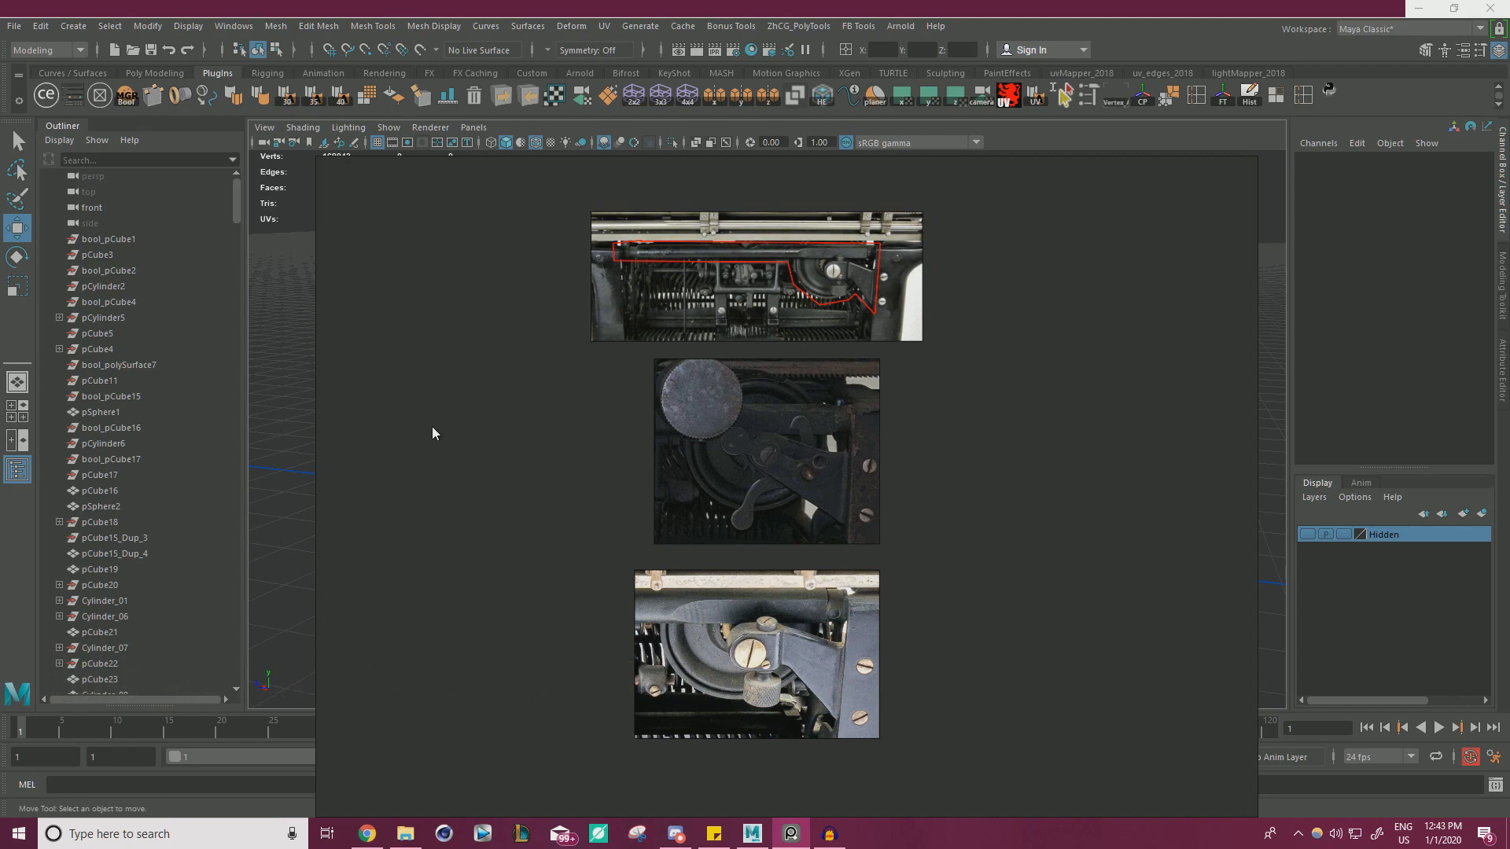
- Enlarge the close-up photo of the knurled knob bracket on the reference board and move the resized board clear of the 3D model
scroll(790, 578, "up", 5)
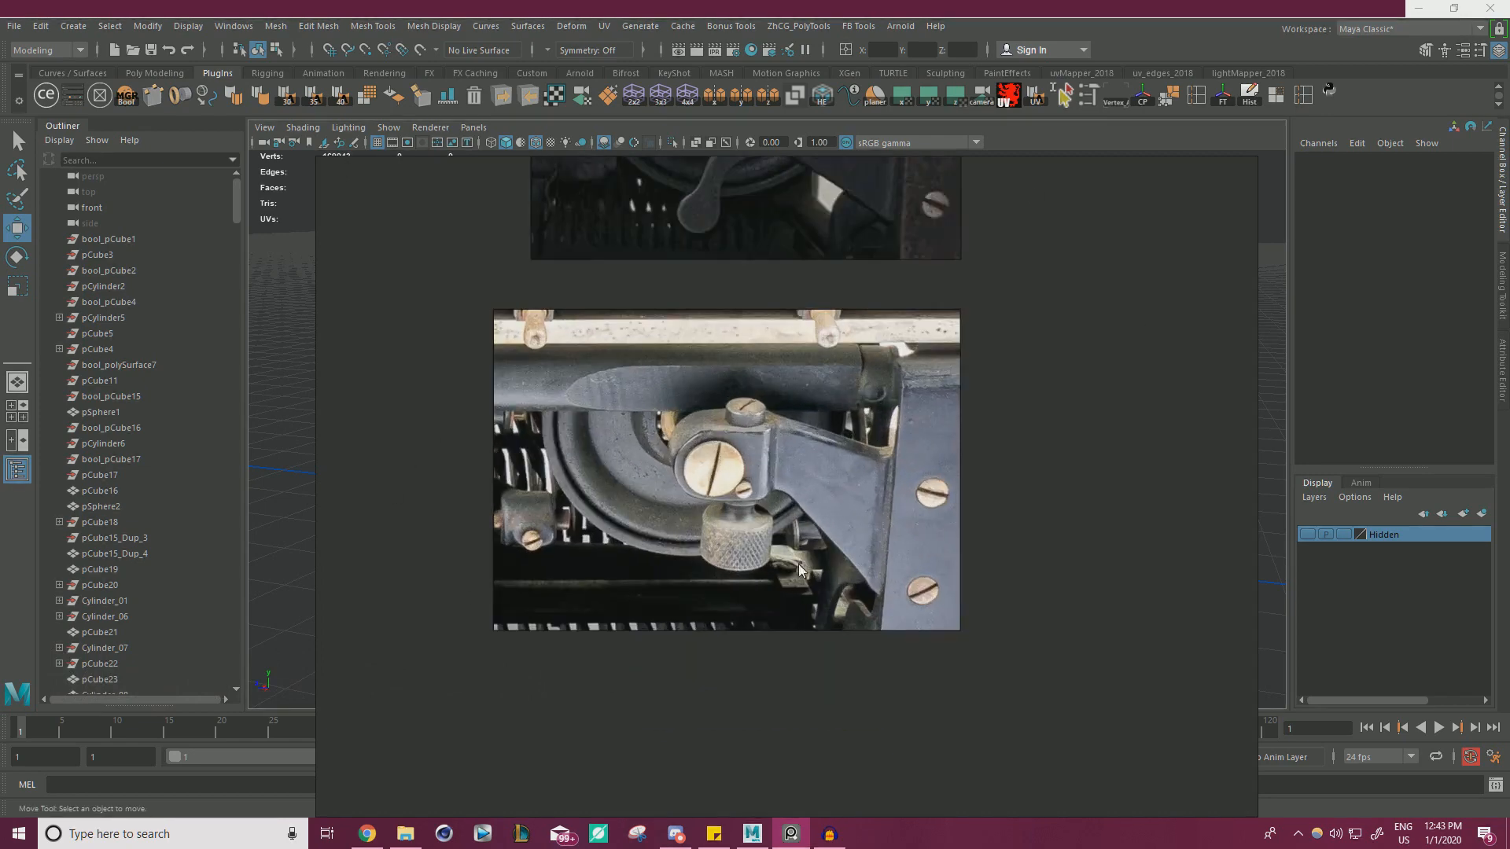
left_click_drag(1038, 697, 610, 350)
left_click_drag(1006, 725, 628, 399)
left_click_drag(569, 728, 931, 383)
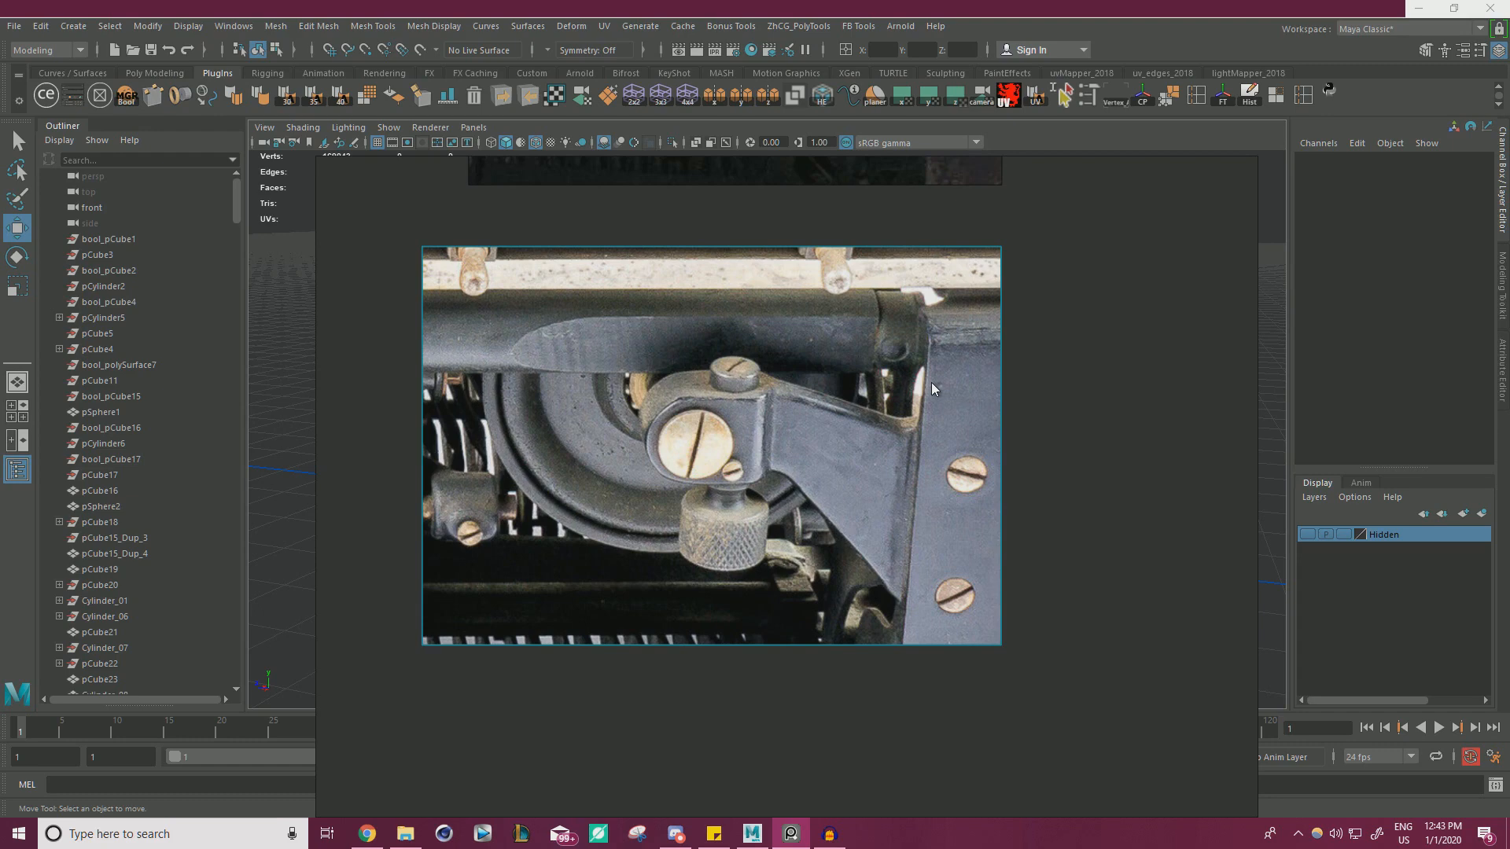
left_click_drag(1042, 561, 791, 412)
right_click_drag(835, 469, 594, 461)
middle_click_drag(551, 416, 890, 333)
scroll(720, 387, "down", 3)
scroll(838, 320, "up", 3)
right_click_drag(857, 342, 492, 612)
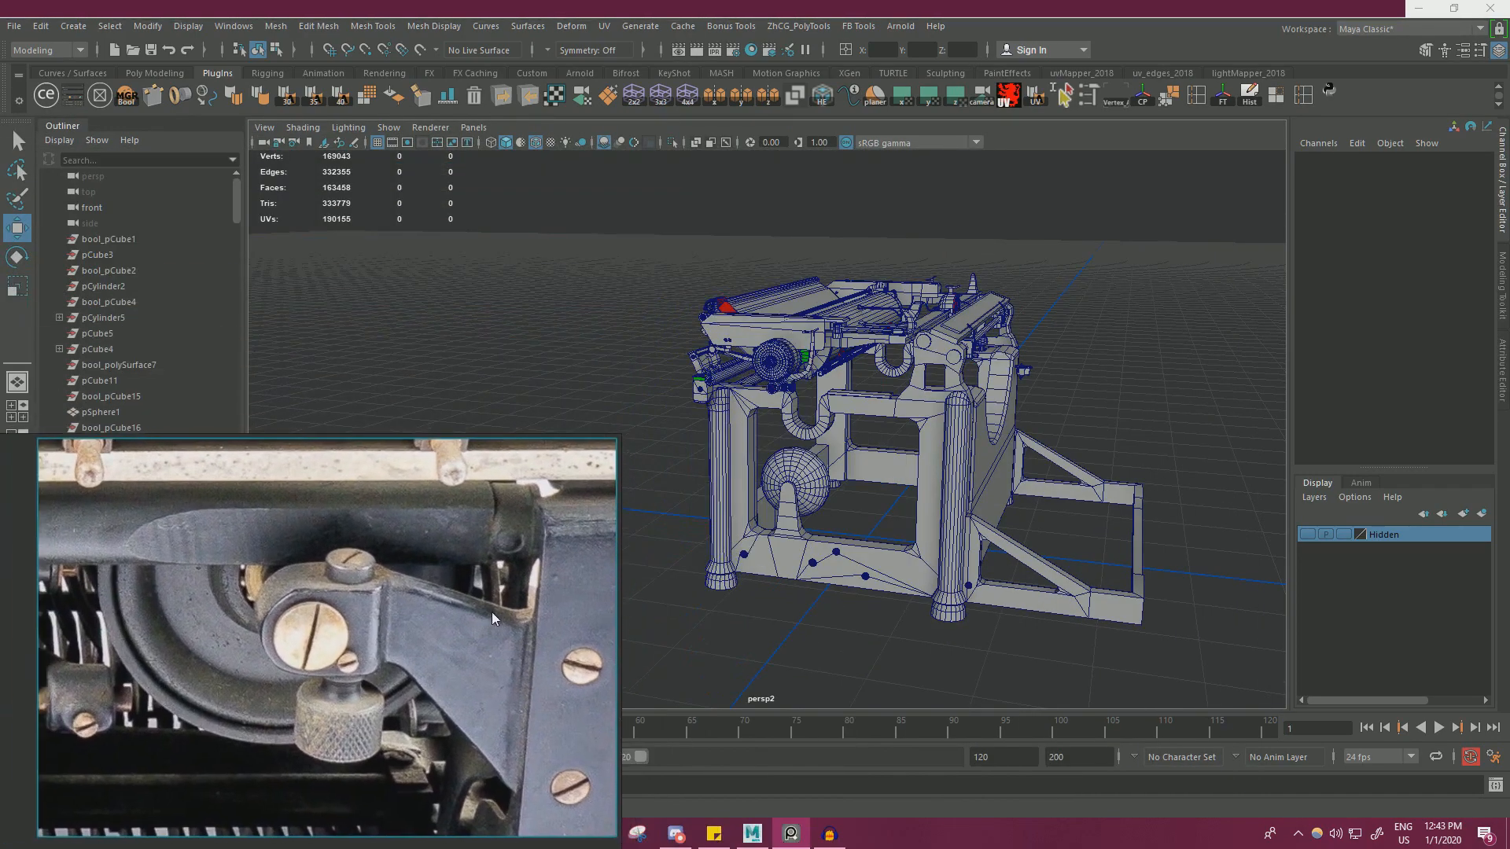
- Fit the whole bracket close-up into the reference board and park the board in the corner of the workspace
scroll(492, 611, "down", 2)
middle_click_drag(487, 692, 526, 659)
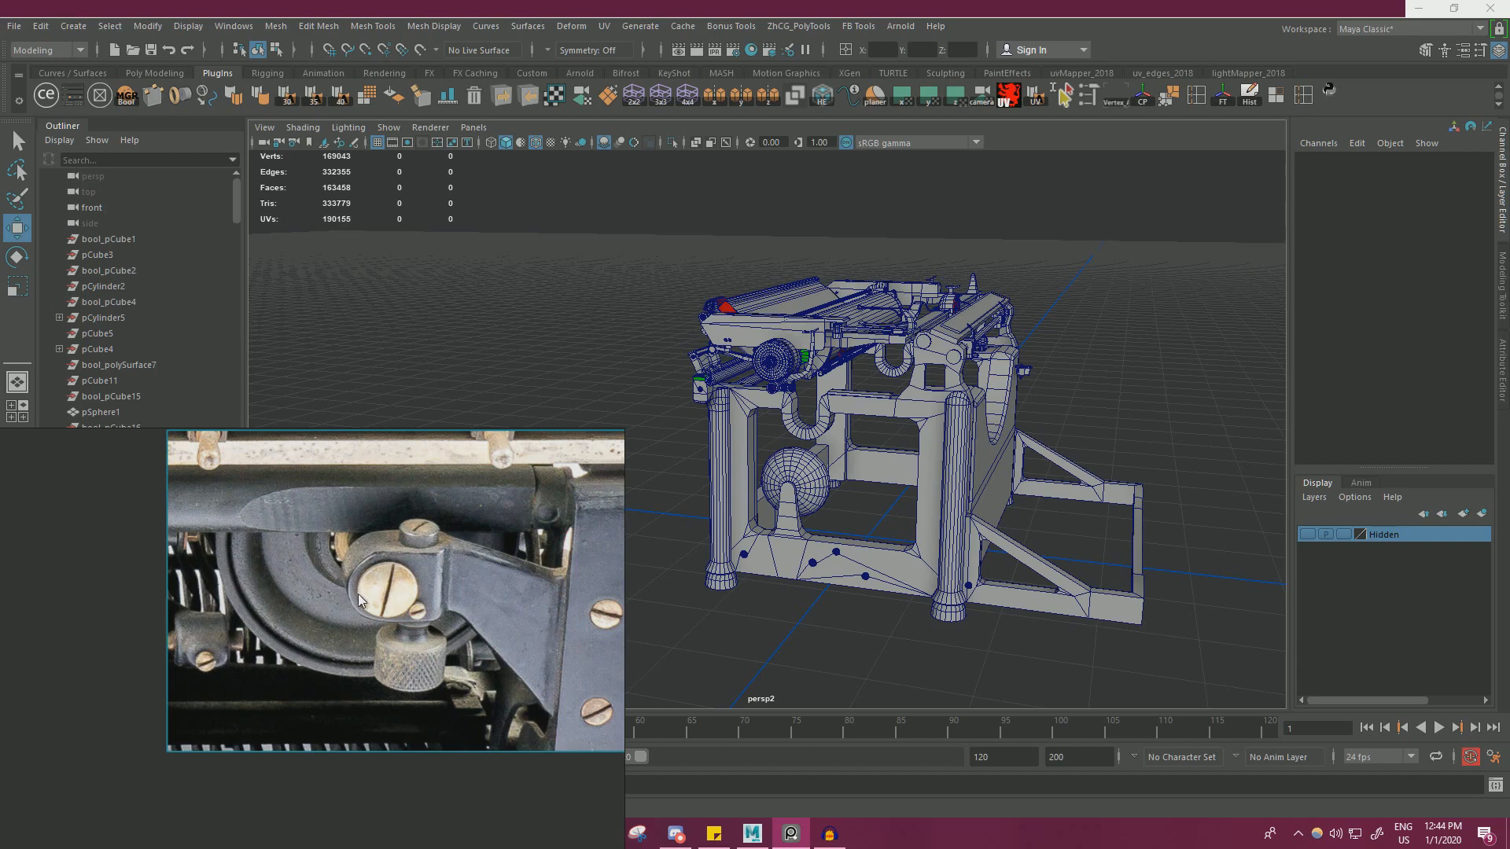
scroll(317, 557, "up", 3)
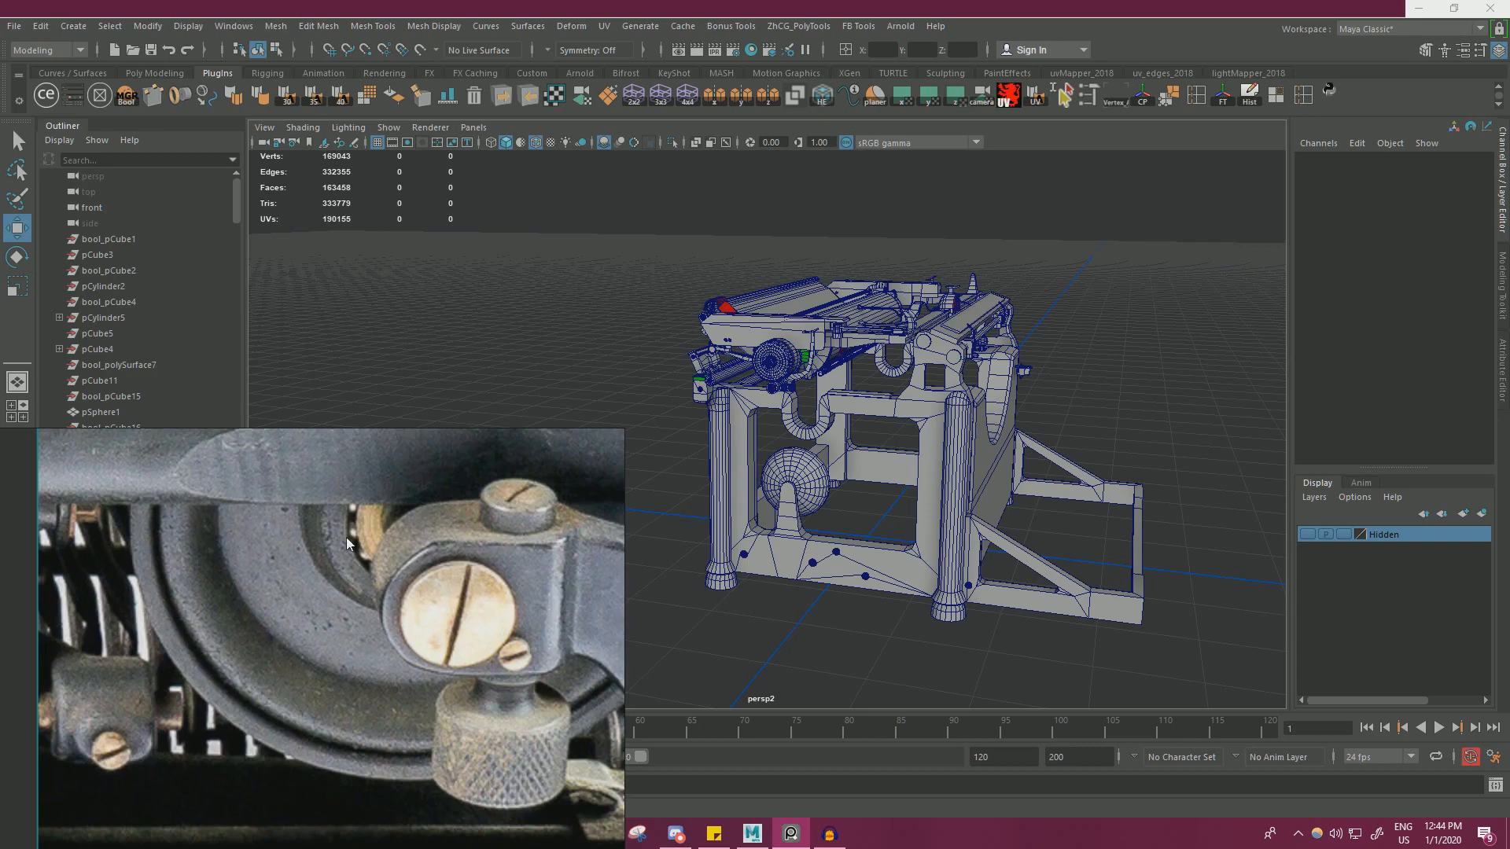
scroll(341, 526, "down", 4)
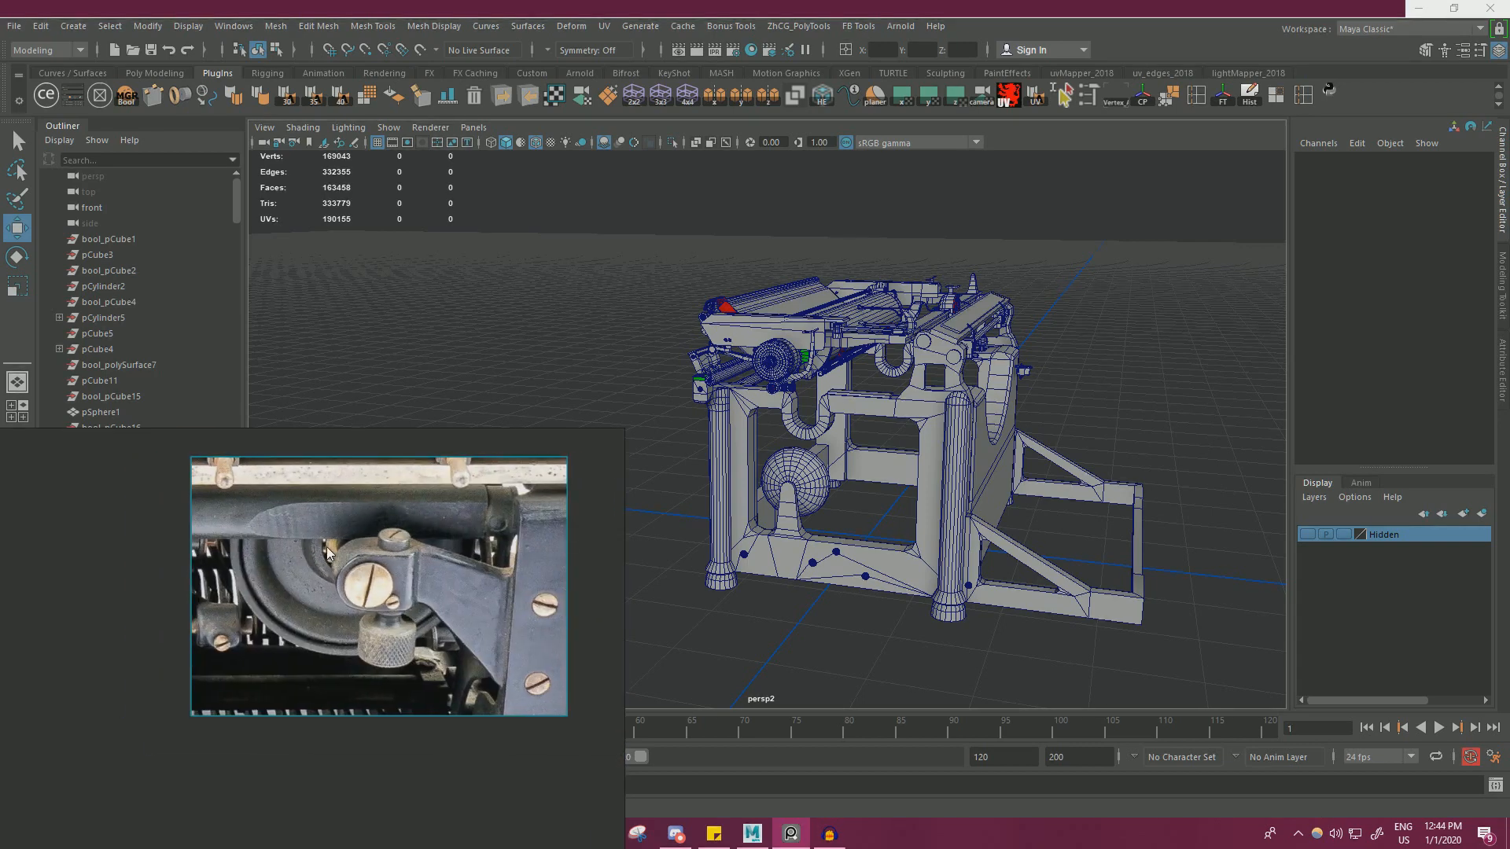
right_click_drag(405, 562, 219, 690)
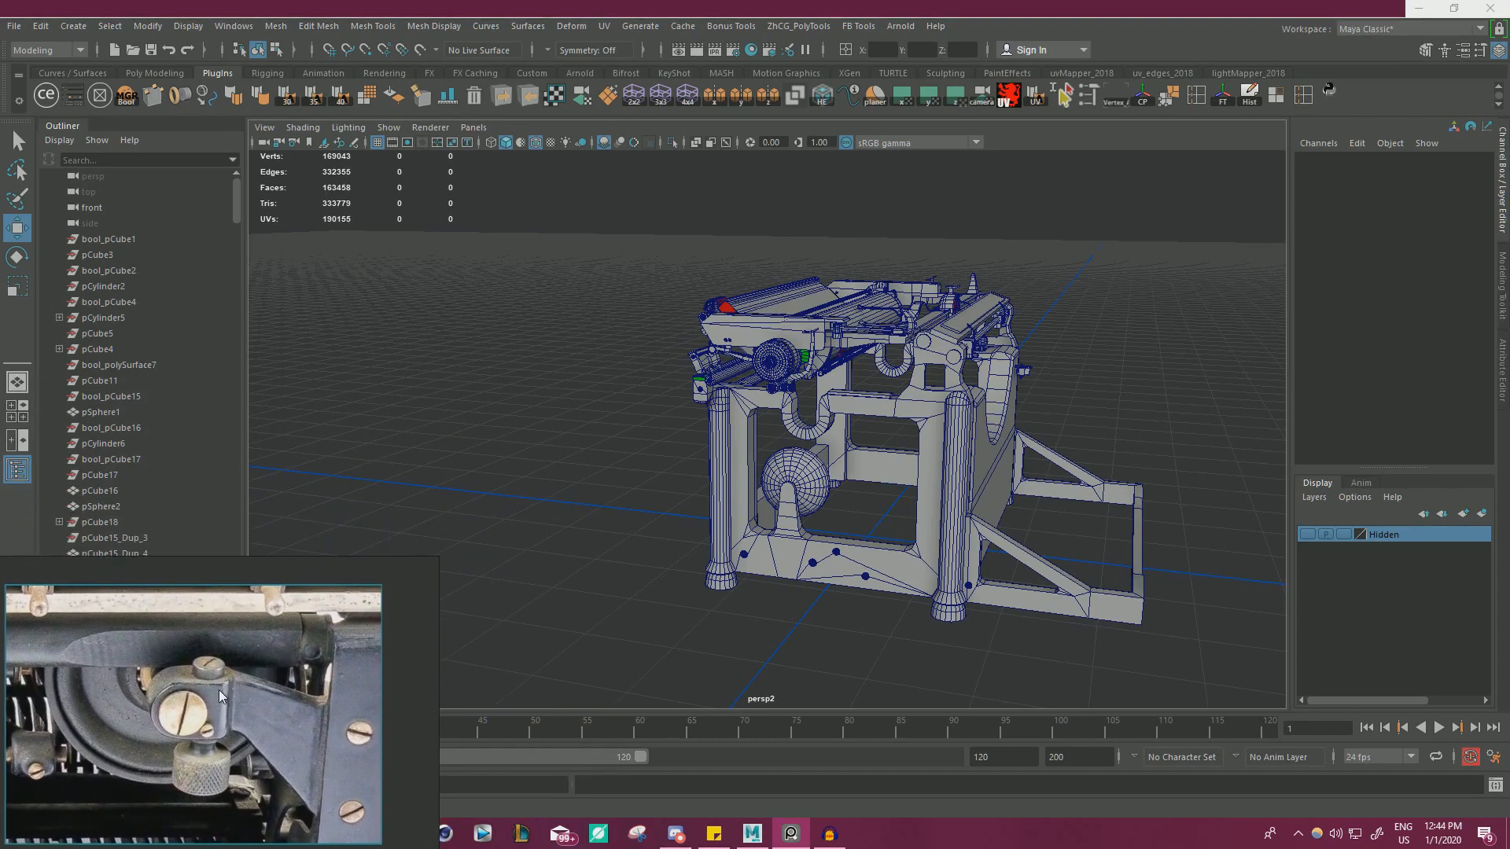
middle_click_drag(219, 690, 269, 670)
right_click_drag(277, 663, 232, 684)
- Select the typewriter frame at the bracket arm to compare it with the reference photo
left_click_drag(883, 506, 1077, 550, "alt")
scroll(789, 533, "up", 5)
left_click_drag(789, 534, 826, 439, "alt")
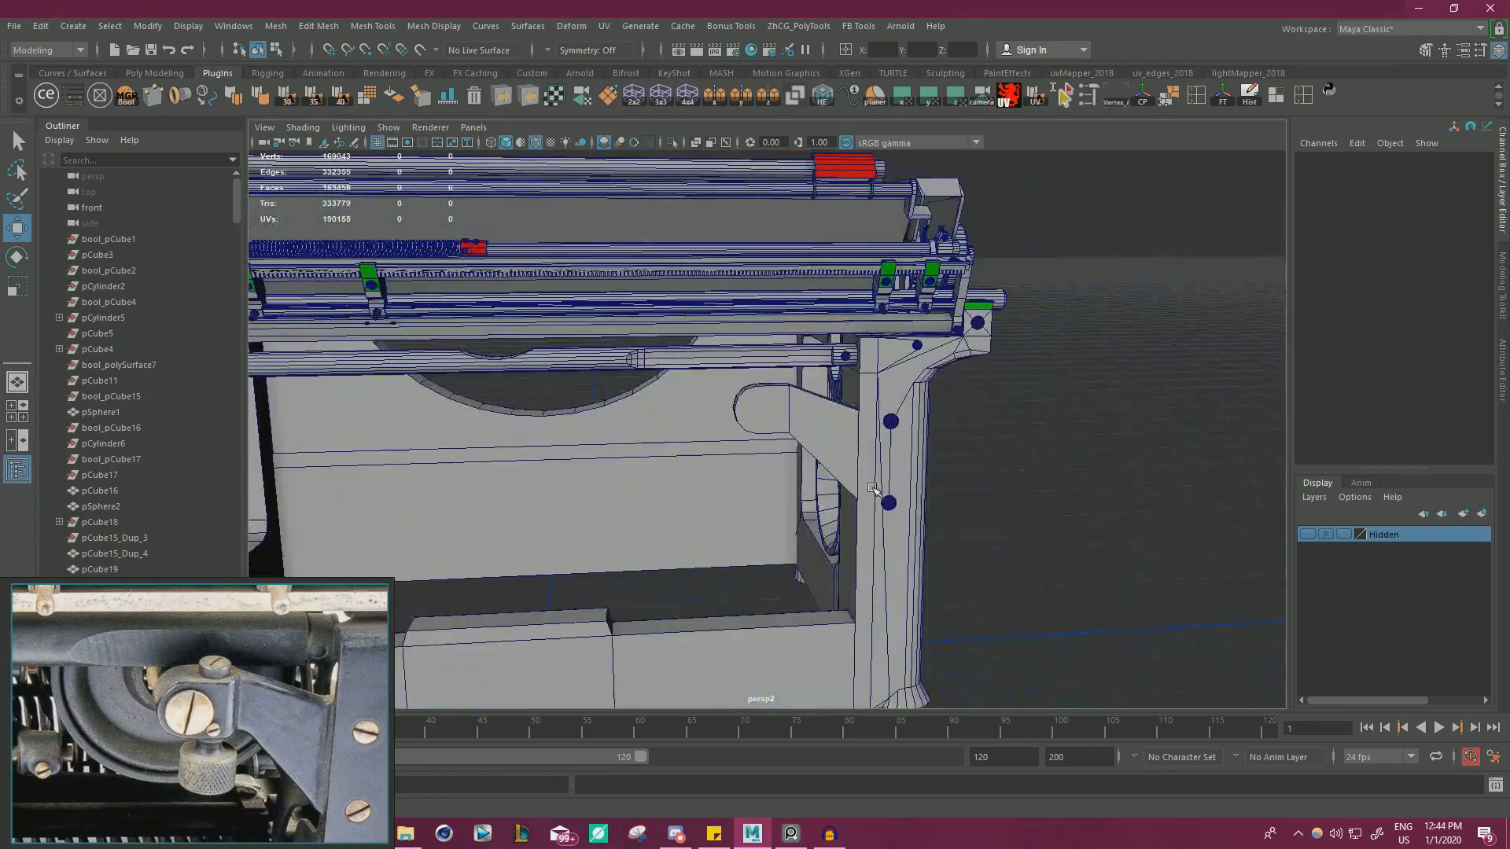
left_click(827, 437)
scroll(842, 482, "down", 5)
scroll(898, 483, "up", 5)
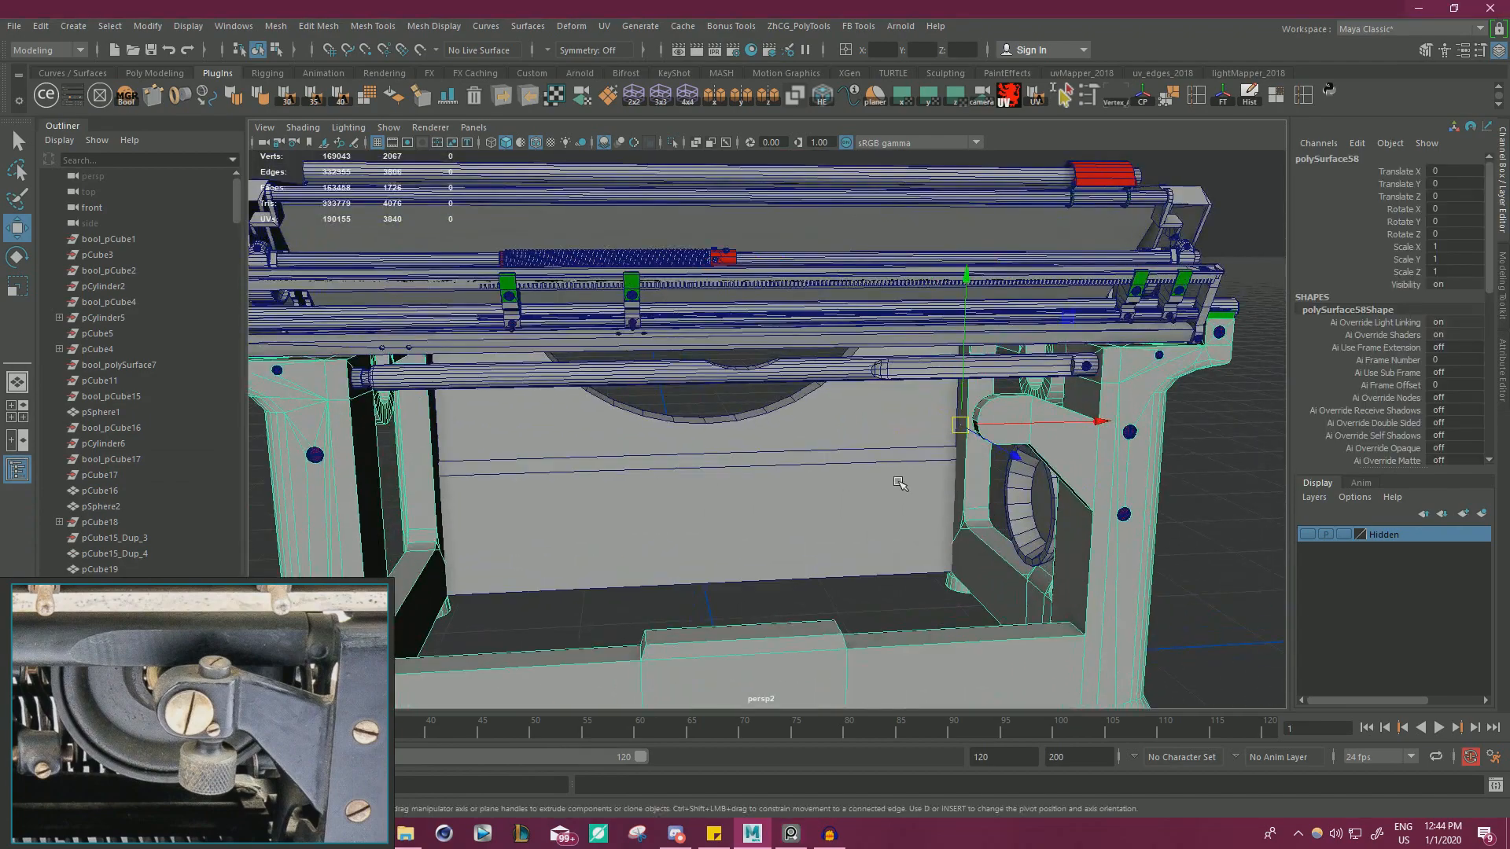
- Select the collar ring that joins the horizontal bar to the opposite frame post and focus on it
left_click_drag(487, 452, 833, 527, "alt")
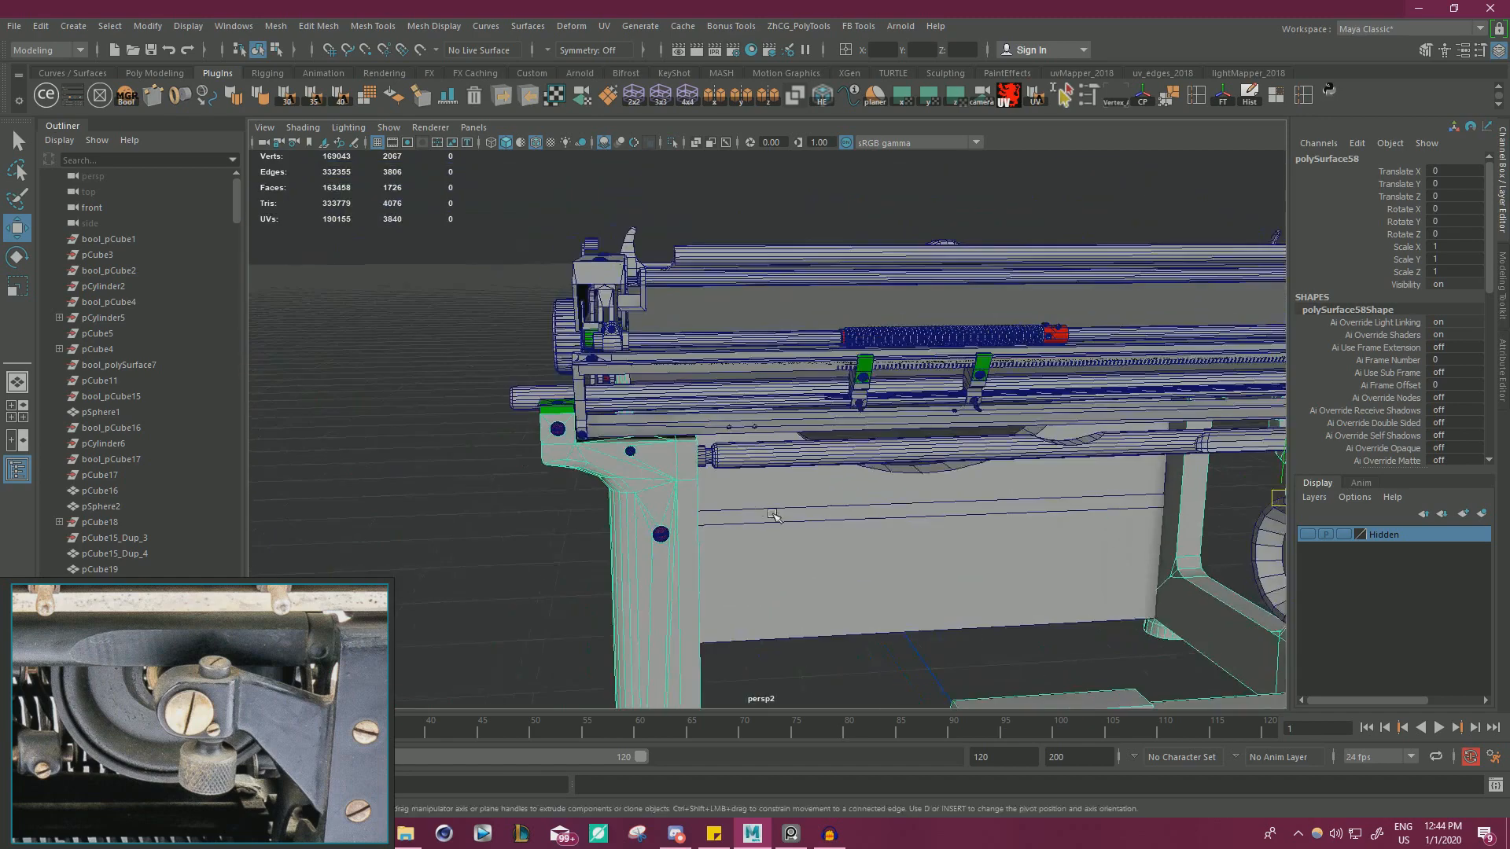
scroll(843, 513, "up", 7)
left_click(549, 426, "shift")
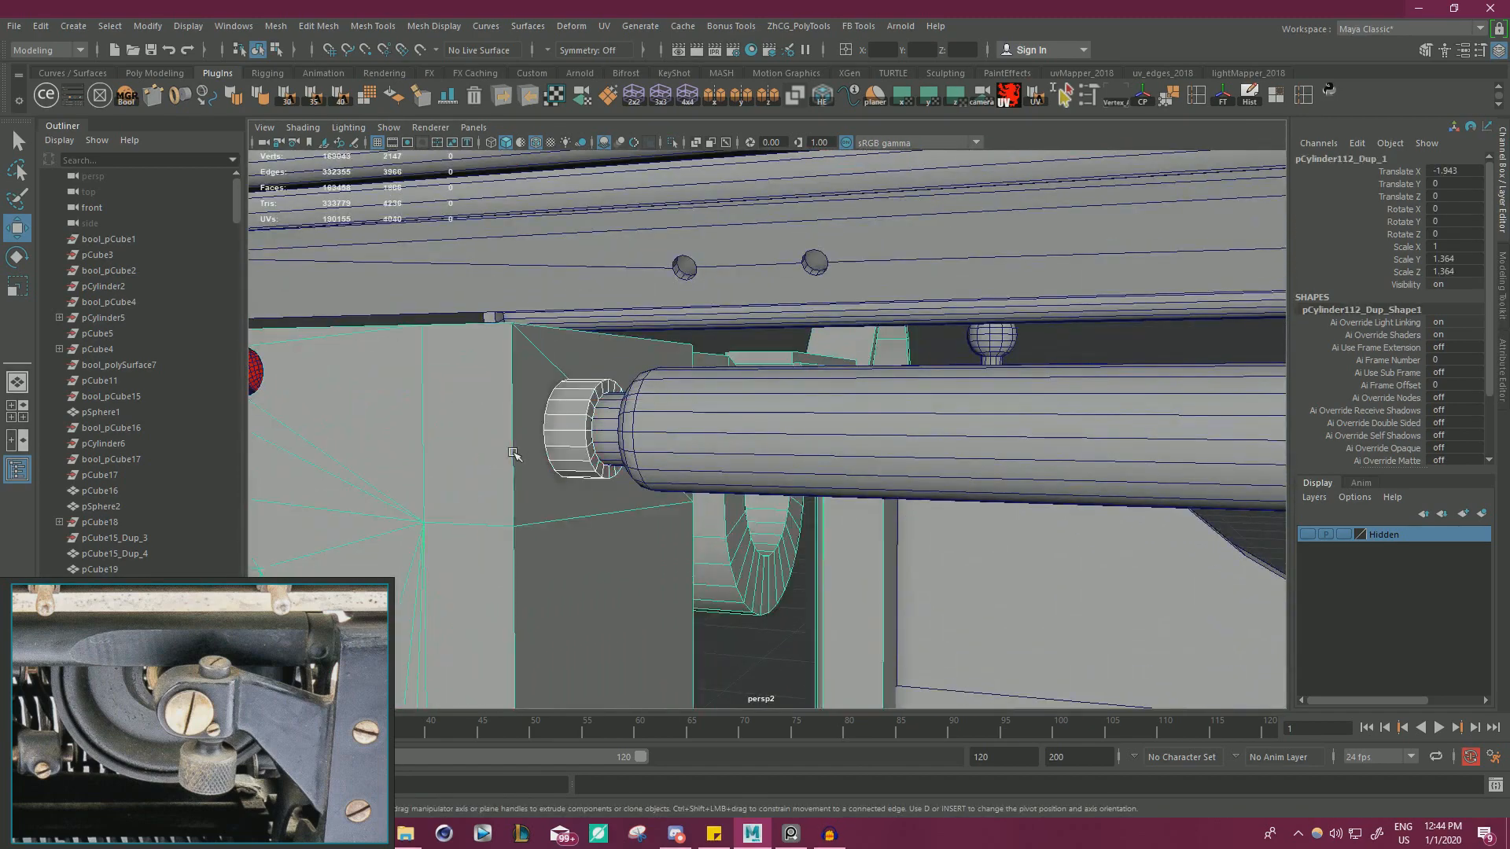
left_click_drag(542, 431, 643, 361, "alt")
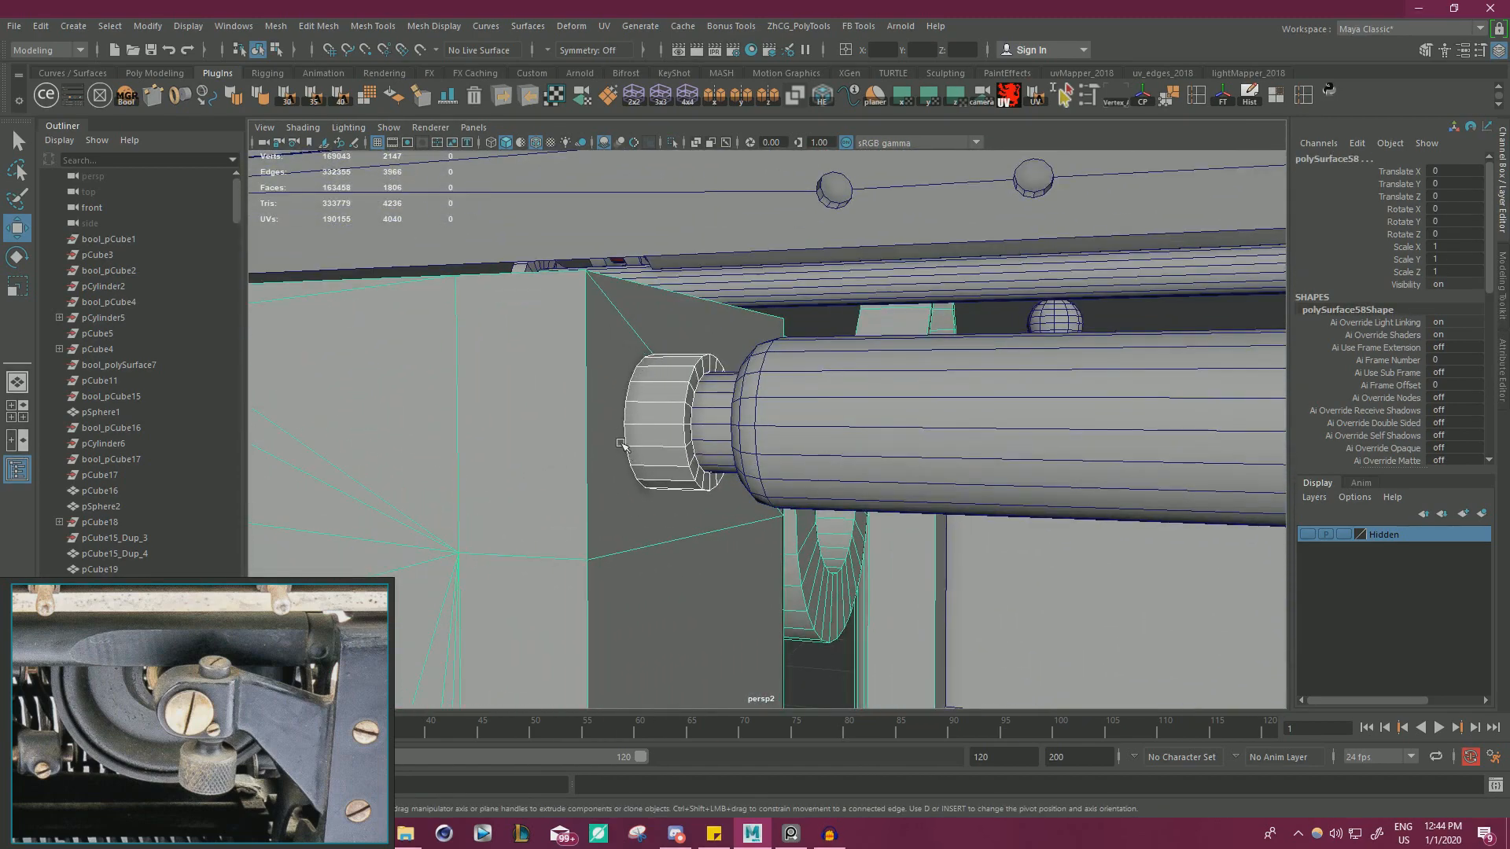
left_click(643, 429)
key("f")
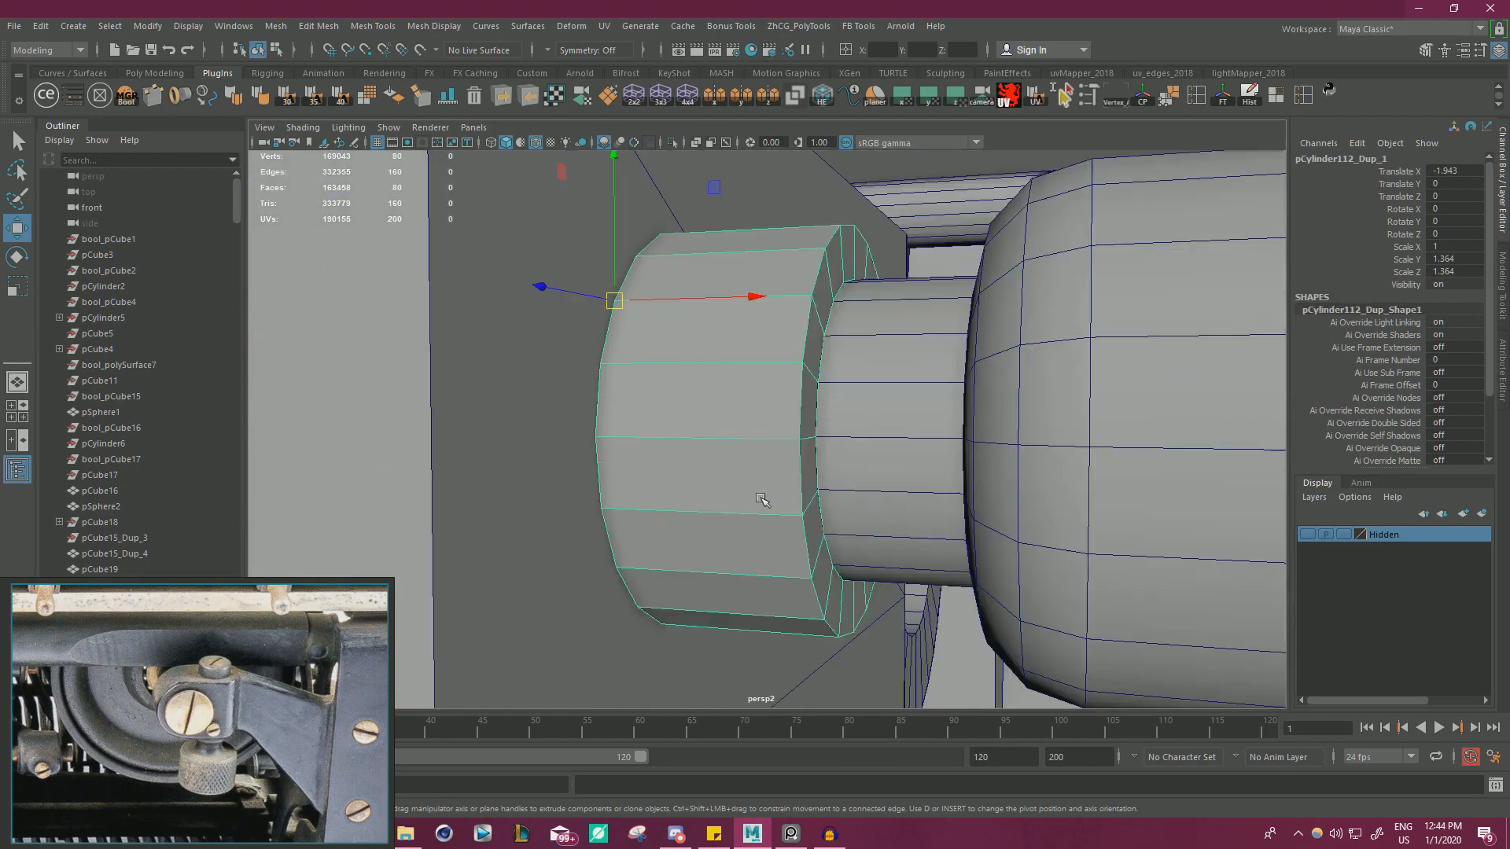
left_click_drag(761, 498, 692, 385, "alt")
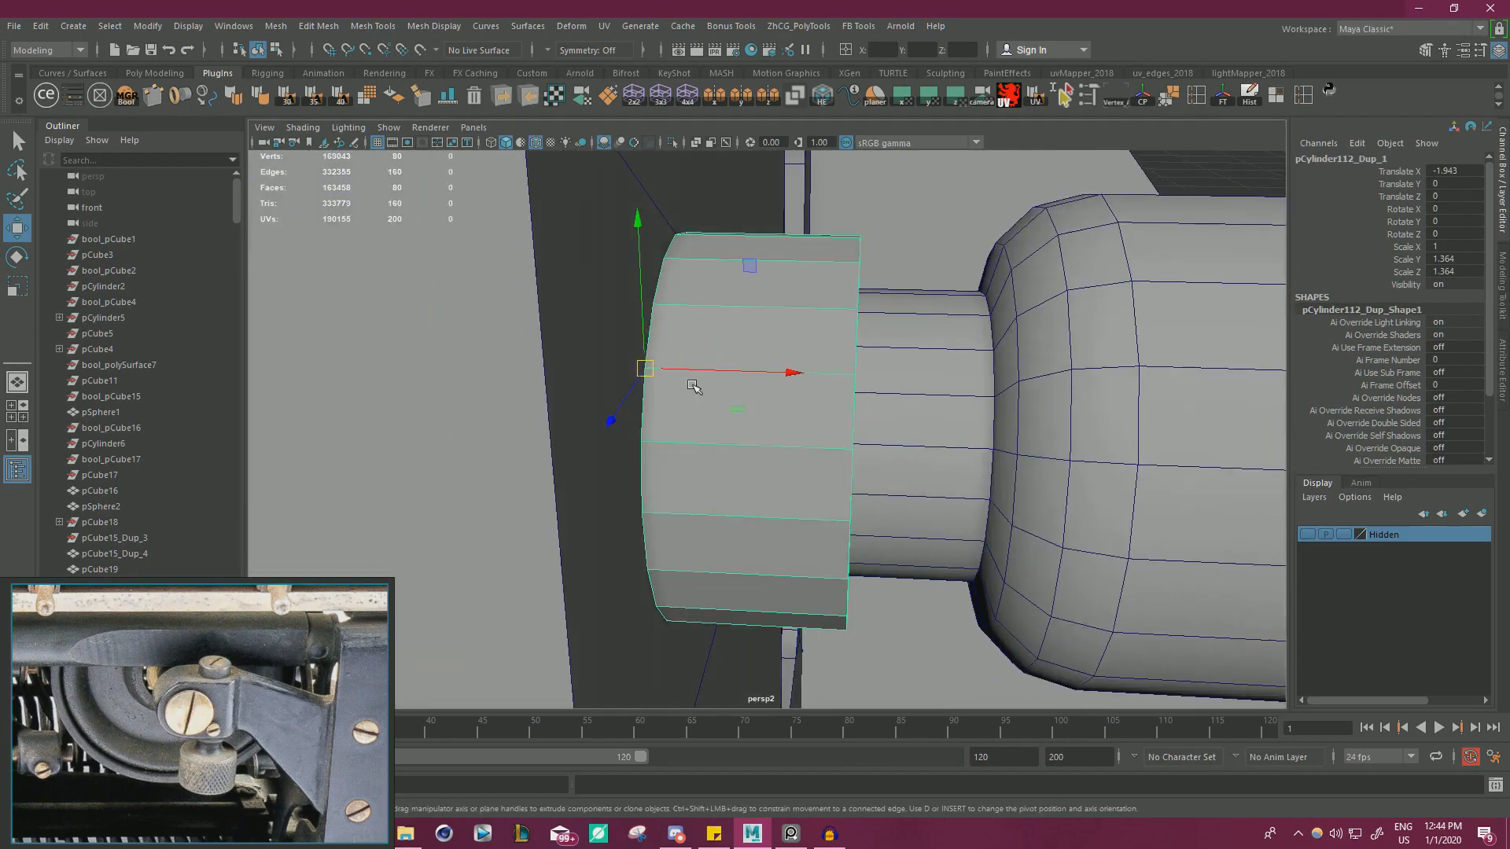
- Isolate the collar ring to select its post-side end faces, restore the full scene and shift the faces slightly along X into the post
left_click(673, 143)
left_click_drag(641, 291, 768, 278, "alt")
right_click_drag(767, 279, 769, 321)
double_click(772, 327)
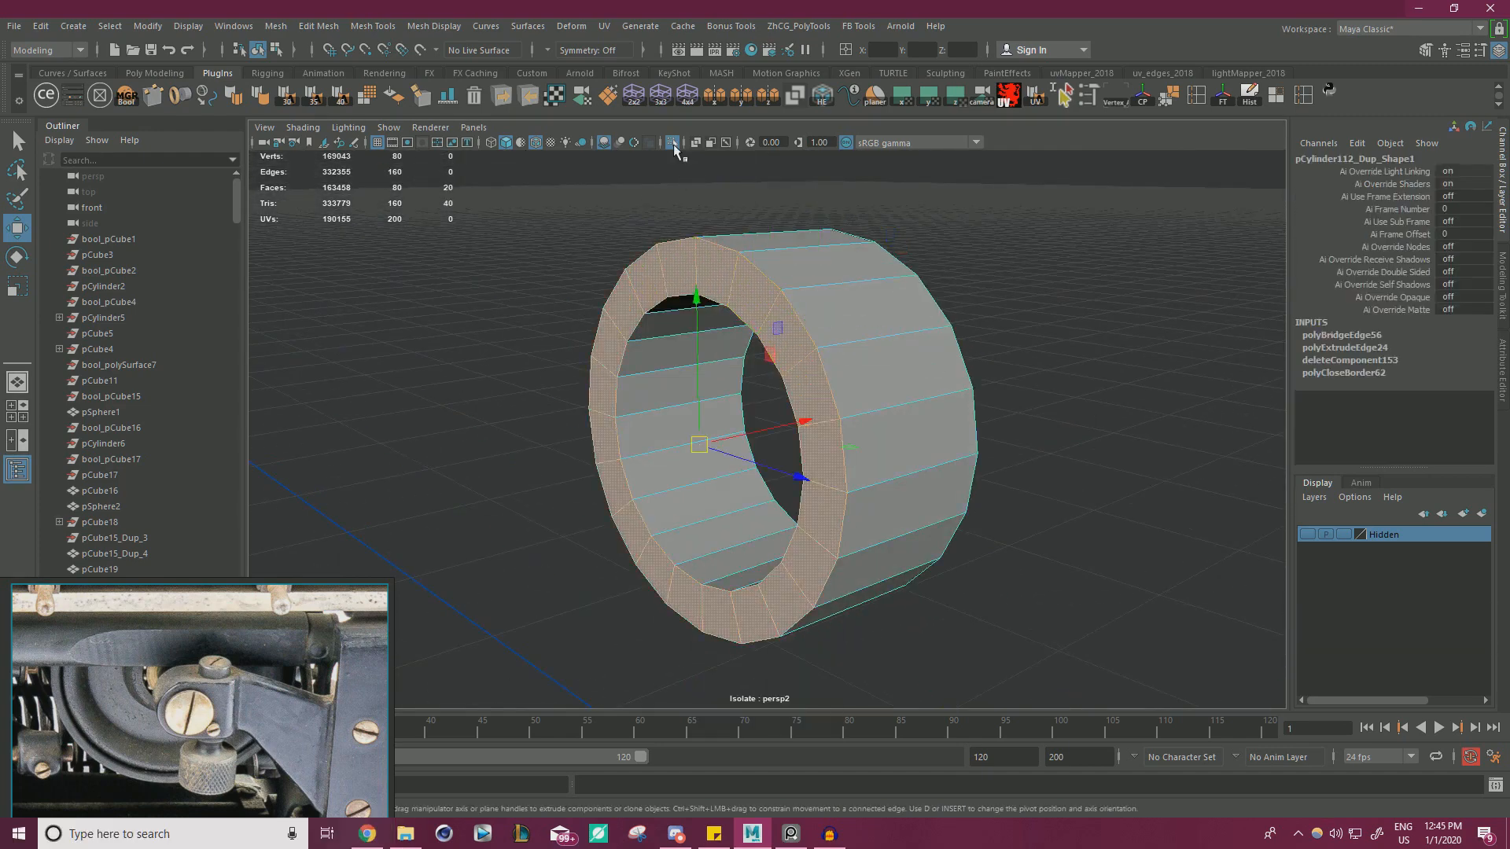
left_click(673, 144)
left_click_drag(645, 220, 674, 370, "alt")
left_click_drag(823, 435, 813, 434)
right_click_drag(701, 307, 612, 327)
- Freeze the transformations and delete the history of the typewriter frame and the collar ring
left_click(611, 327)
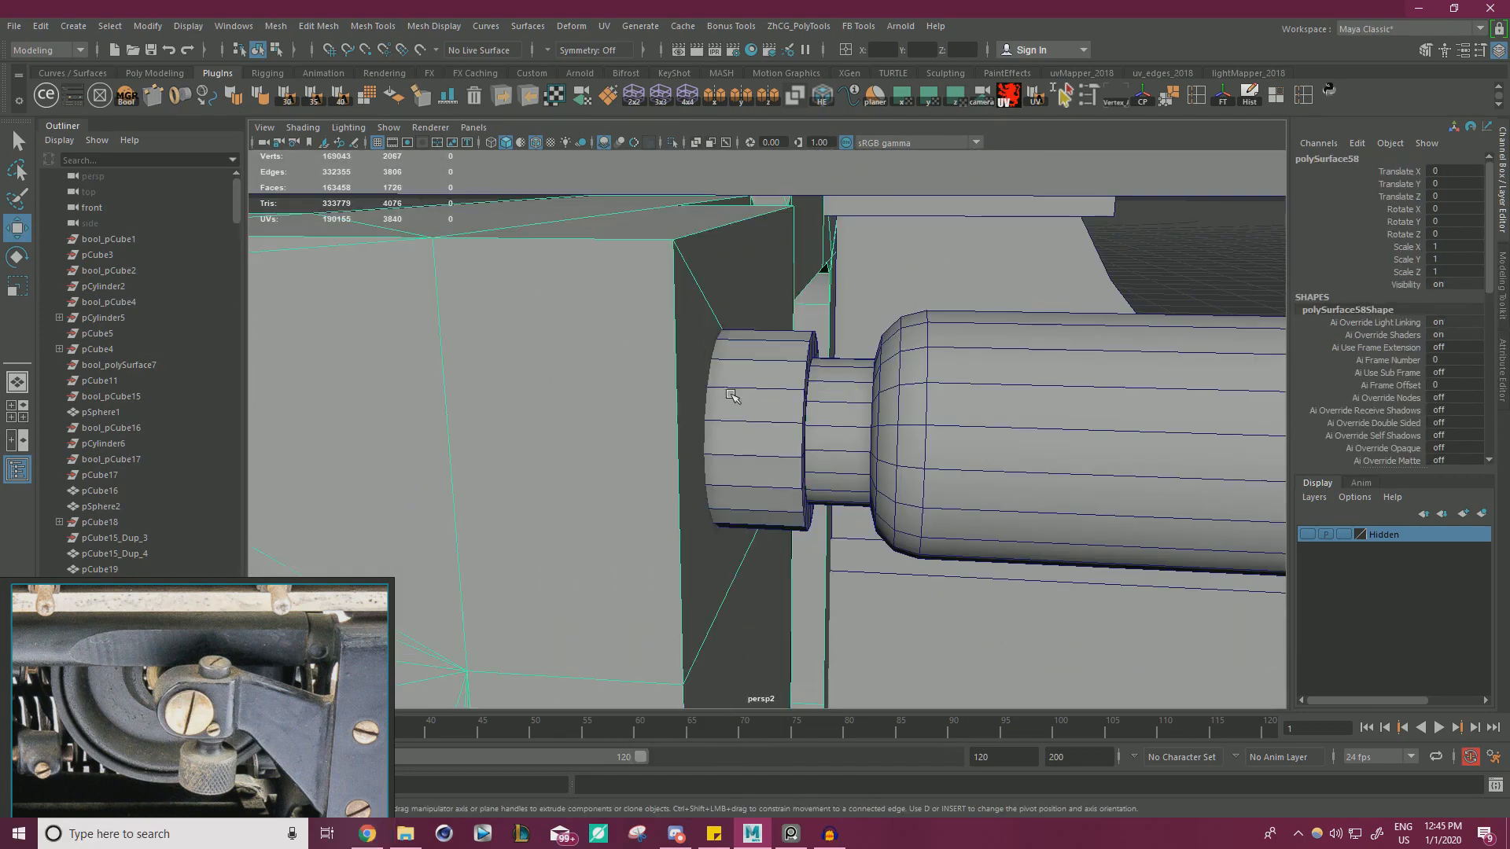
left_click(732, 395)
left_click(1222, 97)
left_click(1248, 96)
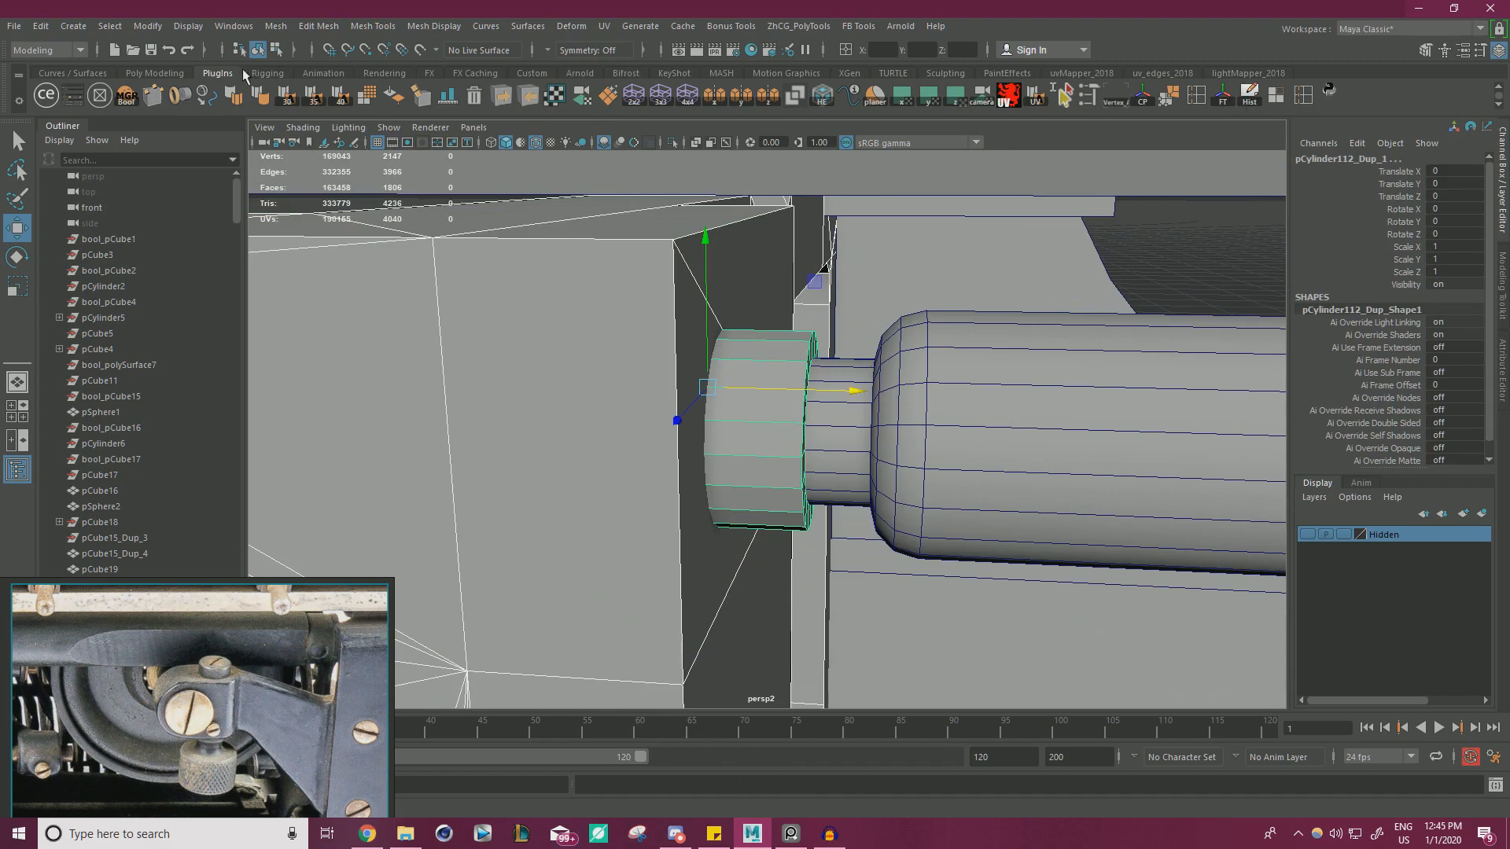
- Union the frame and collar ring in DcBoolManager, deleting the boolean history and base objects
left_click(127, 96)
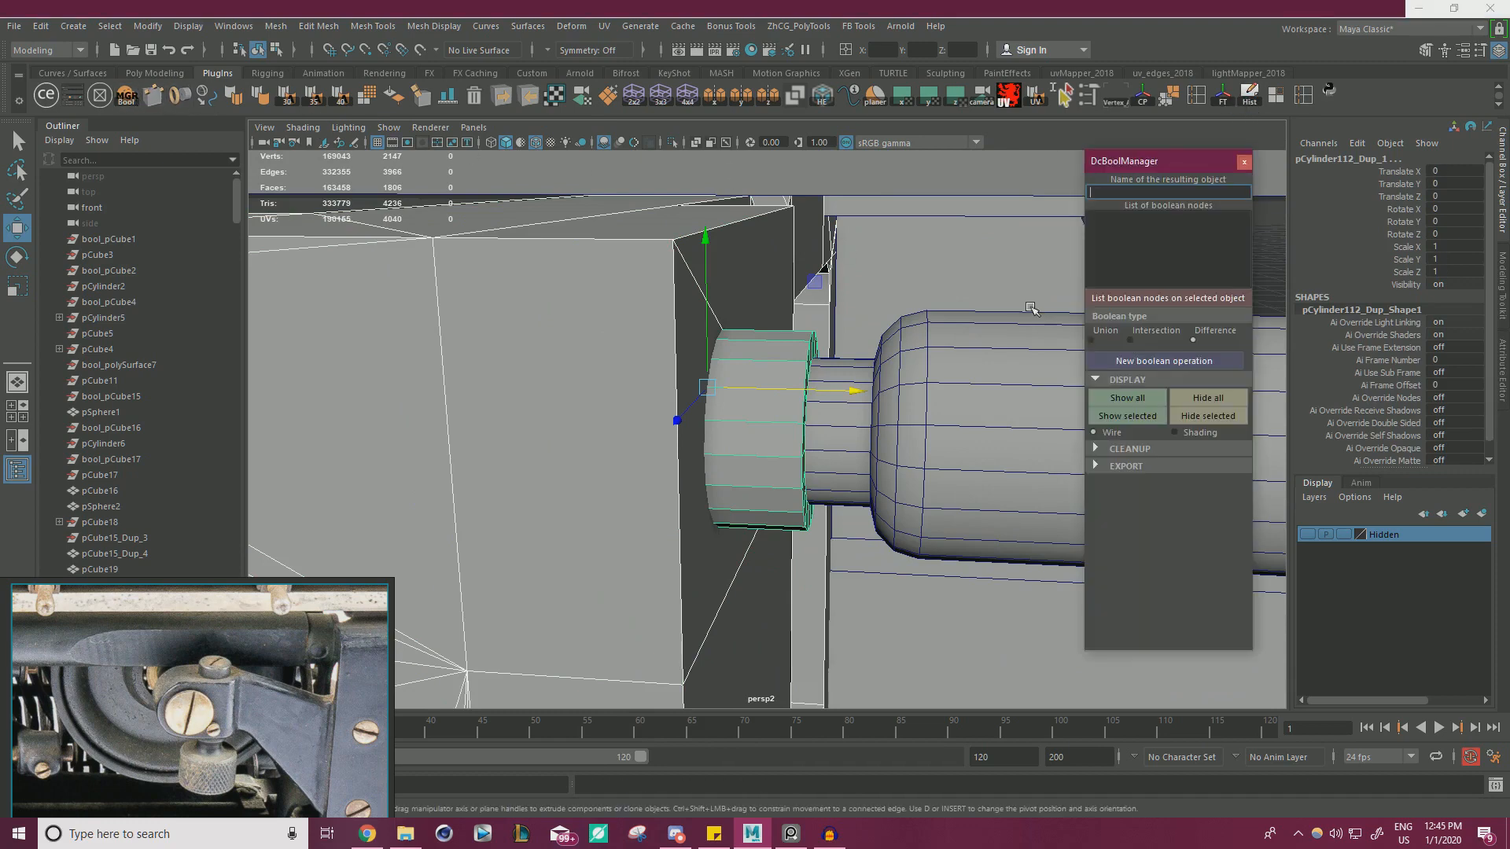
left_click(1111, 363)
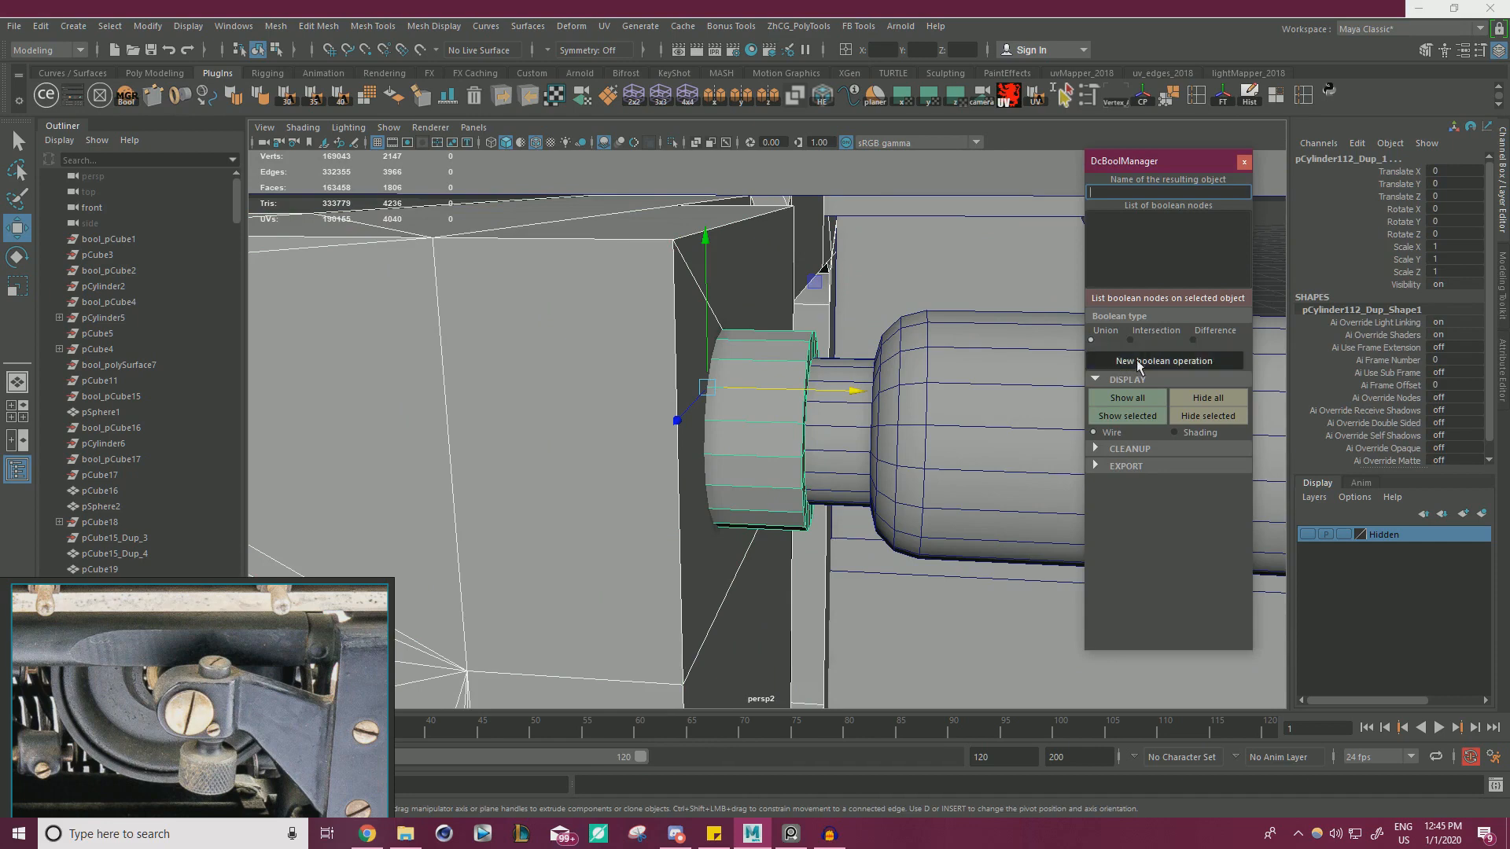
left_click(1101, 449)
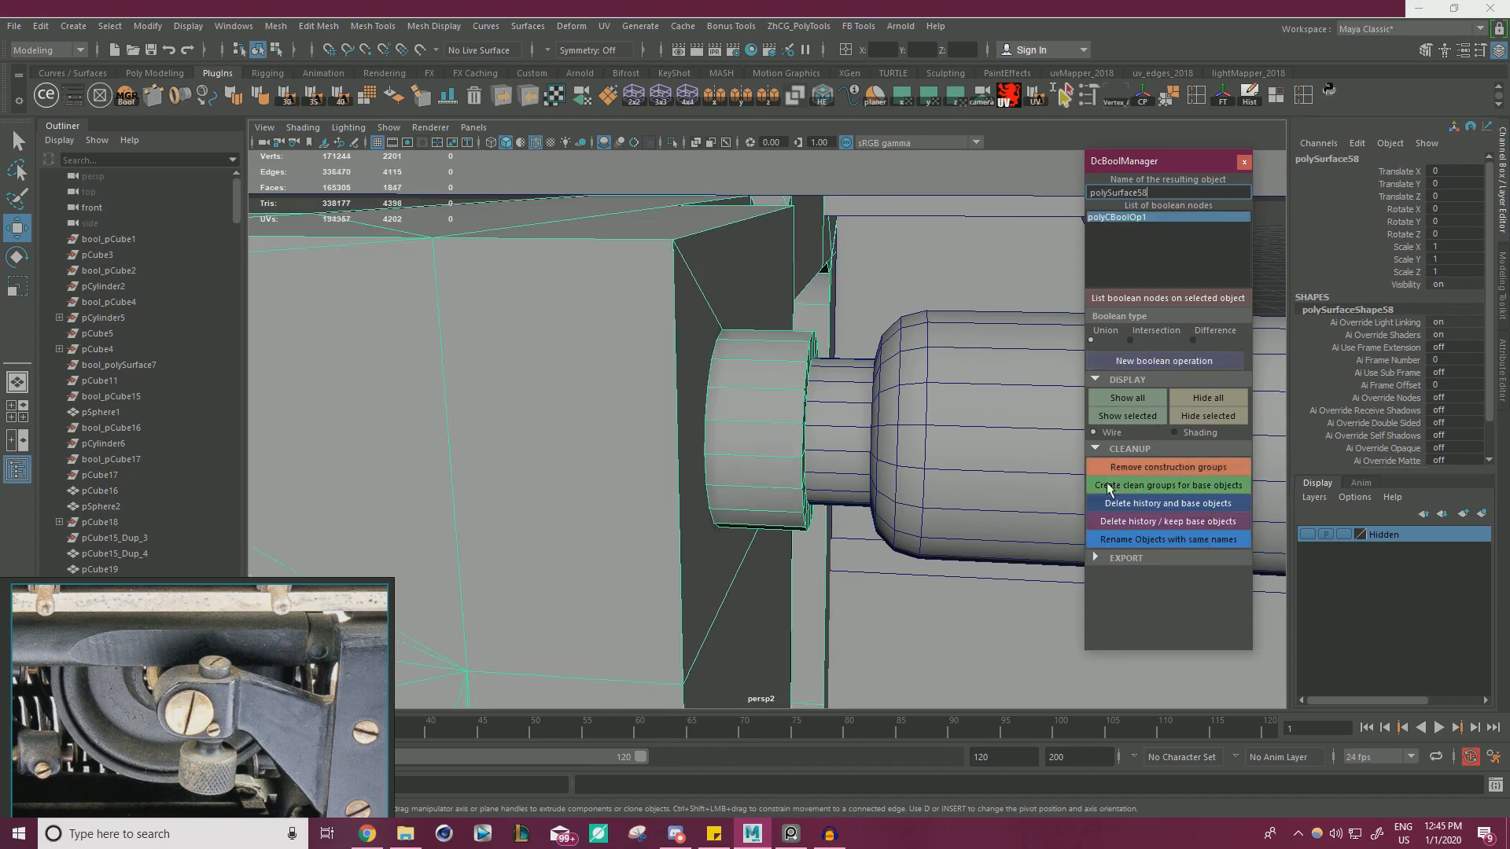
left_click(1165, 503)
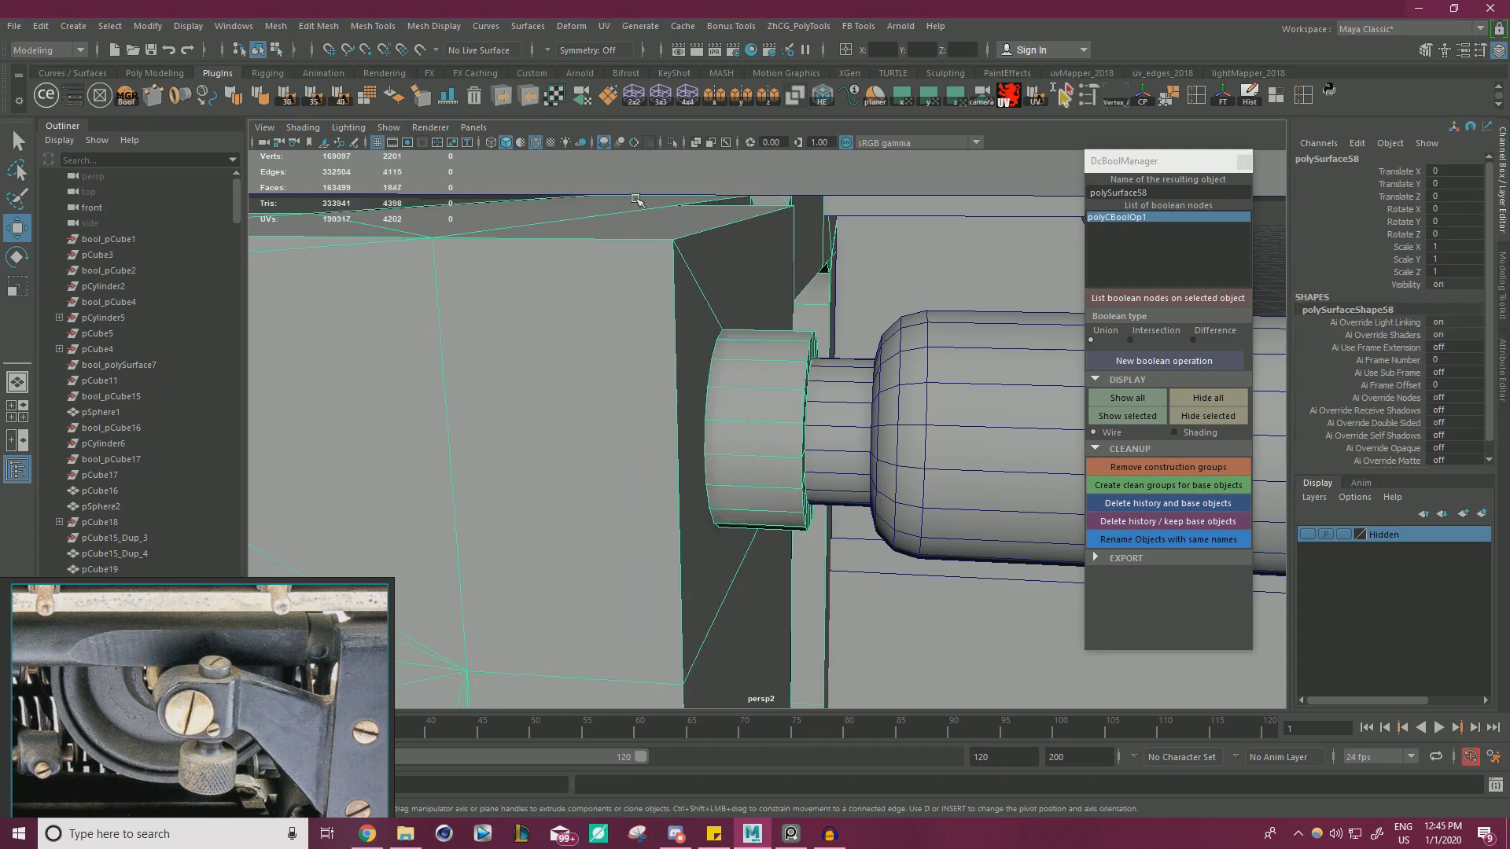
- Isolate the merged frame and try moving a vertex at the collar's joint with the post along X
left_click(672, 143)
key("f")
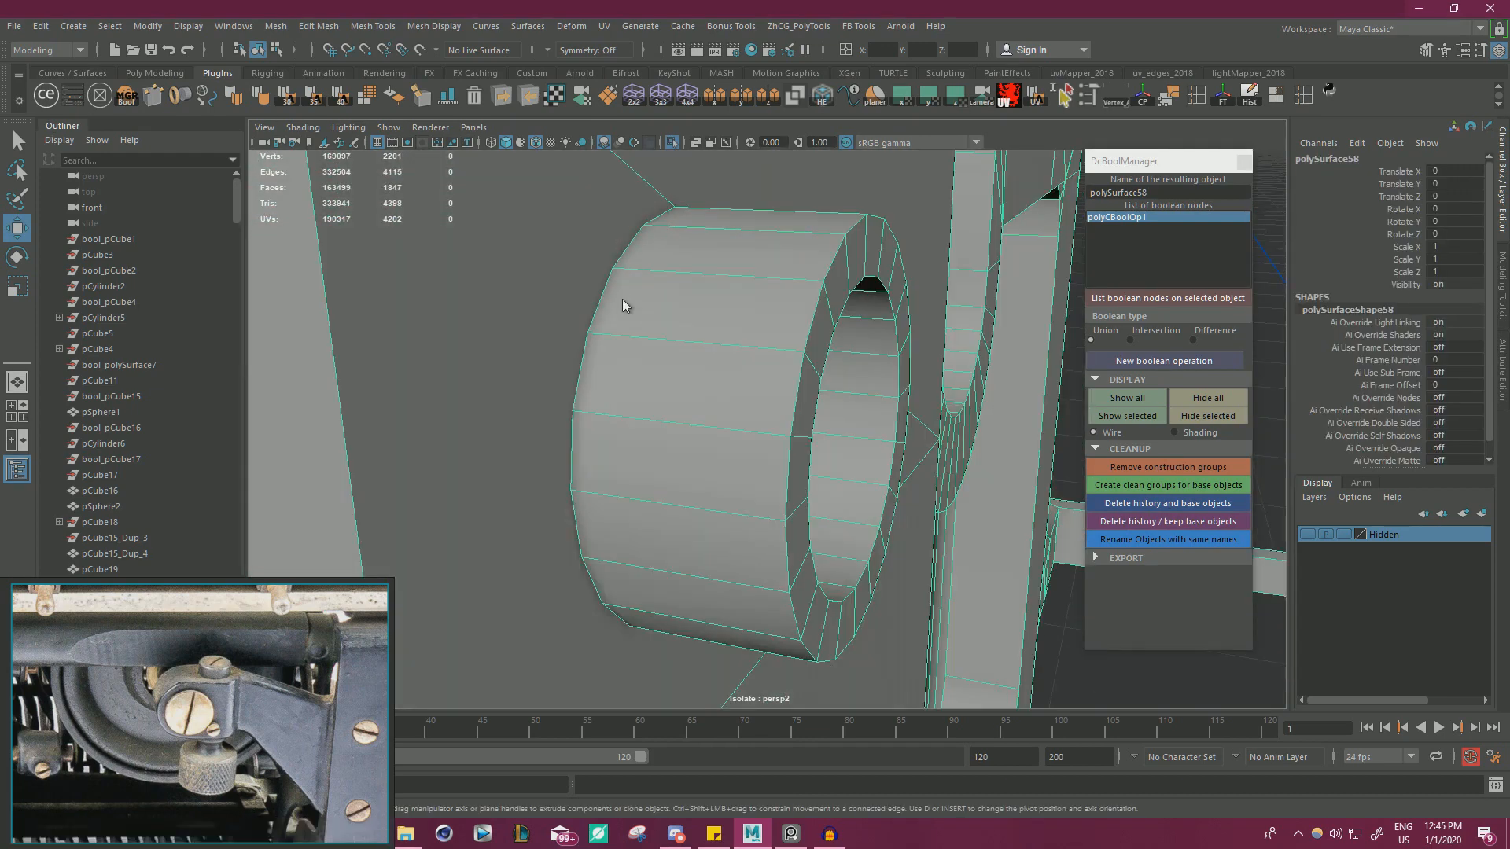
right_click_drag(621, 299, 529, 303, "shift")
left_click(601, 334)
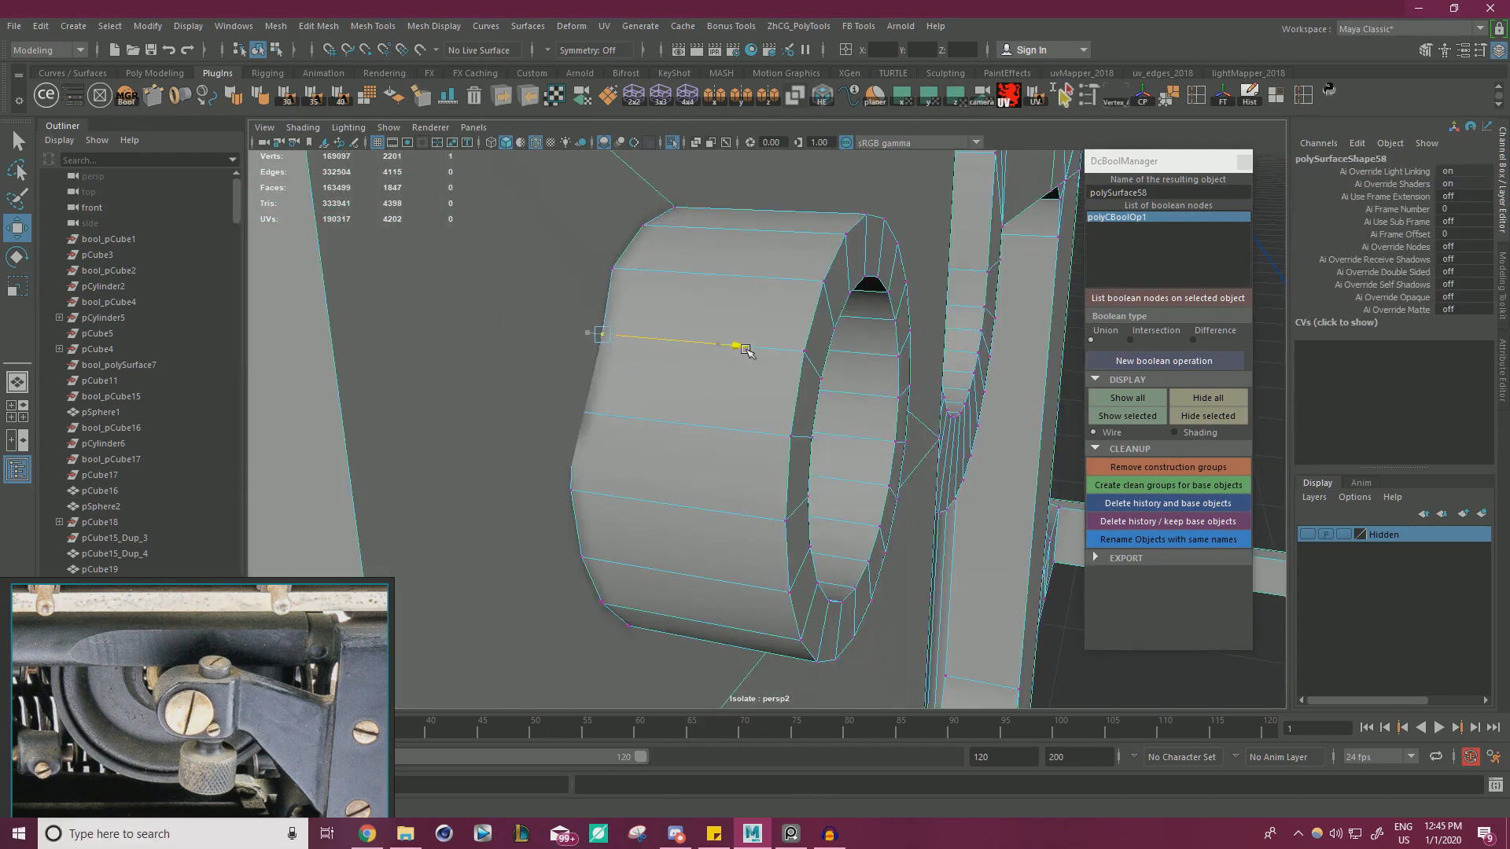
left_click_drag(747, 350, 825, 322, "alt")
- Delete the collar's buried end-cap faces and the first stretch of its bore faces inside the post
key("Return")
right_click_drag(826, 322, 812, 328)
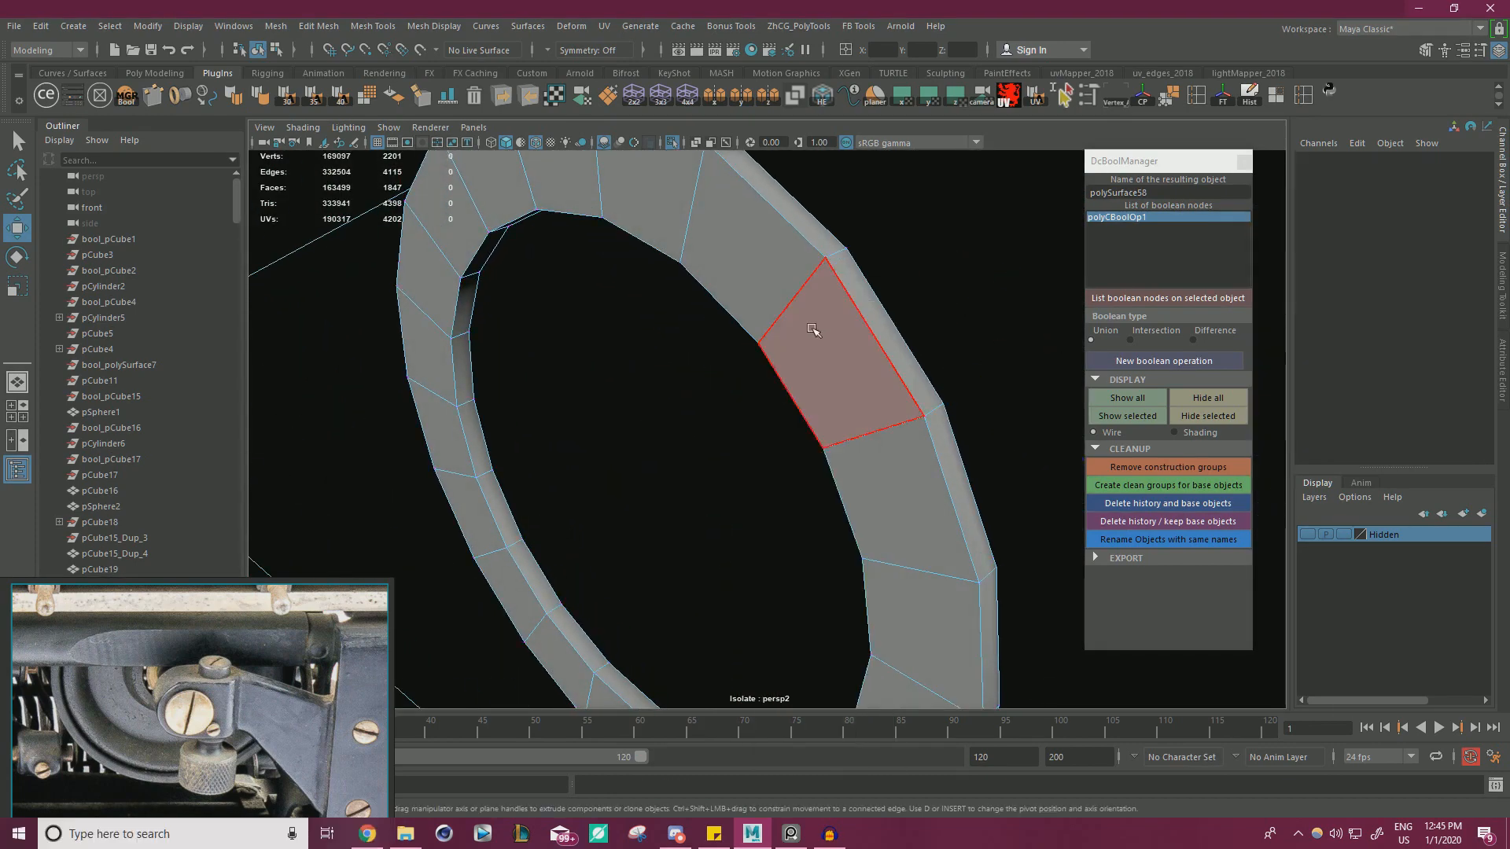
double_click(812, 328)
key("Delete")
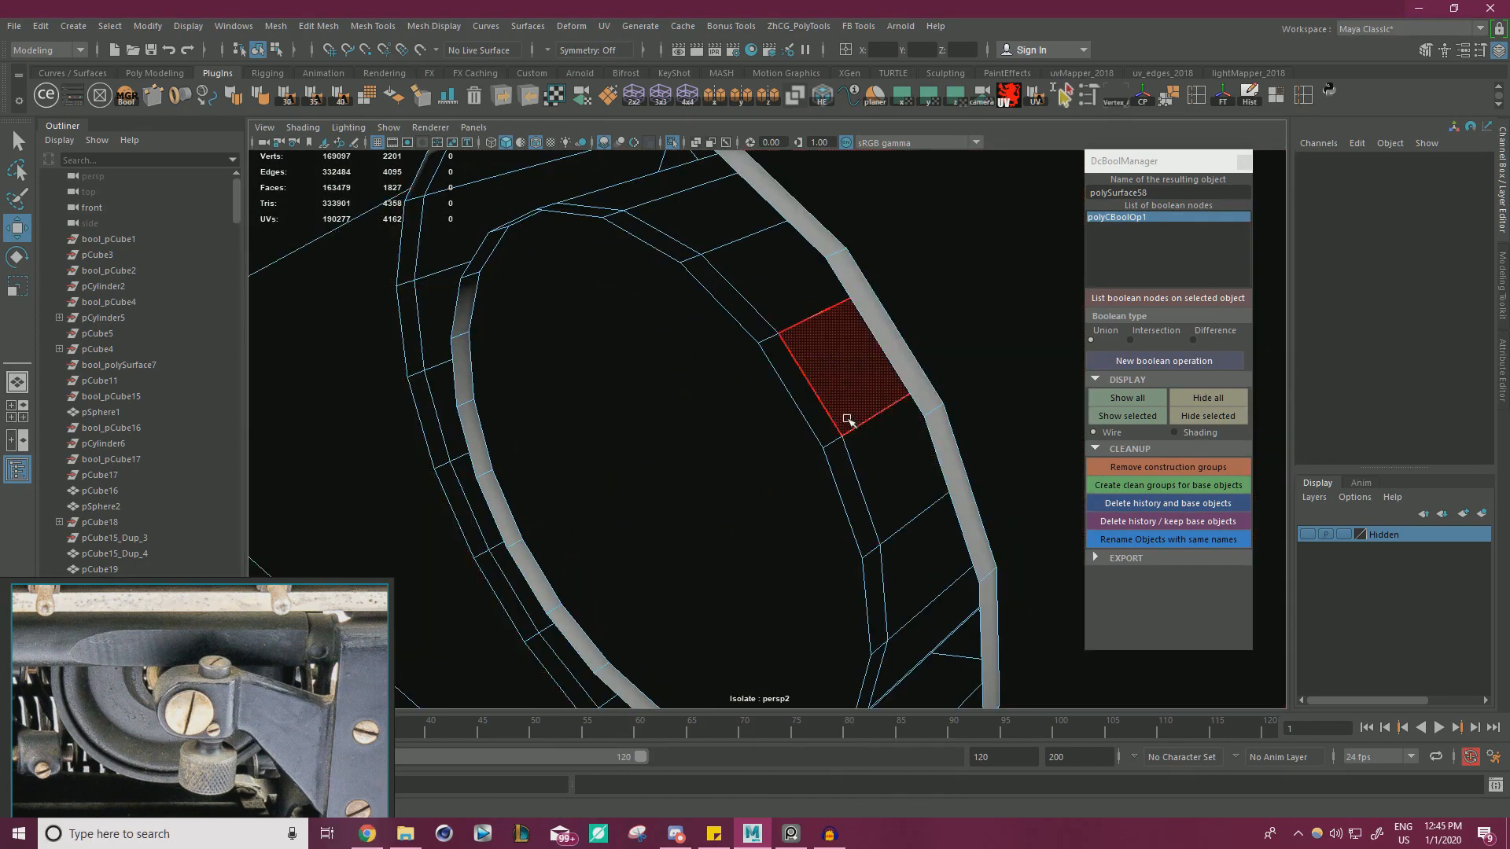
double_click(841, 448)
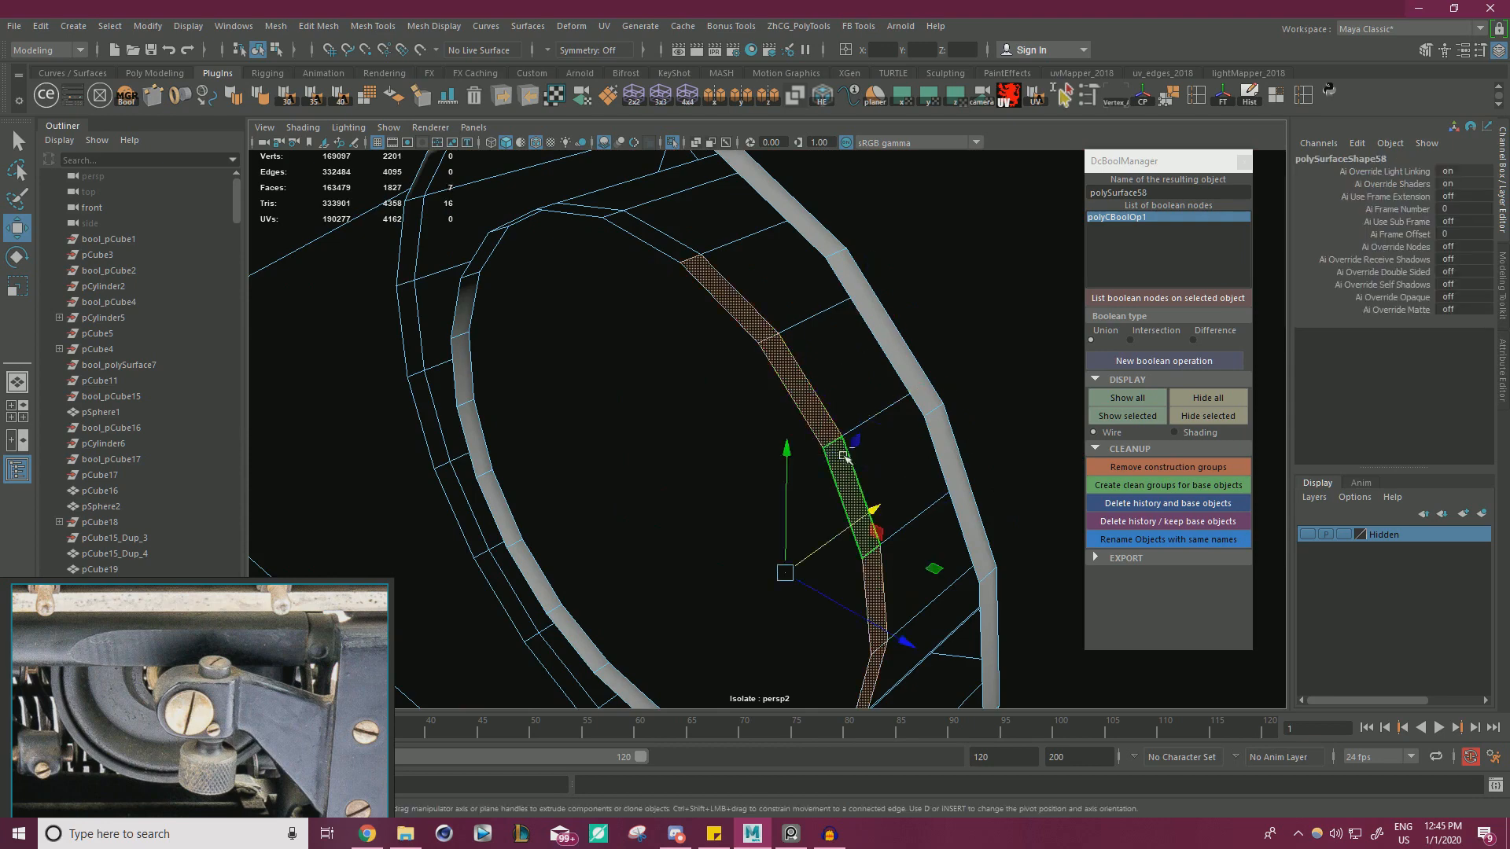
double_click(944, 440, "shift")
key("Delete")
- Select the leftover thin bore faces along the upper and side parts of the collar's inner rim inside the post
left_click_drag(963, 379, 880, 340, "alt")
left_click(797, 306)
left_click(753, 291, "shift")
left_click_drag(751, 304, 696, 297, "alt")
scroll(693, 299, "up", 2)
left_click(660, 255, "shift")
left_click(667, 279, "shift")
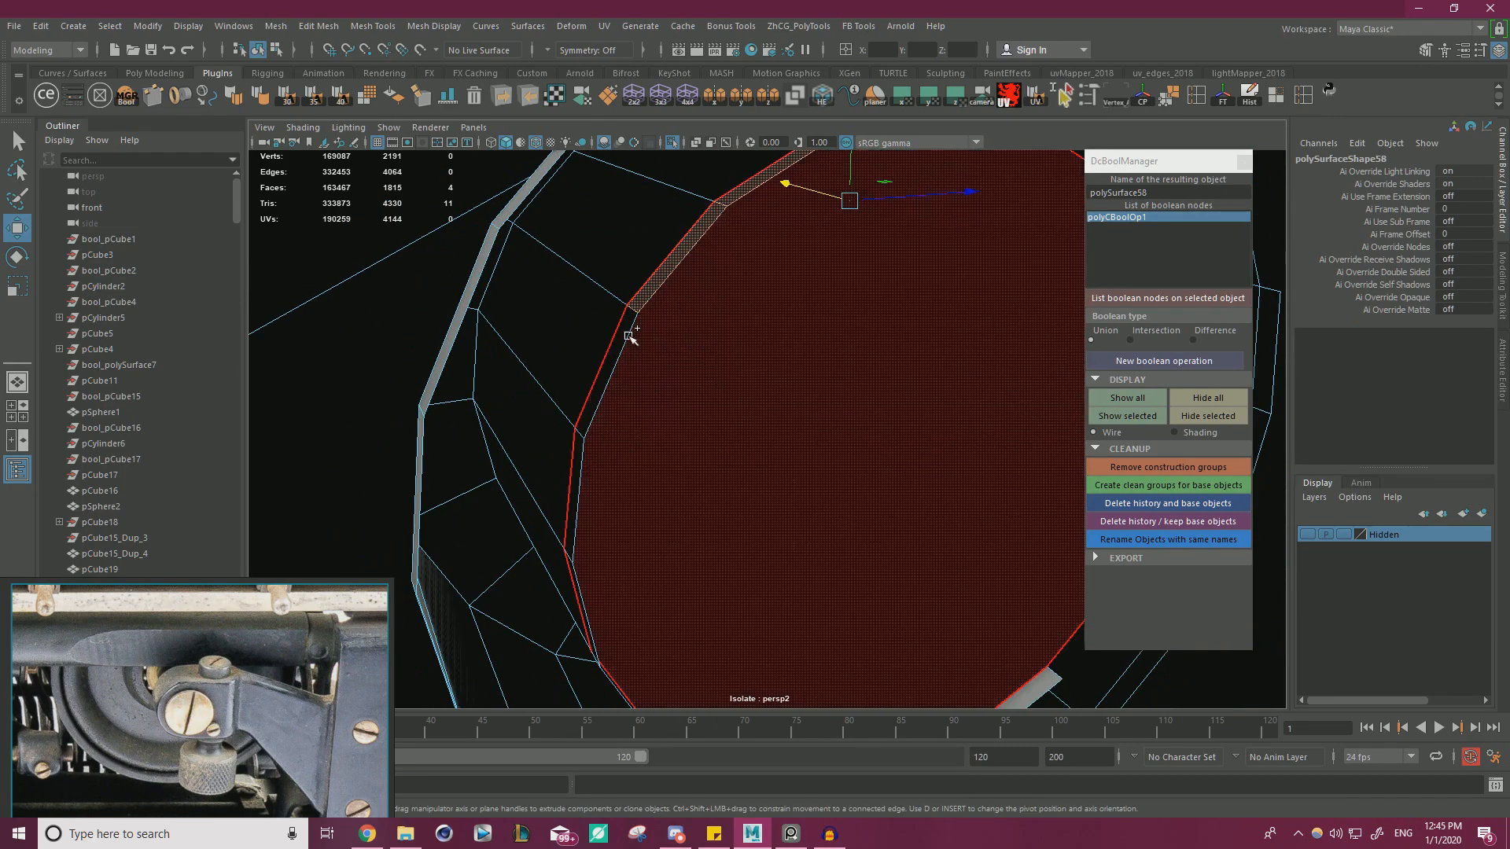
left_click(626, 346, "shift")
left_click_drag(686, 360, 662, 400, "alt")
left_click(656, 379, "shift")
left_click(650, 447, "shift")
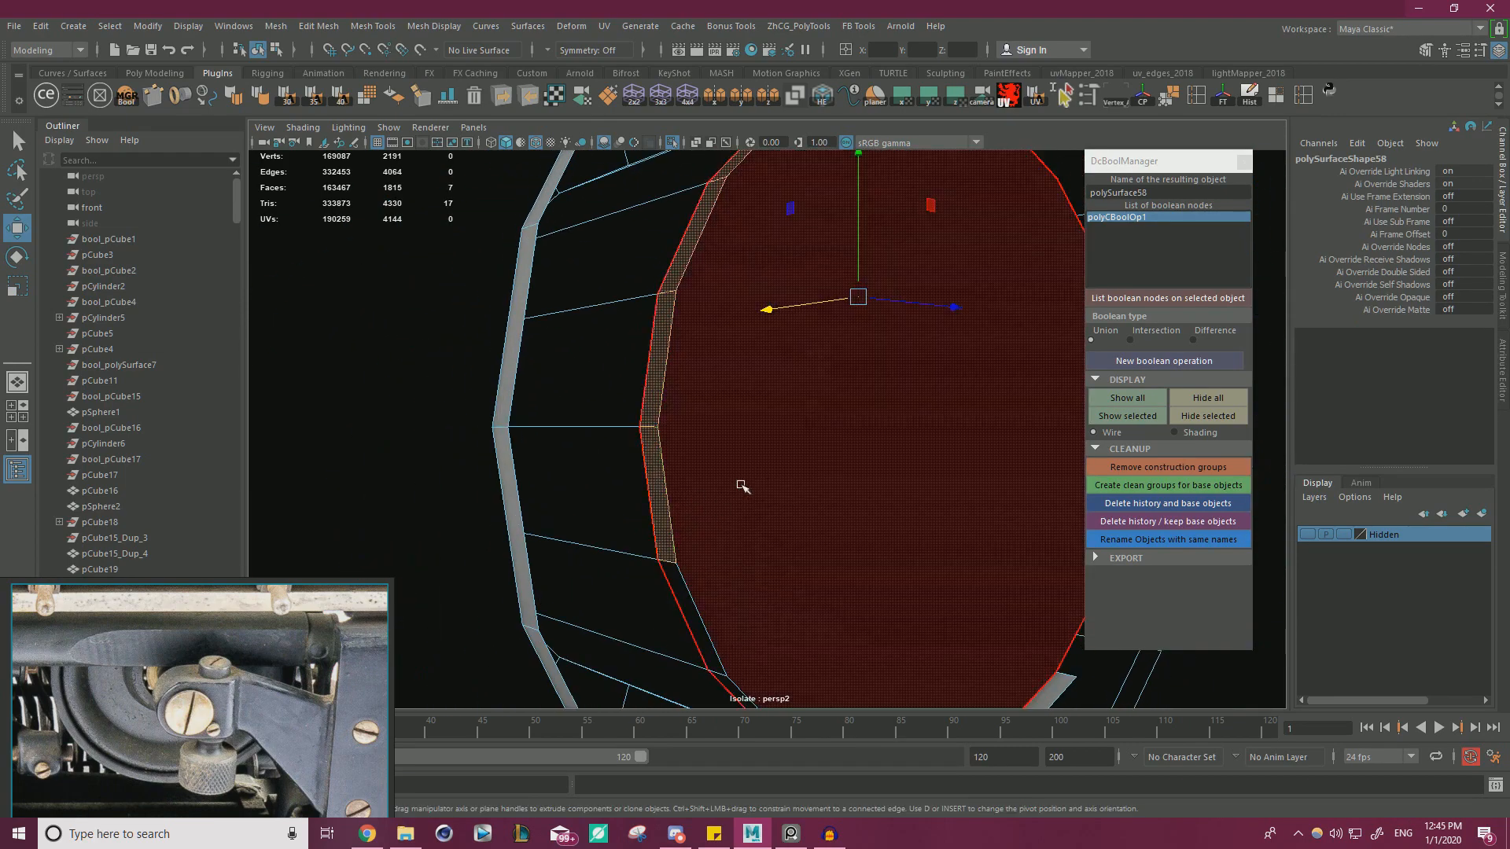
left_click_drag(741, 483, 730, 365, "alt")
left_click(717, 399, "shift")
double_click(744, 466, "shift")
key("shift+z")
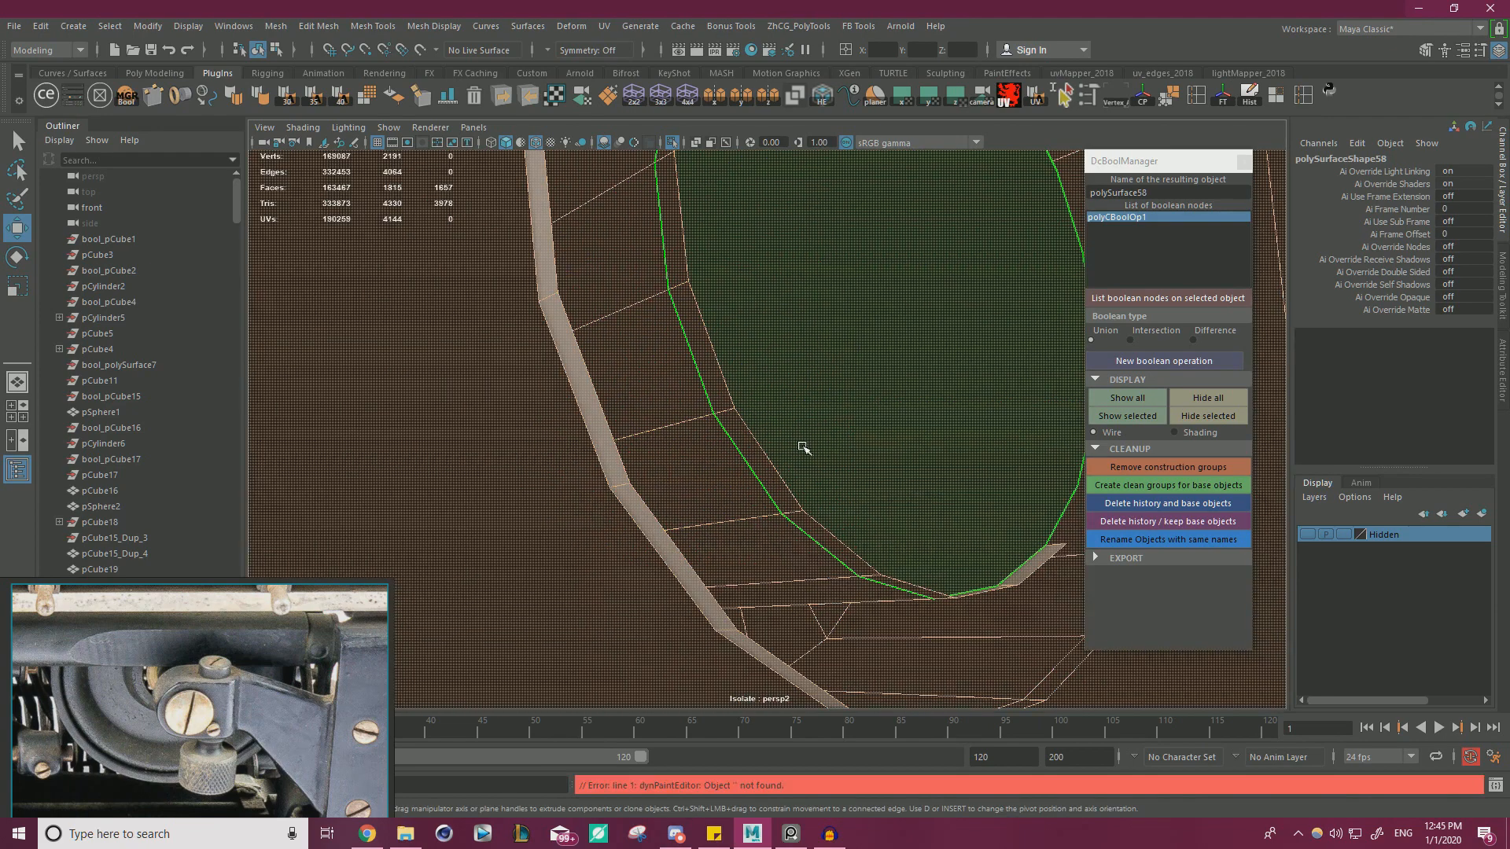
key("z")
left_click_drag(835, 460, 745, 467, "alt")
key("ctrl+z")
- Add the remaining lower bore faces to the selection and delete the whole leftover inner strip
left_click(655, 445, "shift")
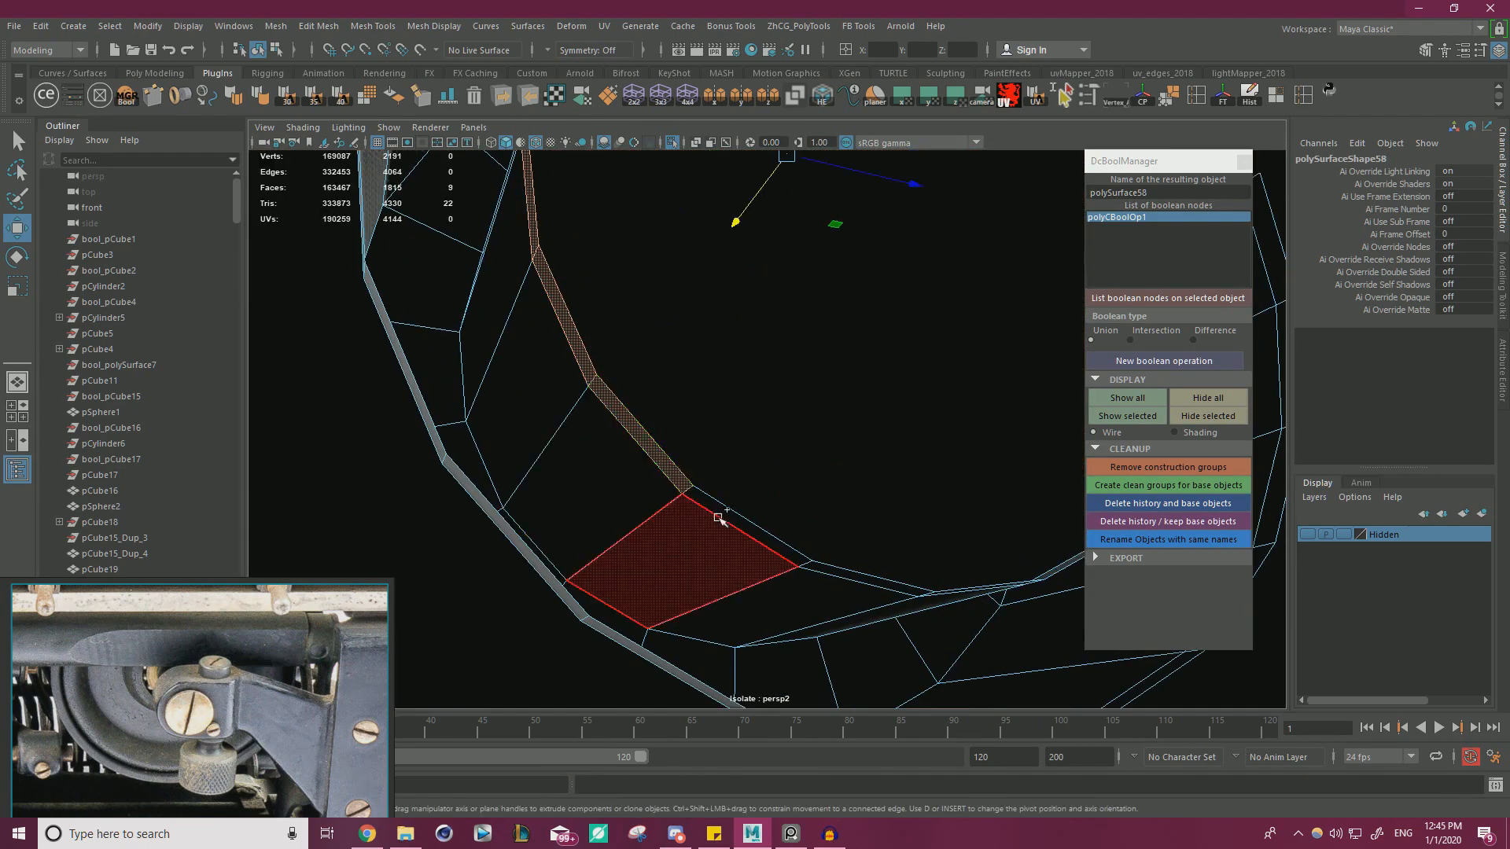
left_click_drag(835, 497, 667, 399, "alt")
left_click(674, 488, "shift")
left_click(792, 488, "shift")
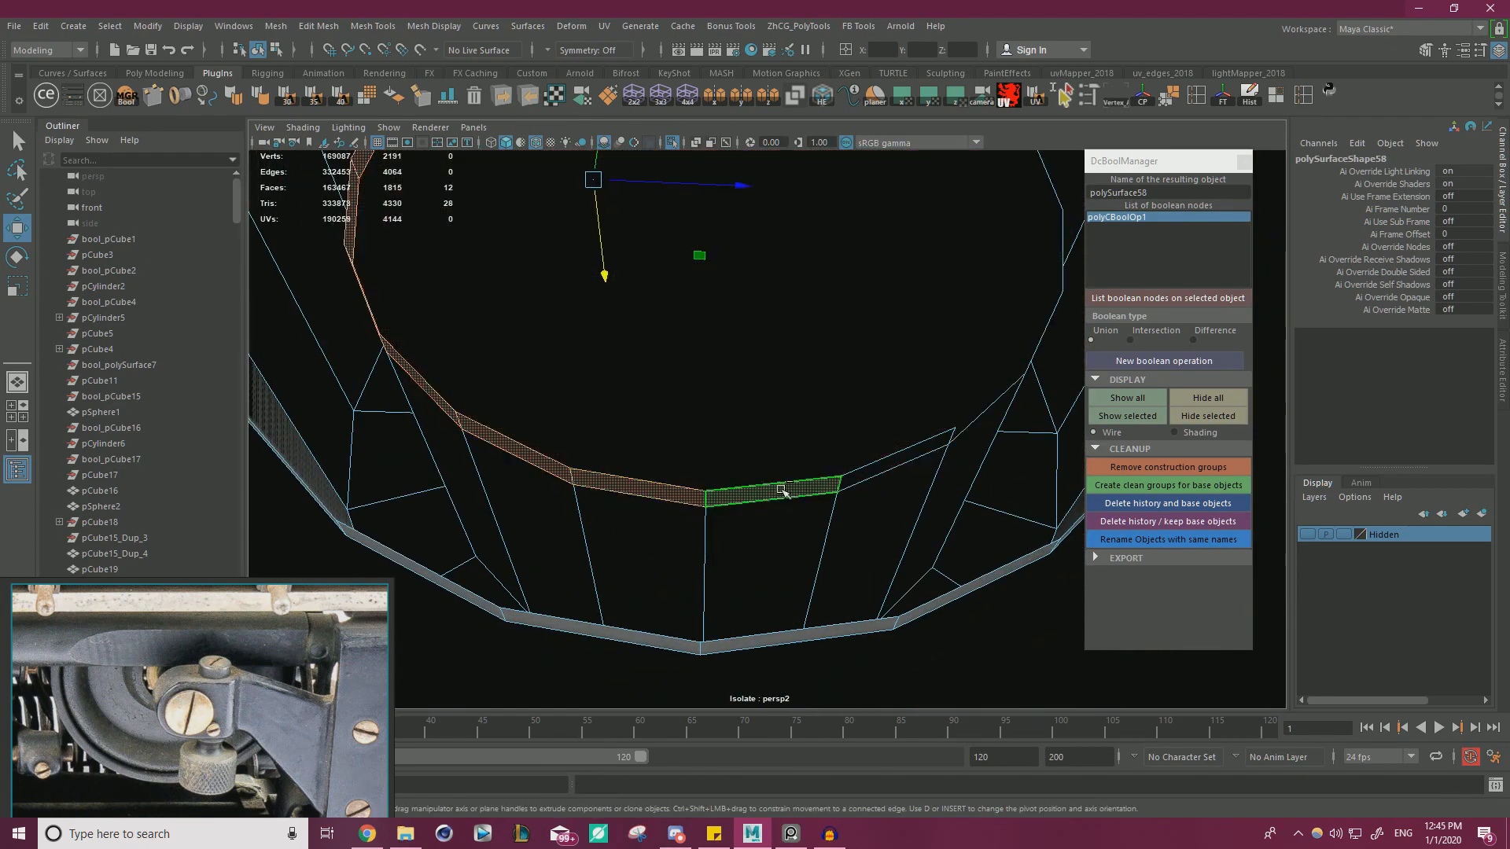
left_click(875, 466, "shift")
key("Delete")
- Select the leftover thin faces along the lower and side parts of the collar's outer rim inside the post
left_click_drag(824, 498, 717, 474, "alt")
left_click(611, 561)
double_click(647, 589, "shift")
left_click_drag(686, 526, 718, 529, "alt")
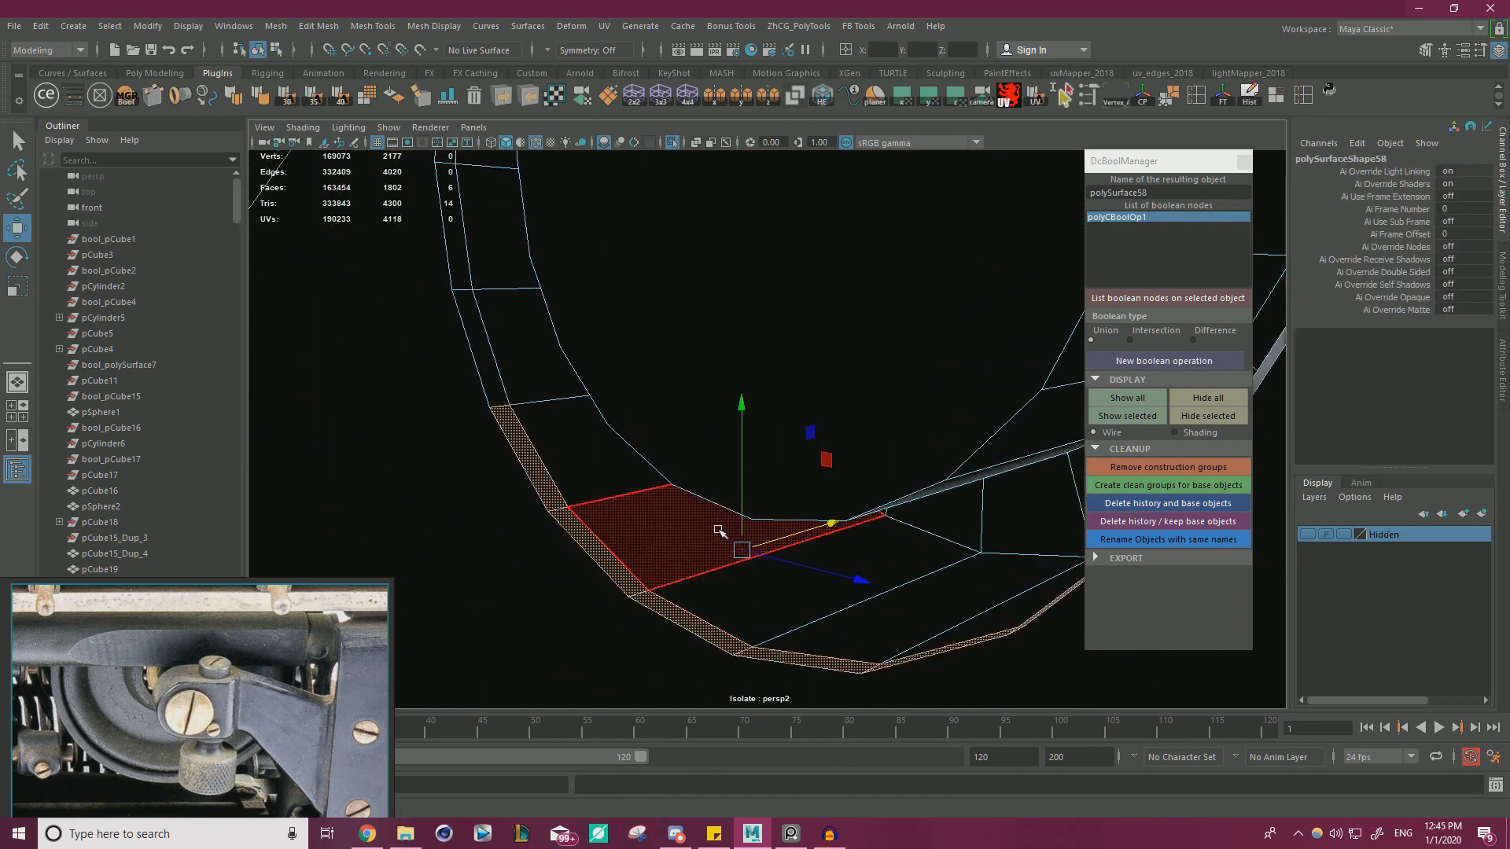
middle_click_drag(718, 529, 770, 599, "alt")
left_click(528, 411, "shift")
double_click(495, 315, "shift")
left_click_drag(572, 347, 644, 294, "alt")
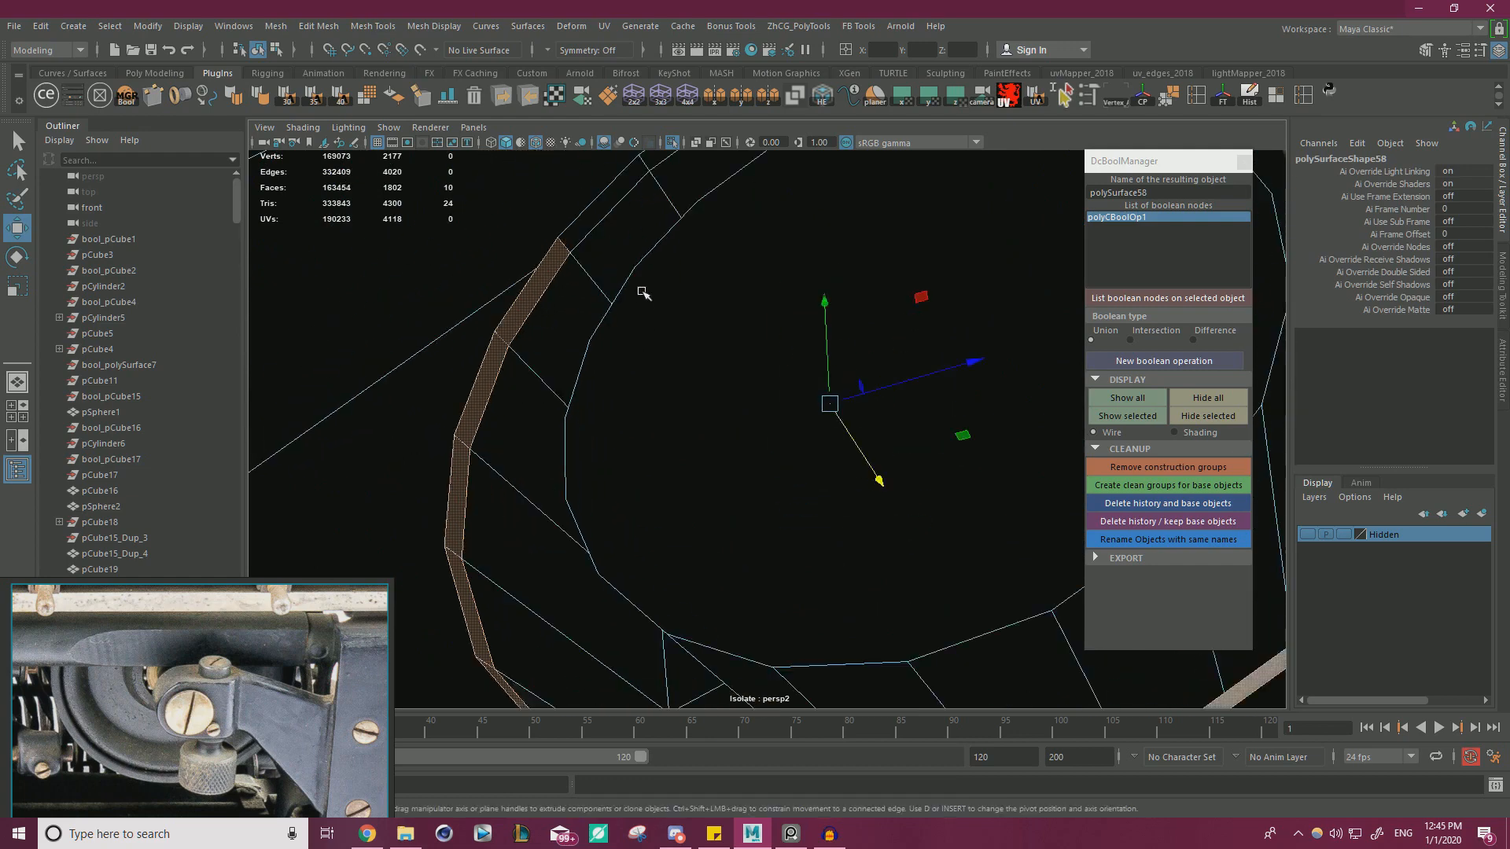
middle_click_drag(644, 294, 583, 353, "alt")
left_click(589, 284, "shift")
left_click(670, 237, "shift")
- Add the remaining thin faces on the opposite side of the outer rim and delete the whole leftover strip
left_click_drag(841, 365, 787, 340, "alt")
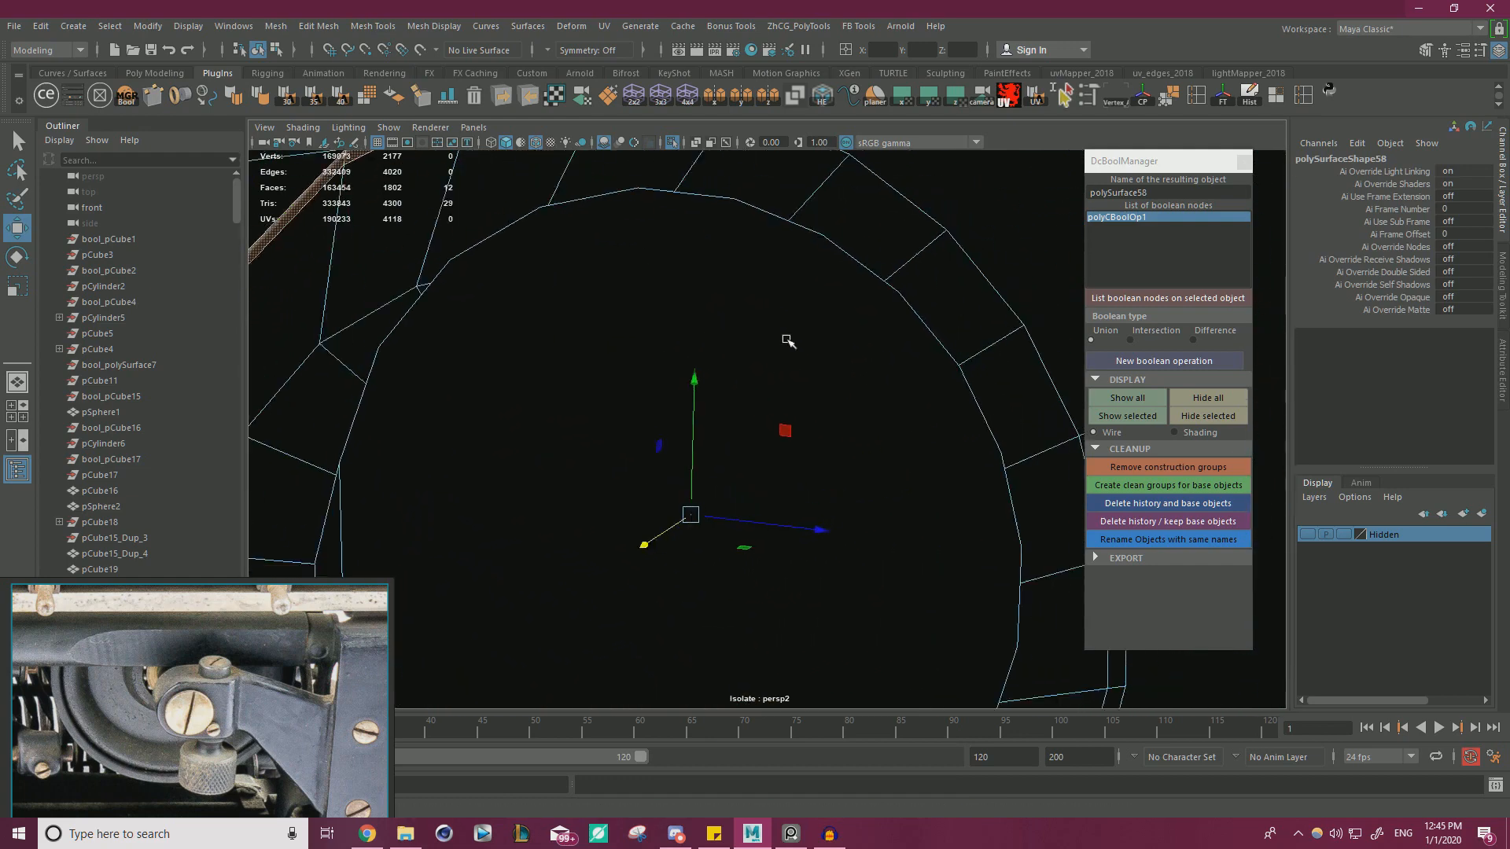
middle_click_drag(920, 441, 771, 347, "alt")
left_click_drag(772, 347, 735, 321, "alt")
left_click(860, 363, "shift")
left_click(853, 440, "shift")
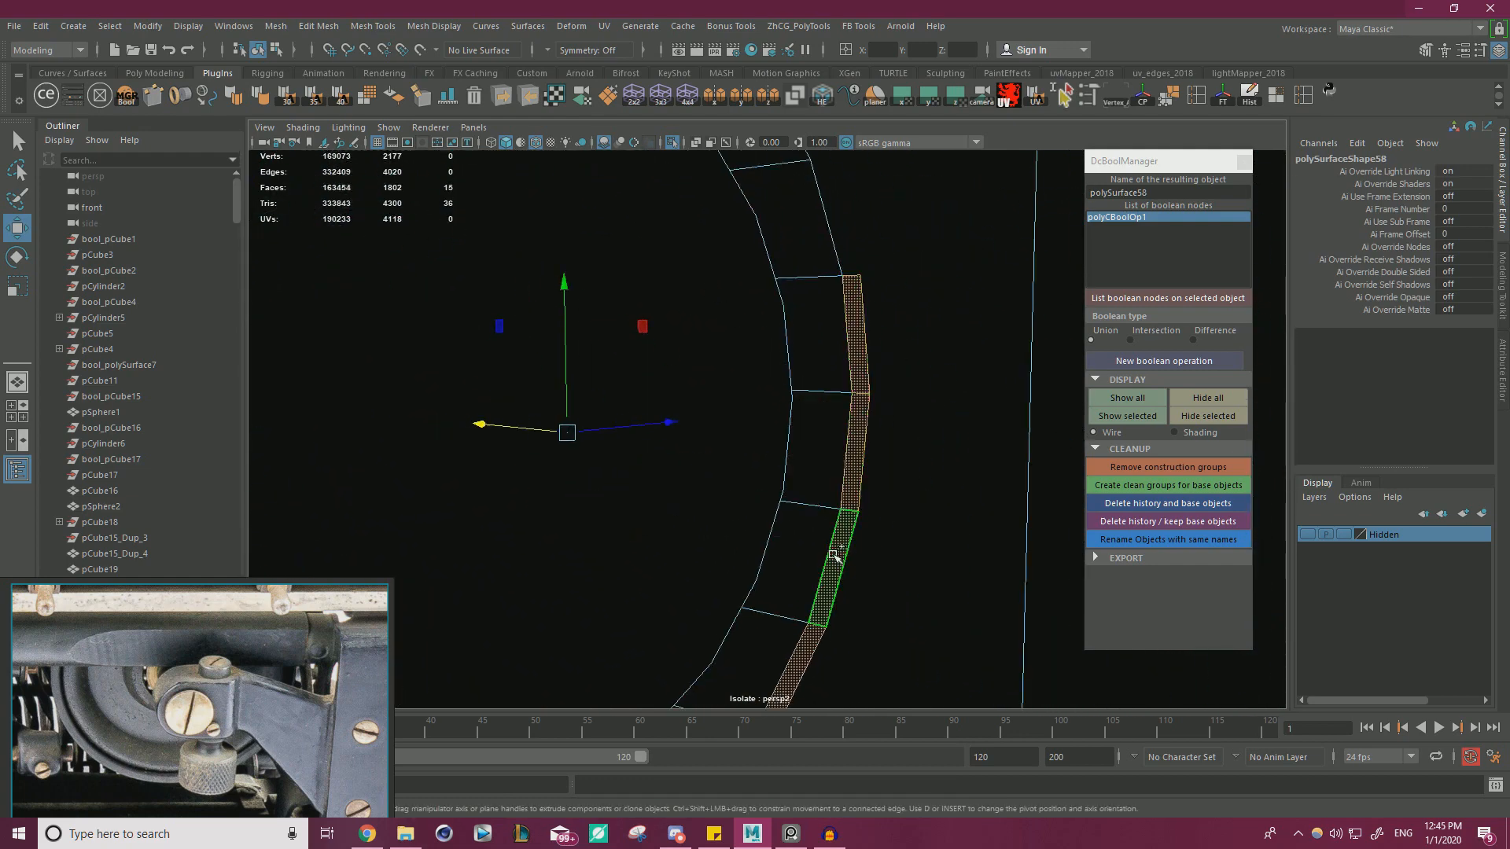
left_click(834, 554, "shift")
key("Delete")
- Try moving the round face closing the collar's bore along X
left_click_drag(922, 559, 840, 440, "alt")
middle_click_drag(840, 441, 886, 438, "alt")
left_click_drag(711, 428, 718, 427, "alt")
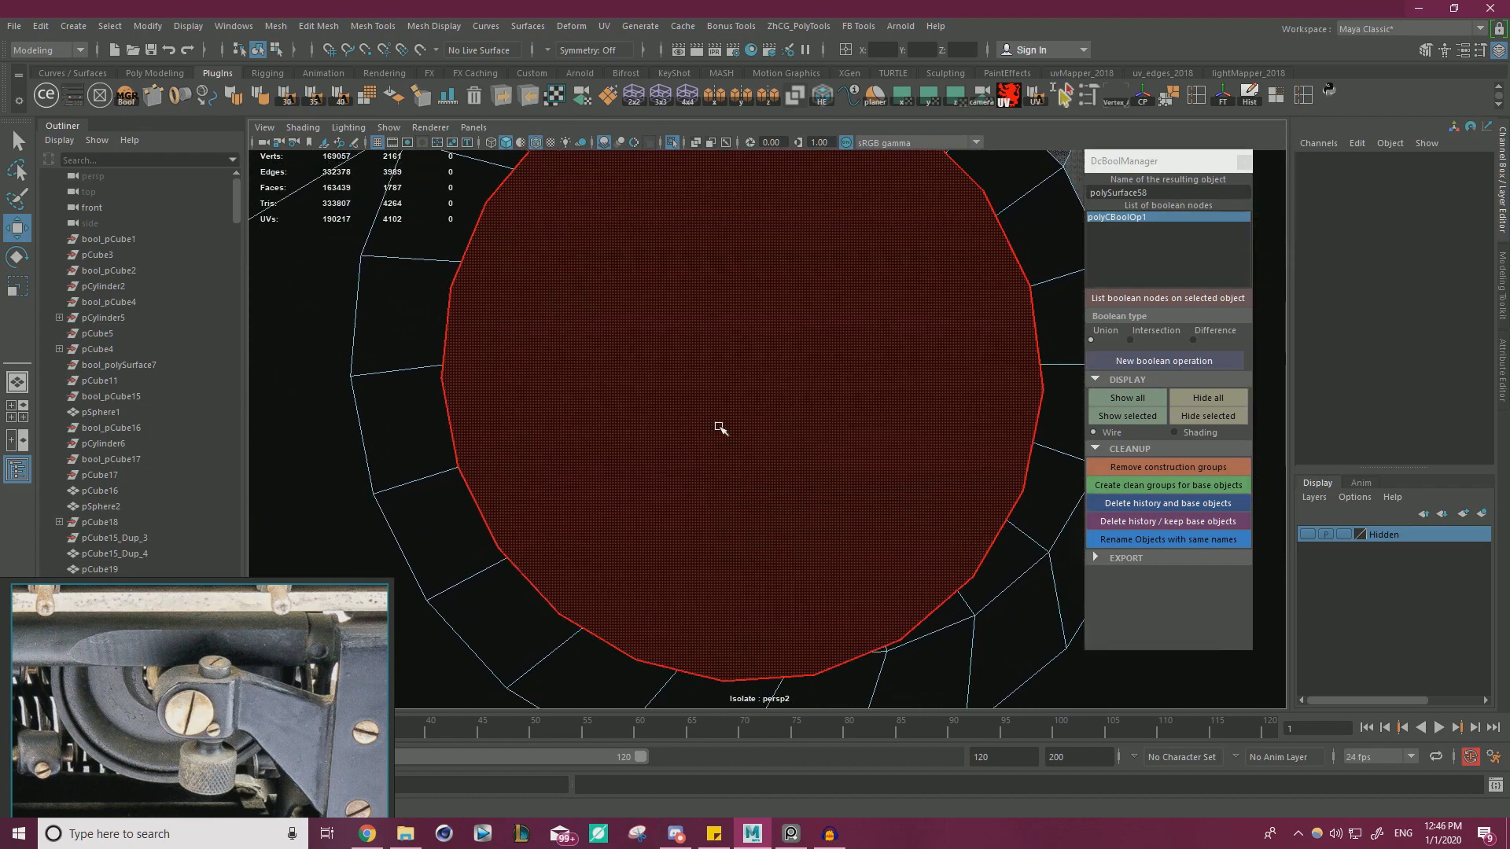
right_click_drag(716, 427, 655, 410, "alt")
left_click(692, 405)
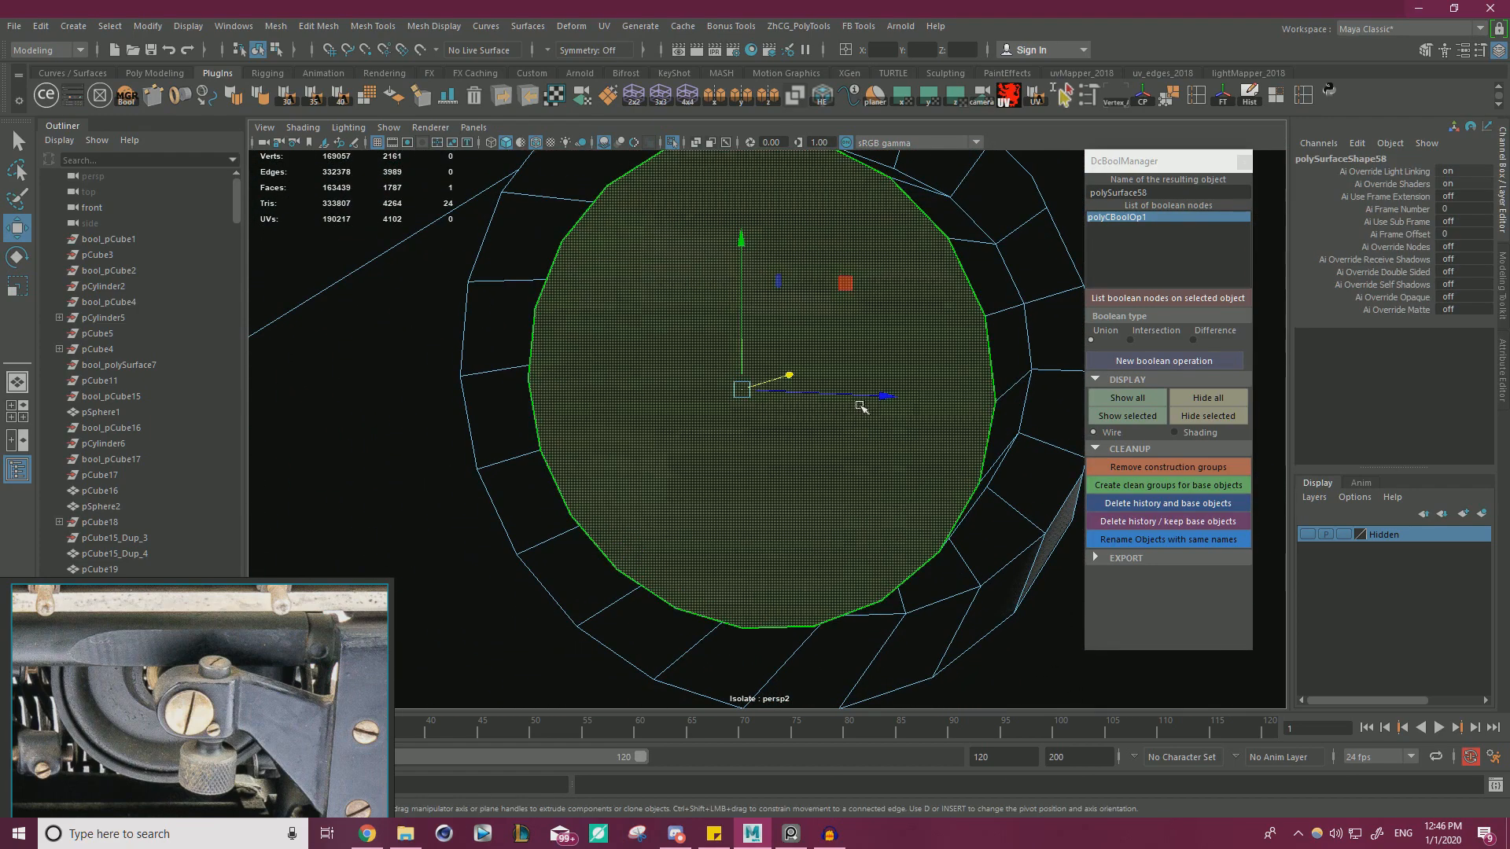
left_click_drag(786, 367, 837, 364)
- Try to fill the hole along the open border edge loop at the collar's base
right_click_drag(518, 367, 520, 327)
double_click(484, 332)
left_click_drag(842, 387, 869, 455, "alt")
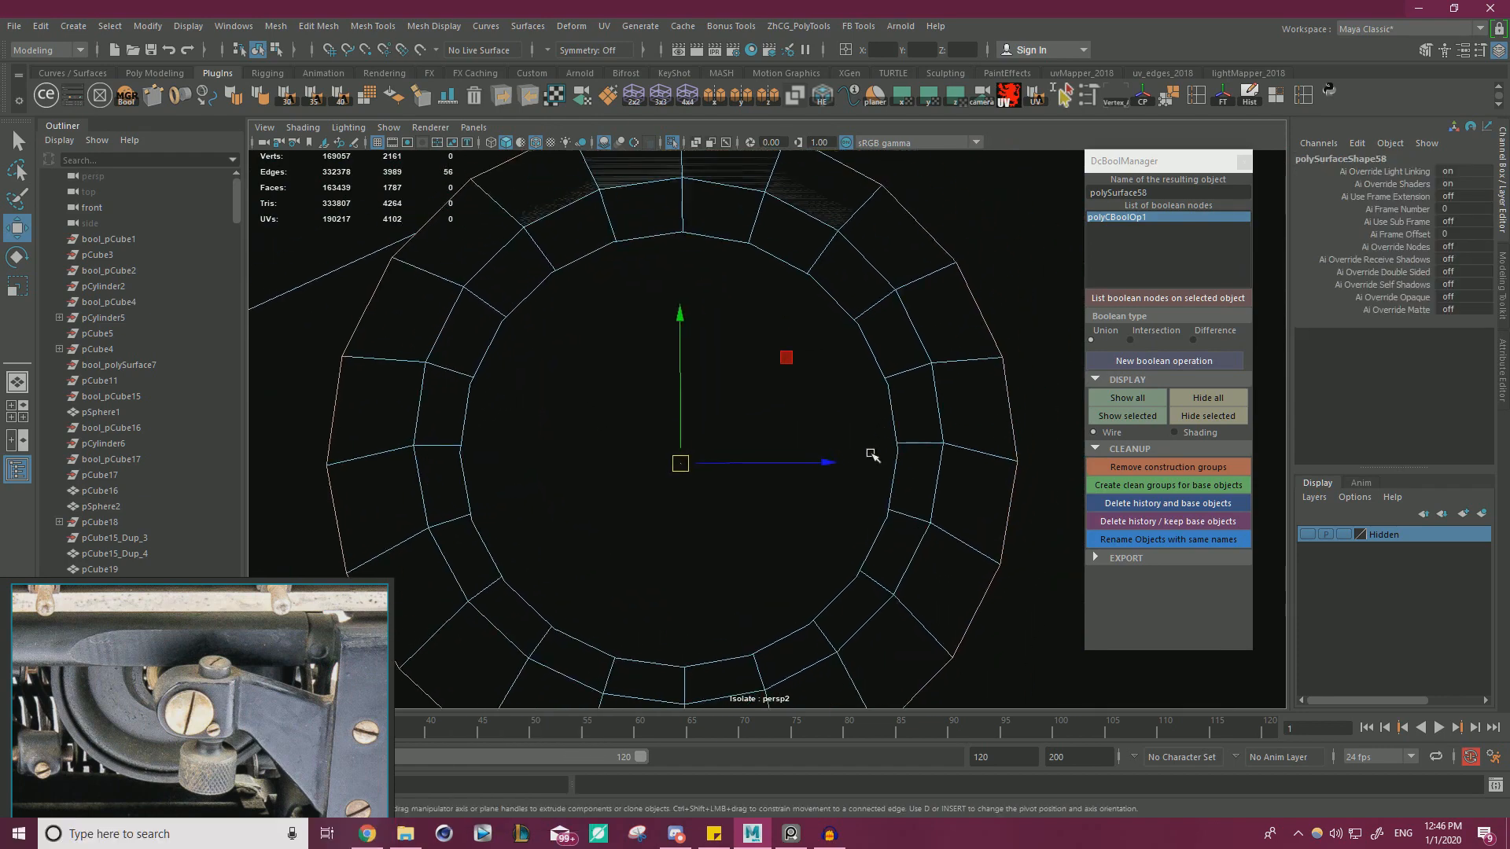
right_click_drag(870, 455, 849, 440, "alt")
right_click_drag(987, 309, 972, 511, "shift")
left_click_drag(955, 467, 970, 432, "alt")
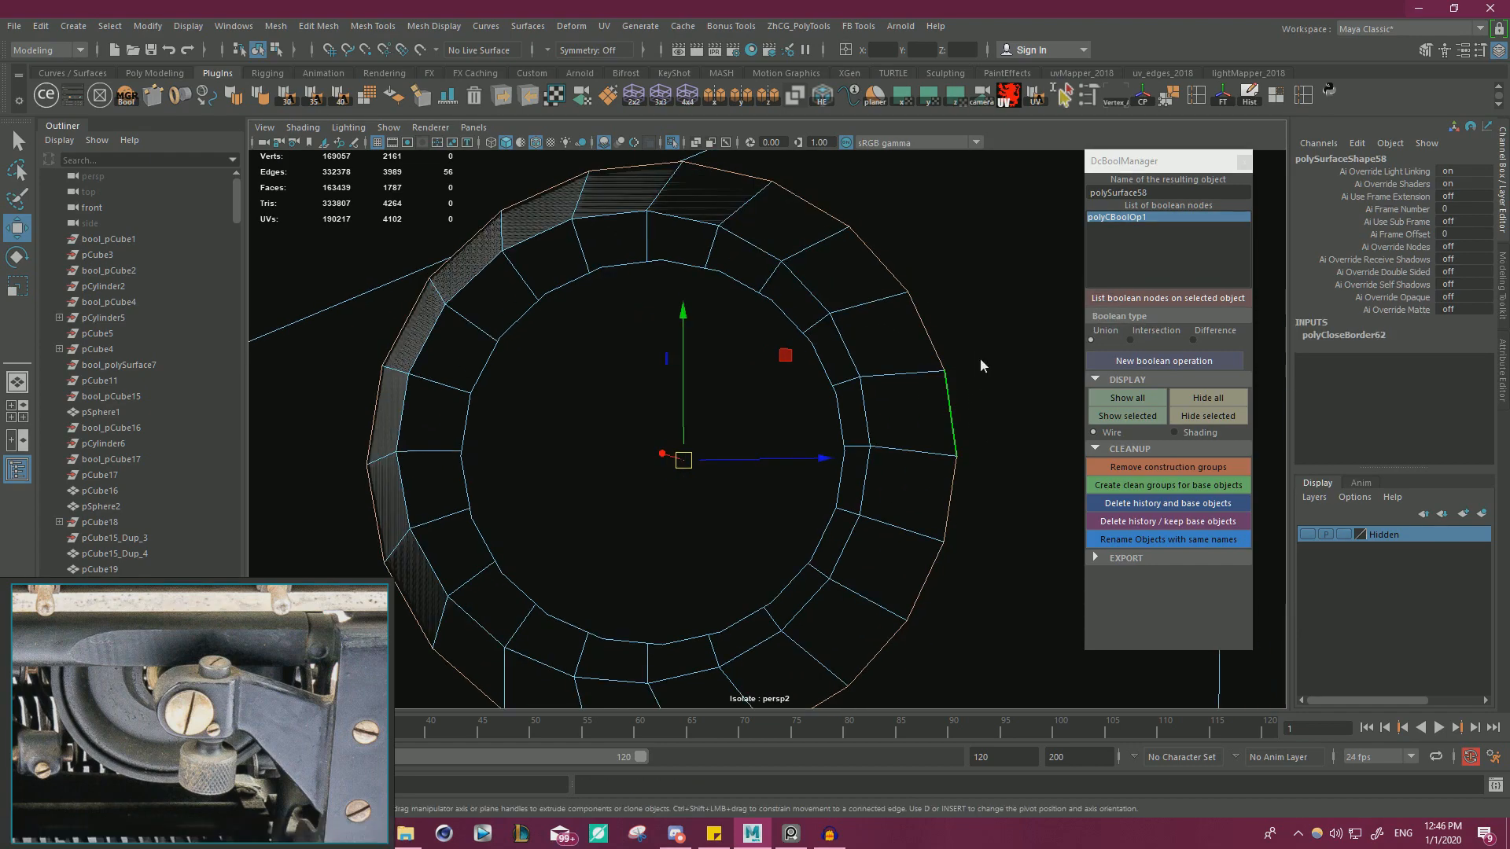
right_click_drag(980, 359, 967, 556, "shift")
- Snap the stray vertices at the upper part of the collar's base loop onto their neighbouring vertices
left_click_drag(967, 556, 905, 442, "alt")
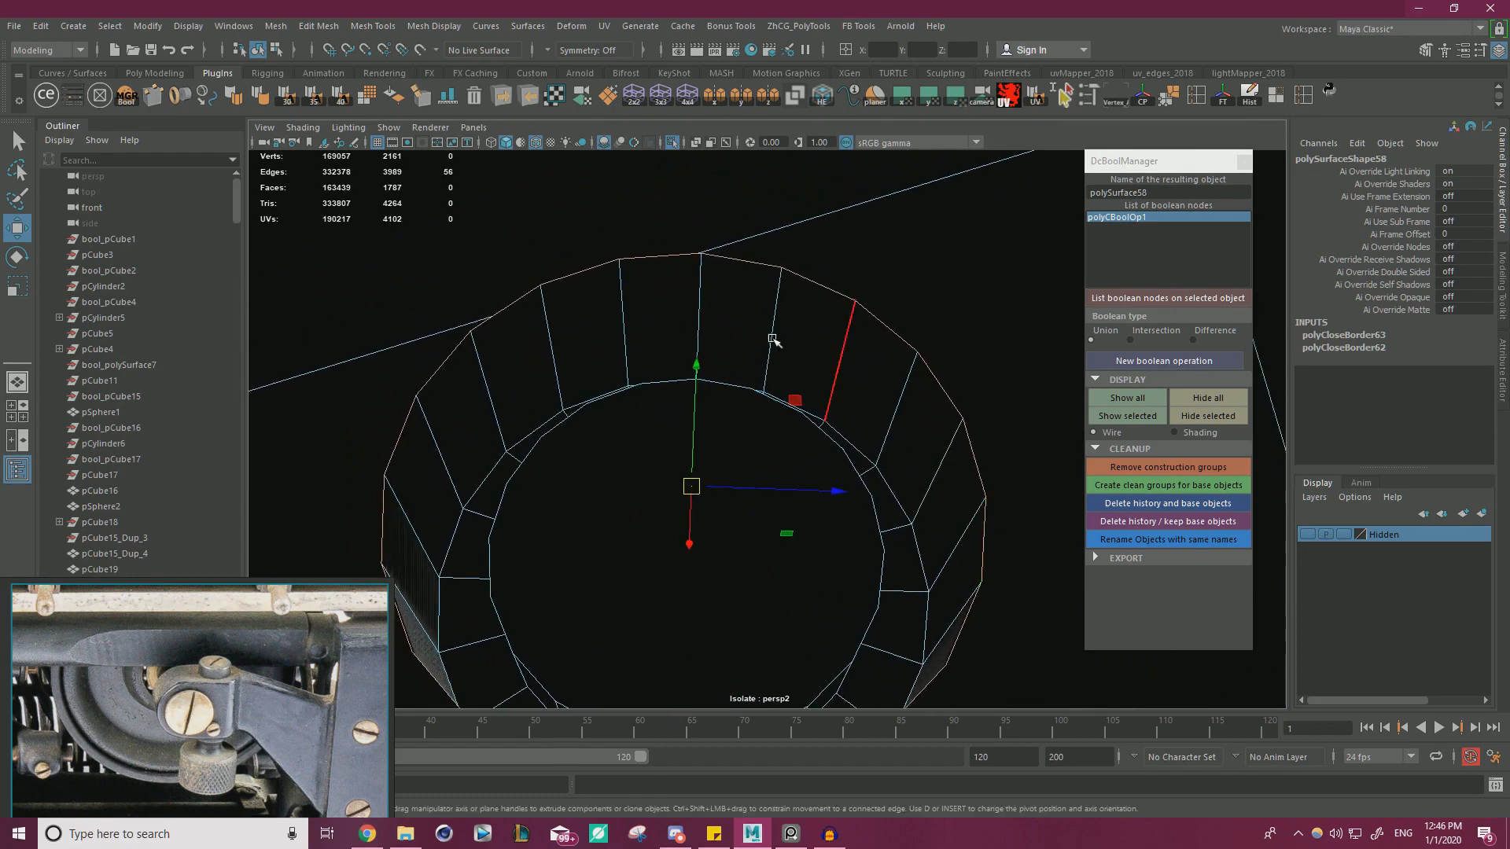
scroll(786, 338, "up", 2)
middle_click_drag(842, 314, 968, 441, "alt")
left_click_drag(967, 441, 766, 489, "alt")
middle_click_drag(766, 489, 798, 457, "alt")
scroll(724, 472, "up", 5)
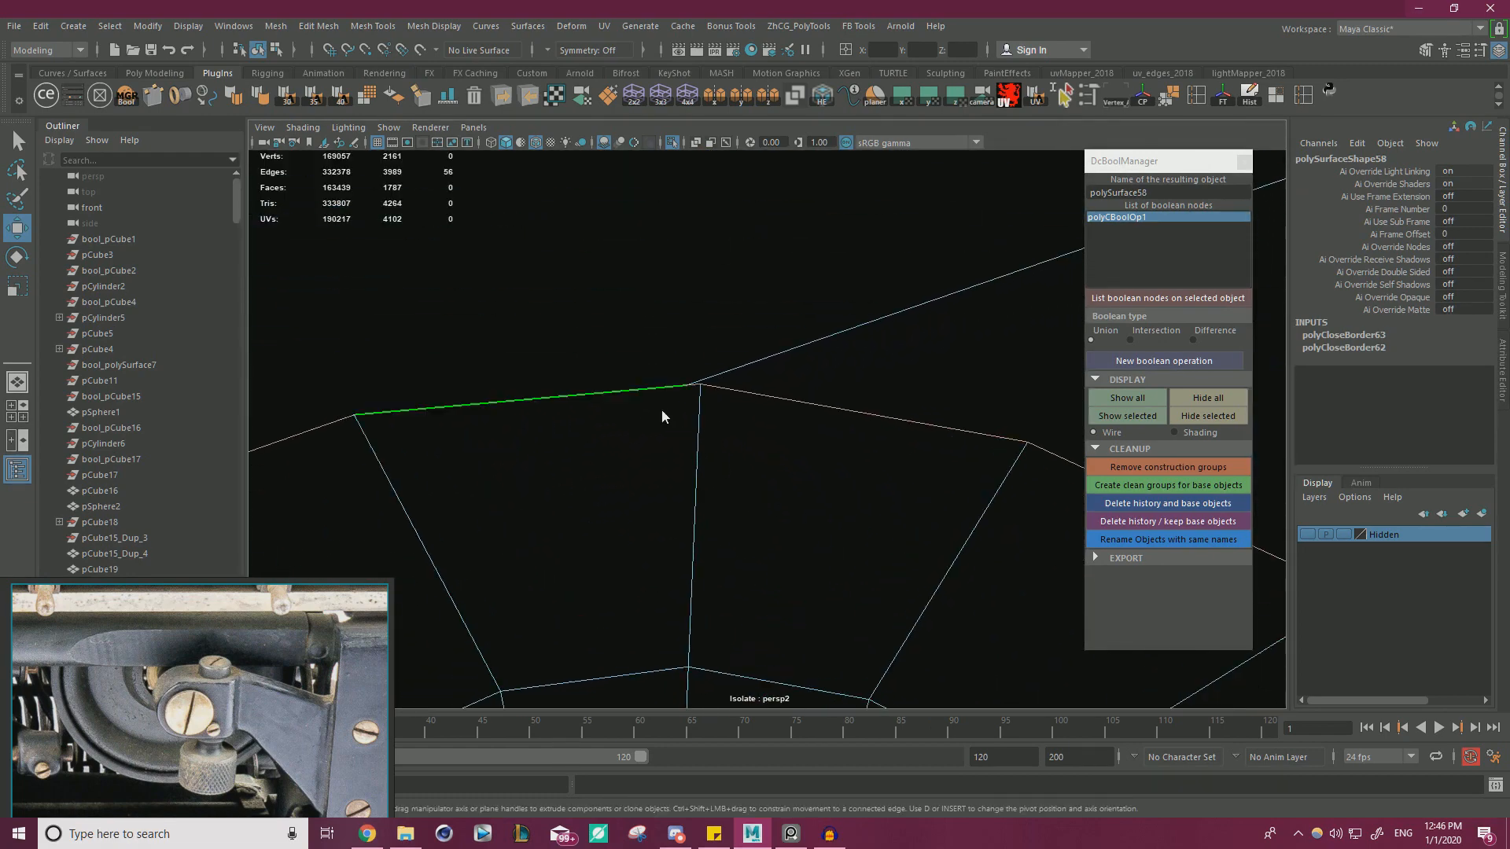
right_click_drag(663, 383, 587, 373)
left_click(684, 386)
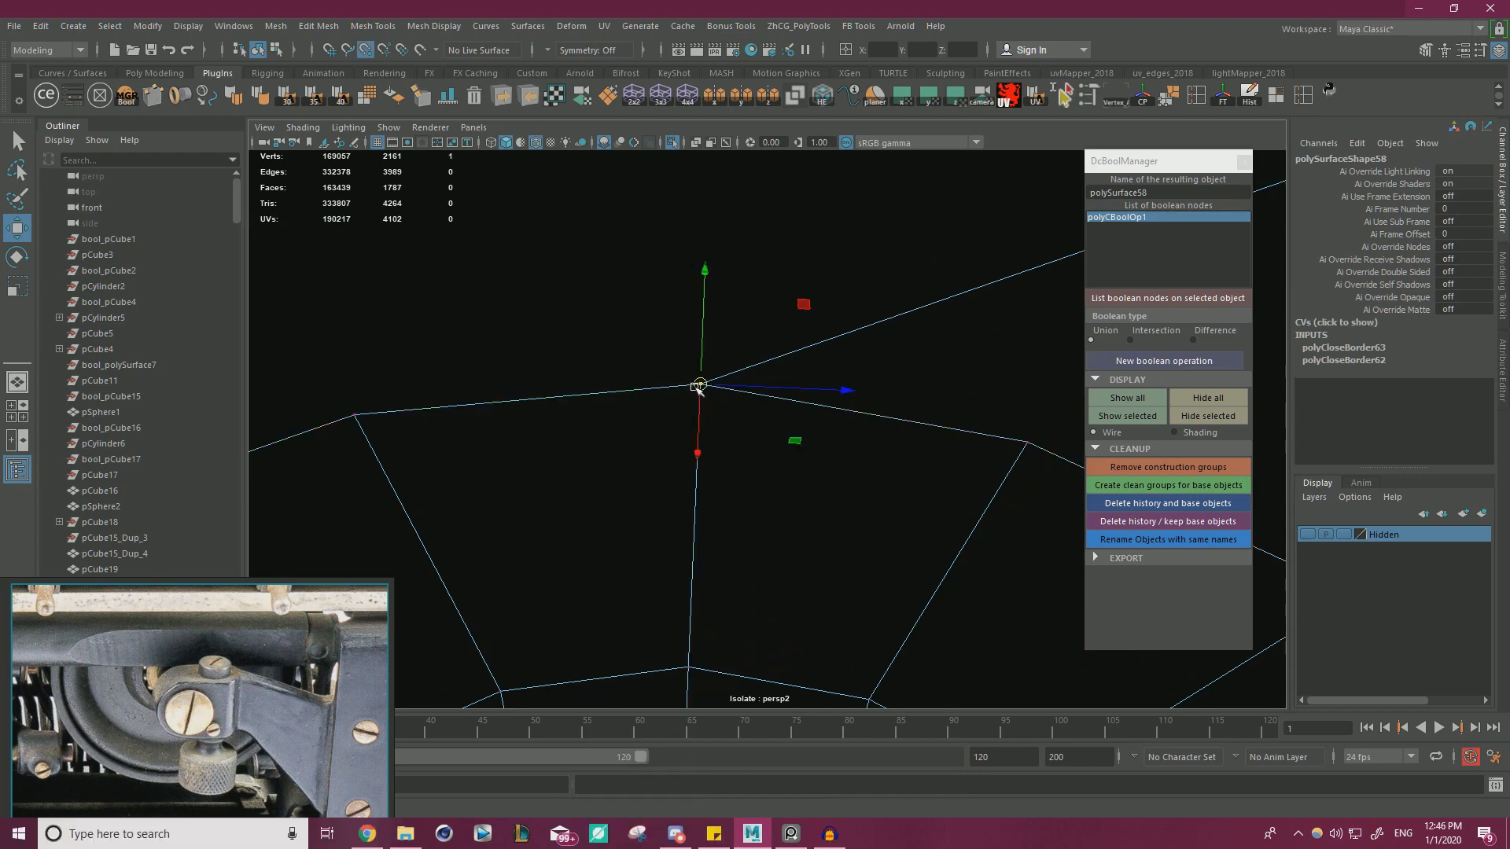
left_click_drag(697, 391, 790, 491, "alt")
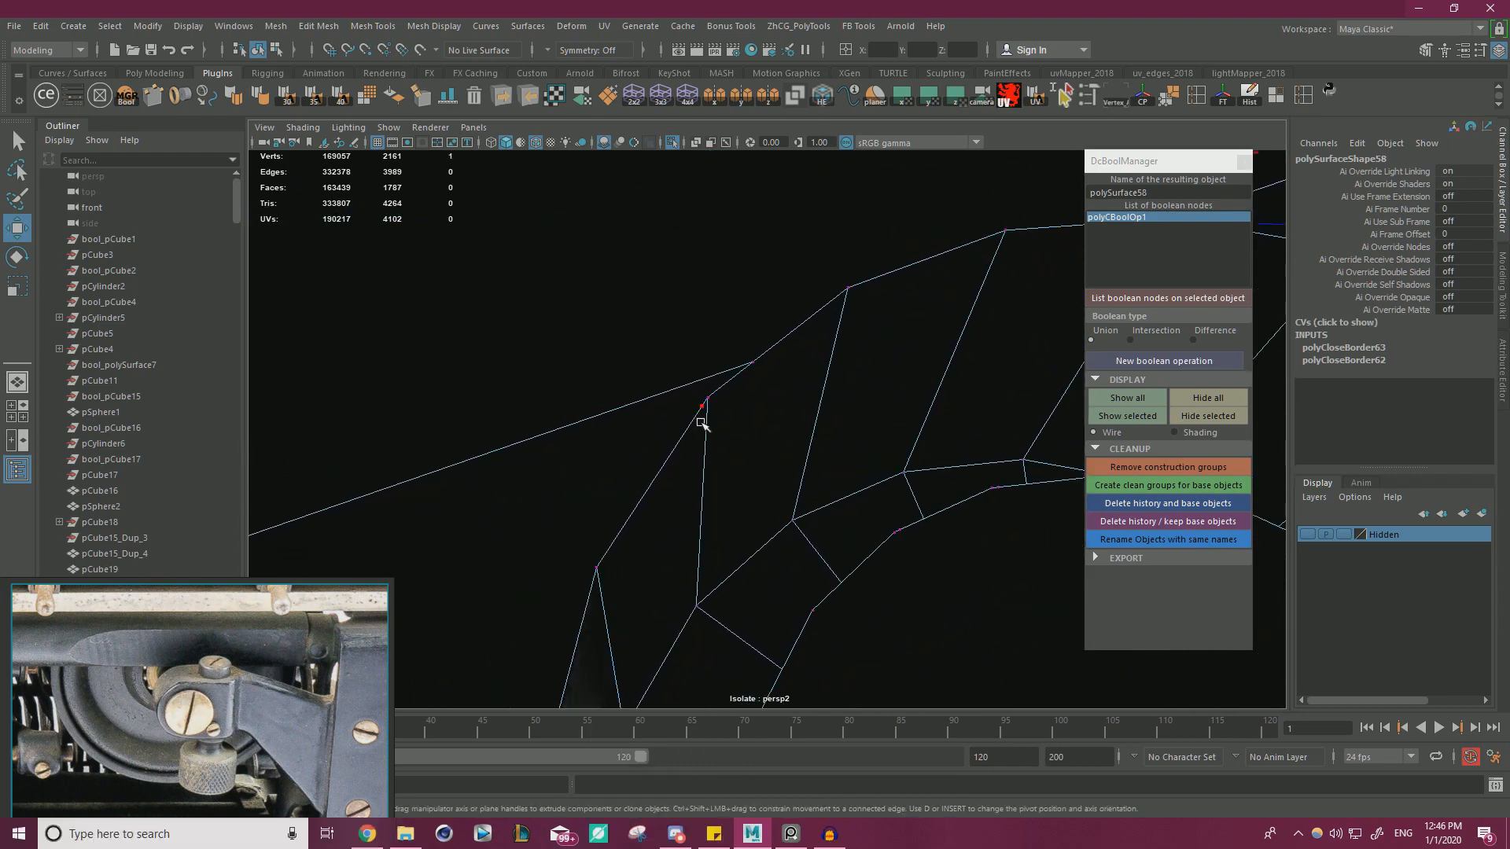
key("v")
left_click_drag(703, 406, 725, 291)
left_click(752, 364)
key("v")
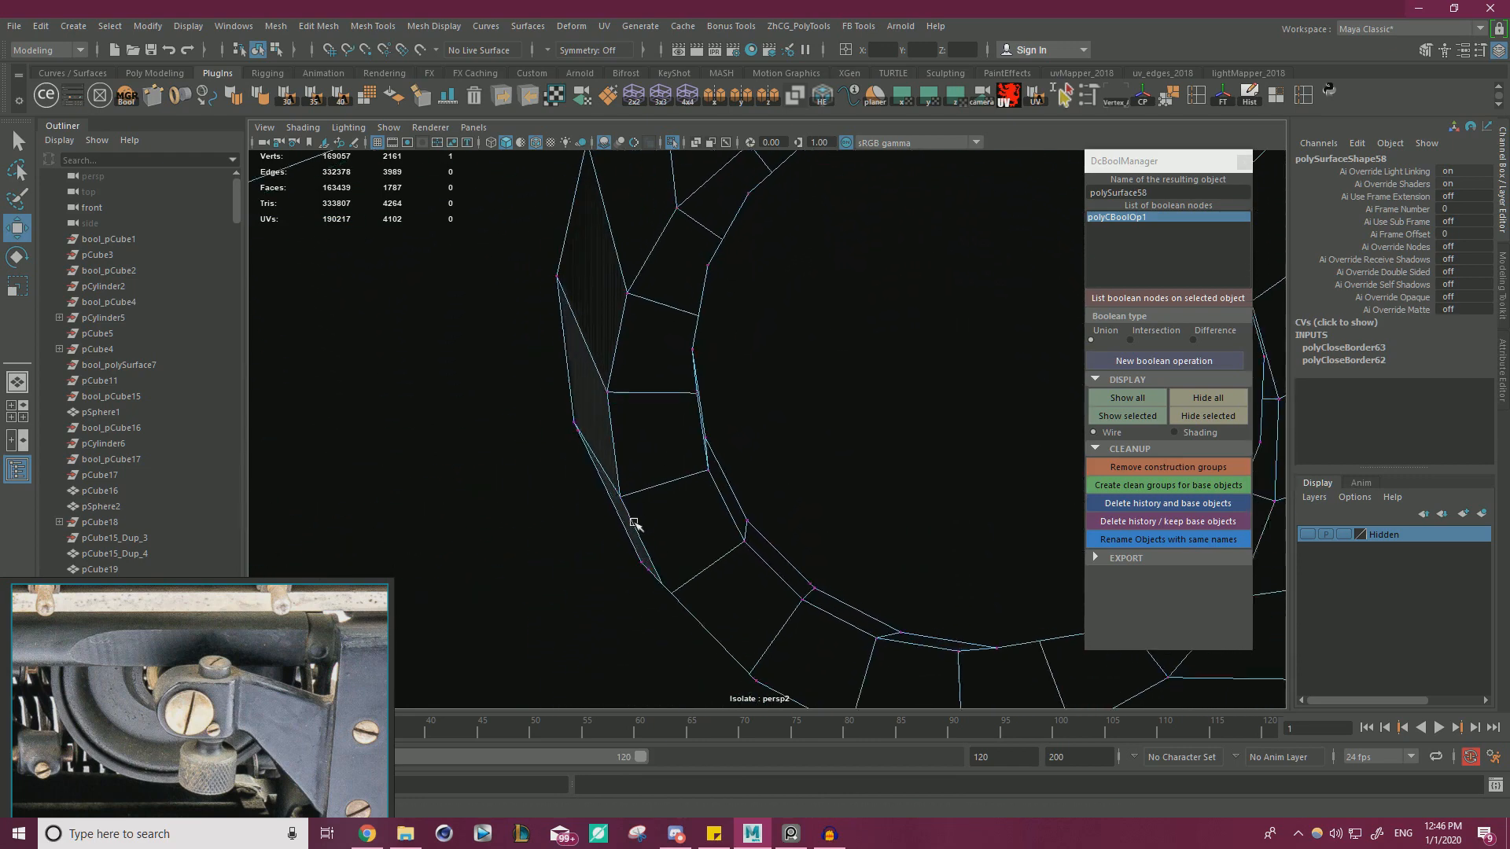
- Snap the other displaced vertices around the side of the collar's base loop onto their neighbours
left_click_drag(634, 523, 585, 495, "alt")
key("v")
left_click_drag(544, 435, 541, 425)
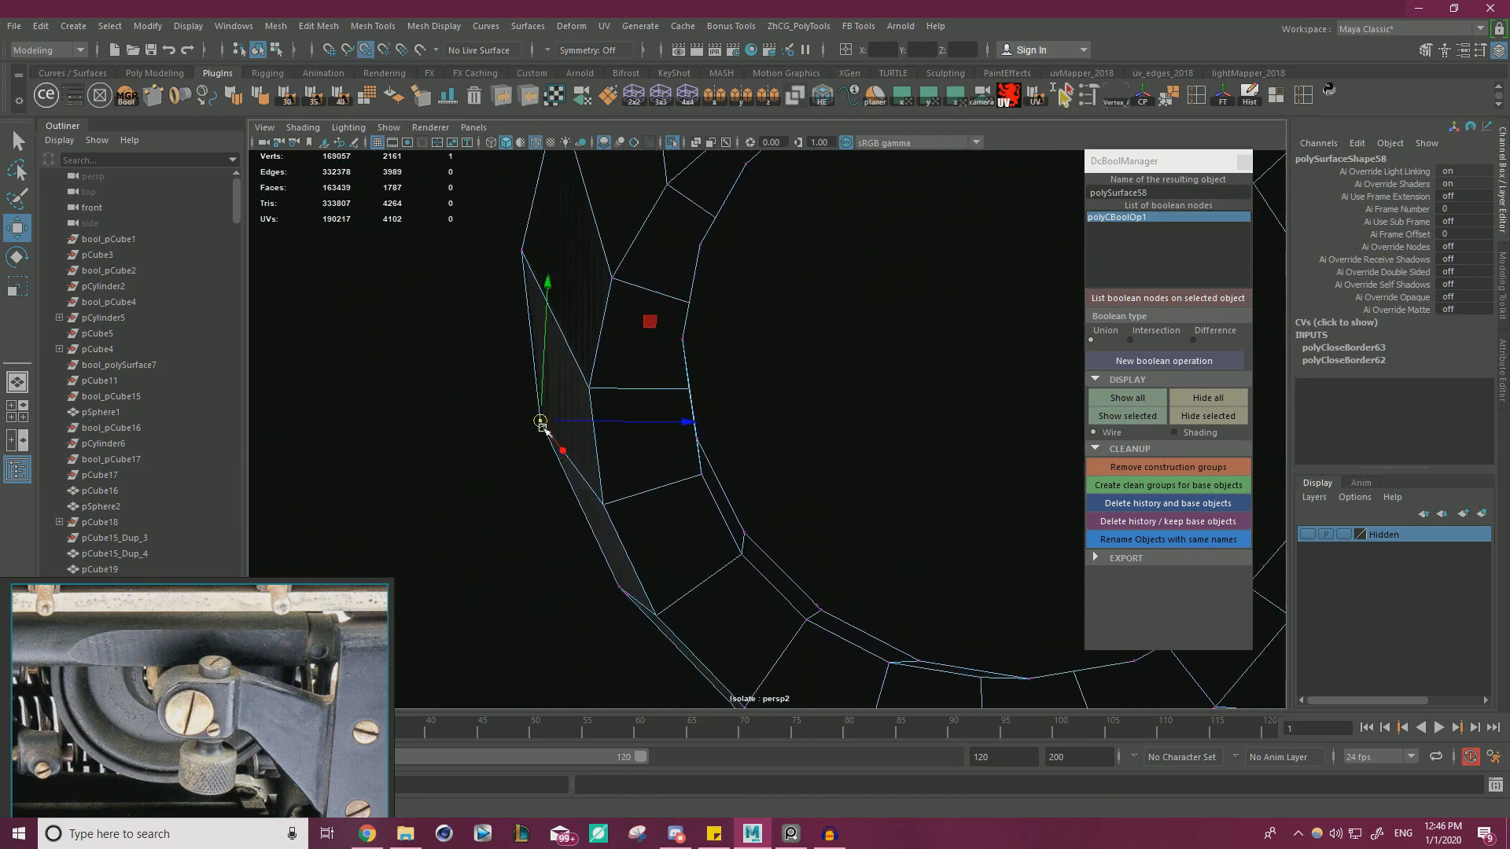
left_click_drag(620, 590, 865, 414, "alt")
left_click(686, 361)
key("f")
left_click(864, 399)
left_click(926, 383)
right_click_drag(866, 414, 712, 442, "alt")
middle_click_drag(712, 442, 745, 307, "alt")
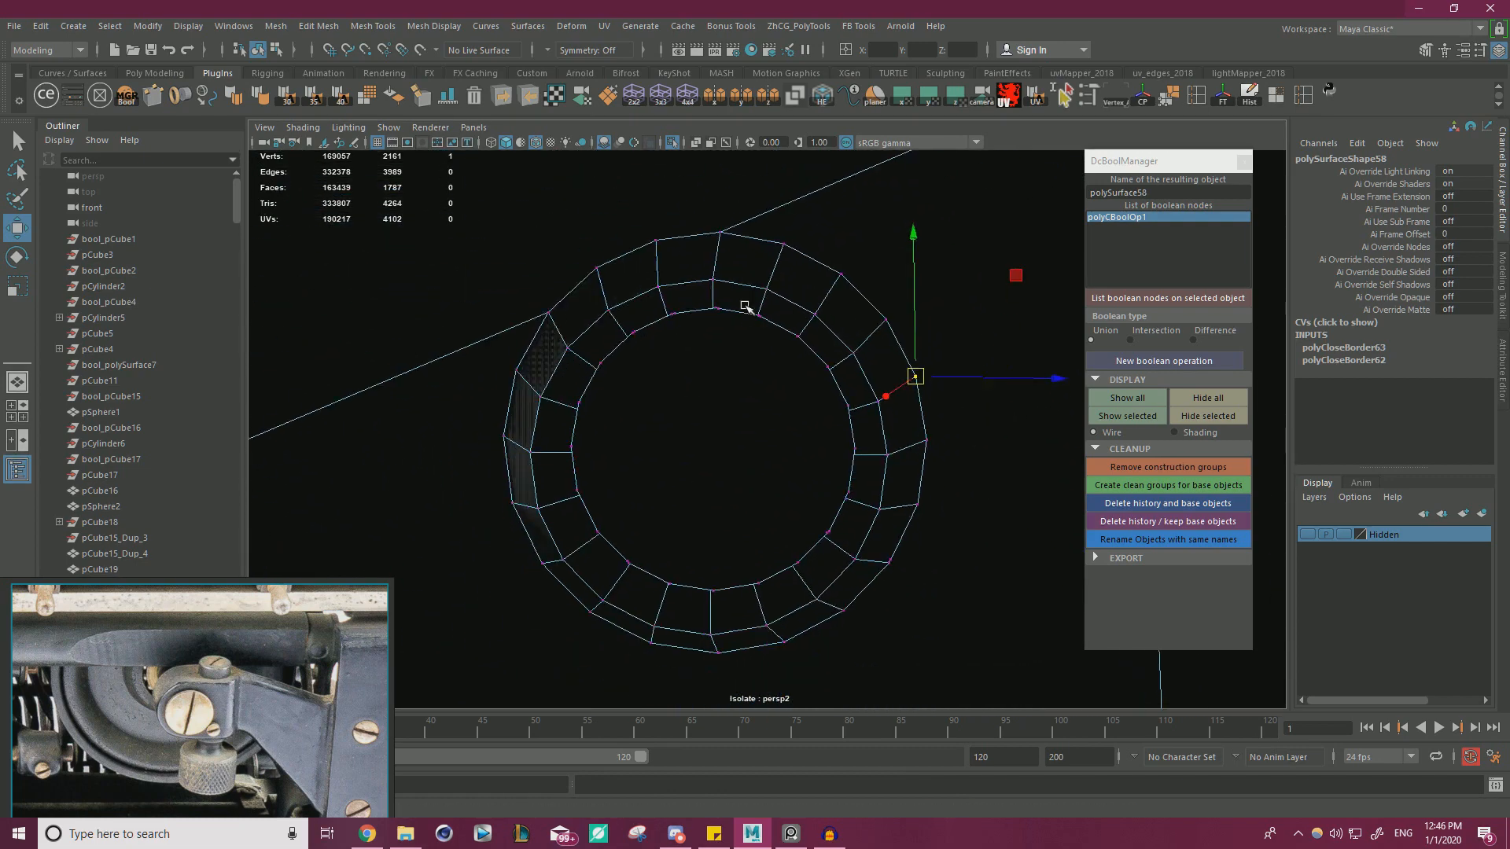
- Merge the coincident vertices of the whole collar and try Fill Hole on its base border loop
right_click_drag(744, 306, 719, 315, "alt")
left_click_drag(488, 680, 903, 253)
right_click_drag(899, 281, 868, 296, "shift")
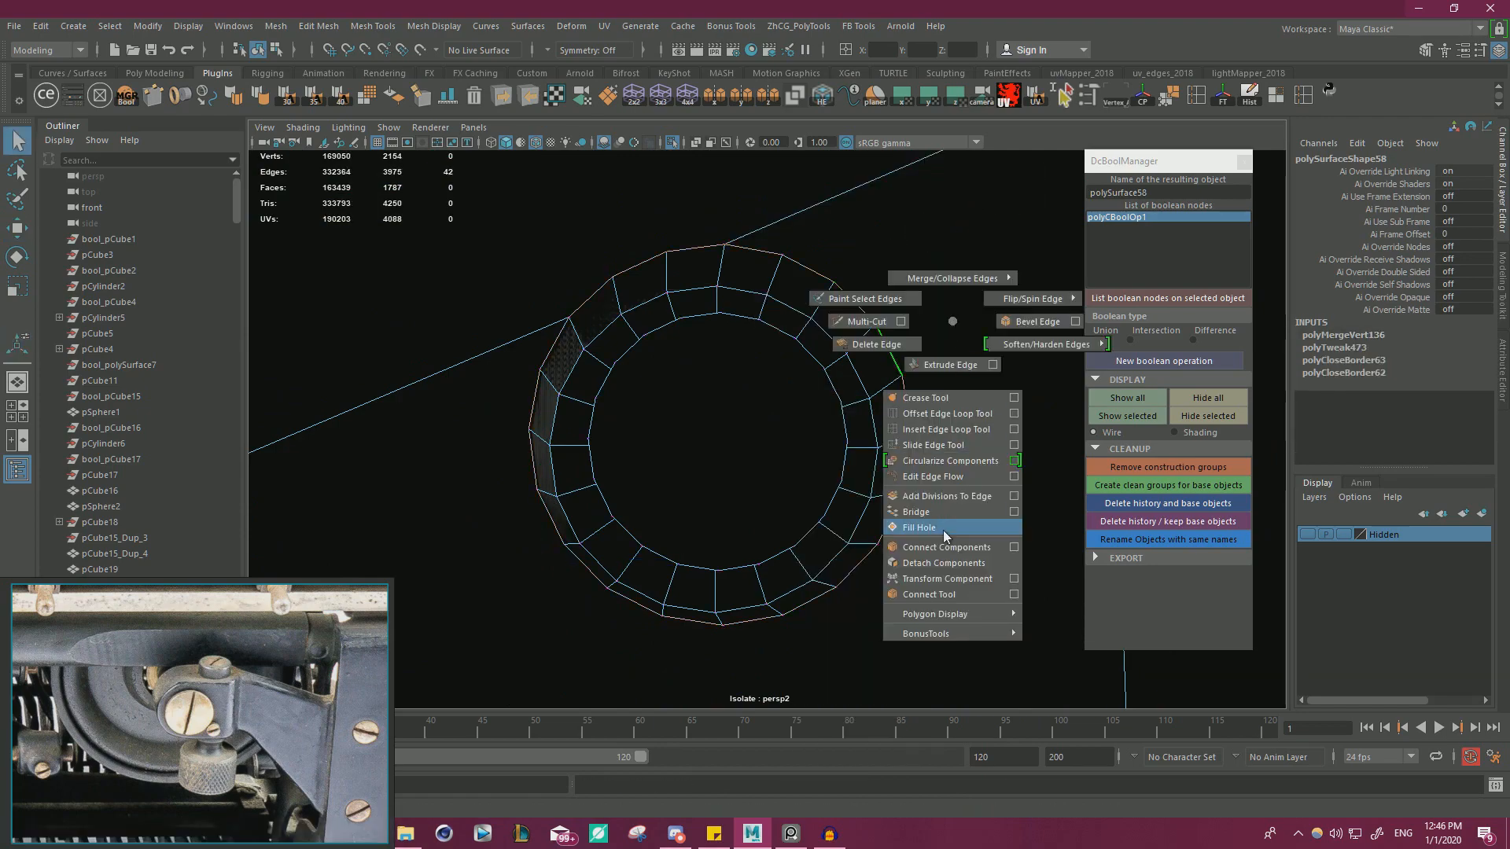
left_click(942, 530)
- Try bridging two opposite edges across the collar's base loop and filling the remaining gap, then delete the bridge face
mouse_move(913, 506)
left_mouse_down("alt")
mouse_move(663, 519)
mouse_move(546, 506)
mouse_move(782, 530)
mouse_move(910, 505)
mouse_move(827, 493)
mouse_move(842, 509)
mouse_move(781, 464)
left_mouse_up("alt")
key("w")
left_click(638, 277)
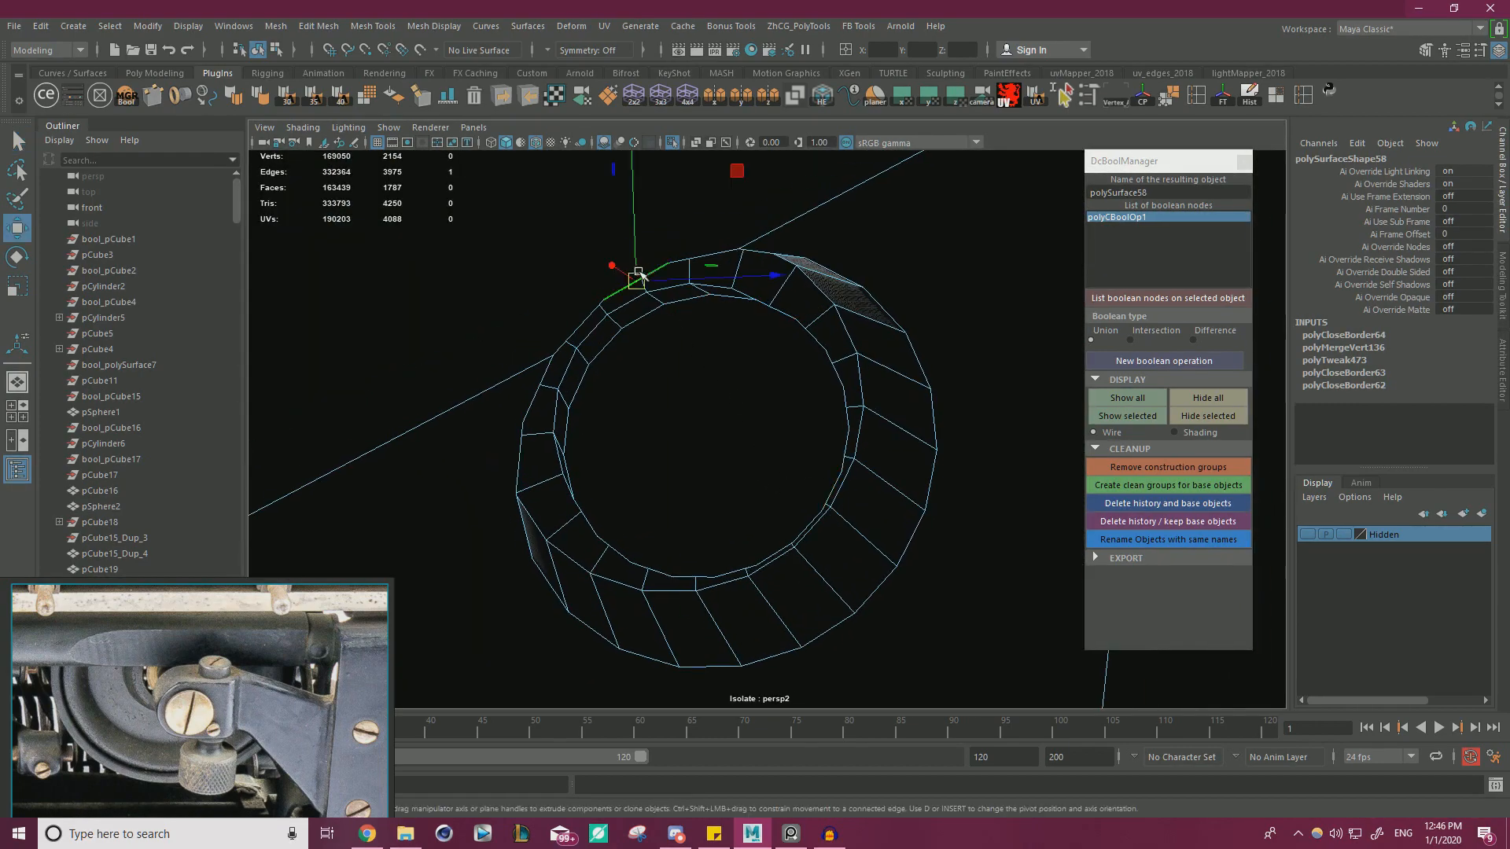
right_click_drag(938, 514, 918, 698, "shift")
left_click_drag(918, 651, 876, 580, "alt")
scroll(978, 588, "up", 4)
left_click_drag(978, 588, 888, 550, "alt")
scroll(855, 581, "down", 3)
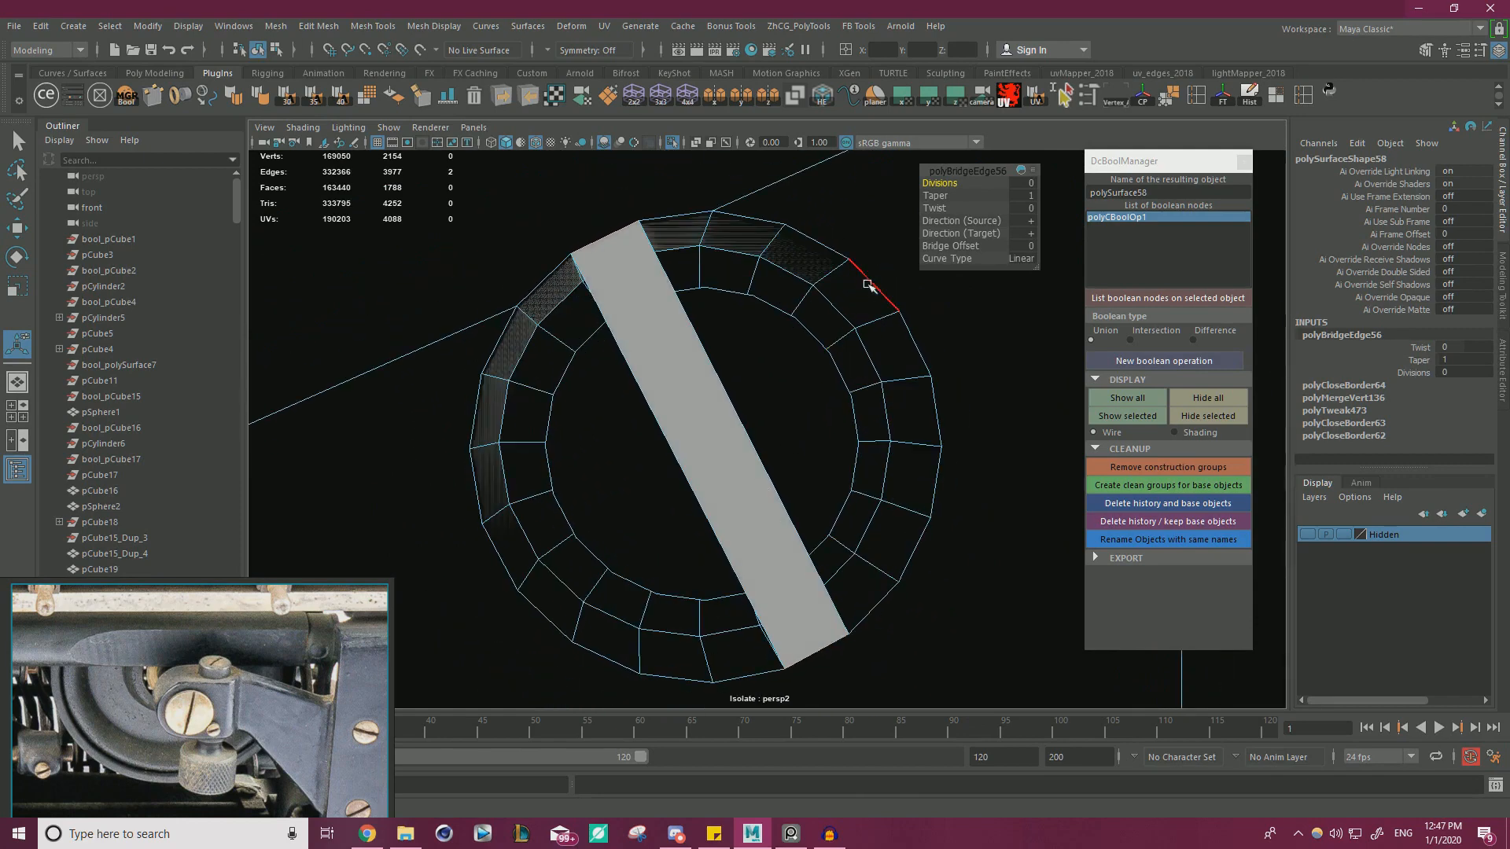
double_click(890, 296)
right_click_drag(966, 362, 966, 363, "shift")
left_click_drag(943, 393, 745, 317, "alt")
mouse_move(674, 281)
right_mouse_down()
mouse_move(682, 334)
mouse_move(662, 282)
right_mouse_up()
left_click(700, 318)
key("Delete")
mouse_move(662, 282)
left_mouse_down("alt")
mouse_move(556, 354)
mouse_move(482, 357)
mouse_move(495, 409)
mouse_move(458, 401)
mouse_move(640, 364)
mouse_move(598, 393)
mouse_move(529, 404)
mouse_move(606, 381)
mouse_move(781, 402)
mouse_move(818, 388)
mouse_move(815, 340)
mouse_move(852, 314)
mouse_move(817, 354)
mouse_move(530, 378)
mouse_move(802, 347)
mouse_move(795, 471)
mouse_move(559, 382)
mouse_move(859, 411)
mouse_move(747, 361)
mouse_move(1014, 377)
left_mouse_up("alt")
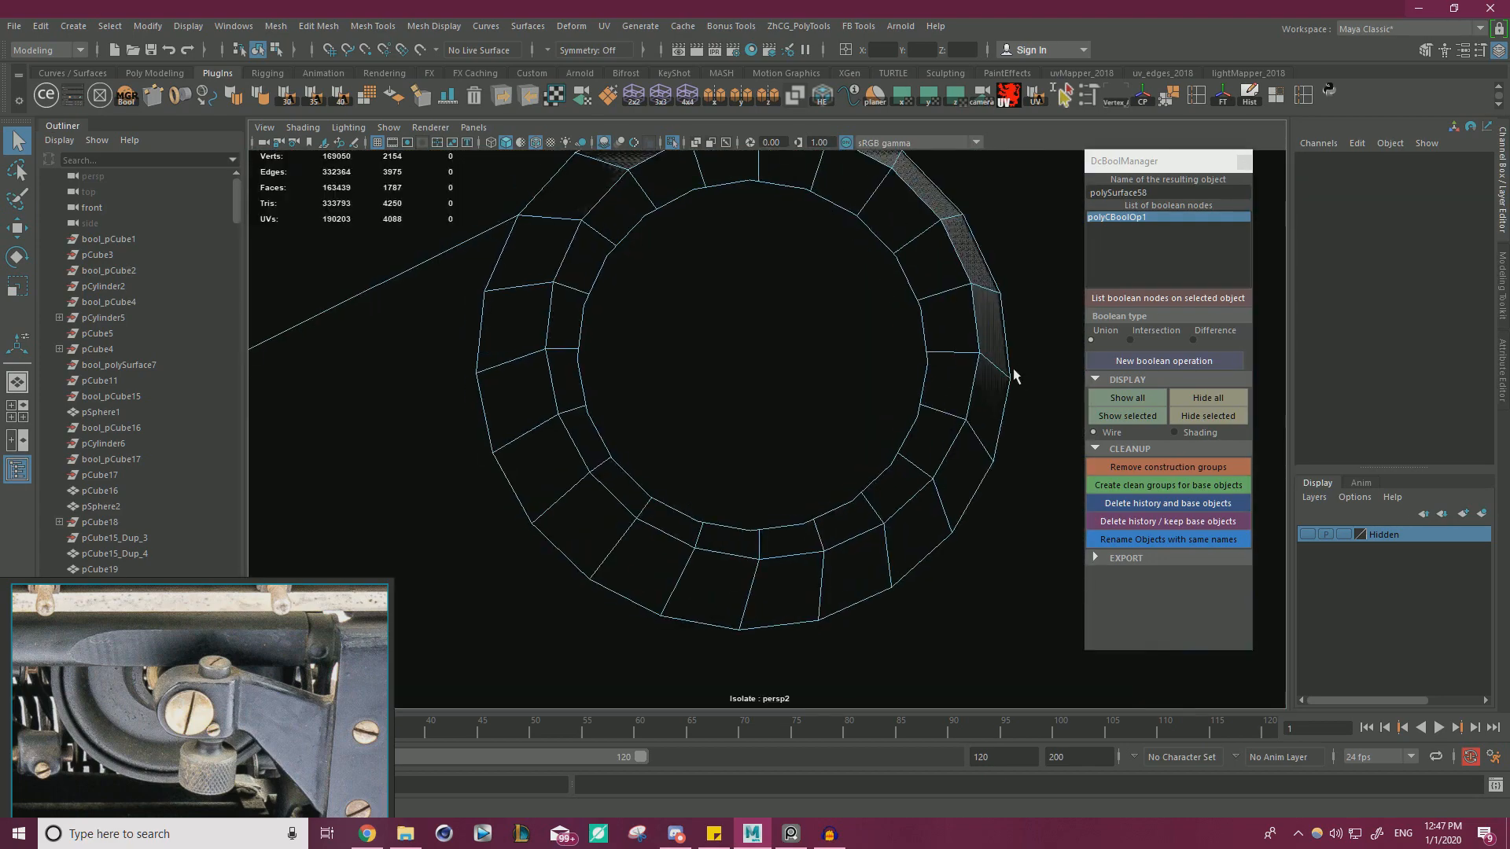
- Connect a lower vertex of the collar's base to the post's edge vertex diagonally below it
mouse_move(681, 273)
left_mouse_down("alt")
mouse_move(627, 297)
mouse_move(640, 314)
mouse_move(674, 296)
mouse_move(773, 380)
mouse_move(834, 362)
mouse_move(835, 391)
left_mouse_up("alt")
key("w")
right_click_drag(745, 302, 818, 278)
left_click_drag(803, 330, 769, 354, "alt")
right_click_drag(768, 354, 692, 351)
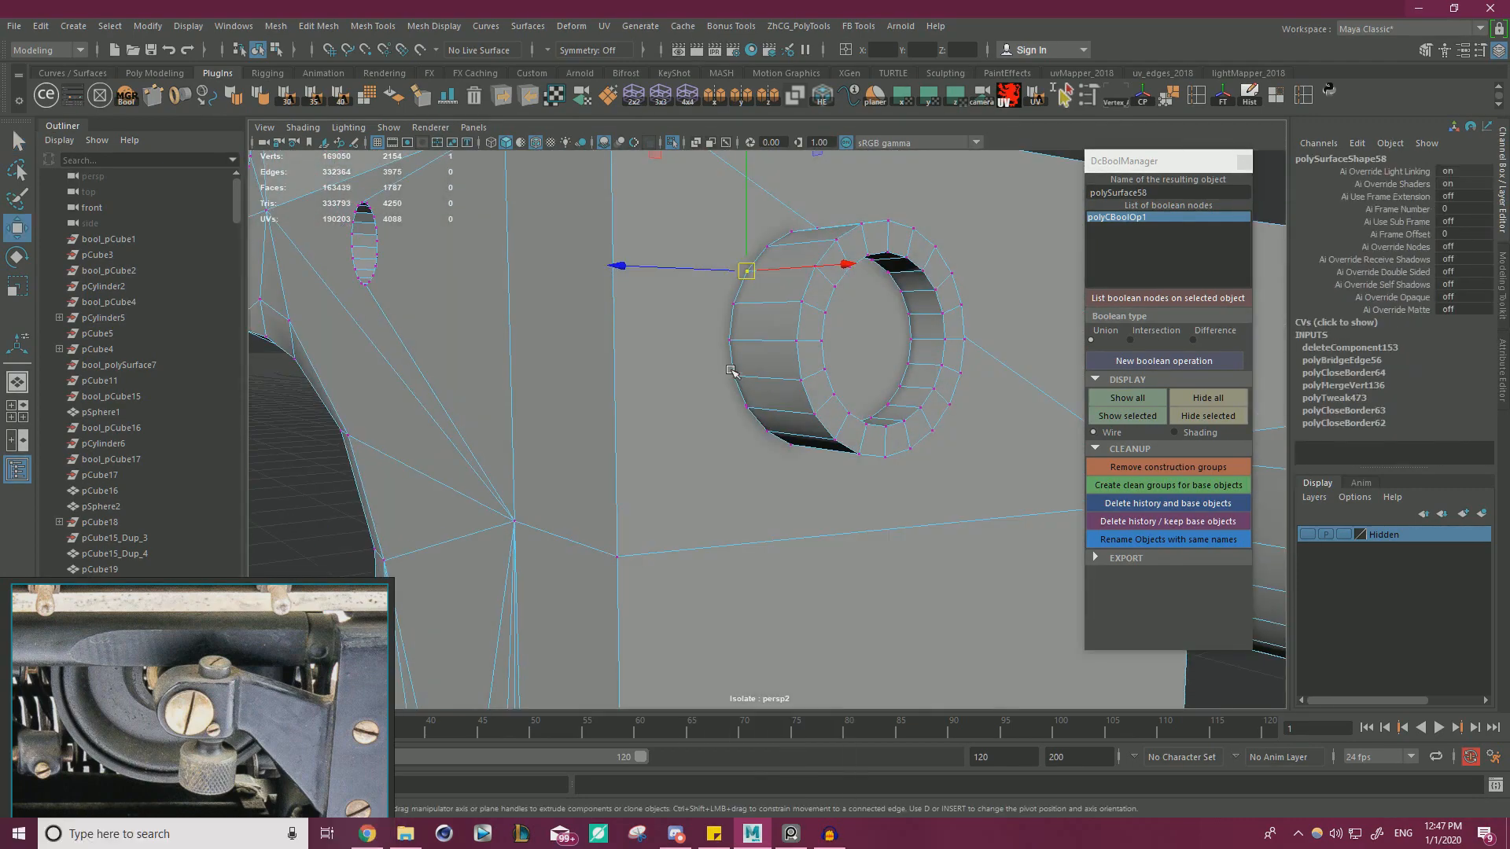
left_click(667, 549, "shift")
right_click_drag(667, 549, 841, 550, "shift")
key("w")
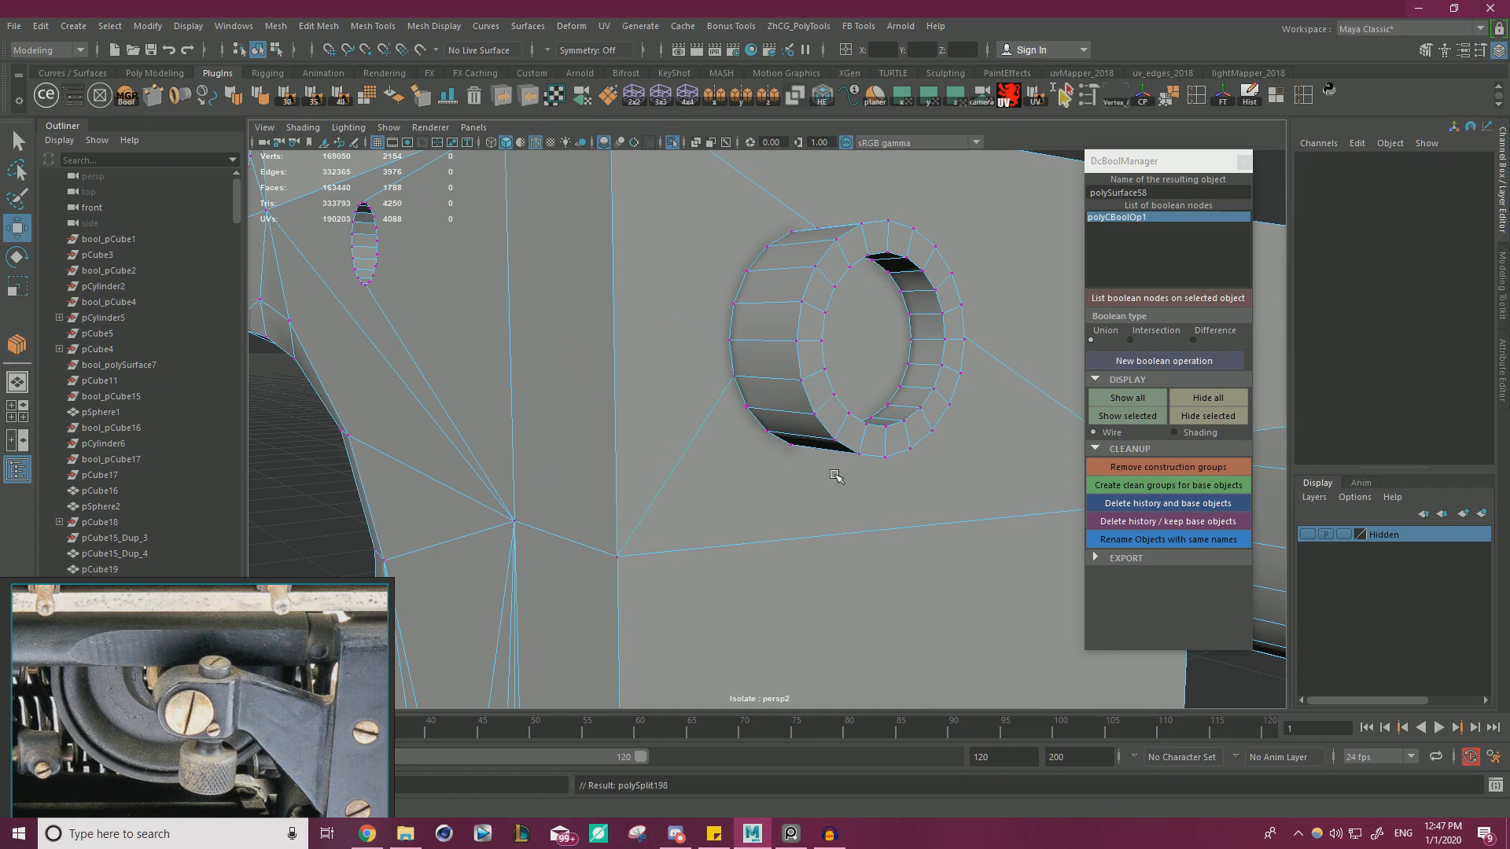
- Connect an upper vertex of the collar's base to the nearby top corner vertex of the post
left_click_drag(836, 410, 762, 387, "alt")
left_click(673, 288)
middle_click_drag(748, 316, 767, 399, "alt")
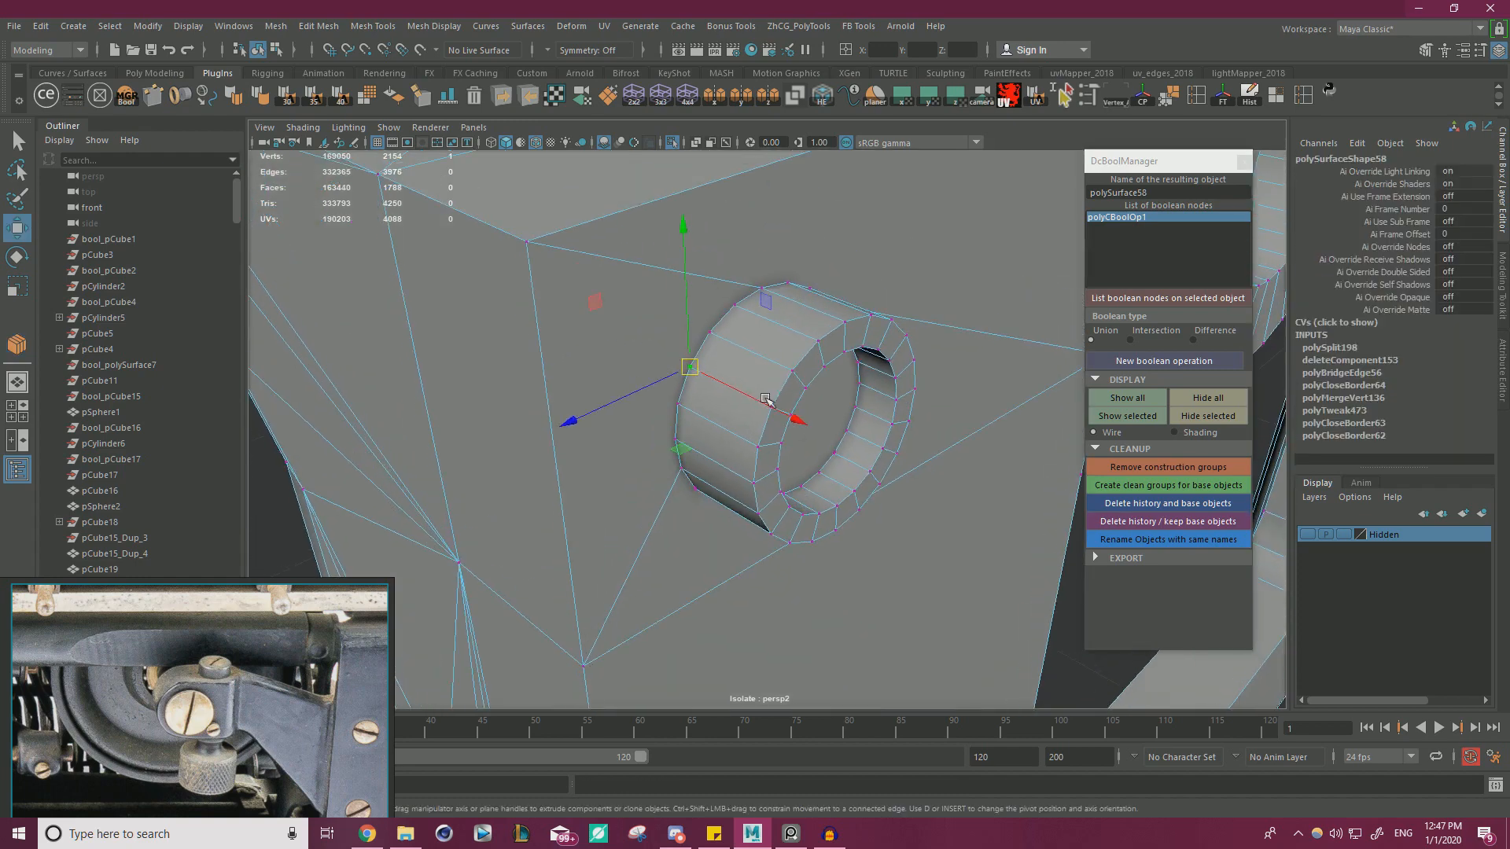
left_click(550, 272, "shift")
right_click_drag(552, 273, 856, 475, "shift")
key("w")
- Connect a lower vertex on the collar's other side to the far edge vertex of the post's face
left_click_drag(928, 459, 561, 351, "alt")
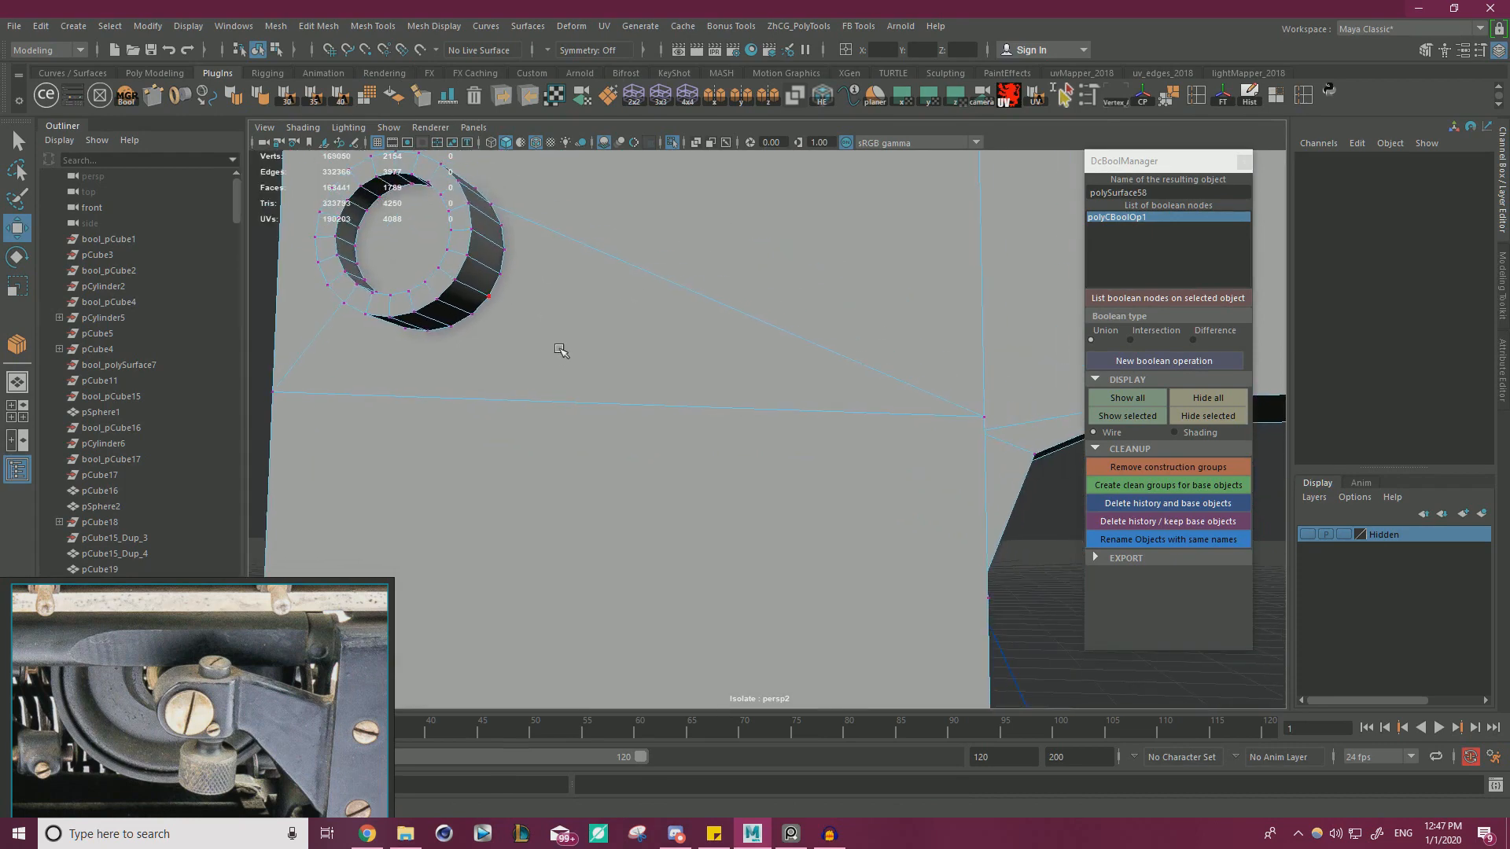
left_click(504, 328)
left_click(935, 409, "shift")
right_click_drag(938, 410, 1104, 494, "shift")
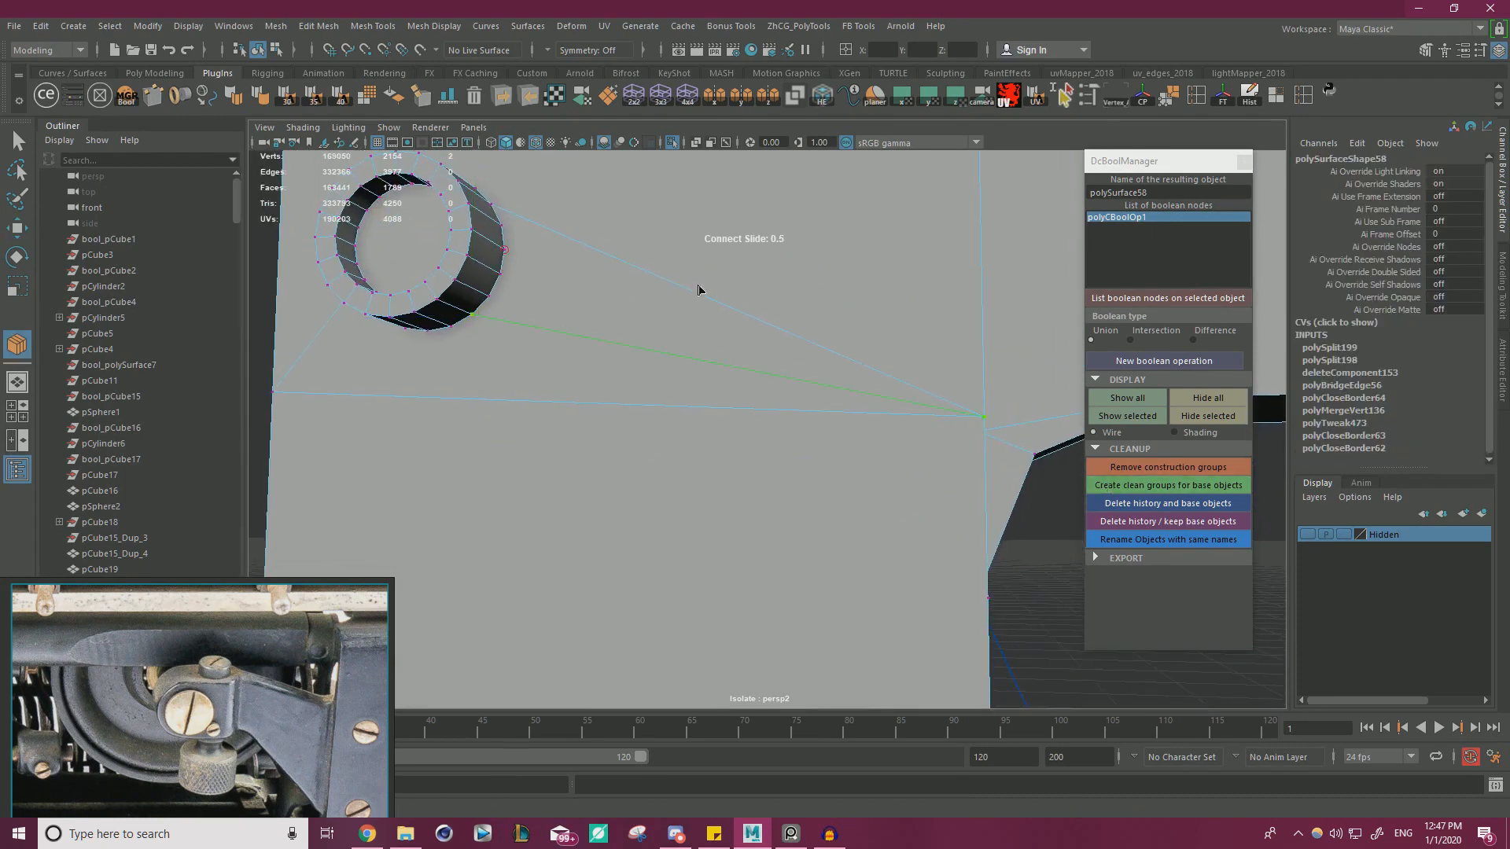
left_click_drag(698, 290, 695, 425, "alt")
key("w")
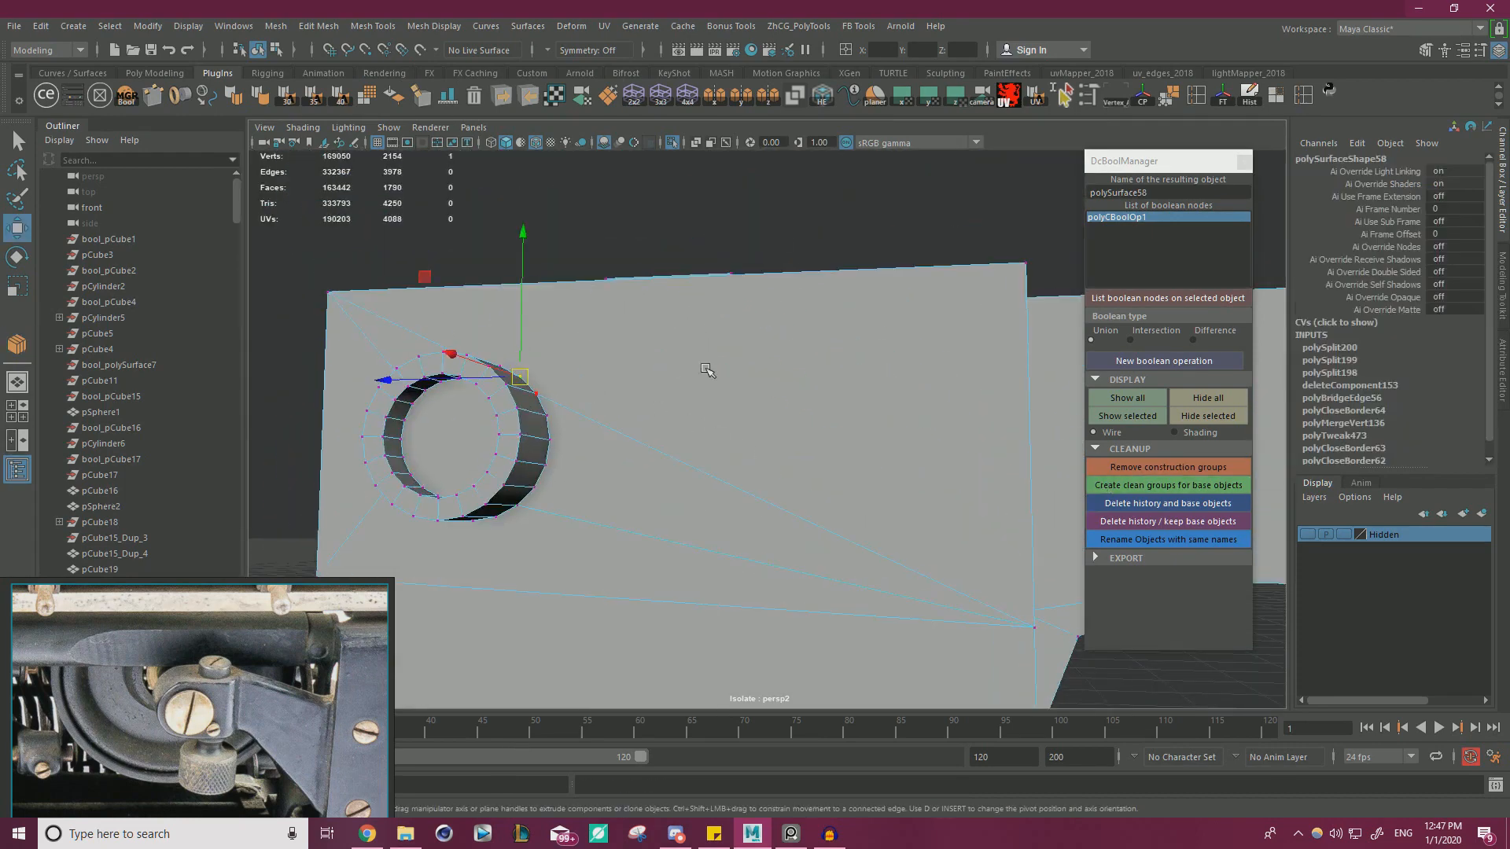
- Connect an upper vertex of the collar's base to the far top corner of the post's face
left_click(1011, 273, "shift")
right_click_drag(1013, 275, 1093, 481, "shift")
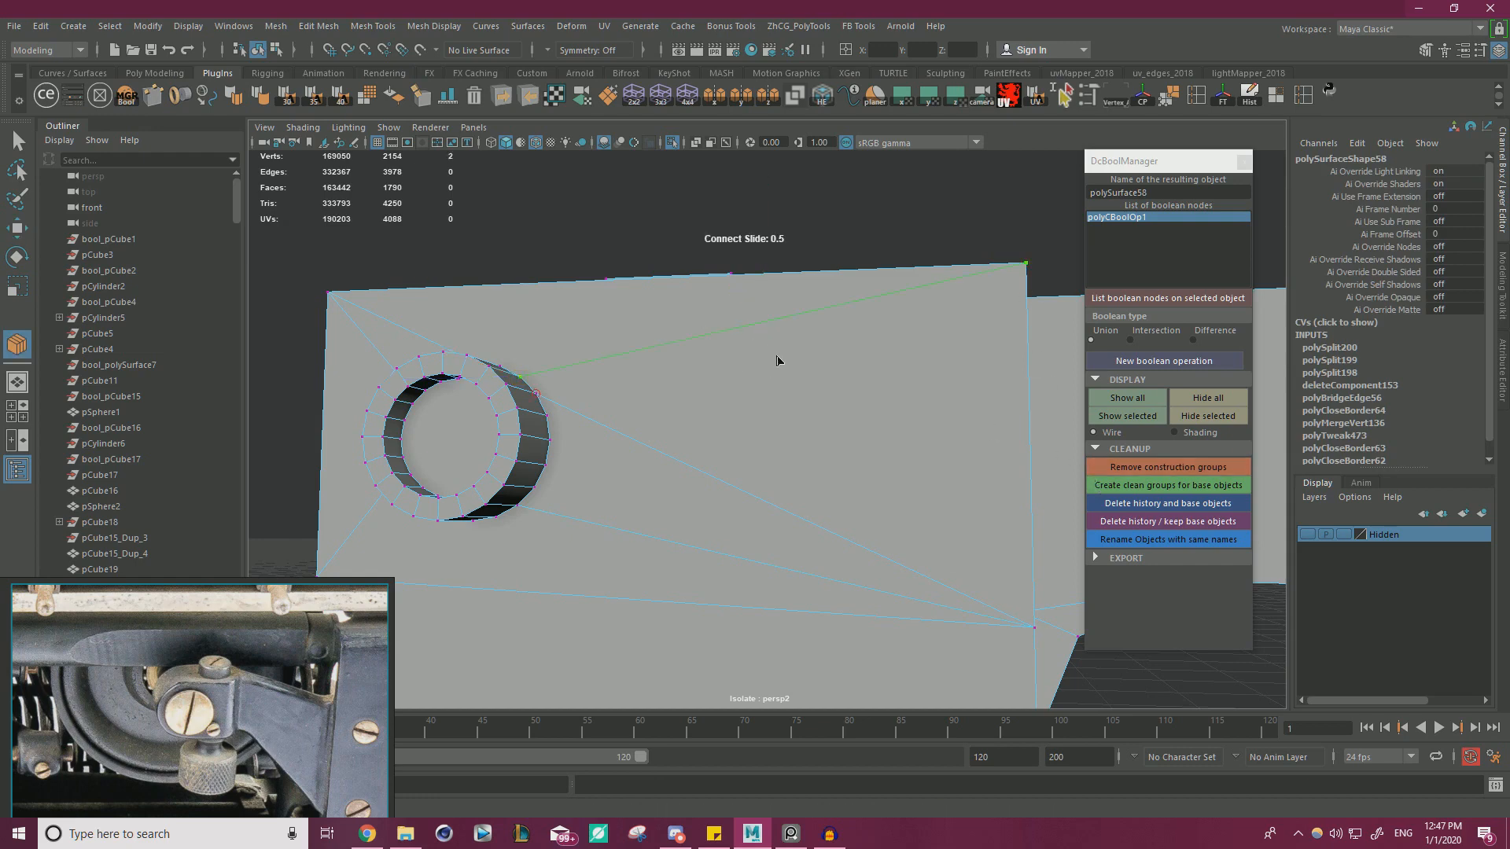
key("w")
right_click_drag(794, 324, 600, 330, "alt")
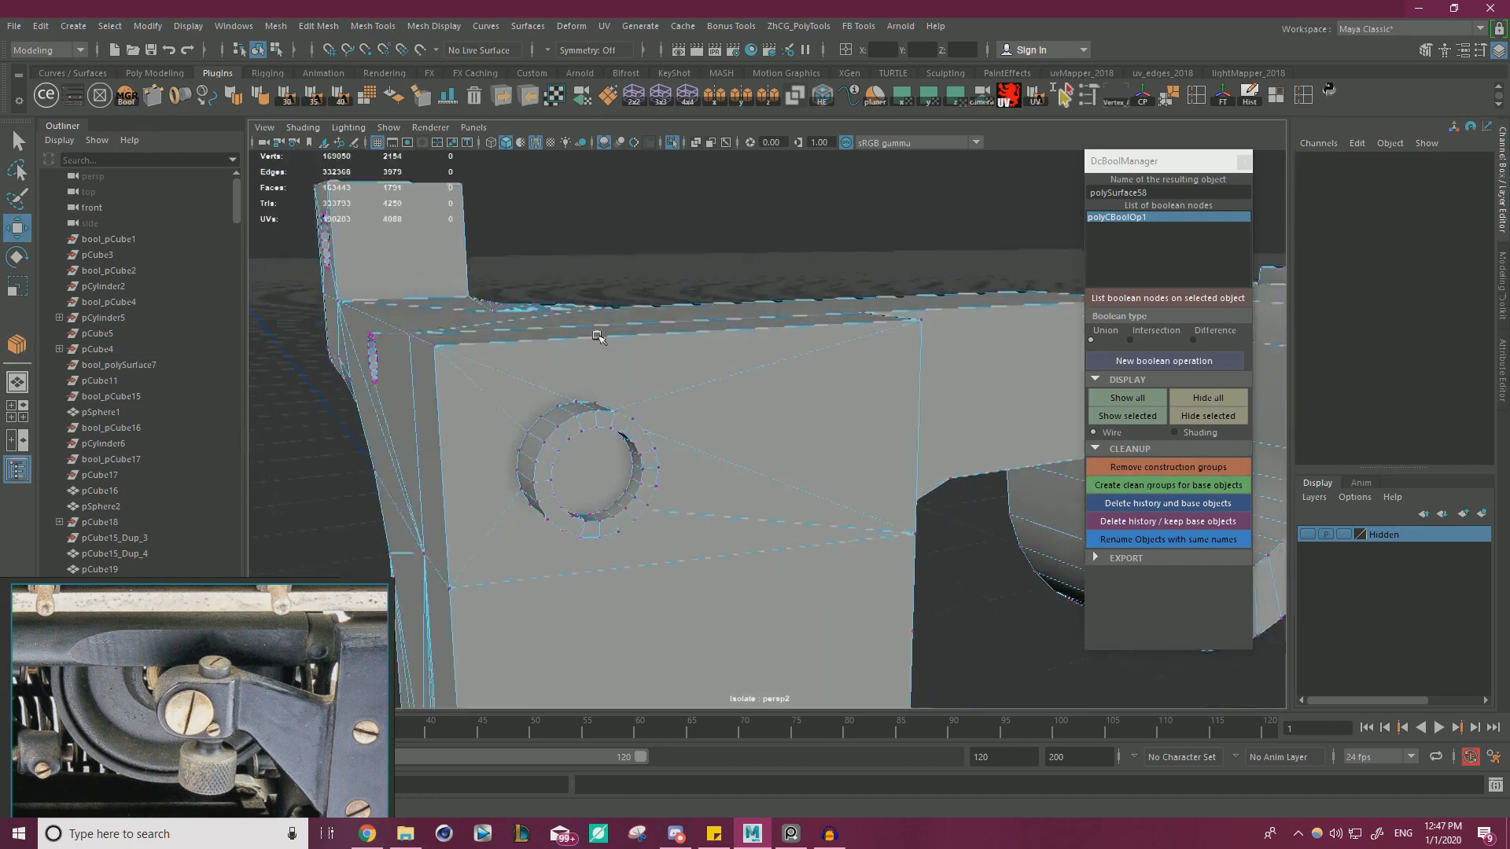
- Exit isolation, return the frame to object mode and preview it smoothed
left_click_drag(600, 330, 751, 168, "alt")
left_click(675, 144)
left_click_drag(696, 299, 758, 354, "alt")
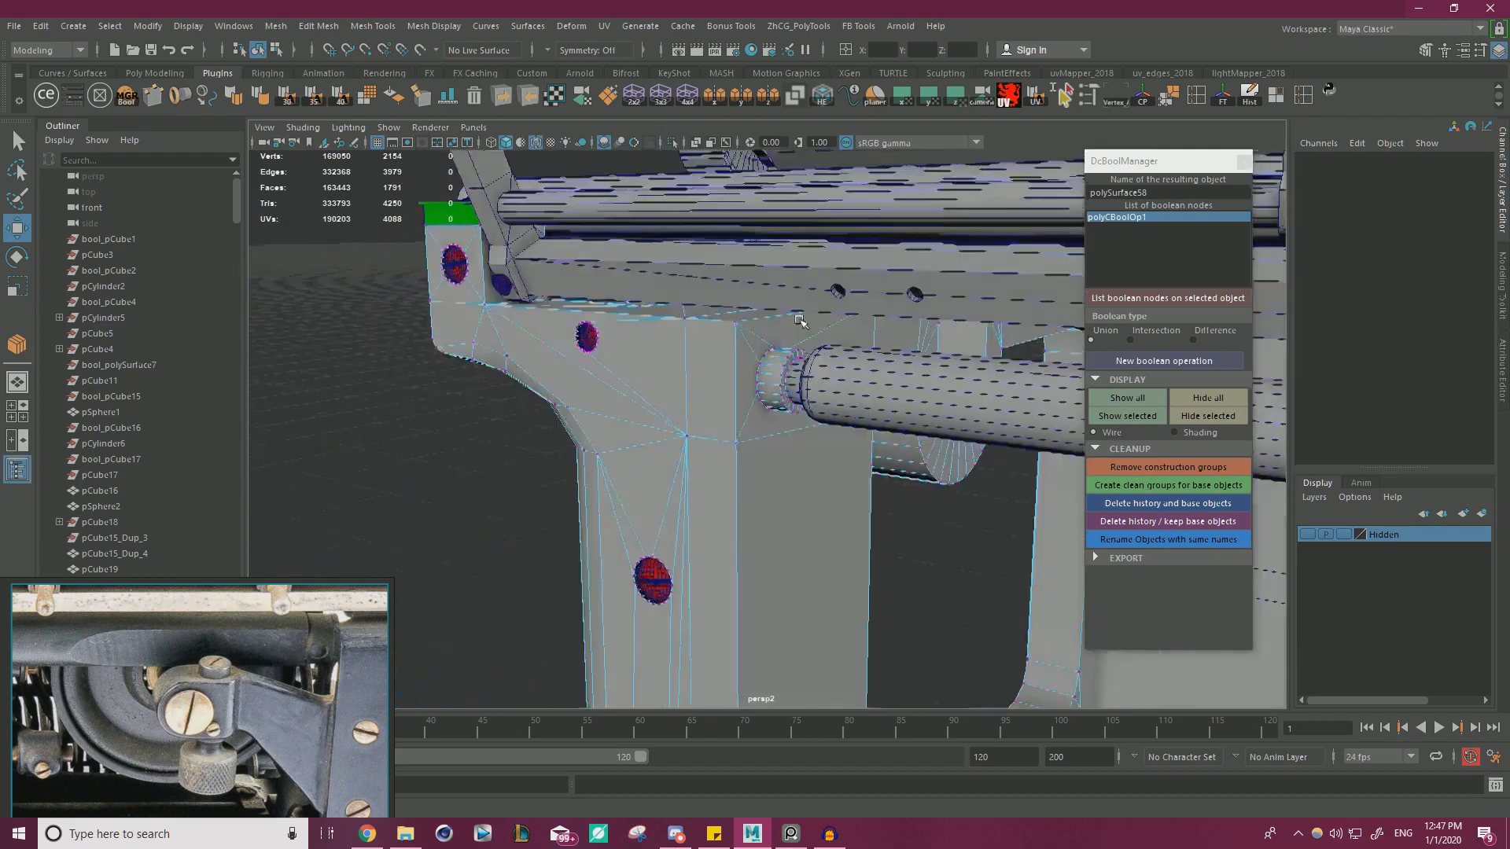
right_click_drag(759, 354, 948, 439, "alt")
left_click(755, 353)
right_click(705, 298)
left_click(781, 274)
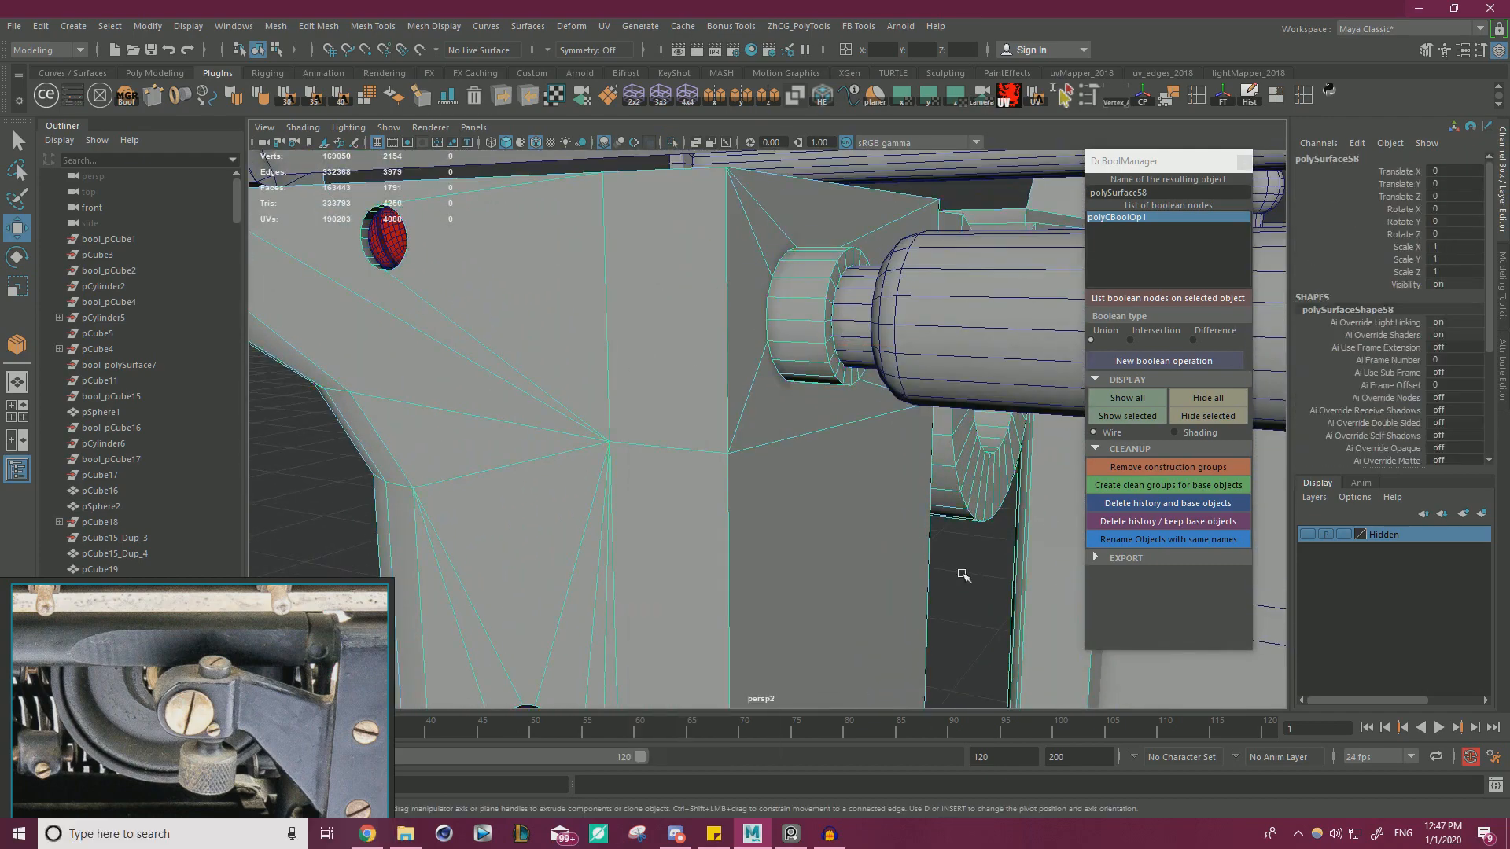
key("3")
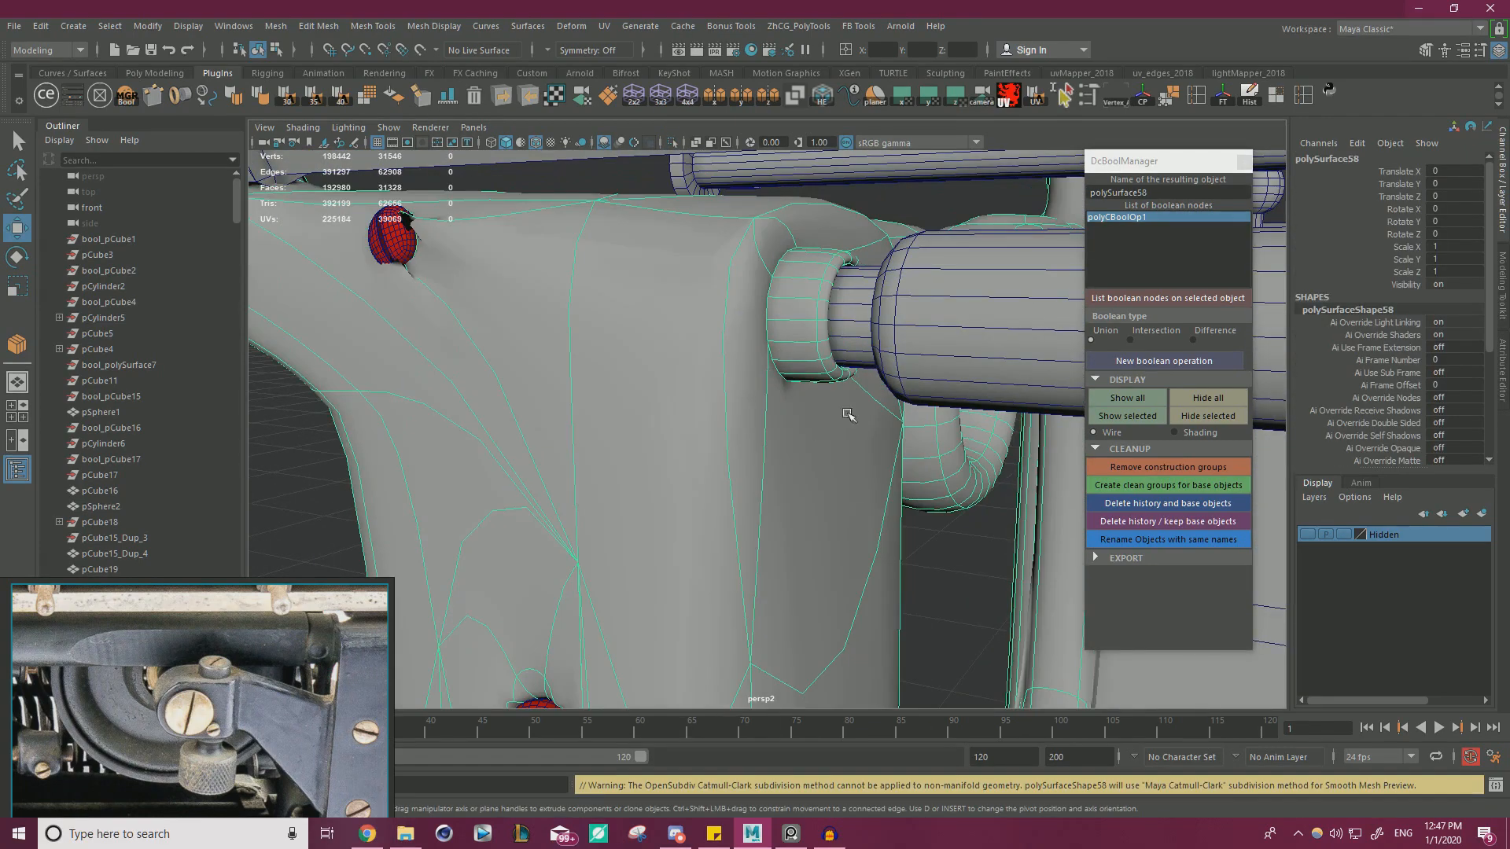
- Hide the wireframe overlay, inspect the collar's joint with the post in smooth preview, and return the frame to unsmoothed display
left_click(975, 574)
left_click(539, 144)
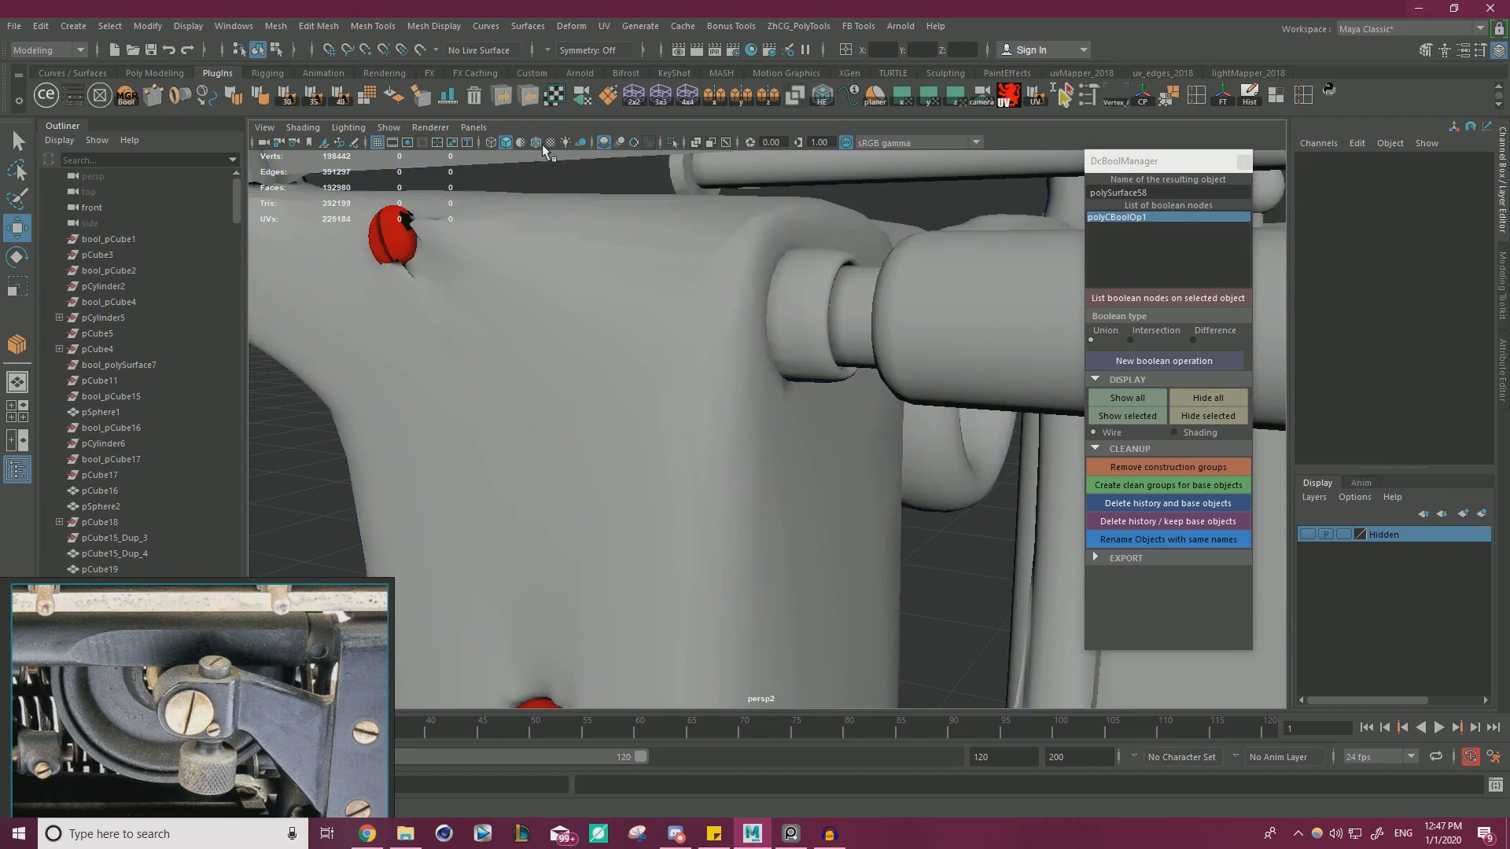
left_click_drag(815, 428, 846, 364, "alt")
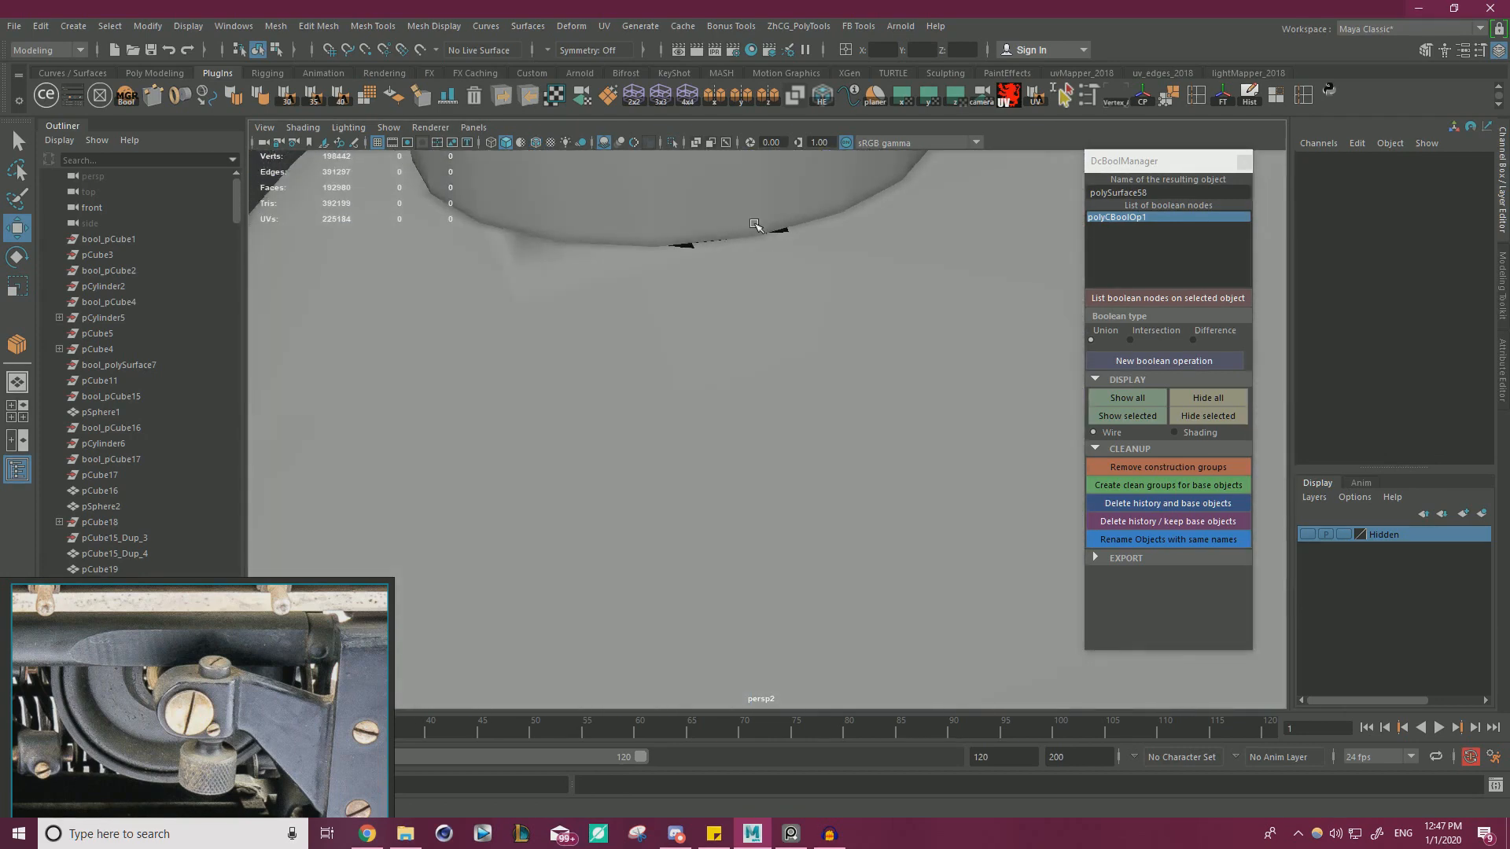
left_click(847, 364)
key("1")
key("3")
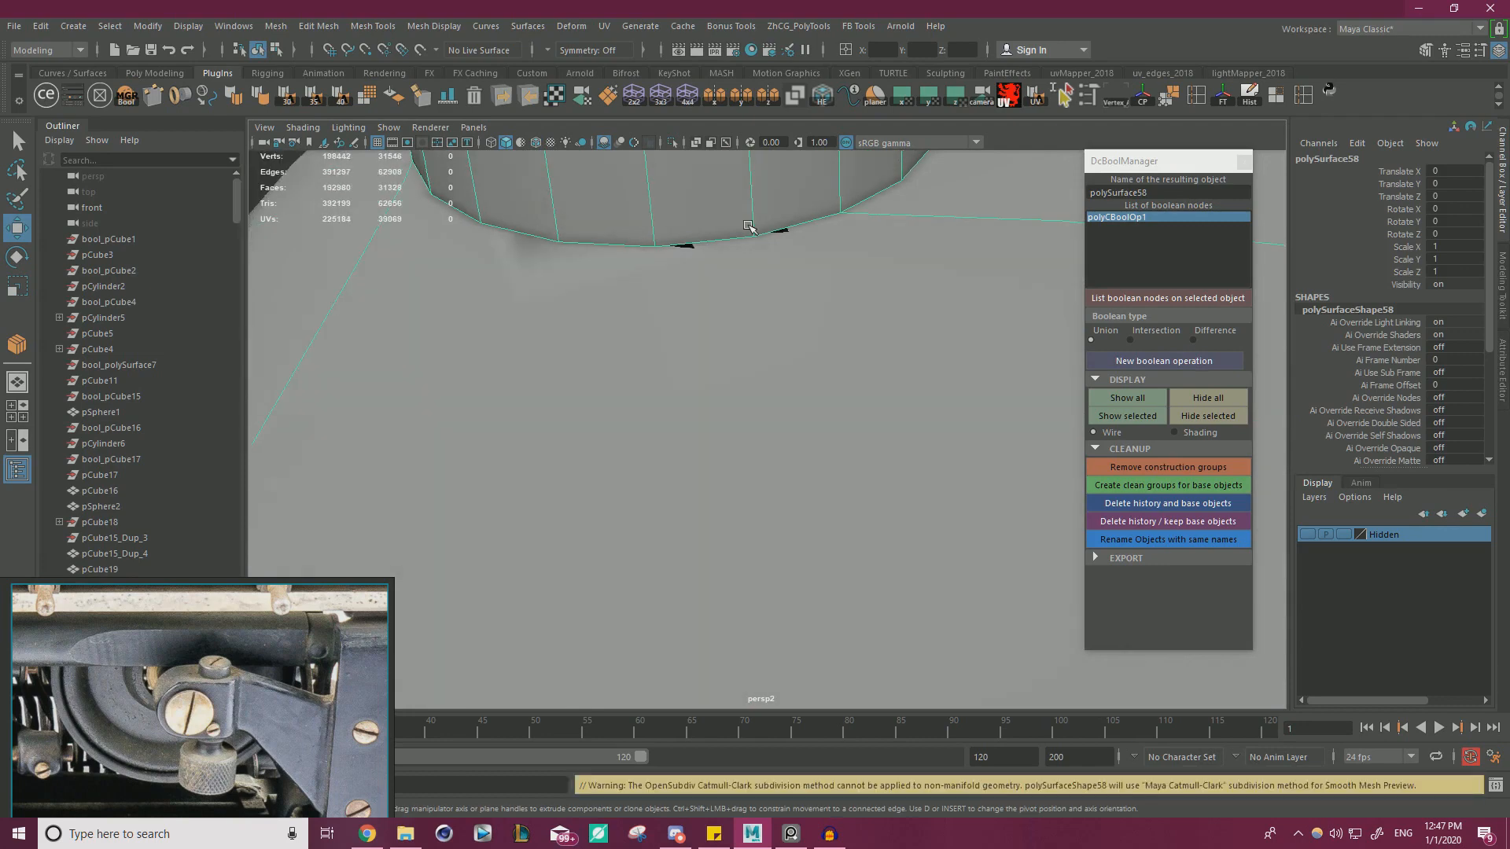
key("1")
left_click_drag(671, 175, 616, 309, "alt")
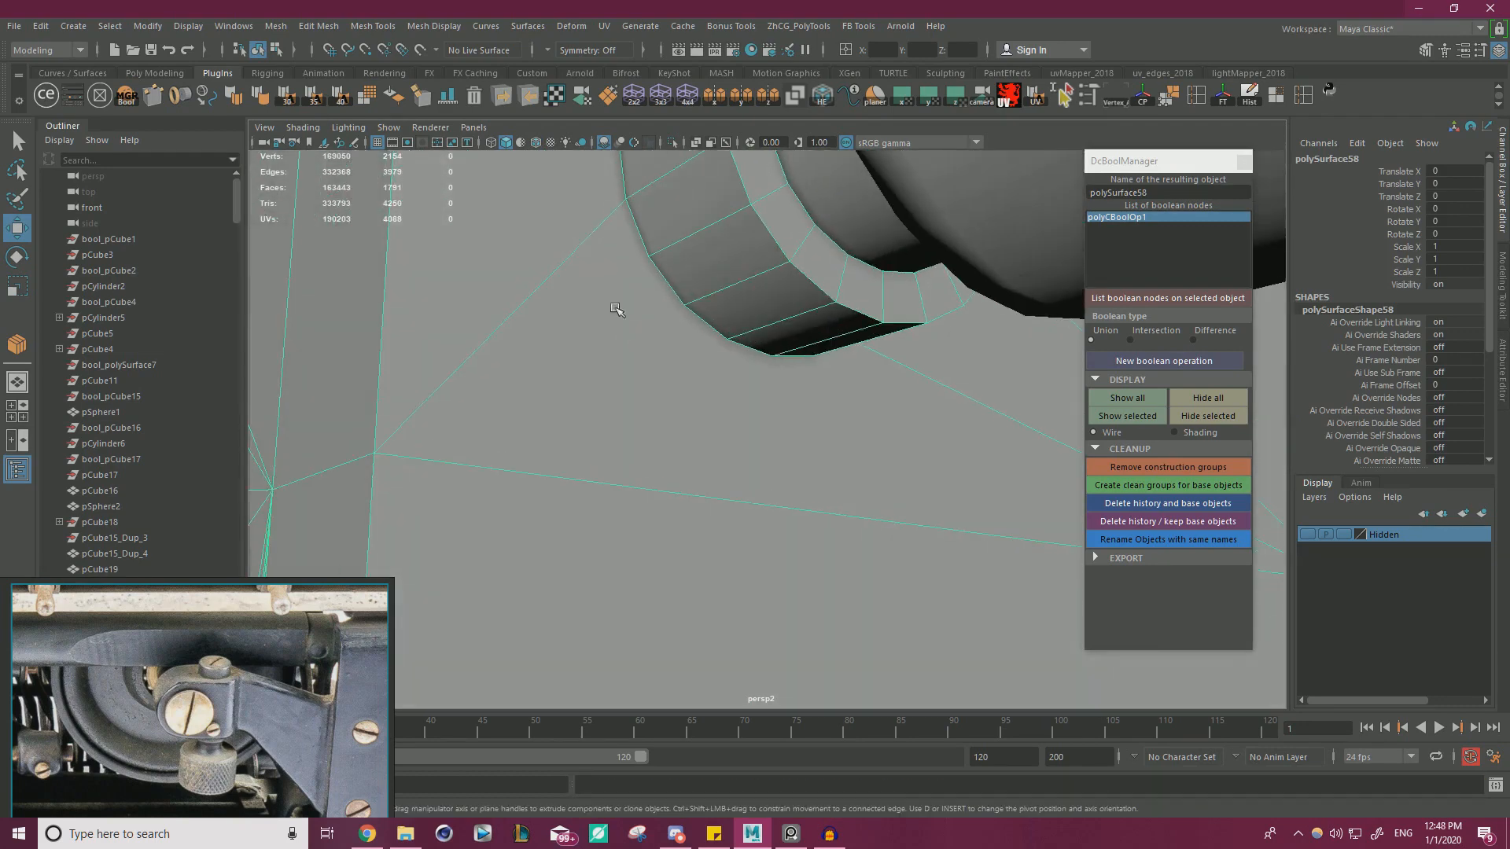
left_click_drag(664, 162, 338, 358, "alt")
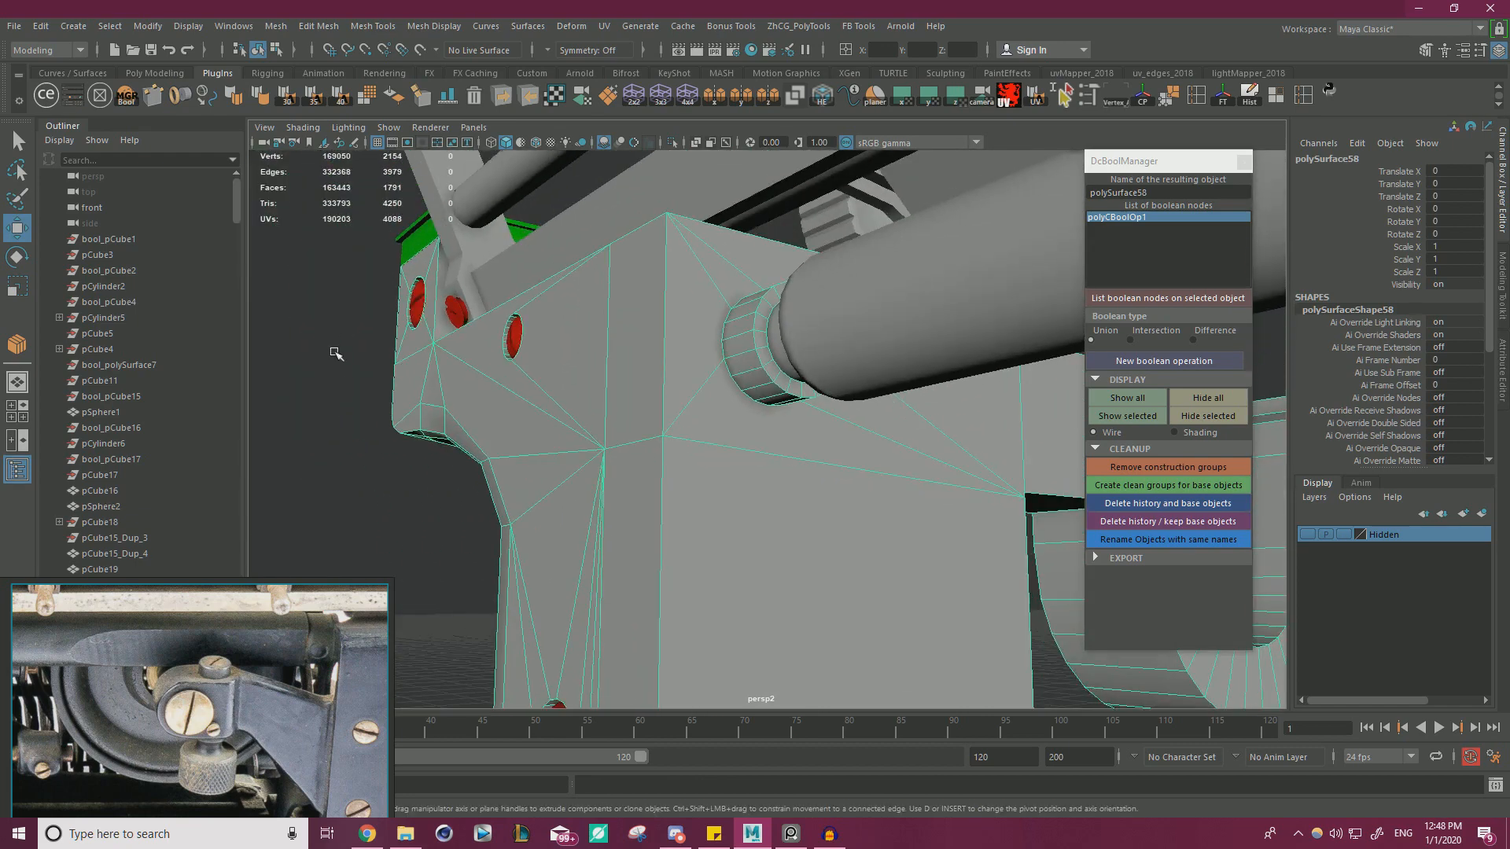
- Select all of the frame's vertices and merge the coincident ones with a distance threshold of 0.0001
left_click(338, 357)
left_click_drag(486, 388, 562, 264, "alt")
scroll(707, 275, "up", 3)
left_click(753, 273)
right_click_drag(747, 263, 674, 263)
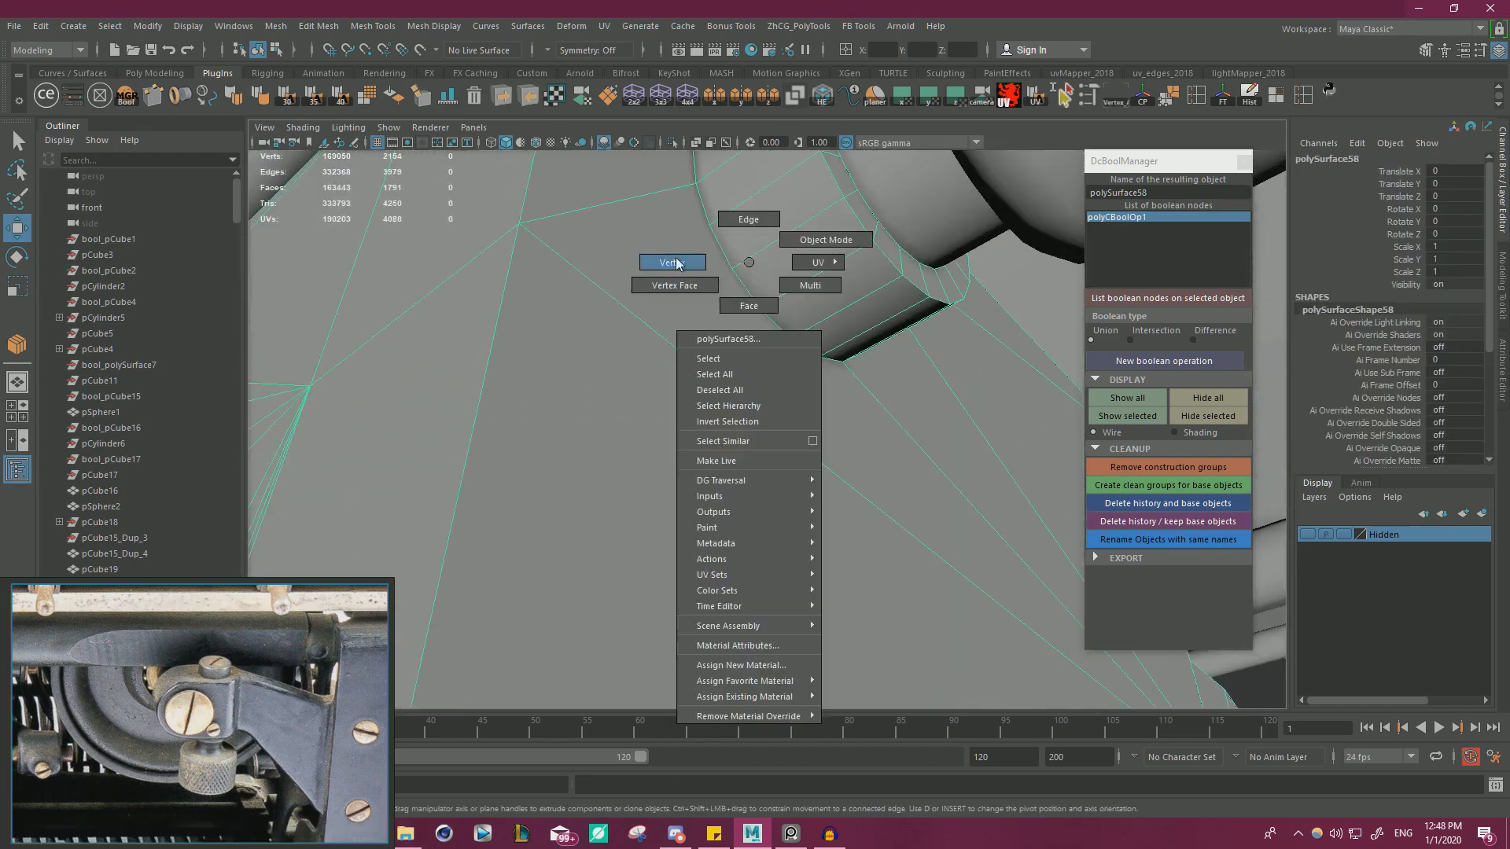
left_click(731, 271)
left_click_drag(731, 284, 556, 563, "alt")
key("3")
key("1")
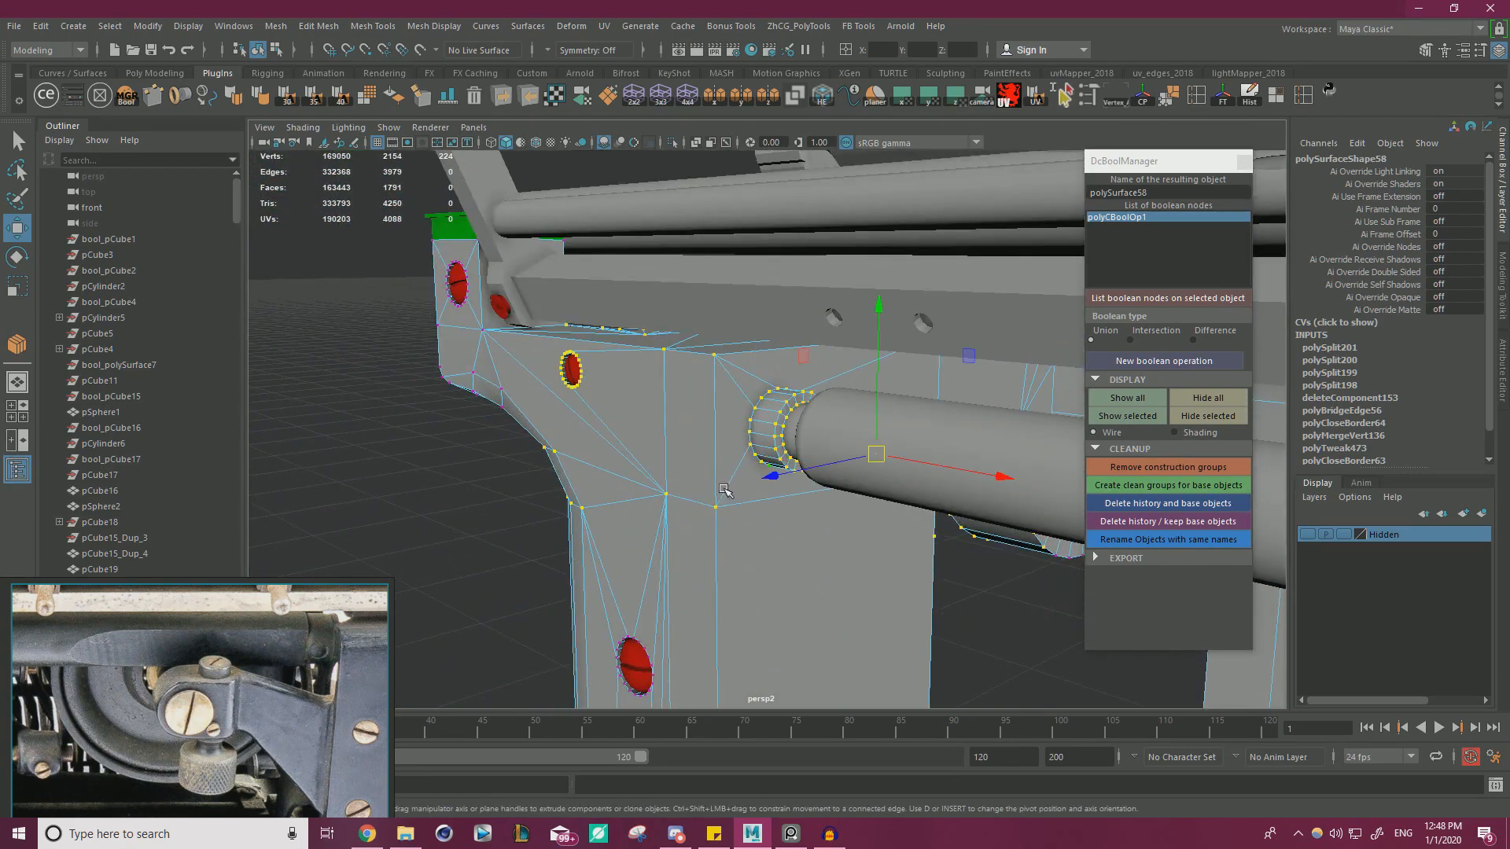
right_click_drag(669, 434, 716, 352, "shift")
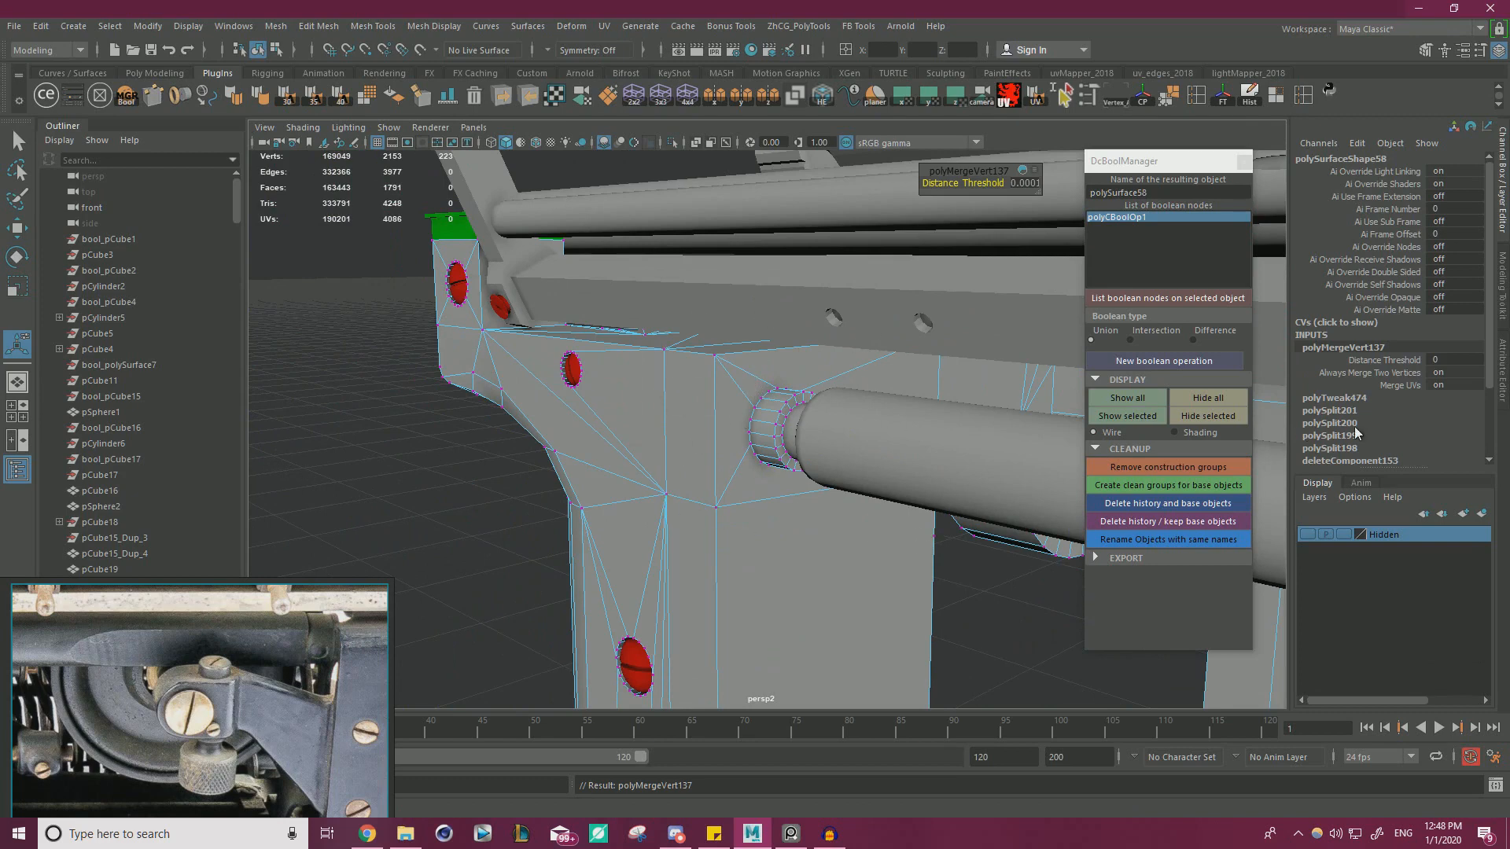
- Check the collar's vertices after the merge, return the frame to object mode and deselect it
right_click_drag(877, 388, 883, 445, "alt")
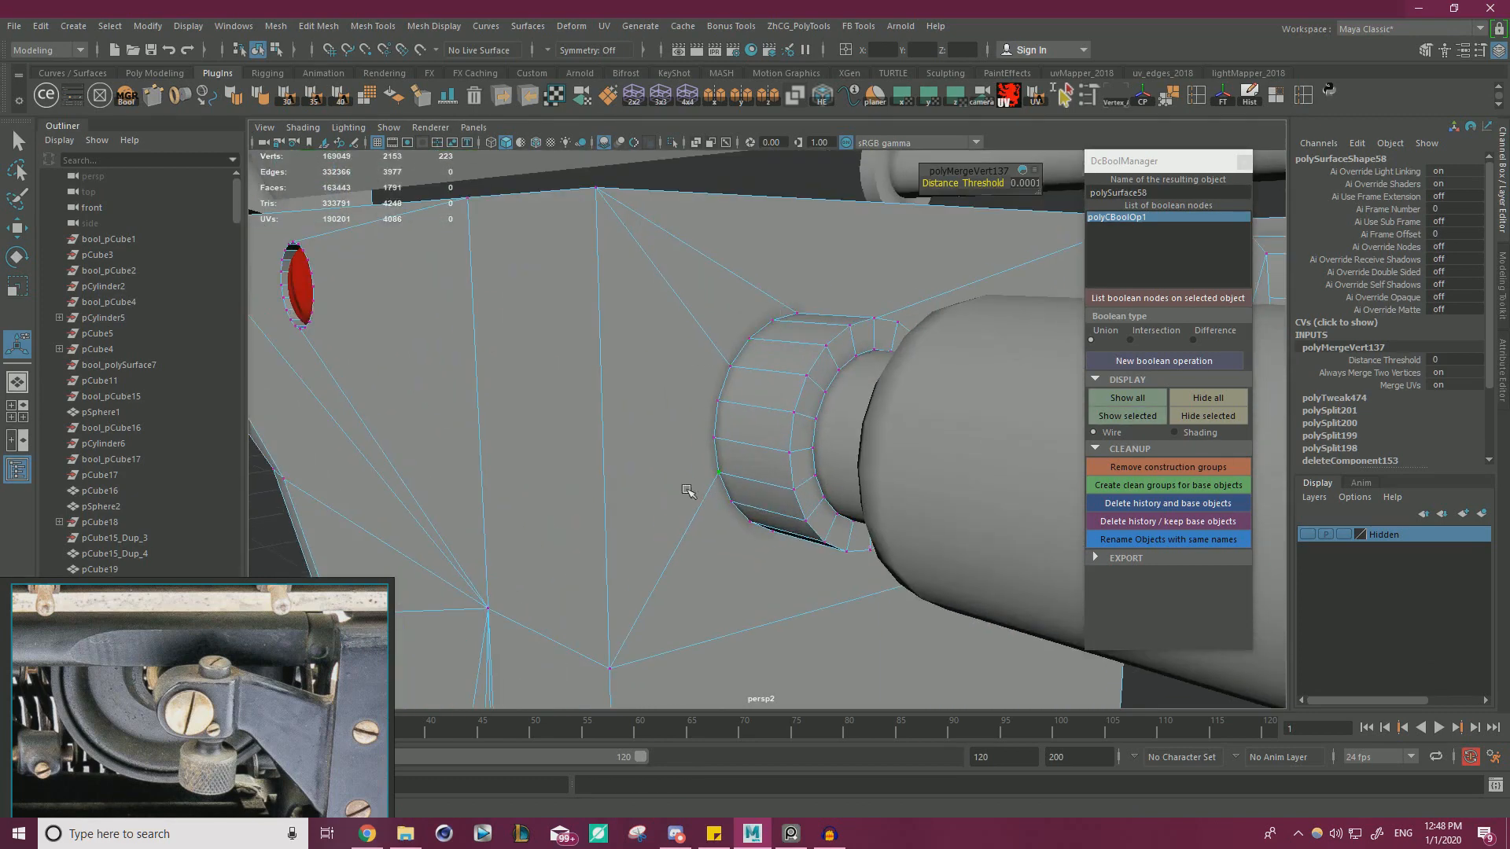
right_click_drag(776, 348, 846, 325)
right_click_drag(755, 338, 465, 465, "alt")
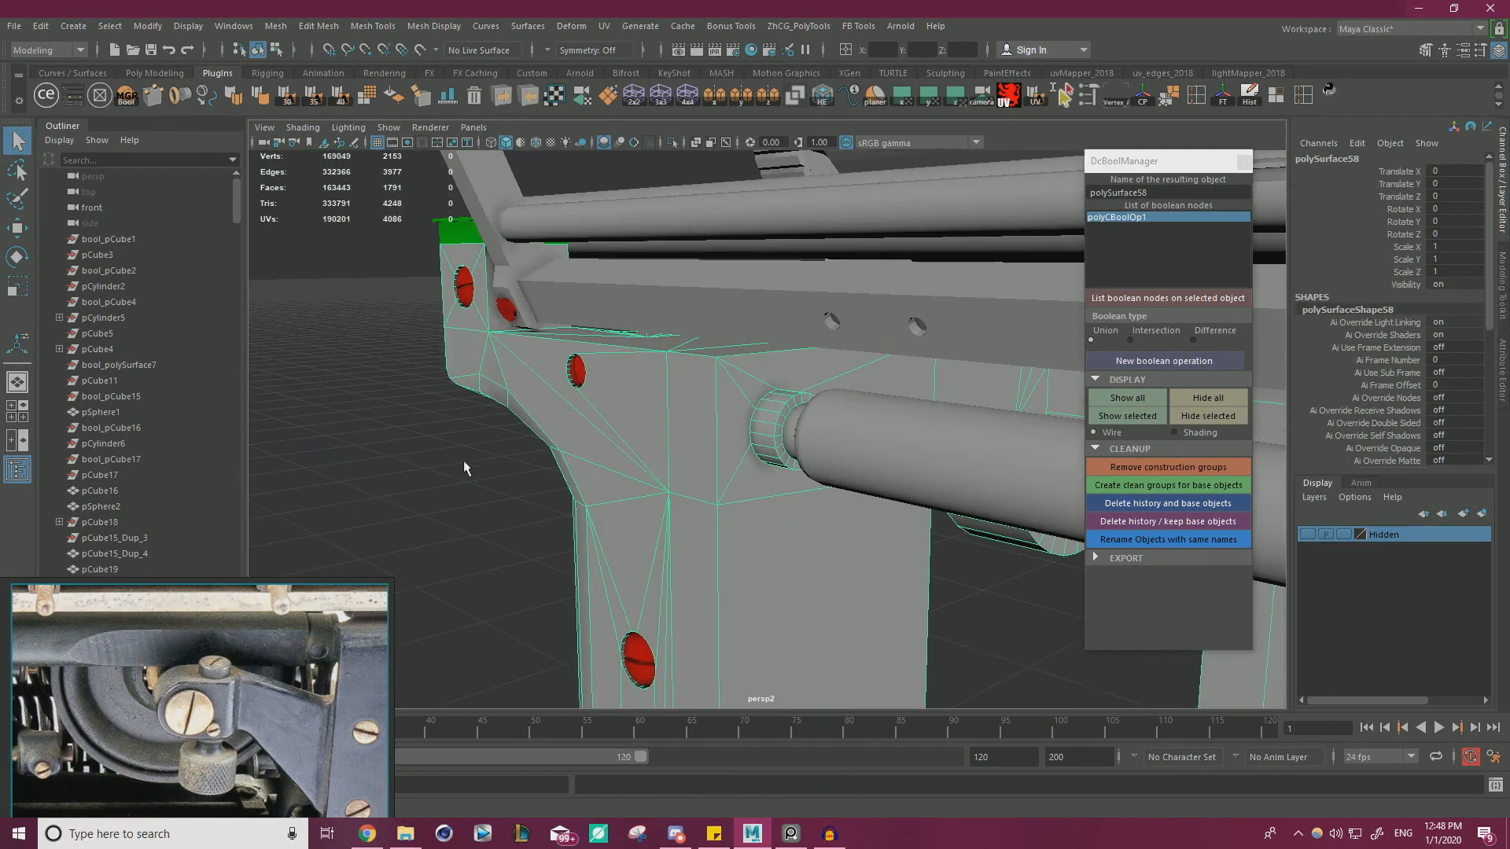
left_click(465, 465)
- Select the frame, bring the bracket on the opposite post into view and enlarge the reference photo window beside it
left_click_drag(465, 465, 810, 393, "alt")
right_click_drag(810, 393, 505, 378, "alt")
left_click_drag(505, 377, 627, 366, "alt")
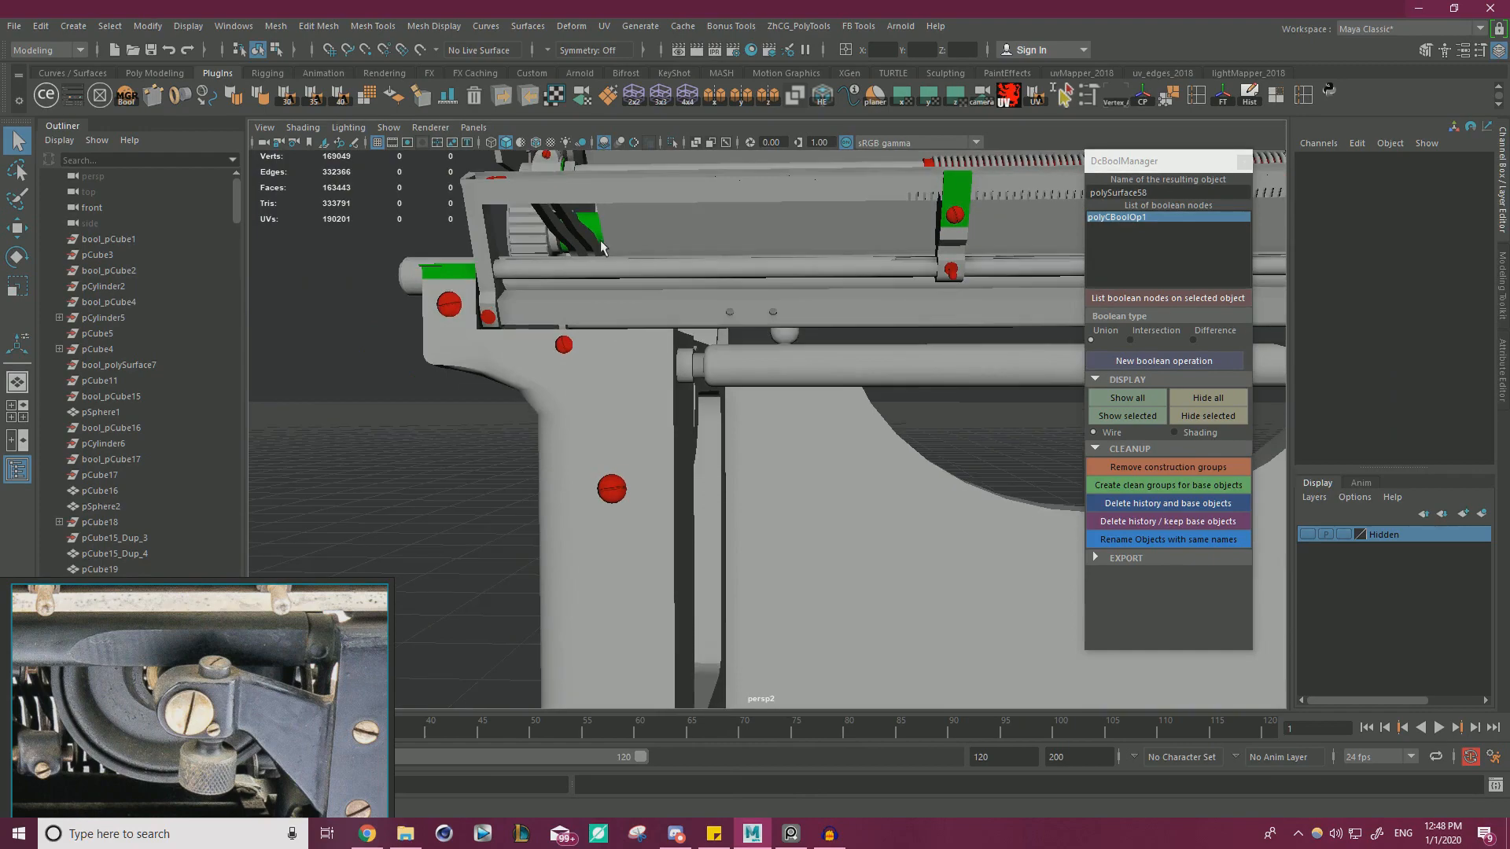
right_click_drag(631, 413, 550, 405, "alt")
middle_click_drag(692, 394, 525, 364, "alt")
left_click_drag(526, 363, 264, 560, "alt")
left_click(552, 371)
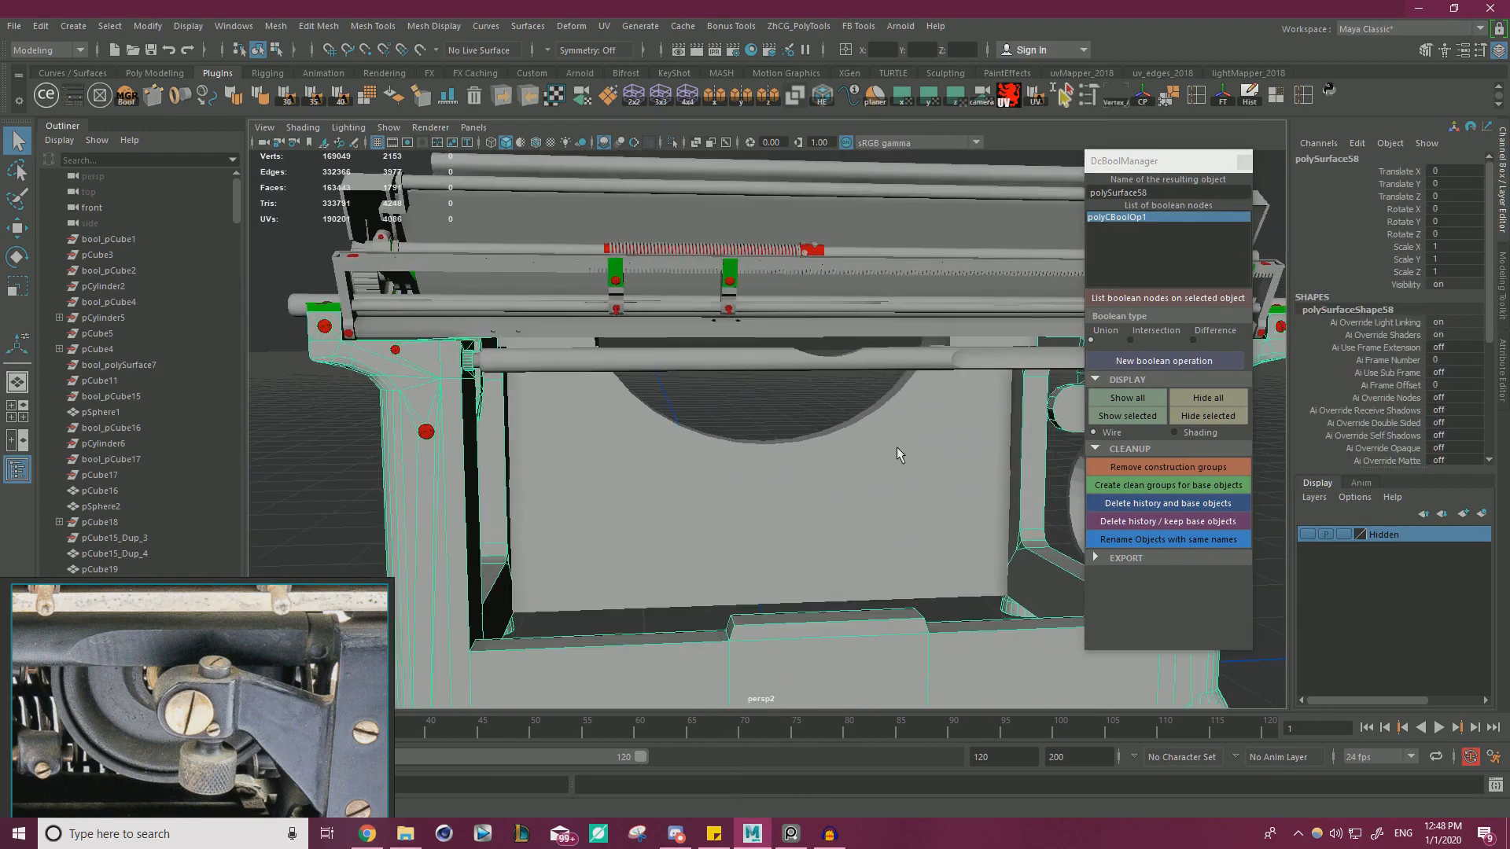
right_click_drag(899, 455, 789, 494, "alt")
mouse_move(281, 722)
middle_mouse_down()
mouse_move(319, 599)
mouse_move(286, 732)
middle_mouse_up()
left_click_drag(393, 579, 657, 369)
- Compare the bracket in the close-up reference photo with the red-outlined photo of the same area
middle_click_drag(419, 649, 451, 710)
scroll(394, 692, "down", 5)
middle_click_drag(412, 802, 436, 542)
scroll(437, 542, "up", 7)
middle_click_drag(525, 390, 487, 538)
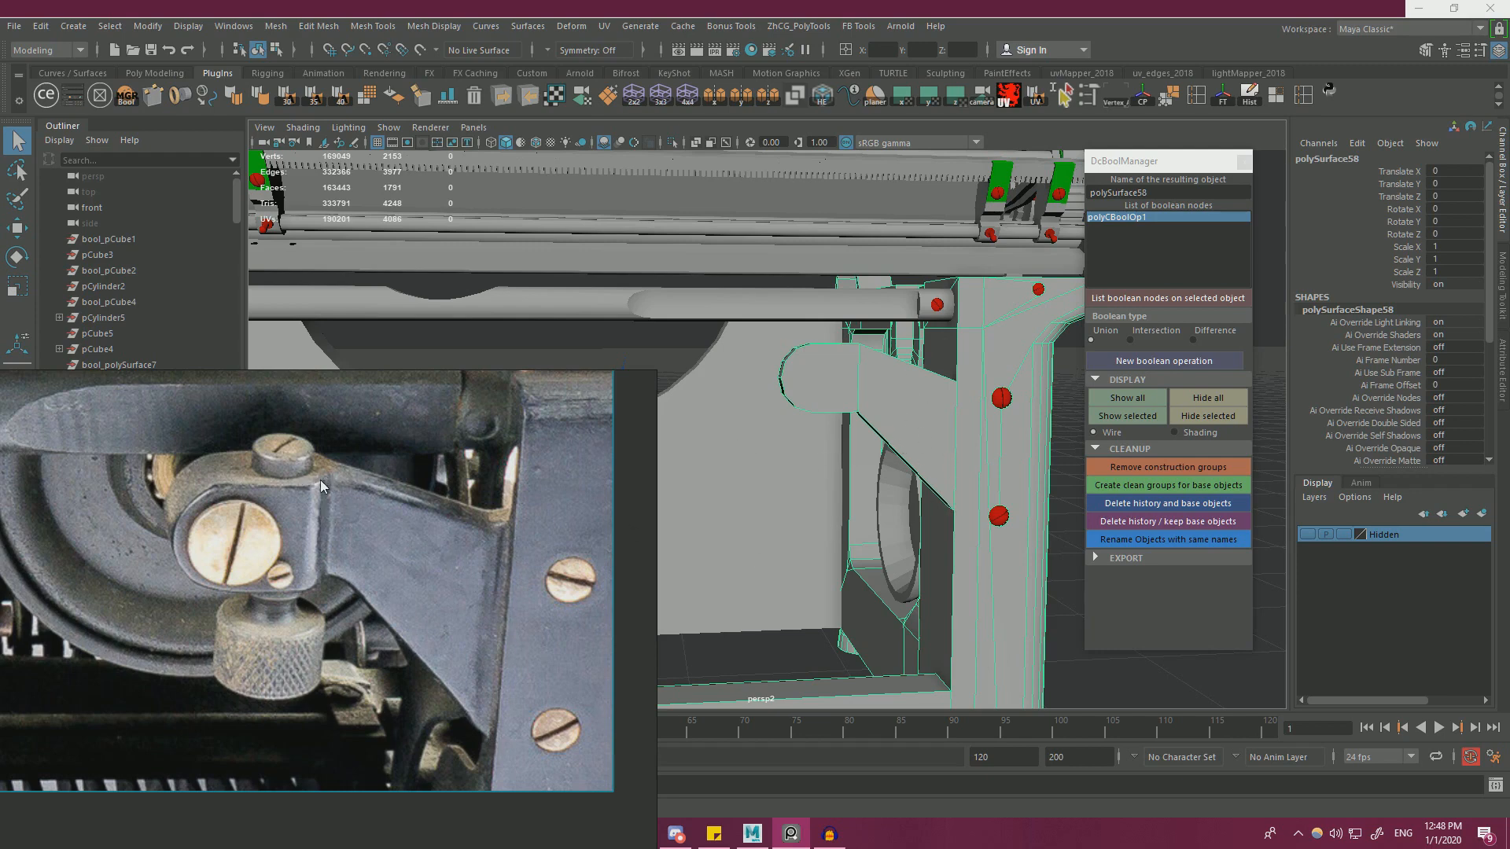
scroll(331, 467, "down", 4)
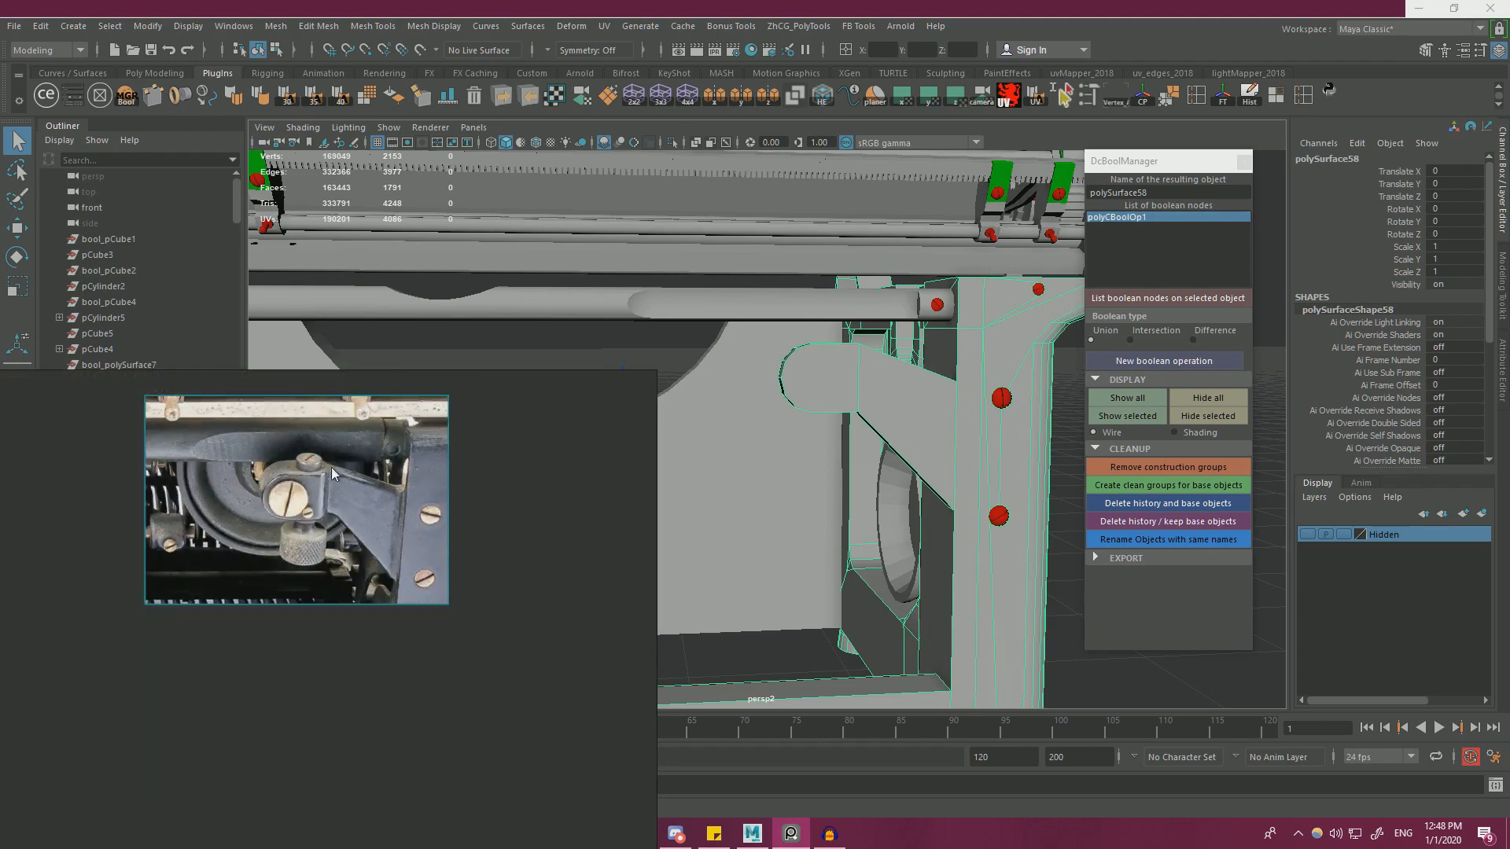
middle_click_drag(334, 452, 393, 842)
scroll(351, 497, "up", 5)
middle_click_drag(519, 538, 280, 560)
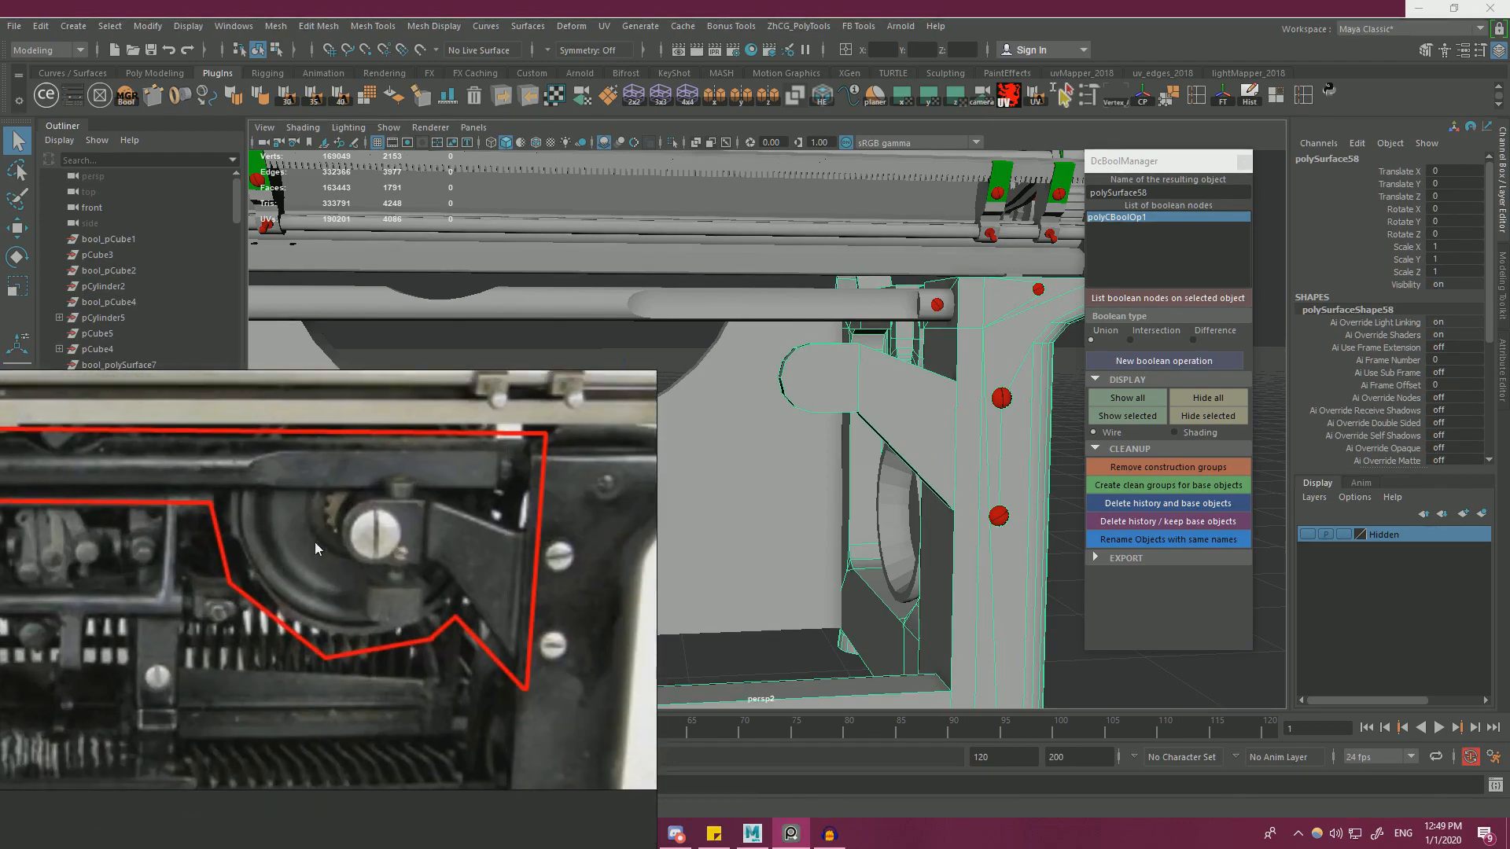
- Examine the bracket's clamp head, screws and knurled knob in the close-up reference photo
scroll(315, 546, "down", 6)
middle_click_drag(322, 830, 372, 568)
scroll(296, 537, "up", 7)
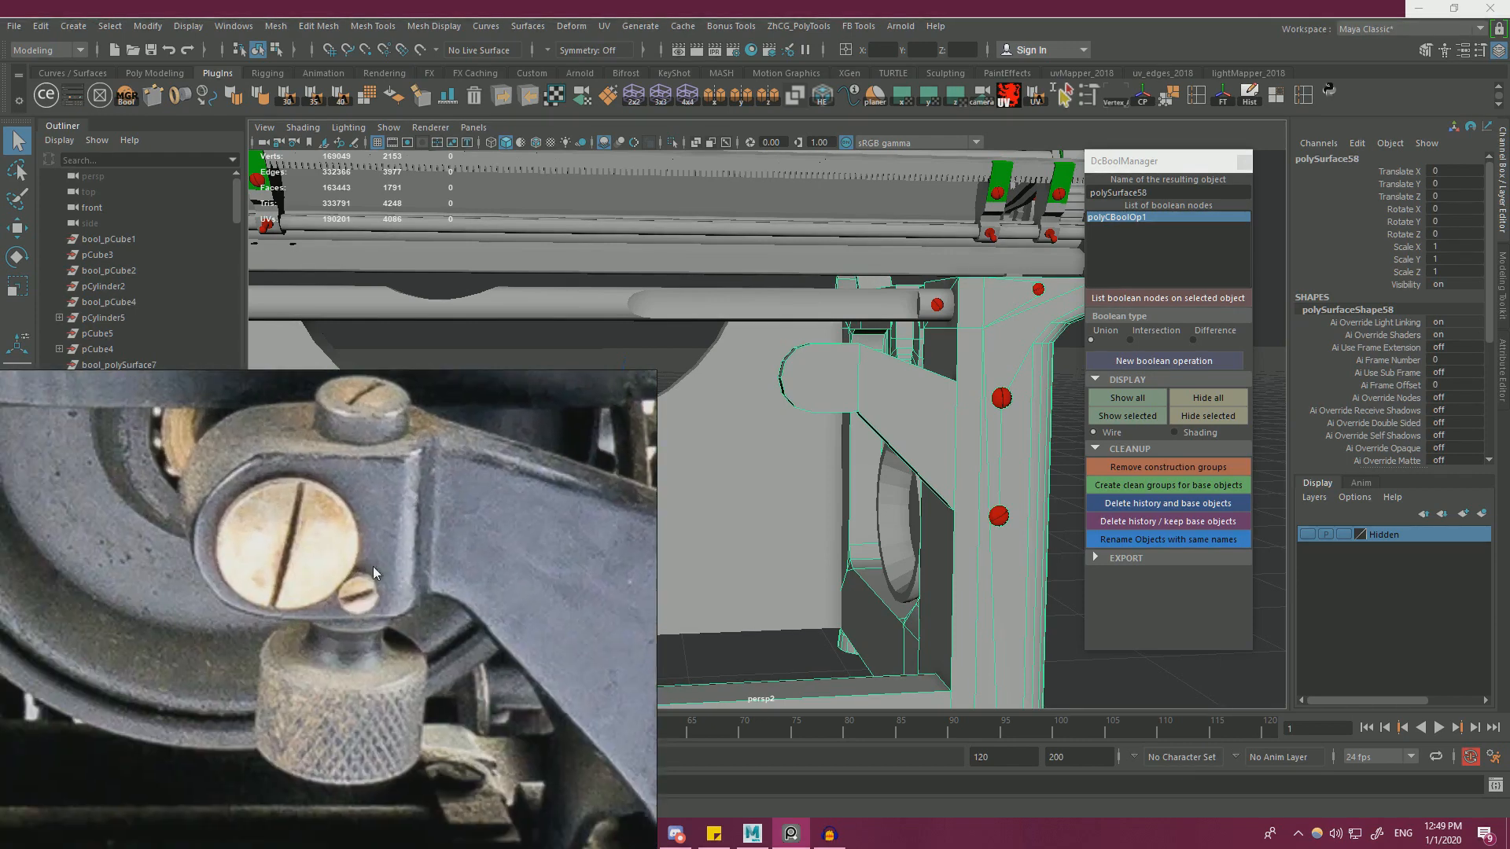
middle_click_drag(368, 434, 361, 506)
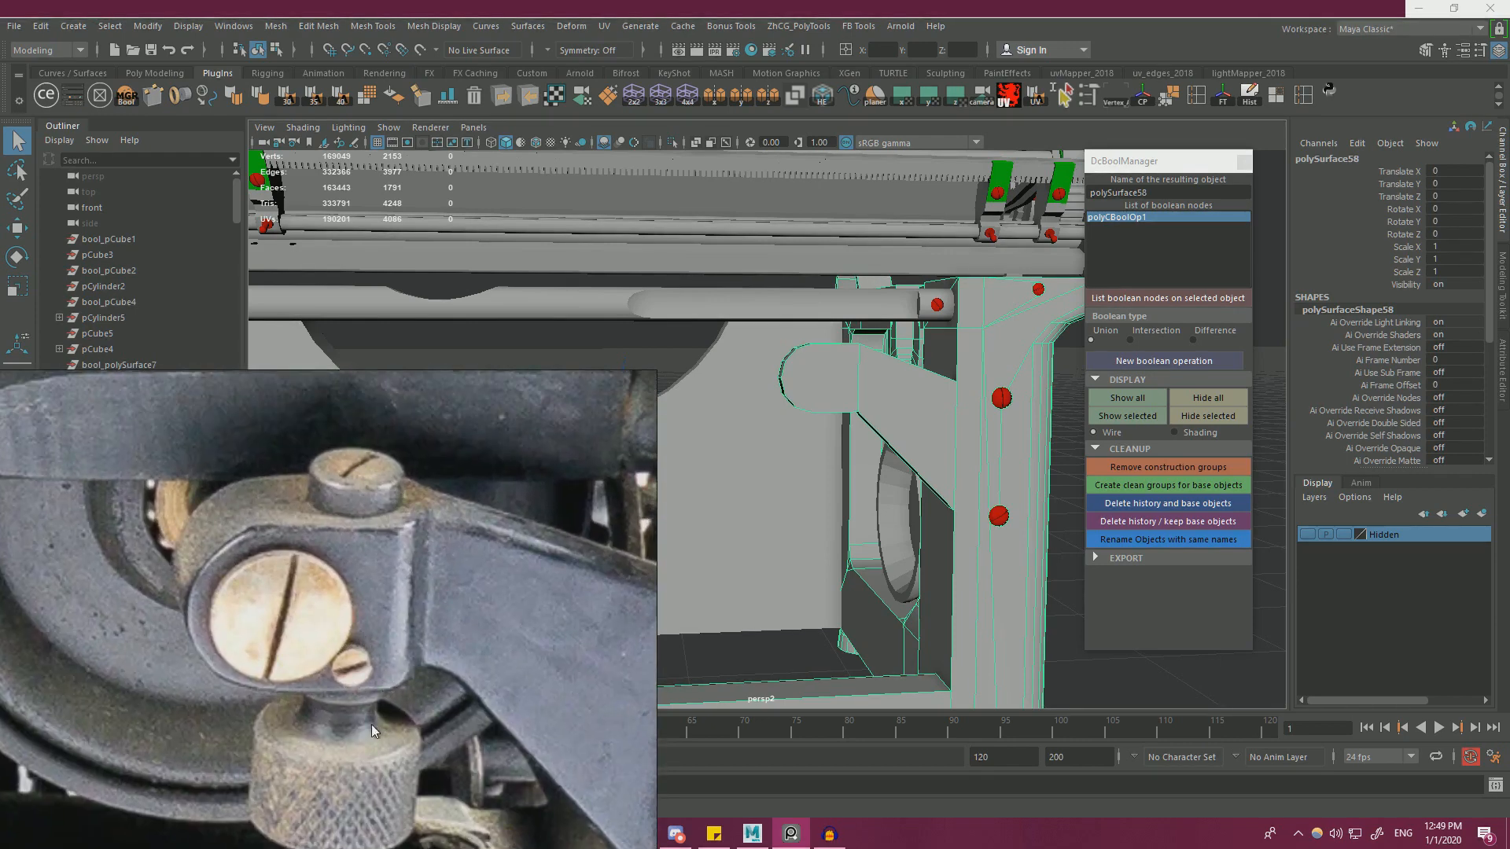
middle_click_drag(345, 730, 371, 588)
scroll(356, 667, "down", 2)
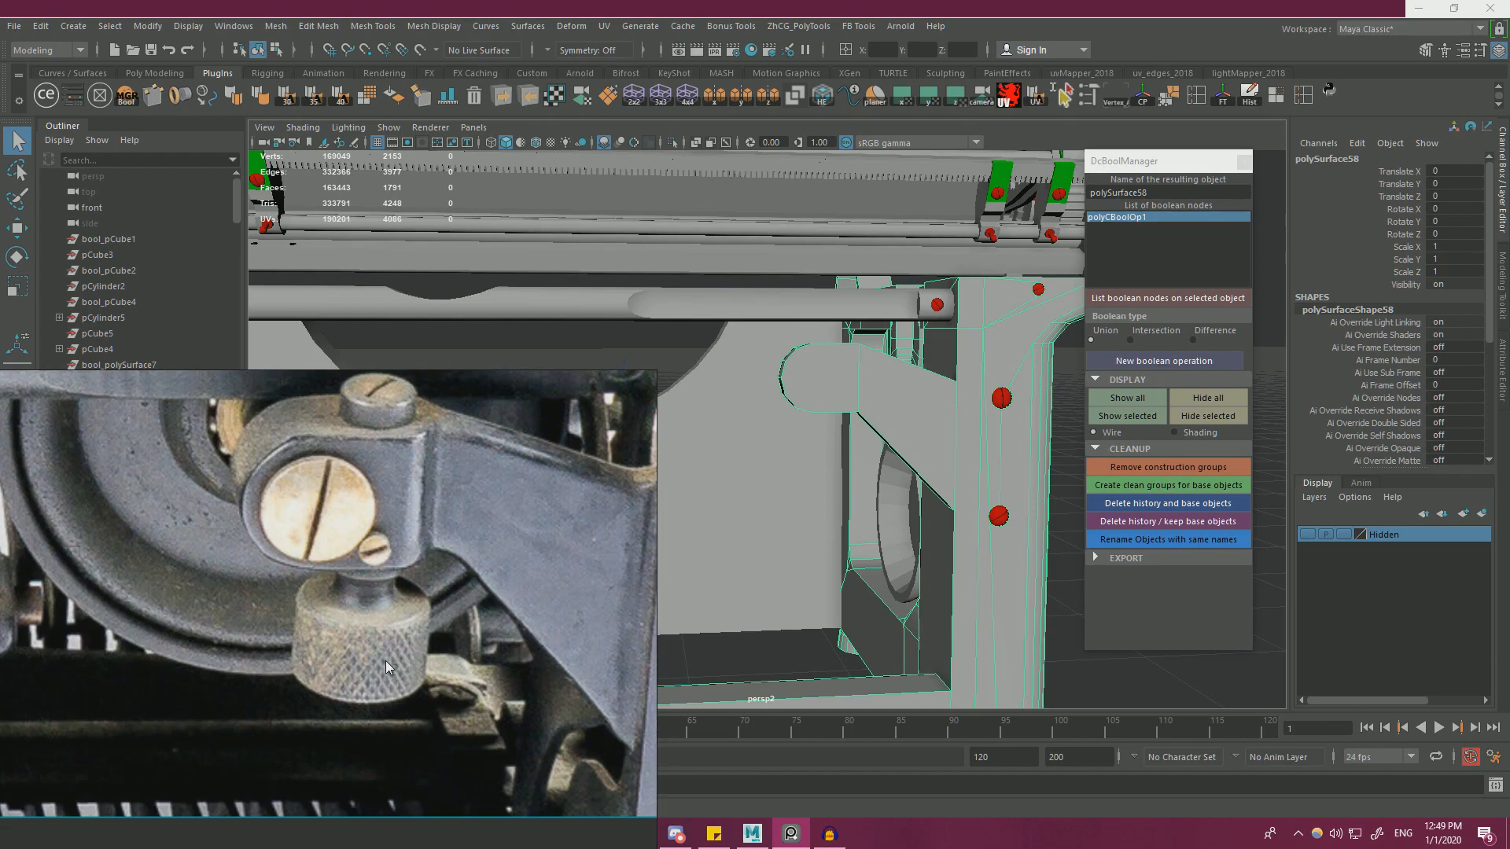
middle_click_drag(361, 645, 350, 548)
scroll(388, 725, "up", 4)
scroll(410, 605, "down", 4)
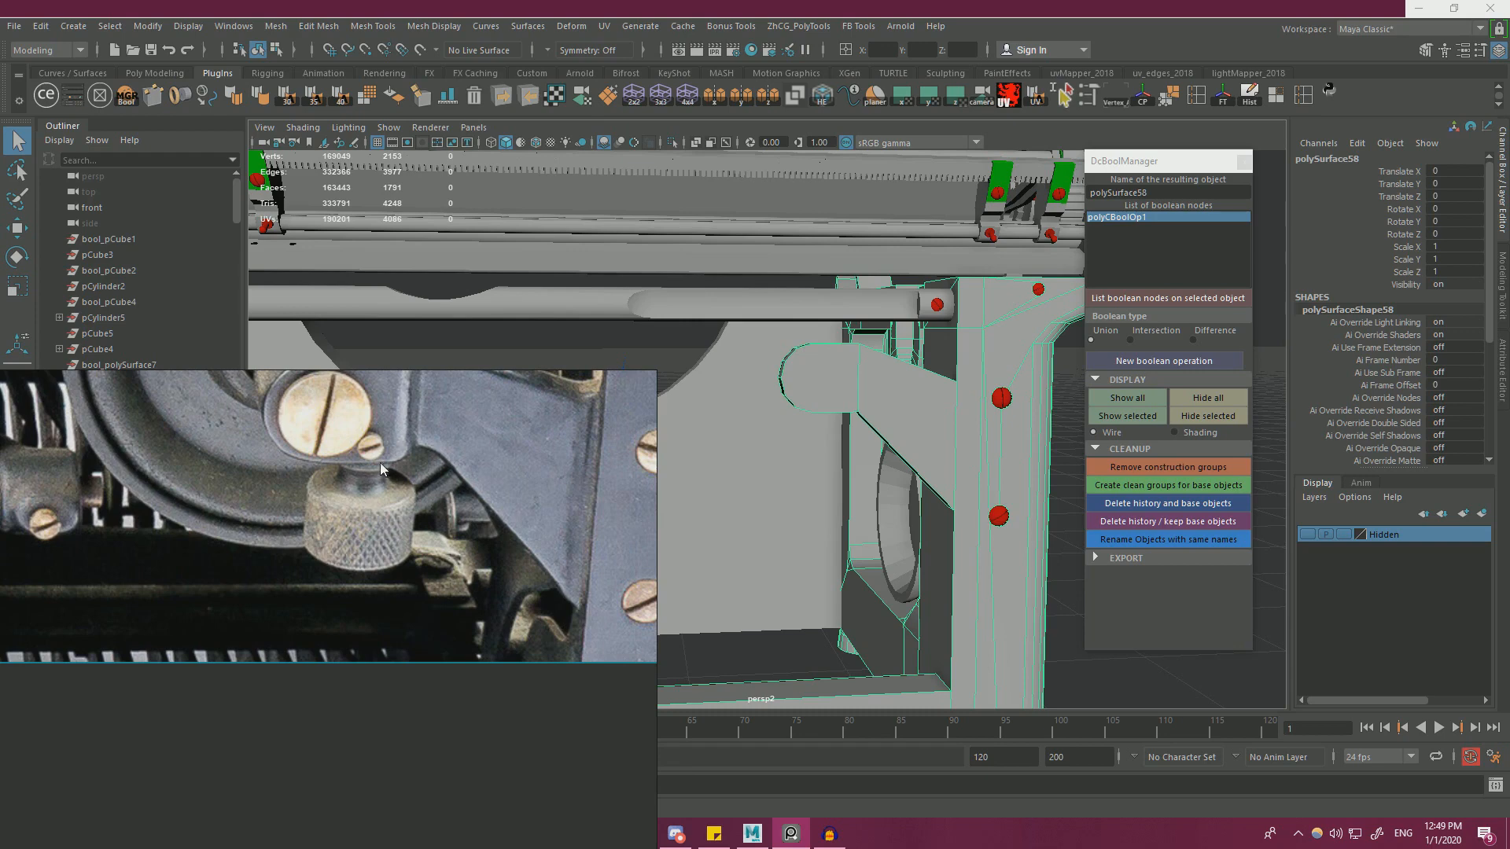
scroll(382, 467, "down", 10)
scroll(389, 483, "up", 10)
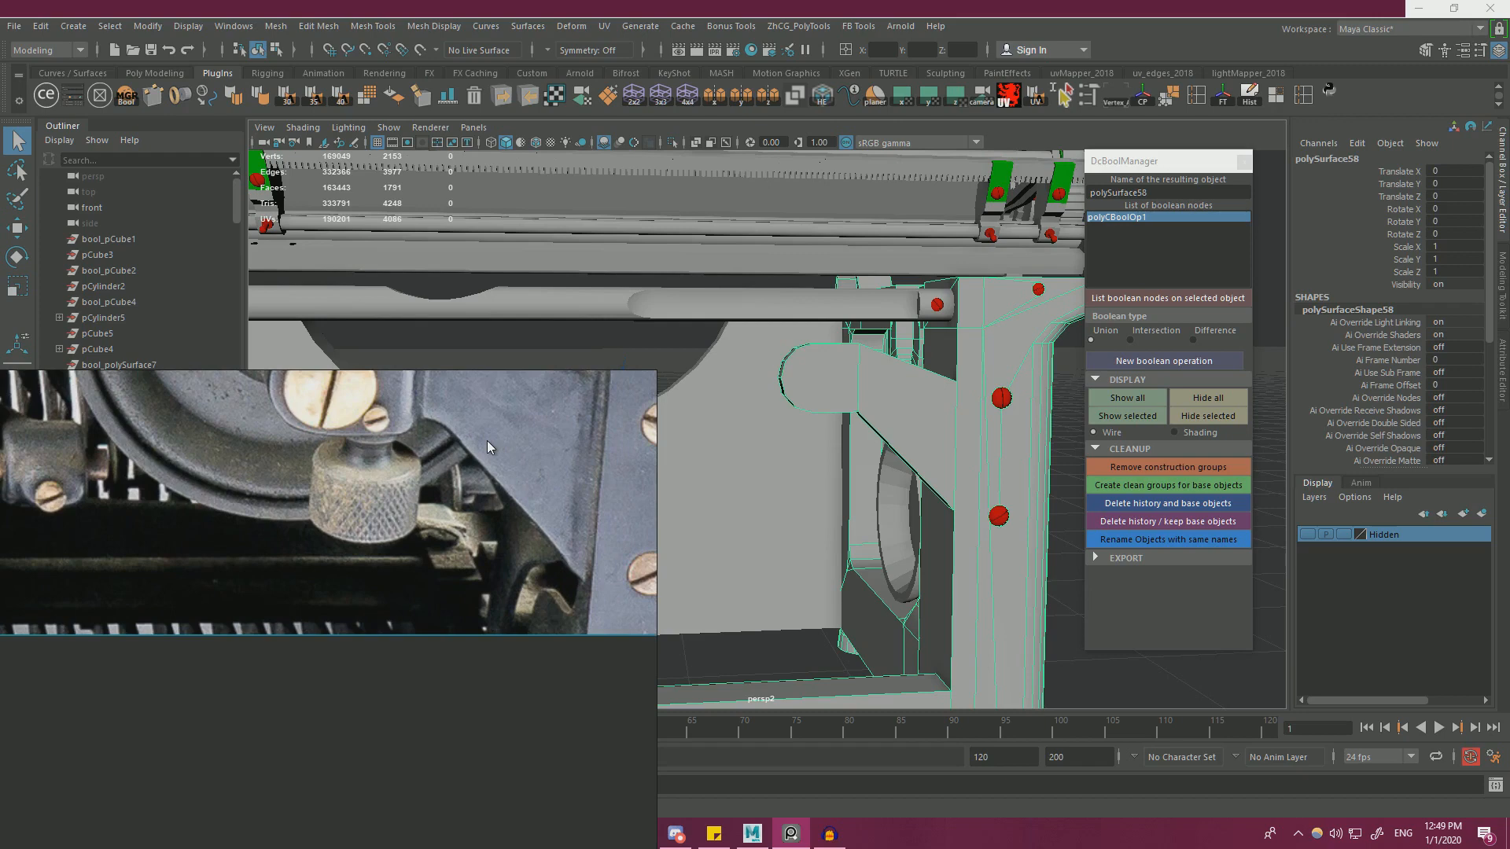
- Review how the bracket's arm joins its head and the post in the photo, and shrink the reference window
middle_click_drag(434, 421, 464, 625)
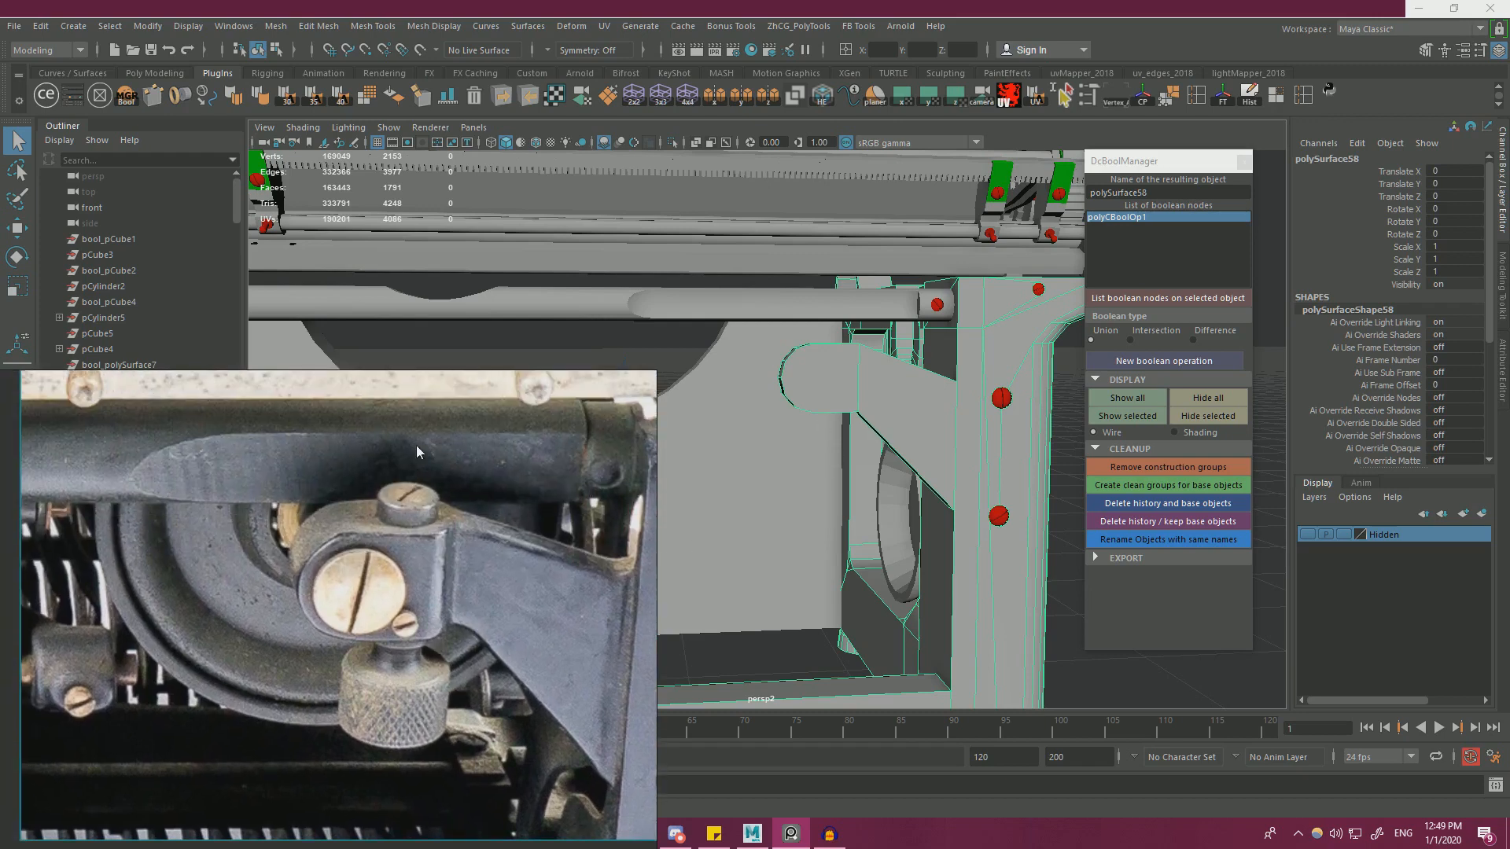
scroll(429, 492, "down", 2)
middle_click_drag(428, 507, 484, 474)
scroll(410, 516, "down", 1)
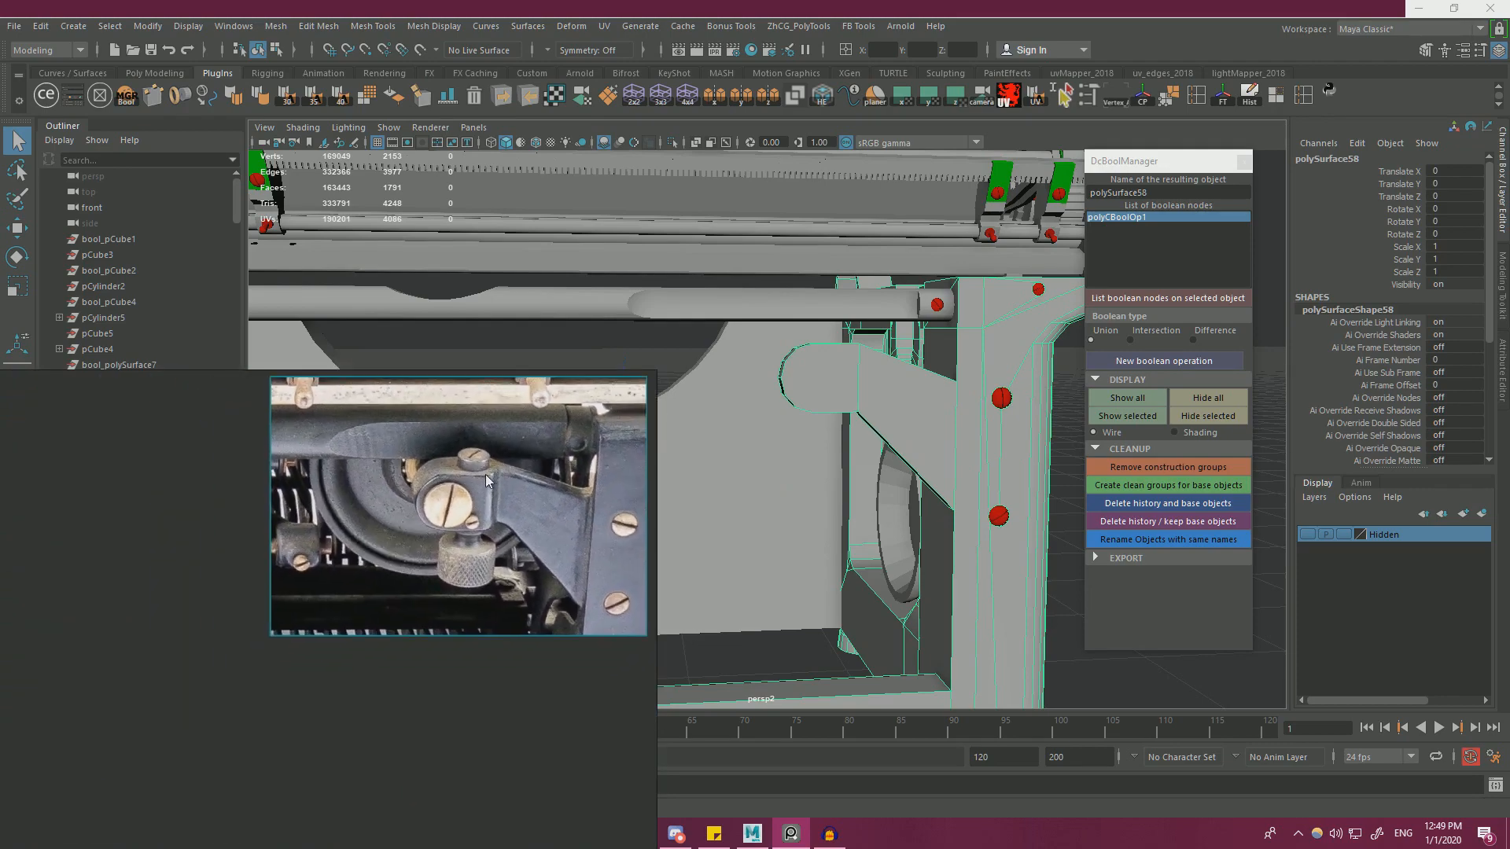
right_click_drag(495, 472, 243, 677)
- Select all faces of the bracket on the post, separate them from the frame and select the resulting object
scroll(802, 497, "up", 1)
middle_click_drag(810, 494, 673, 503, "alt")
scroll(676, 502, "up", 2)
key("w")
right_click_drag(767, 406, 768, 437)
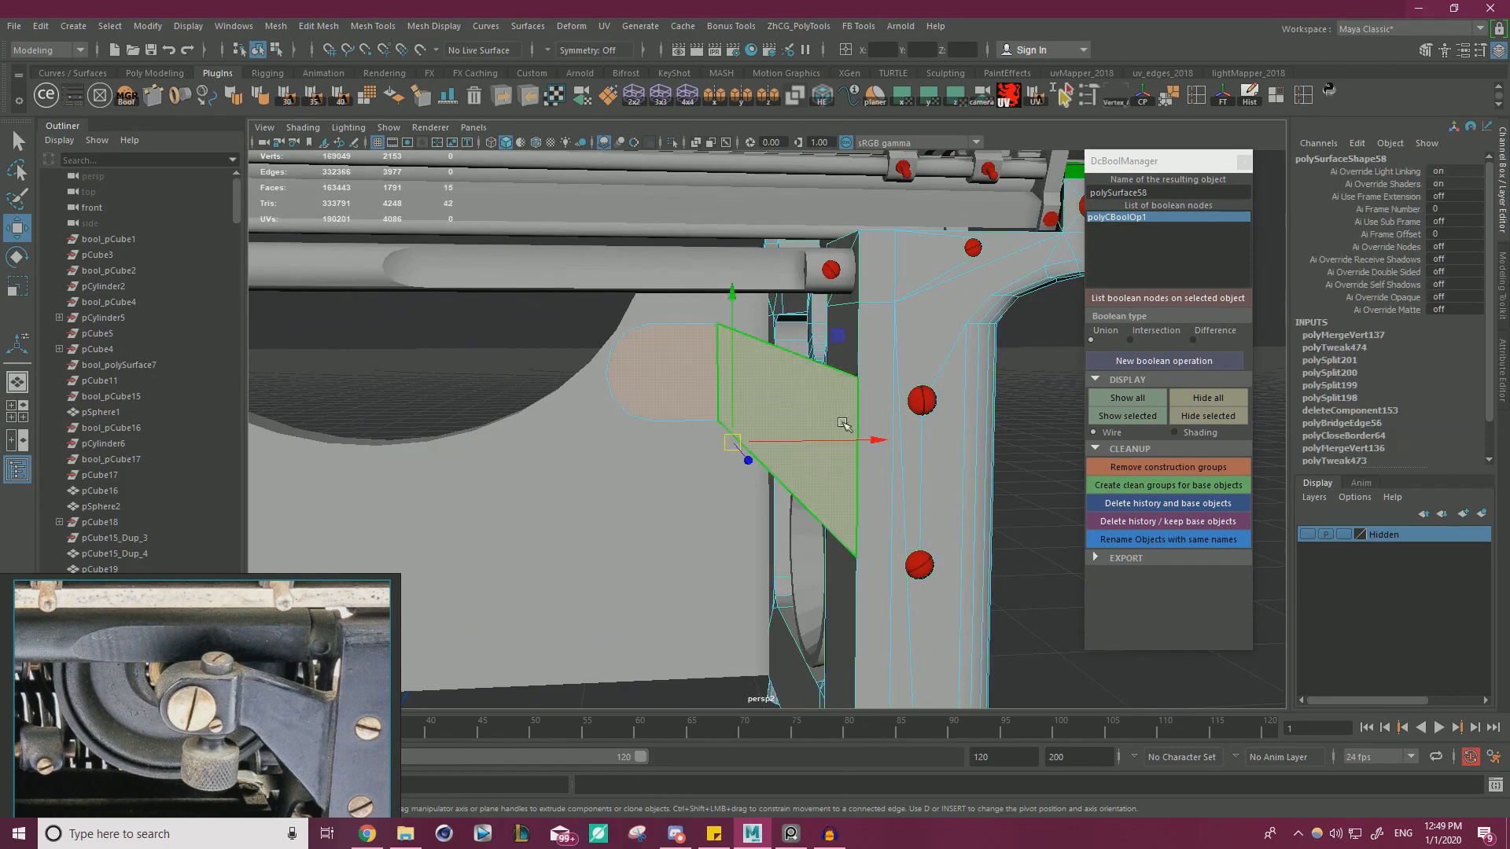
key("ctrl+z")
left_click_drag(863, 462, 787, 443, "alt")
left_click_drag(871, 422, 917, 404)
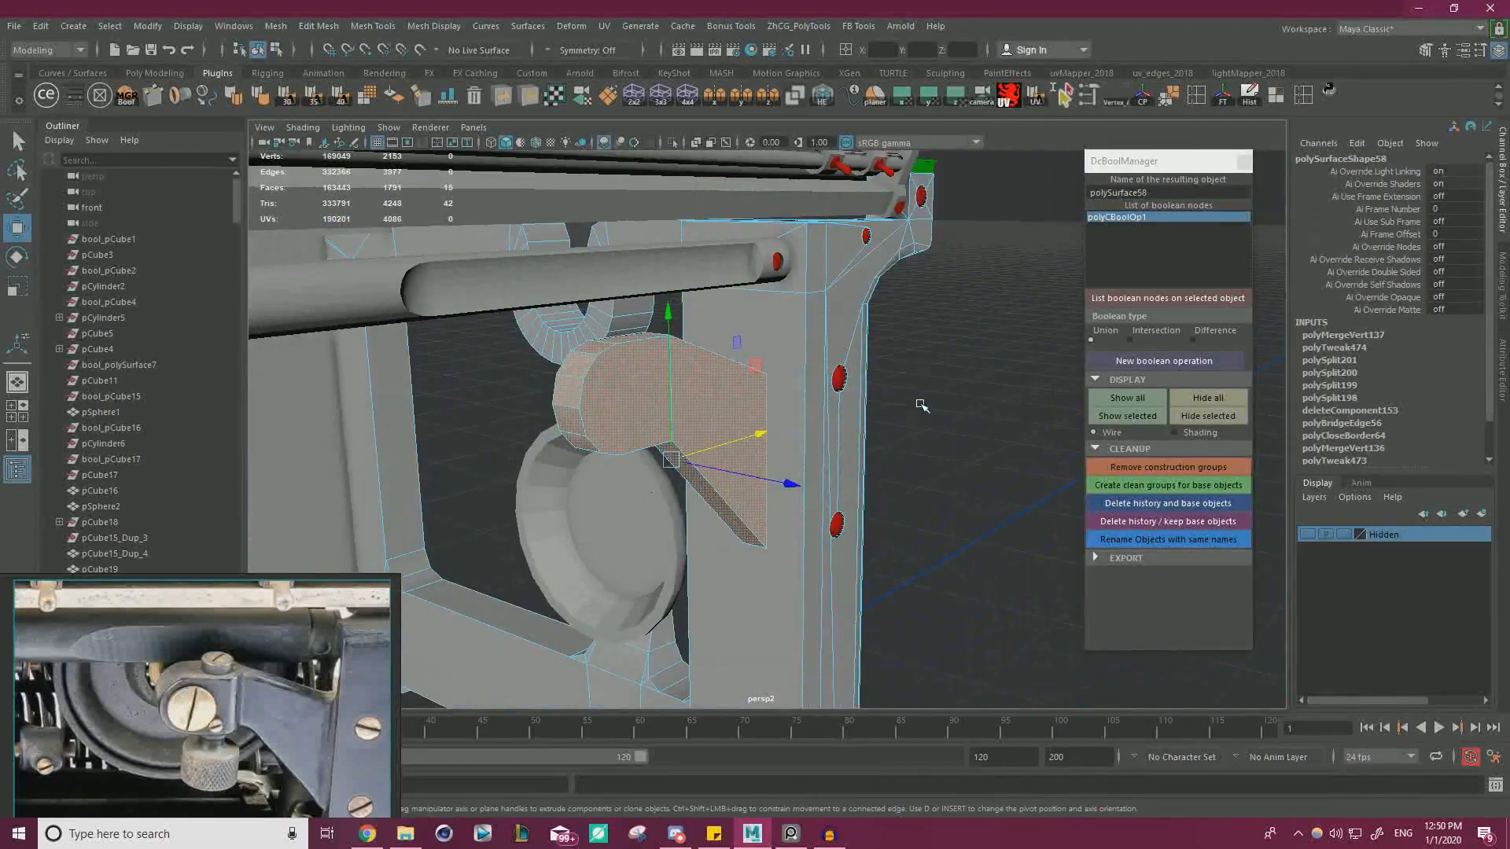
right_click_drag(919, 403, 932, 657, "shift")
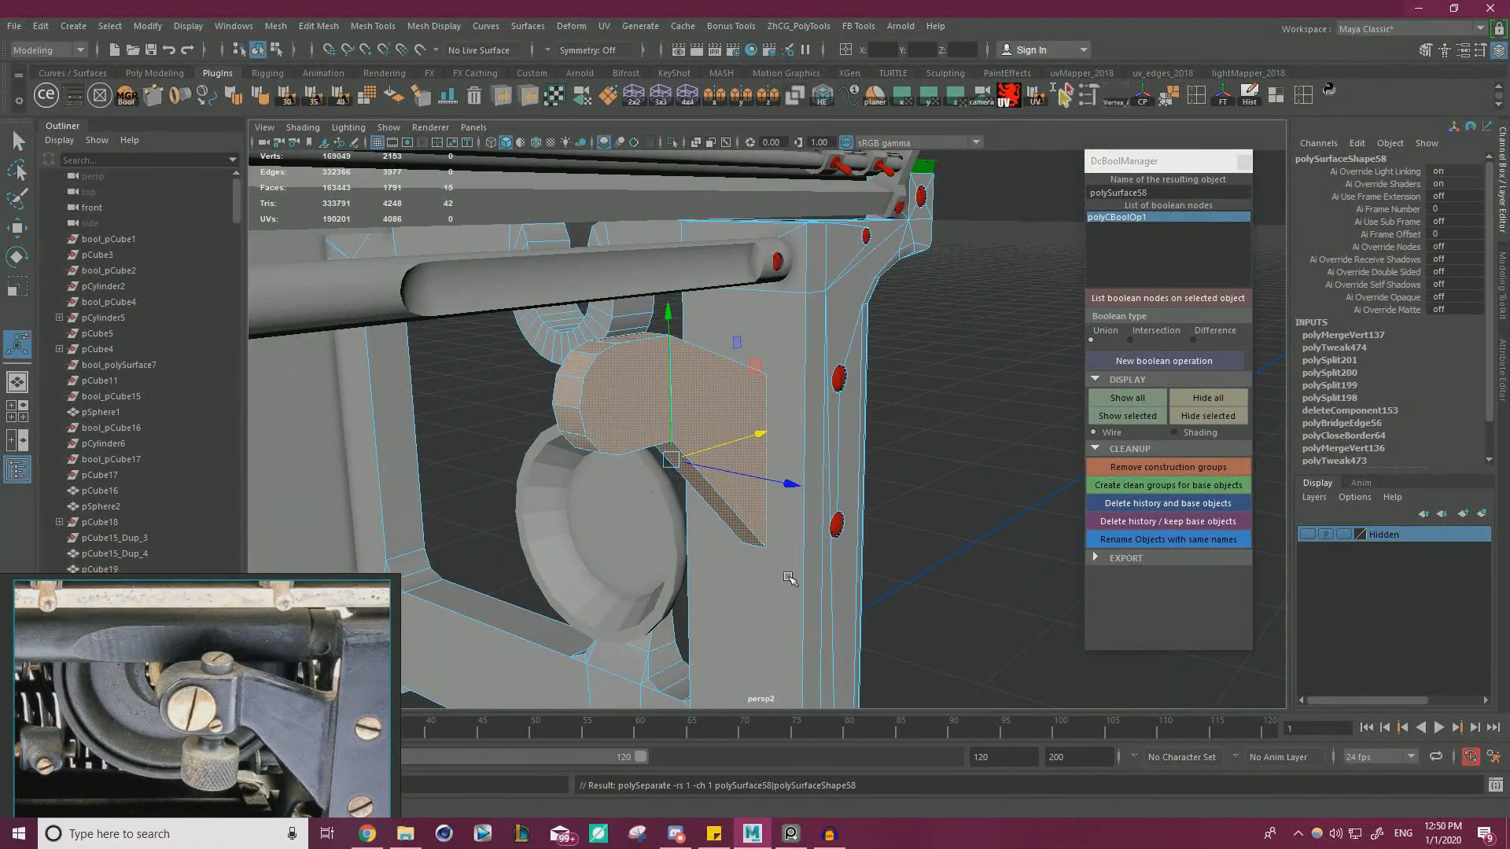
left_click(912, 497)
left_click(756, 461)
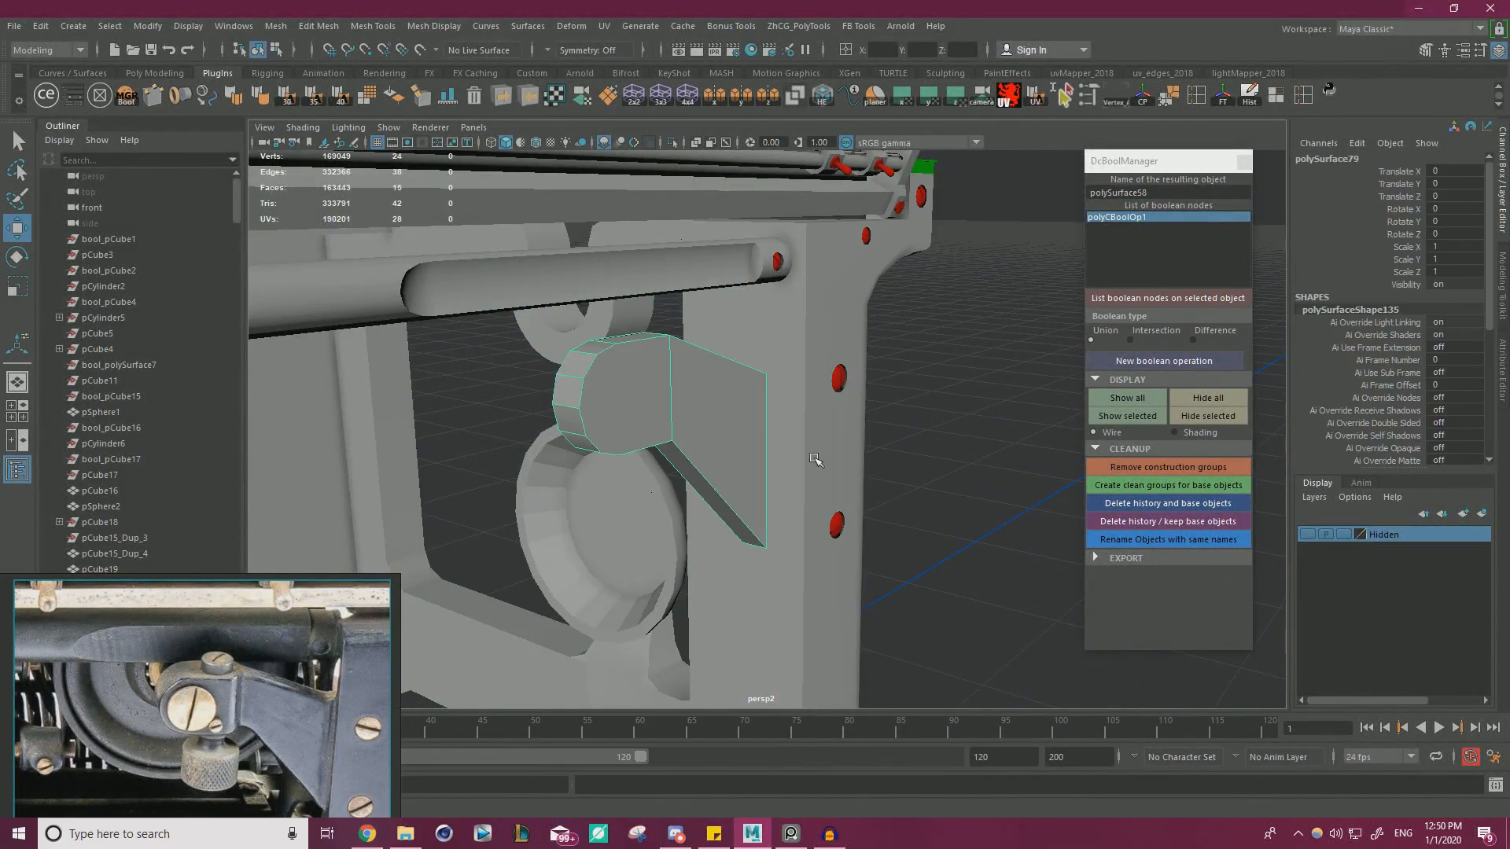
- Extract the faces of the bracket's rounded end from its arm as a separate object and return to object mode
left_click_drag(815, 461, 823, 232, "alt")
key("w")
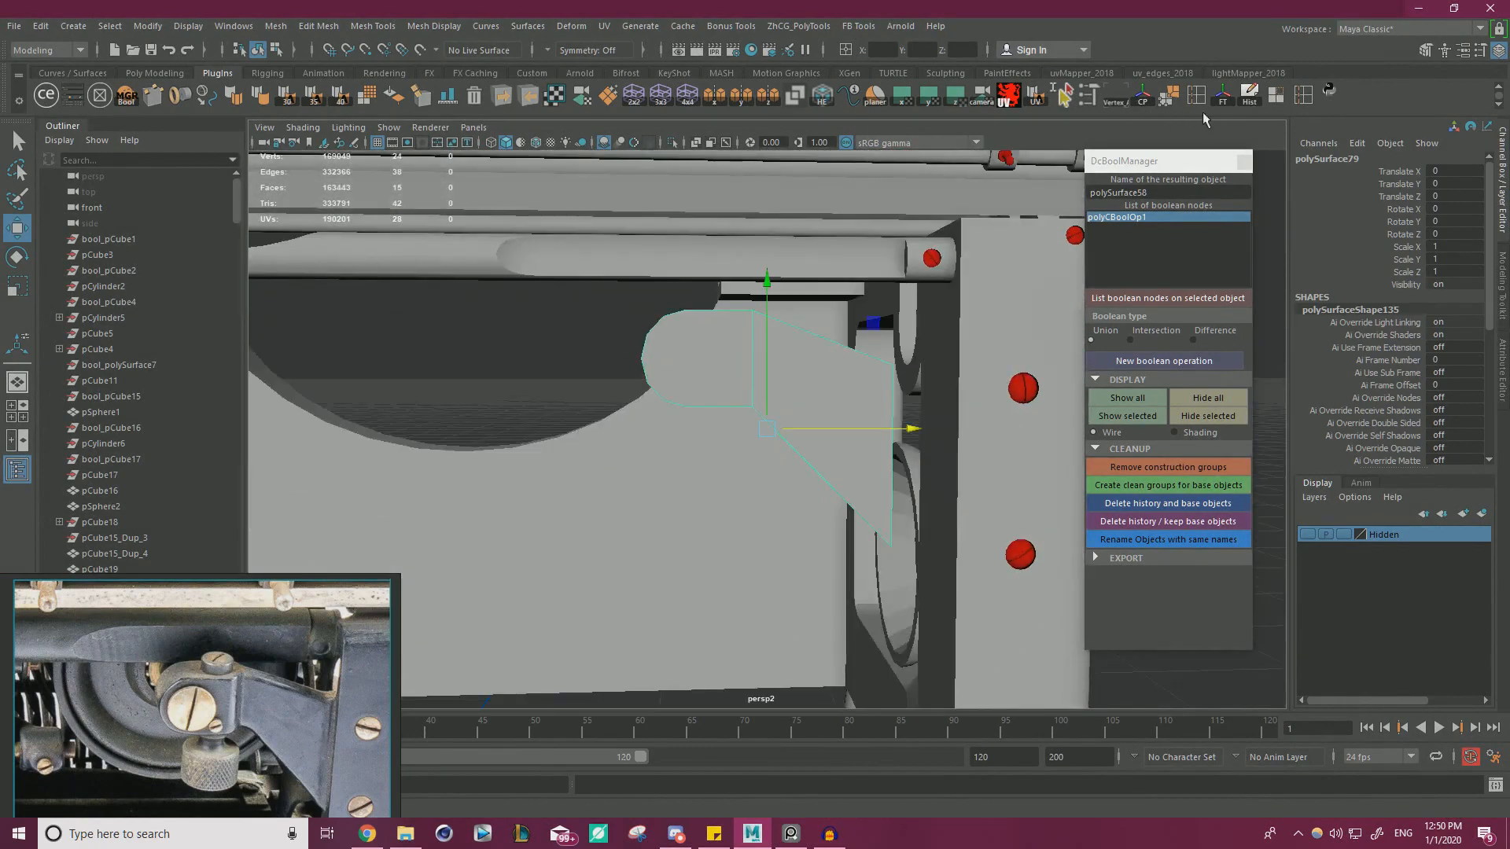
left_click_drag(825, 346, 833, 409, "alt")
middle_click_drag(833, 408, 849, 455, "alt")
right_click_drag(849, 455, 825, 487, "alt")
left_click_drag(826, 487, 792, 451, "alt")
scroll(792, 451, "up", 1)
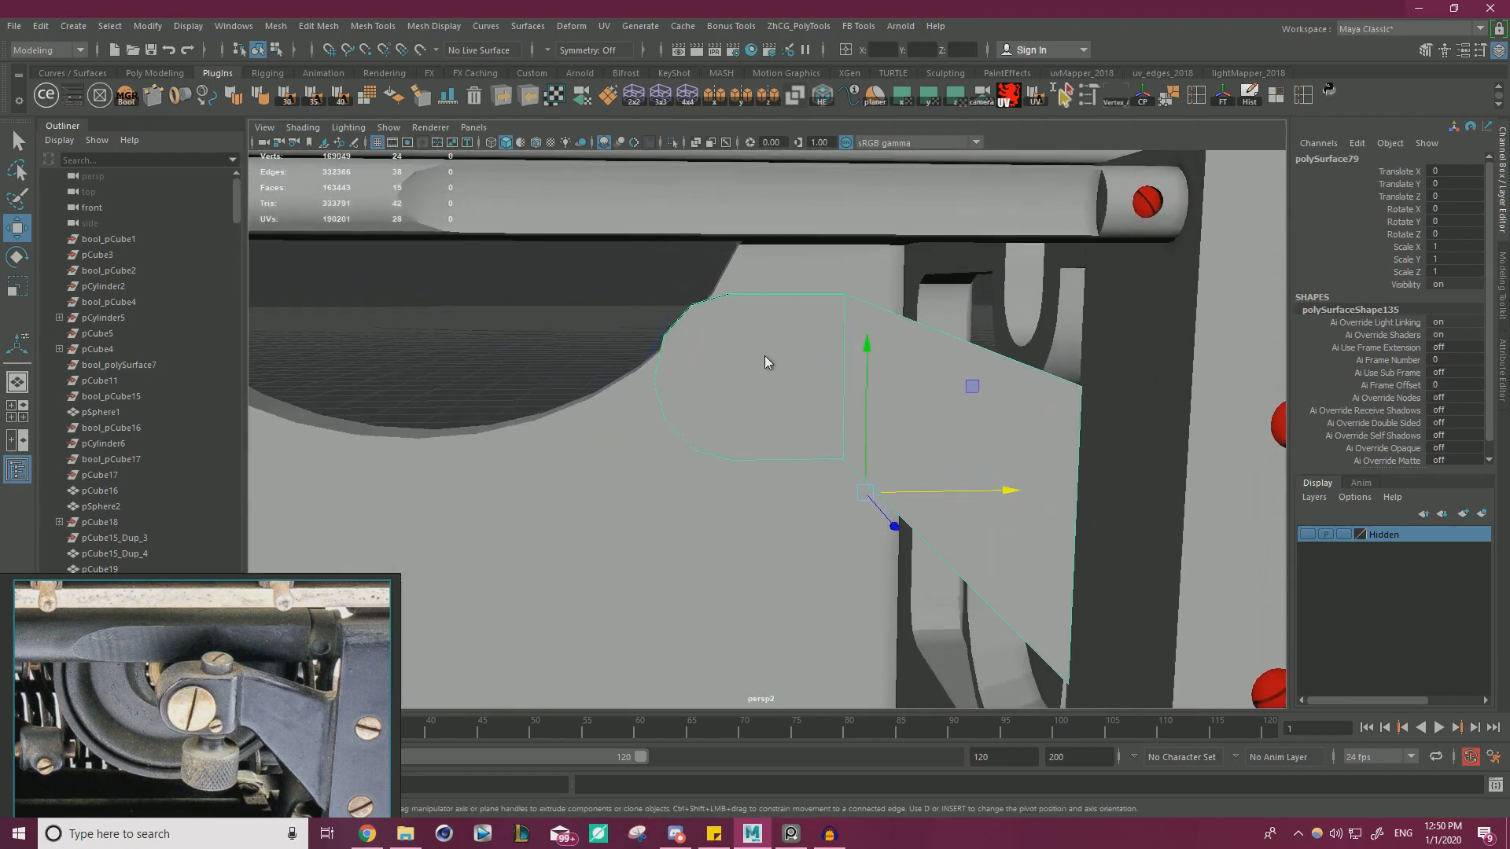
right_click_drag(769, 362, 707, 440)
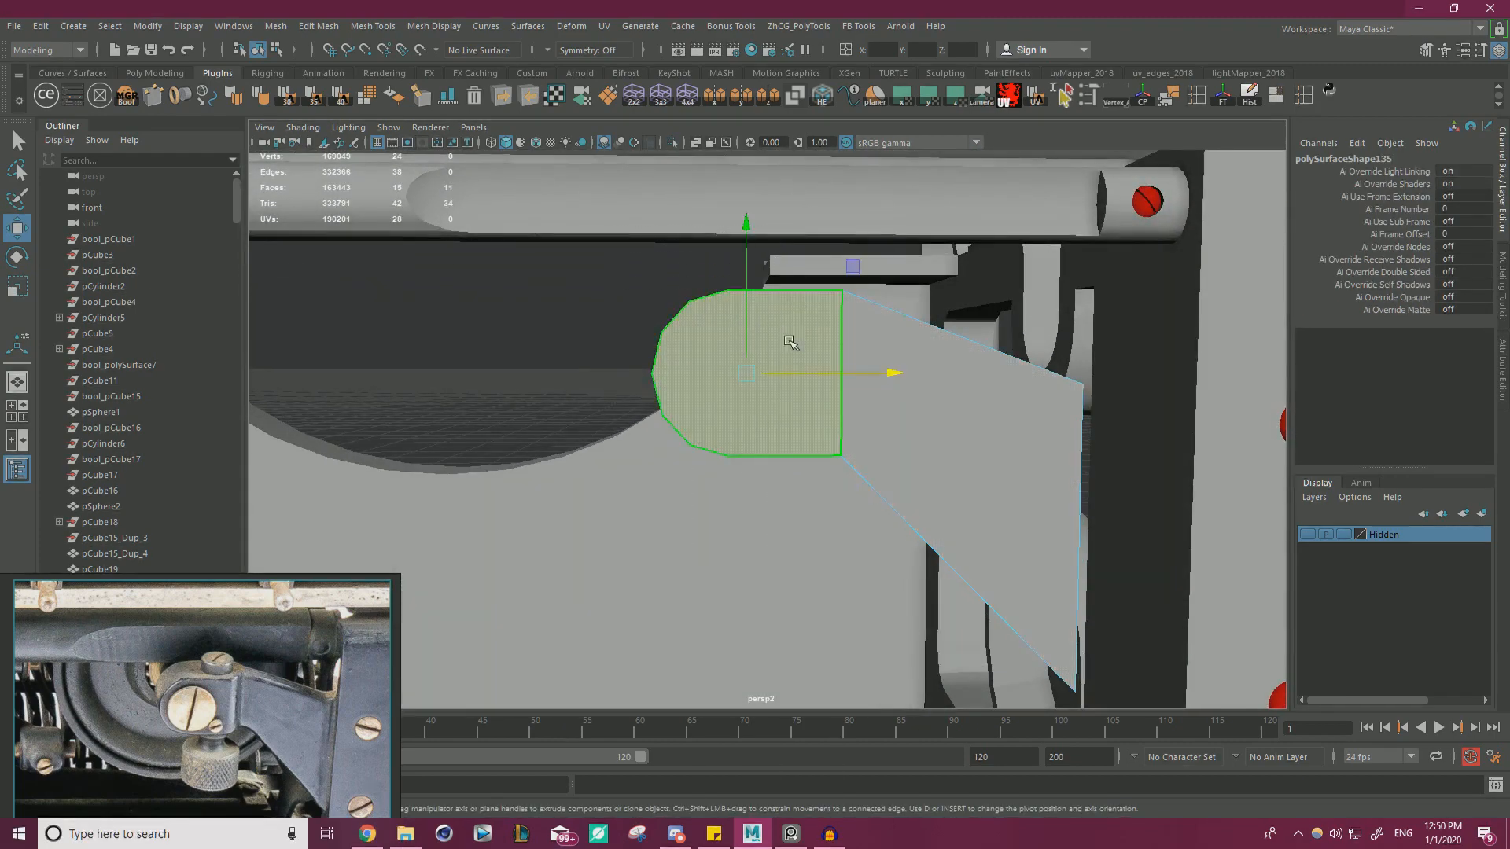
left_click_drag(788, 346, 588, 576, "alt")
left_click_drag(787, 255, 883, 378, "alt")
key("ctrl+z")
right_click_drag(524, 357, 522, 621, "shift")
right_click_drag(700, 355, 731, 355)
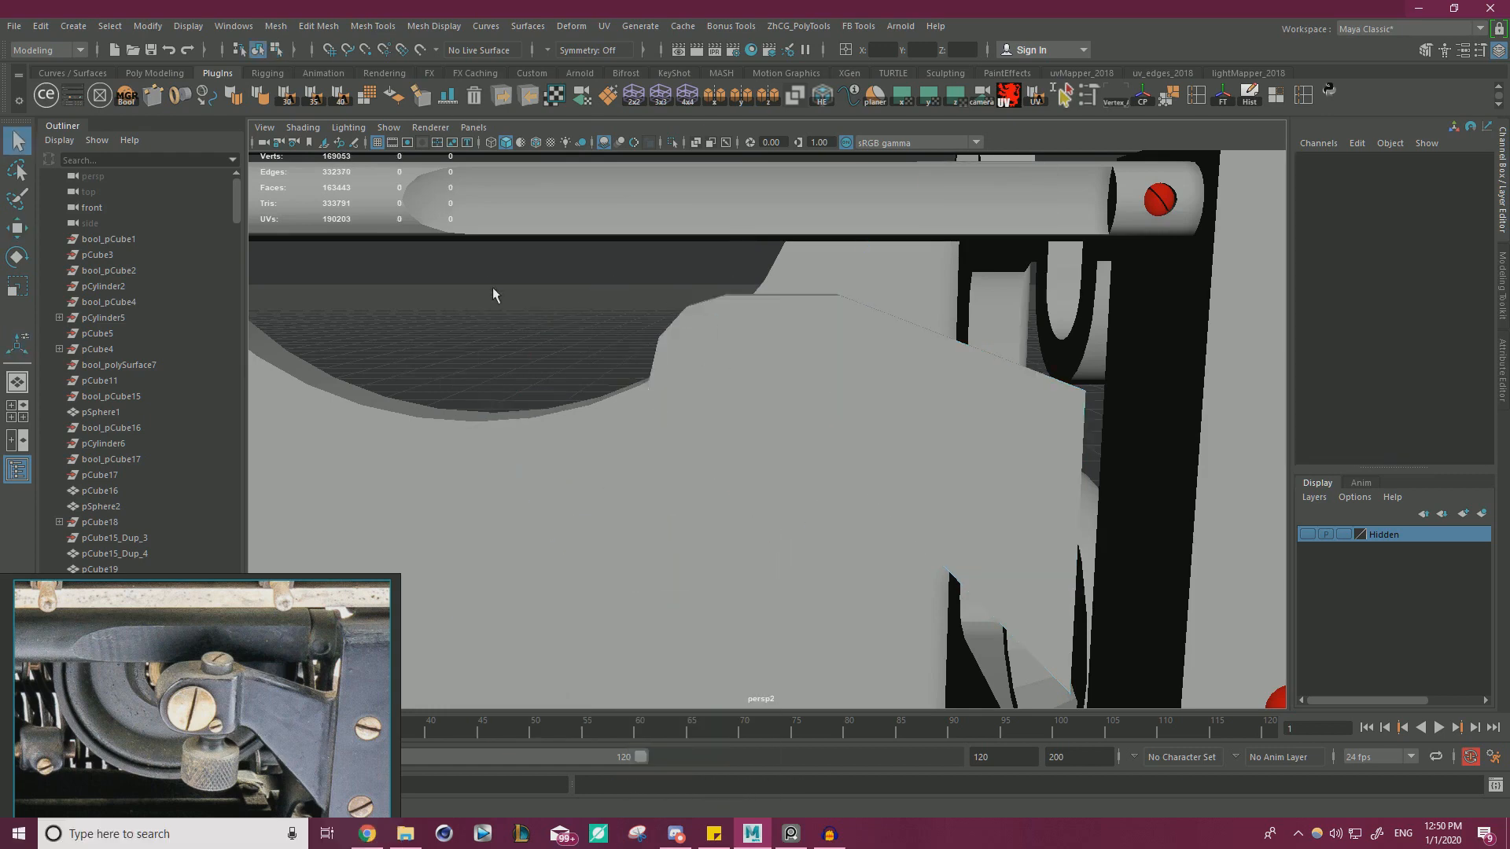
- Show wireframe on shaded surfaces and move the bracket's rounded end away from the arm to -2.018 in X
key("w")
left_click(840, 375)
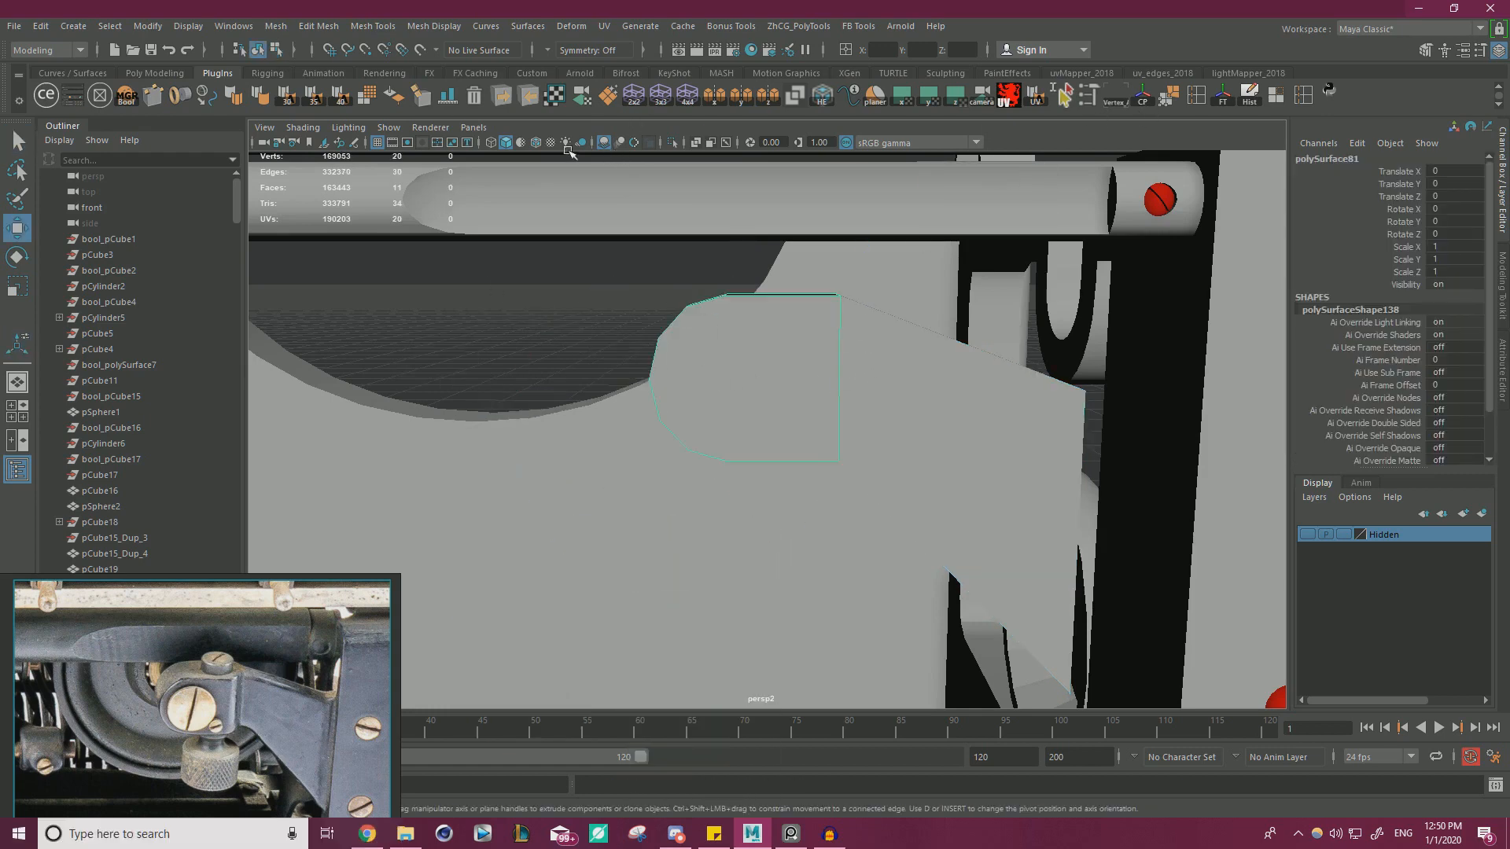
left_click(535, 145)
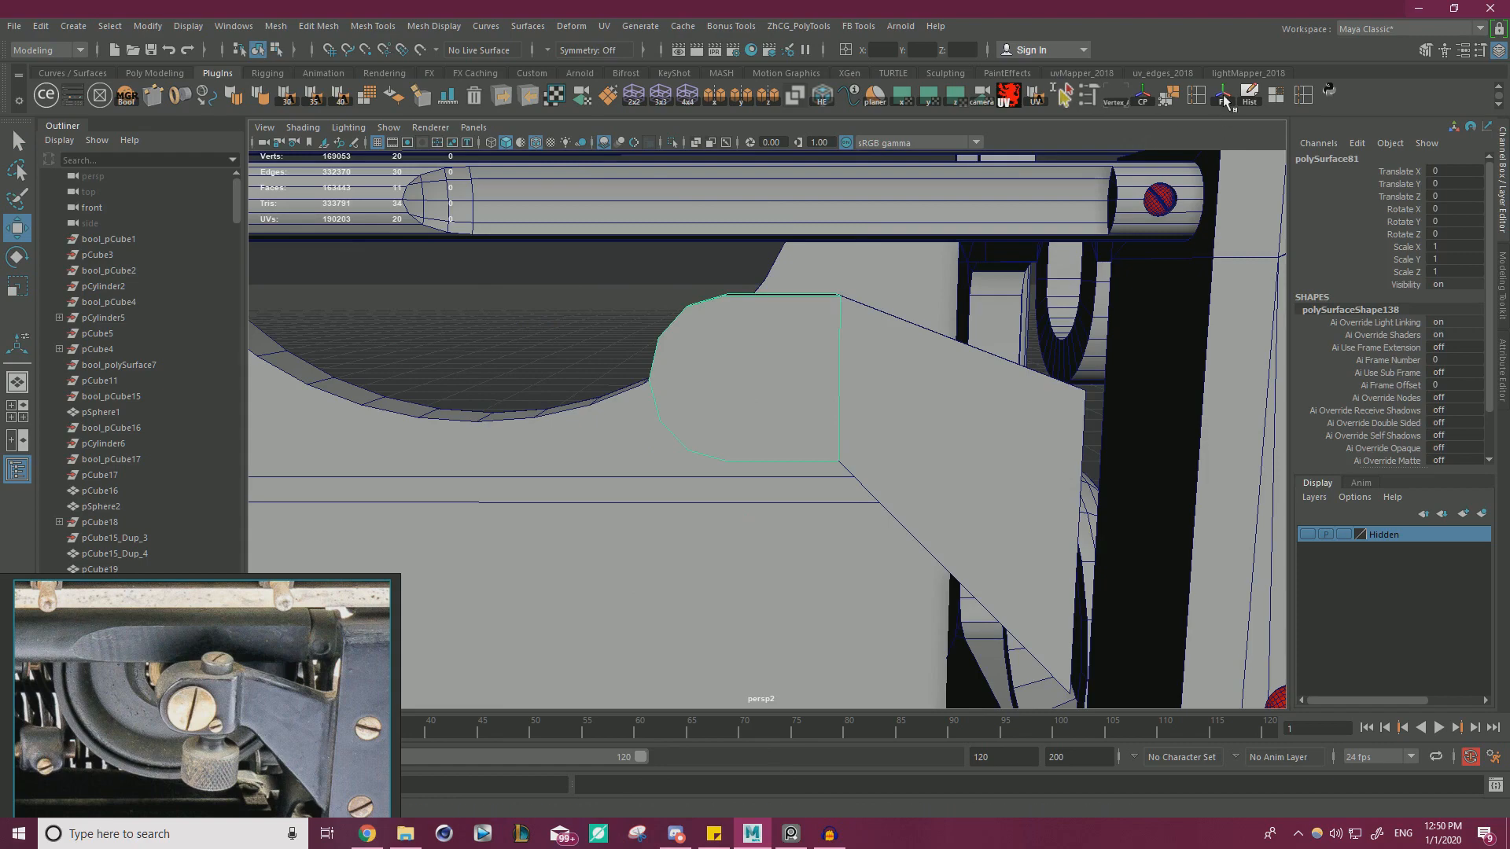
left_click_drag(904, 376, 787, 378)
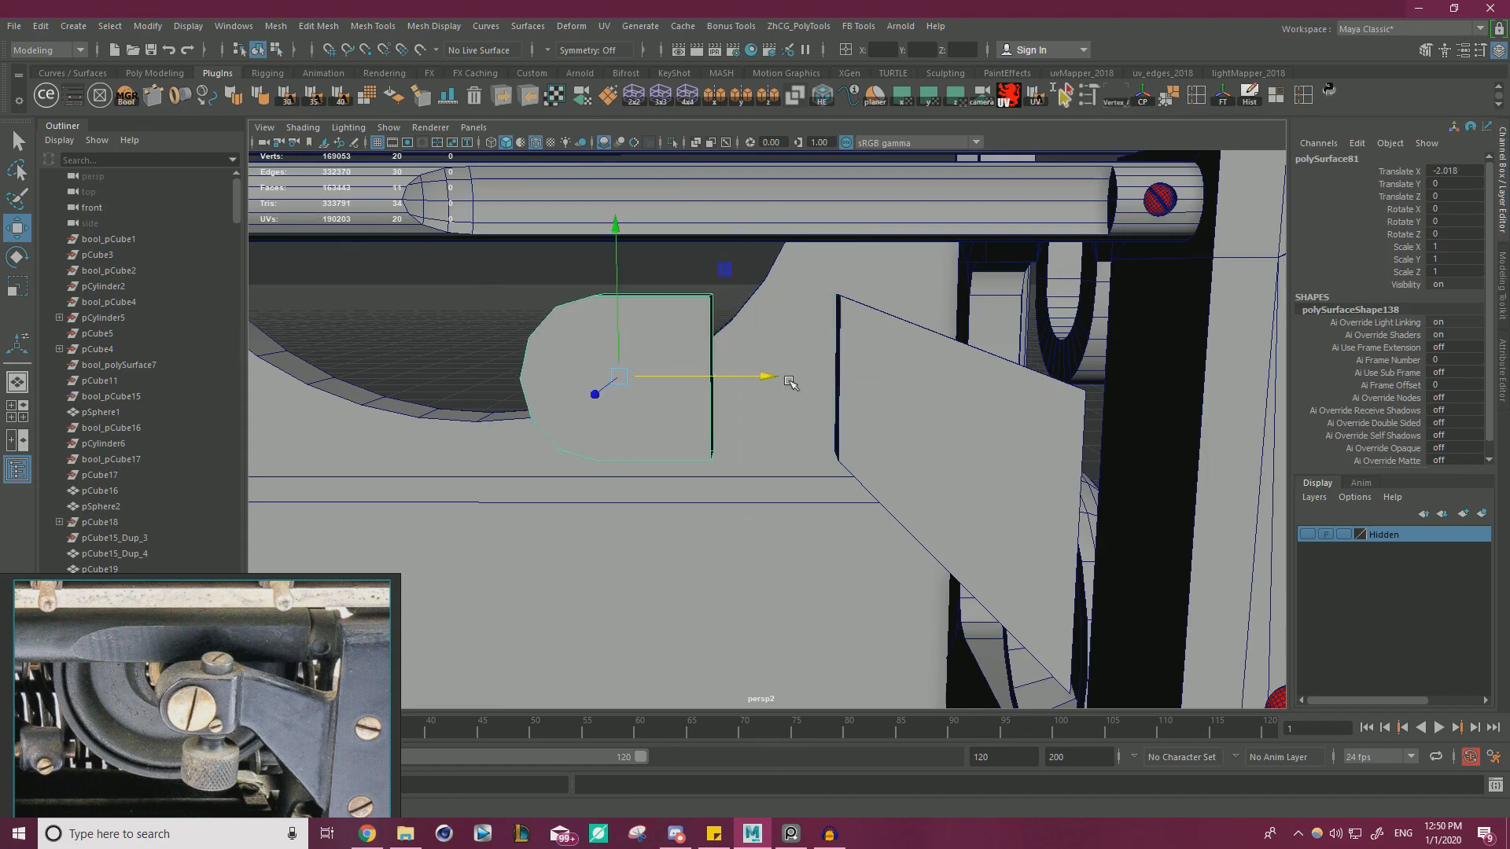
- Select the arm and rounded end together and offset both by about 1.881 in X and -0.438 in Z
left_click(953, 437)
right_click_drag(957, 441, 901, 429, "alt")
middle_click_drag(901, 429, 852, 370, "alt")
left_click_drag(852, 371, 968, 417, "alt")
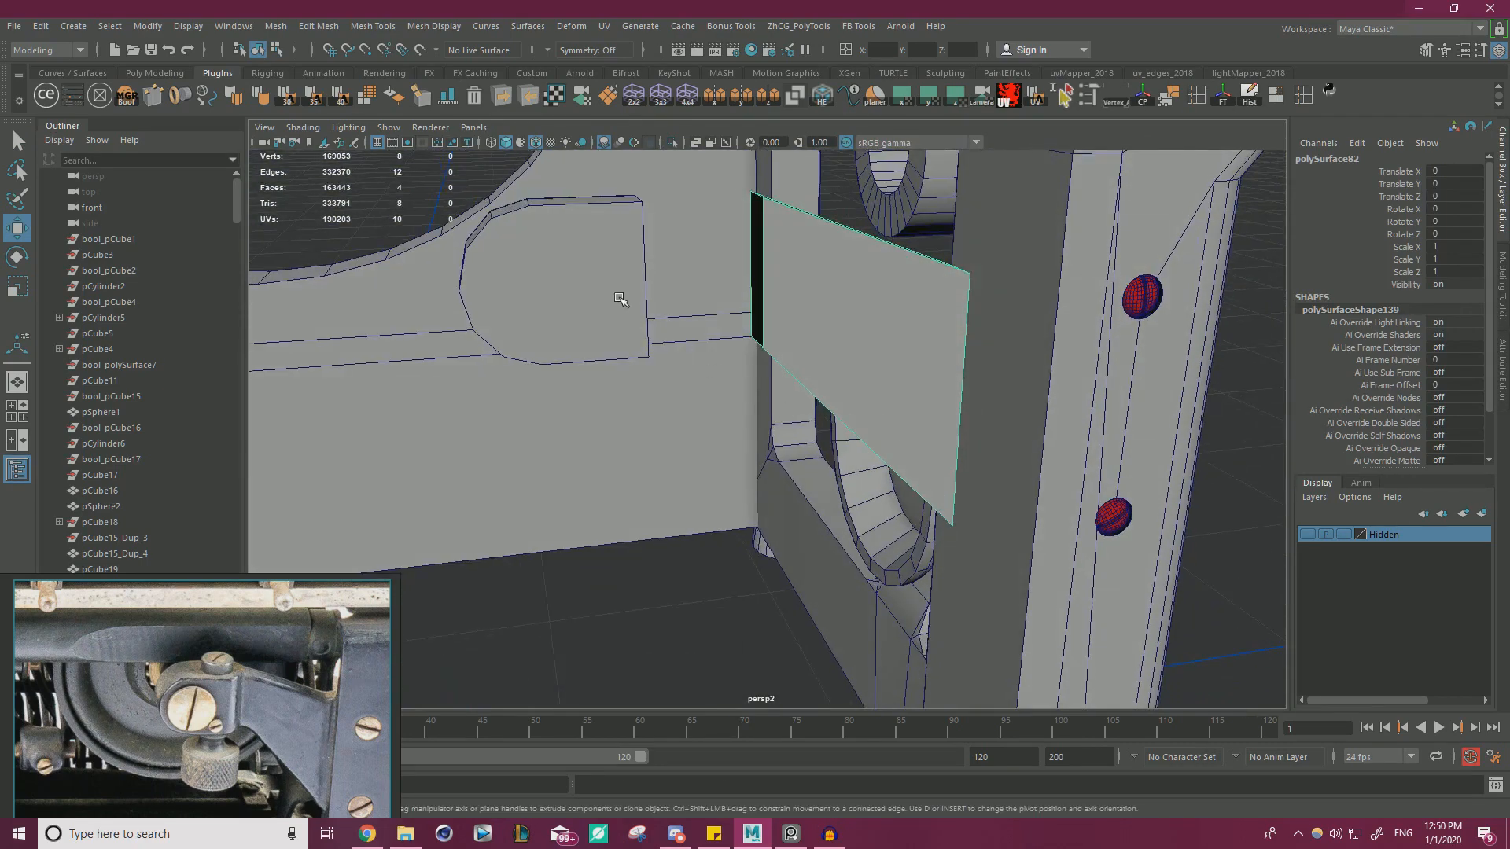
left_click(621, 300, "shift")
left_click_drag(621, 300, 826, 346, "alt")
left_click_drag(689, 307, 1017, 382)
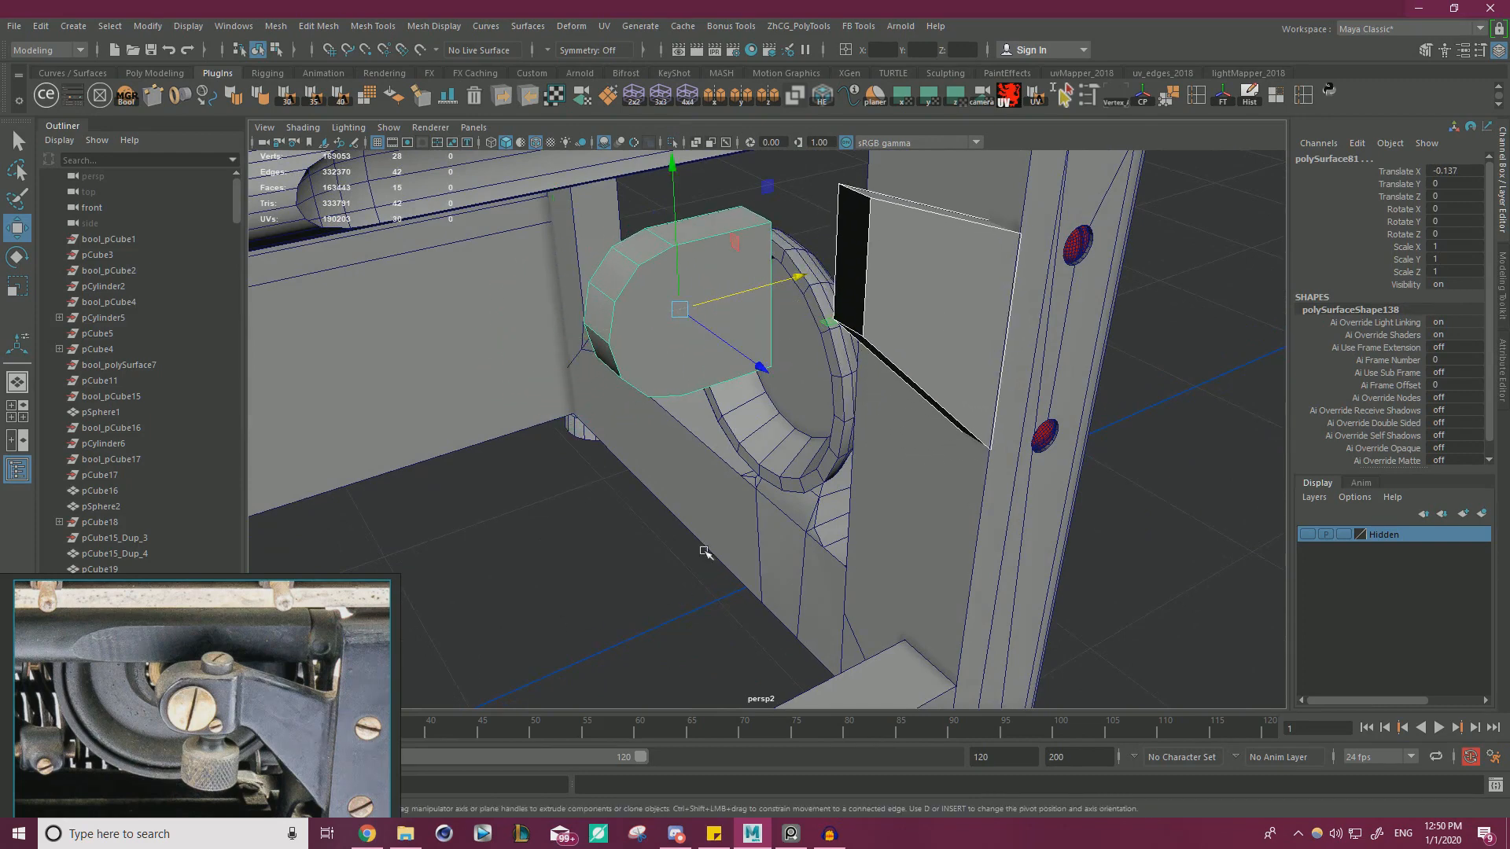
left_click_drag(753, 346, 740, 355)
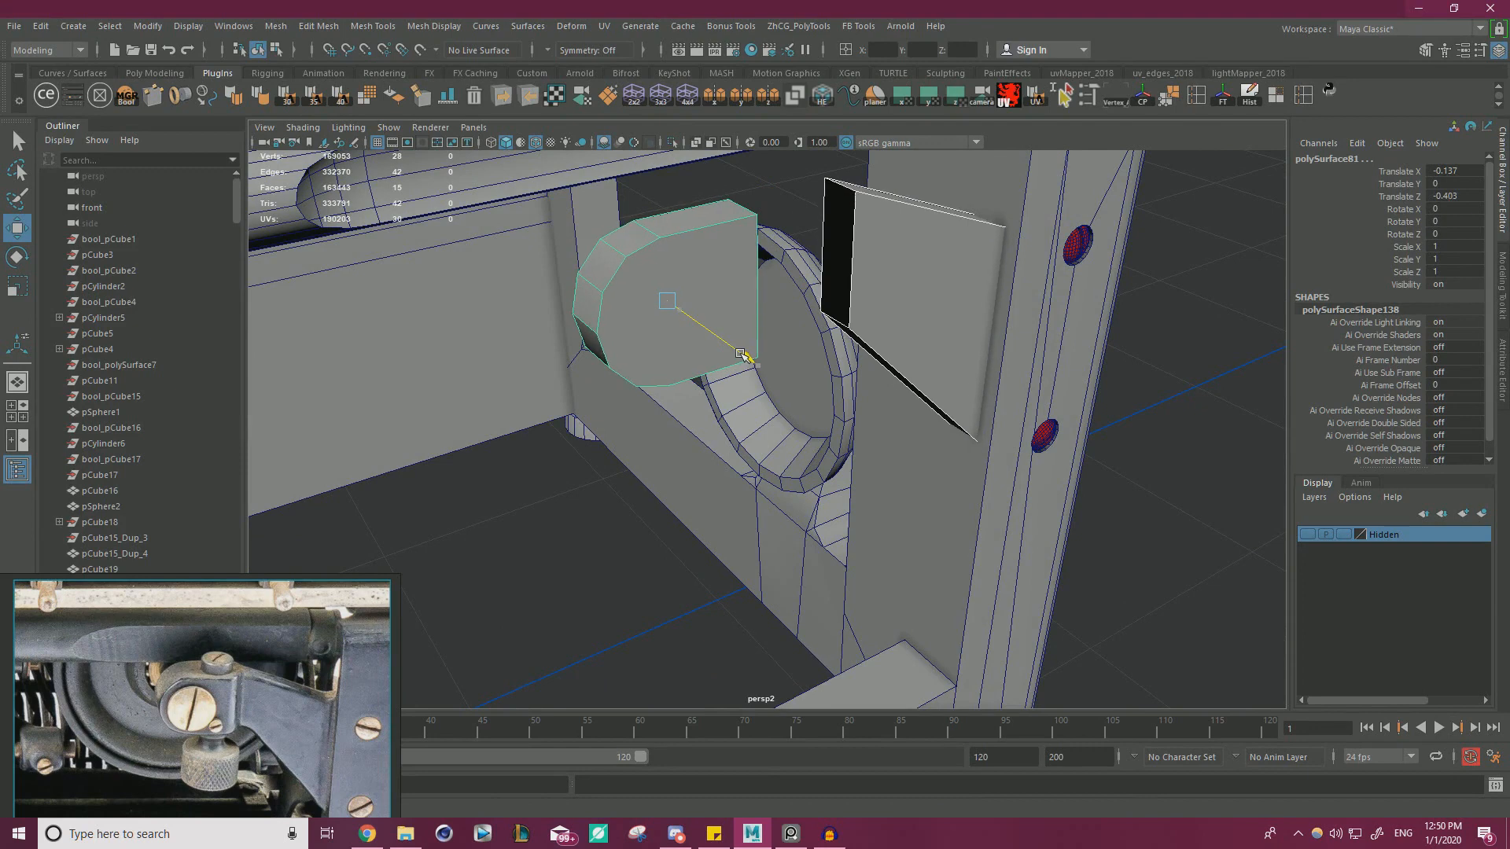
left_click_drag(740, 353, 738, 353)
left_click_drag(801, 351, 812, 406, "alt")
- Freeze the bracket arm's transformations and delete its construction history
left_click(881, 350)
left_click_drag(881, 349, 894, 385, "alt")
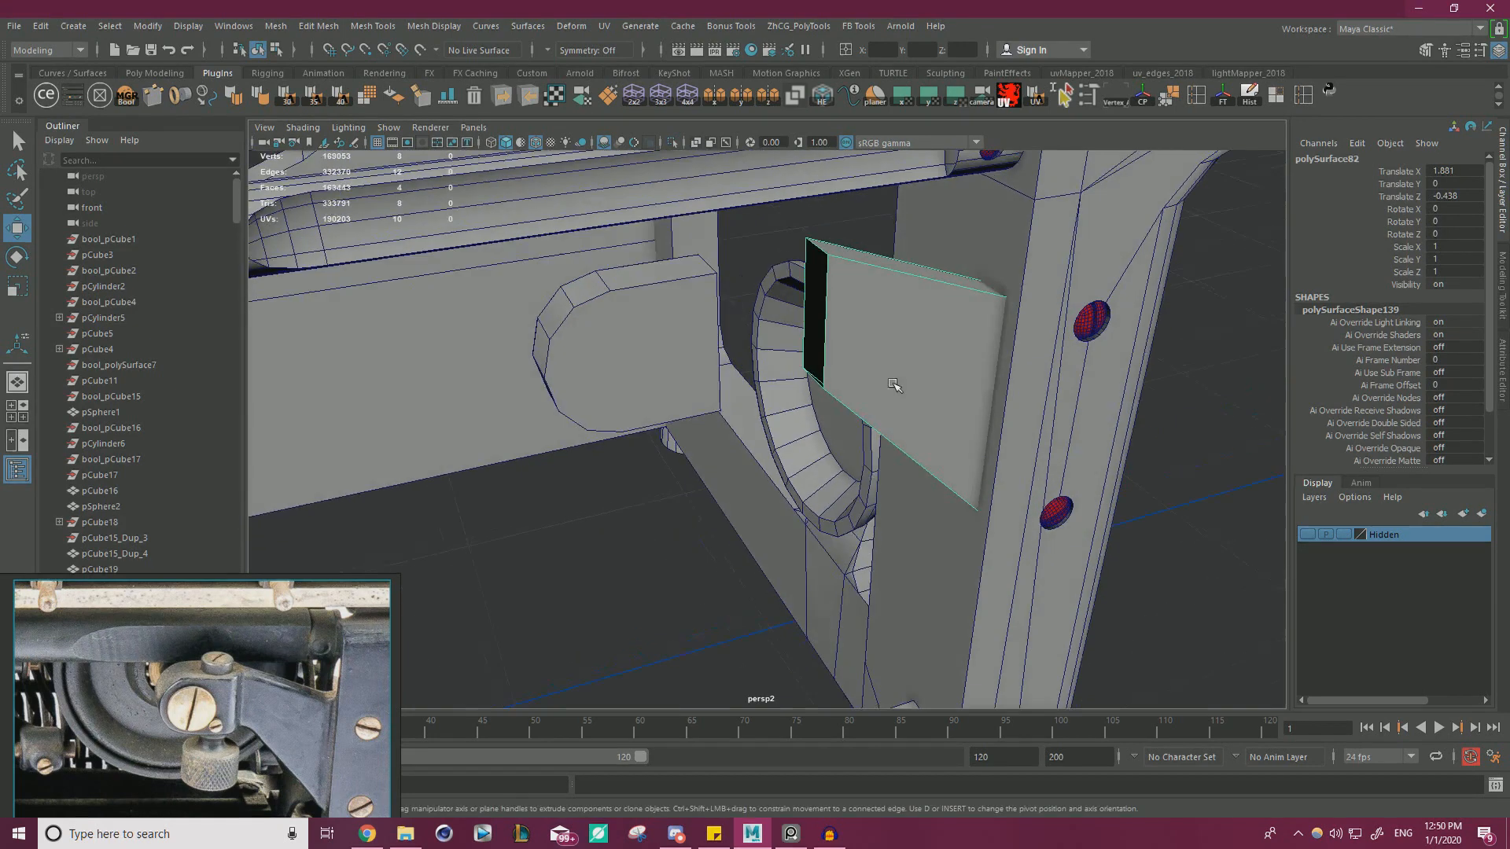
left_click(1223, 99)
left_click(1248, 99)
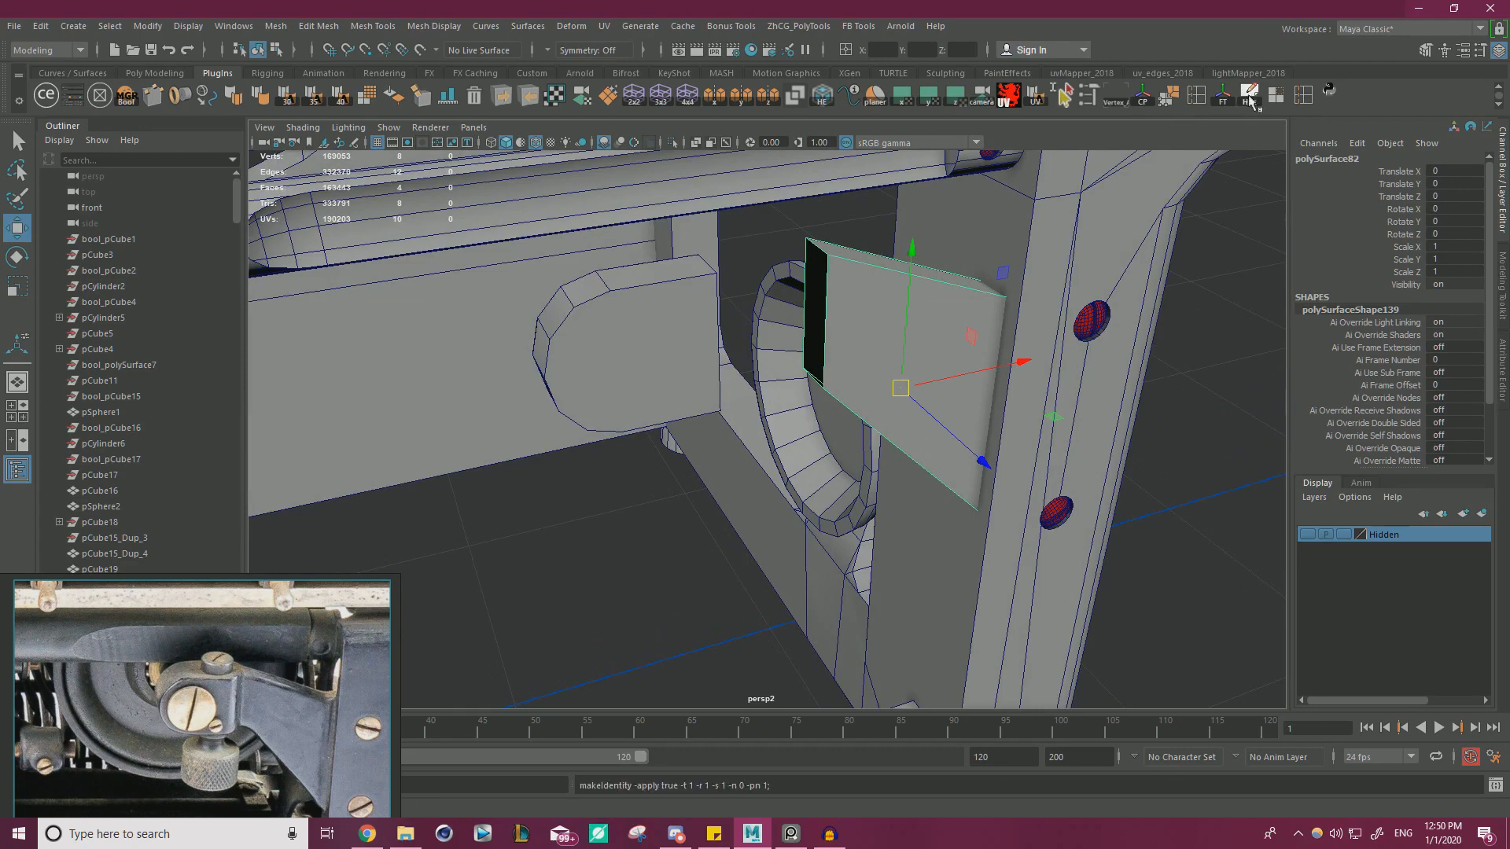
- Adjust the bracket arm's pivot and reposition the arm along X with vertex snapping, to about -0.044
left_click_drag(1070, 360, 1010, 413, "alt")
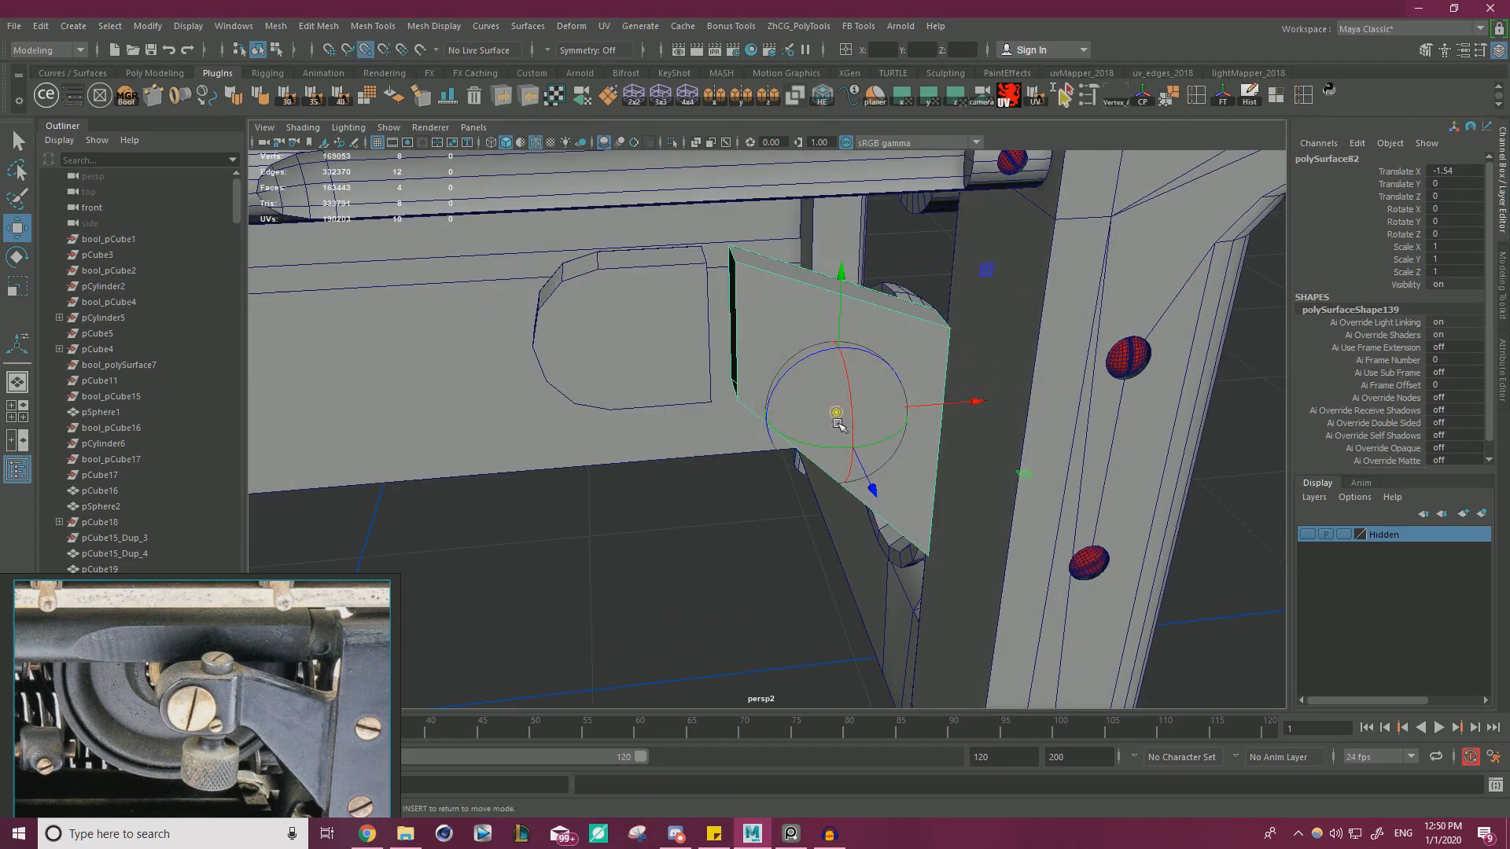
left_click_drag(959, 321, 892, 411, "alt")
key("v")
left_click_drag(975, 379, 872, 350)
middle_click_drag(936, 361, 1036, 300, "alt")
left_click(941, 434)
left_click(762, 384)
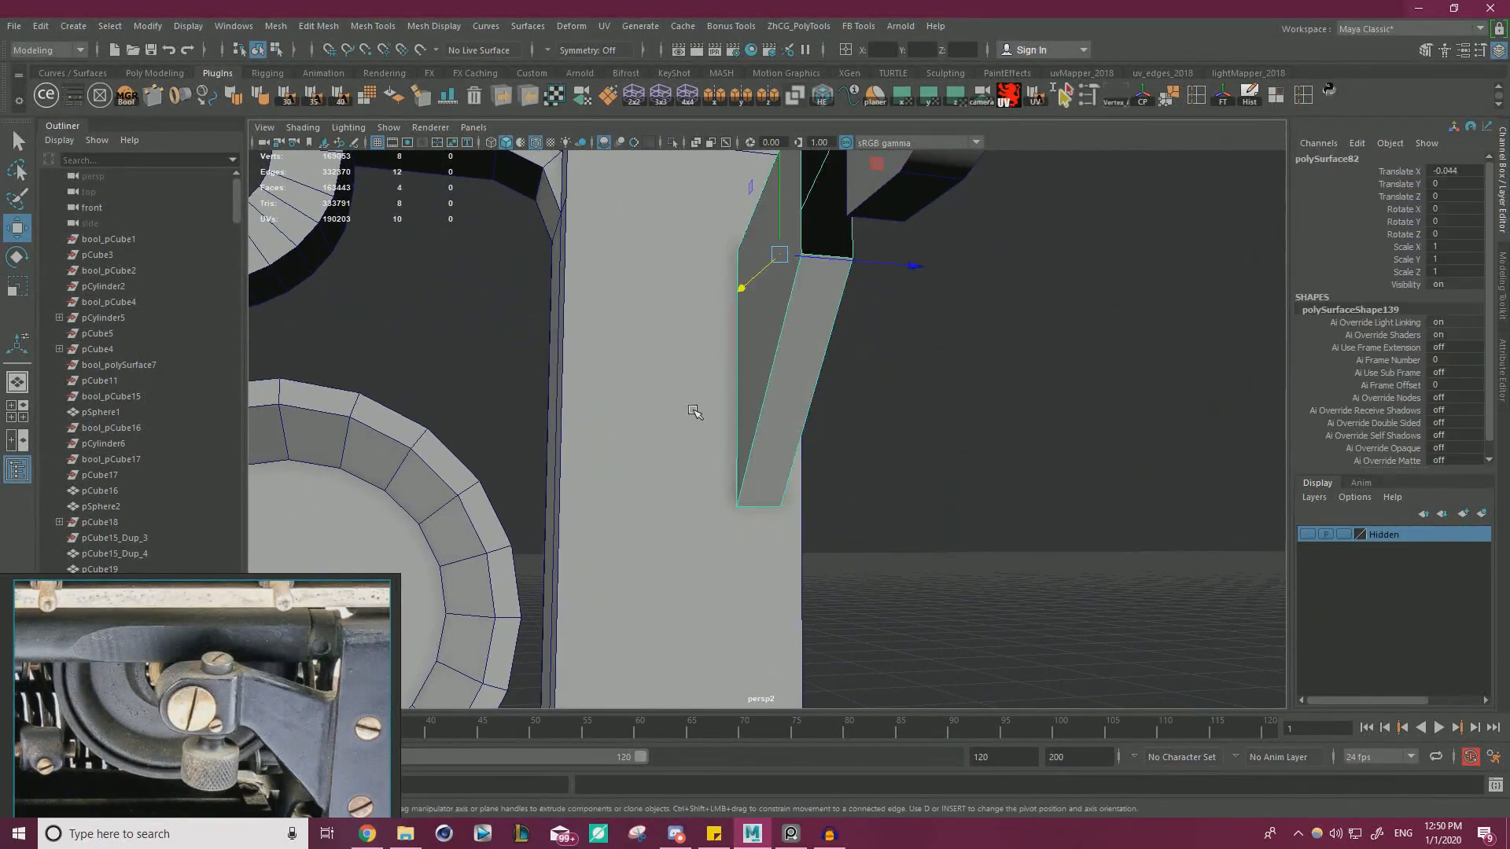
- Cut the outline of the bracket arm's attachment area into the post face with Multi-Cut, starting from the post's inner edge
left_click(694, 409)
right_click_drag(698, 401, 720, 443, "shift")
left_click(726, 511)
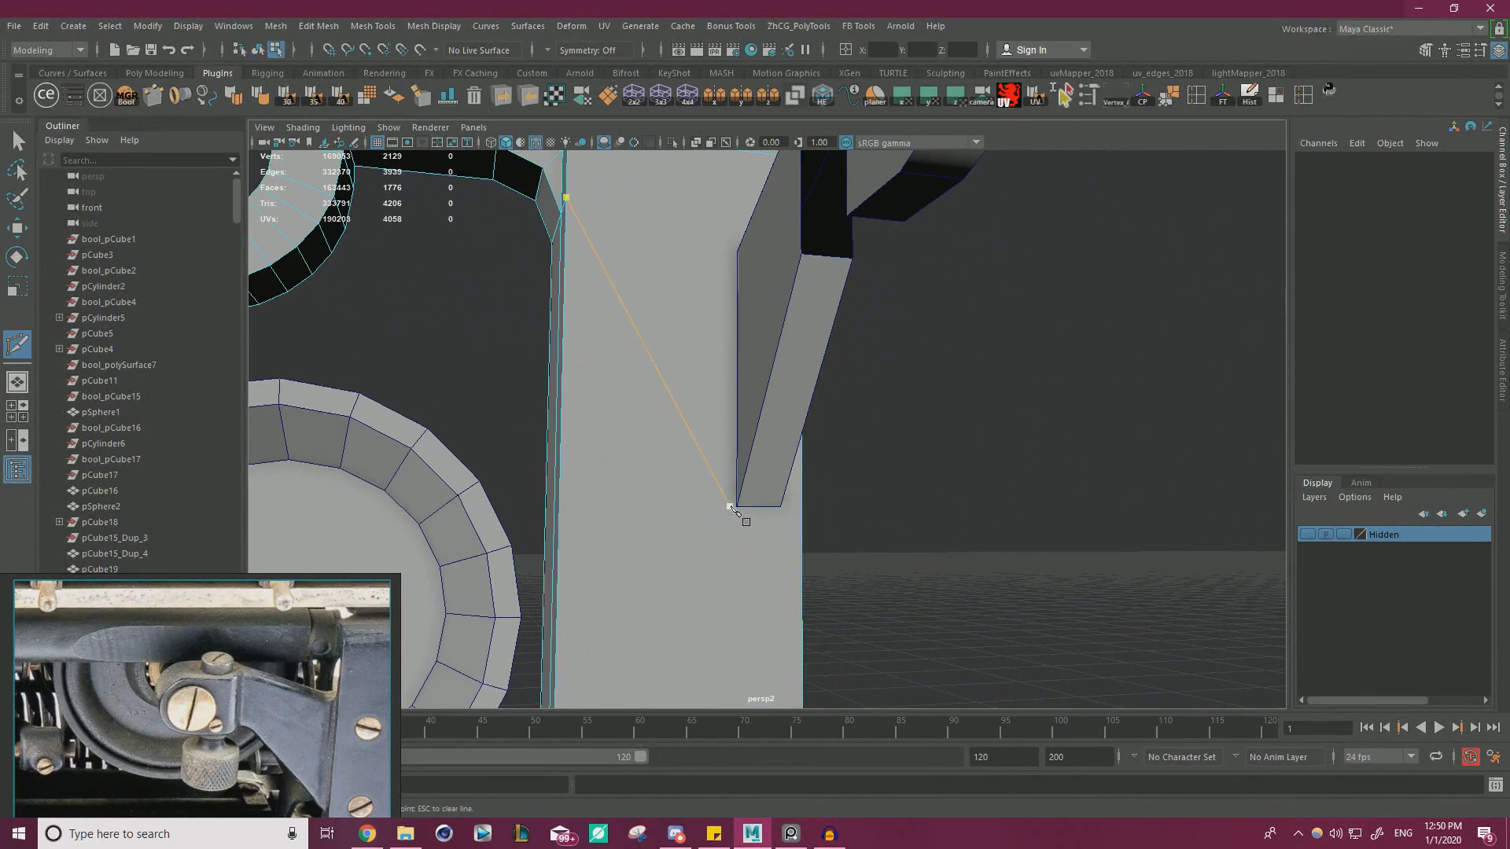
left_click_drag(770, 529, 803, 427, "alt")
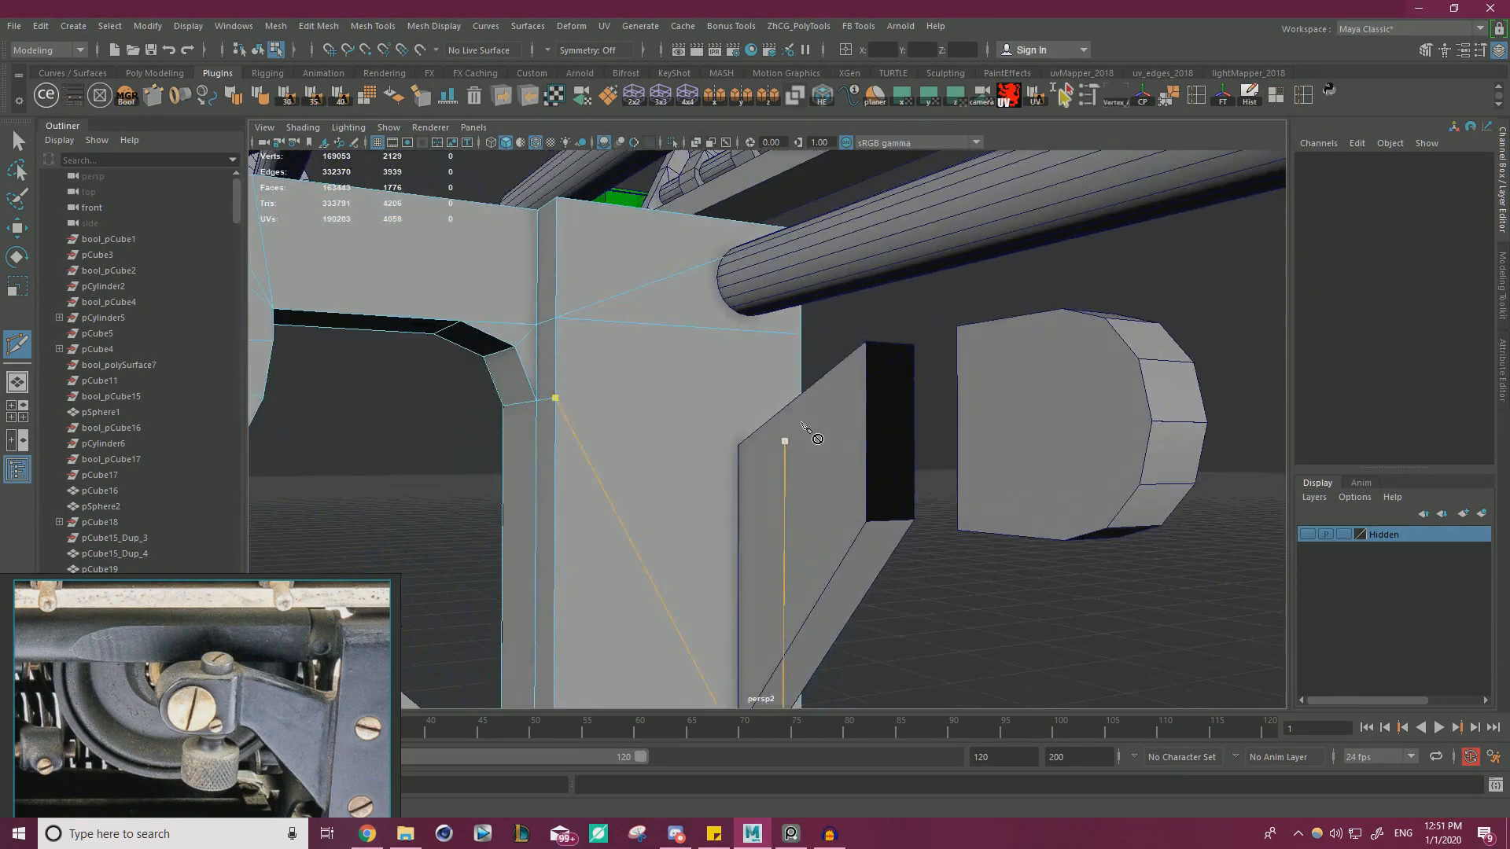
left_click_drag(736, 507, 738, 529, "alt")
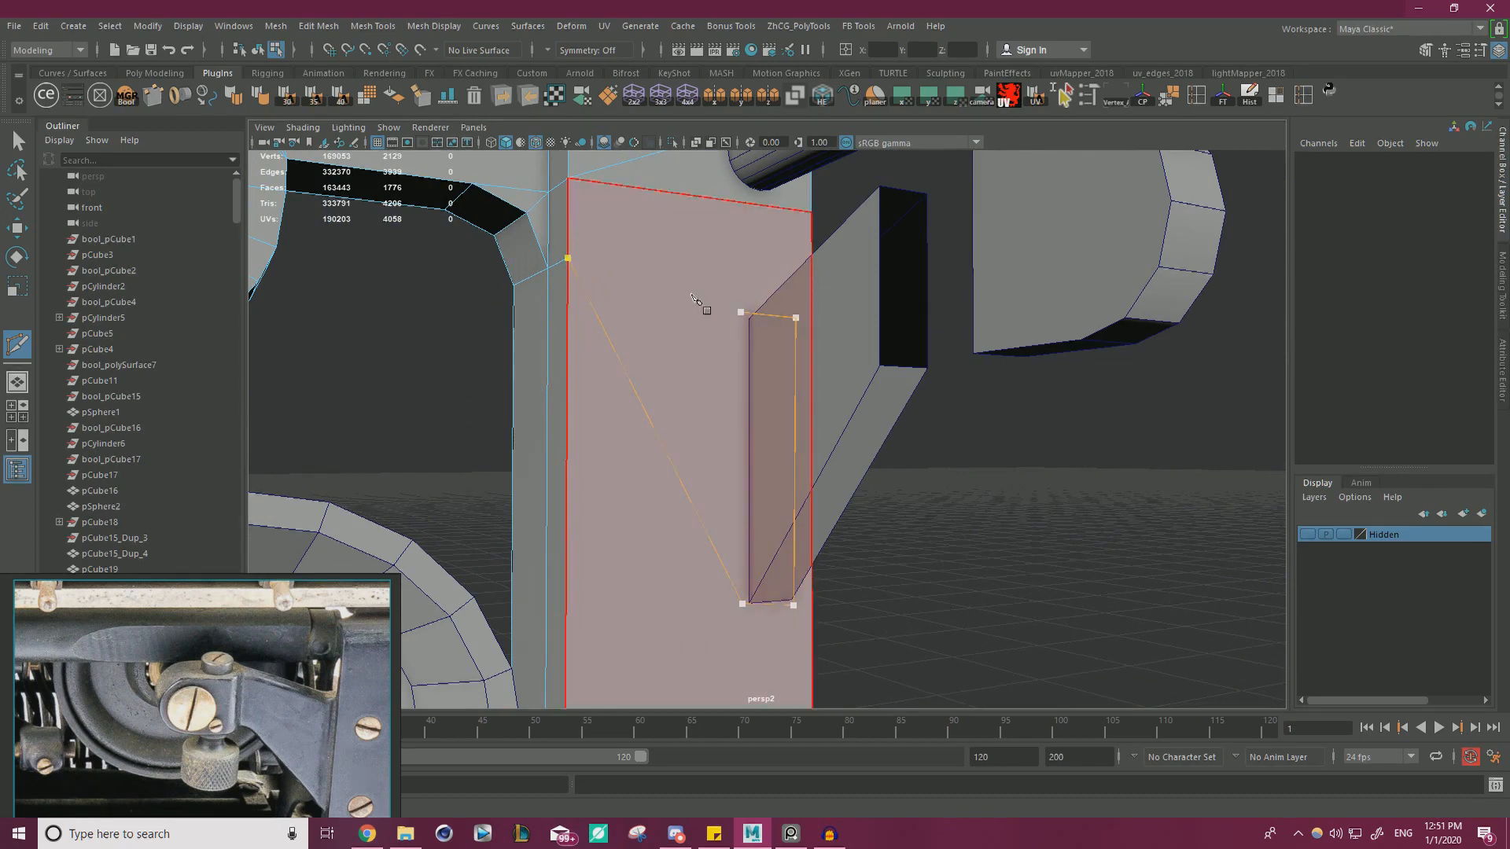
left_click(574, 250)
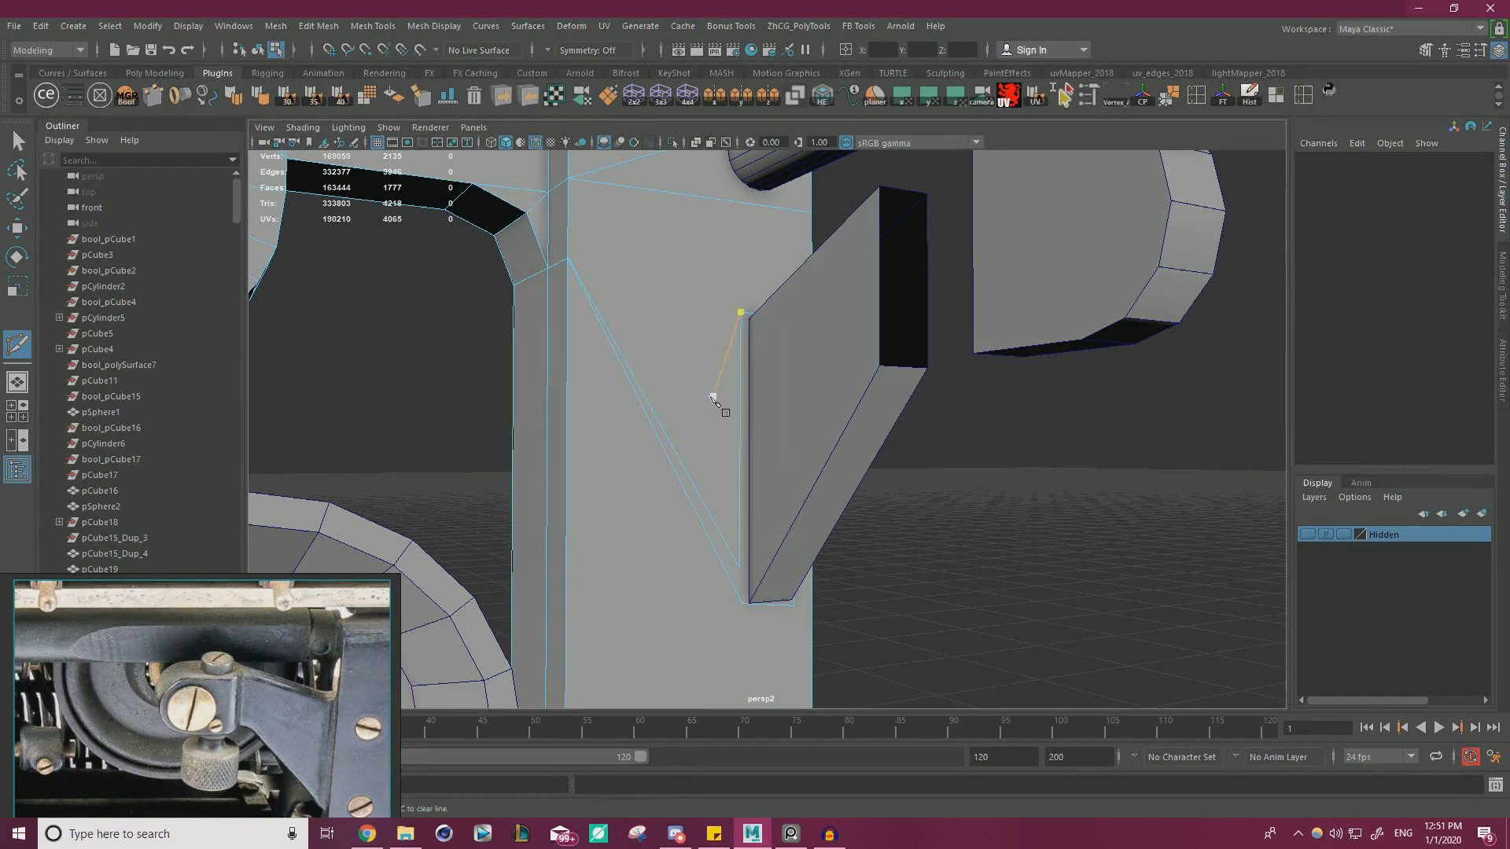
- Move the stray inner cut vertex onto the outer cut vertex near the arm's lower corner
key("w")
left_click_drag(647, 328, 691, 380, "alt")
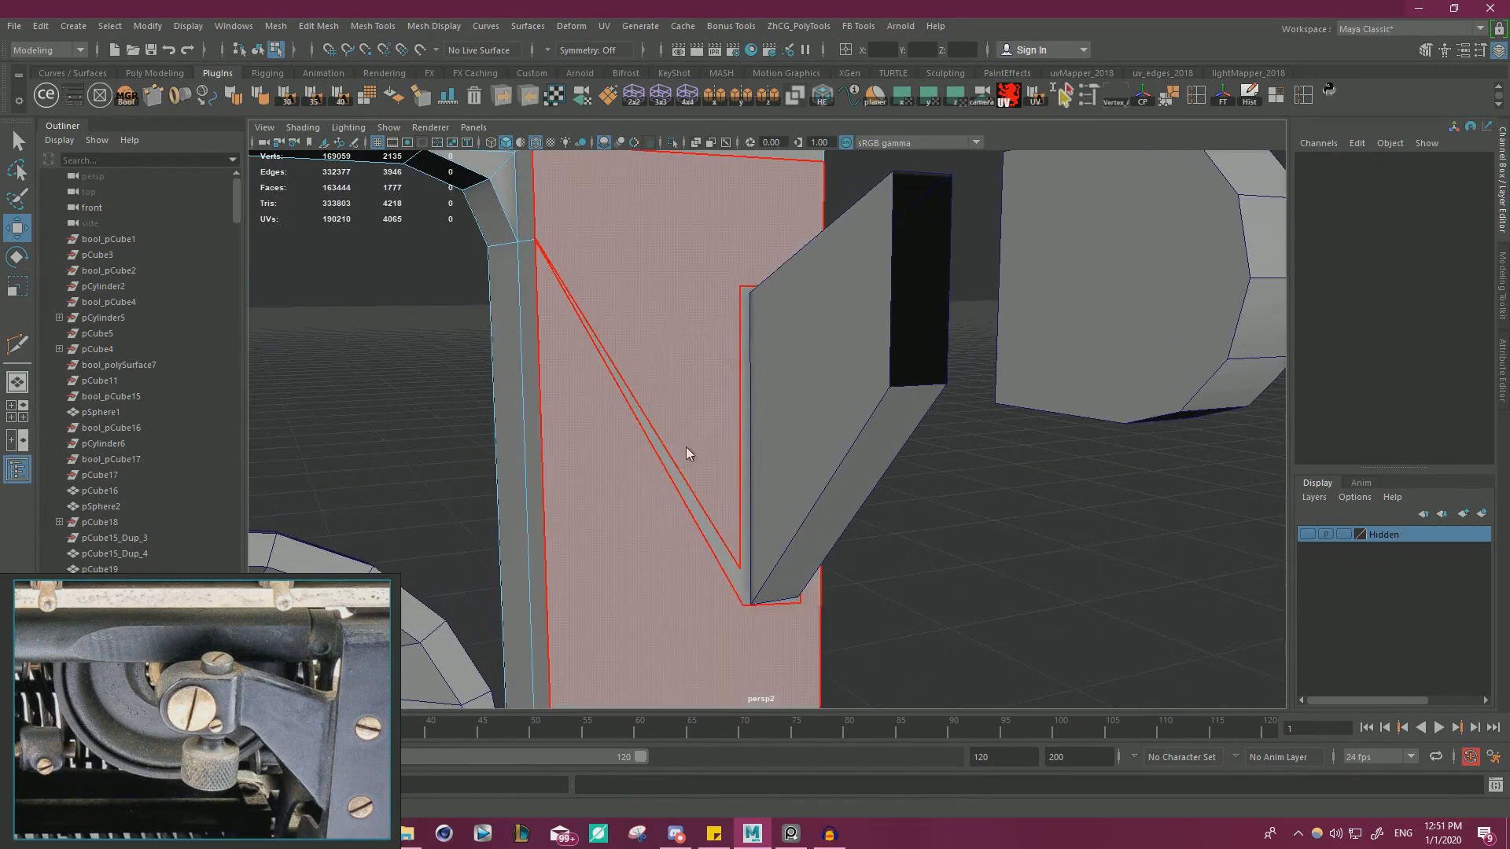
left_click(740, 567)
left_click_drag(740, 567, 768, 596, "alt")
middle_click_drag(768, 596, 740, 470, "alt")
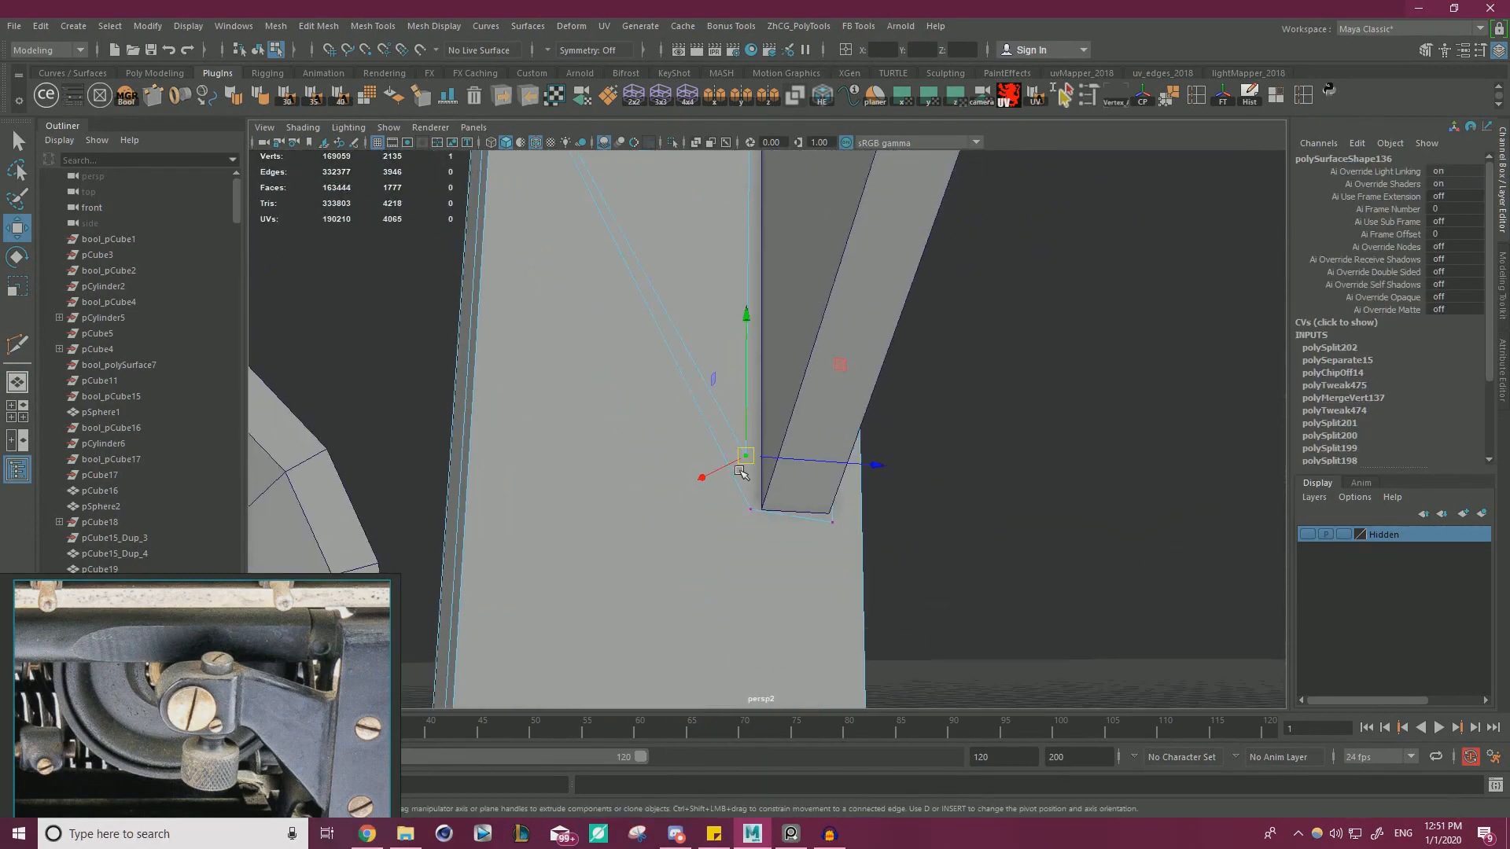
right_click_drag(895, 480, 755, 424, "alt")
left_click_drag(754, 425, 613, 452, "alt")
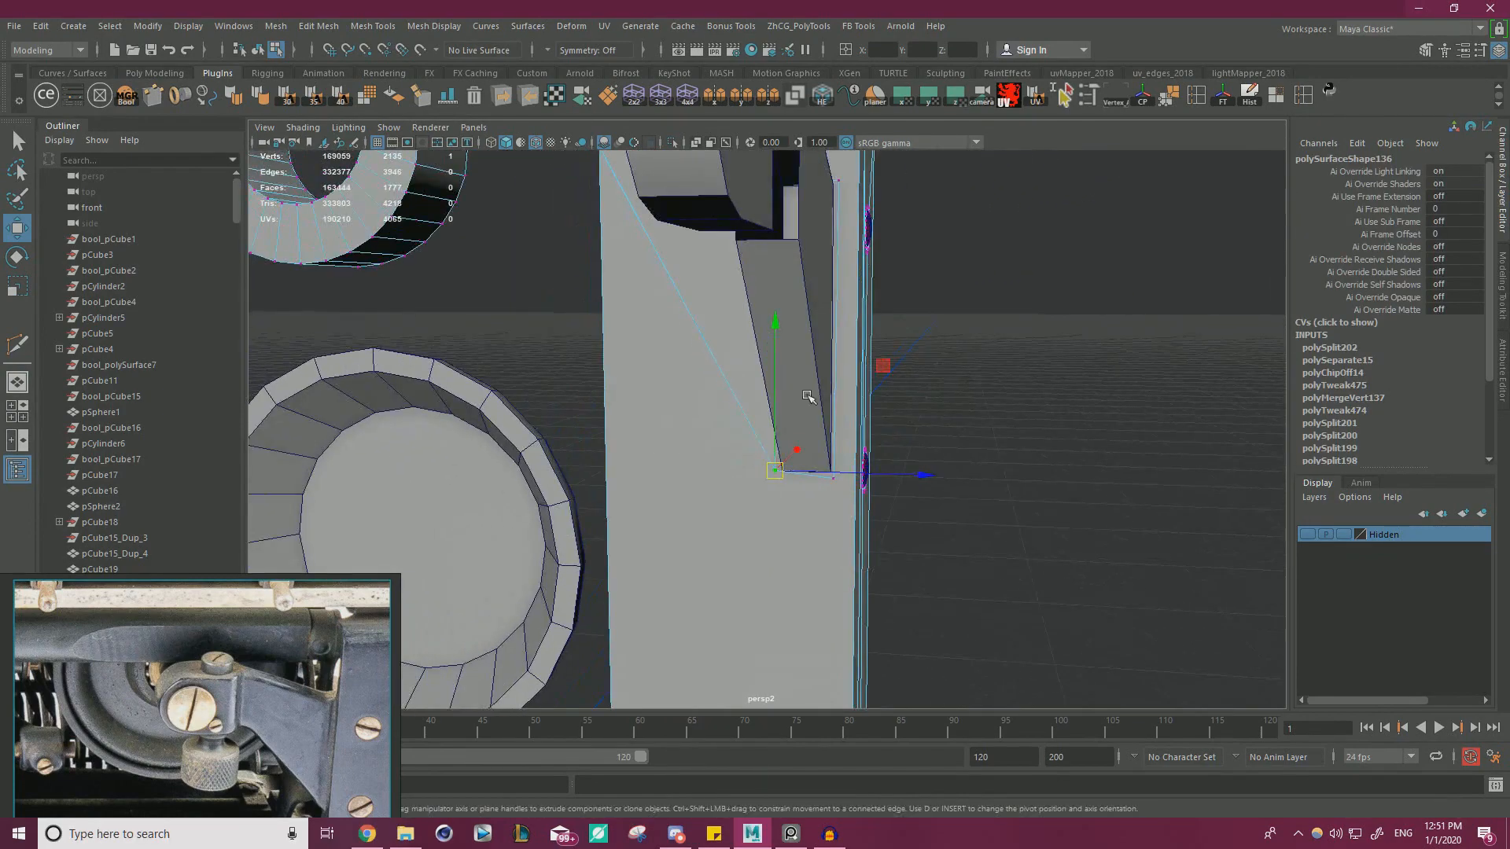
left_click_drag(809, 398, 999, 596, "alt")
- Select the post's vertices around the cut and merge them with a 0.0001 distance threshold
left_click_drag(522, 102, 523, 101)
right_click_drag(872, 472, 812, 448, "alt")
left_click_drag(812, 448, 826, 452, "alt")
left_click_drag(981, 581, 602, 144)
right_click_drag(976, 408, 994, 356, "shift")
scroll(917, 361, "up", 6)
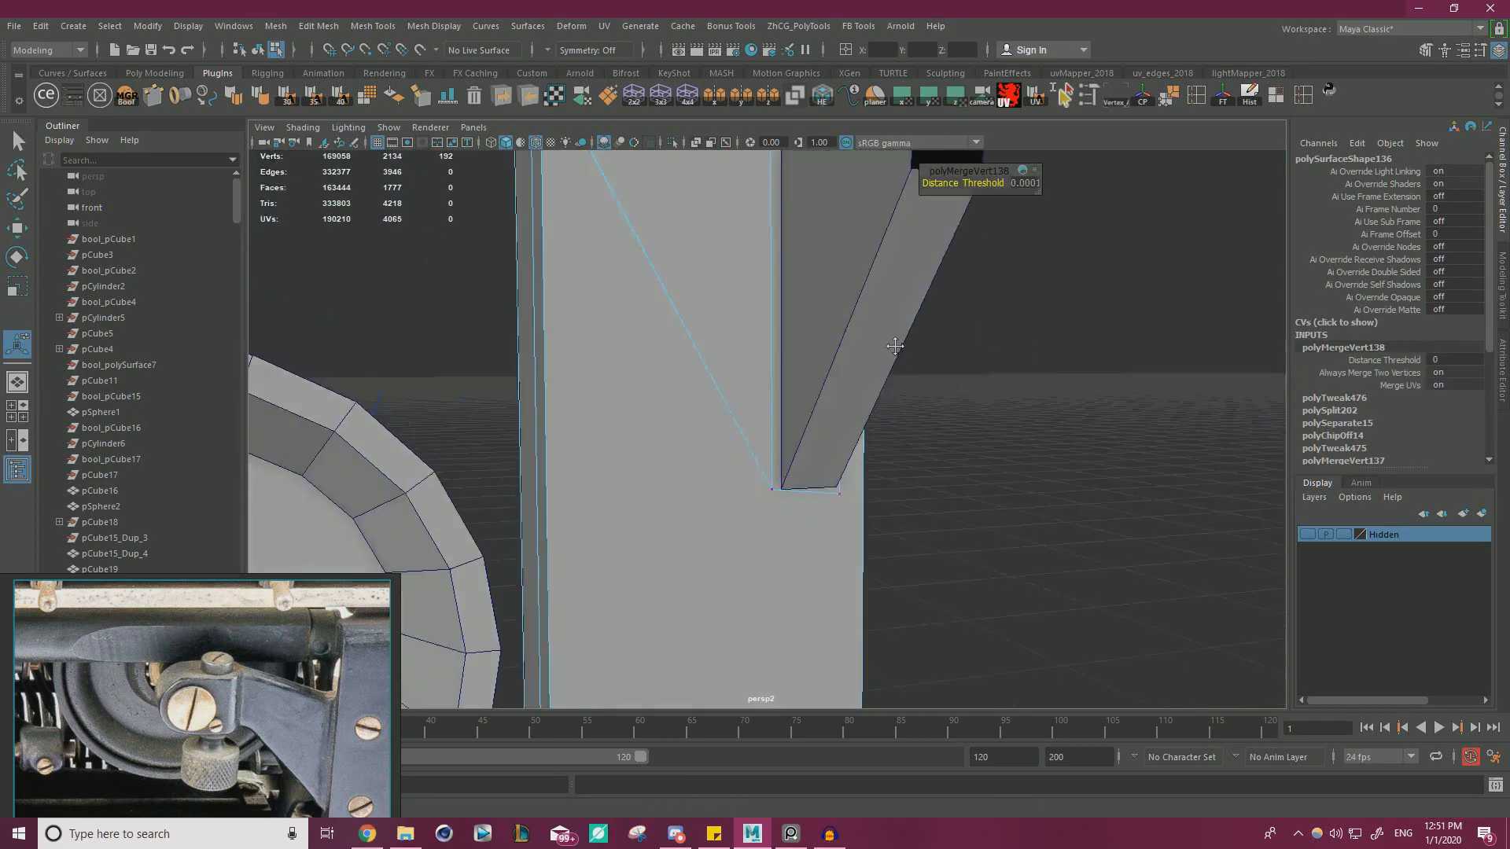
- Align the stray vertex on the post's inner edge with its neighbour and merge the two at a 0.0001 threshold
left_click_drag(896, 336, 870, 442, "alt")
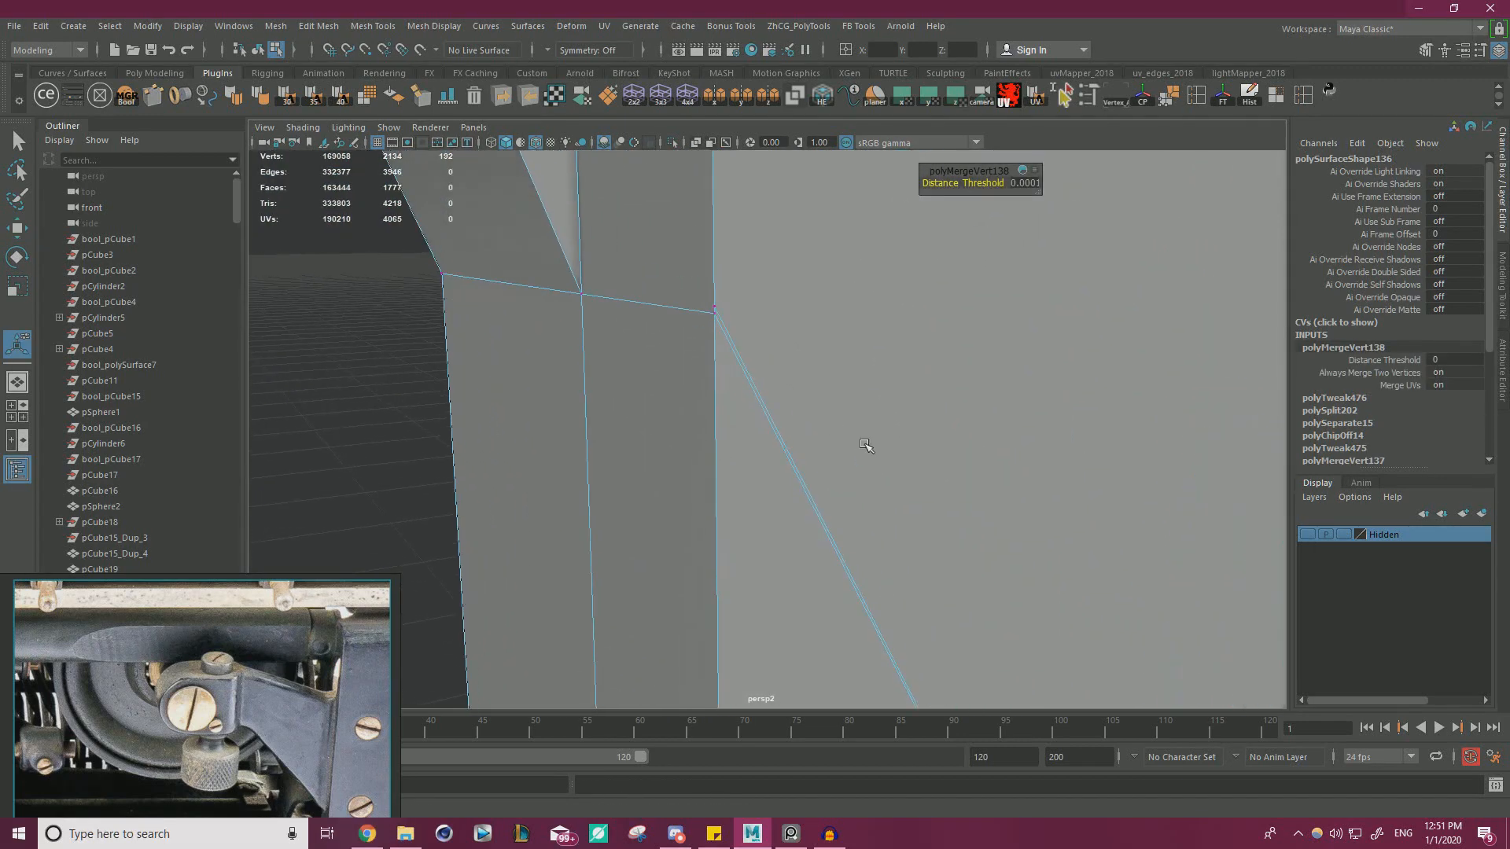
left_click(728, 312)
key("w")
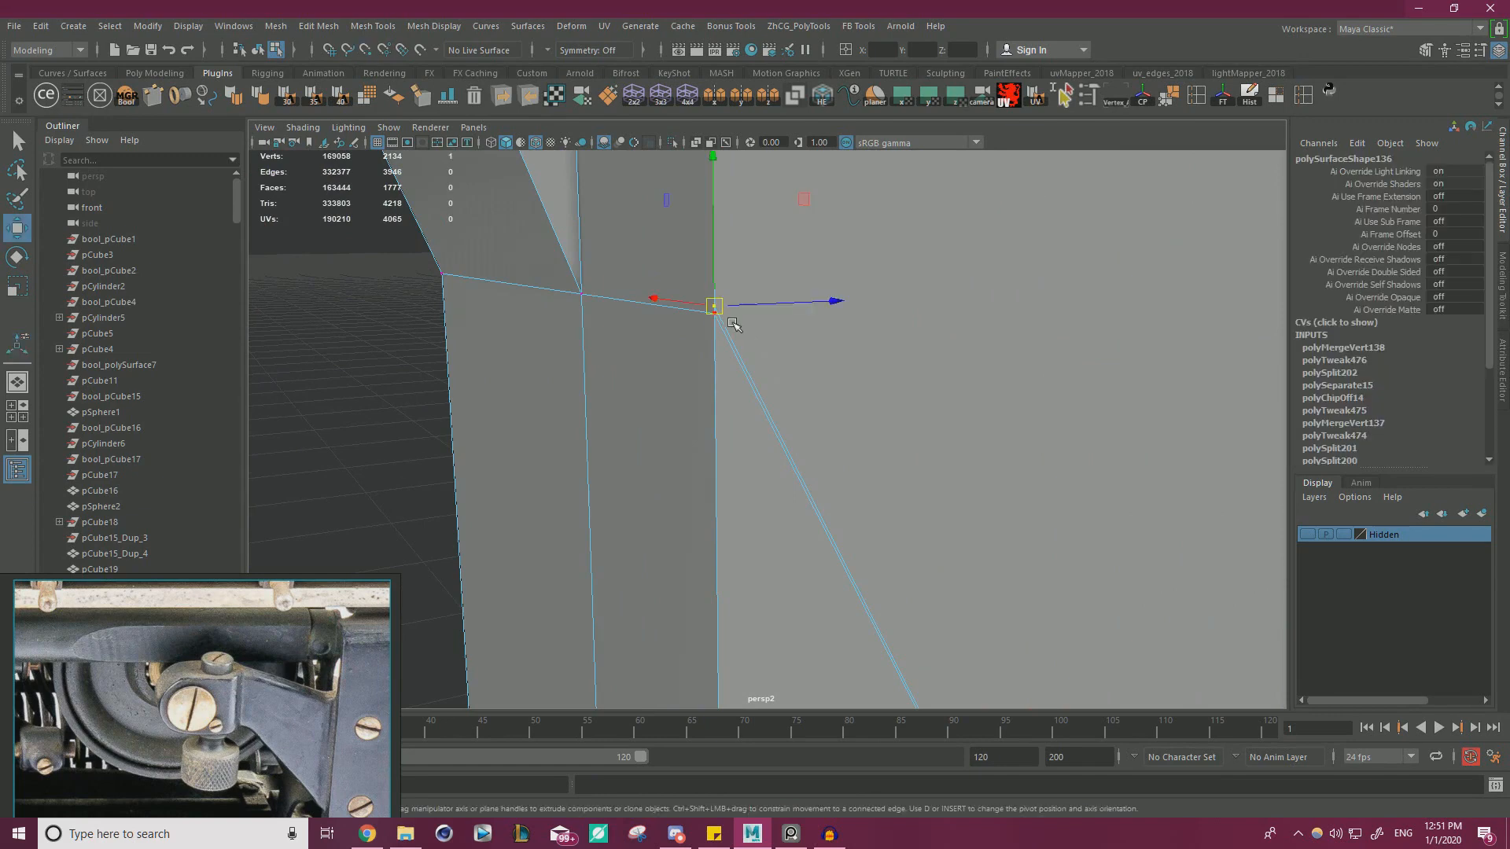
left_click_drag(714, 309, 716, 315)
left_click_drag(782, 392, 667, 275)
right_click_drag(831, 329, 926, 256, "shift")
- Snap the two lower vertices of the cut outline to the arm's bottom corners
left_click_drag(983, 374, 839, 475, "alt")
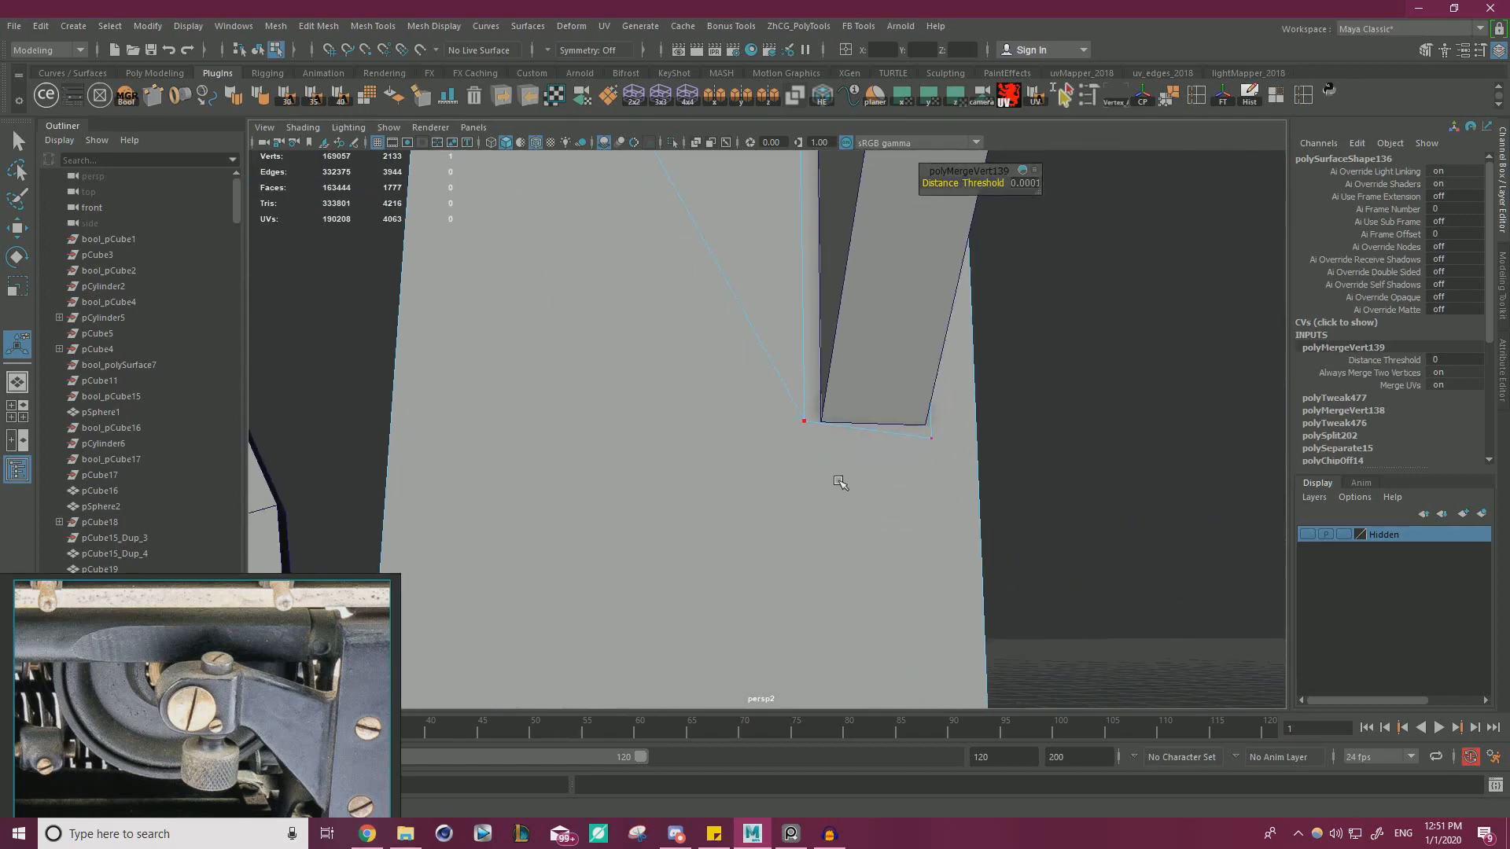
left_click(806, 437)
key("w")
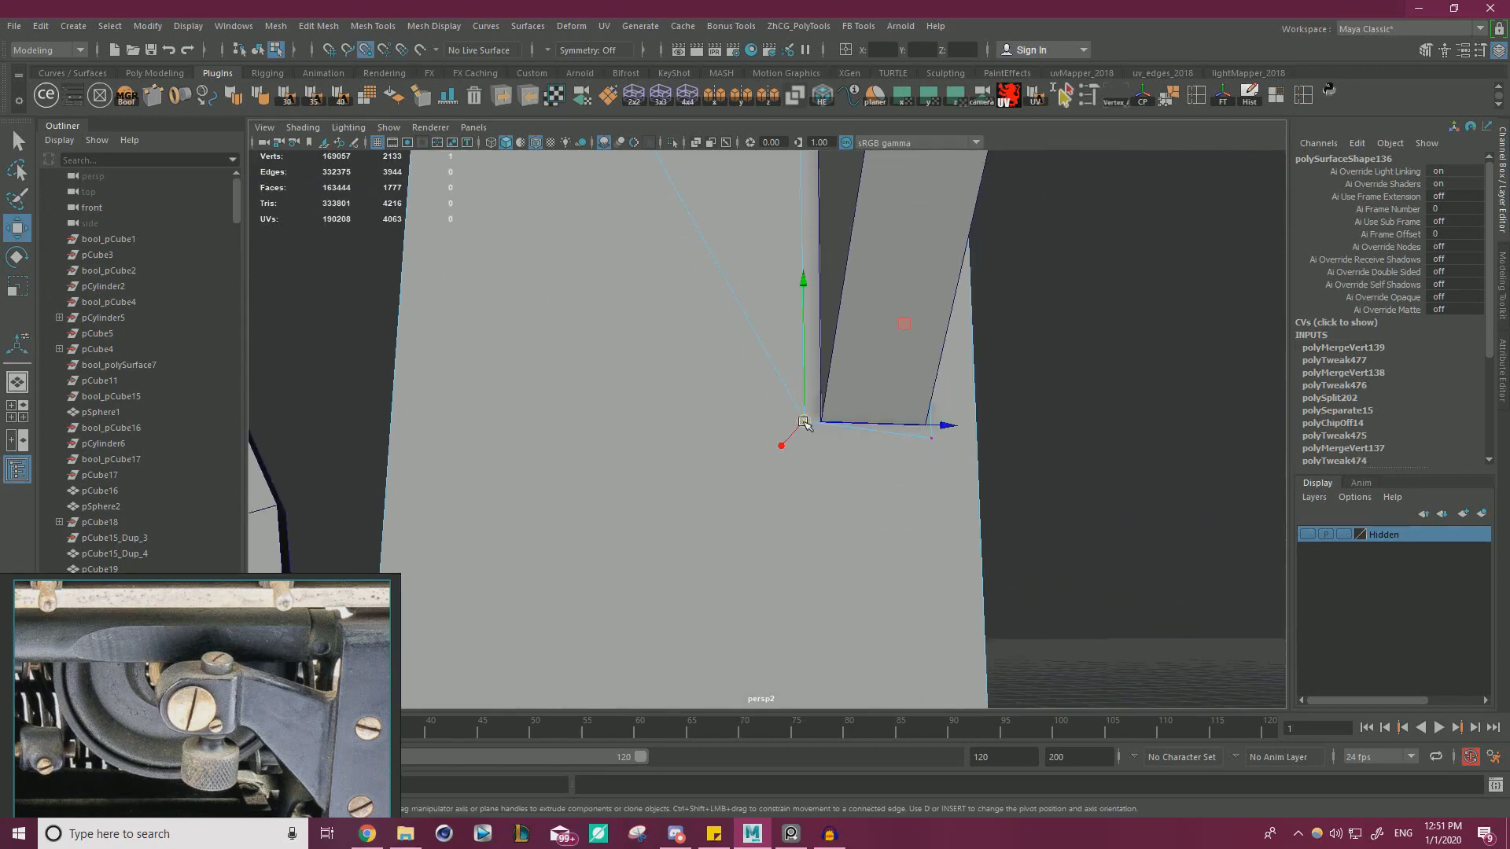
left_click(931, 439)
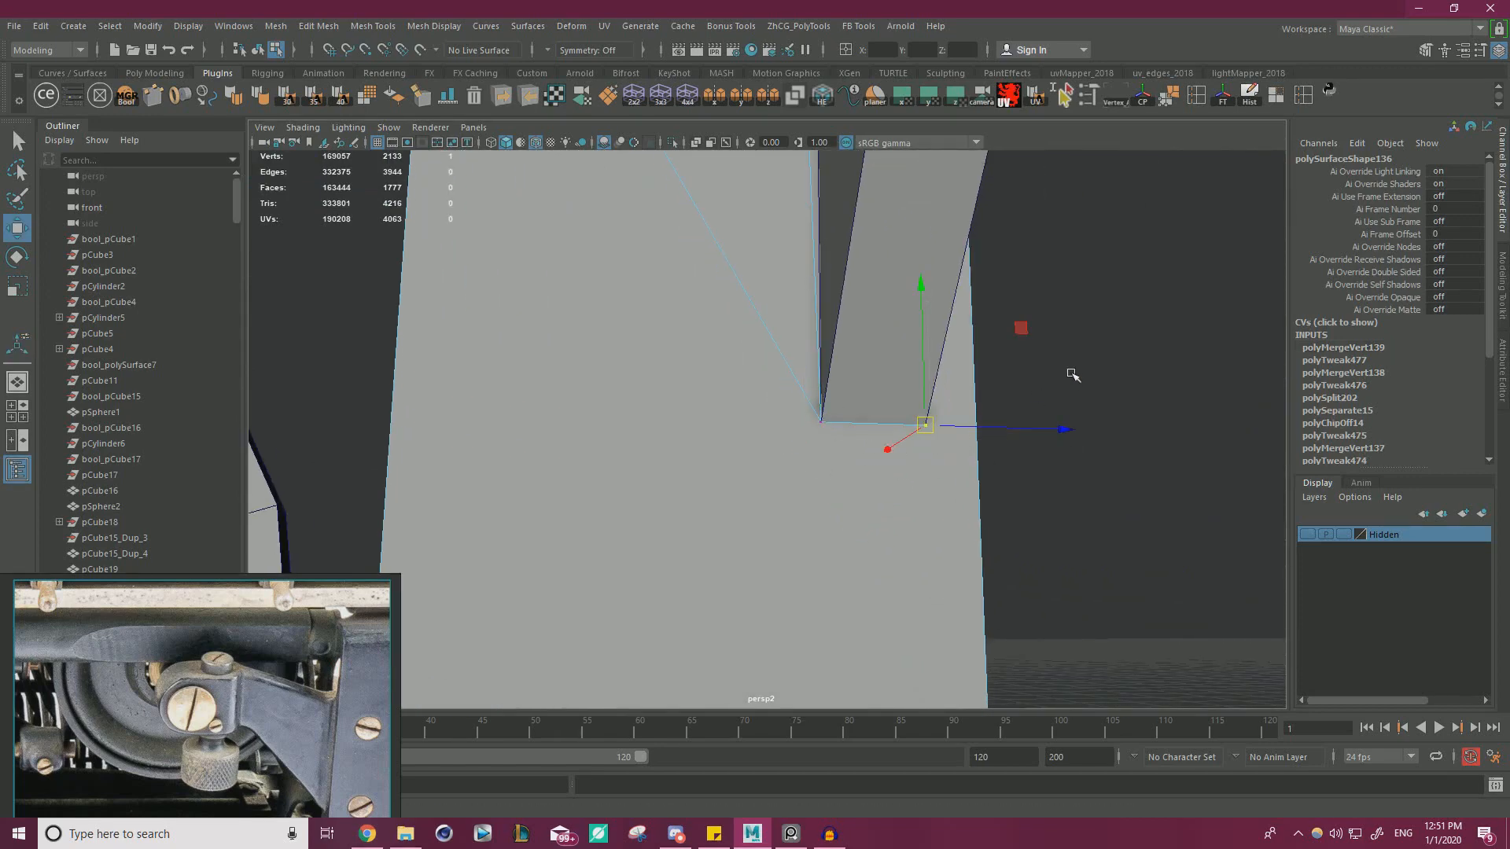
- Delete the post face enclosed by the cut outline behind the bracket arm
left_click_drag(1071, 375, 926, 367, "alt")
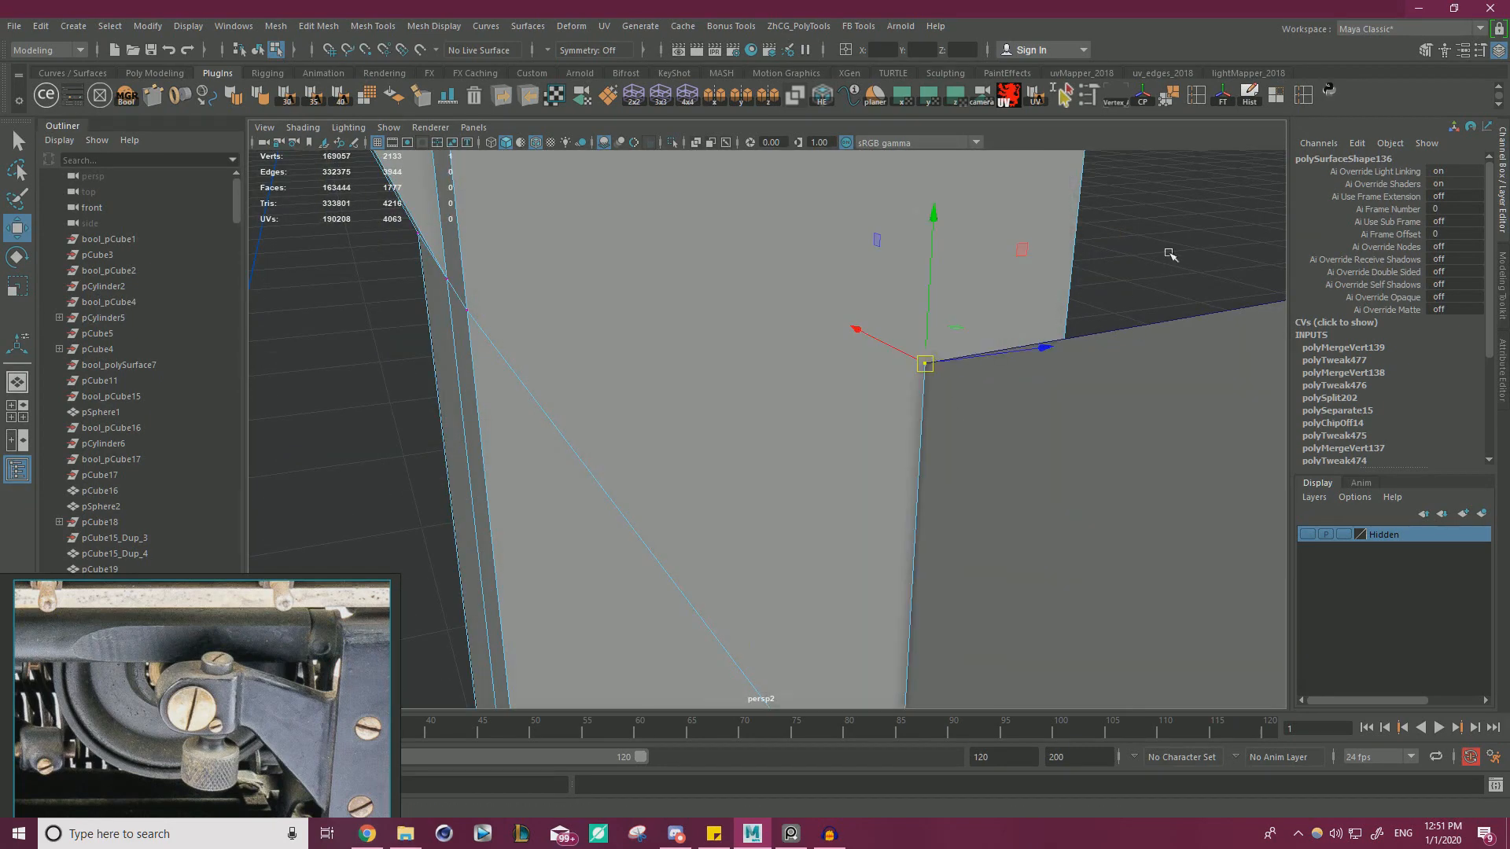
right_click_drag(1169, 254, 1176, 290)
left_click_drag(1029, 401, 603, 318, "alt")
key("Delete")
- Select the bracket arm and the post frame in object mode and combine them into one mesh
right_click_drag(808, 340, 835, 327)
left_click(795, 354)
left_click(828, 362)
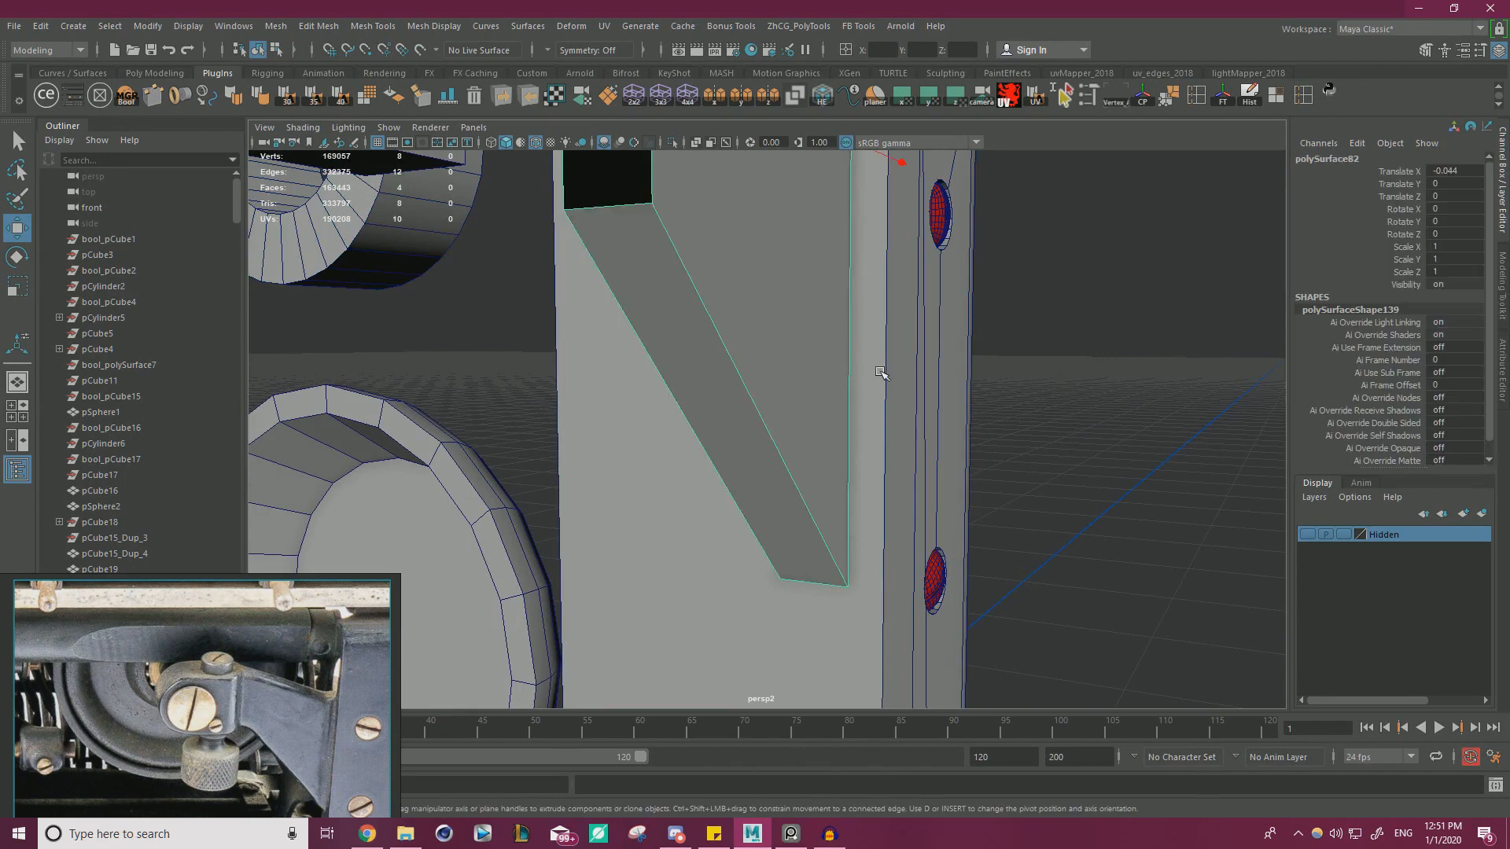
left_click(881, 372, "shift")
left_click(276, 26)
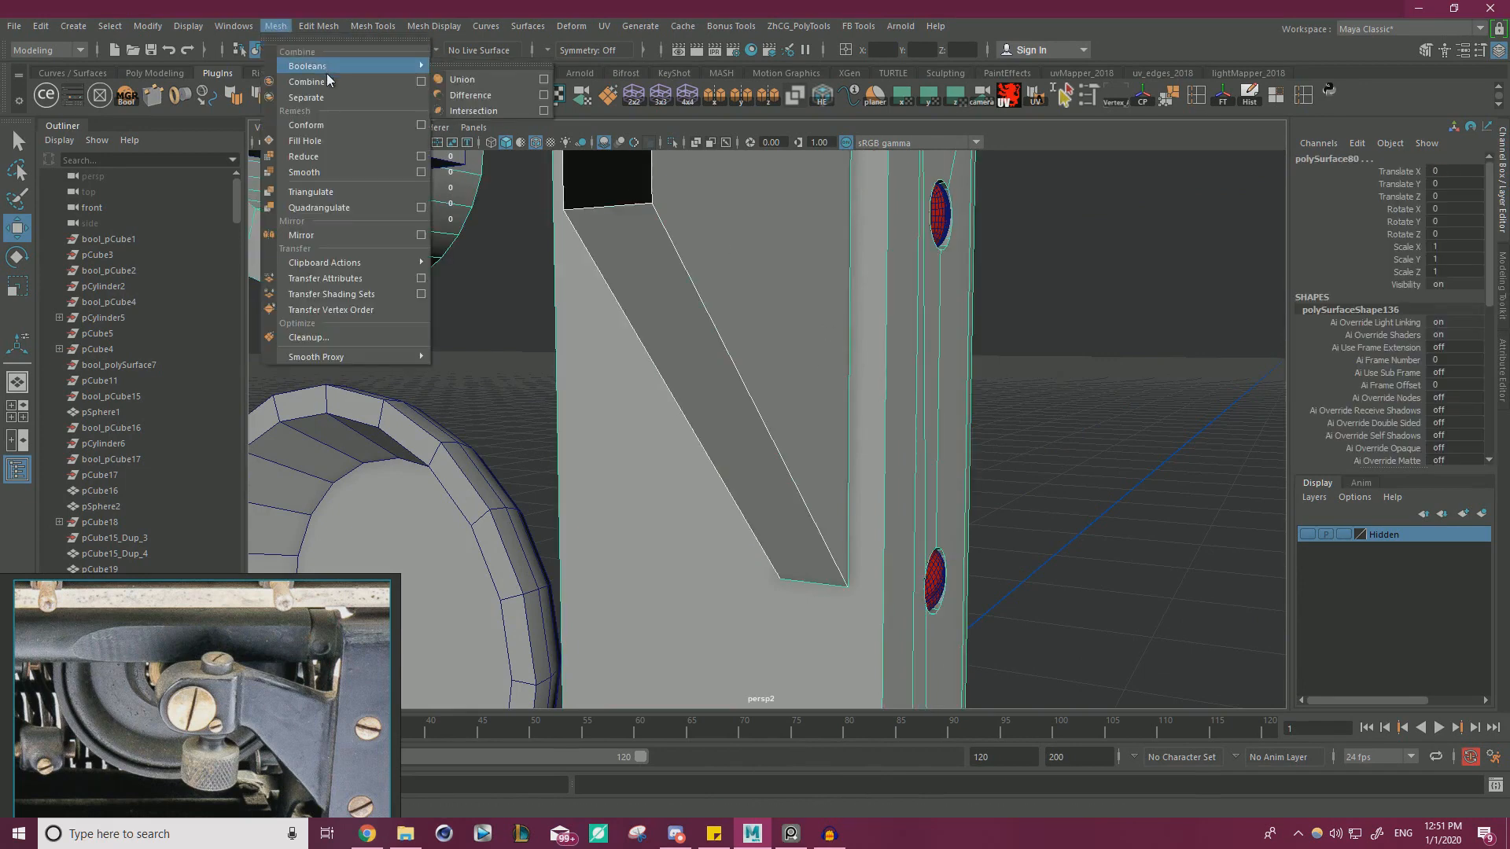
left_click(325, 74)
- Merge the combined mesh's vertices around the arm joint with a 0.0001 distance threshold
scroll(957, 631, "down", 3)
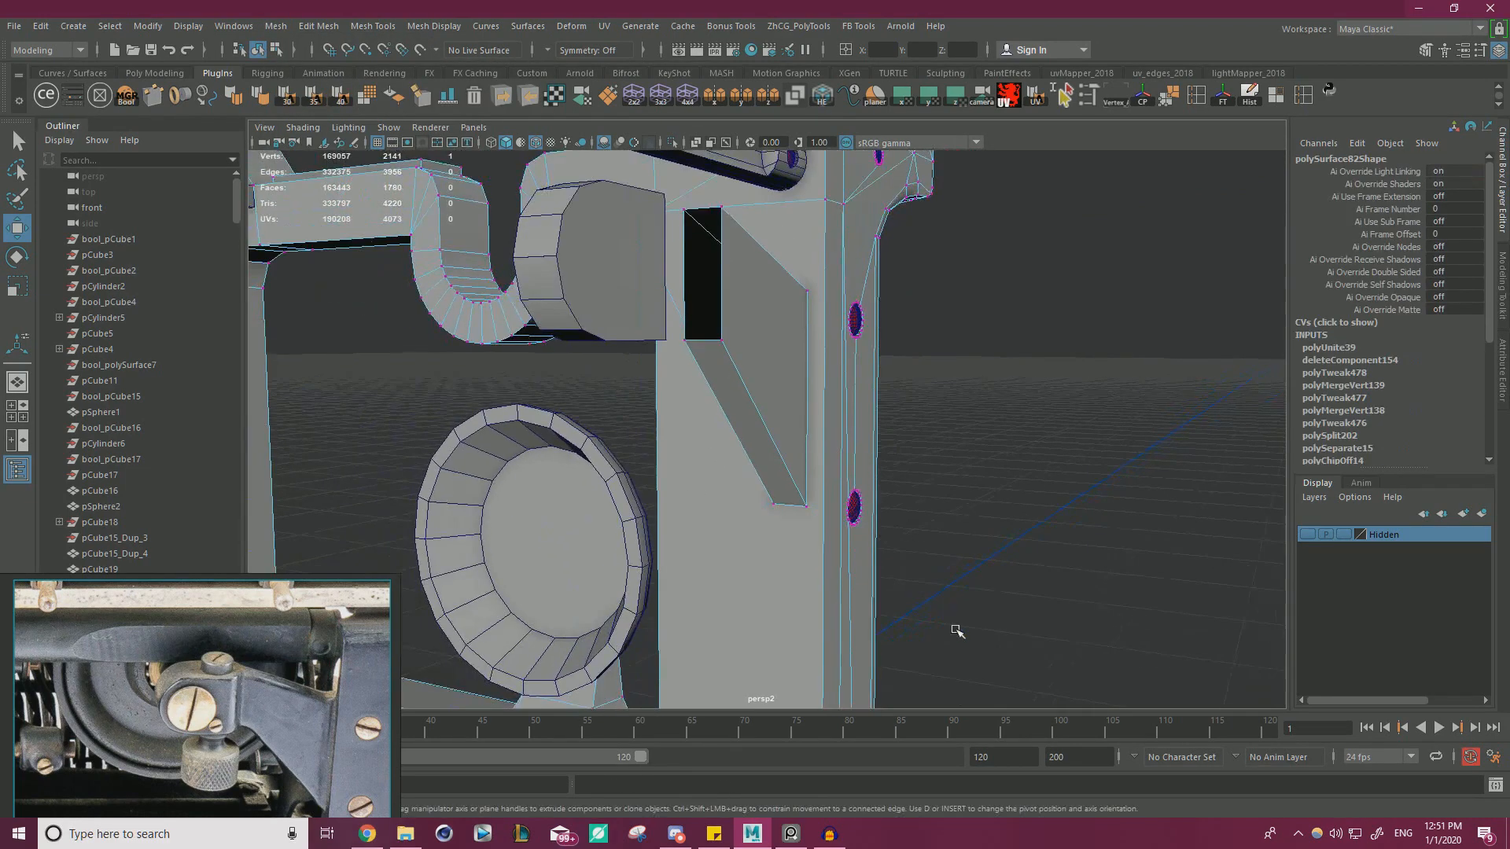
left_click_drag(561, 119, 561, 121)
right_click_drag(975, 325, 1054, 309, "shift")
key("f")
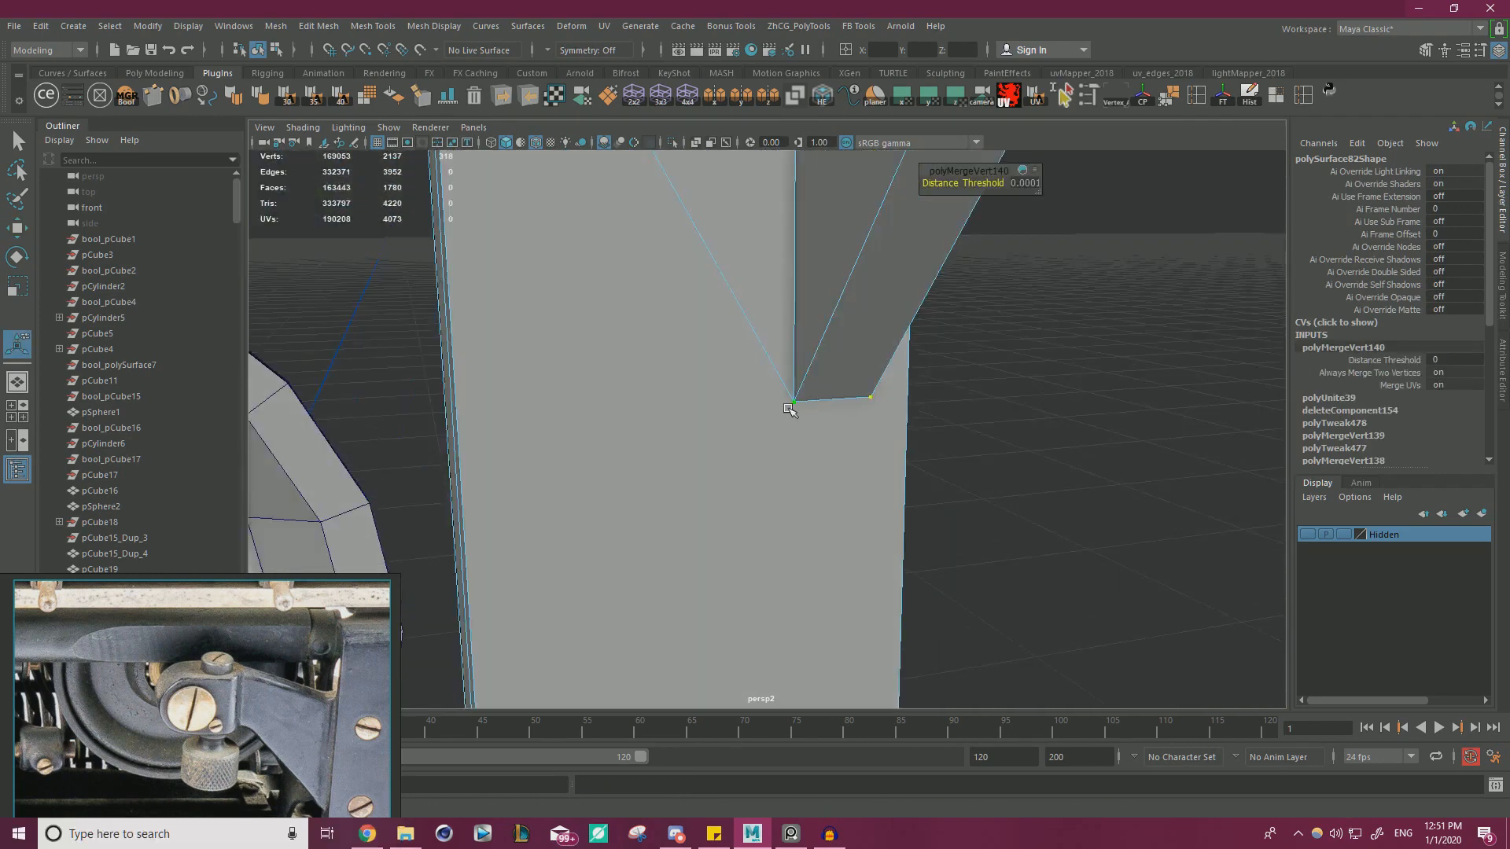
- Connect the arm's lower inner corner vertex to the vertex on the post's inner edge near its base
left_click(789, 409)
key("w")
left_click_drag(790, 421, 832, 486, "alt")
left_click_drag(722, 341, 745, 360)
key("ctrl+z")
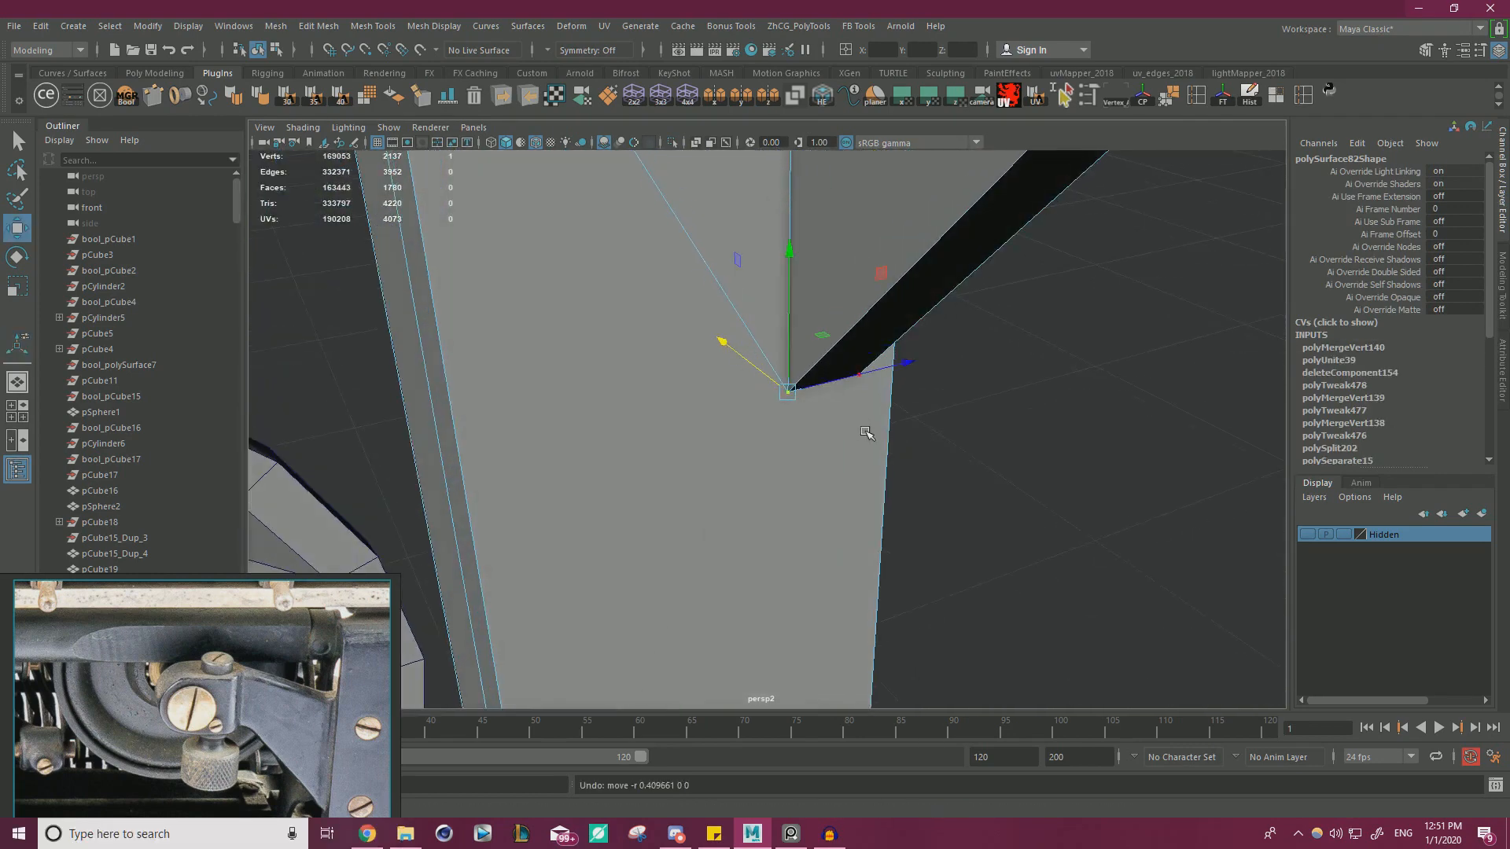
right_click_drag(865, 433, 629, 503, "alt")
middle_click_drag(629, 503, 721, 262, "alt")
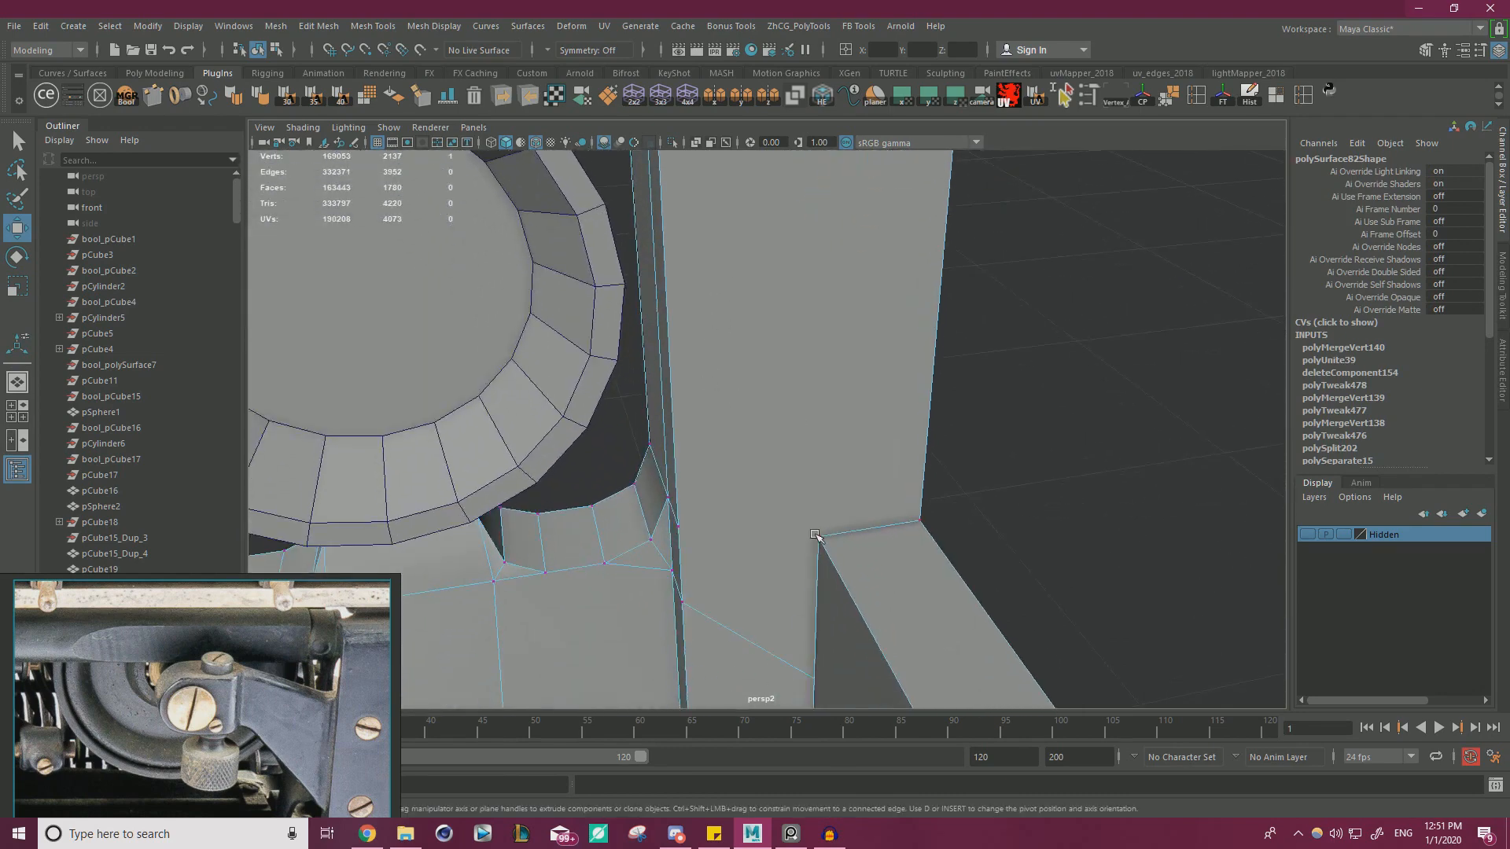
left_click_drag(733, 562, 695, 555, "alt")
left_click(686, 606, "shift")
right_click_drag(711, 405, 768, 341, "shift")
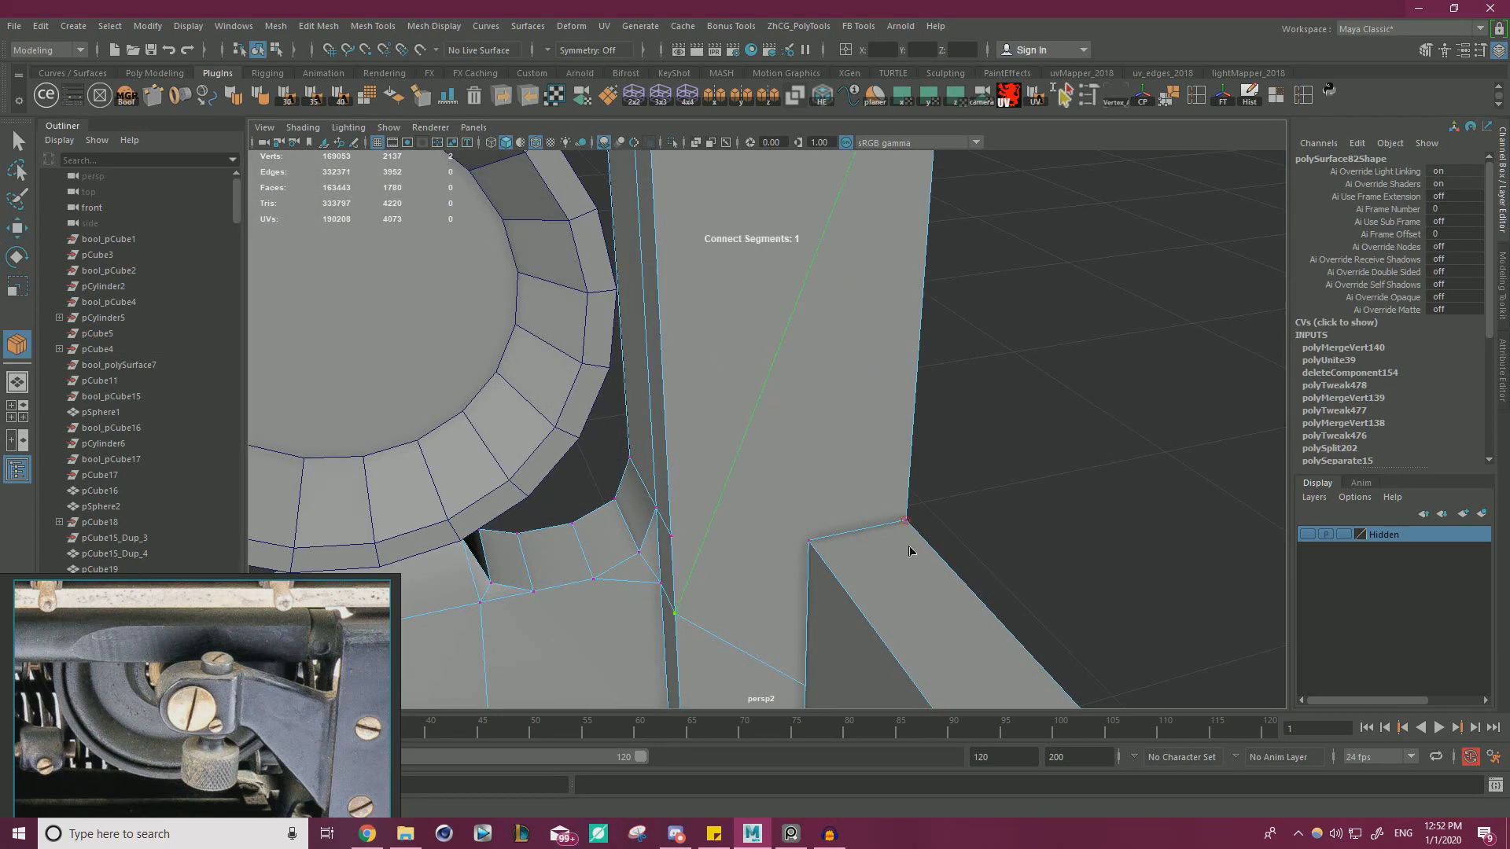
key("w")
- Connect the post's inner-edge vertex beside the upper opening to the arm's upper inner corner vertex
left_click_drag(860, 442, 878, 361, "alt")
left_click(779, 326)
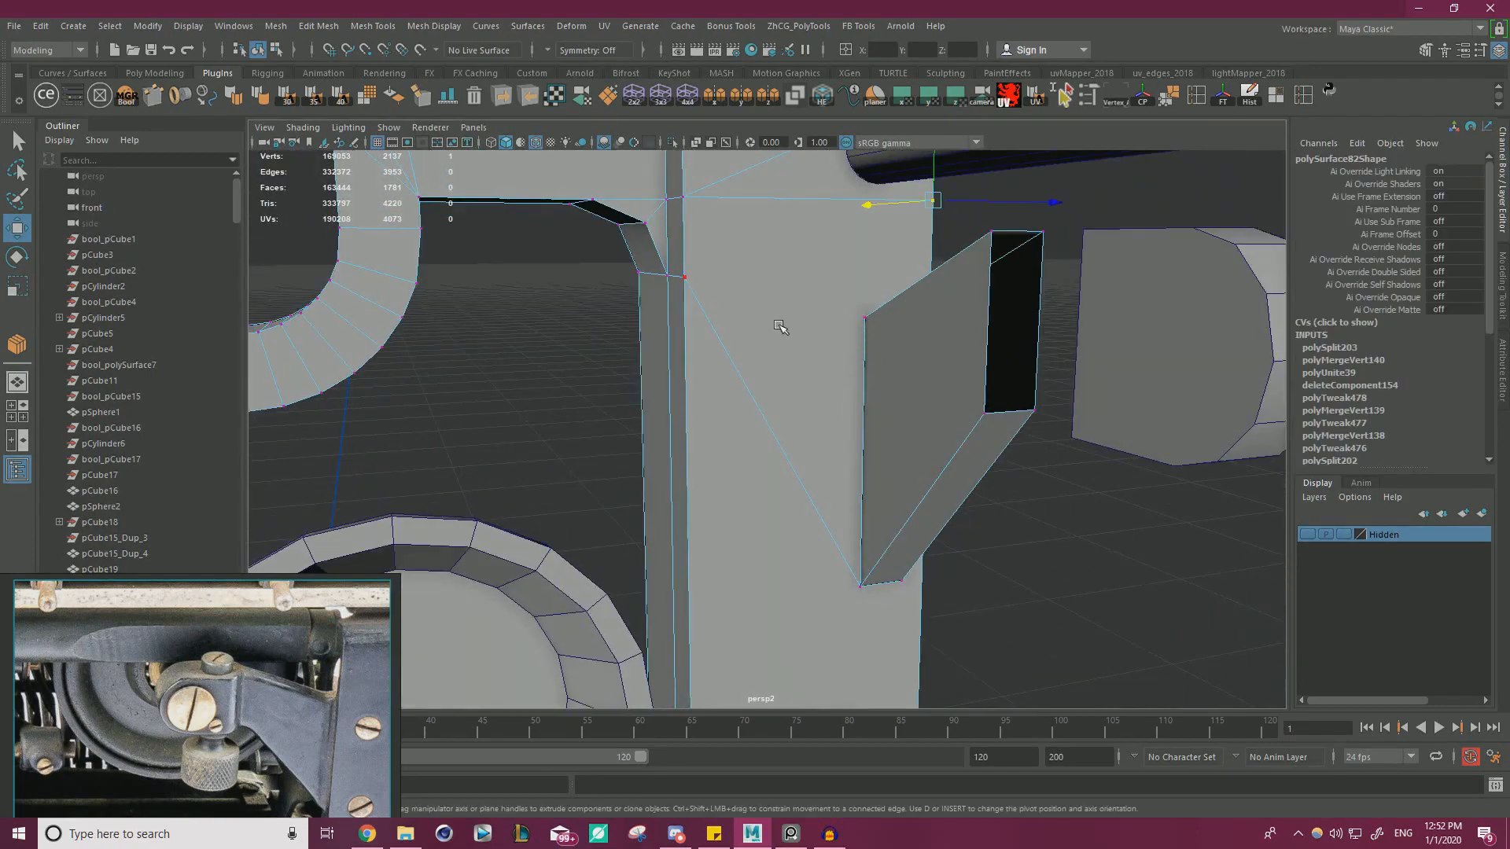
left_click(865, 317, "shift")
right_click_drag(865, 322, 891, 470, "shift")
key("w")
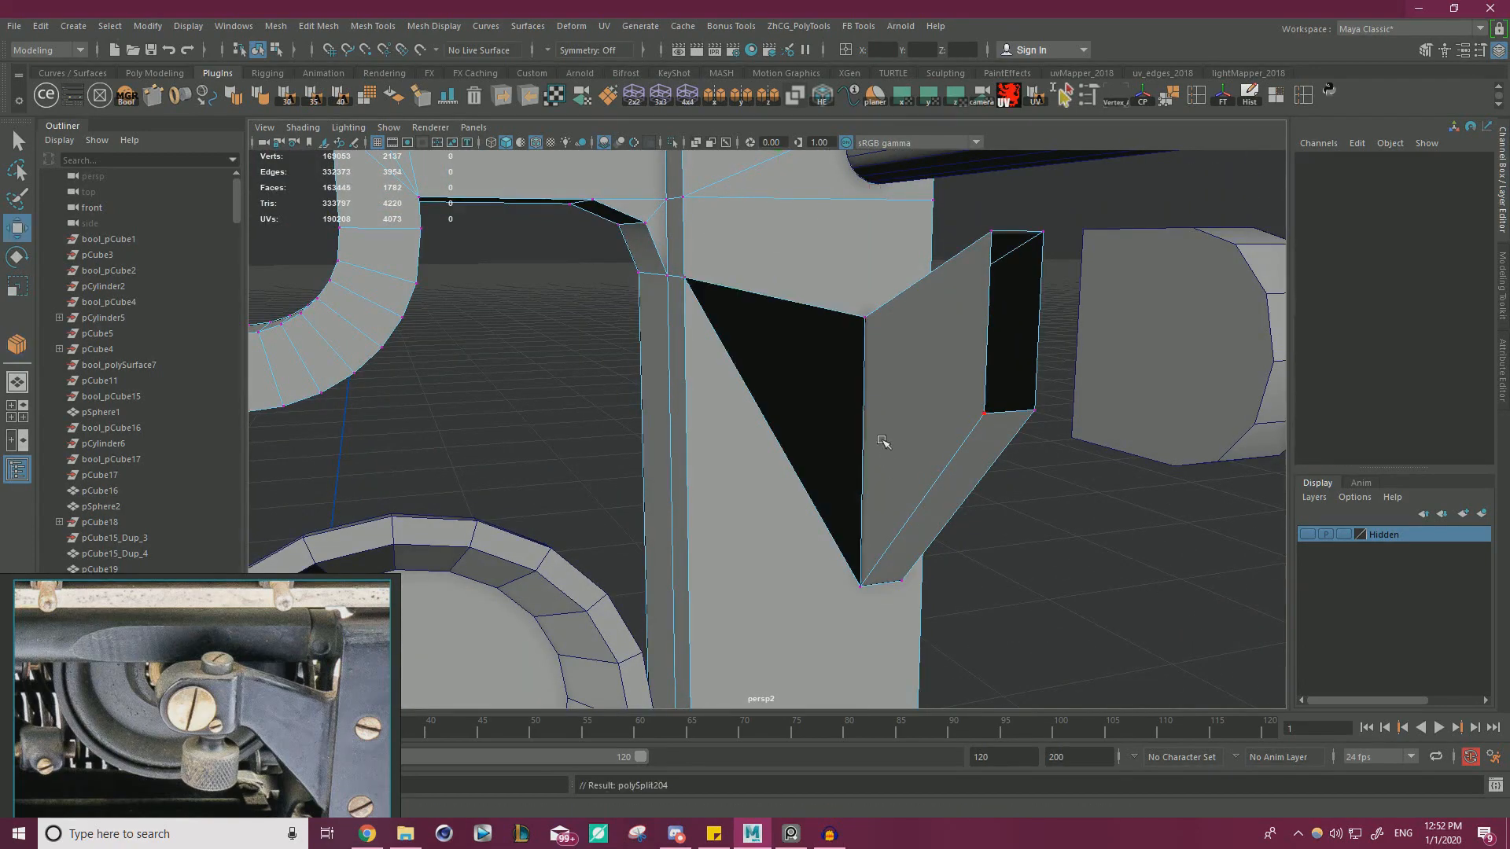
- Delete the large post face around the arm and the dark triangular face beside it
left_click_drag(880, 431, 810, 354, "alt")
right_click(809, 353)
left_click(810, 395)
left_click(798, 285)
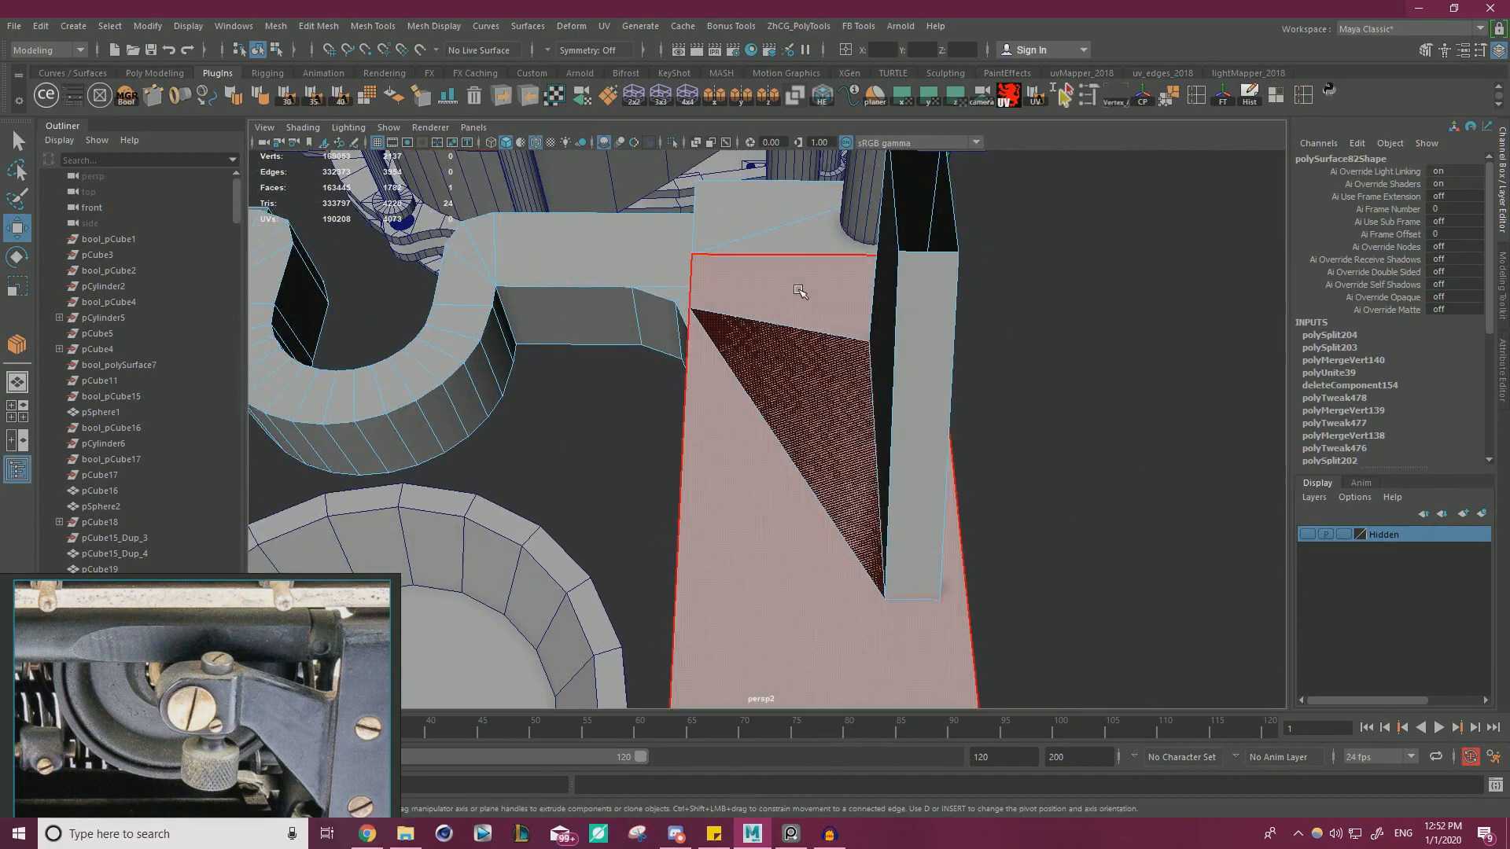
key("Delete")
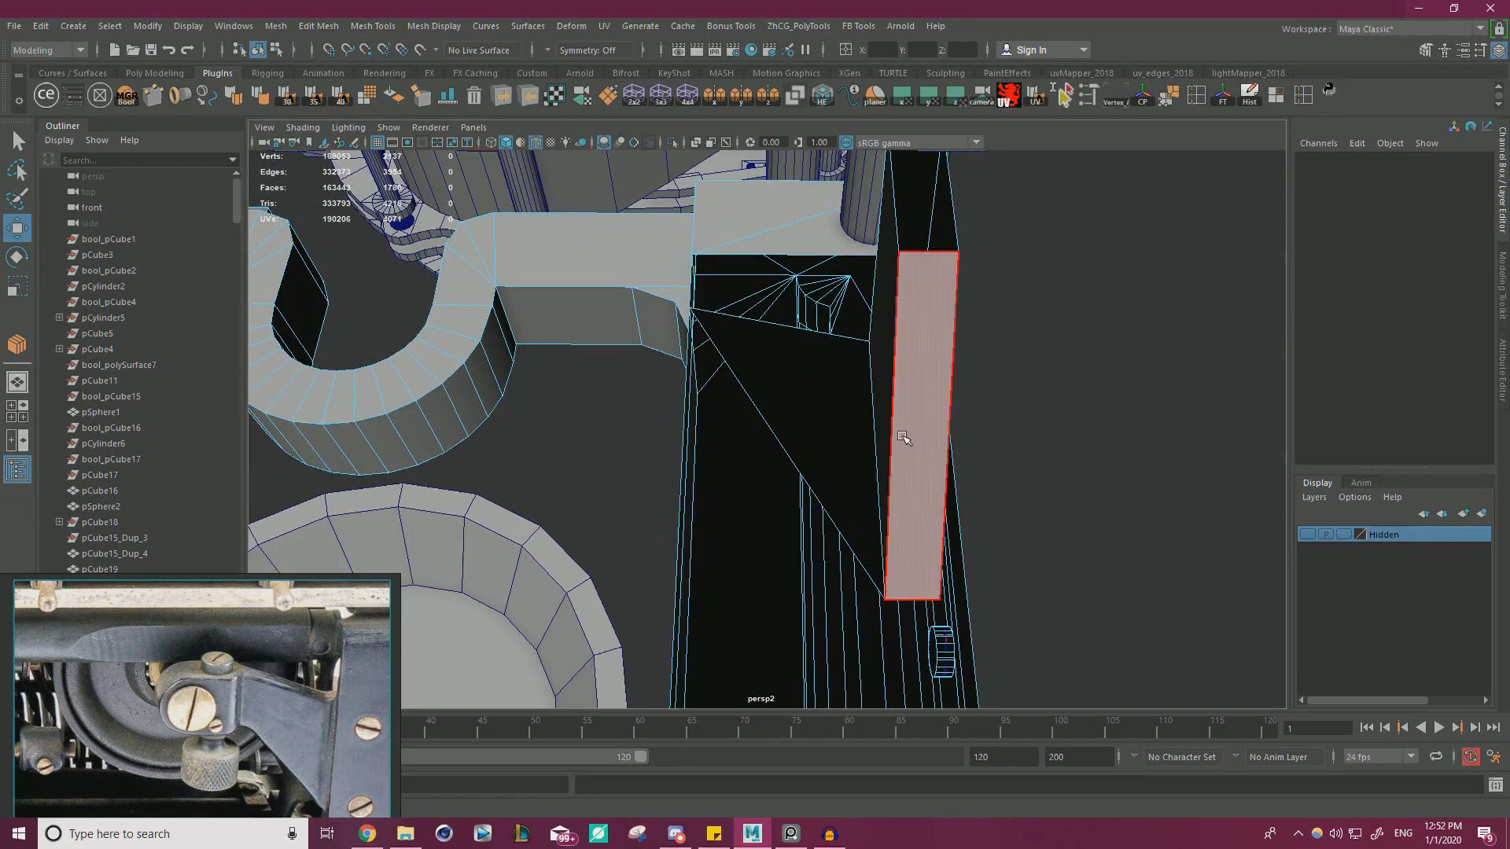
left_click(816, 405)
key("Delete")
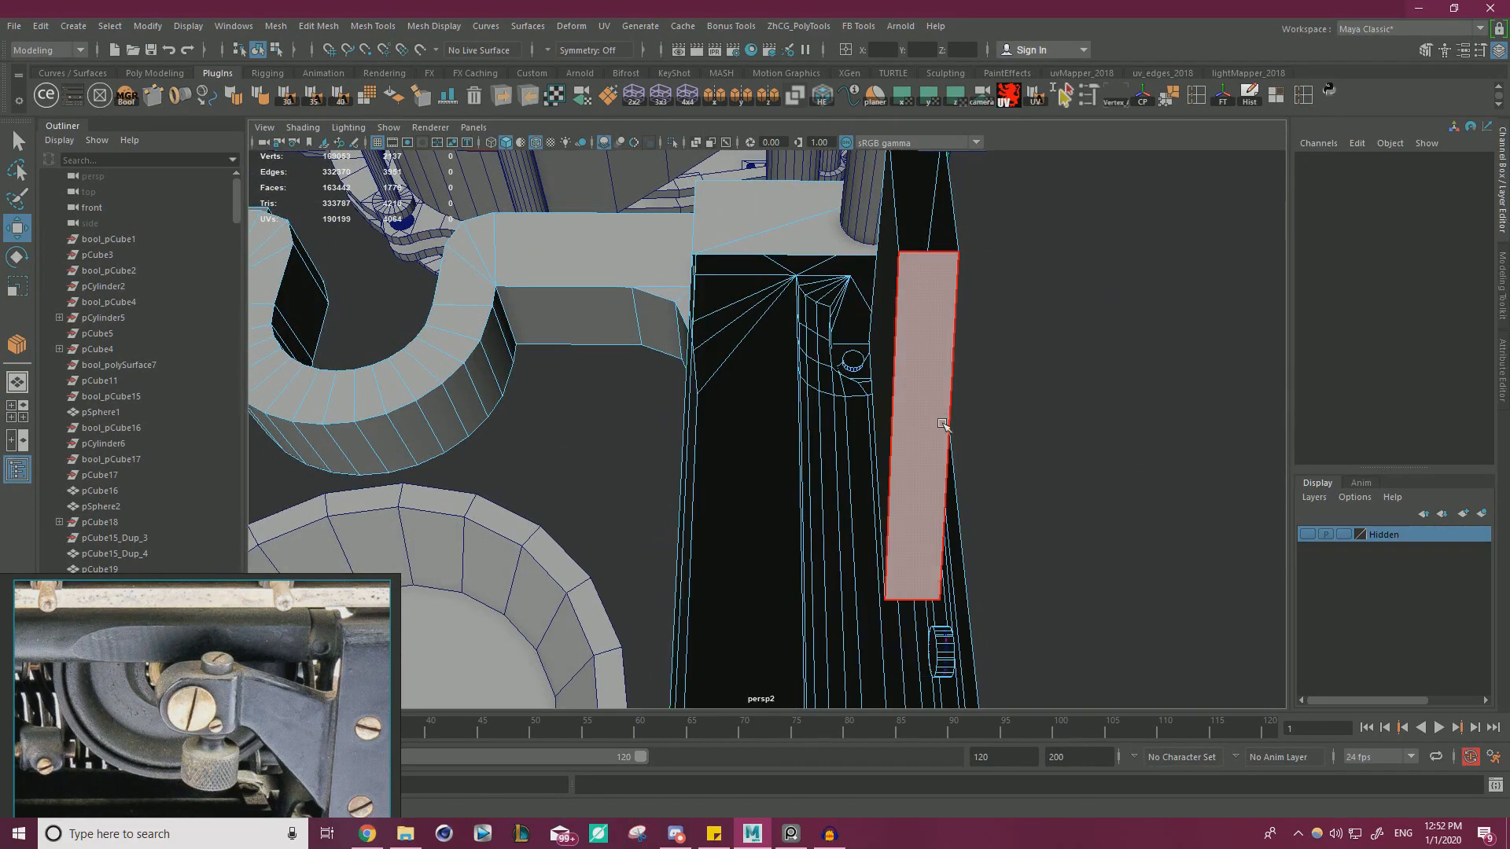
- Bridge the post's inner vertical edge to the arm's inner vertical edge
left_click_drag(942, 424, 904, 378, "alt")
right_click_drag(905, 379, 919, 327)
left_click_drag(920, 327, 708, 432, "alt")
left_click(889, 361)
left_click(708, 432, "shift")
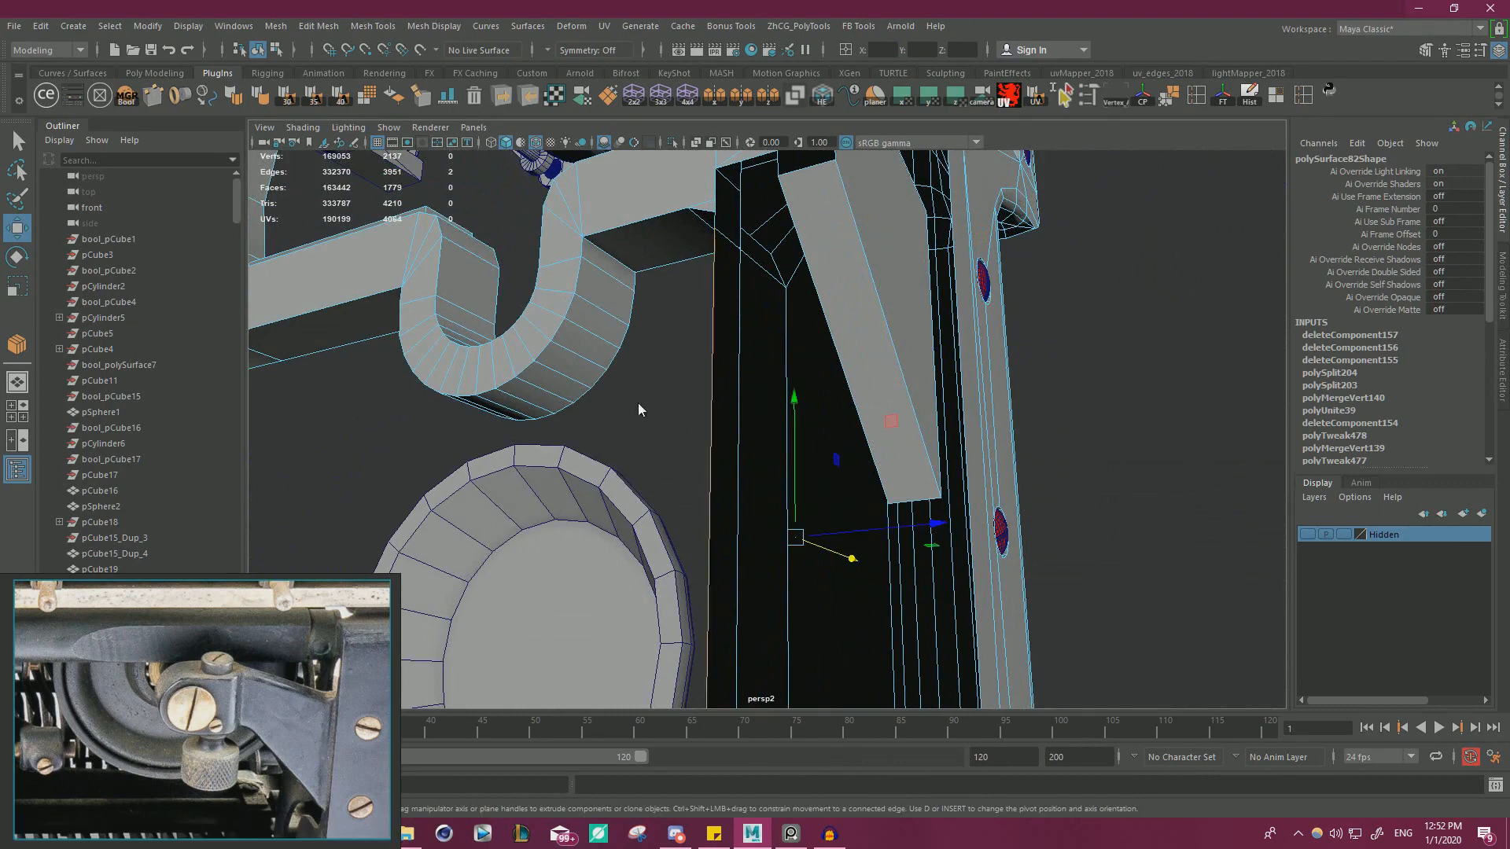
right_click_drag(638, 402, 638, 593, "shift")
- Bridge the arm's outer vertical edge to the post's outer vertical edge
left_click_drag(781, 511, 853, 468, "alt")
left_click(947, 451)
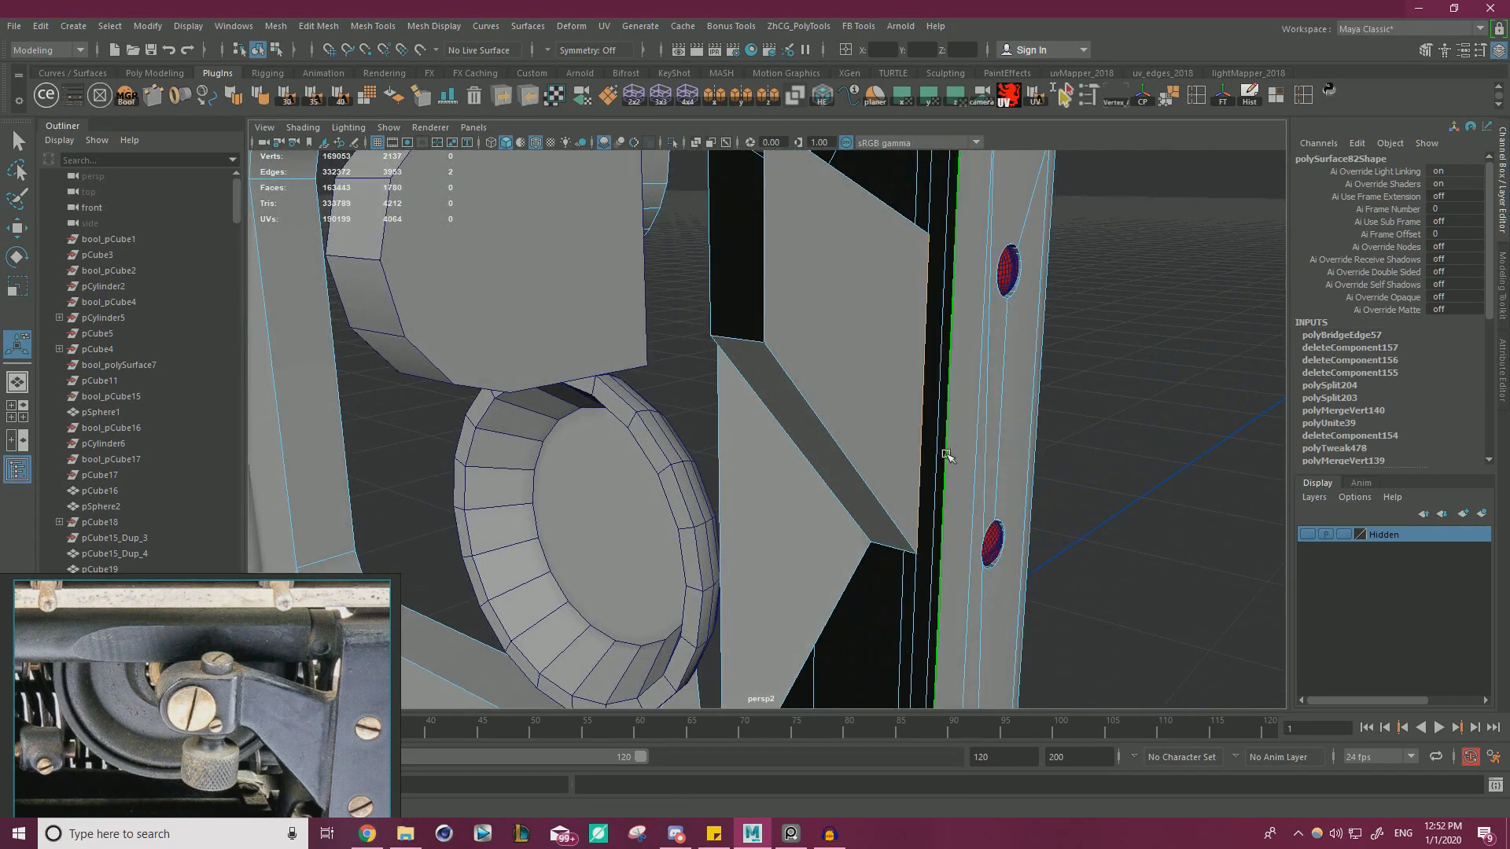
key("g")
- Bridge the arm's upper attachment edge to the post edge above it
left_click_drag(961, 464, 838, 527, "alt")
left_click(839, 501)
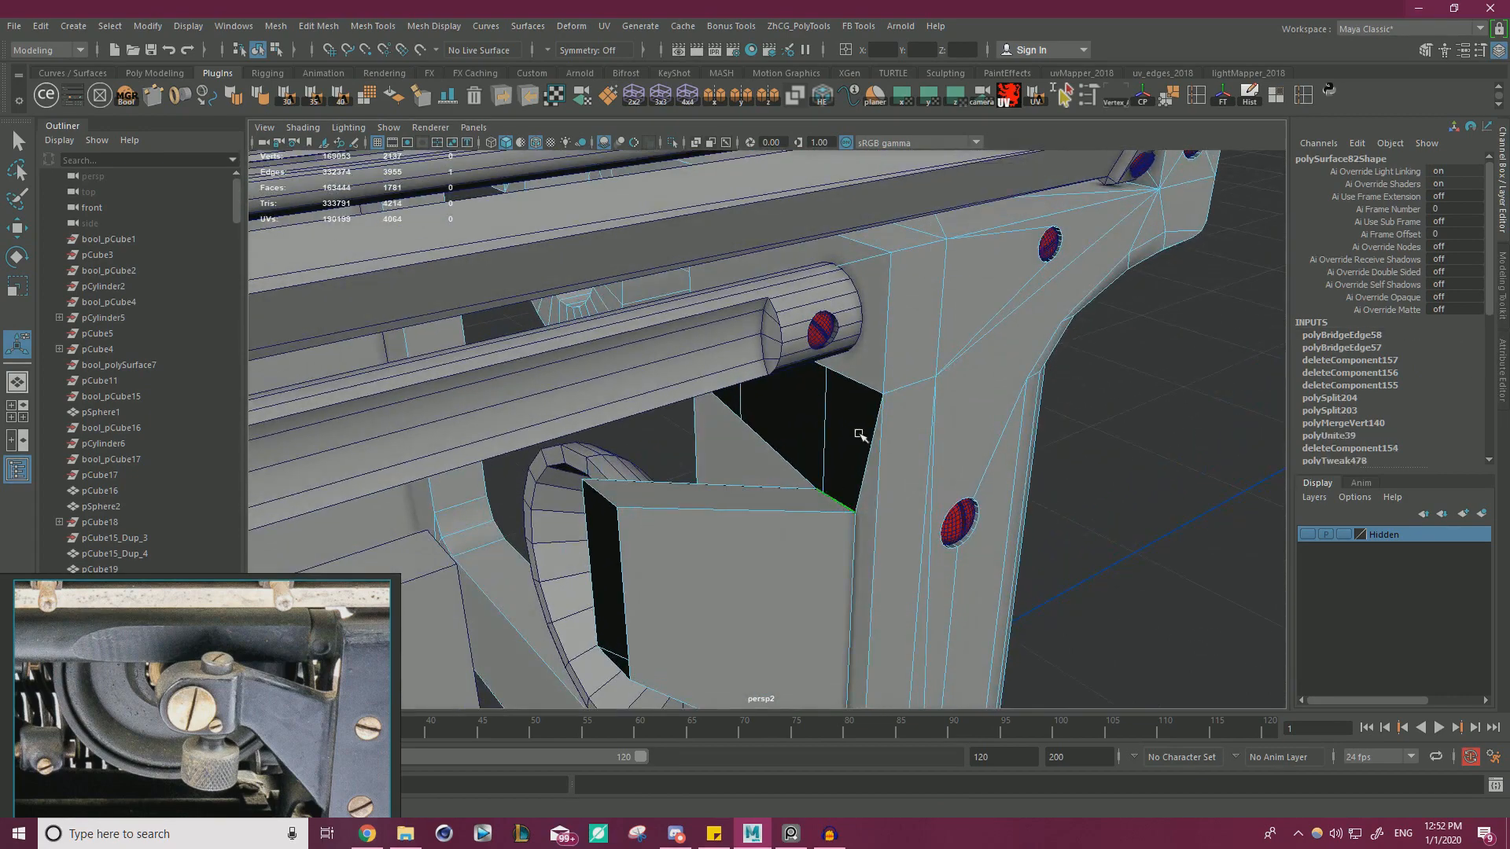
left_click_drag(859, 435, 846, 387, "alt")
key("g")
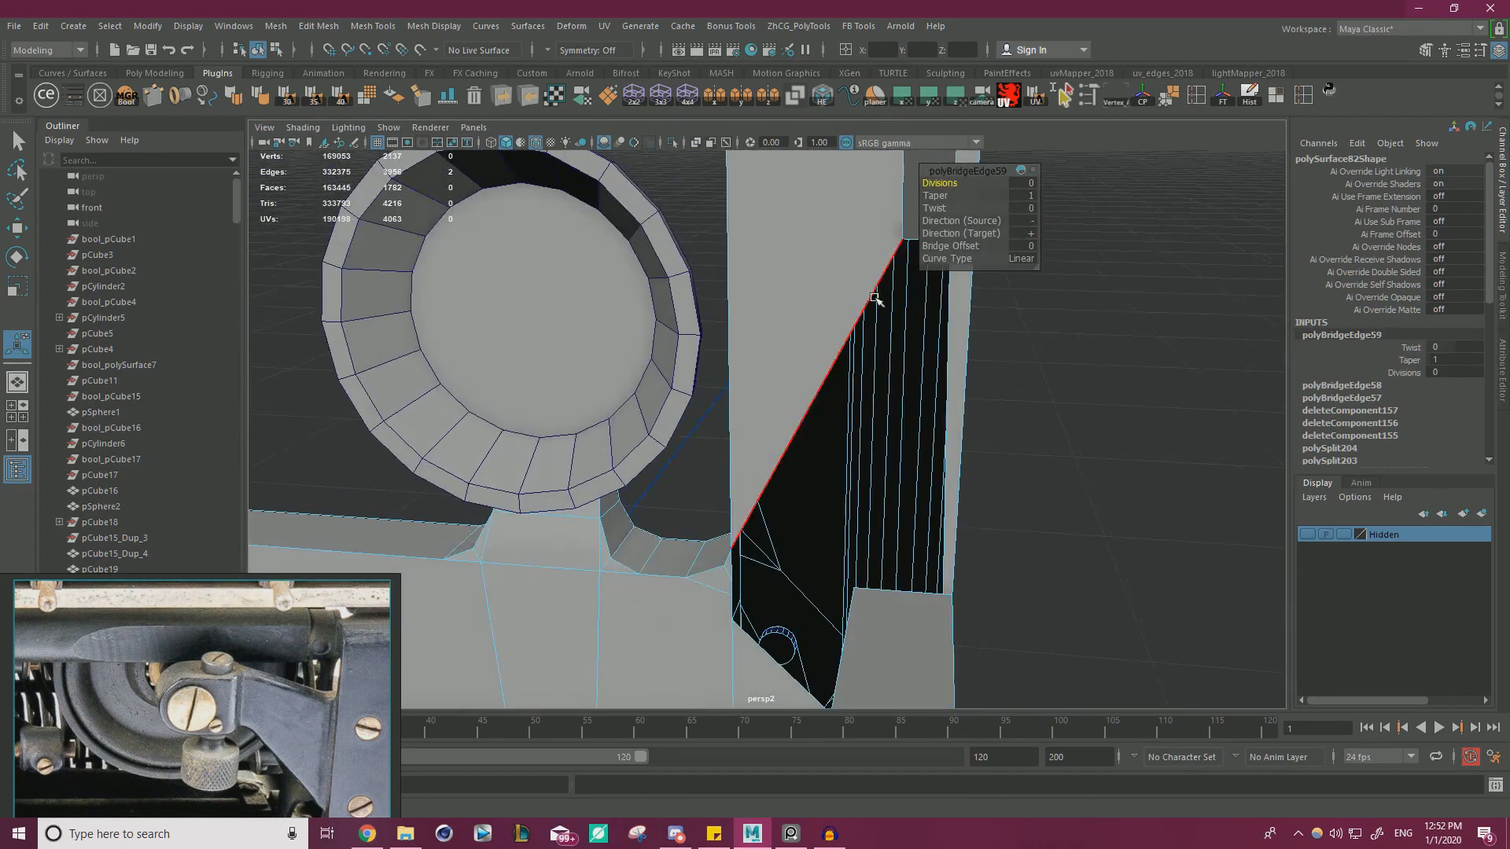
- Bridge the arm's bottom edge to the matching edge at the base of the post
scroll(786, 310, "up", 2)
left_click(800, 238)
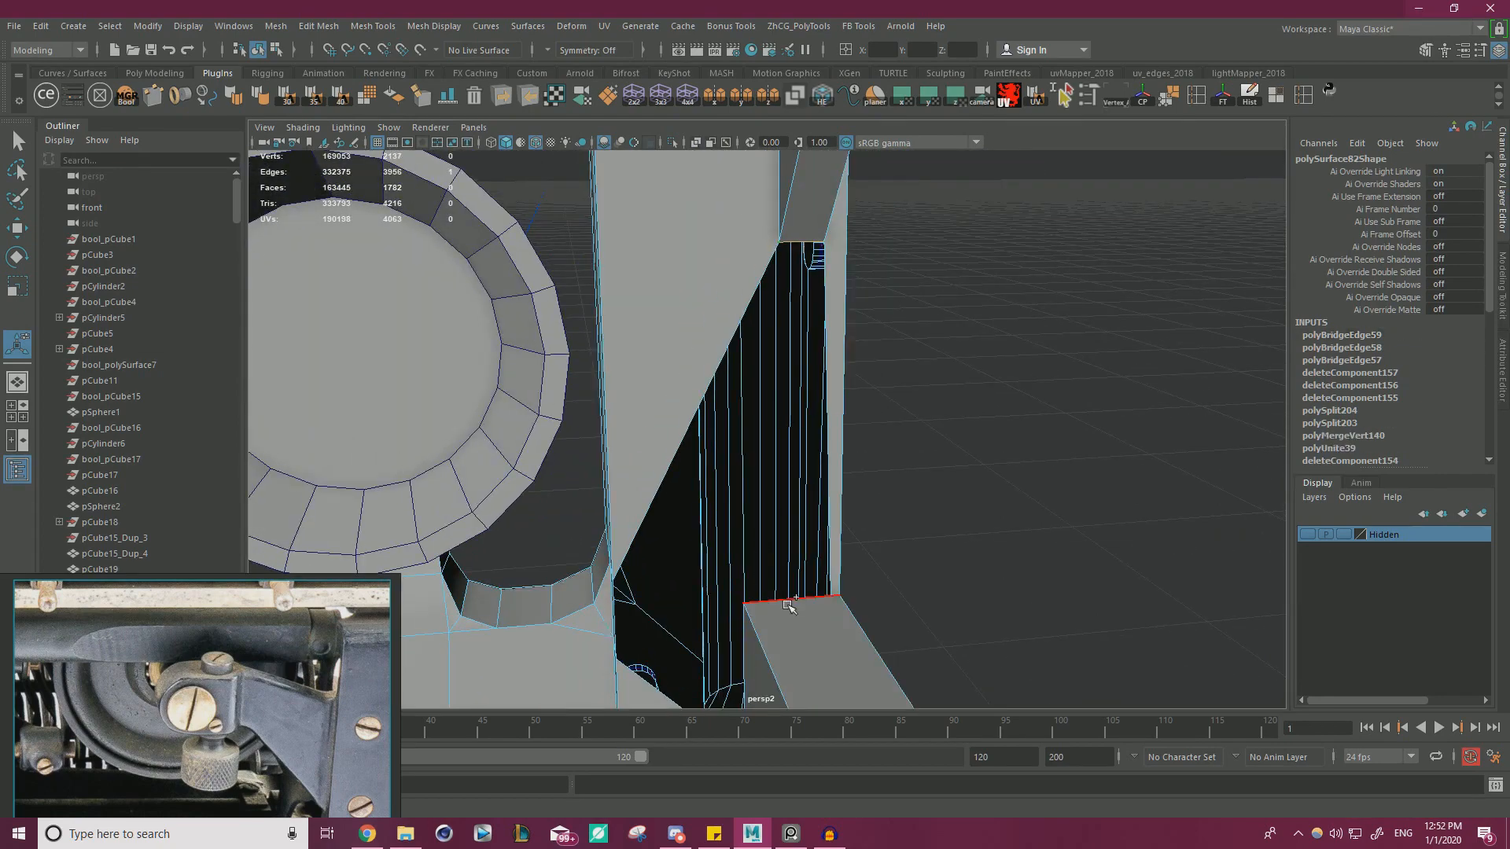
left_click(790, 604, "shift")
key("g")
- Delete the unwanted face at the lower end of the post near its base
left_click_drag(794, 600, 714, 391, "alt")
double_click(771, 446)
mouse_move(713, 391)
right_mouse_down("alt")
mouse_move(993, 542)
mouse_move(691, 396)
right_mouse_up("alt")
left_click(798, 424)
left_click_drag(796, 429, 764, 397, "alt")
middle_click_drag(833, 455, 842, 262, "alt")
middle_click_drag(815, 507, 850, 262, "alt")
right_click_drag(711, 377, 711, 424)
left_click(709, 437)
left_click_drag(711, 439, 790, 509, "alt")
left_click_drag(684, 470, 644, 473, "alt")
key("Delete")
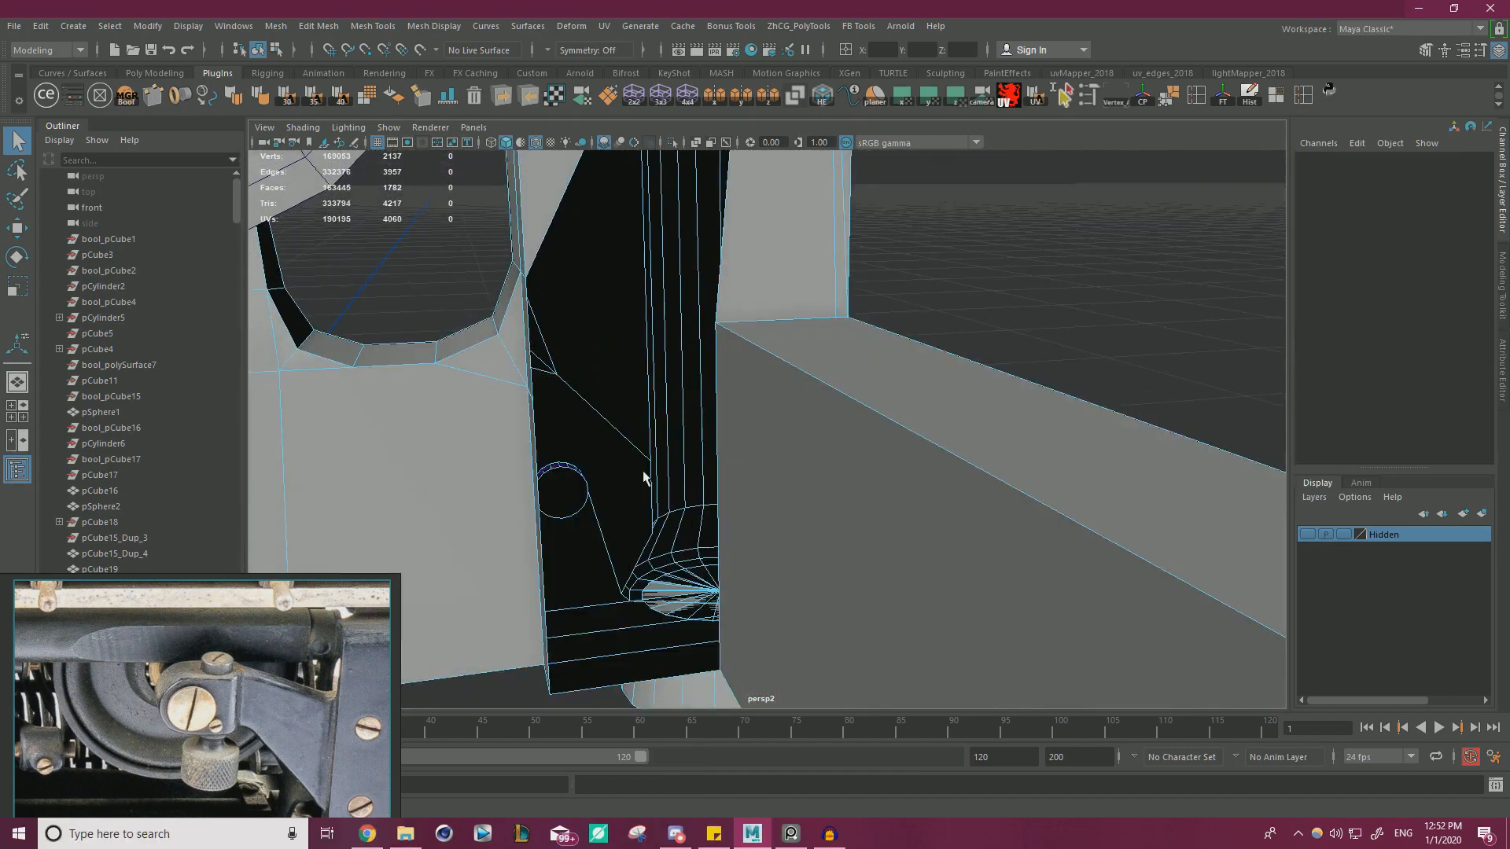
- Delete the bridged face below the arm and the neighbouring face on the post's outer side
left_click(854, 252)
left_click_drag(888, 259, 848, 389, "alt")
key("Delete")
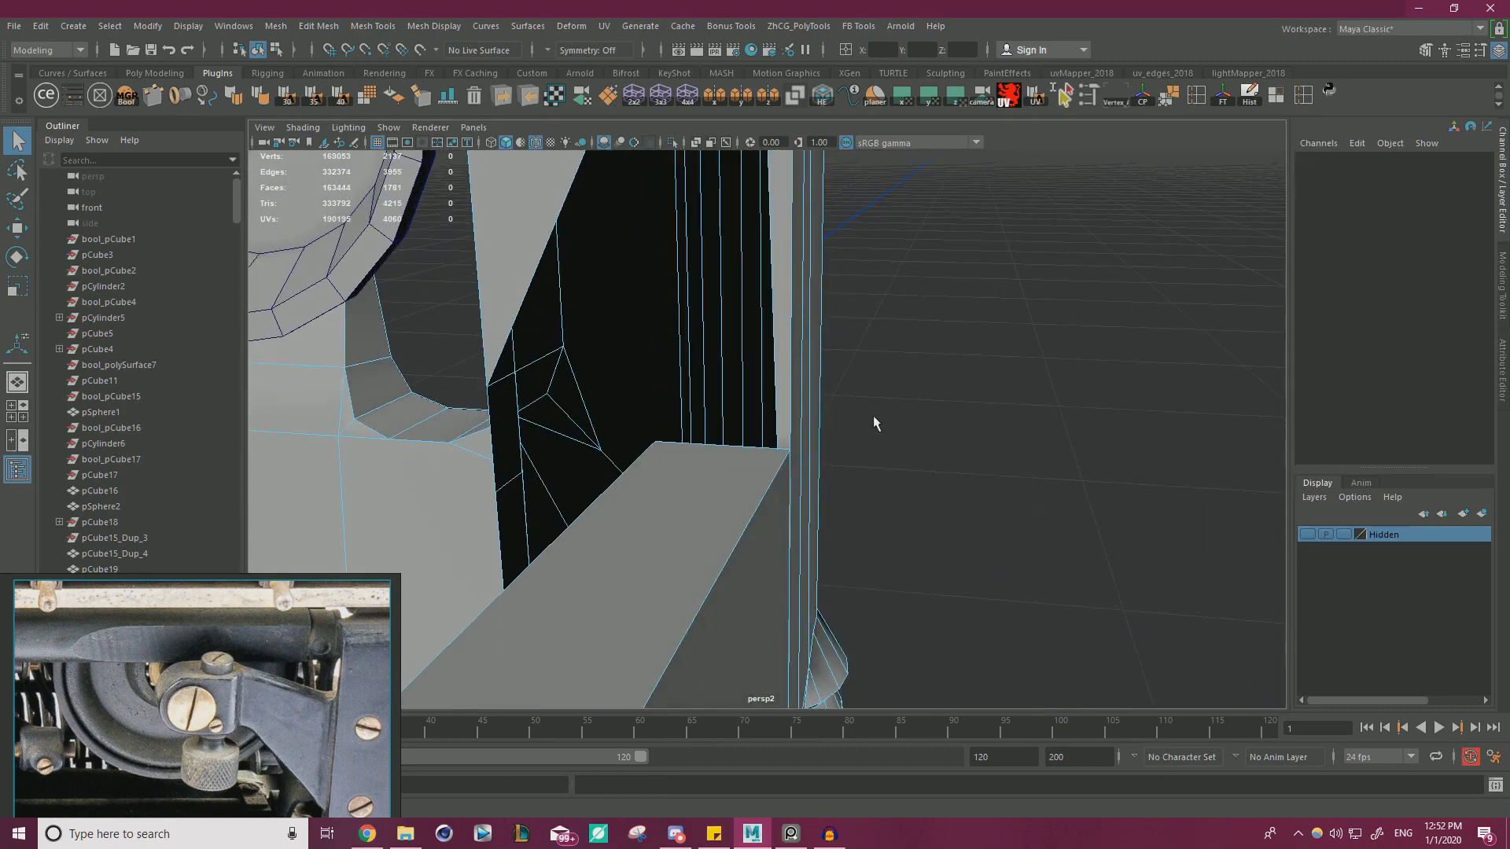
left_click(821, 397)
key("Delete")
- Fill the triangular hole between the arm's upper edge and the frame's post
right_click_drag(917, 377, 687, 464, "alt")
left_click_drag(687, 464, 775, 315, "alt")
middle_click_drag(774, 315, 794, 368, "alt")
right_click_drag(794, 368, 834, 358, "alt")
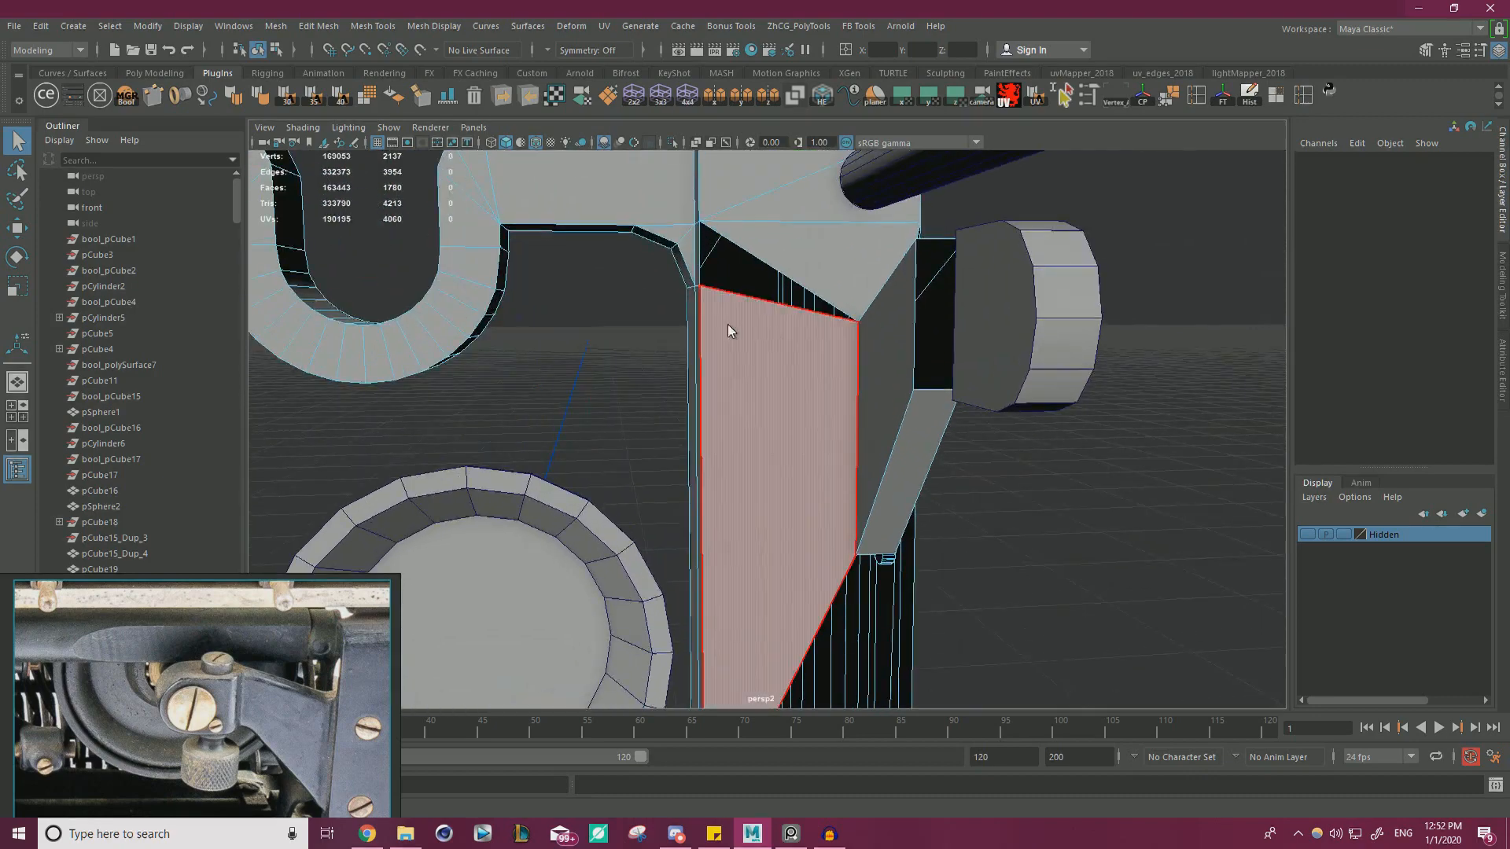
double_click(742, 308)
key("w")
left_click_drag(839, 357, 849, 366, "alt")
right_click_drag(850, 364, 860, 445, "shift")
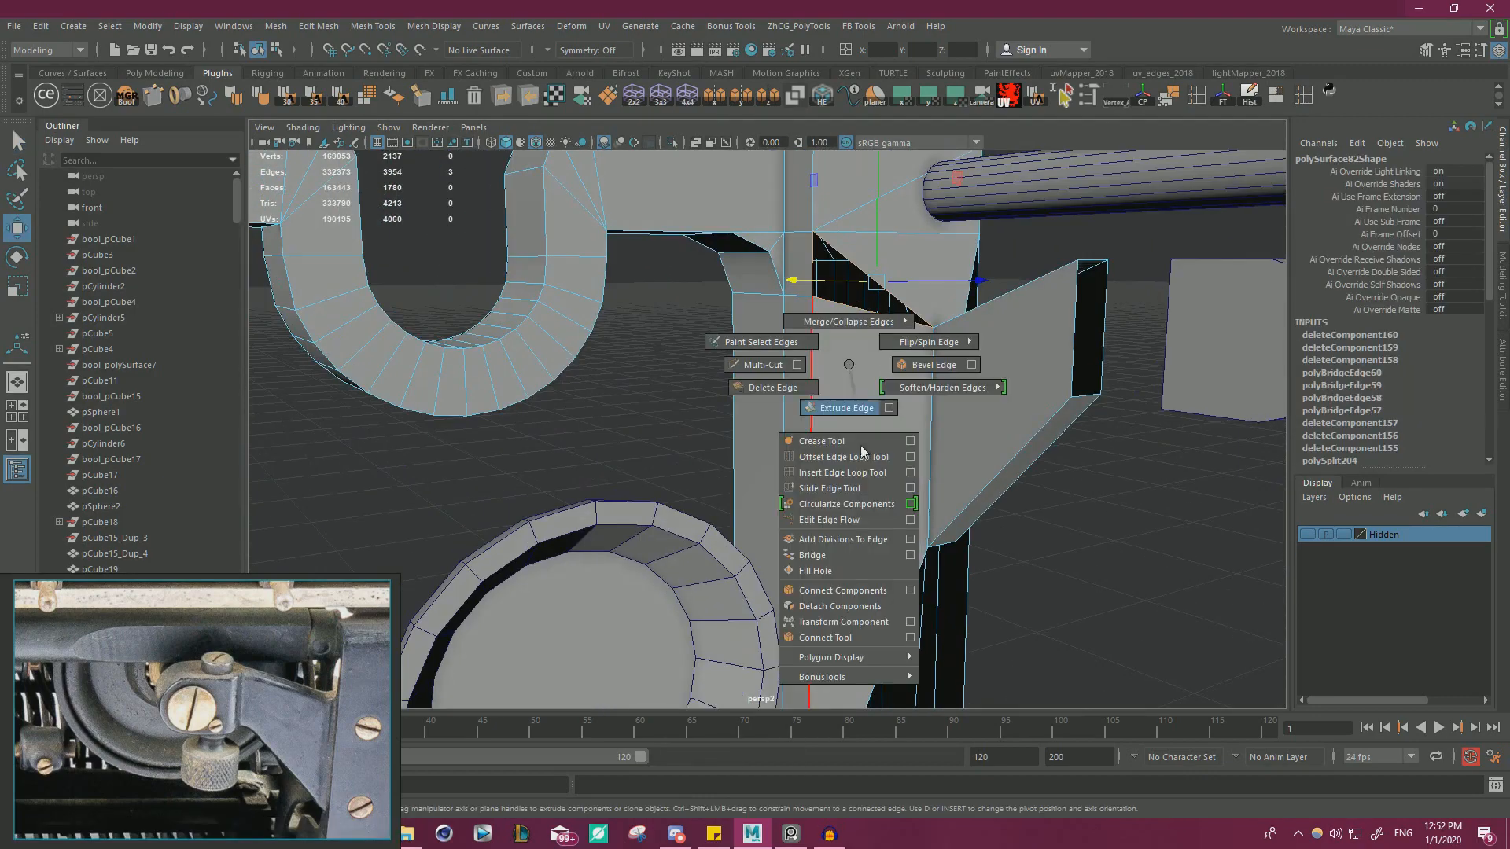
right_click_drag(843, 564, 841, 569, "shift")
- Snap the loose vertex on the post's corner edge beside the lower opening to the vertex above it and merge them
left_click_drag(866, 529, 837, 435, "alt")
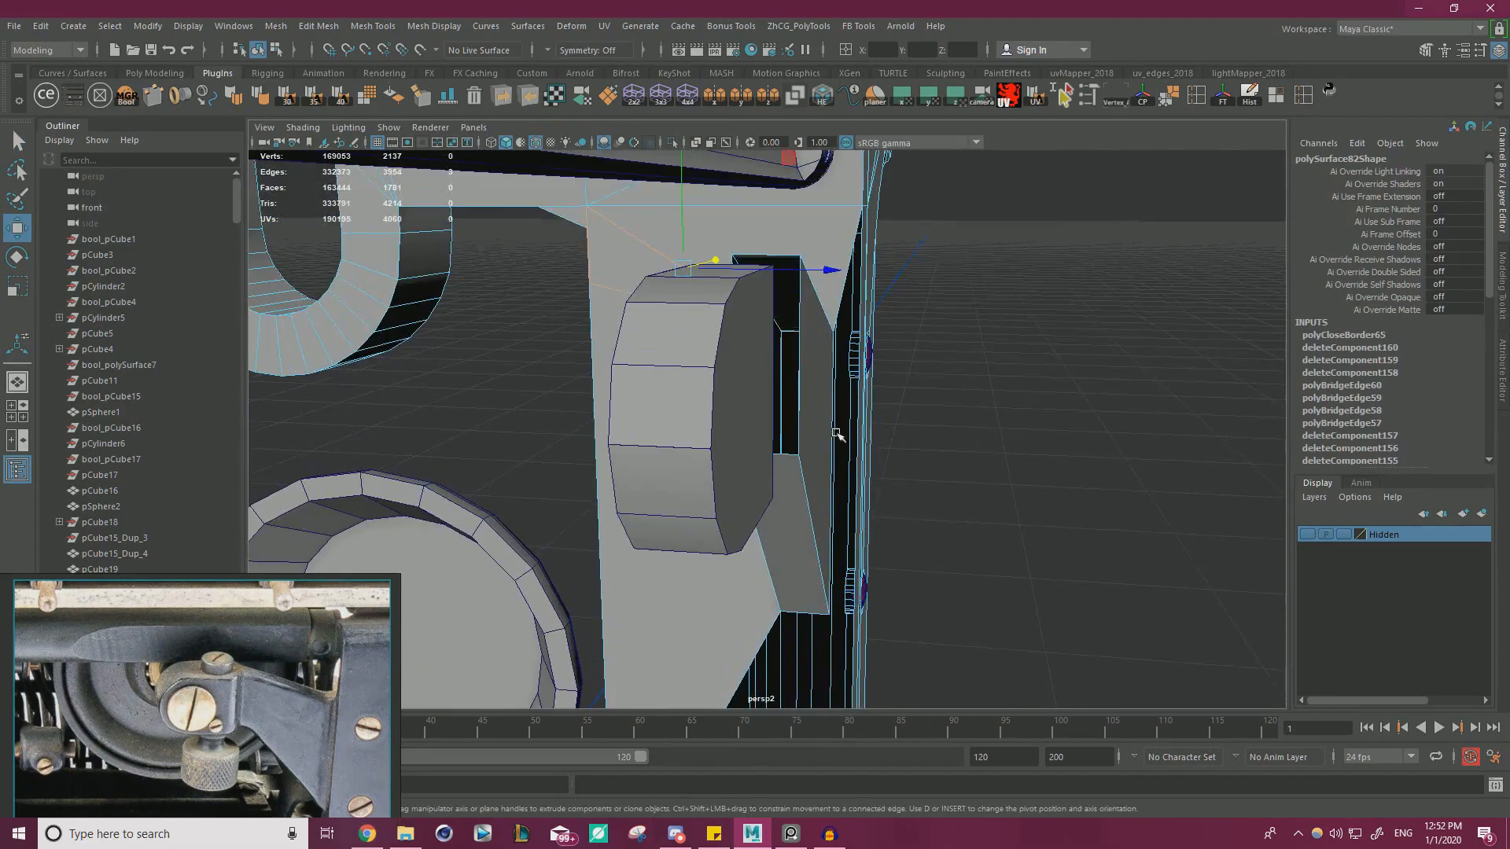
left_click_drag(904, 371, 1170, 380, "alt")
right_click_drag(1169, 381, 1170, 430)
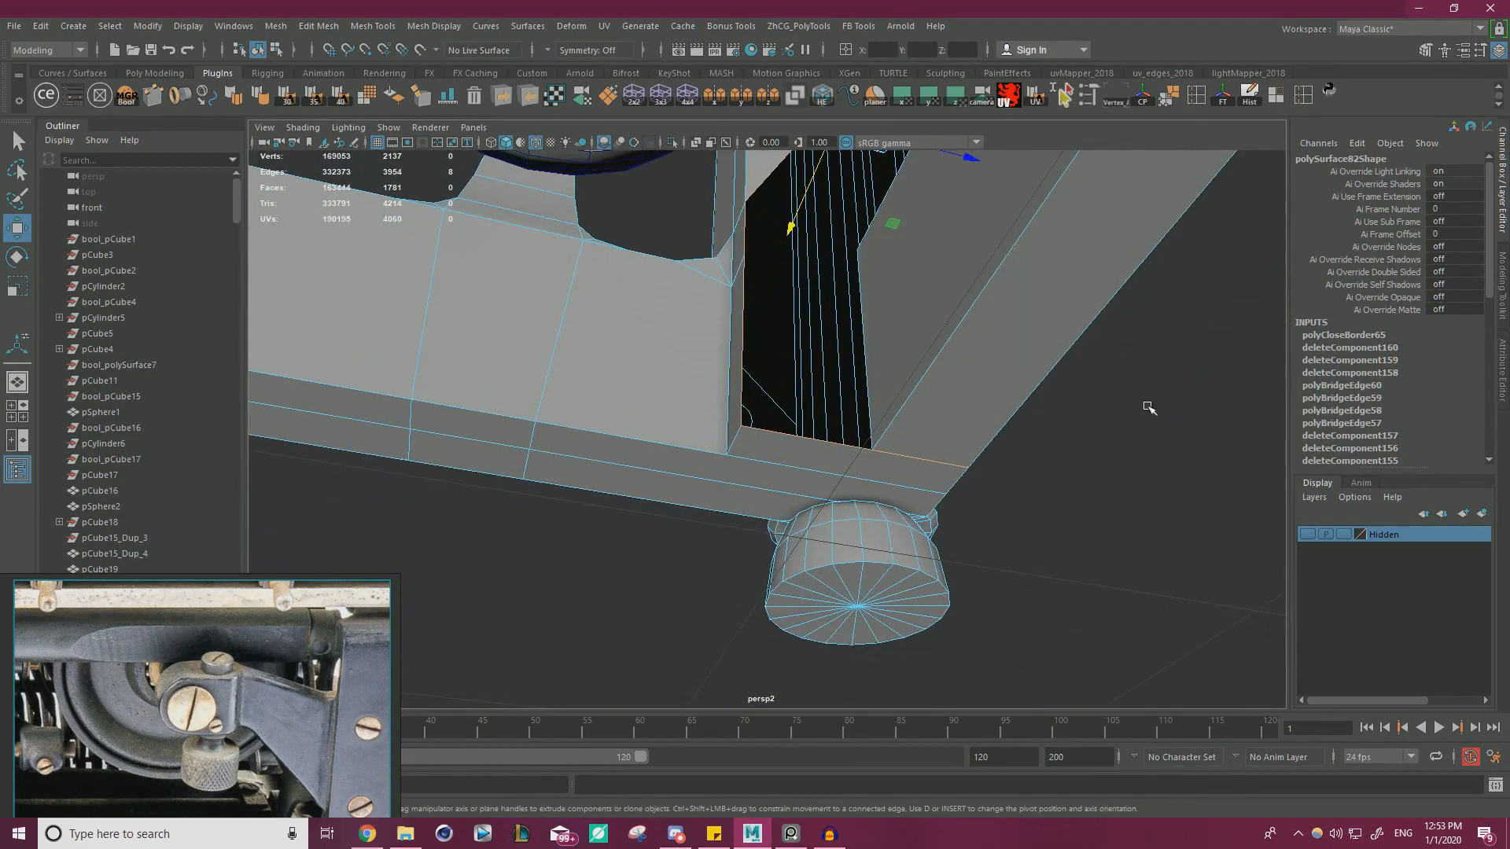
left_click(816, 434)
left_click_drag(809, 440, 917, 480, "alt")
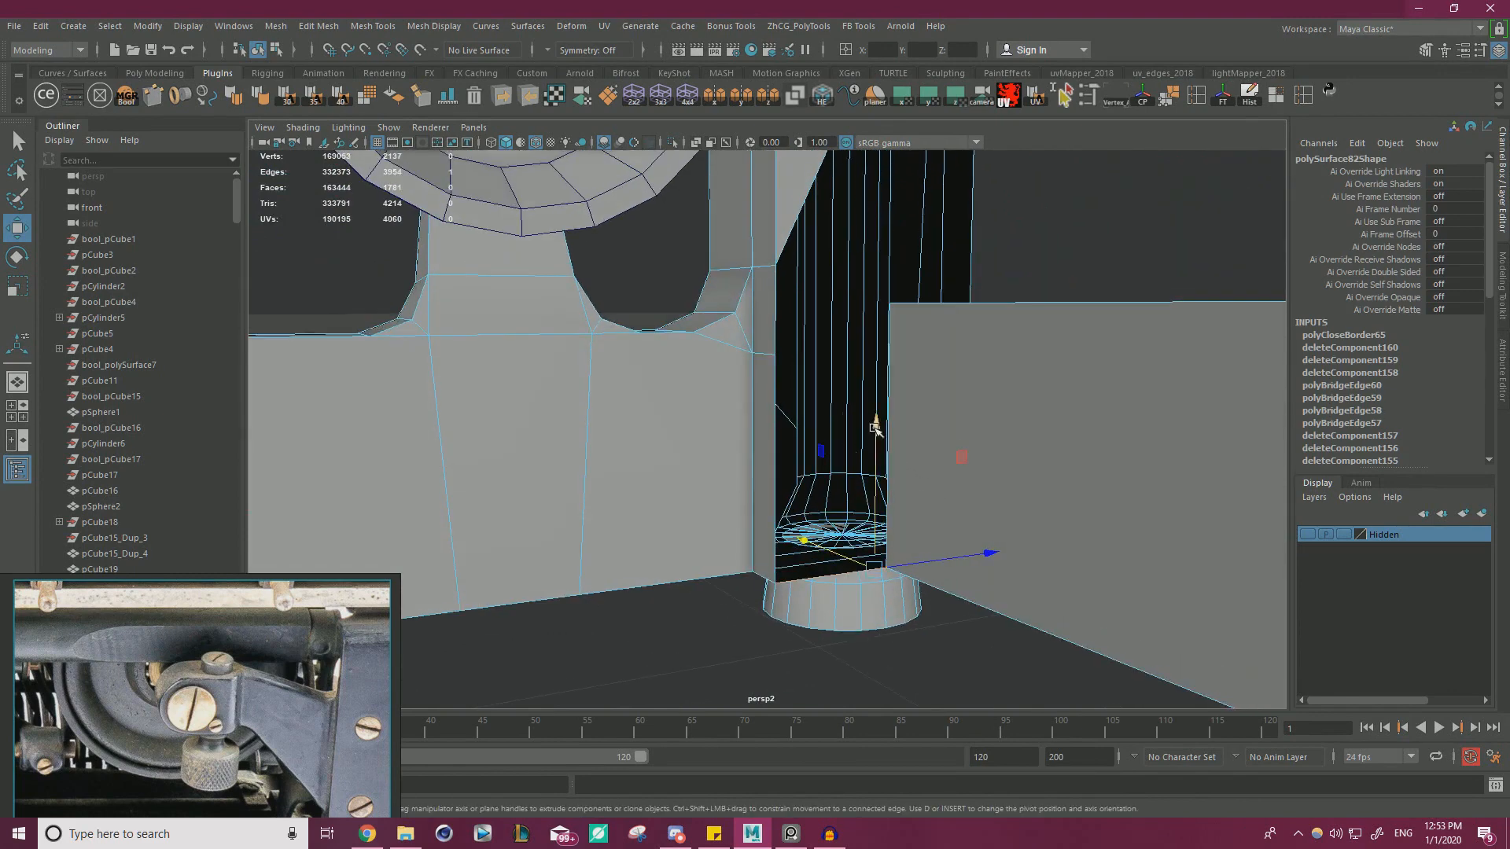
right_click_drag(743, 354, 707, 349)
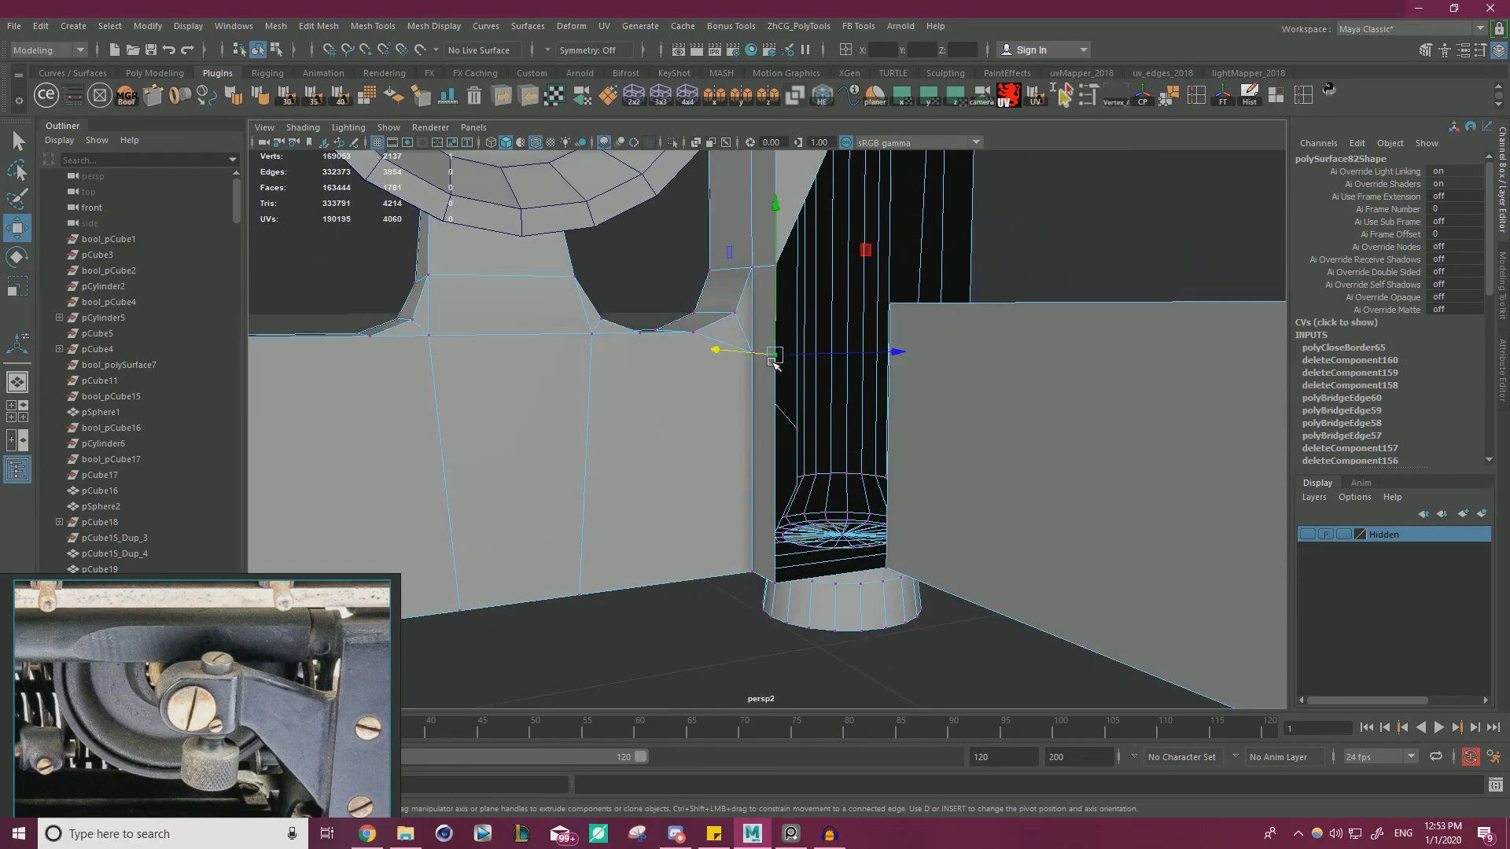
left_click_drag(774, 356, 868, 245)
right_click_drag(738, 335, 738, 291, "shift")
- Extrude the bottom border edge of the lower opening upward into a panel reaching the side wall's upper edge
key("q")
left_click_drag(805, 367, 904, 499, "alt")
left_click(838, 462)
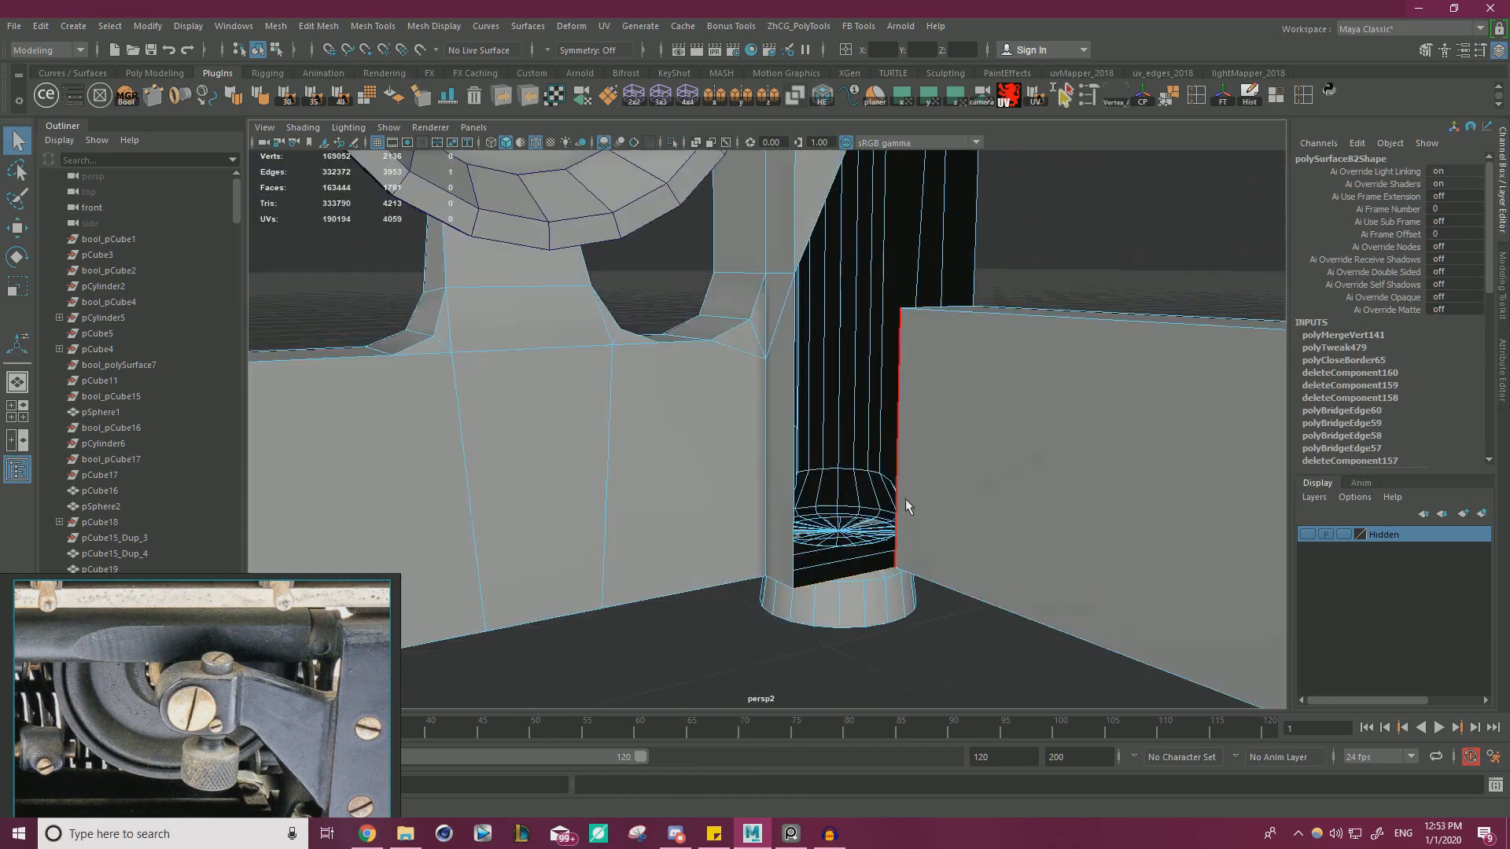
key("w")
left_click_drag(892, 434, 841, 279, "shift")
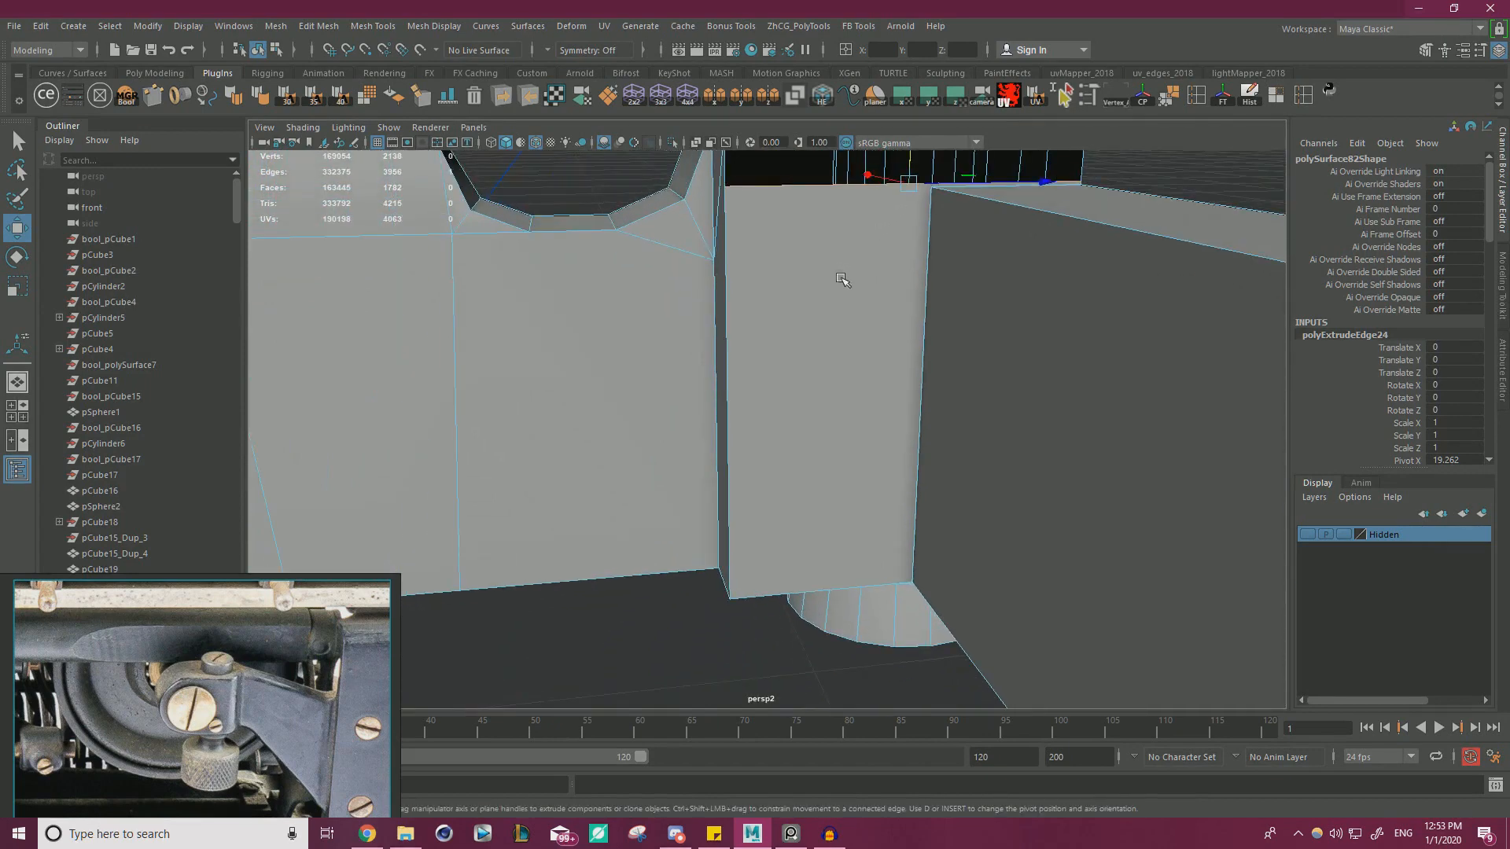
- Cut the new panel diagonally from its top edge near the side wall to its lower inner corner
key("ctrl+shift+x")
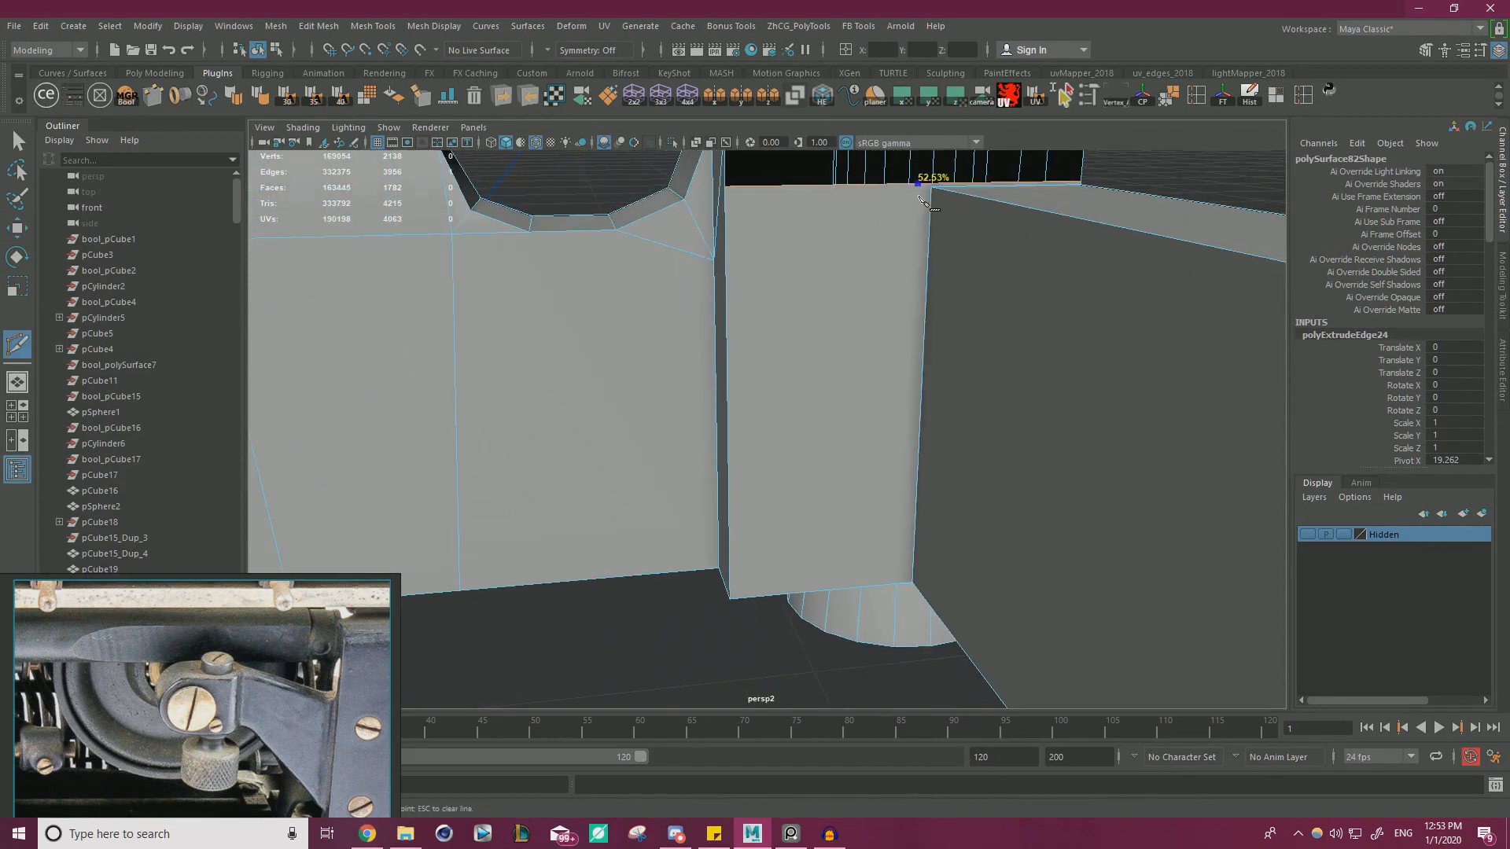
left_click_drag(755, 425, 806, 445, "alt")
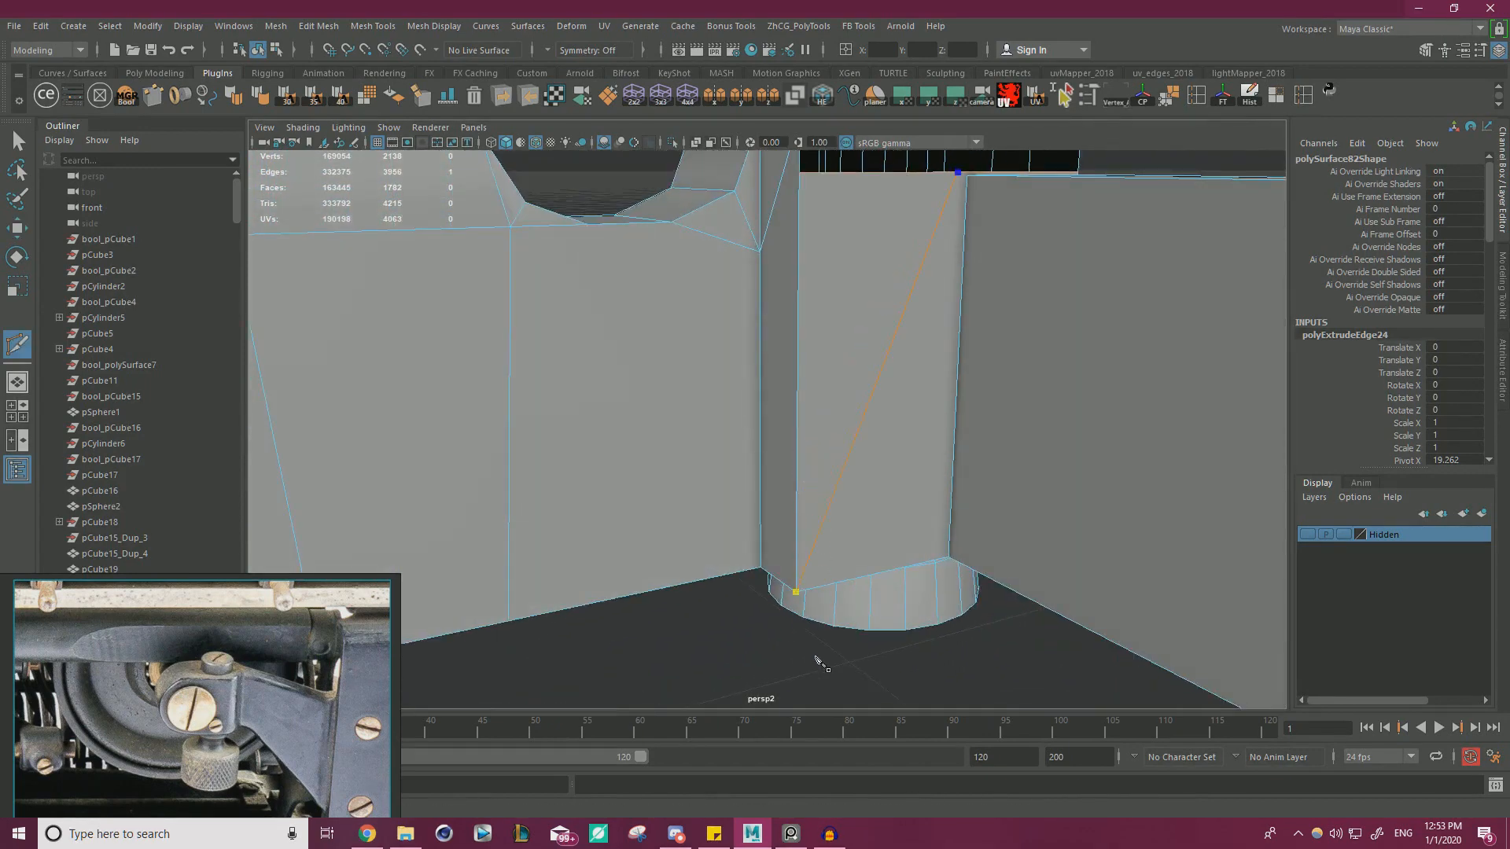
key("w")
- Snap the panel's upper vertices to the side wall's corners and merge the overlapping vertices
right_click_drag(942, 303, 869, 305)
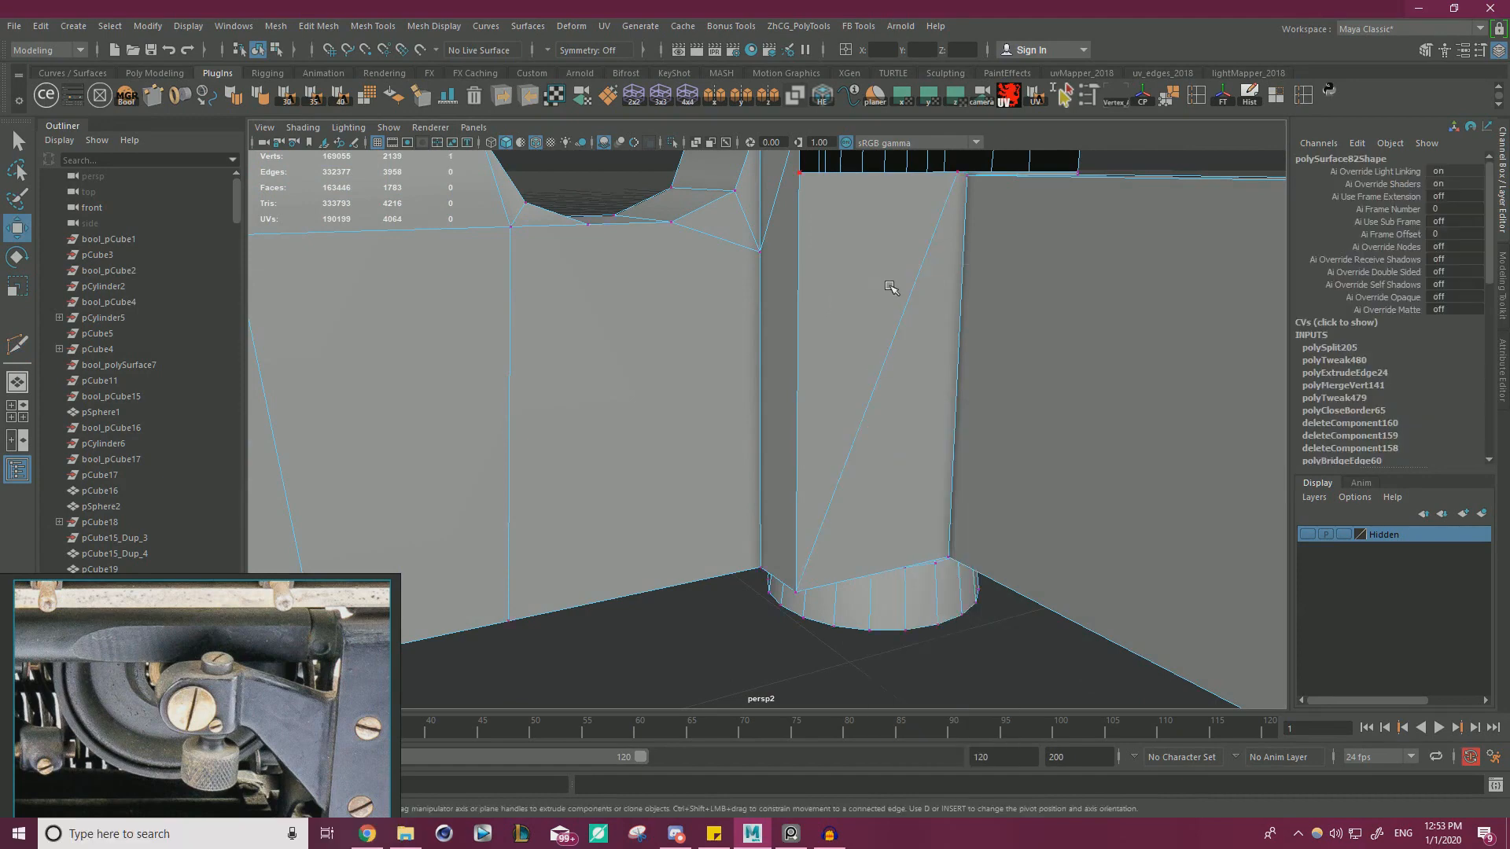
left_click_drag(892, 288, 760, 346, "alt")
scroll(763, 349, "up", 2)
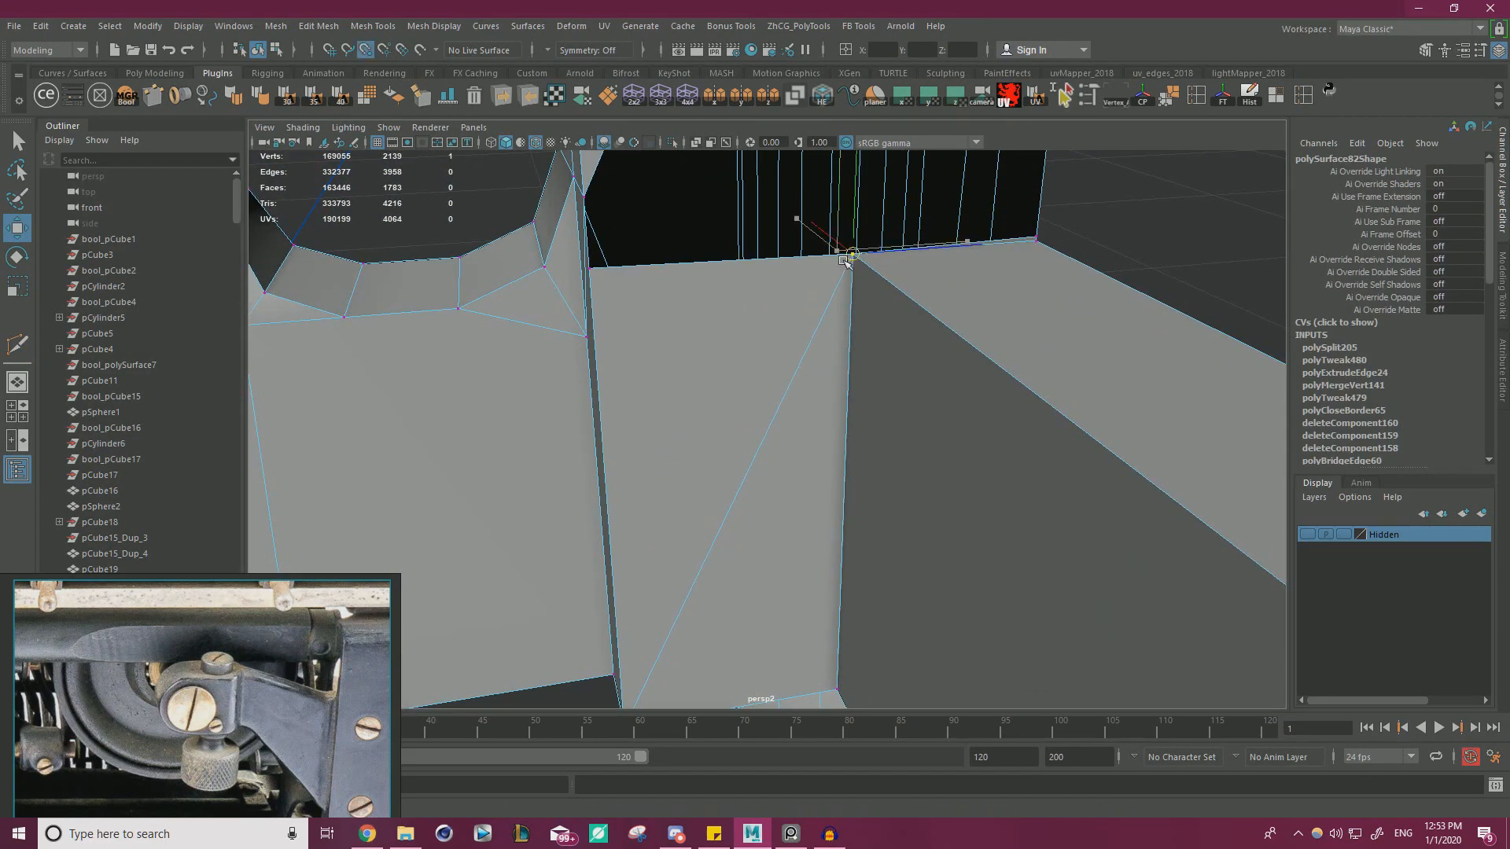
left_click_drag(836, 253, 893, 317, "alt")
left_click_drag(881, 405, 849, 357, "alt")
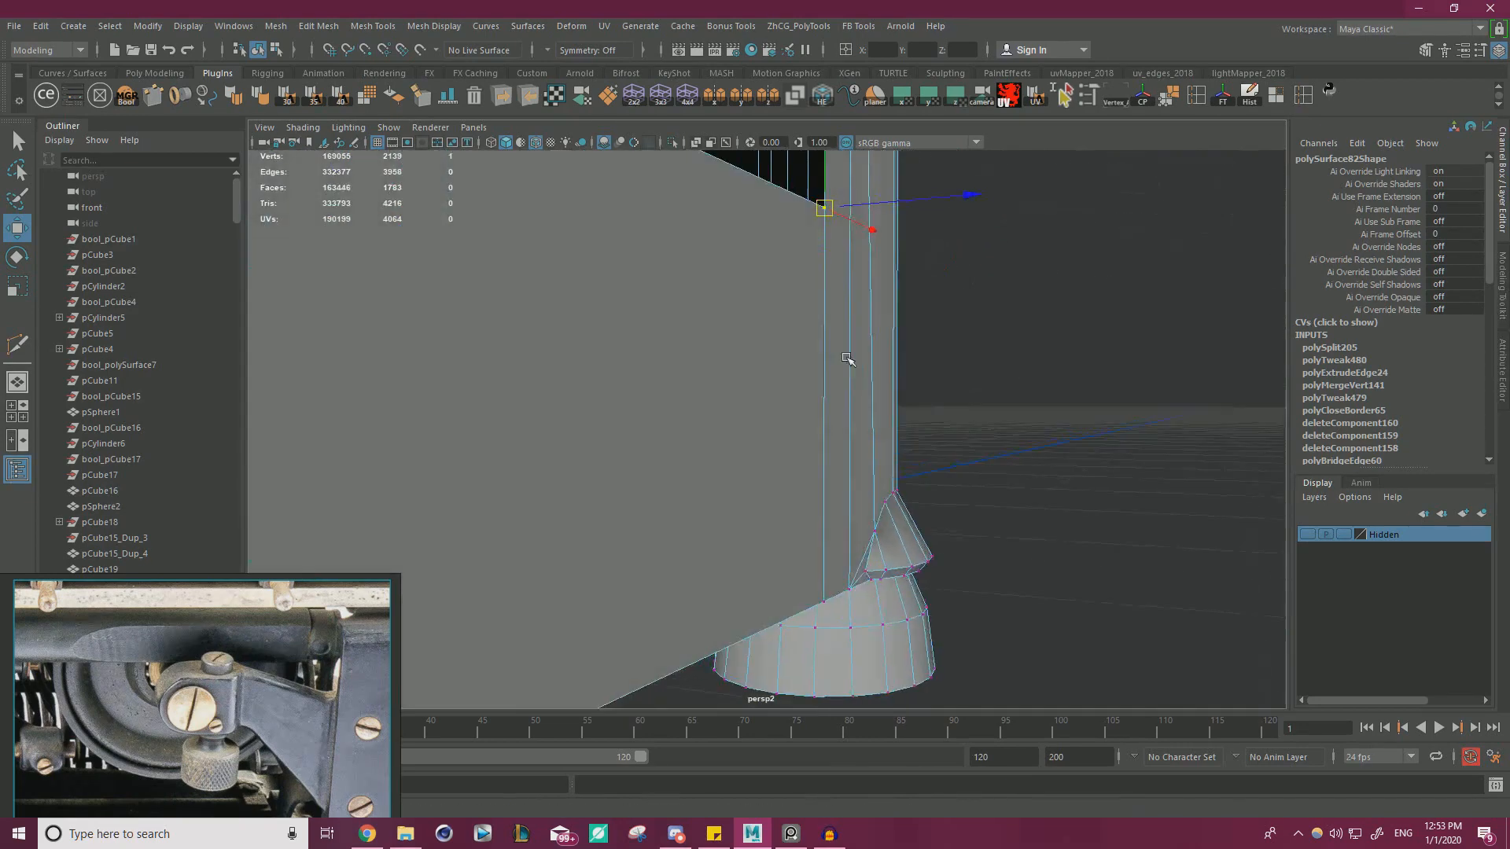
right_click_drag(849, 357, 688, 419, "alt")
left_click_drag(1042, 537, 673, 299, "alt")
right_click_drag(987, 368, 1052, 296, "shift")
left_click_drag(1023, 321, 1026, 376, "alt")
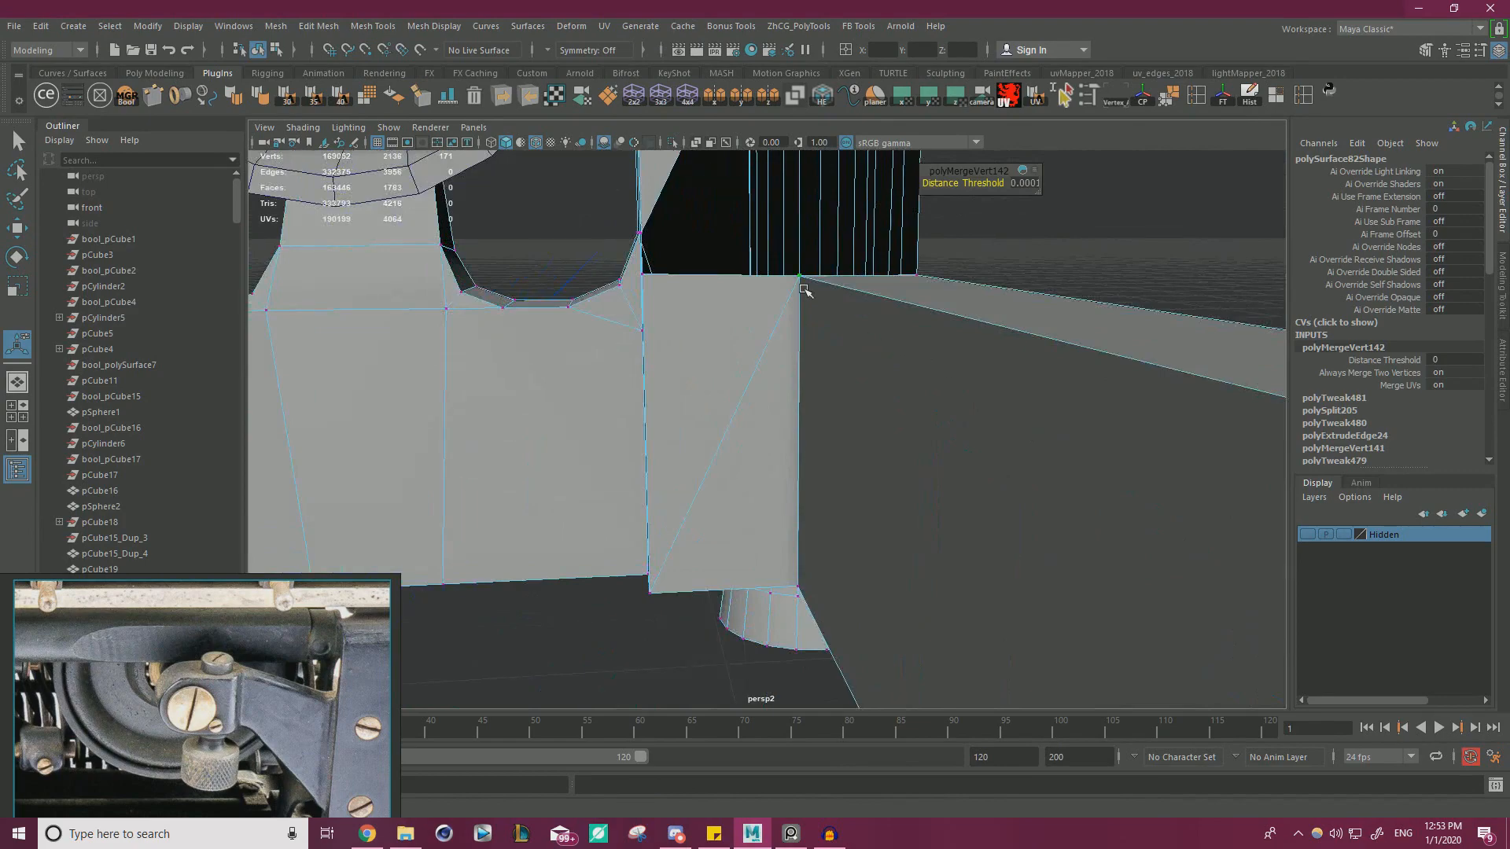
- Examine the border edges around the new panel and the remaining opening to check whether the base is joined
left_click(802, 283)
key("w")
left_click_drag(891, 174, 827, 381, "alt")
right_click_drag(827, 381, 718, 351, "alt")
middle_click_drag(718, 351, 714, 472, "alt")
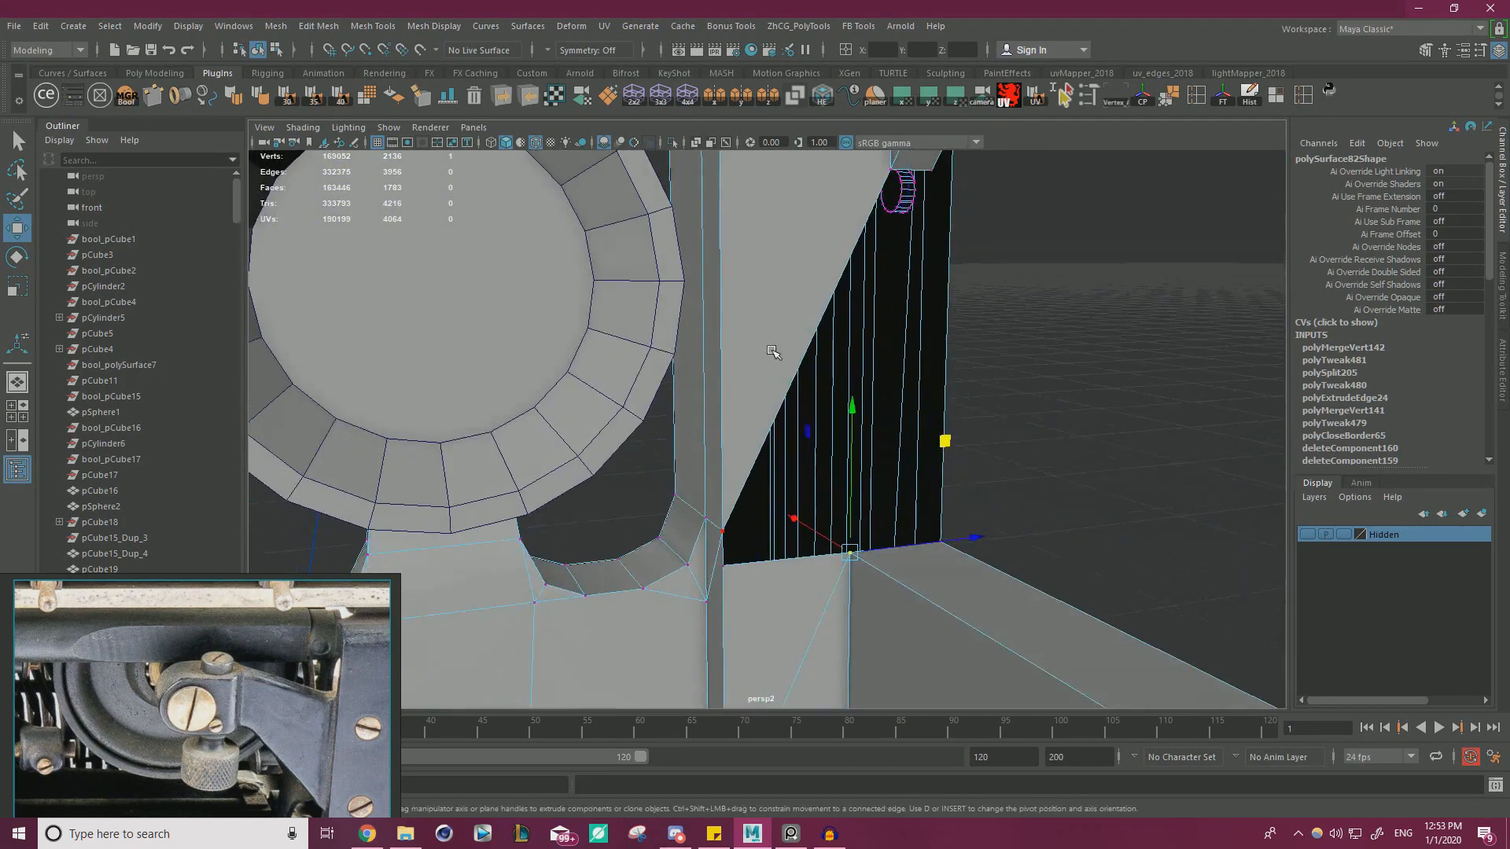
right_click_drag(771, 305, 800, 247)
double_click(817, 325)
double_click(818, 325)
right_click_drag(817, 325, 786, 315, "alt")
left_click_drag(787, 314, 845, 456, "alt")
middle_click_drag(846, 456, 905, 350, "alt")
left_click_drag(906, 350, 904, 290, "alt")
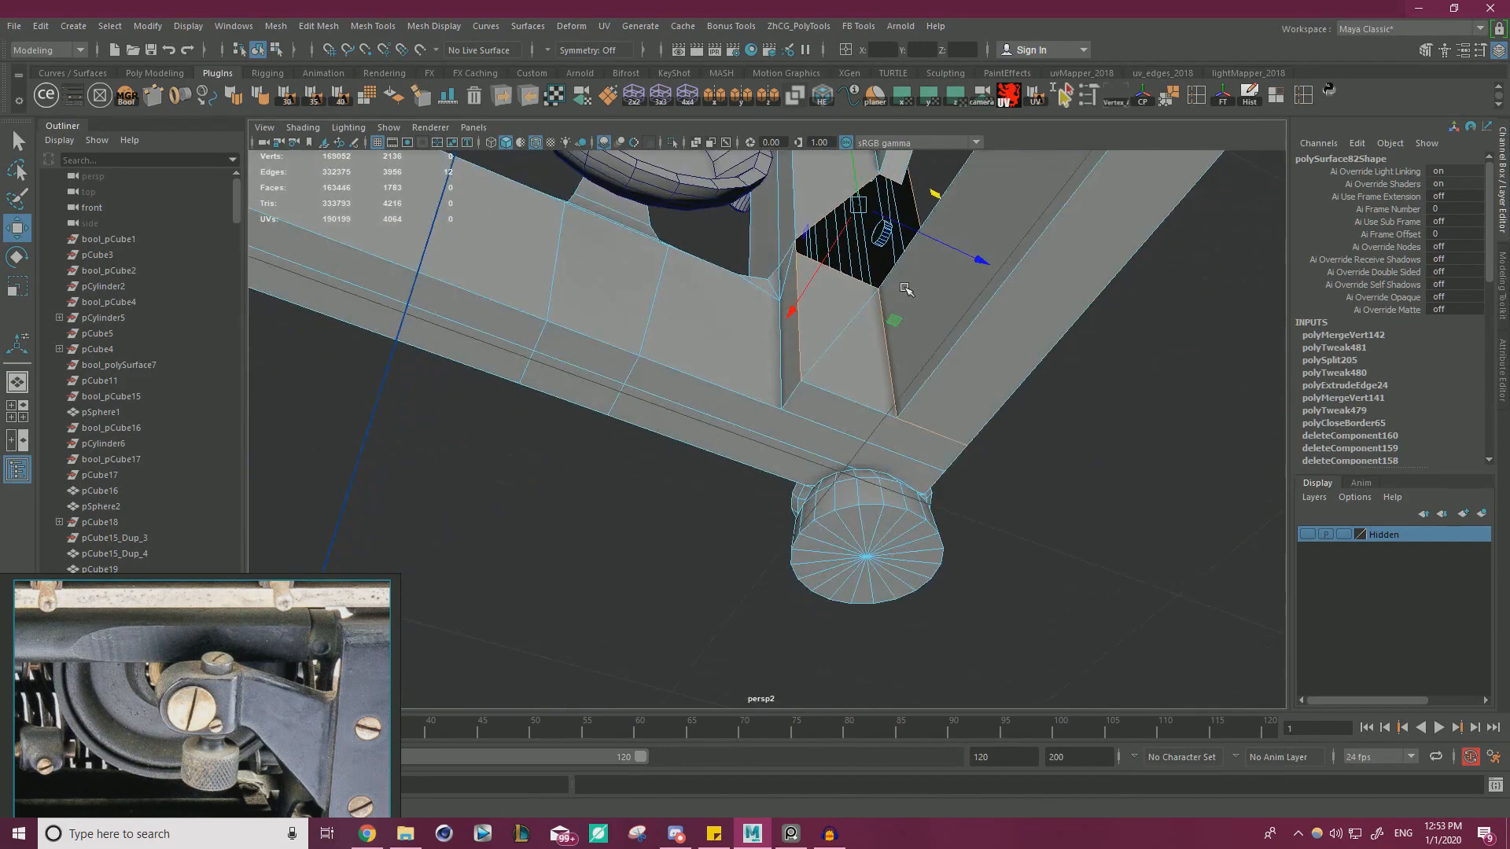
scroll(834, 376, "up", 4)
right_click_drag(866, 338, 825, 349)
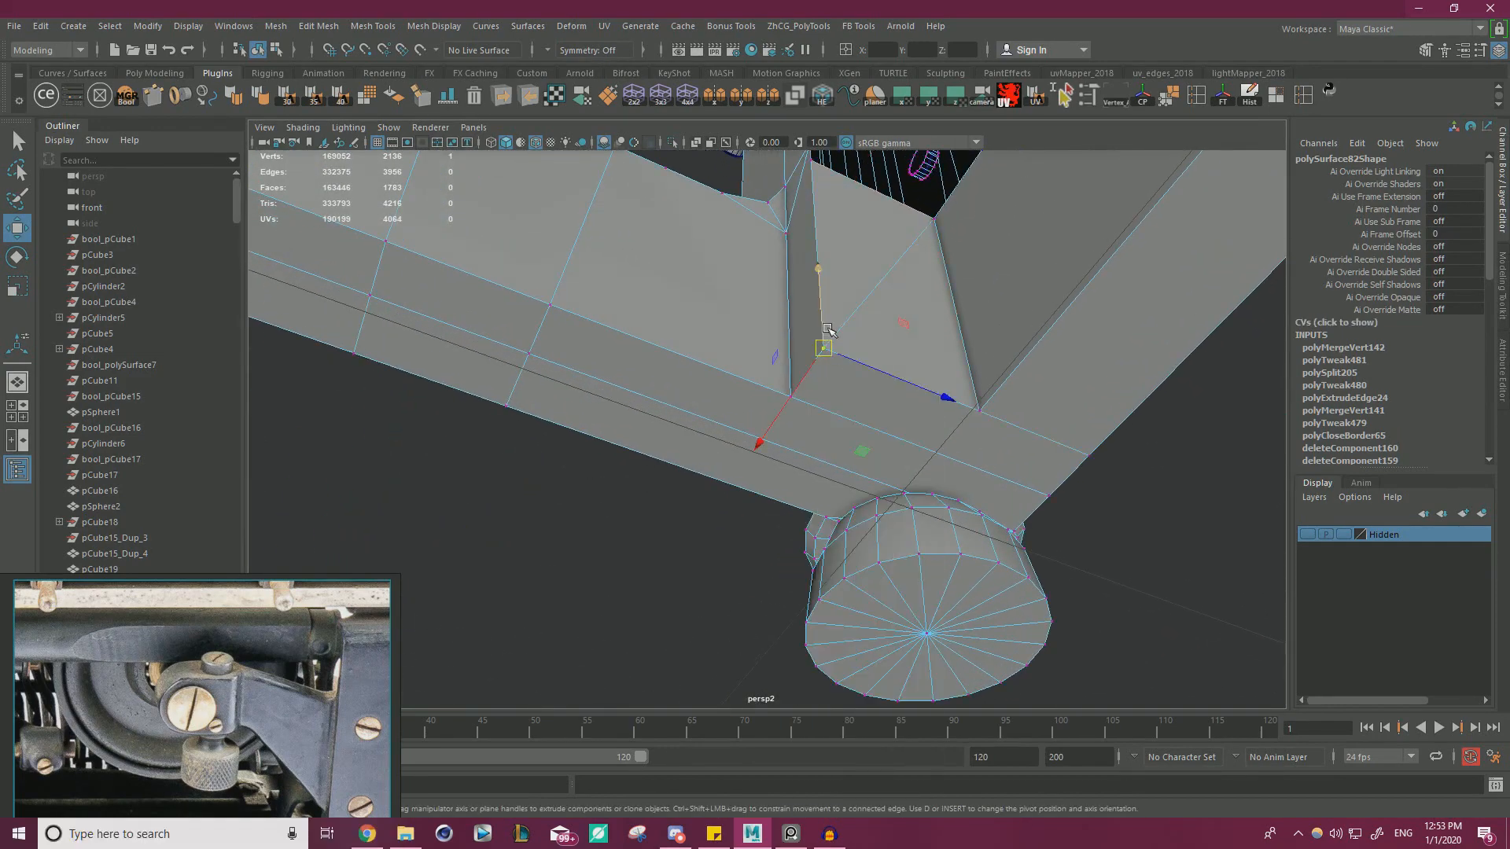
left_click_drag(827, 329, 760, 436, "alt")
key("ctrl+z")
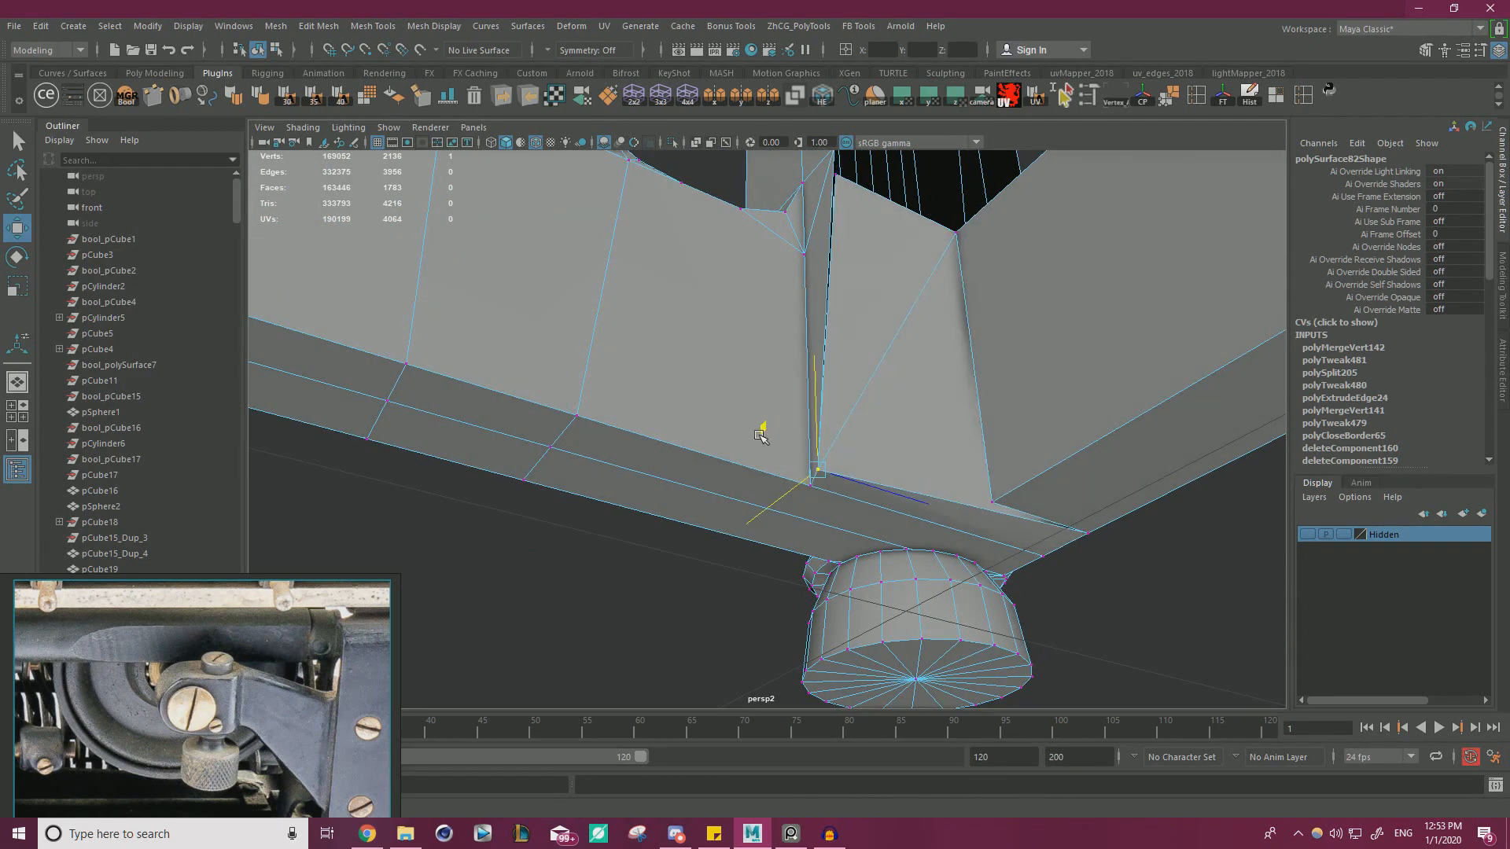
left_click_drag(852, 444, 938, 424, "alt")
key("ctrl+z")
- Delete the diagonal edge across the panel between the post and the side wall
right_click_drag(859, 322, 856, 284)
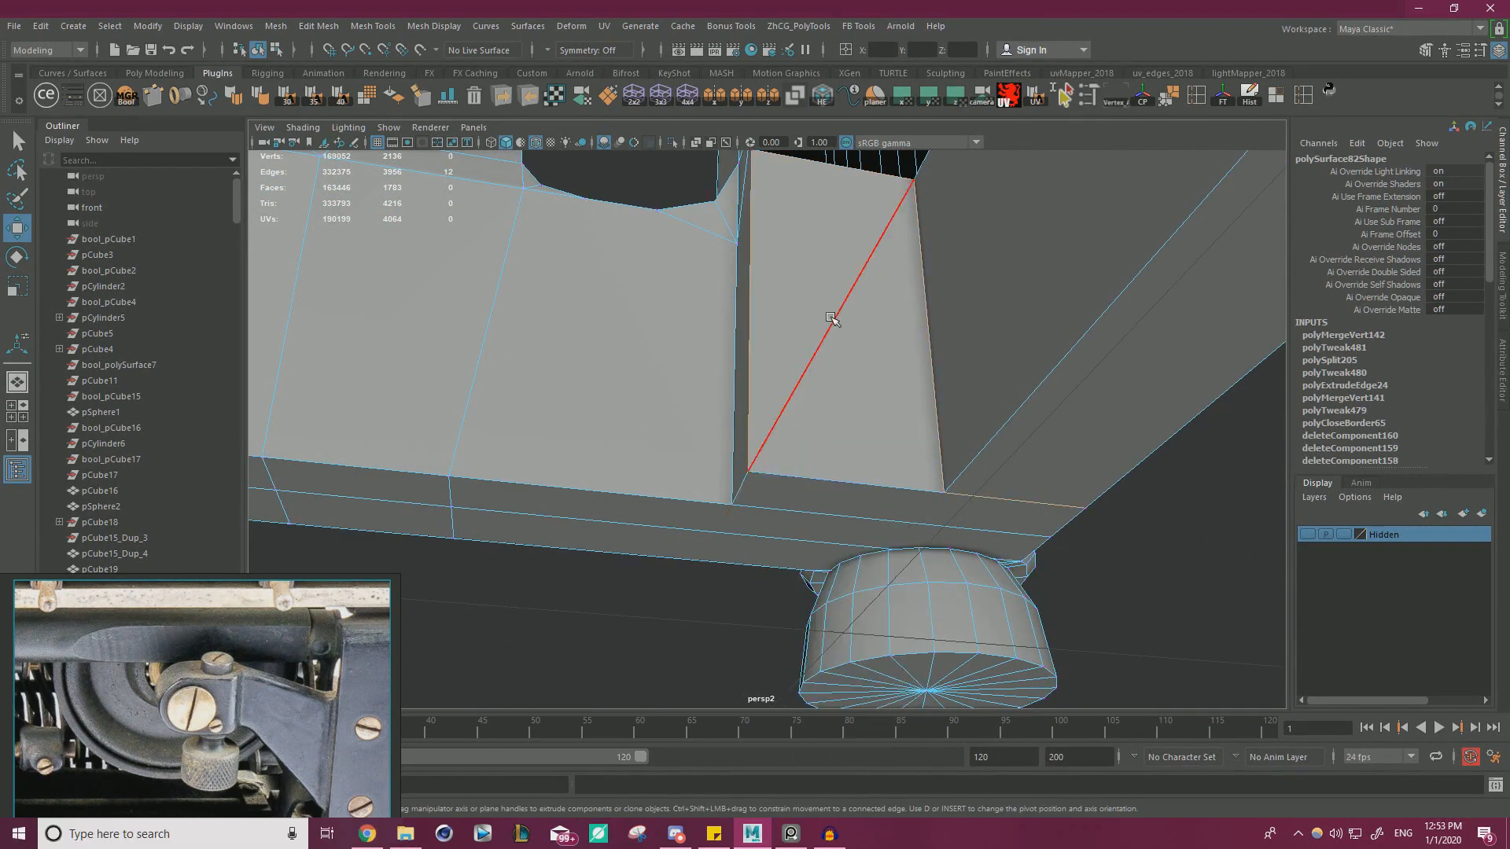
left_click(832, 319)
key("Delete")
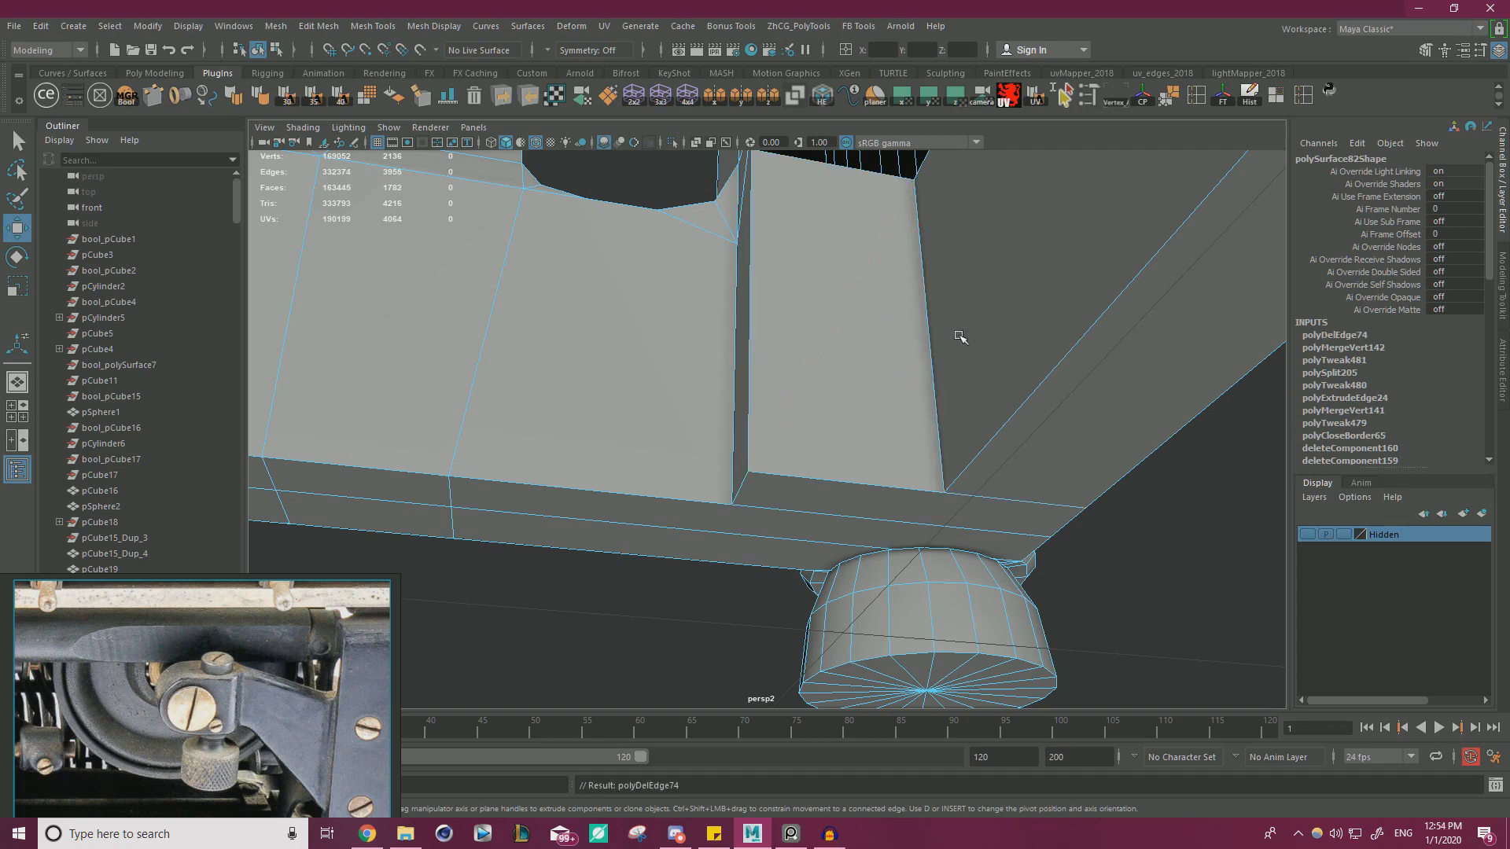
- Cut the panel along the side wall down to its base and across to the post's lower corner, and delete the surplus face
key("ctrl+shift+x")
left_click(913, 180)
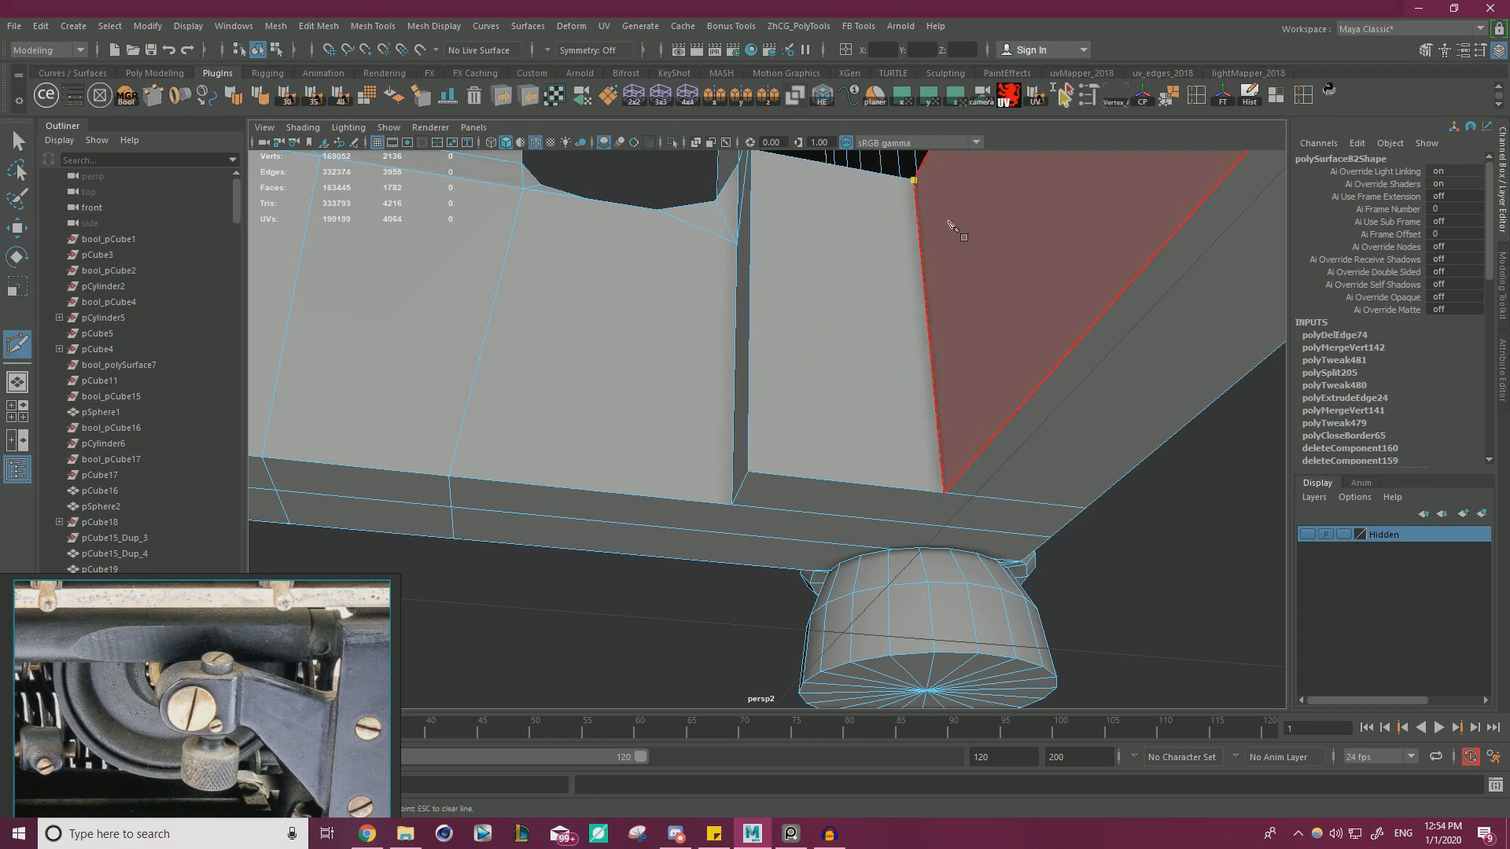
left_click(935, 493)
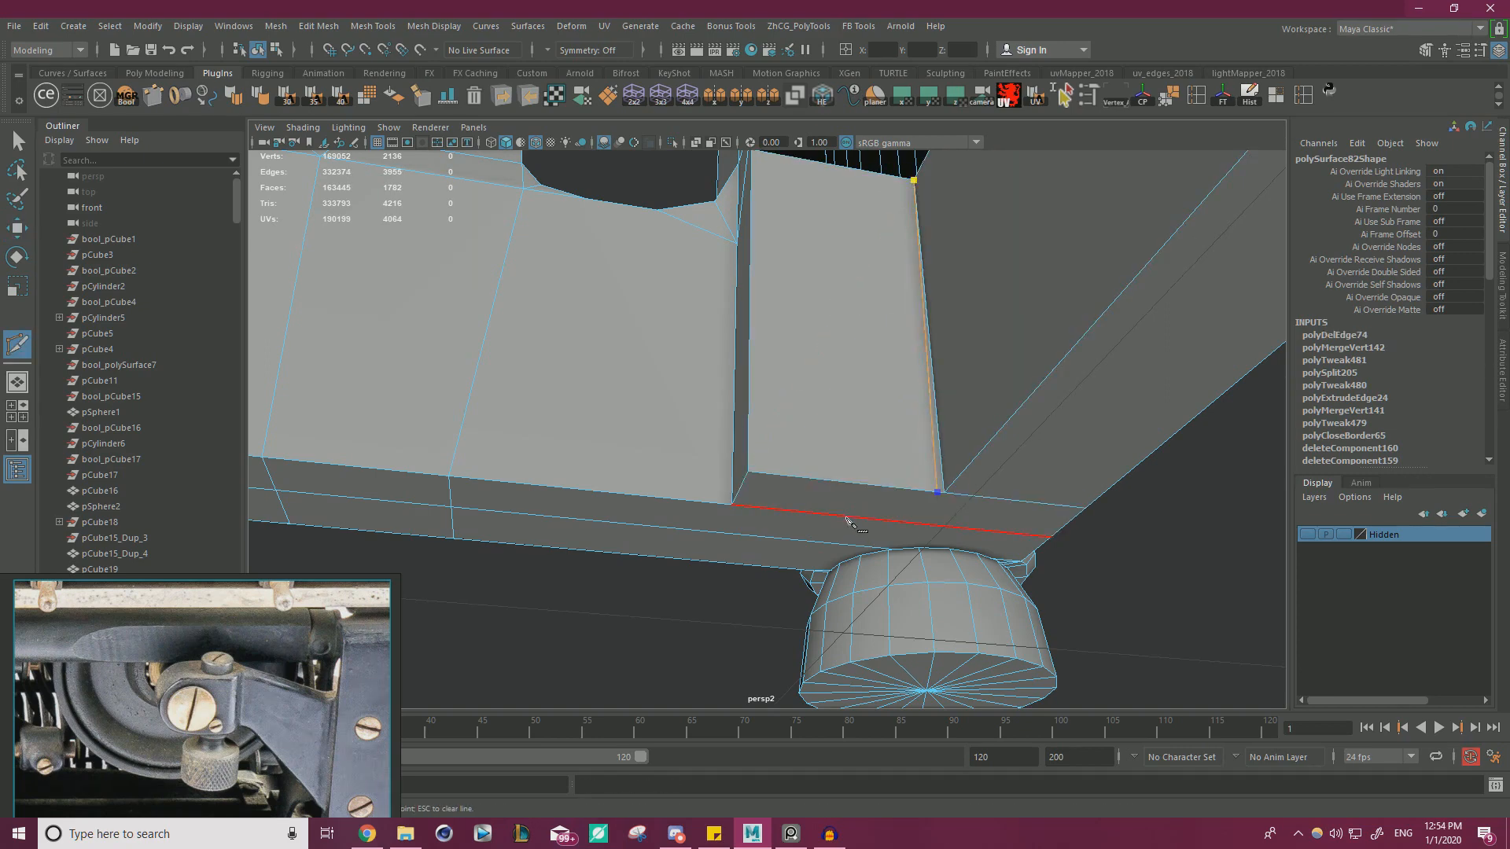
mouse_move(863, 382)
right_mouse_down()
mouse_move(856, 425)
mouse_move(849, 382)
right_mouse_up()
- Snap the cut's lower vertex to the side wall's bottom corner and merge the overlapping vertices there
left_click(943, 494)
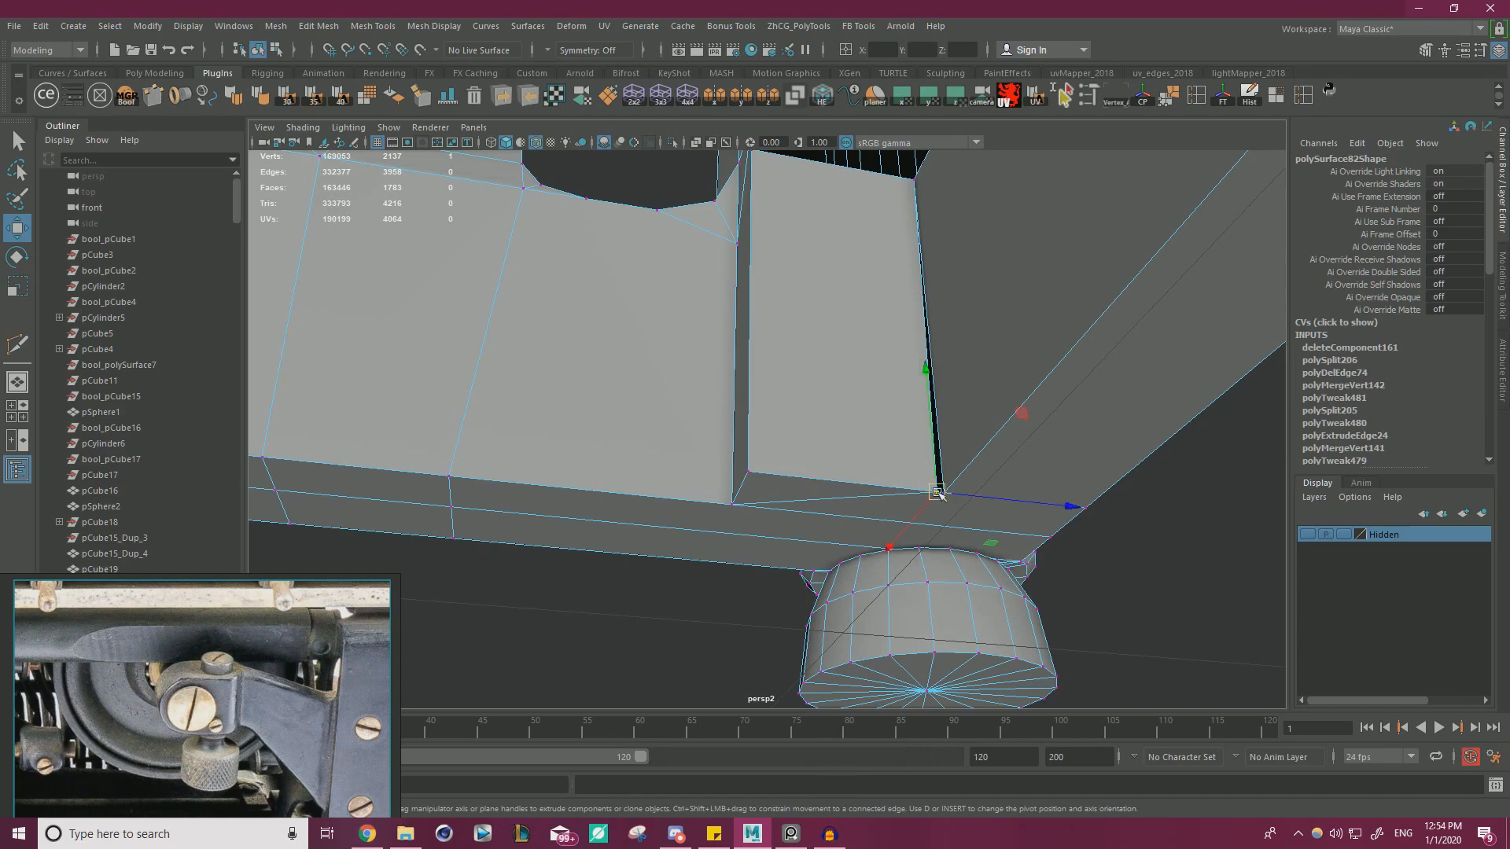
key("v")
left_click_drag(972, 497, 947, 497)
left_click_drag(1171, 632, 850, 343)
right_click_drag(1075, 466, 1140, 389, "shift")
- Examine the border edges along the panel's inner side, where it meets the post
left_click_drag(1140, 389, 814, 283, "alt")
right_click_drag(812, 283, 809, 223)
double_click(823, 270)
left_click_drag(916, 456, 907, 357, "alt")
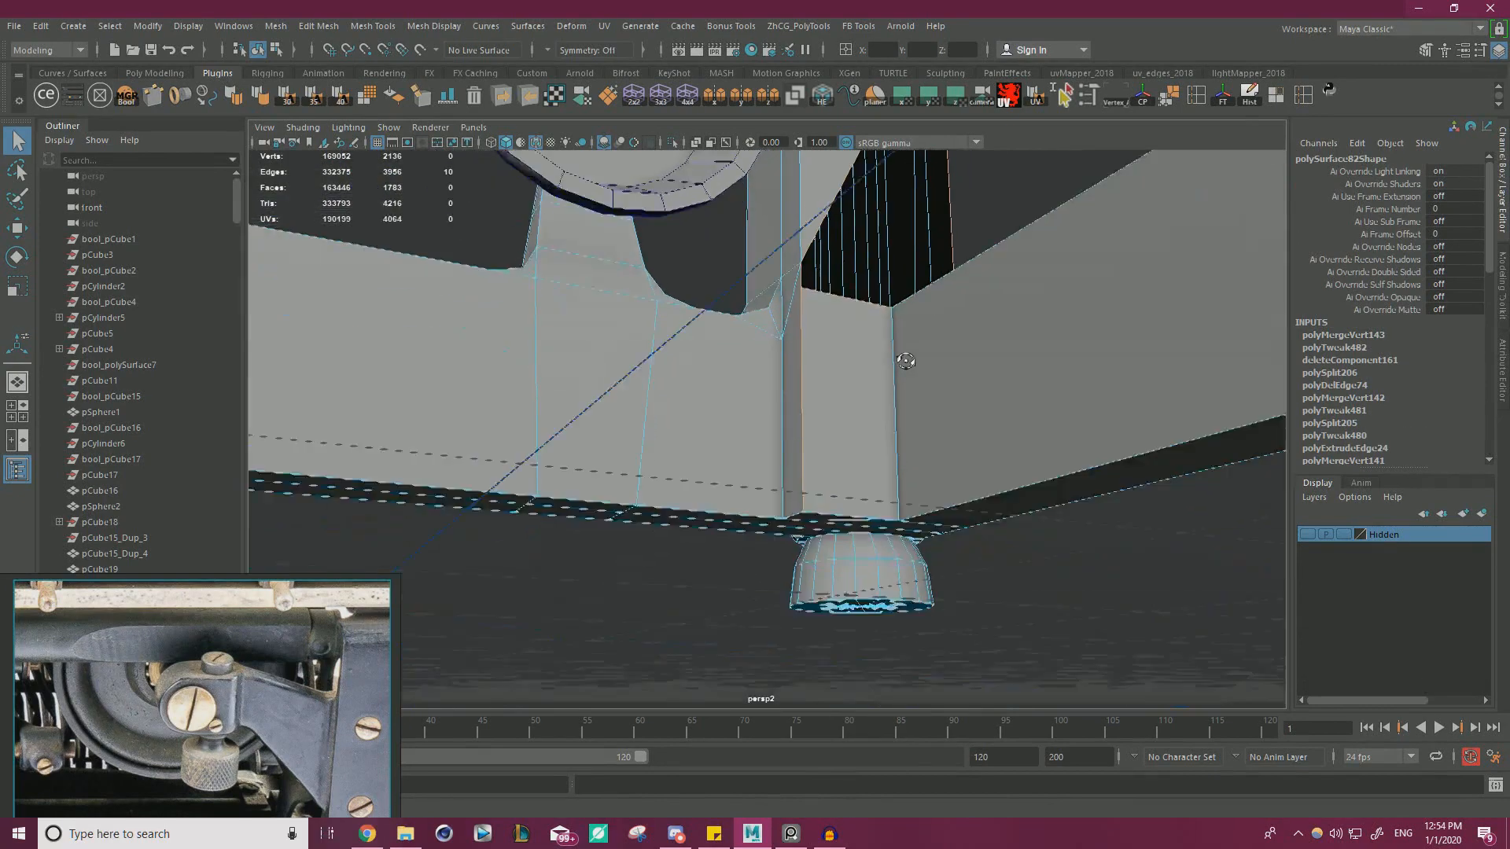
right_click_drag(907, 357, 960, 418, "alt")
left_click_drag(960, 418, 926, 429, "alt")
left_click_drag(833, 332, 884, 348, "alt")
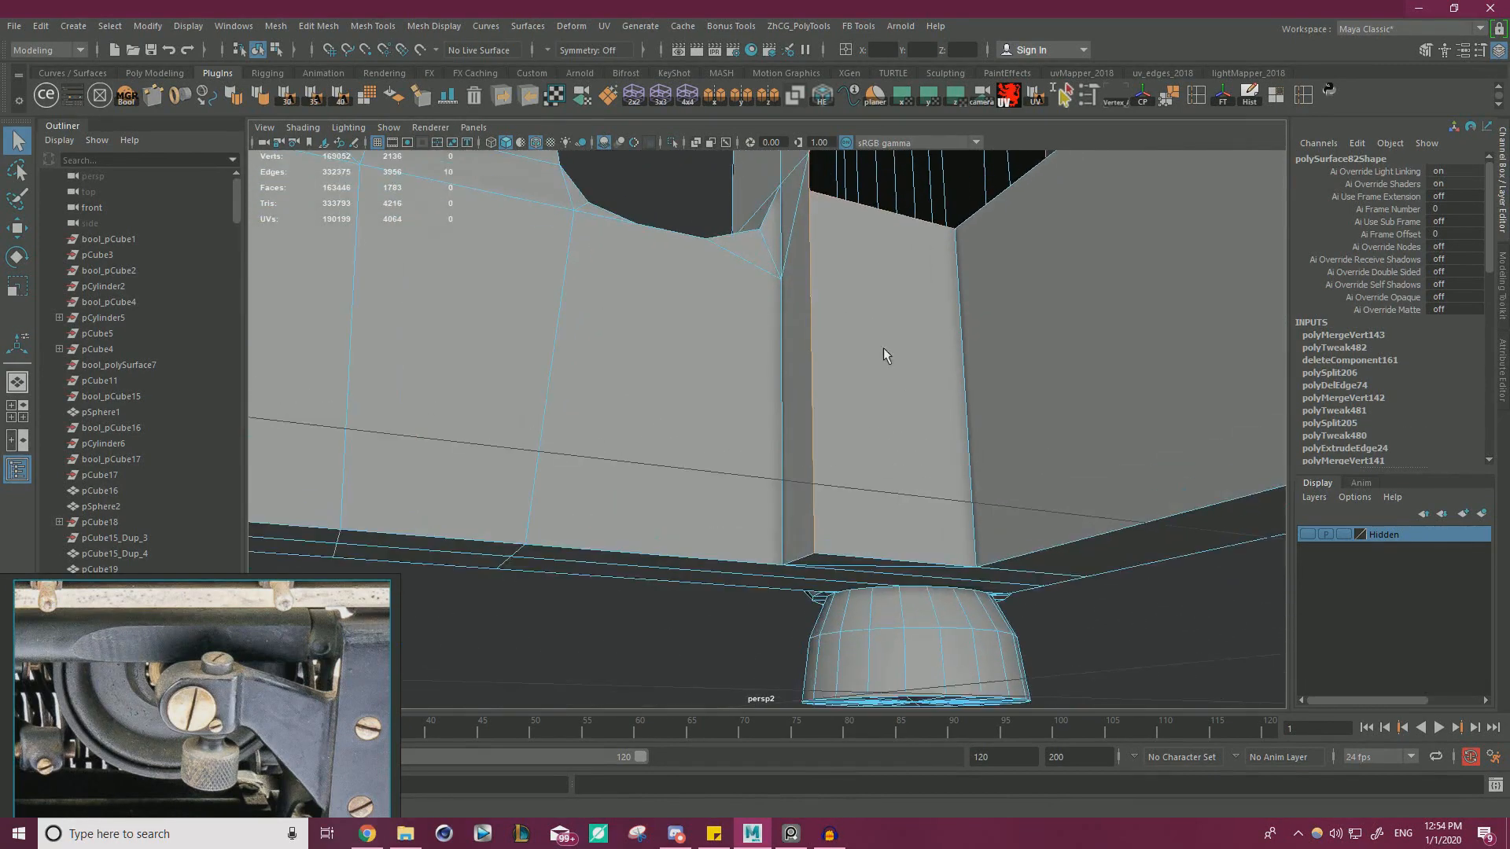
right_click_drag(884, 348, 813, 326, "alt")
- Pull the panel's upper inner corner off the post and cut an edge from the post's exposed border to the neighbouring frame corner vertex
left_click(812, 322)
key("w")
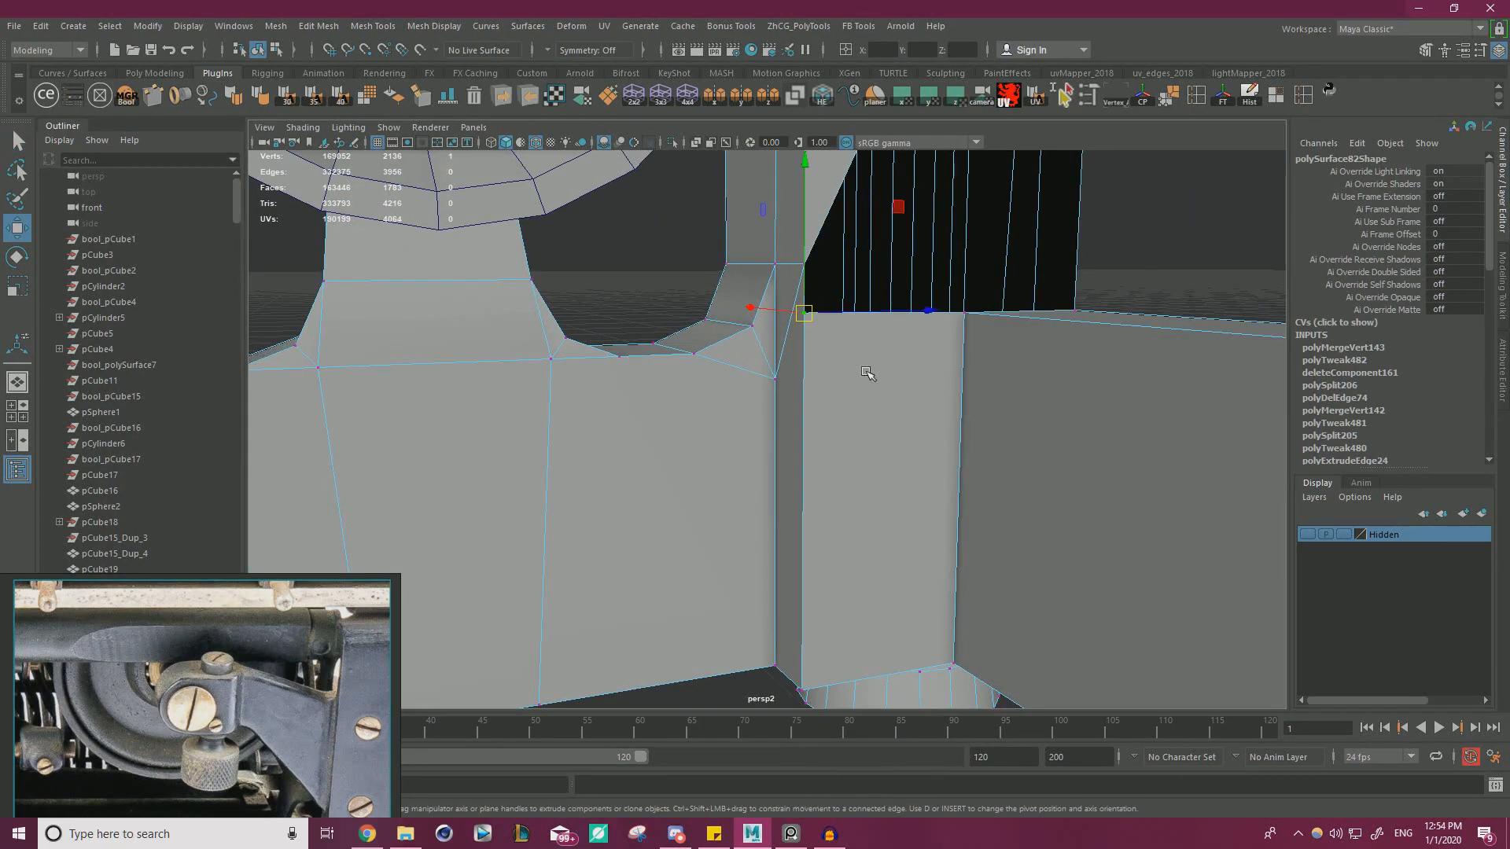
left_click_drag(863, 367, 866, 415, "alt")
left_click_drag(933, 338, 918, 374, "ctrl+shift")
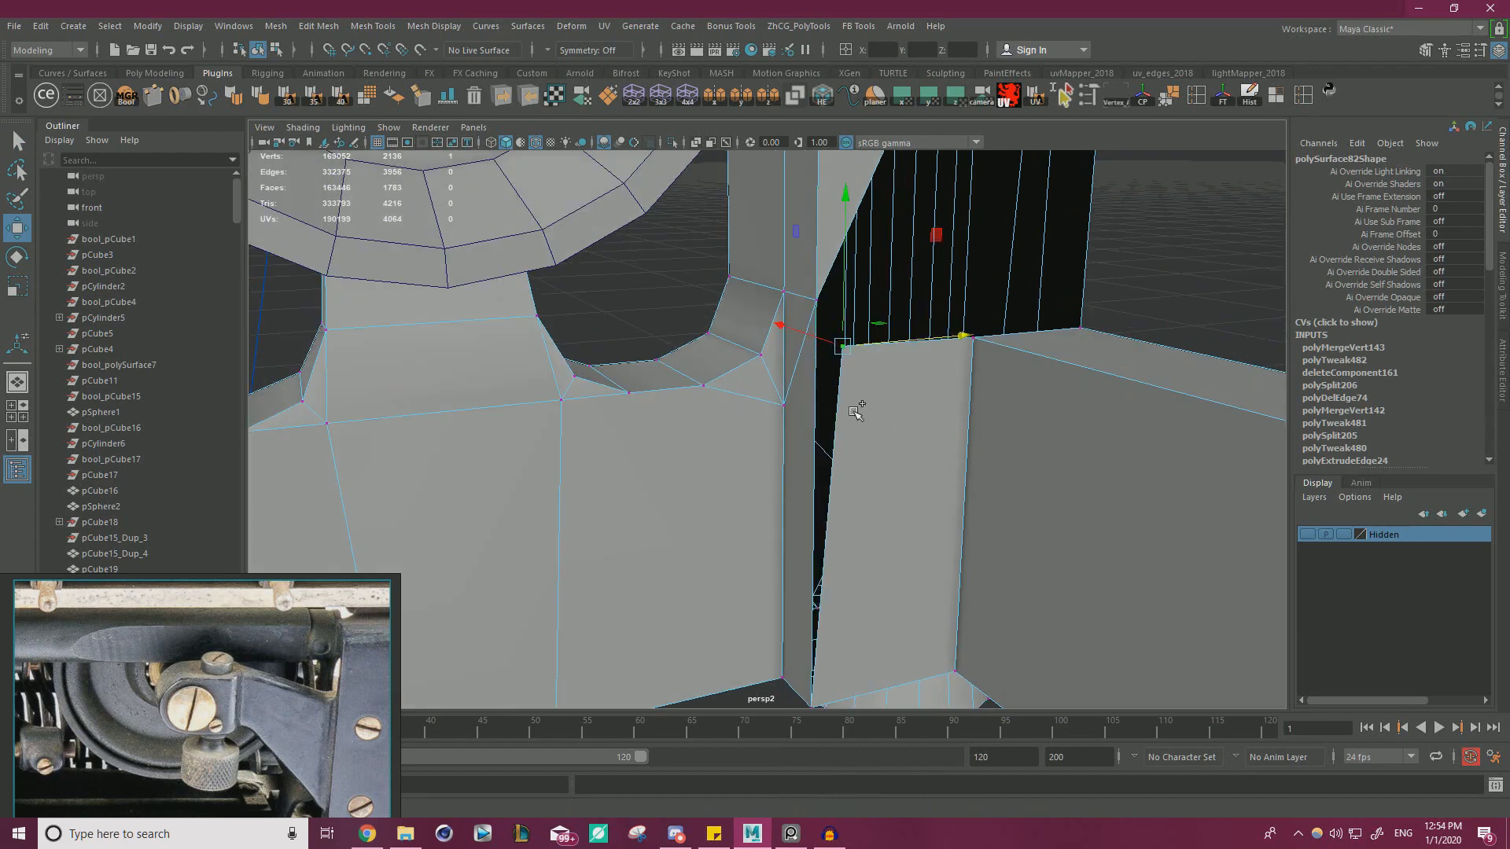
key("ctrl+shift+x")
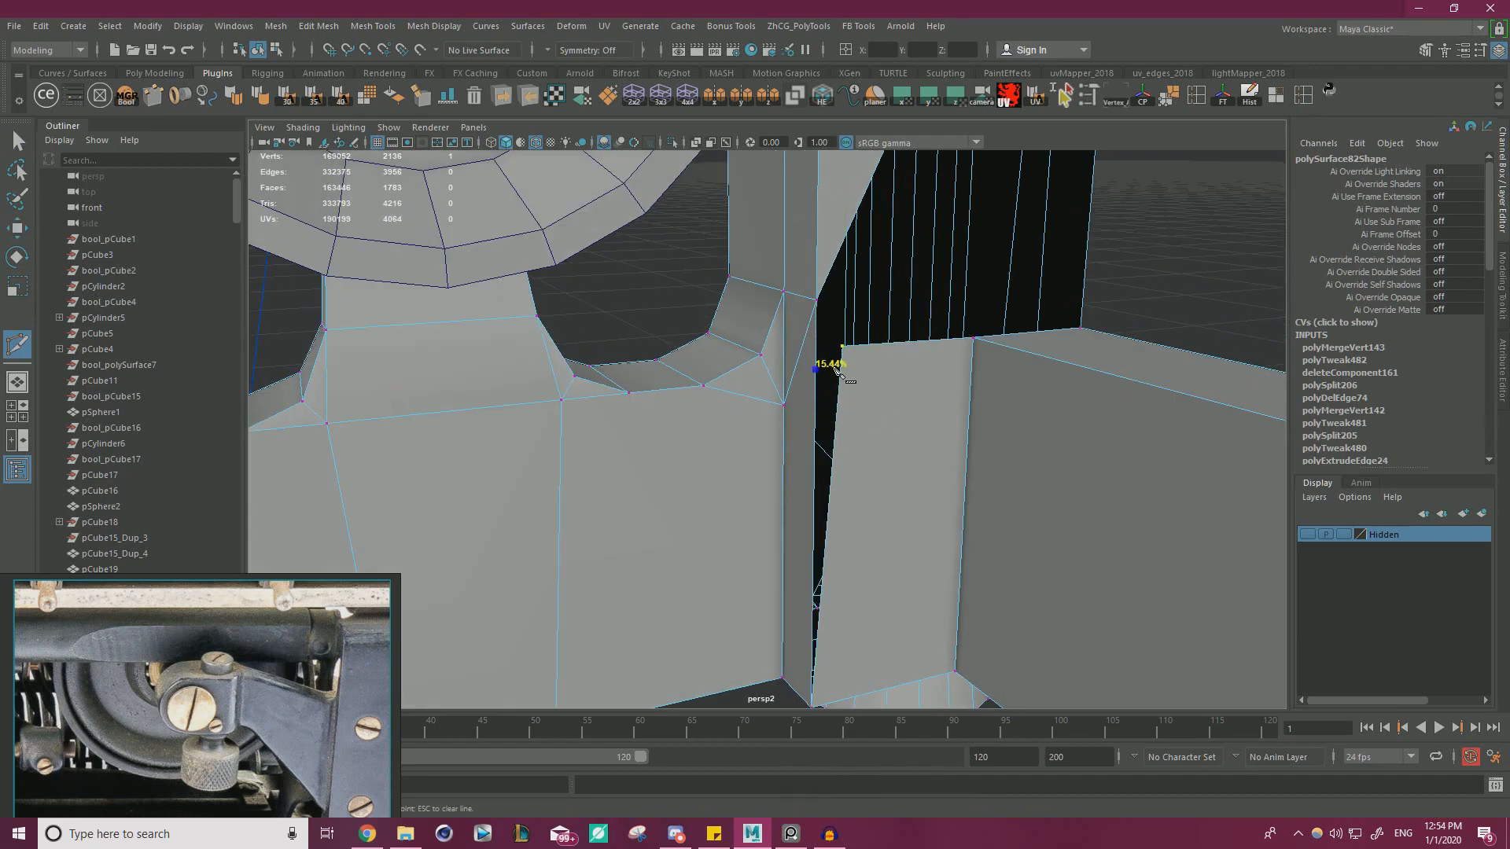
left_click(785, 404)
right_click(783, 399)
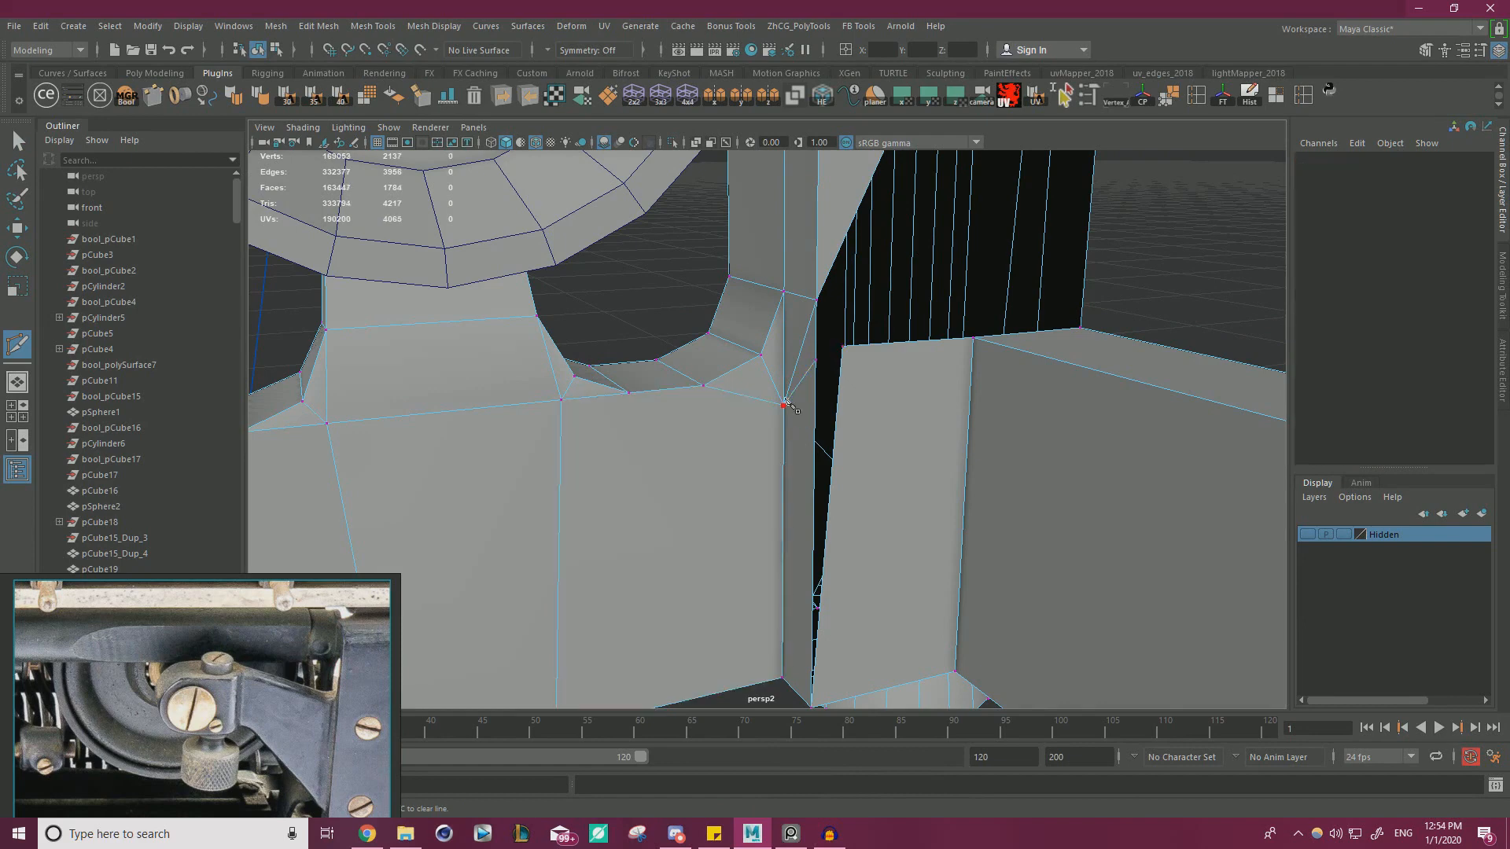
key("w")
- Snap the panel's upper inner corner onto the new vertex on the post's edge and merge them
right_click(804, 357)
left_click(863, 371)
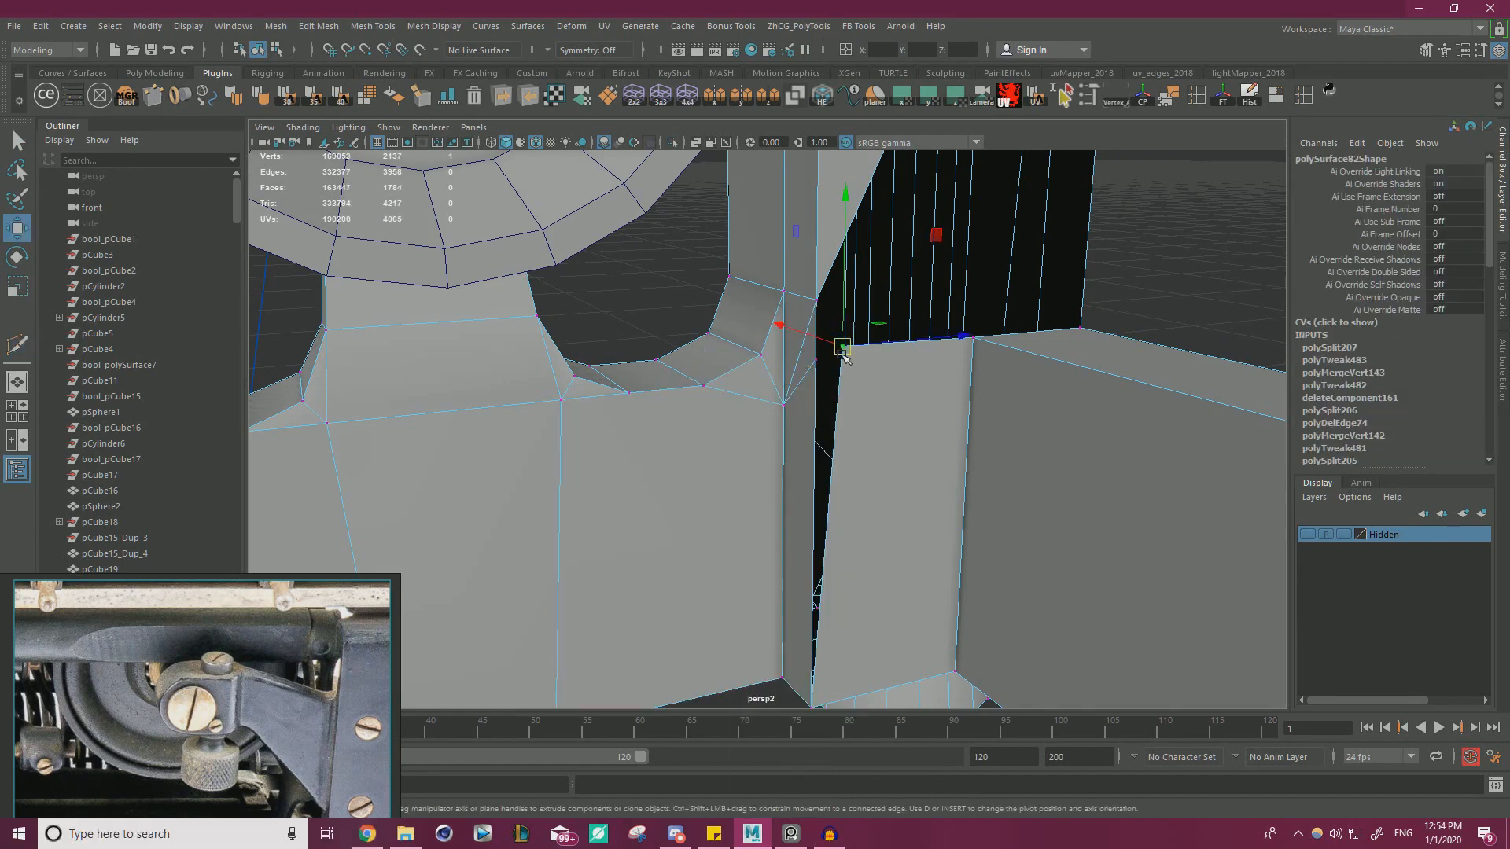
left_click_drag(841, 354, 817, 361)
left_click_drag(913, 499, 747, 336)
right_click_drag(784, 359, 843, 281, "shift")
- Examine the border edges around the opening above the panel and along the side wall's outer end
right_click_drag(901, 380, 902, 354)
double_click(901, 356)
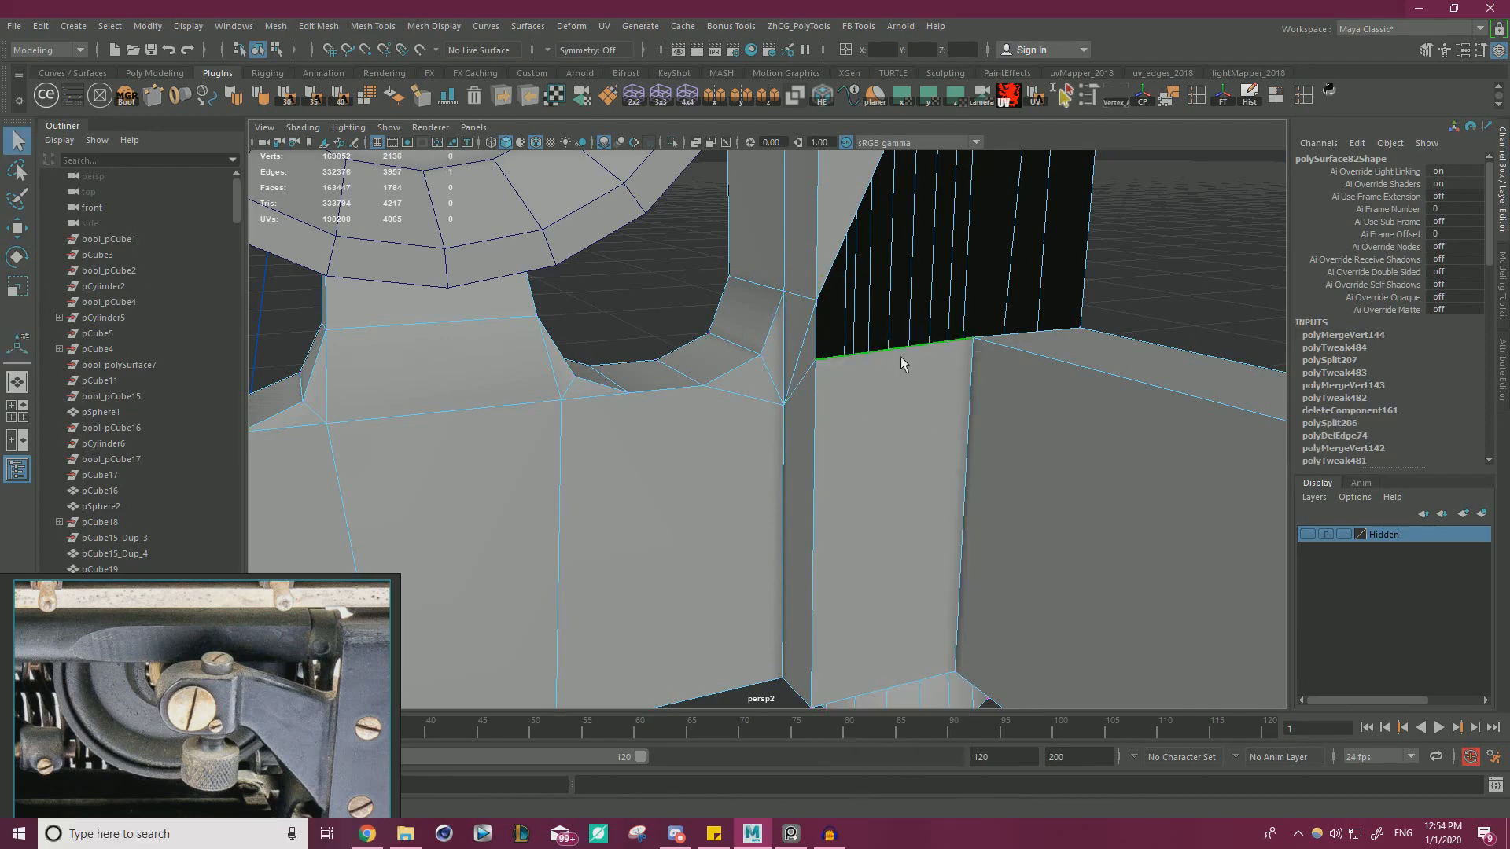
left_click_drag(900, 357, 815, 350, "alt")
right_click_drag(814, 350, 744, 438, "alt")
left_click_drag(745, 438, 674, 428, "alt")
middle_click_drag(696, 527, 799, 331, "alt")
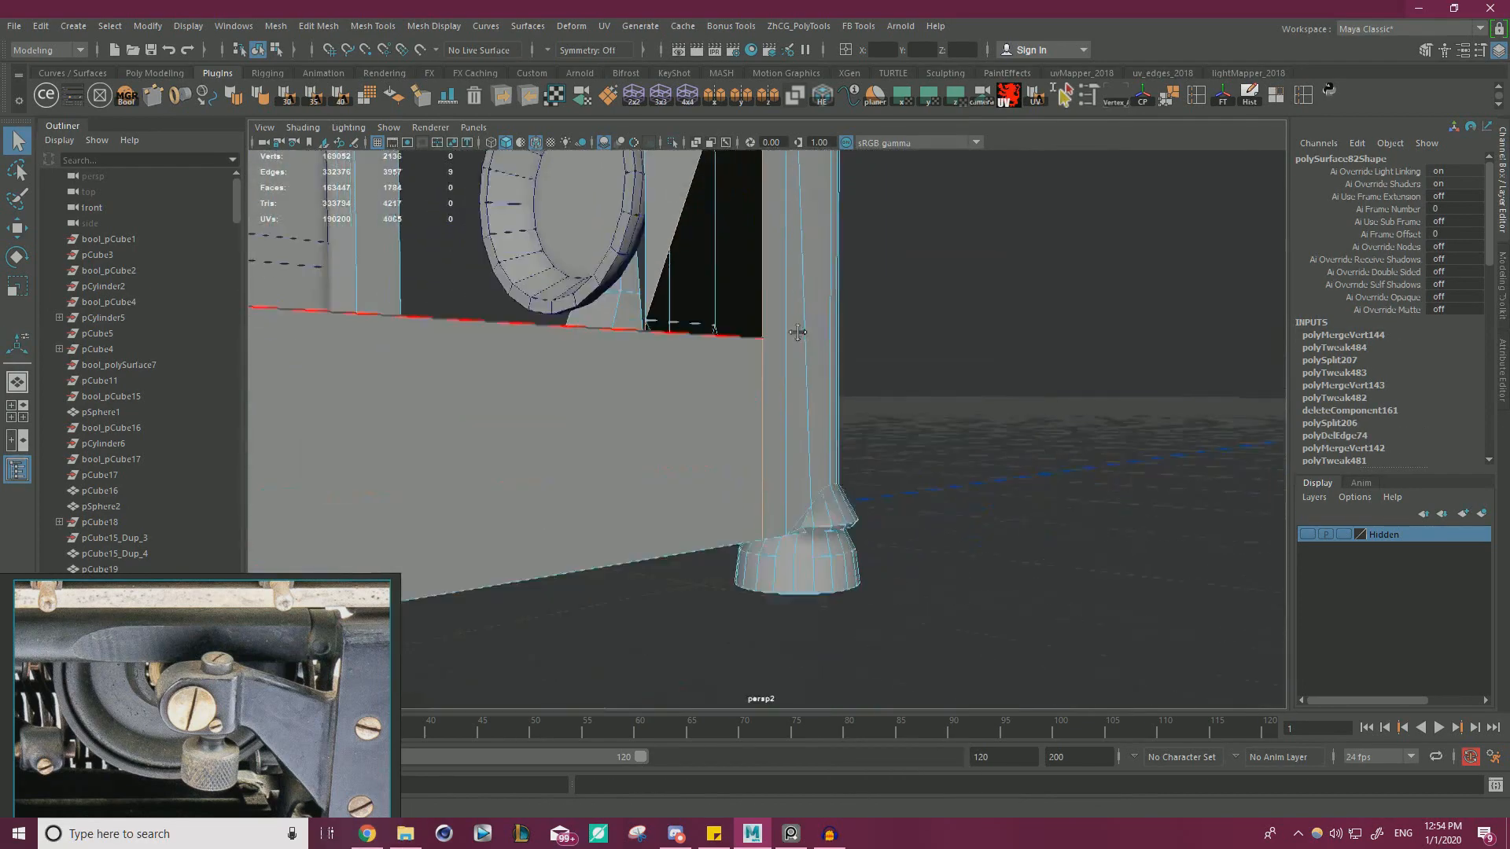
left_click_drag(799, 330, 852, 424, "alt")
right_click_drag(852, 425, 887, 445, "alt")
- Pull the panel's upper outer corner off the post and cut an edge from the post's exposed border down to the vertex at its base
right_click_drag(733, 365, 695, 364)
left_click(742, 354)
key("w")
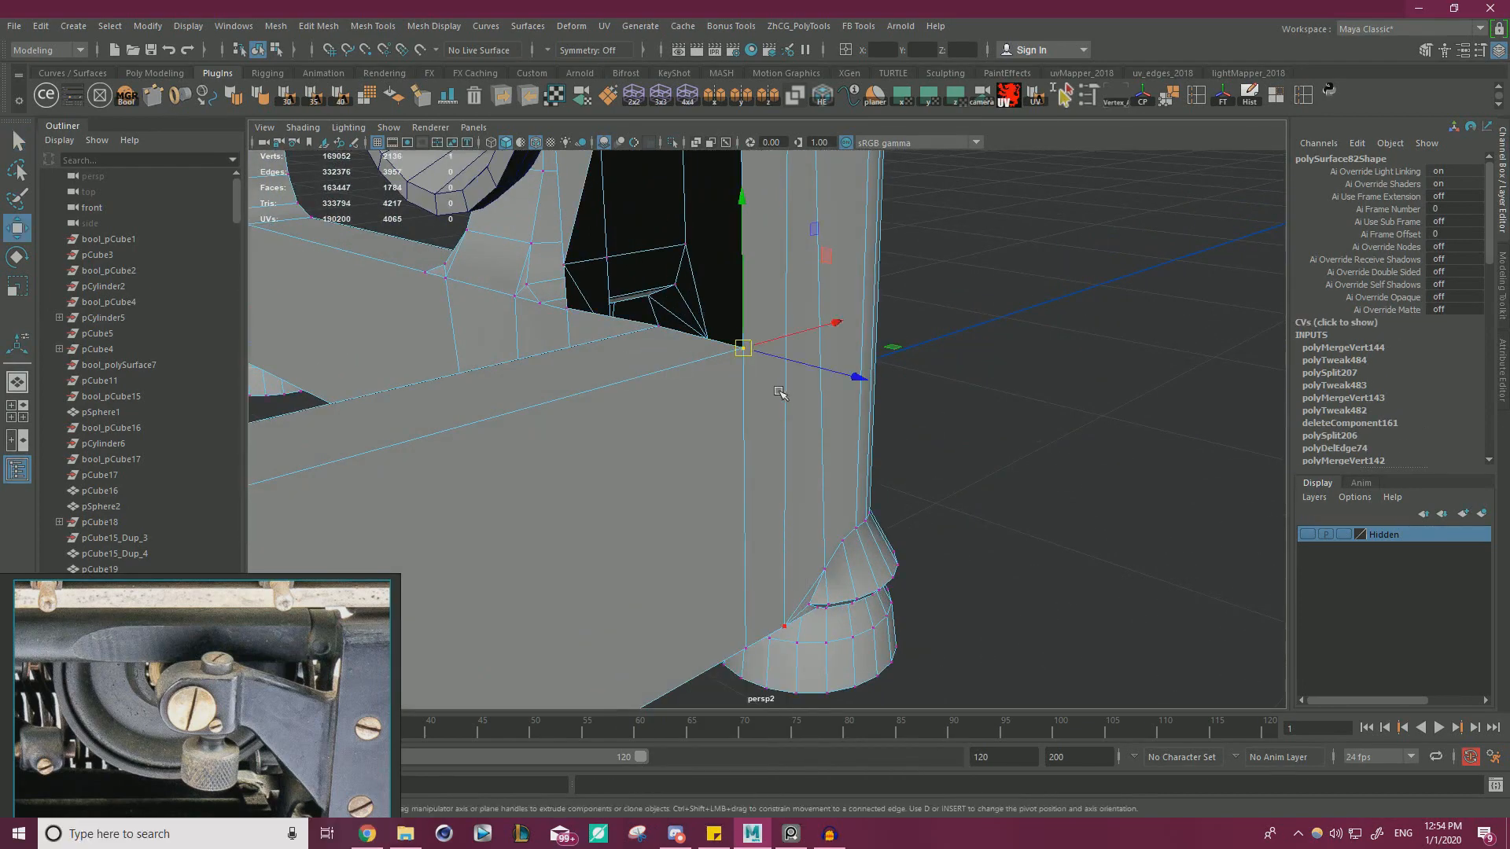
left_click_drag(781, 394, 822, 452, "alt")
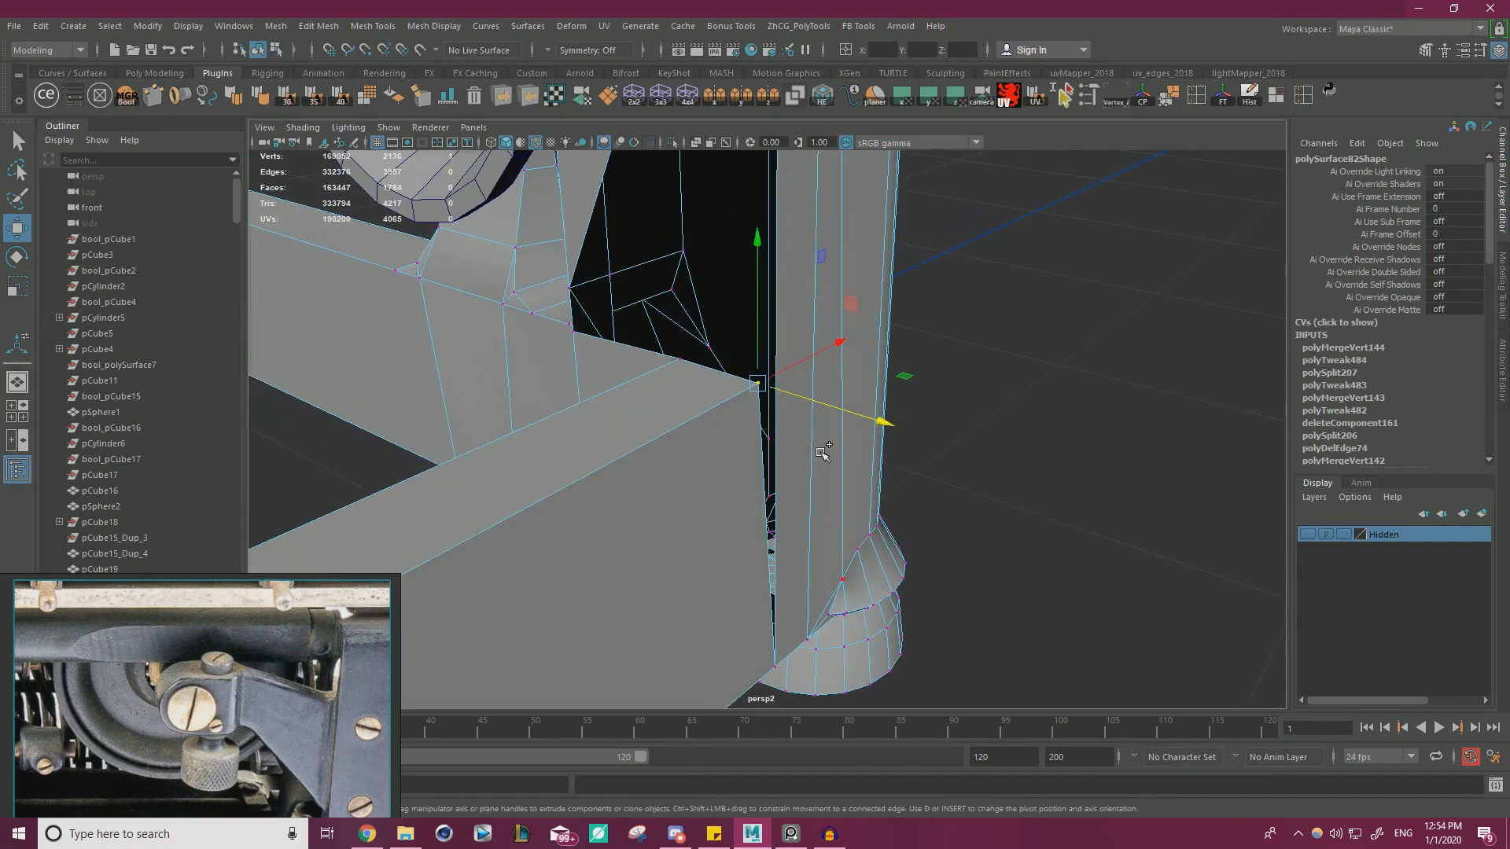
right_click_drag(822, 452, 812, 434, "shift")
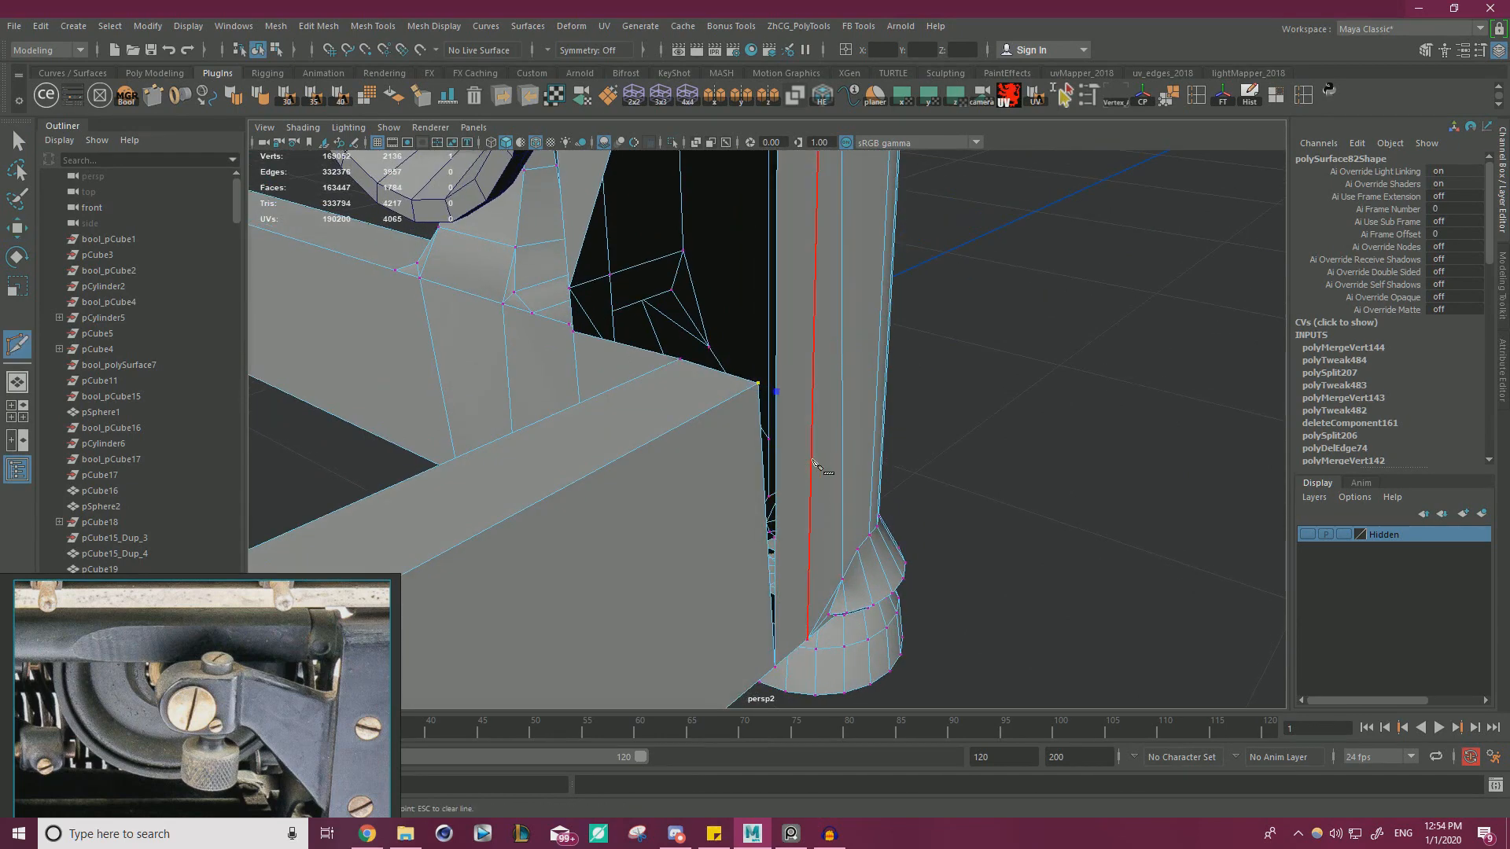
left_click(776, 391)
right_click(937, 502)
key("w")
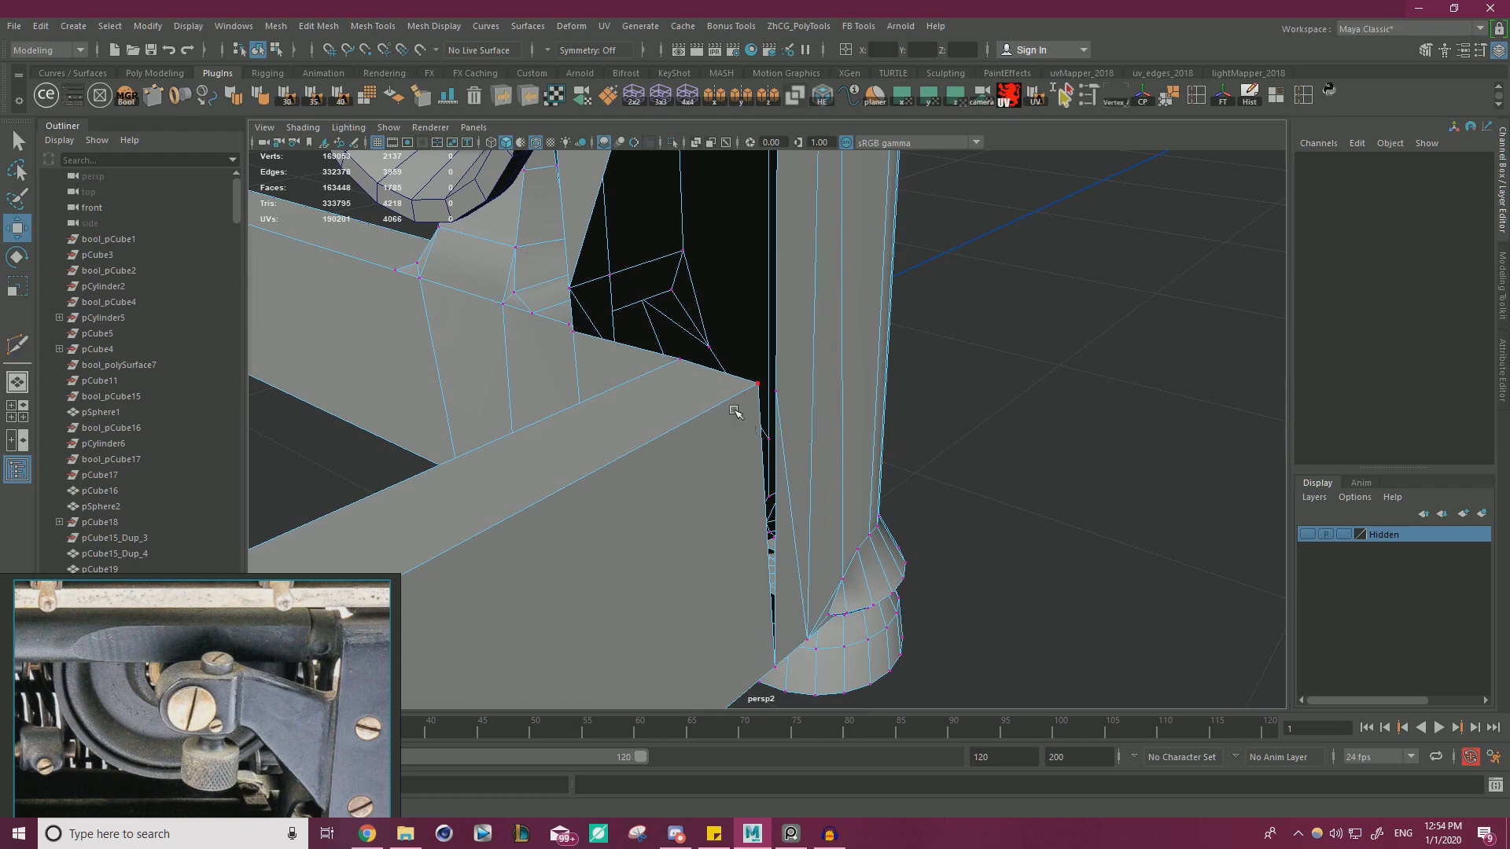
- Snap the panel's upper outer corner onto the new vertex on the post's border and merge the overlapping vertices
right_click_drag(732, 407, 687, 391)
left_click_drag(762, 409, 783, 373, "alt")
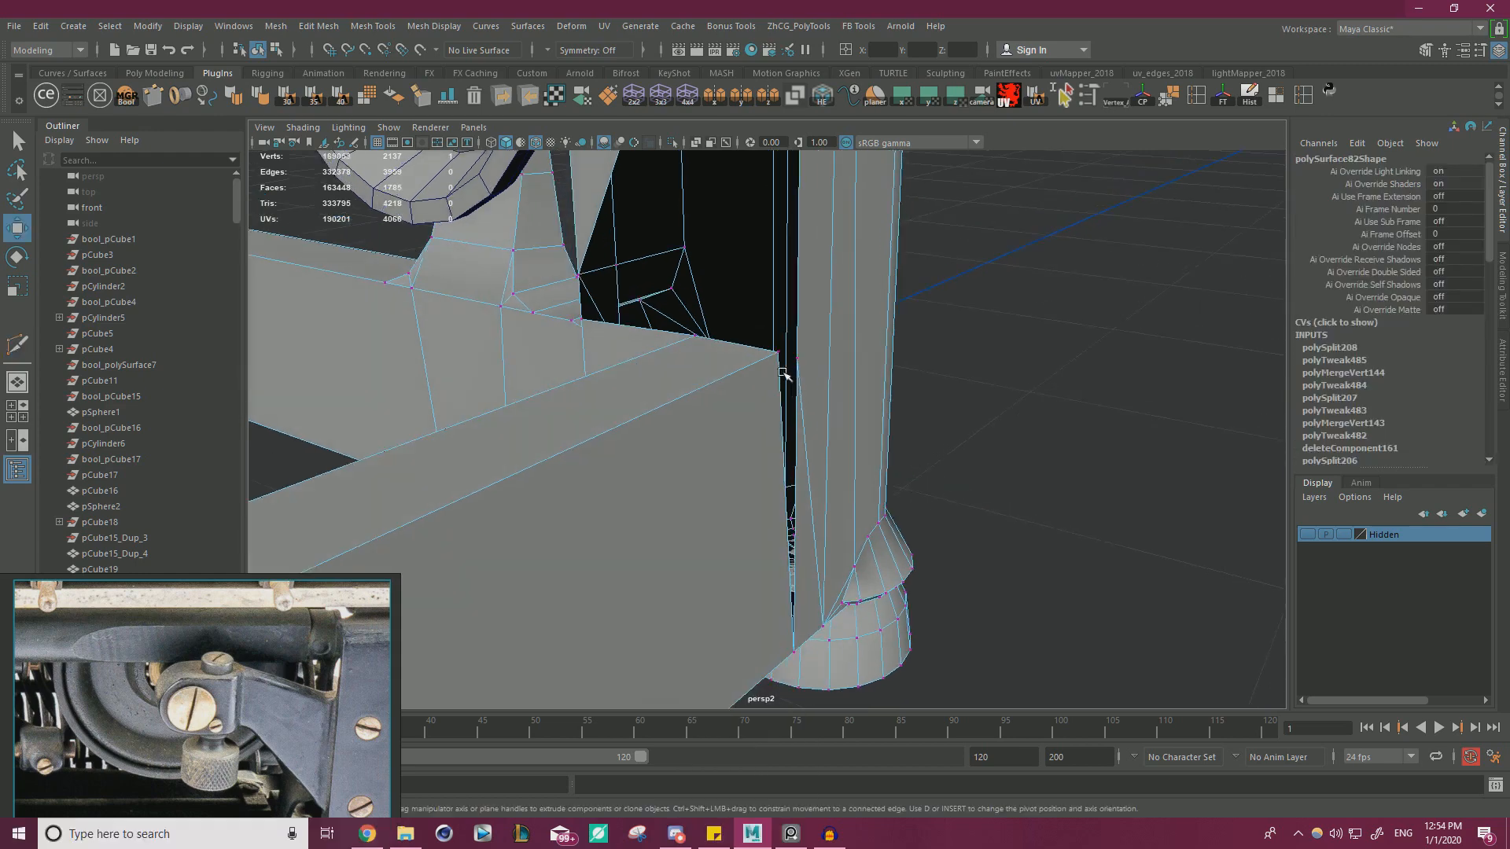
middle_click_drag(800, 376, 838, 372)
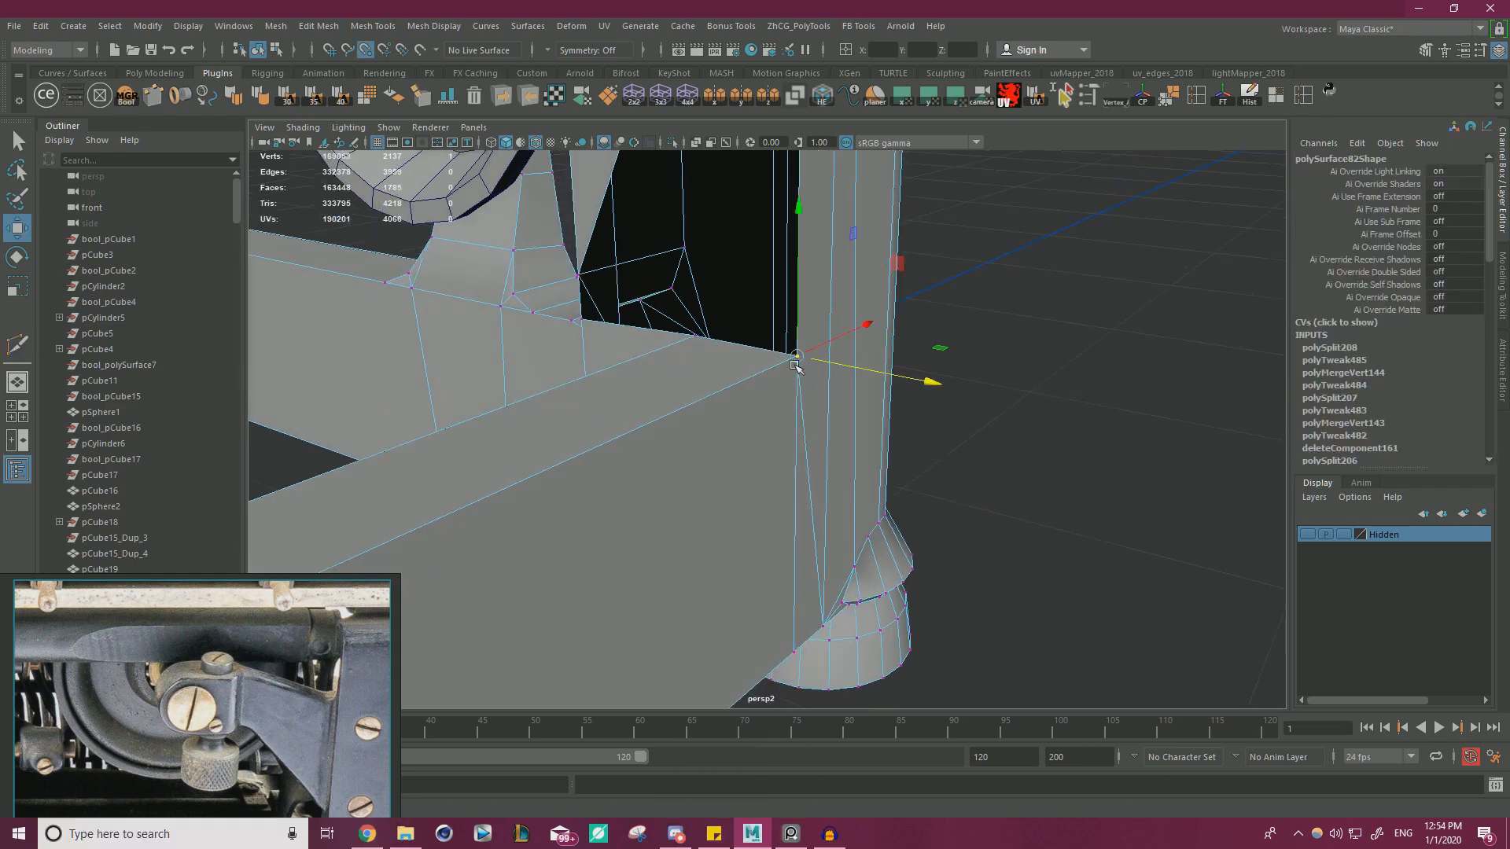
scroll(933, 465, "up", 5)
left_click_drag(688, 225, 688, 215)
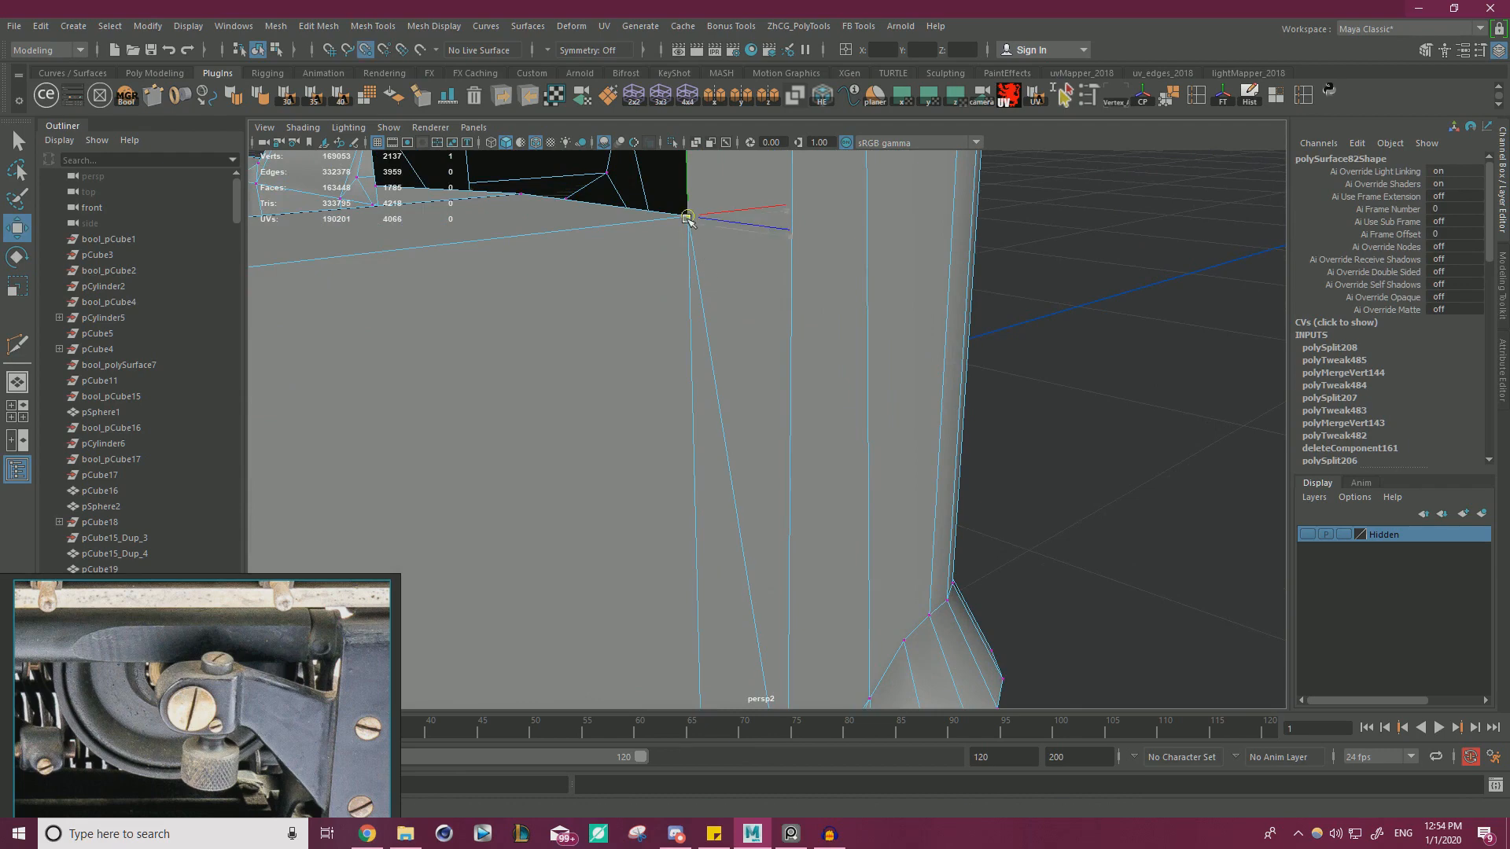
scroll(736, 352, "down", 3)
left_click_drag(723, 321, 346, 168)
right_click_drag(823, 344, 804, 212, "shift")
- Select the border loop around the opening on the post's inner side above the panel and fill it with a face
left_click(656, 283)
double_click(657, 283)
scroll(681, 259, "down", 5)
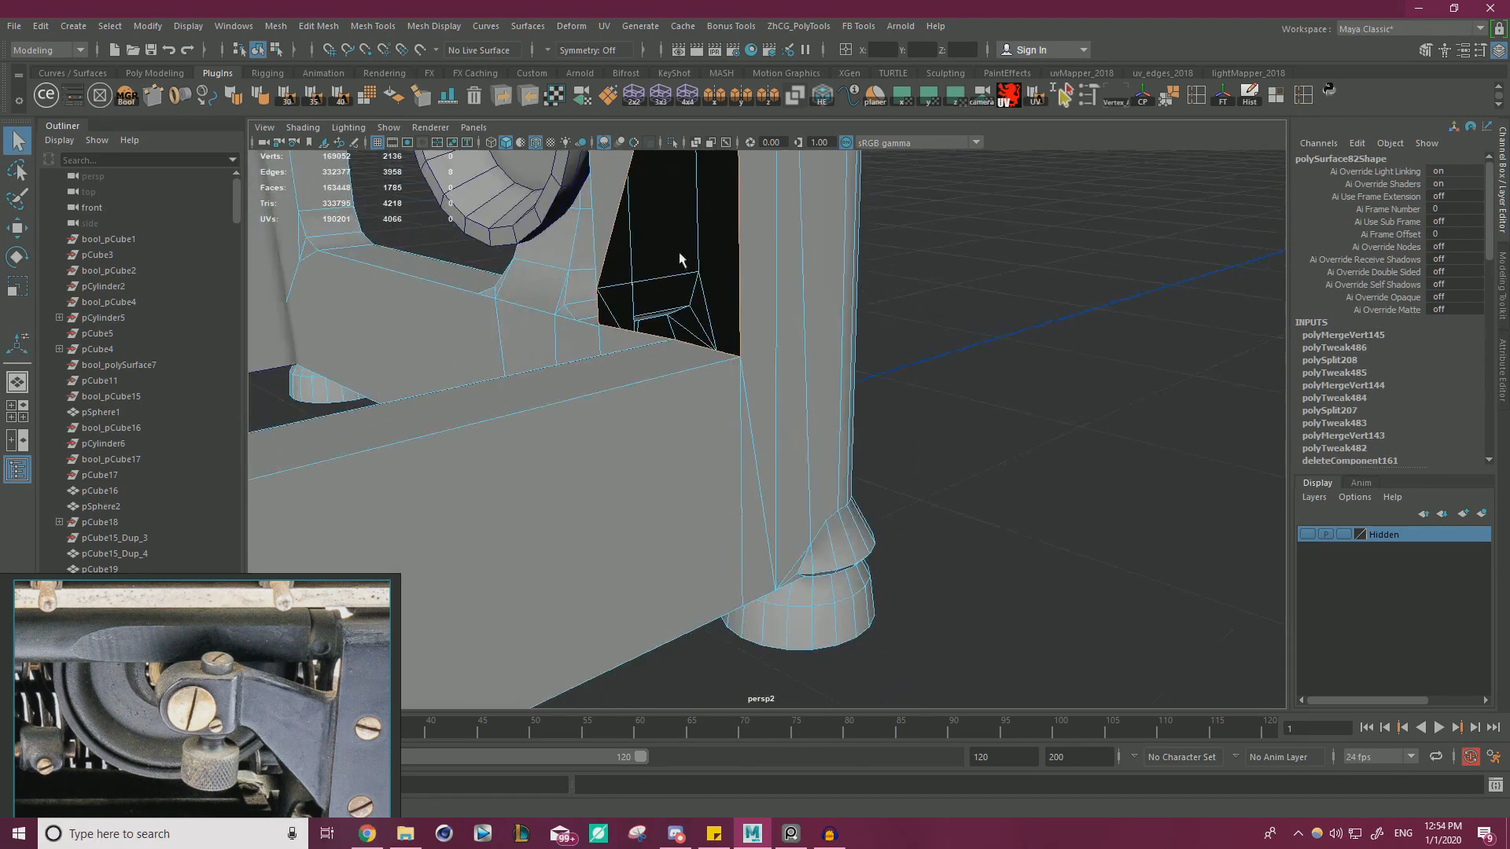
middle_click_drag(681, 259, 644, 431, "alt")
left_click_drag(644, 432, 566, 374, "alt")
scroll(567, 374, "down", 2)
middle_click_drag(598, 369, 615, 450, "alt")
right_click_drag(898, 383, 887, 591, "shift")
key("w")
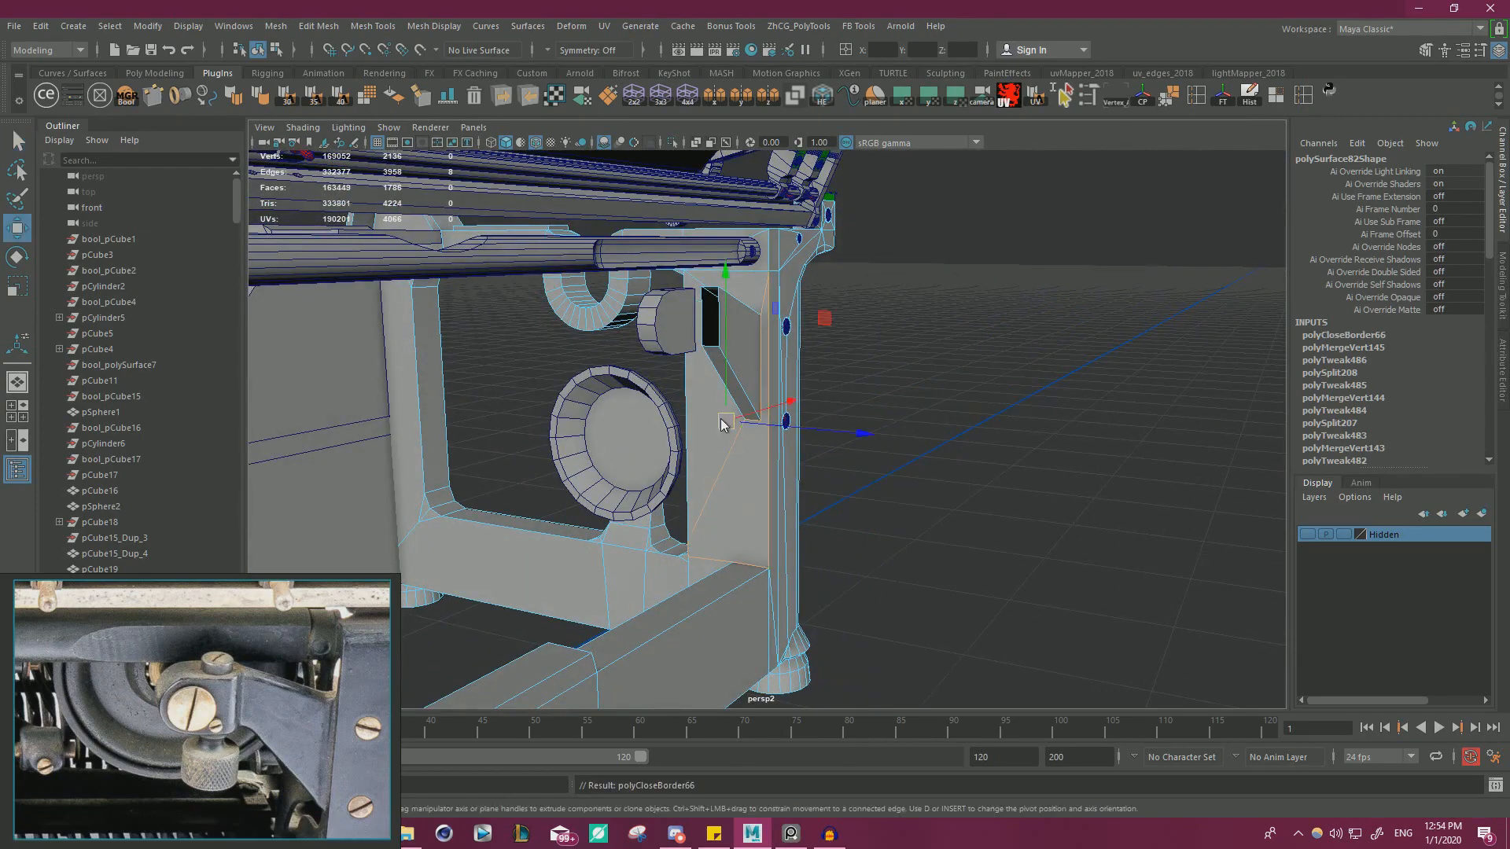
right_click_drag(721, 421, 839, 357)
left_click(840, 357)
- Examine the joint between the panel and the post at the opposite end of the frame
scroll(818, 377, "down", 3)
left_click_drag(786, 417, 767, 452, "alt")
middle_click_drag(767, 452, 762, 318, "alt")
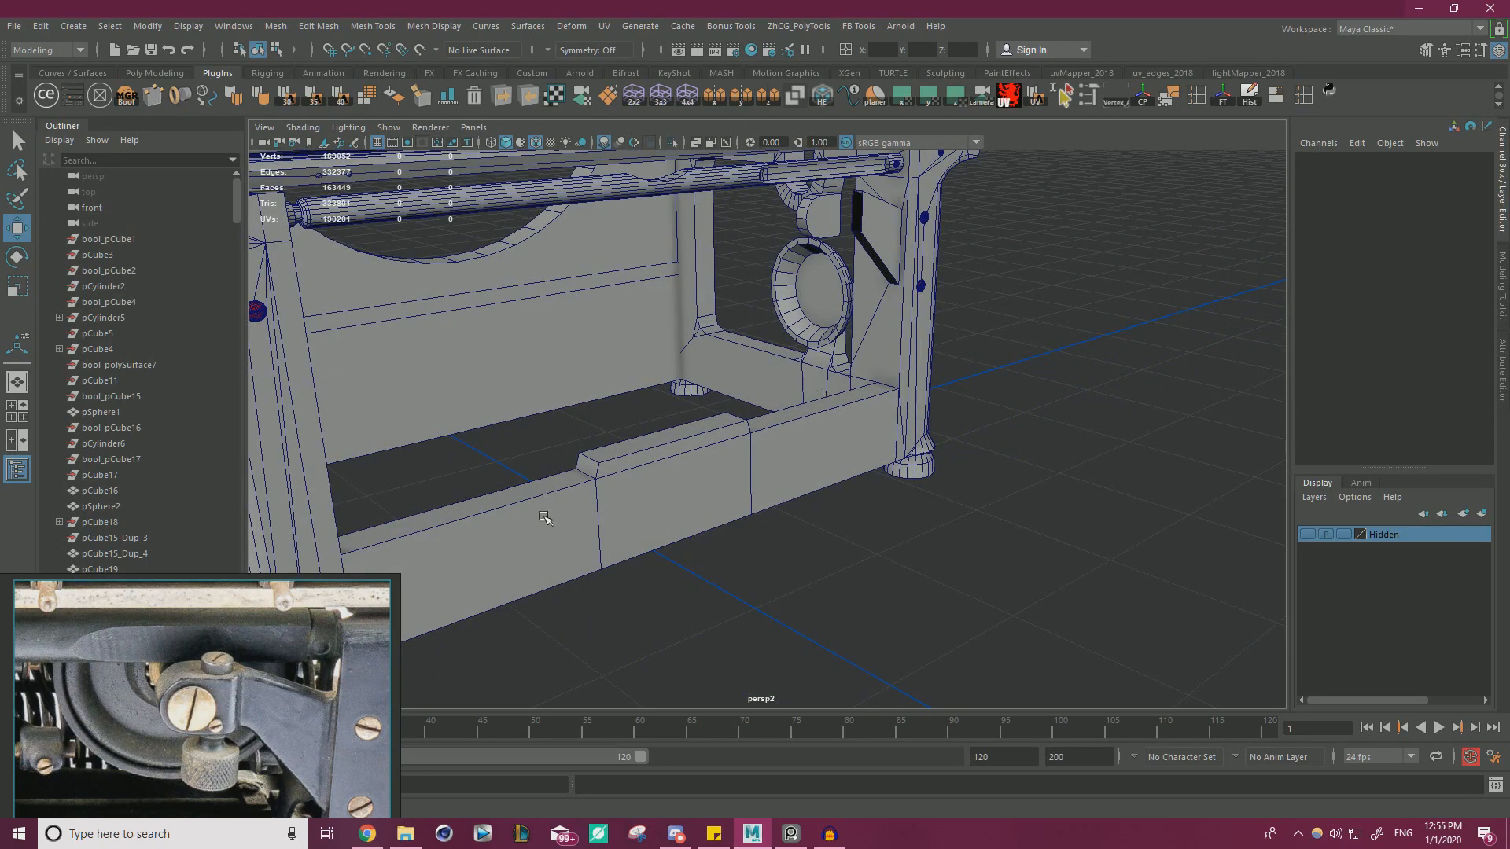
scroll(705, 503, "down", 4)
left_click_drag(705, 491, 823, 597, "alt")
scroll(823, 597, "up", 5)
middle_click_drag(822, 597, 674, 479, "alt")
left_click(674, 479)
left_click_drag(673, 478, 633, 499, "alt")
middle_click_drag(634, 499, 881, 492, "alt")
scroll(880, 491, "up", 2)
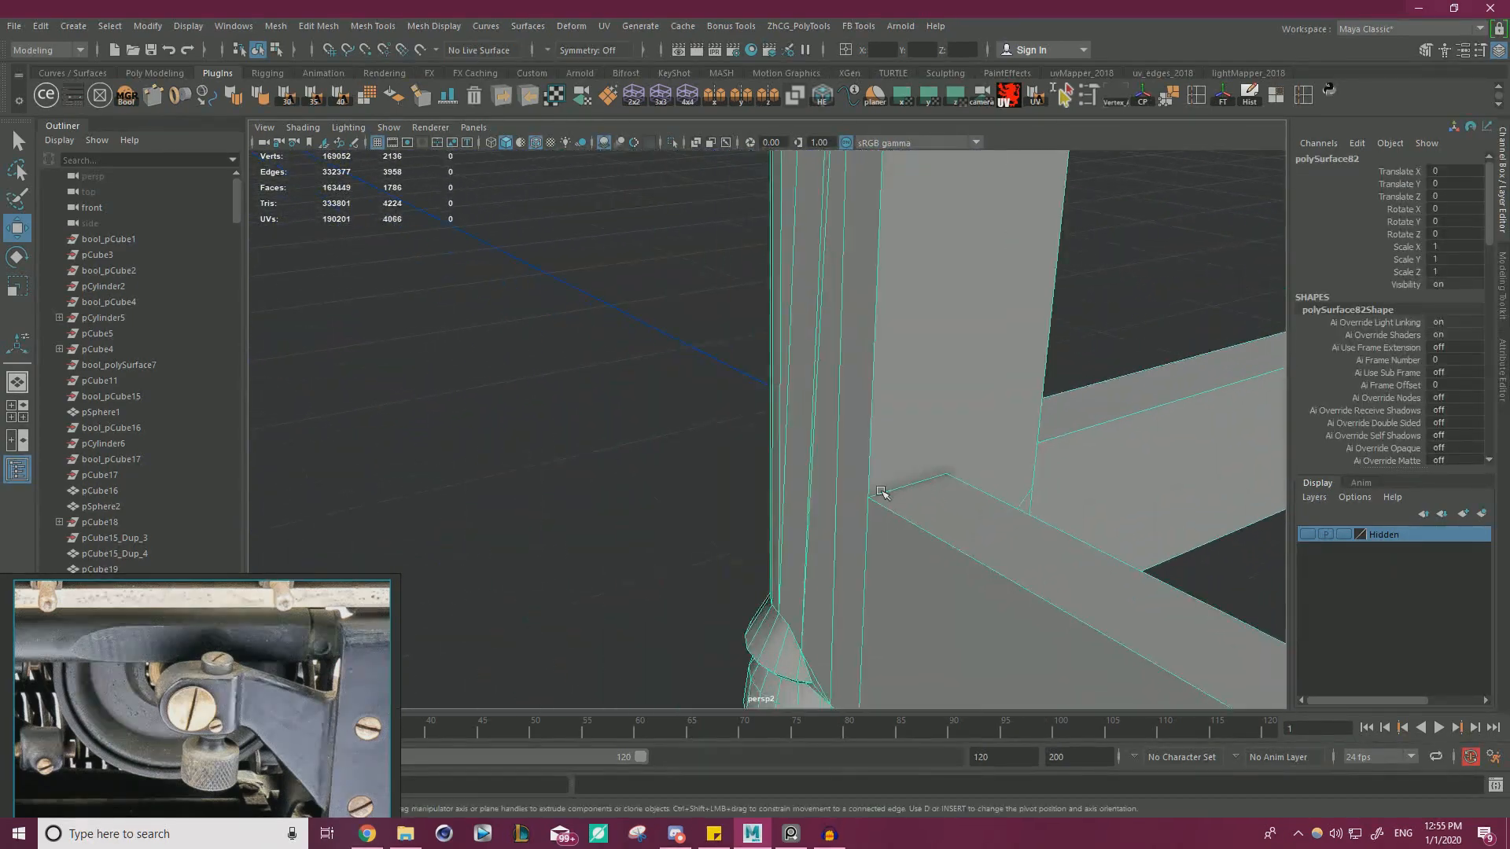
left_click_drag(882, 492, 742, 492, "alt")
middle_click_drag(742, 492, 782, 423, "alt")
right_click_drag(666, 393, 613, 392)
left_click(699, 380)
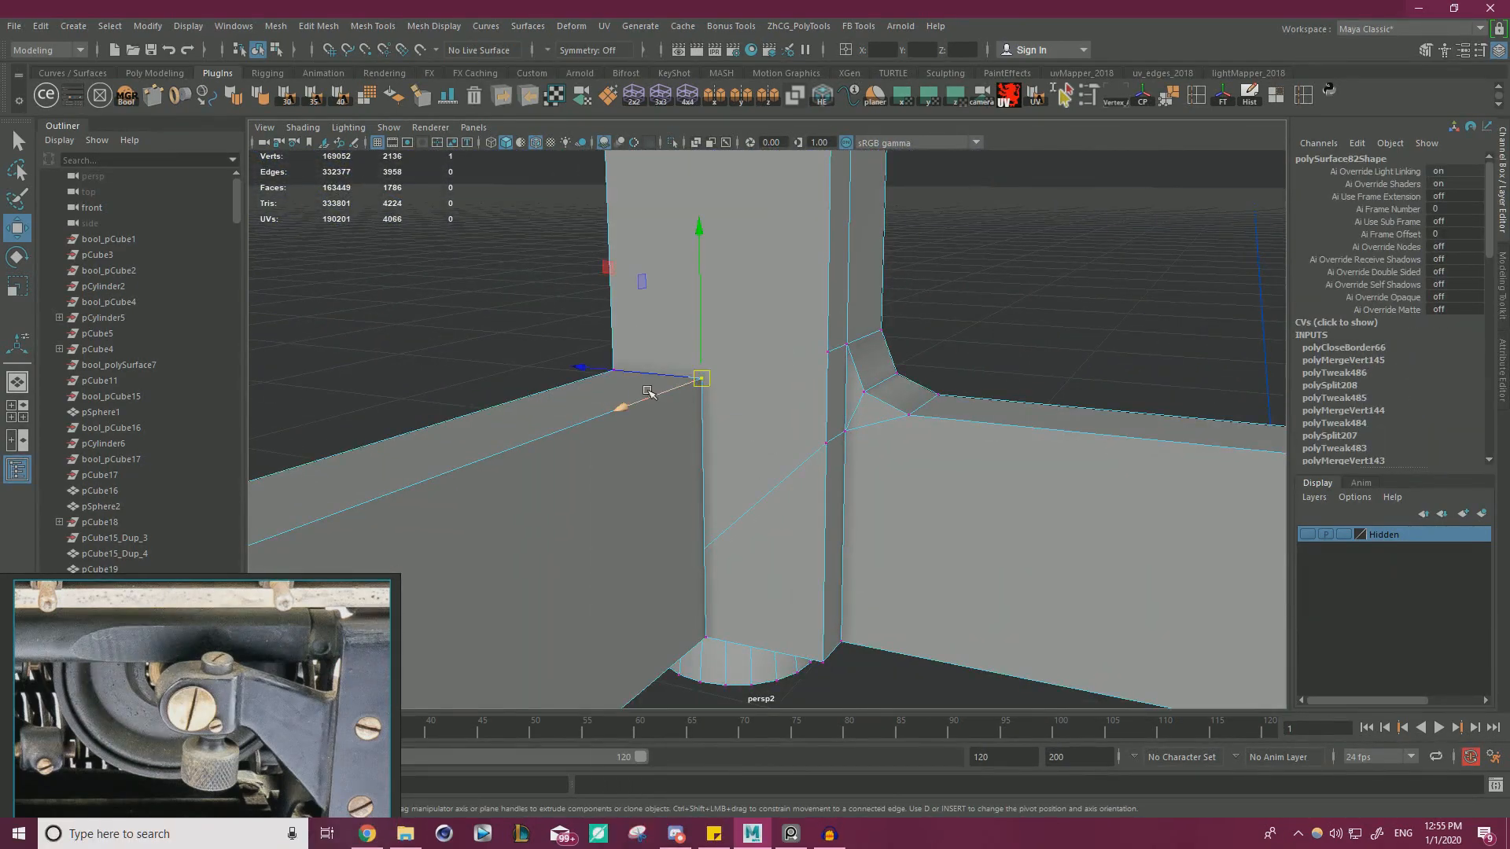
left_click_drag(648, 391, 529, 453)
key("ctrl+z")
- Cut edges around the opposite post from its base vertex, up to the panel's top, across the inner side and down to the frame's underside
middle_click_drag(681, 413, 761, 370, "alt")
left_click_drag(761, 370, 838, 407, "alt")
key("y")
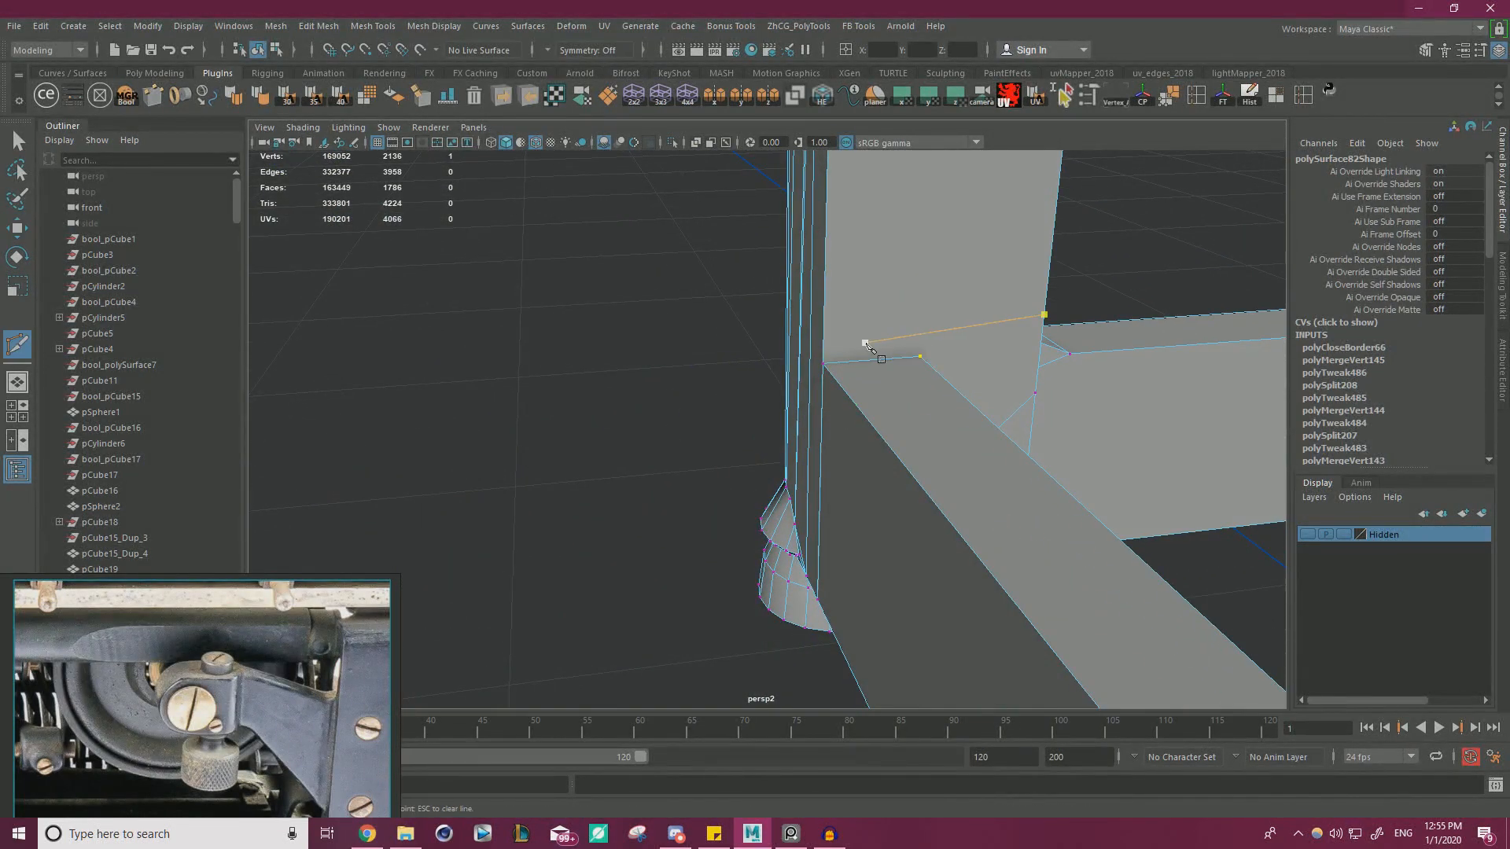
left_click_drag(873, 351, 880, 543, "alt")
left_click(878, 552)
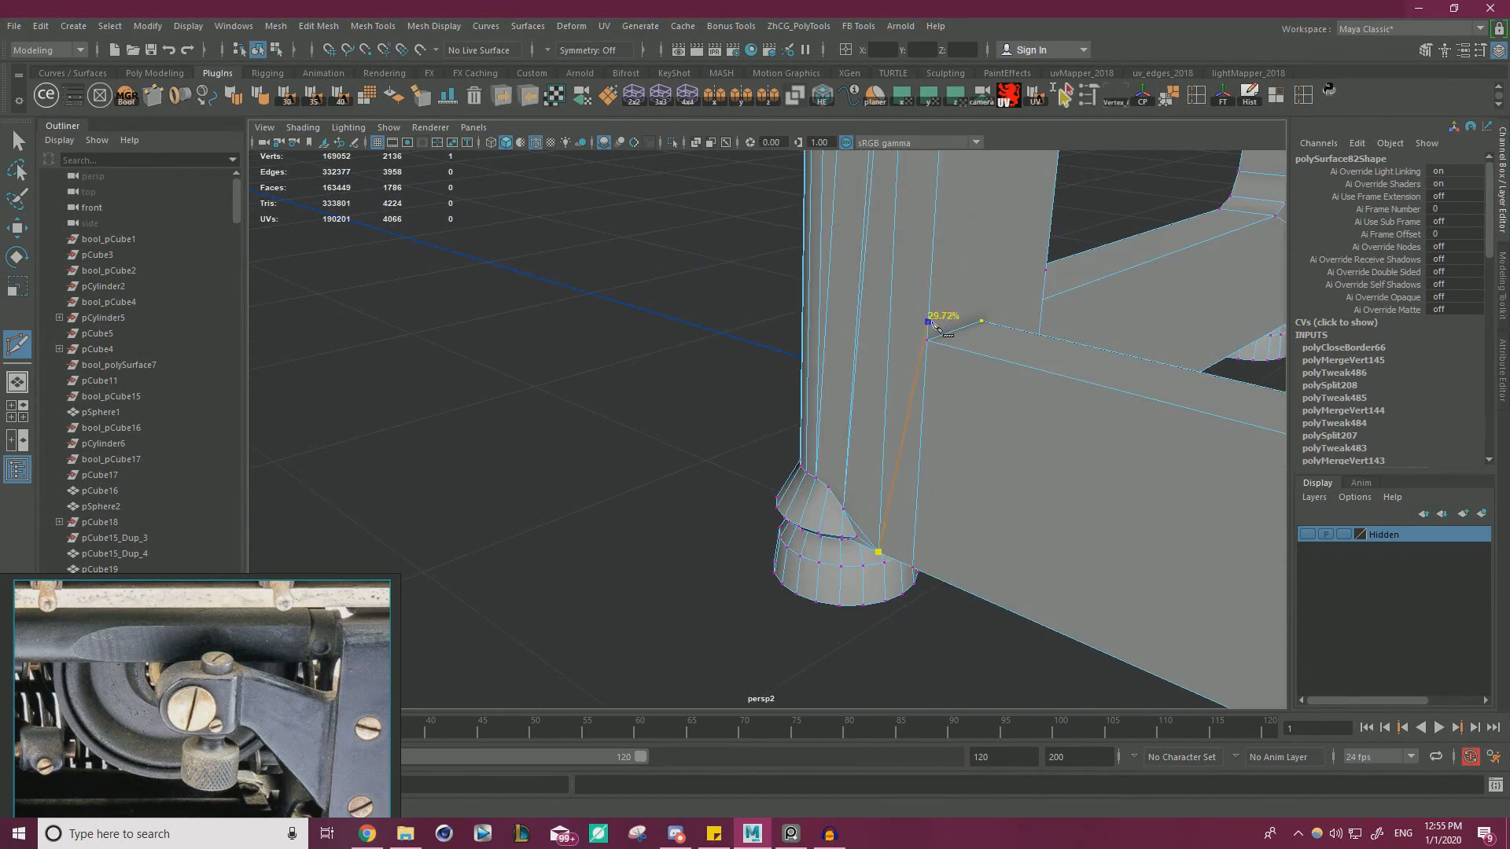
left_click_drag(946, 334, 872, 404, "alt")
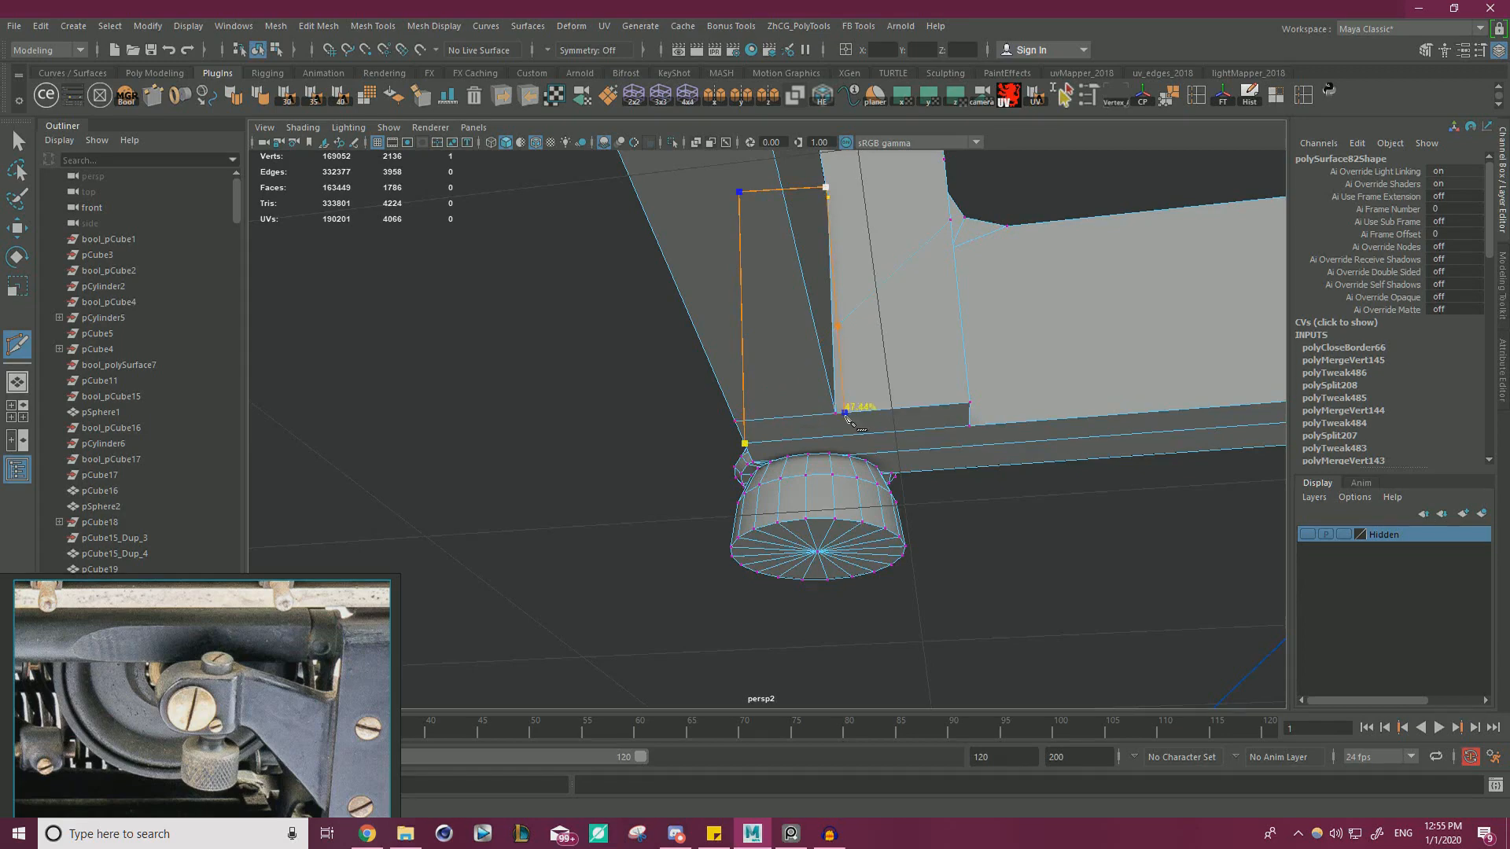
key("w")
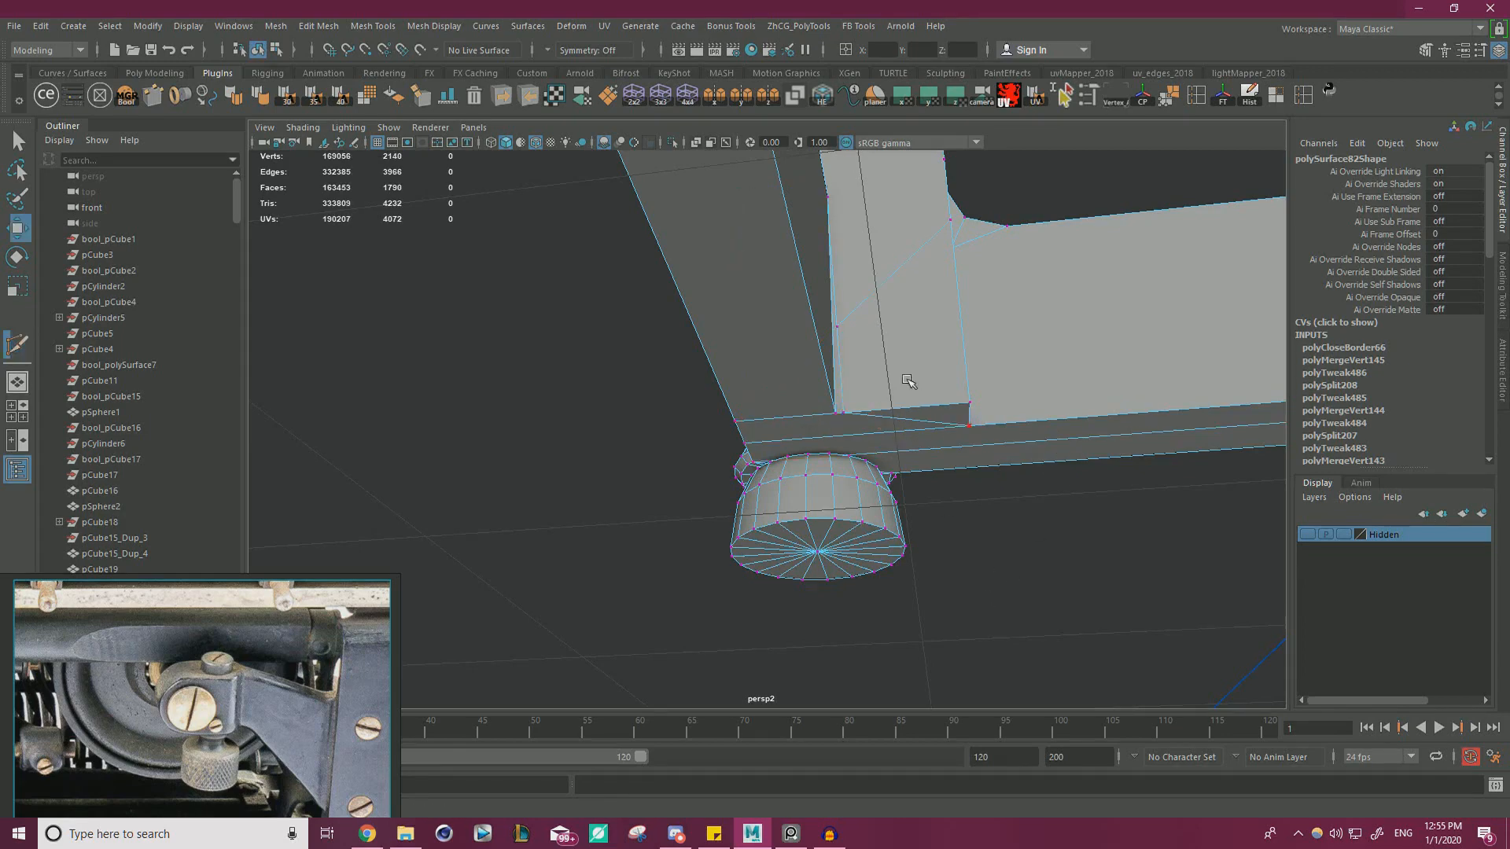
- Delete the narrow sliver faces beside the panel on the post's inner side
right_click_drag(900, 345, 896, 388)
left_click(834, 303)
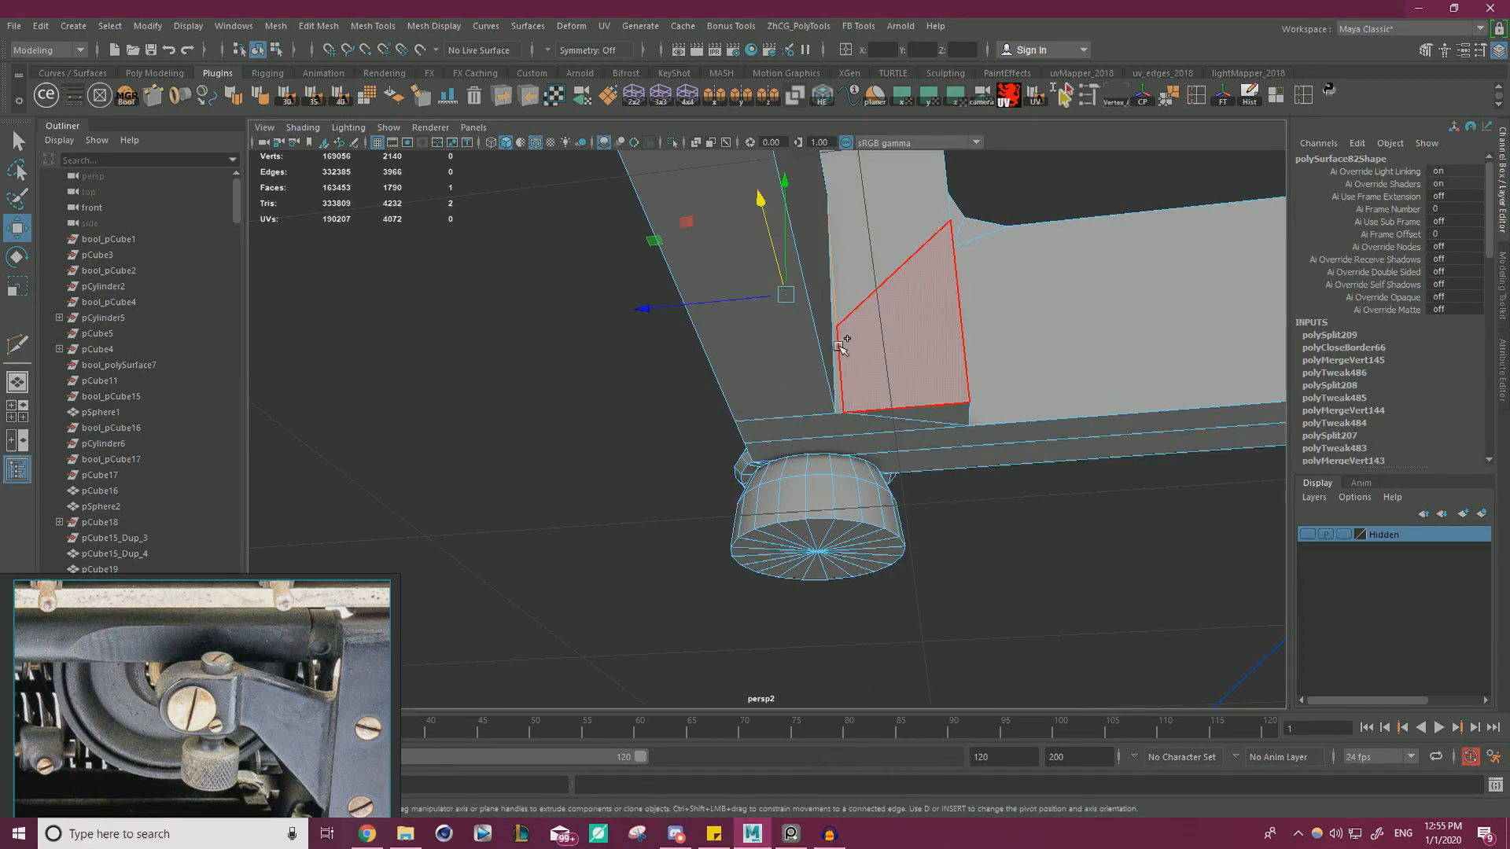
key("Delete")
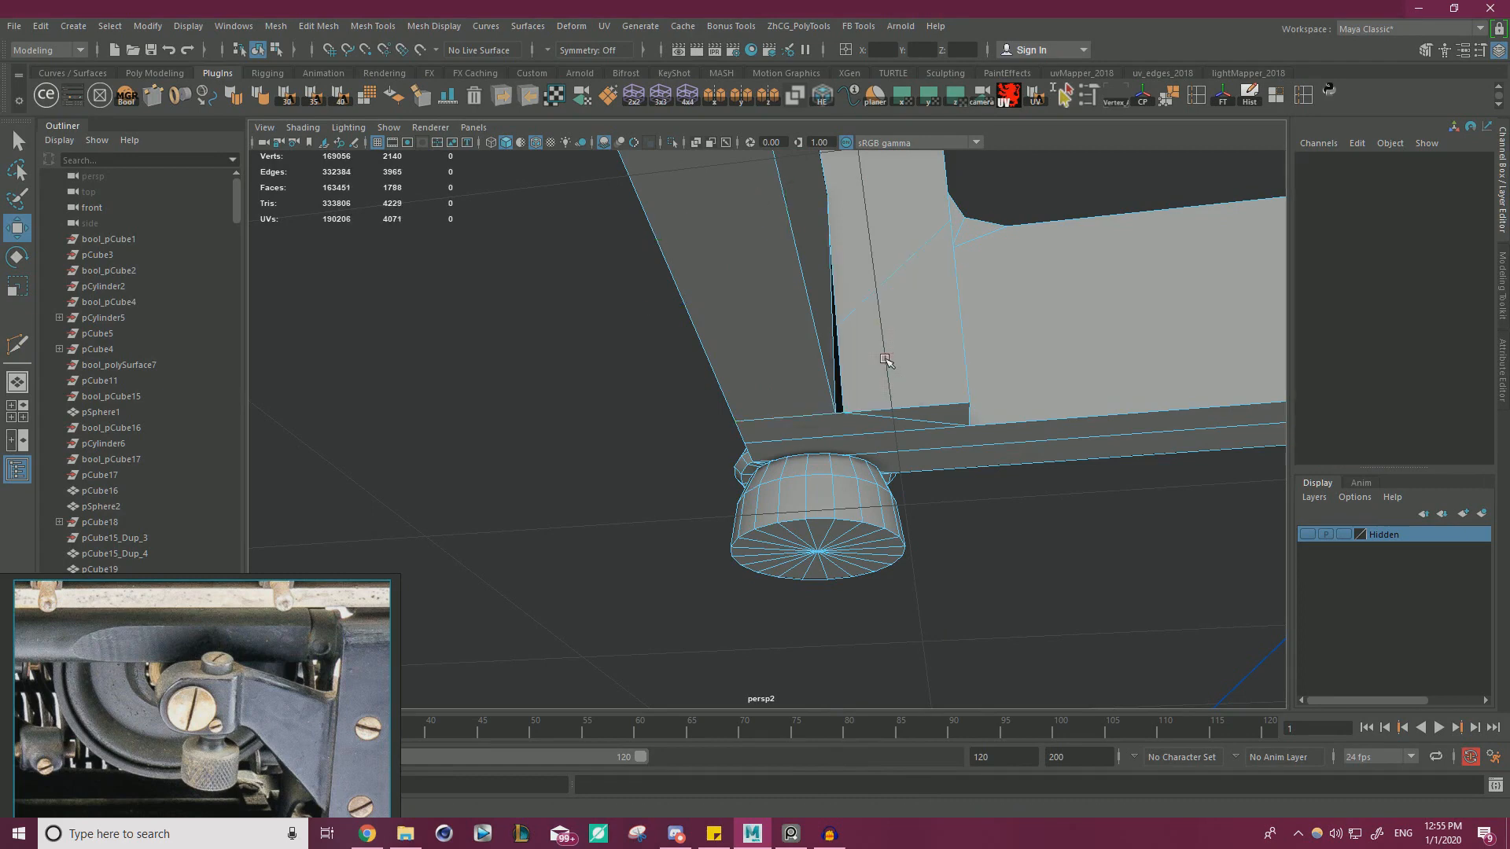
- Snap the stray vertex on the post's inner edge down onto the bottom corner vertex and merge them
right_click_drag(863, 325, 786, 320)
left_click(847, 330)
left_click_drag(839, 330, 846, 417)
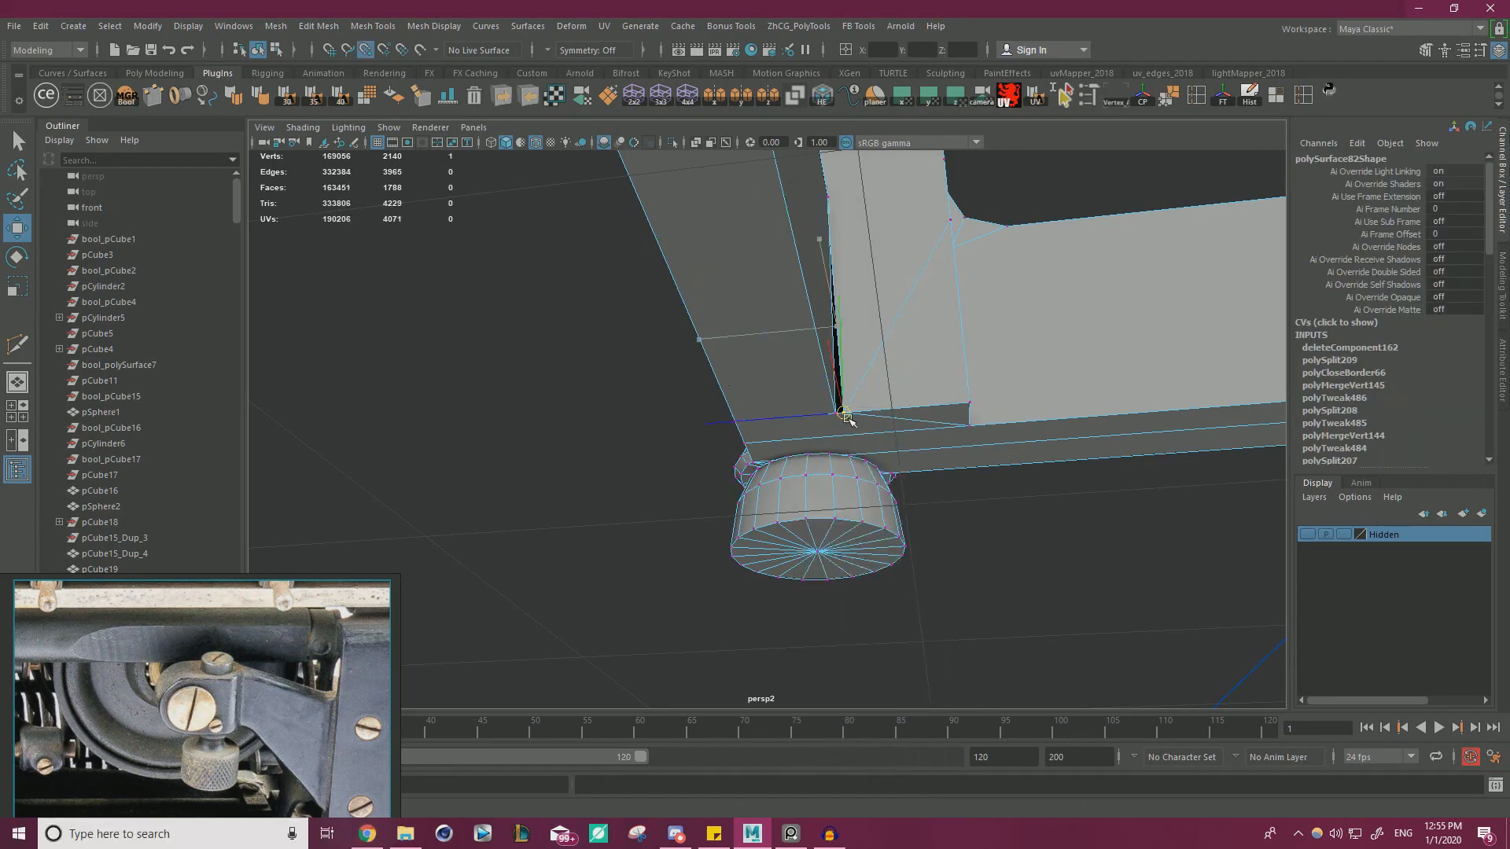
scroll(916, 463, "down", 2)
left_click_drag(1008, 631, 540, 157)
right_click_drag(859, 348, 936, 284, "shift")
- Snap the post's loose bottom inner vertex onto the panel's adjacent bottom corner vertex
scroll(910, 436, "up", 3)
left_click(875, 412)
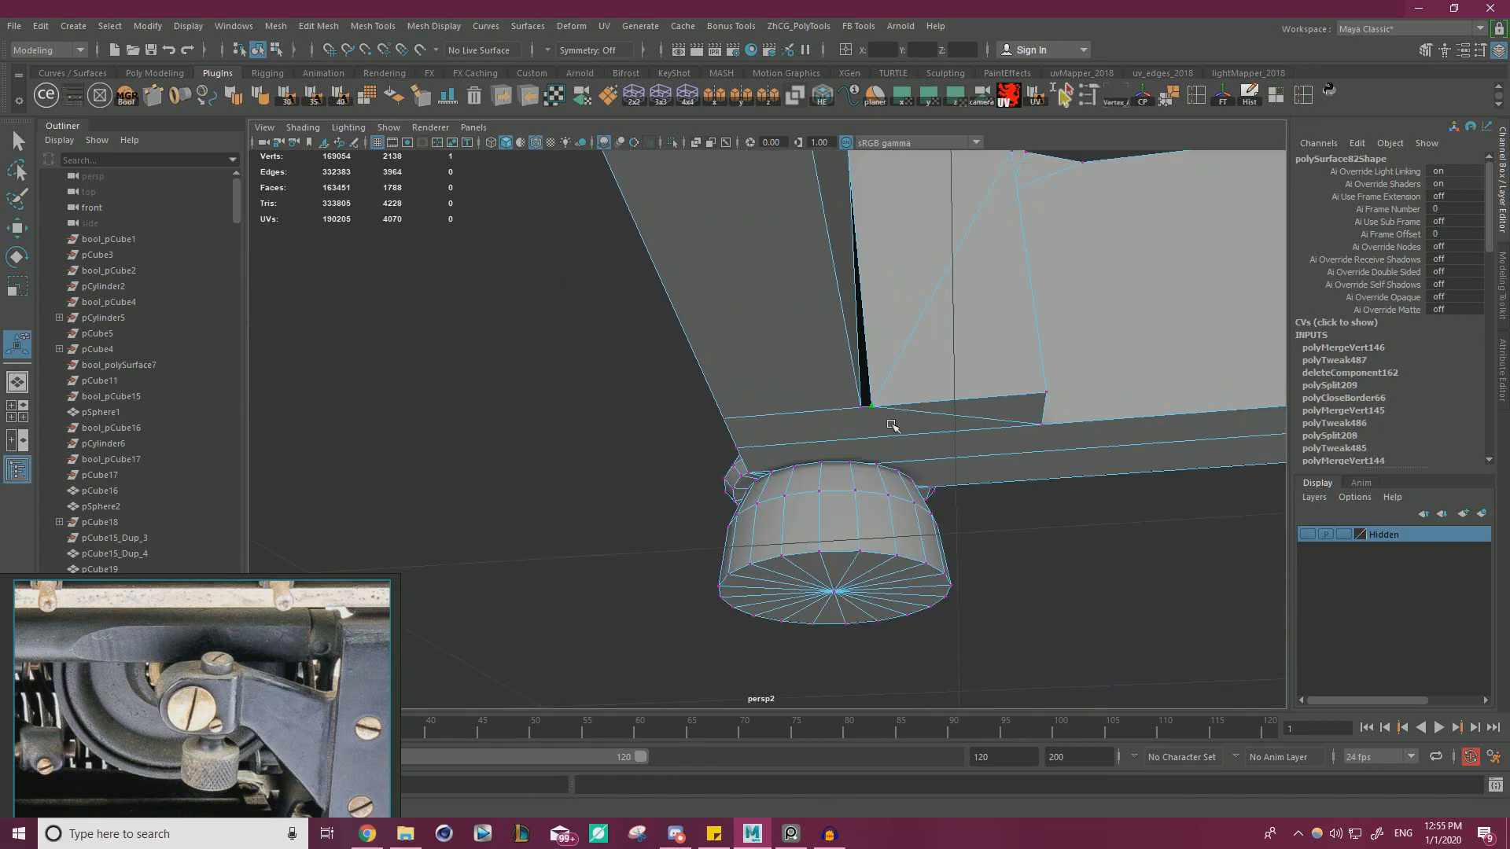
key("w")
key("v")
left_click_drag(872, 410, 960, 495)
scroll(946, 400, "down", 4)
scroll(960, 496, "up", 4)
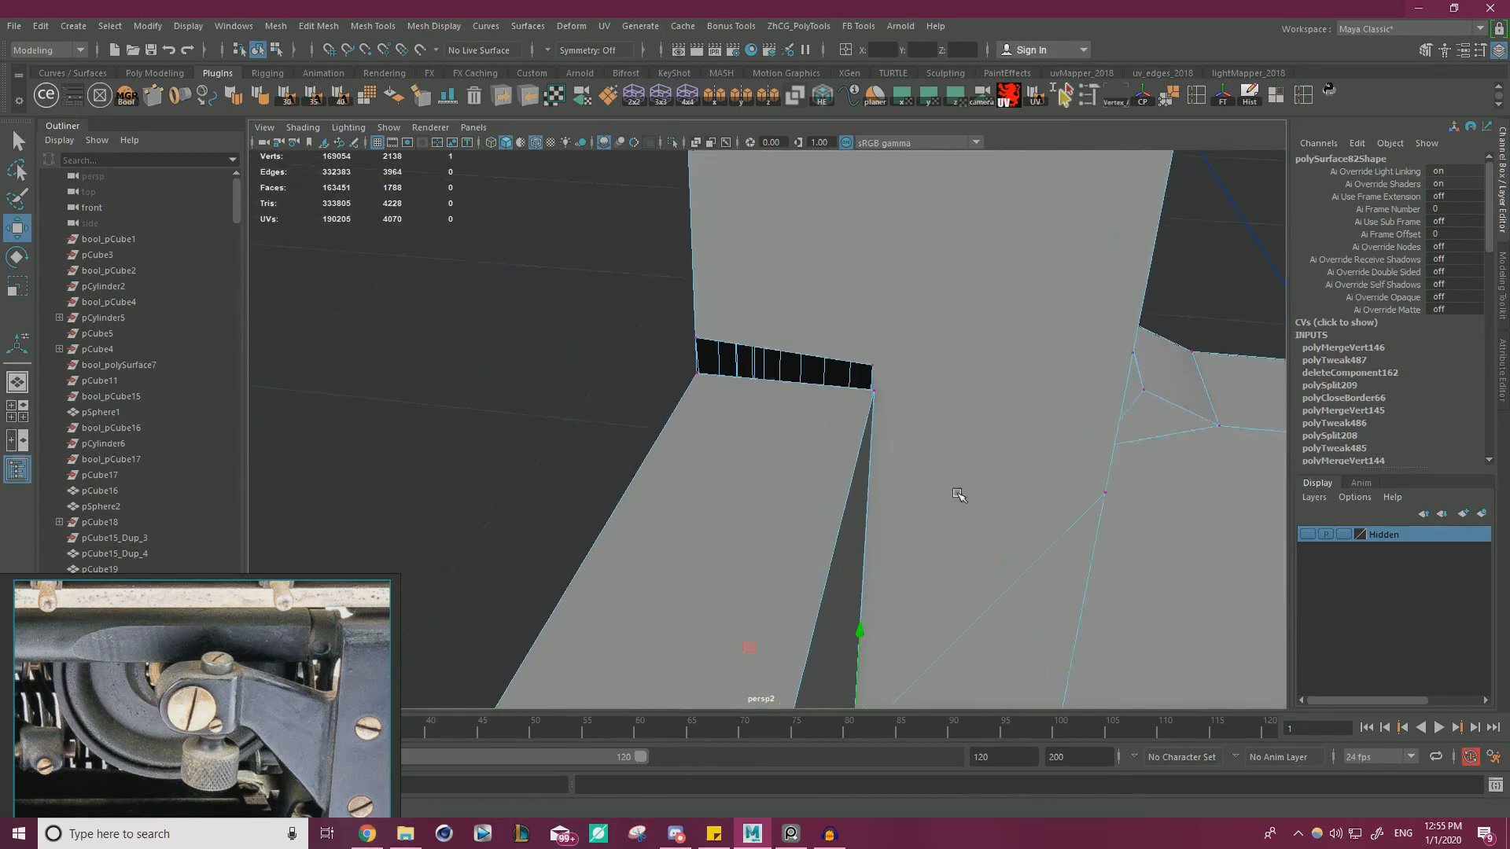
- Snap the post's two loose vertices above the panel onto the panel's upper corners and merge the overlapping vertices
left_click(918, 345)
left_click_drag(912, 345, 1001, 379)
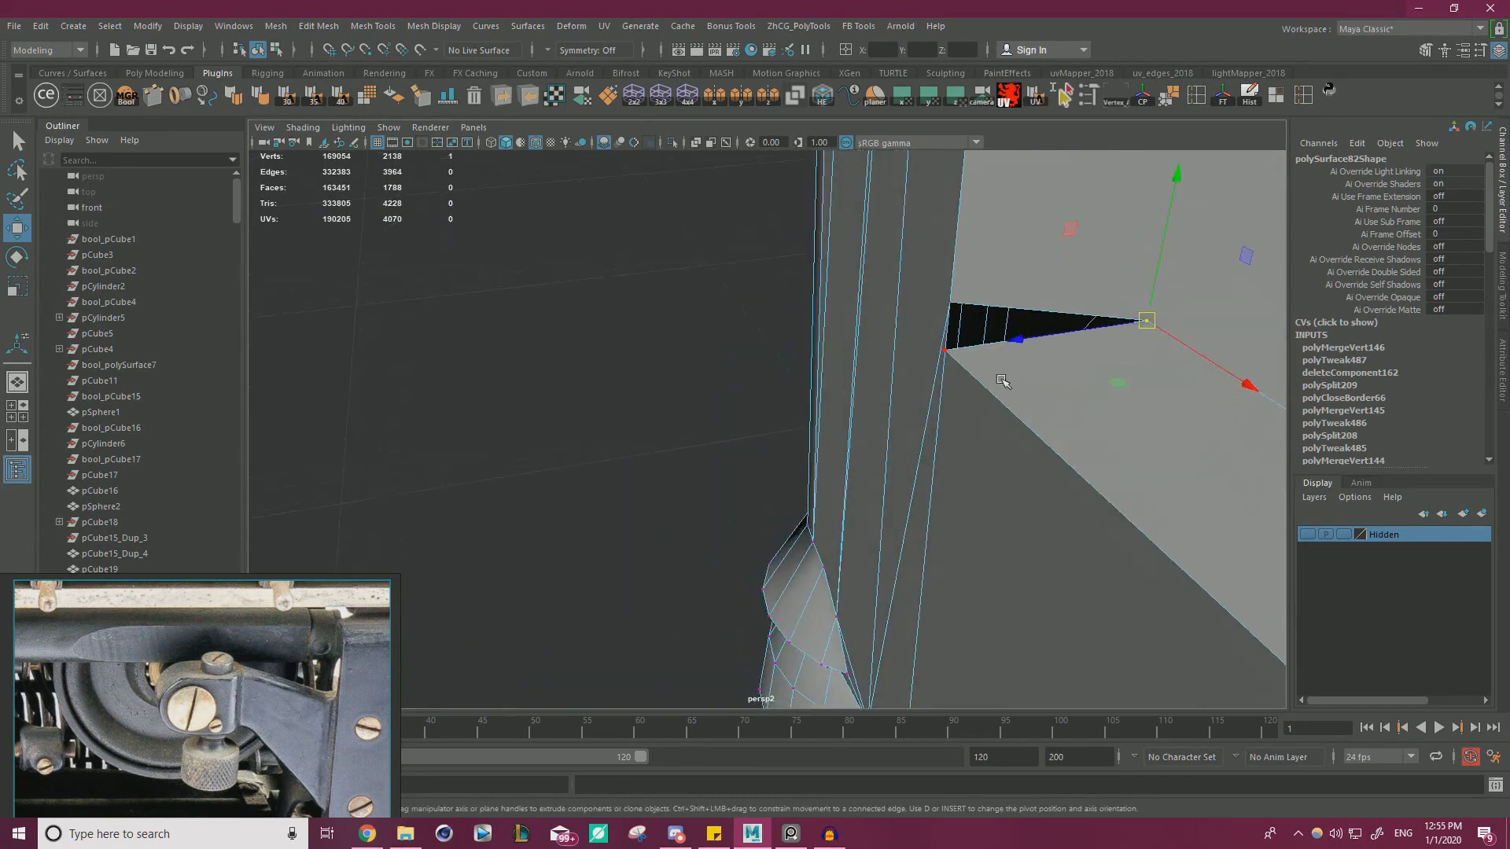
left_click(955, 304)
key("v")
left_click_drag(951, 305, 947, 340)
scroll(1034, 415, "down", 5)
left_click_drag(1034, 416, 839, 424, "alt")
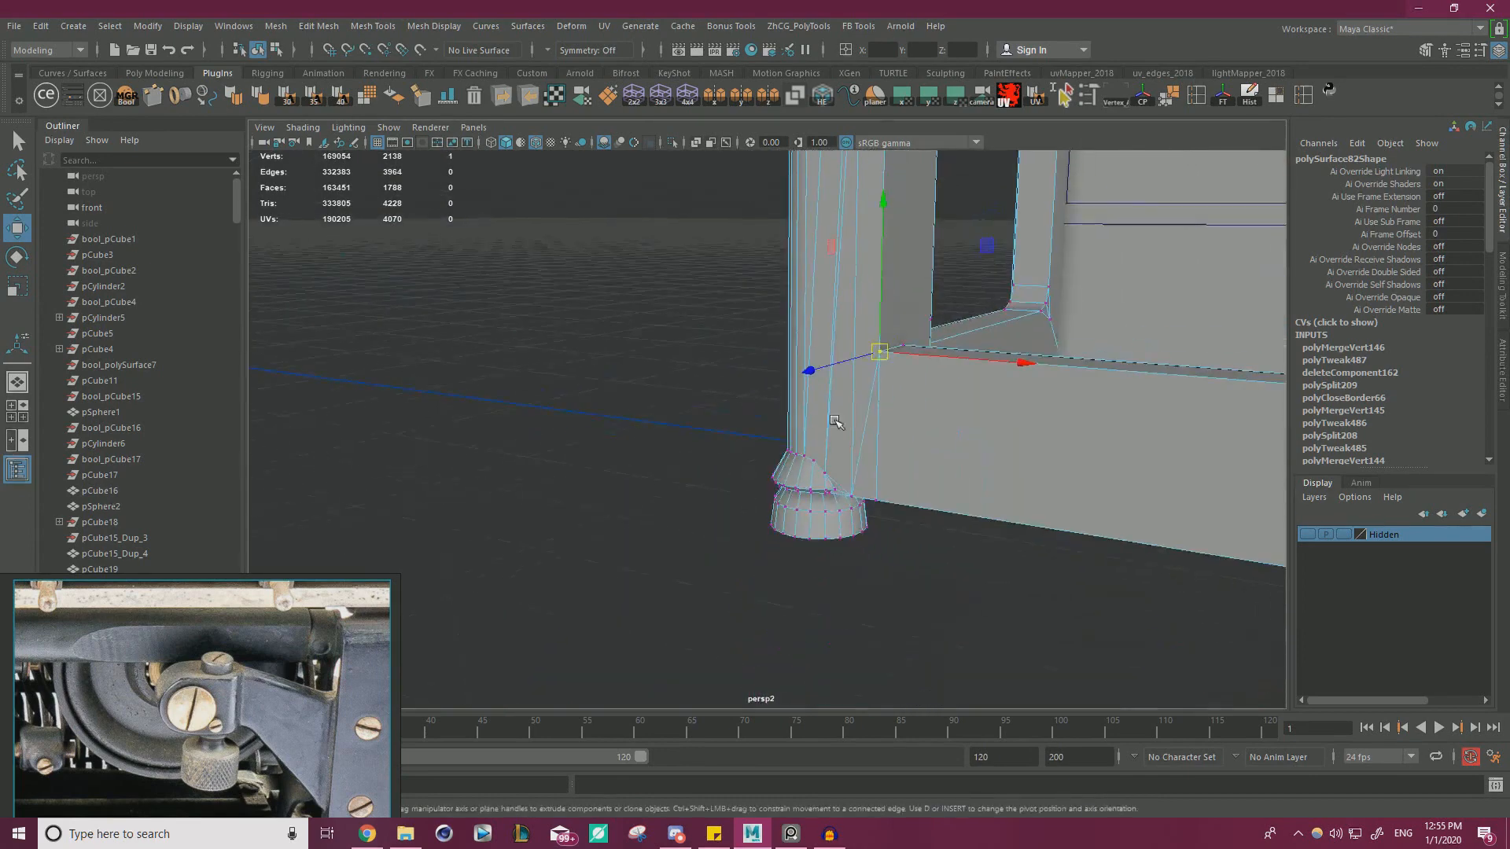
left_click_drag(609, 632, 1118, 213)
right_click_drag(869, 303, 937, 229, "shift")
- Examine the edges around the repaired joint between panel and post, and compare the frame's other end
right_click_drag(902, 381, 901, 341)
key("q")
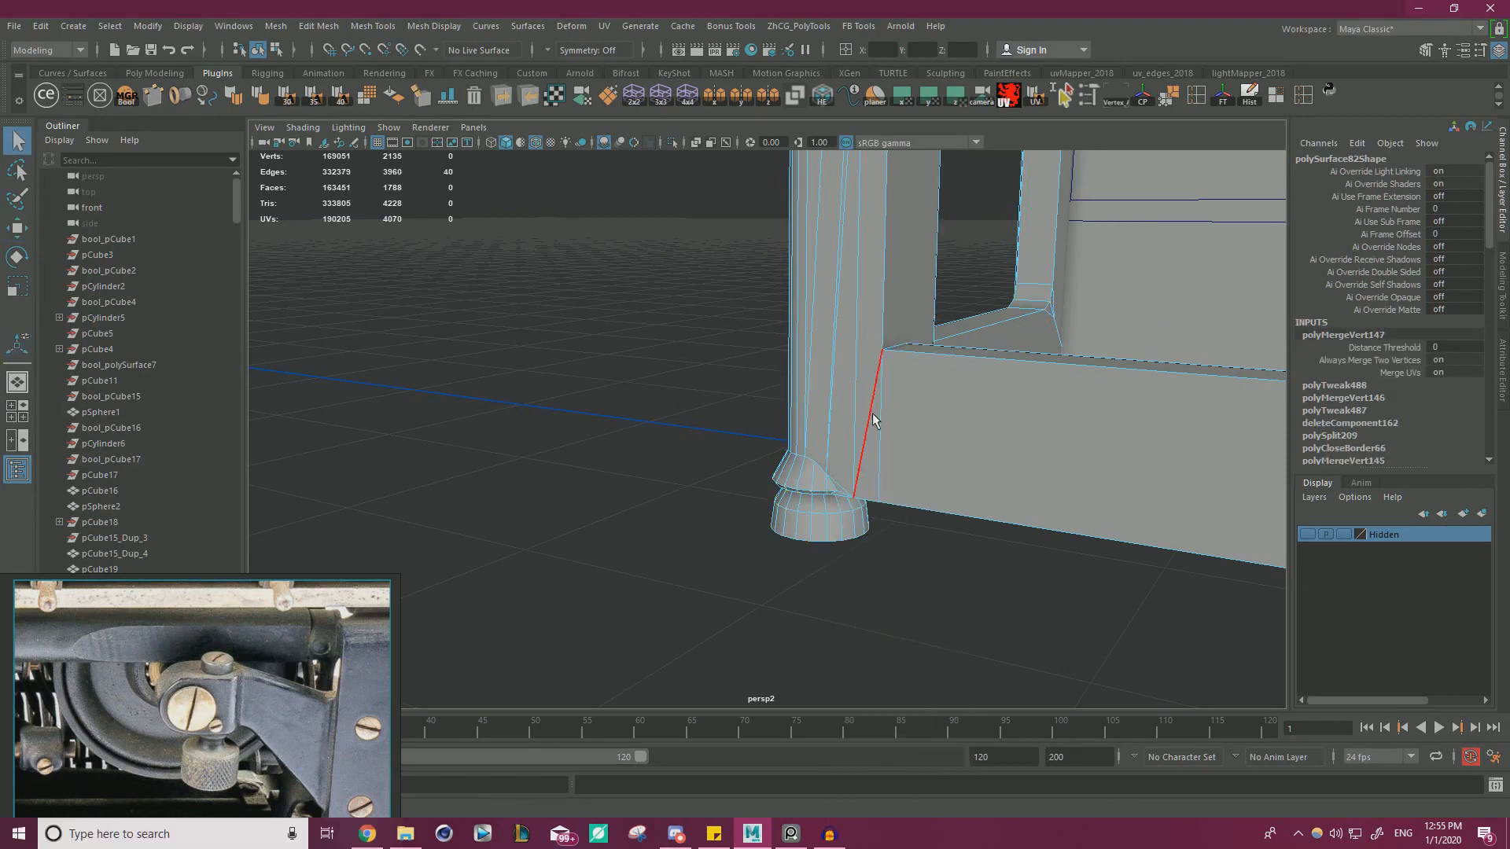
left_click(884, 423)
key("w")
left_click_drag(903, 438, 918, 354, "alt")
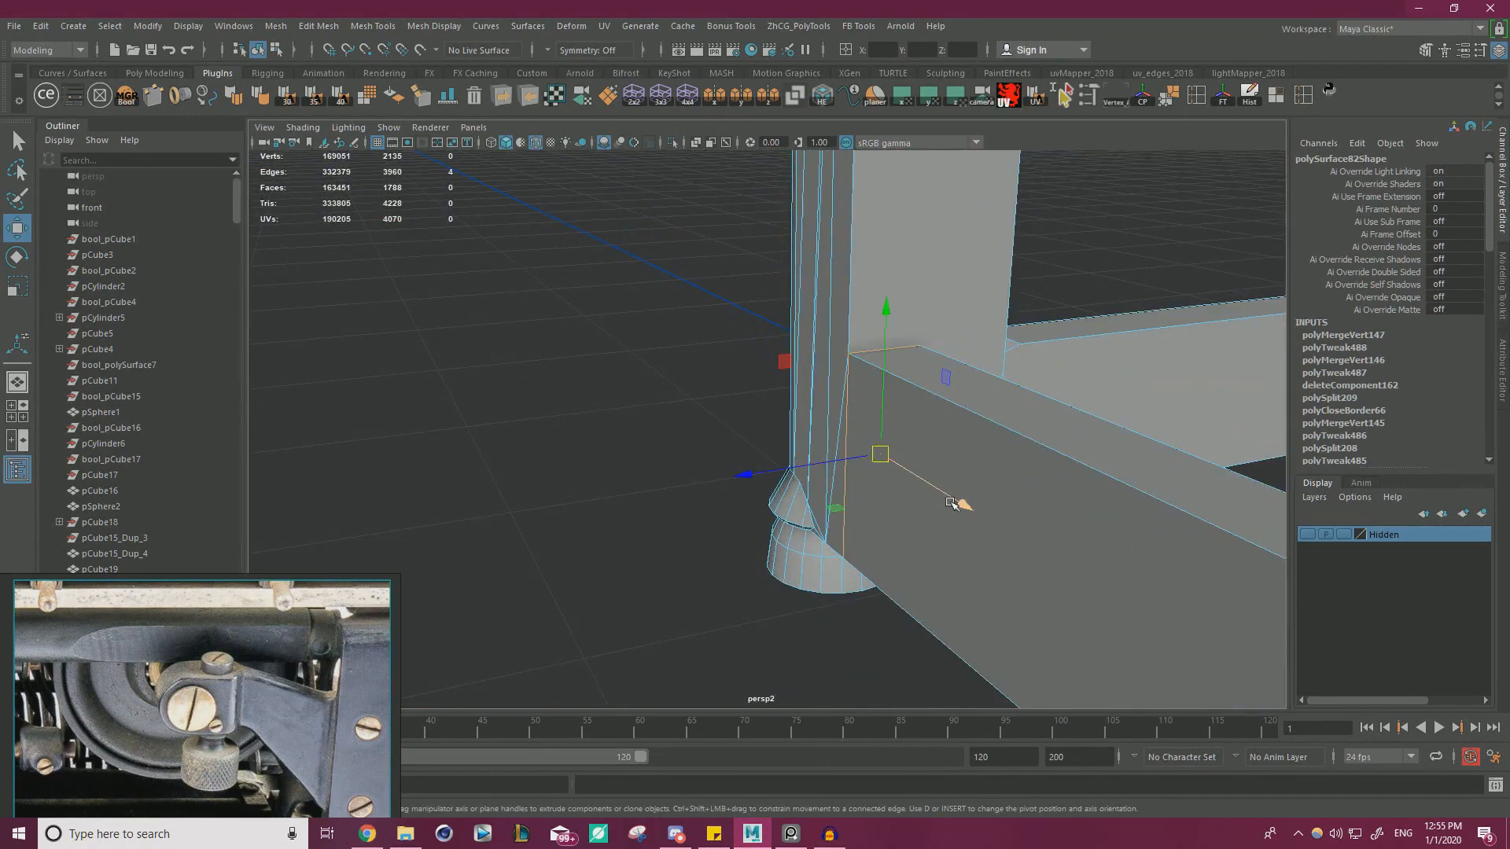
left_click_drag(952, 503, 768, 448, "alt")
right_click_drag(768, 448, 676, 464, "alt")
middle_click_drag(1101, 472, 876, 495, "alt")
middle_click_drag(629, 409, 889, 423, "alt")
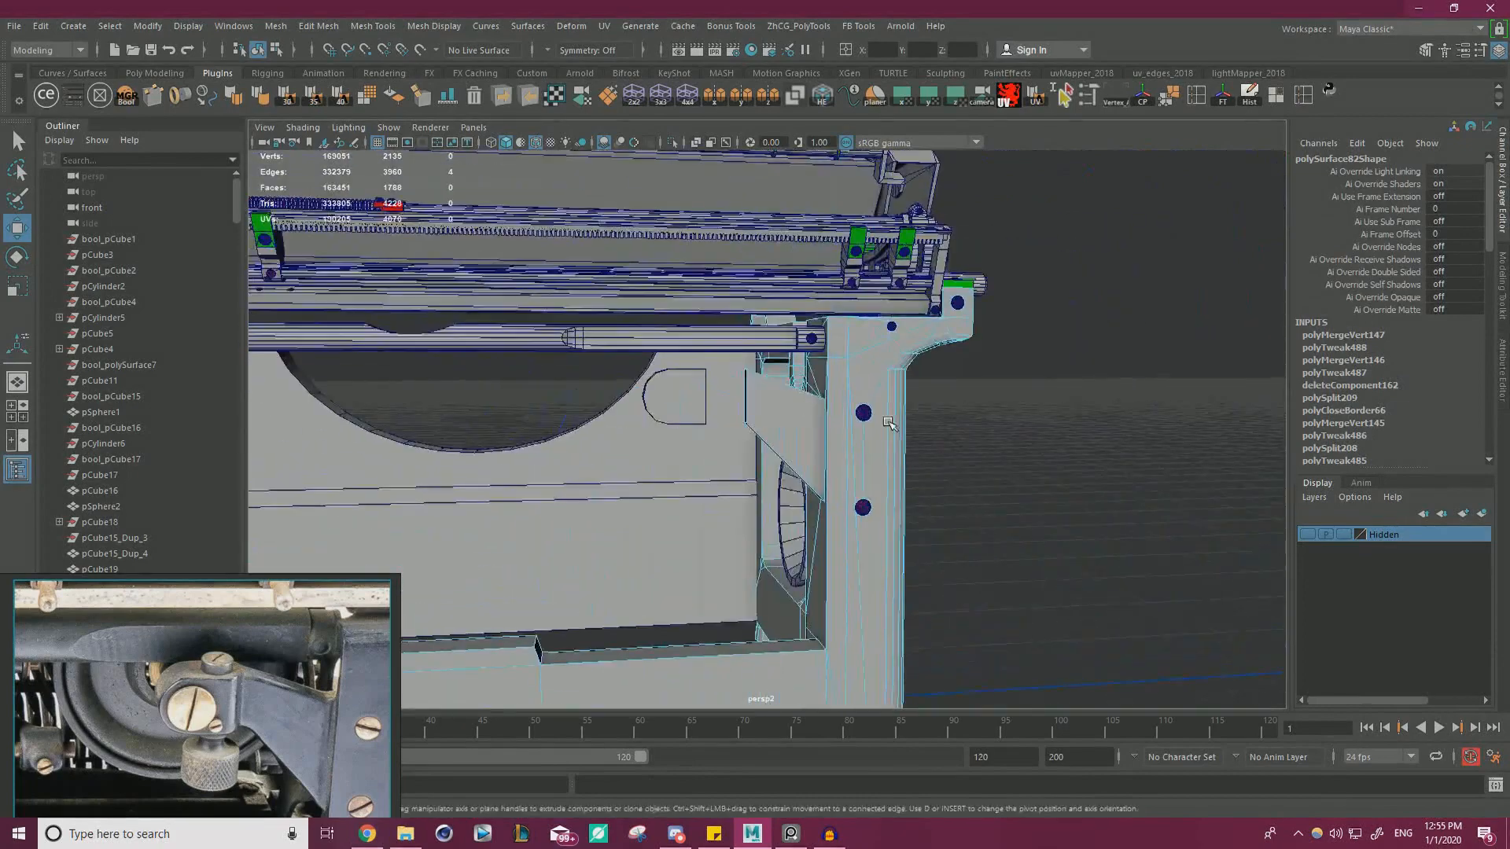
- Insert an edge loop around the slanted arm near its free end
scroll(888, 423, "up", 2)
right_click(787, 380)
left_click(849, 359)
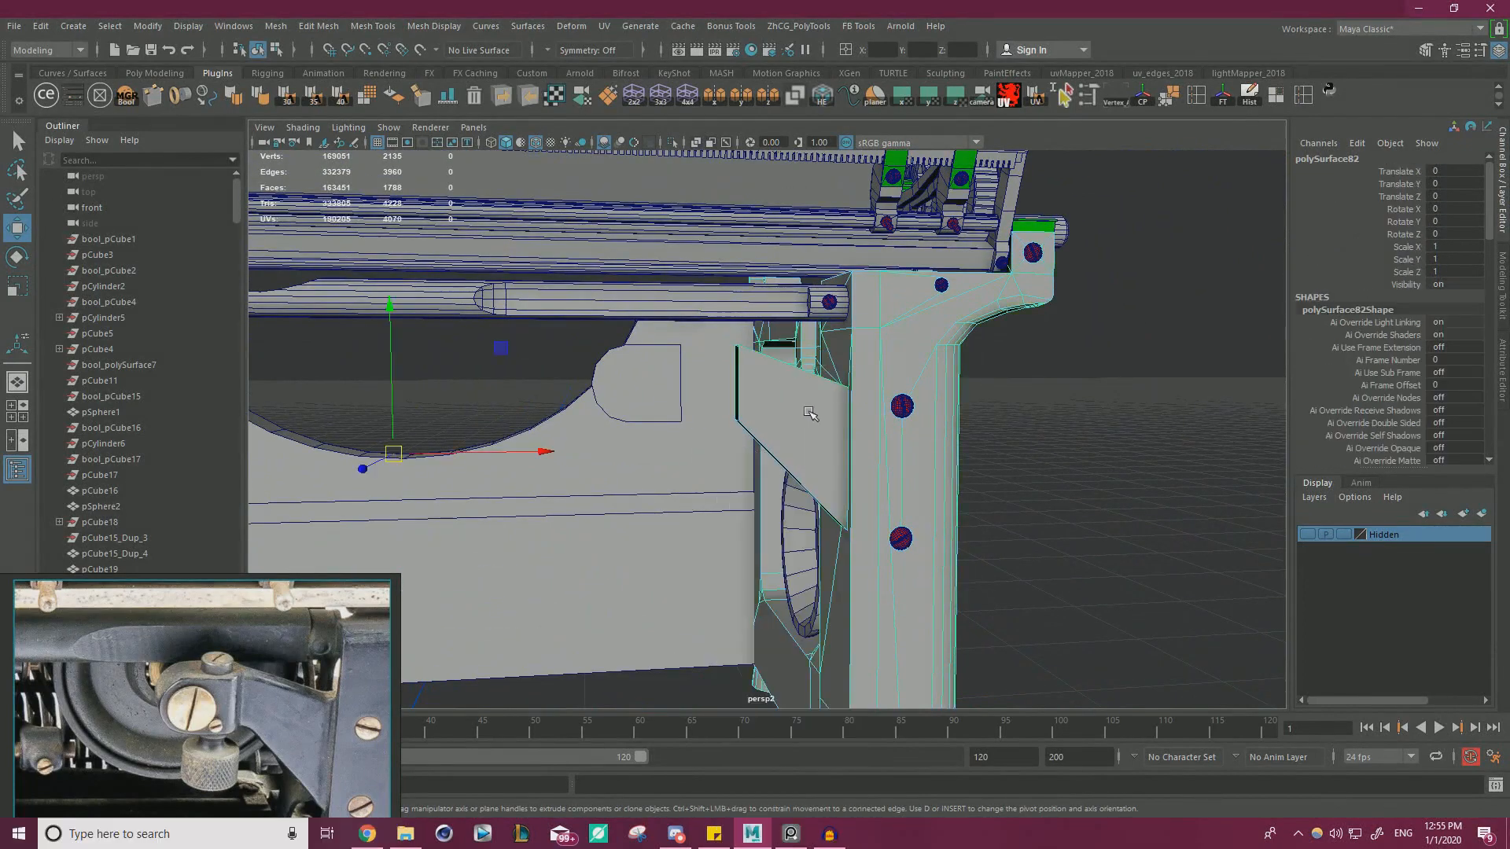
left_click_drag(975, 448, 872, 340, "alt")
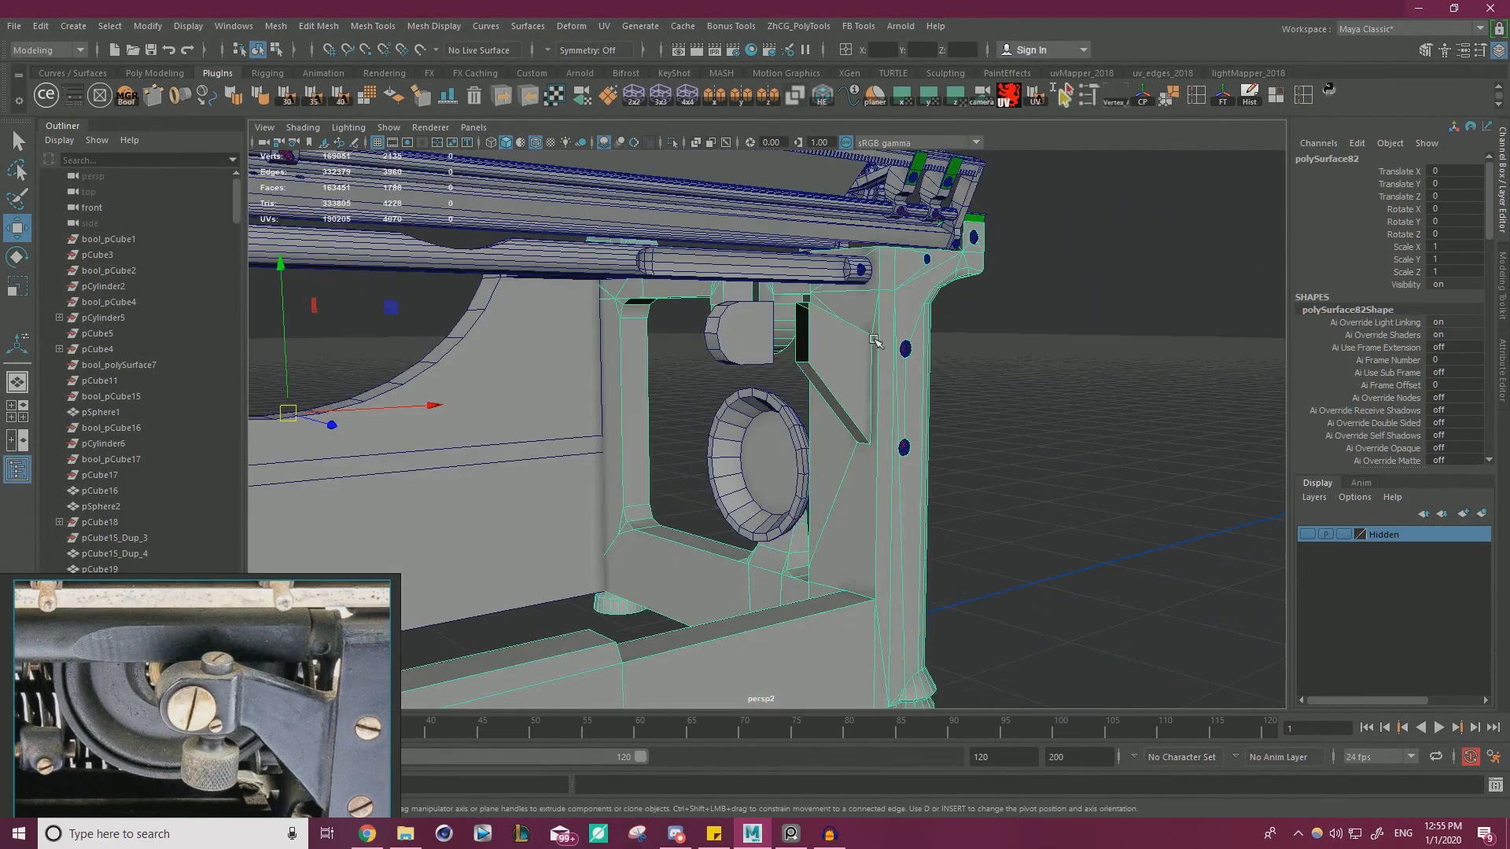
scroll(908, 410, "up", 6)
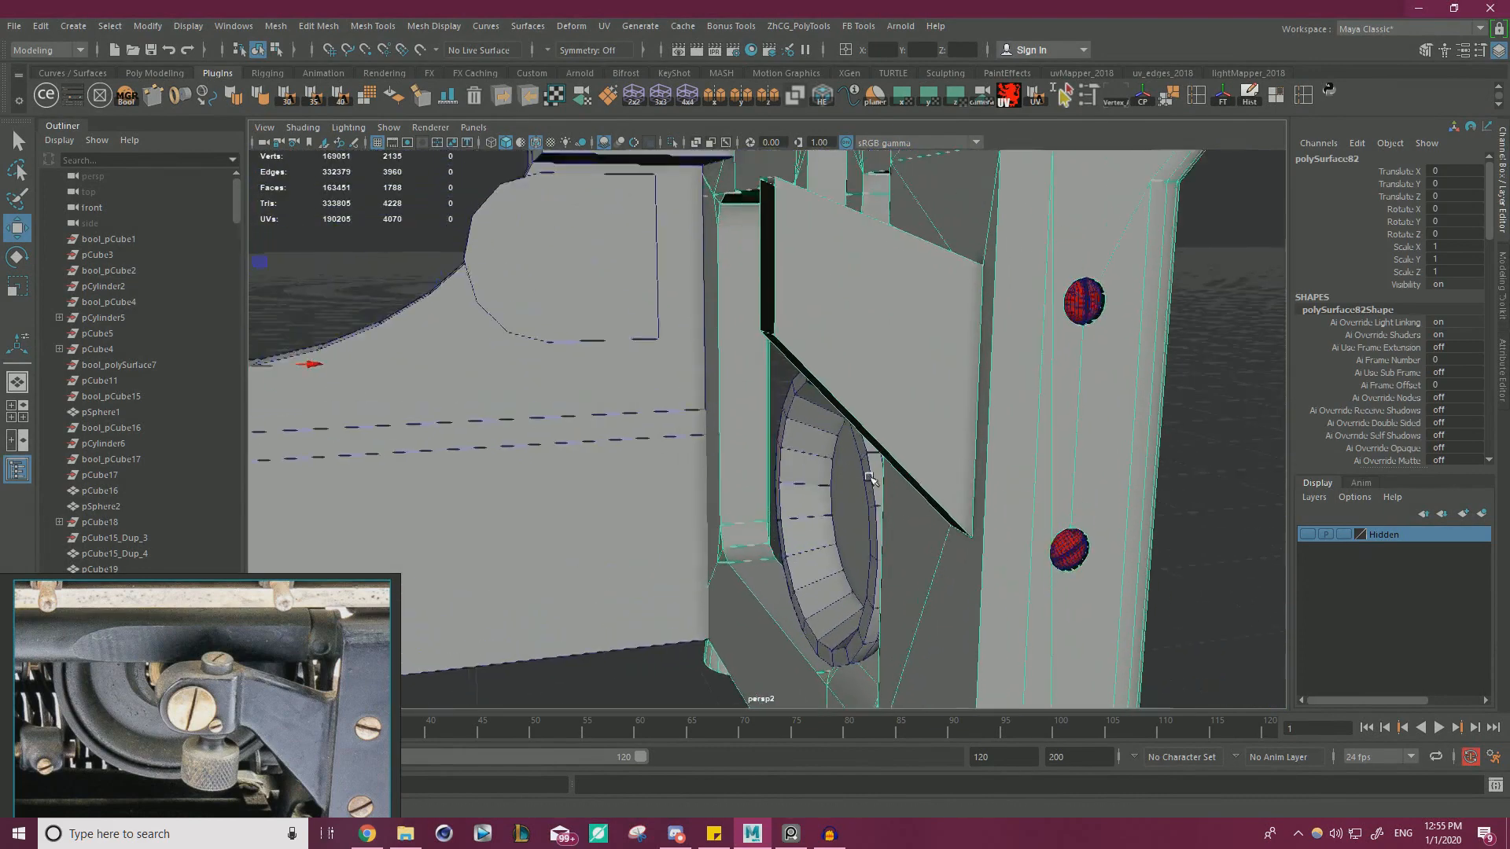
left_click_drag(615, 515, 791, 388, "alt")
double_click(818, 336)
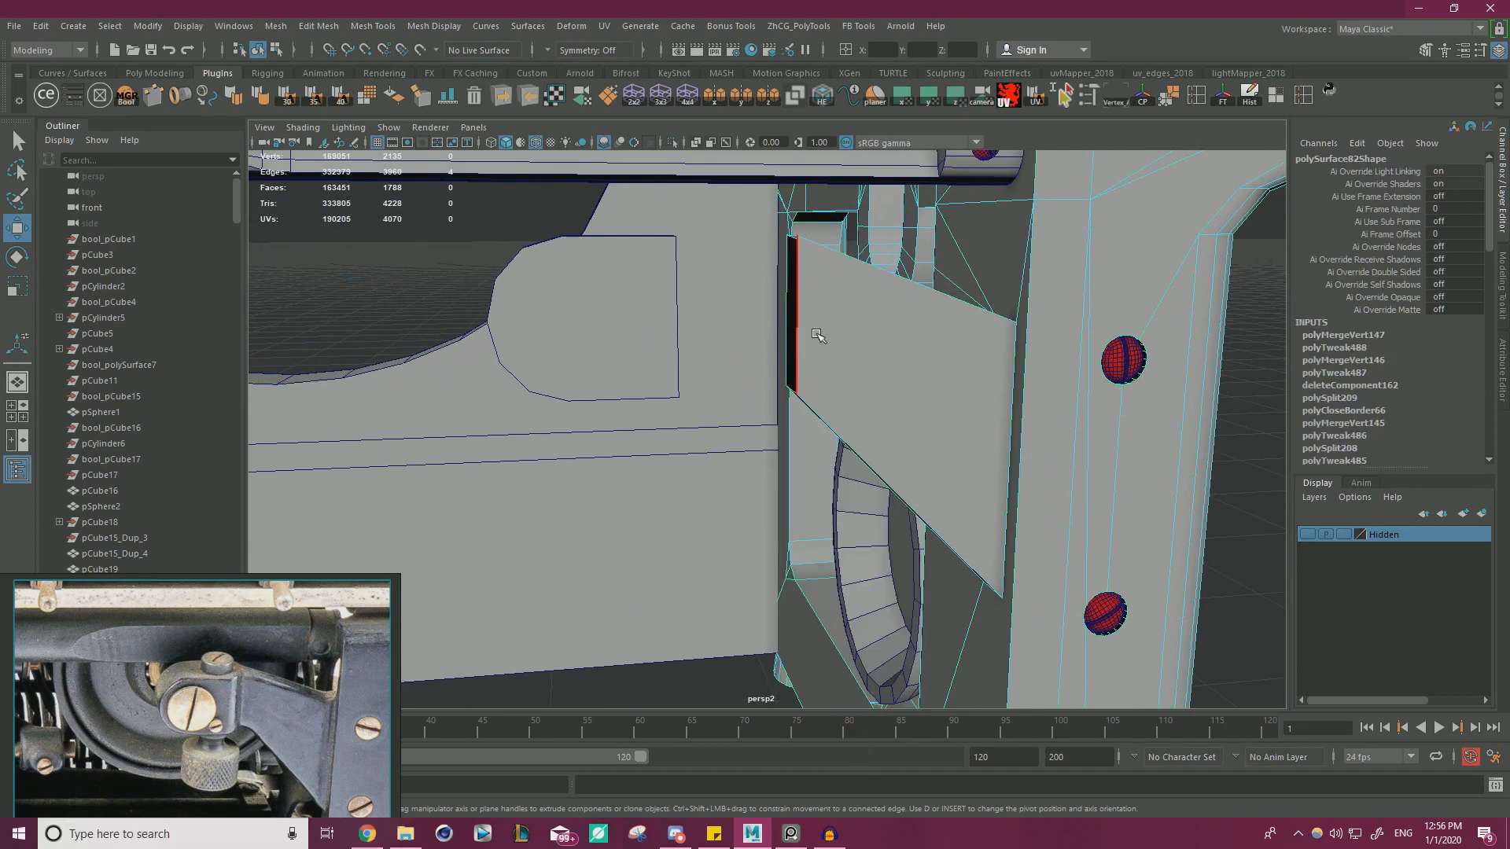
left_click_drag(856, 377, 843, 375, "alt")
key("ctrl+shift+x")
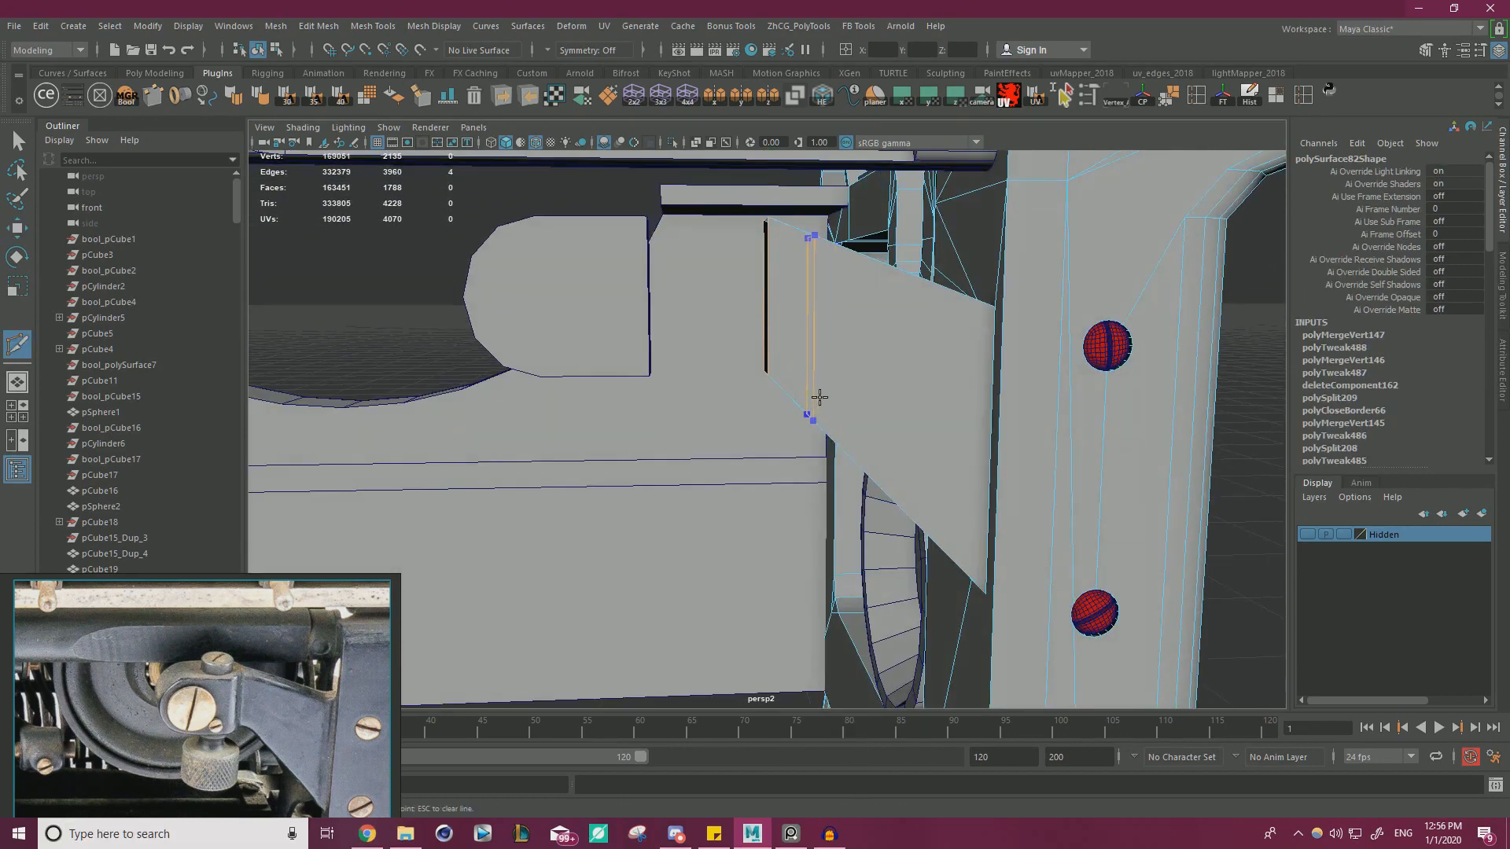
left_click(853, 402, "ctrl")
key("w")
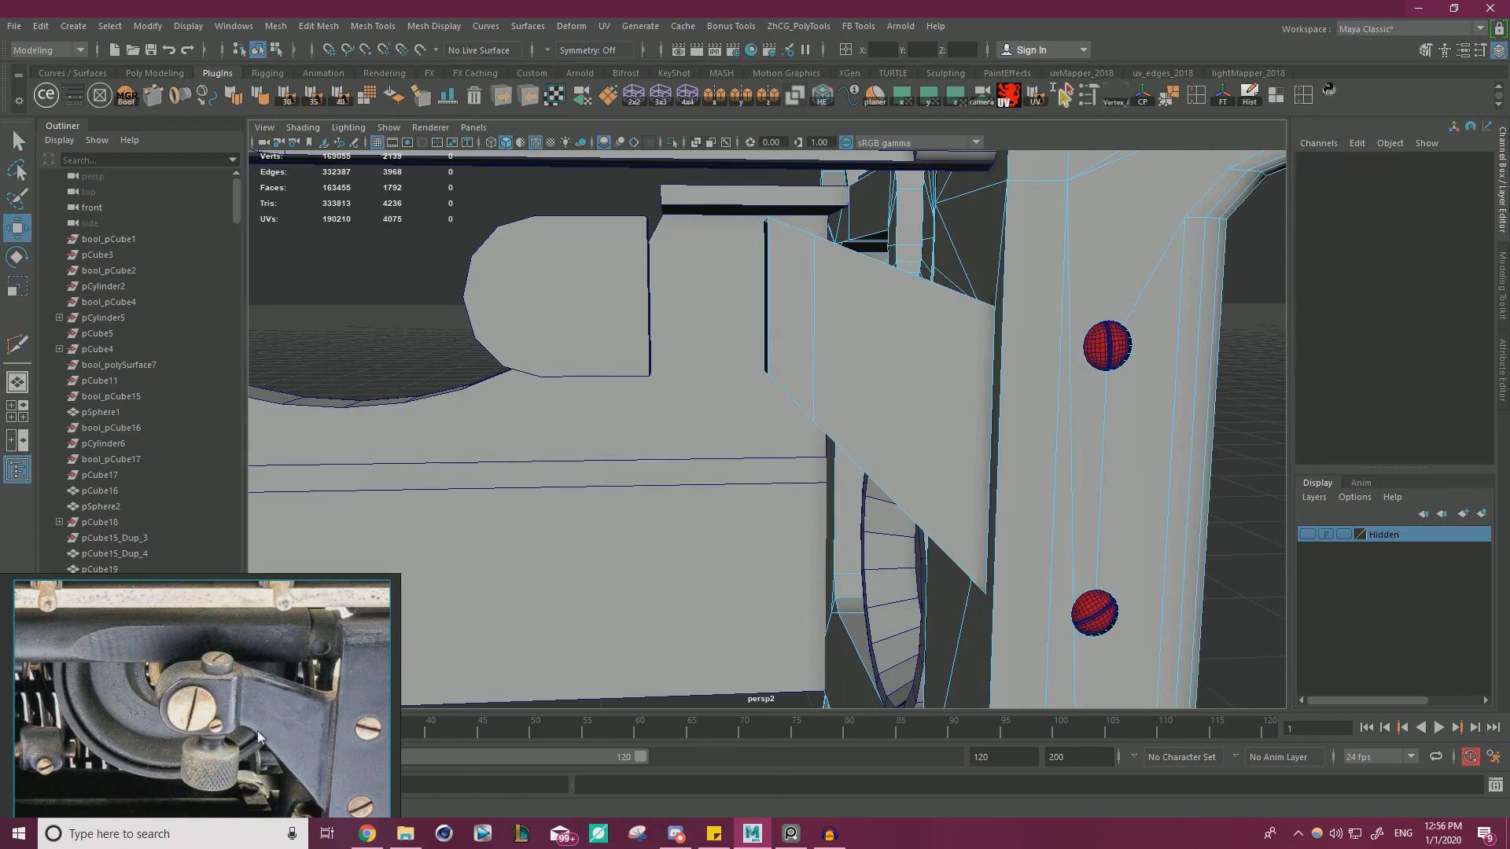
- Raise the arm's lower end edges and the lower edge at the new loop to form a bend matching the reference photo
left_click_drag(767, 412, 779, 334, "alt")
right_click_drag(823, 277, 822, 235)
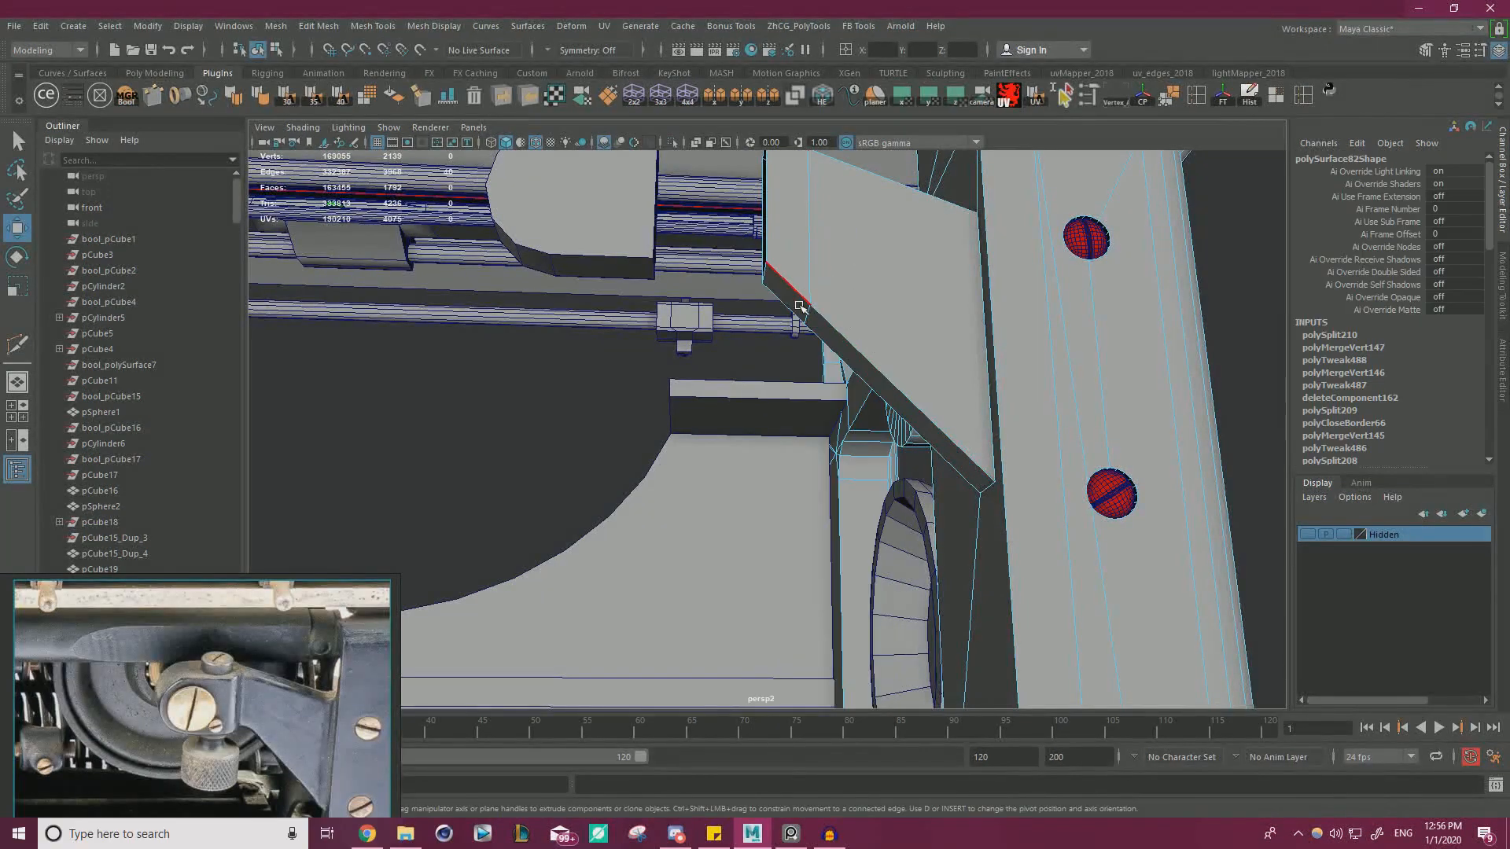
left_click_drag(791, 290, 764, 266, "alt")
left_click(743, 308, "shift")
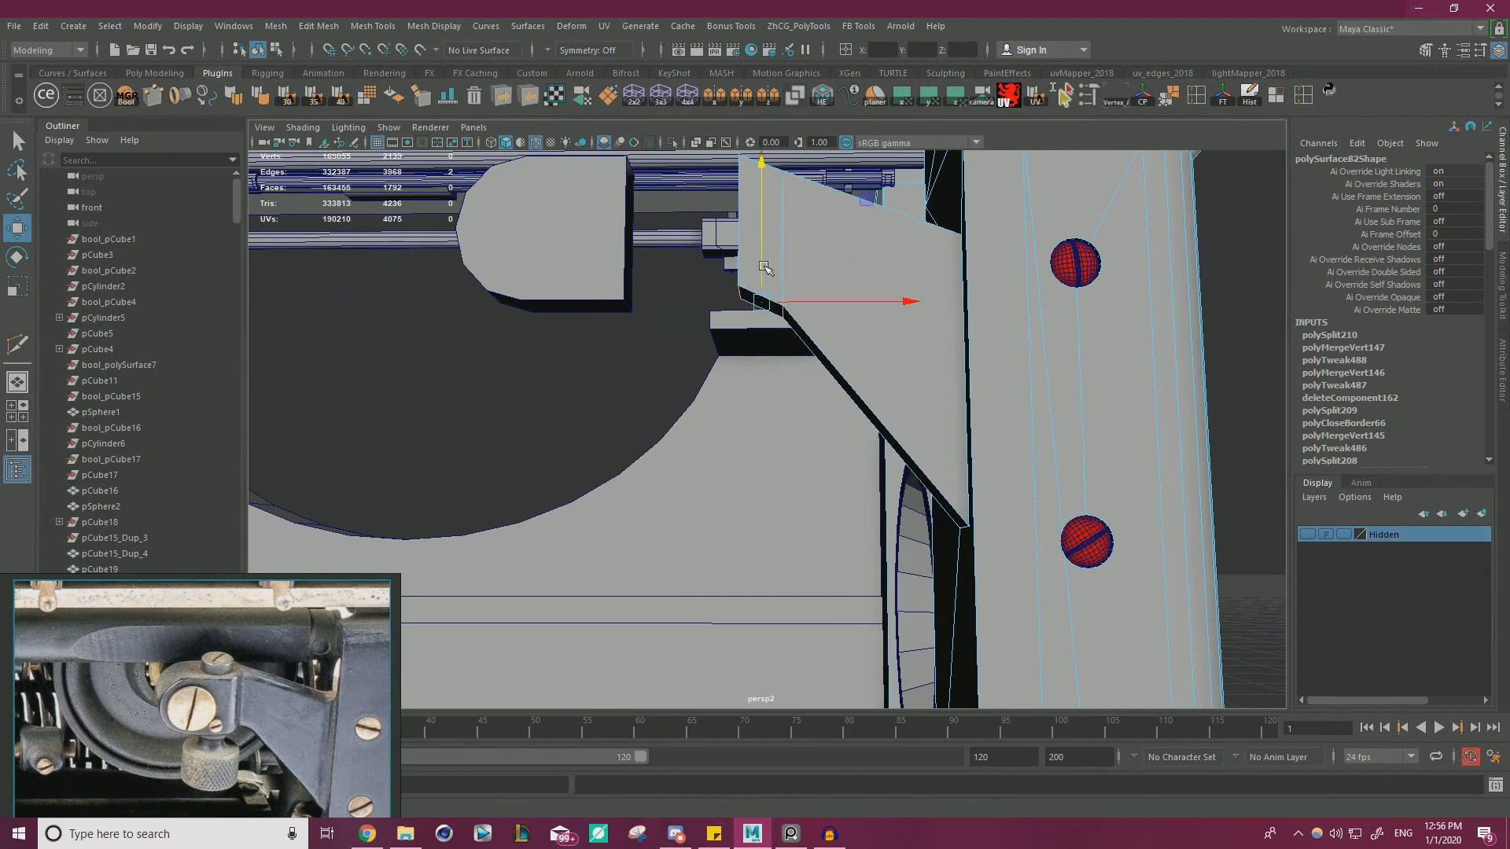
left_click(784, 312)
left_click_drag(784, 282, 785, 274)
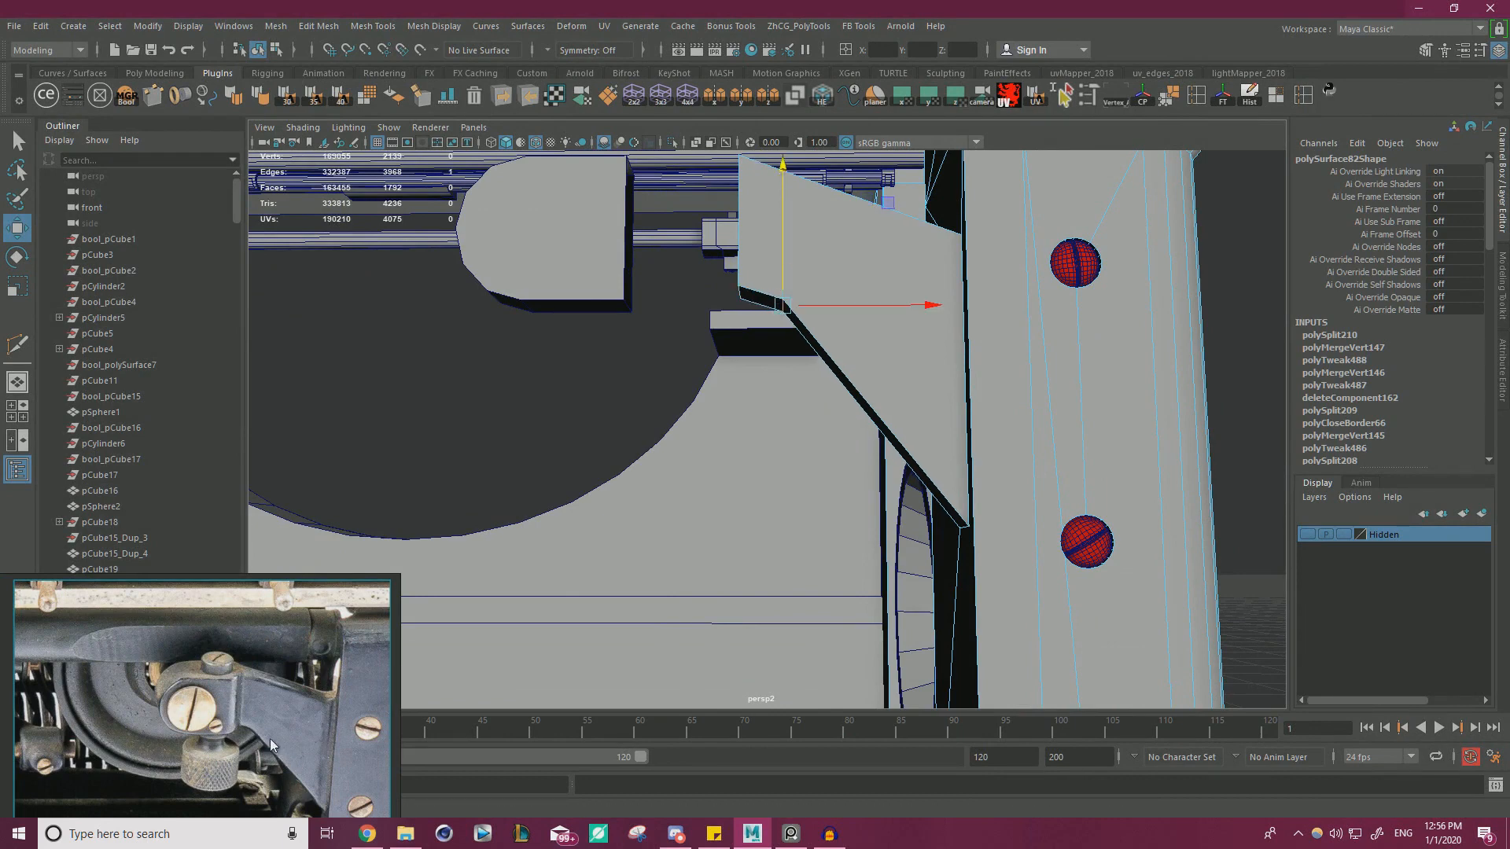
- Shift the edge loop near the arm's free end slightly toward the post and bevel it with one segment
left_click_drag(834, 403, 831, 413, "alt")
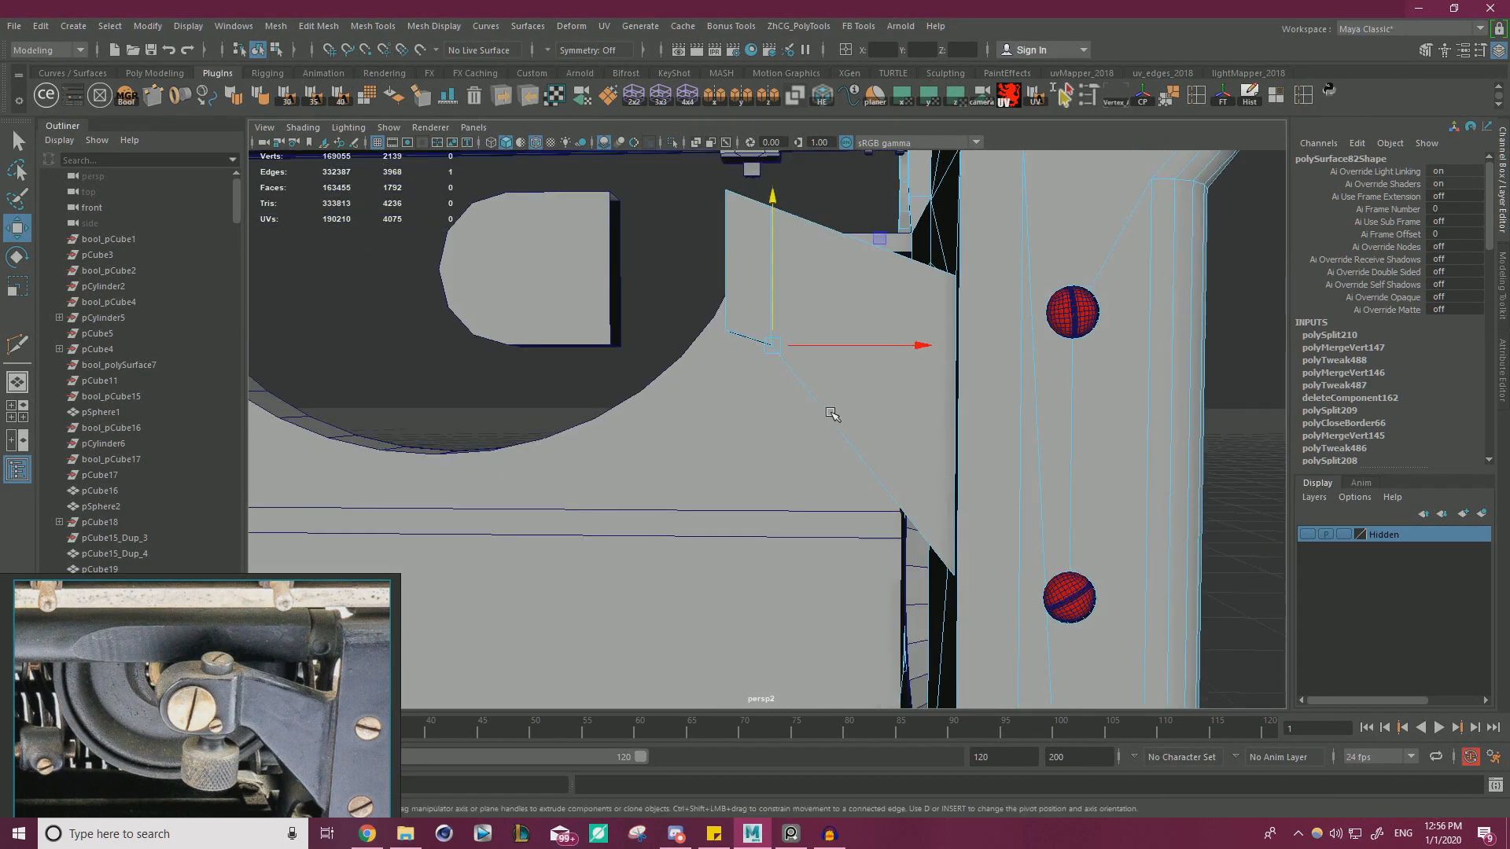
left_click_drag(773, 289, 773, 289)
left_click(759, 264)
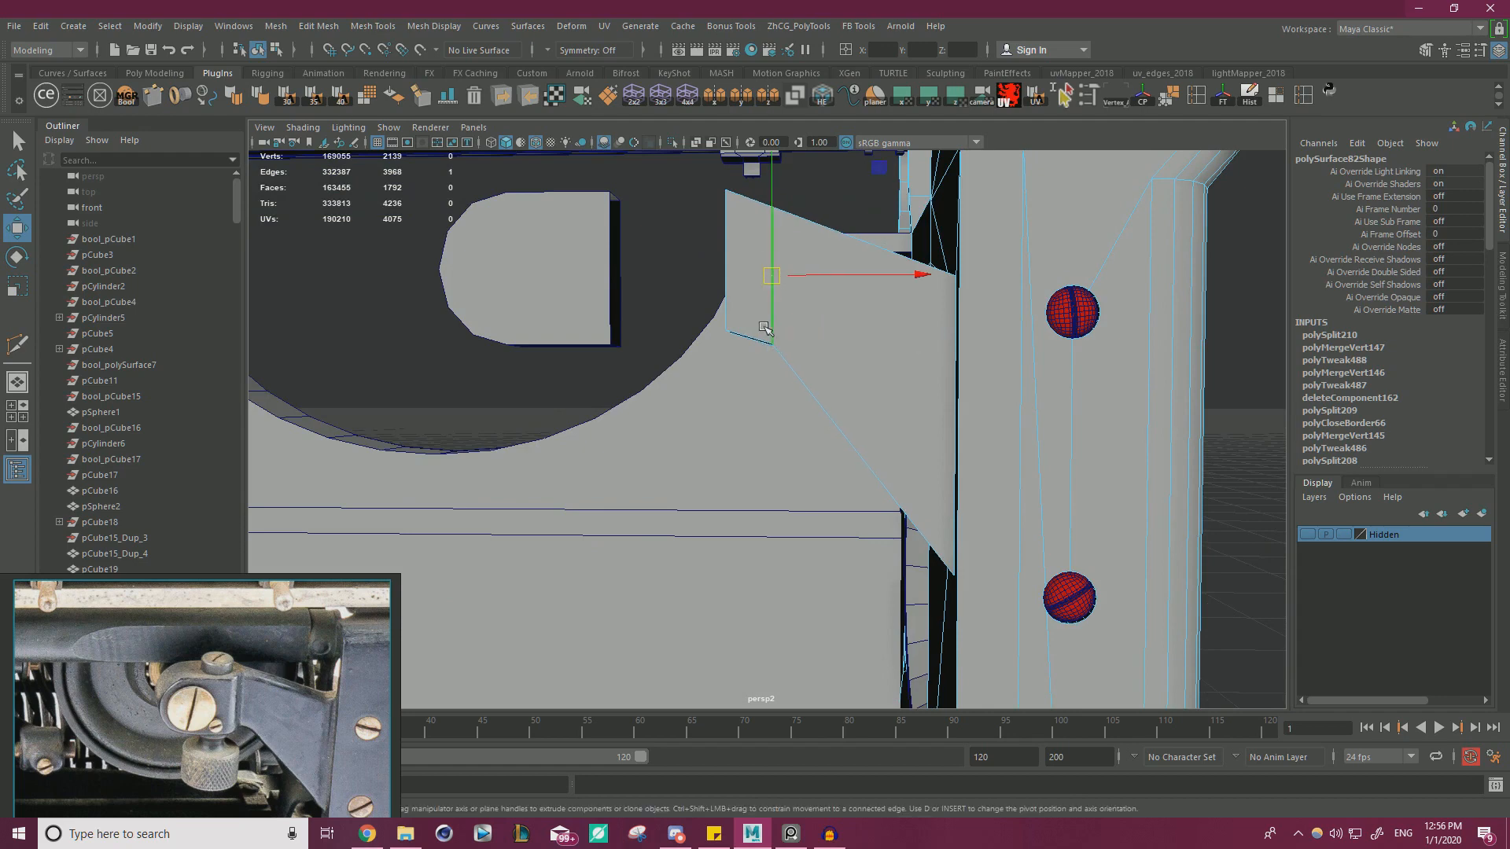
left_click_drag(818, 278, 823, 281)
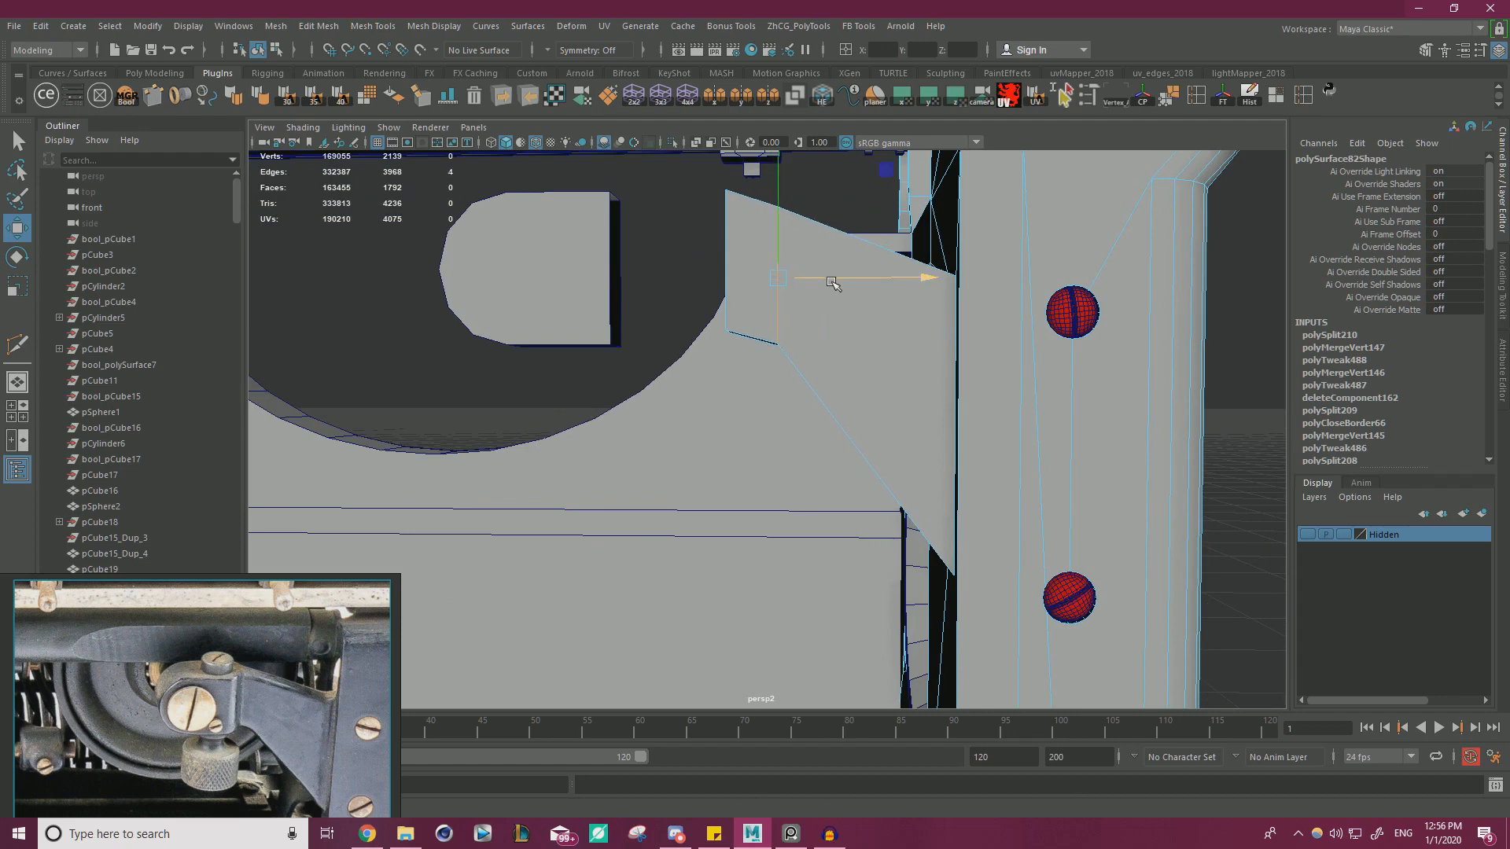
key("ctrl+b")
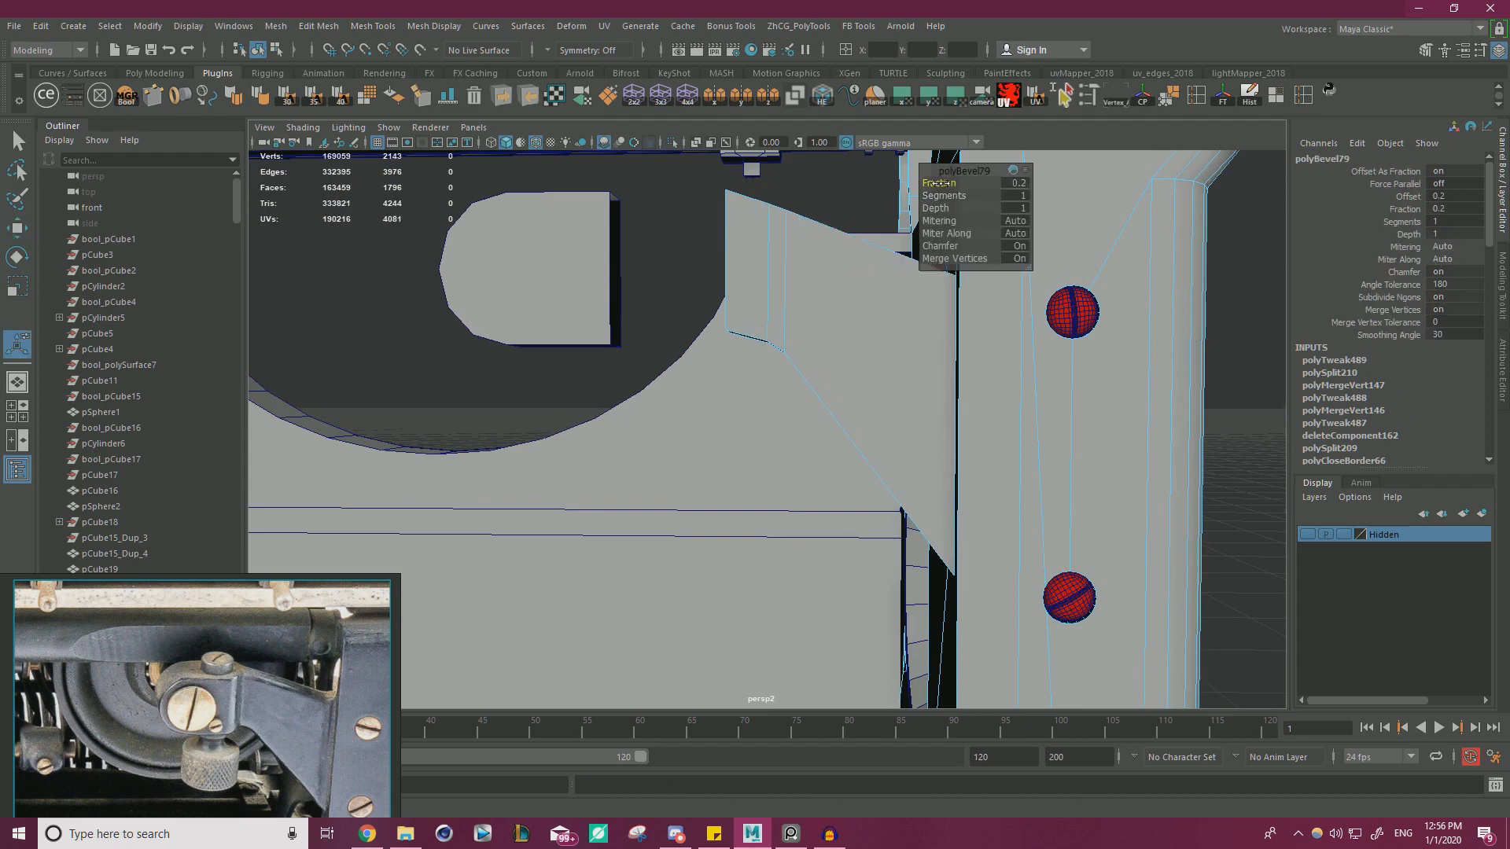
- Snap the upper vertices of the beveled edges onto the front and back upper corners of the arm's free end
left_click_drag(678, 307, 742, 297, "alt")
right_click_drag(735, 293, 733, 248)
key("w")
key("v")
left_click_drag(757, 260, 696, 236)
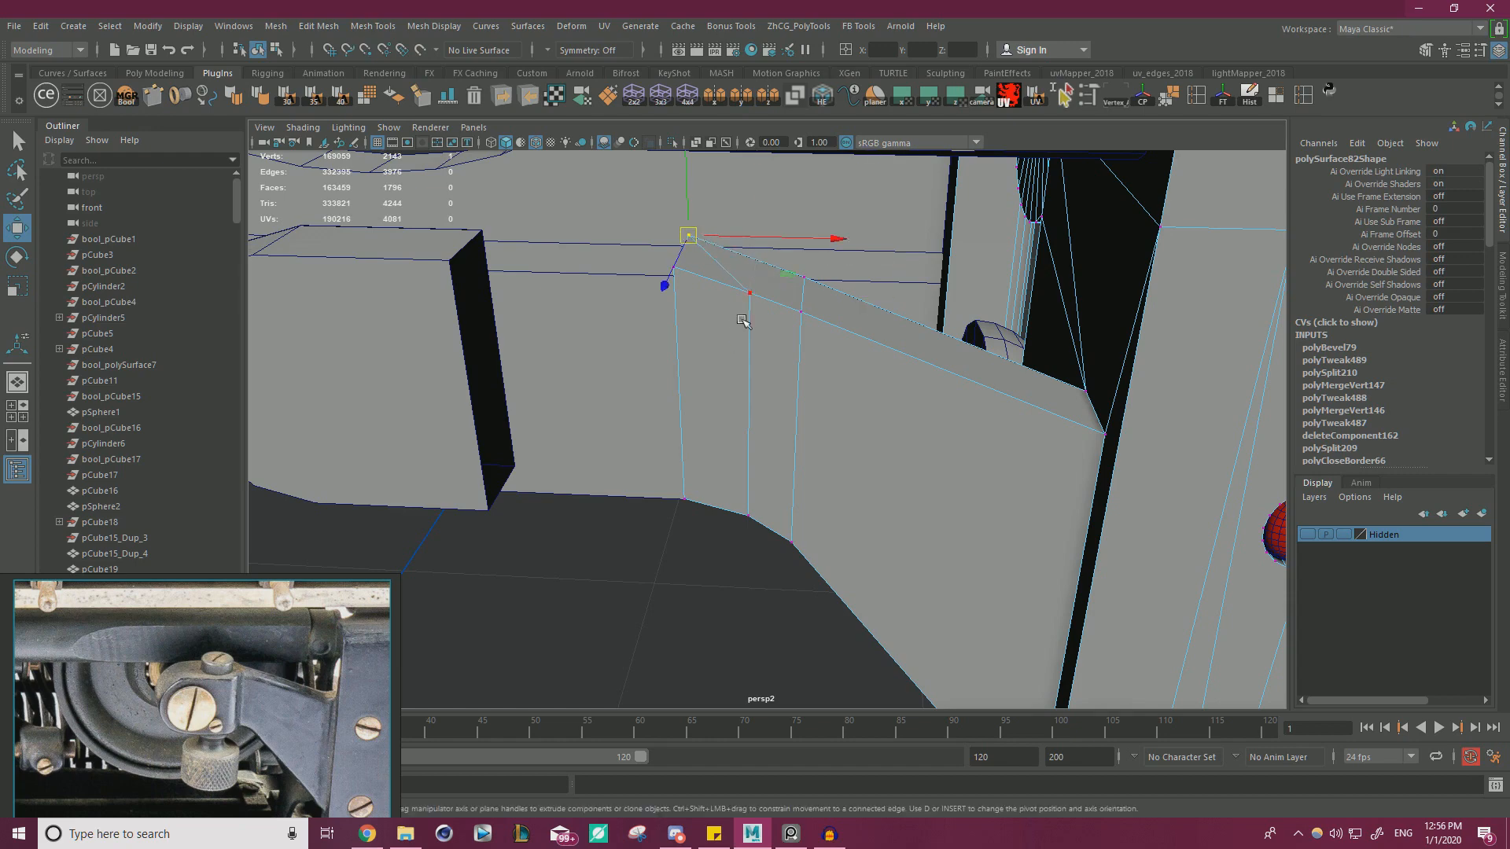
left_click(750, 293)
key("v")
left_click_drag(750, 293, 682, 273)
left_click(799, 314)
key("v")
left_click_drag(800, 314, 684, 281)
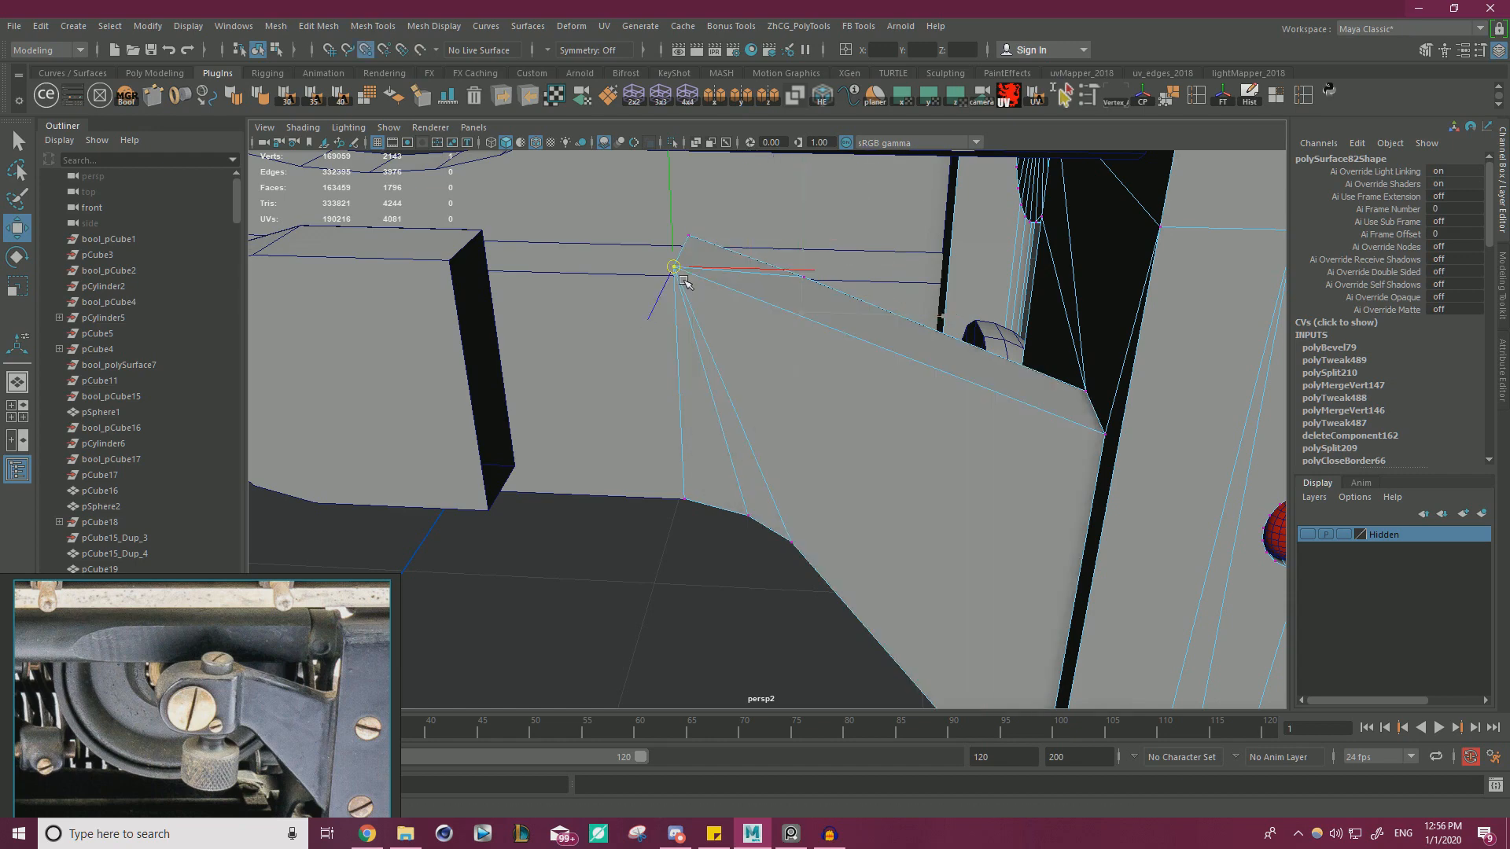
left_click(808, 291)
key("v")
left_click_drag(807, 289, 681, 230)
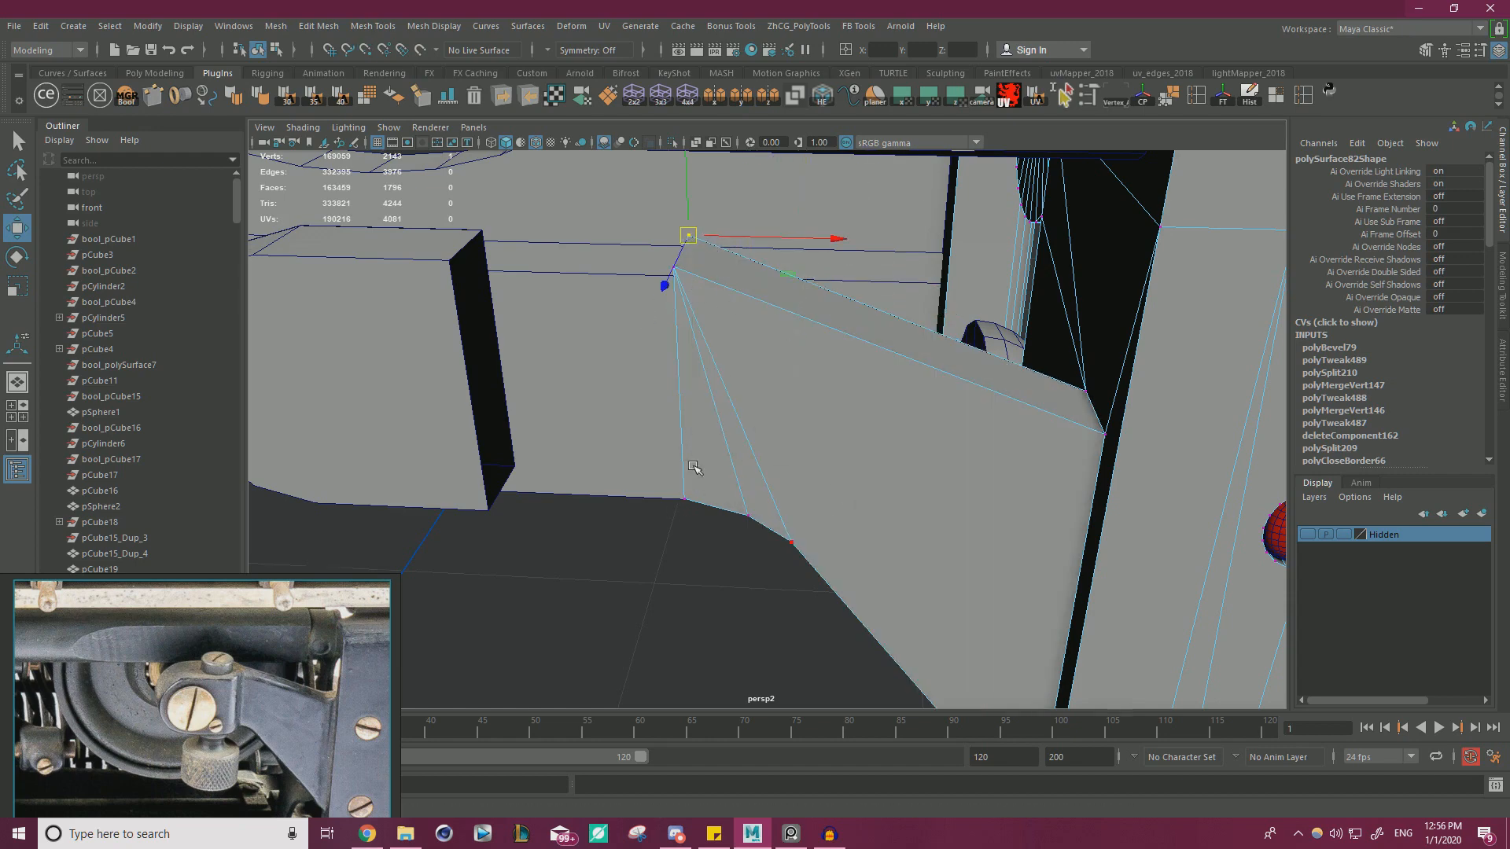
- Merge the overlapping vertices at the arm's free end
left_click_drag(693, 466, 728, 422, "alt")
right_click_drag(728, 422, 630, 454, "alt")
left_click_drag(630, 454, 643, 476, "alt")
left_click_drag(646, 500, 820, 258)
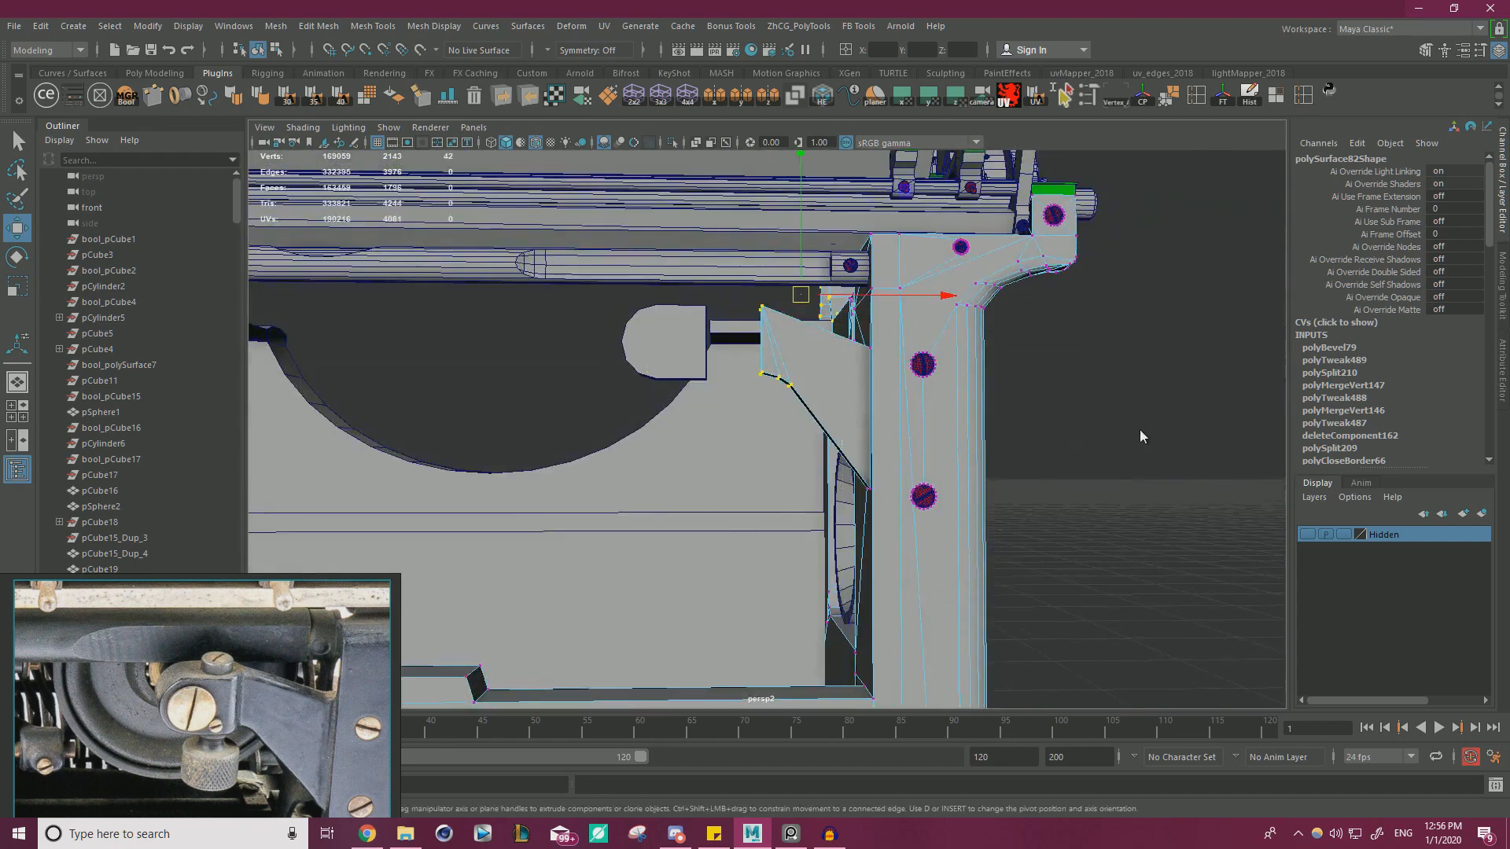
right_click_drag(1139, 429, 1200, 342, "shift")
scroll(989, 458, "up", 6)
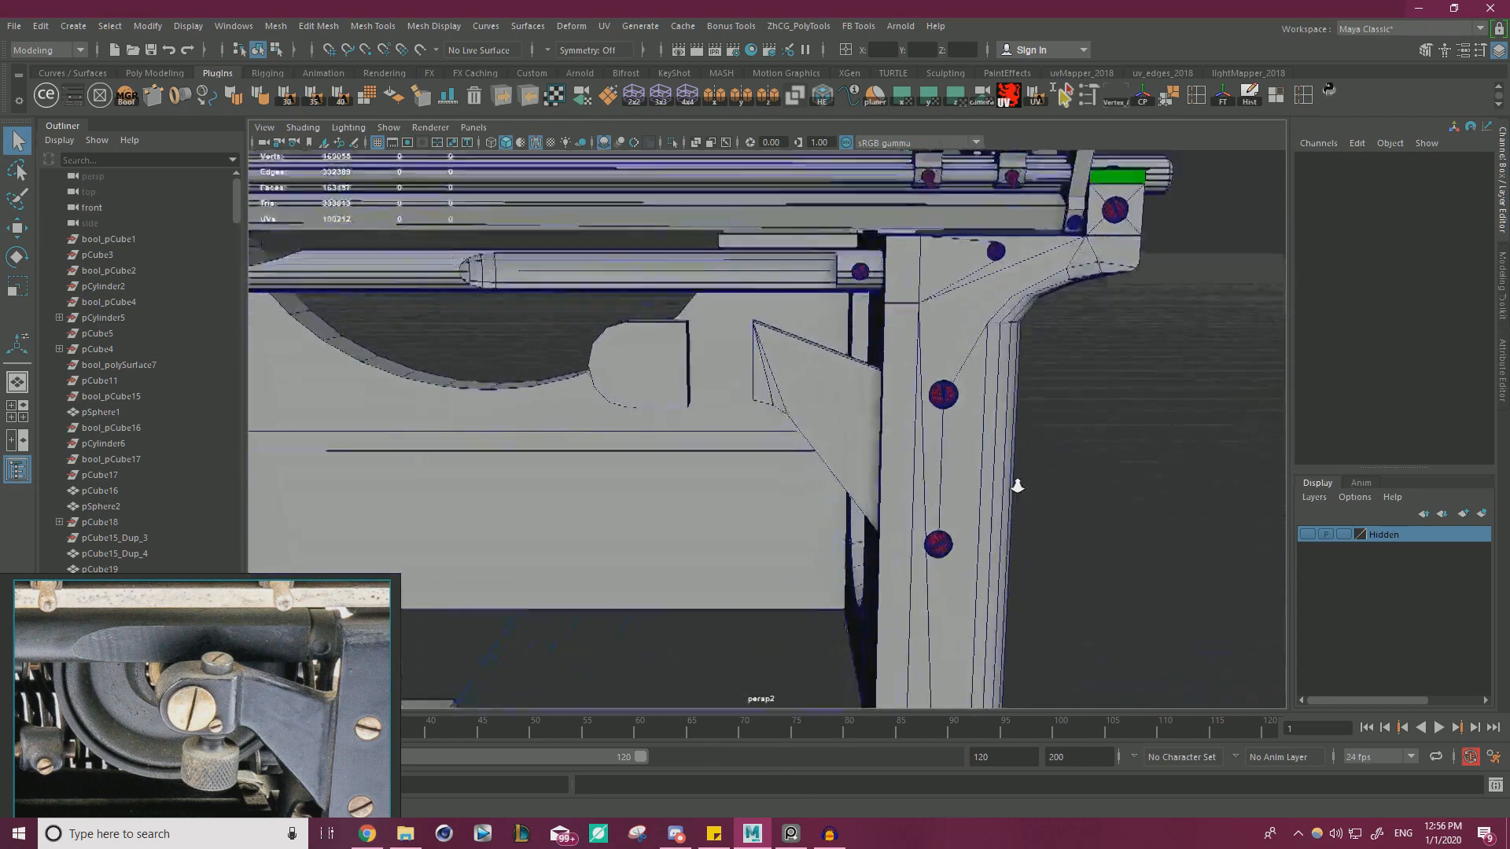
- Adjust the height of the free end's upper corner vertices and move the outer bend vertices up toward the free end
left_click(824, 381)
right_click_drag(822, 375, 739, 369)
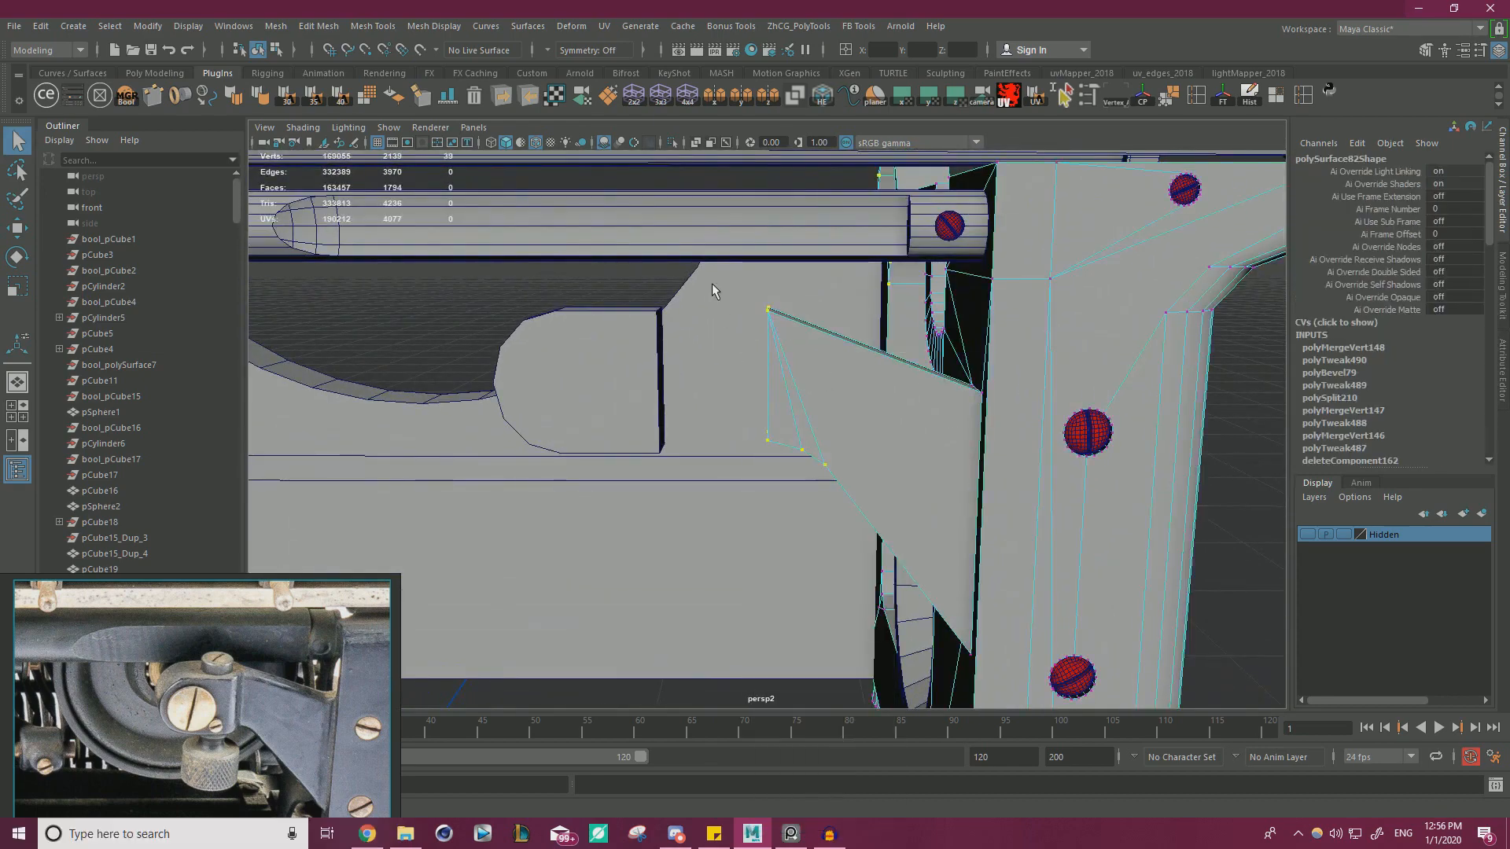
key("w")
left_click_drag(711, 283, 765, 238)
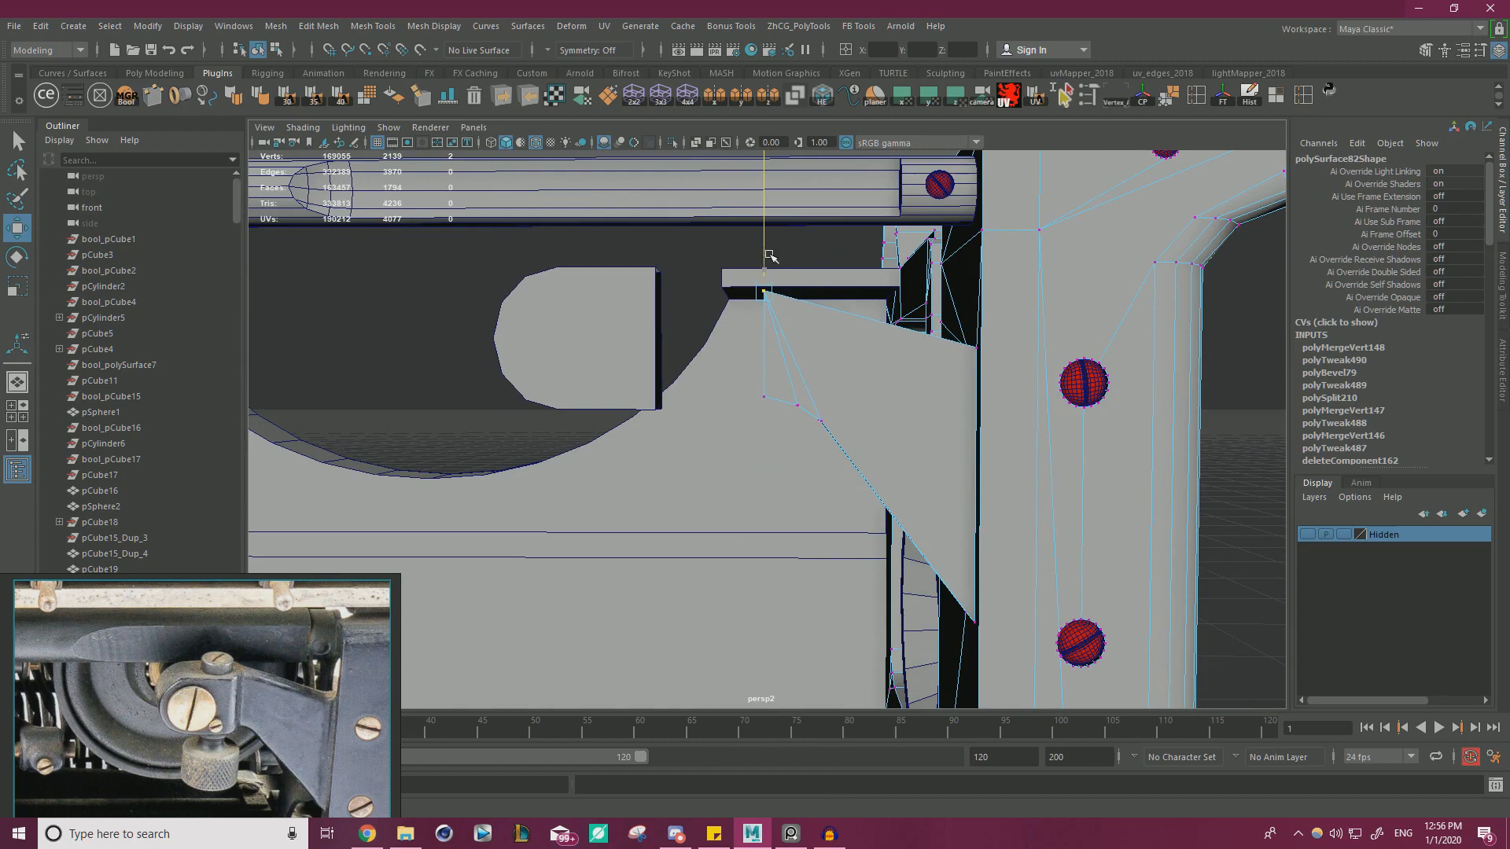
left_click_drag(770, 255, 811, 473, "alt")
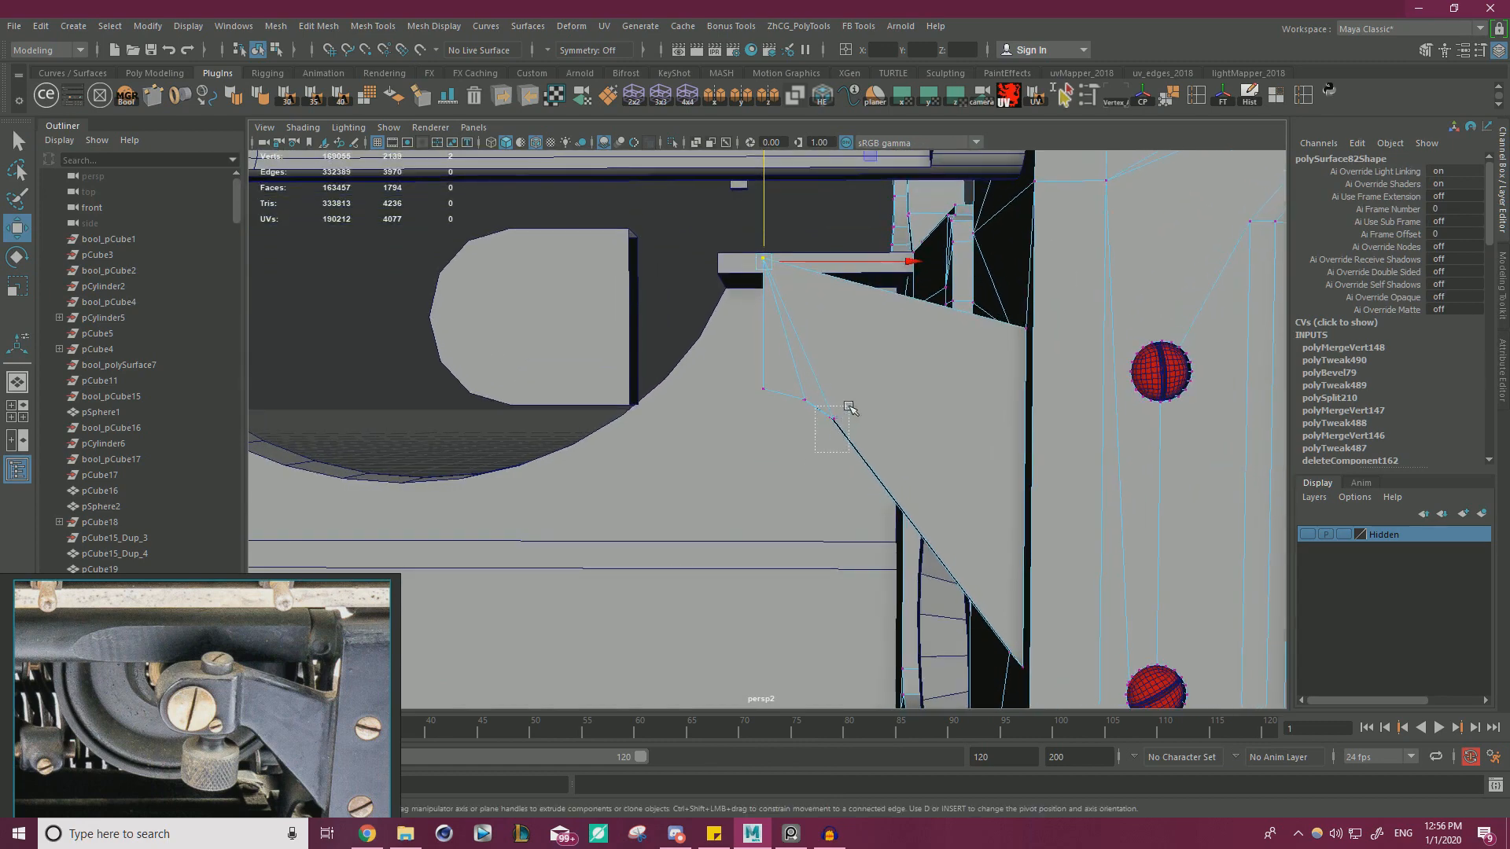
left_click_drag(849, 407, 893, 413)
left_click(908, 422)
mouse_move(924, 302)
left_mouse_down()
mouse_move(910, 301)
mouse_move(930, 312)
left_mouse_up()
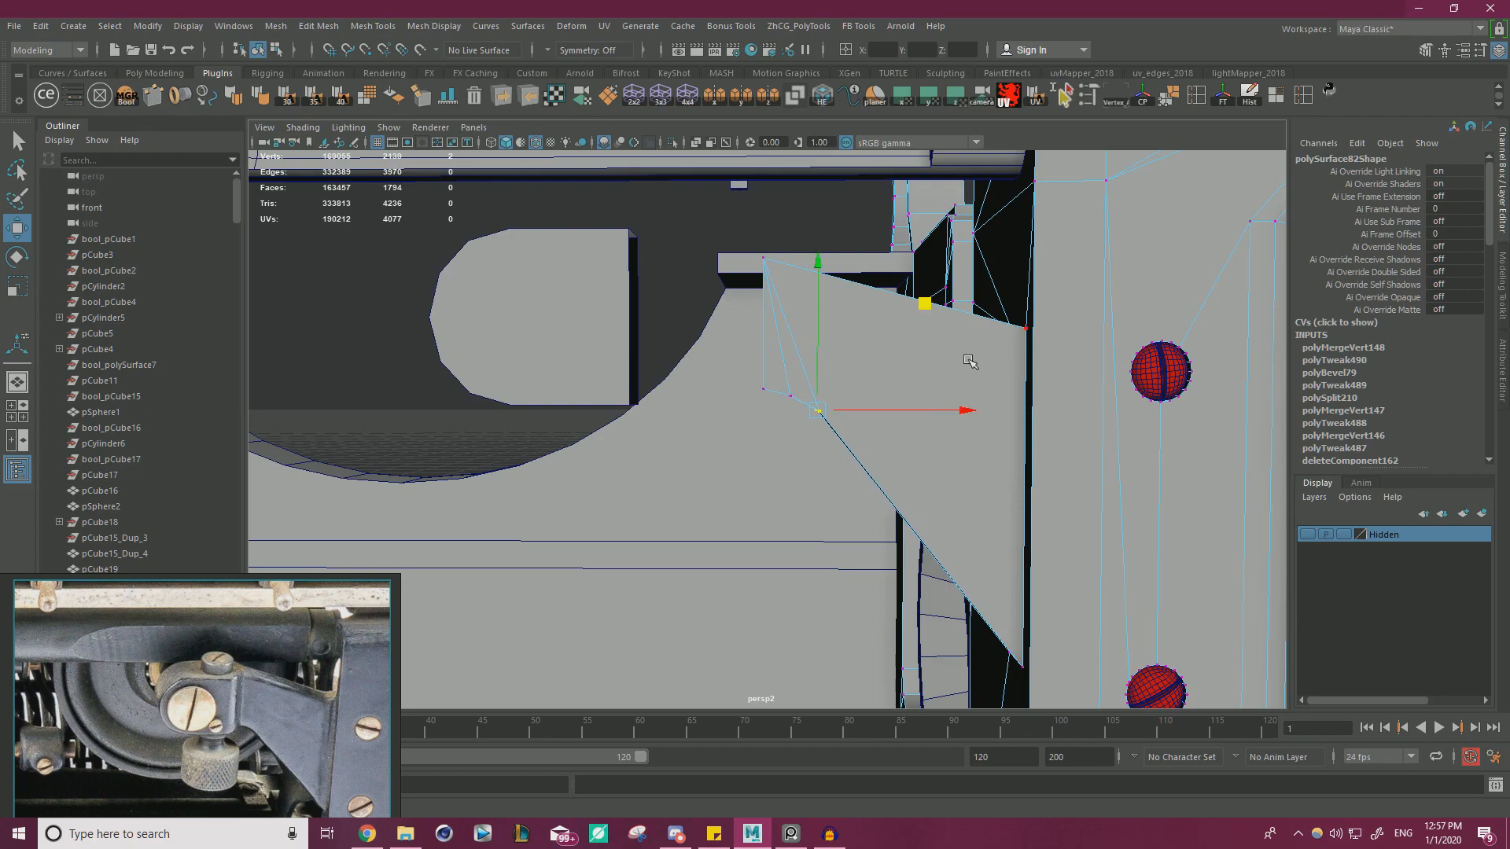
- Raise the edge where the arm's slanted underside meets the post
right_click_drag(970, 361, 733, 422, "alt")
left_click_drag(733, 422, 802, 370, "alt")
right_click_drag(802, 370, 895, 259, "alt")
left_click(920, 347)
right_click_drag(916, 346, 687, 347, "alt")
mouse_move(687, 346)
left_mouse_down("alt")
mouse_move(647, 379)
mouse_move(675, 358)
left_mouse_up("alt")
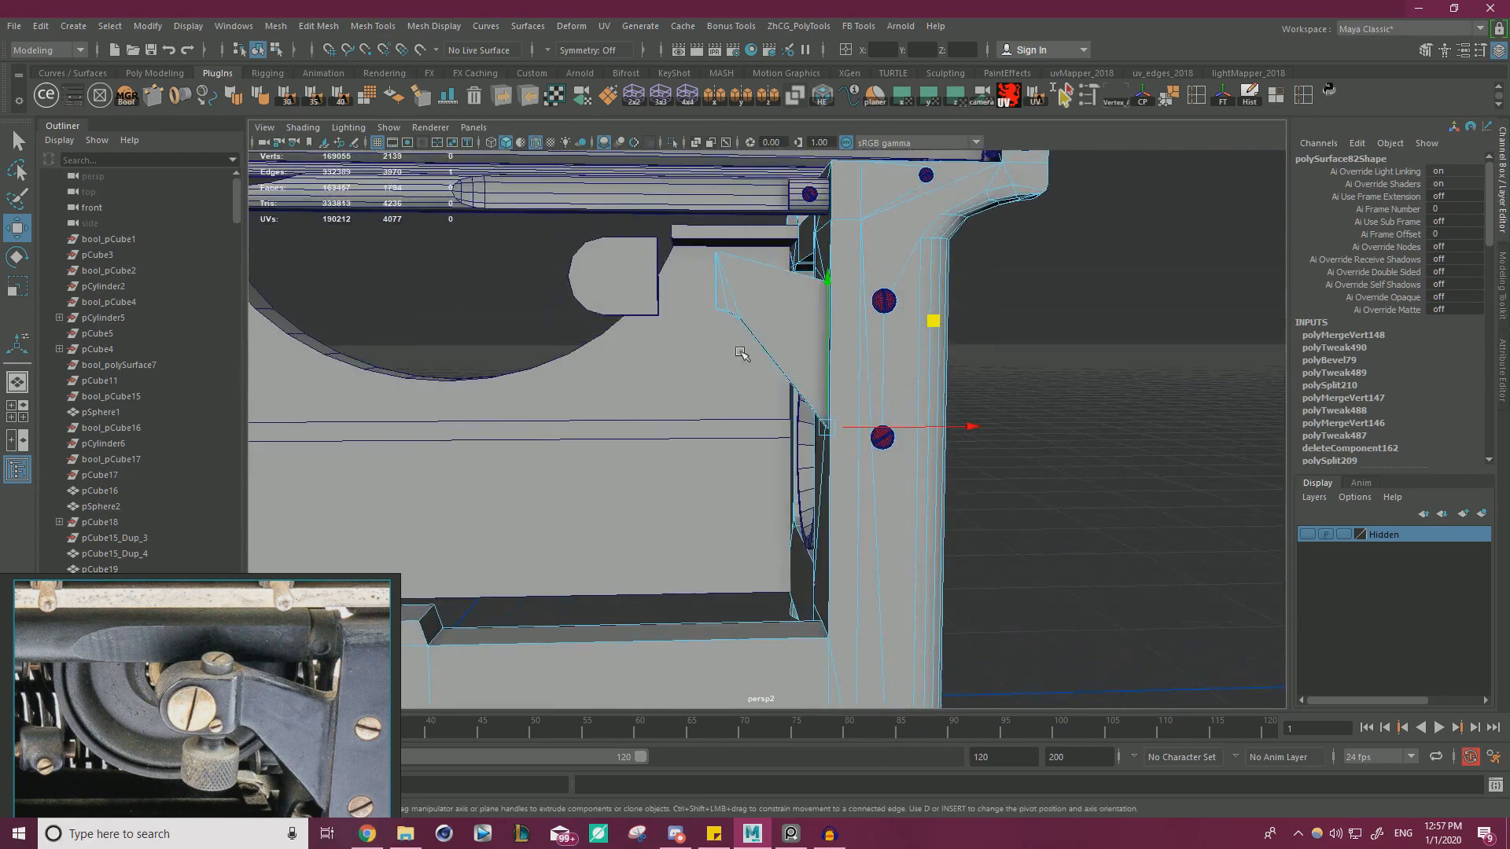
left_click_drag(830, 354, 830, 336)
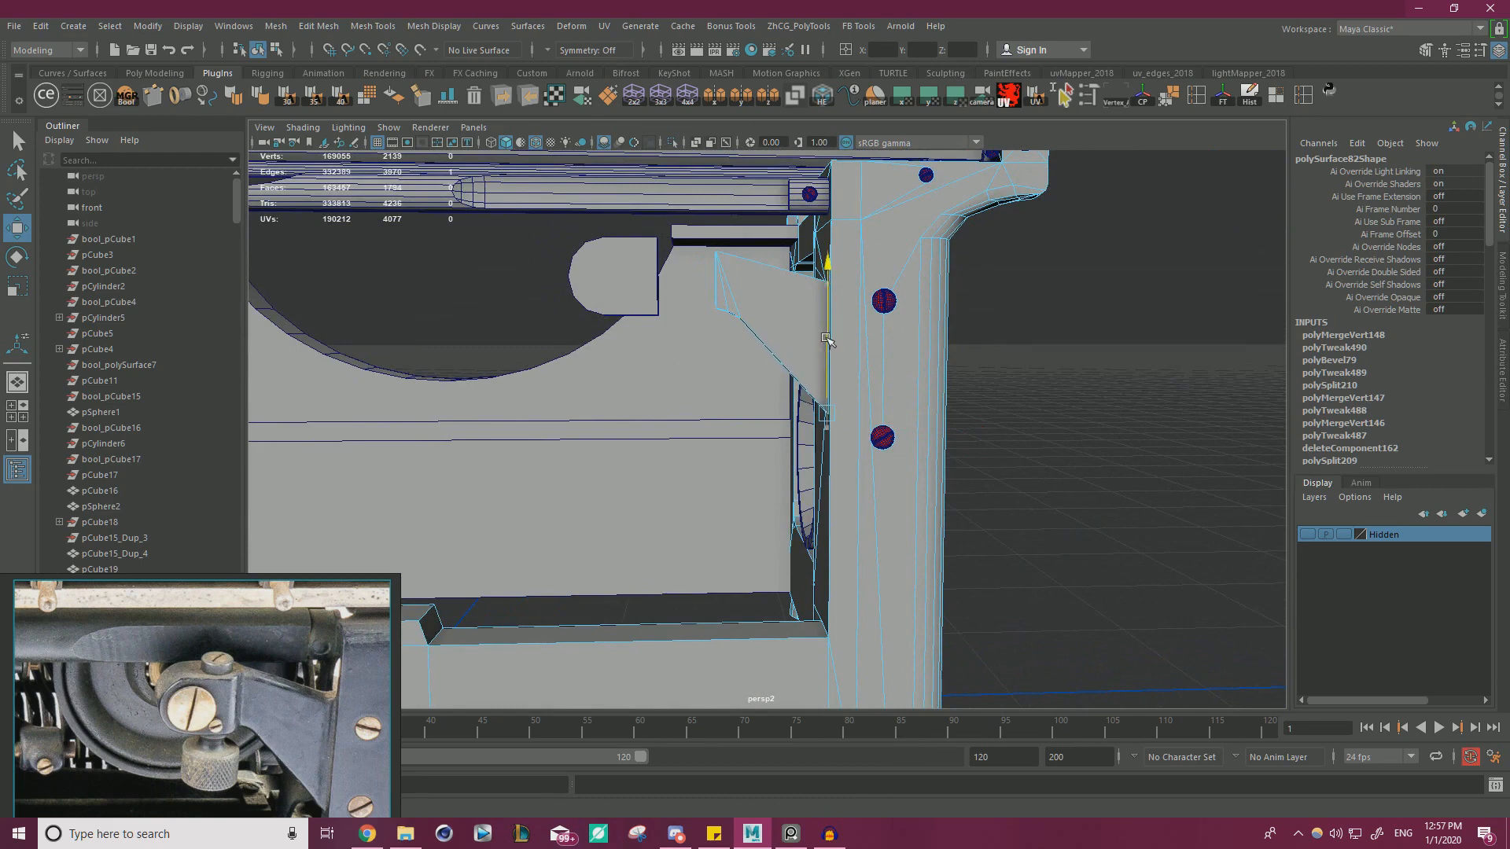
- Adjust the height of the arm's free-end vertices and select the upper edge where the arm meets the post
right_click_drag(741, 291, 682, 297)
left_click_drag(671, 325, 757, 296)
left_click_drag(699, 239, 765, 264, "shift")
left_click_drag(767, 286, 749, 274, "alt")
left_click_drag(825, 173, 818, 321)
right_click_drag(838, 295, 838, 253)
left_click_drag(840, 264, 745, 419, "alt")
left_click(884, 364)
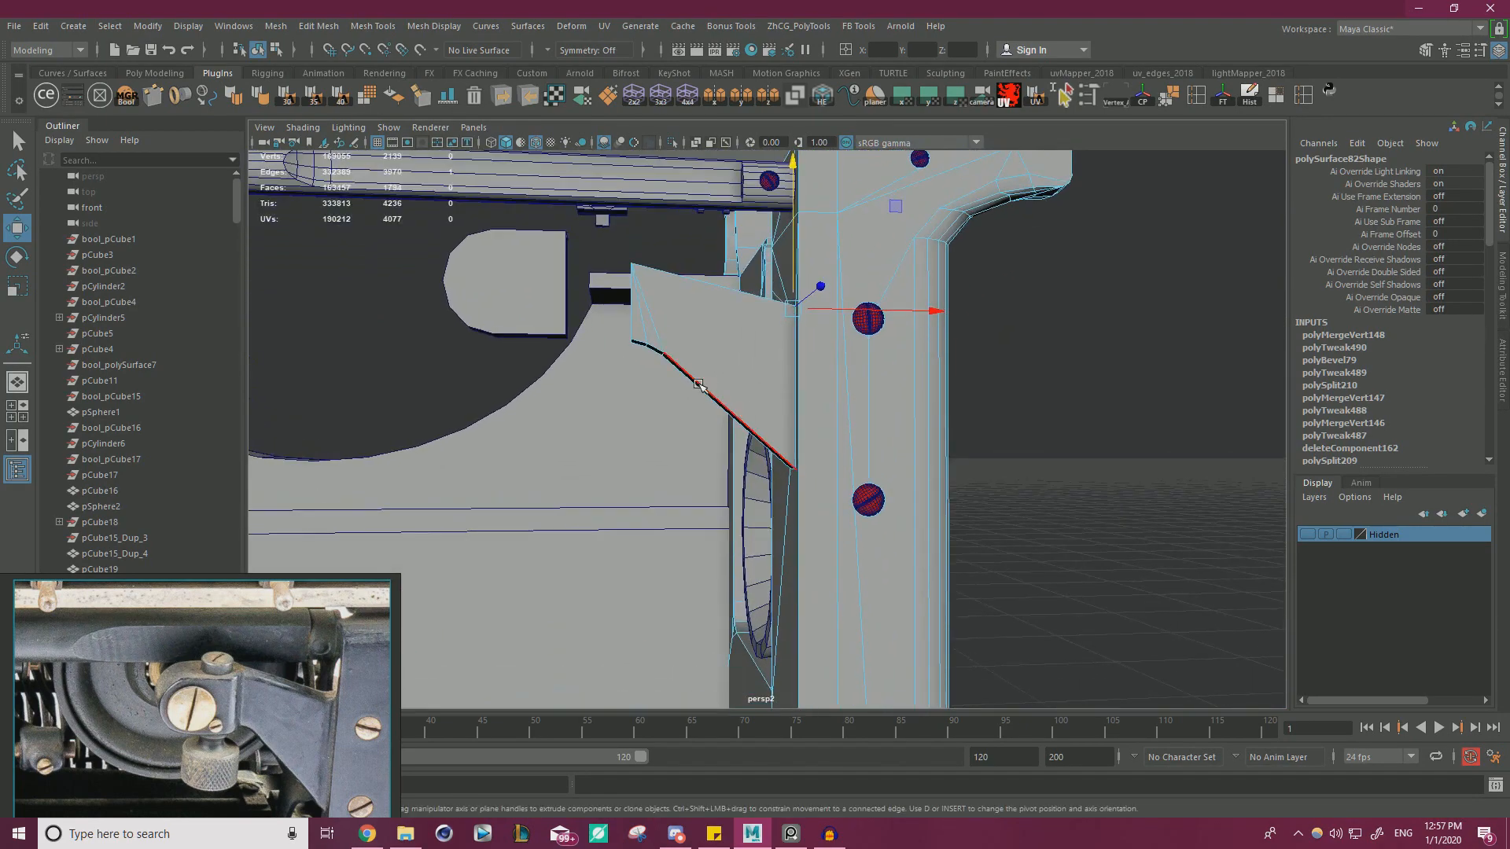
- Move the middle edge of the arm's lower bend slightly up toward the free end
right_click_drag(682, 356, 682, 324)
right_click_drag(692, 334, 836, 385, "alt")
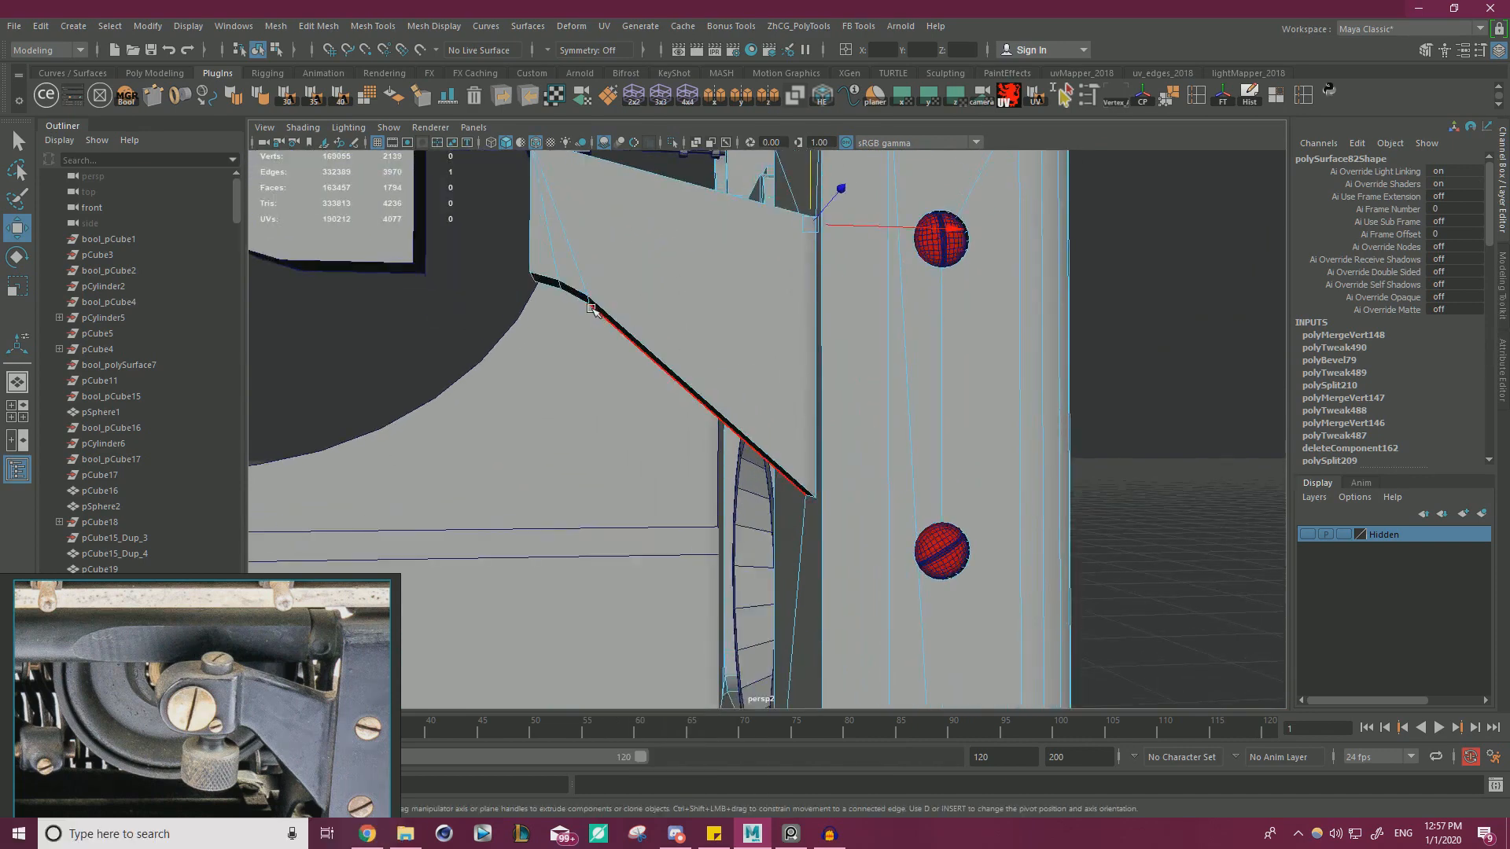
left_click(587, 301)
left_click_drag(587, 301, 598, 321, "alt")
mouse_move(732, 224)
left_mouse_down()
mouse_move(763, 234)
mouse_move(712, 217)
left_mouse_up()
left_click(600, 316)
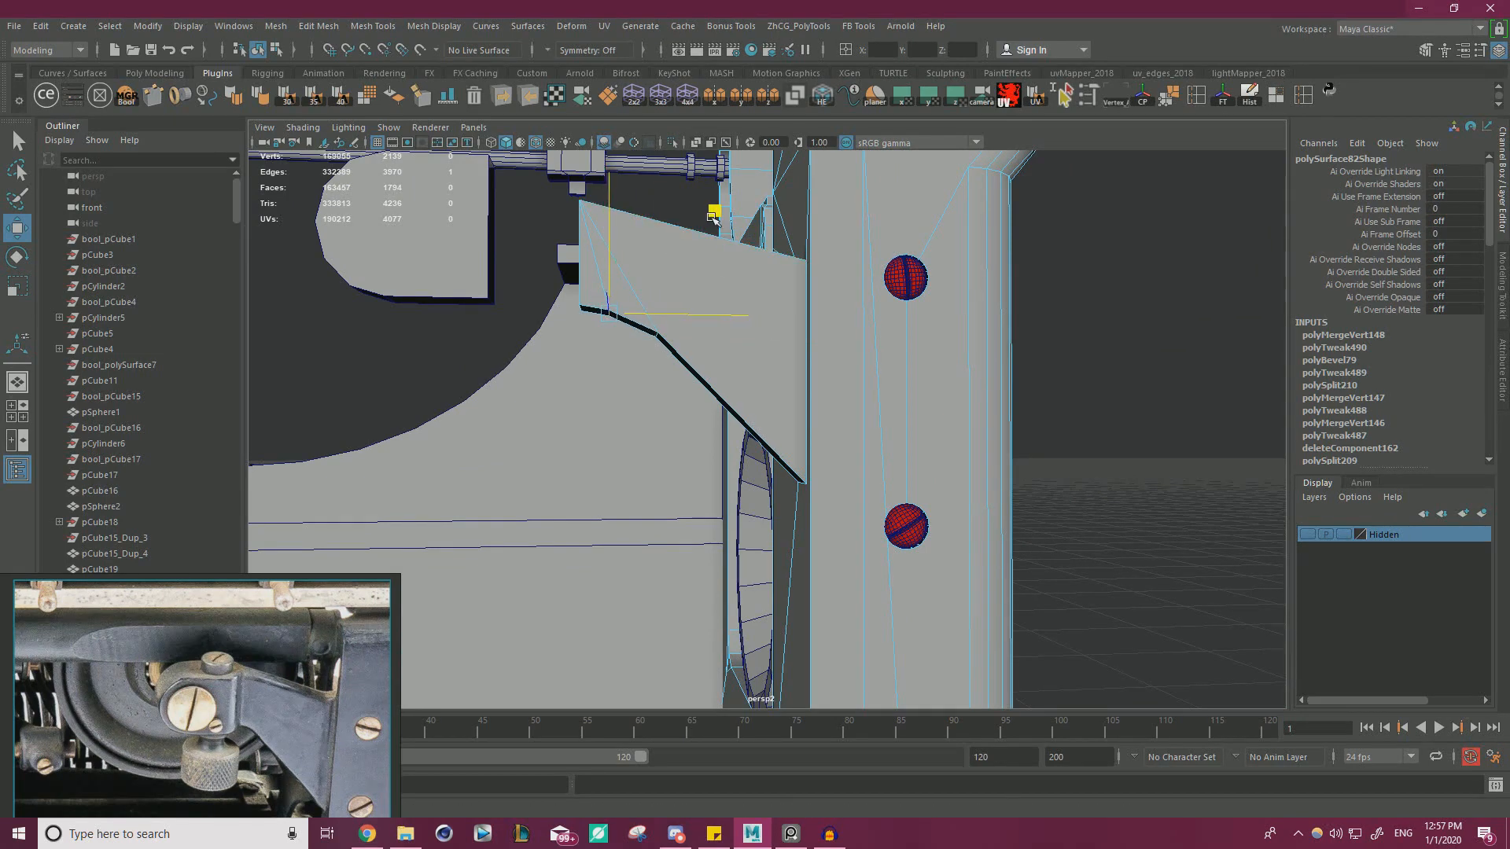
- Move the bend's outer lower edge slightly up and toward the free end to soften the curve
scroll(629, 304, "up", 2)
middle_click_drag(629, 304, 746, 360, "alt")
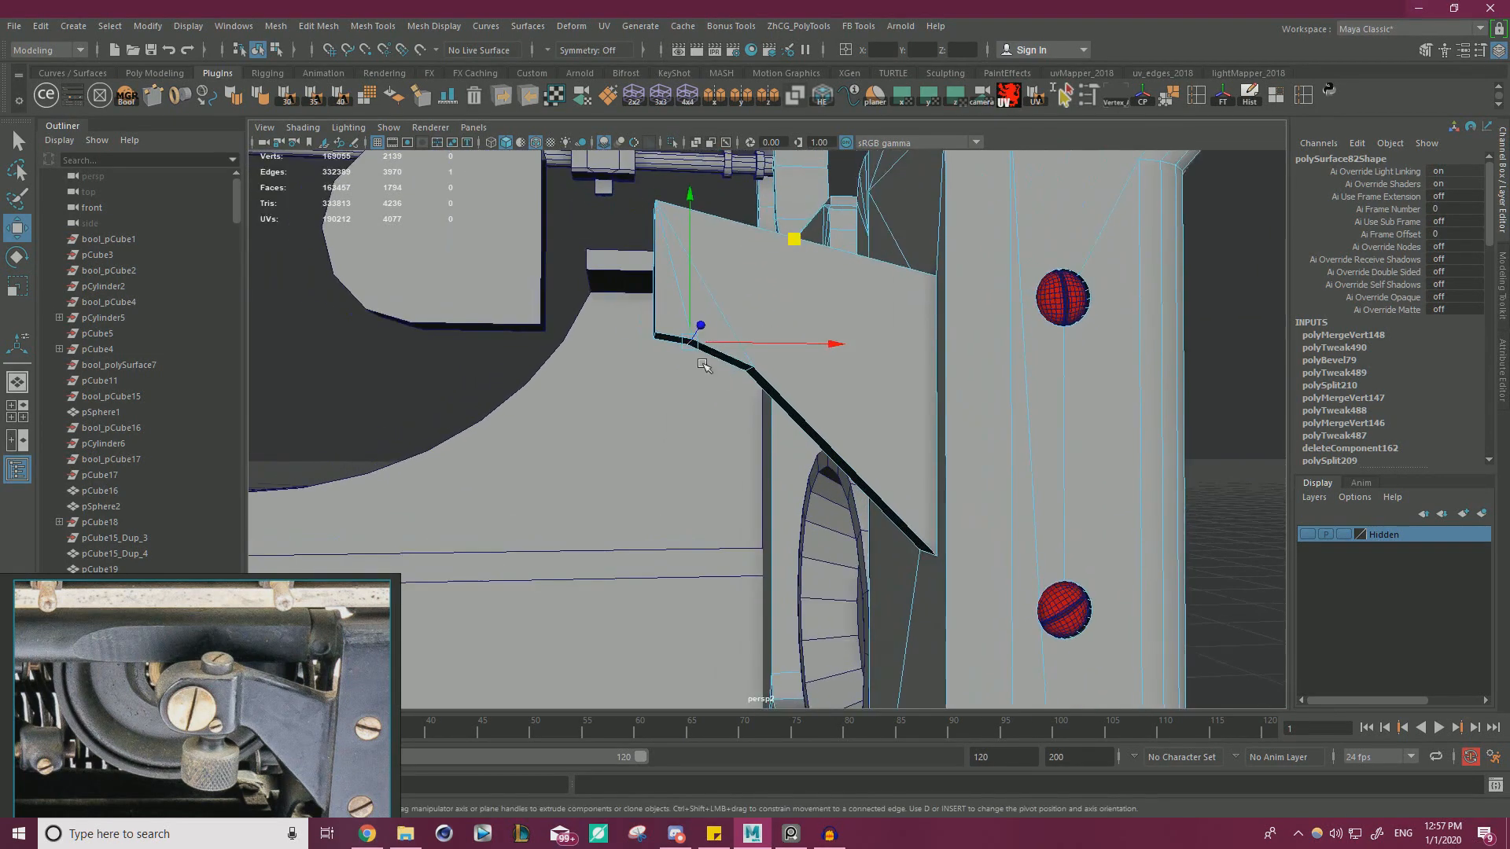
scroll(746, 359, "up", 3)
left_click(747, 359)
left_click_drag(849, 250, 841, 245)
scroll(621, 334, "down", 5)
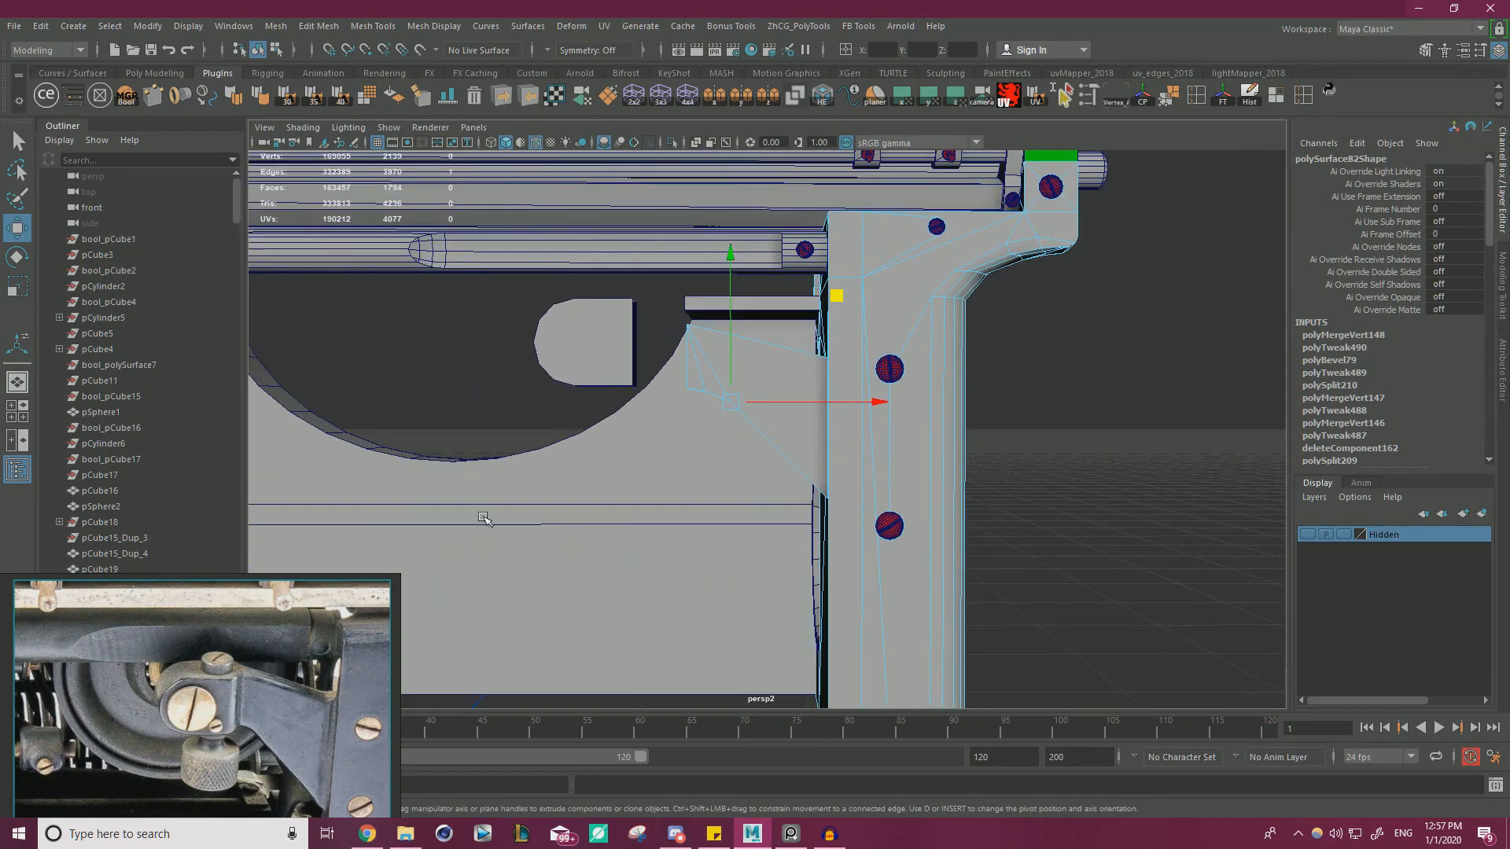
left_click_drag(836, 293, 830, 289)
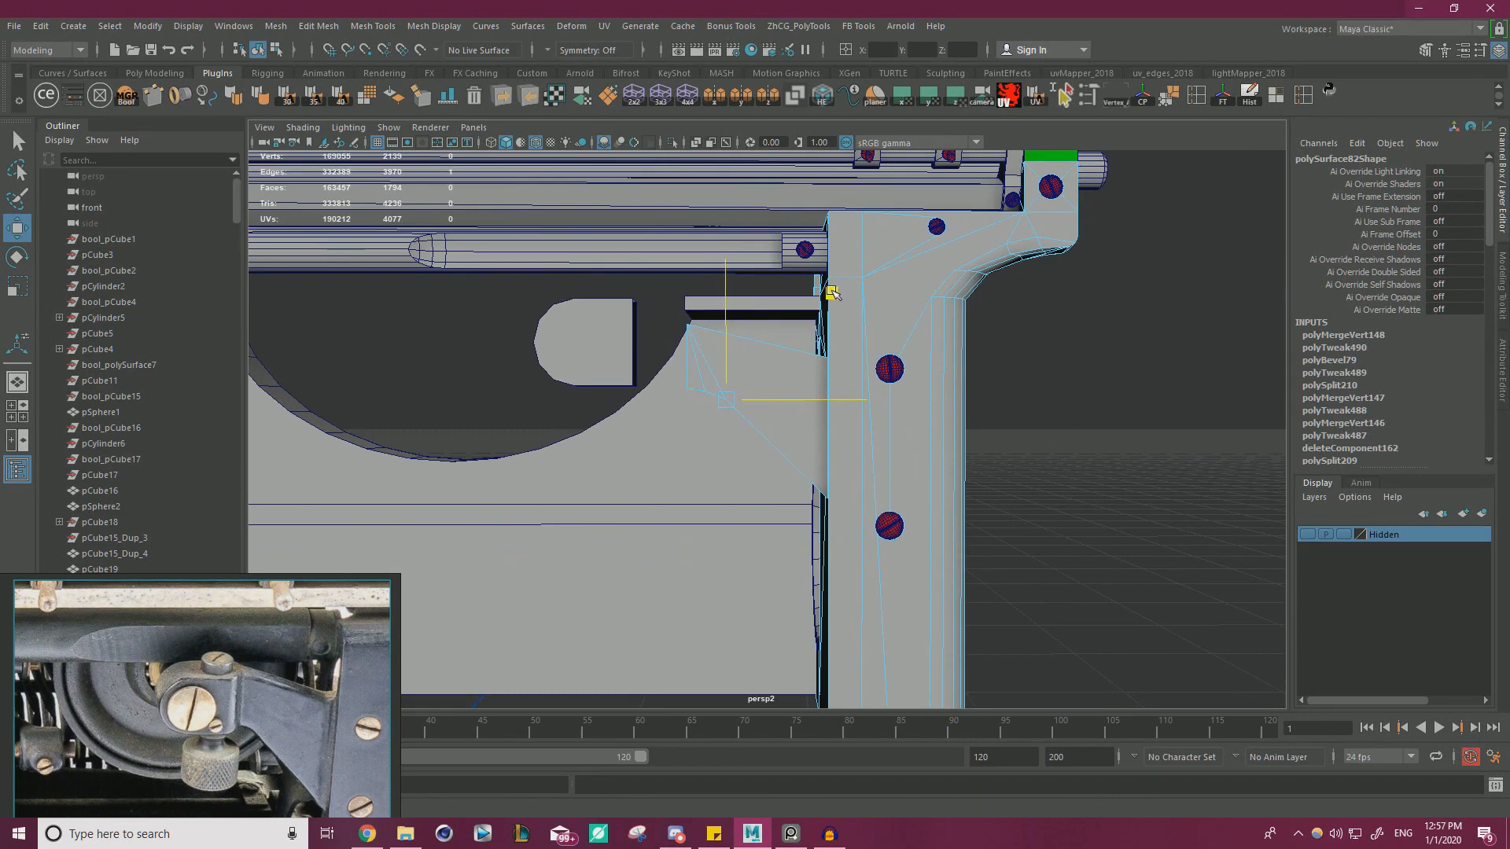
- Scale the free end's vertices slightly smaller vertically and move them a little down and away from the post
right_click_drag(748, 369, 686, 369)
left_click_drag(634, 485, 743, 323)
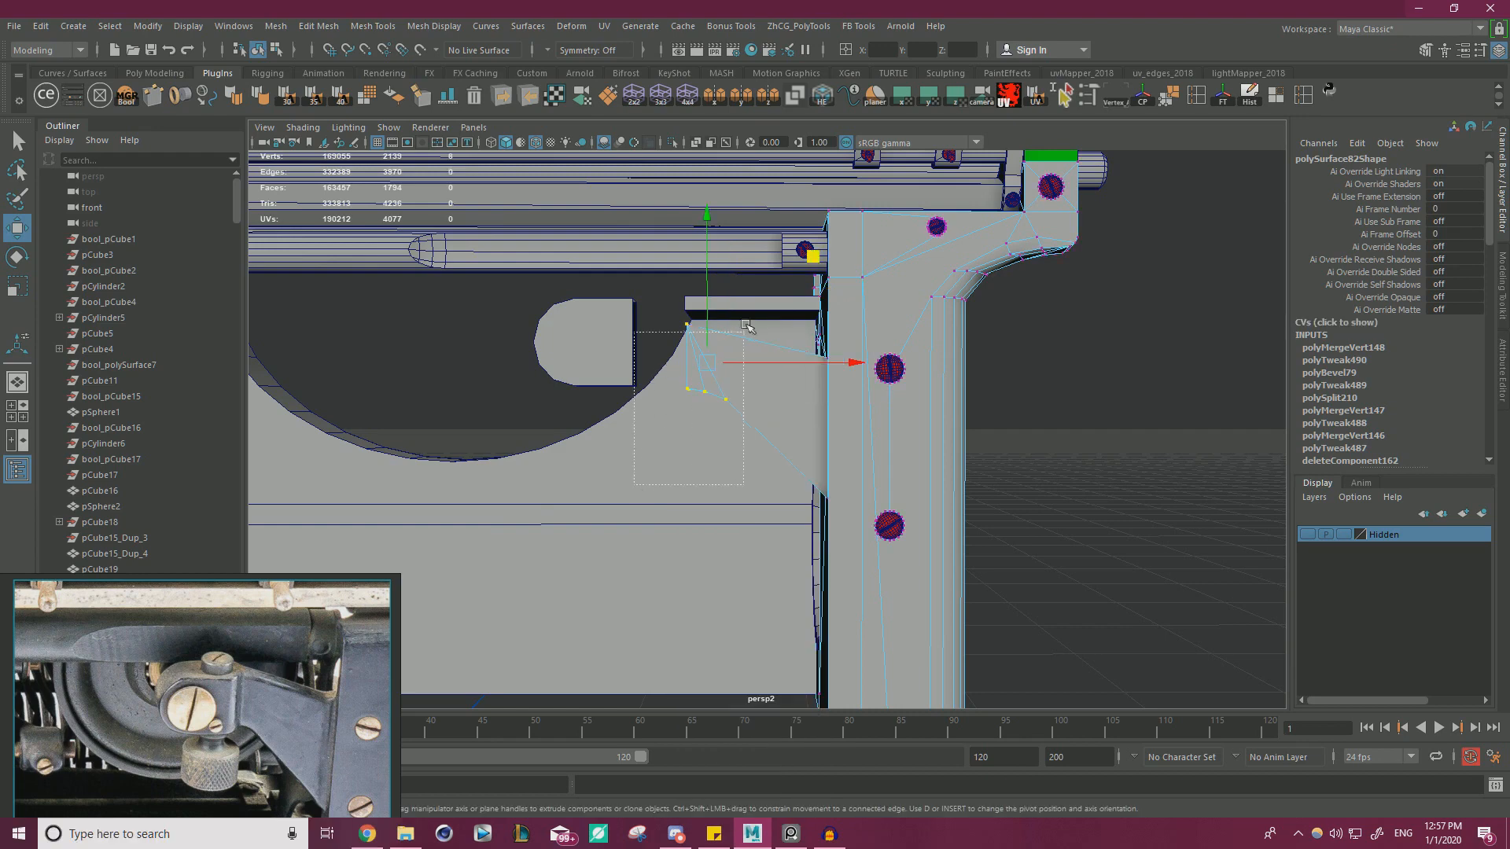
left_click_drag(707, 252, 713, 266)
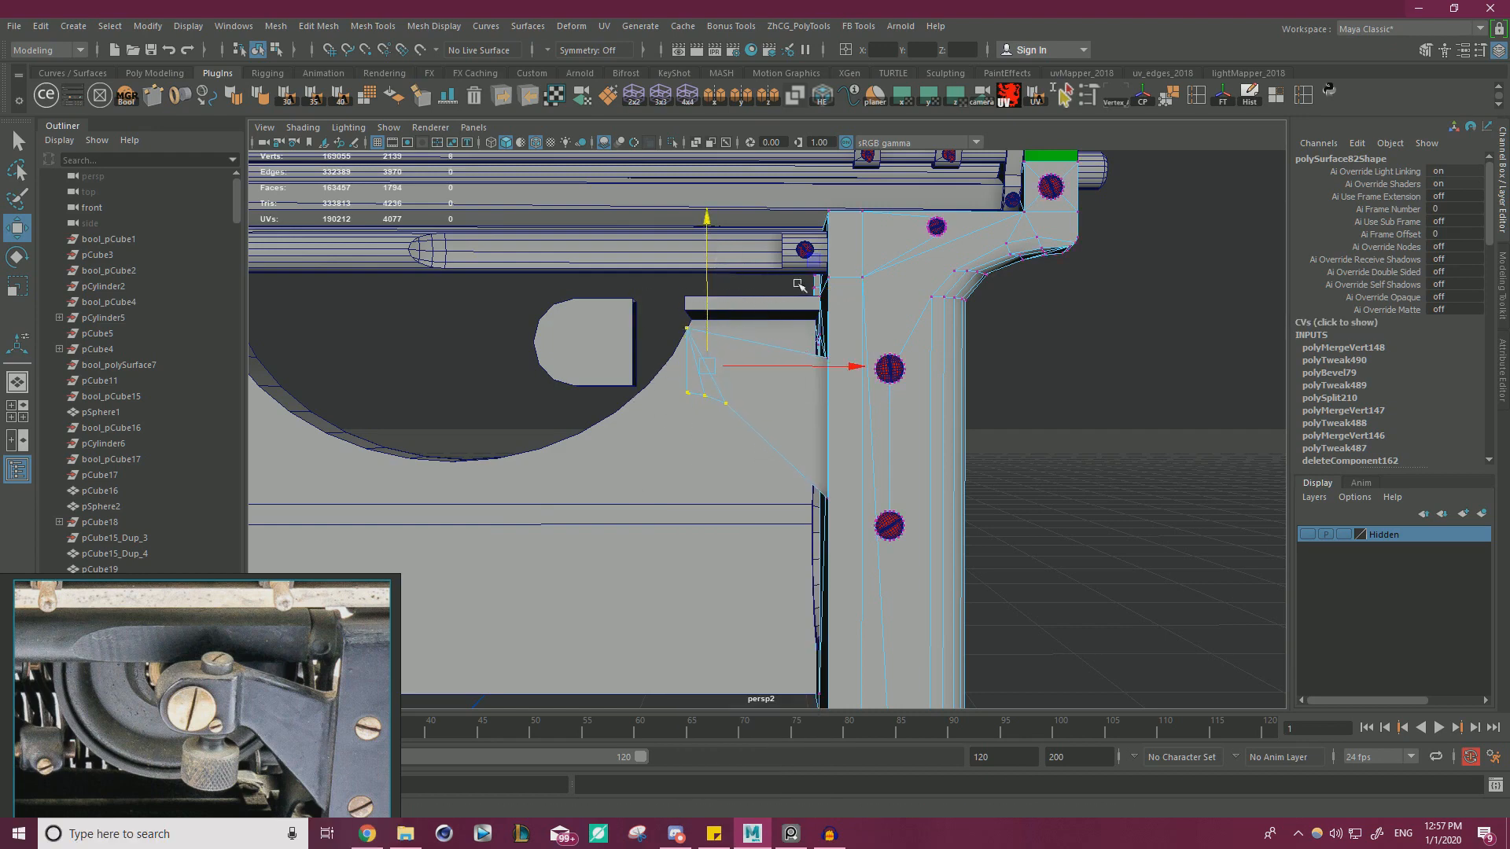
left_click_drag(813, 261, 808, 261)
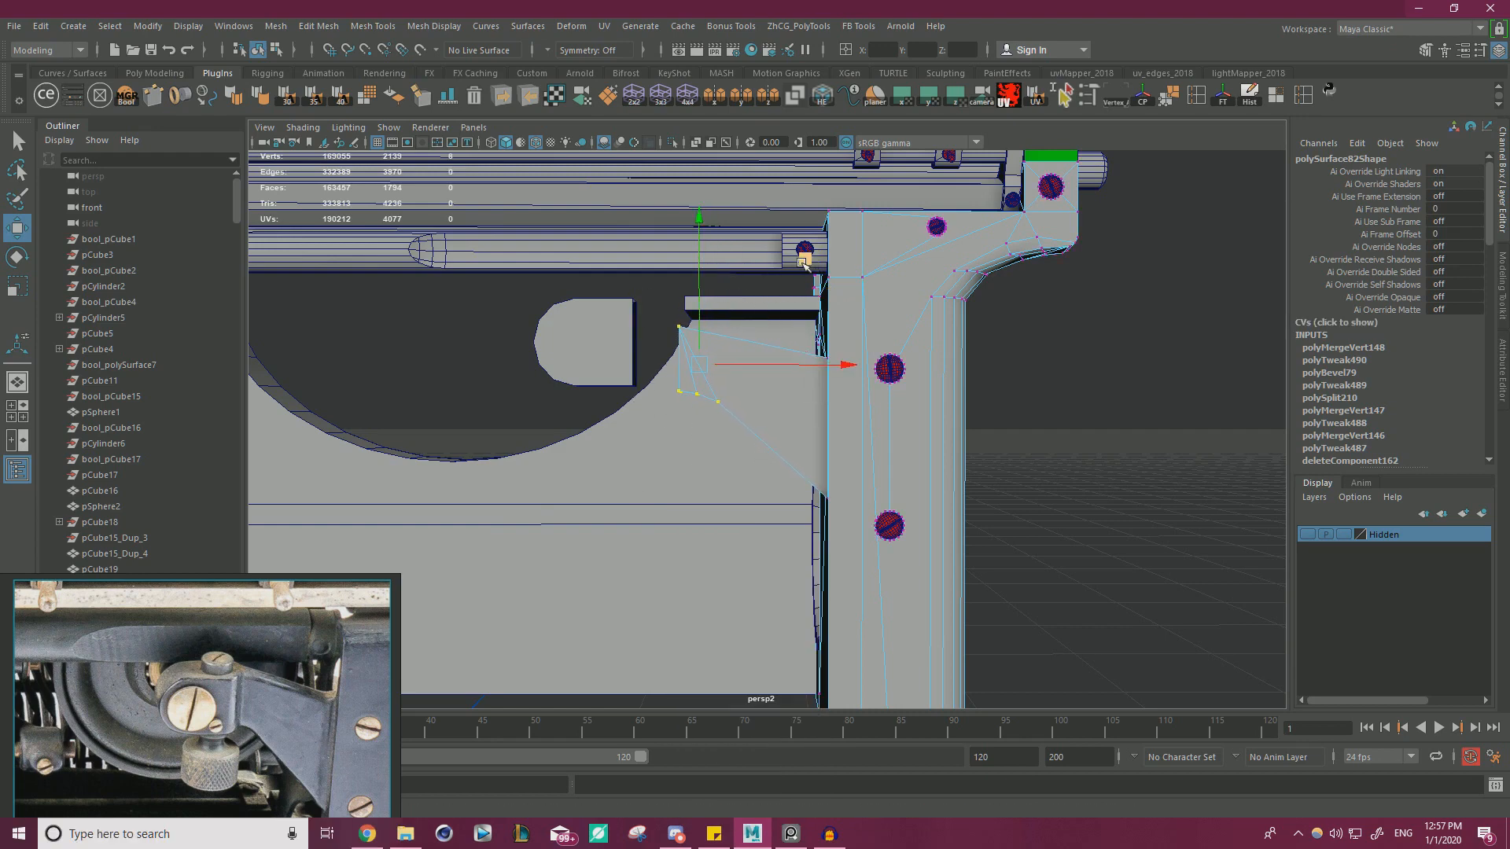
left_click_drag(802, 259, 809, 259)
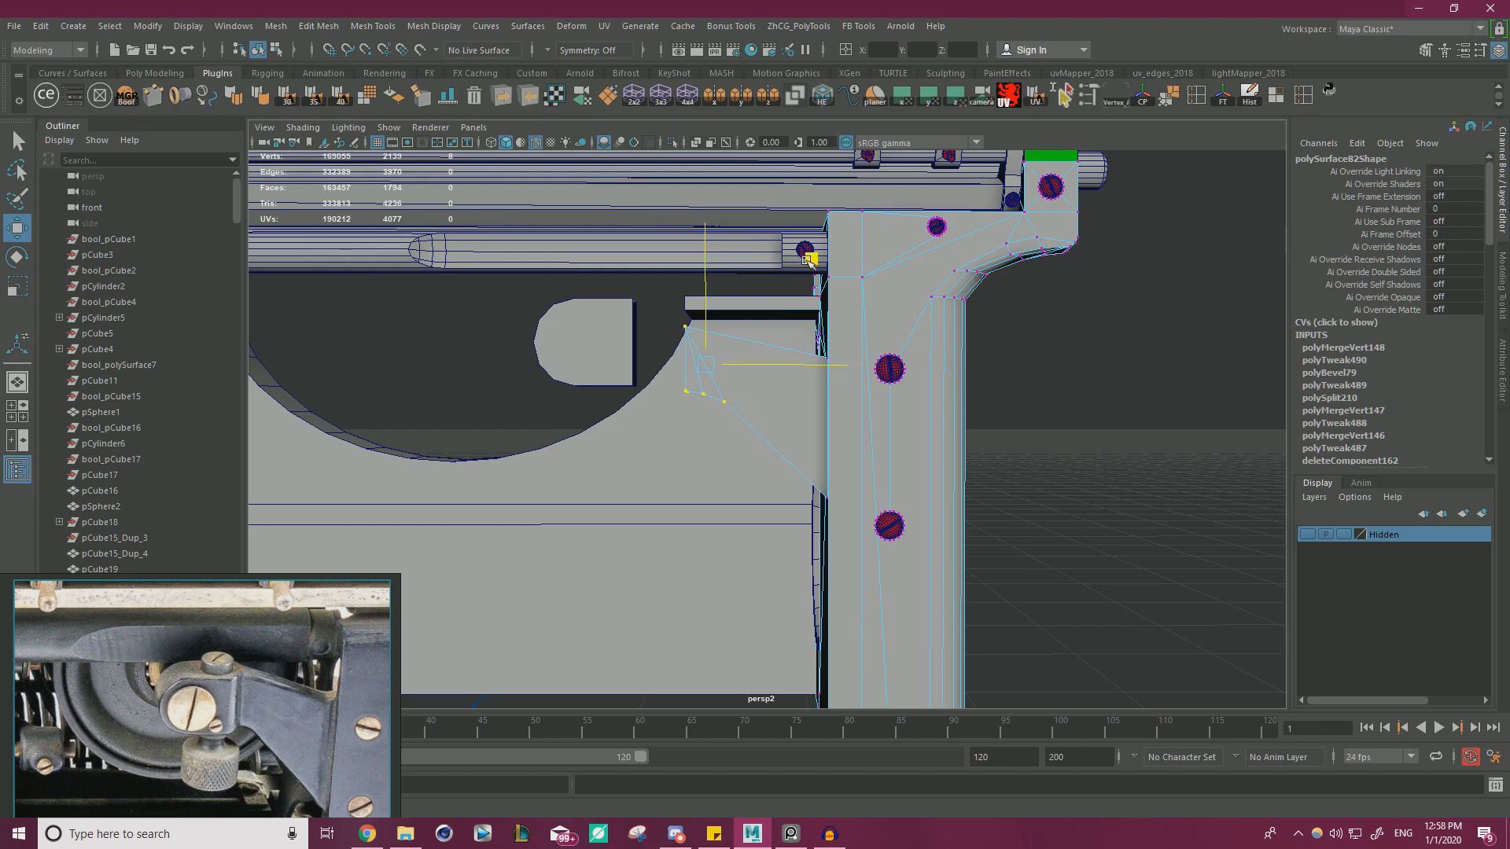
key("r")
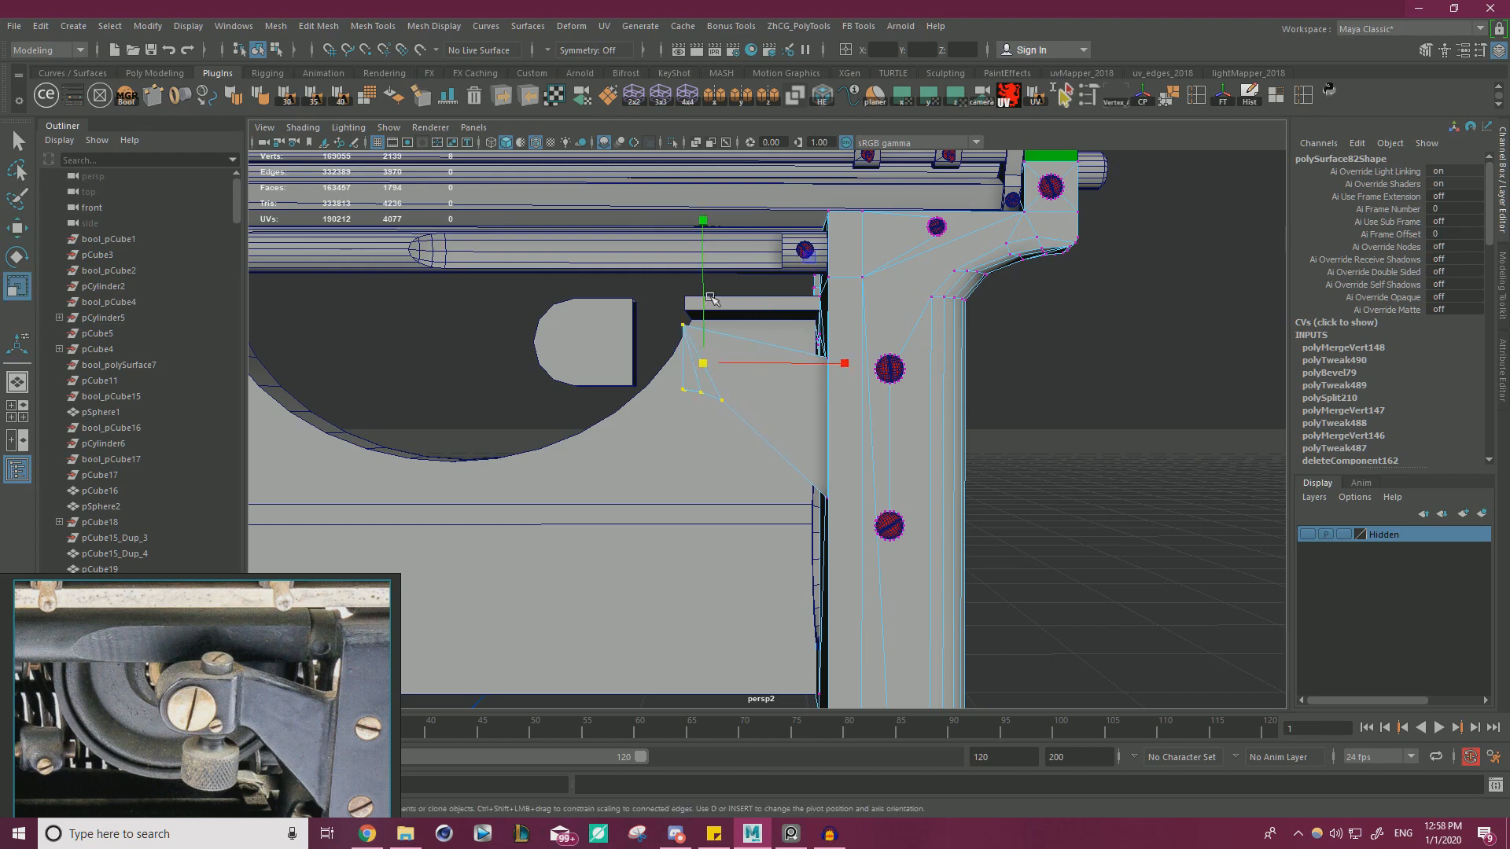
left_click_drag(703, 300, 706, 301)
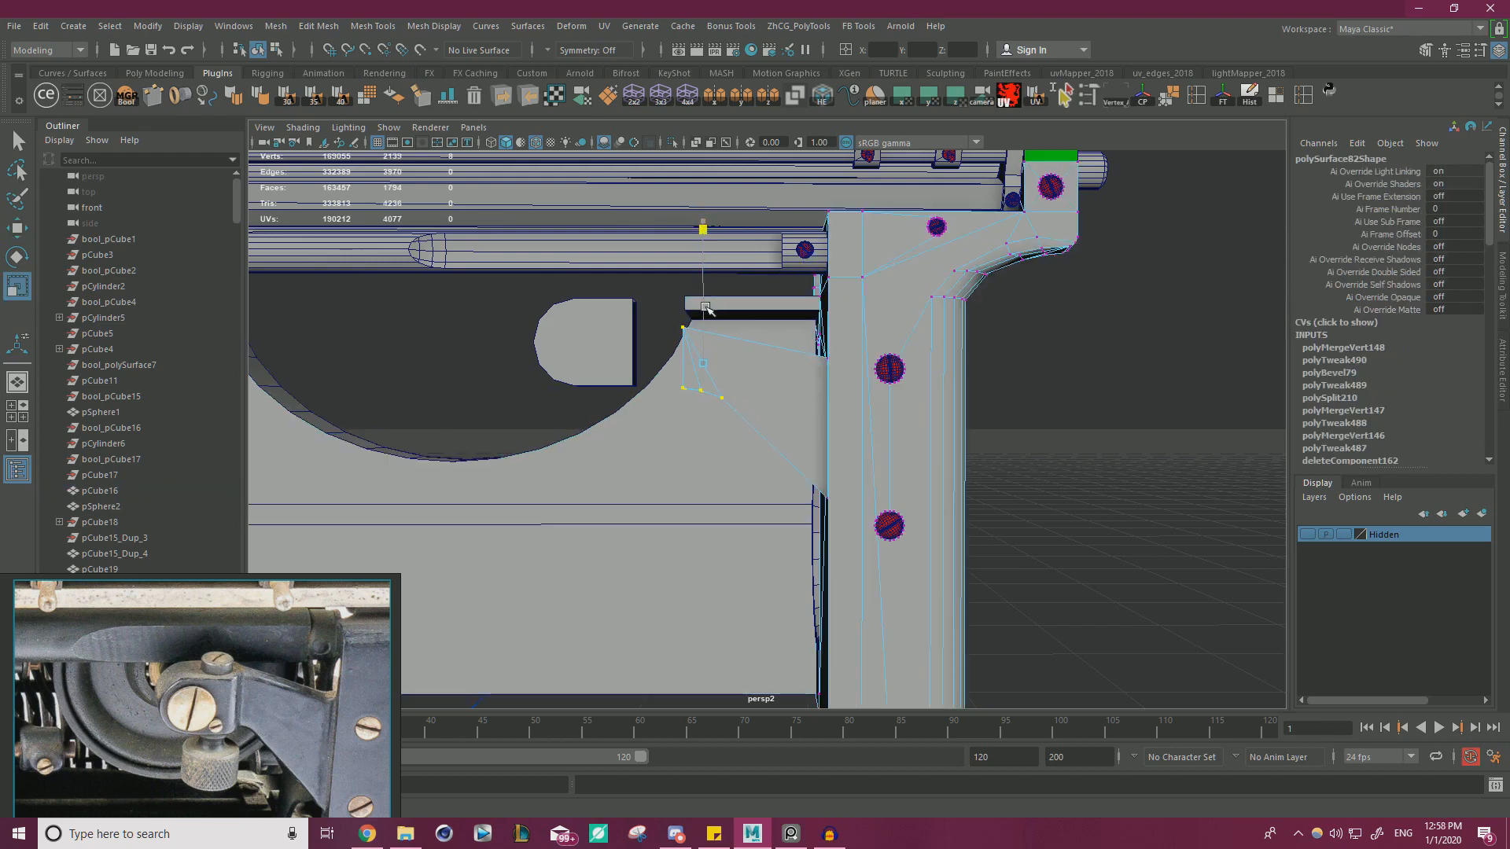
key("w")
middle_click_drag(810, 258, 804, 259)
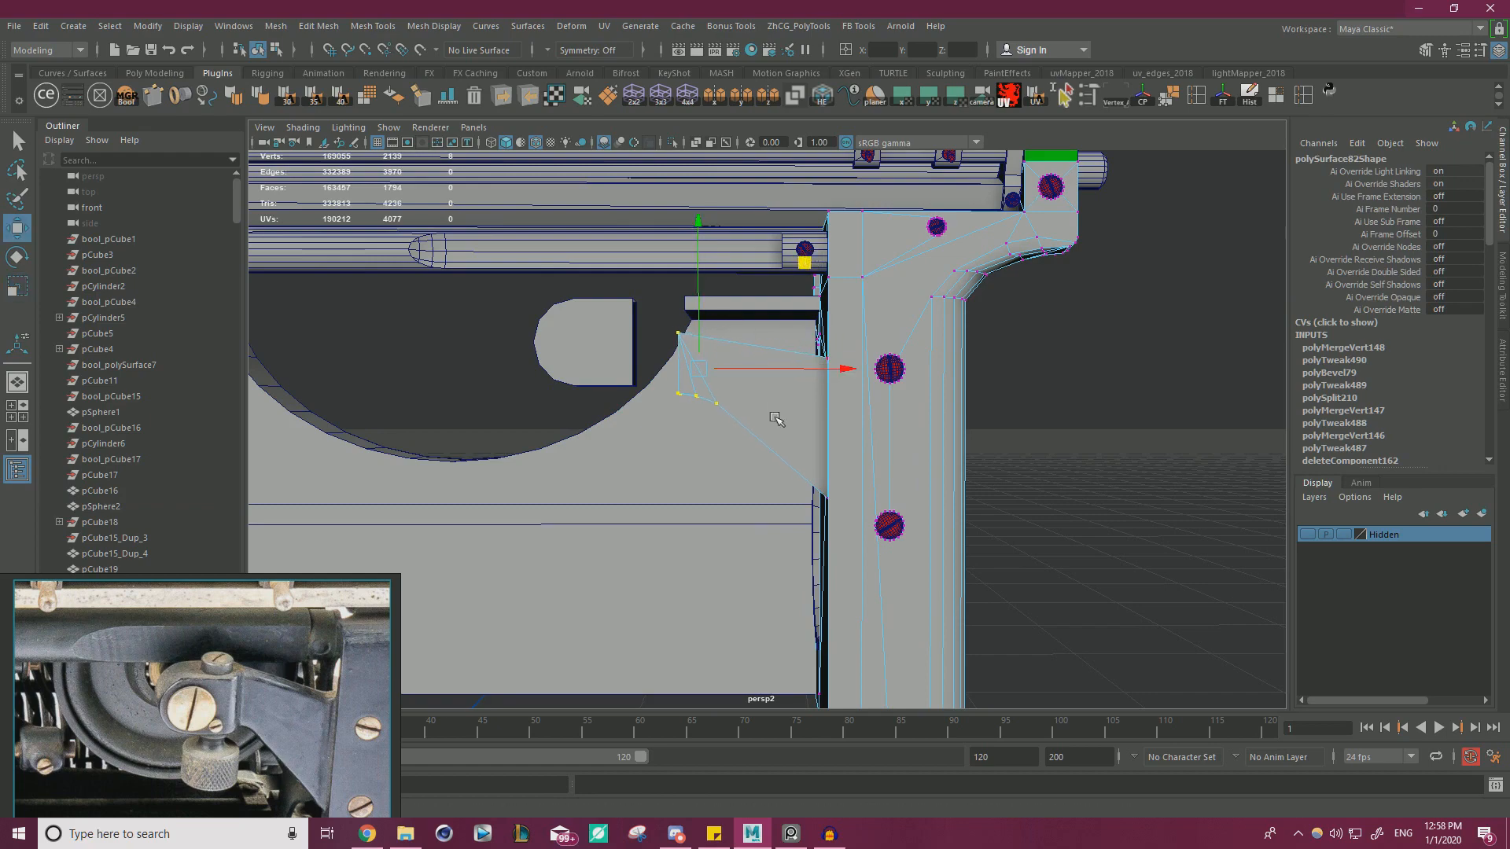
- Select the underside faces along the arm's bend and examine them from several angles
left_click_drag(777, 419, 951, 393, "alt")
left_click_drag(755, 355, 832, 347, "alt")
right_click_drag(815, 317, 814, 362)
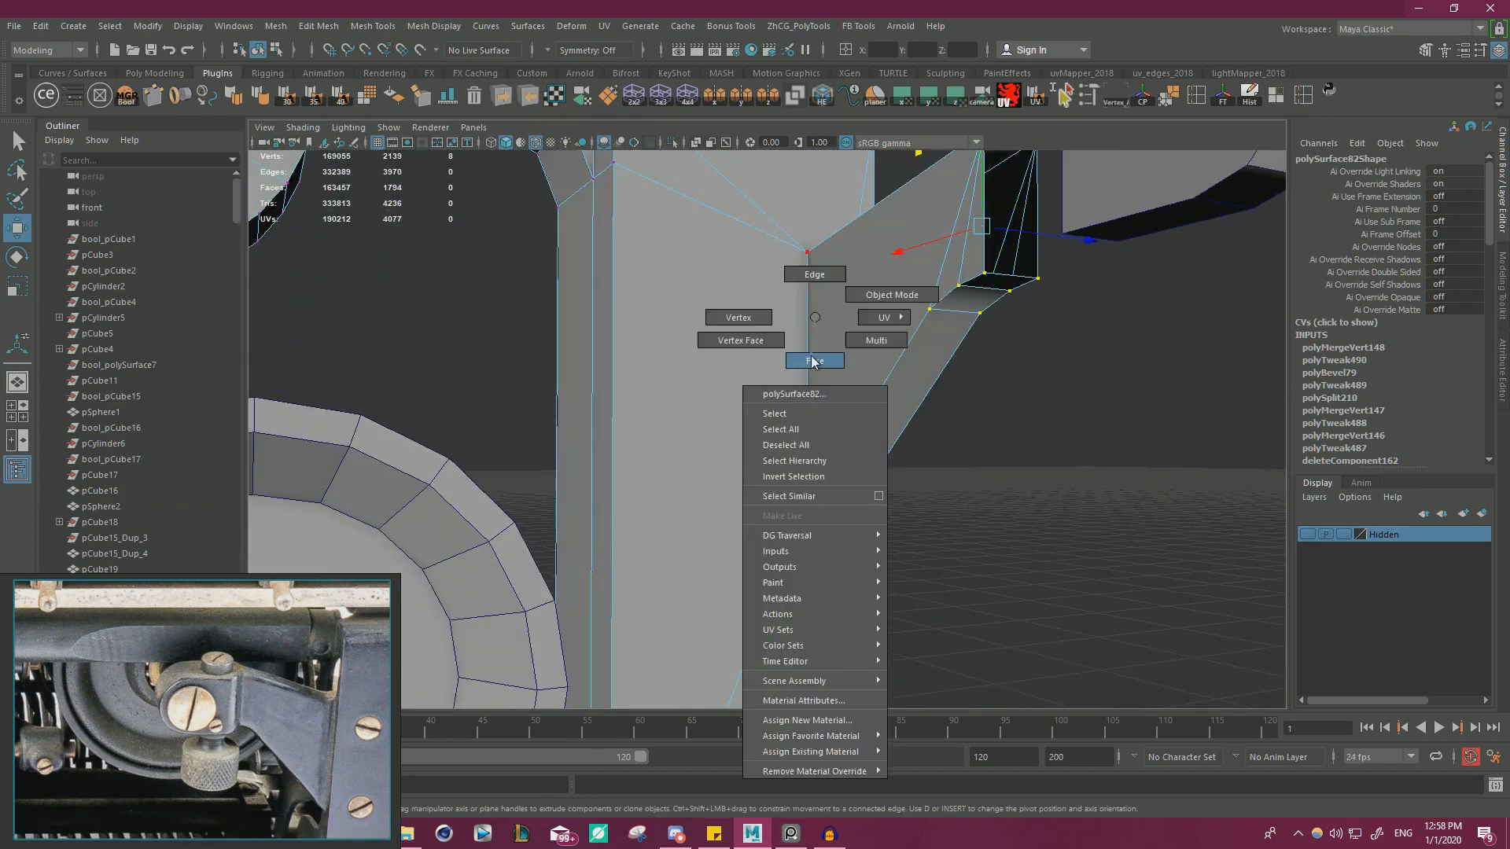
left_click(911, 305)
left_click(949, 280, "shift")
left_click(974, 264, "shift")
left_click_drag(955, 373, 878, 365, "alt")
left_click_drag(948, 326, 918, 394)
scroll(923, 324, "down", 5)
scroll(758, 388, "up", 2)
- Adjust the height of the lower edge joining the arm to the post to match the reference slant
right_click_drag(918, 393, 916, 346)
left_click(924, 501)
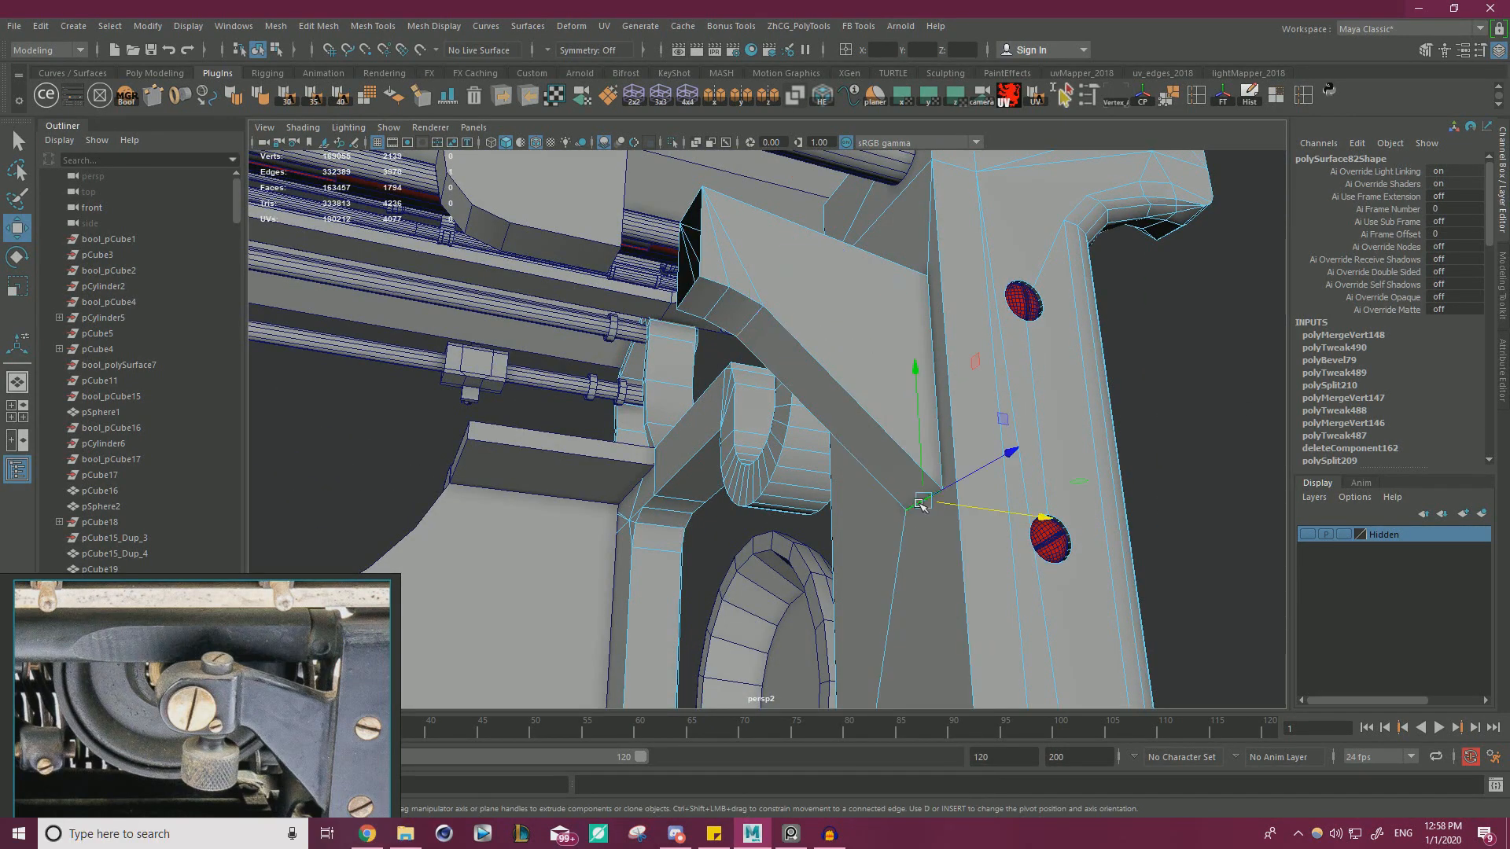
left_click_drag(921, 404, 851, 390)
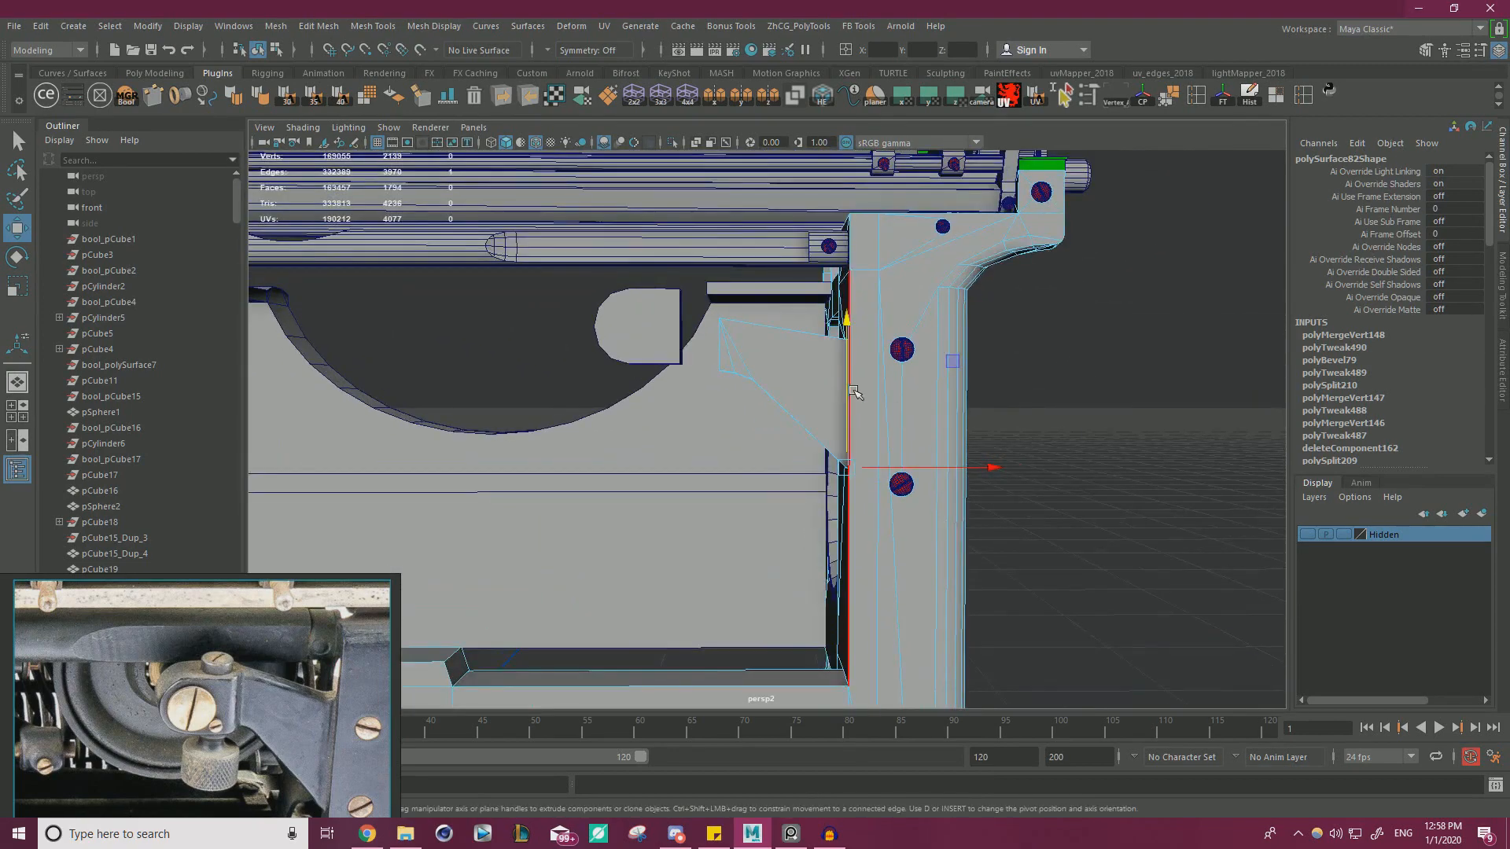
scroll(845, 388, "up", 3)
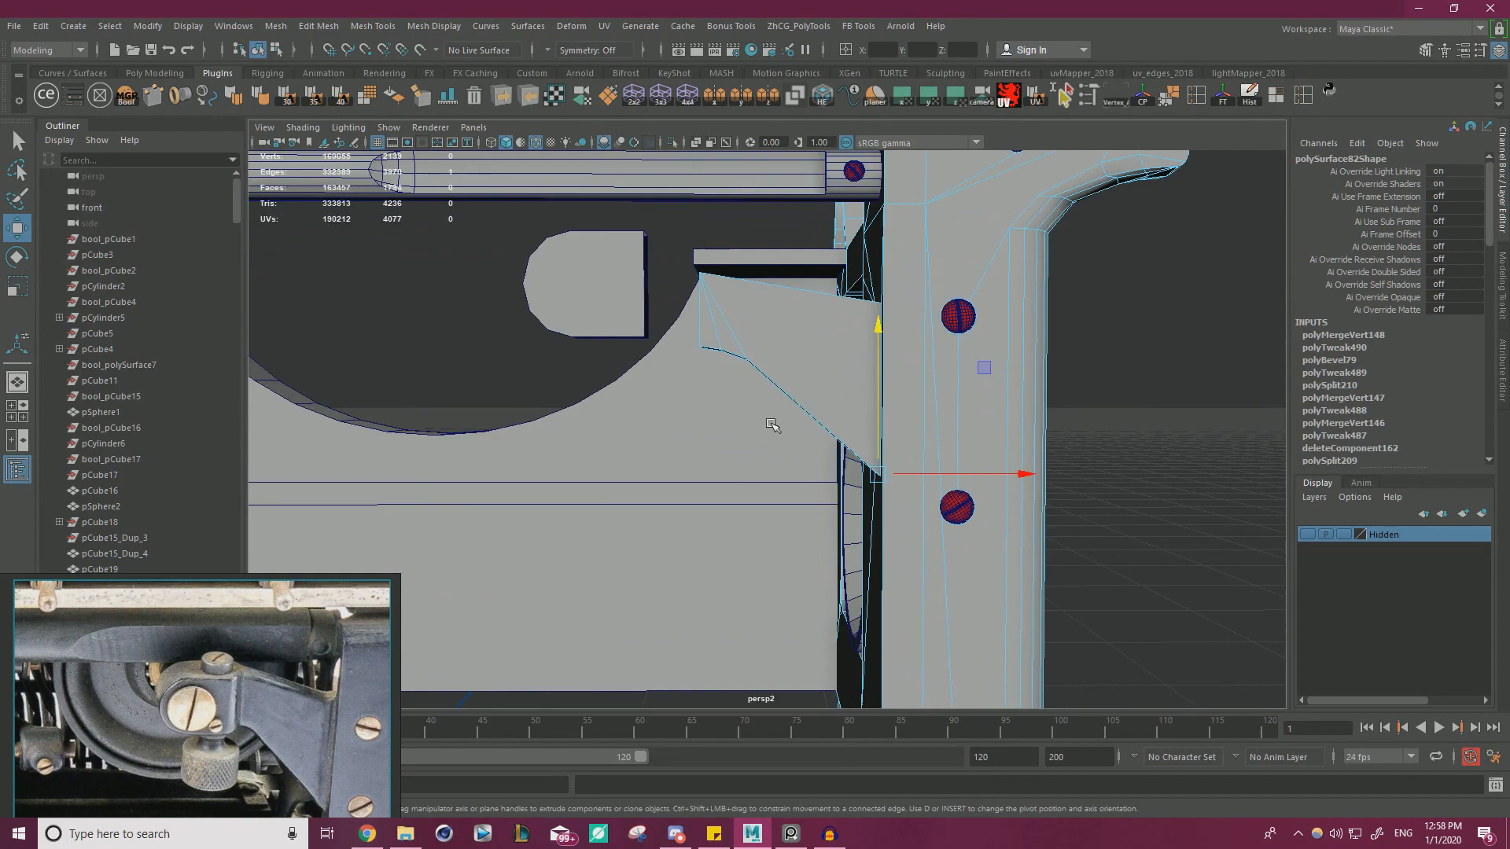
left_click_drag(849, 395, 857, 391, "alt")
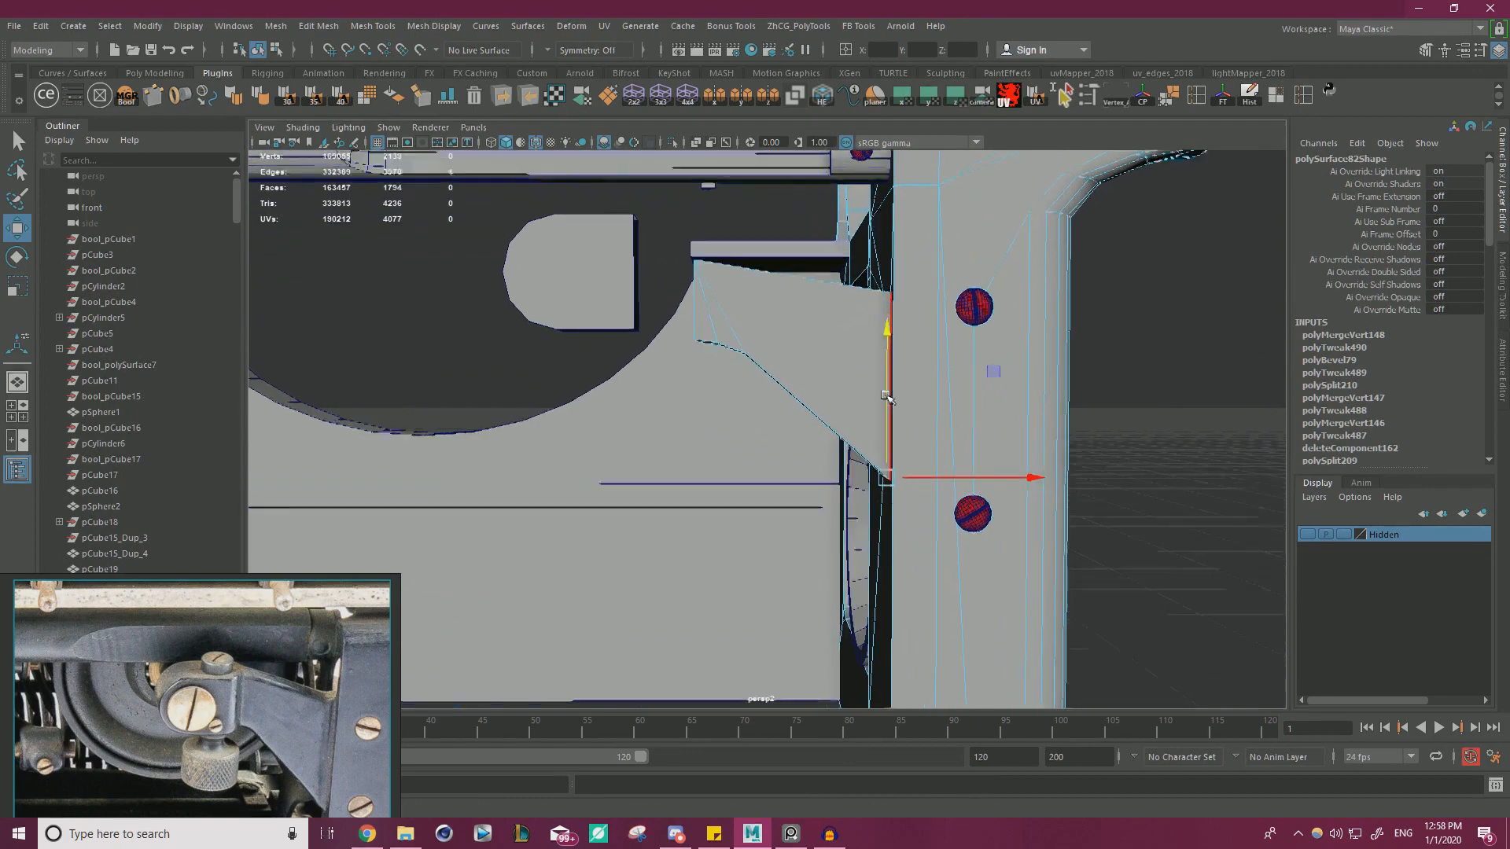
scroll(889, 397, "up", 1)
scroll(779, 287, "up", 1)
- Select the outer lower edge of the bend and move the reference photo beside the arm for comparison
left_click_drag(760, 313, 714, 374, "alt")
left_click(739, 328)
scroll(714, 374, "down", 2)
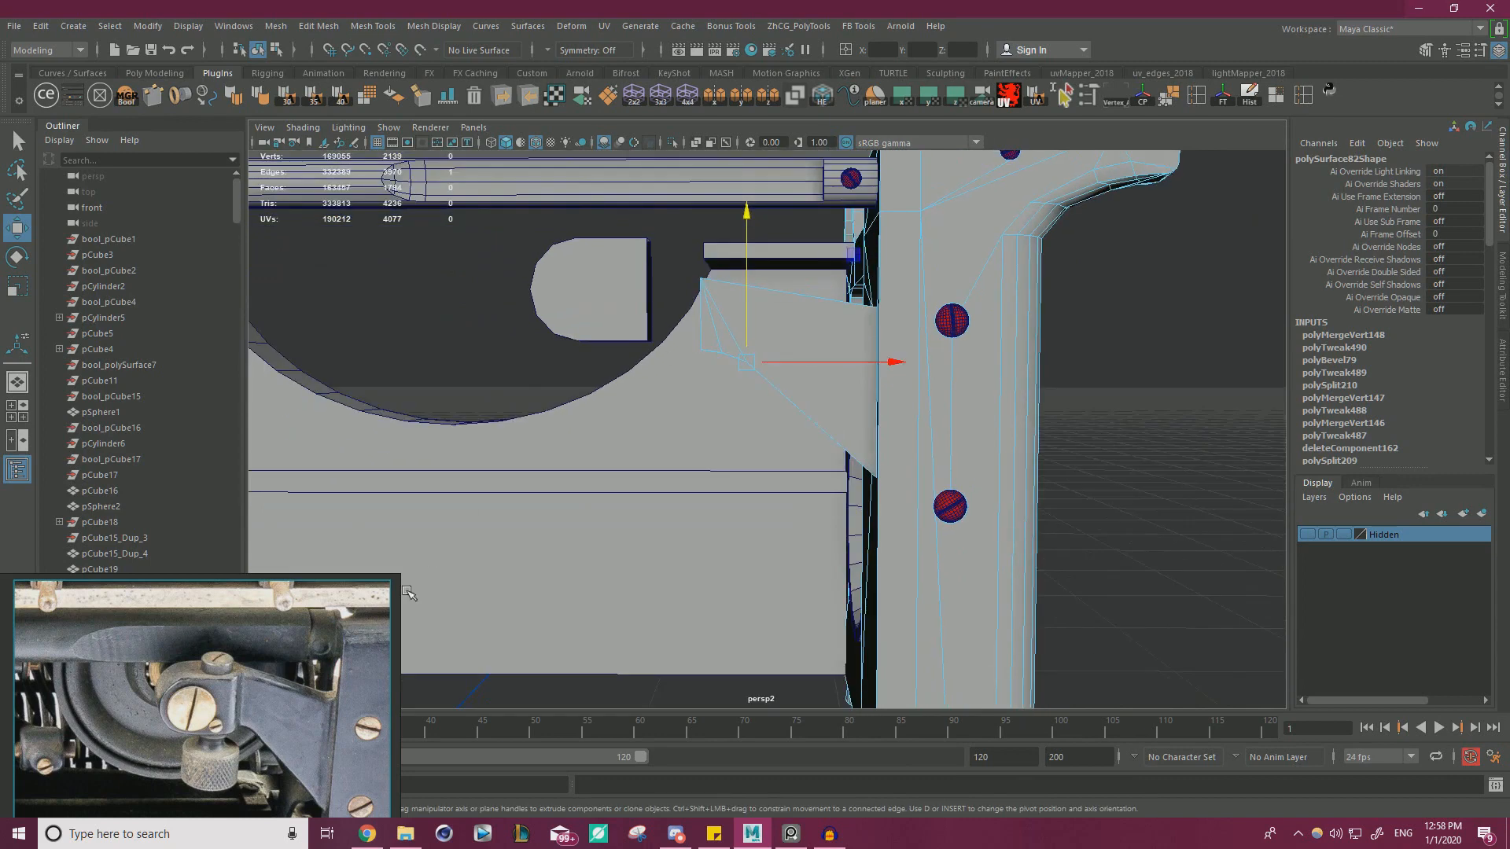
left_click_drag(409, 593, 509, 262)
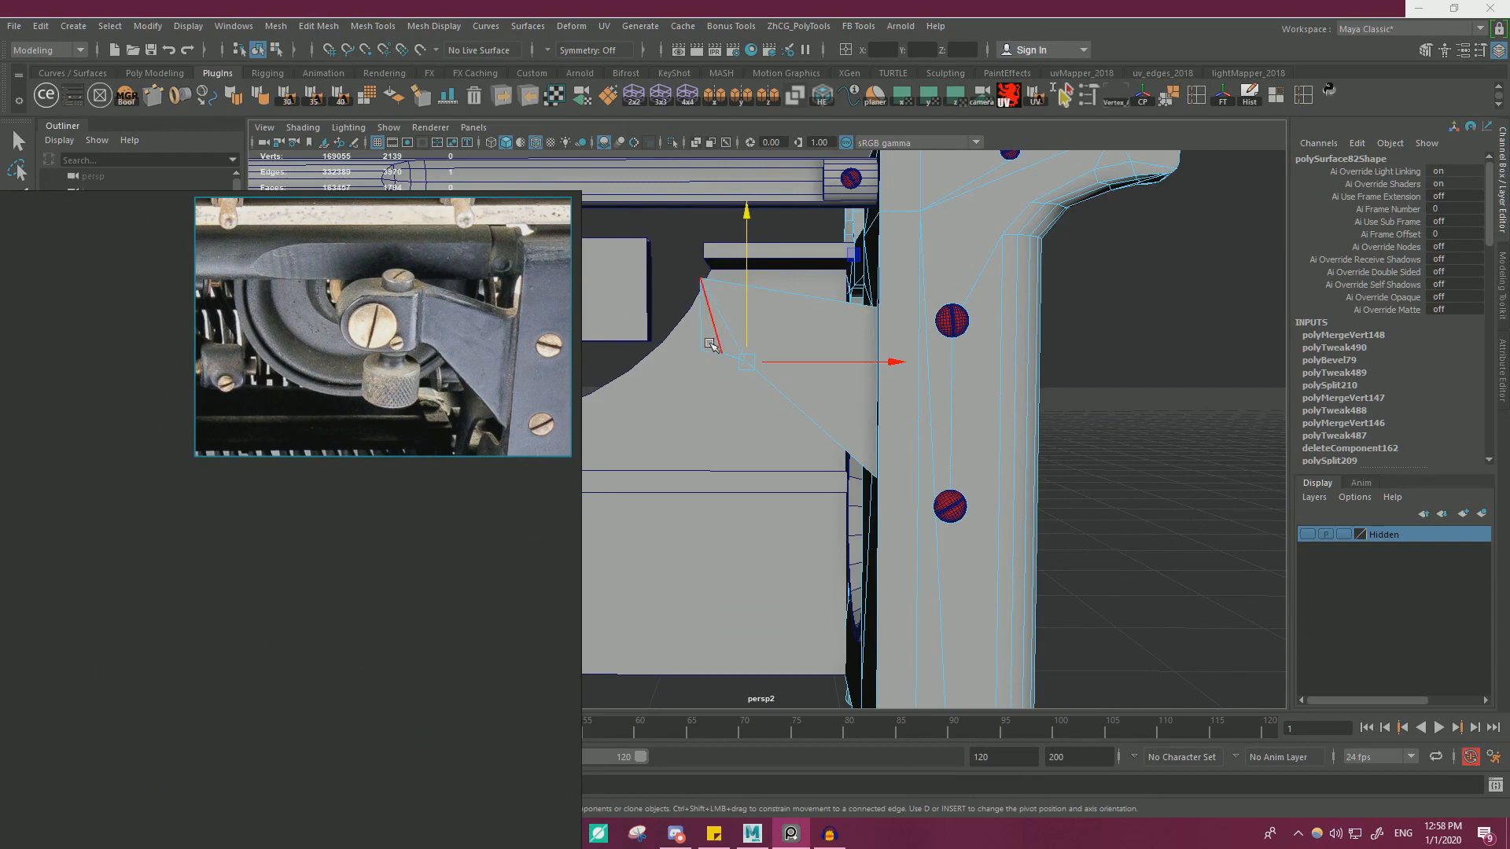
- Select the lower edge at the arm's free end and compare its position with the reference photo
left_click(748, 302)
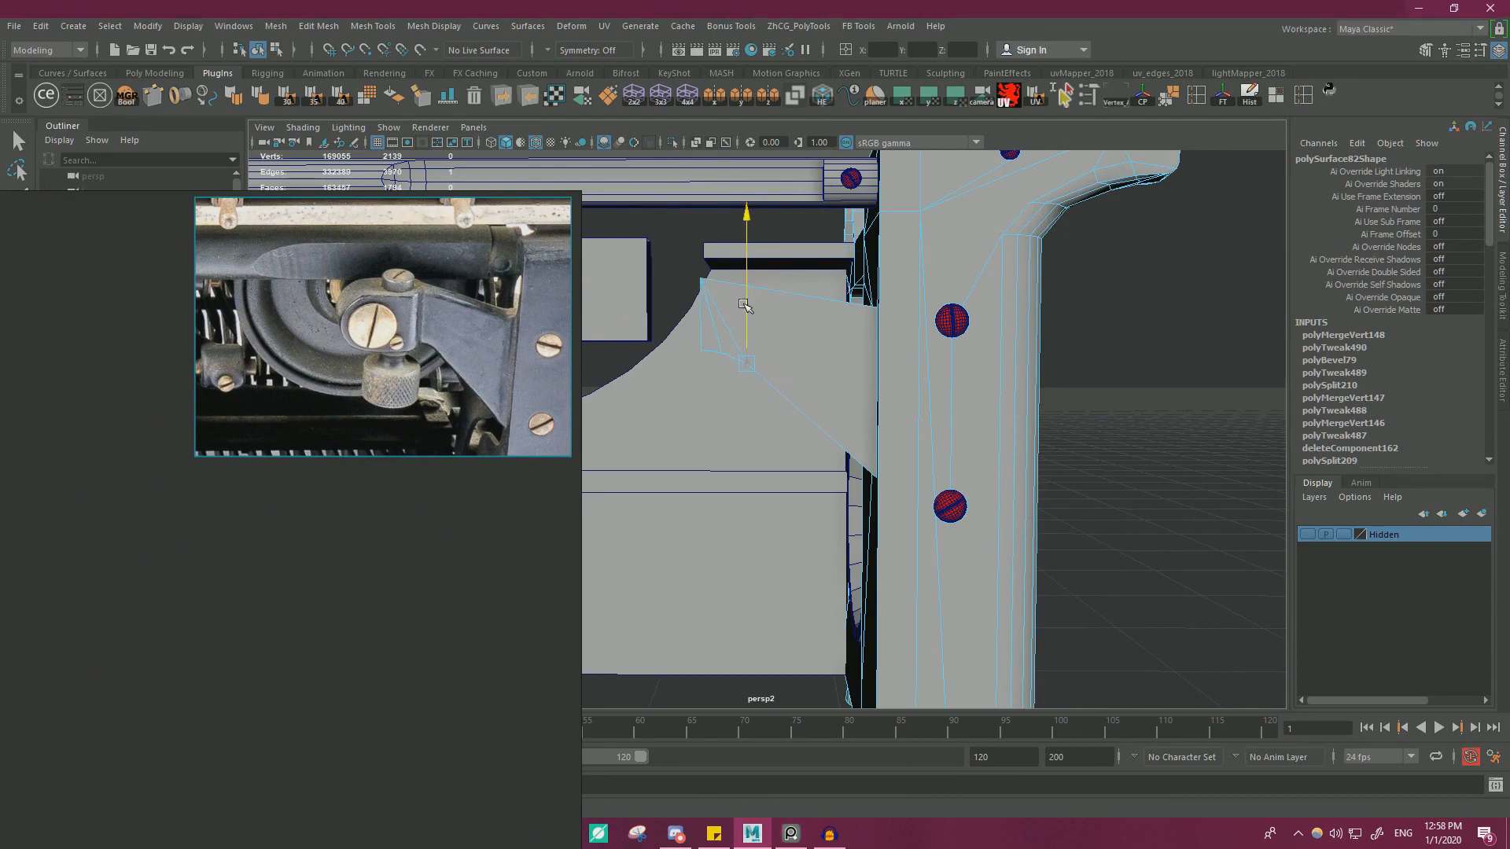
scroll(744, 307, "up", 3)
left_click_drag(744, 307, 692, 354, "alt")
left_click(714, 324)
left_click(810, 218)
left_click_drag(810, 218, 673, 259)
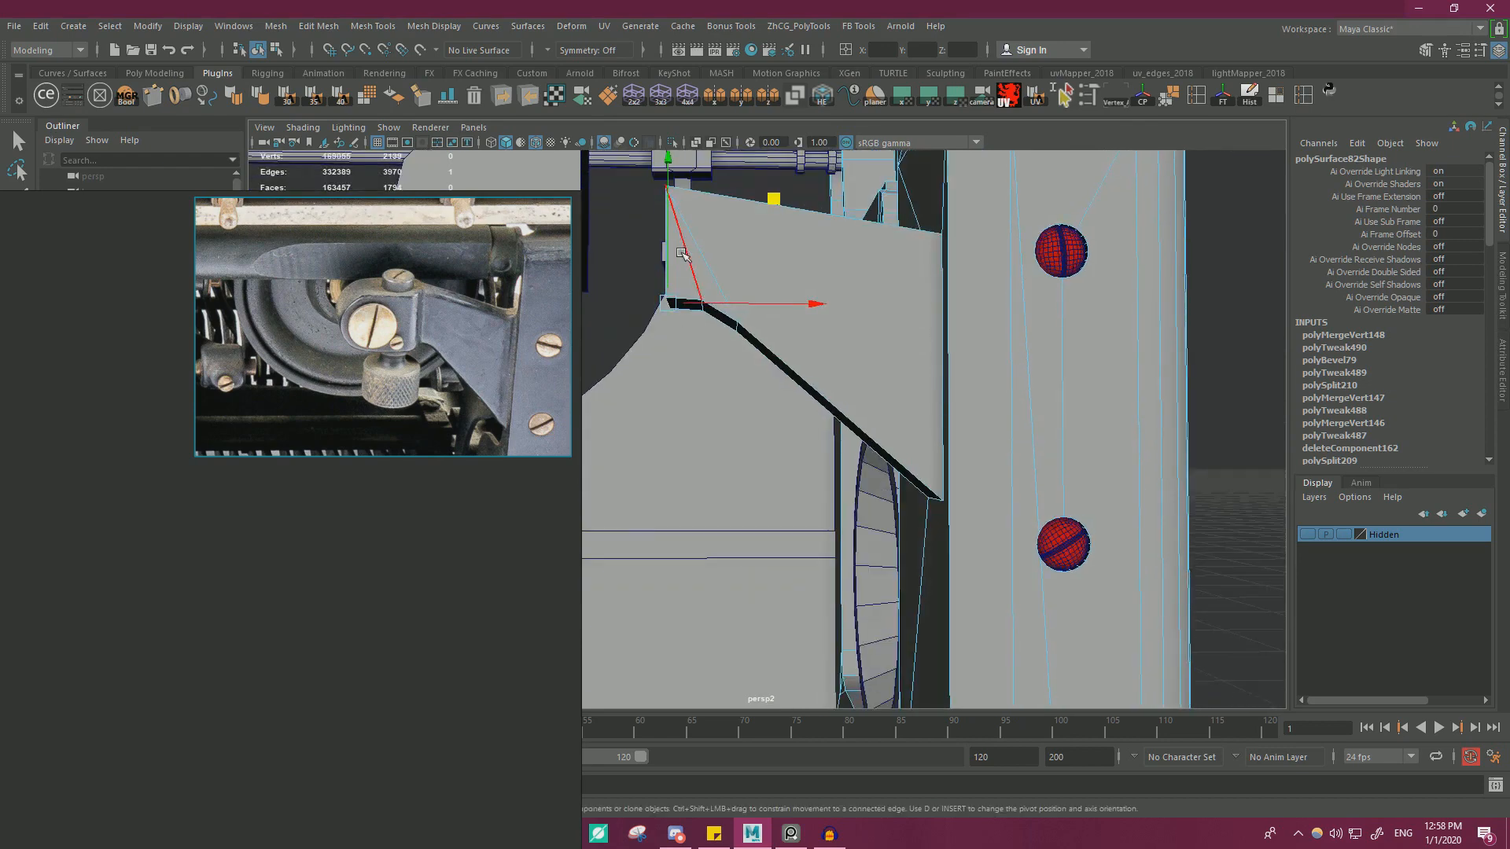
scroll(671, 250, "down", 3)
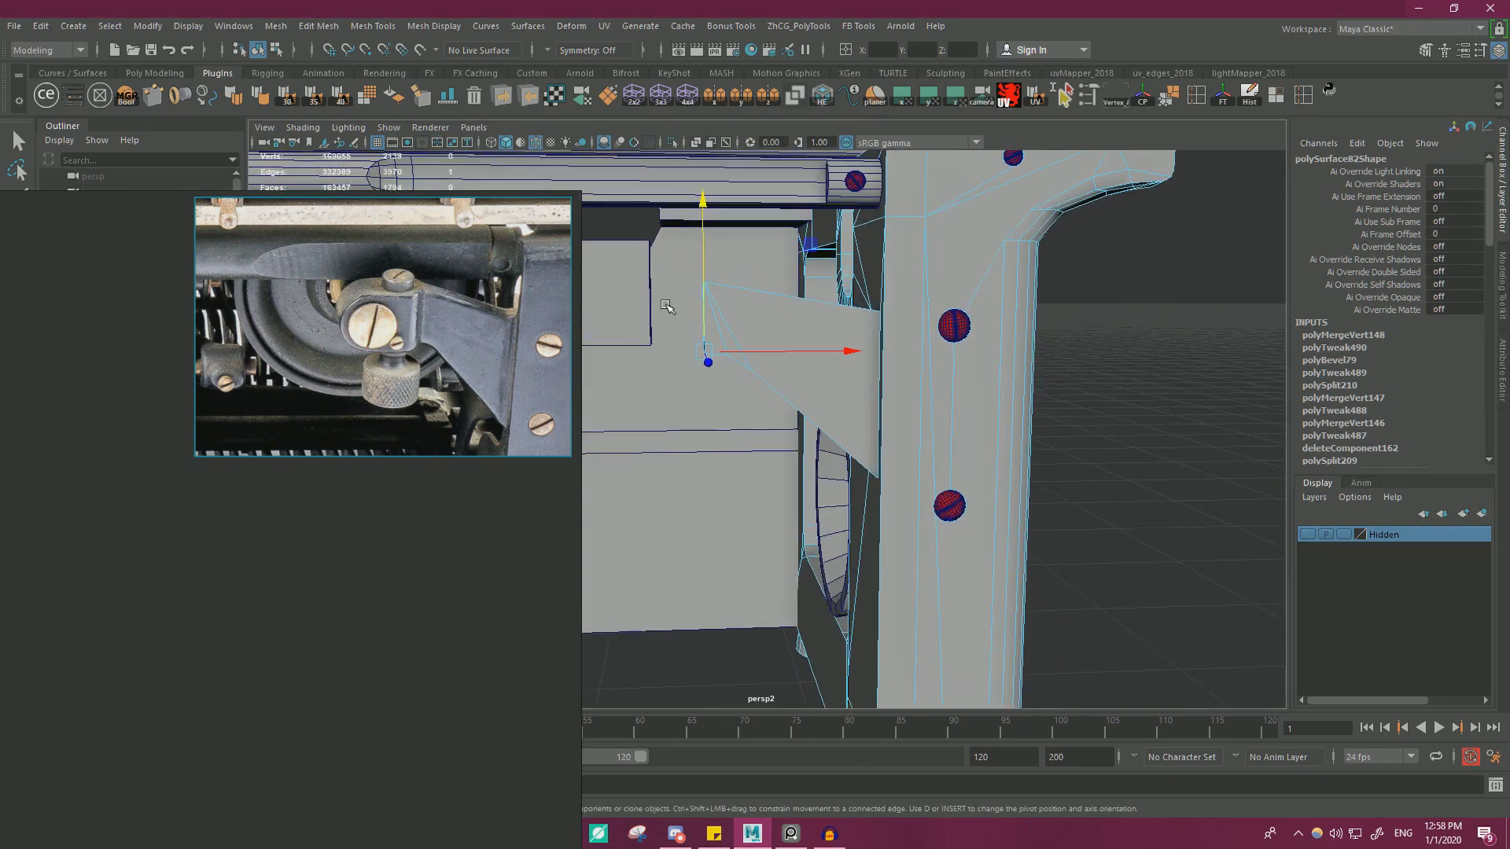
left_click_drag(664, 303, 739, 348, "alt")
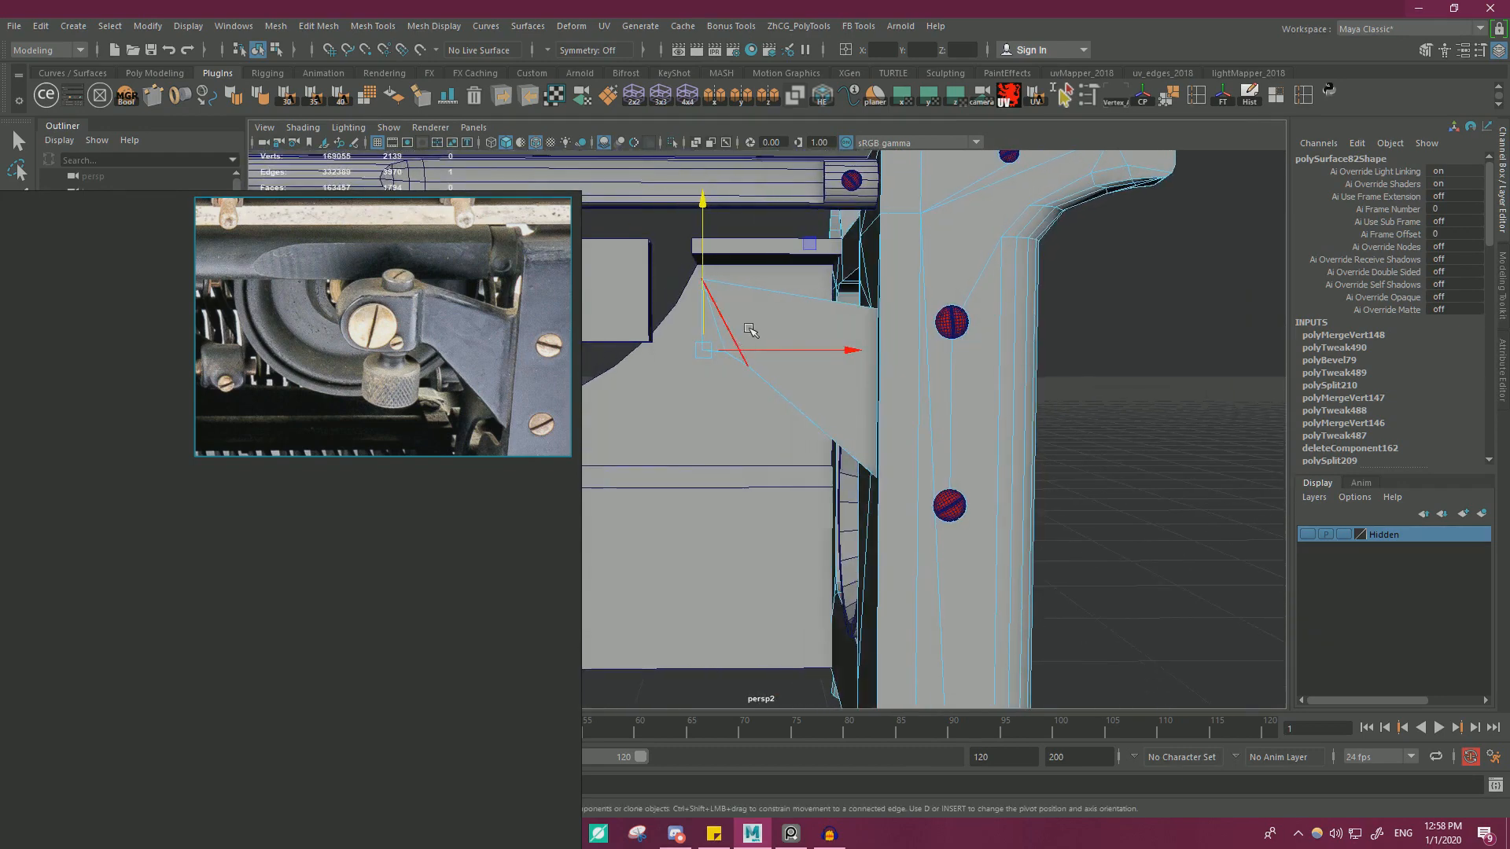
- Select the vertices around the arm's free end, shift them slightly along the arm, and move the reference photo out of the way
right_click_drag(750, 331, 752, 294)
left_click_drag(826, 323, 857, 380)
right_click_drag(394, 399, 216, 733)
left_click_drag(714, 507, 666, 500, "alt")
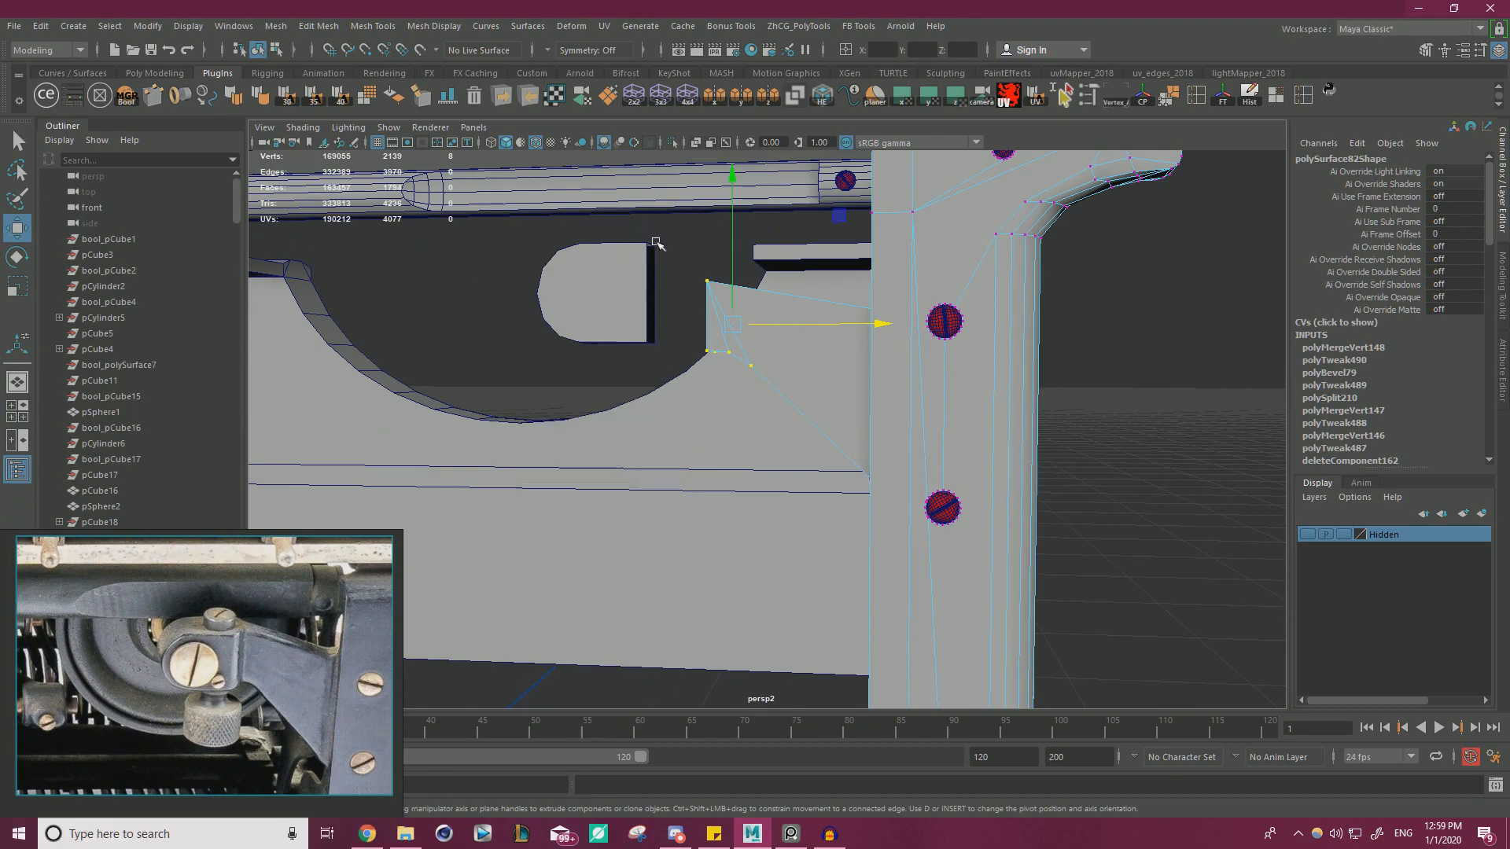
- Delete the separate D-shaped block floating beside the arm's free end
left_click(597, 275)
left_click_drag(698, 313, 694, 294, "alt")
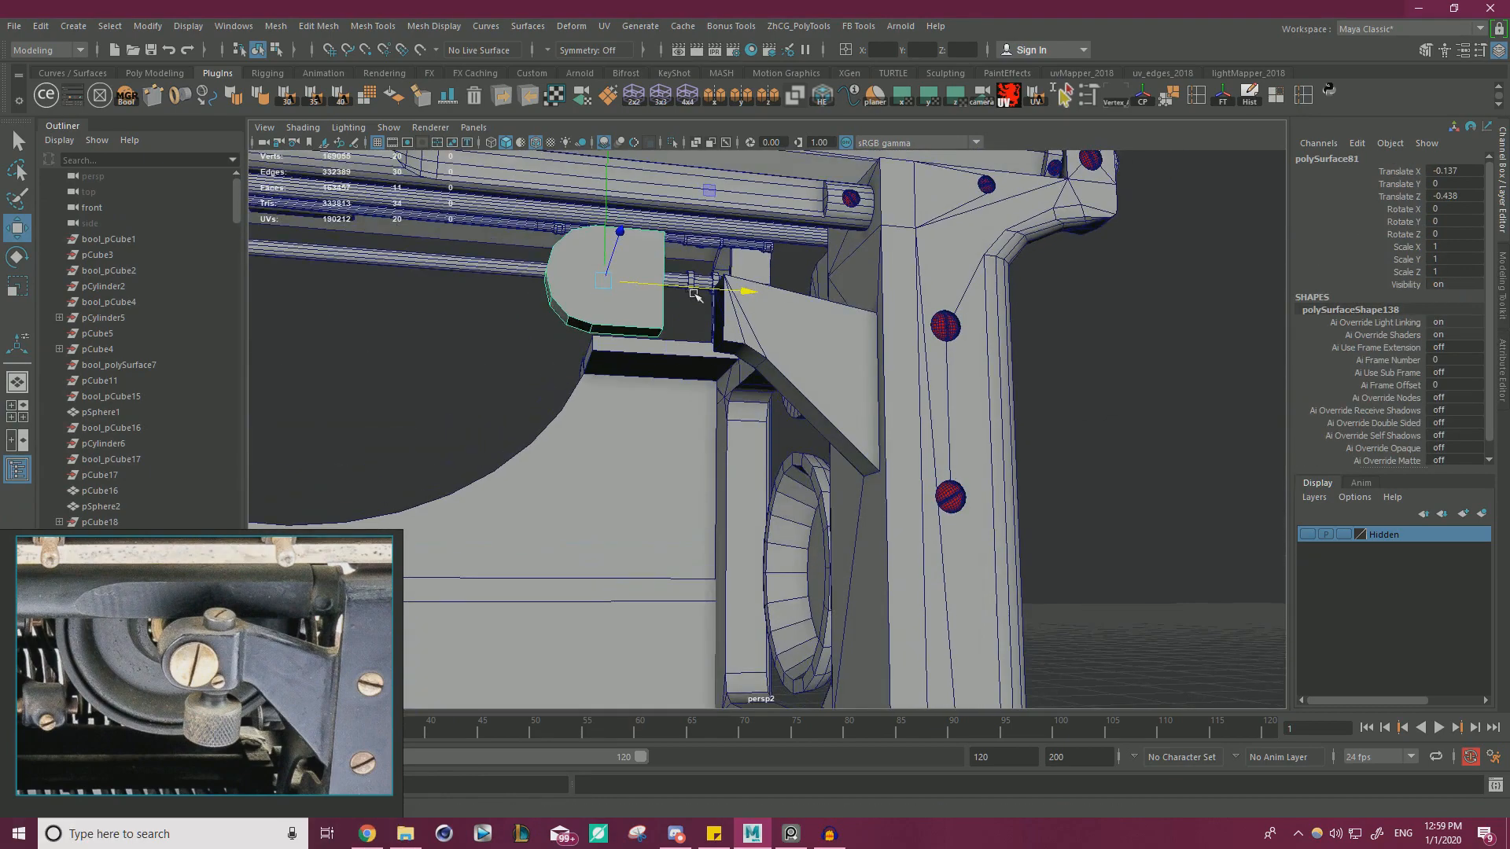
key("Delete")
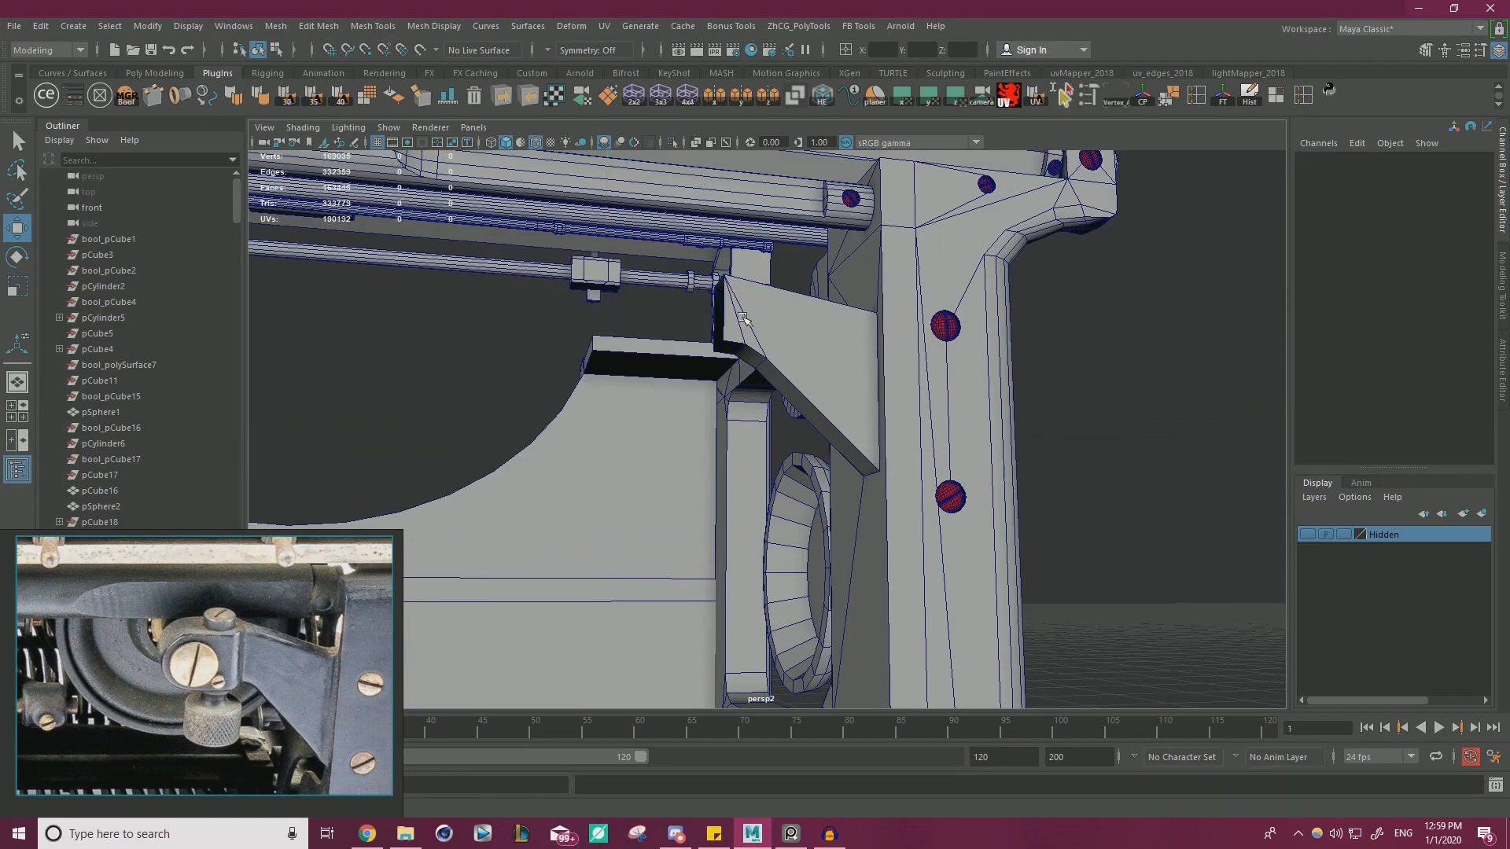
- Select the border edges of the arm's open free end and extrude them straight away from the post to start the clamp block
left_click_drag(743, 319, 774, 326, "alt")
scroll(771, 327, "up", 3)
left_click(714, 240)
right_click_drag(711, 232, 711, 193)
left_click(706, 240)
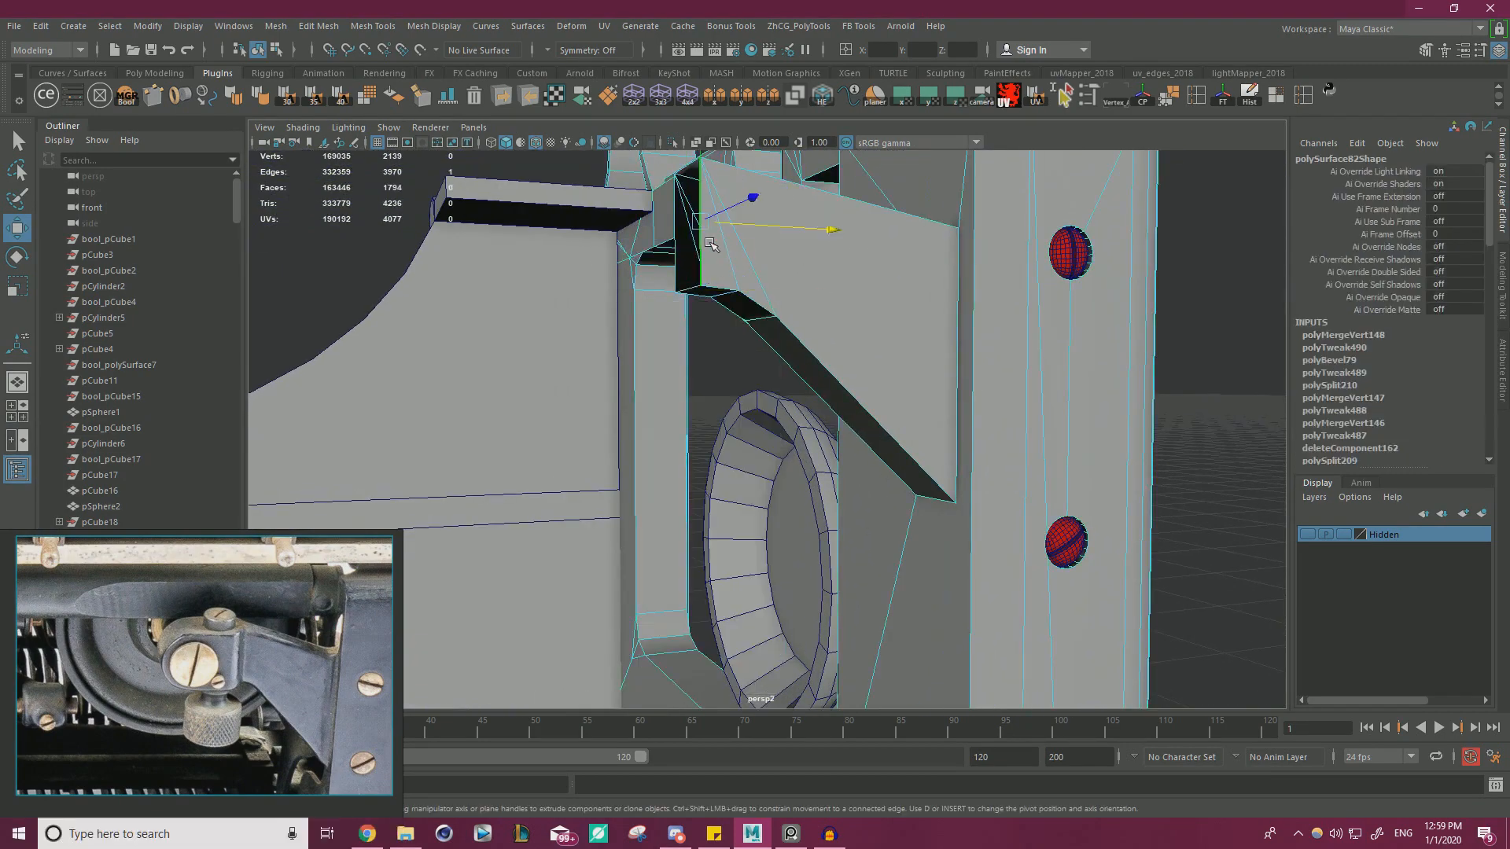
double_click(707, 241)
left_click_drag(707, 242, 771, 235, "alt")
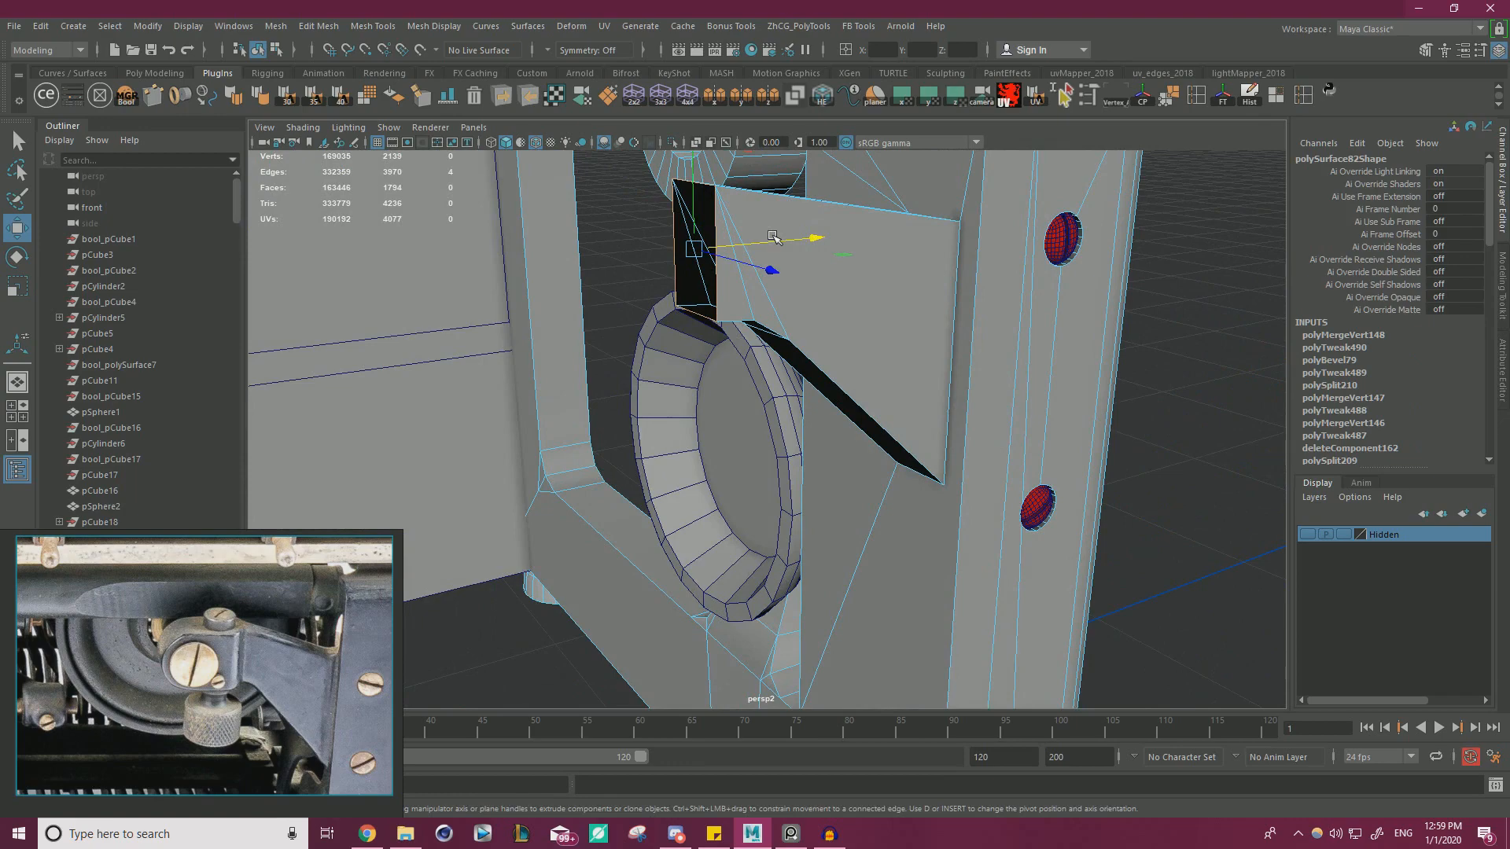
left_click_drag(772, 254, 846, 310, "alt")
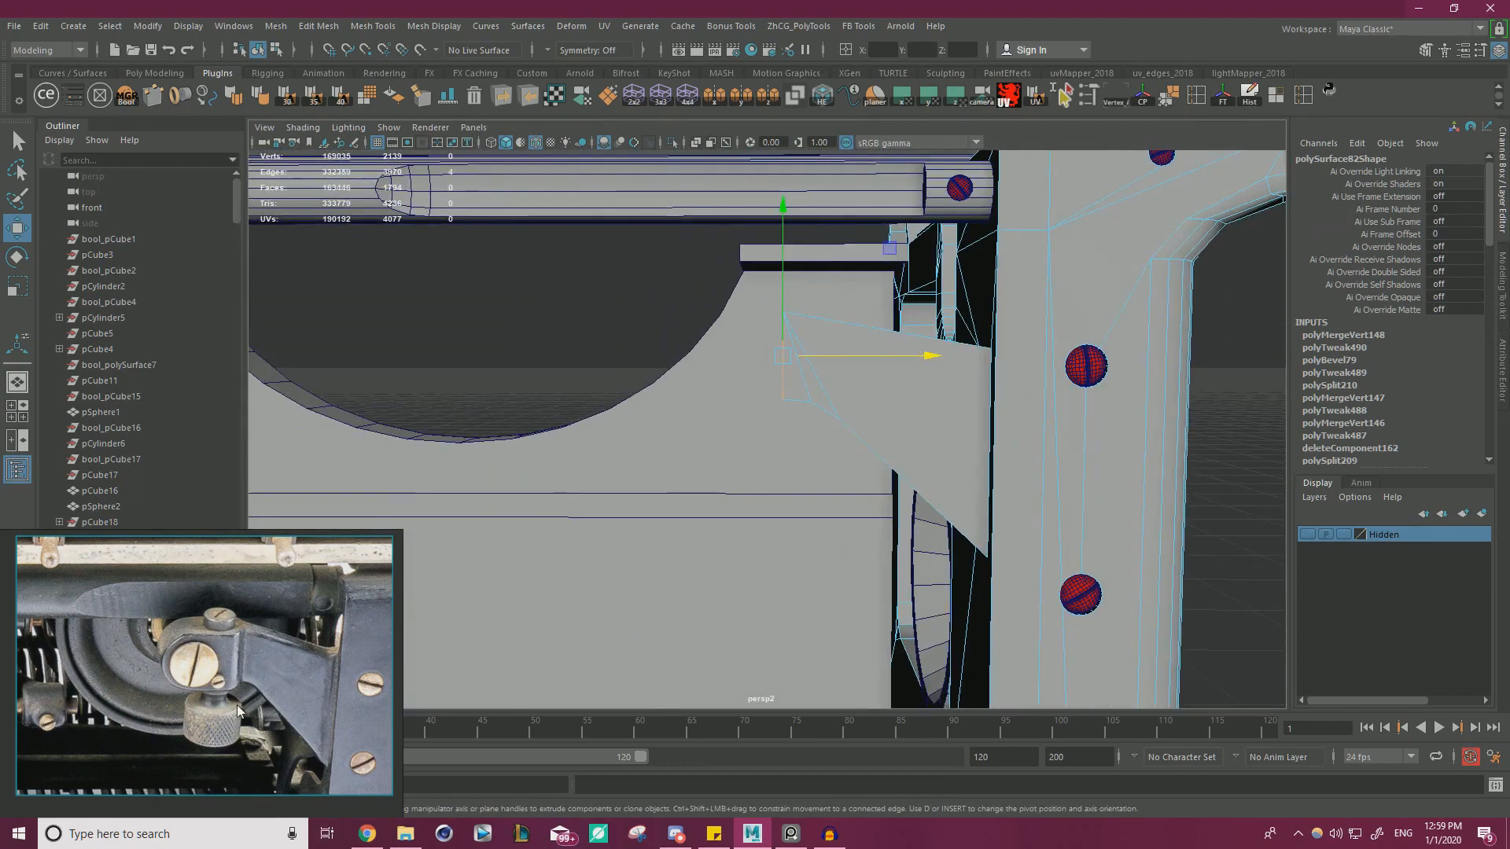
scroll(237, 710, "up", 4)
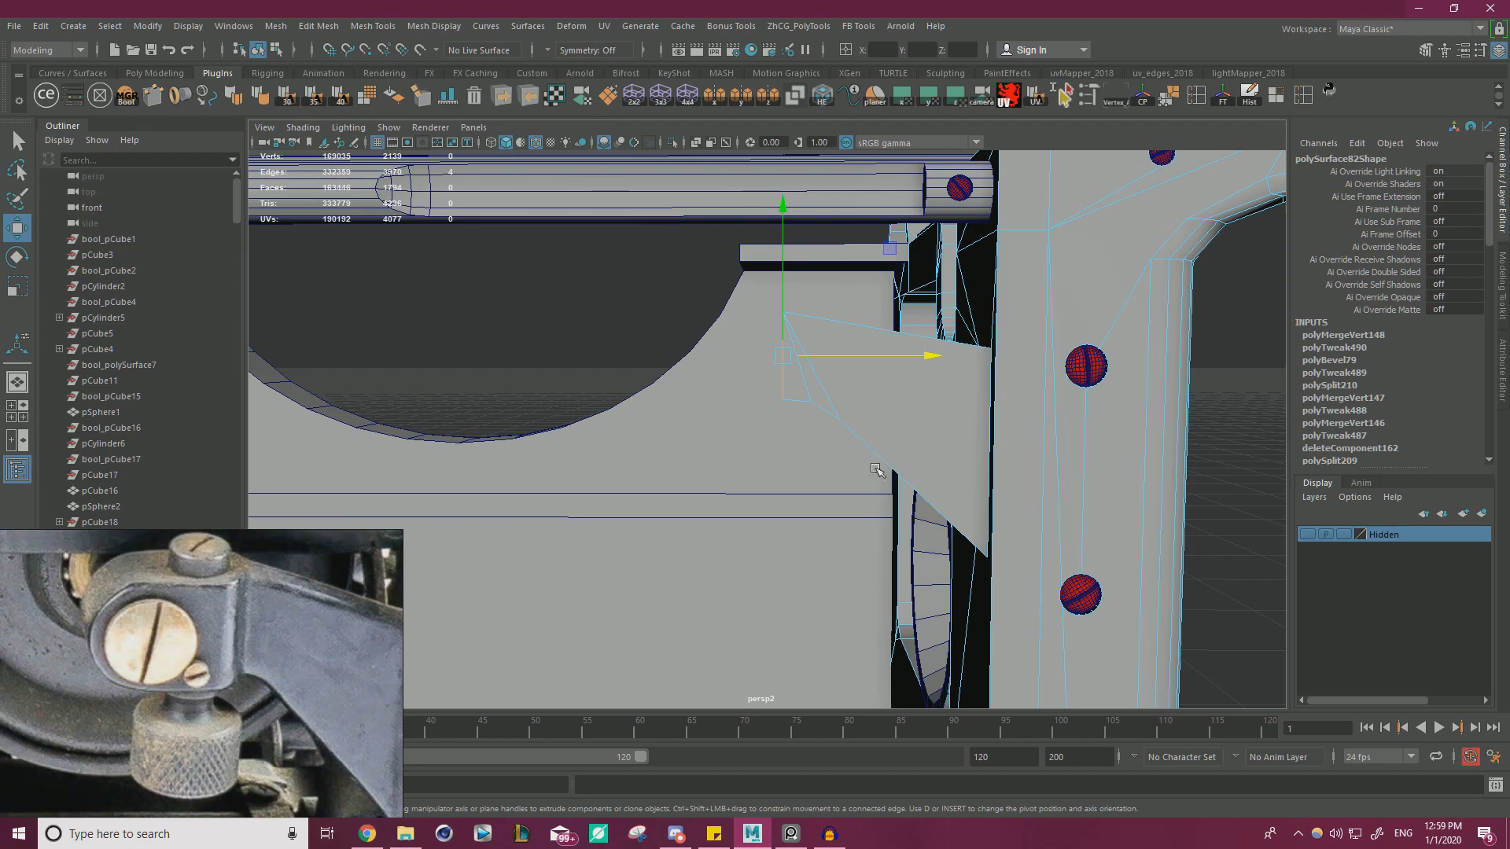
scroll(713, 445, "down", 3)
key("ctrl+e")
mouse_move(801, 378)
left_mouse_down()
mouse_move(777, 381)
mouse_move(792, 386)
left_mouse_up()
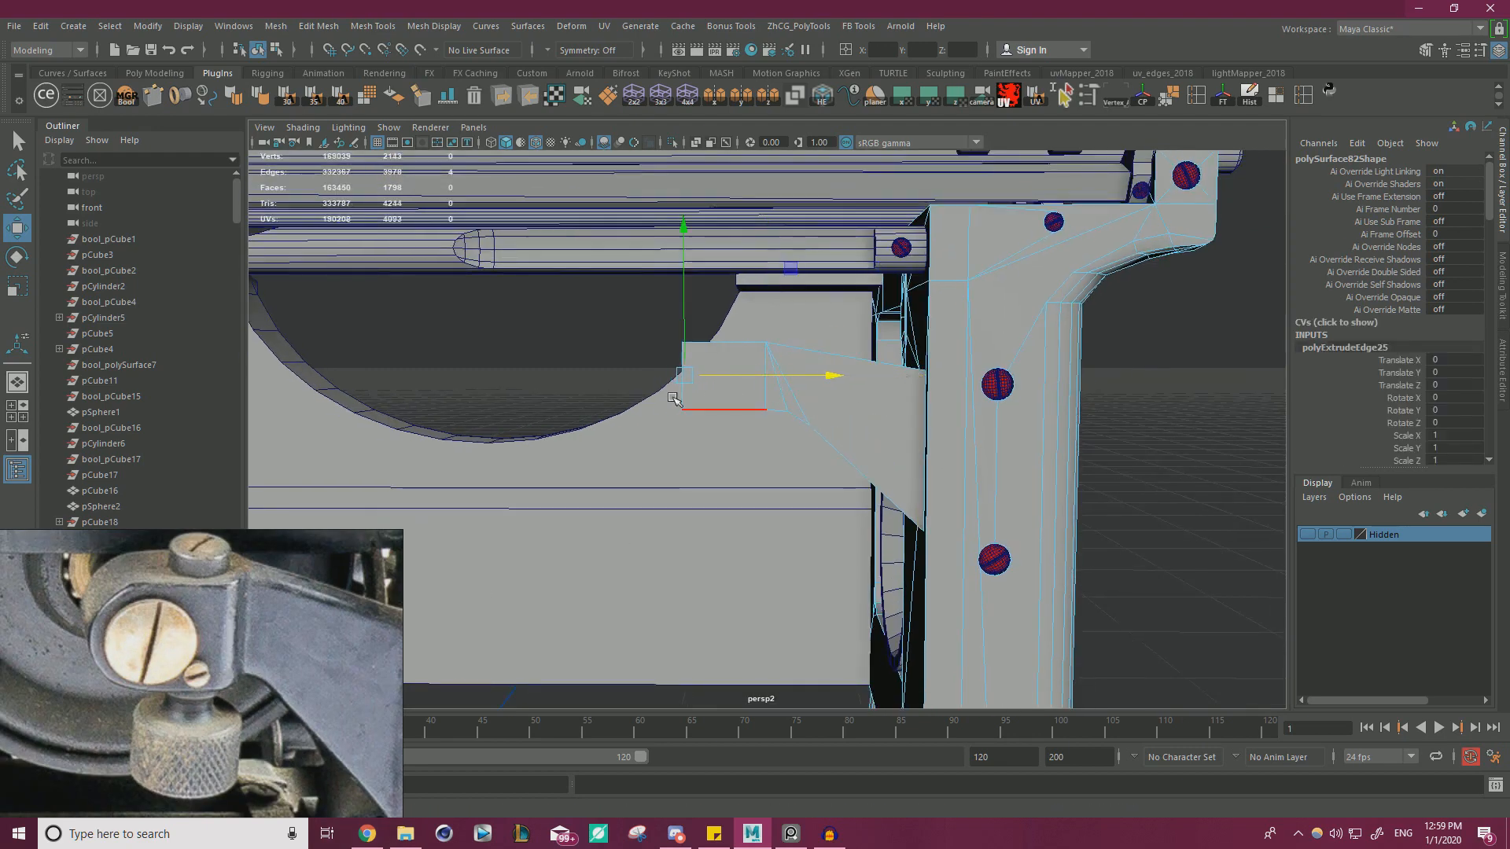
- Extrude the clamp block's front and back faces outward with a thickness of 0.4
left_click_drag(674, 400, 761, 422, "alt")
left_click(771, 416)
right_click_drag(758, 381, 757, 421)
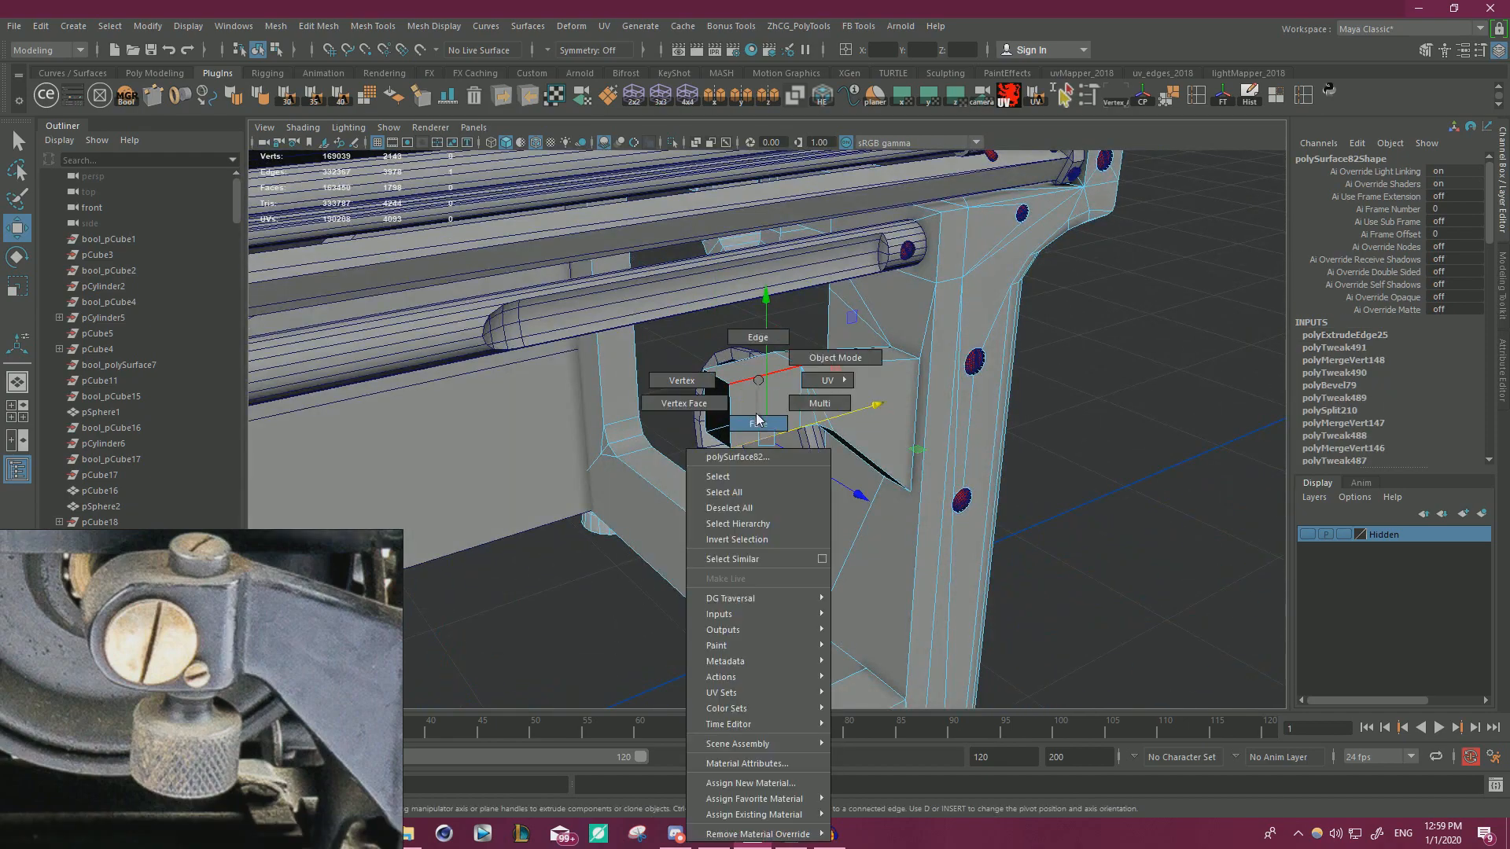
left_click(759, 409)
left_click_drag(761, 409, 822, 407, "alt")
left_click(806, 401)
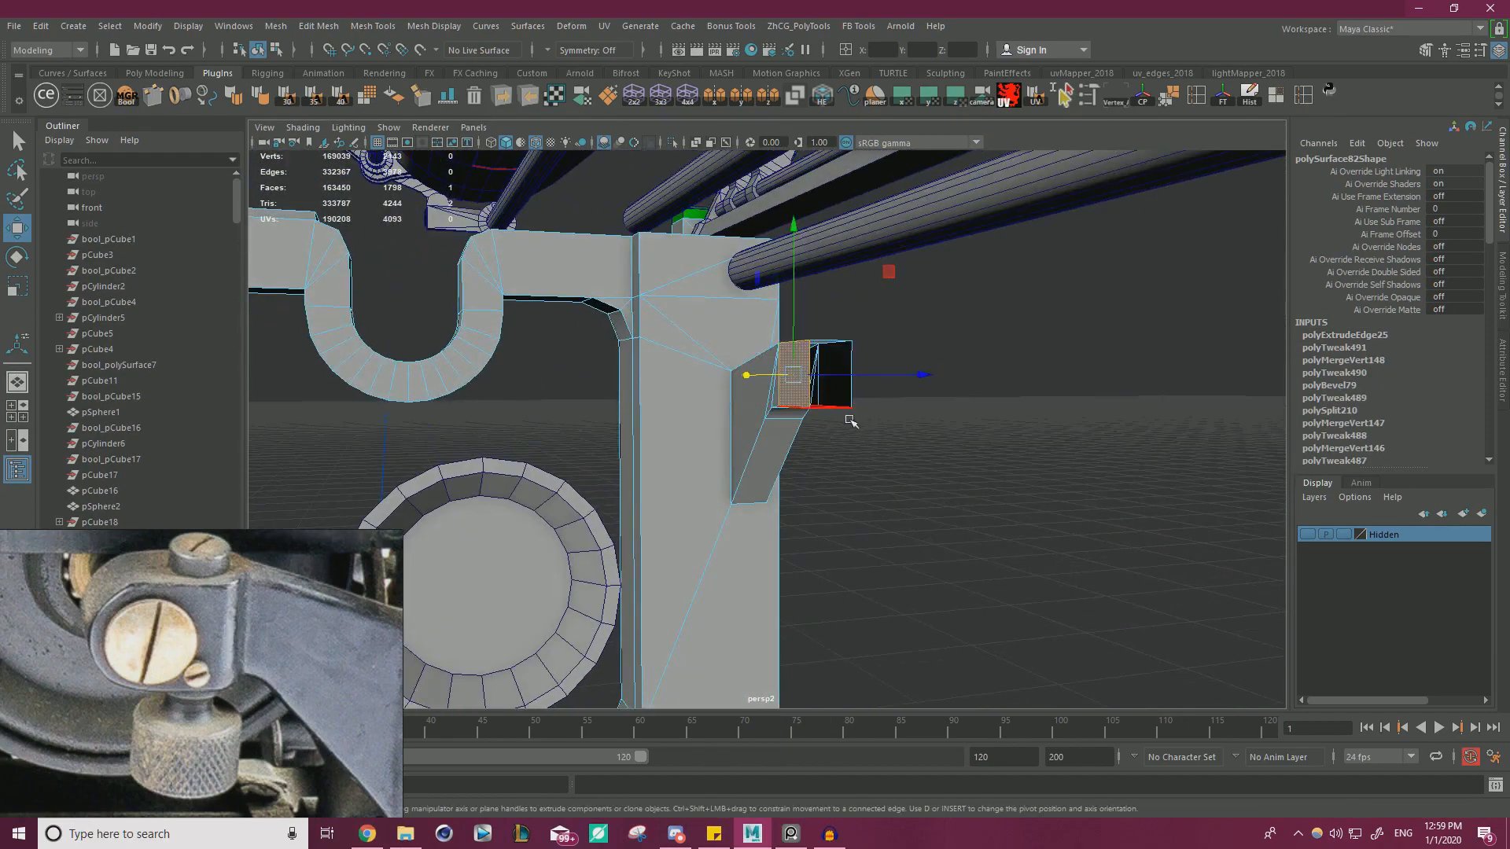
left_click_drag(927, 437, 825, 492, "alt")
left_click(776, 394, "shift")
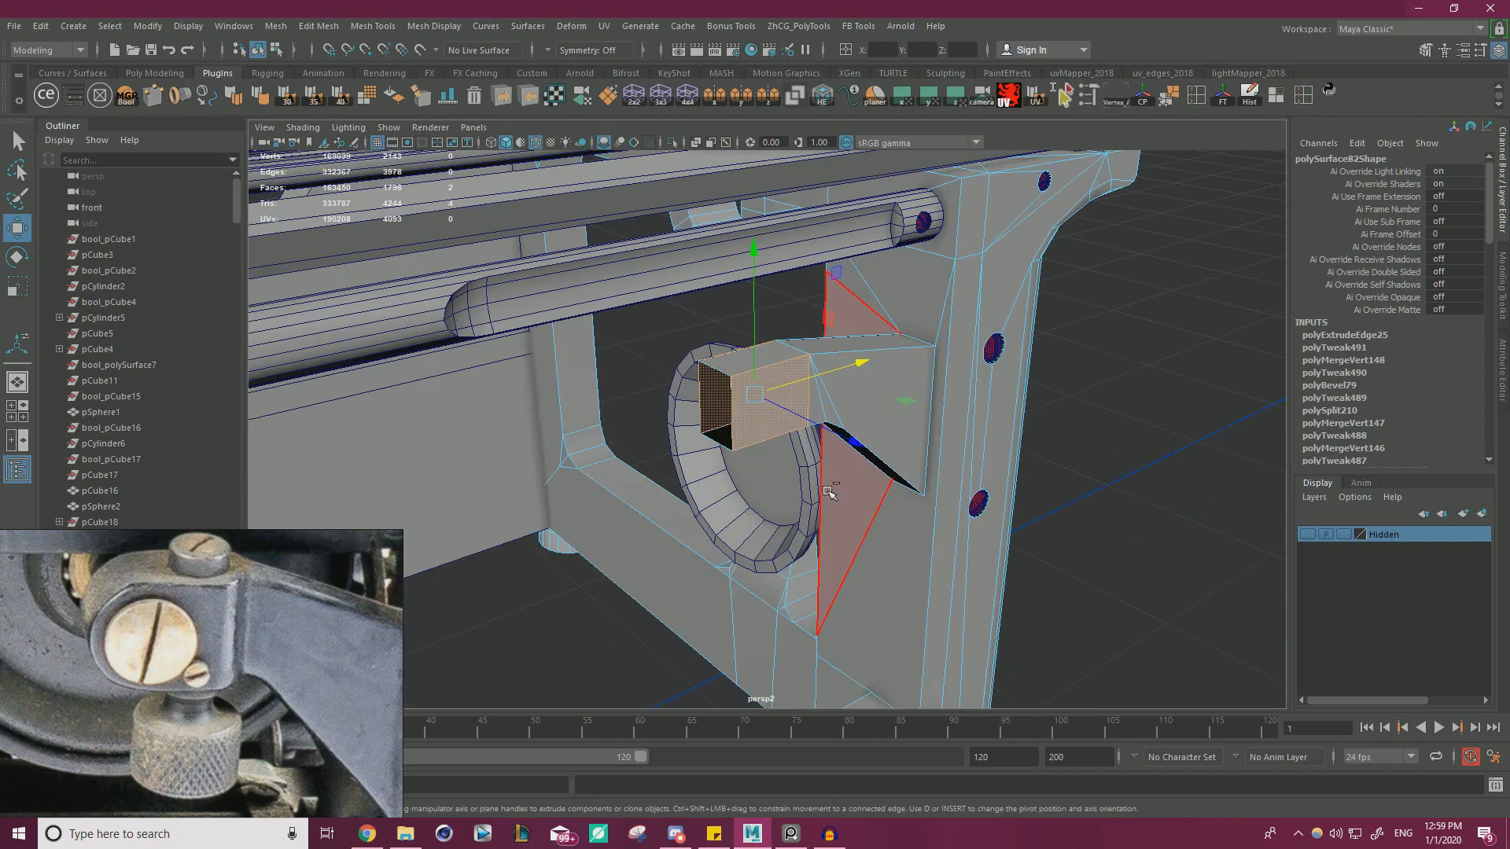
key("ctrl+e")
left_click_drag(941, 179, 949, 182)
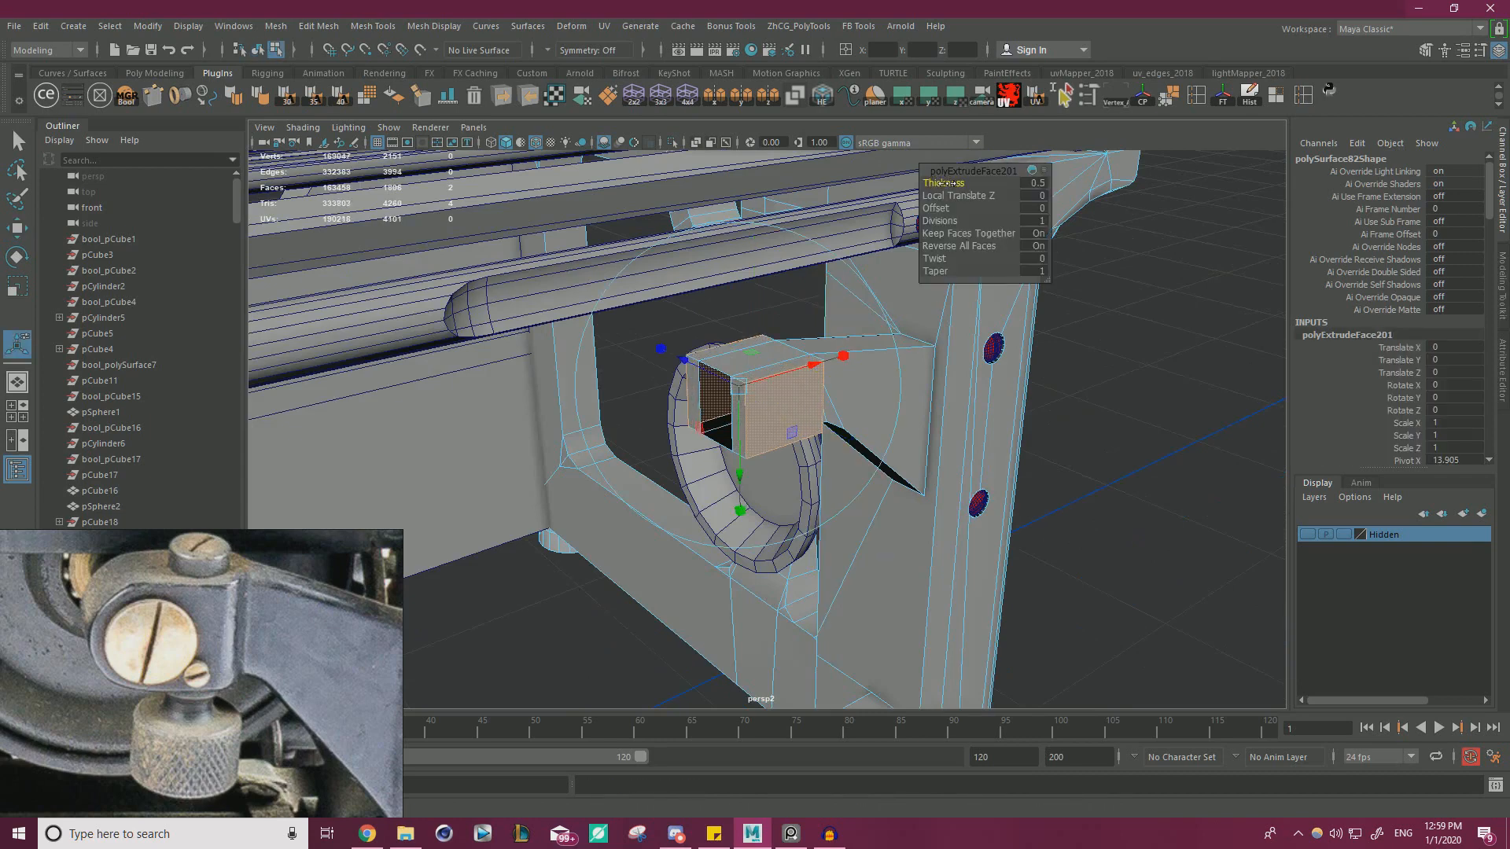
left_click_drag(943, 182, 943, 183)
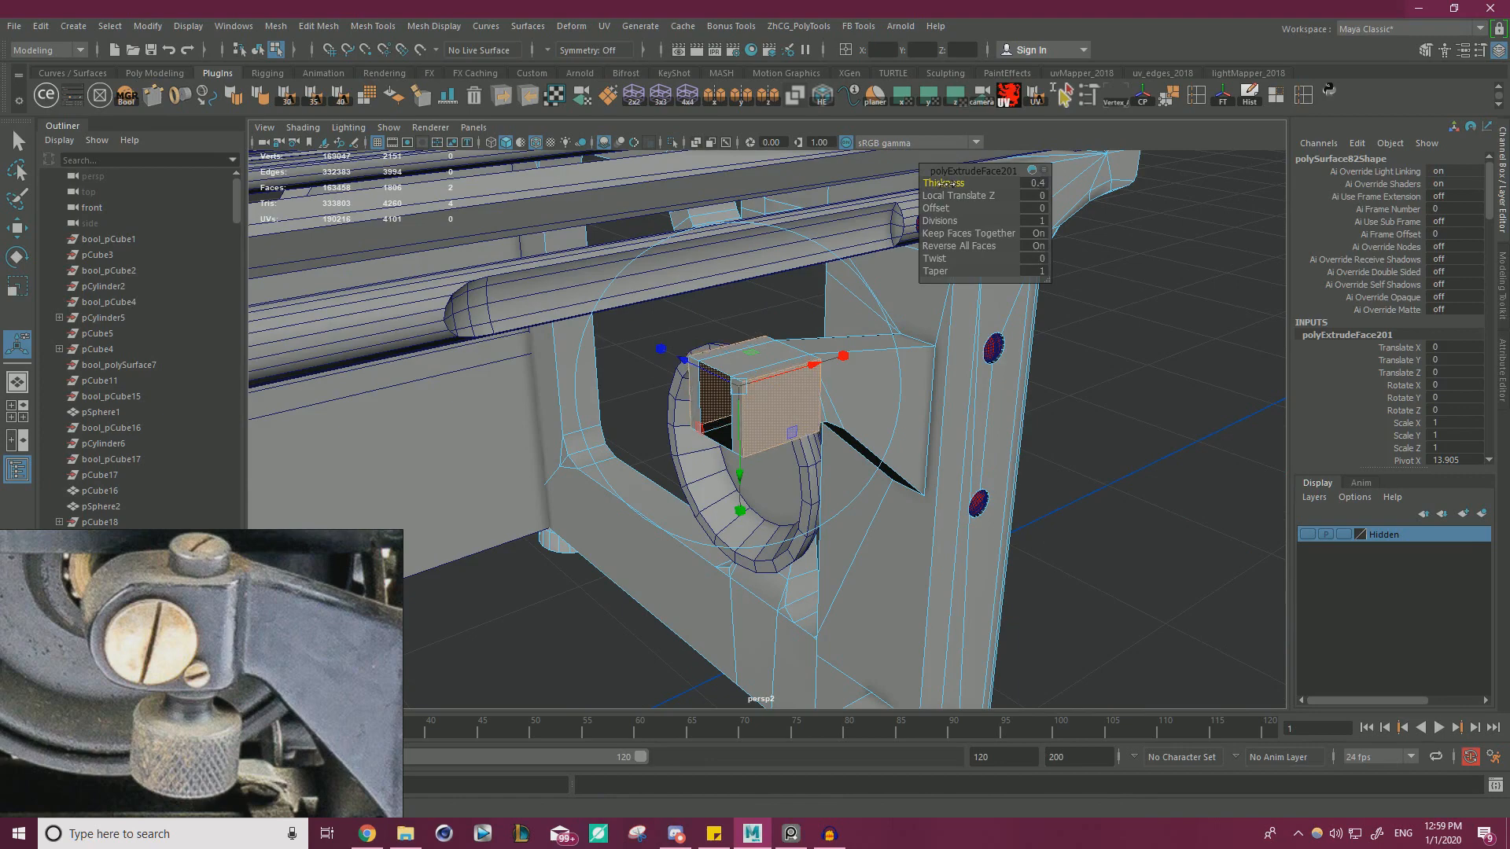
- Fill the open border at the clamp block's free end with a cap face
left_click_drag(834, 315, 936, 268, "alt")
right_click_drag(833, 275, 944, 275, "alt")
left_click_drag(889, 251, 775, 291, "alt")
right_click_drag(769, 290, 728, 501)
double_click(789, 307)
key("w")
- Snap the inner vertices of the block's end cap onto its outer corners and merge the overlapping vertices
right_click_drag(808, 326, 804, 308)
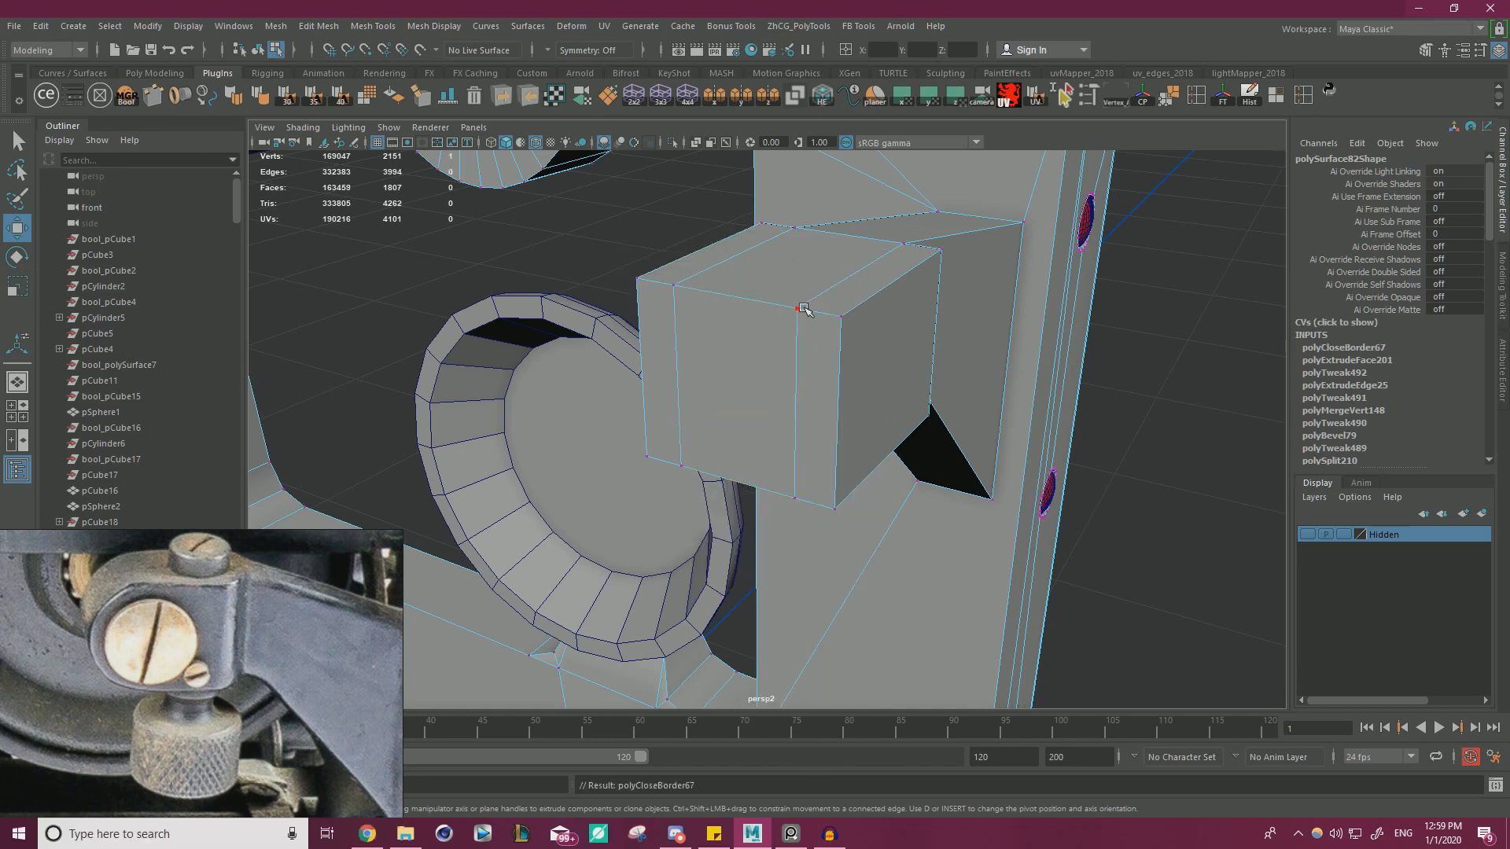
left_click(804, 309)
left_click_drag(804, 308, 805, 511)
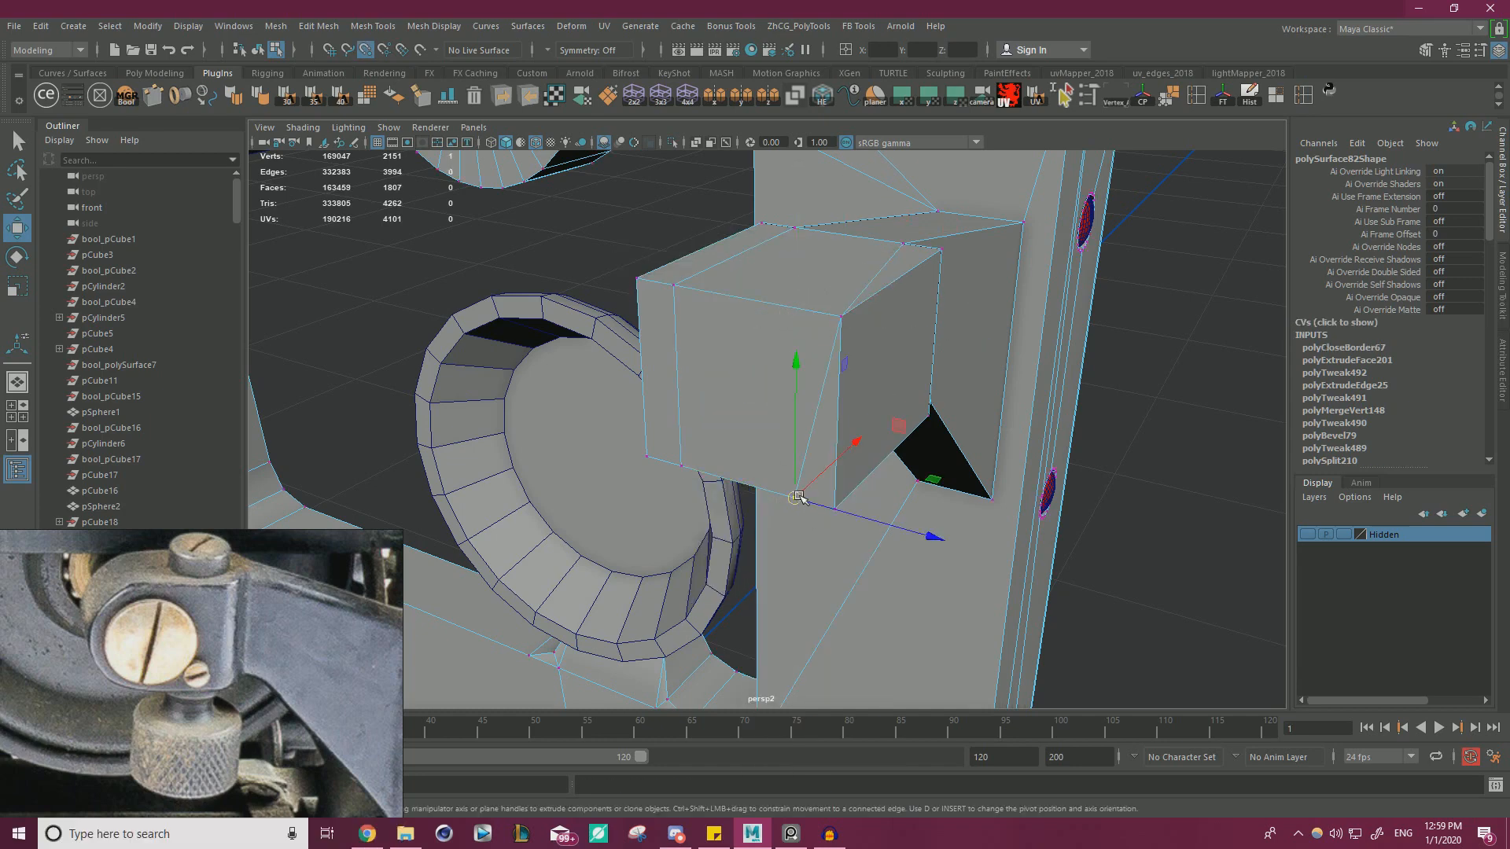
left_click(674, 285)
left_click_drag(674, 284, 645, 456)
left_click_drag(820, 403, 562, 401, "alt")
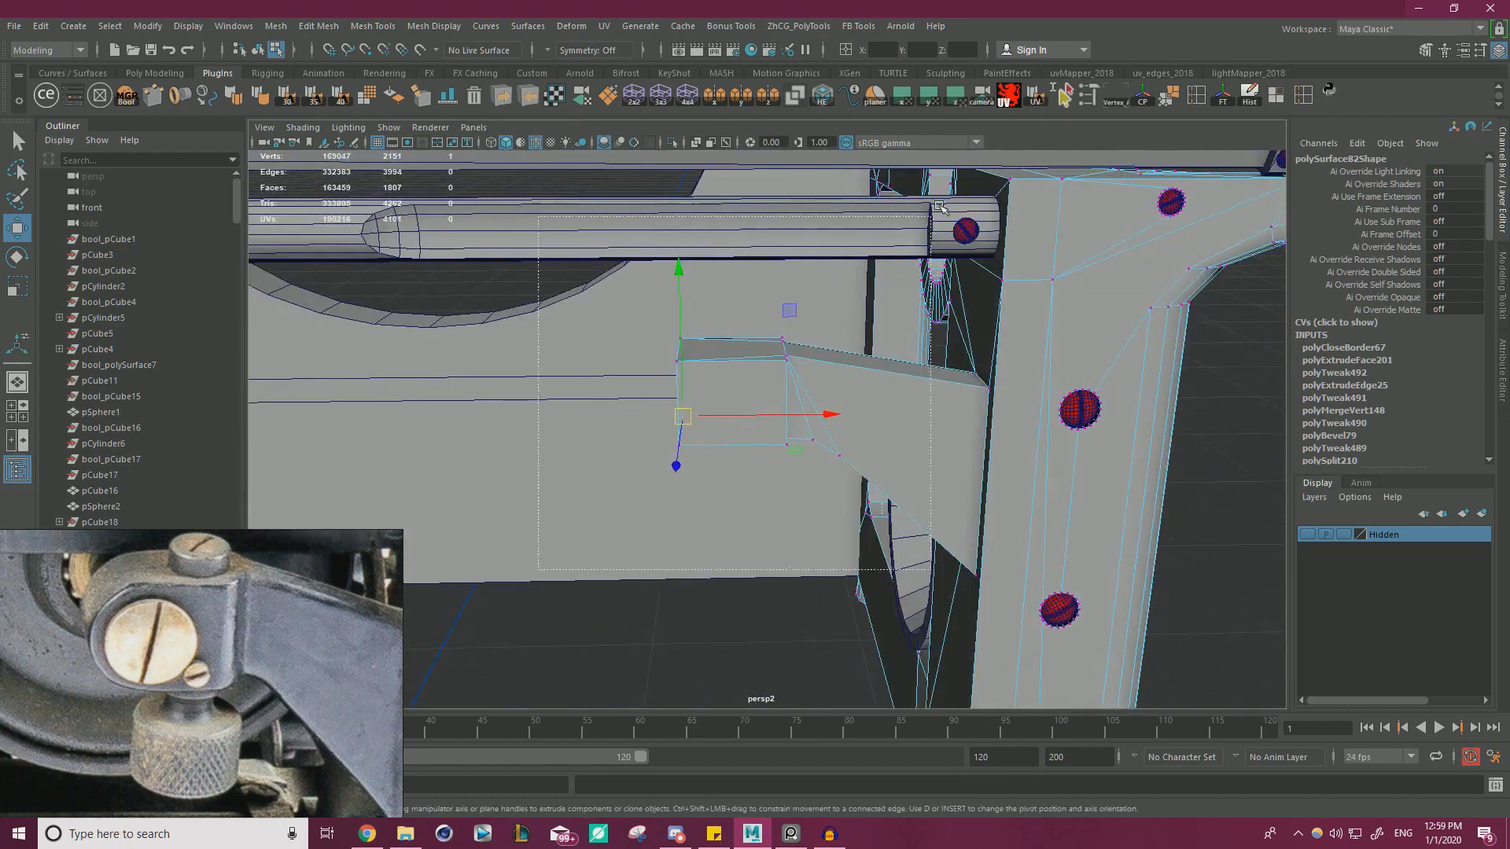
left_click_drag(535, 549, 947, 208)
right_click_drag(791, 359, 873, 287, "shift")
- Select the clamp block's front and back faces and scale them slightly
left_click_drag(872, 288, 792, 407, "alt")
right_click_drag(739, 380, 739, 423)
left_click(759, 418)
left_click_drag(724, 425, 928, 382, "alt")
left_click_drag(819, 370, 856, 421, "alt")
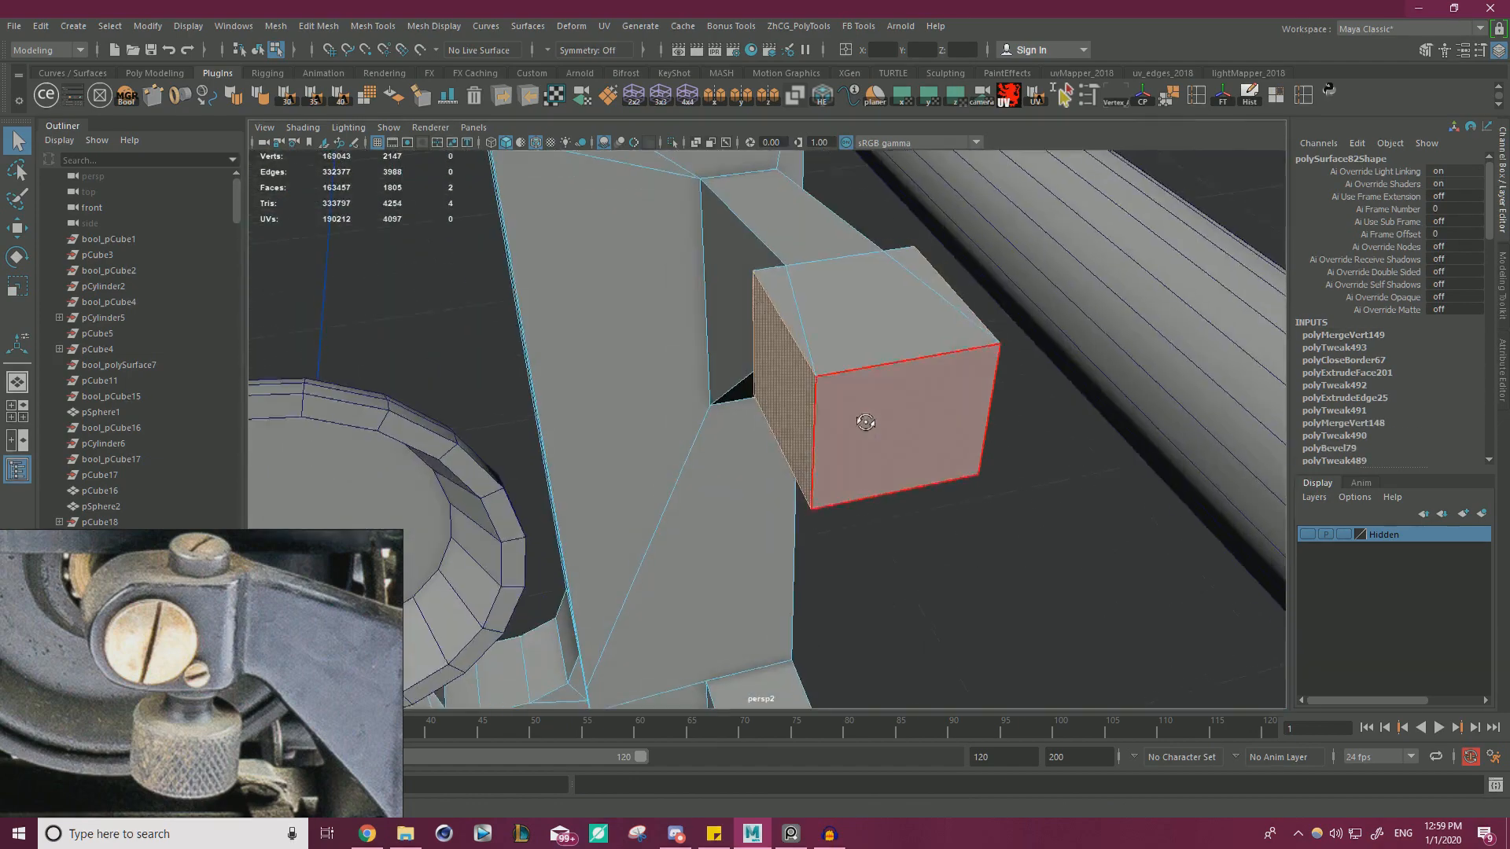
key("r")
left_click_drag(991, 353, 980, 352)
- Select the clamp block's top and bottom faces and extrude them outward with a thickness of 0.2
left_click_drag(920, 362, 732, 277, "alt")
left_click(775, 368, "shift")
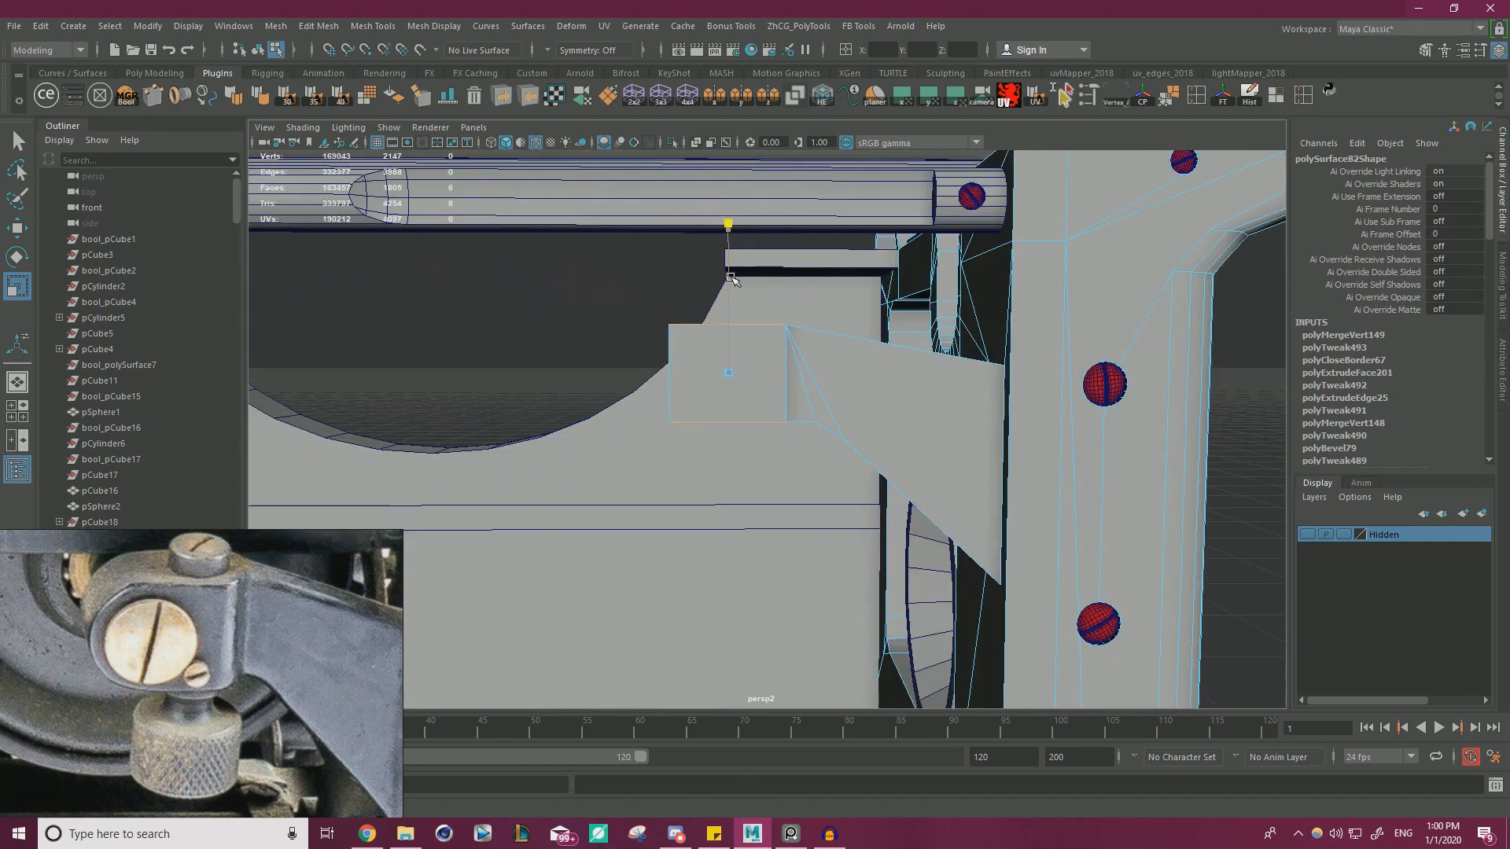
key("ctrl+z")
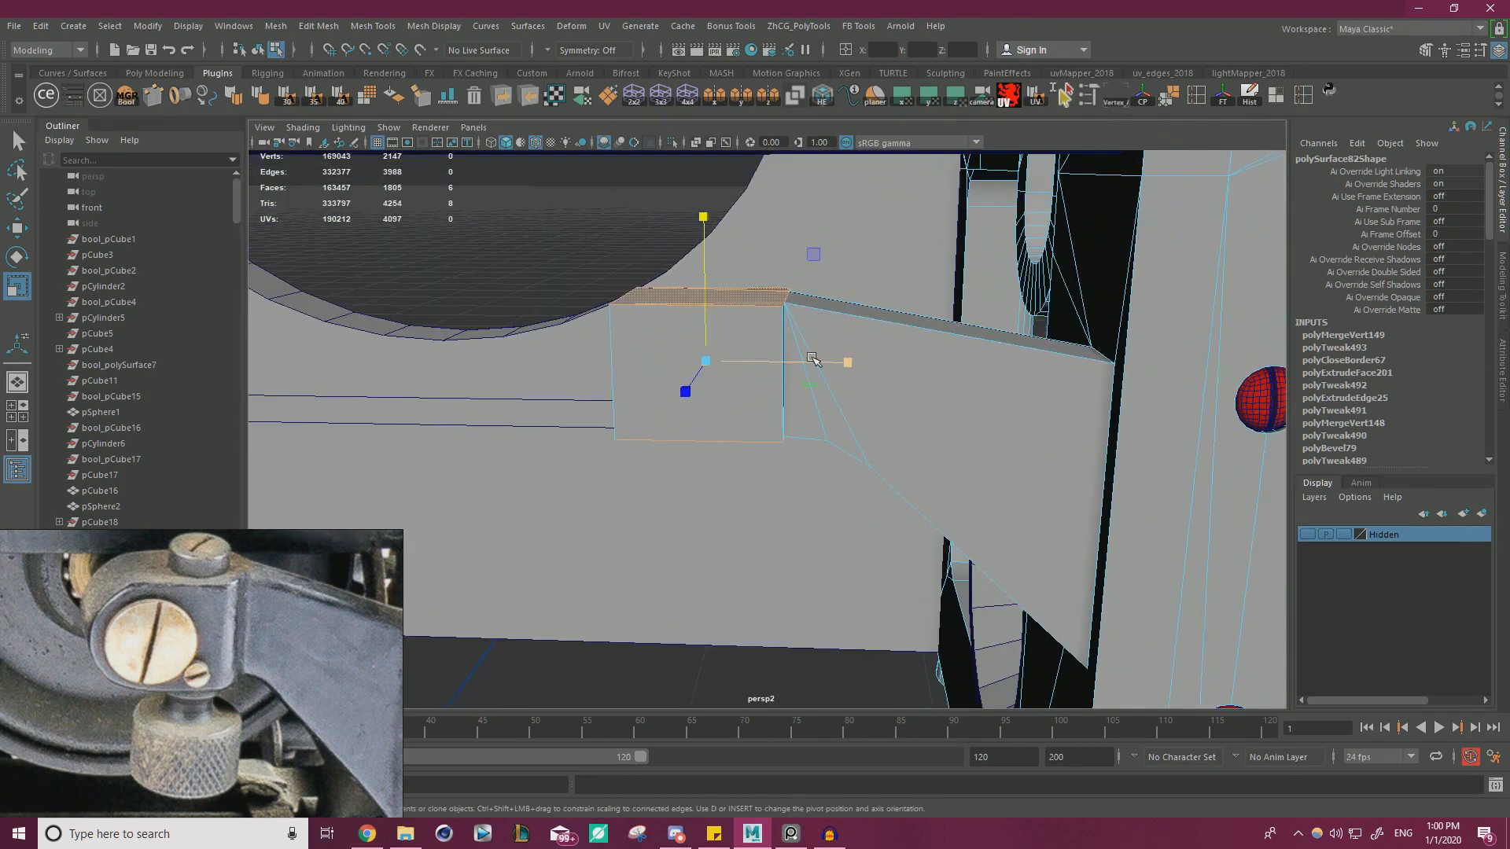
key("ctrl+e")
left_click_drag(951, 182, 952, 184)
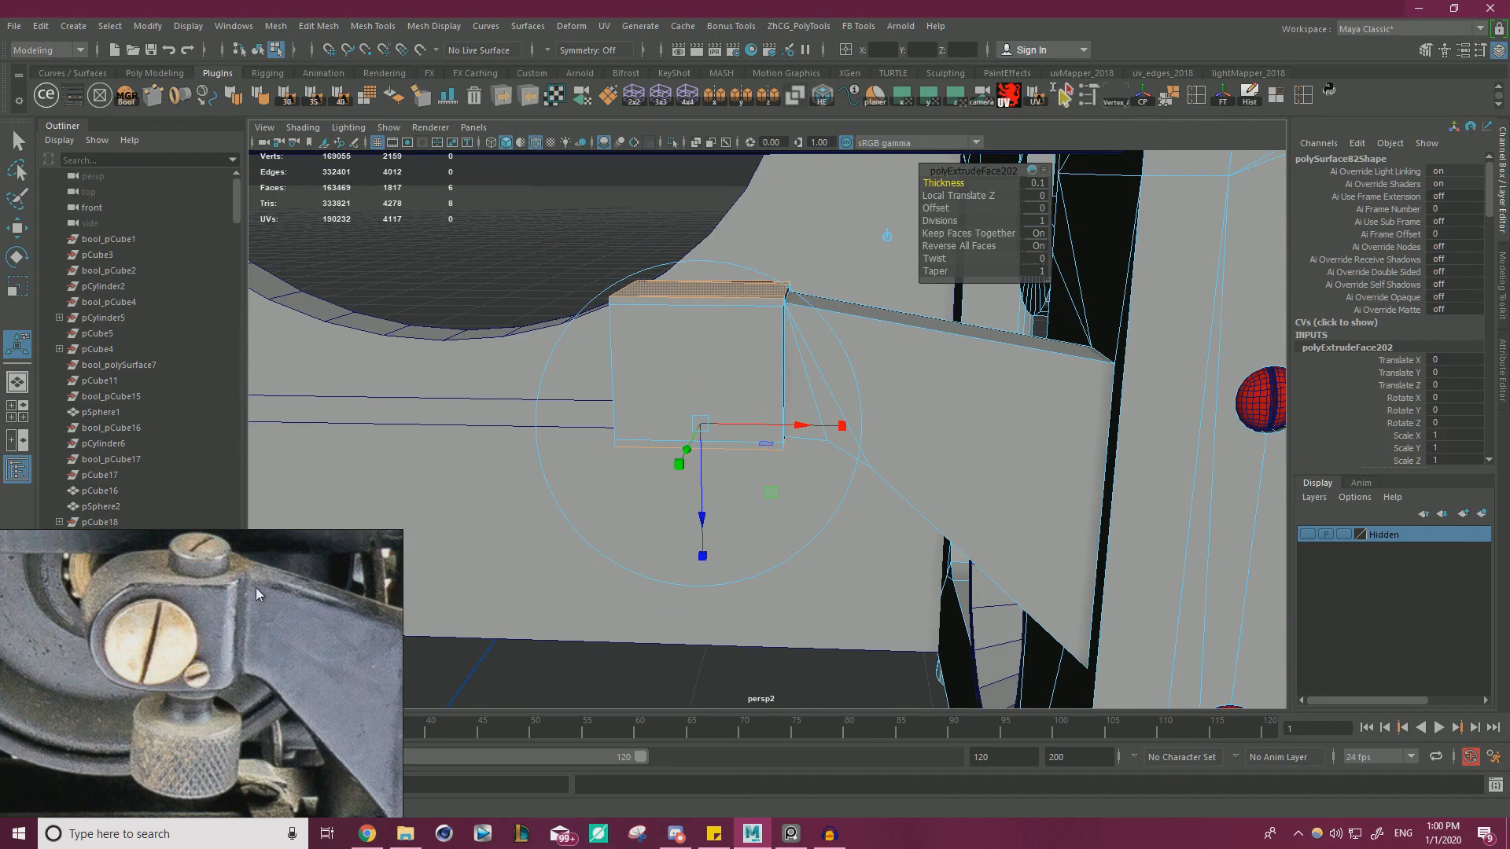
left_click_drag(909, 447, 960, 183, "alt")
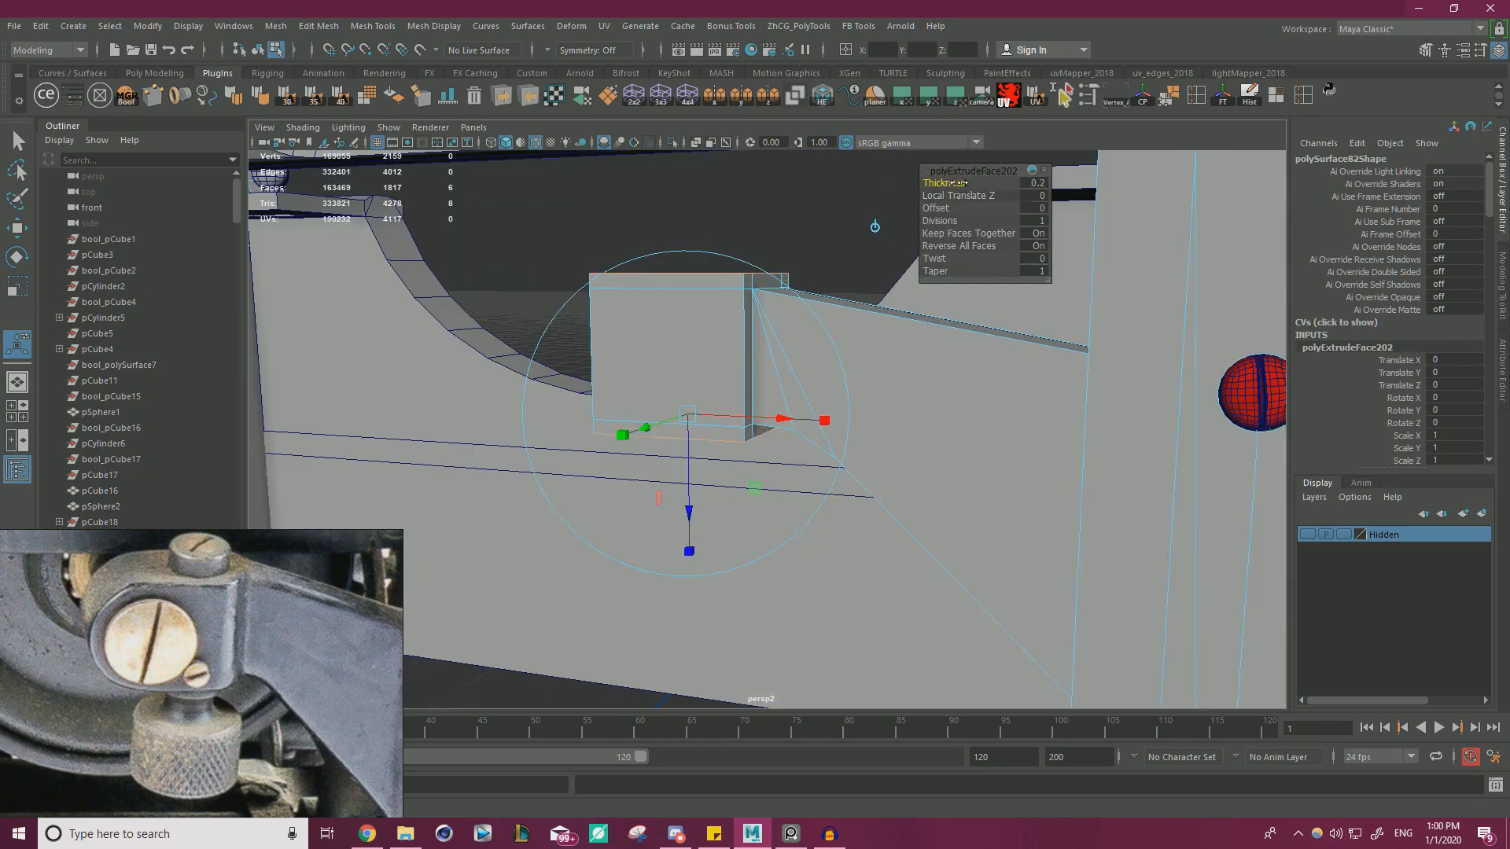
- Snap the four inner vertices of the block's end cap onto the nearest extruded top and bottom corners
left_click_drag(643, 324, 759, 342, "alt")
scroll(759, 342, "up", 3)
right_click_drag(697, 247, 646, 243)
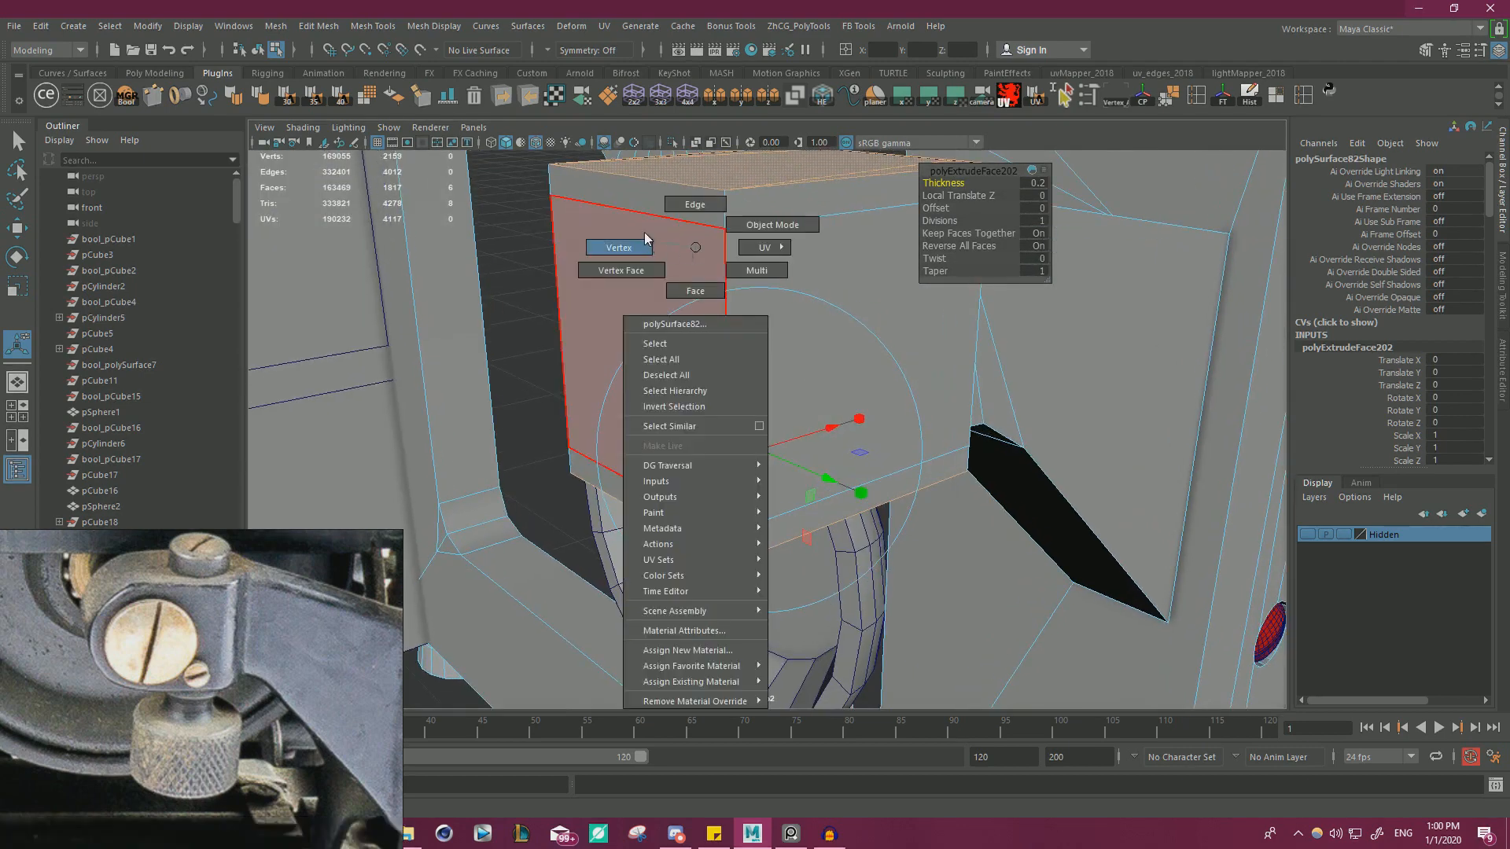
left_click(725, 230)
key("w")
left_click_drag(725, 230, 725, 190)
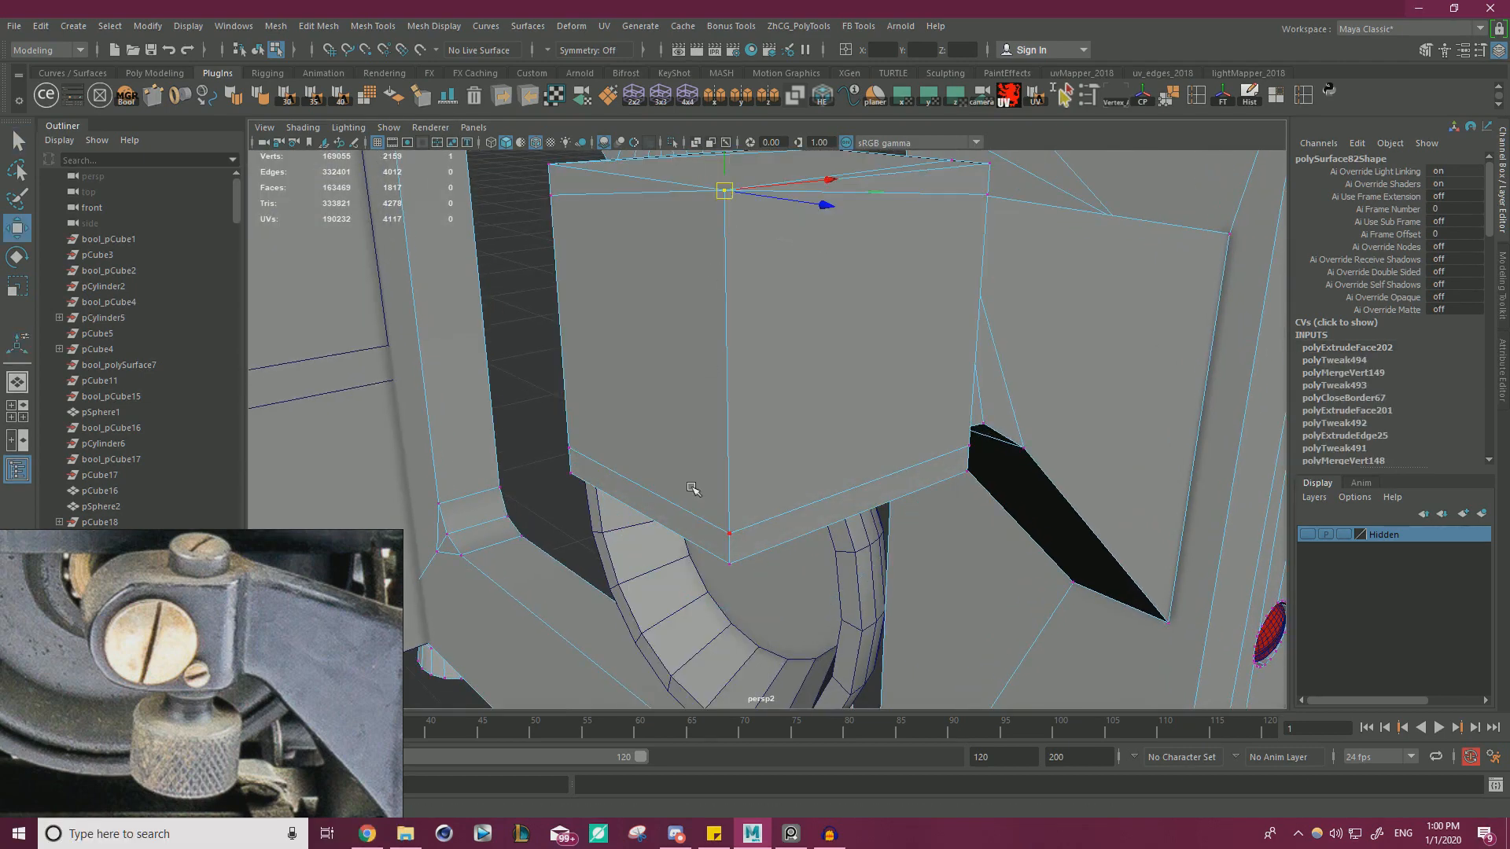
left_click(729, 534)
left_click_drag(728, 534, 730, 566)
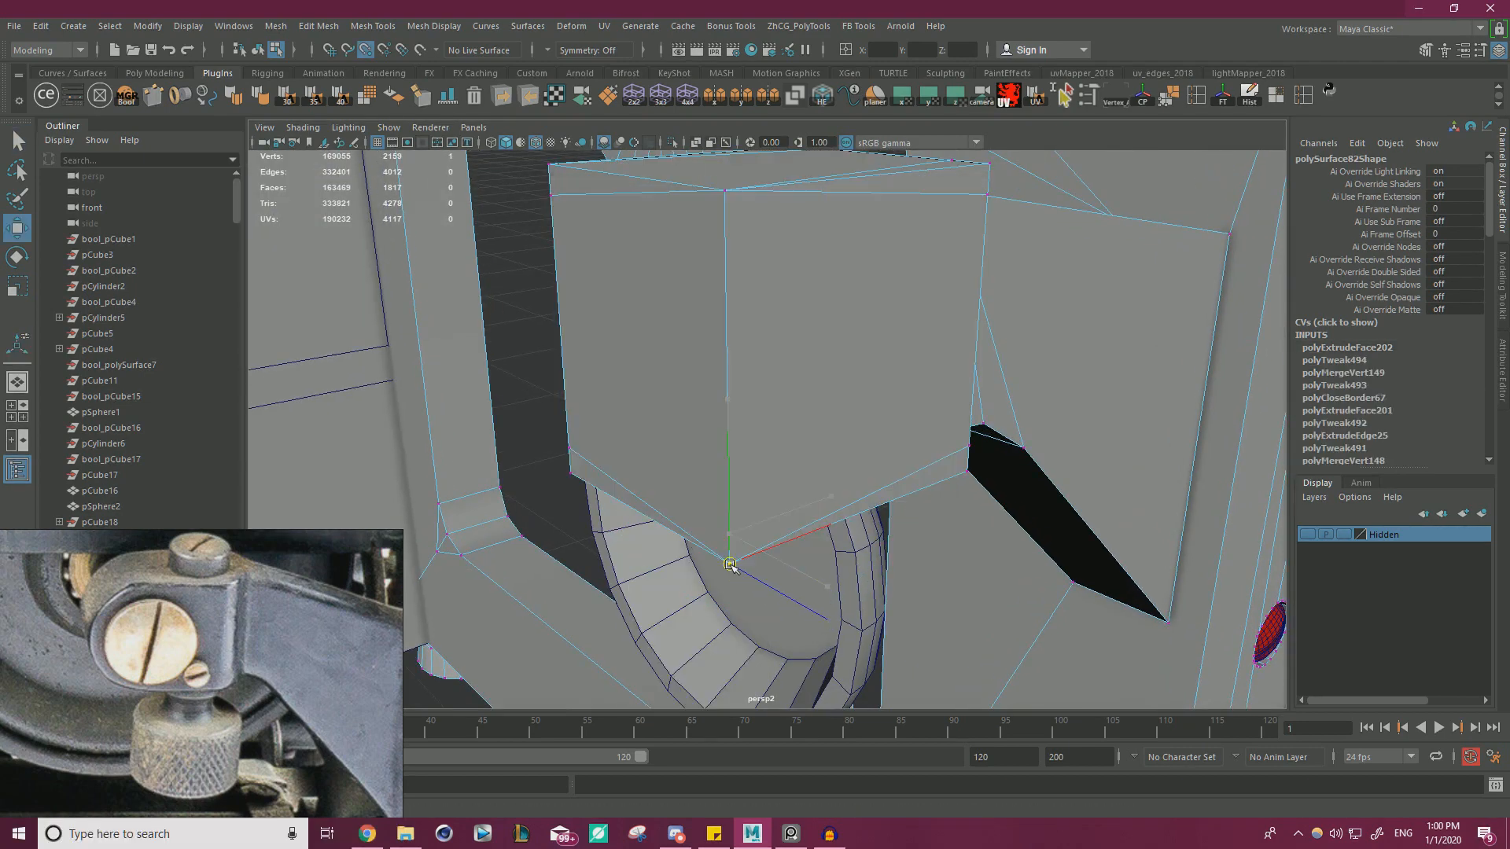
left_click(573, 450)
left_click_drag(573, 450, 569, 469)
left_click(551, 196)
left_click_drag(552, 195, 550, 174)
- Select all of the clamp block's vertices and merge the overlapping ones
scroll(556, 182, "down", 3)
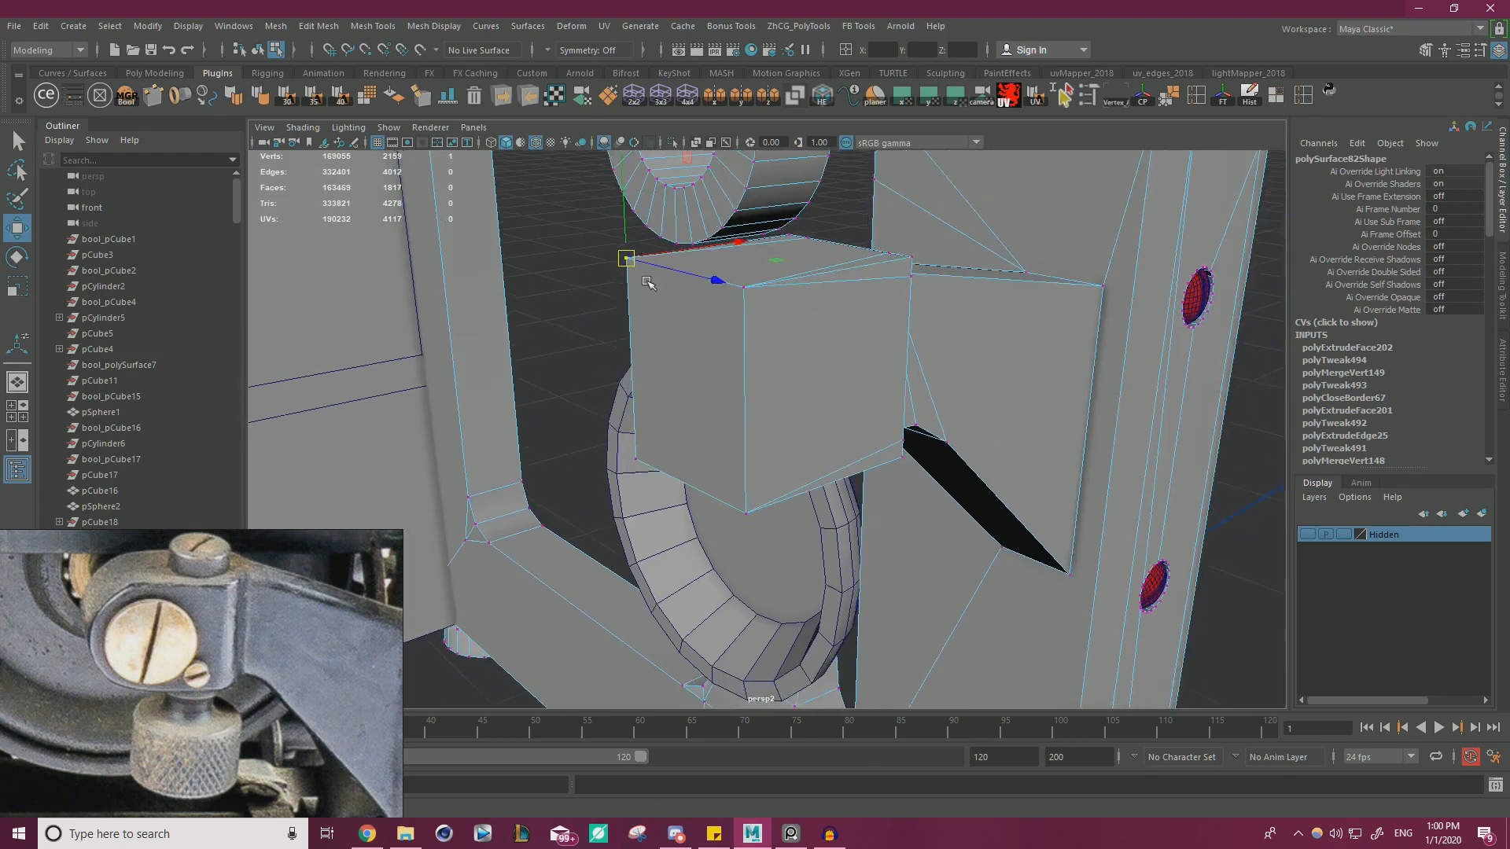
left_click_drag(646, 285, 583, 366, "alt")
left_click_drag(872, 222, 629, 472)
right_click_drag(731, 373, 792, 312, "shift")
- Select the clamp block's end face and move it slightly farther from the post to lengthen the block
left_click_drag(717, 362, 736, 343, "alt")
right_click_drag(736, 342, 726, 366)
key("q")
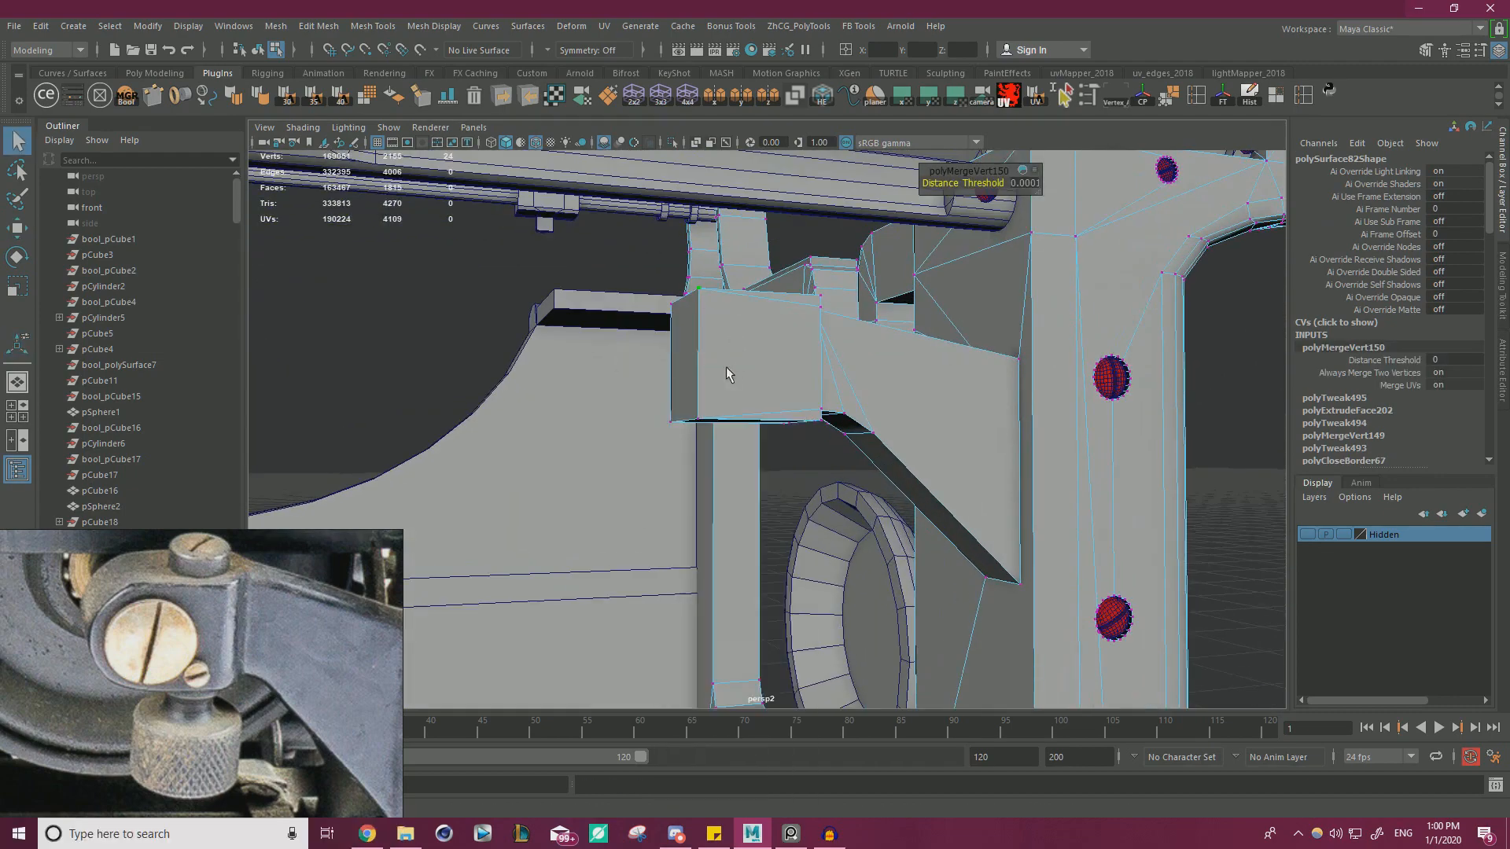
left_click(690, 364)
left_click_drag(698, 365, 659, 379, "alt")
key("w")
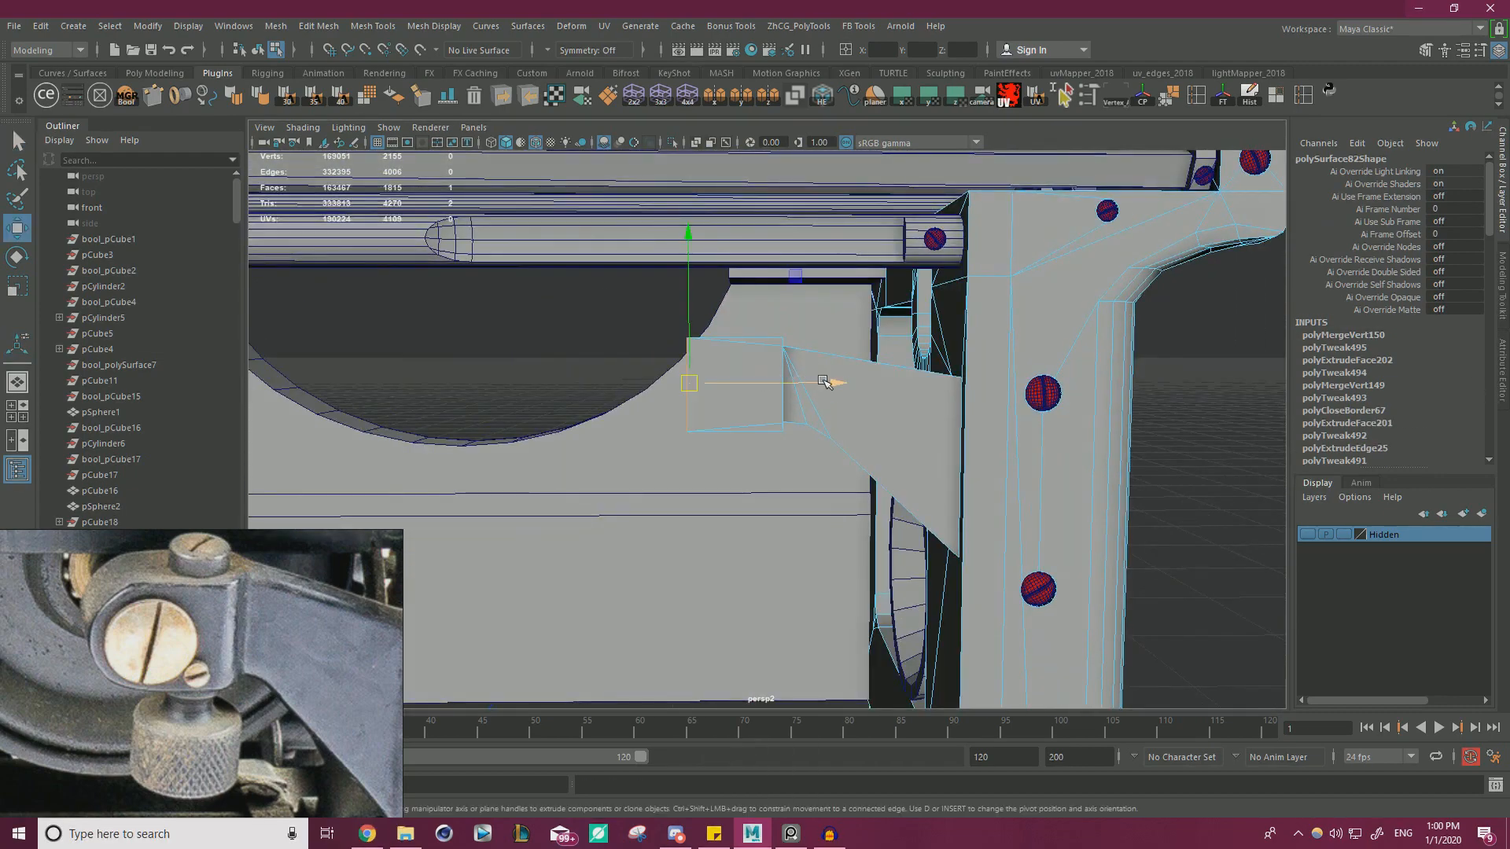
left_click_drag(823, 383, 809, 382)
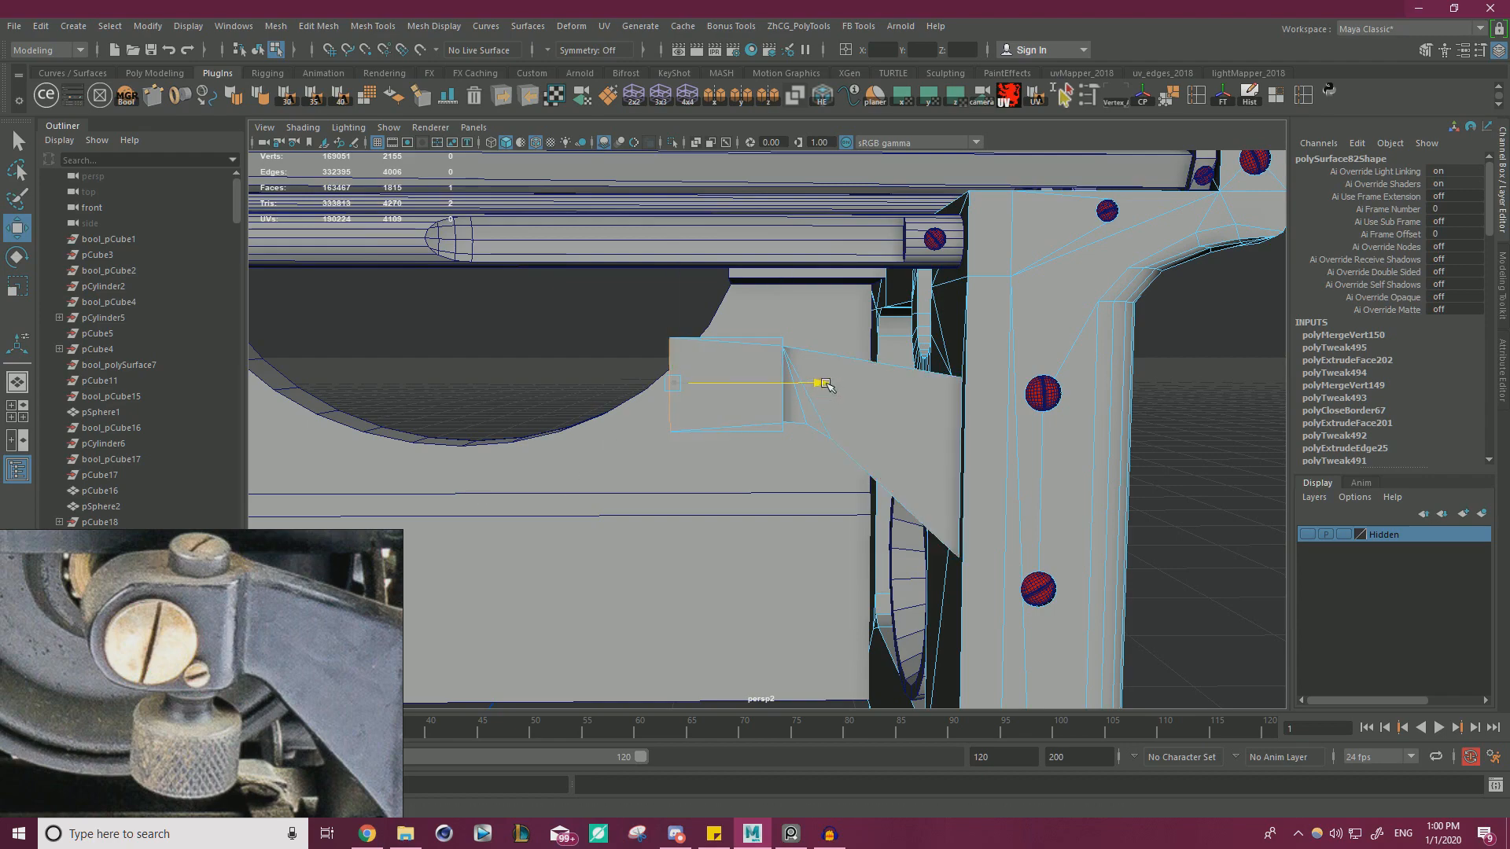
- Try to round the clamp block's free end with a bevel of fraction 1 and 5 segments, and undo it
left_click_drag(820, 382, 731, 335, "alt")
key("ctrl+b")
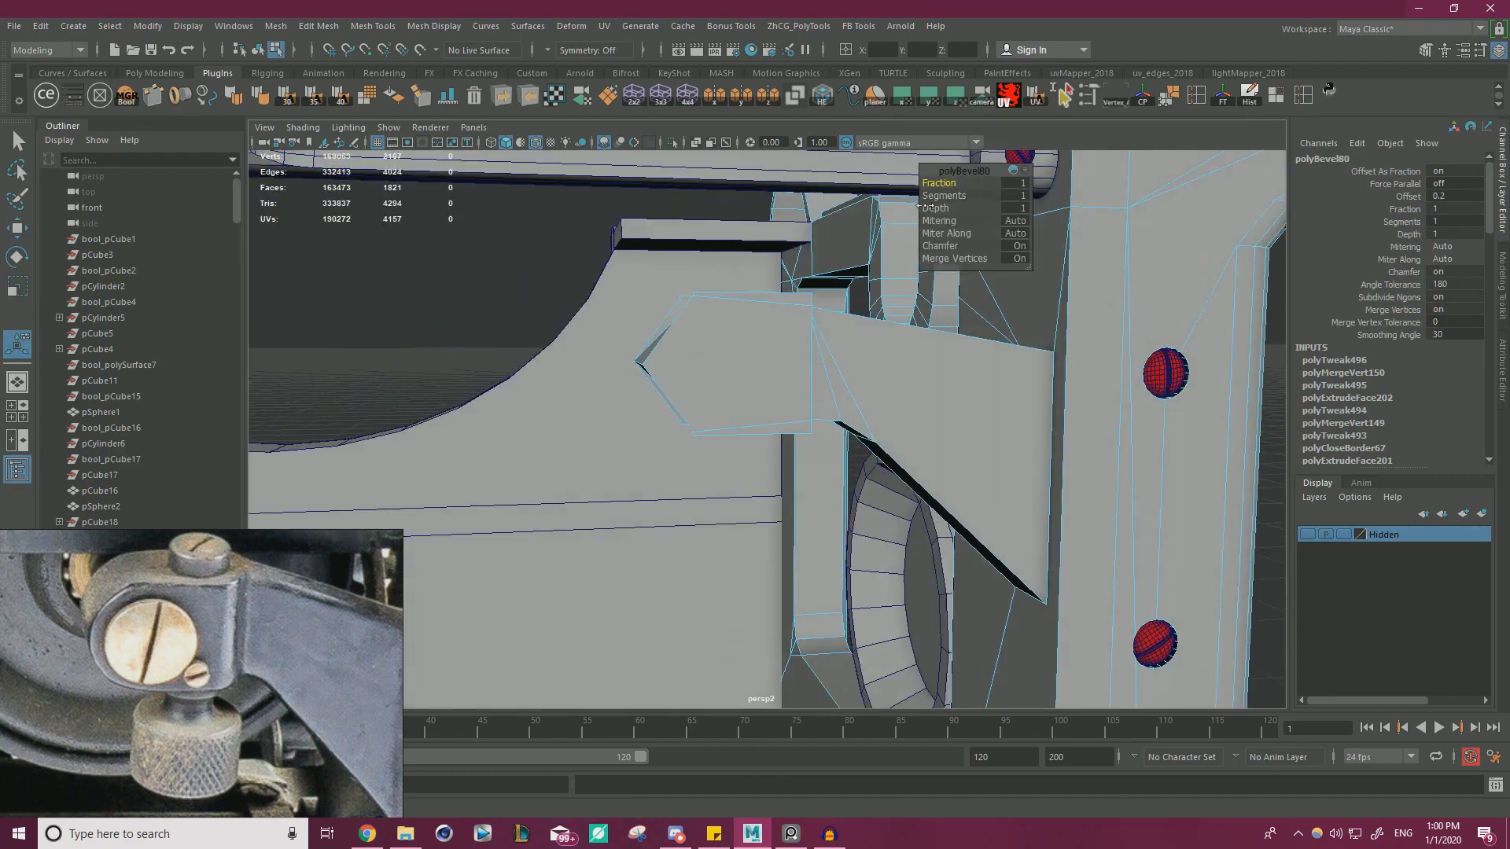
left_click_drag(925, 206, 950, 266, "alt")
scroll(951, 268, "up", 2)
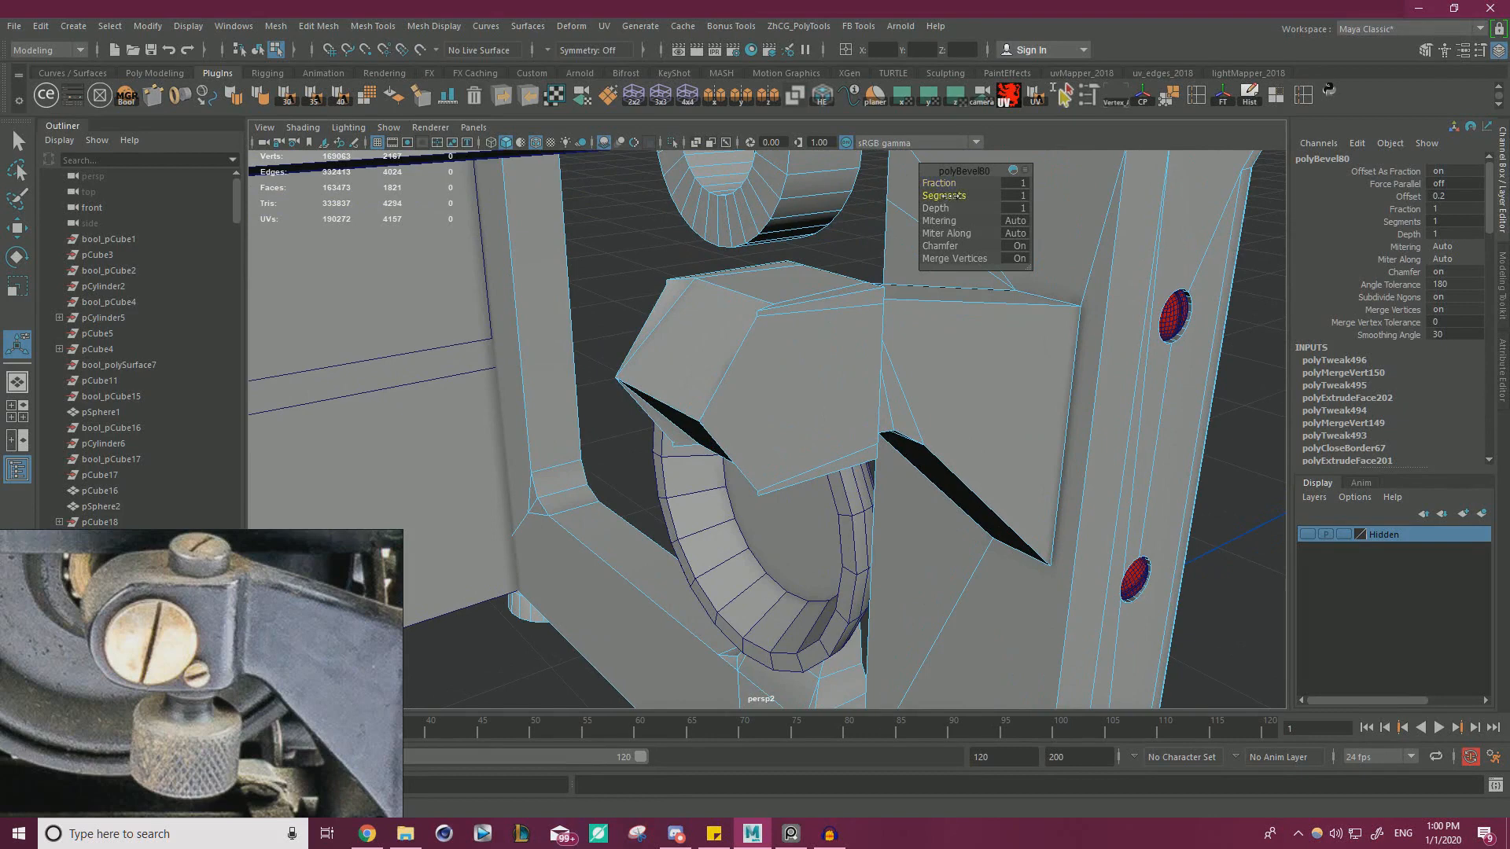
left_click_drag(948, 196, 966, 196)
key("ctrl+z")
key("ctrl+z")
key("ctrl+z")
key("ctrl+z")
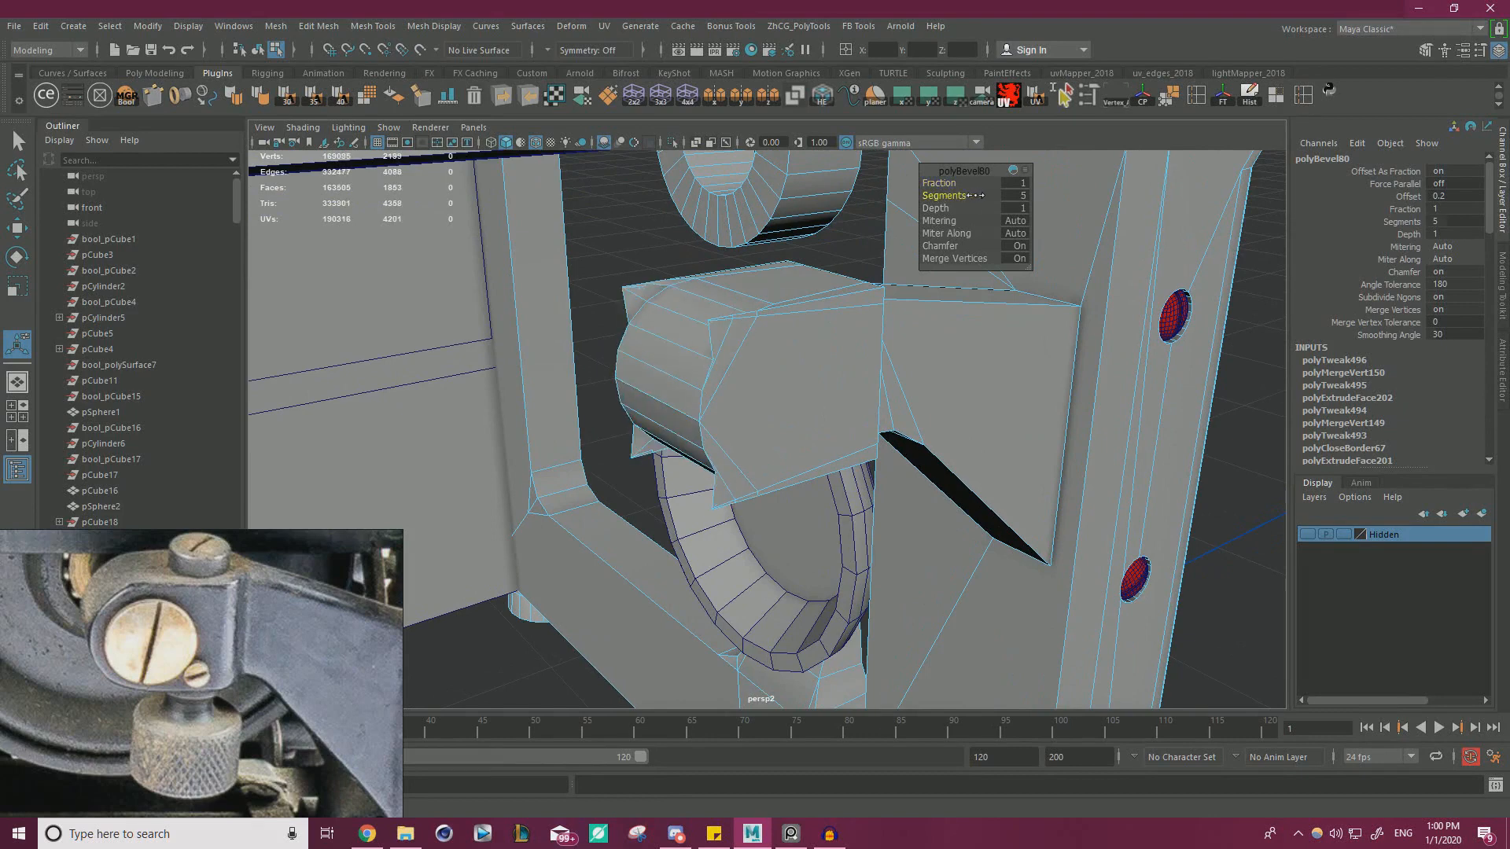
- Snap the two upper corner vertices at the clamp block's arm end onto the neighbouring cap vertices
left_click_drag(793, 338, 835, 481, "alt")
right_click_drag(677, 379, 605, 381)
left_click(664, 415)
key("w")
left_click_drag(779, 380, 777, 381)
left_click_drag(871, 408, 698, 390, "alt")
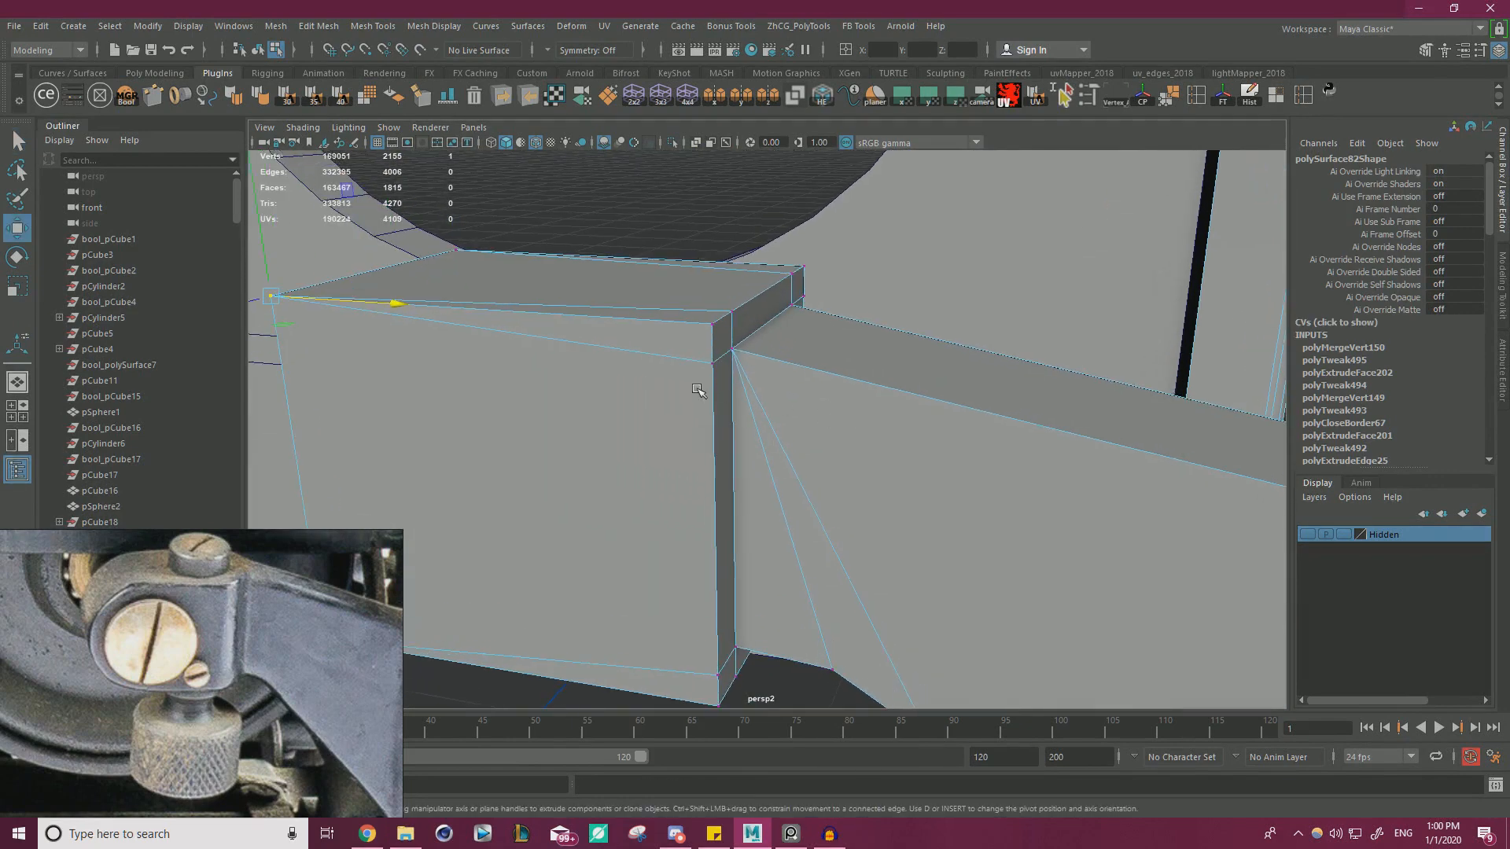
left_click(712, 325)
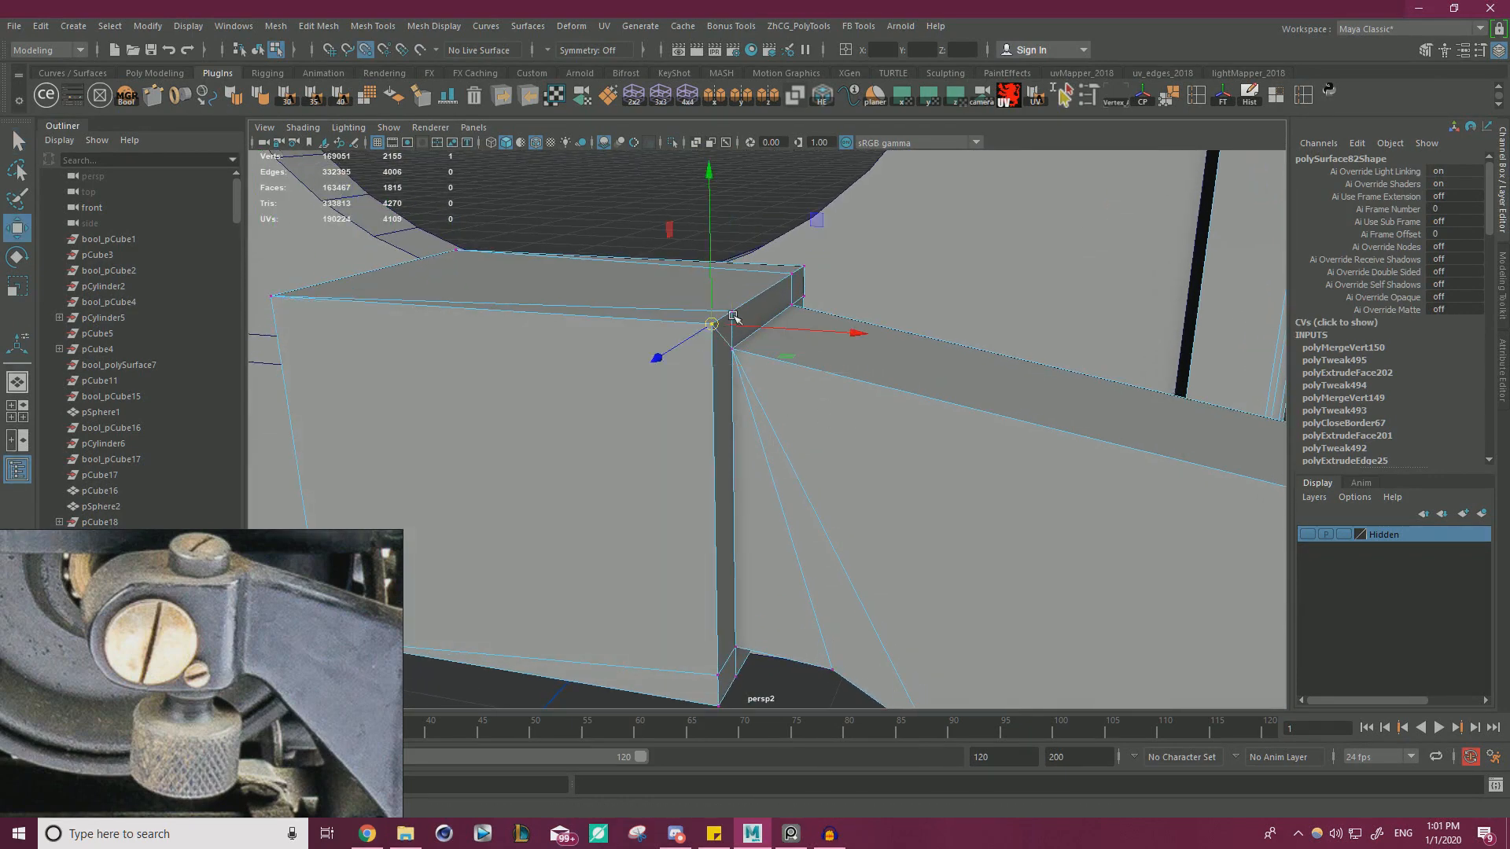
left_click_drag(733, 316, 718, 451, "alt")
left_click(766, 380)
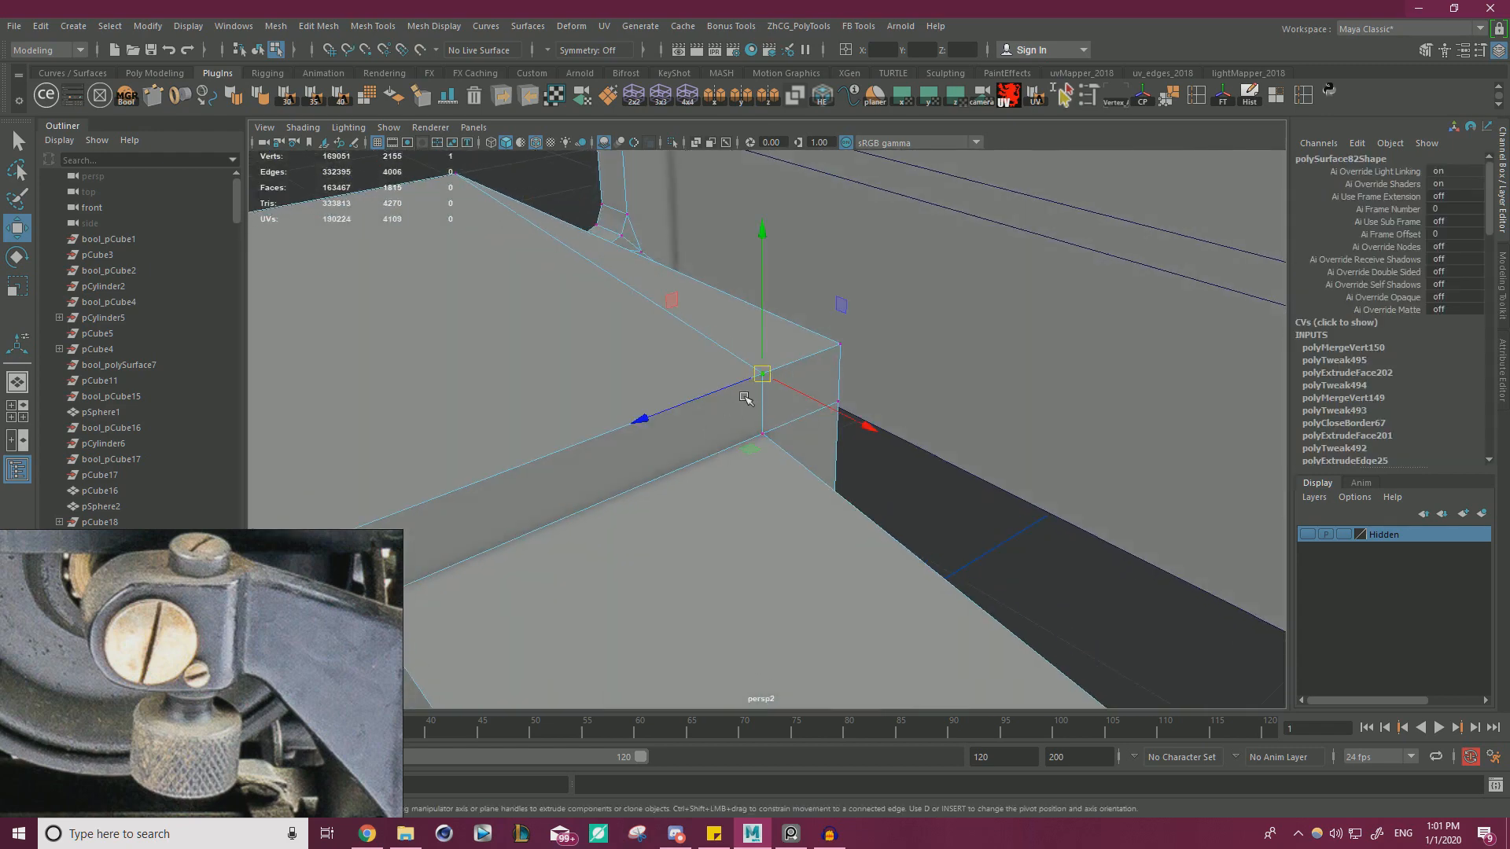
- Snap the two lower corner vertices at the clamp block's arm end onto the neighbouring cap vertices
left_click_drag(753, 373, 634, 349)
left_click(634, 302)
left_click(632, 348)
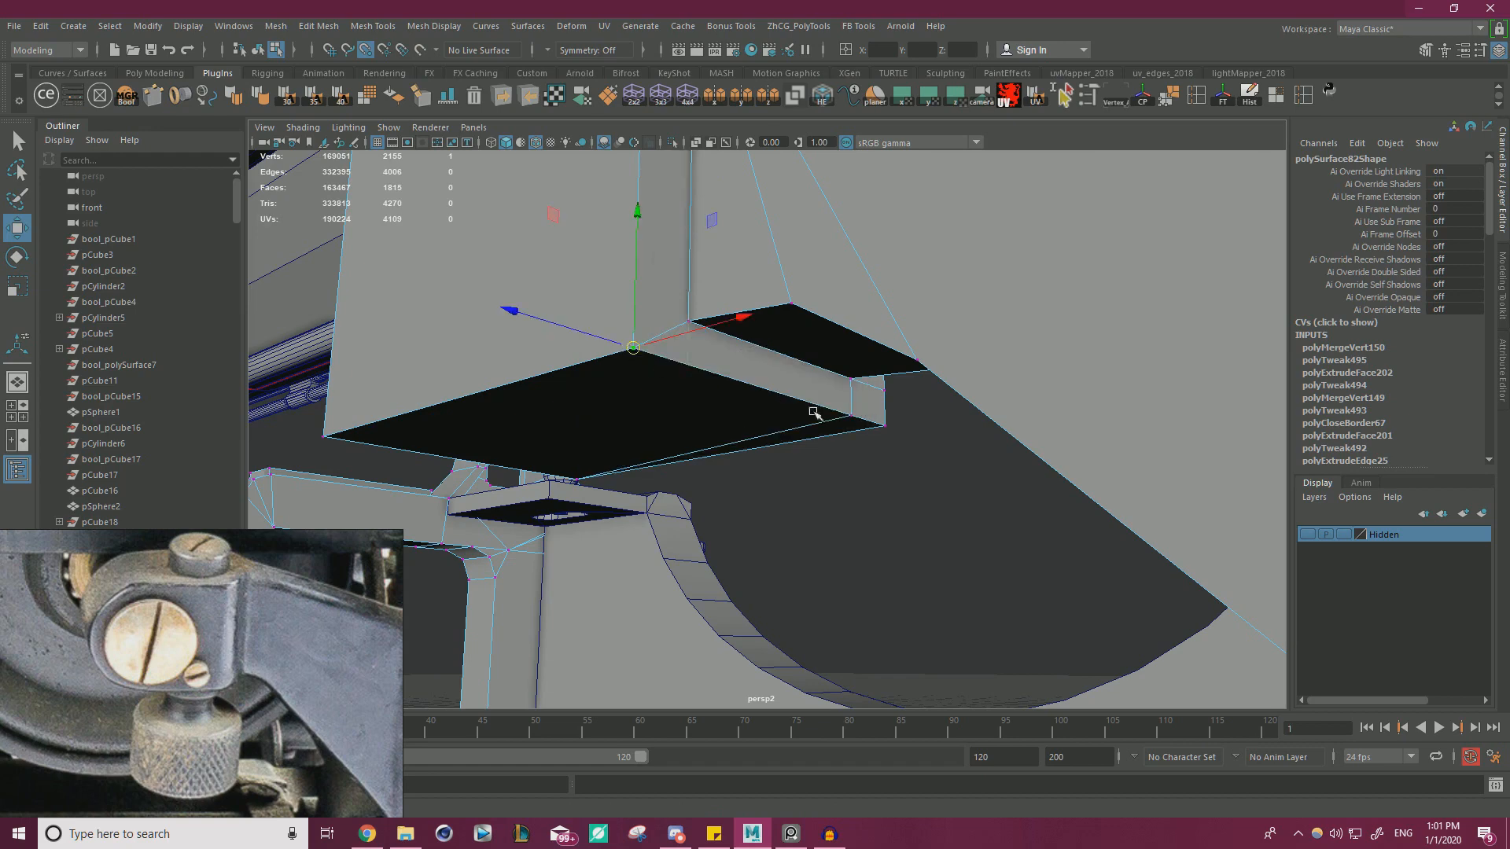
left_click(882, 394)
left_click(850, 414)
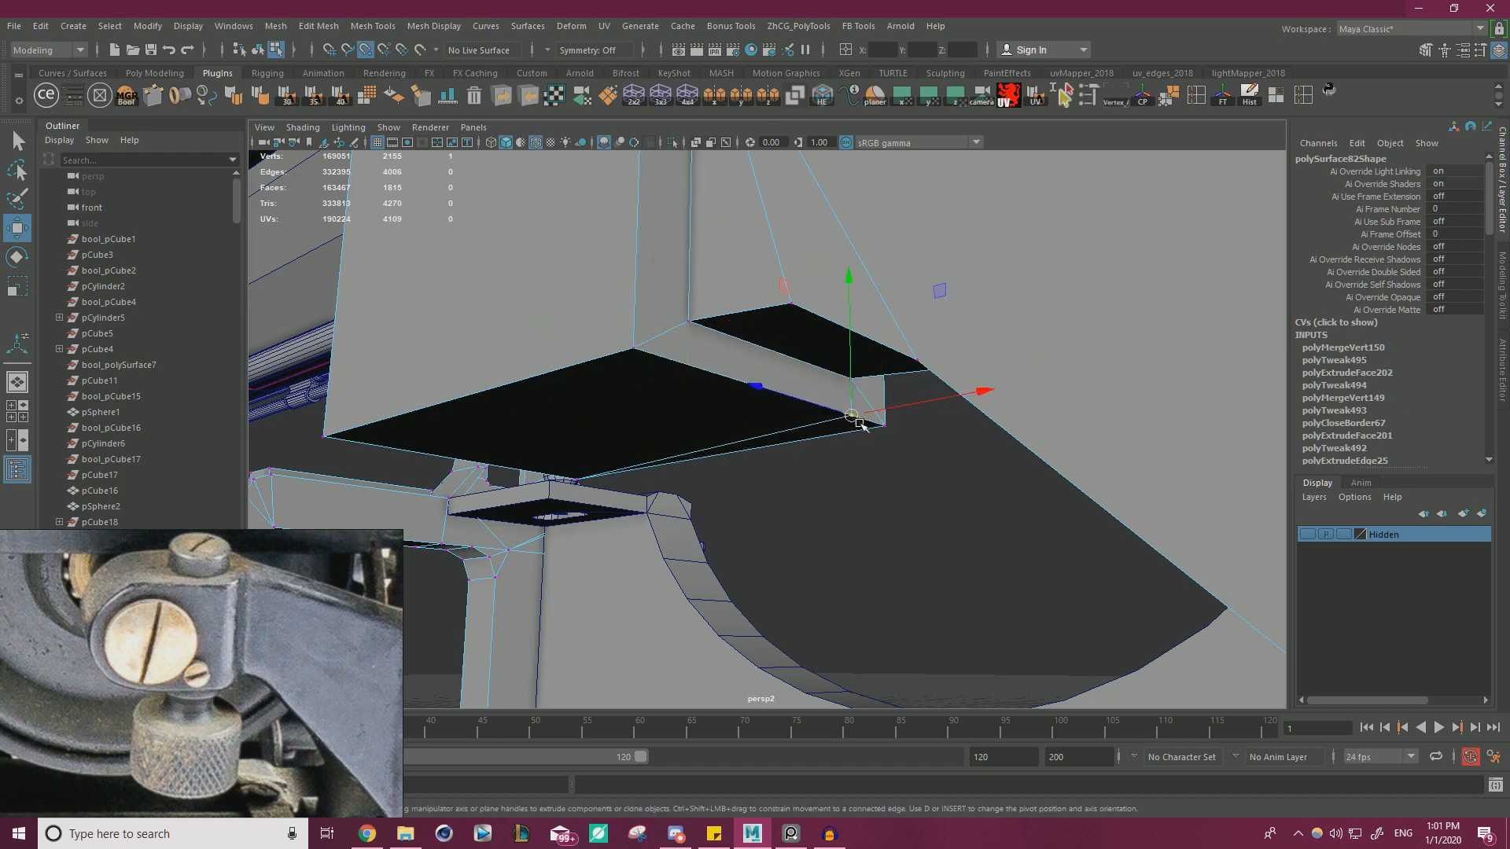
left_click_drag(858, 424, 881, 427)
left_click_drag(700, 381, 847, 459, "alt")
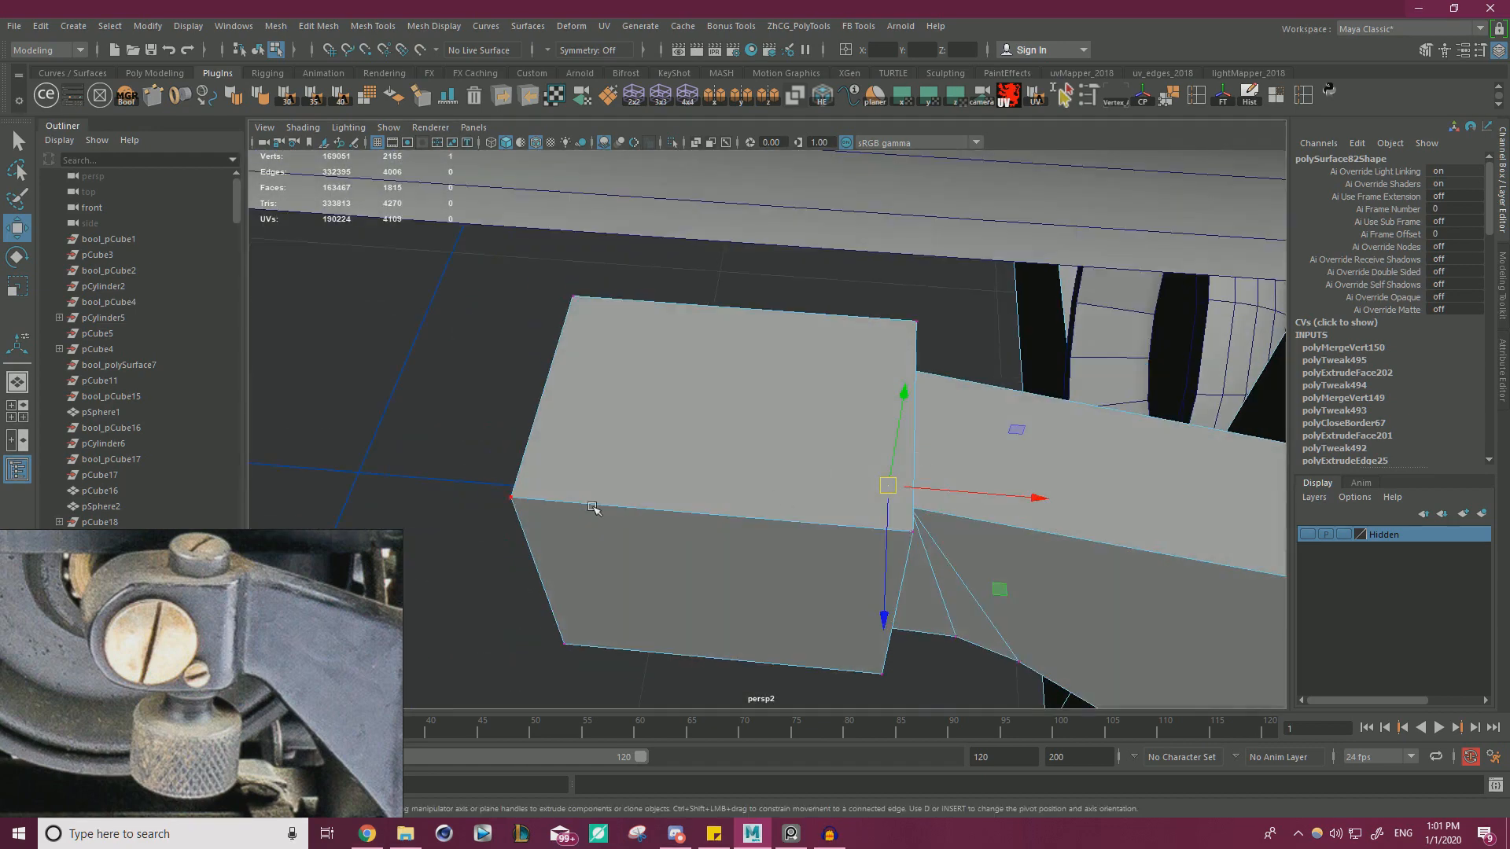
- Merge the clamp block's overlapping vertices and harden the mesh's edges for flat shading
left_click_drag(558, 503, 640, 549, "alt")
right_click_drag(759, 363, 828, 293, "shift")
left_click_drag(827, 299, 881, 385, "alt")
key("q")
key("F8")
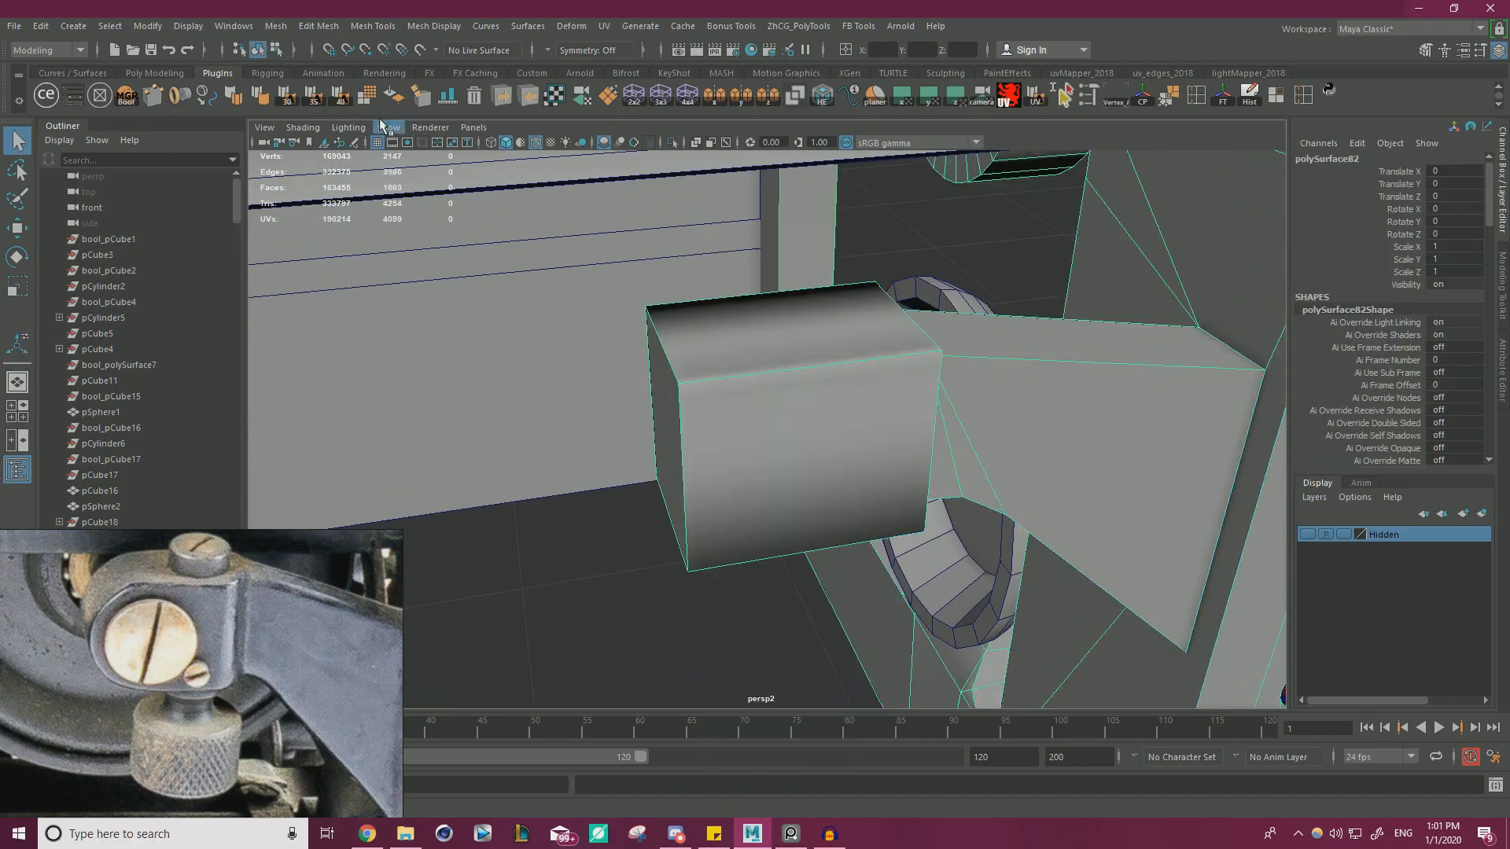
left_click(339, 102)
left_click(719, 454)
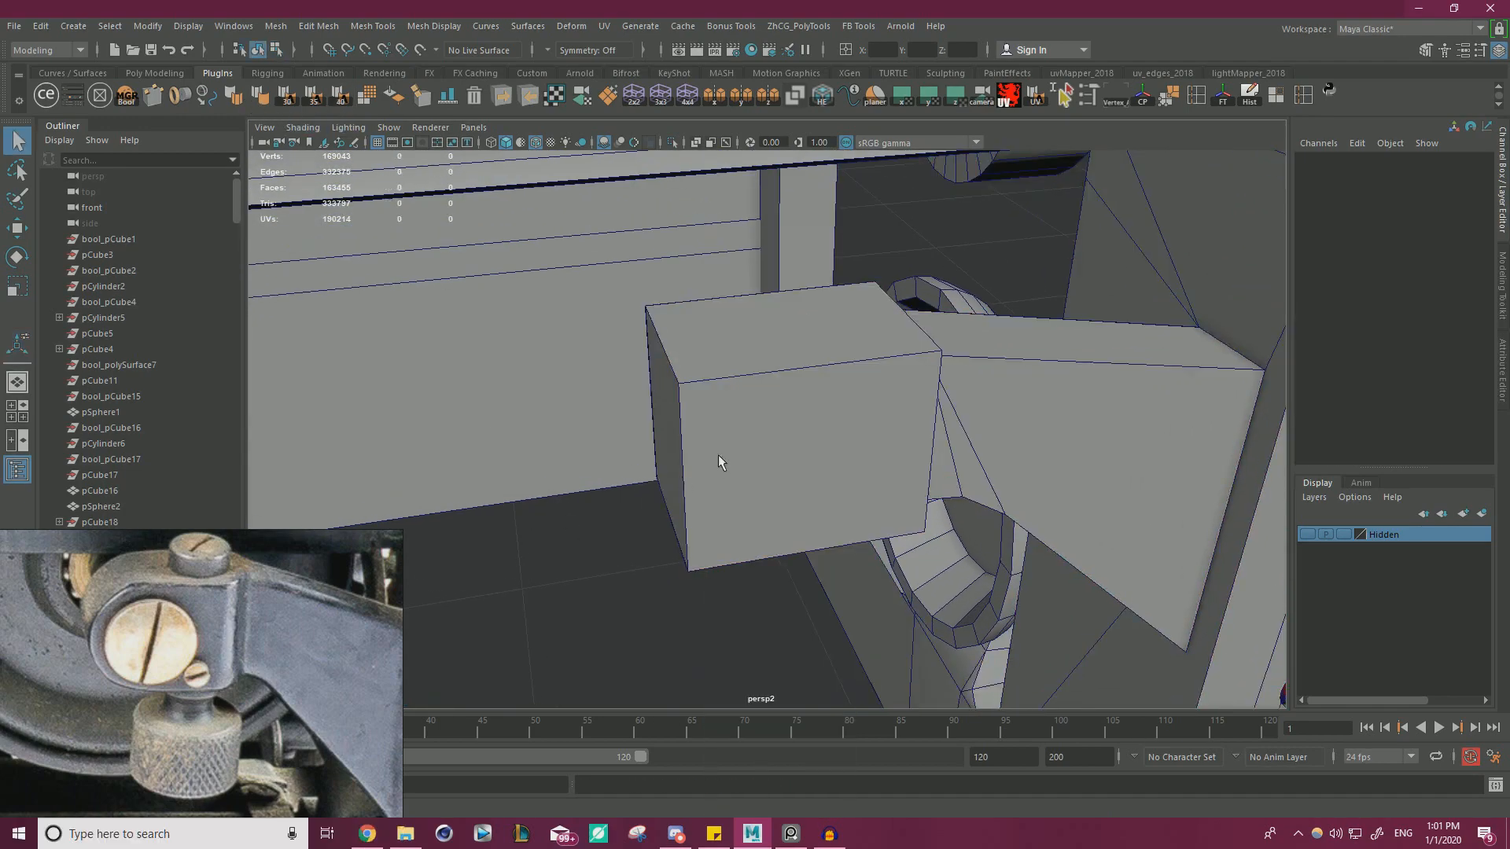
- Round the clamp block's free end by beveling its upper and lower end edges with fraction 1 and 4 segments
left_click(719, 454)
mouse_move(719, 455)
left_mouse_down("alt")
mouse_move(721, 416)
mouse_move(765, 358)
left_mouse_up("alt")
right_click(765, 358)
left_click(764, 313)
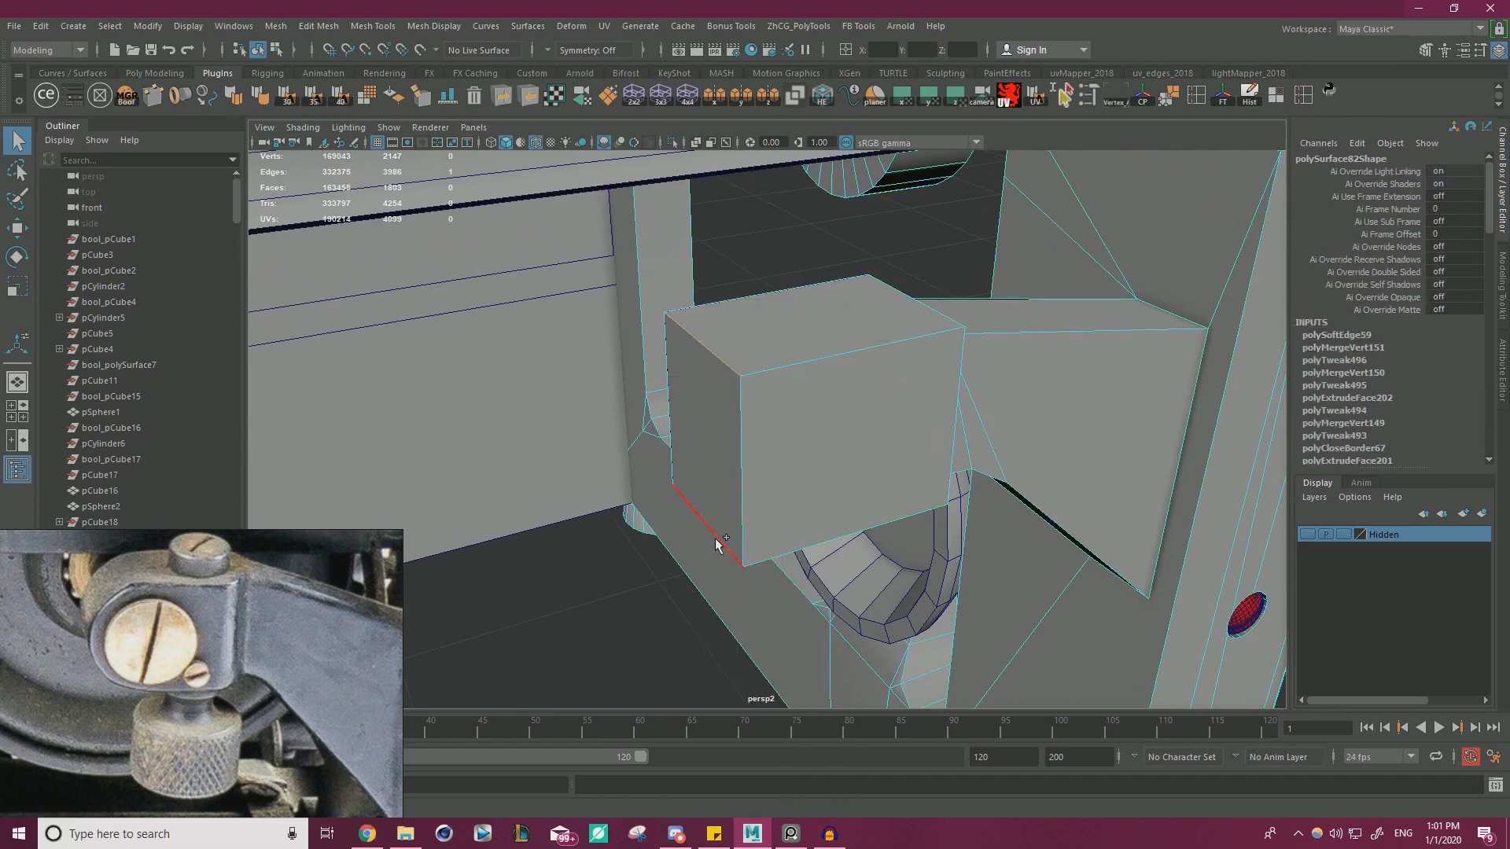
key("w")
key("ctrl+b")
left_click_drag(702, 440, 878, 280, "alt")
left_click_drag(943, 195, 1005, 187)
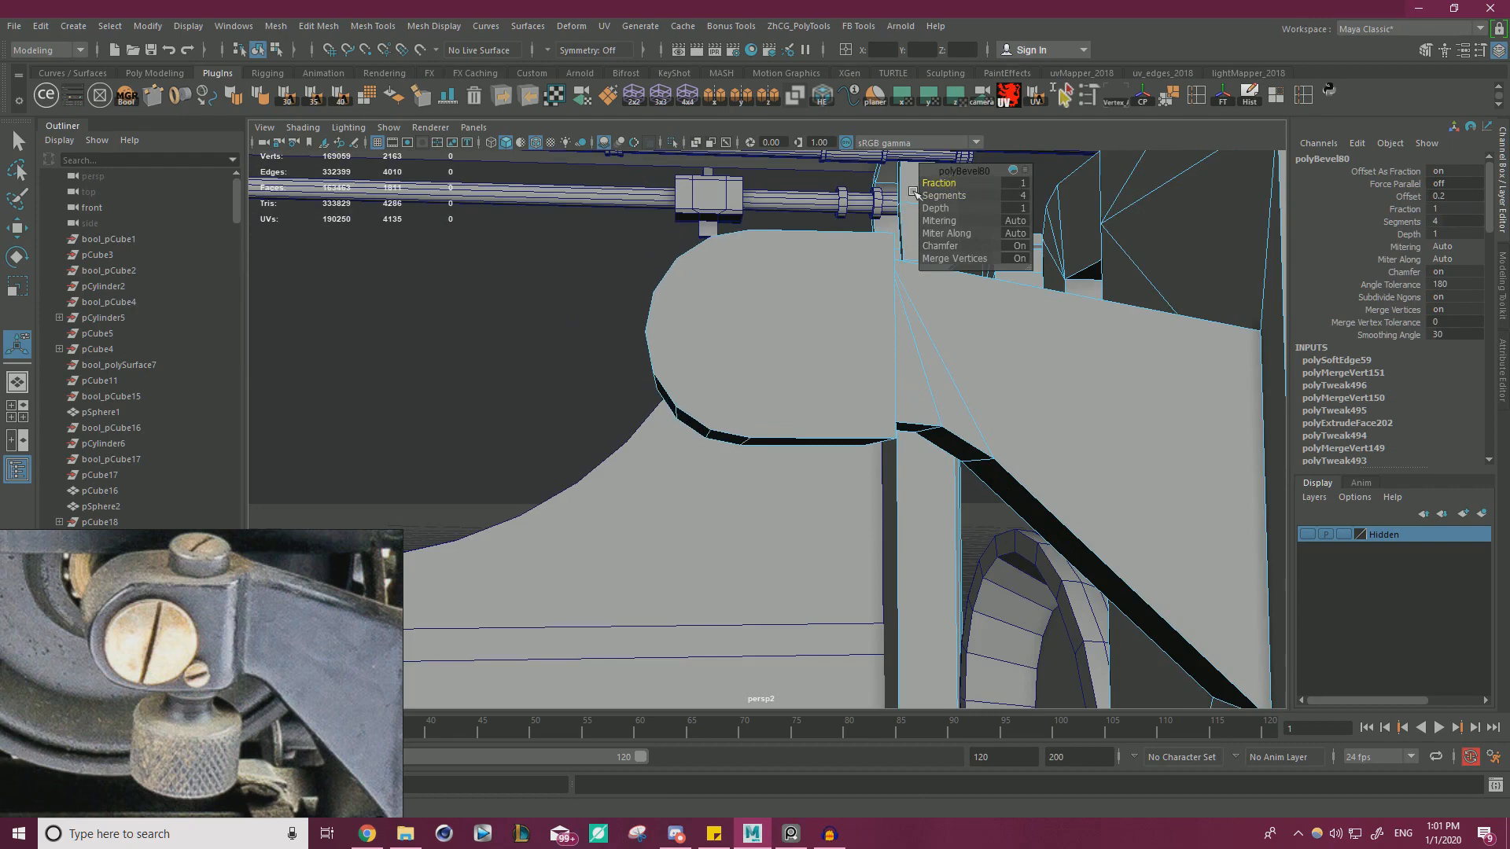
left_click_drag(658, 312, 699, 327, "alt")
left_click_drag(947, 197, 947, 197)
left_click_drag(620, 336, 781, 364, "alt")
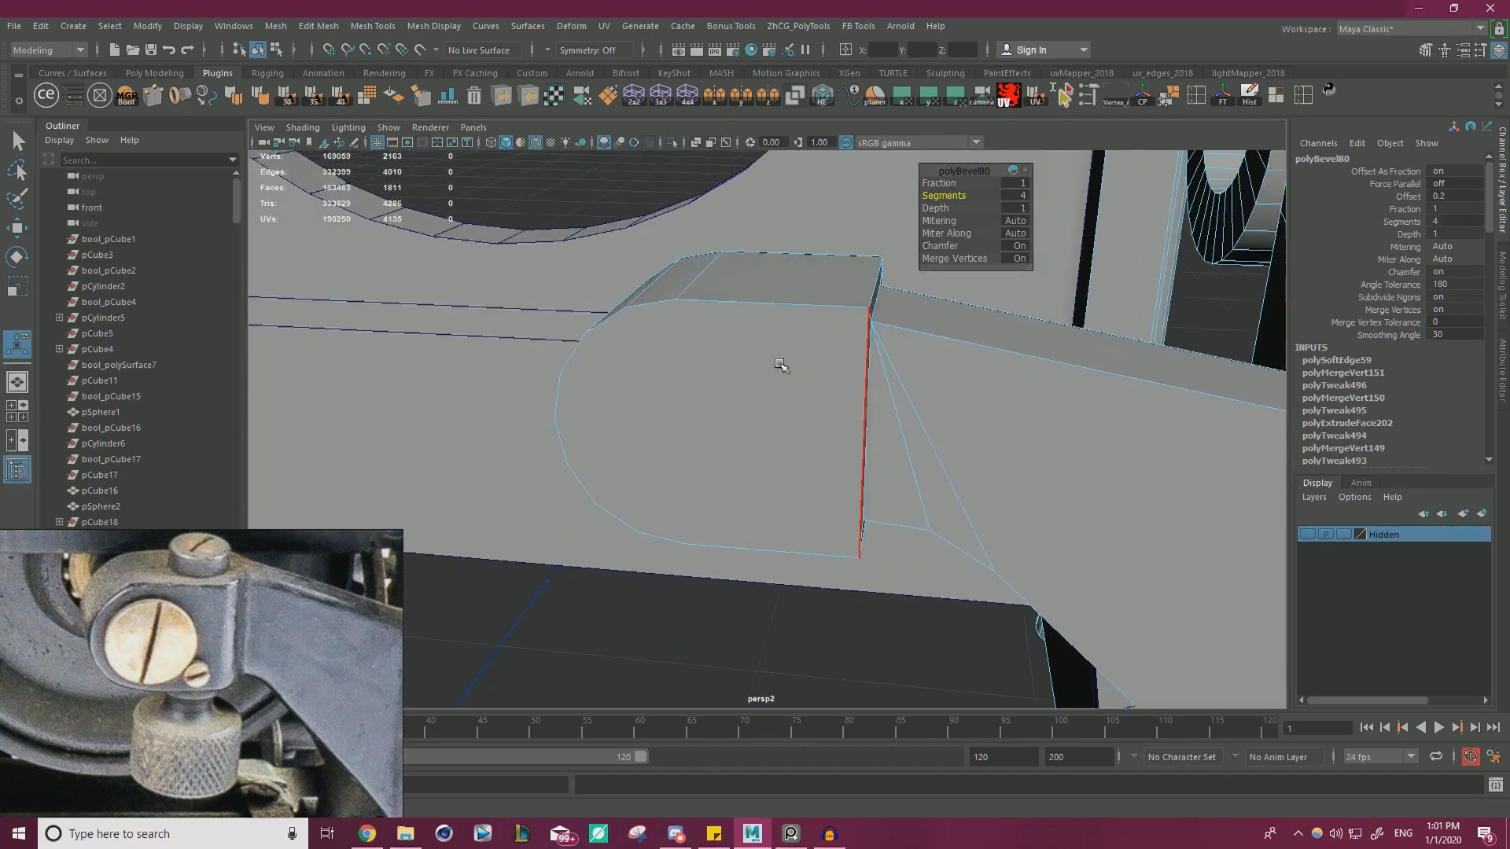
right_click_drag(786, 330, 692, 334)
scroll(629, 334, "down", 5)
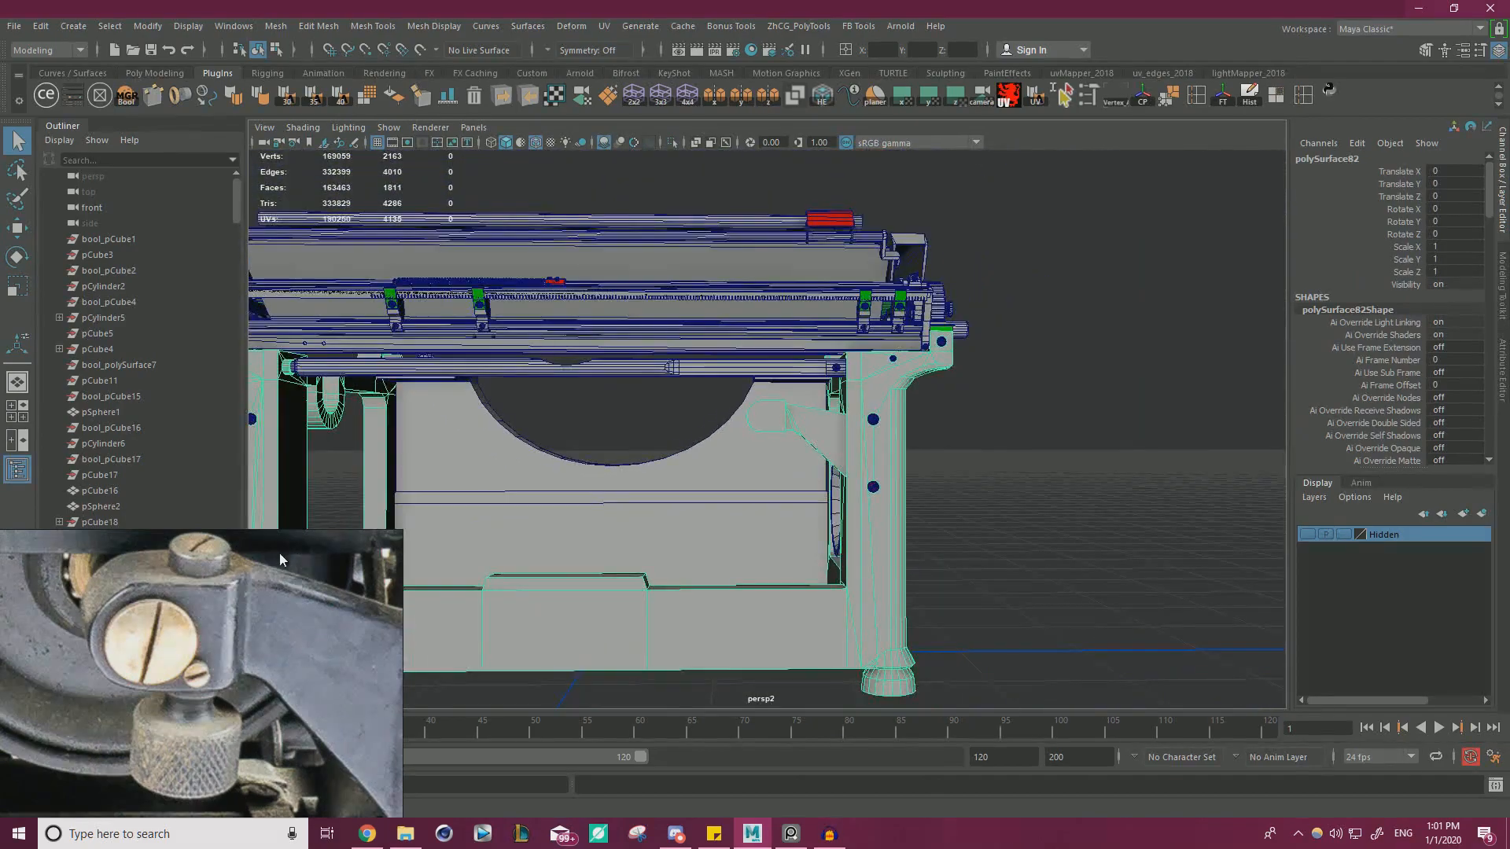
left_click(1057, 486)
- Lower the edges at the bend on the arm's underside slightly to follow the reference
scroll(201, 638, "down", 3)
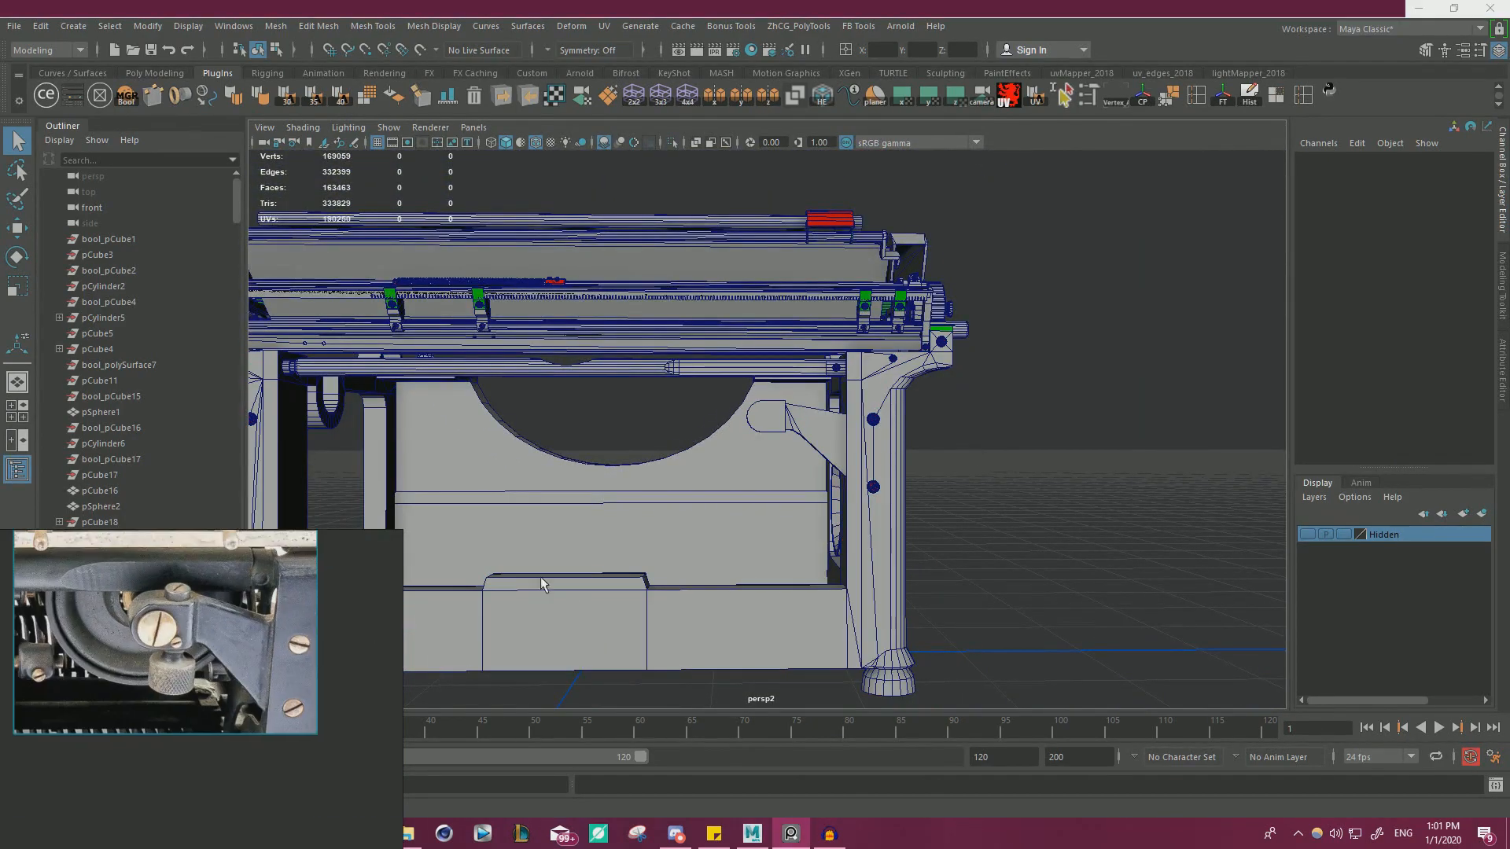
scroll(960, 511, "up", 8)
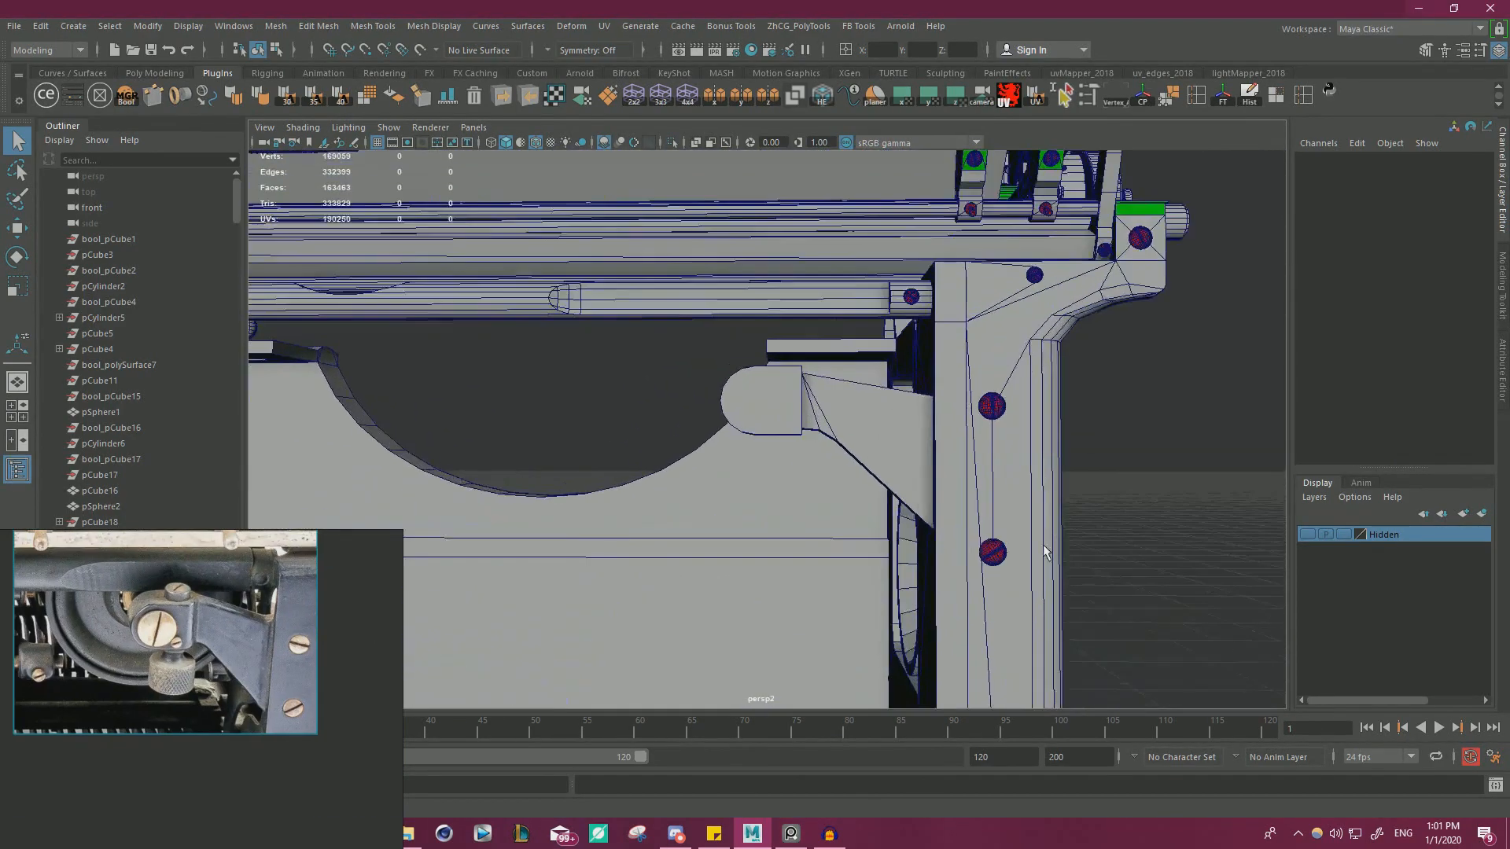
scroll(1100, 555, "up", 1)
left_click(921, 426)
left_click_drag(920, 425, 804, 364, "alt")
right_click_drag(801, 364, 801, 320)
left_click(835, 425, "shift")
left_click_drag(835, 426, 852, 445, "alt")
key("w")
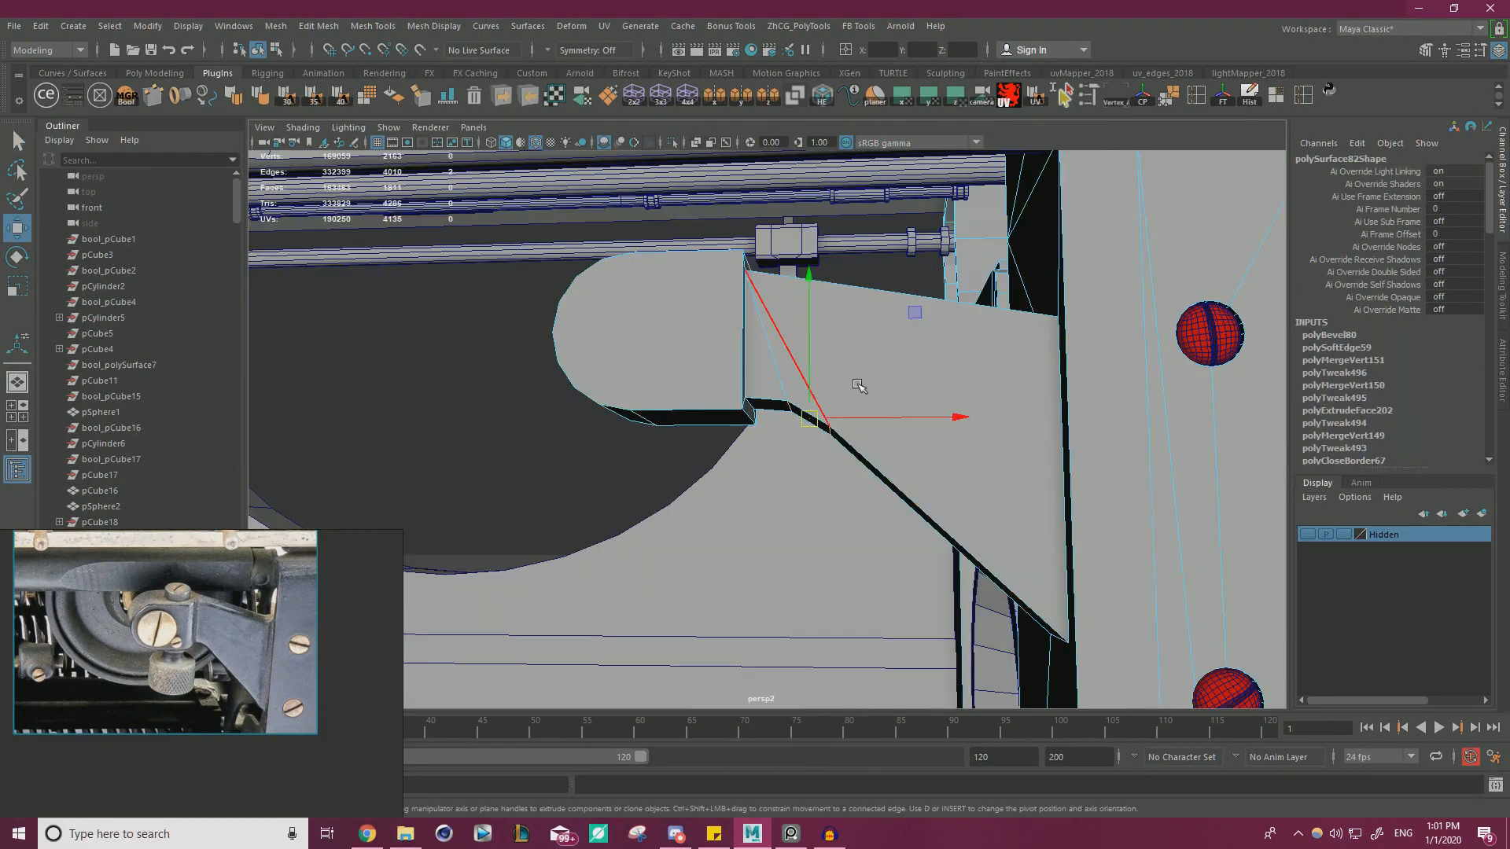
left_click_drag(856, 383, 814, 370, "alt")
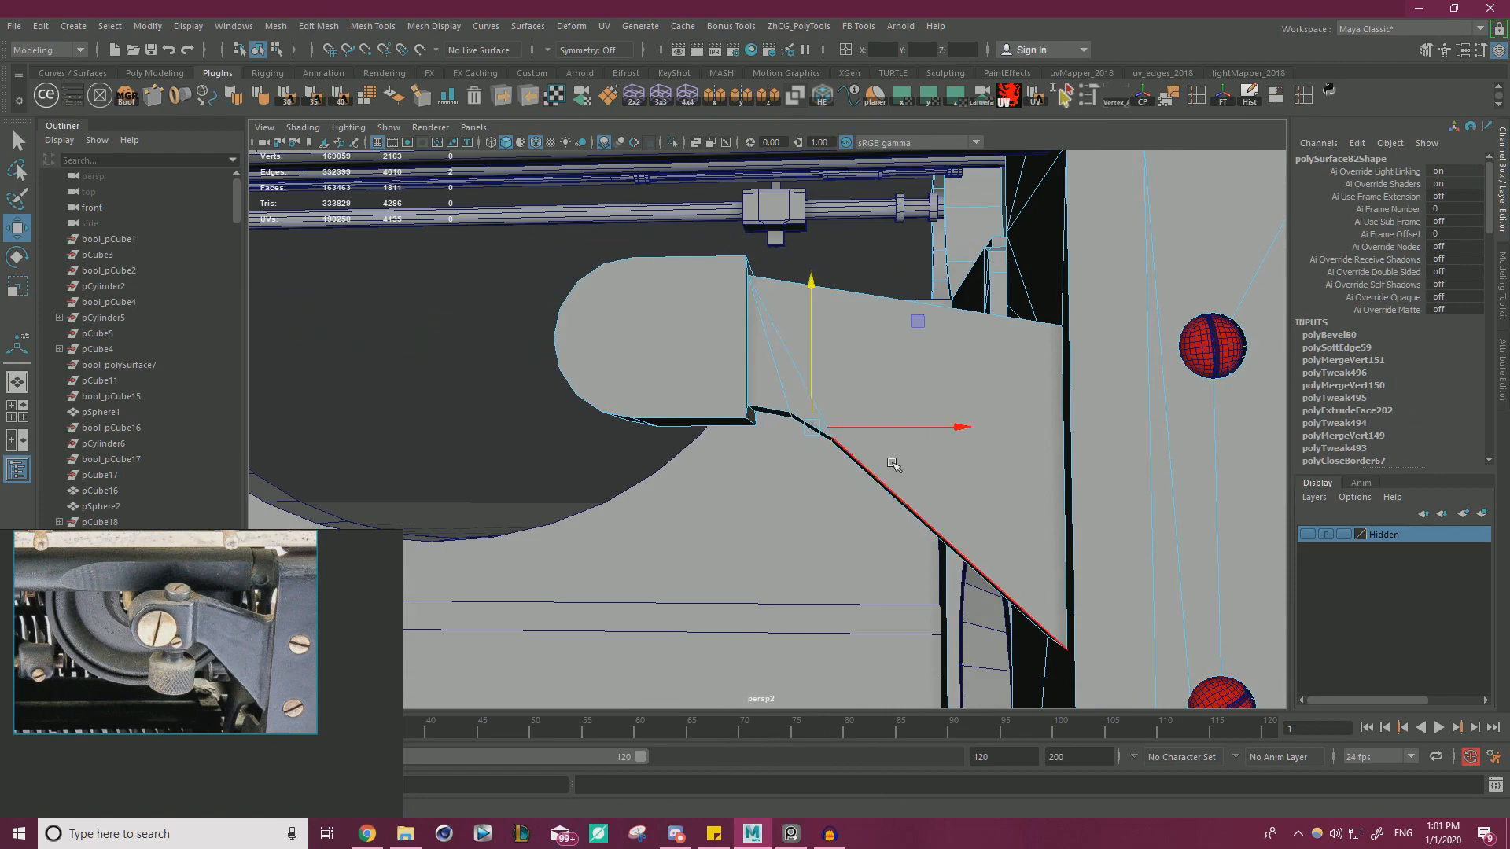
- Fine-tune the height of the arm's sloping underside edge and its top edge at the post
left_click_drag(893, 465, 825, 479, "alt")
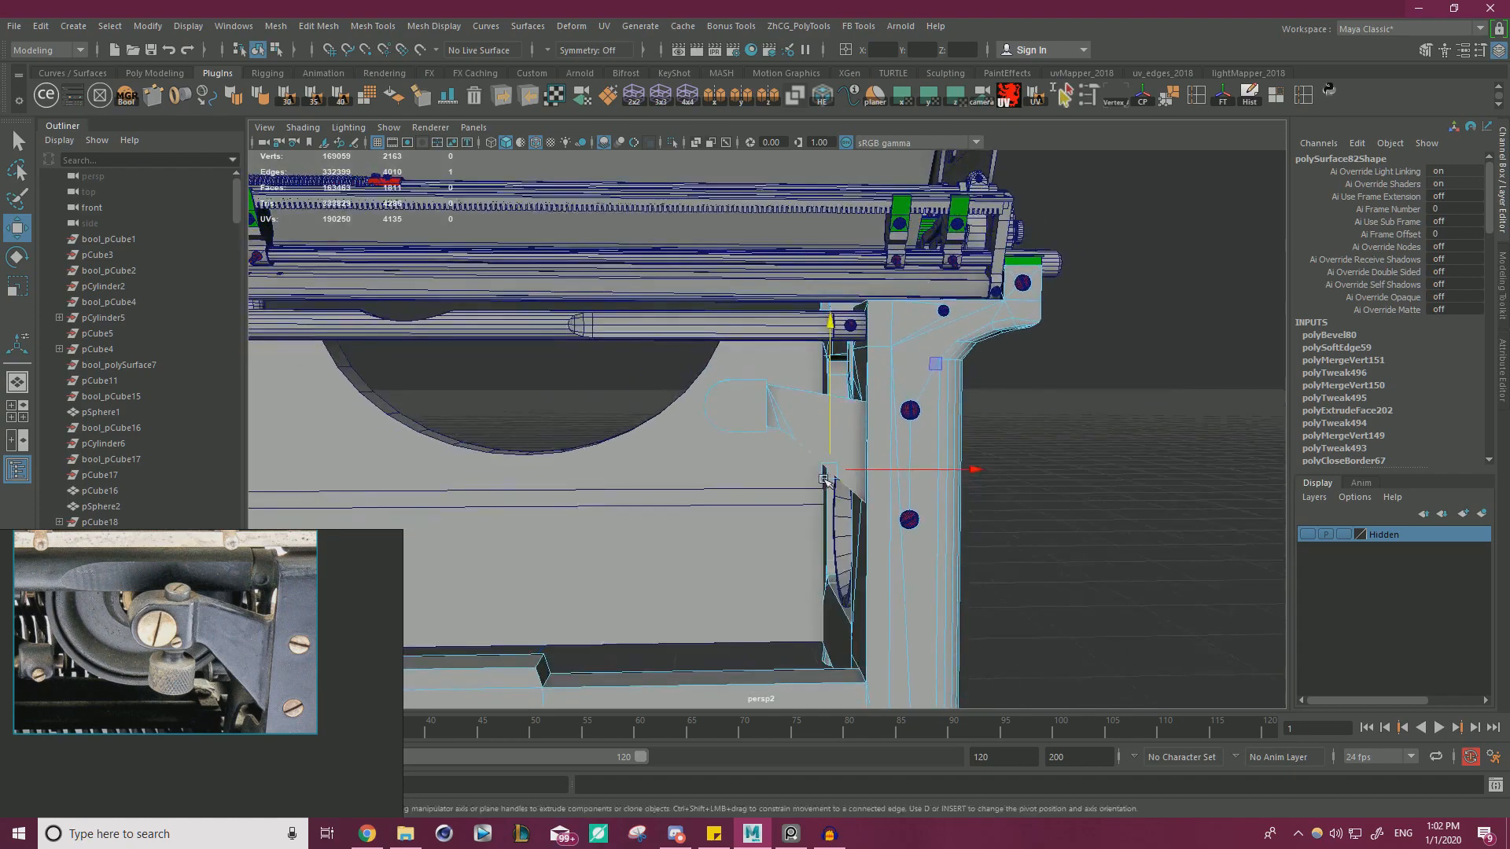
right_click_drag(825, 479, 910, 462, "alt")
left_click_drag(910, 461, 944, 512, "alt")
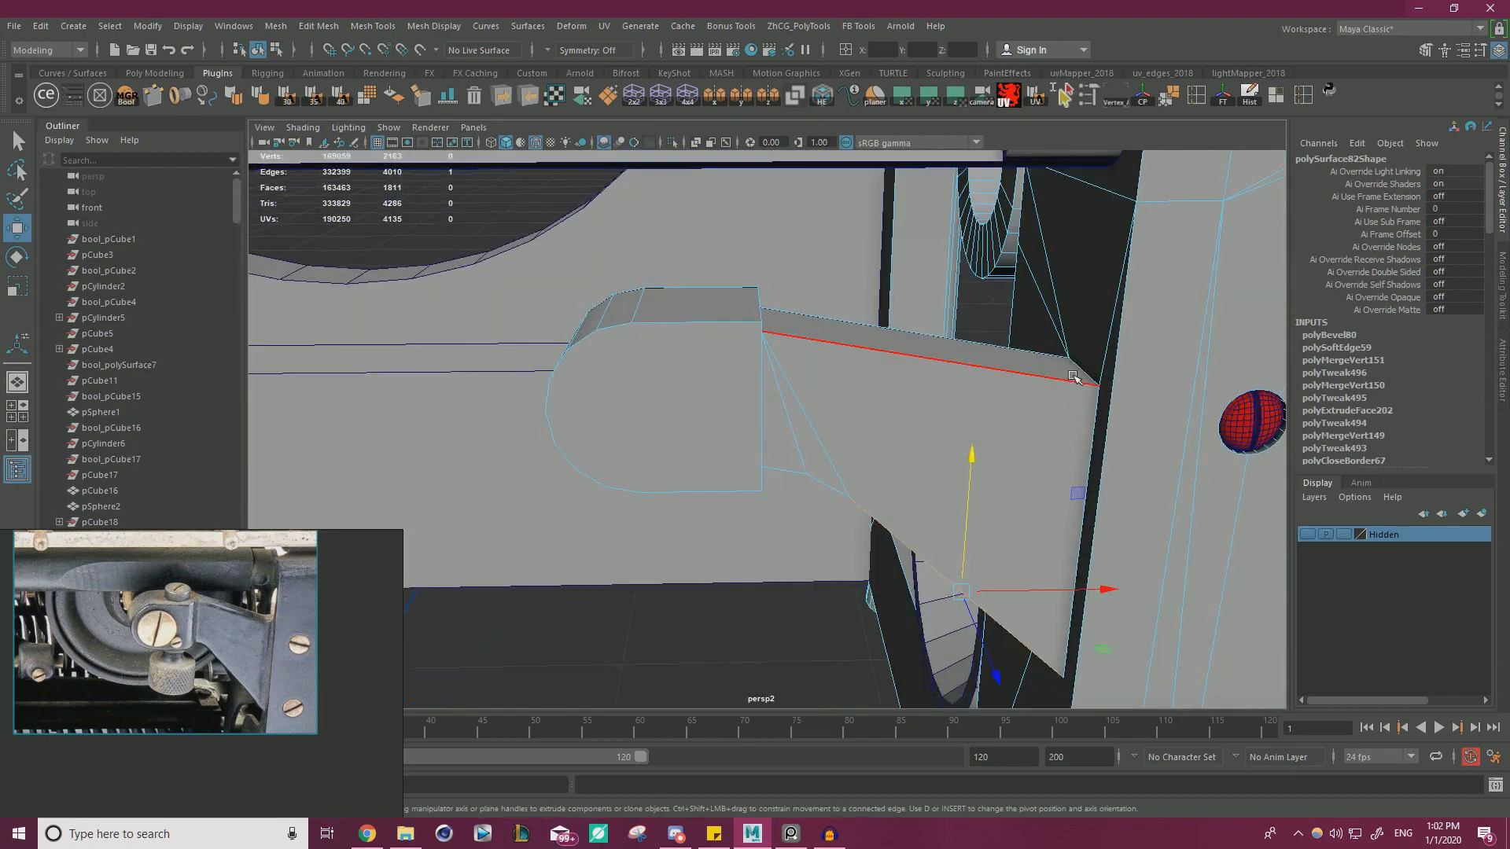
left_click(1073, 378)
left_click_drag(1073, 377, 640, 350, "alt")
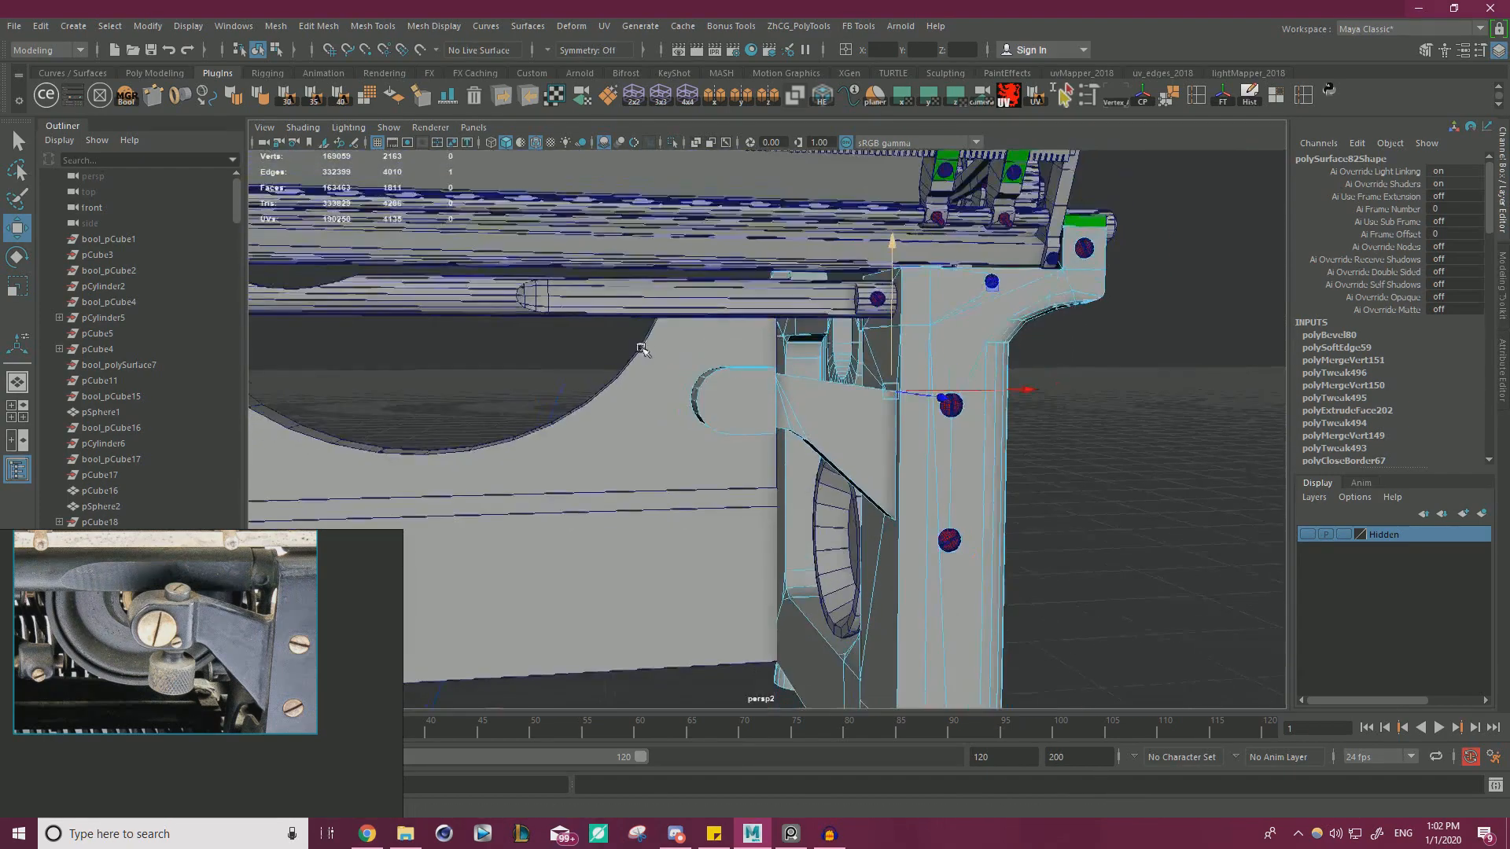
right_click_drag(640, 349, 790, 346, "alt")
left_click_drag(790, 346, 602, 371, "alt")
- Select the clamp block's front and back faces and scale them in depth to adjust the block's thickness
right_click_drag(602, 371, 611, 411)
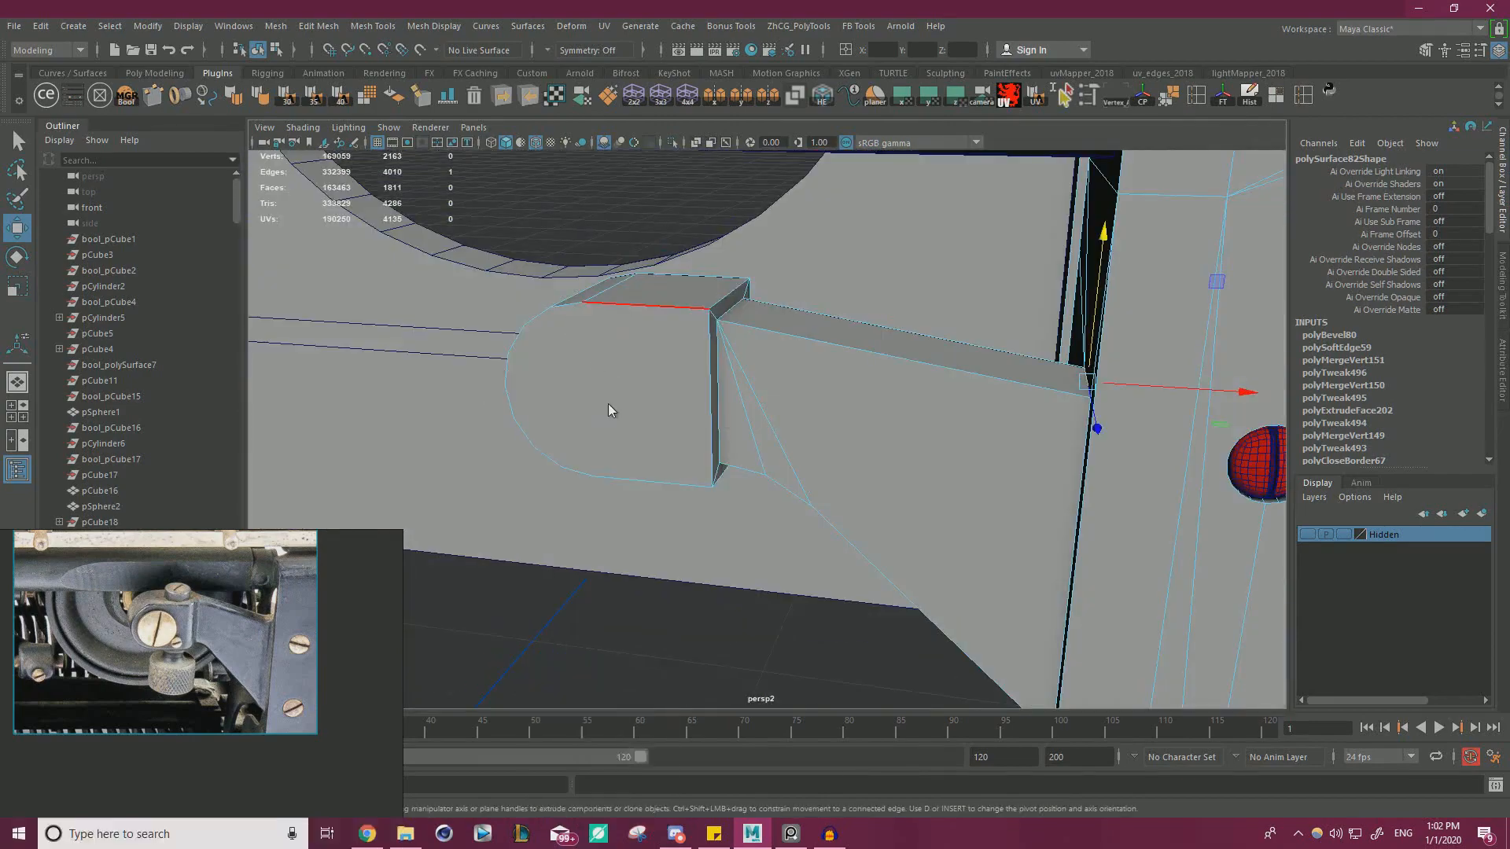
left_click(611, 411)
left_click_drag(612, 410, 1085, 393, "alt")
left_click(880, 368, "shift")
left_click_drag(952, 354, 936, 283, "alt")
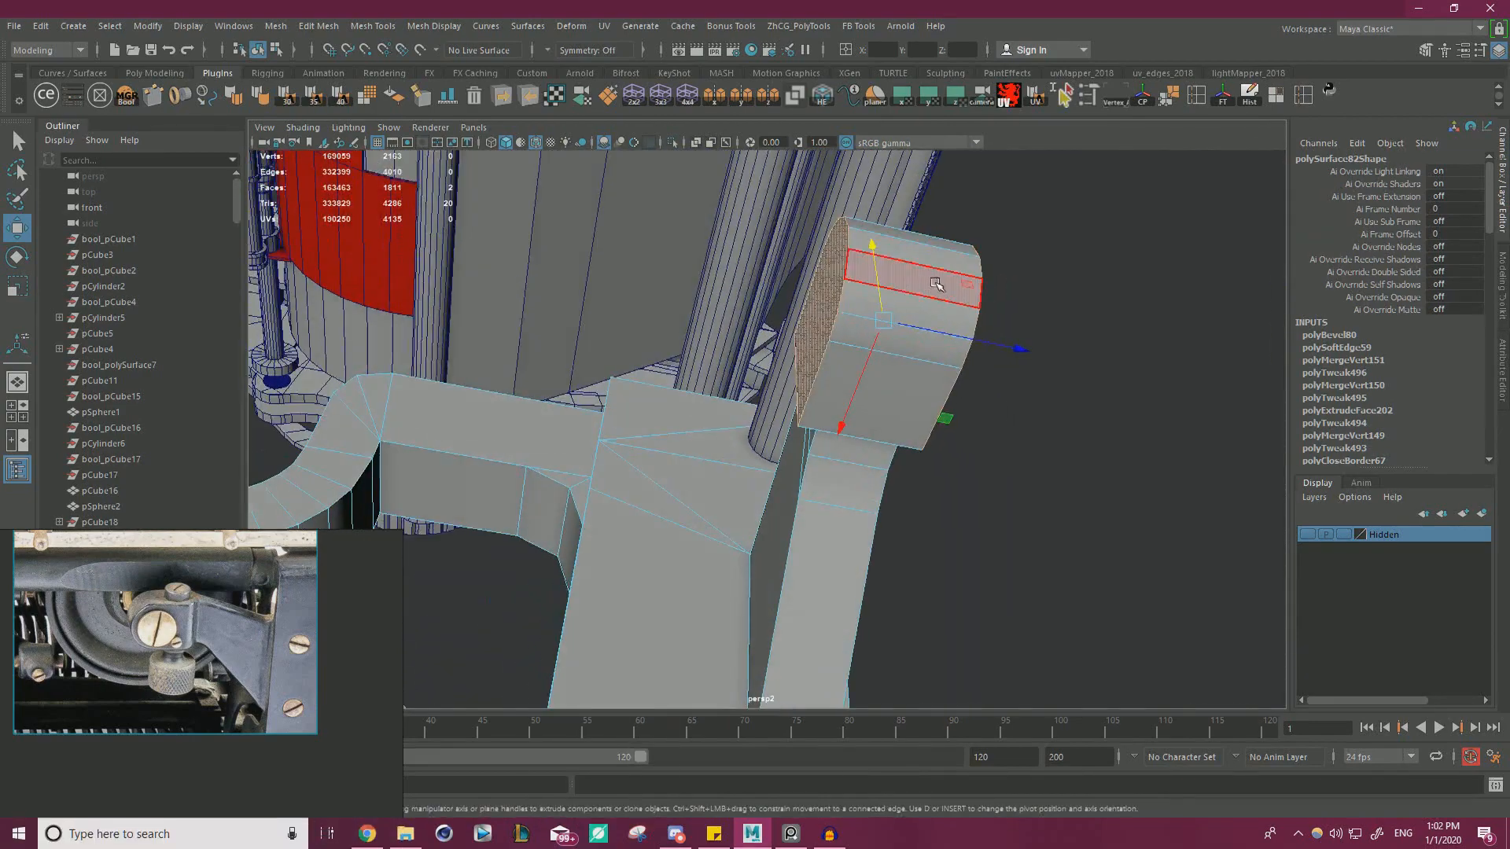
key("r")
left_click_drag(1015, 346, 847, 385, "alt")
right_click_drag(847, 385, 758, 461, "alt")
left_click_drag(758, 461, 804, 452, "alt")
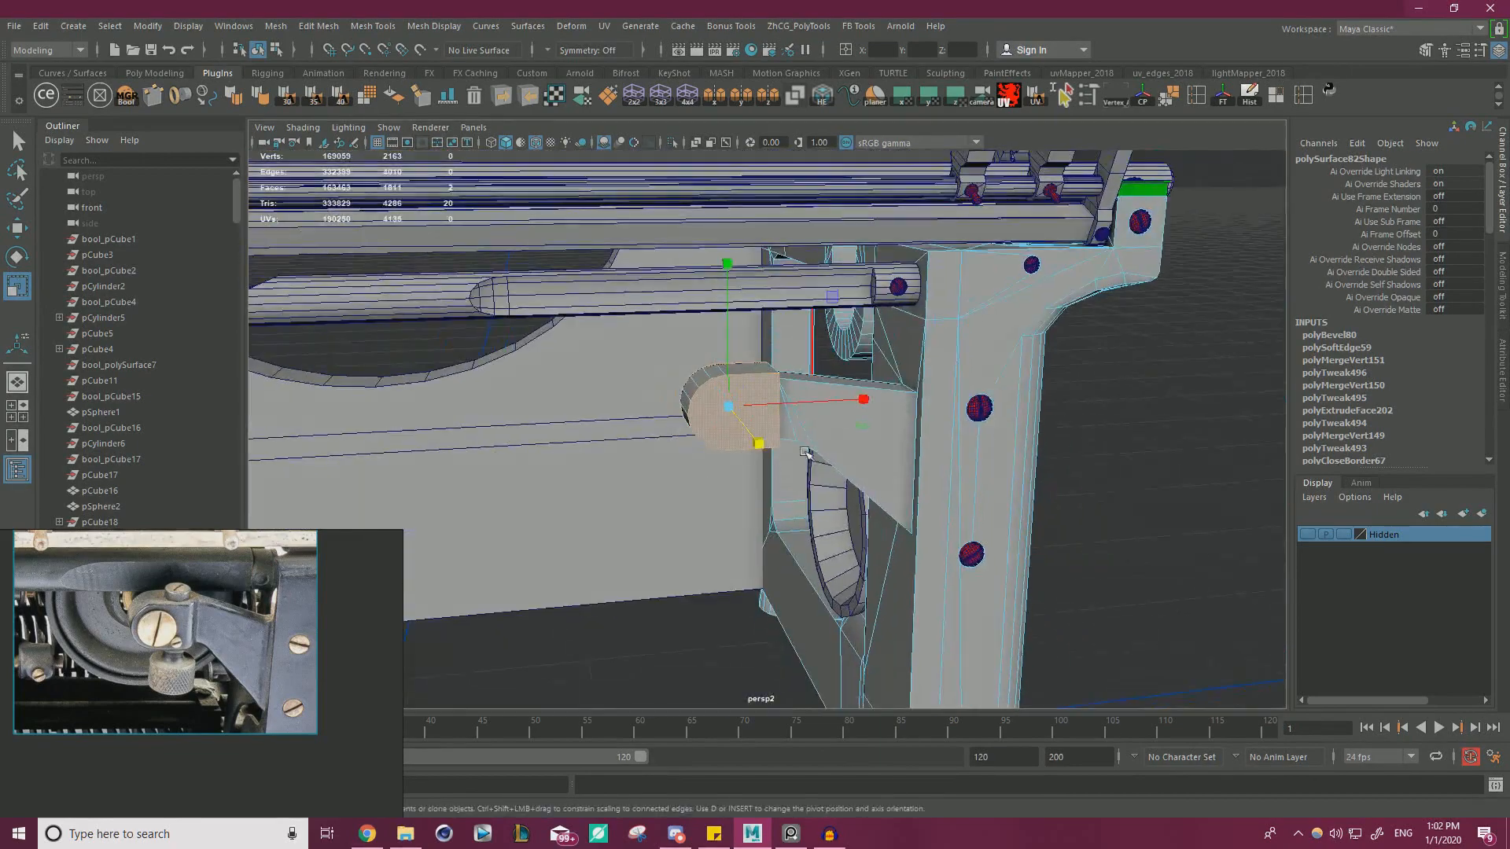
key("w")
right_click_drag(776, 383, 849, 357)
left_click(1112, 428)
- Compare the modeled clamp arm with the enlarged reference photo, examining its screws and the knurled knob
left_click_drag(1112, 428, 1182, 424, "alt")
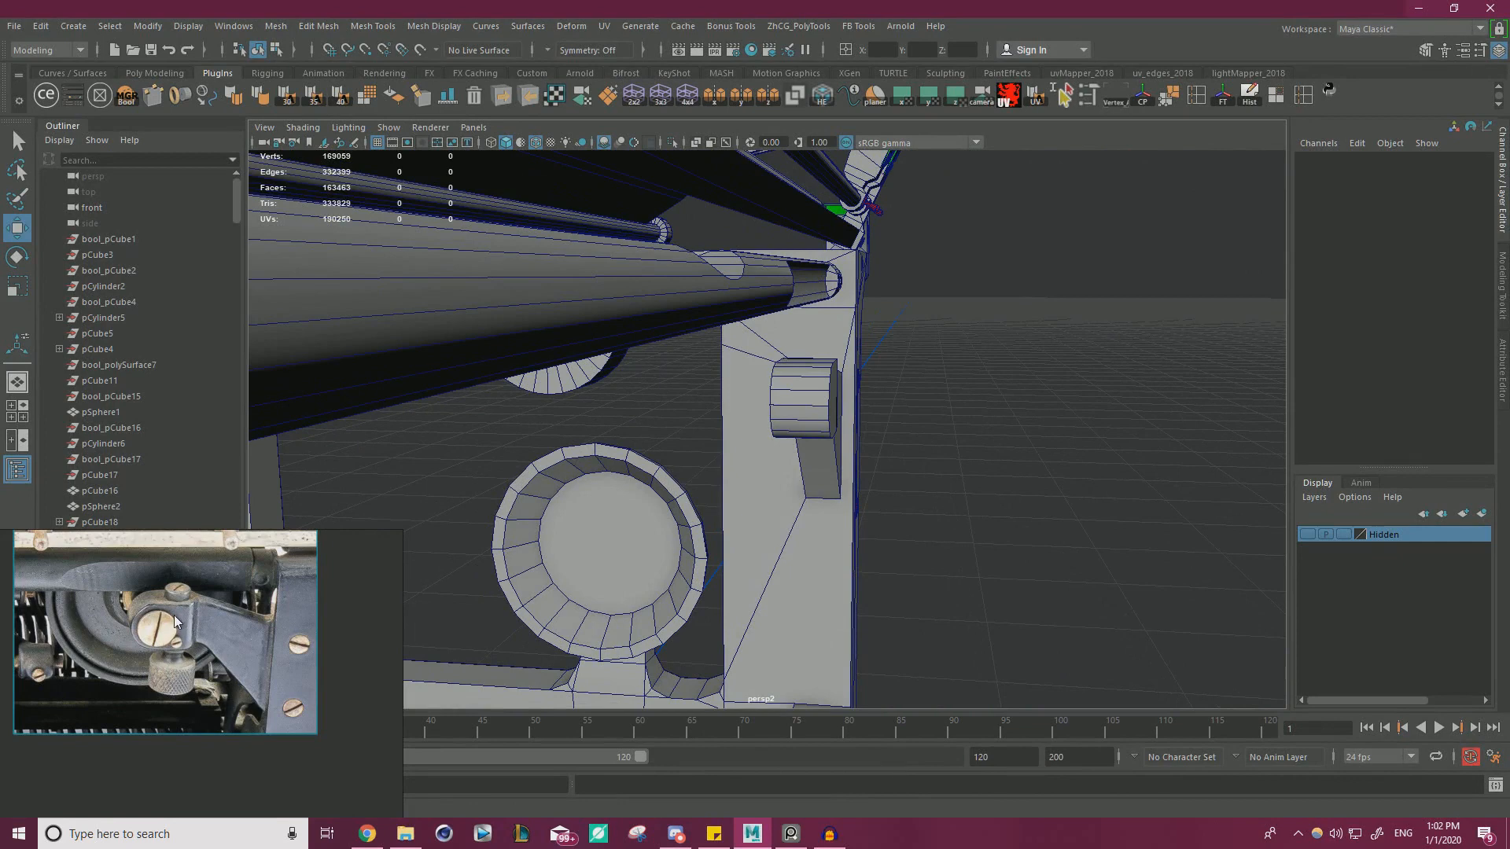
scroll(173, 614, "up", 2)
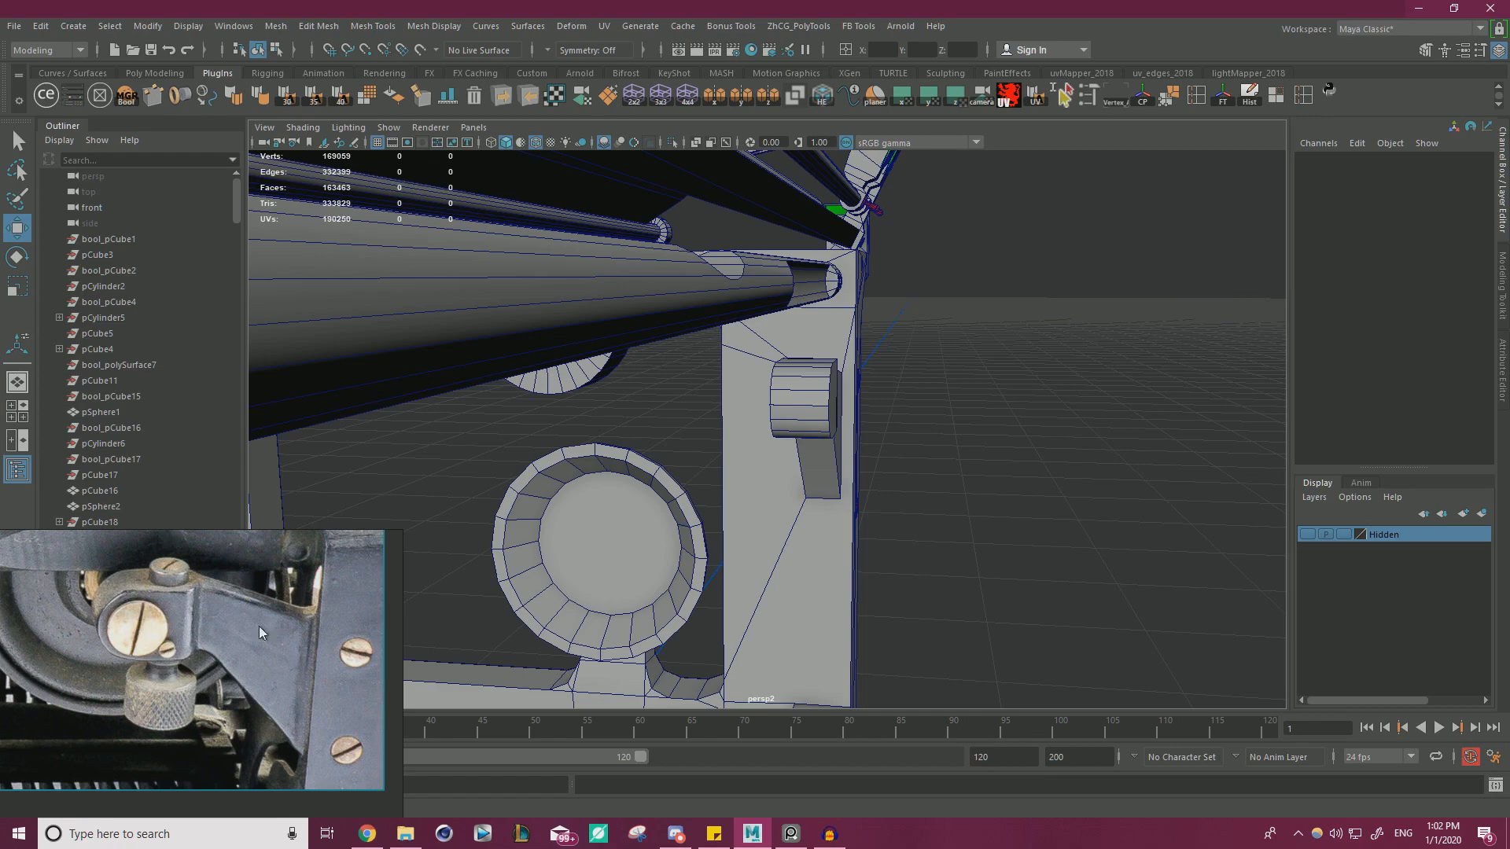
left_click_drag(829, 410, 754, 428, "alt")
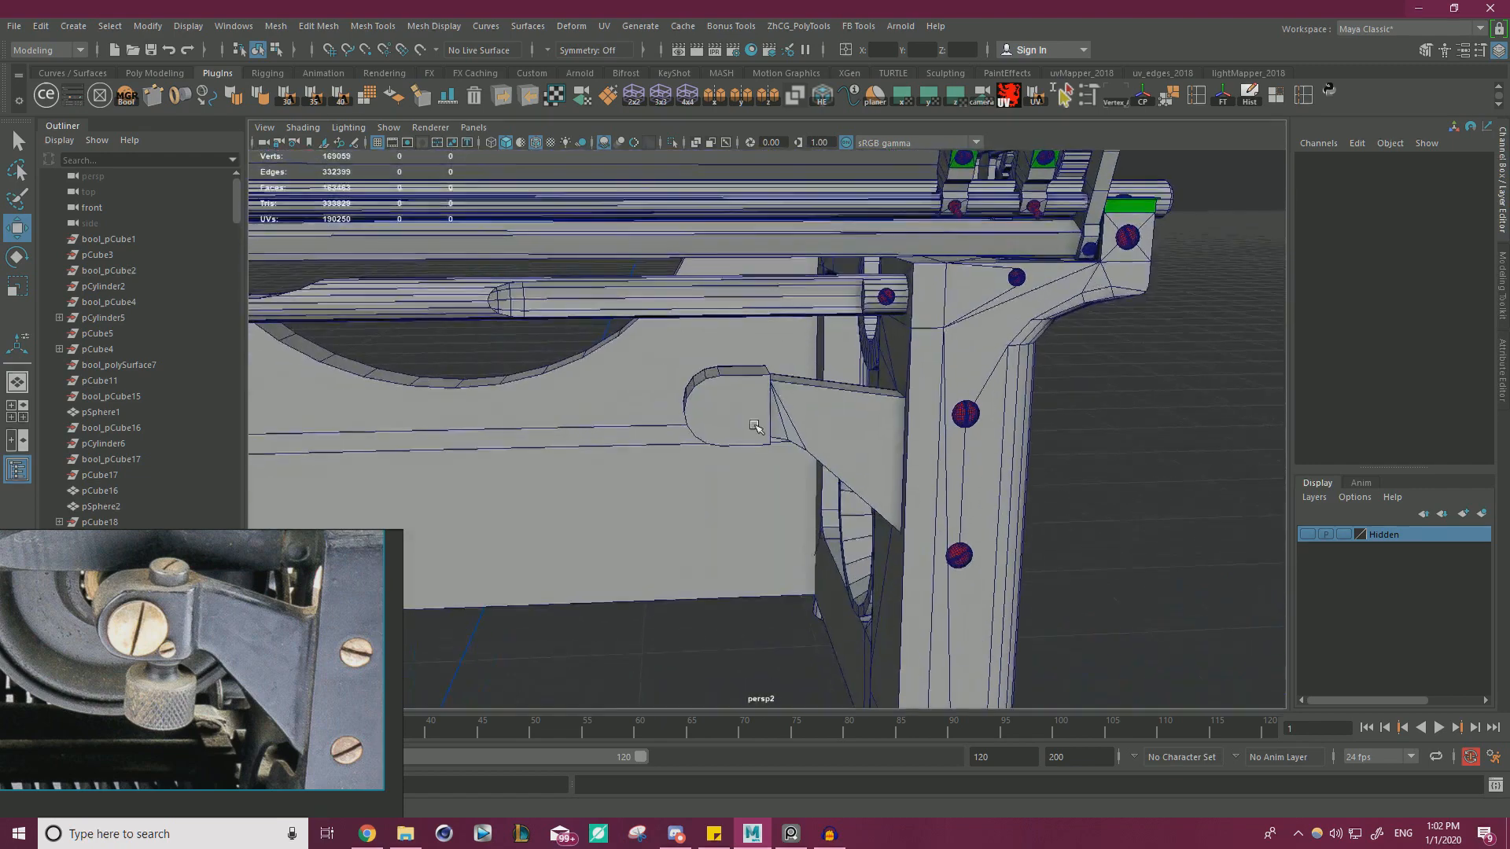
right_click_drag(754, 428, 842, 475, "alt")
left_click_drag(842, 475, 792, 498, "alt")
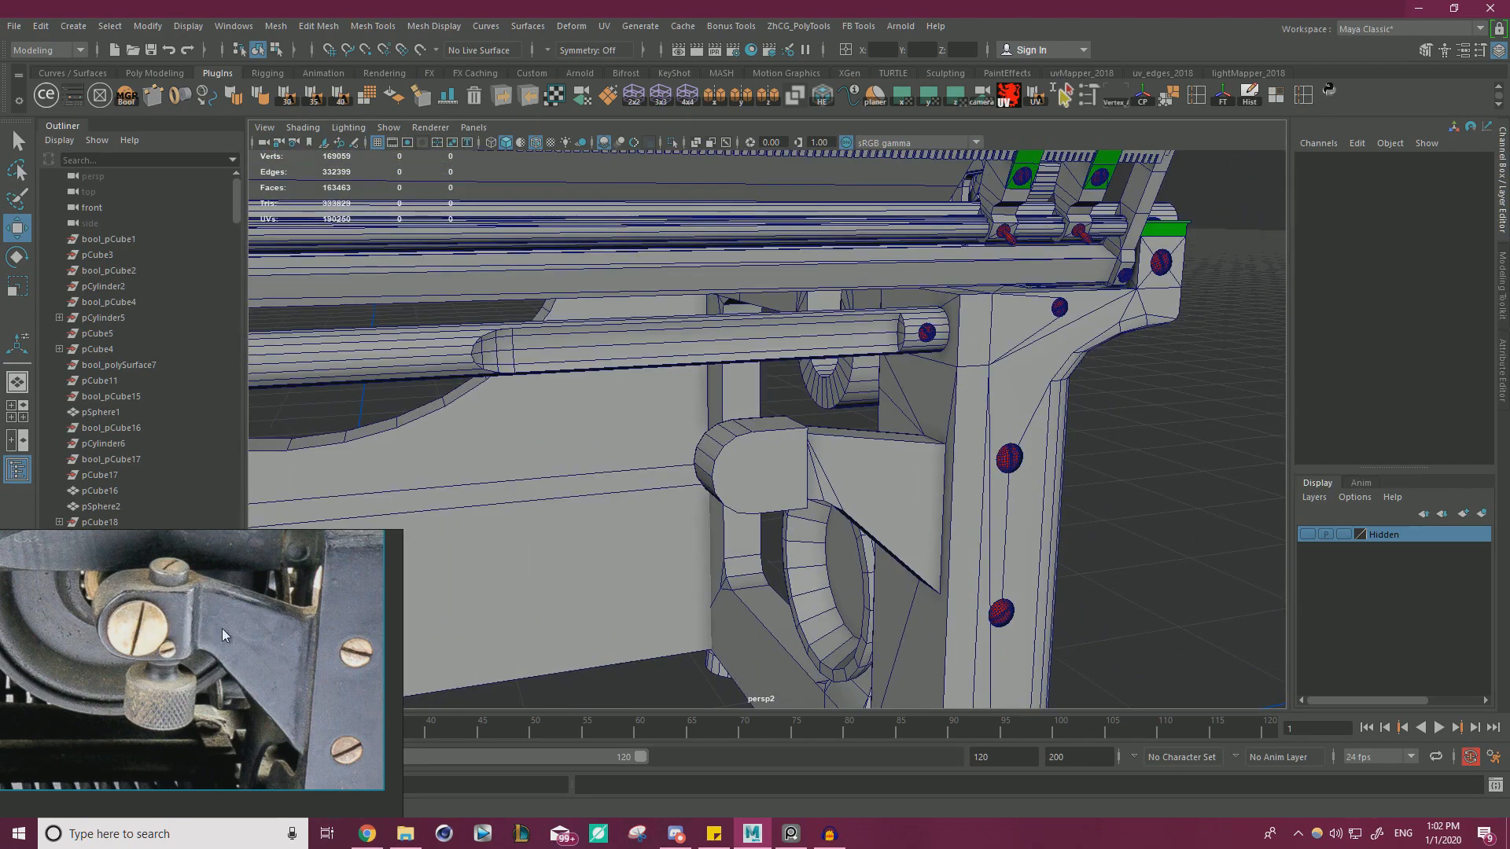
middle_click_drag(222, 629, 623, 476)
middle_click_drag(332, 613, 48, 757)
right_click_drag(256, 617, 676, 441)
middle_click_drag(695, 418, 494, 573)
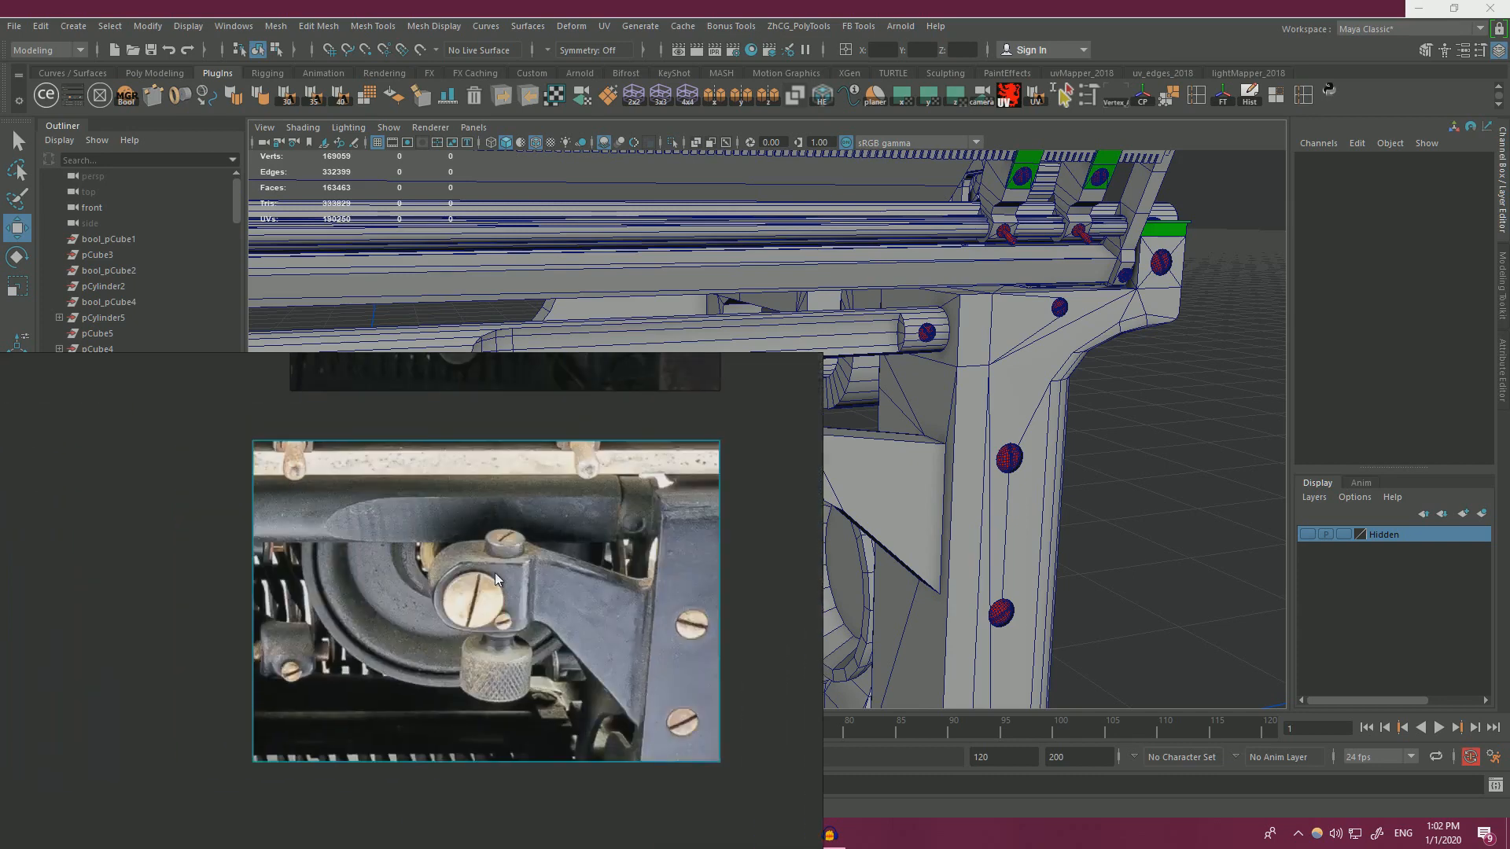
scroll(470, 577, "up", 3)
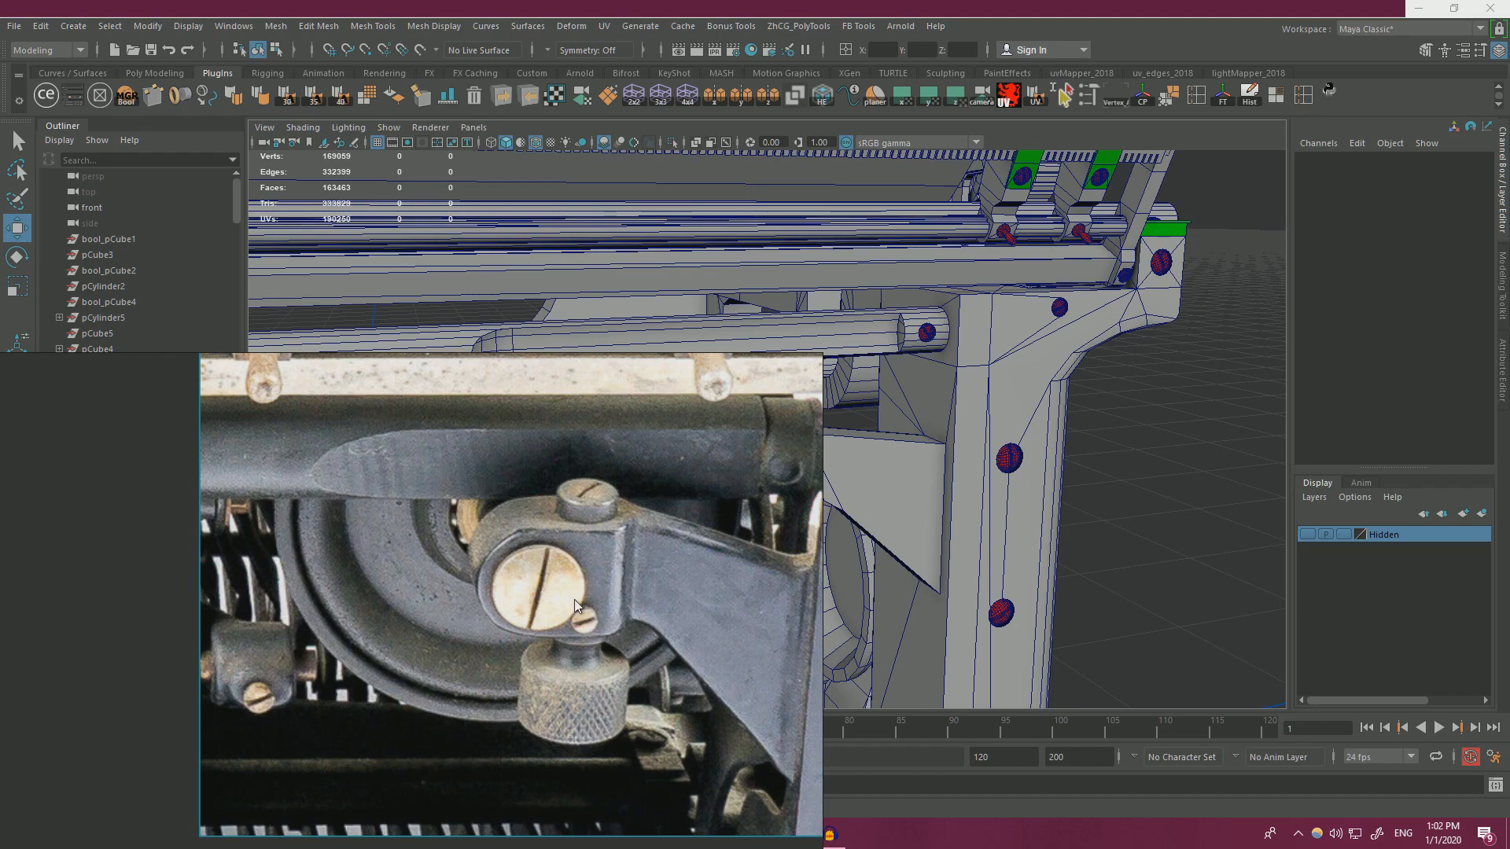
right_click_drag(636, 575, 460, 598)
scroll(453, 582, "down", 4)
middle_click_drag(453, 562, 485, 447)
right_click_drag(481, 467, 235, 692)
left_click_drag(794, 534, 720, 483, "alt")
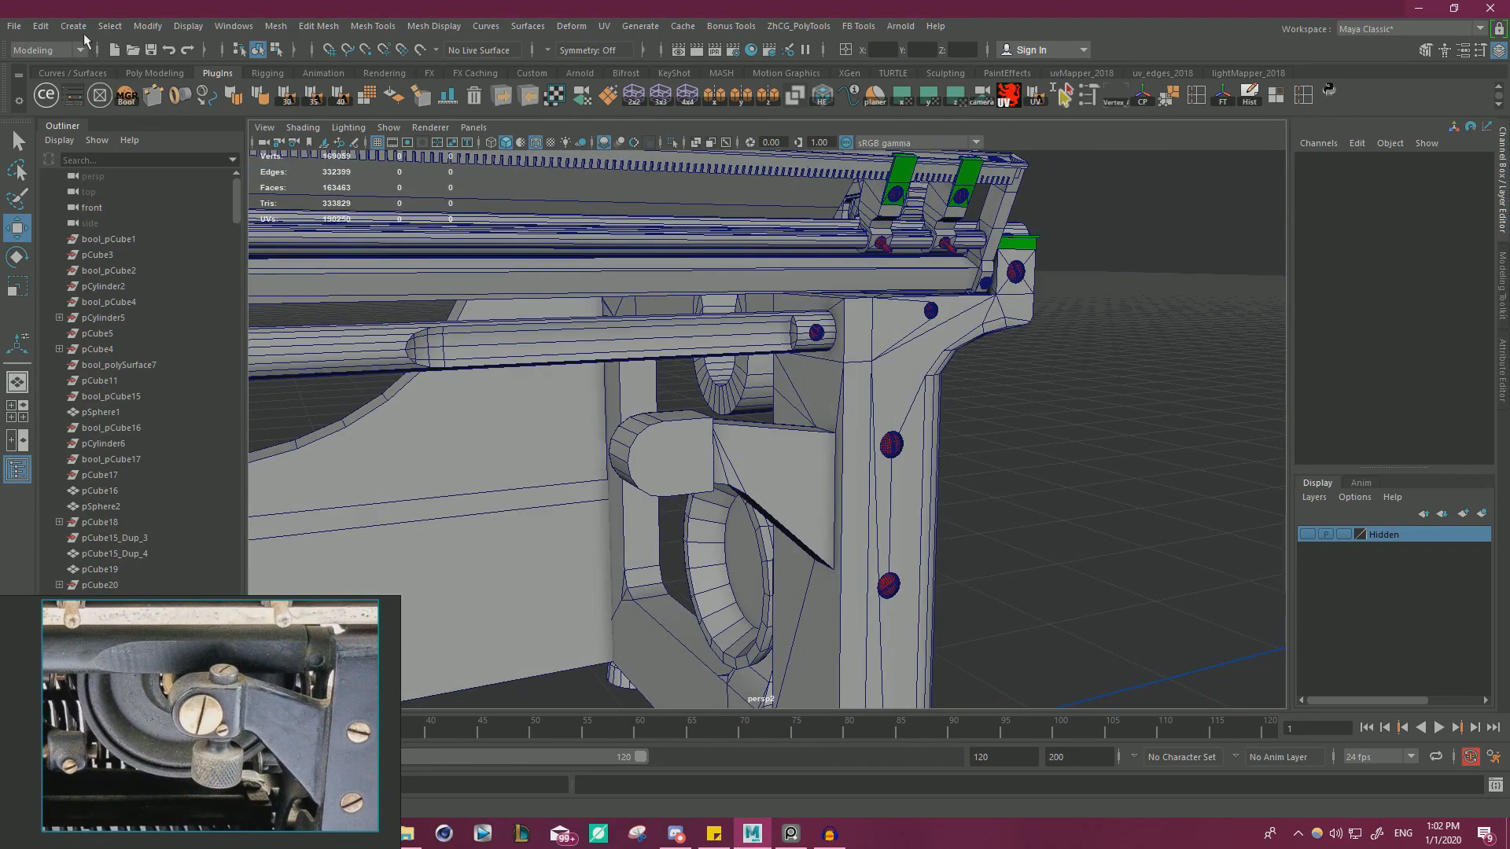
- Create a polygon cylinder and move it in front of the arm beside the clamp block
left_click(73, 26)
mouse_move(157, 81)
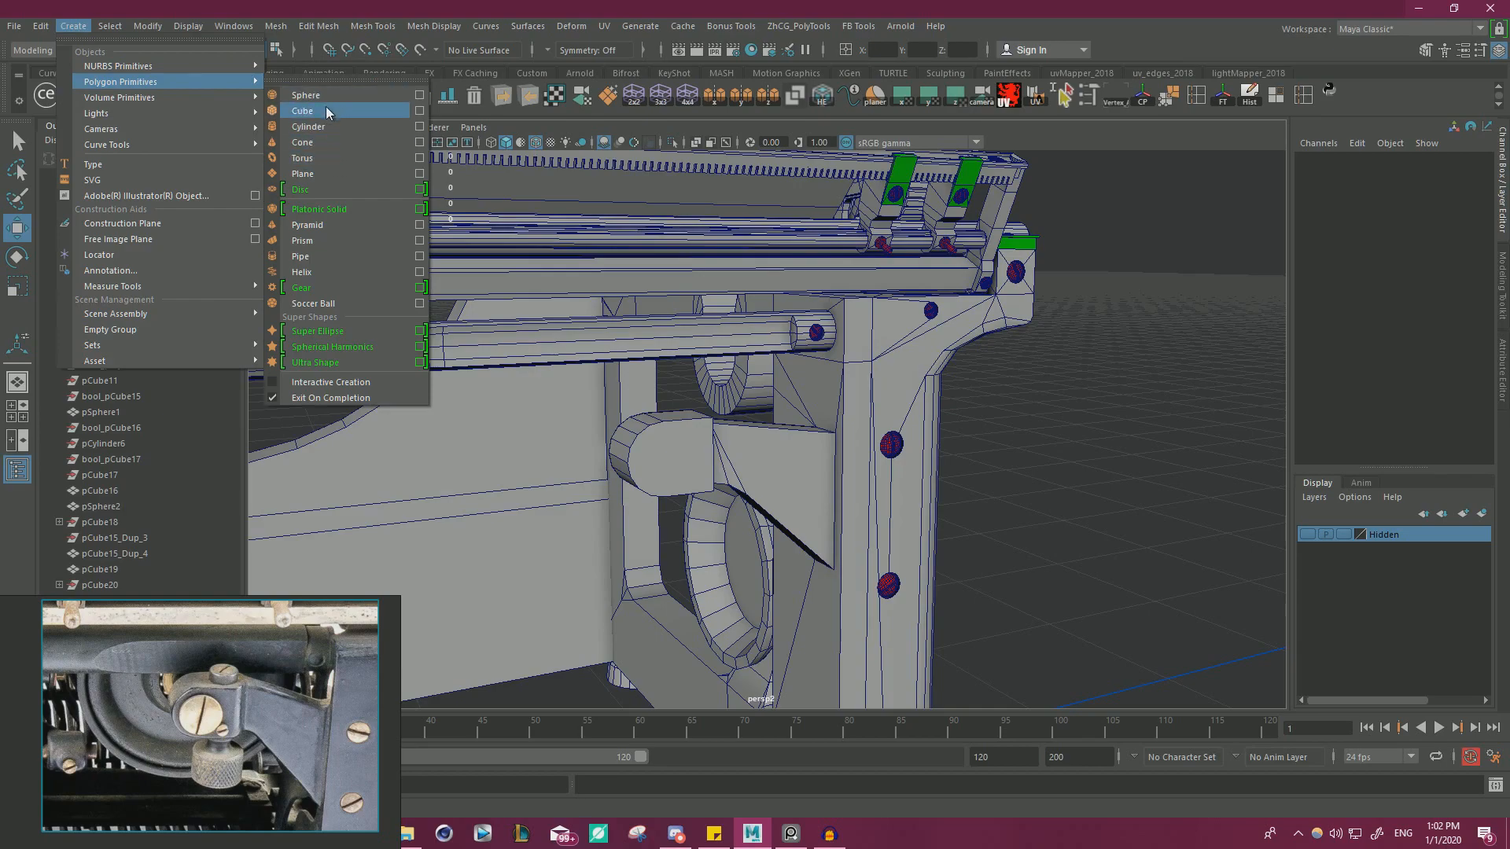
left_click(332, 129)
scroll(668, 488, "down", 3)
left_click_drag(623, 441, 870, 236, "alt")
left_click_drag(881, 389, 987, 350, "alt")
left_click_drag(707, 405, 774, 367, "alt")
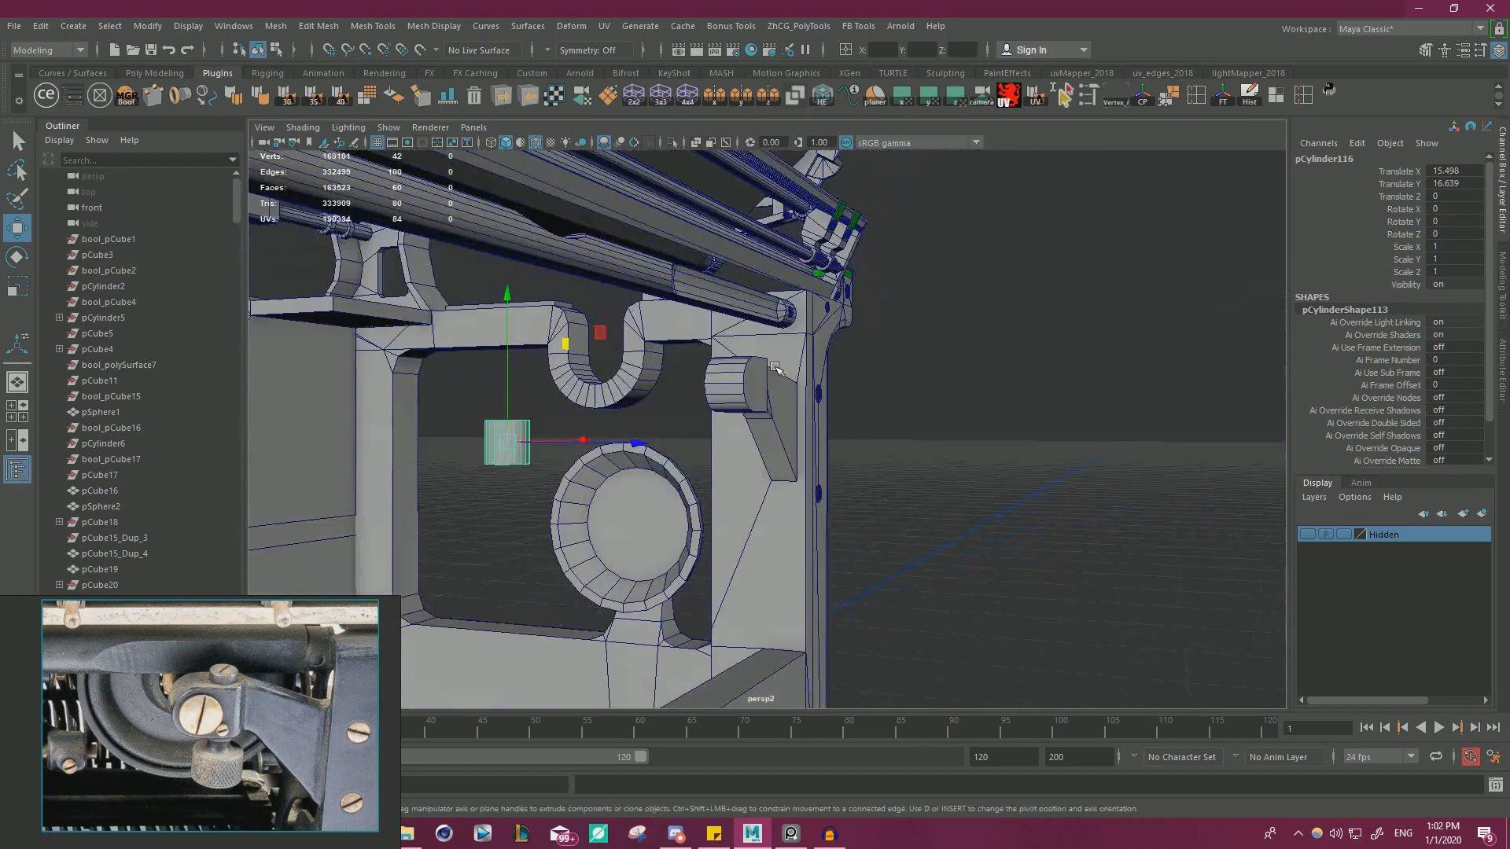
left_click_drag(605, 336, 958, 399)
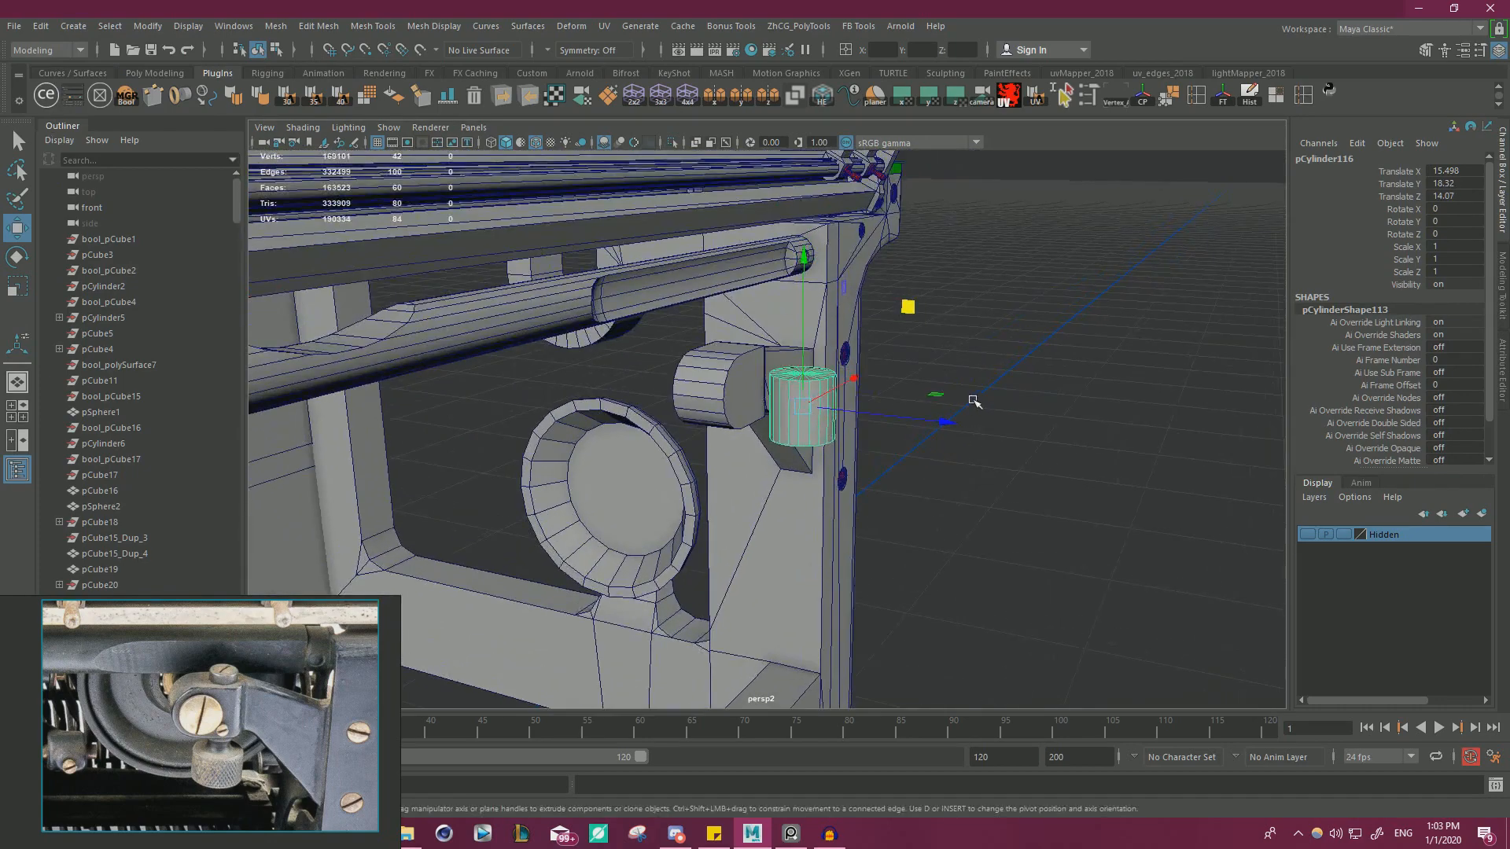
- Rotate the cylinder 90 degrees about X and snap its height to the middle of the clamp block's rounded end
key("e")
left_click_drag(891, 317, 956, 387)
key("w")
left_click_drag(825, 401, 590, 394, "alt")
left_click_drag(822, 365, 665, 379)
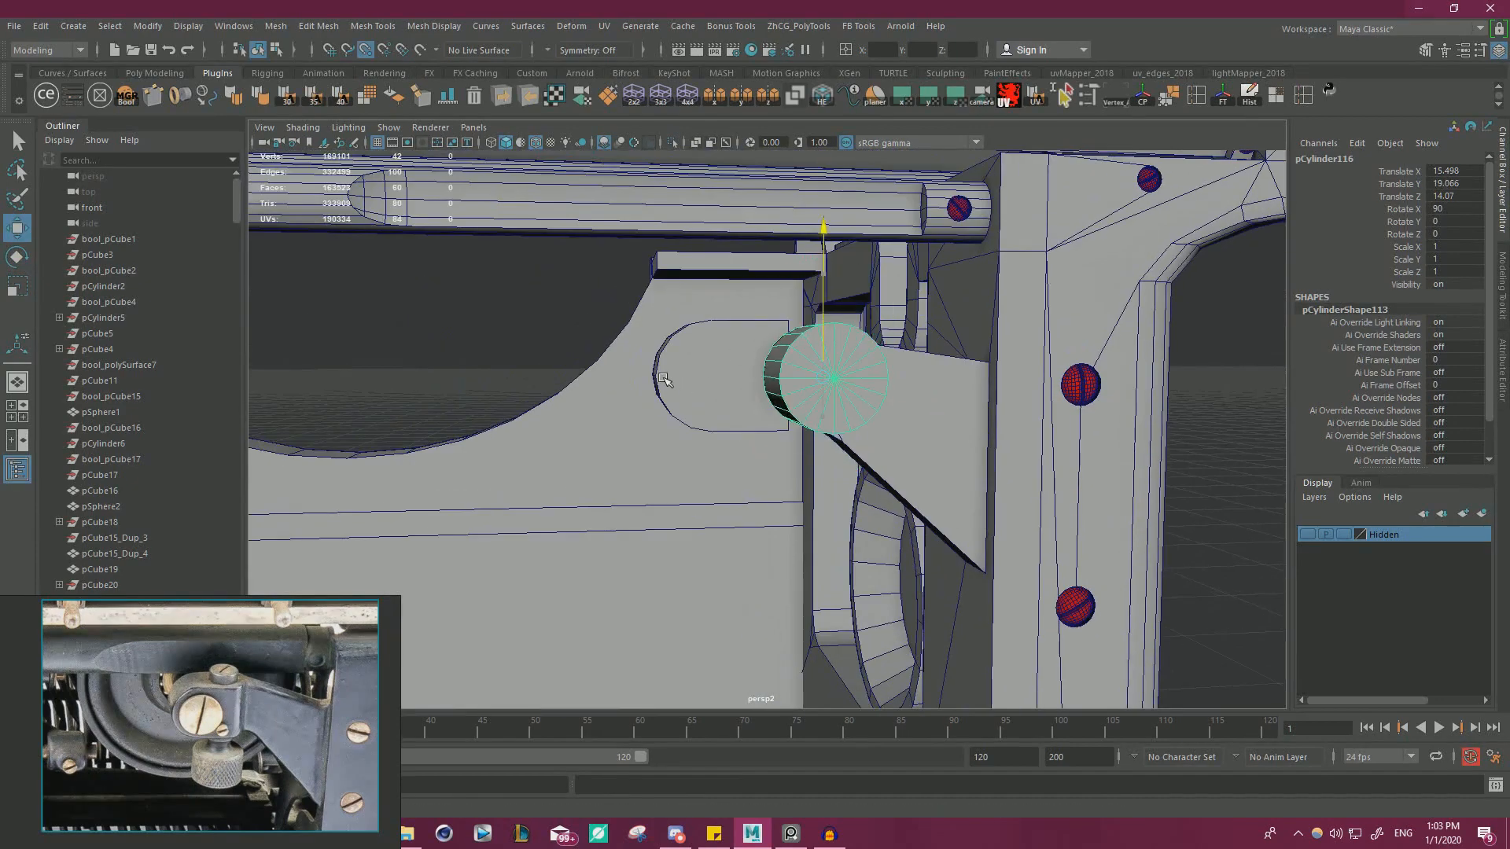
- Scale the cylinder to 0.488 across and 1.052 in length, and place it on the block's front face at X 13.438, Z 12.171
left_click_drag(775, 386, 799, 441, "alt")
right_click_drag(798, 441, 826, 450, "alt")
key("r")
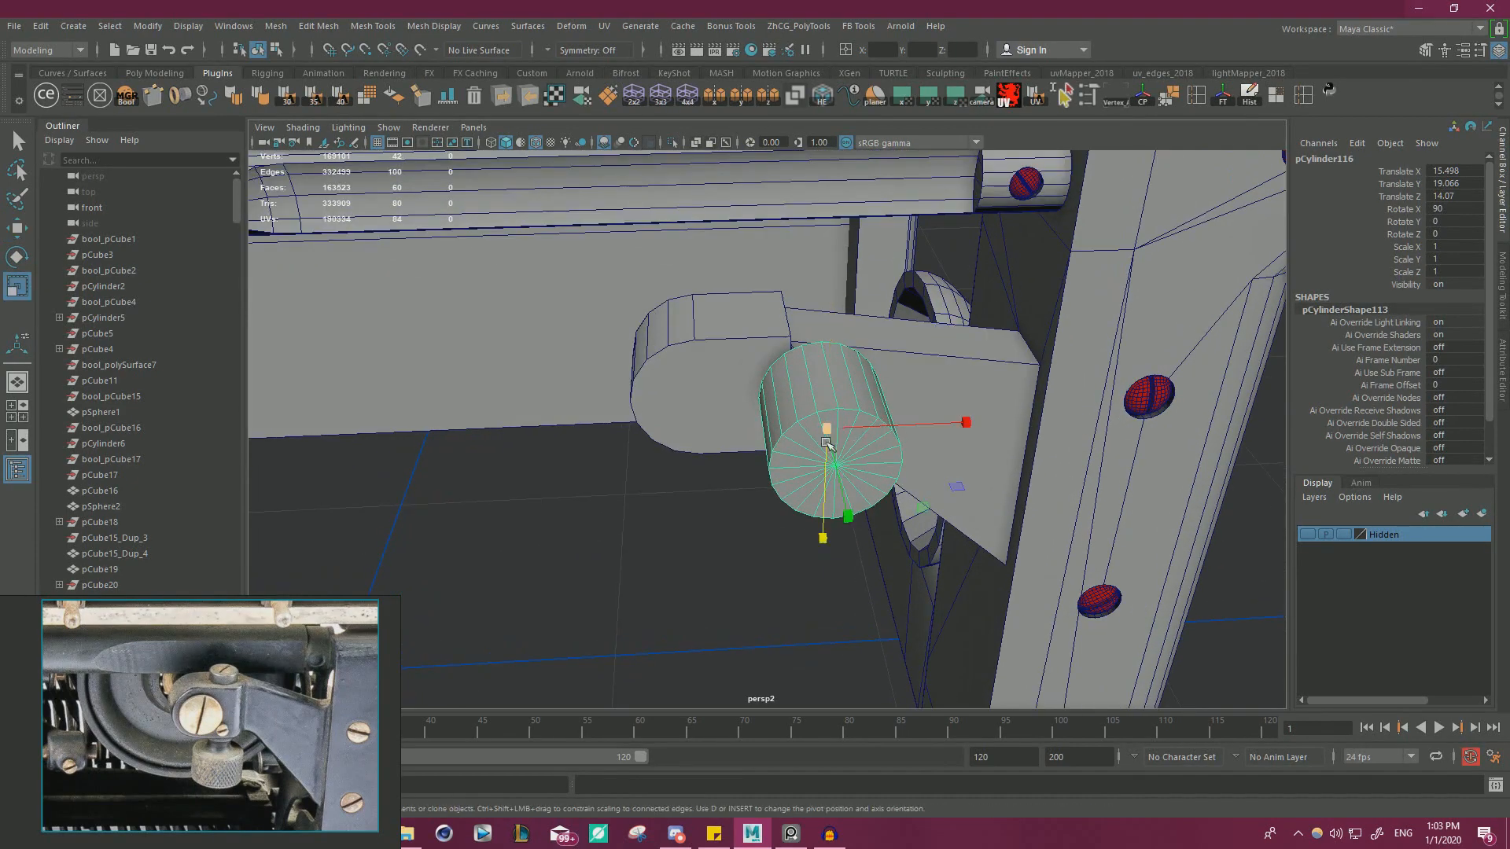
left_click_drag(827, 428, 776, 452)
key("w")
left_click_drag(948, 424, 815, 428)
left_click_drag(816, 427, 911, 380, "alt")
scroll(875, 449, "up", 1)
key("r")
key("w")
left_click_drag(859, 269, 783, 291, "alt")
key("f")
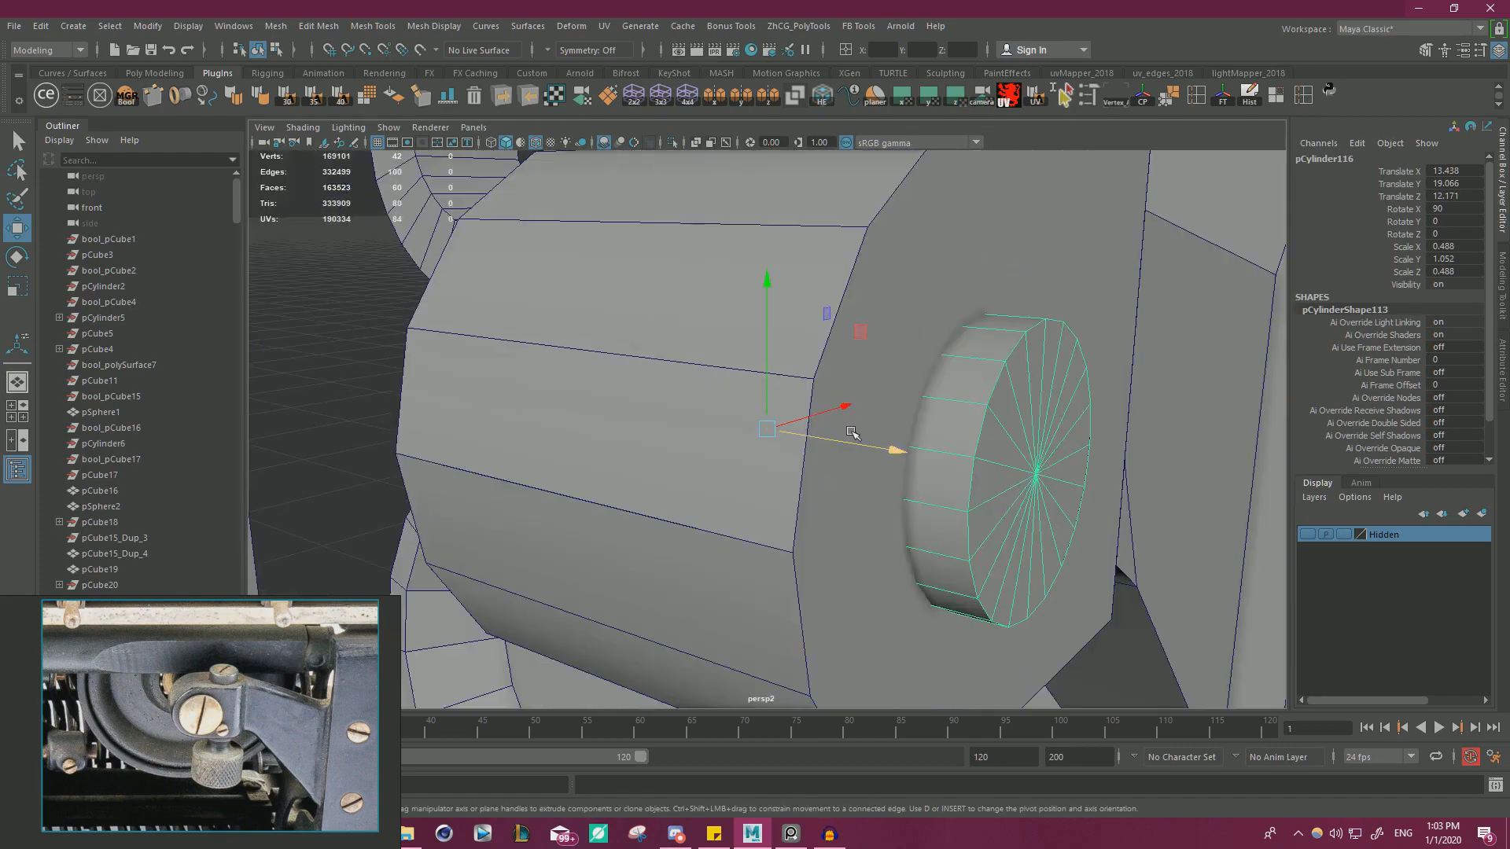
- Enlarge the front cylinder to 0.555 across and reposition it on the clamp block's rounded end at X 13.225, Z 12.21
left_click_drag(886, 430, 683, 451, "alt")
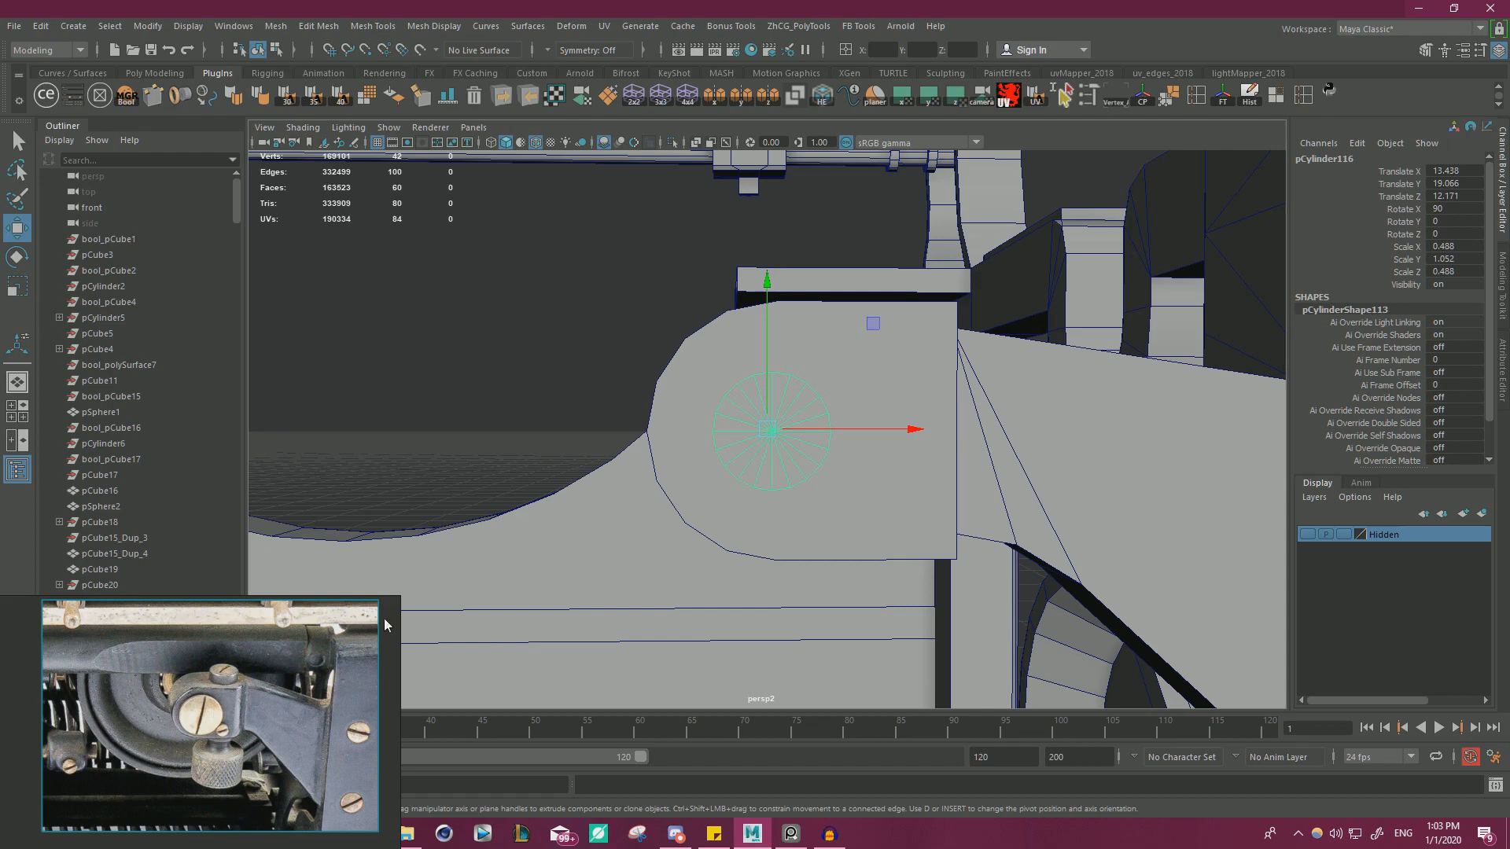
left_click_drag(895, 428, 859, 429)
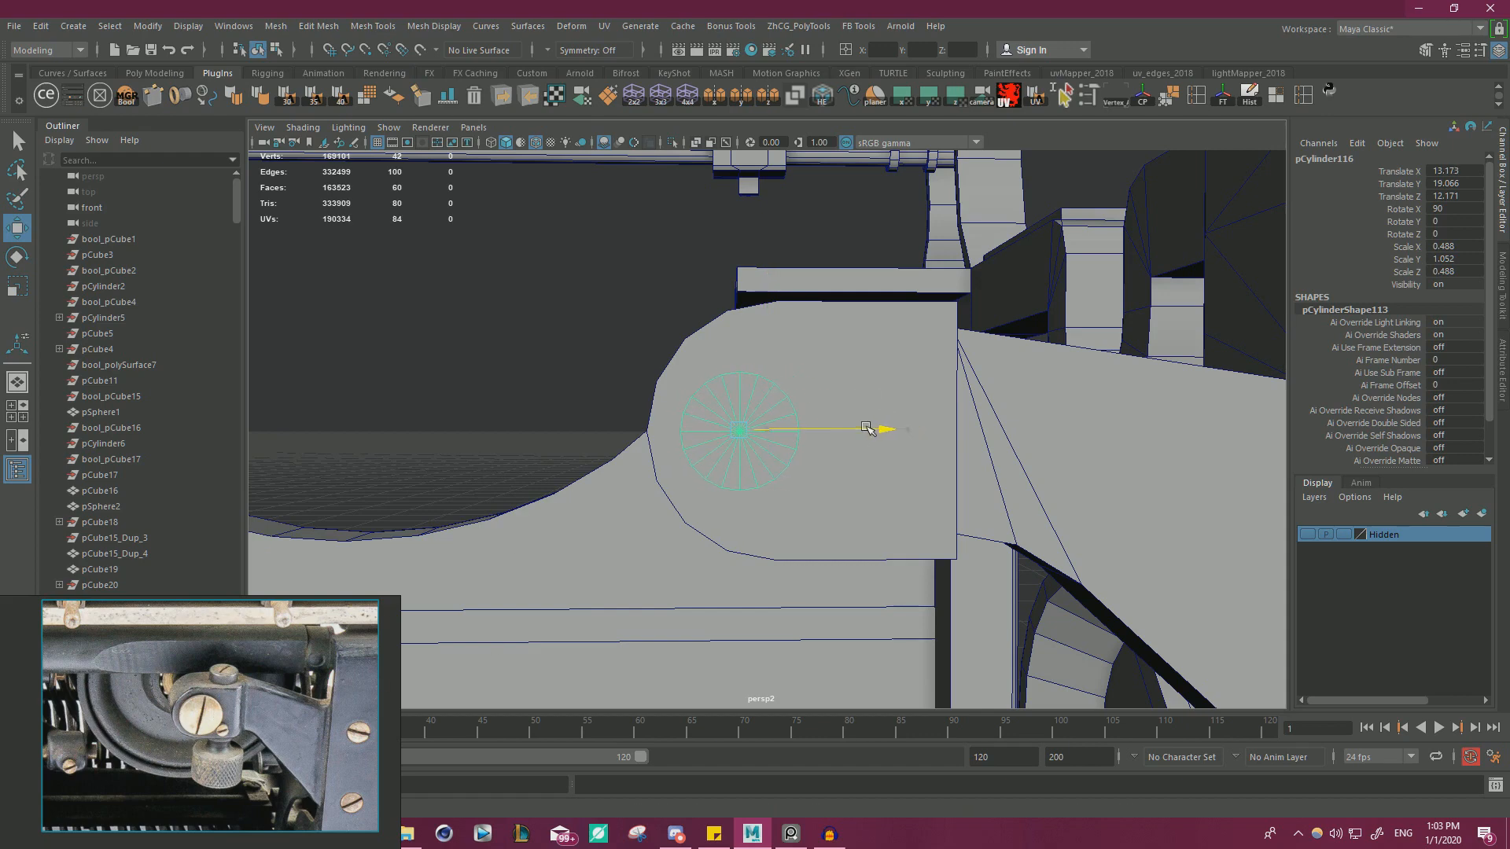
key("r")
left_click_drag(851, 541, 851, 539)
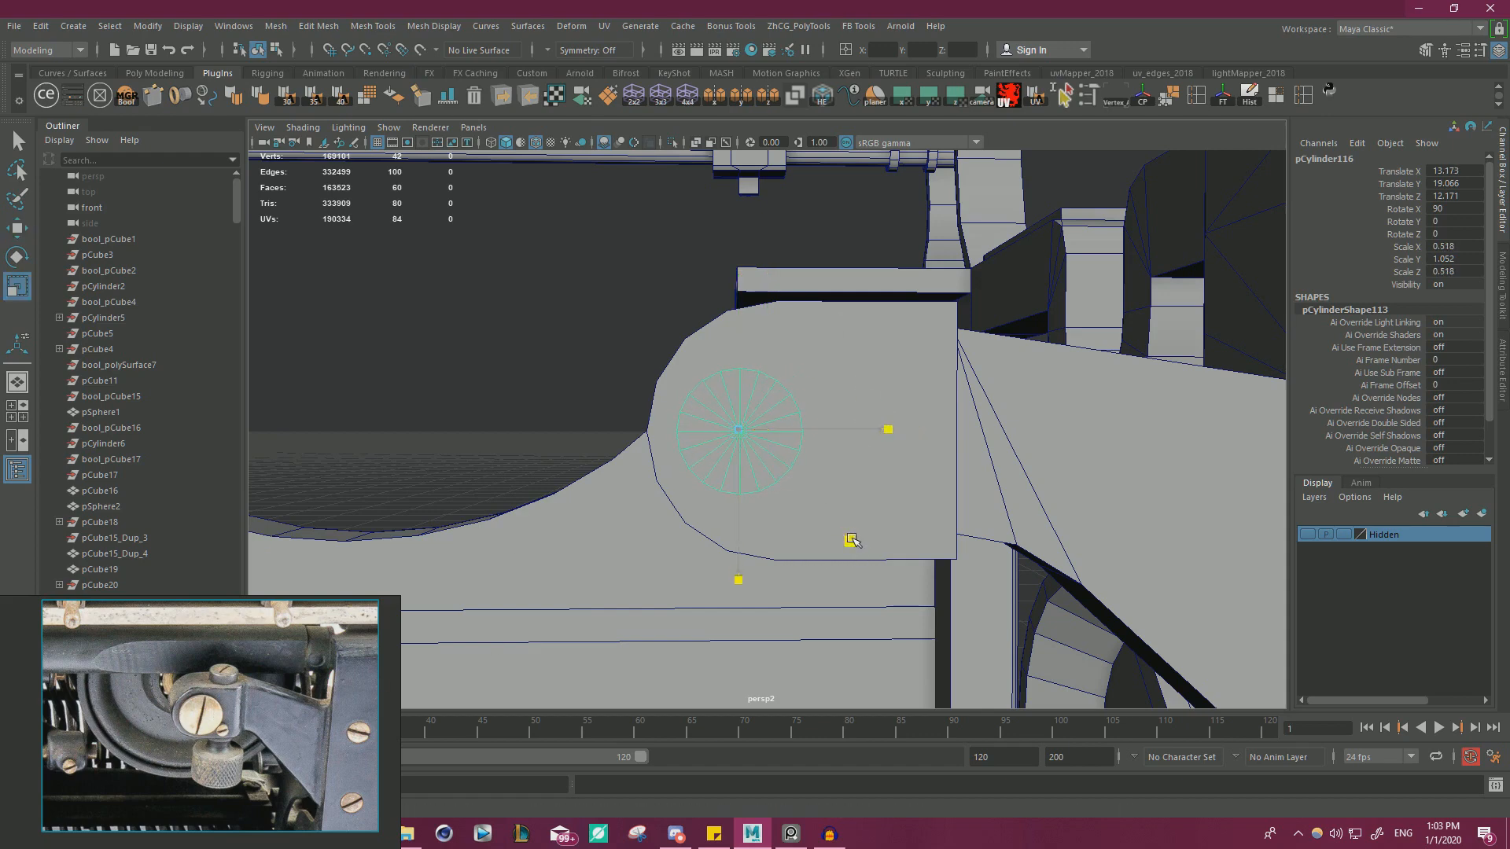
key("w")
left_click_drag(875, 432, 872, 433)
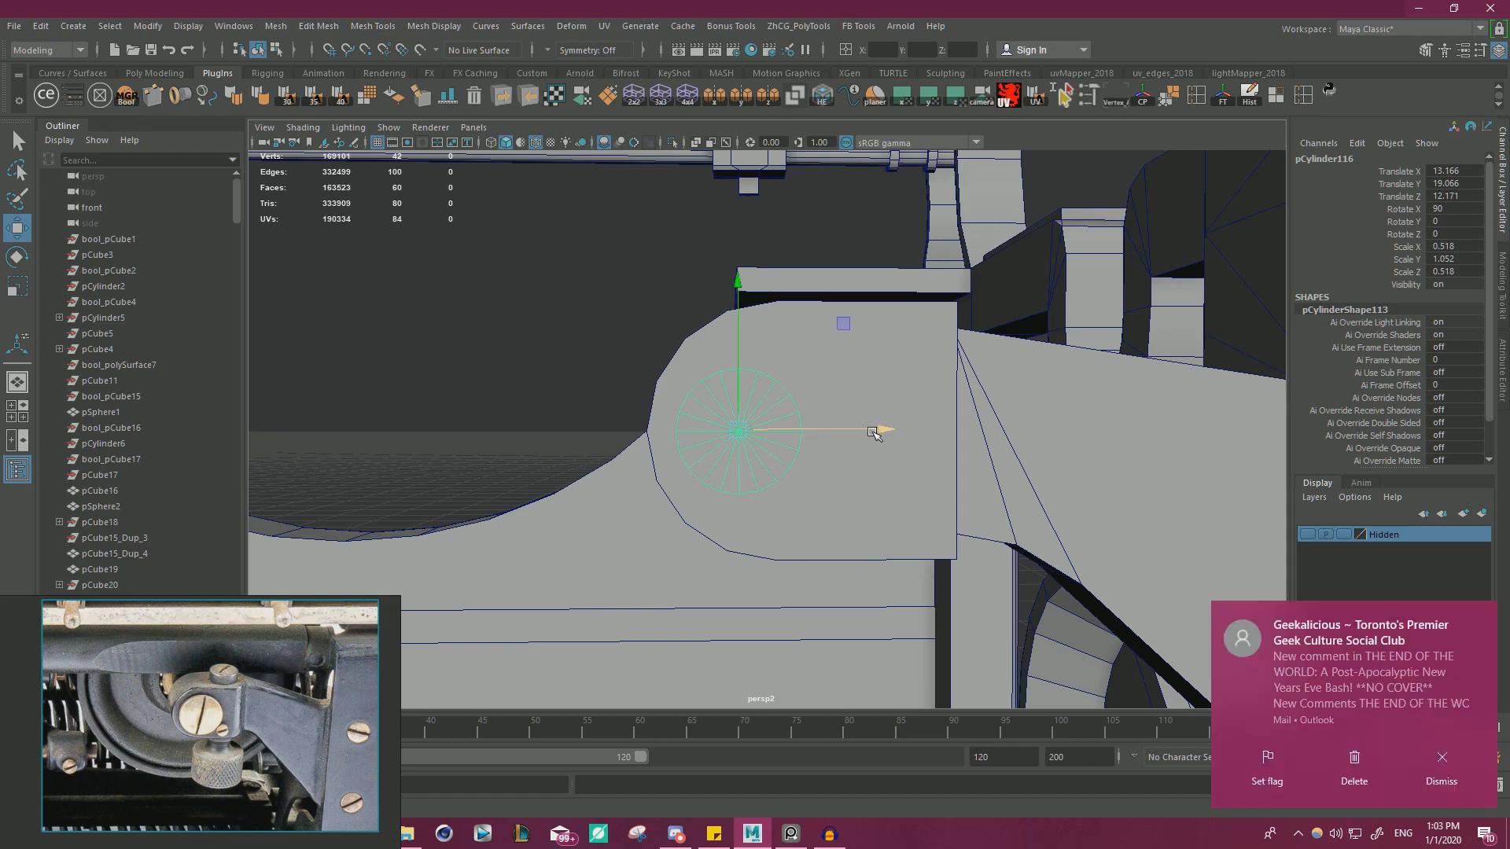
left_click(1483, 617)
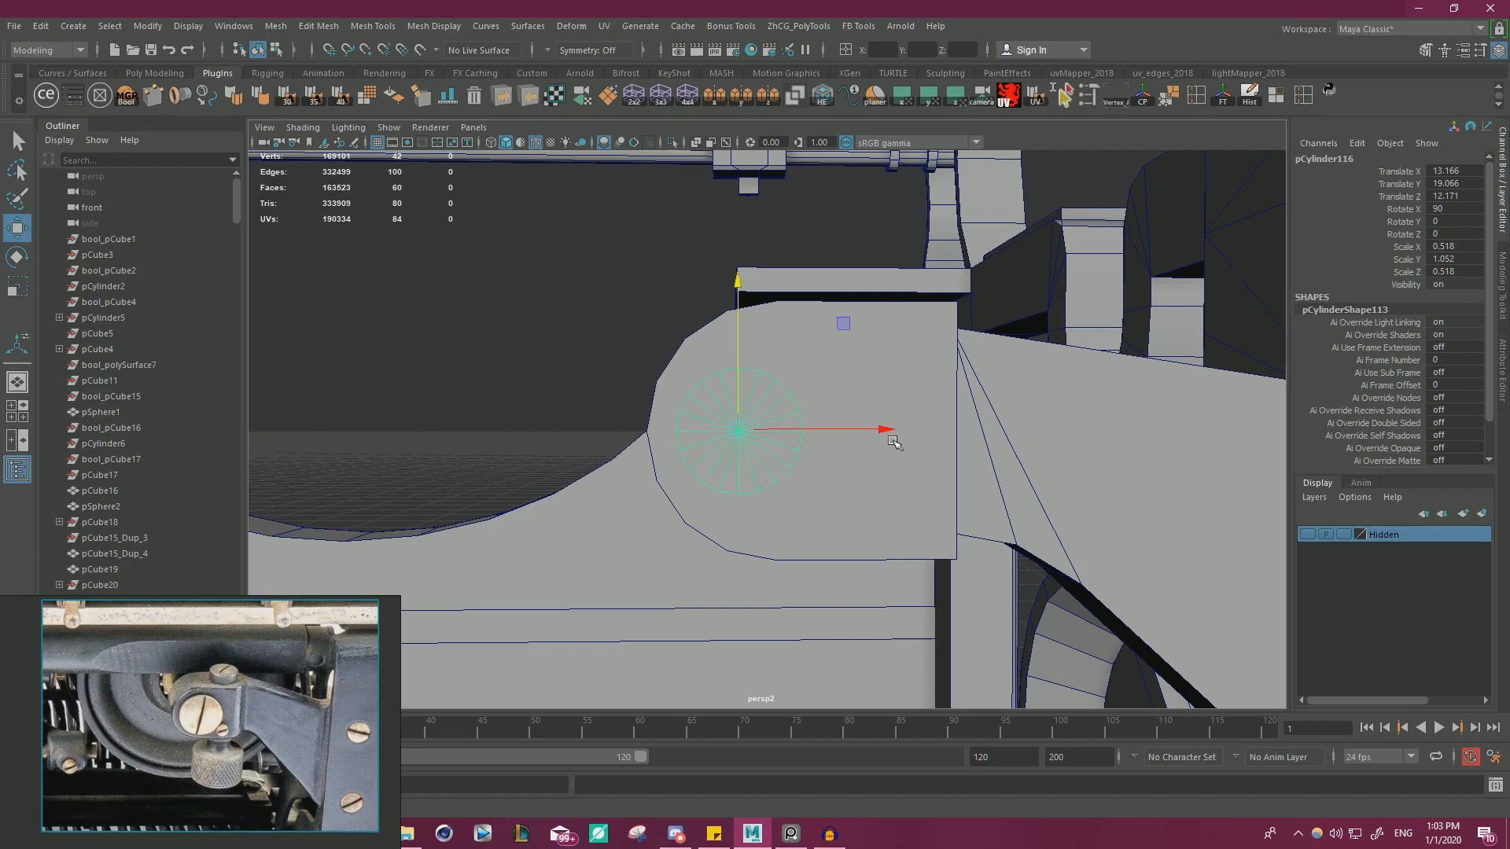
left_click_drag(894, 441, 847, 424, "alt")
key("r")
key("w")
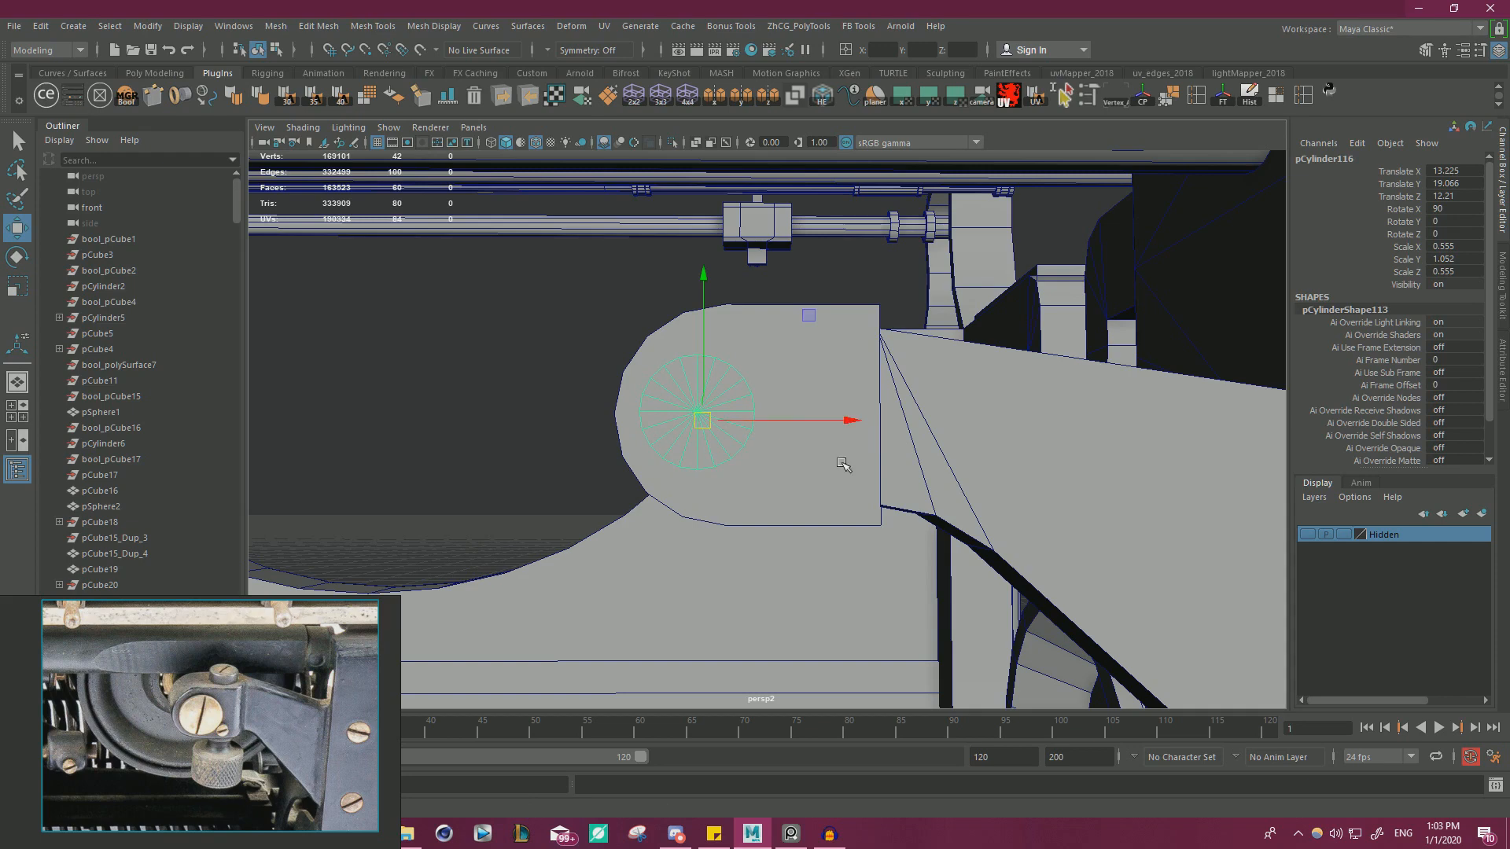
left_click_drag(843, 464, 844, 403, "alt")
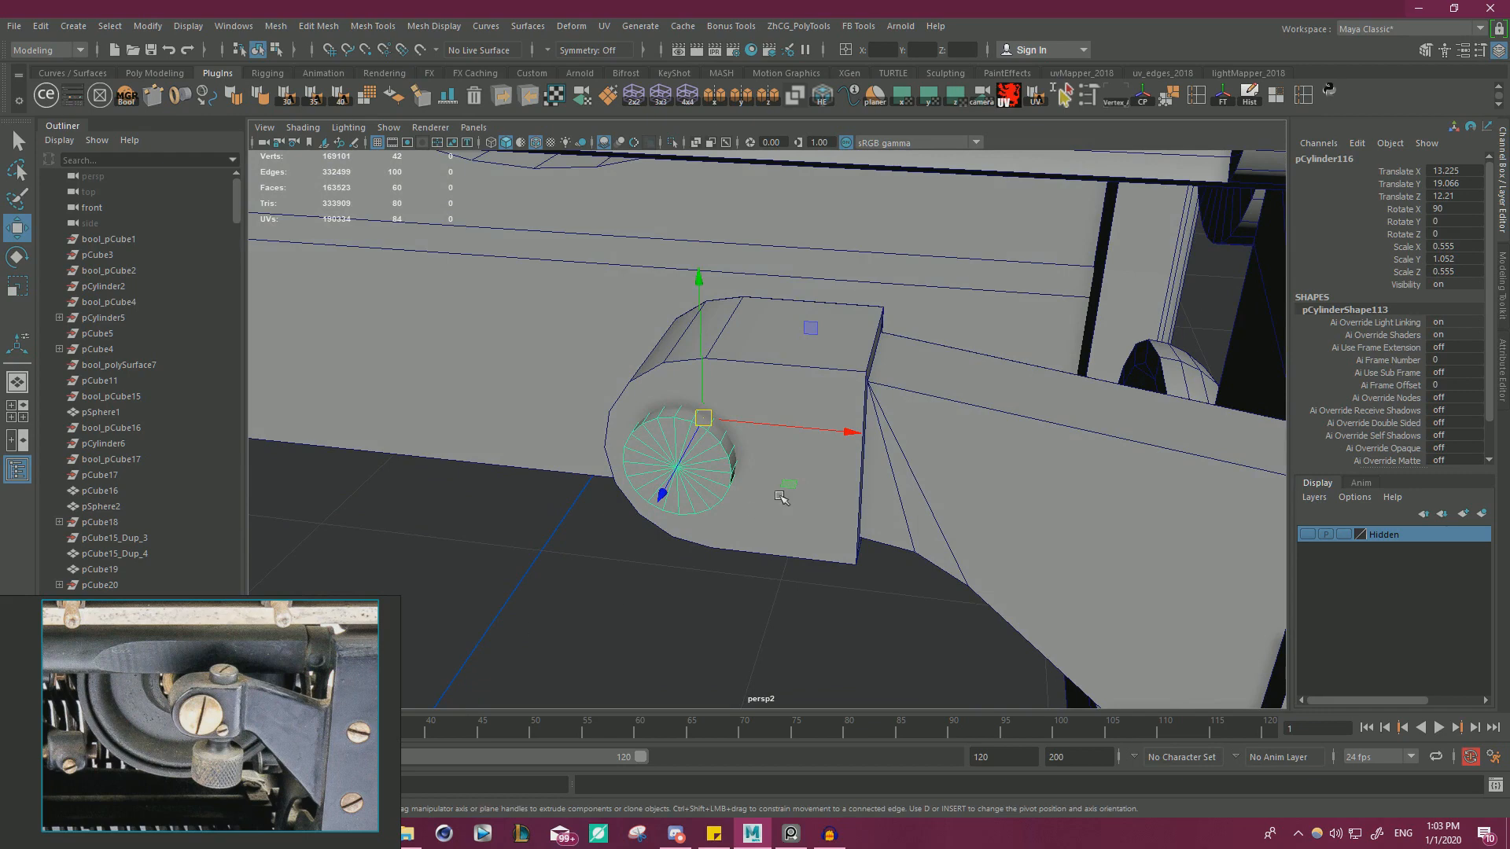
- Poke the flat top face of the clamp block so that it has a center vertex
left_click_drag(779, 495, 806, 511, "alt")
left_click(750, 340)
right_click_drag(747, 331, 815, 284)
left_click(825, 352)
left_click(546, 554)
- Duplicate the front cylinder, snap the copy to the center of the block's top face, stand it upright and scale it to 0.322 across
left_click(690, 490)
key("w")
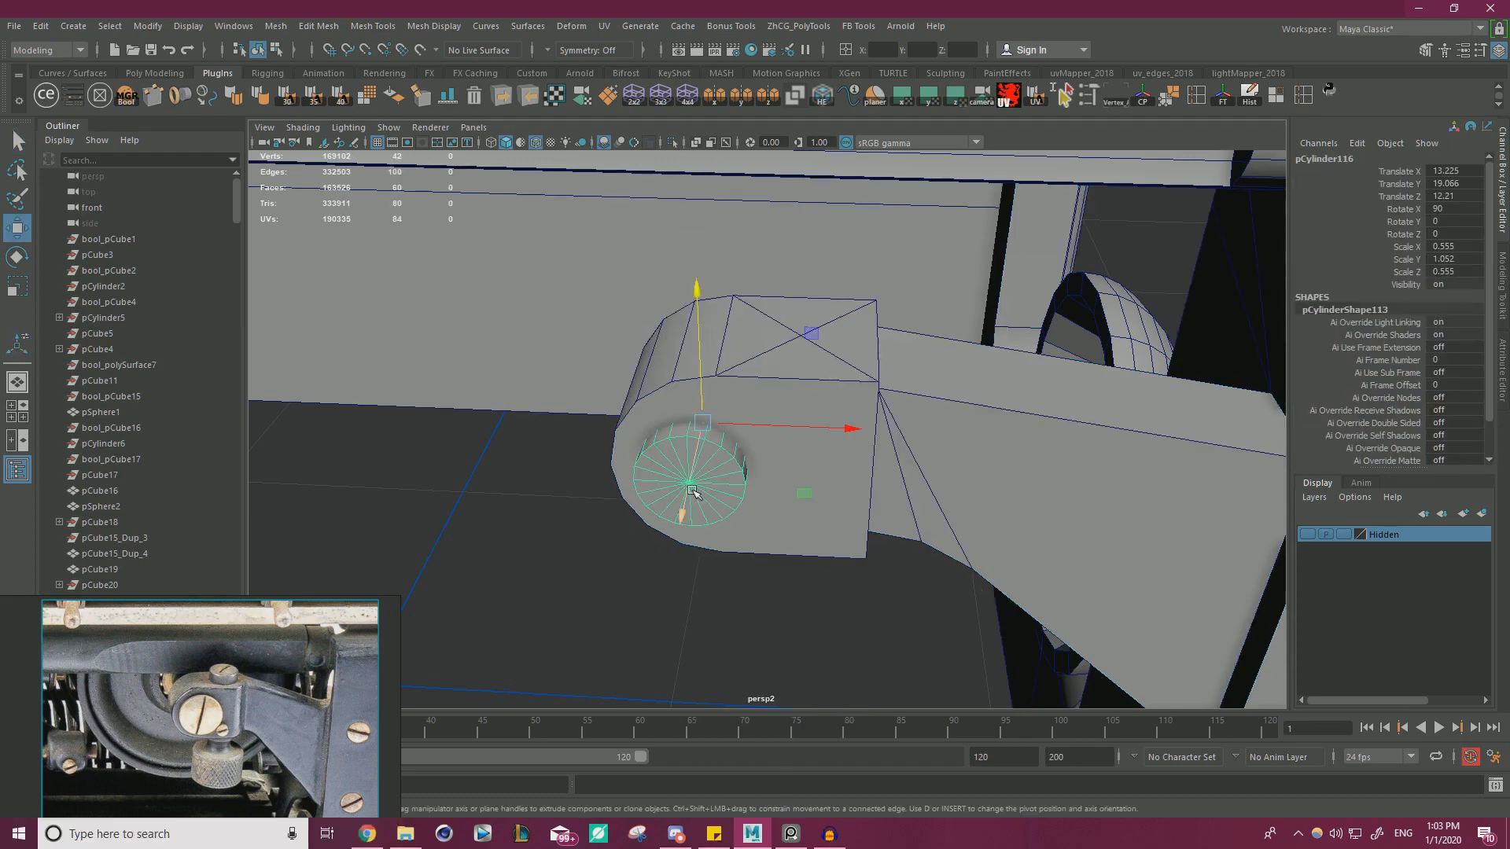
key("v")
left_click_drag(709, 427, 809, 257)
key("e")
mouse_move(854, 378)
left_mouse_down("alt")
mouse_move(783, 383)
mouse_move(792, 404)
mouse_move(864, 366)
left_mouse_up("alt")
key("r")
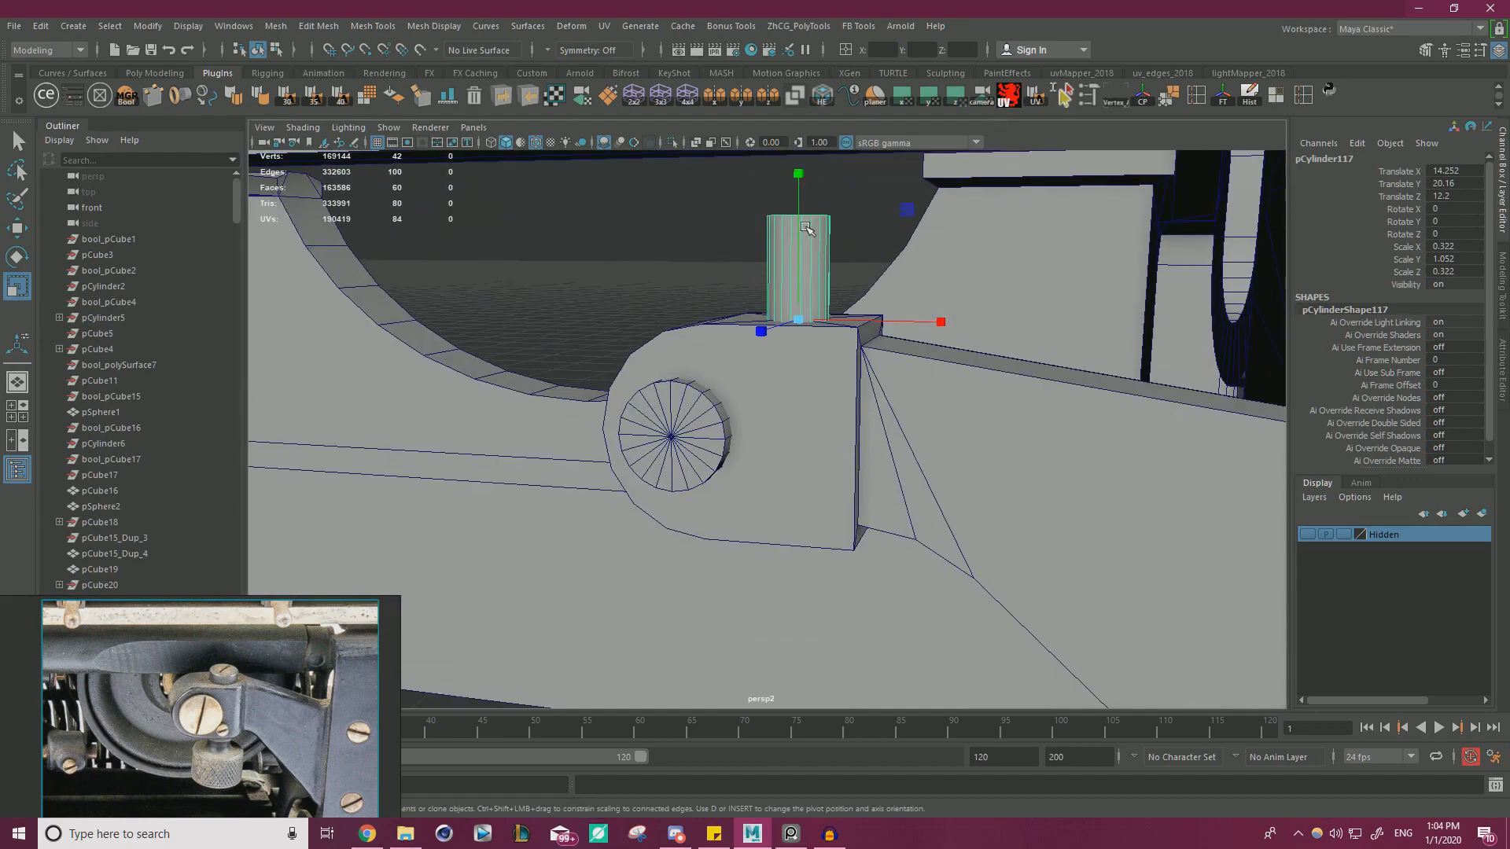
- Lower the upright cylinder through the block to Y 19.094 and scale it to 0.379 across and 1.598 in length
key("w")
left_click_drag(806, 228, 806, 328)
key("r")
left_click_drag(798, 275, 886, 515)
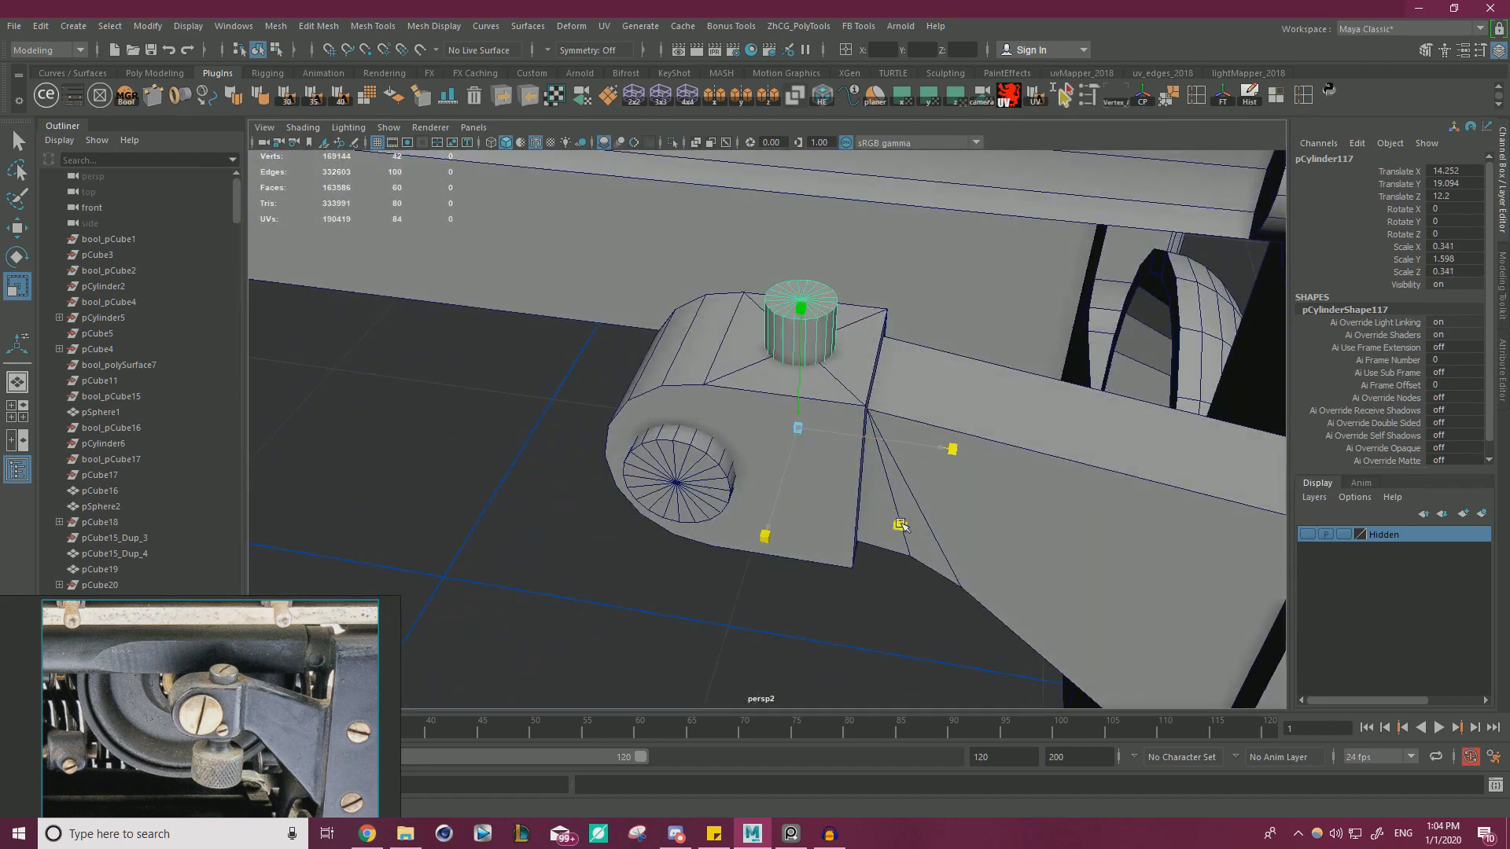
key("w")
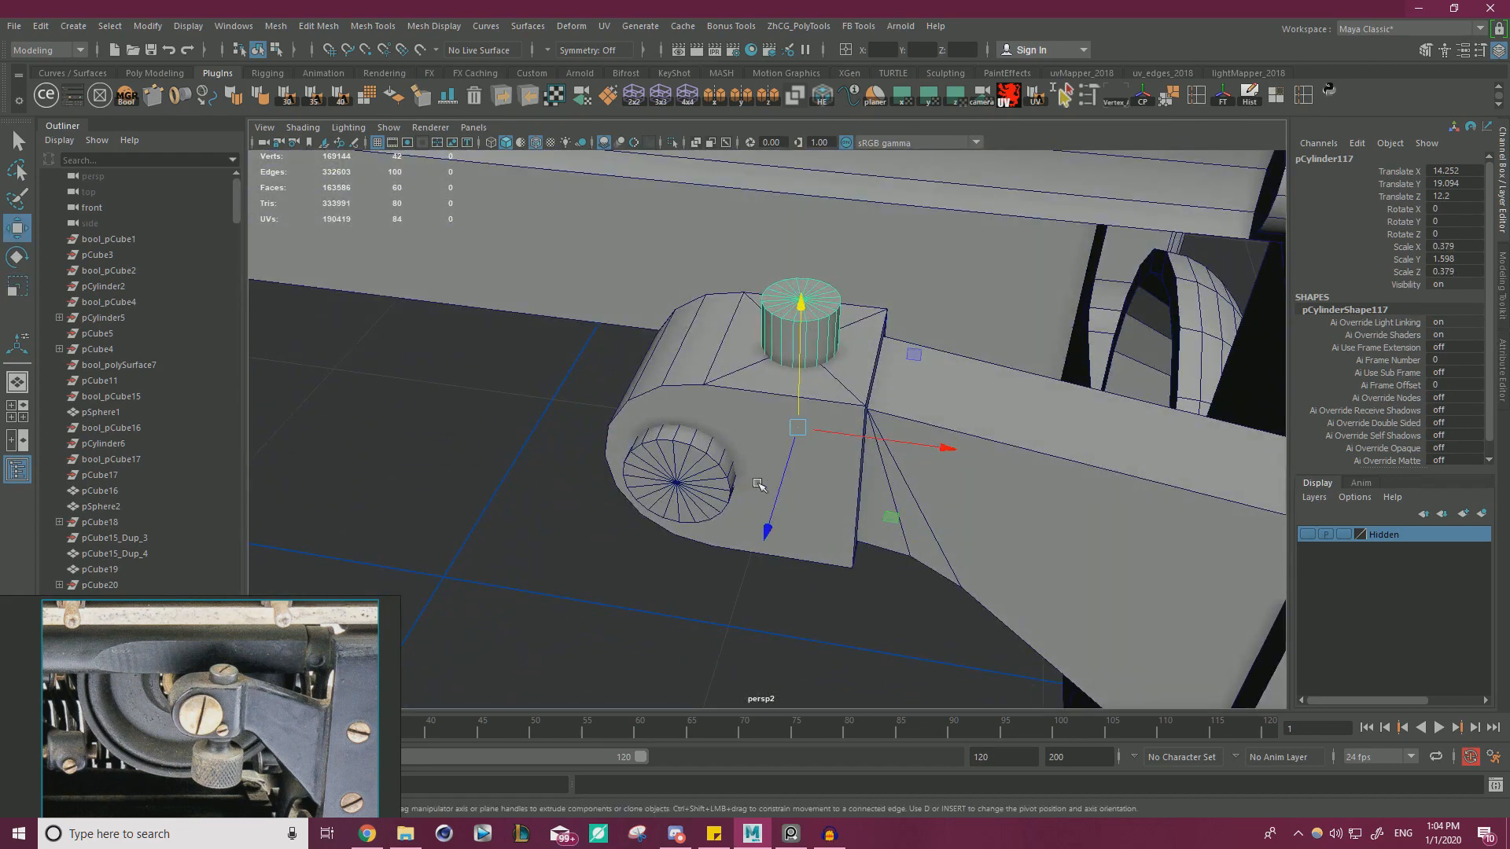
- Duplicate the upright cylinder, rotate the copy 90 degrees about X and lower it to Y 18.549
left_click_drag(904, 524, 852, 326, "alt")
key("ctrl+d")
key("e")
key("w")
left_click_drag(801, 283, 802, 335)
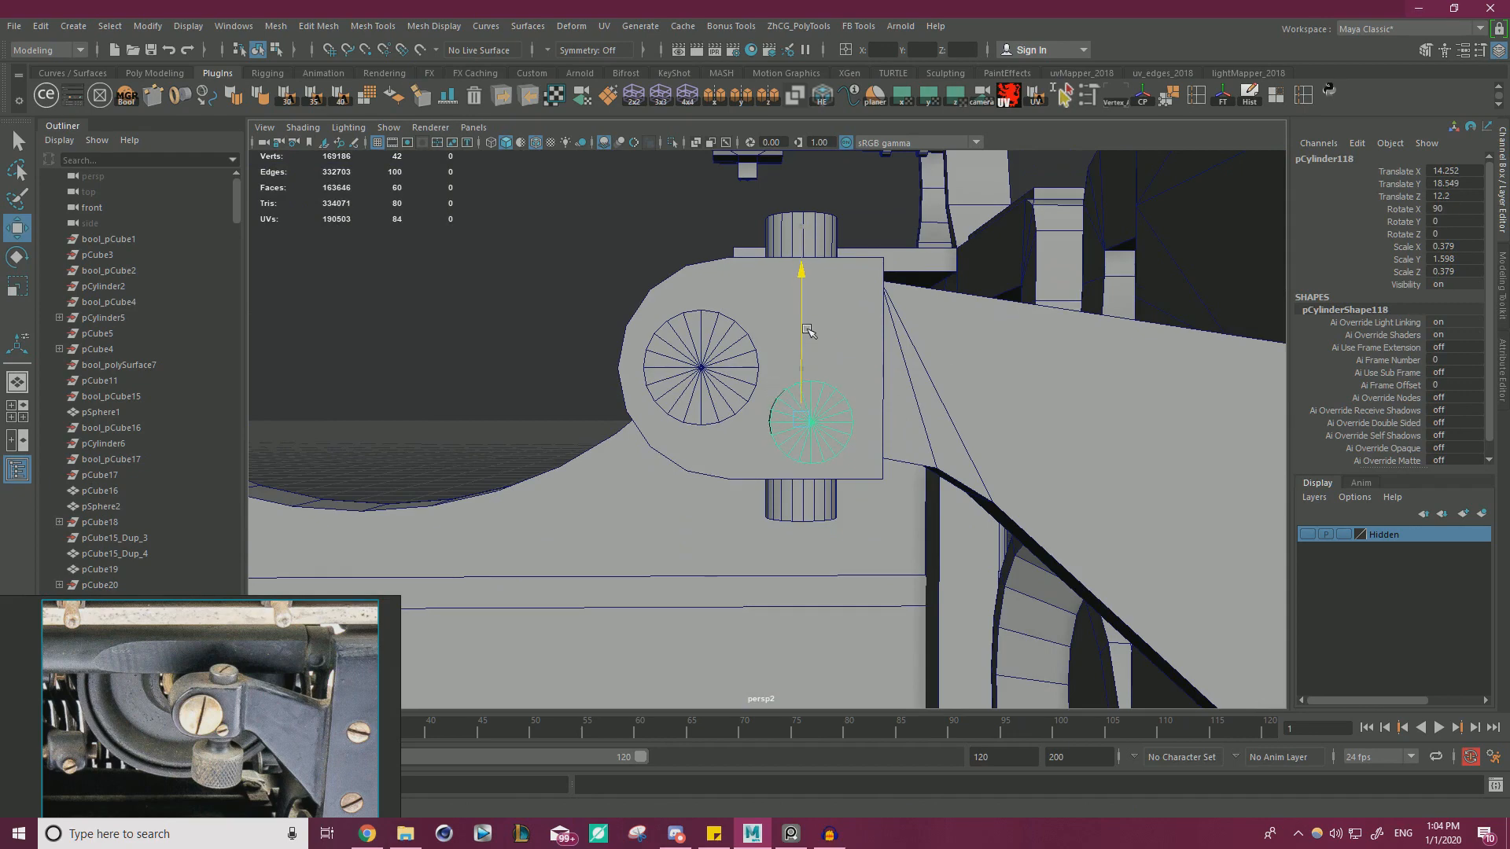
- Scale the new horizontal cylinder to 0.234 across and lower it to Y 18.315 near the block's lower edge
key("r")
left_click_drag(886, 434, 877, 419, "alt")
right_click_drag(877, 418, 942, 522, "alt")
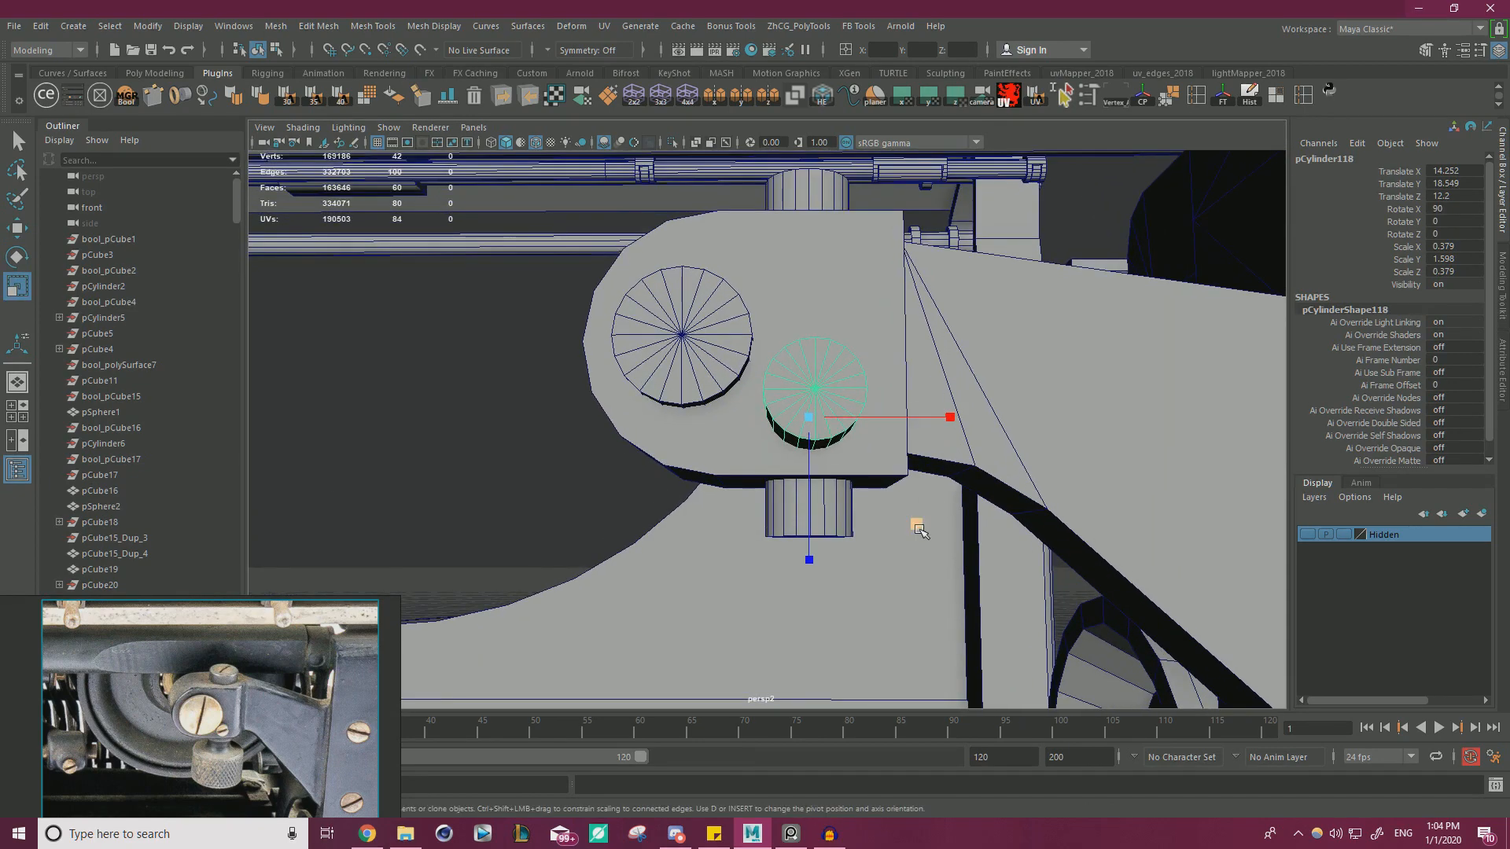
left_click_drag(918, 524, 908, 518)
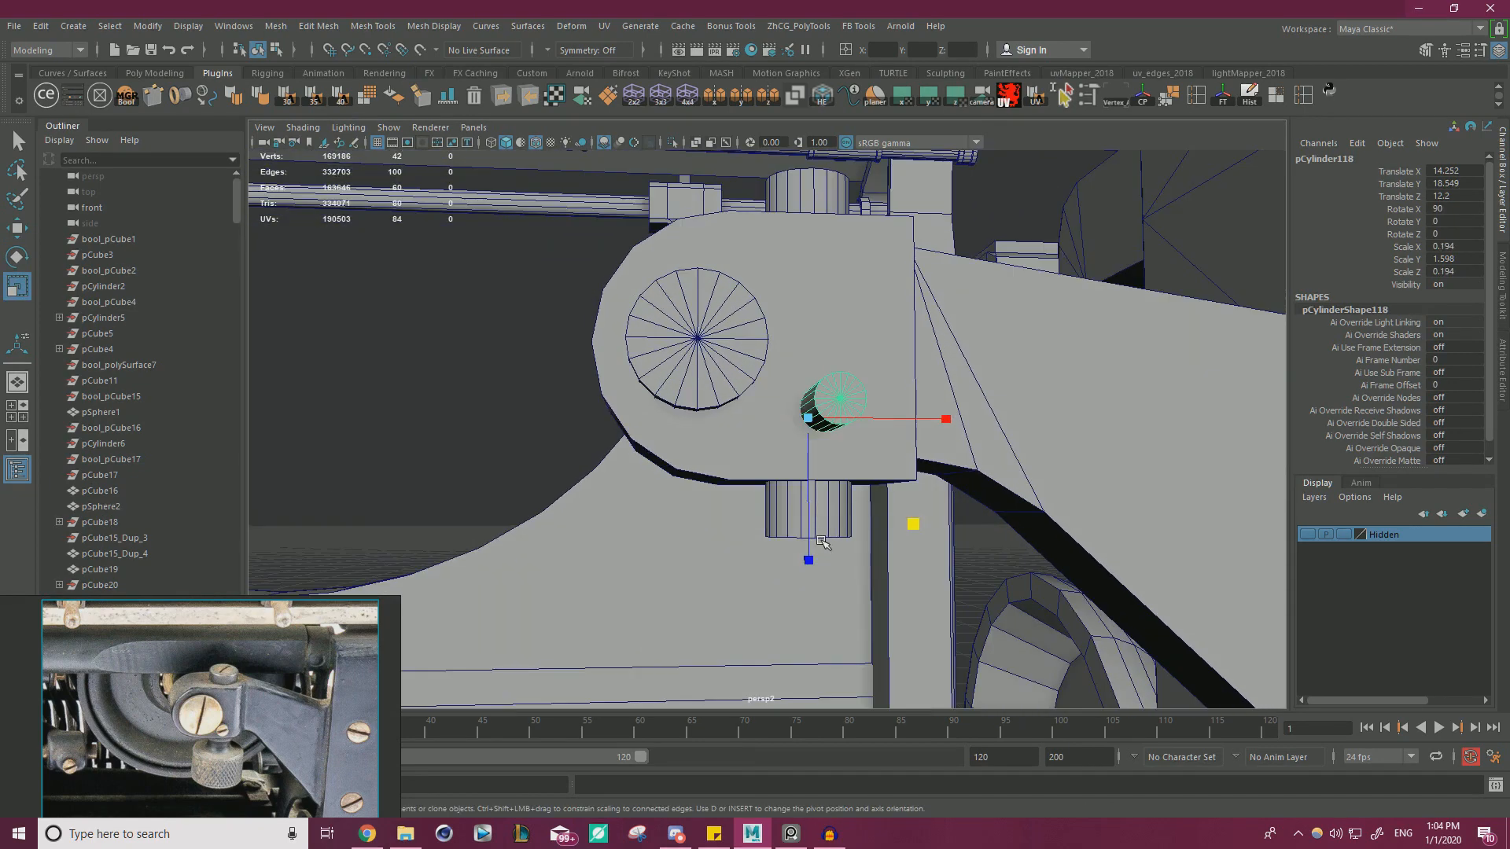
key("w")
left_click_drag(806, 331, 808, 355)
key("r")
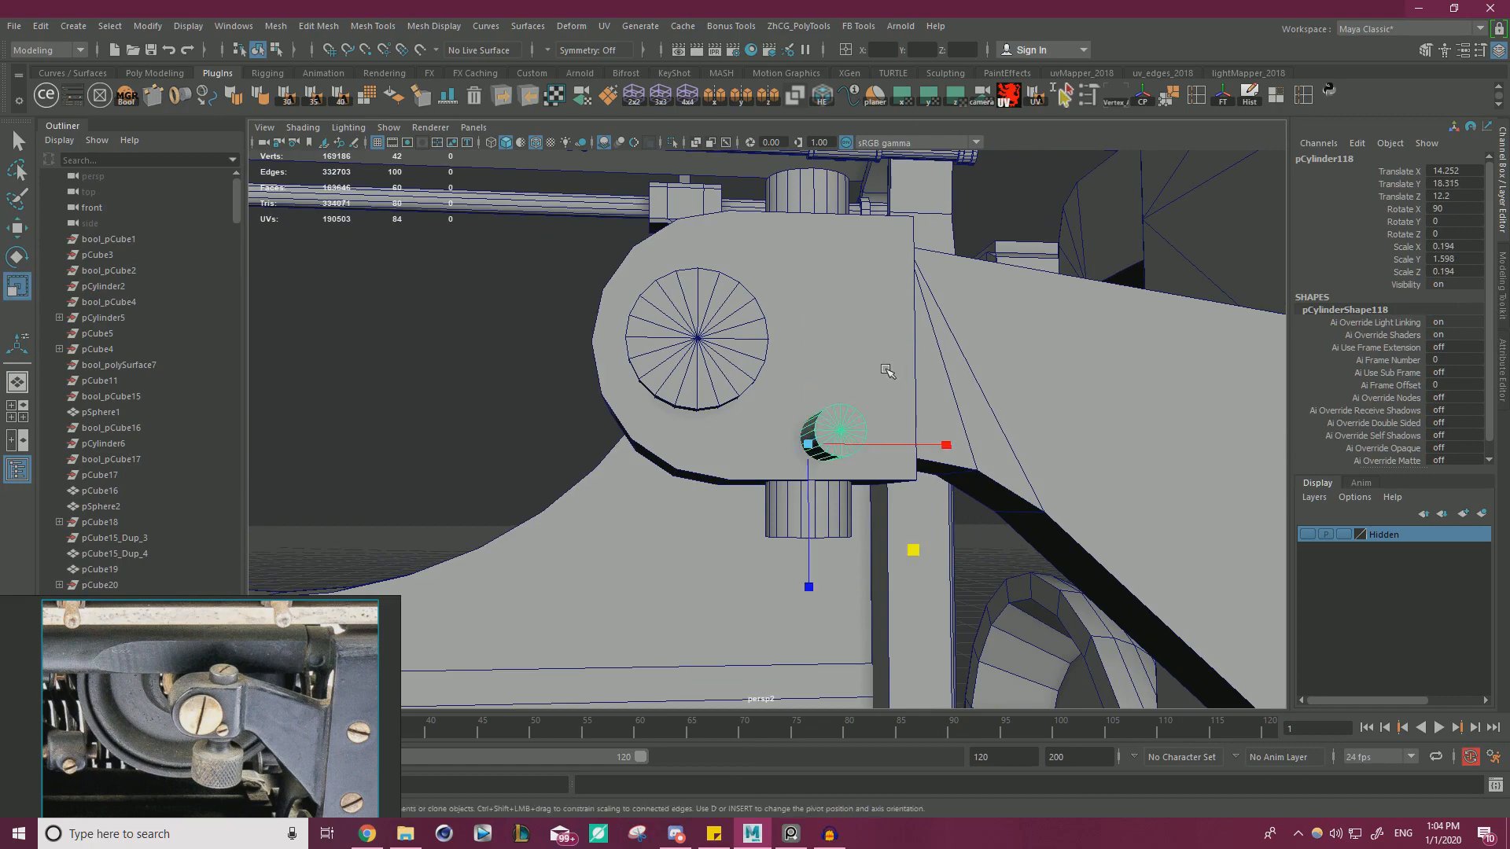
middle_click_drag(912, 545, 922, 558)
- Shorten the thin cylinder by moving its rear end vertices forward to just inside the block's front face
key("f")
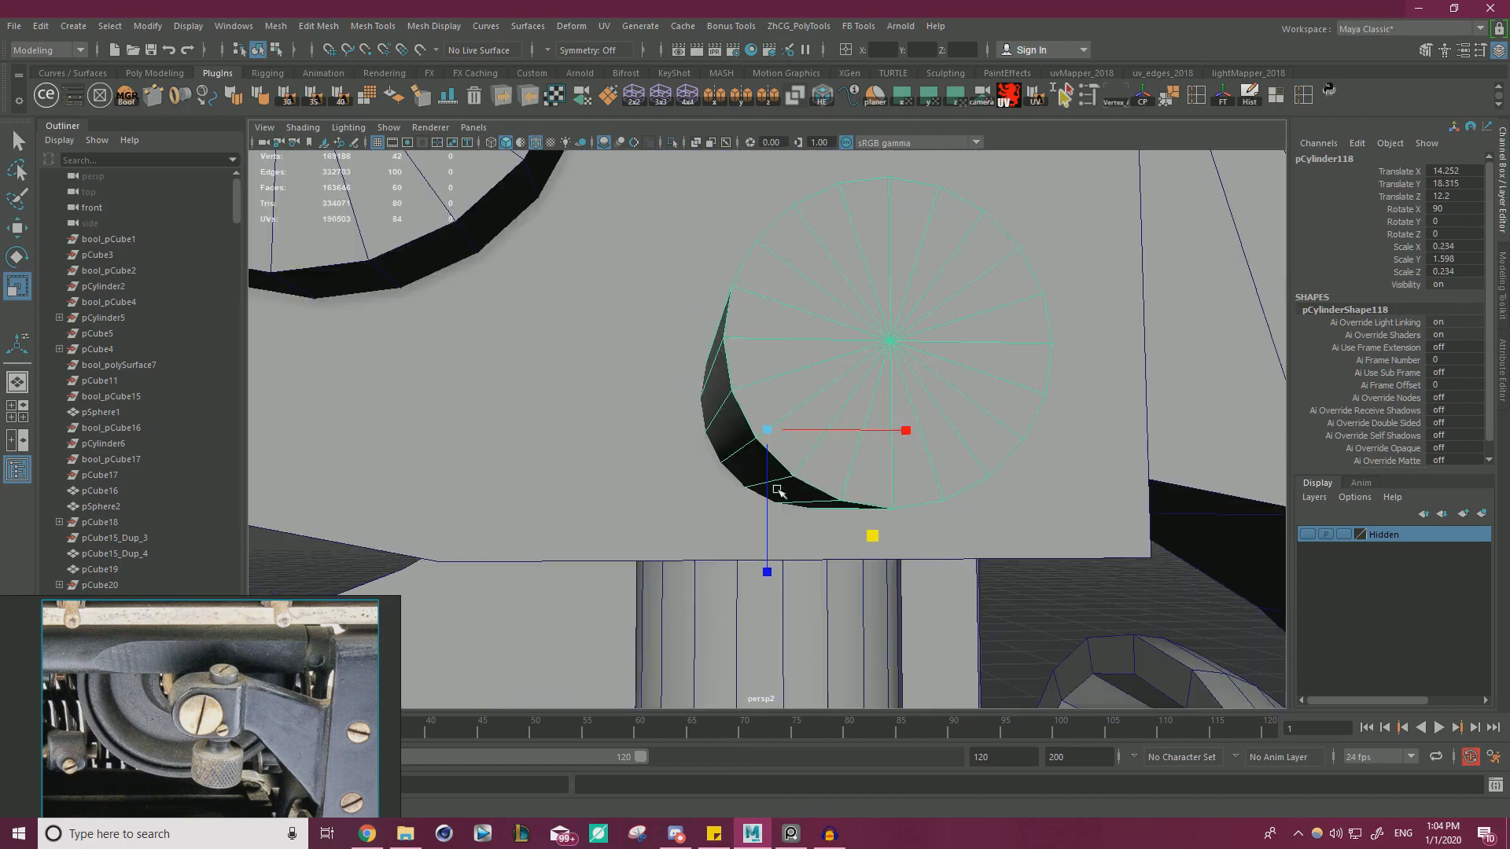
scroll(778, 492, "down", 3)
left_click_drag(550, 484, 654, 461, "alt")
scroll(654, 462, "down", 3)
left_click_drag(889, 373, 1076, 356, "alt")
right_click_drag(1074, 354, 995, 359)
left_click_drag(469, 294, 655, 523)
left_click_drag(656, 523, 617, 455, "alt")
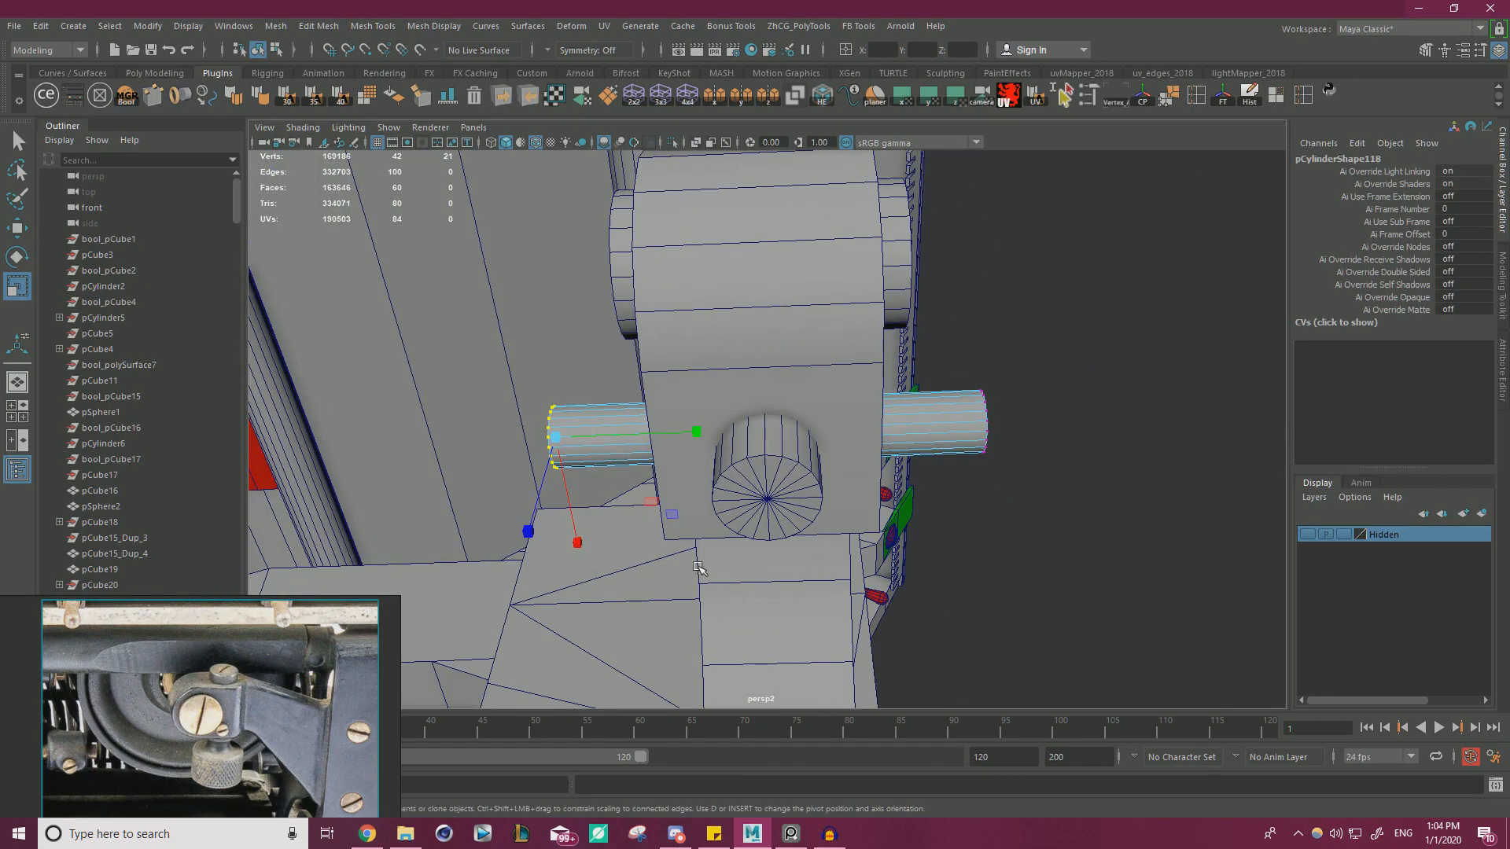
key("w")
middle_click_drag(724, 460, 1002, 450)
- Fine-tune the depth of the thin cylinder's inner end in wireframe display, then restore the shaded display
mouse_move(1001, 451)
left_mouse_down("alt")
mouse_move(1013, 474)
mouse_move(882, 492)
mouse_move(1003, 476)
left_mouse_up("alt")
scroll(1012, 474, "down", 3)
left_click(492, 142)
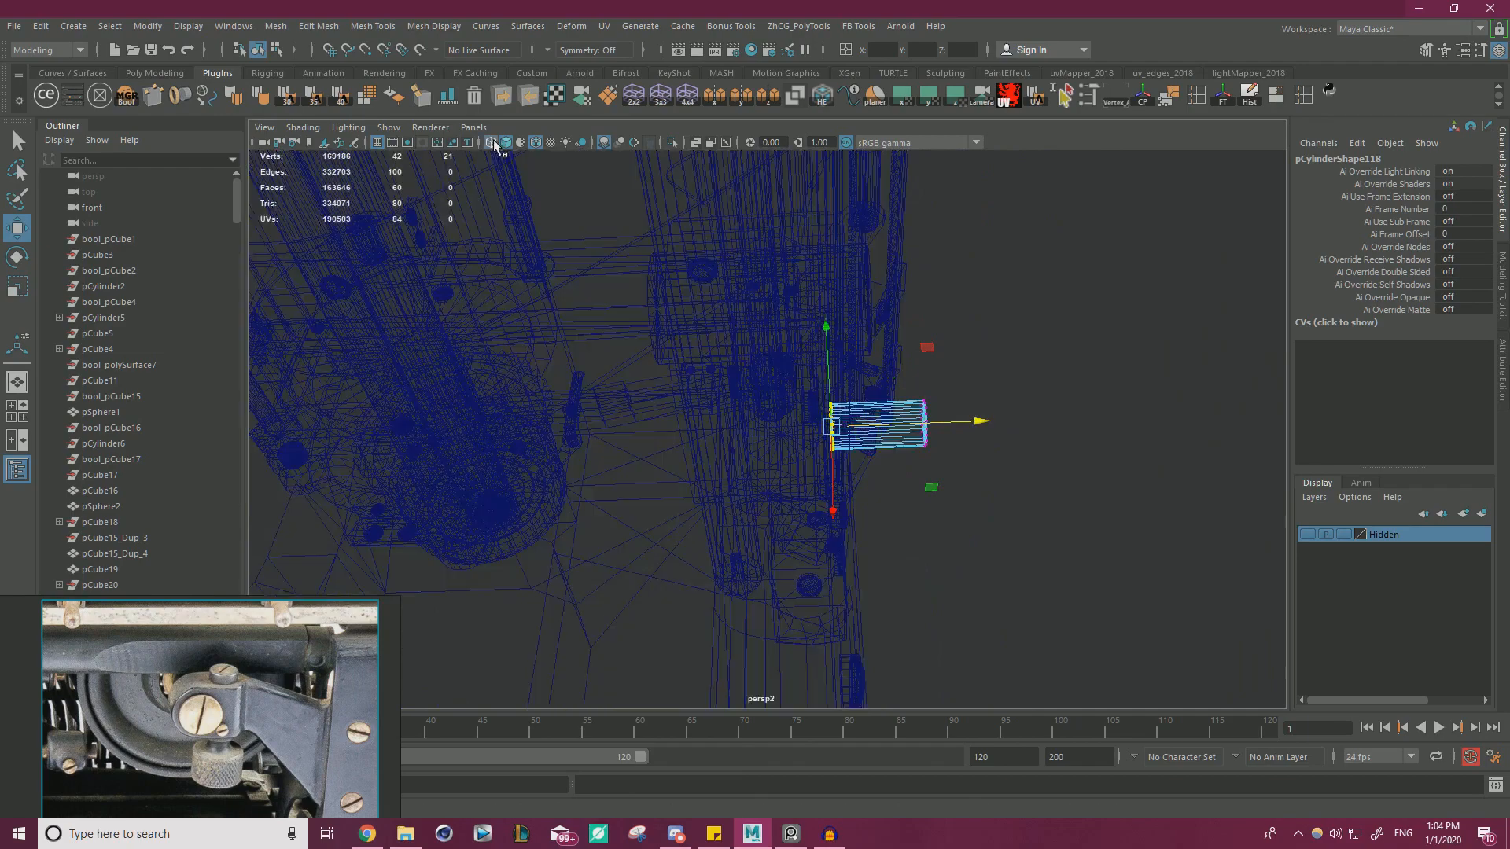
left_click_drag(691, 253, 800, 533, "alt")
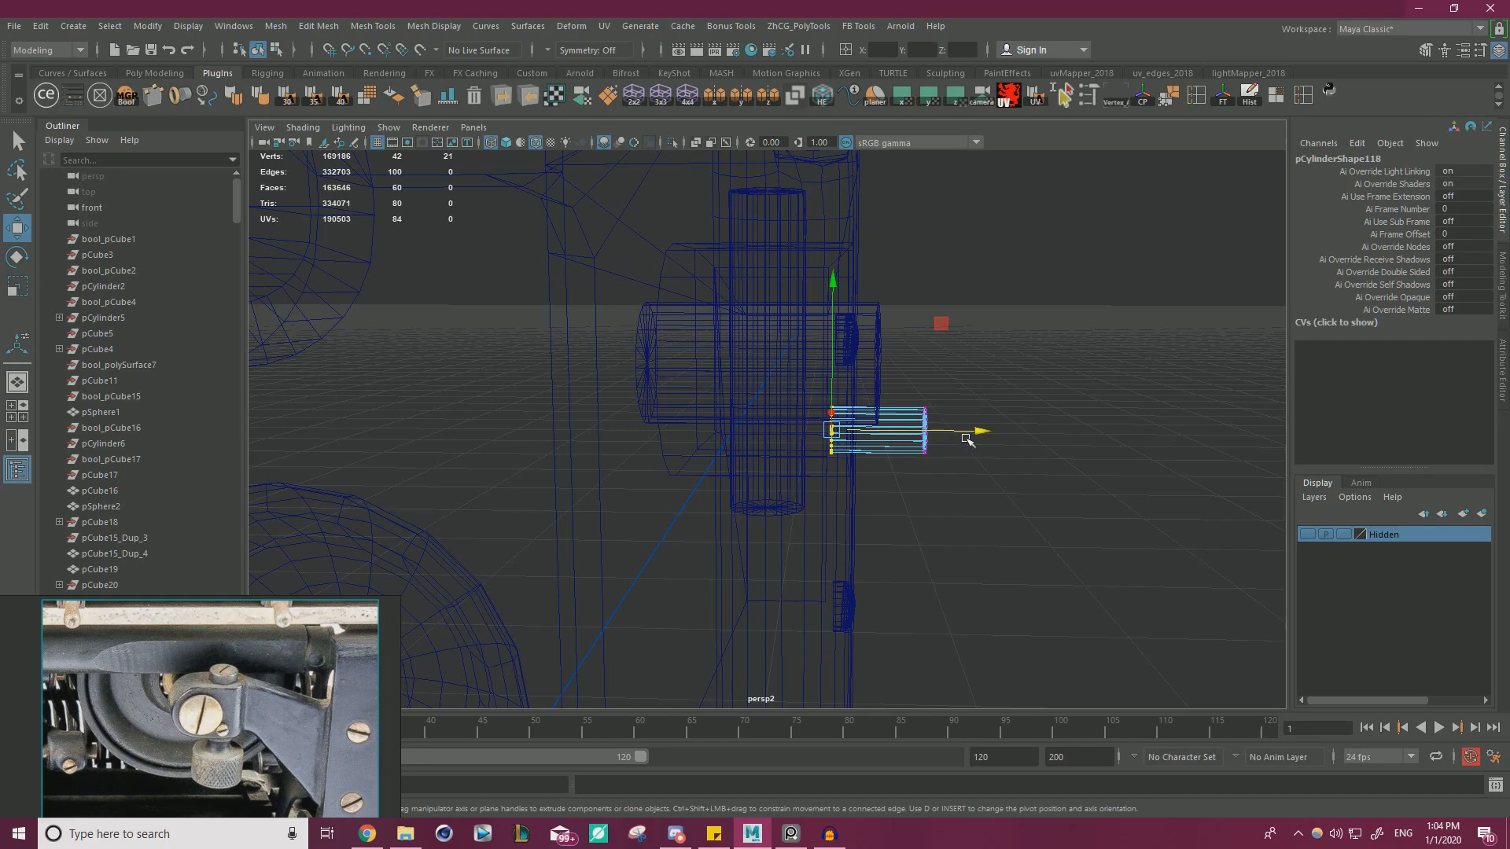
left_click_drag(971, 433, 973, 431)
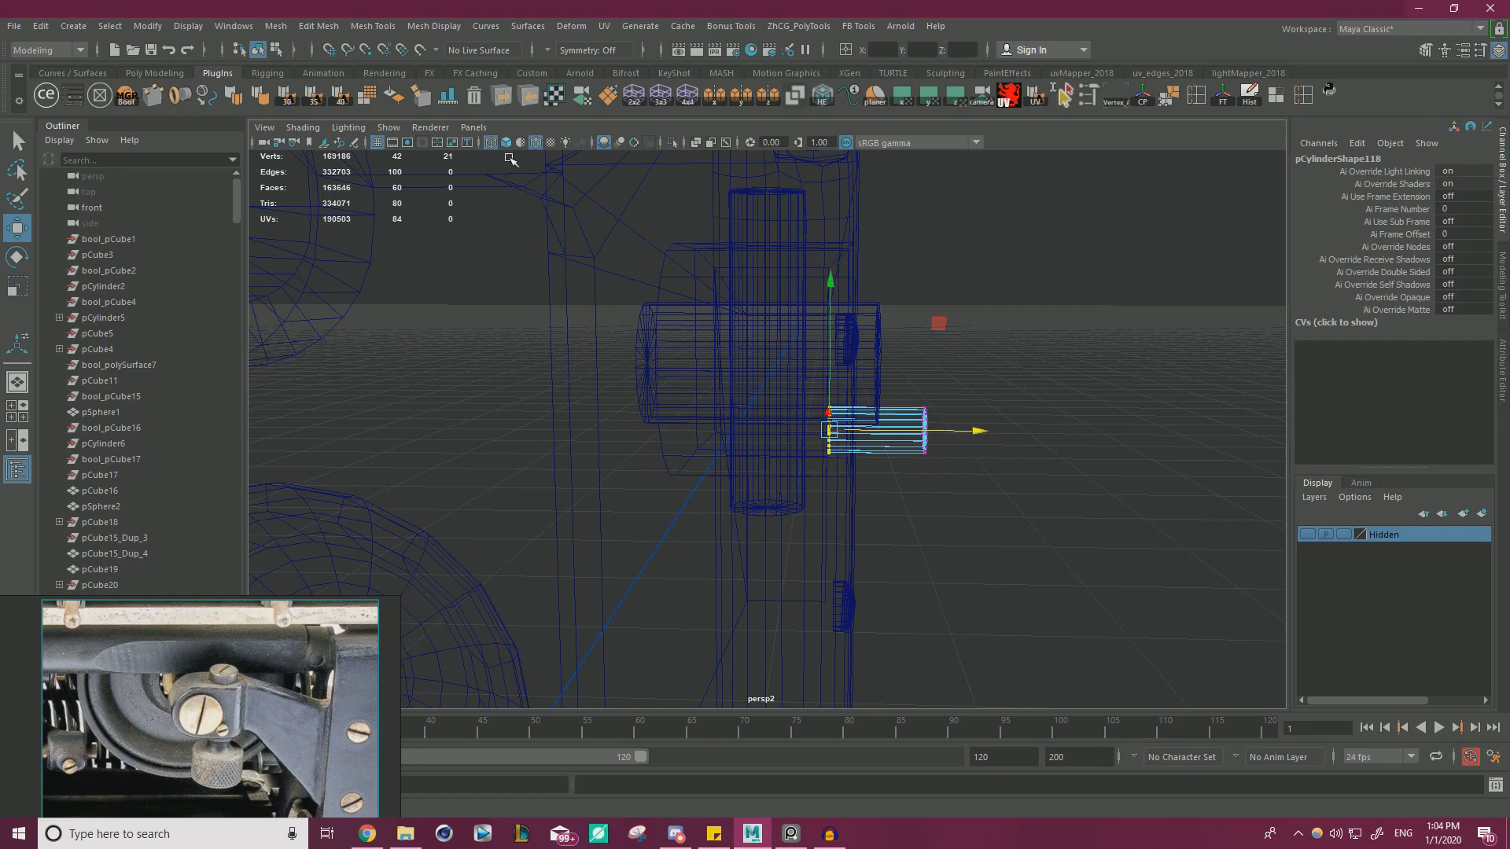
left_click(506, 143)
scroll(559, 181, "down", 4)
mouse_move(590, 236)
left_mouse_down("alt")
mouse_move(698, 333)
mouse_move(818, 385)
left_mouse_up("alt")
scroll(840, 393, "up", 3)
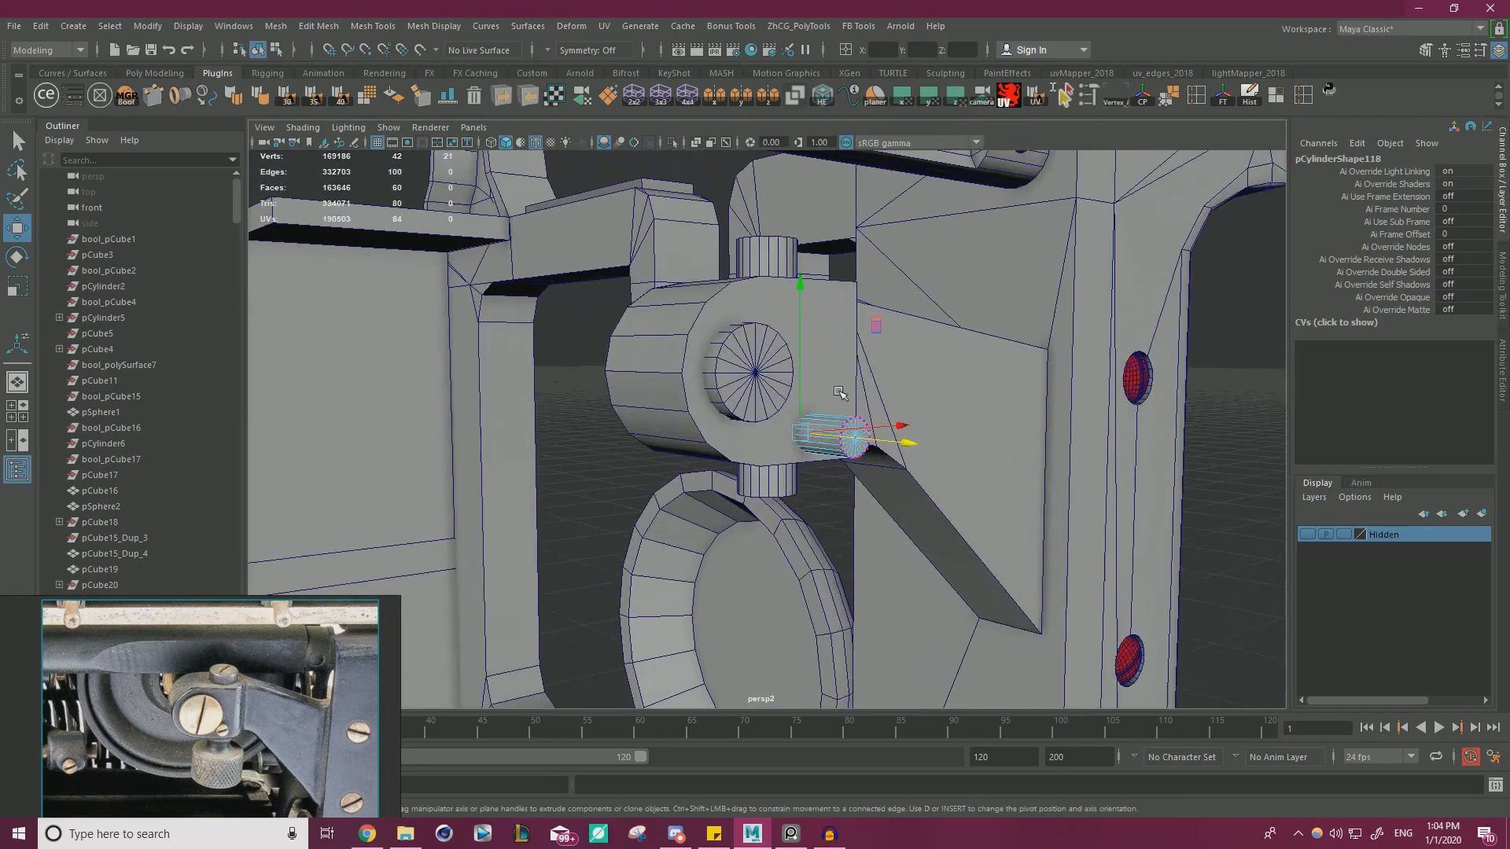
- Combine the upright, large front and thin cylinders into one mesh
right_click_drag(753, 337, 810, 295)
left_click_drag(810, 303, 651, 407, "alt")
right_click_drag(652, 407, 801, 395, "alt")
left_click(753, 321)
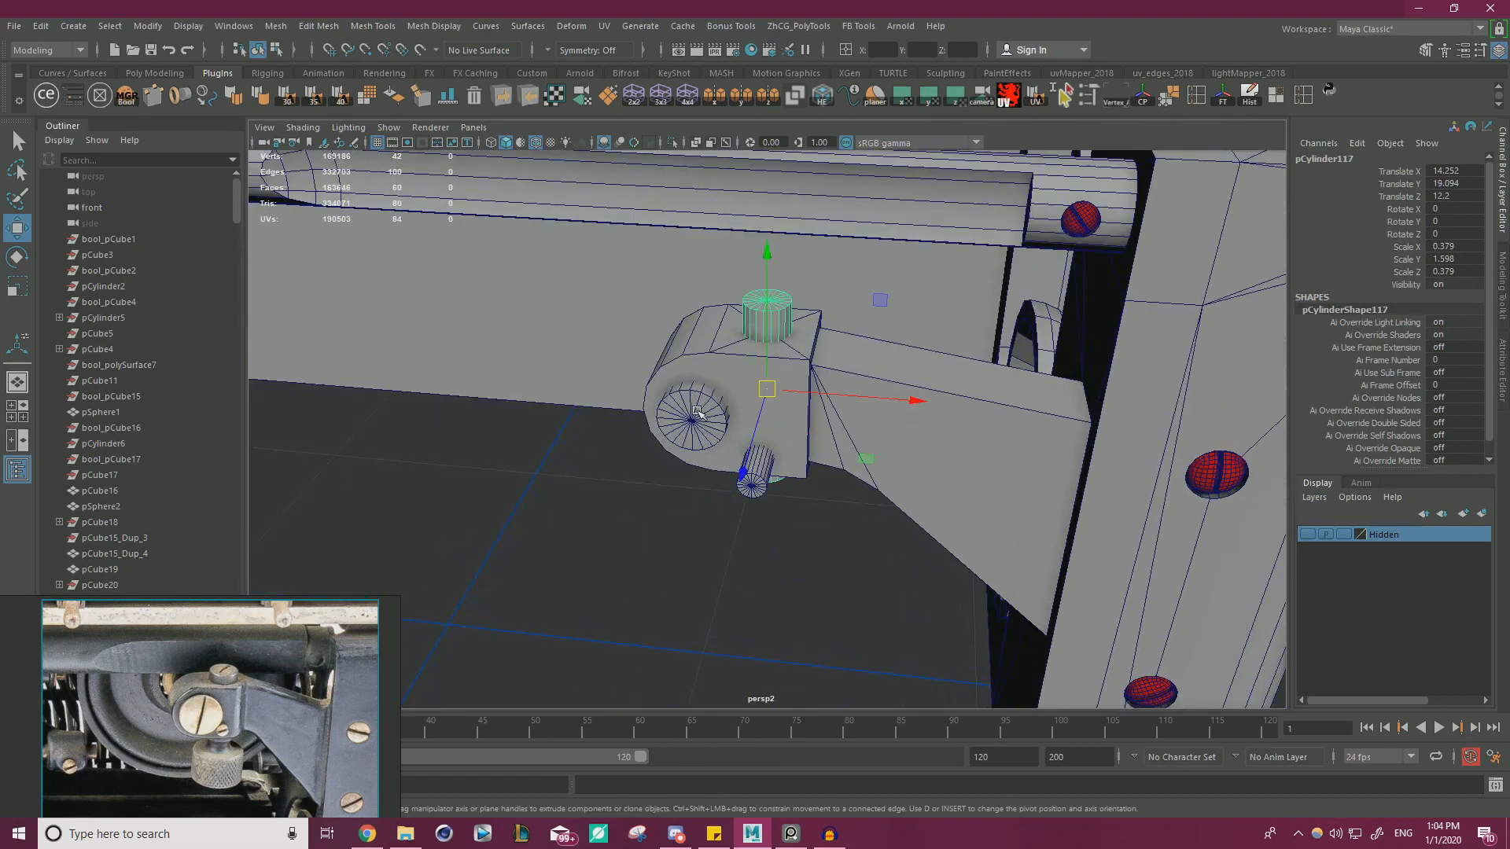
left_click(697, 412, "shift")
left_click(755, 468, "shift")
left_click(282, 30)
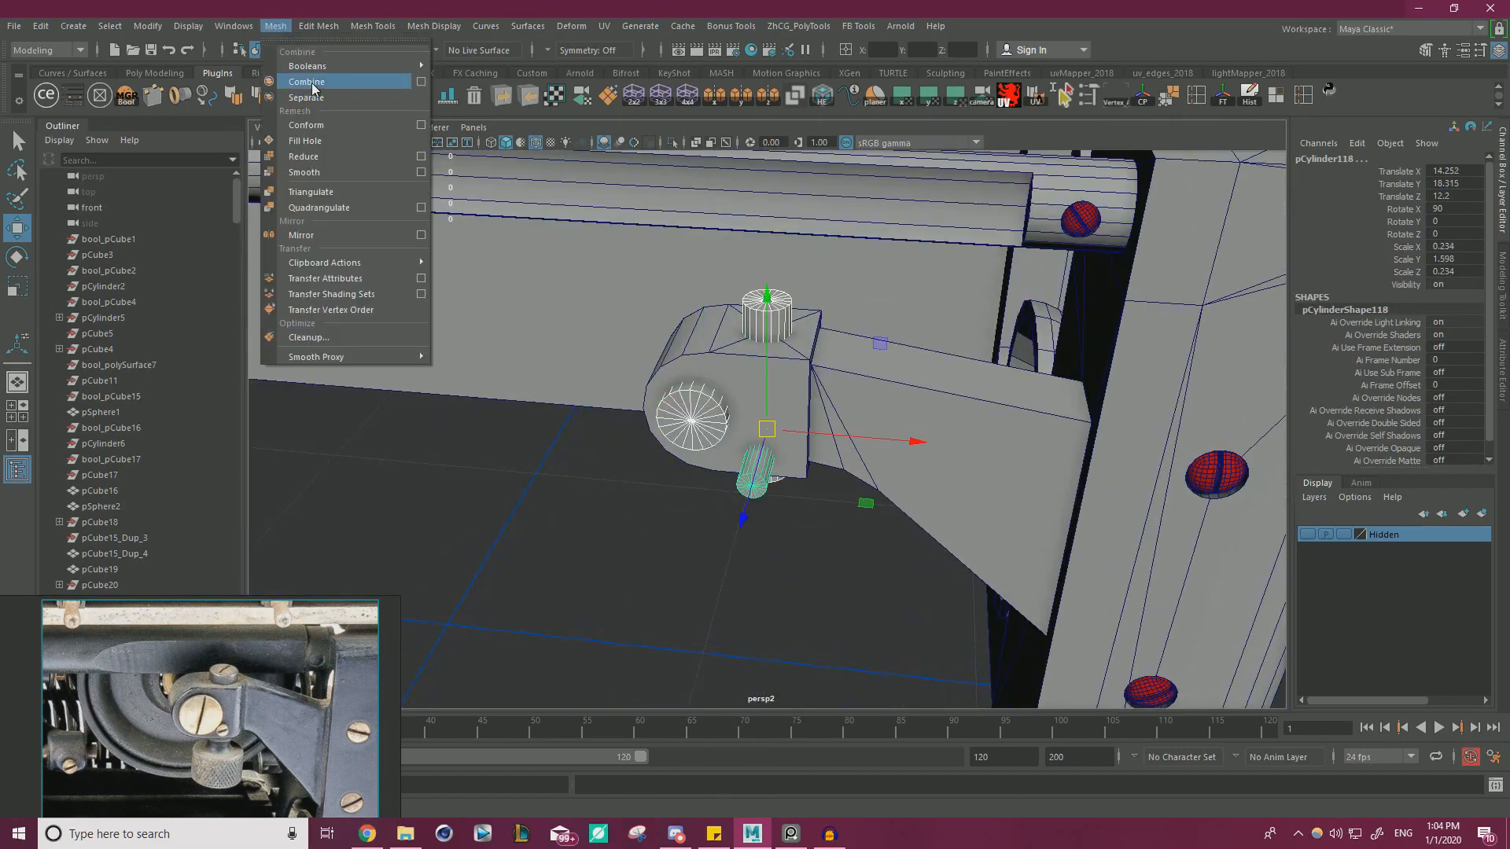
left_click(310, 86)
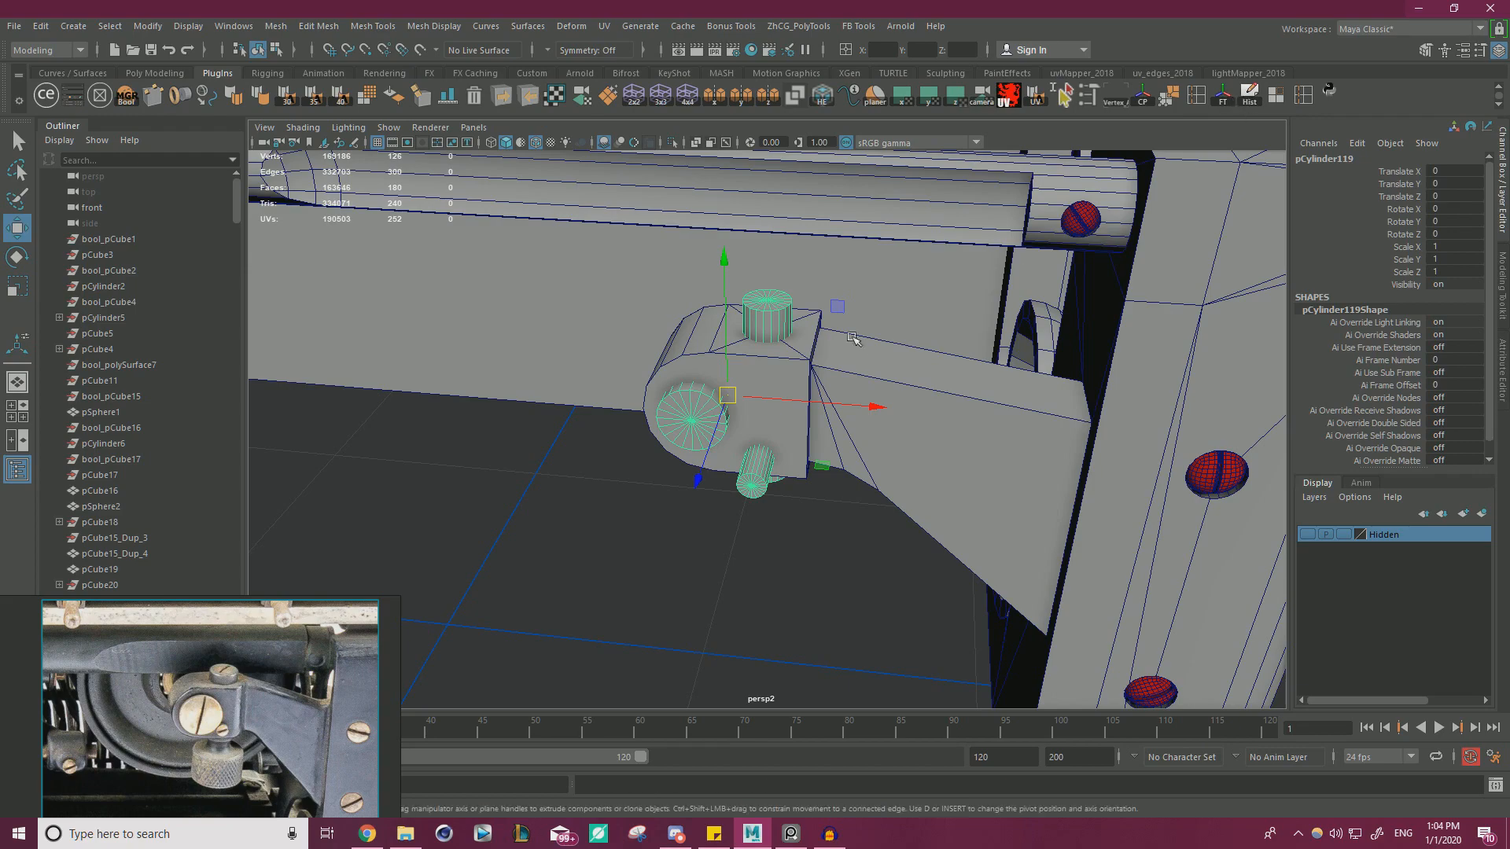
- Open the DcBoolManager tool and delete the crossing center edges from the clamp block's top face
left_click(907, 372)
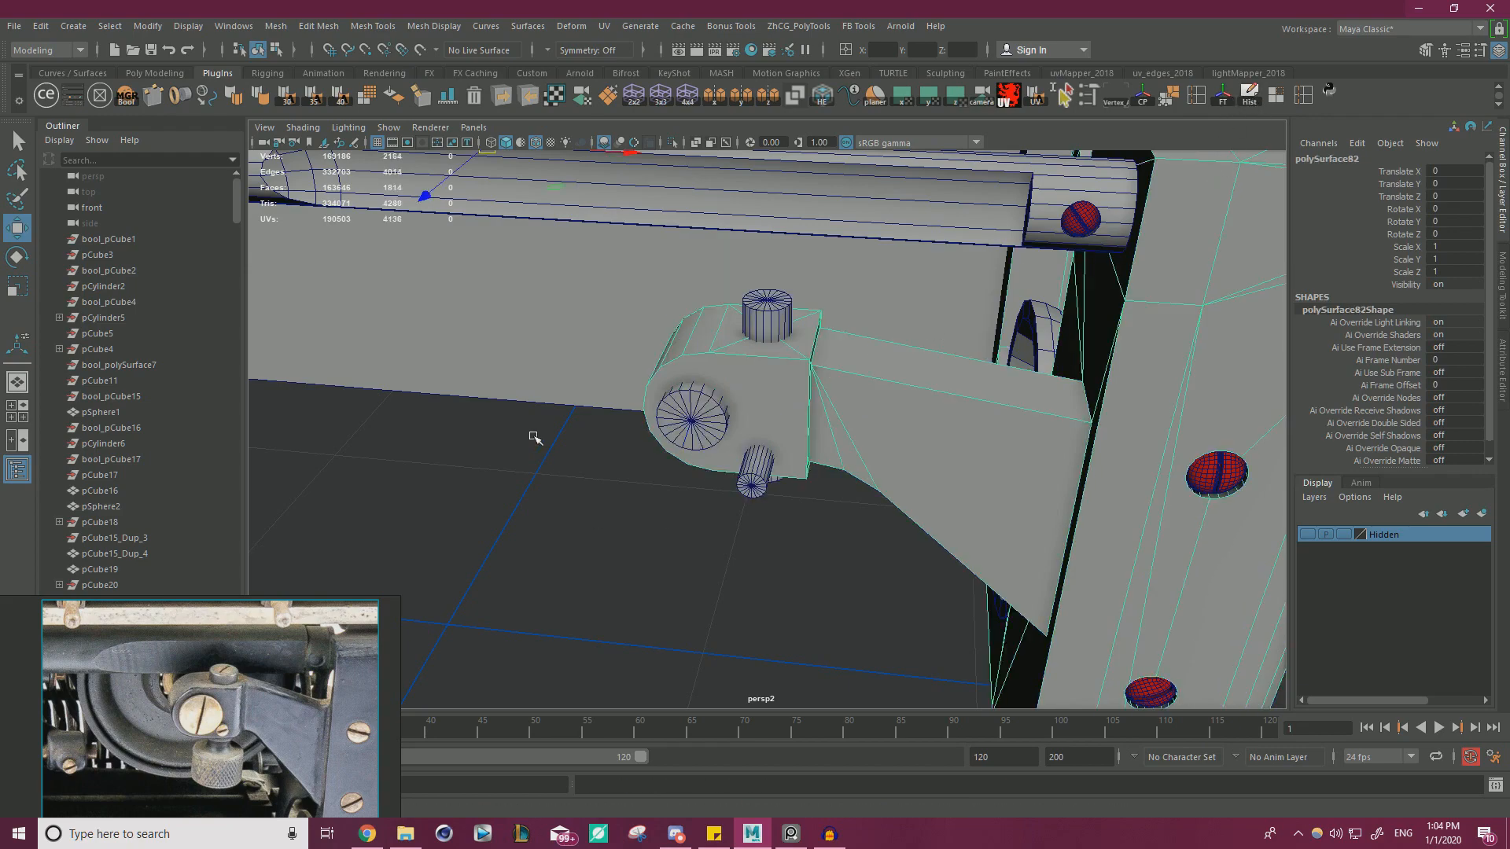
left_click(533, 438)
left_click_drag(532, 438, 917, 422, "alt")
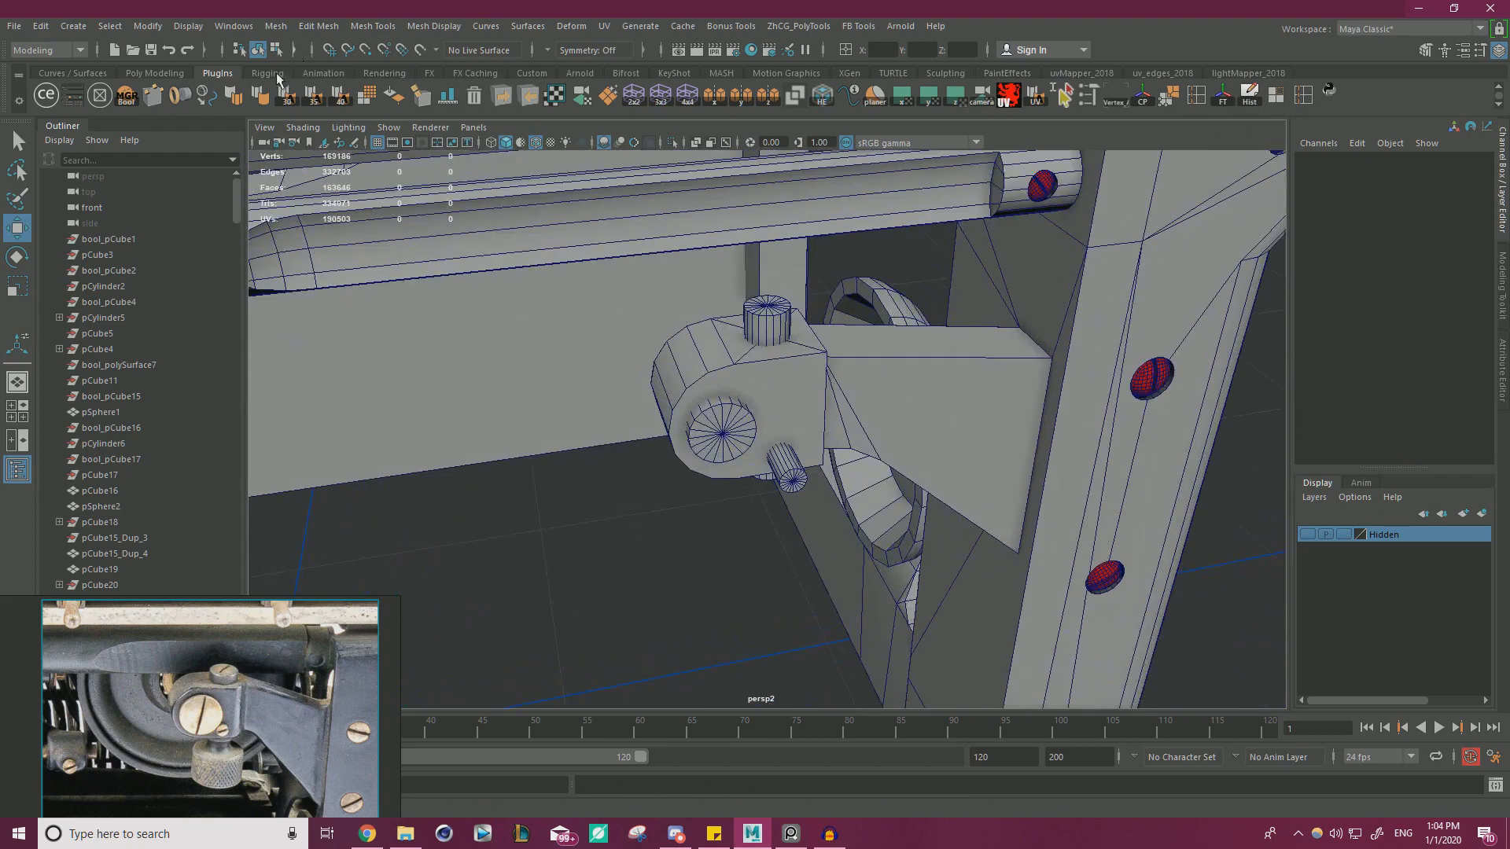
left_click(124, 103)
left_click(696, 359)
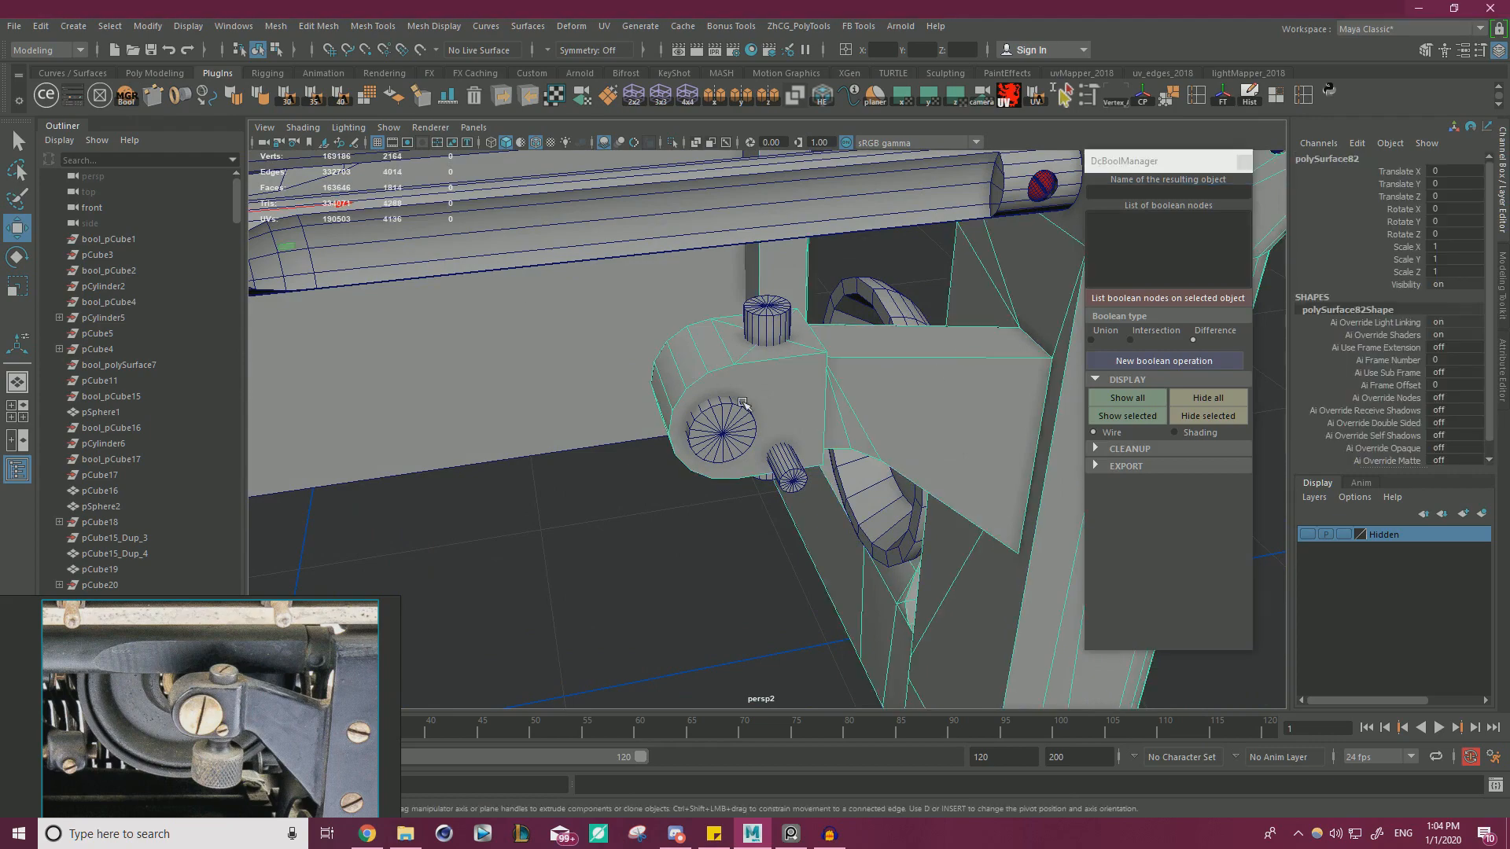
left_click(740, 433)
left_click_drag(710, 367, 717, 385, "alt")
right_click_drag(717, 385, 782, 291, "alt")
left_click(827, 284)
left_click(737, 308, "shift")
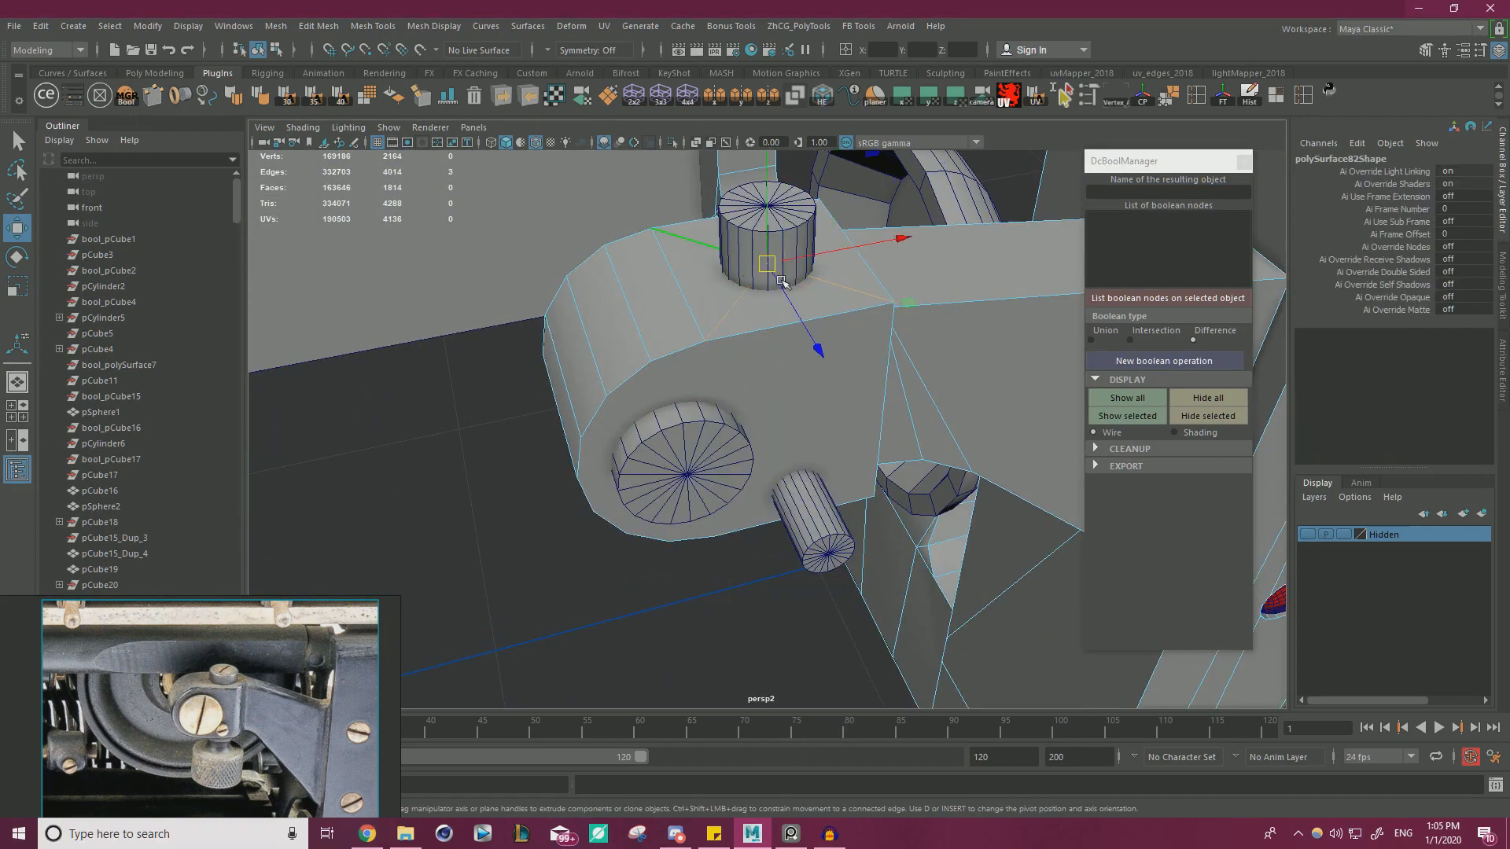
left_click_drag(780, 282, 839, 261, "alt")
key("Delete")
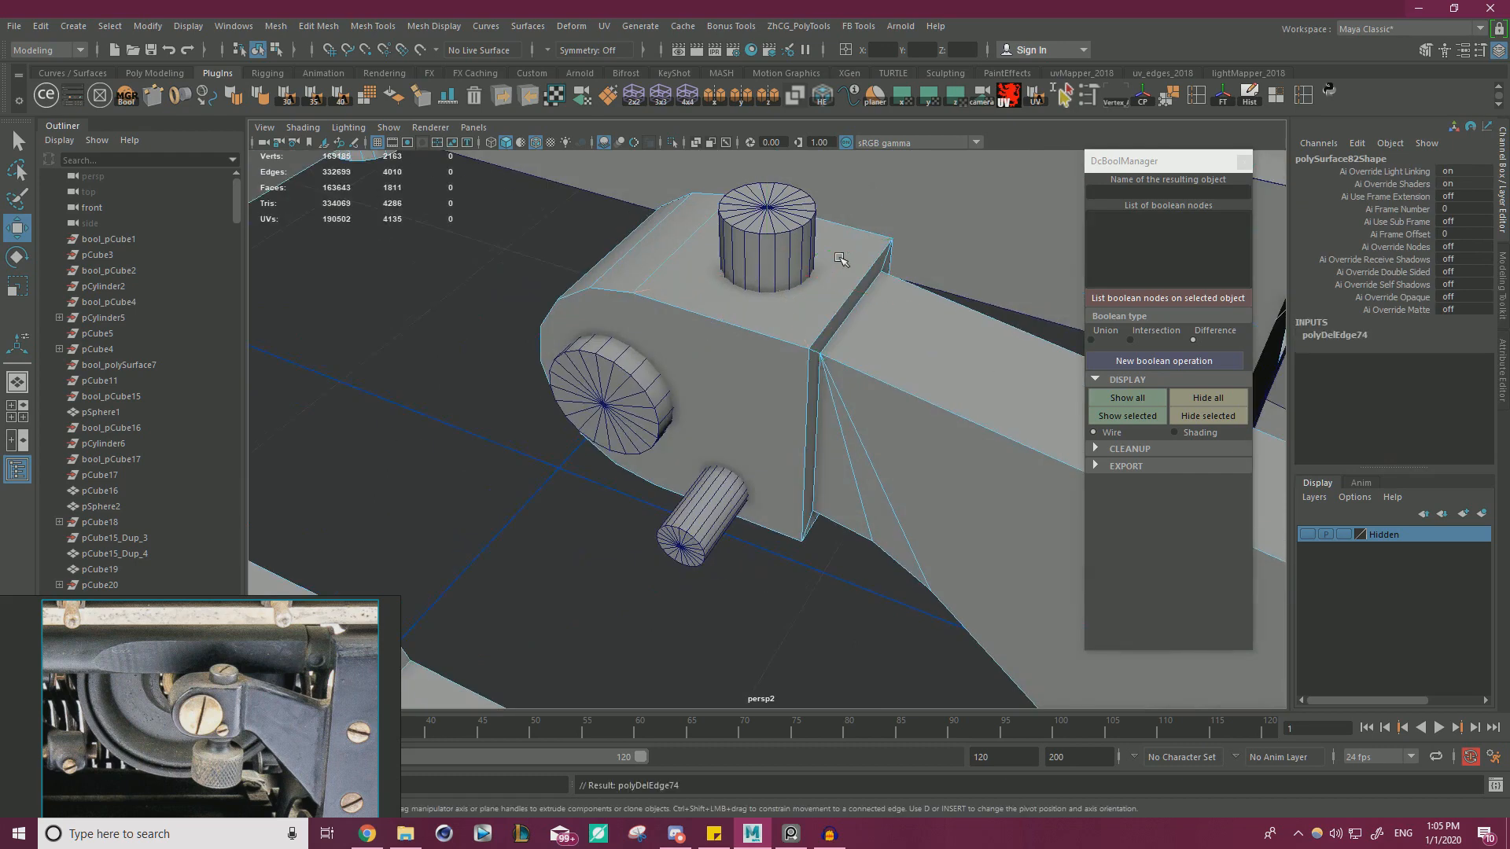
- Subtract the combined cylinders from the clamp arm with a Difference boolean, and delete its history and base objects
right_click_drag(673, 292, 707, 264)
left_click(686, 287, "shift")
left_click(689, 286, "shift")
left_click(751, 252, "shift")
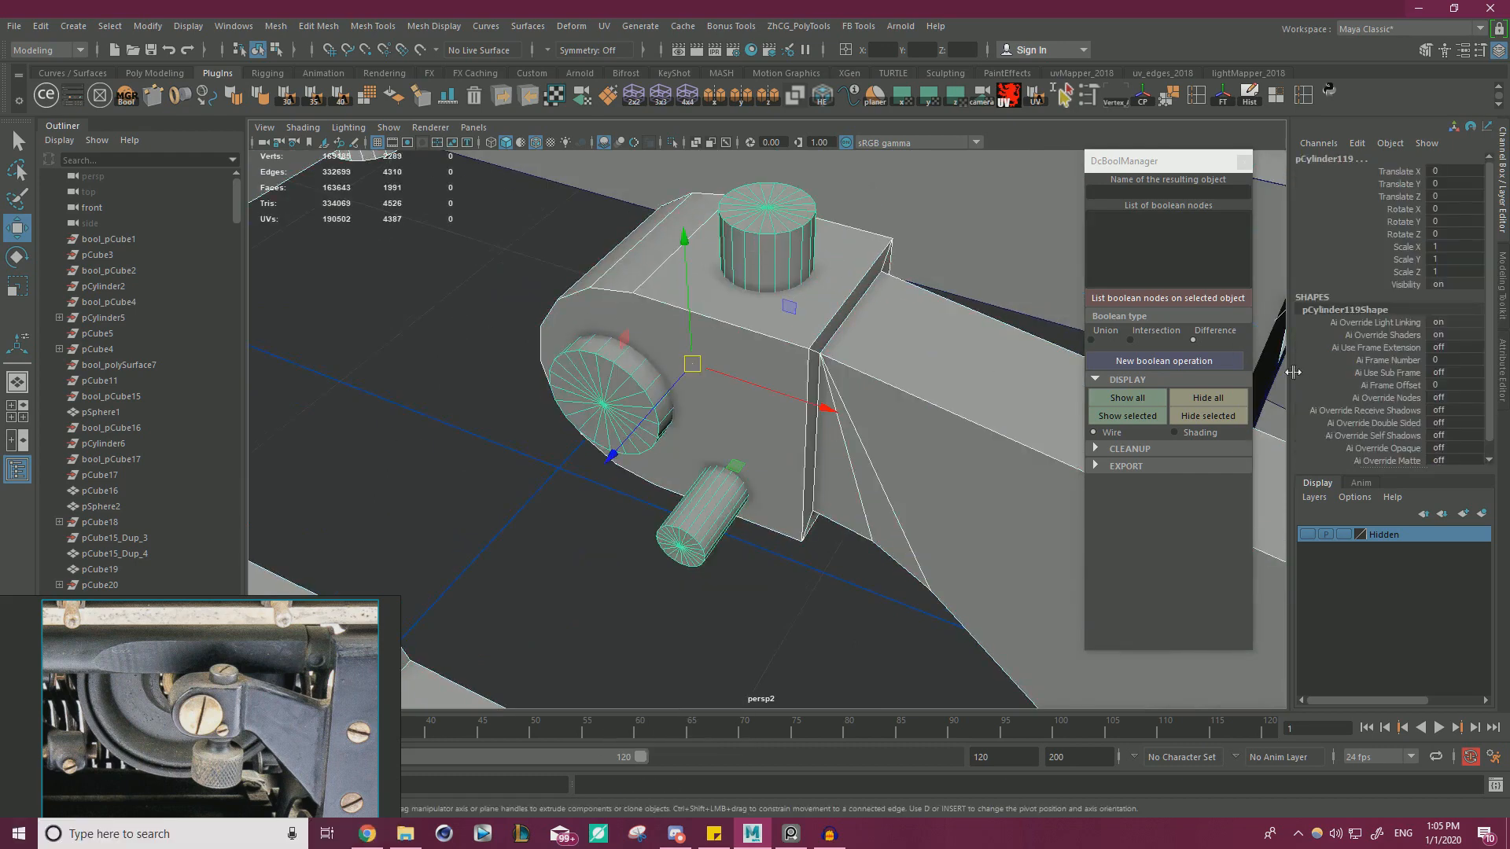
left_click(1167, 361)
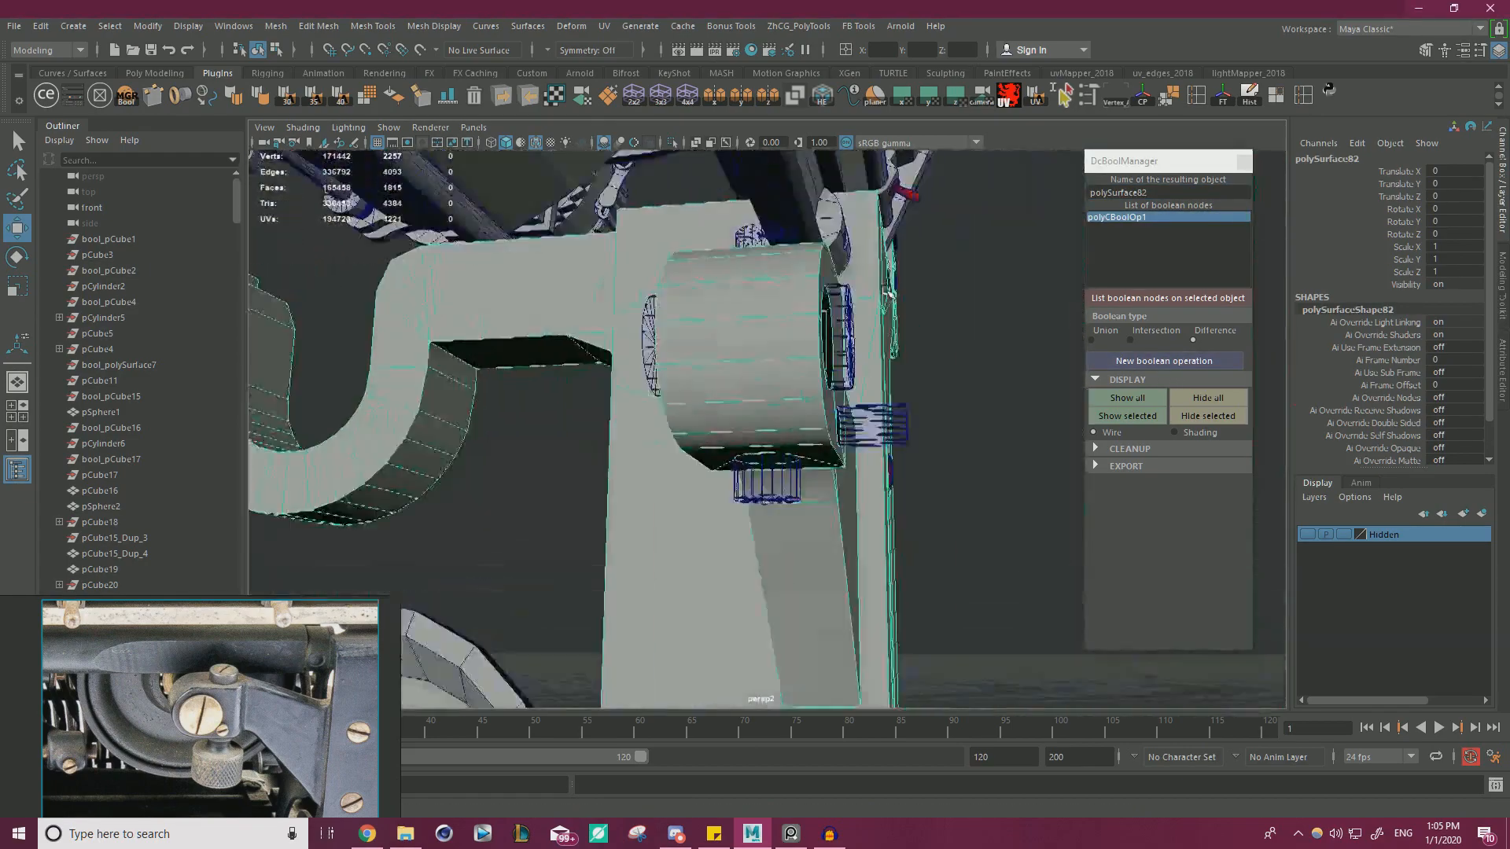
left_click_drag(889, 293, 1026, 425, "alt")
left_click(1097, 449)
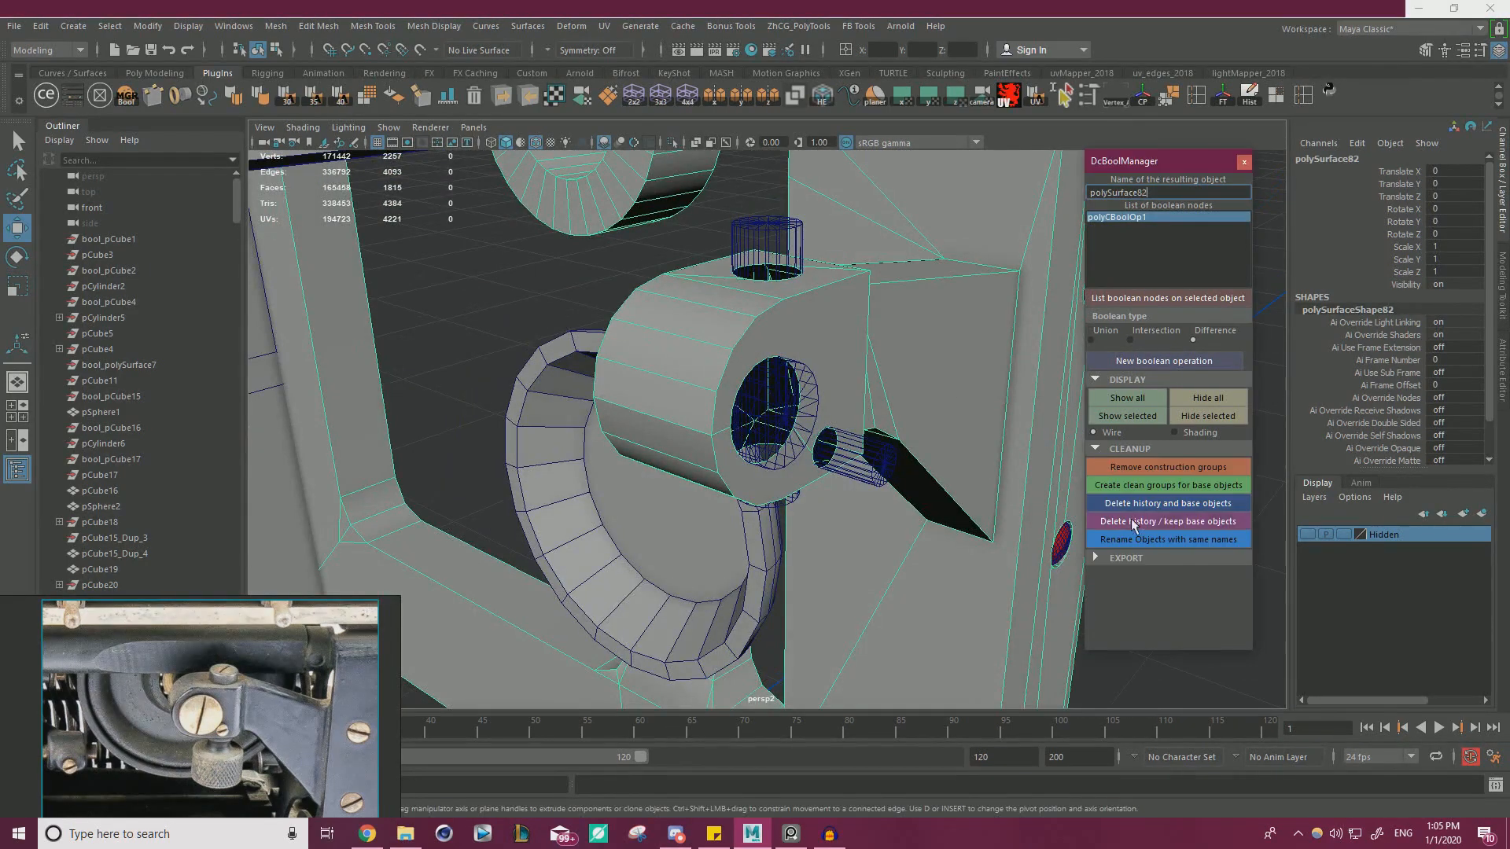
left_click(1185, 508)
- Isolate the clamp arm and bridge the open border edges of the large front hole to build its inner wall
left_click_drag(888, 503, 1014, 304, "alt")
left_click(700, 260)
left_click(670, 144)
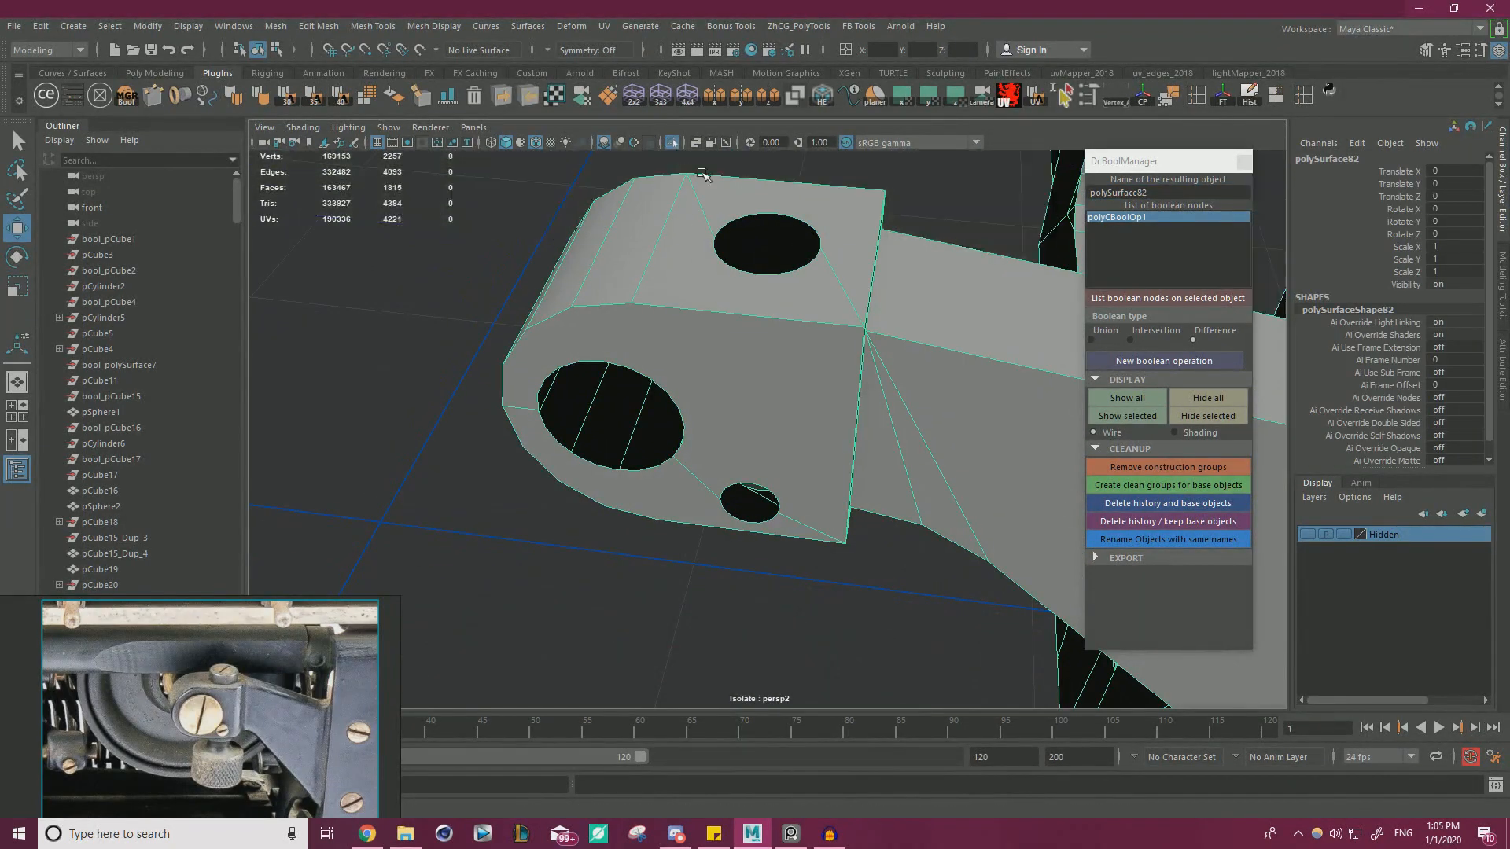
left_click_drag(865, 330, 788, 361, "alt")
right_click(788, 361)
right_click_drag(788, 361, 785, 314)
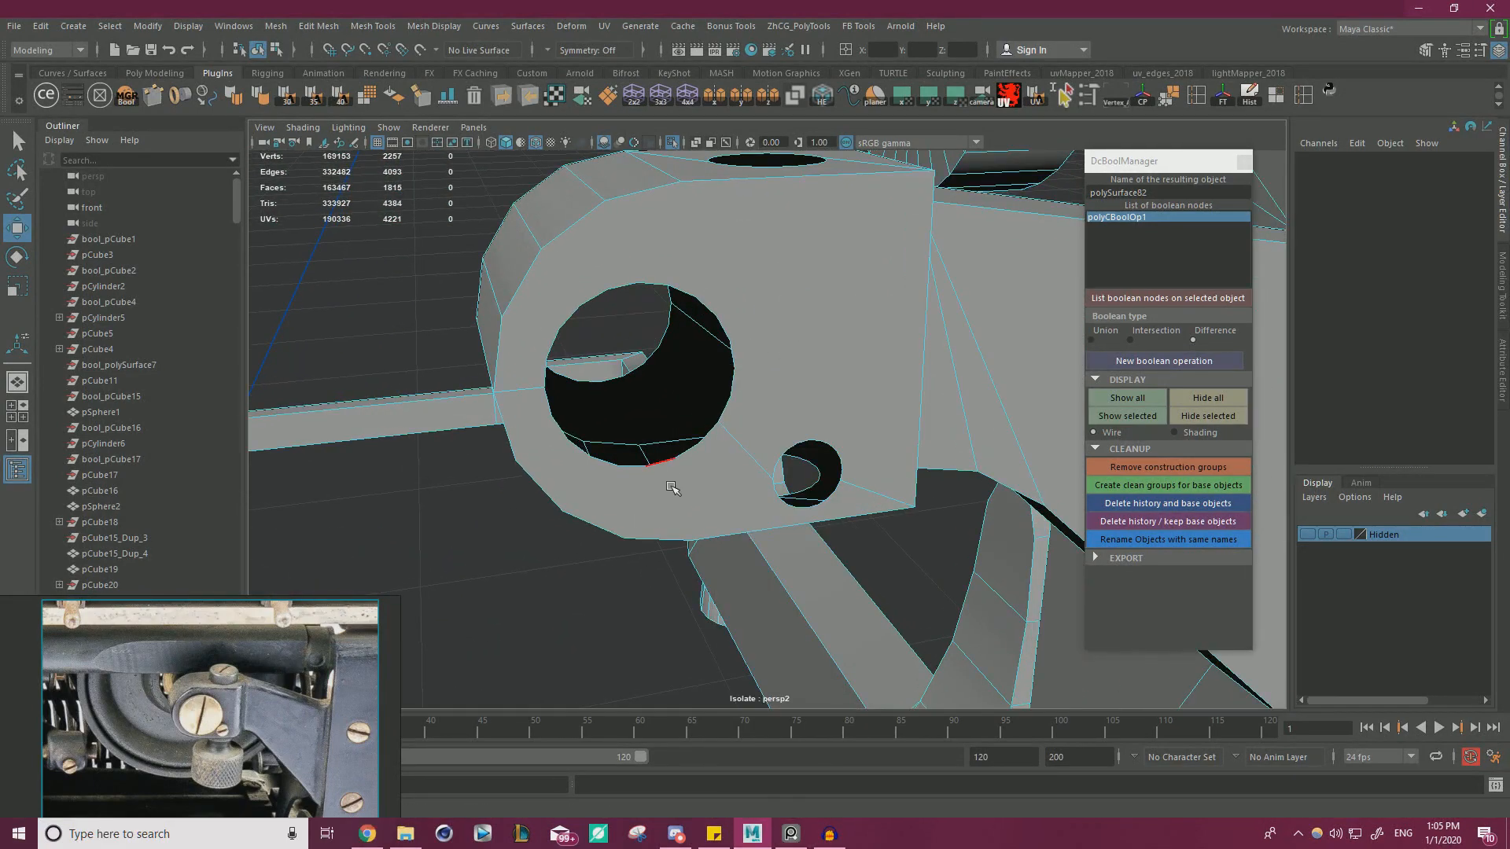
double_click(673, 486)
scroll(602, 449, "up", 3)
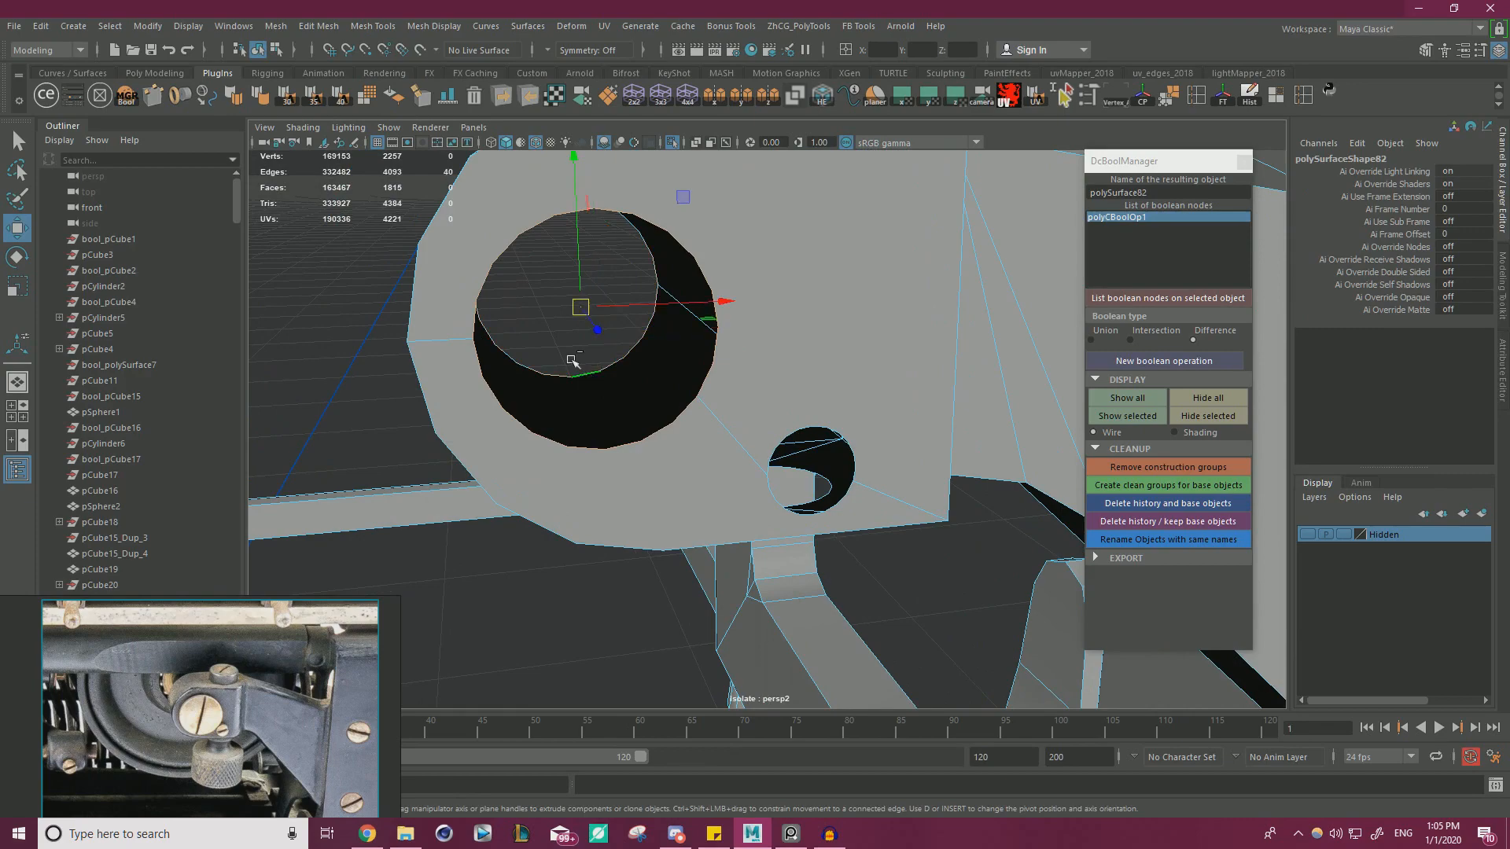
right_click_drag(572, 361, 573, 403, "shift")
right_click_drag(575, 556, 572, 550)
- Extrude the small front hole's border edge inward and fill its inner end to form a shallow recess
left_click_drag(576, 539, 755, 549, "alt")
key("w")
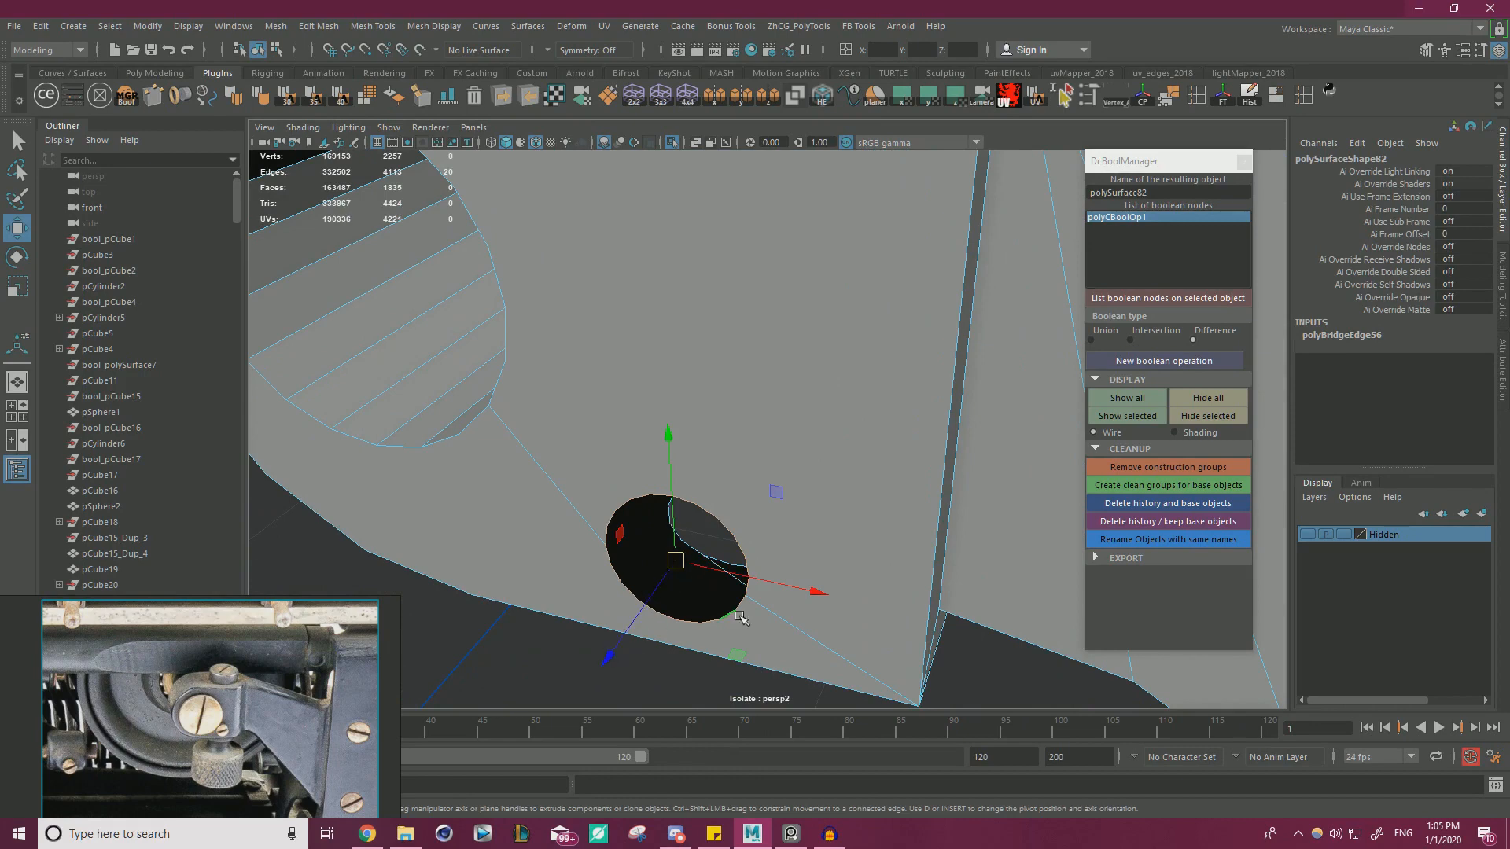
mouse_move(740, 617)
left_mouse_down("alt")
mouse_move(749, 580)
mouse_move(728, 600)
left_mouse_up("alt")
left_click_drag(634, 619, 660, 590, "shift")
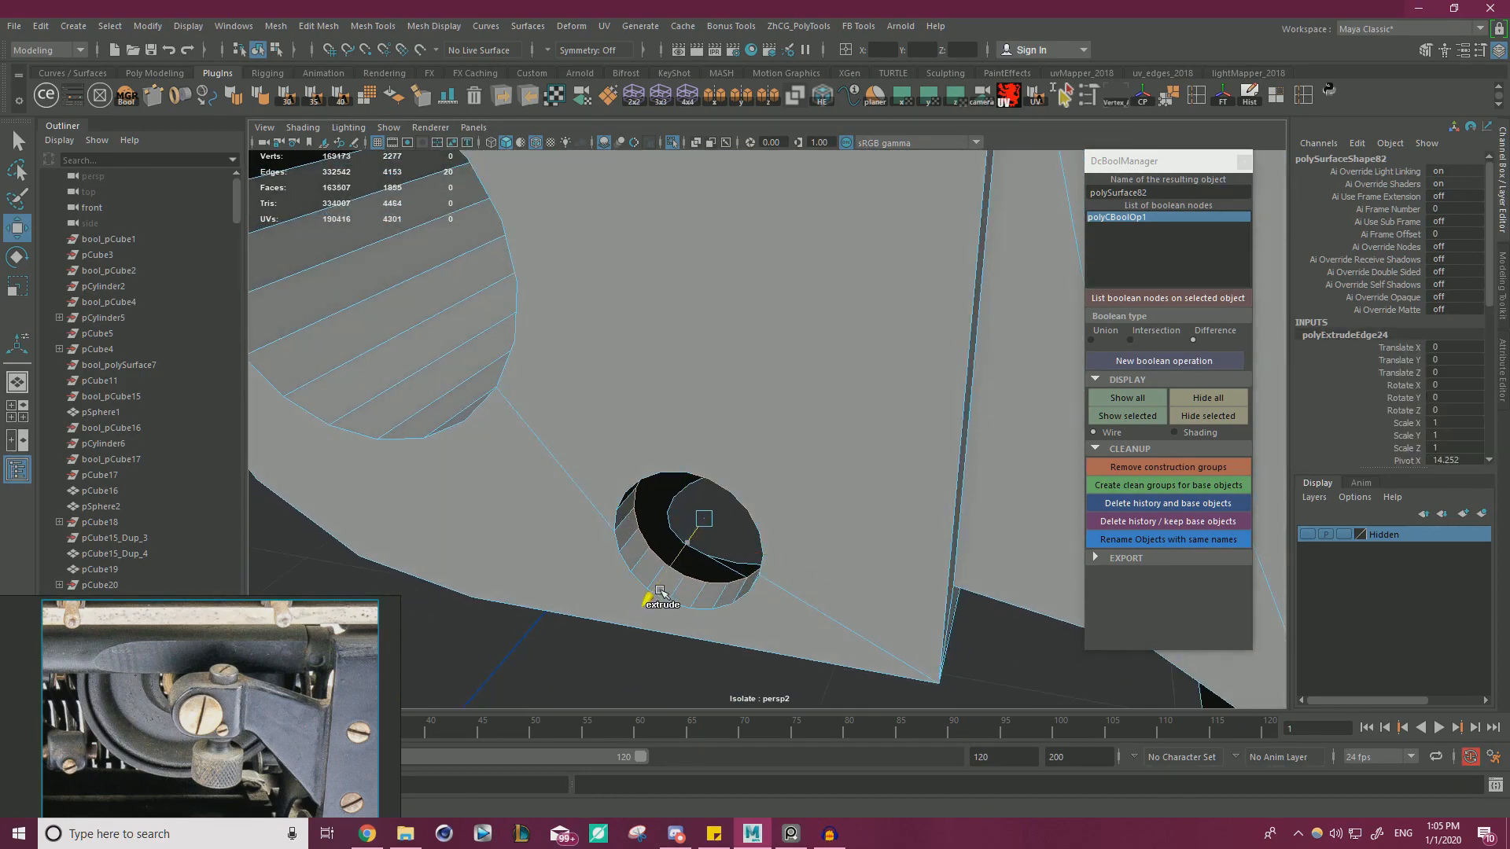
right_click_drag(538, 652, 533, 655, "shift")
right_click_drag(523, 726, 523, 728, "shift")
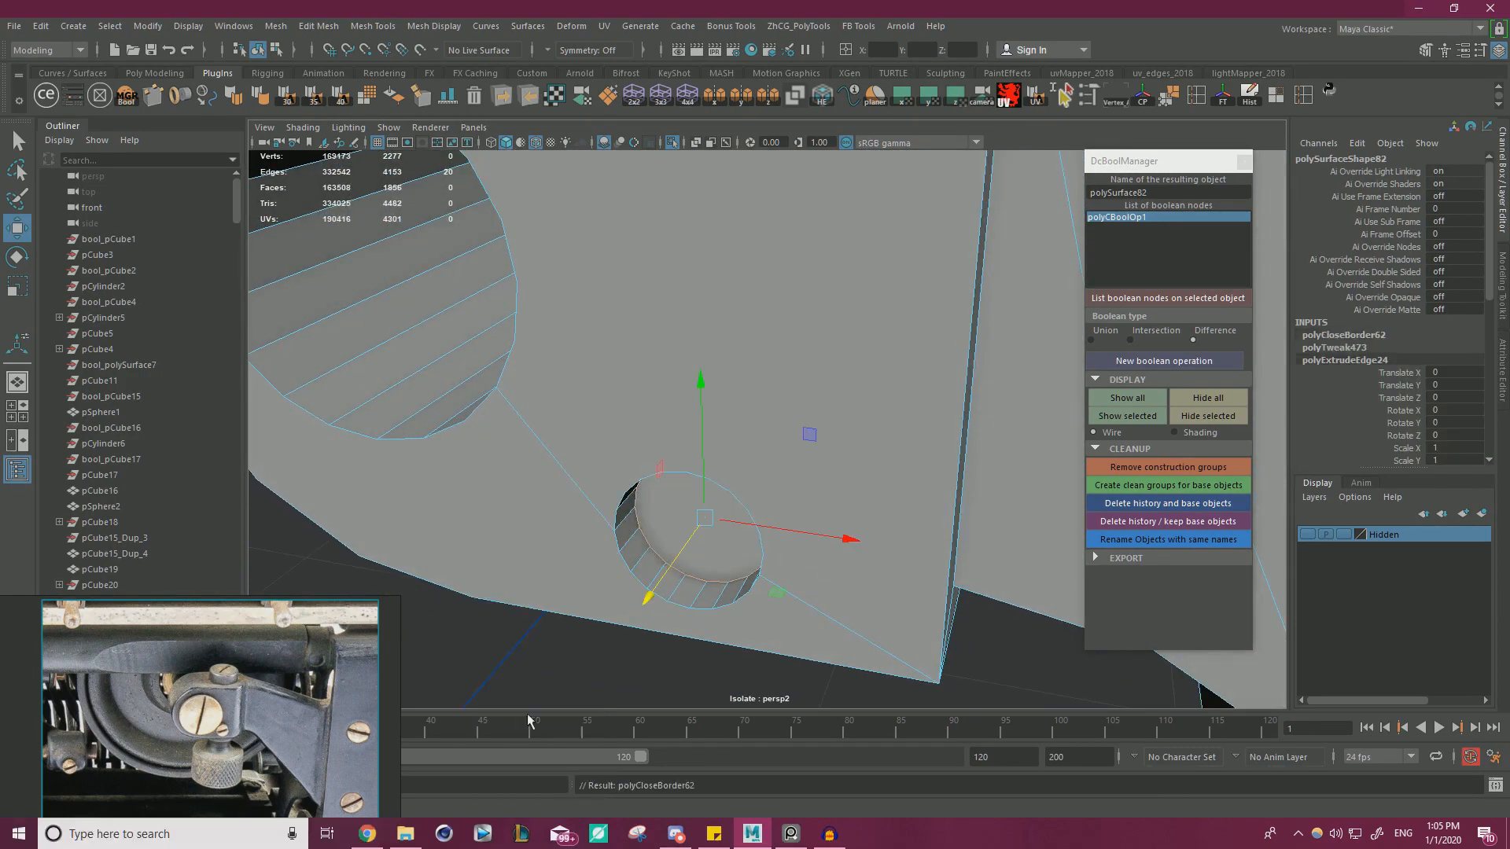
- Bridge the open border edges of the upright hole through the clamp block's top
left_click_drag(523, 729, 776, 469, "alt")
double_click(733, 387)
left_click_drag(736, 390, 747, 489, "alt")
scroll(710, 492, "up", 4)
right_click_drag(692, 479, 693, 519, "shift")
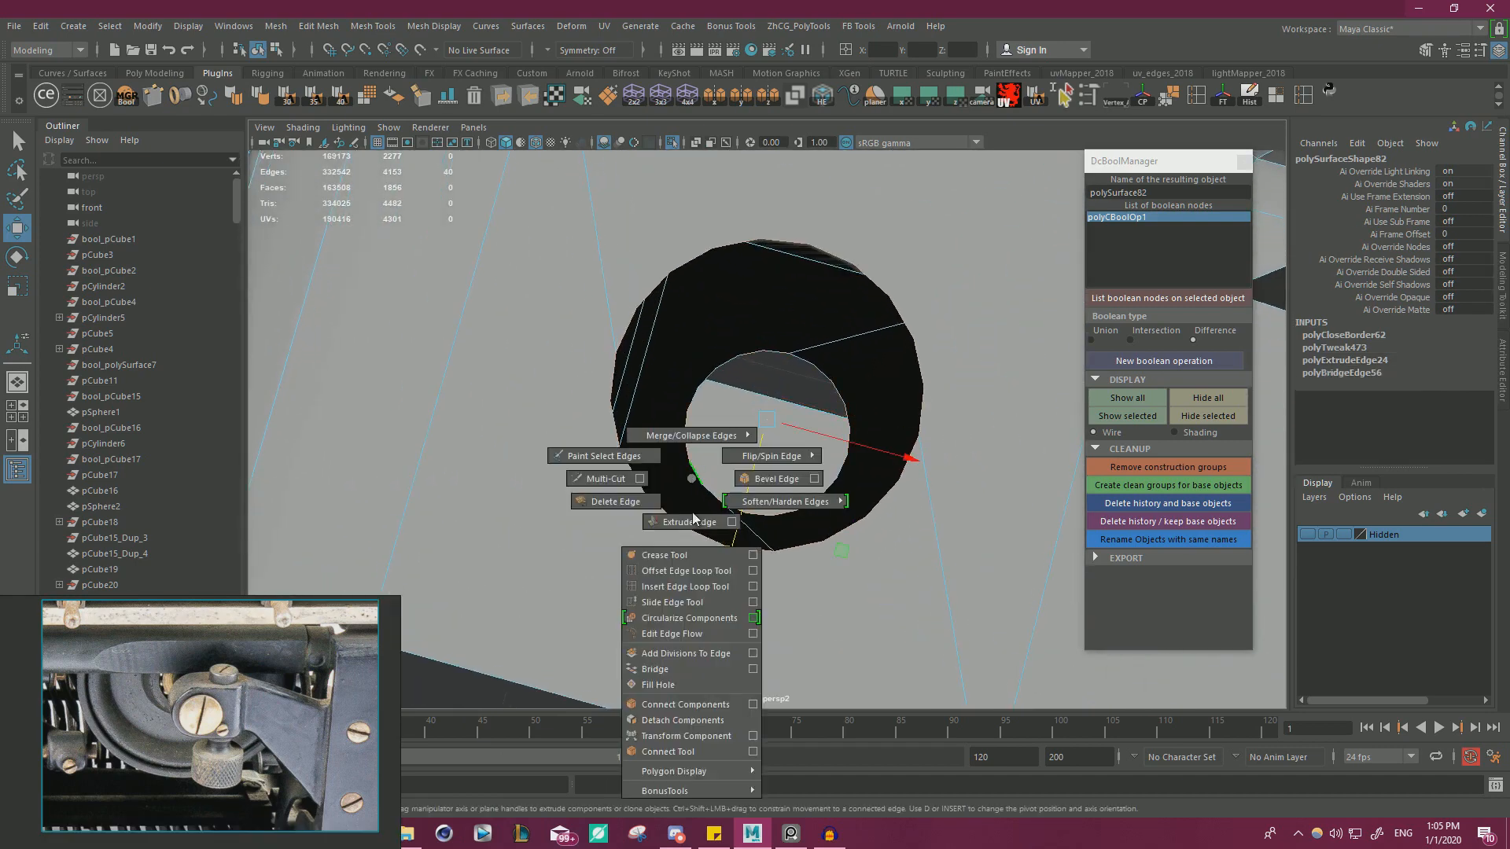
right_click_drag(674, 670, 673, 670, "shift")
left_click_drag(674, 670, 678, 362, "alt")
- Return to object selection and end the isolation to show the whole typewriter
right_click_drag(683, 343, 761, 319)
left_click_drag(582, 323, 707, 349, "alt")
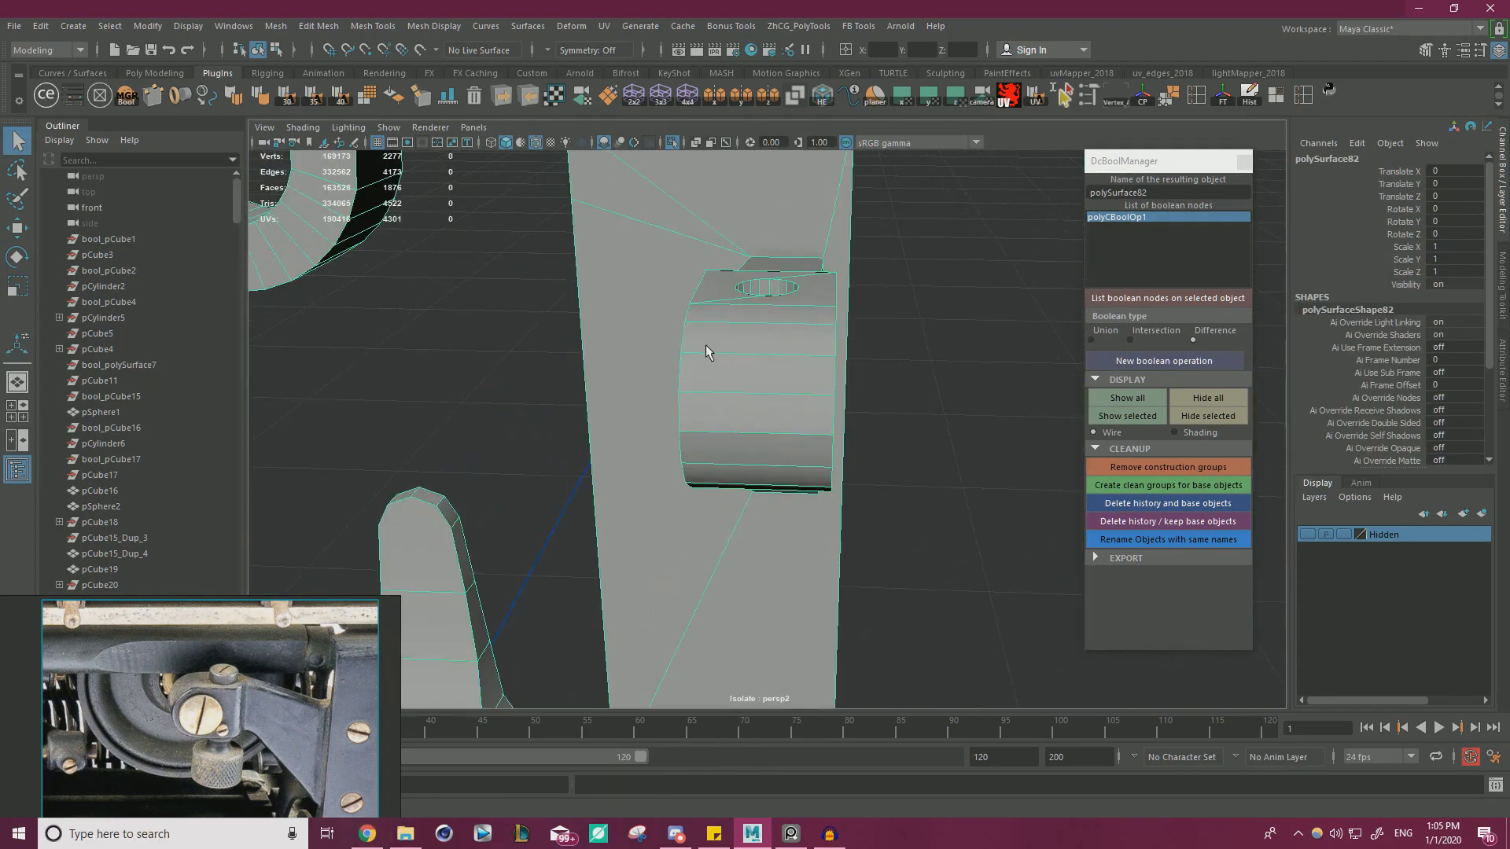
left_click_drag(705, 344, 609, 289, "alt")
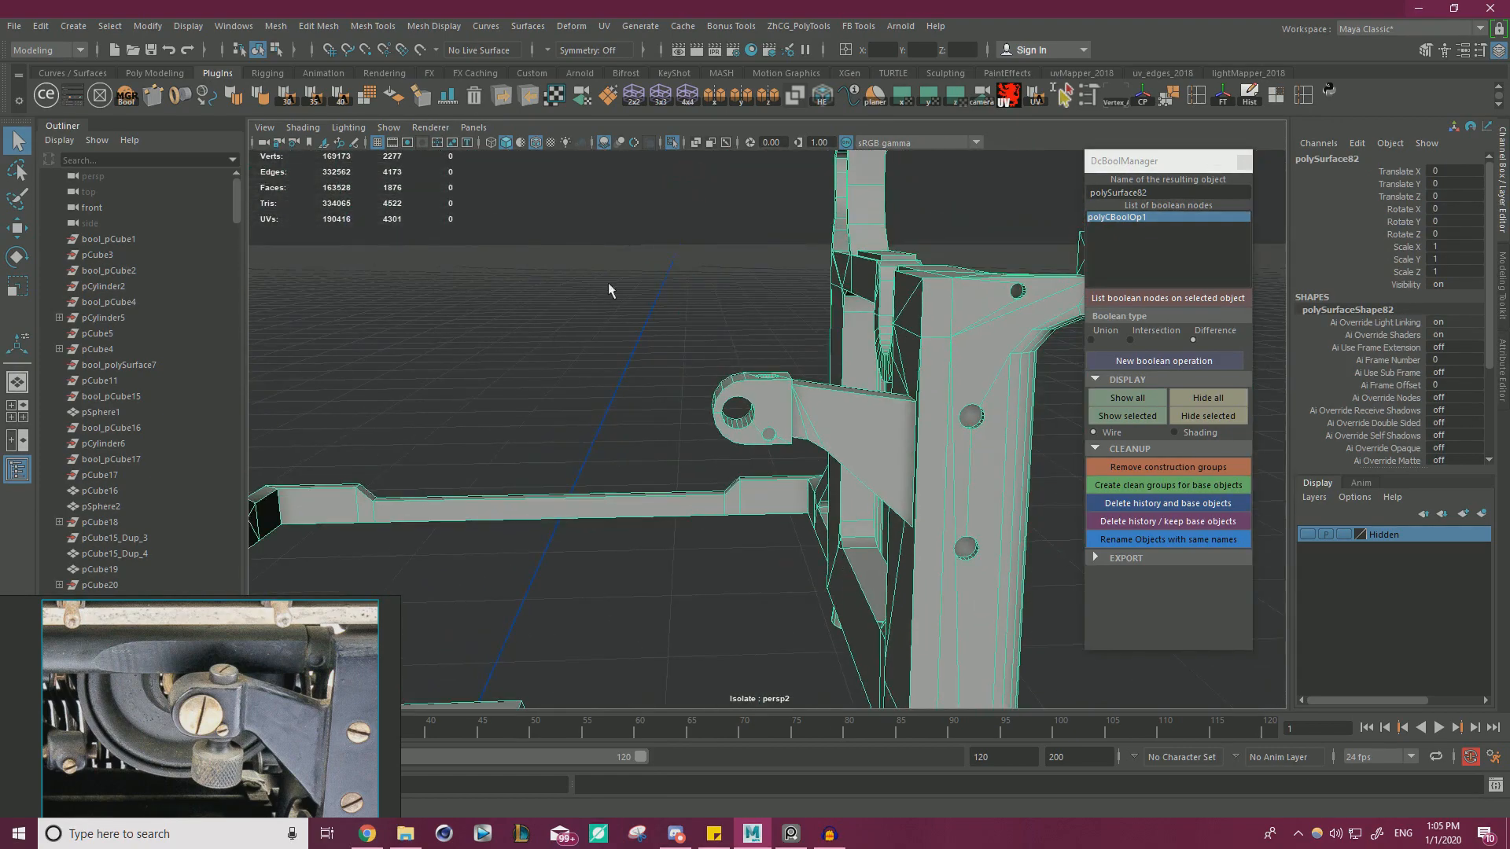
left_click(672, 143)
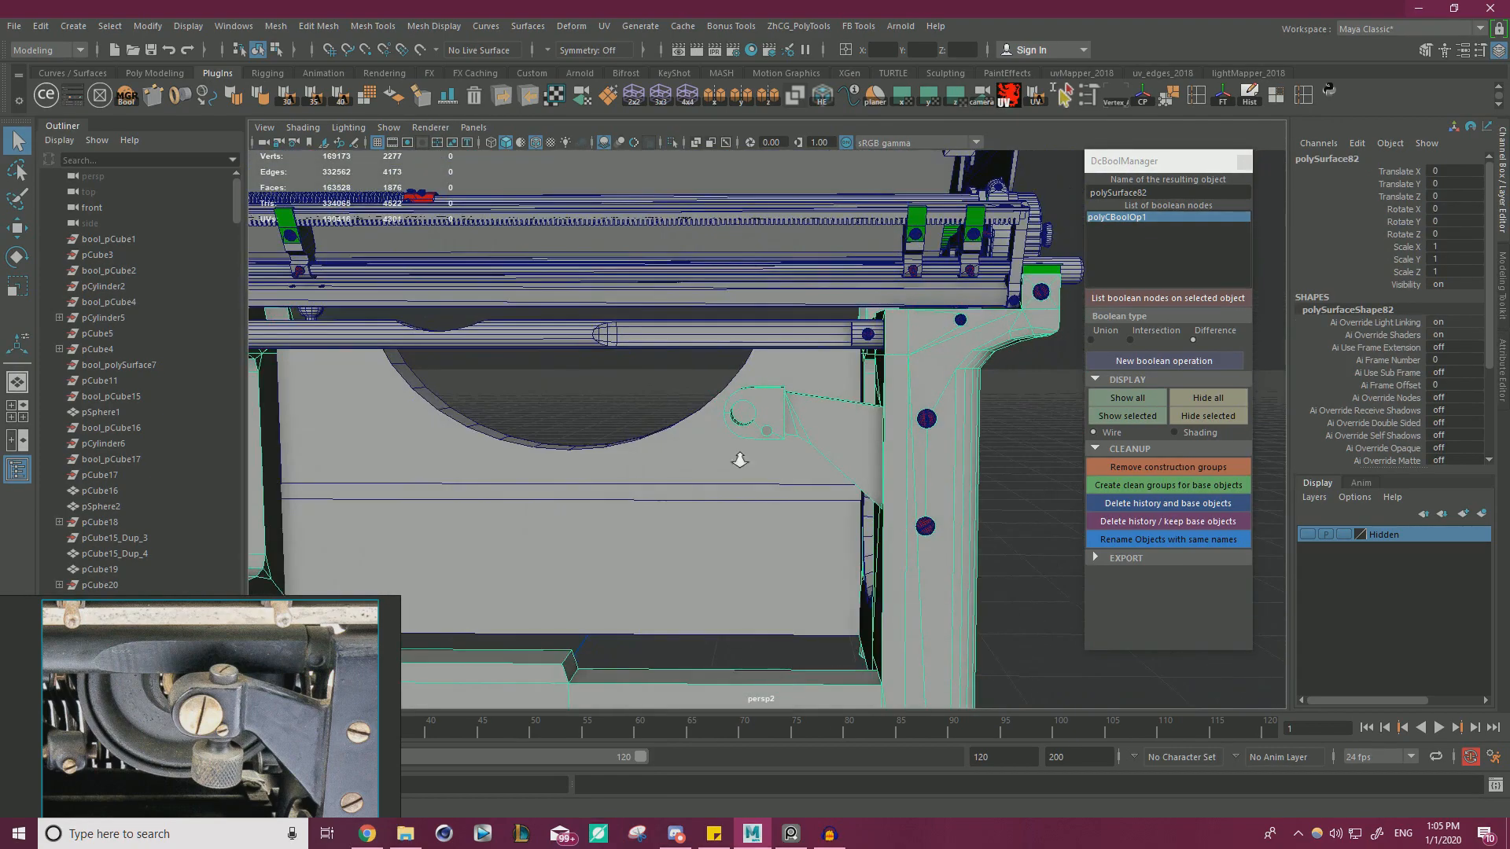
- Duplicate the red slotted screw from the side frame, move the copy to the clamp block's small hole and scale it to 2.442
left_click_drag(740, 460, 781, 462, "alt")
right_click_drag(668, 456, 779, 492, "alt")
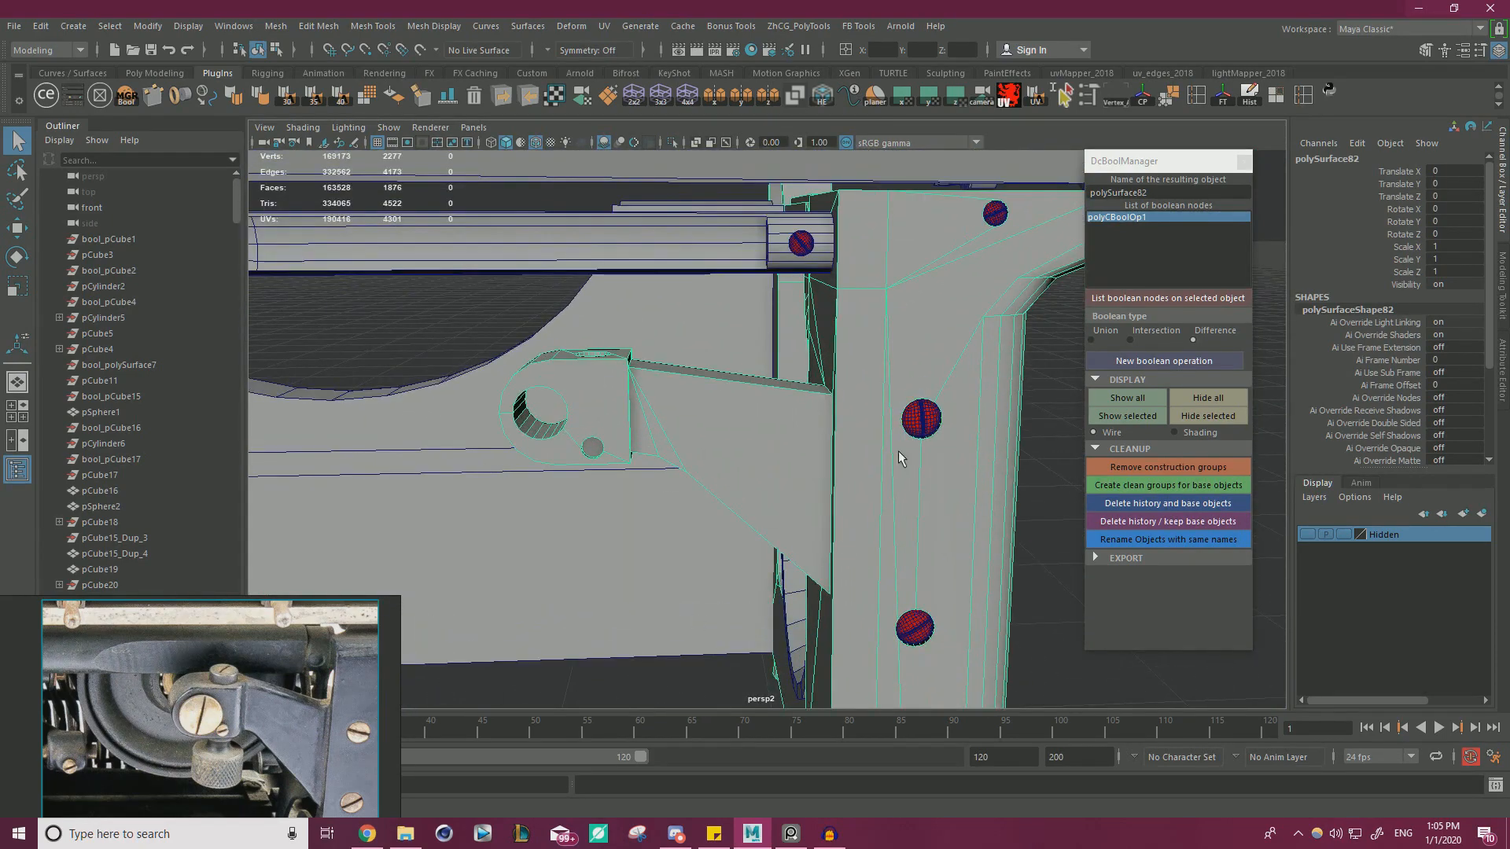
left_click(918, 427)
key("w")
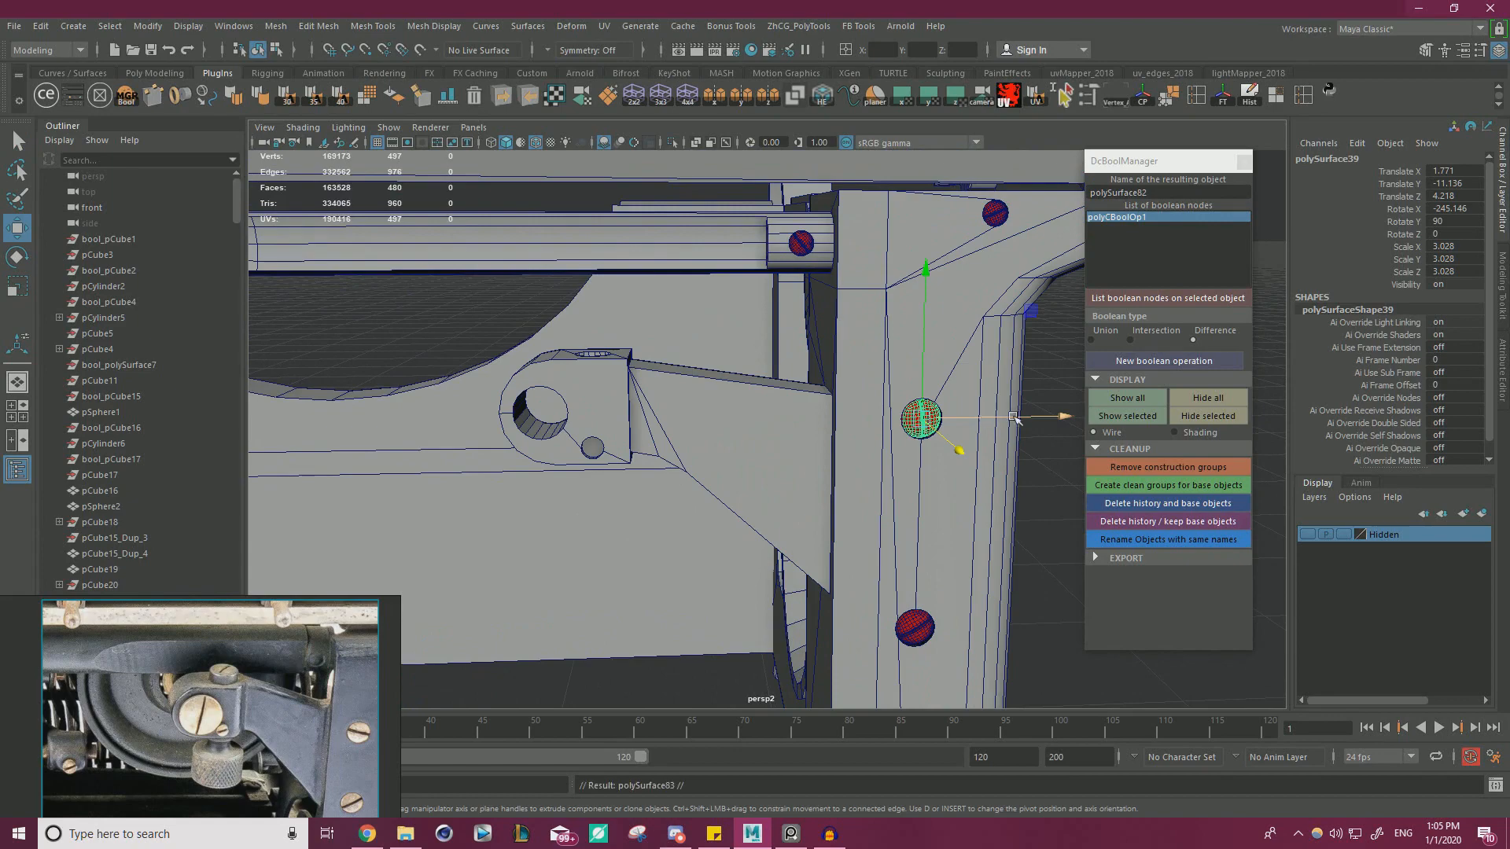
left_click_drag(1014, 419, 875, 338, "shift")
key("f")
middle_click_drag(899, 288, 905, 554)
key("r")
left_click_drag(757, 567, 704, 582)
left_click_drag(841, 559, 698, 617, "alt")
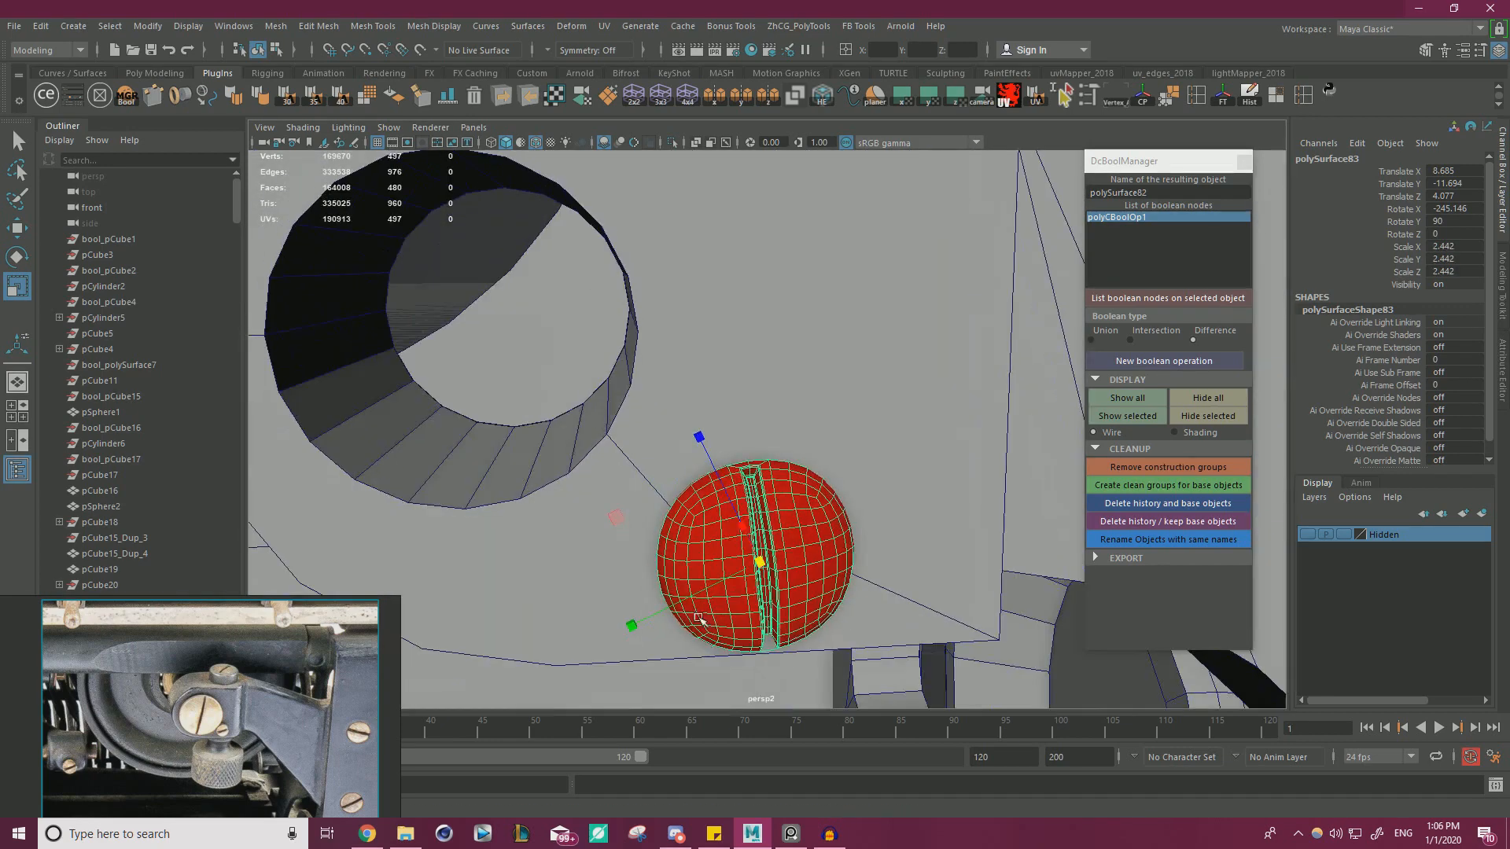
- Set the Scale tool's axis orientation to World and close its settings
double_click(25, 290)
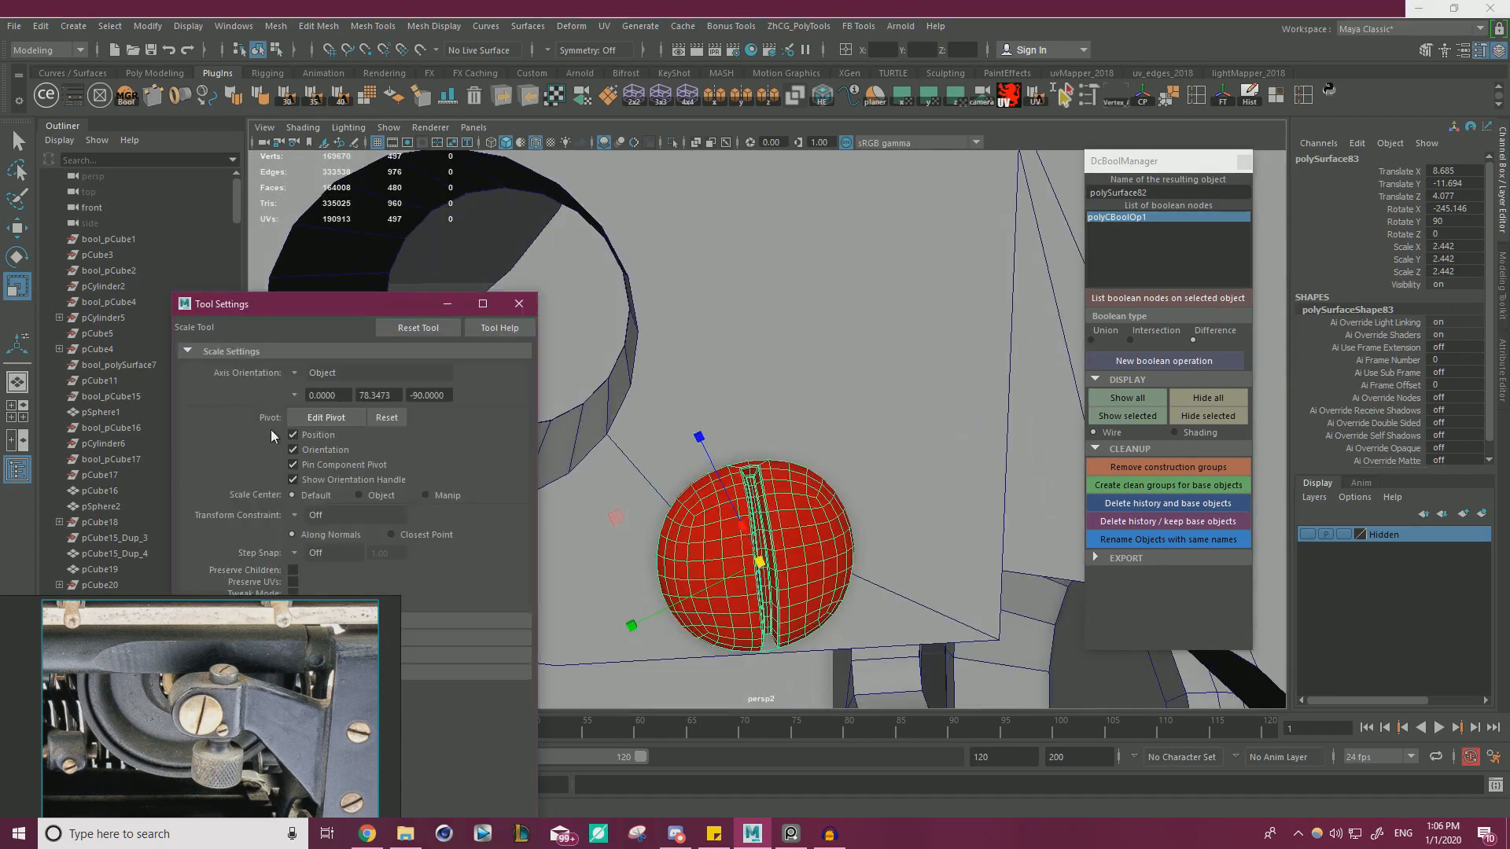
left_click(298, 375)
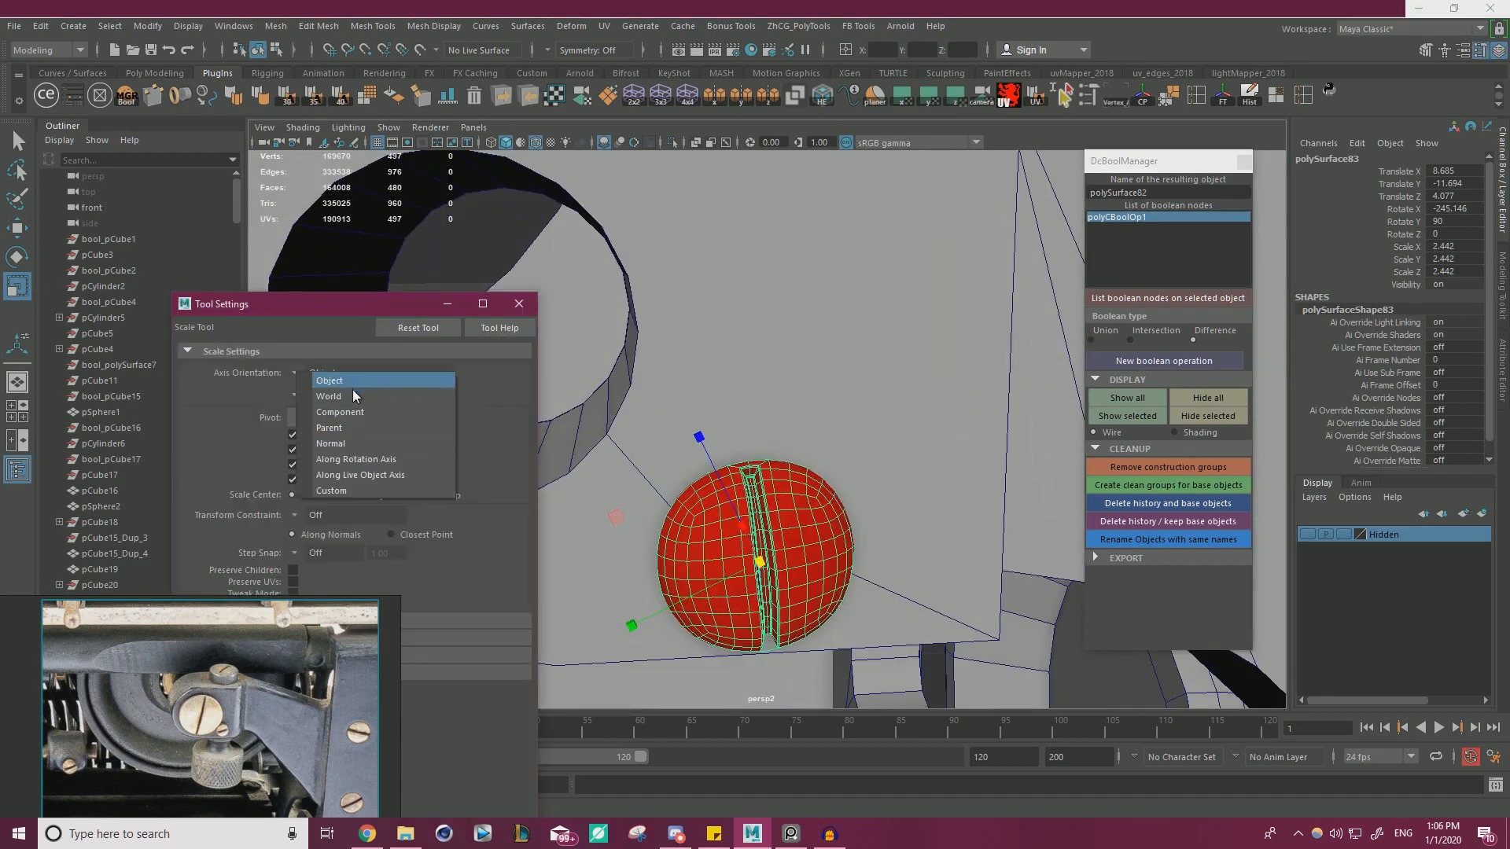
left_click(352, 396)
left_click(518, 304)
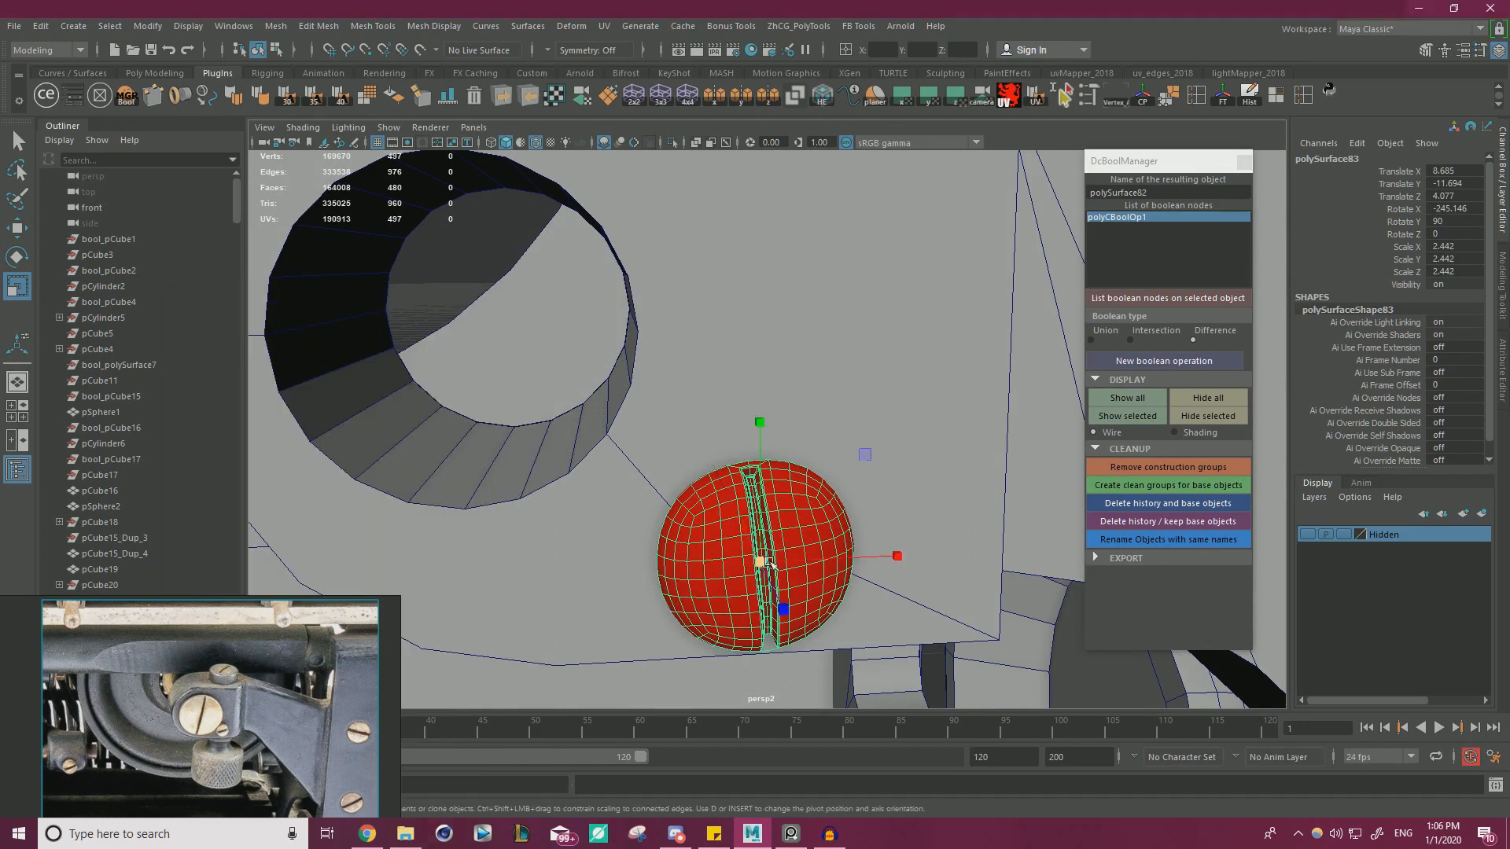
- Scale the copied screw uniformly to 1.637 and seat it inside the small hole using vertex snapping
left_click_drag(765, 561, 674, 581)
key("w")
left_click_drag(842, 575, 727, 543, "alt")
key("v")
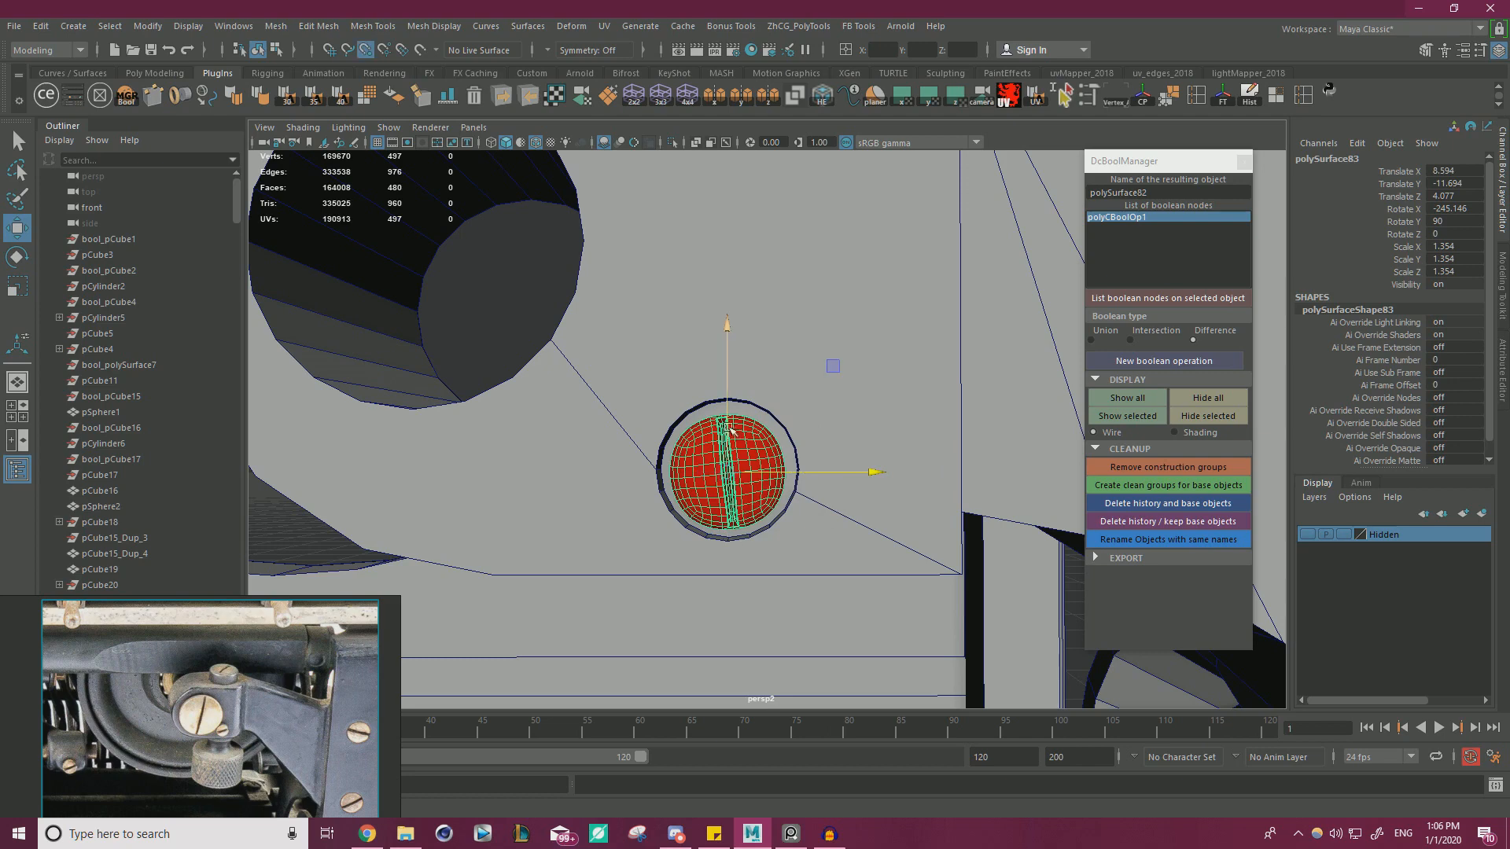
left_click_drag(729, 430, 673, 453)
left_click_drag(764, 504, 672, 510, "alt")
key("r")
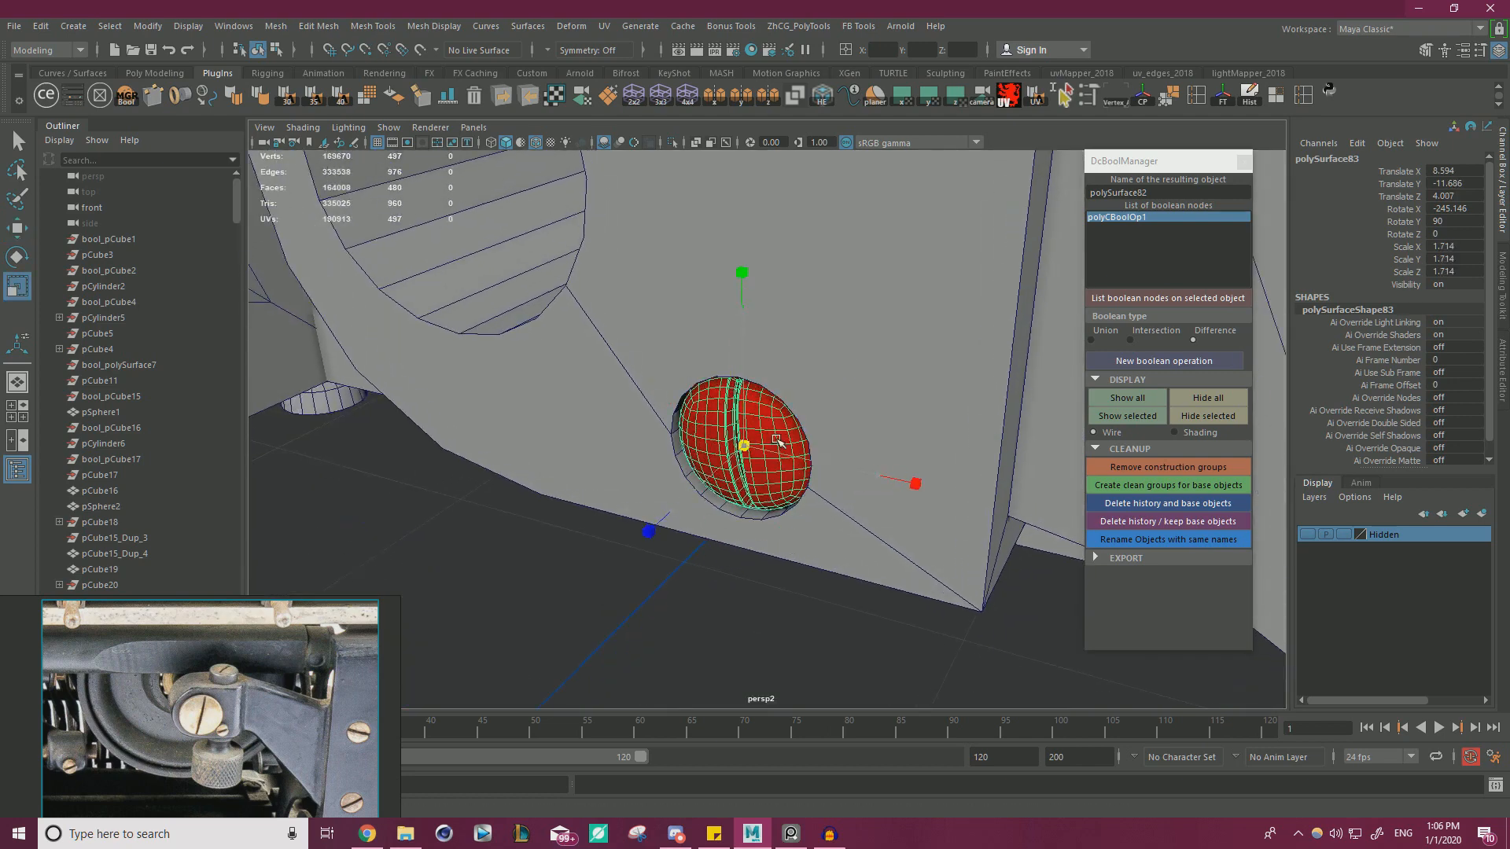
left_click_drag(776, 440, 840, 395, "alt")
left_click_drag(728, 470, 724, 469)
- Rotate the small screw until its slot runs nearly horizontal, then deselect it
key("e")
left_click_drag(752, 332, 933, 563)
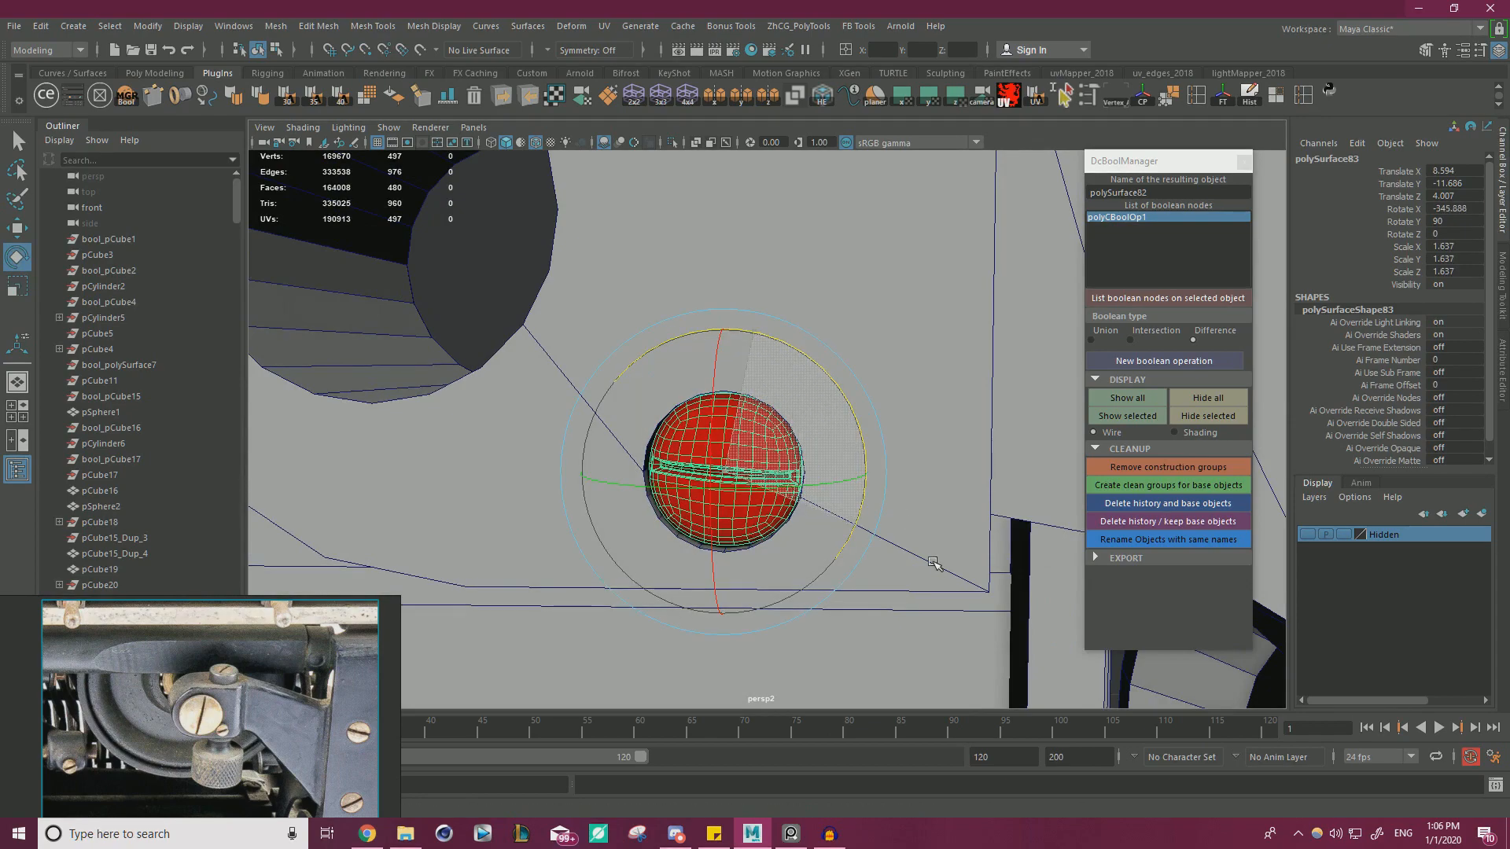
key("w")
left_click(797, 450, "ctrl")
- Examine the clamp block, its holes and the seated small screw against the rest of the typewriter frame
right_click_drag(798, 450, 417, 421, "alt")
left_click_drag(418, 421, 683, 460, "alt")
right_click_drag(683, 460, 720, 424, "alt")
middle_click_drag(719, 424, 771, 452, "alt")
left_click_drag(771, 451, 754, 415, "alt")
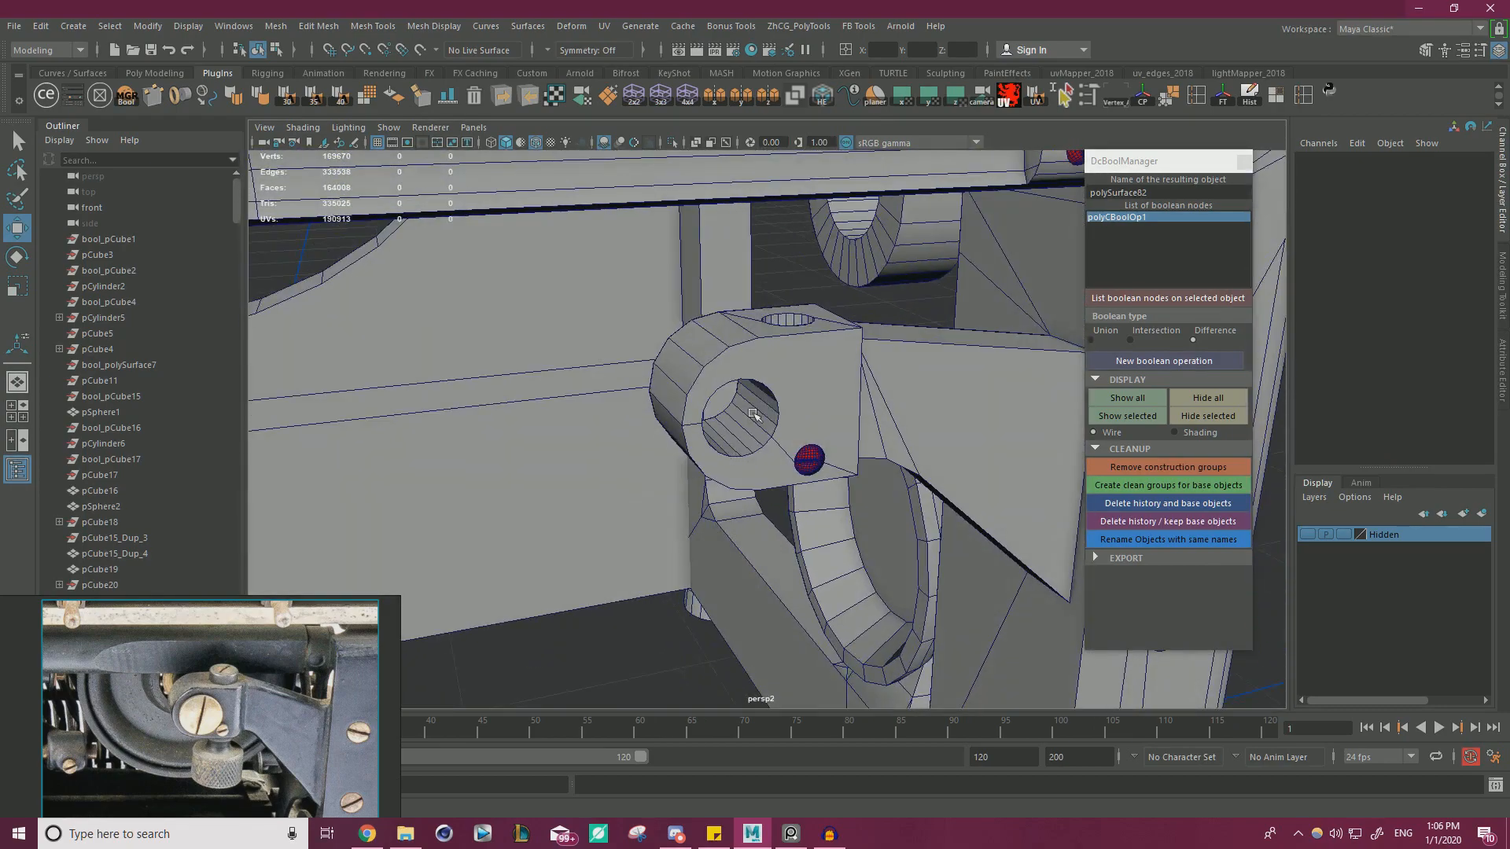
right_click_drag(875, 409, 613, 416, "alt")
left_click_drag(613, 415, 700, 440, "alt")
right_click_drag(700, 440, 747, 409, "alt")
left_click_drag(747, 408, 653, 452, "alt")
right_click_drag(653, 452, 818, 472, "alt")
left_click_drag(817, 472, 963, 463, "alt")
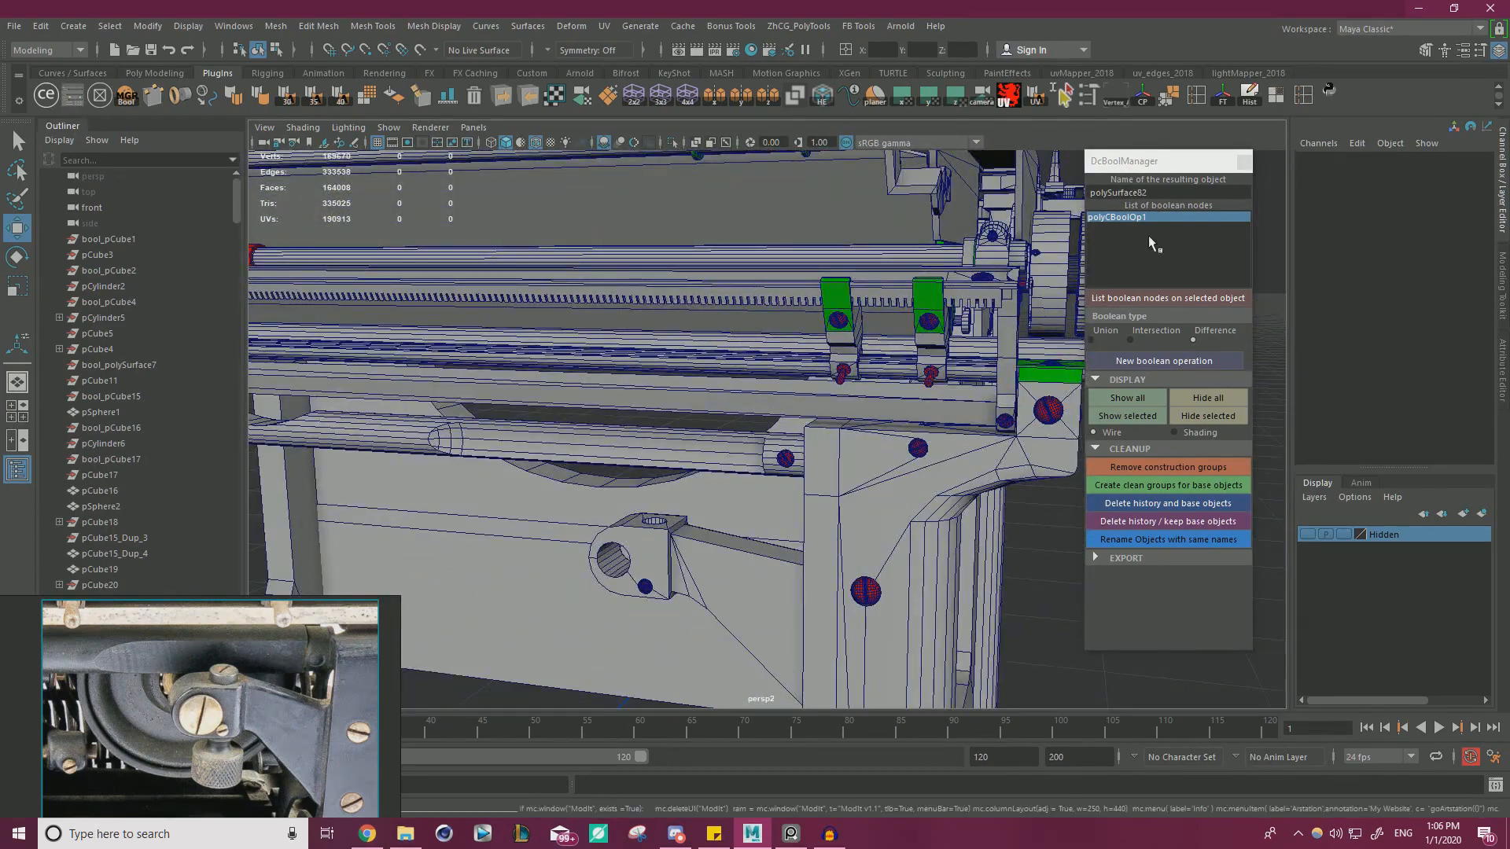
- Replace DcBoolManager with the ModIt tool and add a single-slot screw on the clamp block's front face
left_click(1243, 162)
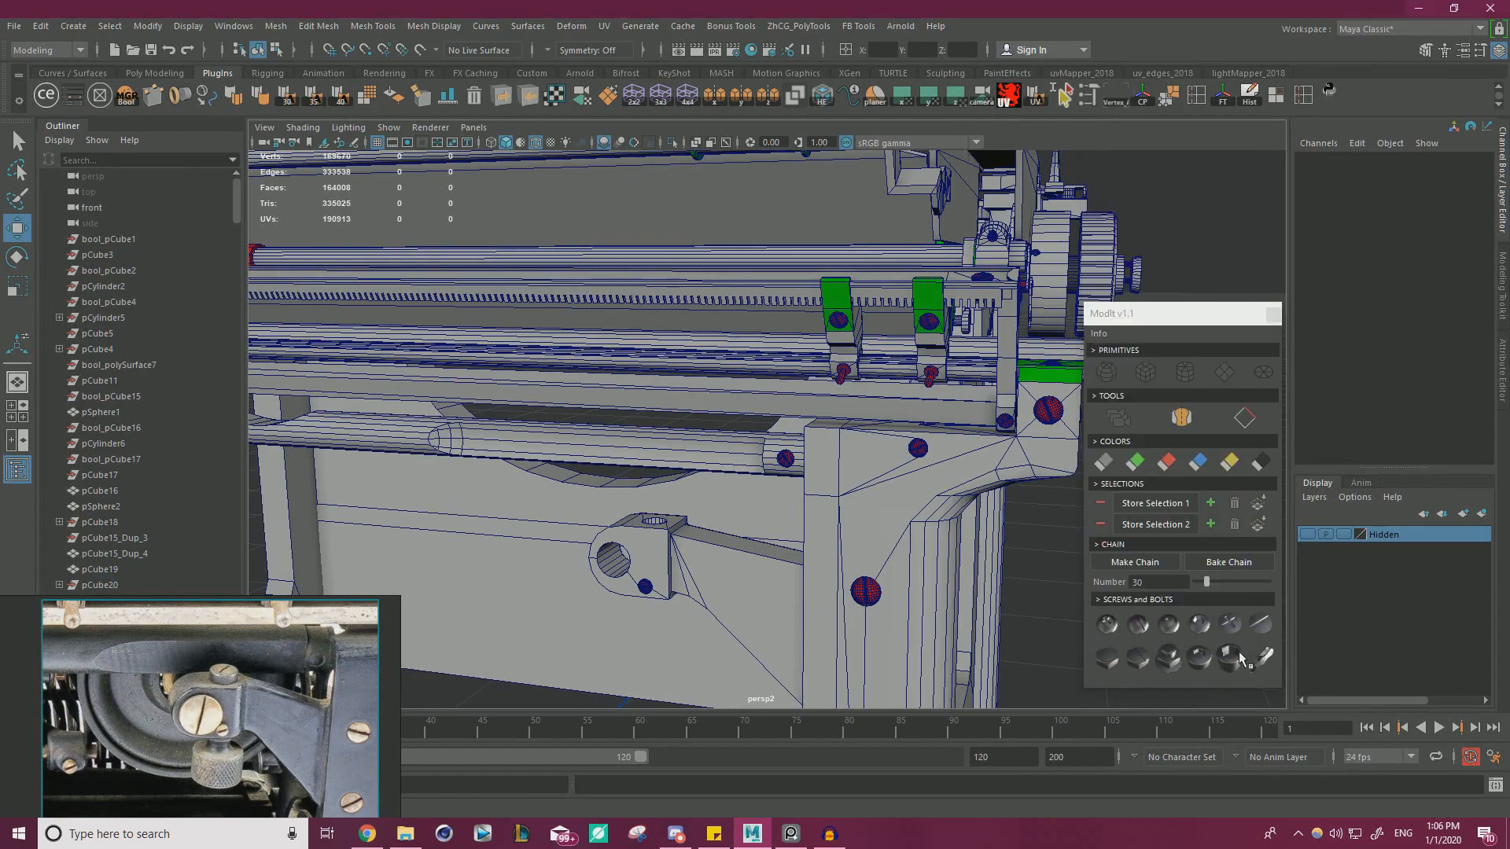
left_click_drag(704, 518, 826, 482, "alt")
right_click_drag(644, 482, 872, 472, "alt")
middle_click_drag(873, 472, 744, 431, "alt")
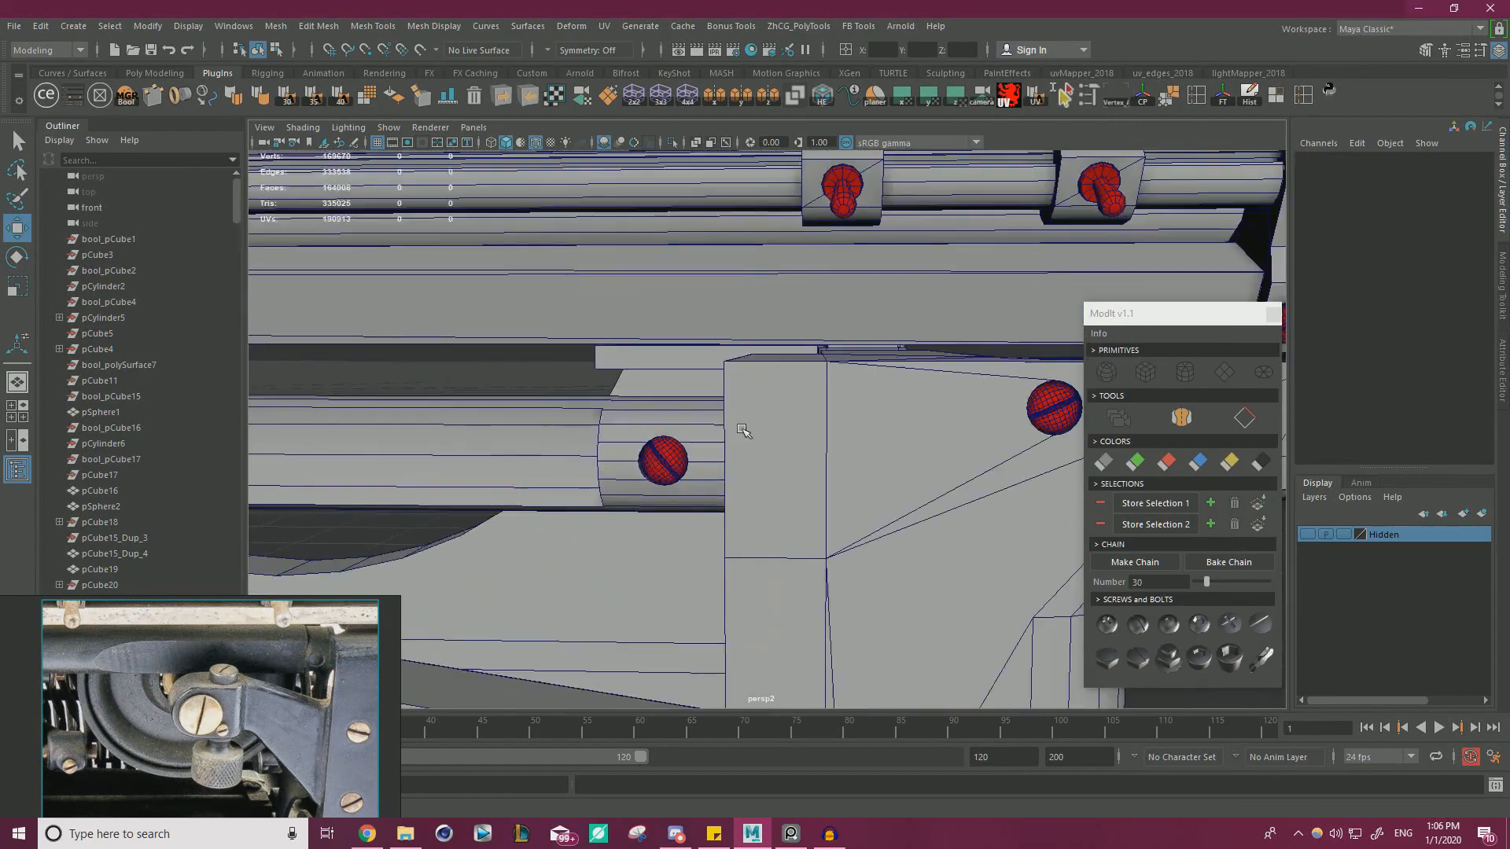
right_click_drag(745, 431, 983, 592, "alt")
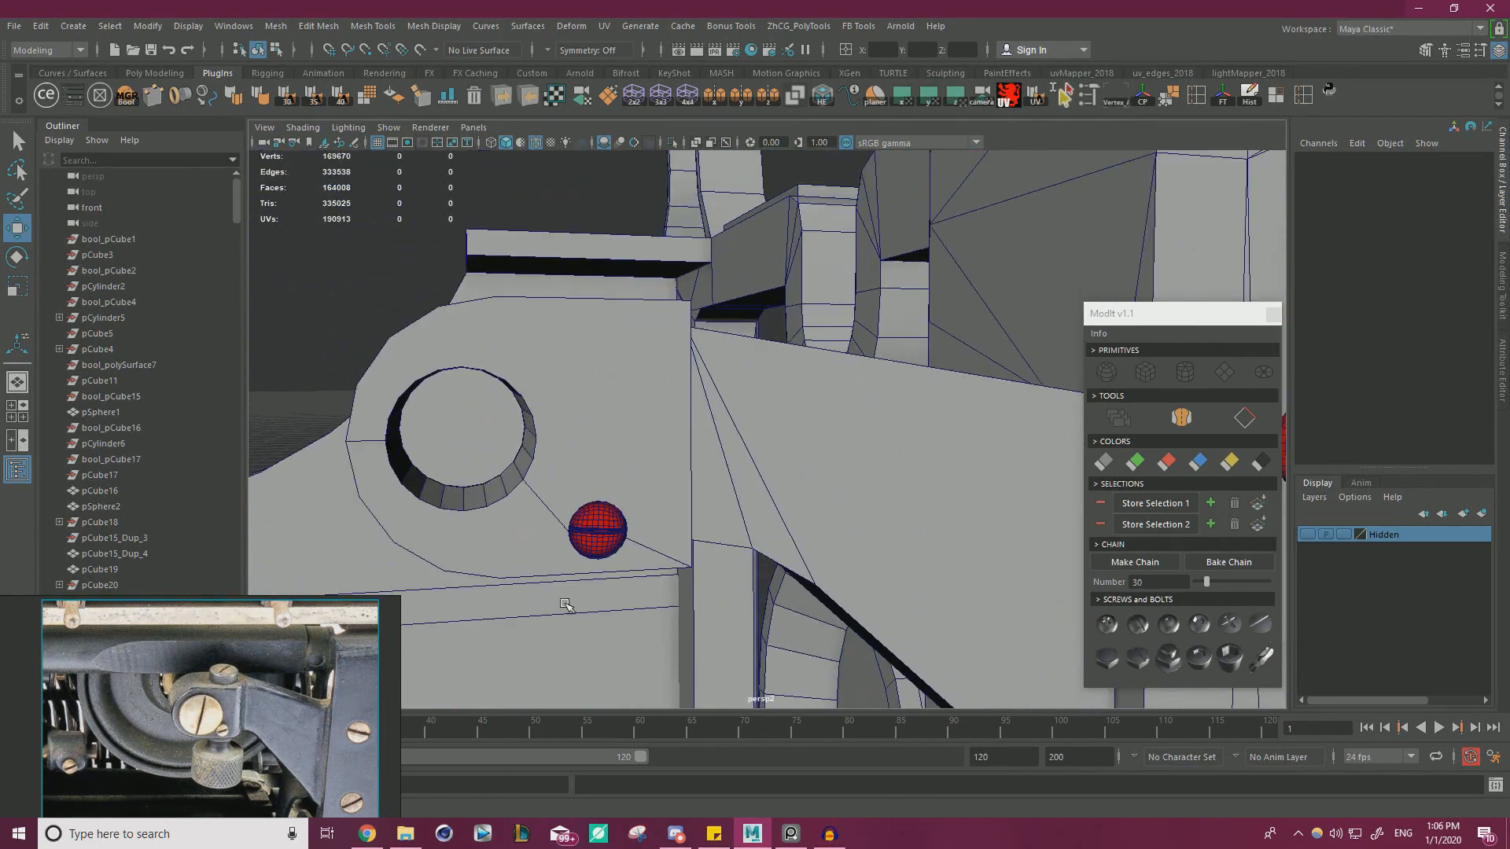
middle_click_drag(566, 605, 644, 580, "alt")
left_click(677, 365)
right_click_drag(677, 361, 676, 404)
left_click(695, 378)
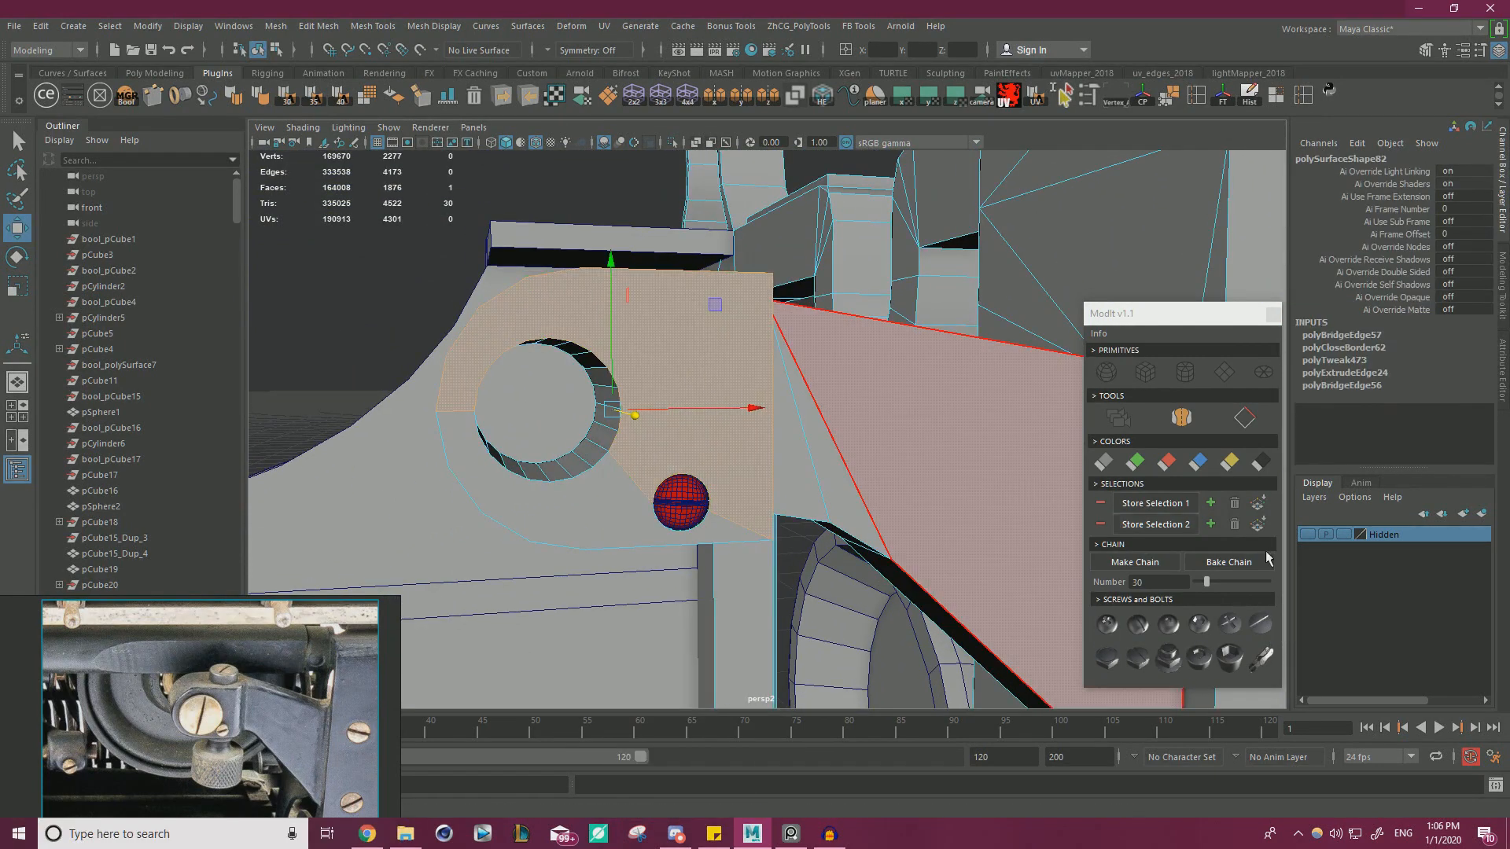
left_click(1260, 623)
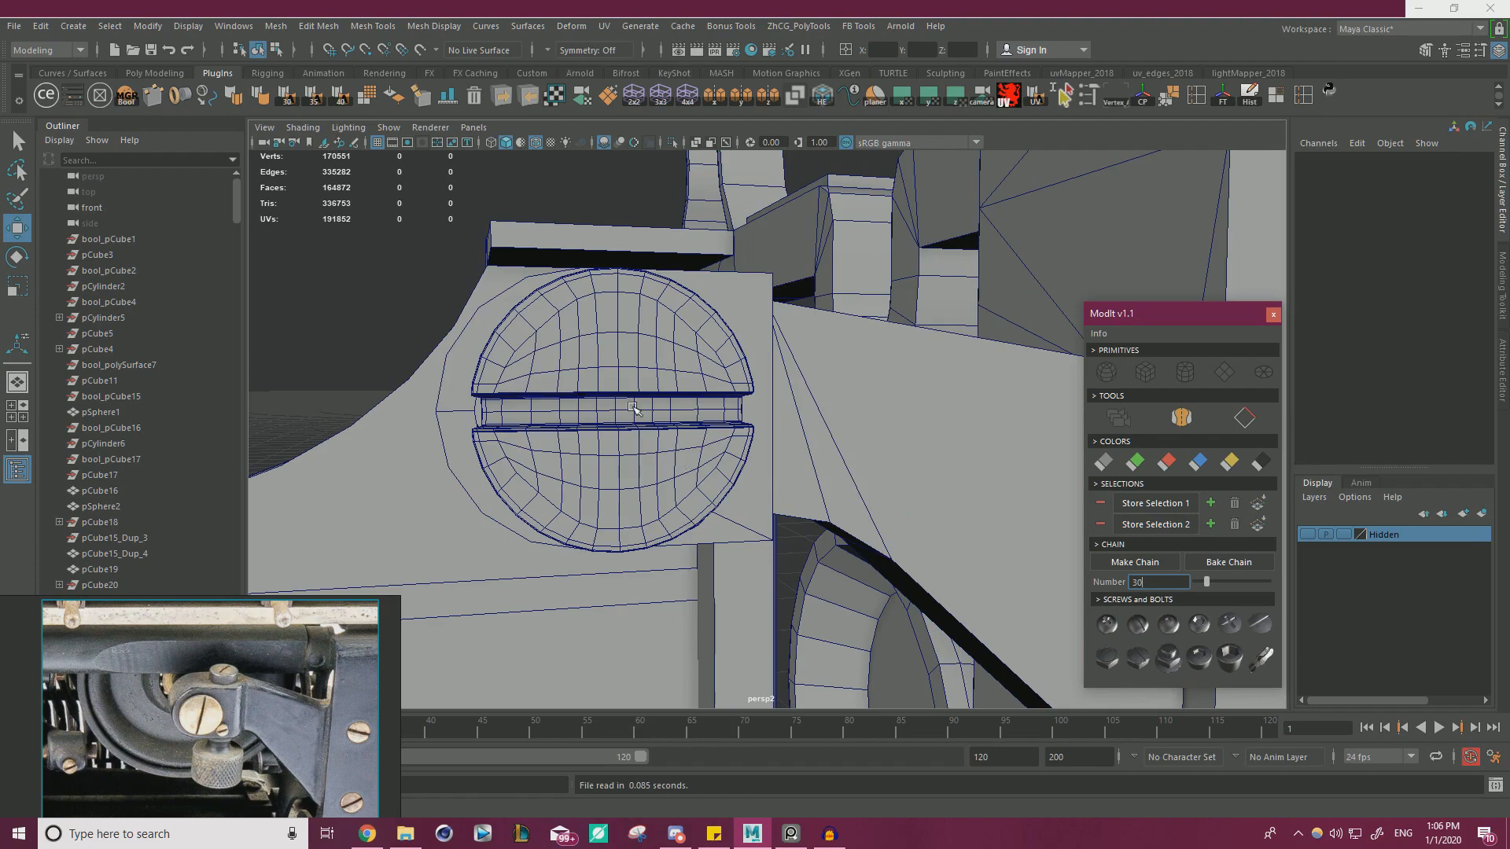
- Scale the new slotted screw to 0.538, fit it into the large front hole and color it red
left_click(633, 407)
key("r")
left_click_drag(612, 410, 714, 448)
right_click_drag(805, 466, 837, 476, "alt")
key("f")
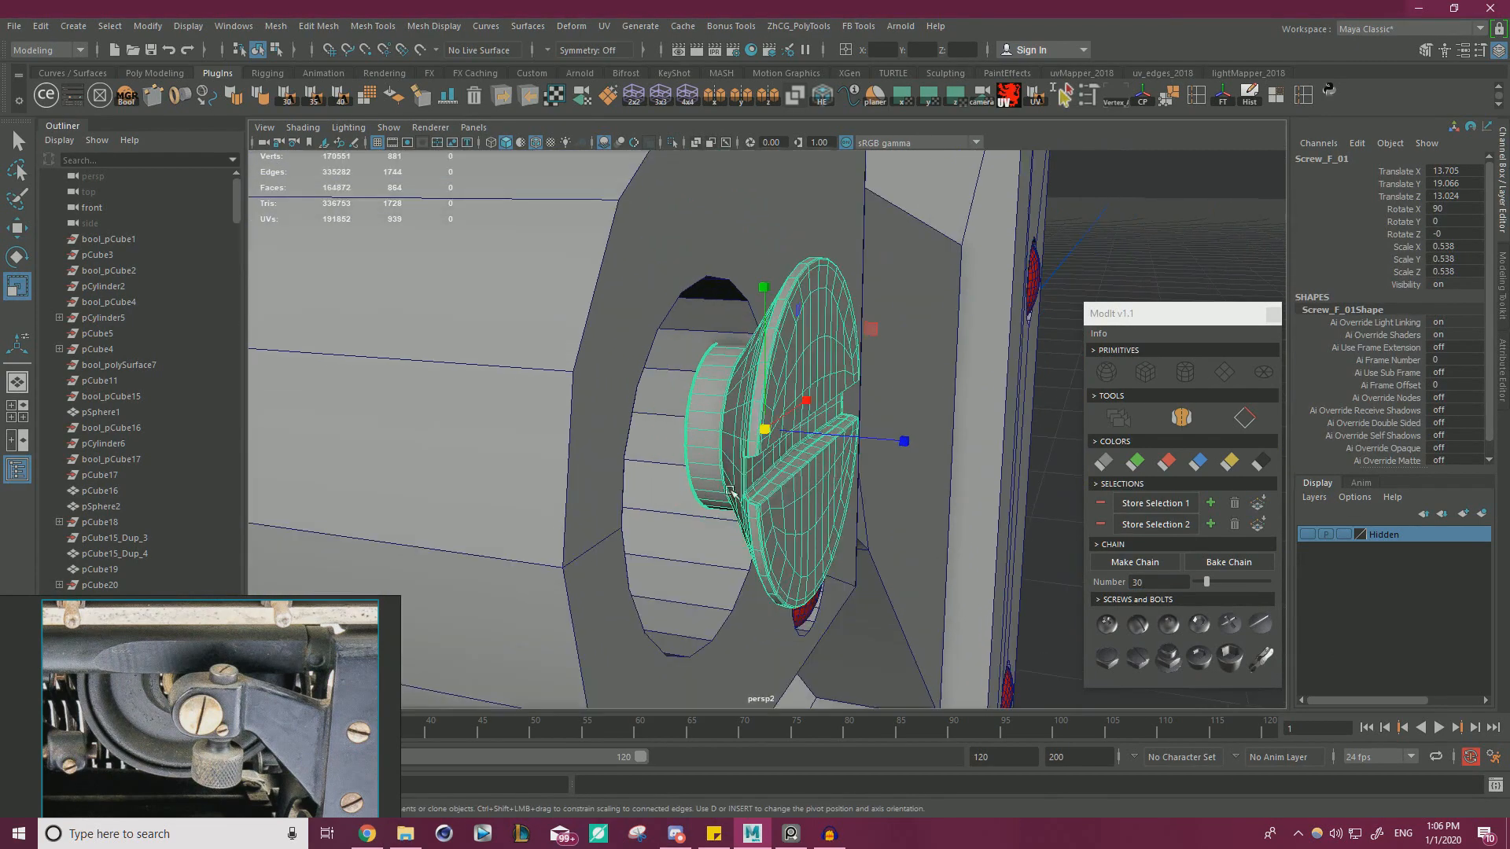
left_click_drag(730, 494, 865, 472, "alt")
key("w")
left_click_drag(902, 421, 735, 427)
left_click(1166, 461)
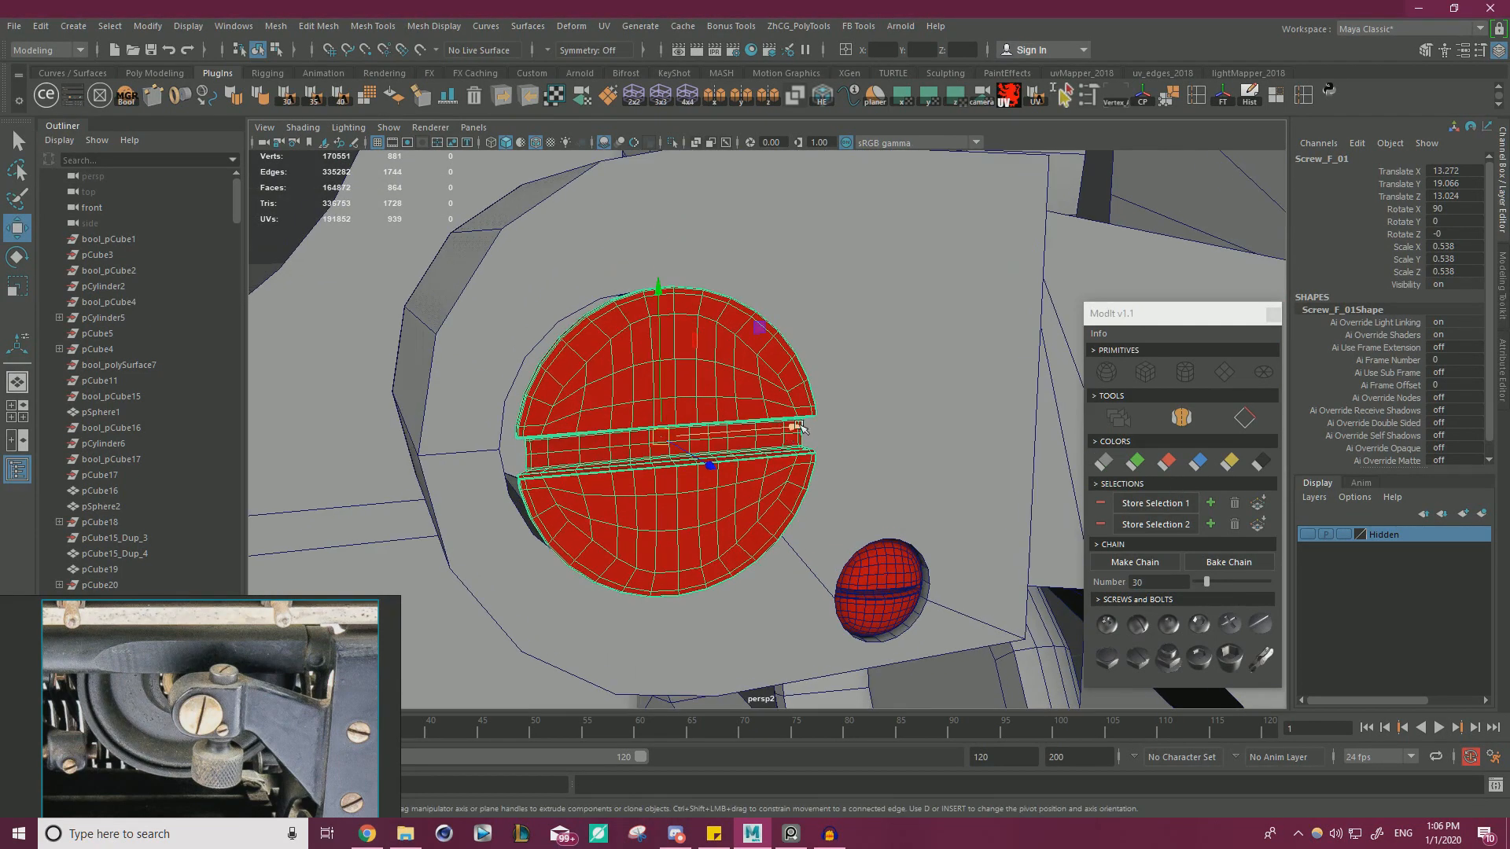
left_click_drag(800, 427, 714, 443)
- Rotate the large screw to 112.731 degrees in Z so its slot is tilted, and deselect it
key("e")
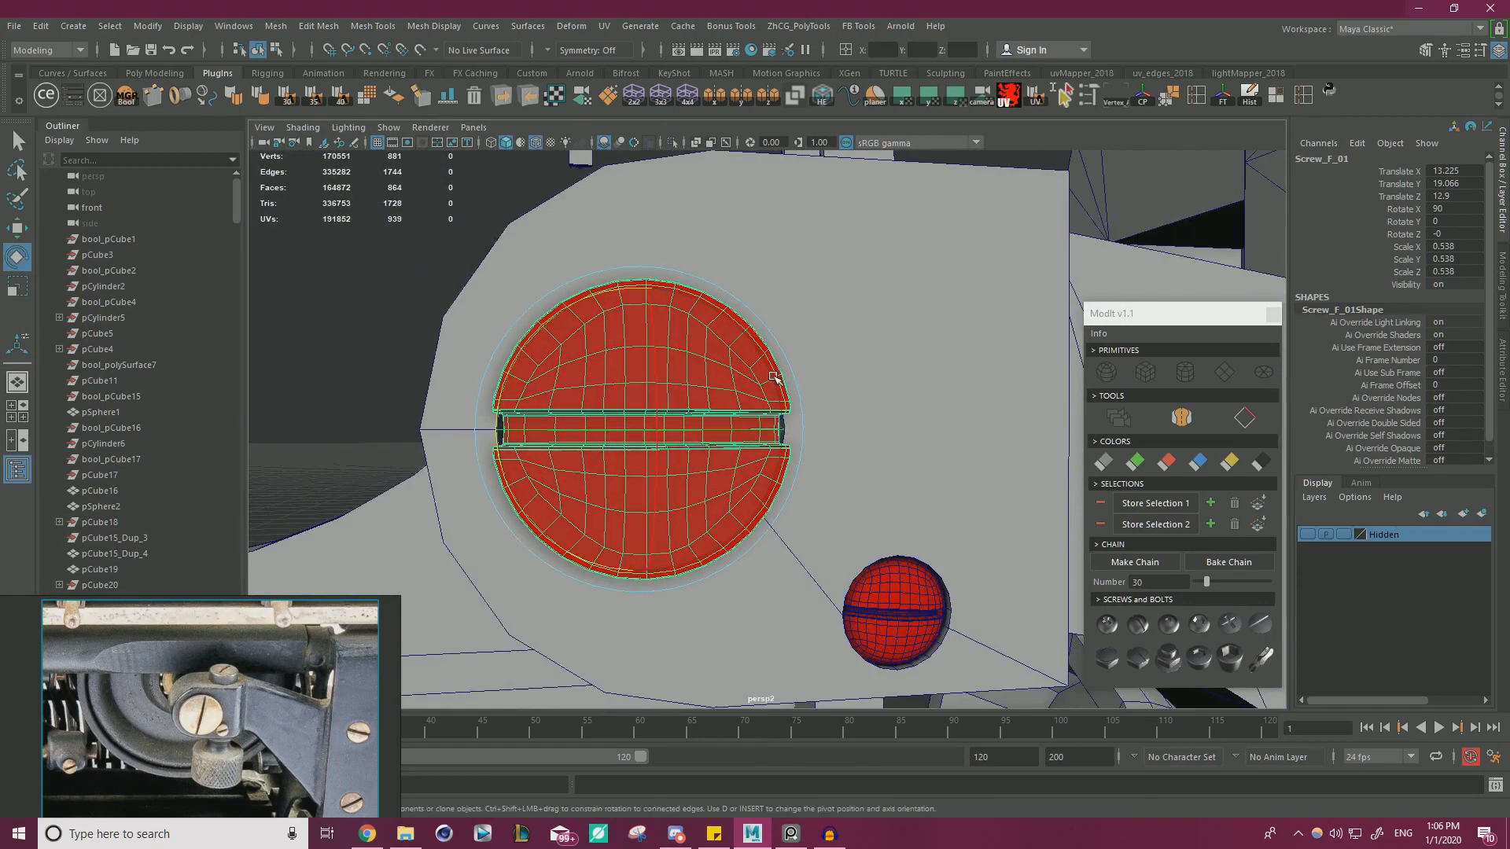
left_click_drag(539, 327, 580, 570)
key("w")
left_click(720, 404, "shift")
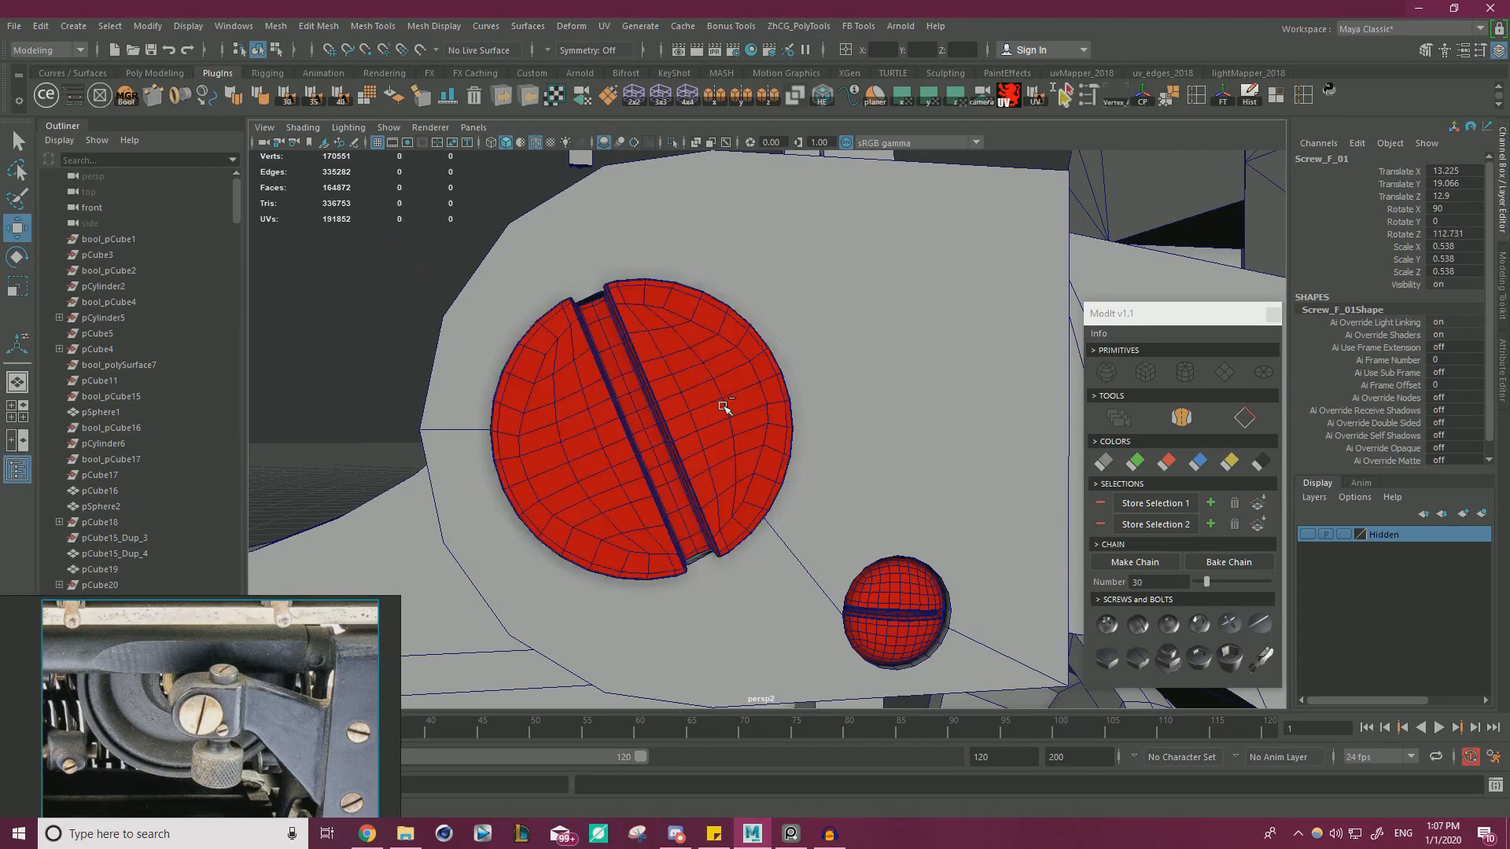
- Add a ModIt bolt with a recessed head to the clamp block's top face around the upright hole
scroll(680, 410, "down", 5)
scroll(683, 414, "down", 8)
left_click_drag(690, 438, 659, 463, "alt")
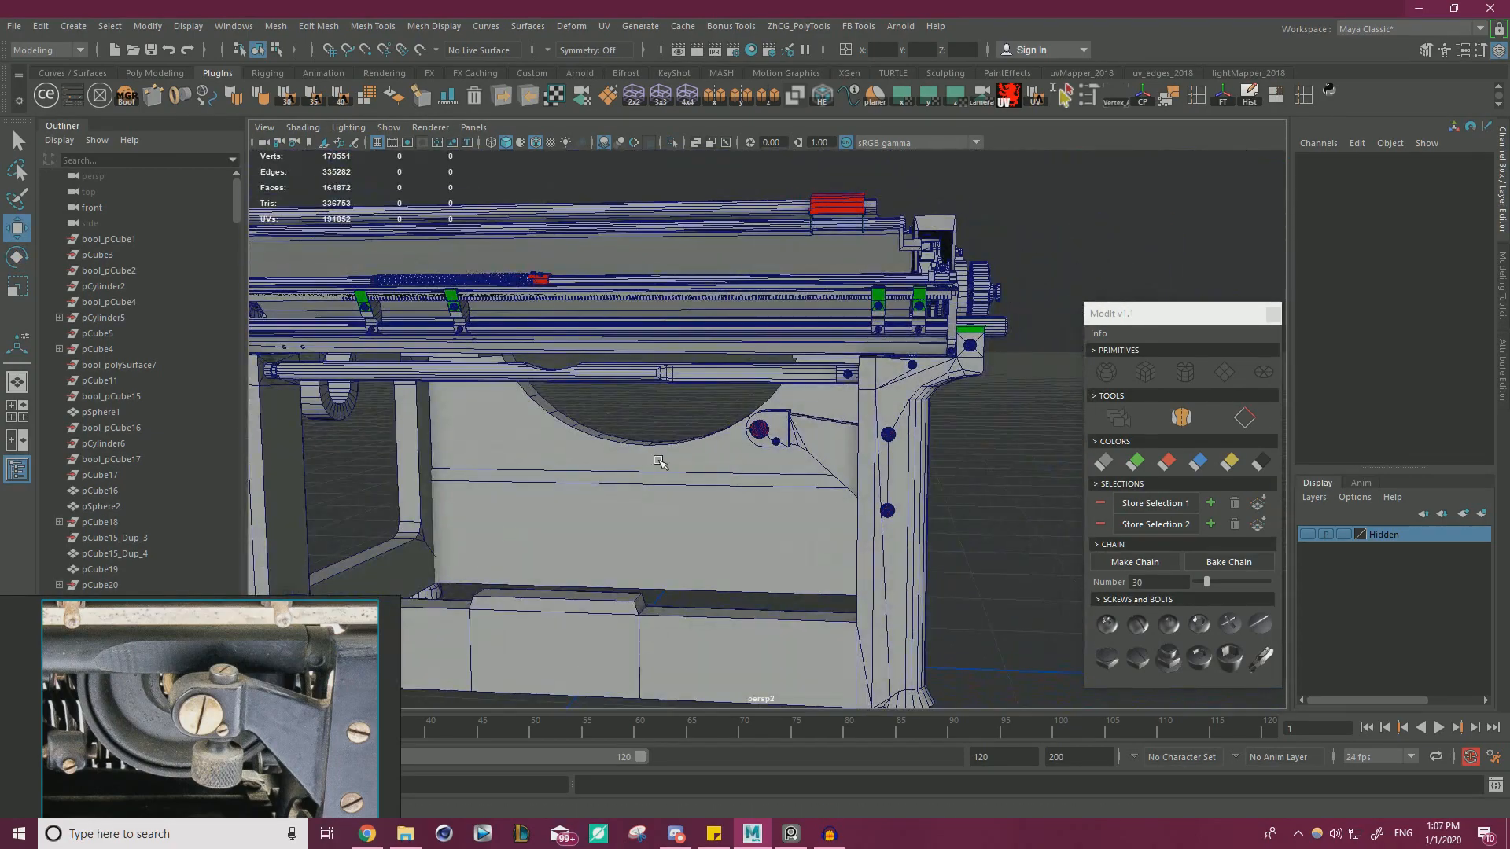
right_click_drag(655, 464, 954, 436, "alt")
middle_click_drag(954, 437, 920, 578, "alt")
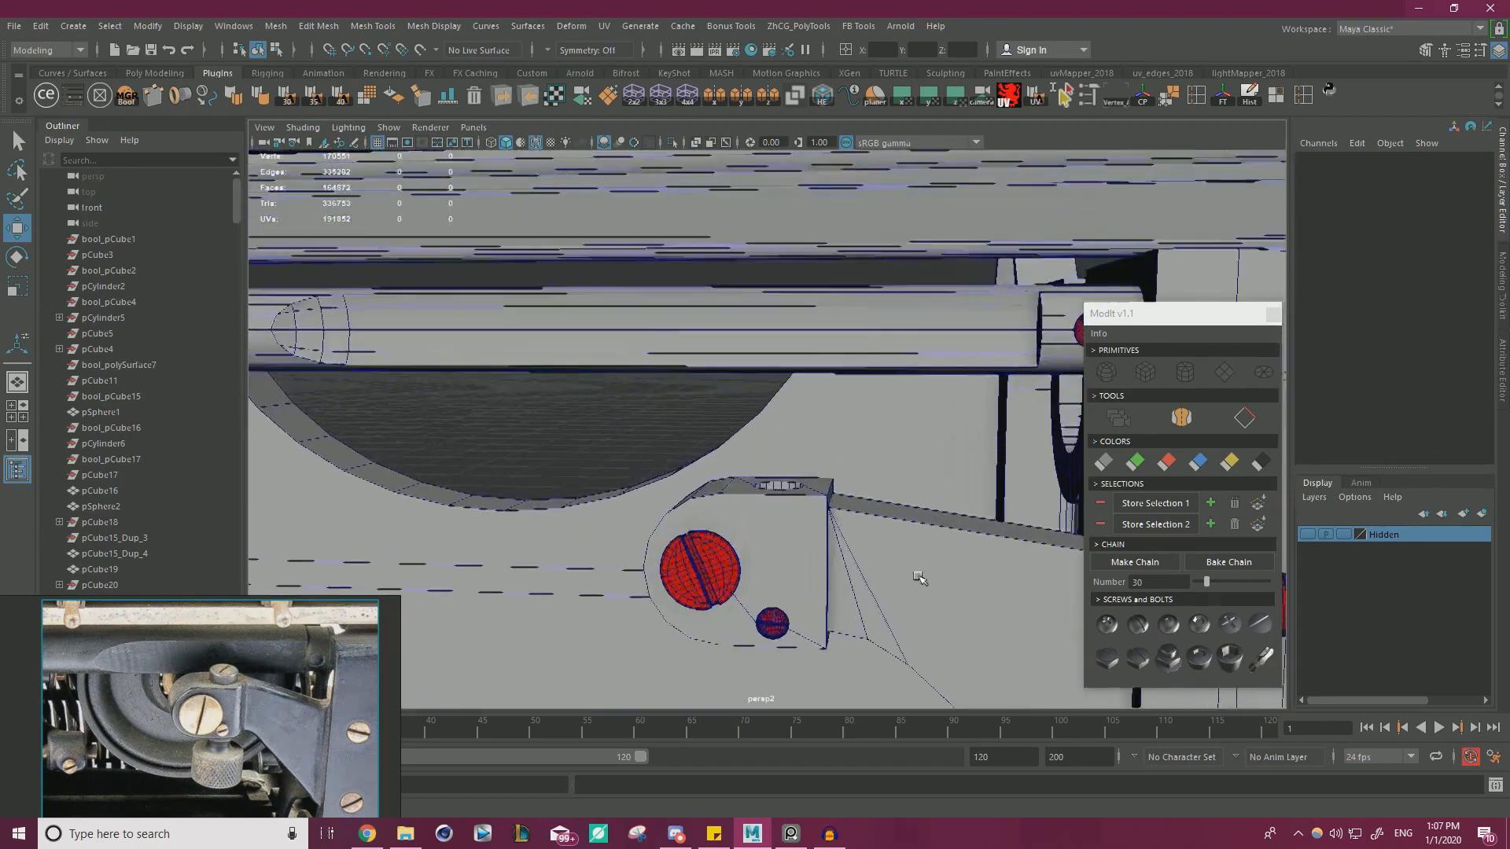
left_click_drag(920, 578, 799, 546, "alt")
right_click_drag(799, 545, 887, 535, "alt")
middle_click_drag(886, 535, 879, 478, "alt")
left_click(879, 477)
mouse_move(884, 445)
right_mouse_down()
mouse_move(881, 459)
mouse_move(882, 426)
right_mouse_up()
left_click(889, 445)
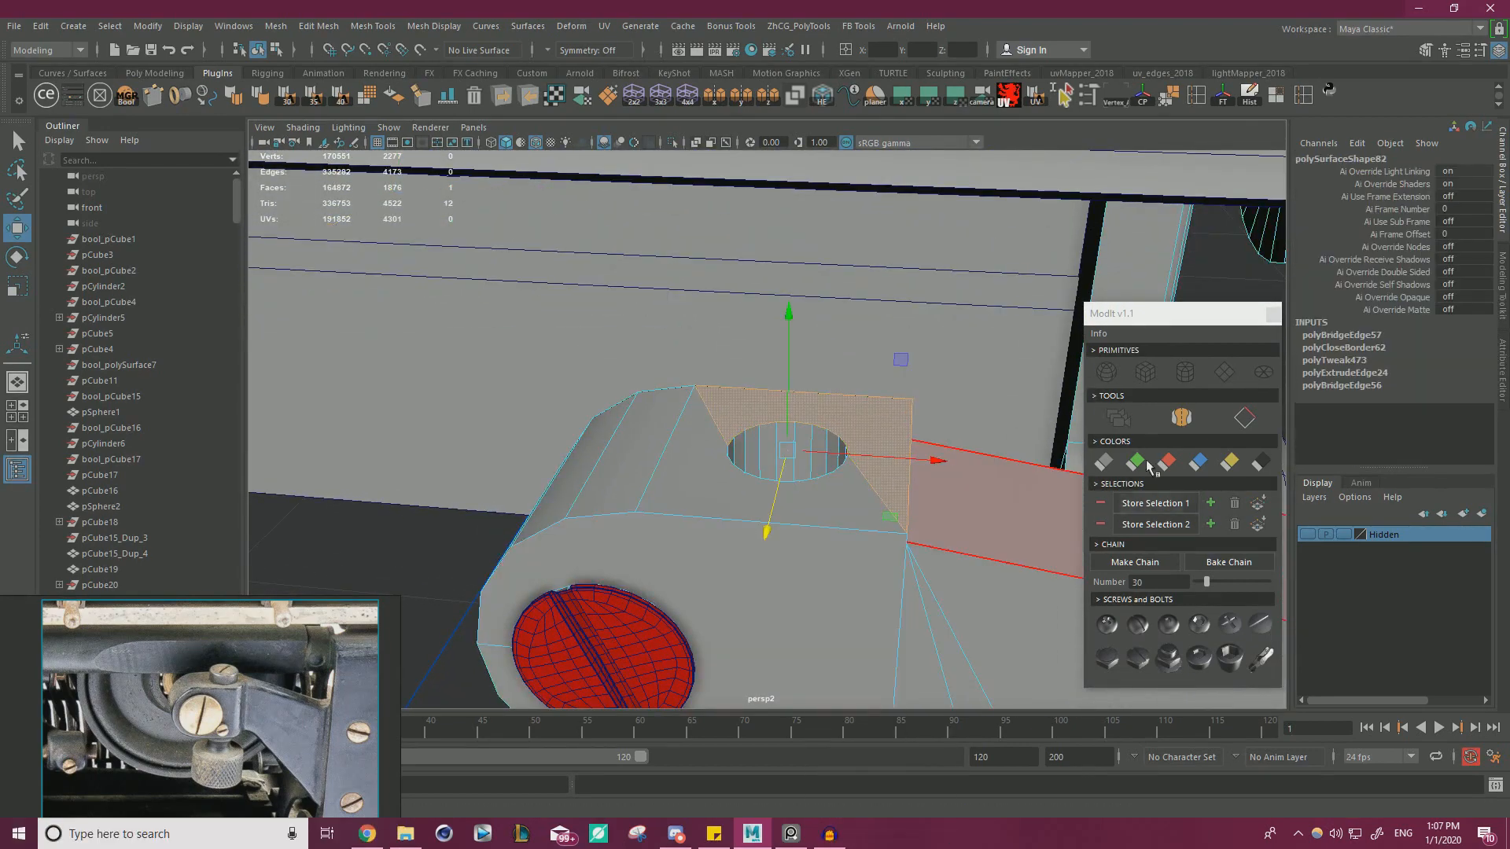
left_click(1198, 659)
left_click(802, 449)
key("e")
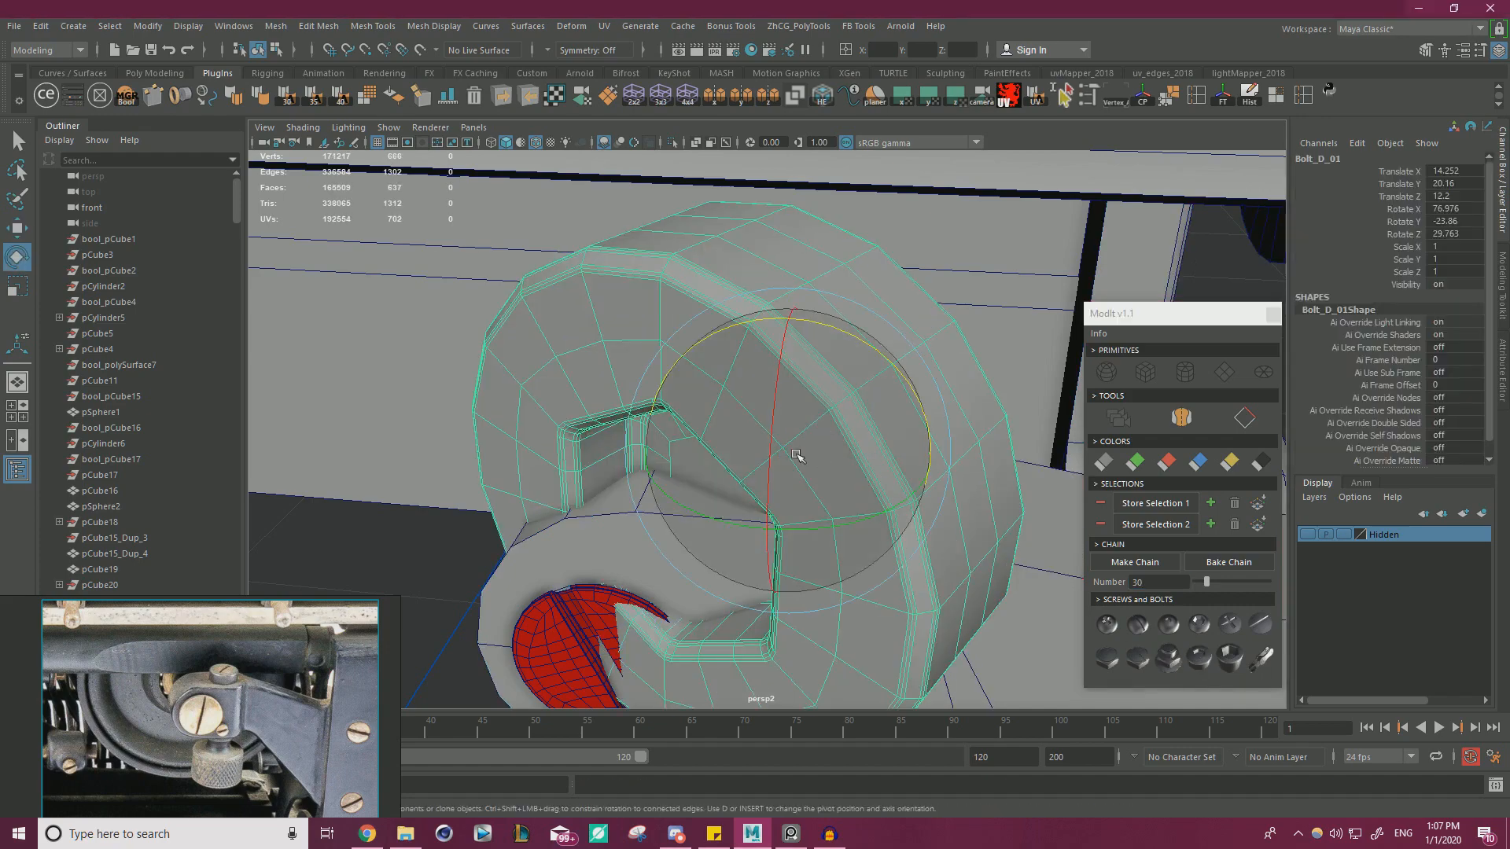
left_click_drag(787, 466, 795, 352)
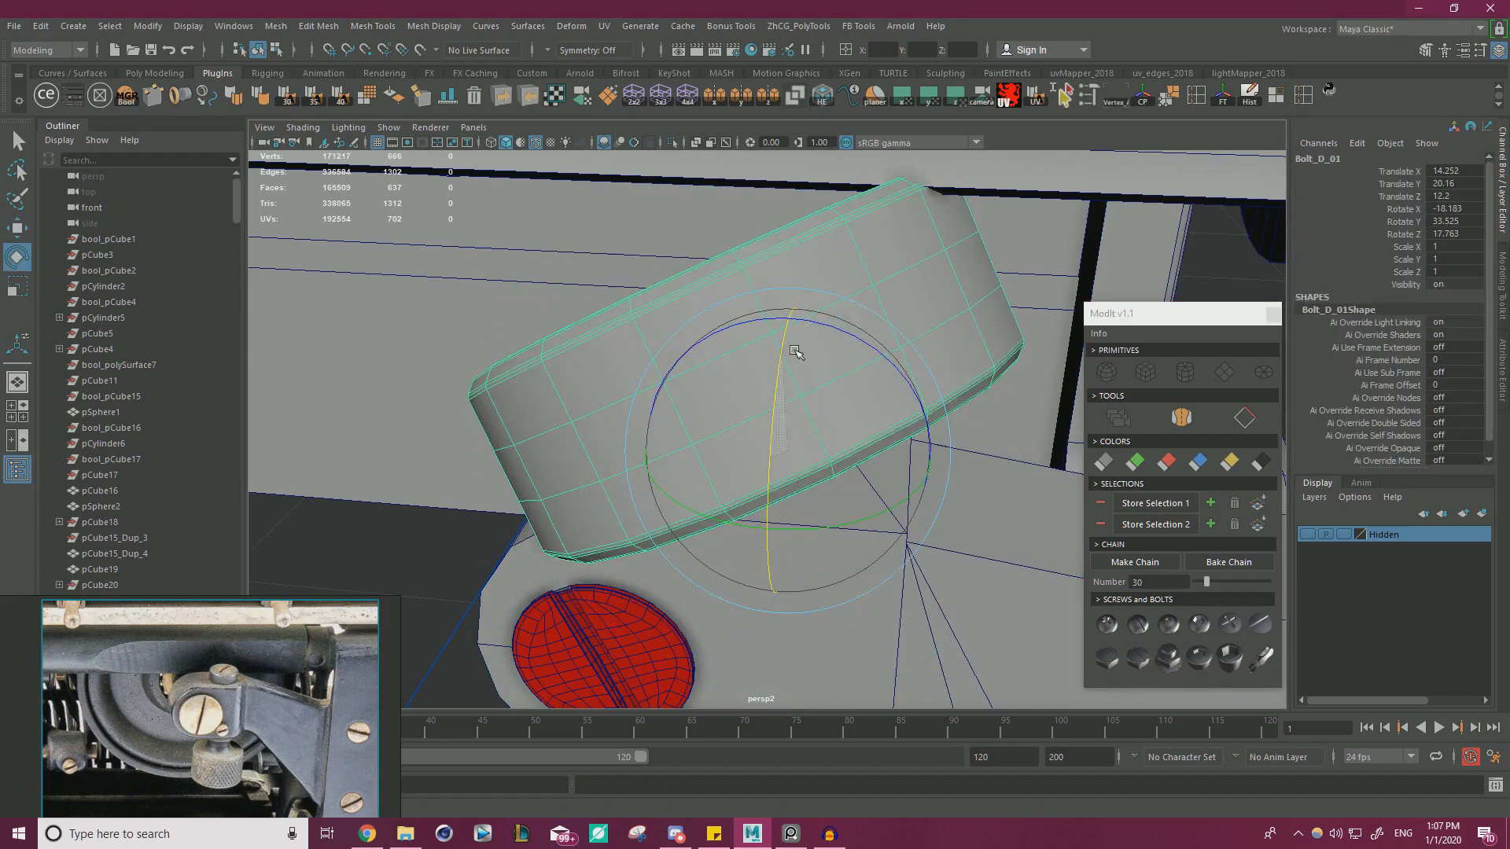
key("ctrl+z")
- Set the new top bolt's rotation to 0 on all three axes
left_click_drag(1464, 170, 1463, 209)
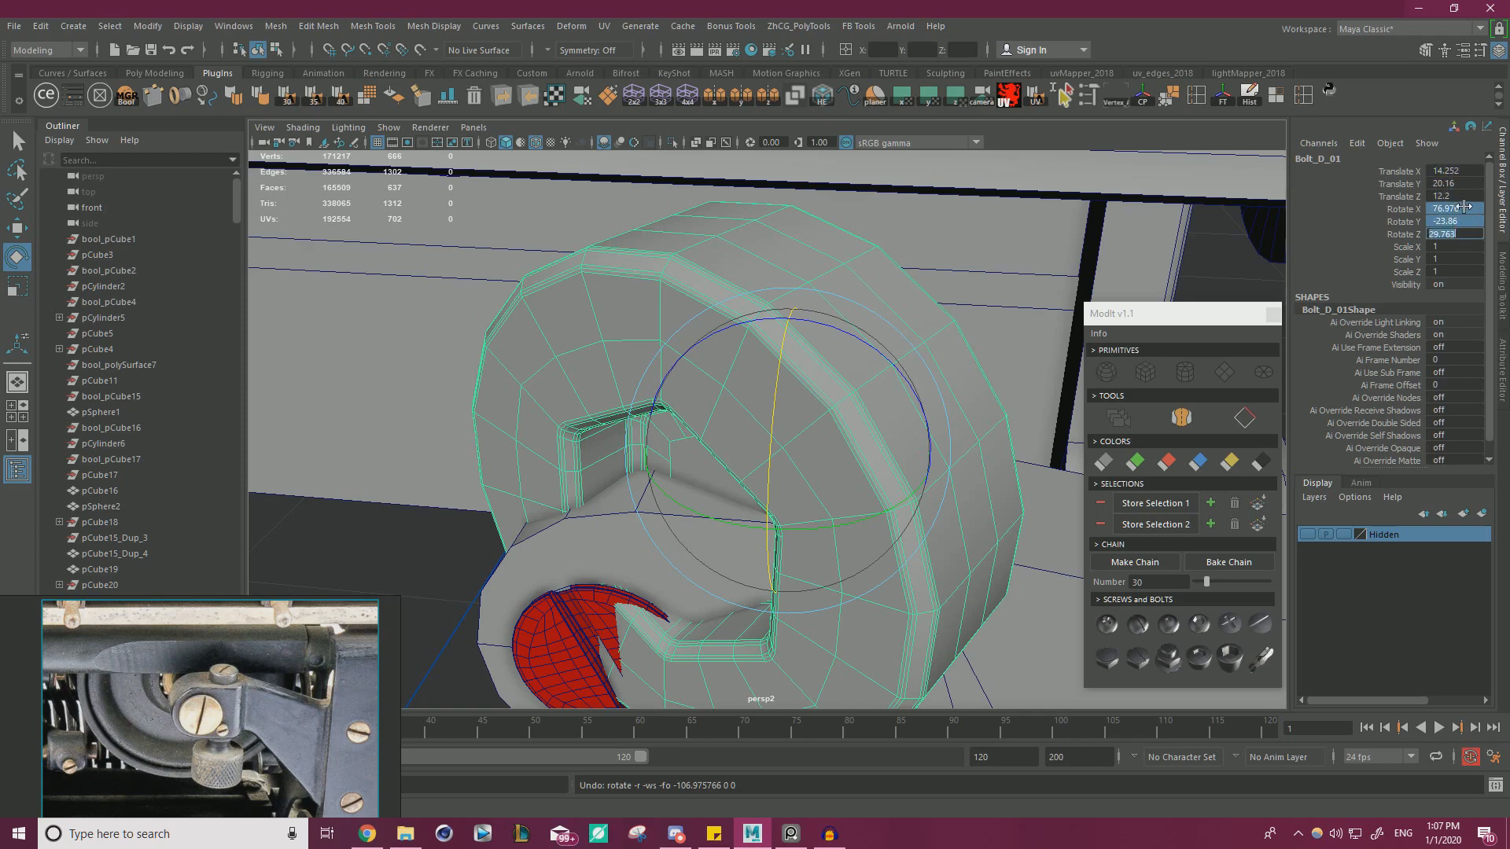
type("0")
key("Return")
- Scale the top bolt uniformly to 0.209 and color it red
key("r")
left_click_drag(787, 450, 452, 455)
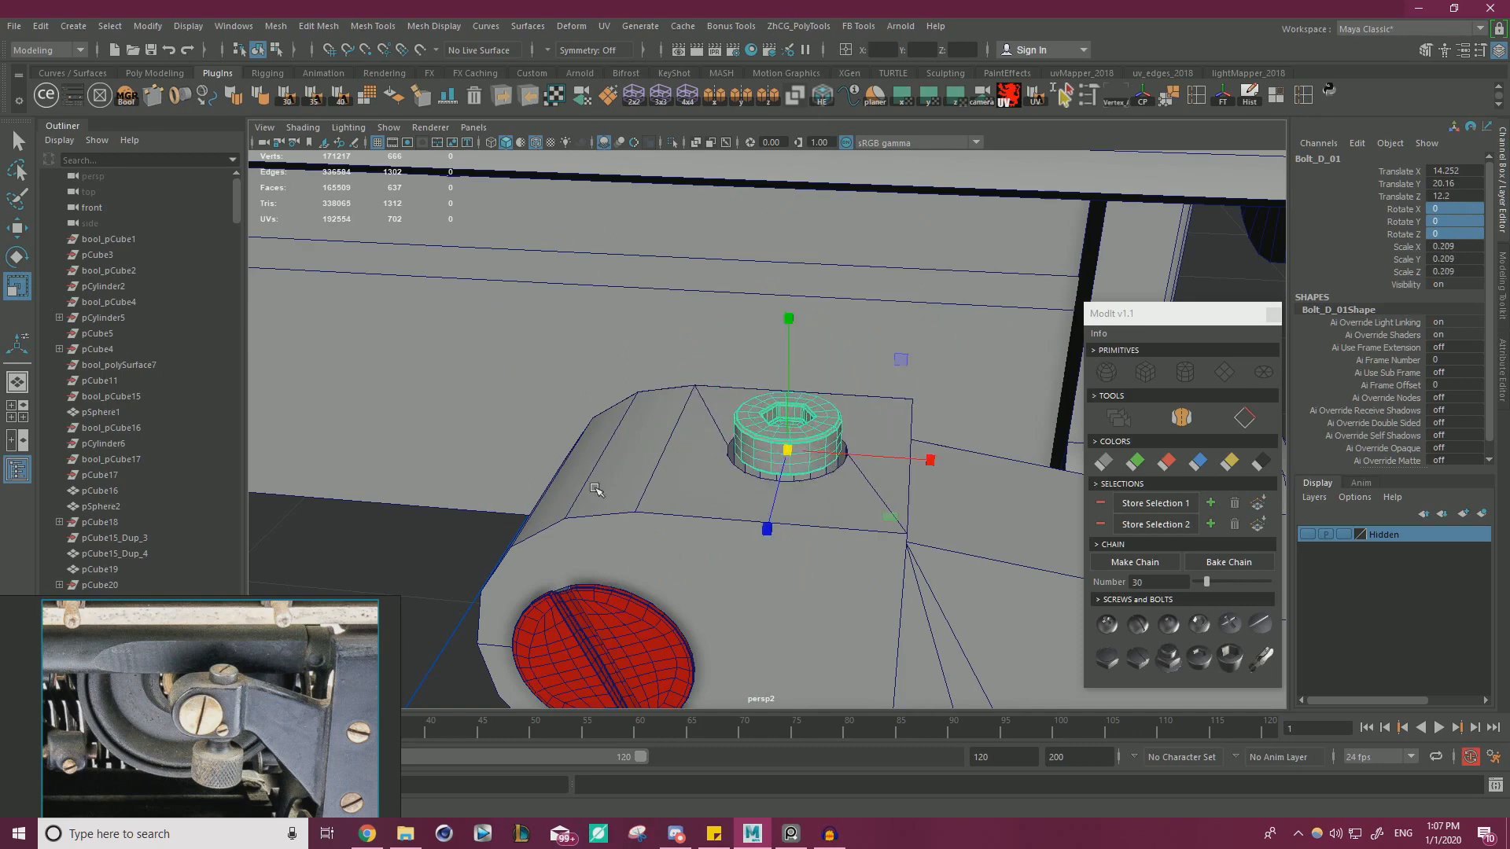
left_click(1166, 462)
scroll(919, 533, "up", 5)
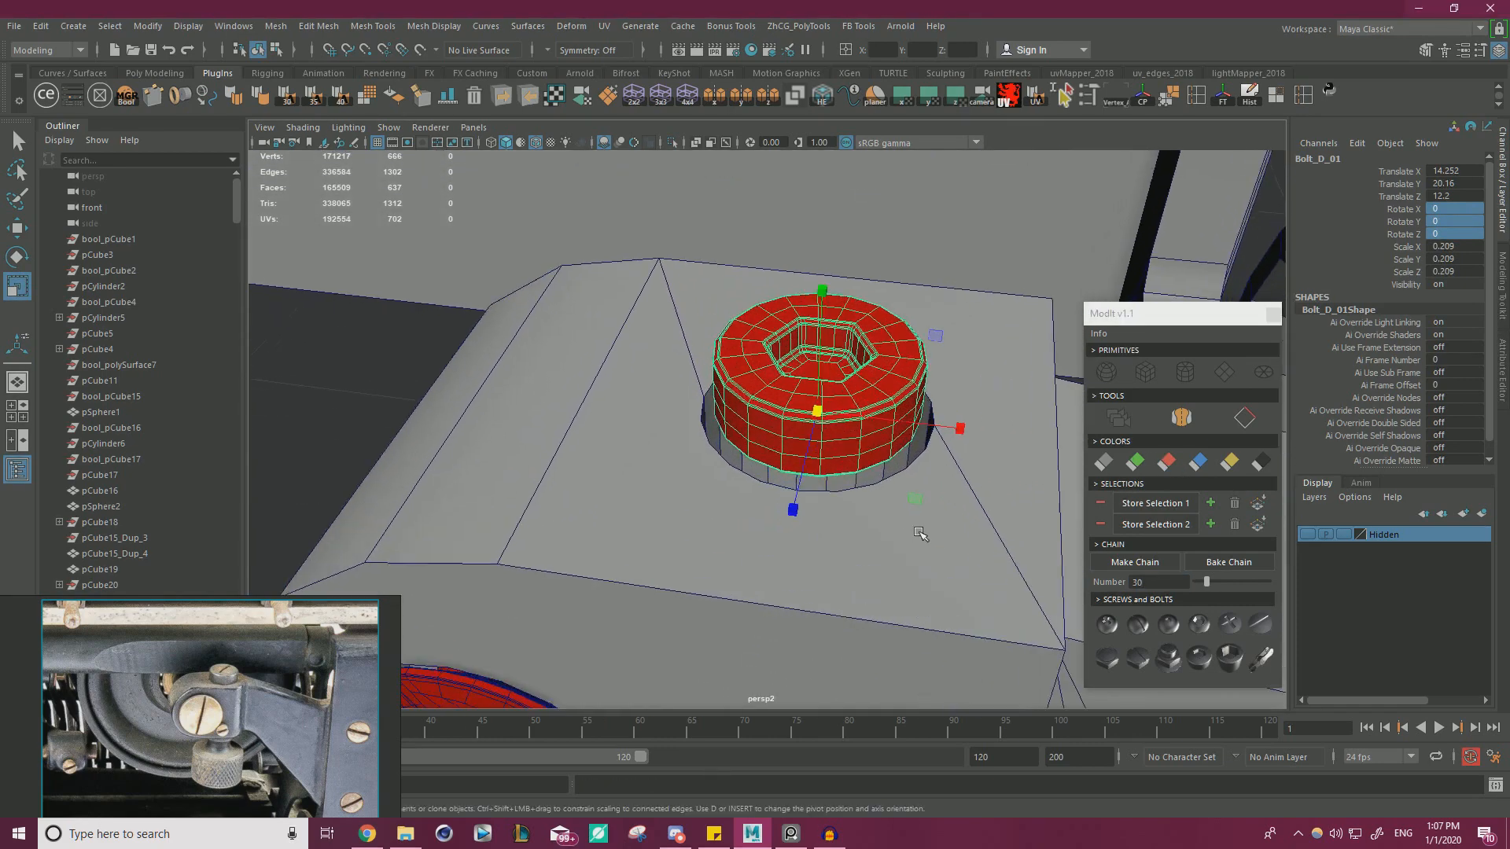
- Lower the red bolt into the clamp block's top hole to Y 20.115 and enlarge it to a uniform scale of 0.235
key("w")
left_click_drag(972, 431, 800, 498)
left_click_drag(800, 499, 676, 472, "alt")
left_click_drag(980, 378, 978, 415)
left_click_drag(774, 330, 918, 405, "alt")
key("r")
left_click_drag(619, 427, 747, 389)
key("w")
right_click_drag(746, 389, 598, 436, "alt")
left_click_drag(598, 436, 818, 503, "alt")
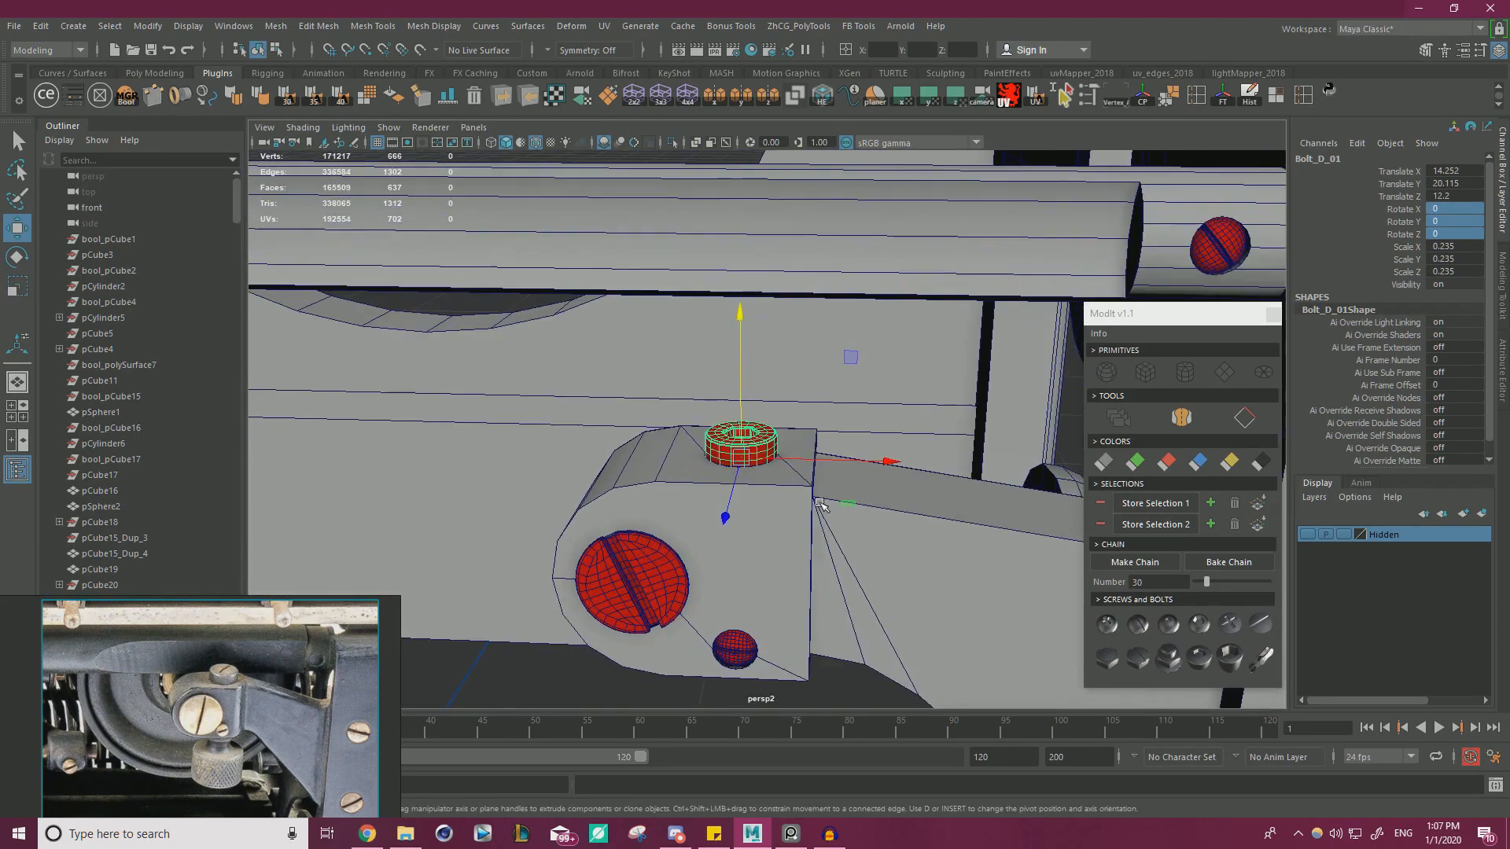
- Sink the red top bolt slightly deeper into its hole and deselect it
left_click(717, 450, "ctrl")
right_click_drag(818, 476, 691, 498, "alt")
left_click_drag(691, 498, 760, 511, "alt")
right_click_drag(760, 511, 1054, 491, "alt")
left_click(730, 460)
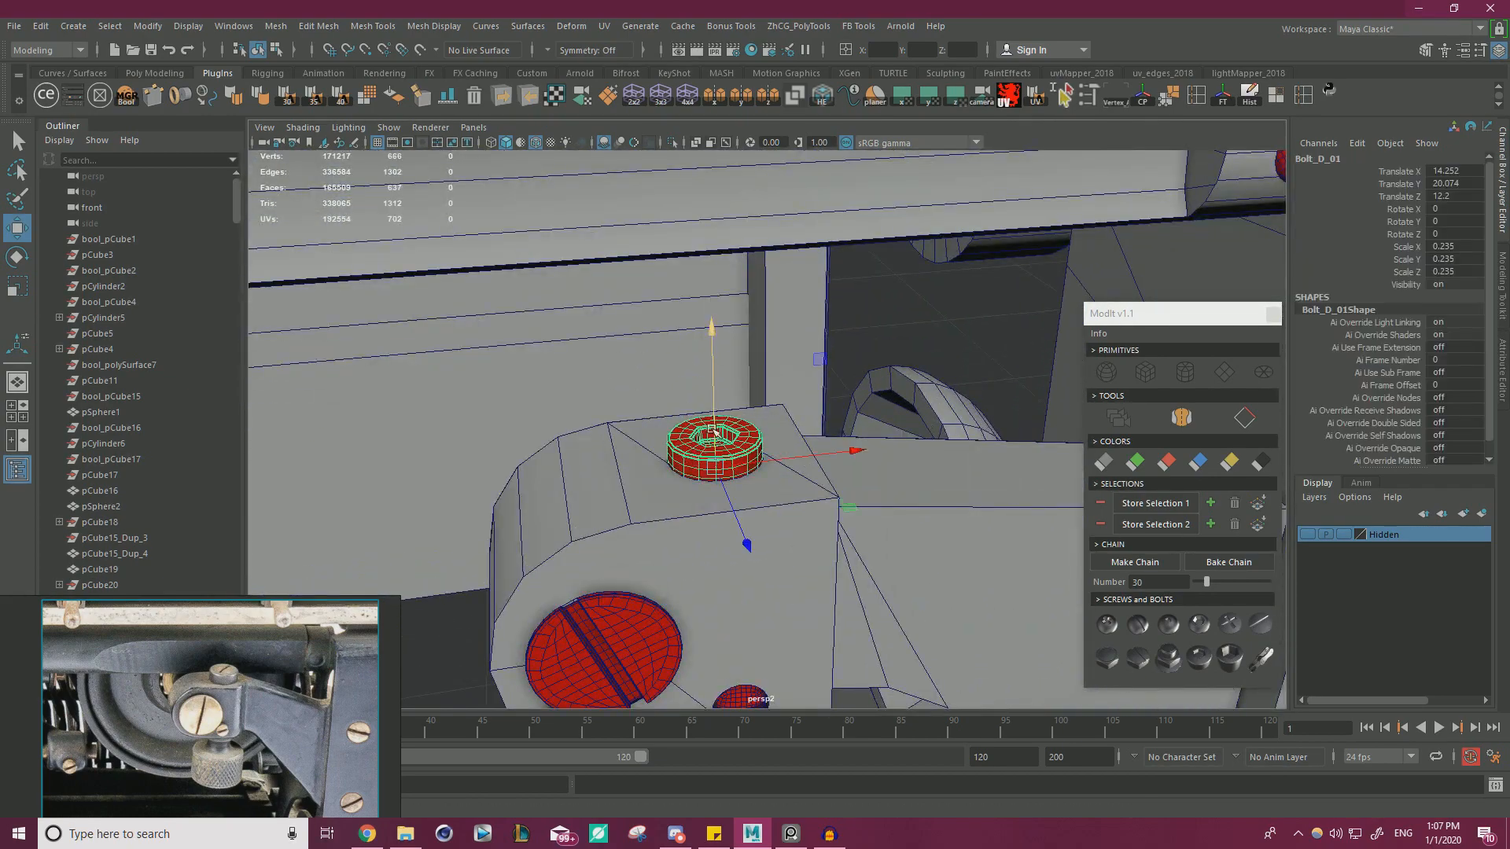
left_click_drag(713, 431, 714, 438)
left_click(721, 462, "ctrl")
- Close the ModIt window and examine the knurled thumbscrew beneath the clamp block in the reference photo
right_click_drag(721, 464, 483, 440, "alt")
left_click_drag(892, 511, 460, 568, "alt")
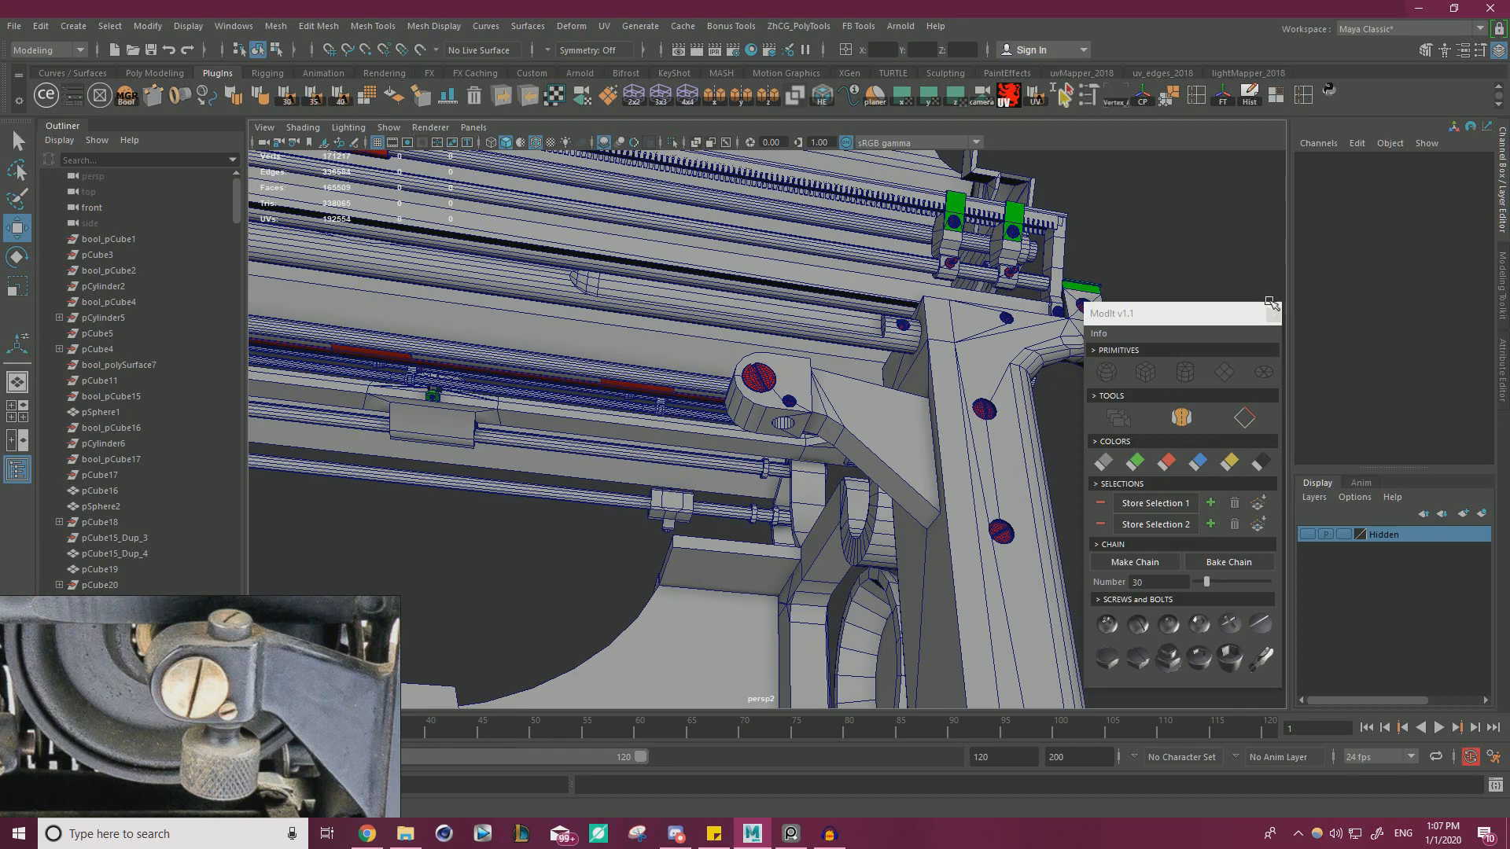
left_click(1272, 314)
scroll(212, 740, "up", 4)
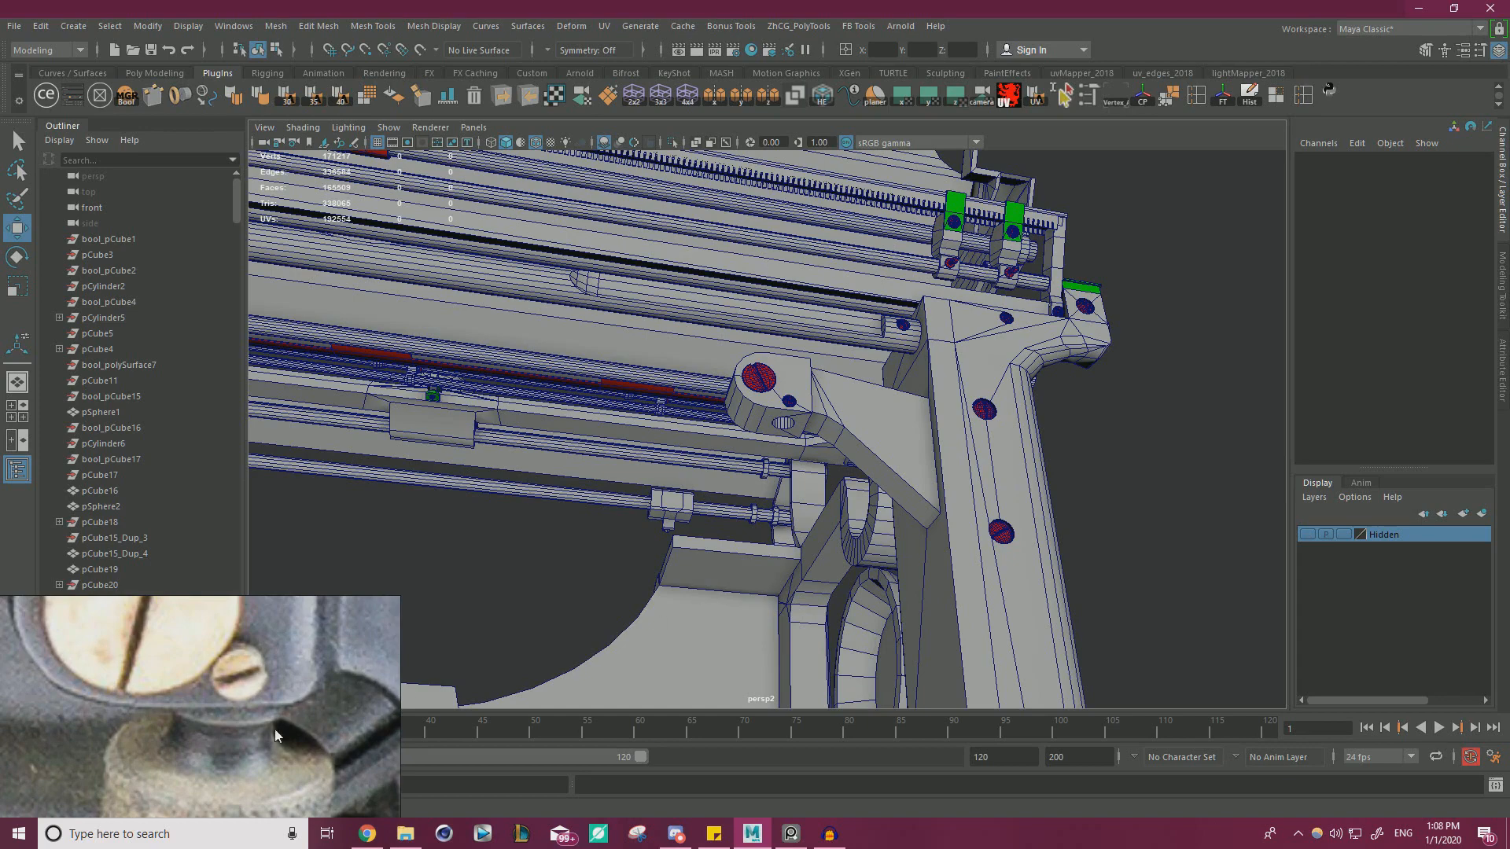
scroll(280, 749, "down", 3)
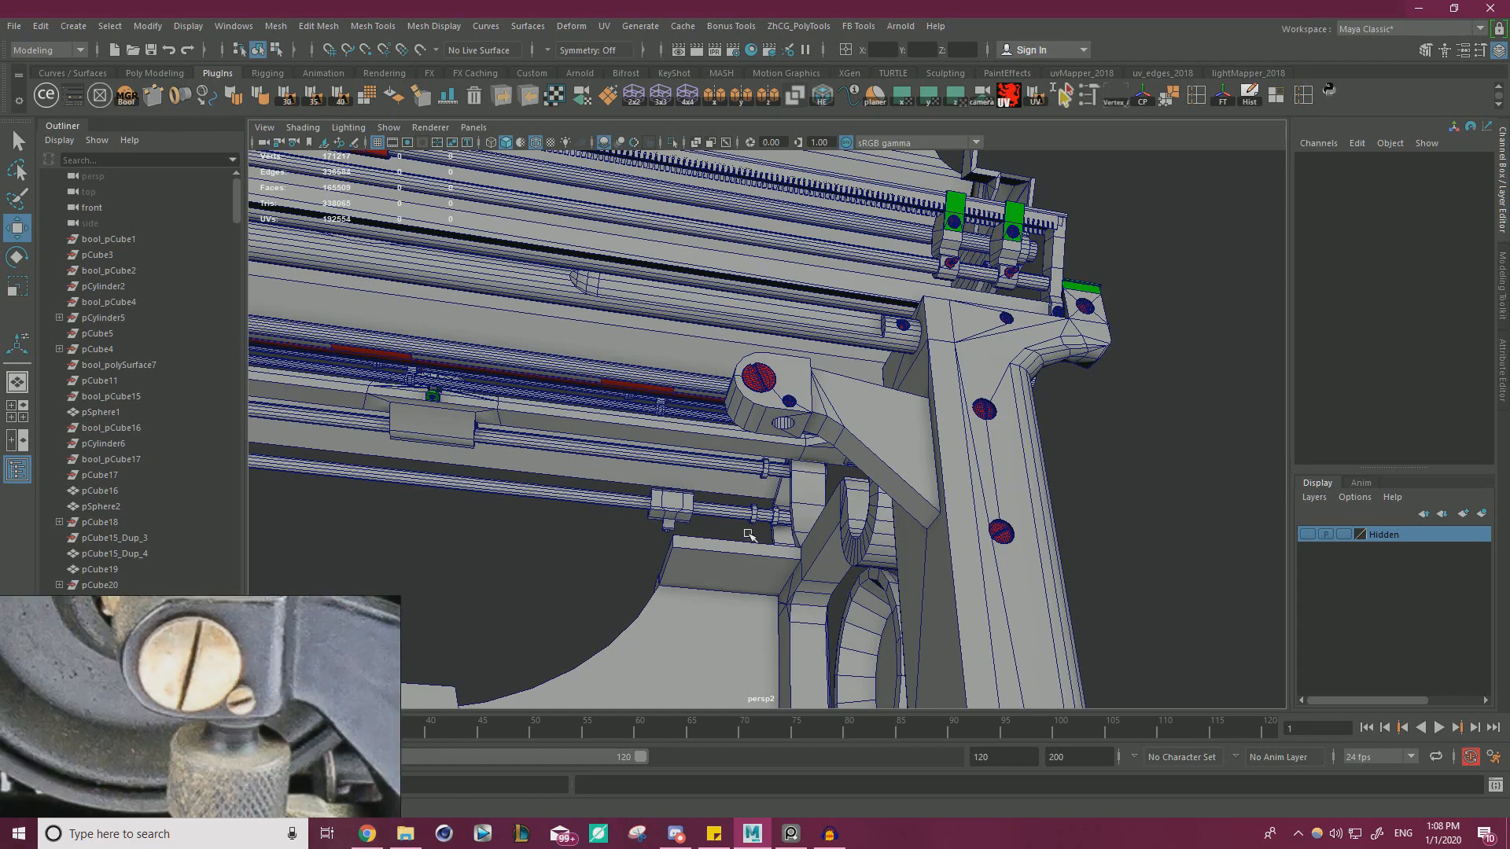
- Create a polygon cylinder and move it near the underside of the side arm's clamp block
left_click_drag(749, 535, 680, 578, "alt")
right_click_drag(680, 578, 482, 420, "alt")
left_click(70, 28)
mouse_move(143, 81)
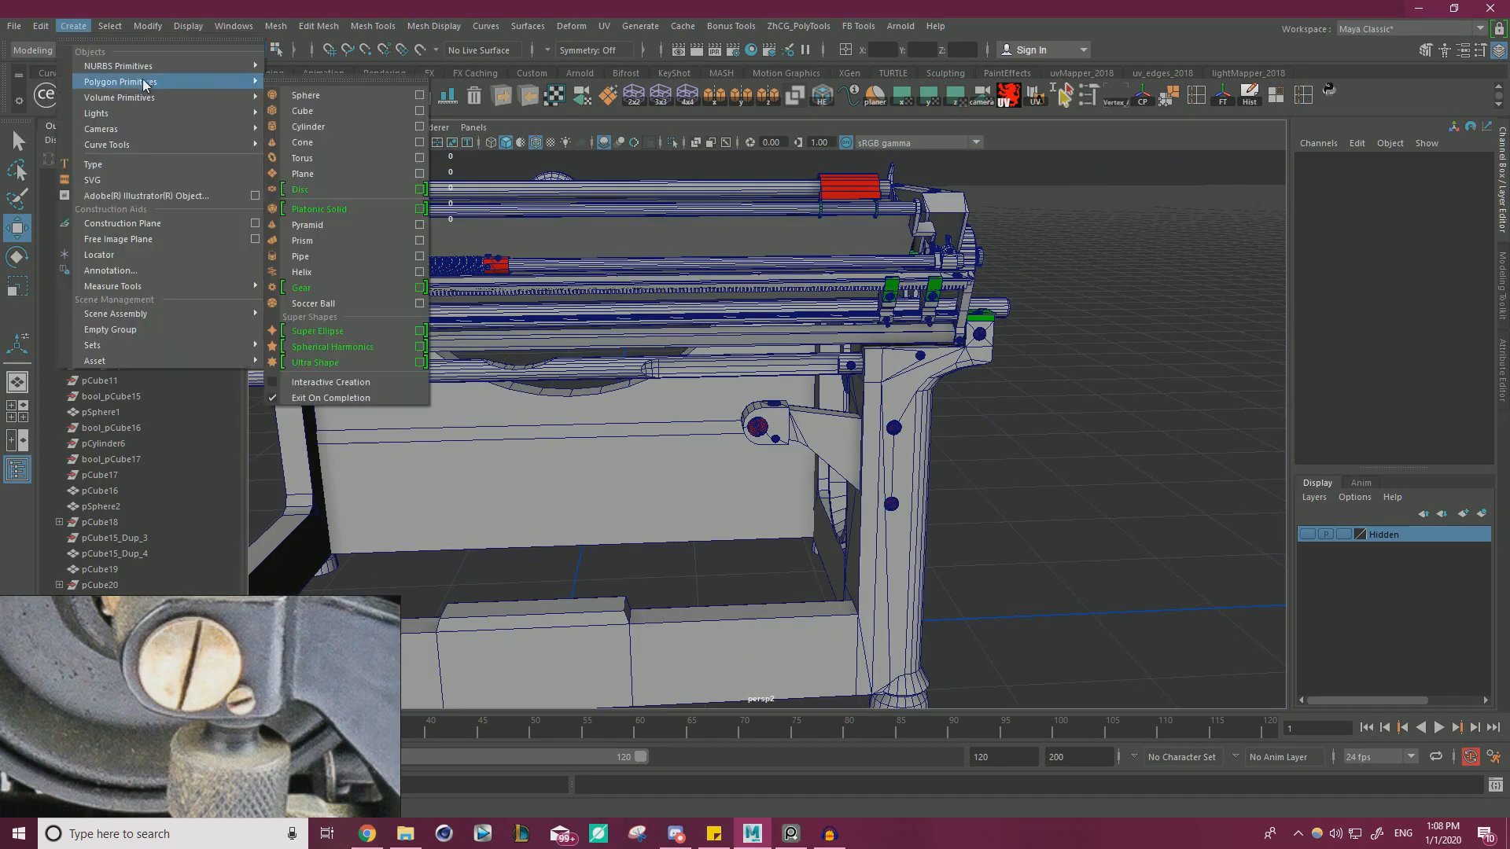
left_click(323, 126)
right_click_drag(756, 501, 647, 497, "alt")
left_click_drag(712, 479, 882, 327)
right_click_drag(551, 507, 618, 523, "alt")
left_click_drag(617, 523, 705, 485, "alt")
left_click_drag(626, 436, 873, 379)
- Scale the cylinder uniformly to 0.379 to suit the clamp block's bottom hole
right_click_drag(861, 425, 940, 479, "alt")
left_click_drag(924, 534, 849, 471, "alt")
key("r")
left_click_drag(769, 504, 694, 510)
key("w")
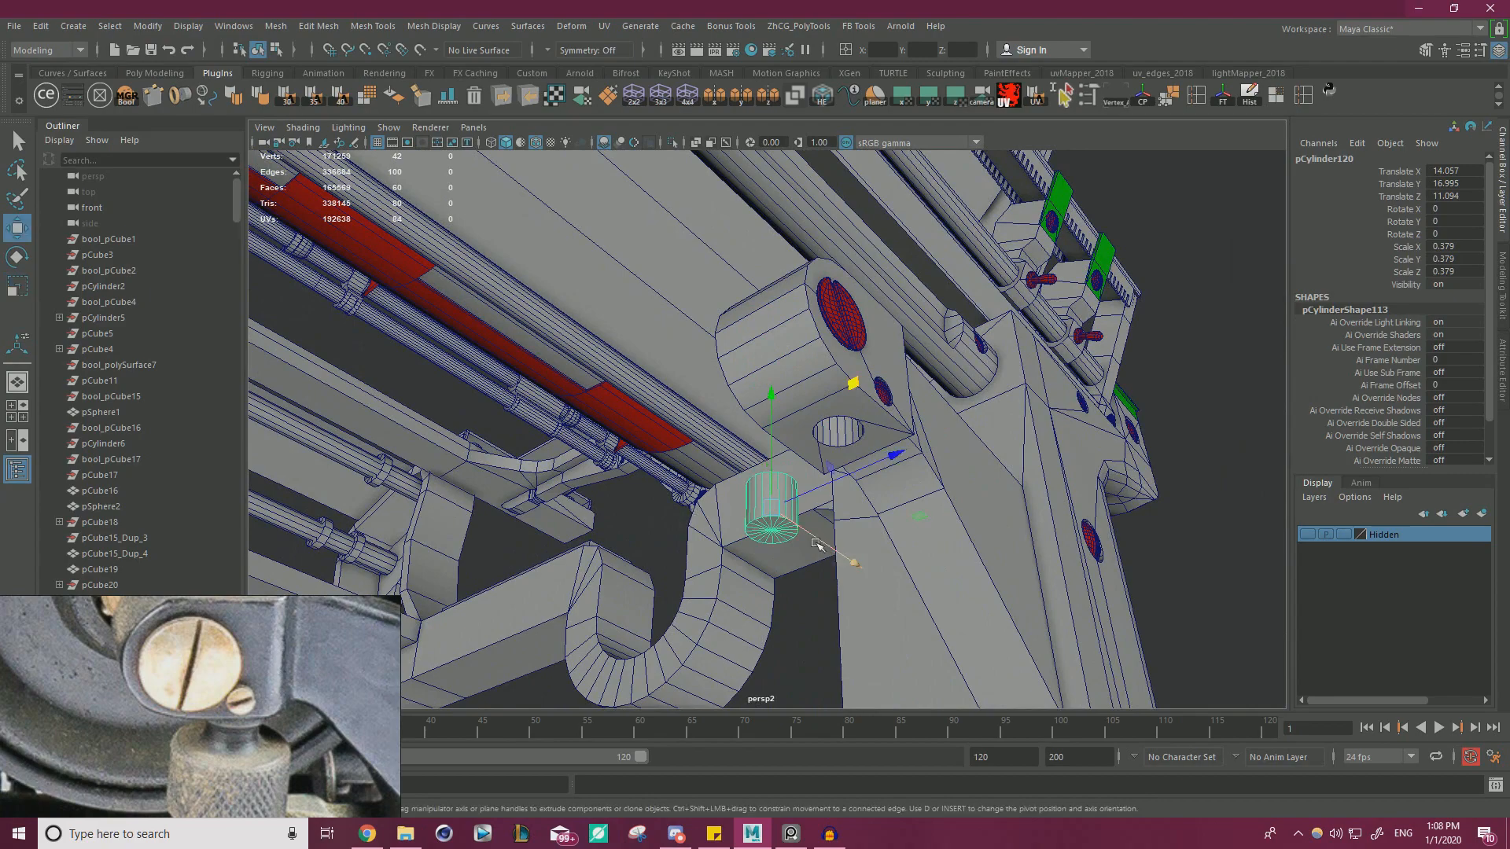
- Snap the cylinder to the centre of the bottom hole at X 14.252, Z 12.2 and raise it to Y 17.919
left_click_drag(841, 551, 921, 539, "alt")
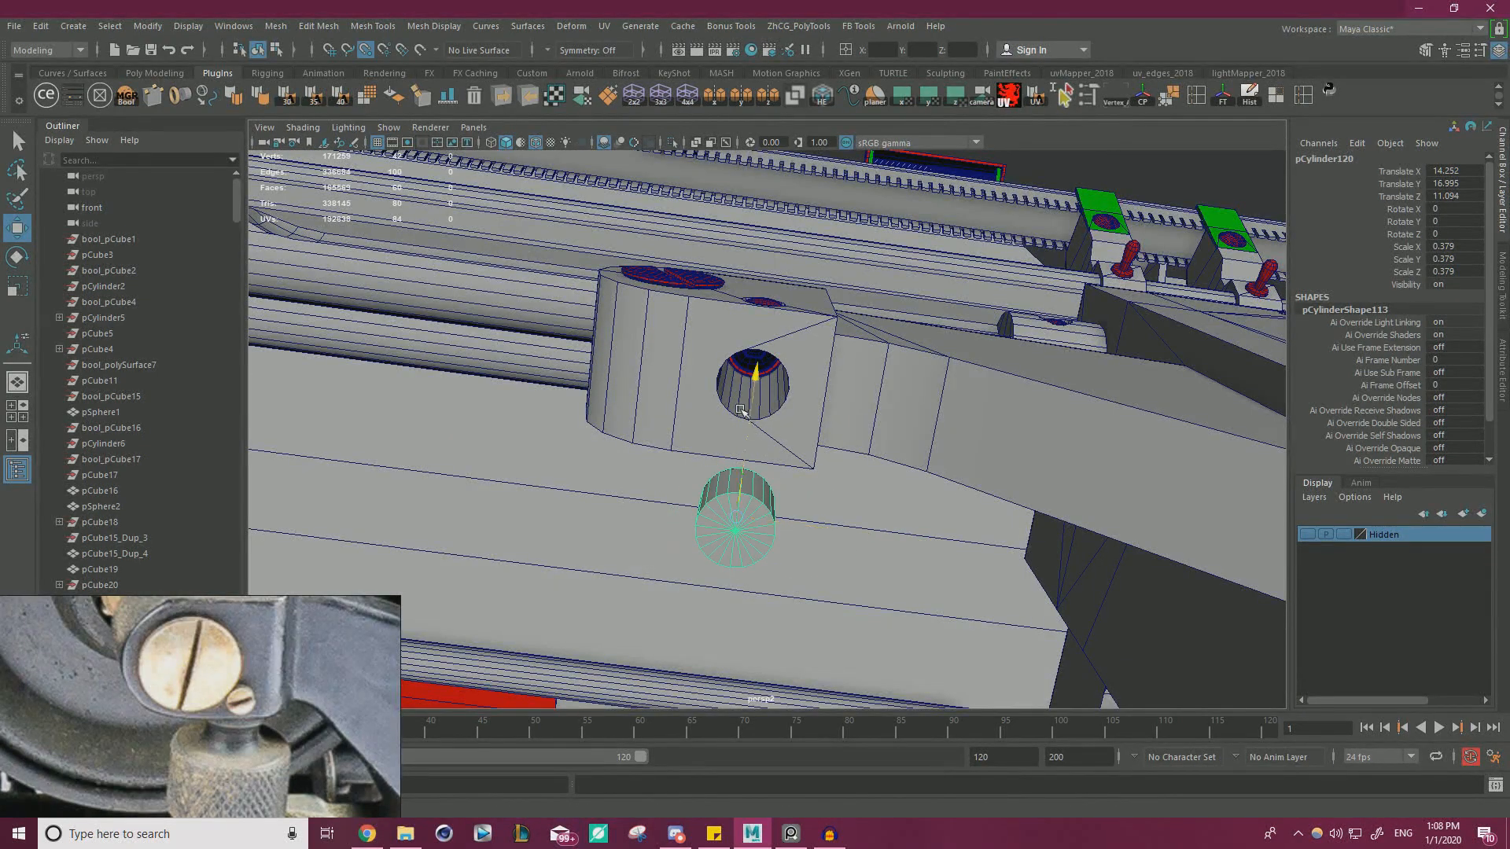
left_click_drag(769, 422, 721, 375, "alt")
key("f")
left_click_drag(739, 489, 773, 324, "alt")
key("v")
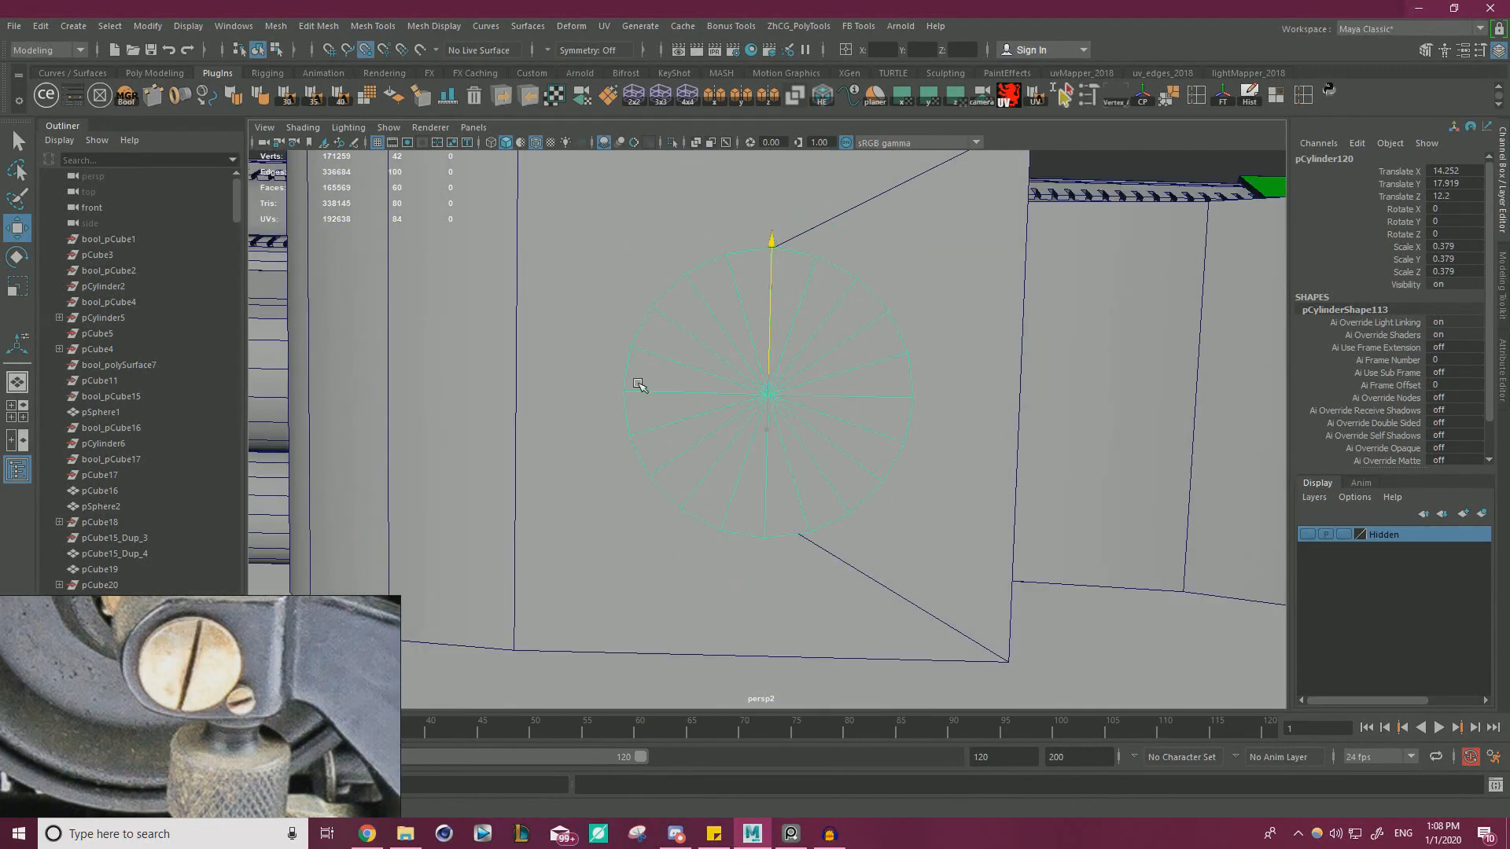
- Raise the cylinder further into the bottom hole to Y 18.004, leaving only a short rim protruding
left_click_drag(638, 386, 897, 461, "alt")
key("r")
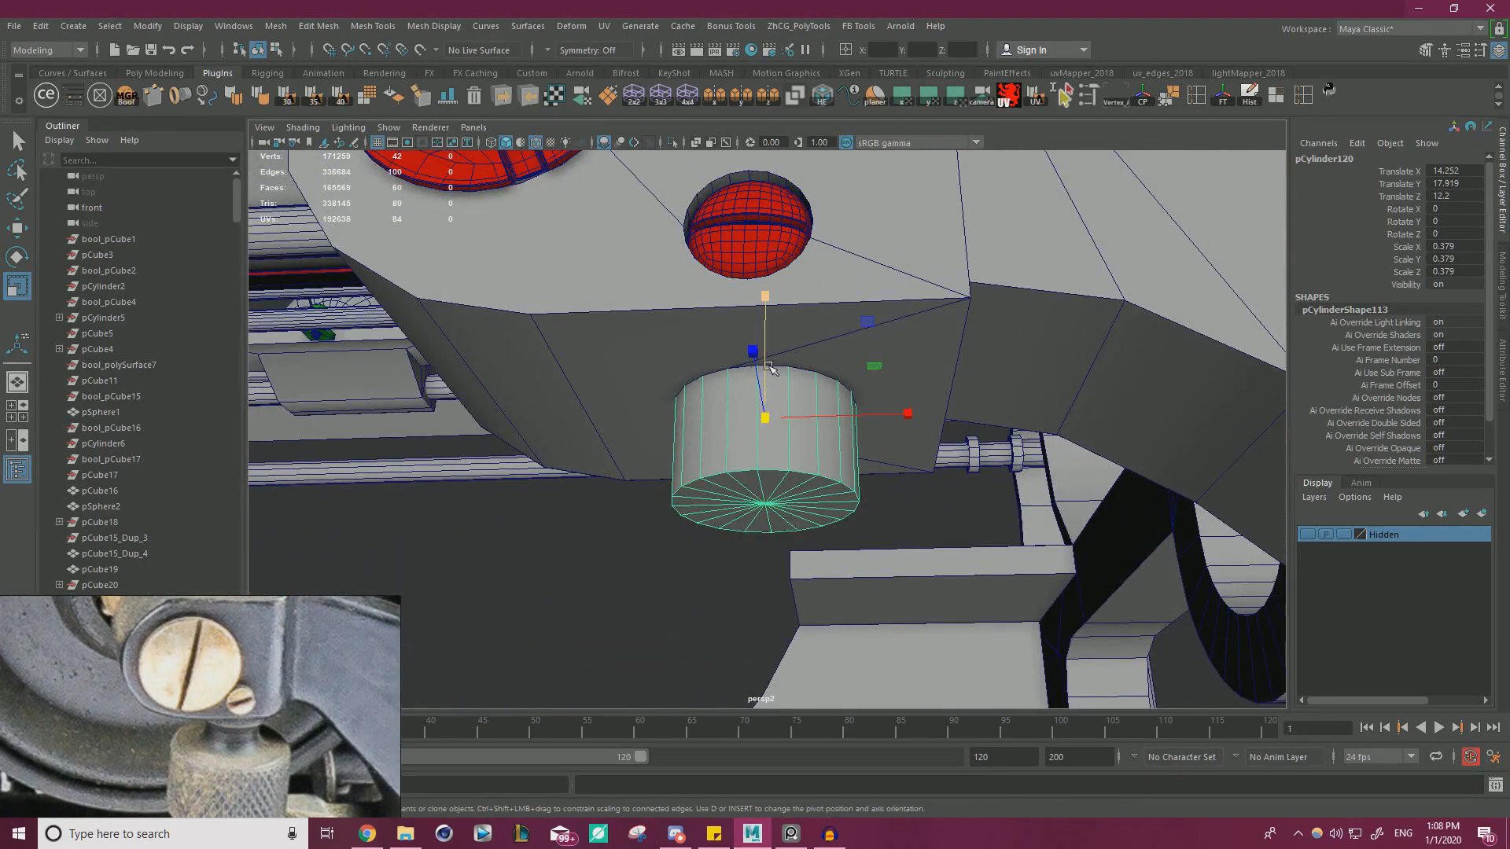
key("w")
left_click_drag(766, 393, 779, 335)
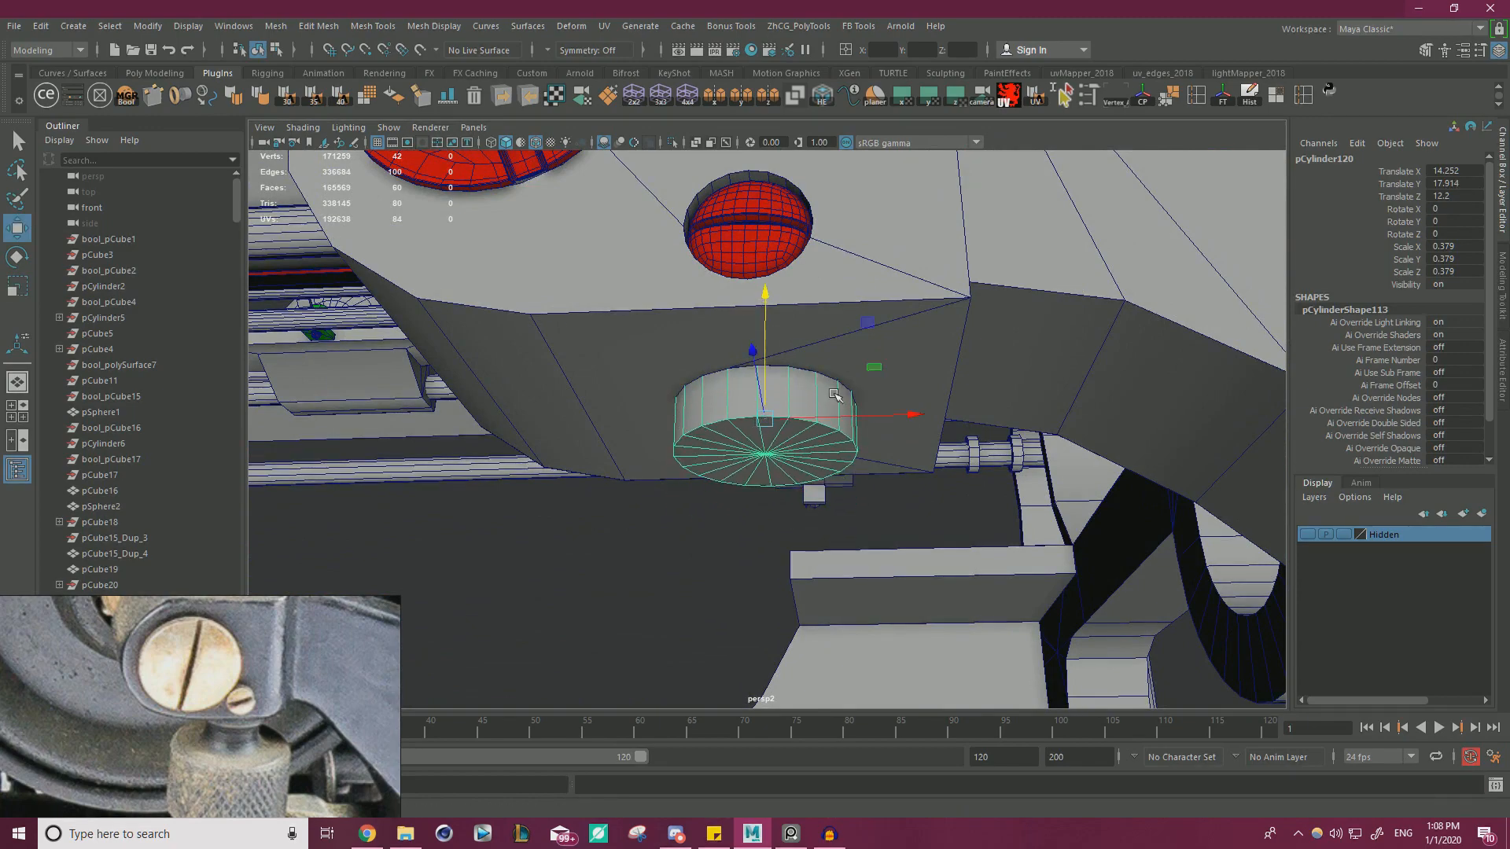
left_click_drag(835, 395, 767, 434, "alt")
scroll(778, 367, "up", 2)
left_click_drag(769, 337, 769, 327)
- Select only the cylinder's bottom cap faces, excluding its side faces, and extrude them
left_click_drag(755, 442, 746, 388, "alt")
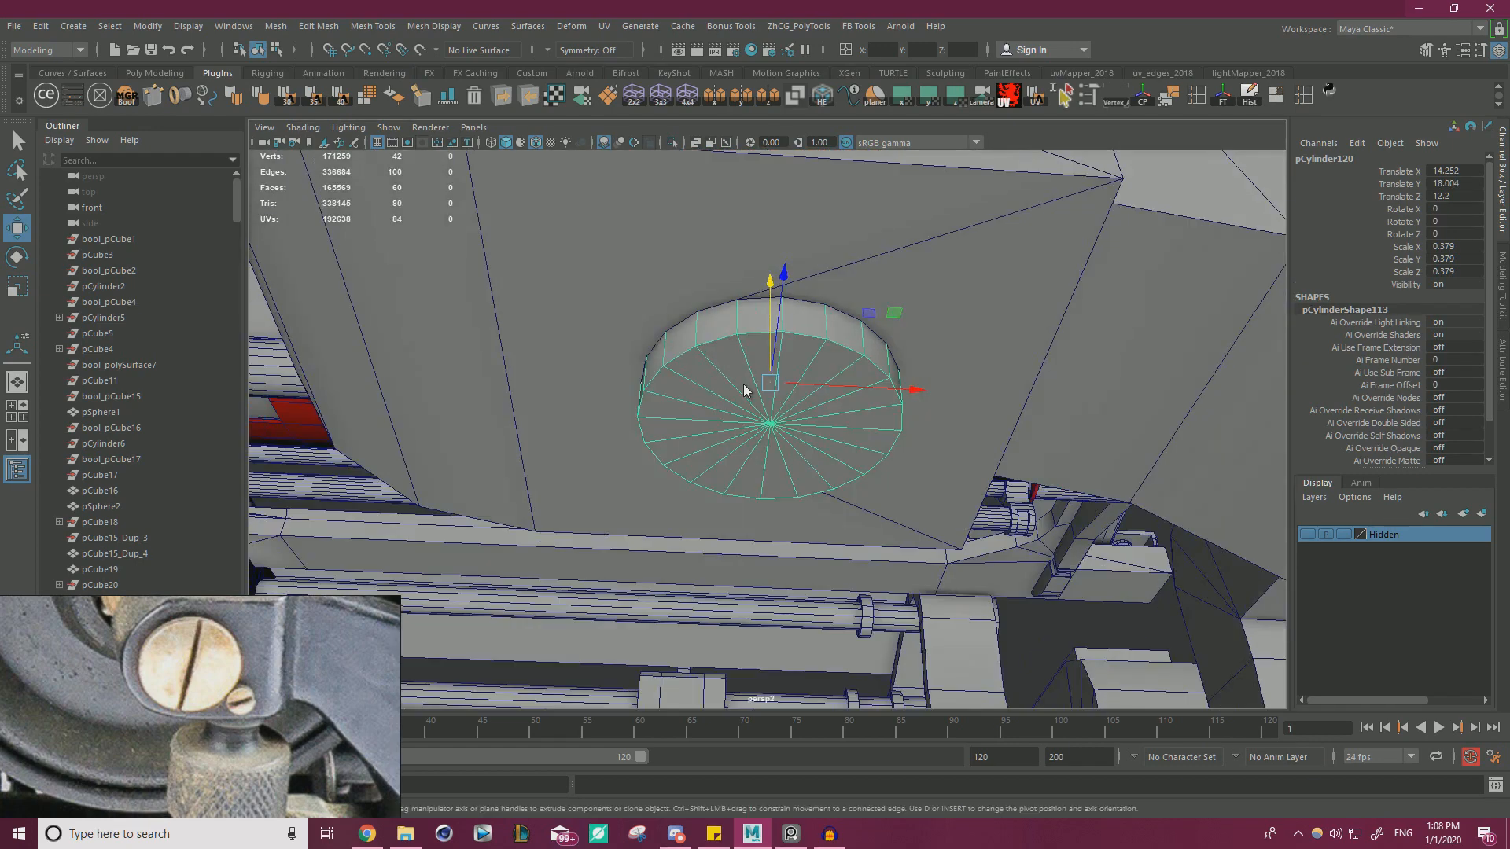
right_click_drag(744, 389, 741, 439)
left_click(714, 399)
key("shift+period")
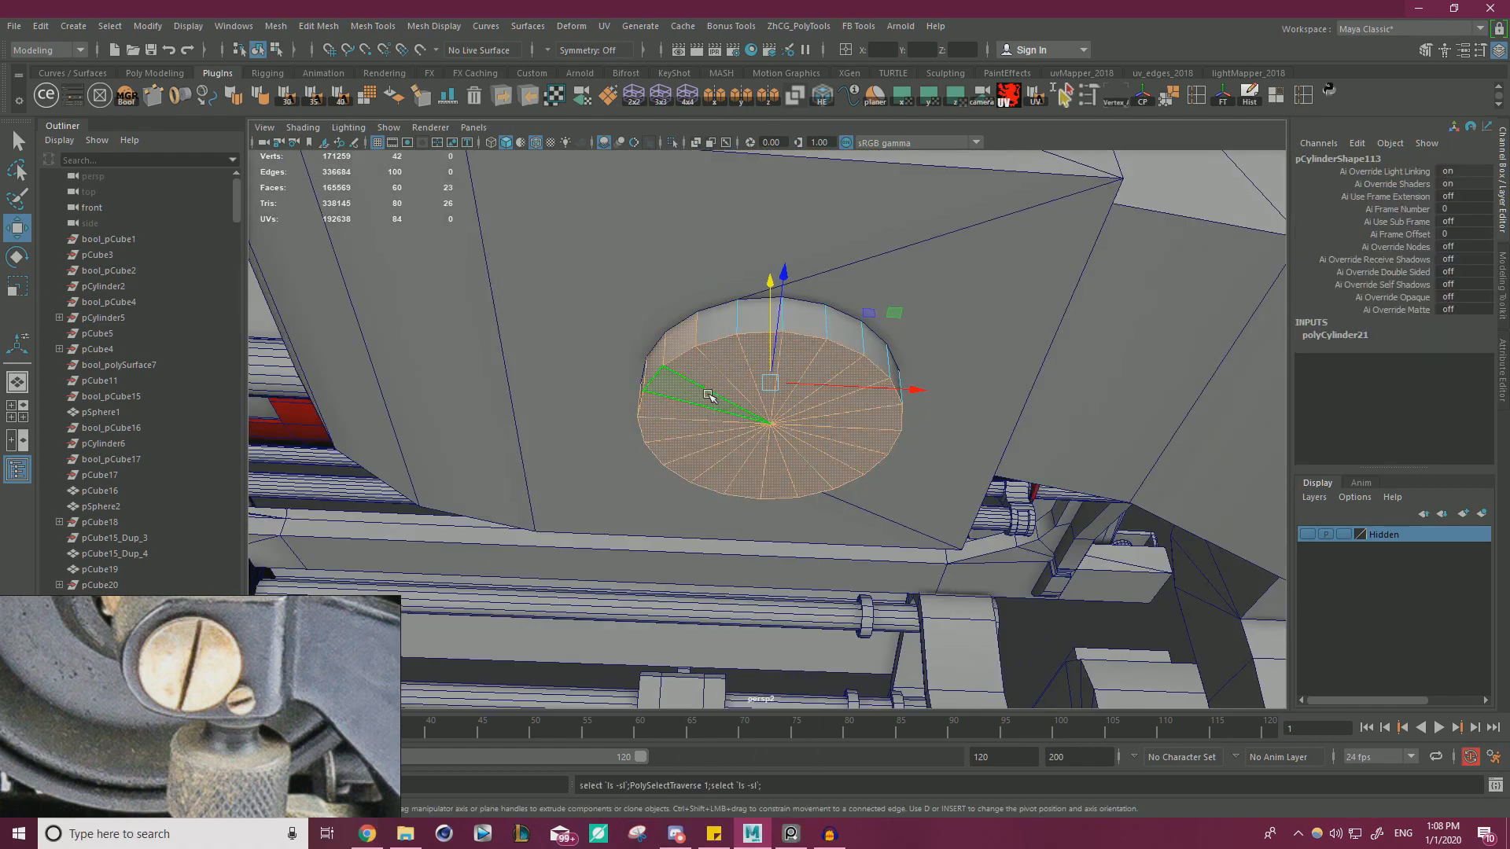
left_click(677, 347, "ctrl")
left_click(656, 363, "ctrl")
key("ctrl+e")
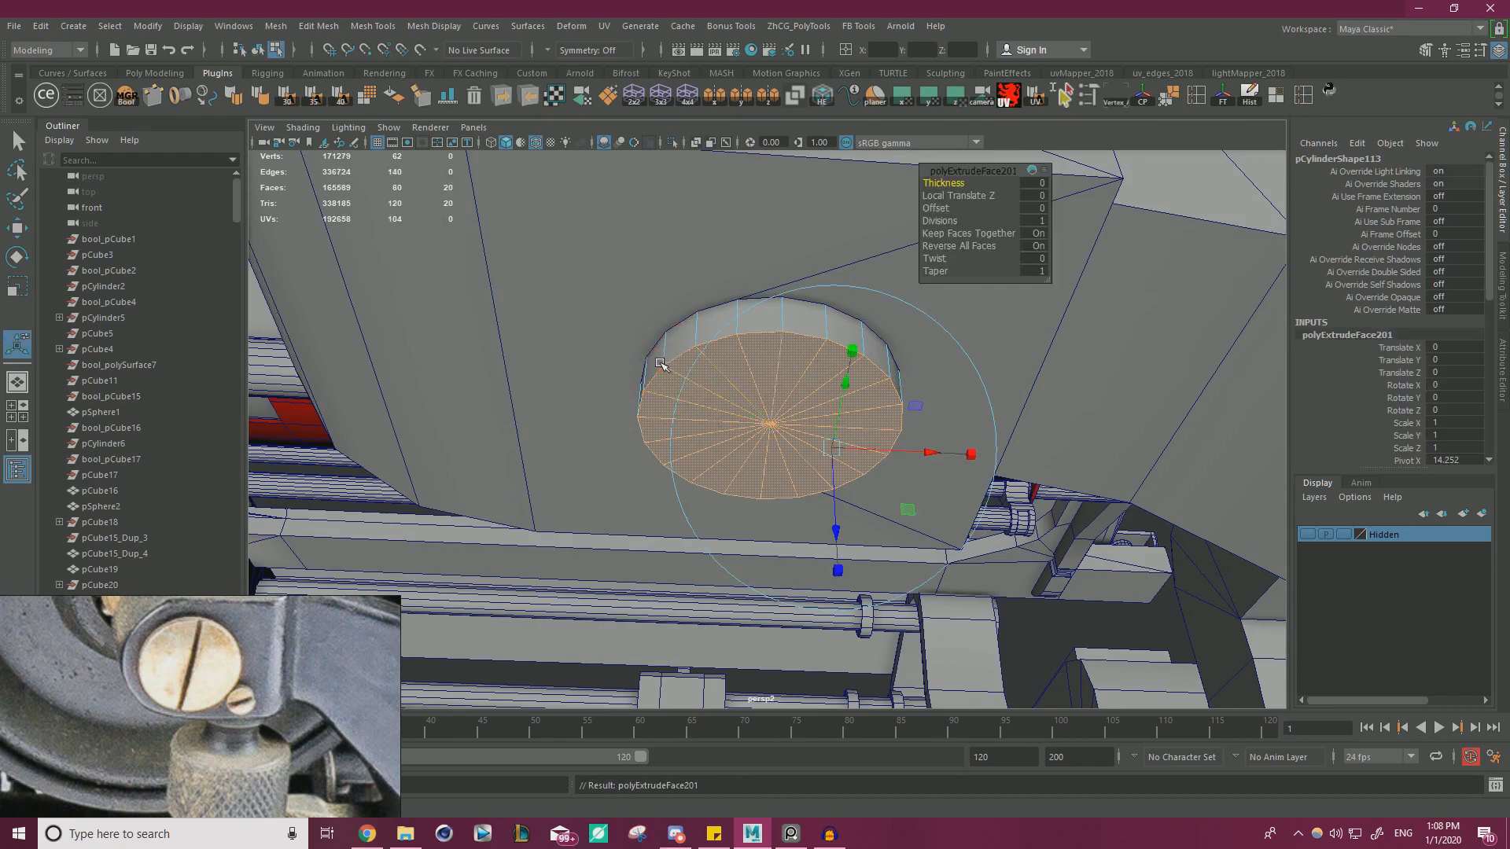
- Inset the cylinder's bottom cap and extrude it downward to form a narrower neck below the rim
left_click_drag(901, 422, 888, 344, "alt")
key("w")
scroll(818, 387, "down", 2)
mouse_move(818, 387)
left_mouse_down("alt")
mouse_move(825, 318)
mouse_move(799, 281)
mouse_move(833, 363)
left_mouse_up("alt")
key("ctrl+e")
left_click_drag(799, 305, 797, 337, "shift")
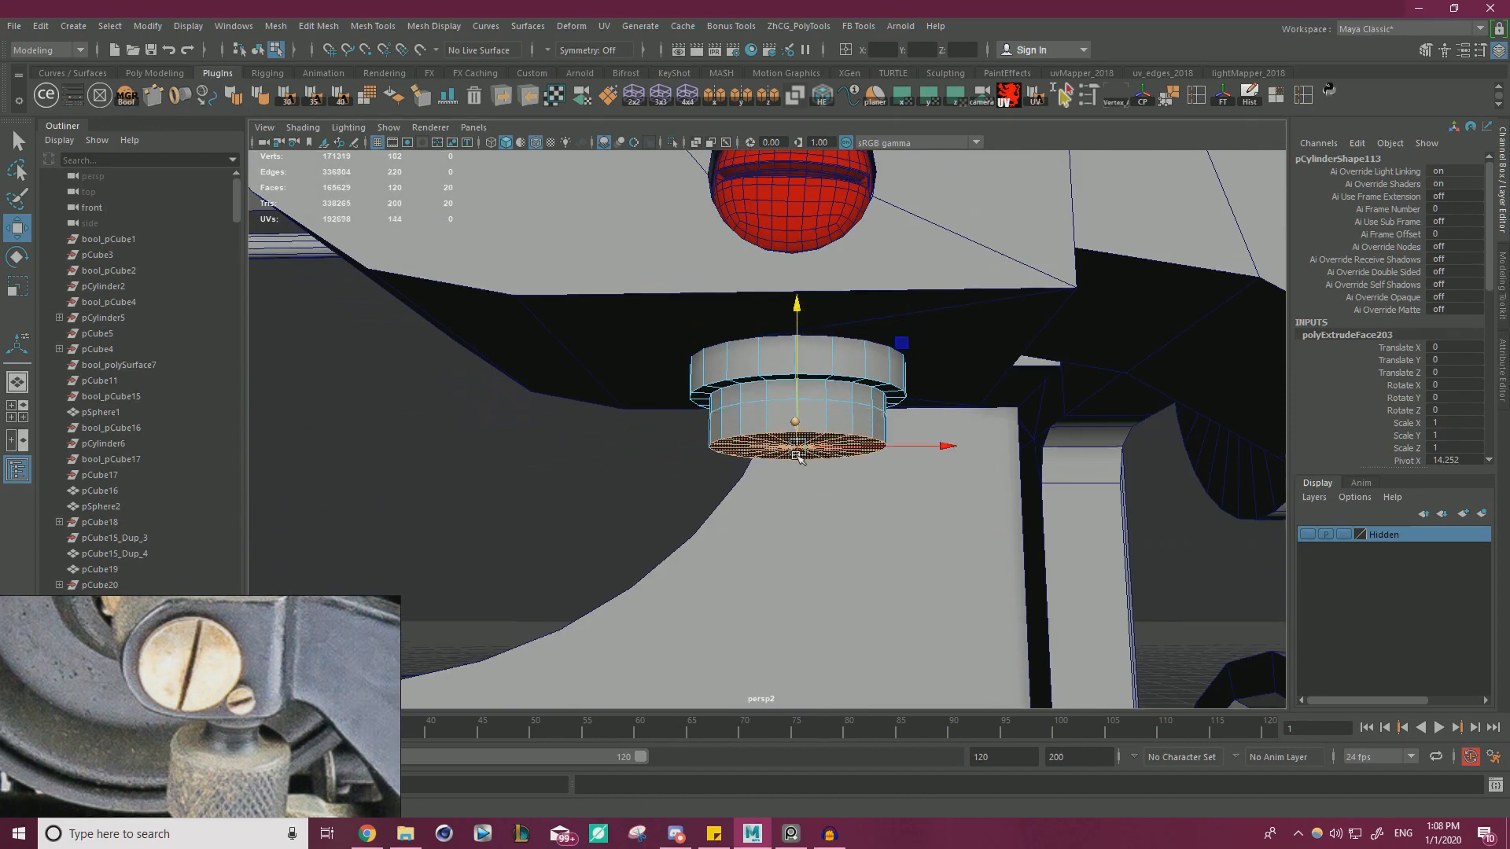
- Enlarge the neck's bottom cap faces beyond the rim's width and lower them slightly to make a flared base
key("r")
left_click_drag(796, 450, 844, 445)
key("w")
left_click_drag(796, 345, 795, 358)
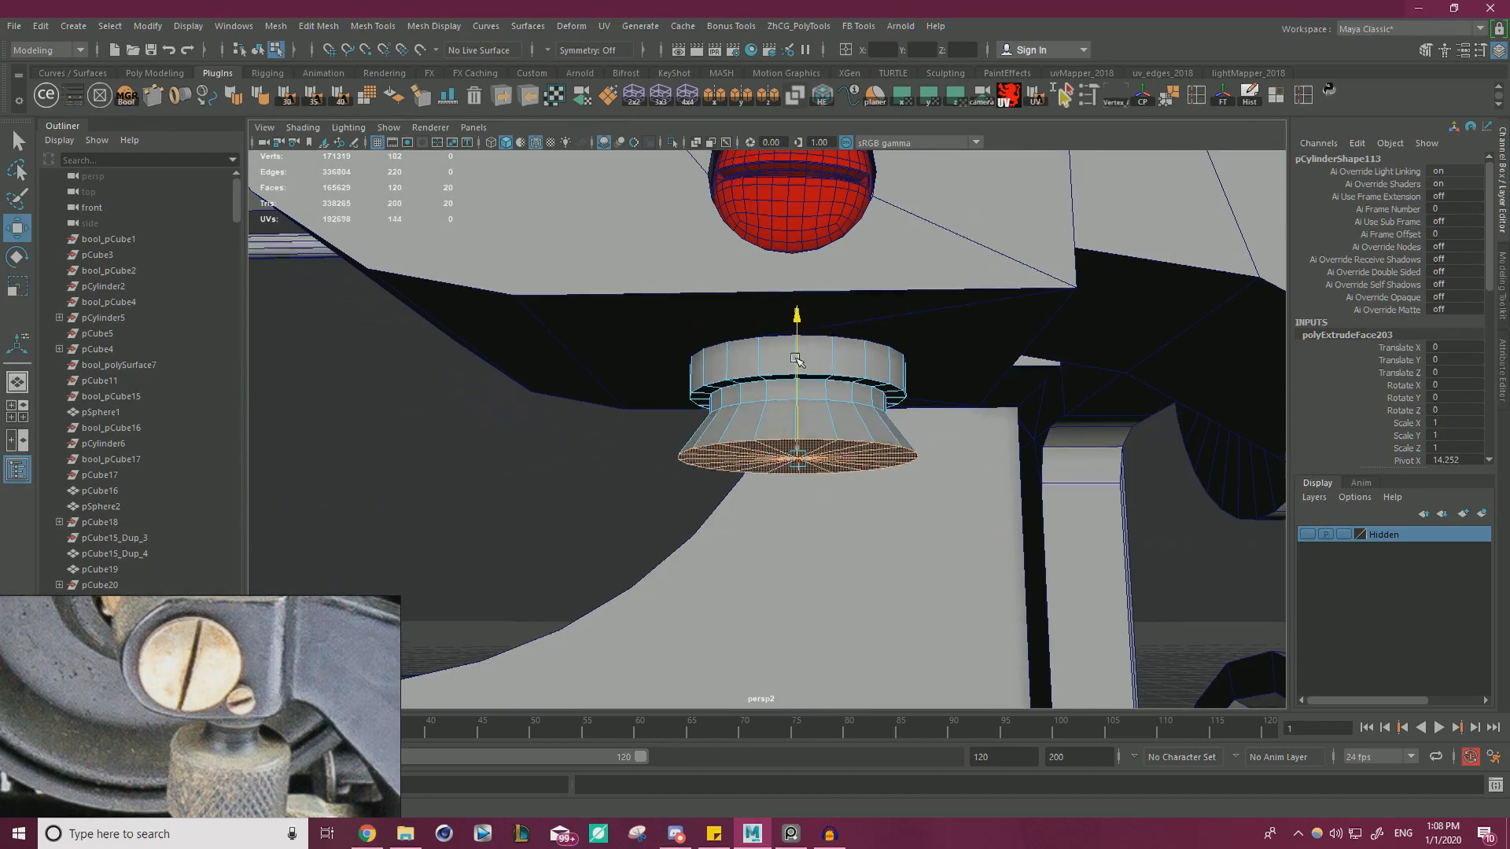
- Lower the edge loop between the neck and the flare, and bevel it
right_click_drag(767, 380, 770, 342)
double_click(781, 401)
left_click_drag(782, 402, 818, 423, "alt")
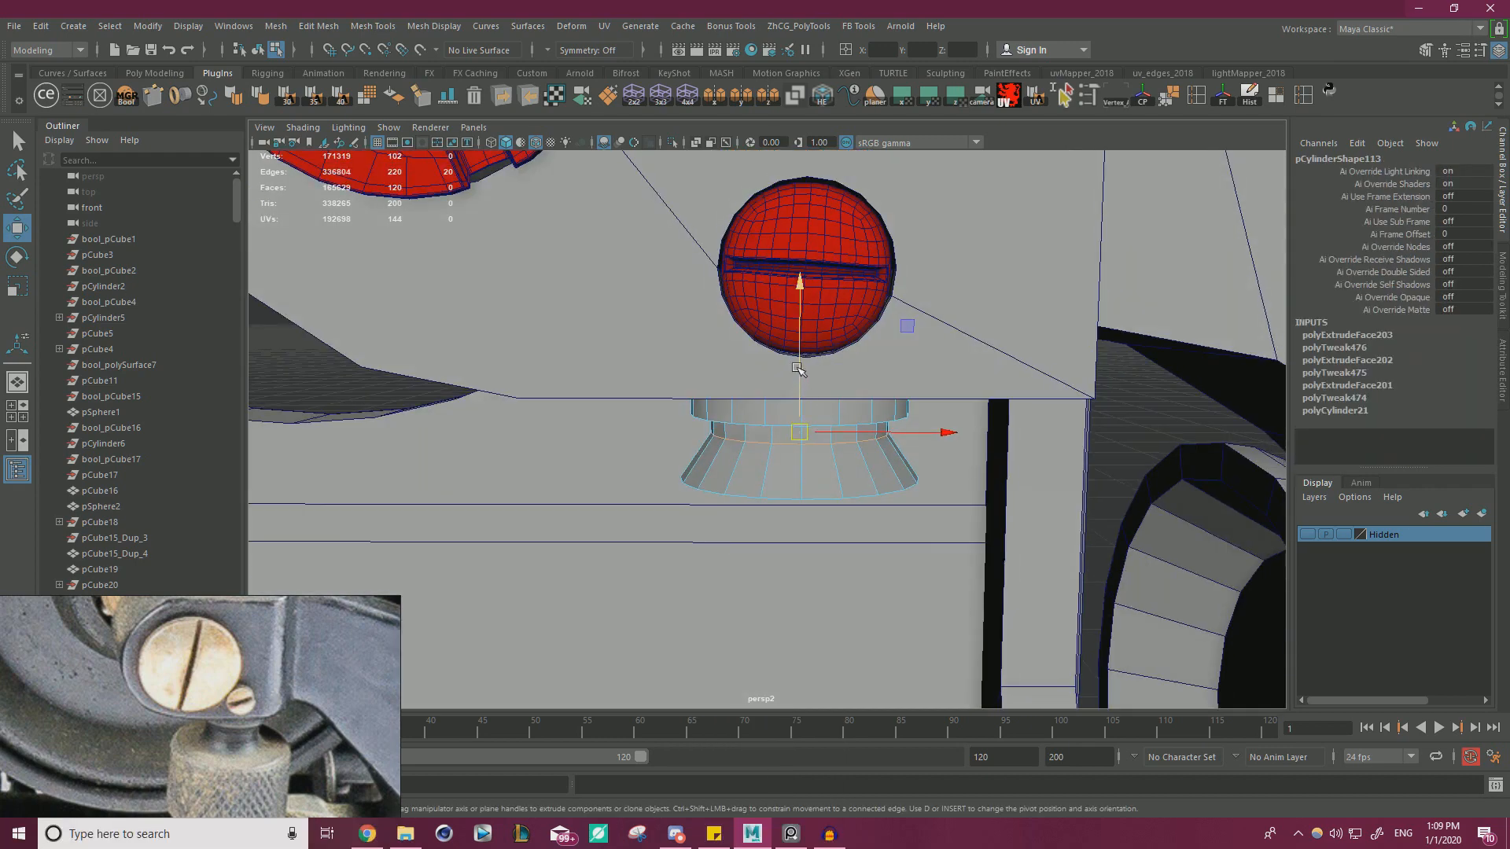
left_click_drag(798, 369, 802, 383)
key("ctrl+b")
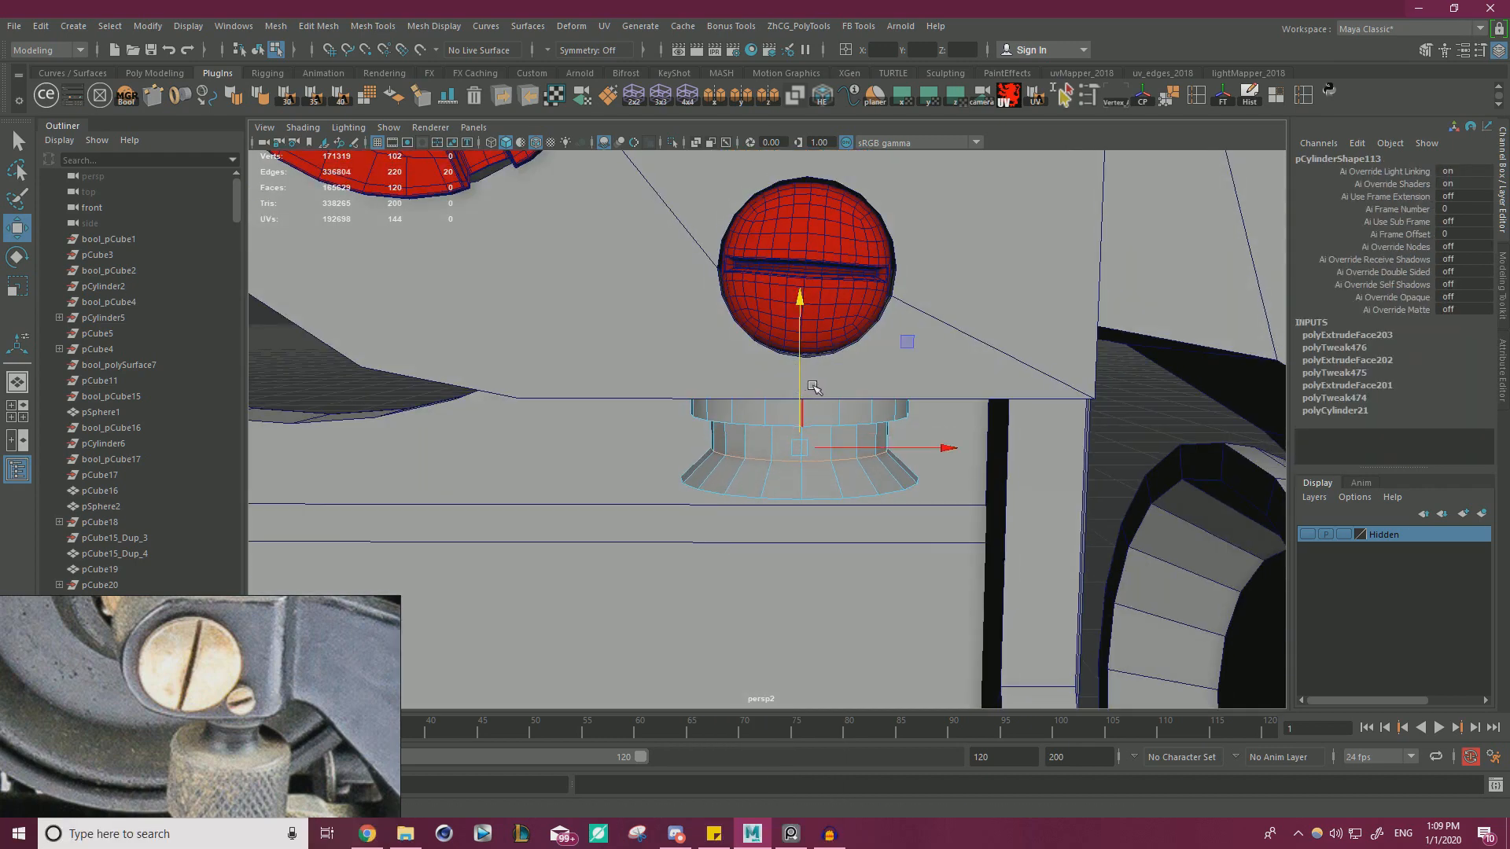
- Select the triangular cap faces on the underside of the flared base
left_click_drag(840, 390, 791, 336, "alt")
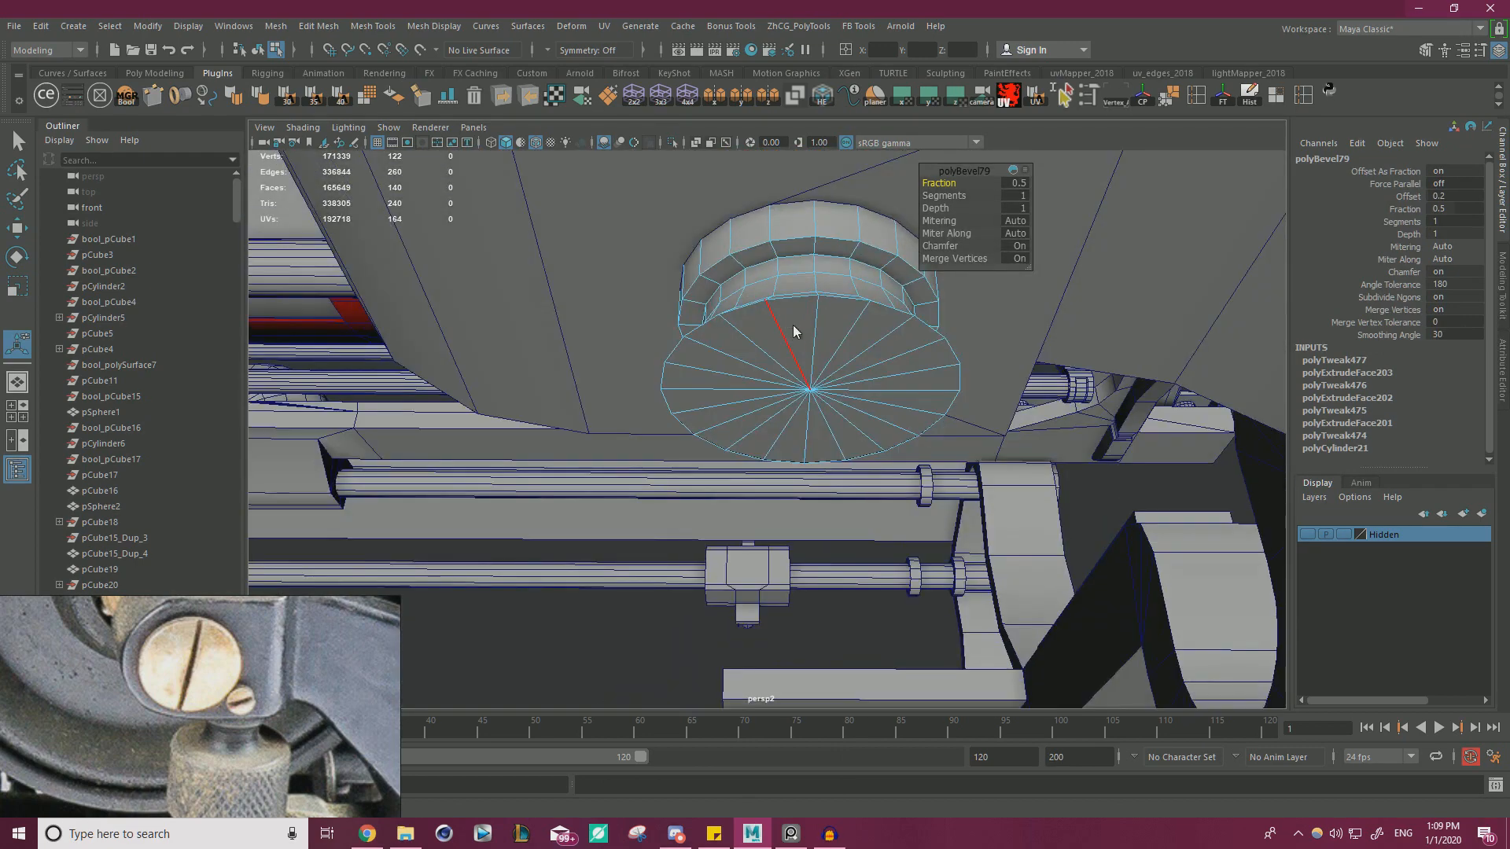
right_click_drag(794, 332, 794, 368)
left_click(794, 330)
left_click(770, 341, "shift")
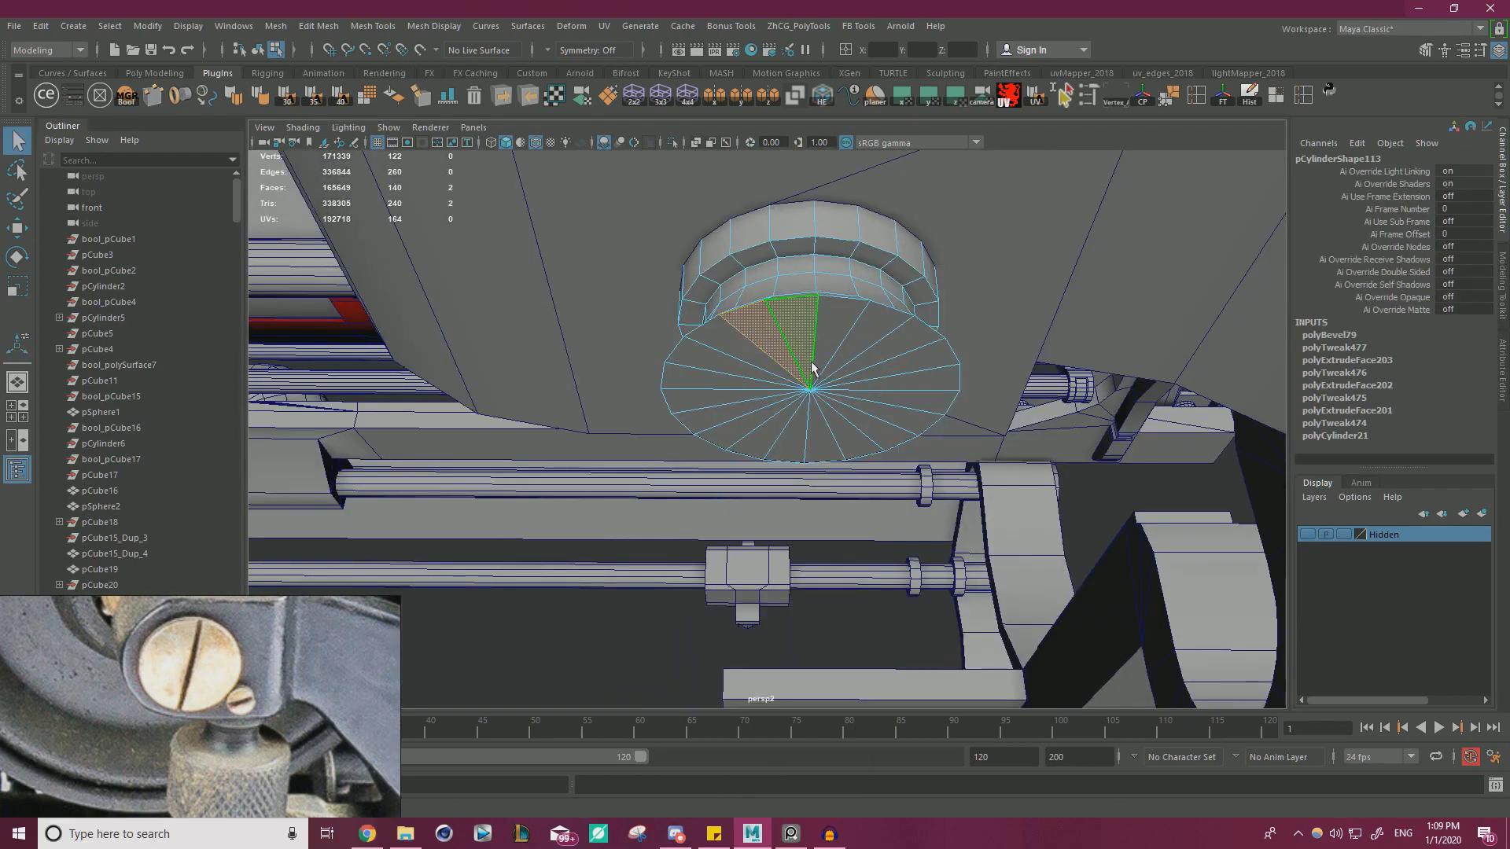
- Extrude the faces of the knob's bottom cap and scale them outward into a wide flange, lowering it slightly
key("shift+period")
left_click_drag(800, 381, 788, 407, "alt")
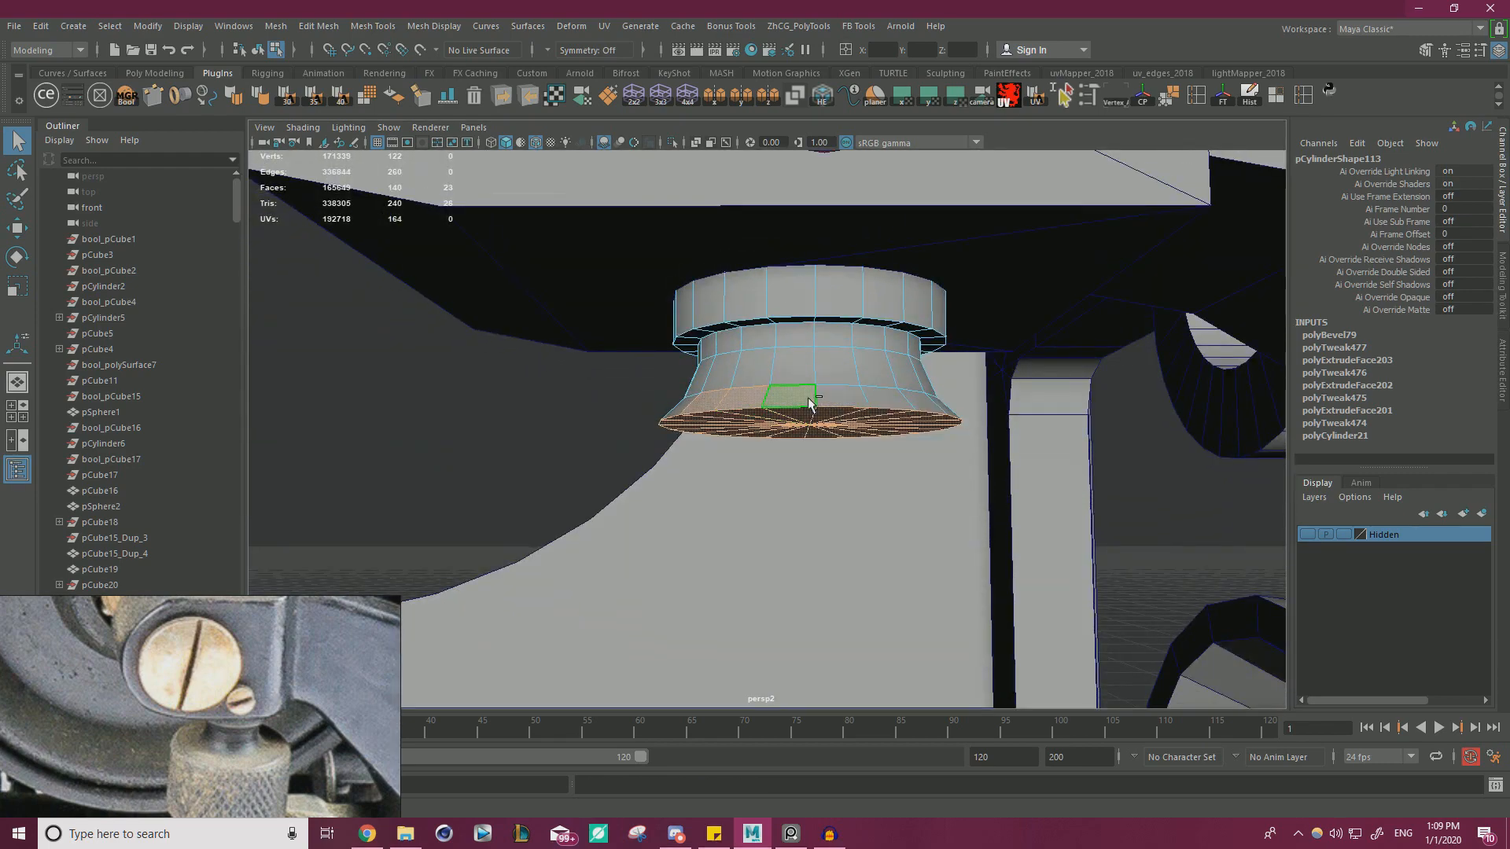
scroll(838, 408, "down", 3)
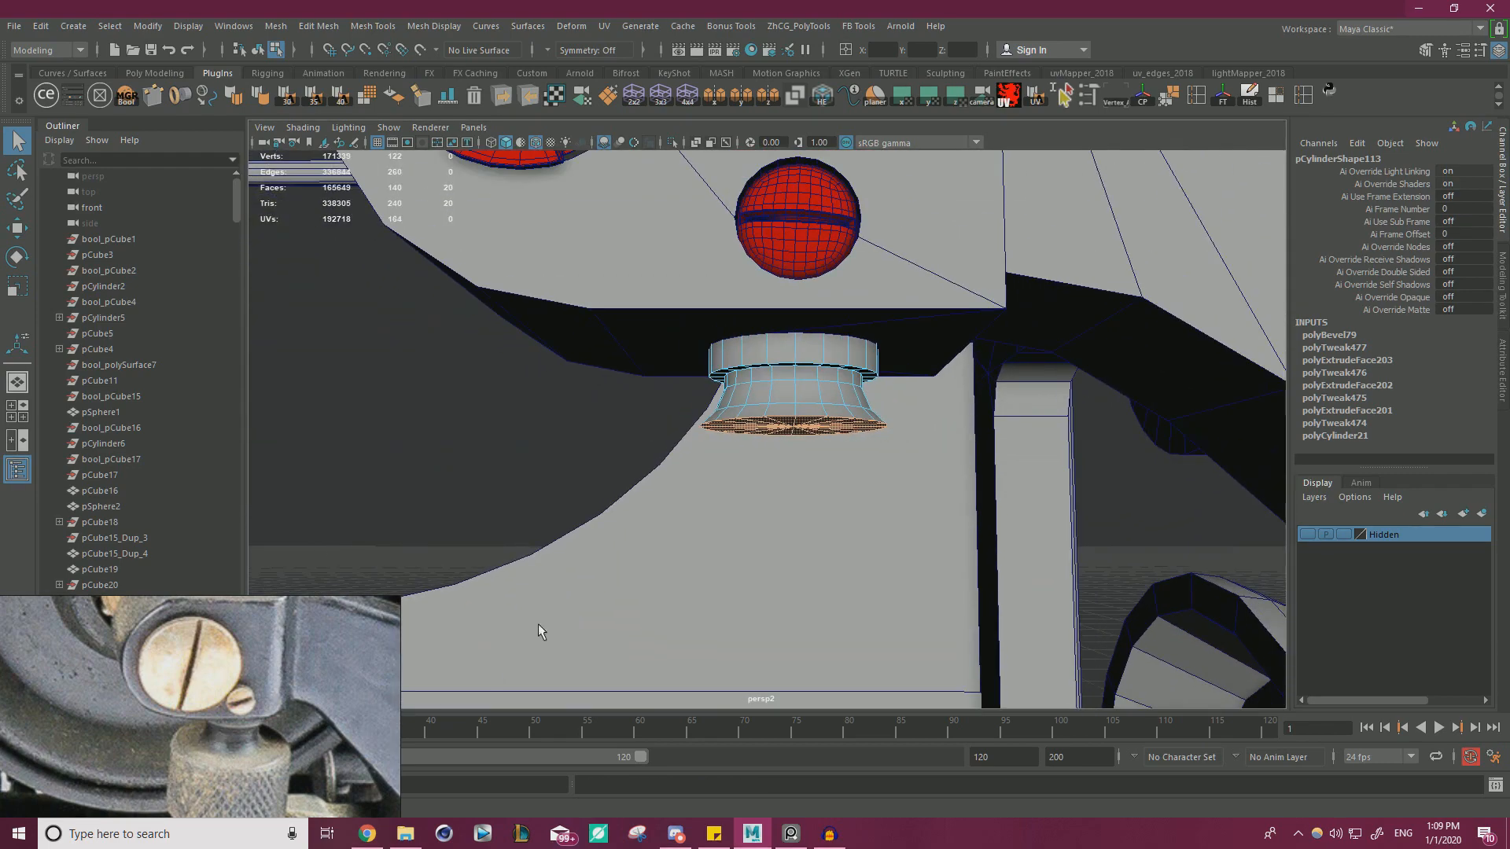
left_click_drag(538, 632, 763, 522, "alt")
key("ctrl+e")
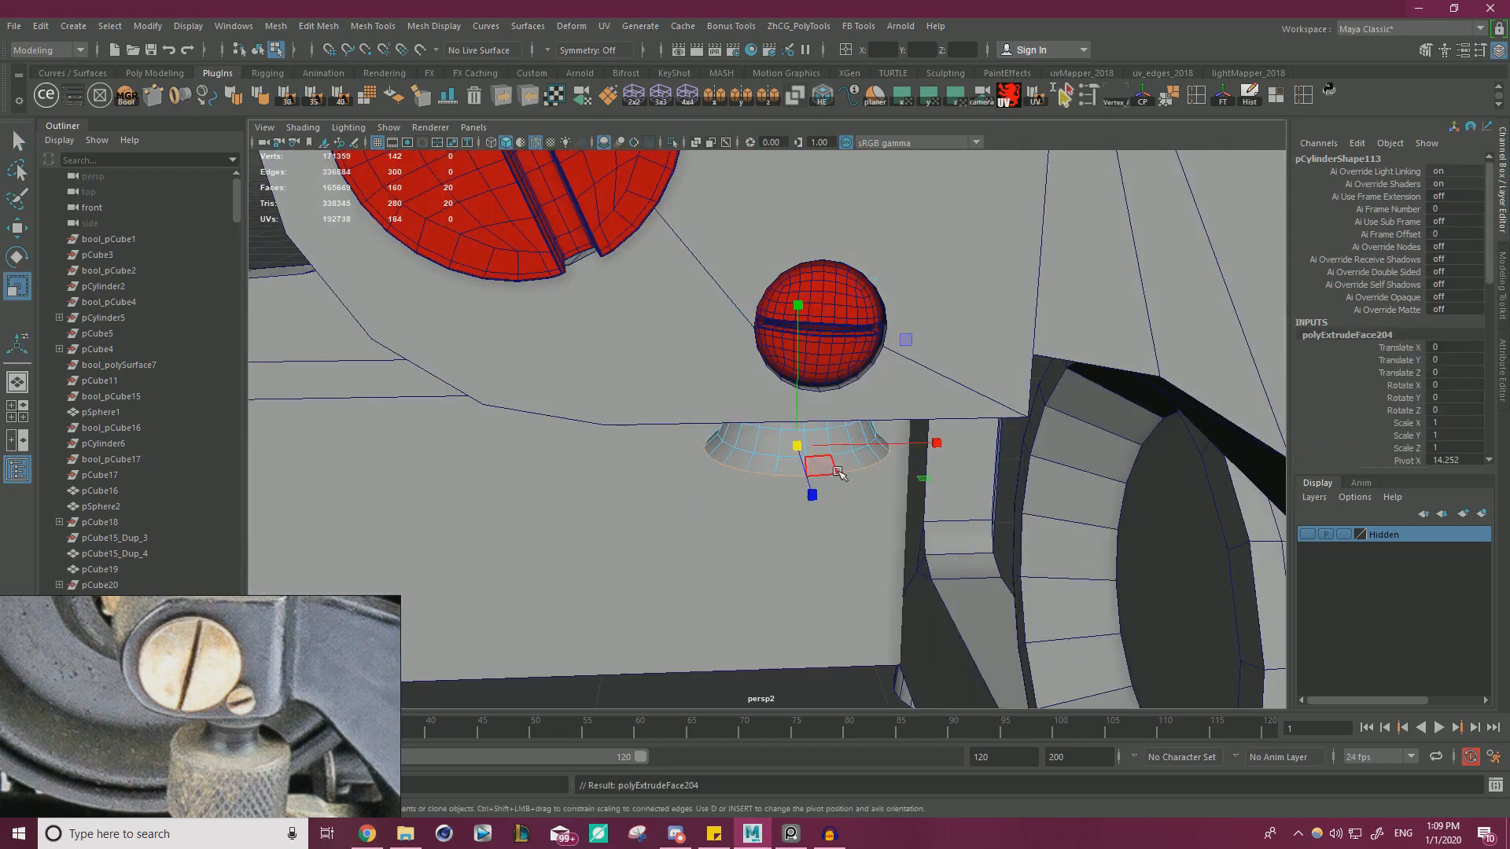
left_click_drag(924, 481, 1002, 492)
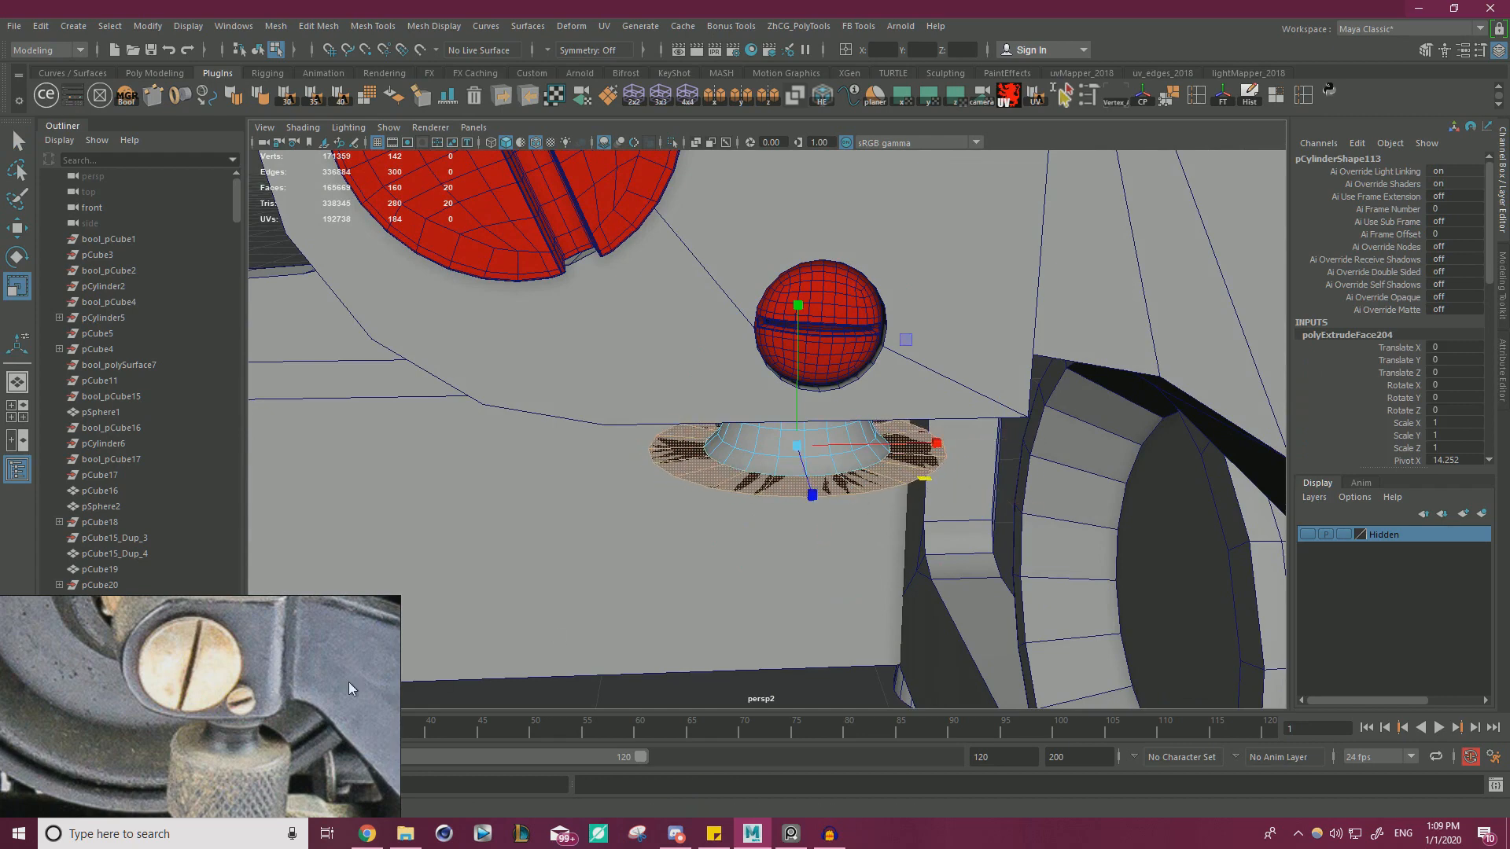
key("w")
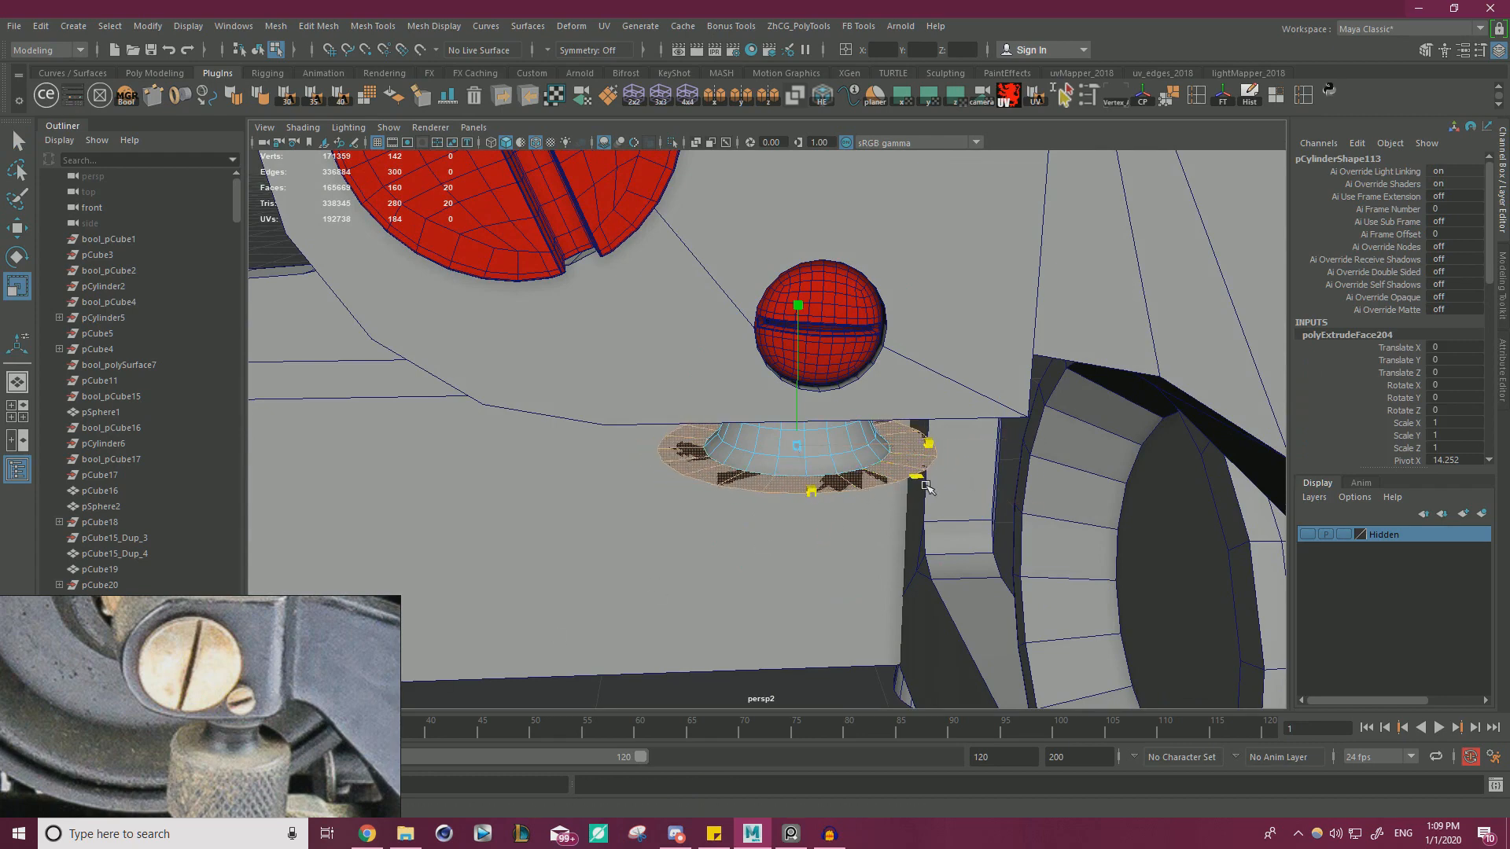
left_click_drag(796, 409, 796, 415)
key("r")
left_click_drag(916, 494, 922, 495)
- Extrude the flange's bottom faces downward to form the knob's thick cylindrical body, matching the reference photo
right_click_drag(922, 495, 720, 485, "alt")
left_click_drag(719, 486, 686, 450, "alt")
right_click_drag(686, 450, 786, 452, "alt")
left_click_drag(786, 452, 812, 475, "alt")
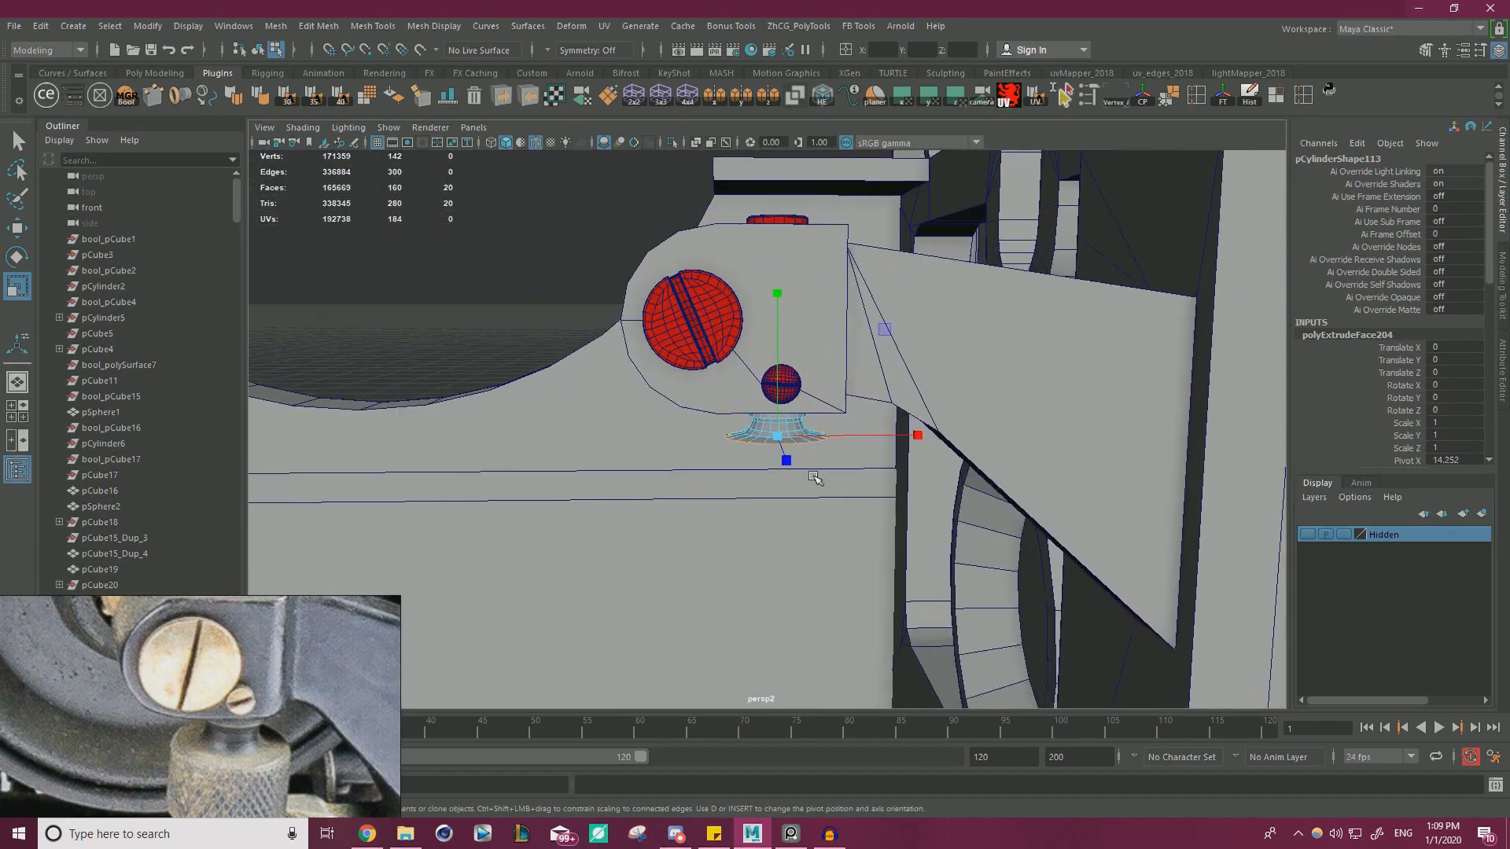
right_click_drag(812, 475, 935, 481, "alt")
key("w")
key("ctrl+e")
left_click_drag(784, 421, 783, 476)
middle_click_drag(241, 735, 254, 699)
right_click_drag(254, 699, 269, 579)
right_click_drag(629, 460, 386, 449, "alt")
scroll(737, 443, "up", 5)
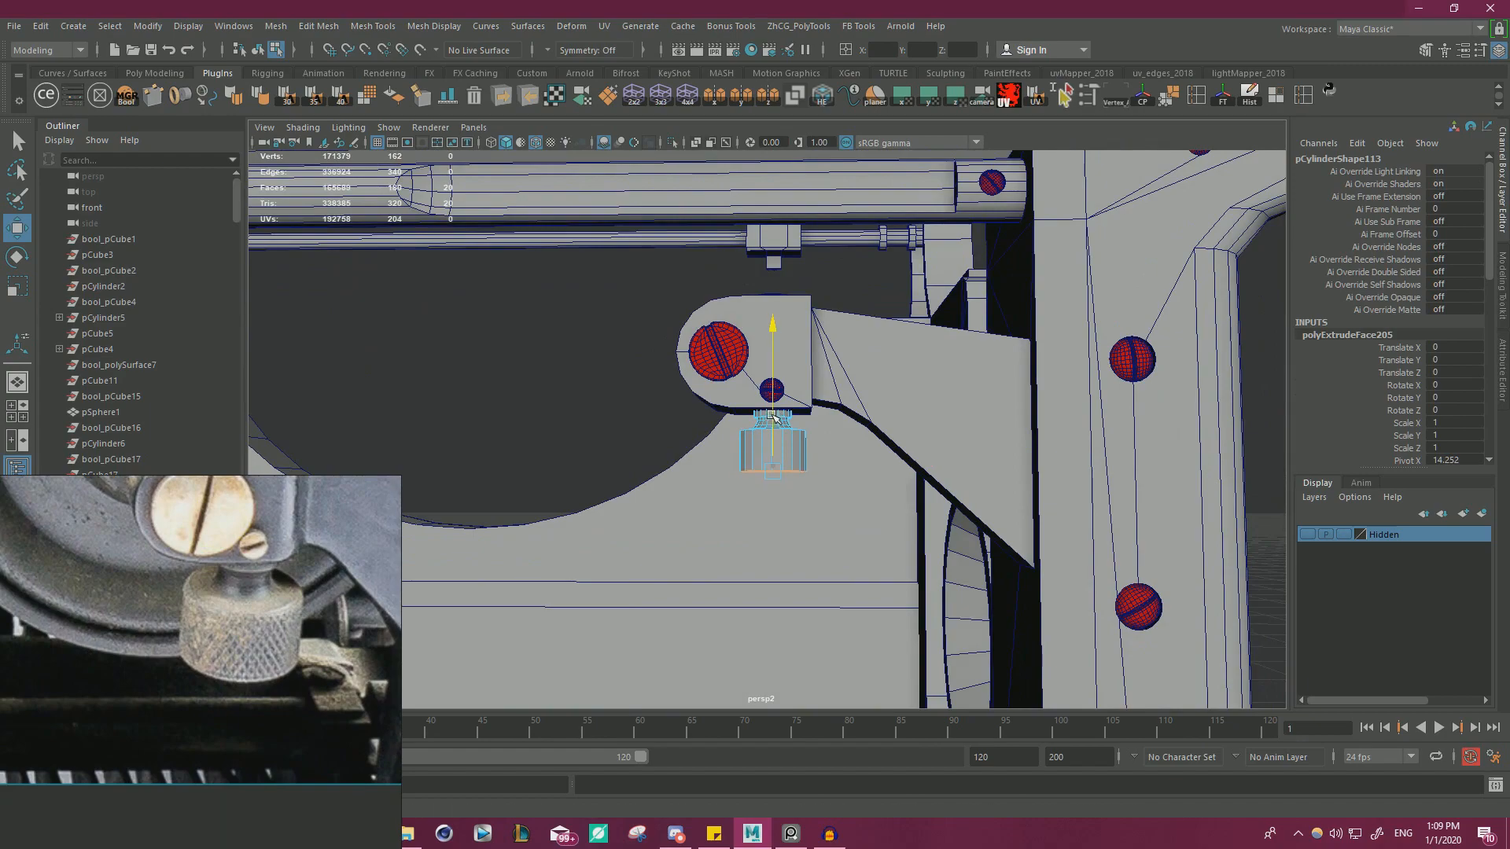
left_click_drag(774, 417, 864, 527, "alt")
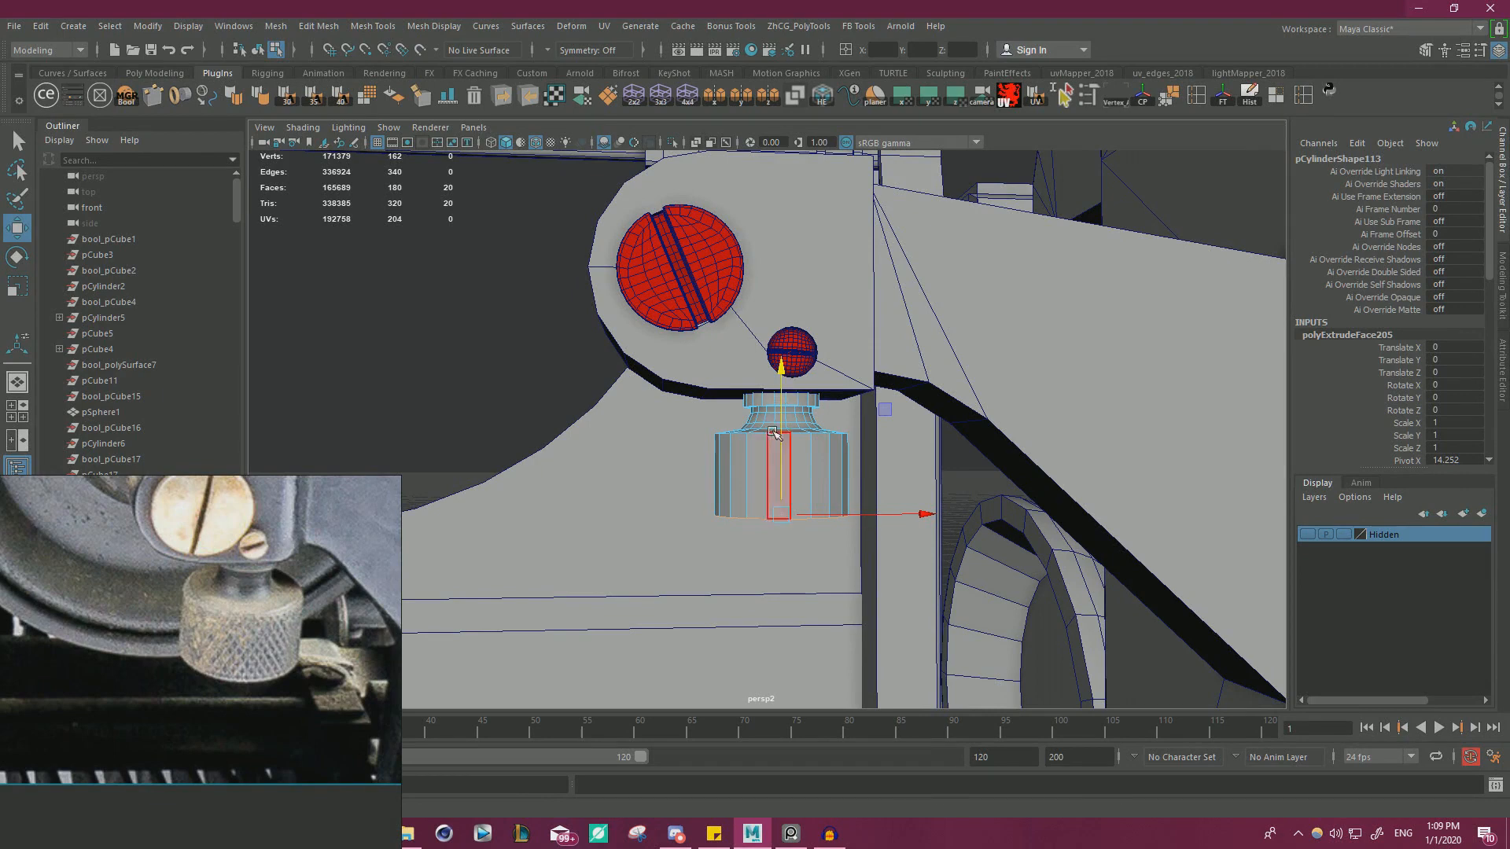
left_click_drag(784, 428, 787, 424)
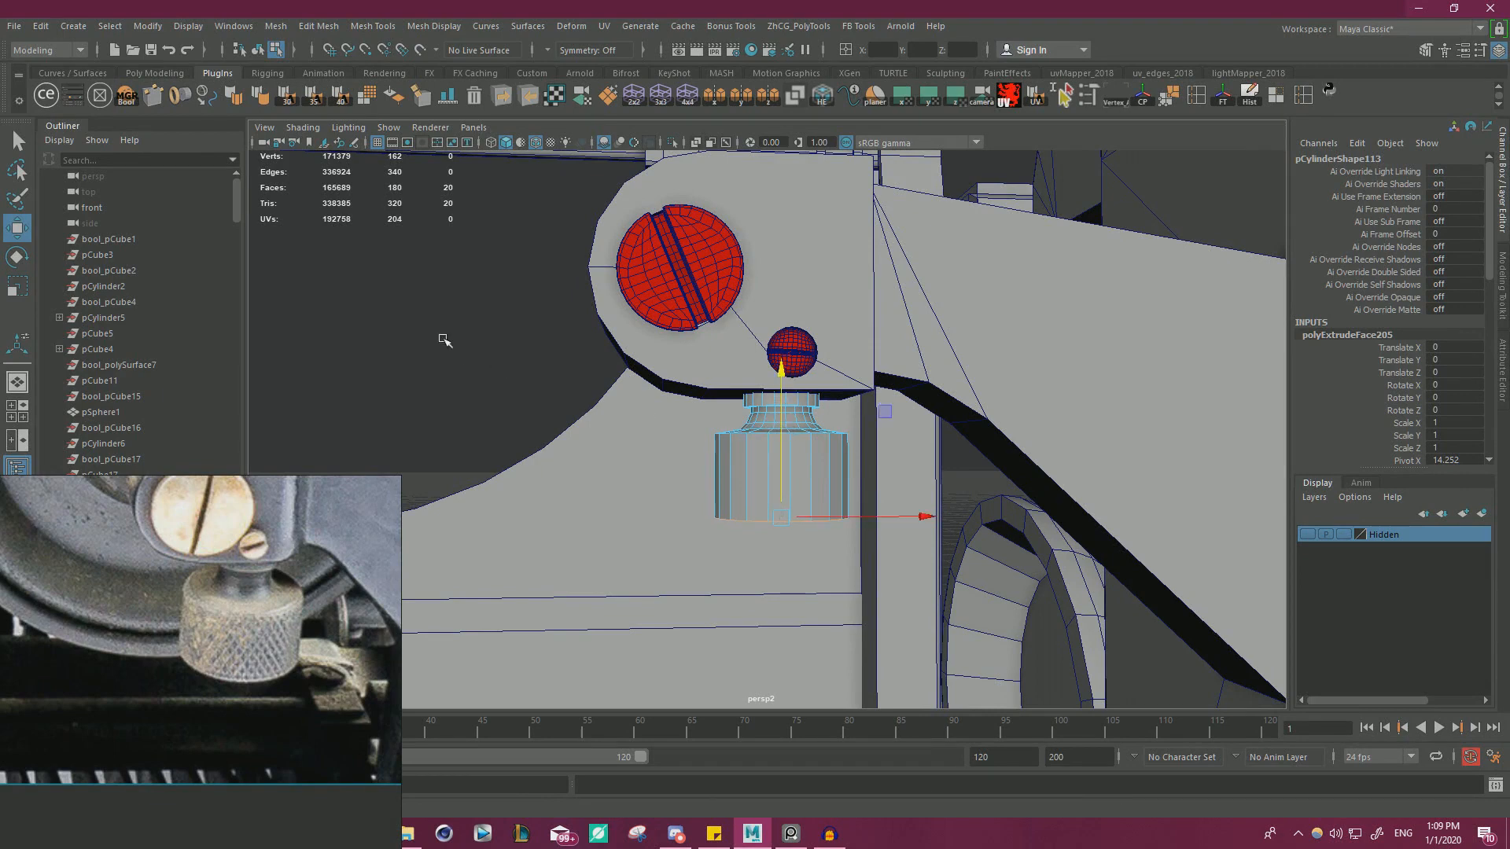
- Return to object selection and soften the knob's edges with a 40-degree angle
right_click_drag(438, 325, 481, 294)
left_click(503, 302)
scroll(718, 365, "down", 6)
mouse_move(841, 370)
left_mouse_down("alt")
mouse_move(777, 387)
mouse_move(841, 370)
left_mouse_up("alt")
right_click_drag(841, 369, 539, 432, "alt")
left_click_drag(540, 431, 503, 452, "alt")
right_click_drag(708, 440, 944, 453, "alt")
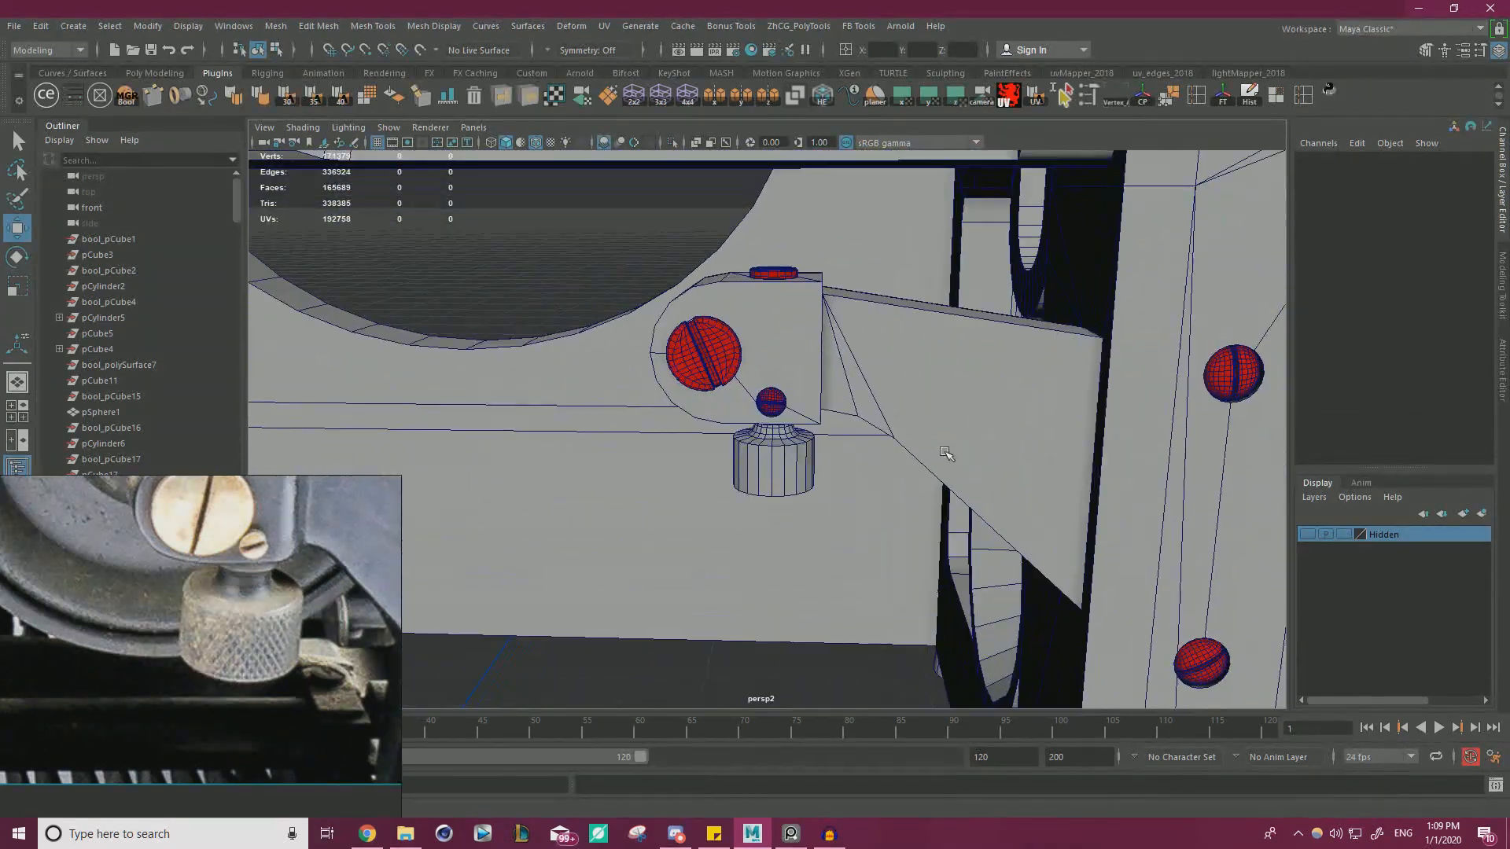
left_click(784, 467)
scroll(778, 441, "up", 6)
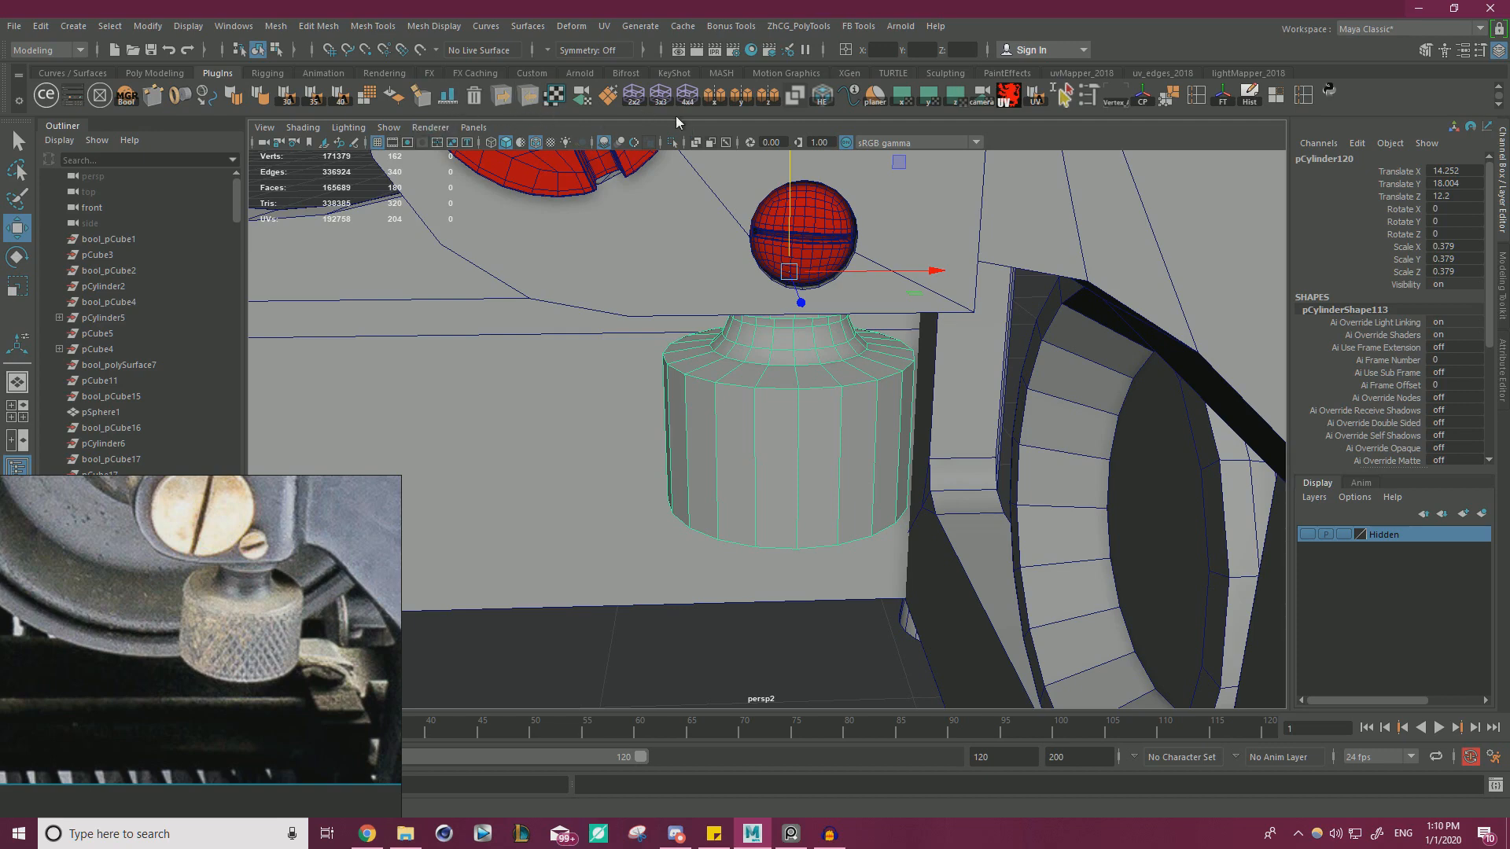
left_click(340, 95)
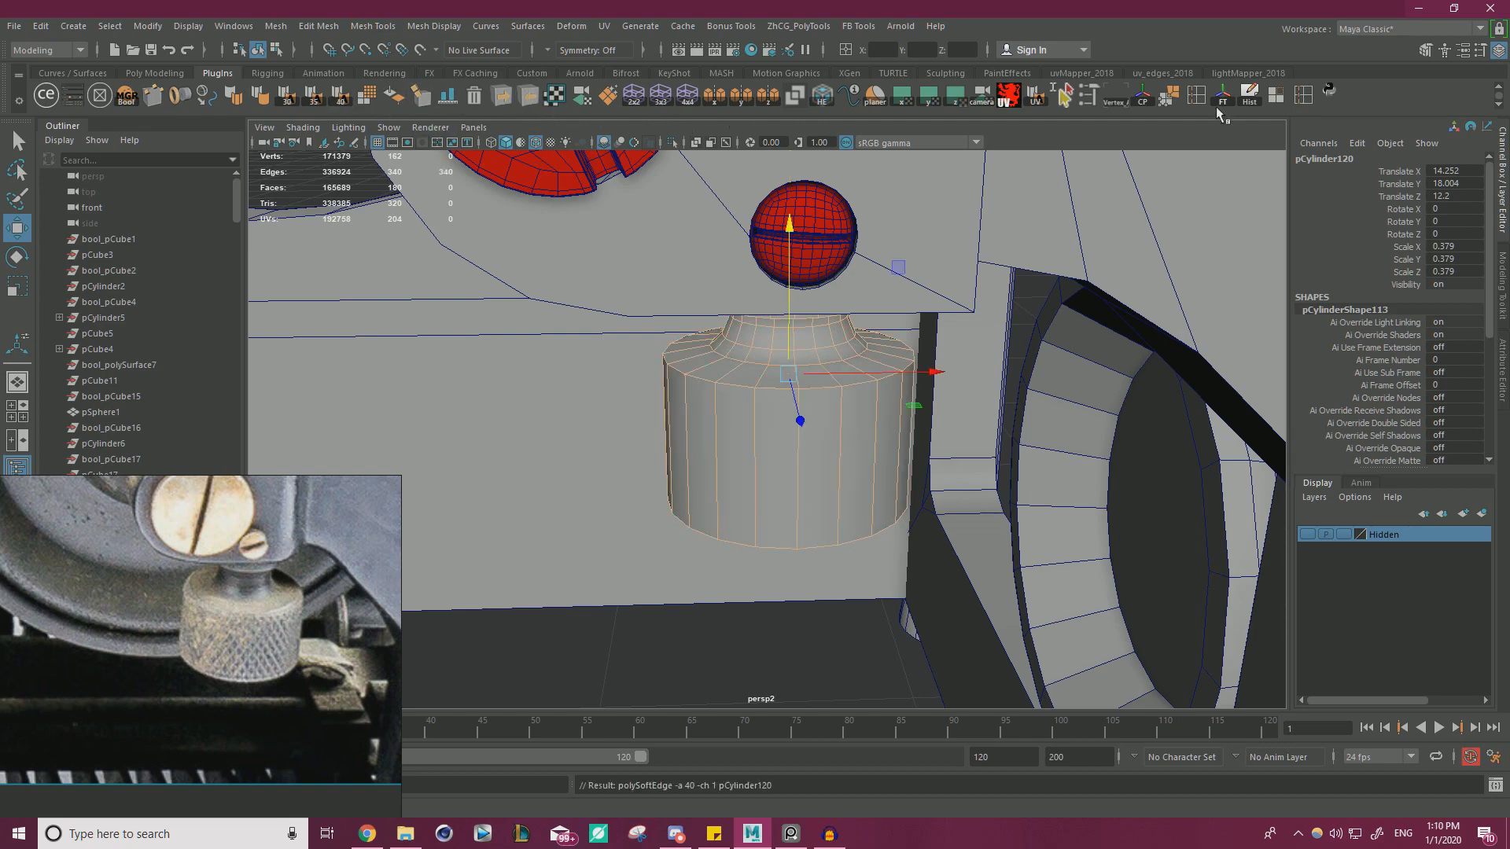
- Convert the edge loop around the knob body's upper rim to a curve and center the curve's pivot
right_click_drag(747, 392, 744, 335)
double_click(793, 387)
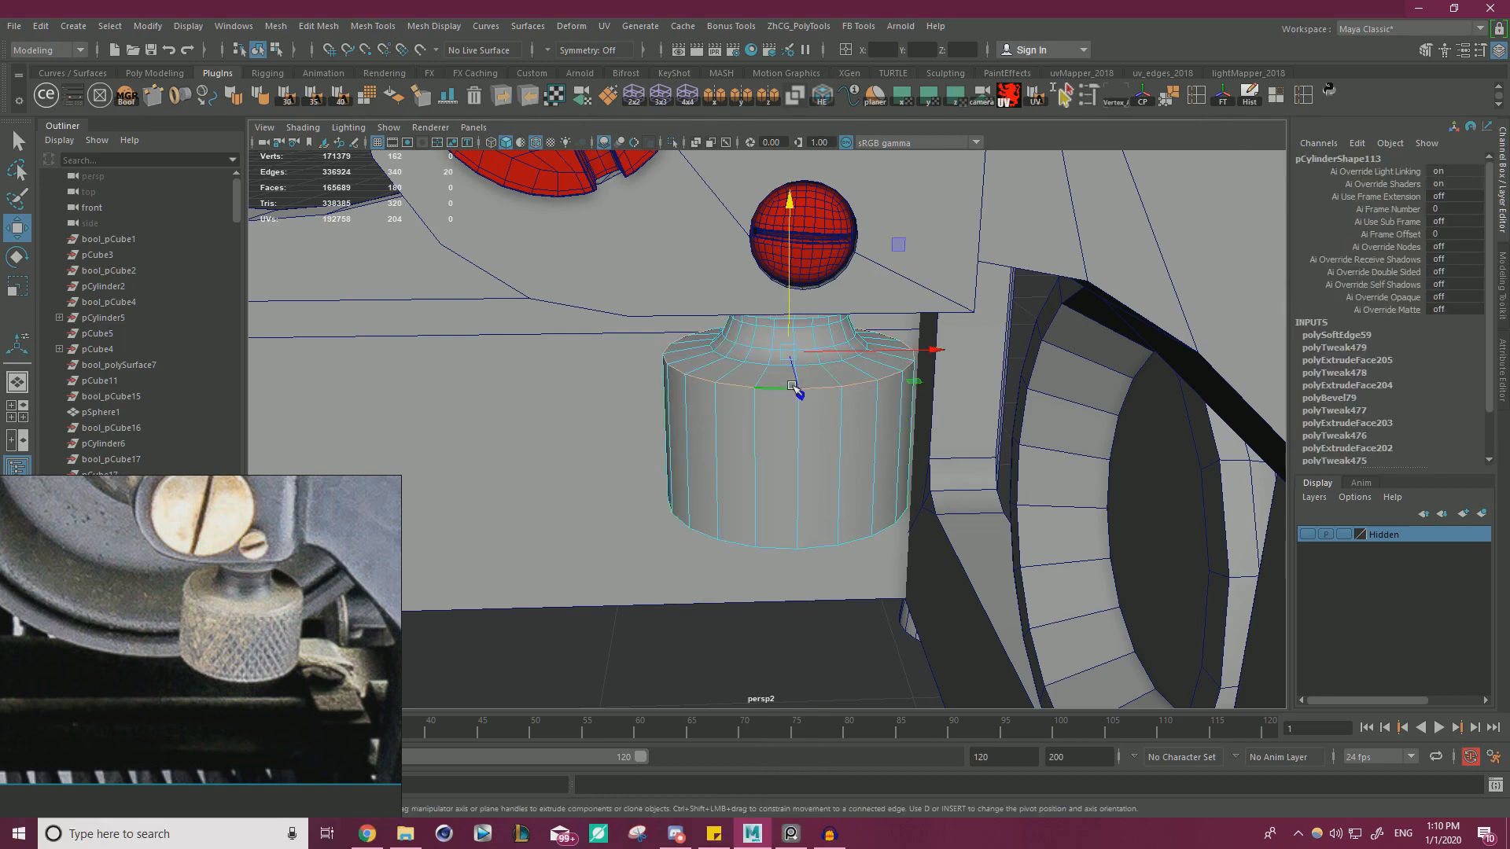
left_click(206, 98)
left_click_drag(874, 381, 909, 314, "alt")
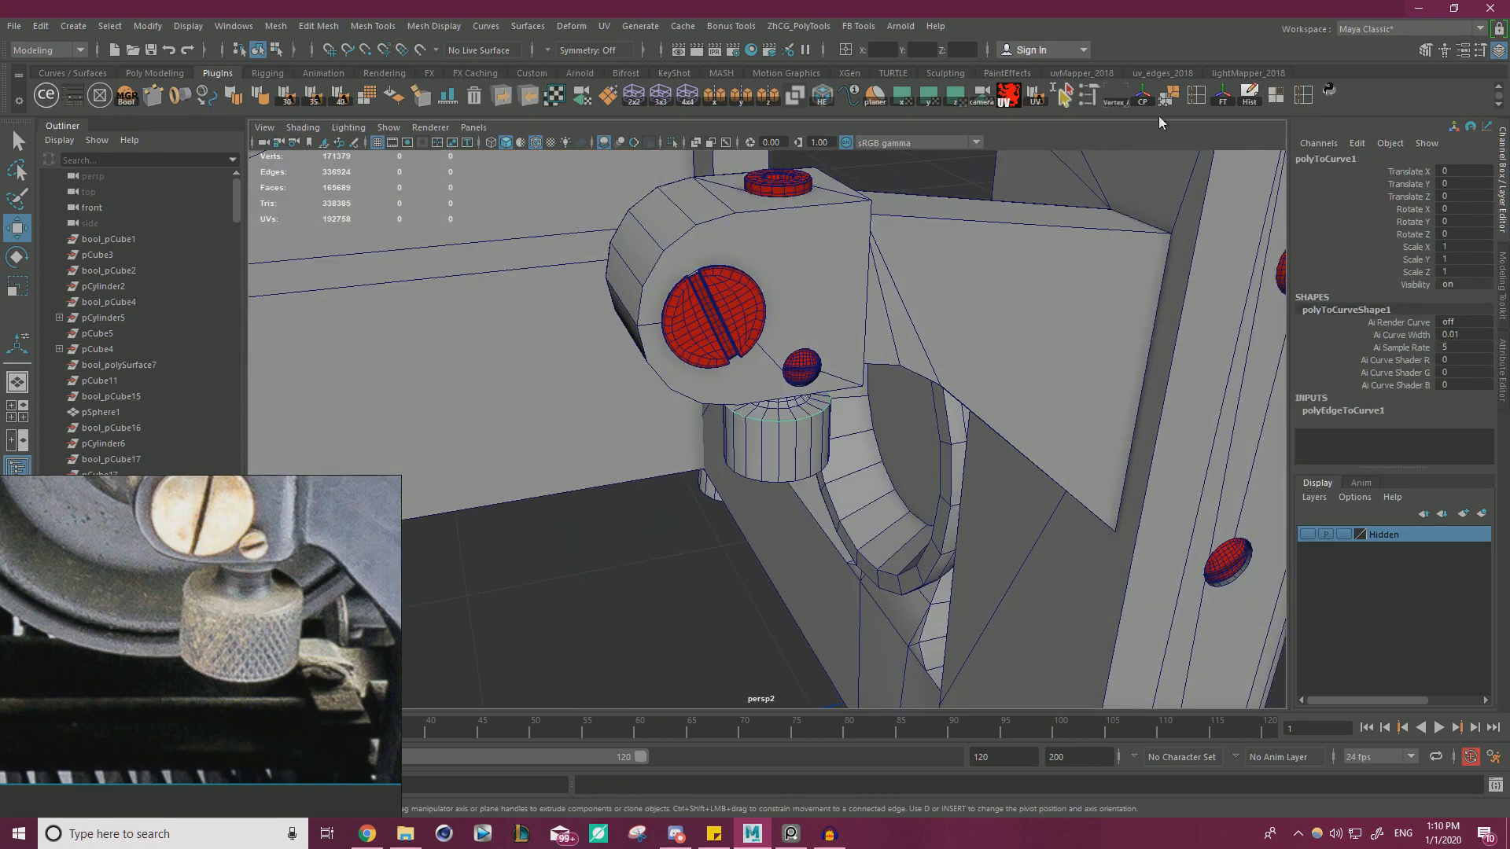
left_click(1144, 96)
- Move the rim curve clear of the model along Z, to a Translate Z of 11.93
right_click_drag(928, 433, 669, 464, "alt")
middle_click_drag(669, 464, 652, 325, "alt")
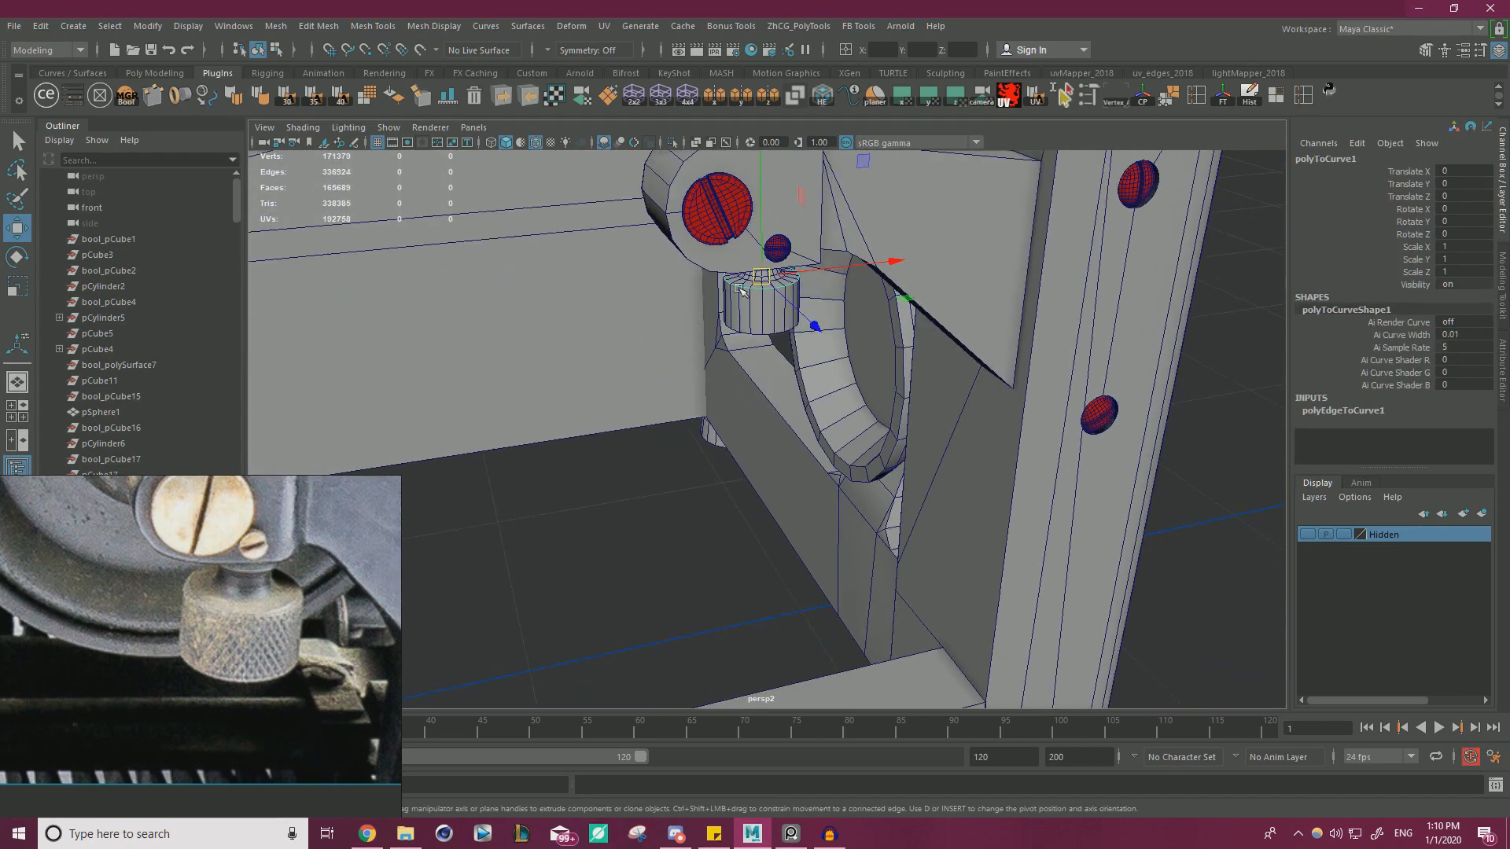
left_click_drag(816, 327, 1132, 578)
right_click_drag(1045, 527, 810, 456, "alt")
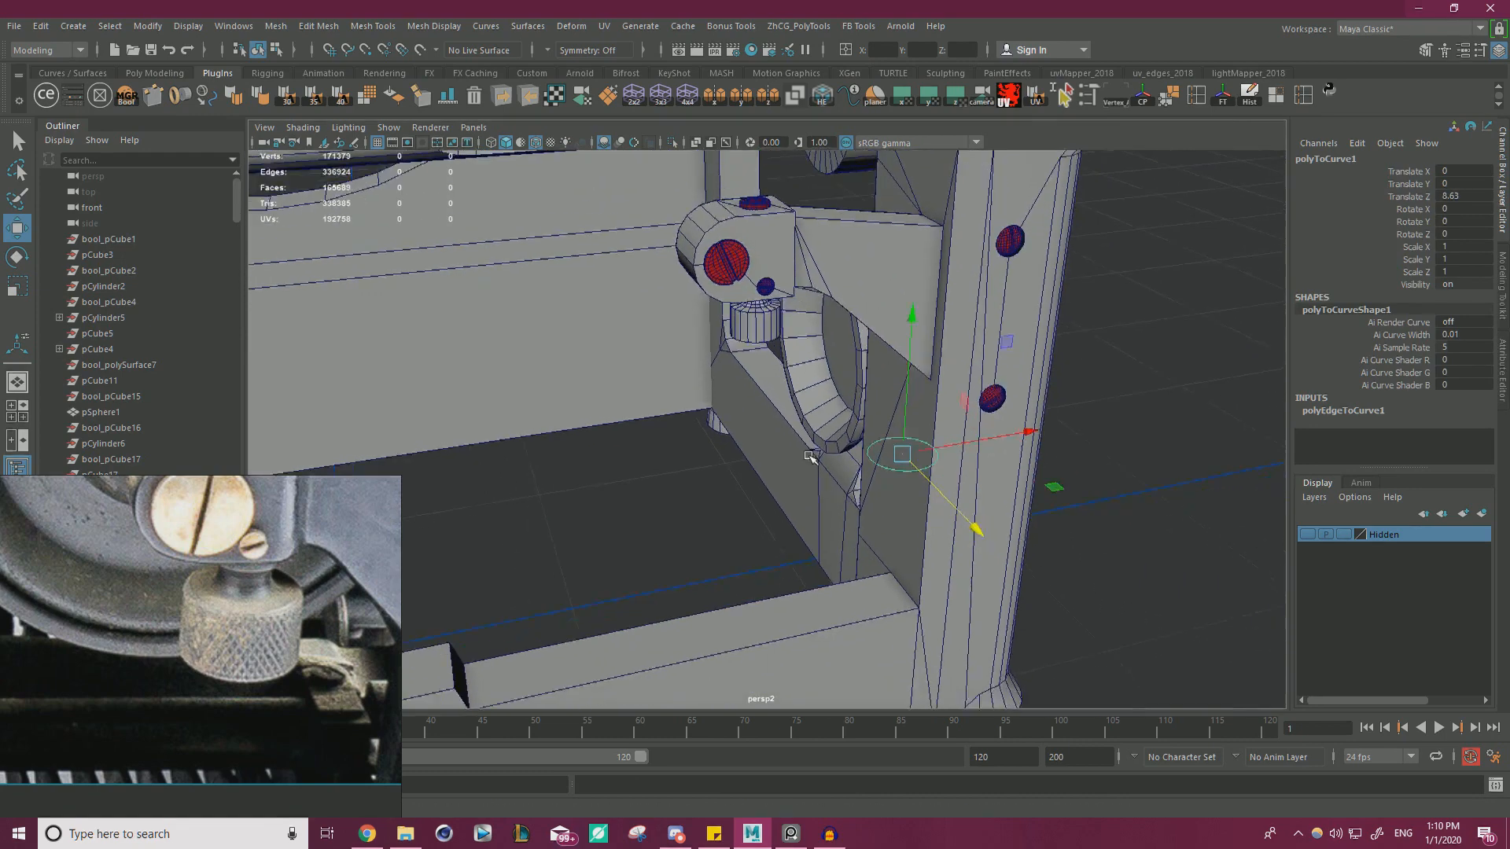
left_click_drag(810, 456, 882, 468, "alt")
middle_click_drag(882, 468, 876, 394, "alt")
left_click_drag(972, 350, 1117, 409)
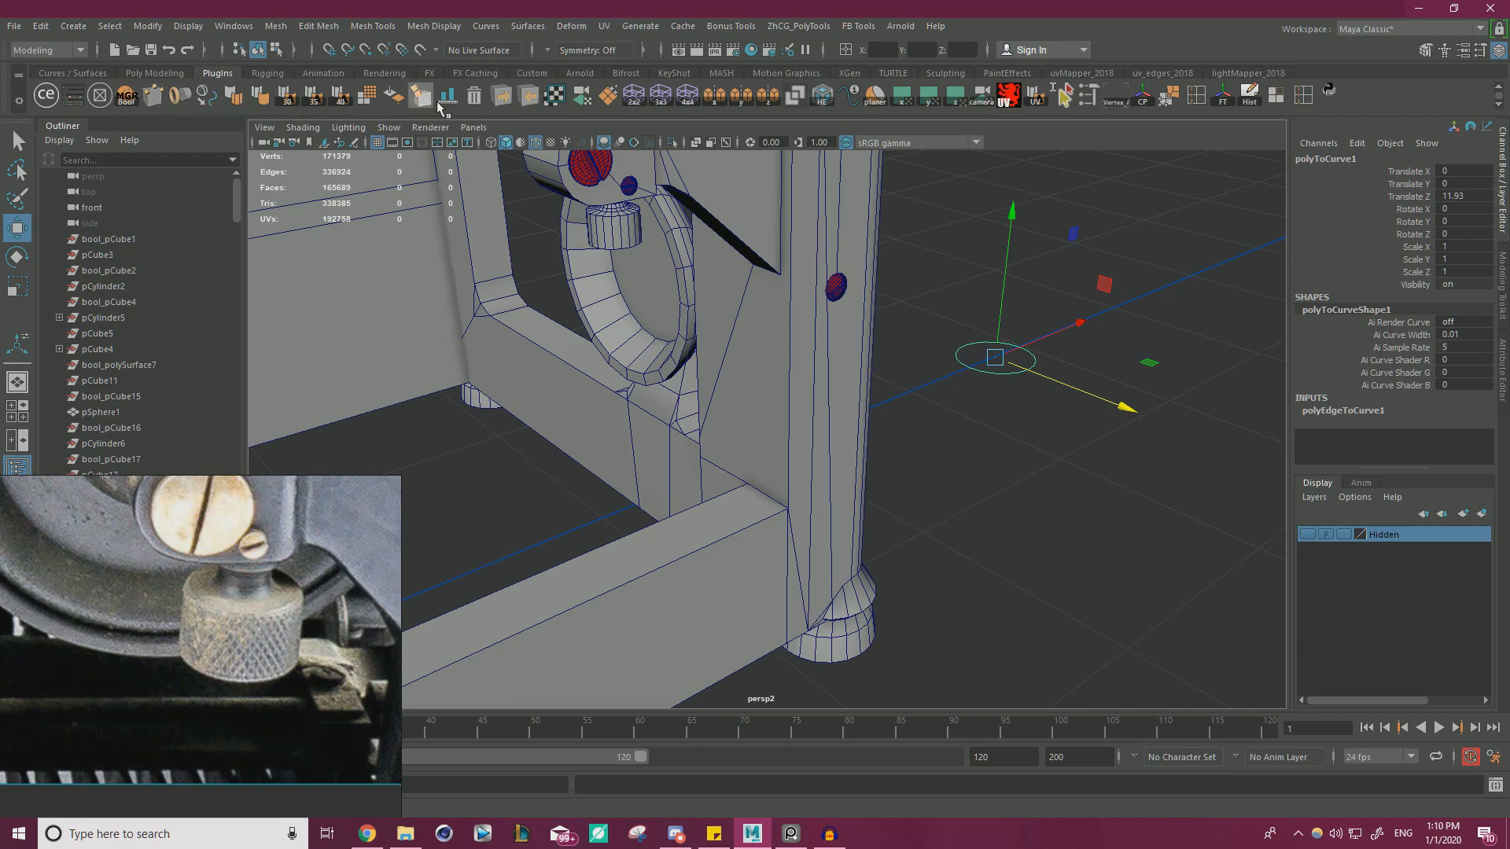
- Measure the rim curve's length and copy a screenshot of the result dialog onto the reference board
left_click(849, 99)
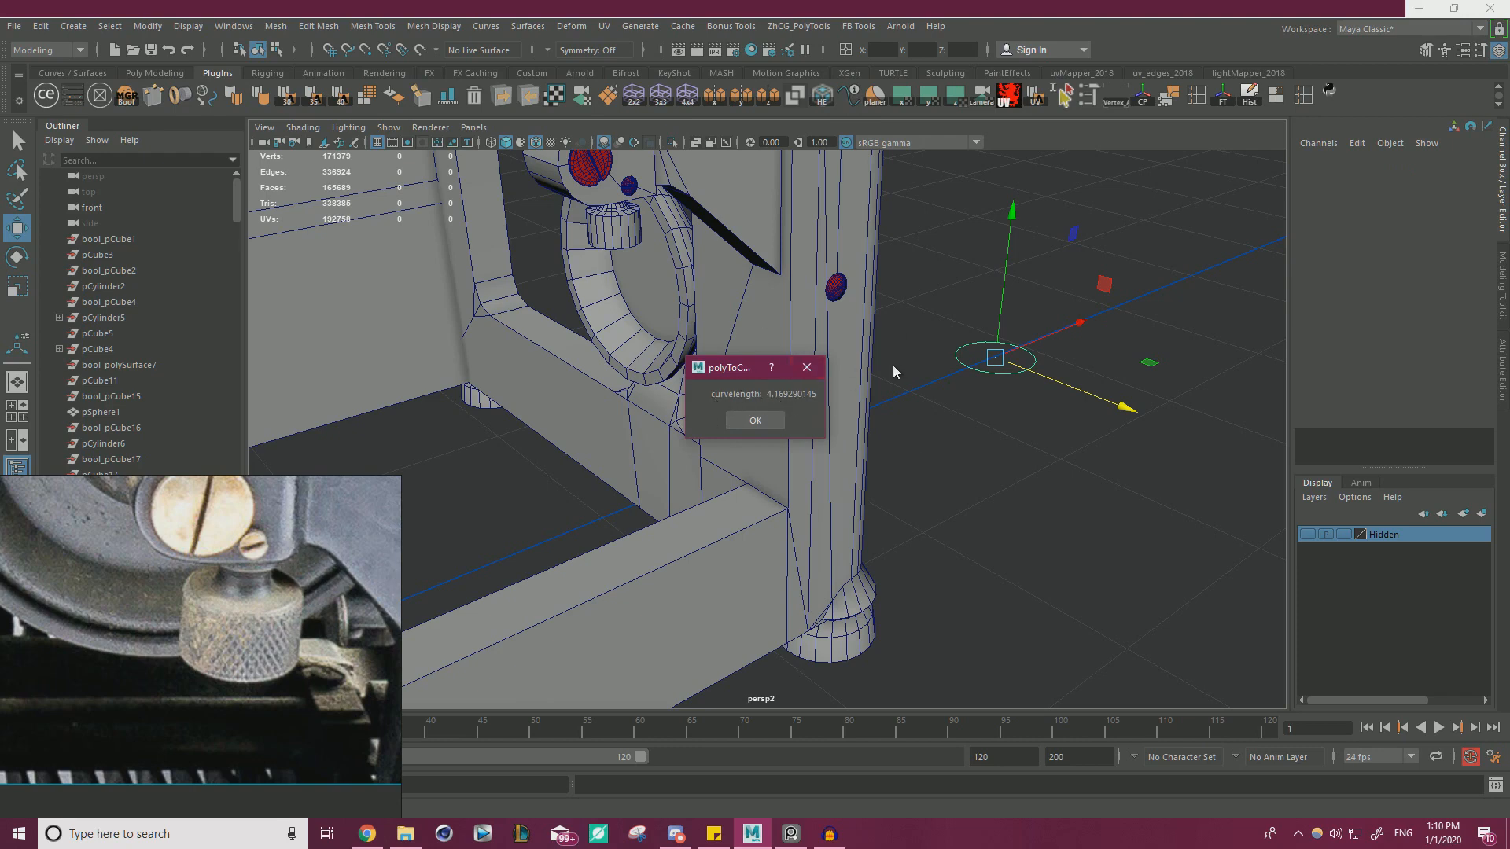
key("Print")
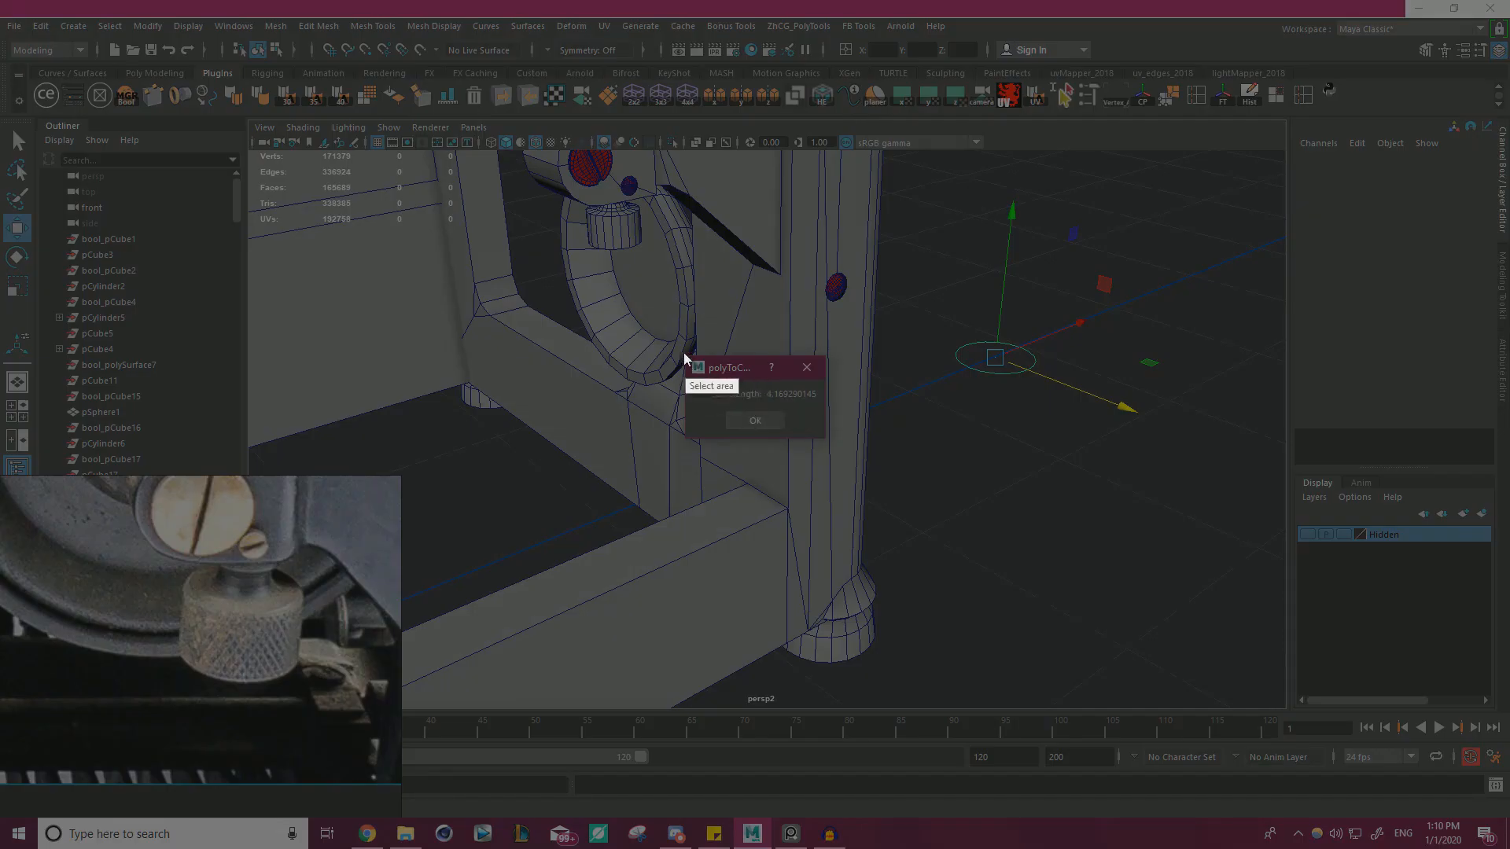
left_click_drag(678, 349, 851, 462)
right_click(790, 405)
left_click(838, 456)
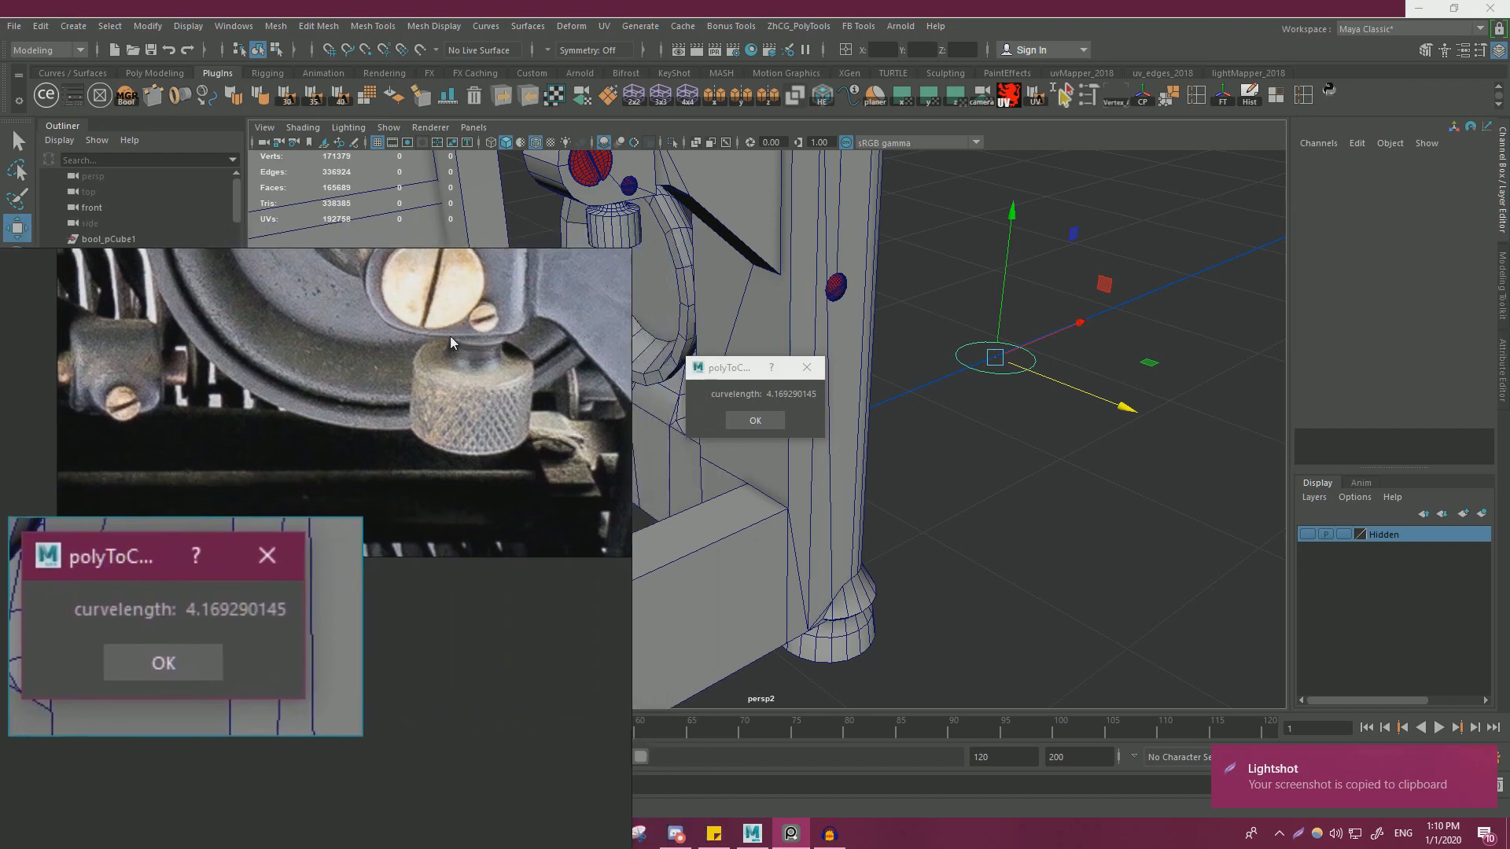
- Dismiss the curve length result and delete the rim curve
left_click(761, 426)
left_click(970, 451)
left_click_drag(979, 441, 1035, 353)
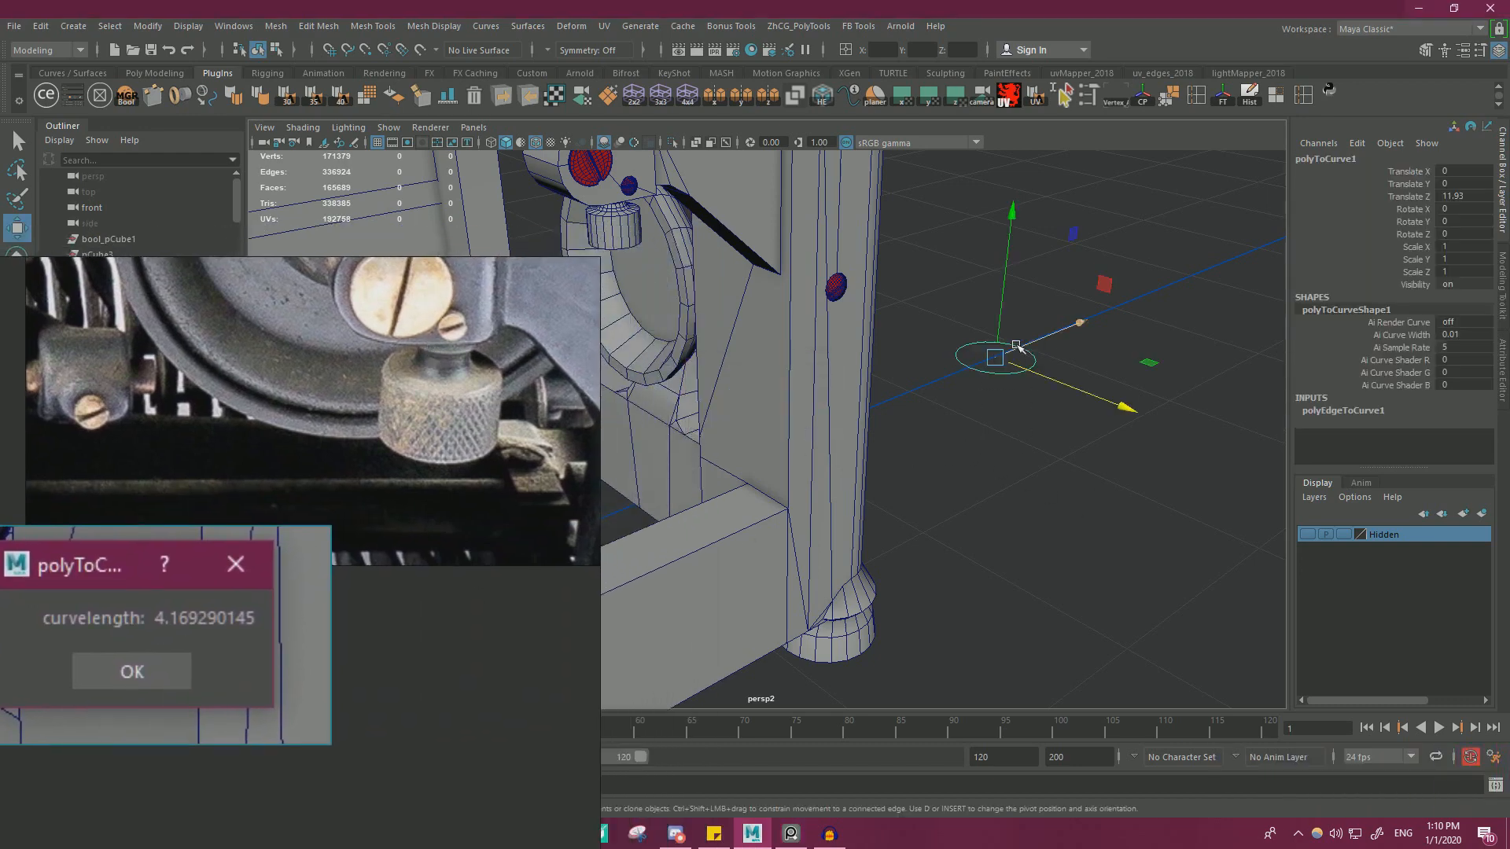
key("Delete")
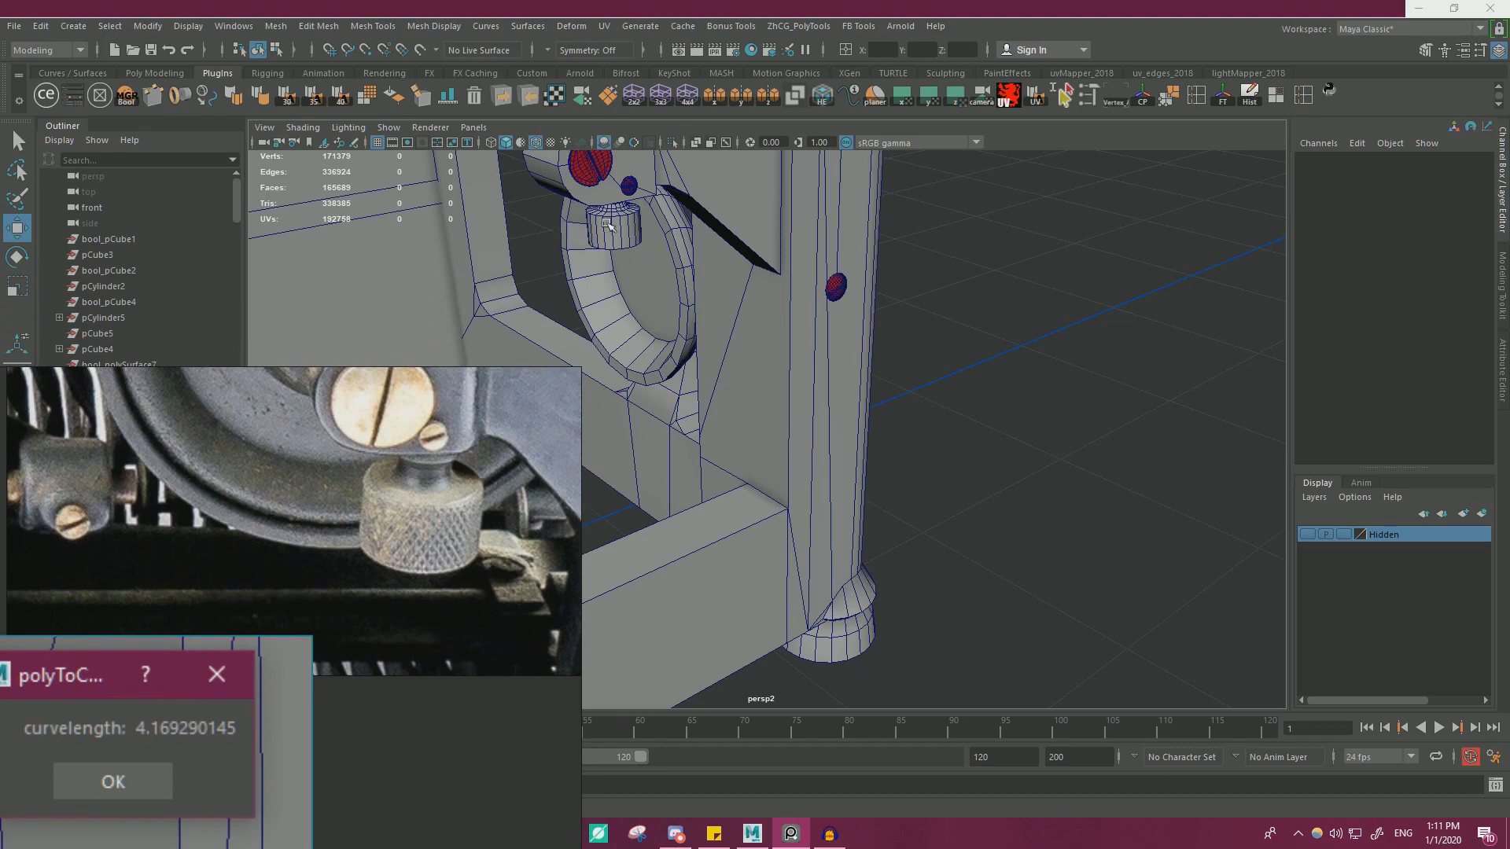
- Convert one vertical edge of the knob's body to a curve, center its pivot and move it out to Translate Z 4.318
middle_click_drag(652, 245, 751, 374, "alt")
right_click_drag(707, 377, 761, 407, "alt")
left_click_drag(761, 407, 830, 432, "alt")
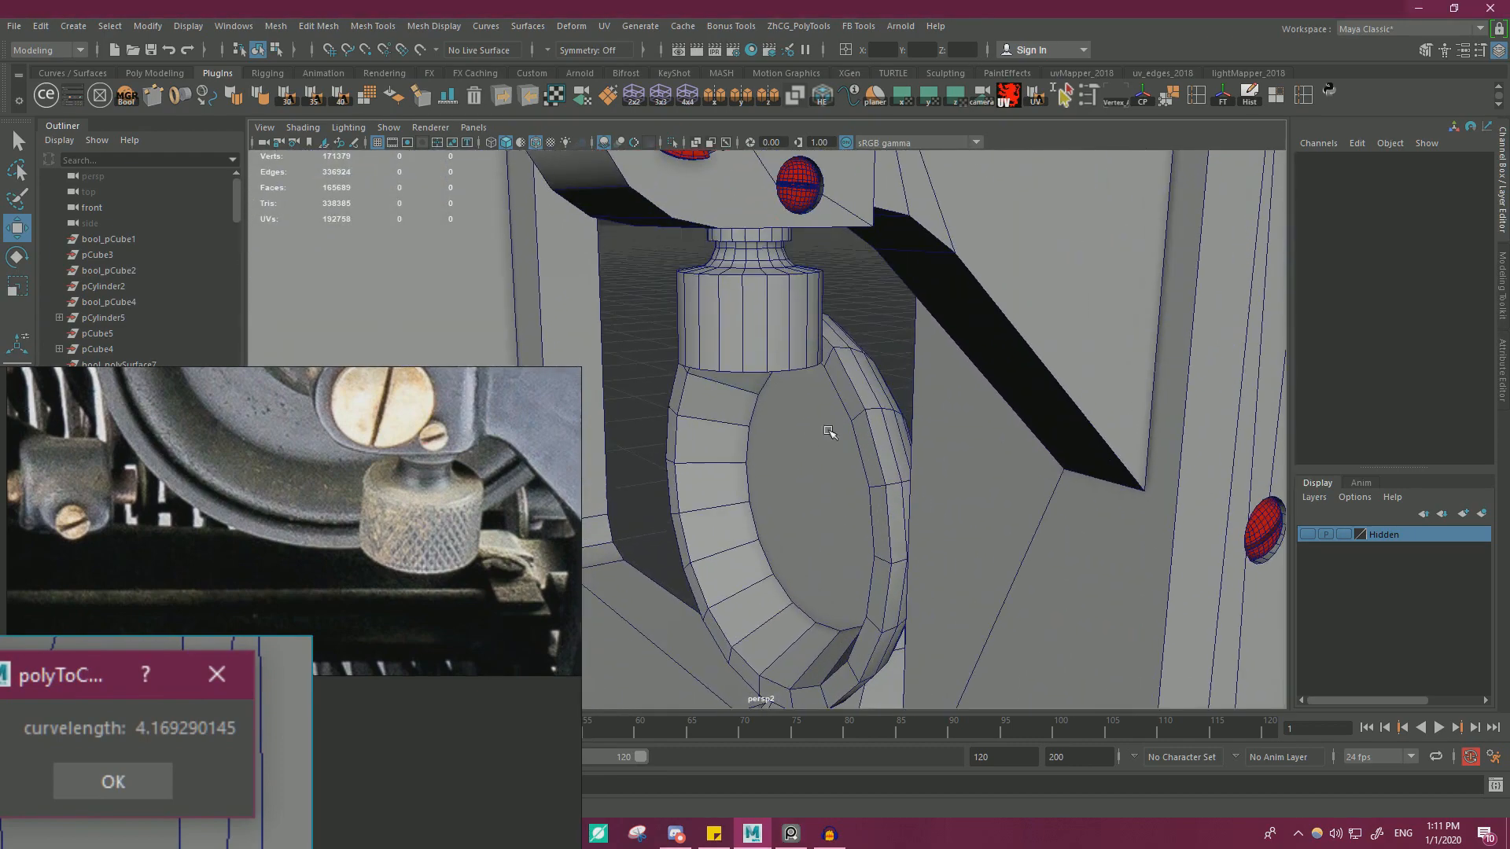
left_click(739, 349)
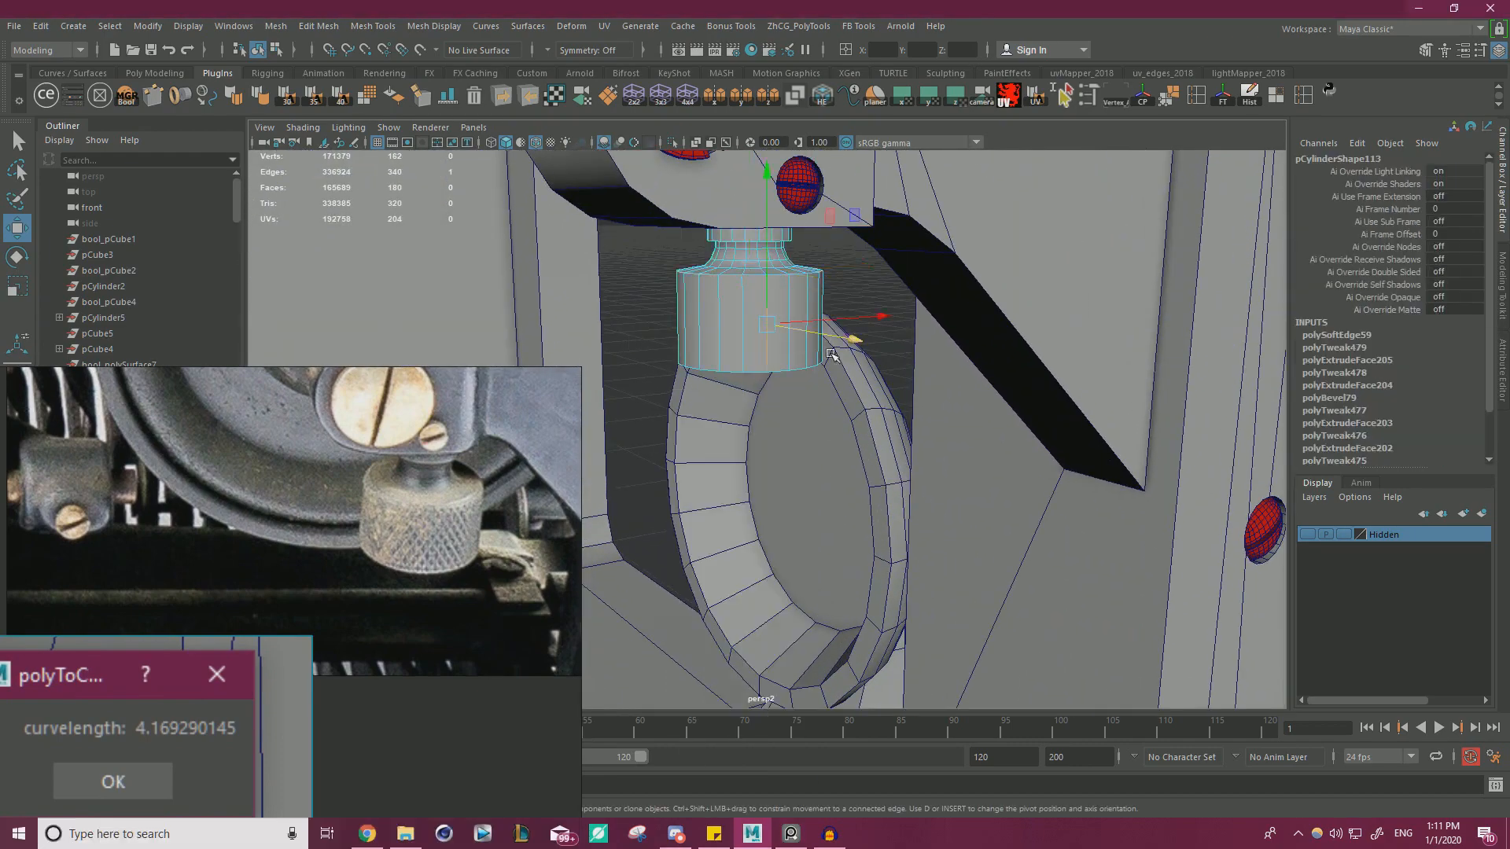
left_click_drag(739, 348, 580, 366, "alt")
left_click(205, 95)
left_click_drag(712, 358, 1173, 612, "alt")
left_click(1144, 97)
- Measure the vertical curve's length and paste a screenshot of the result beside the first measurement on the reference board
left_click(851, 94)
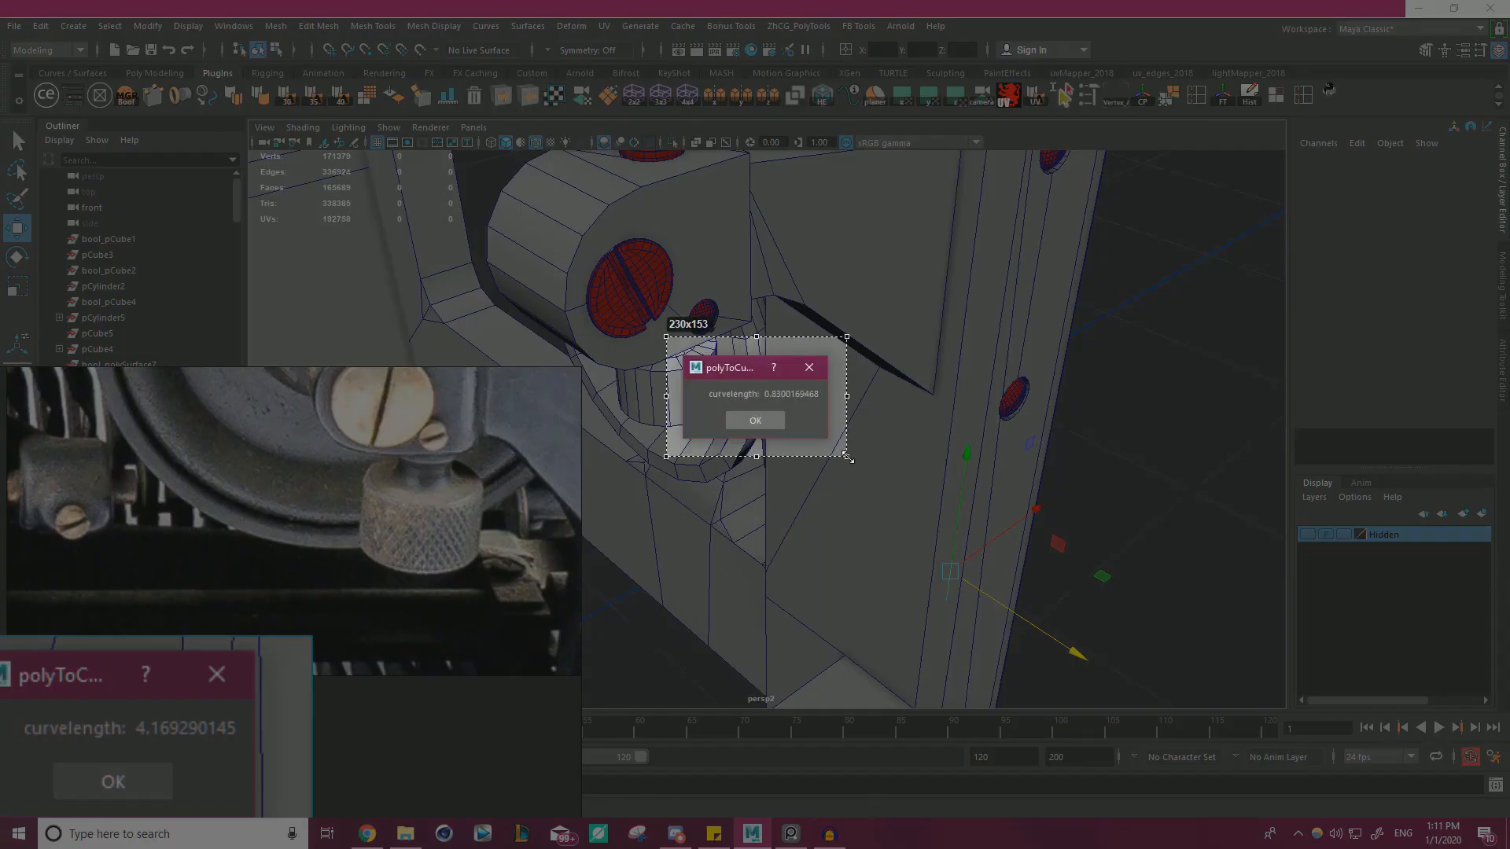
right_click(761, 394)
left_click(795, 441)
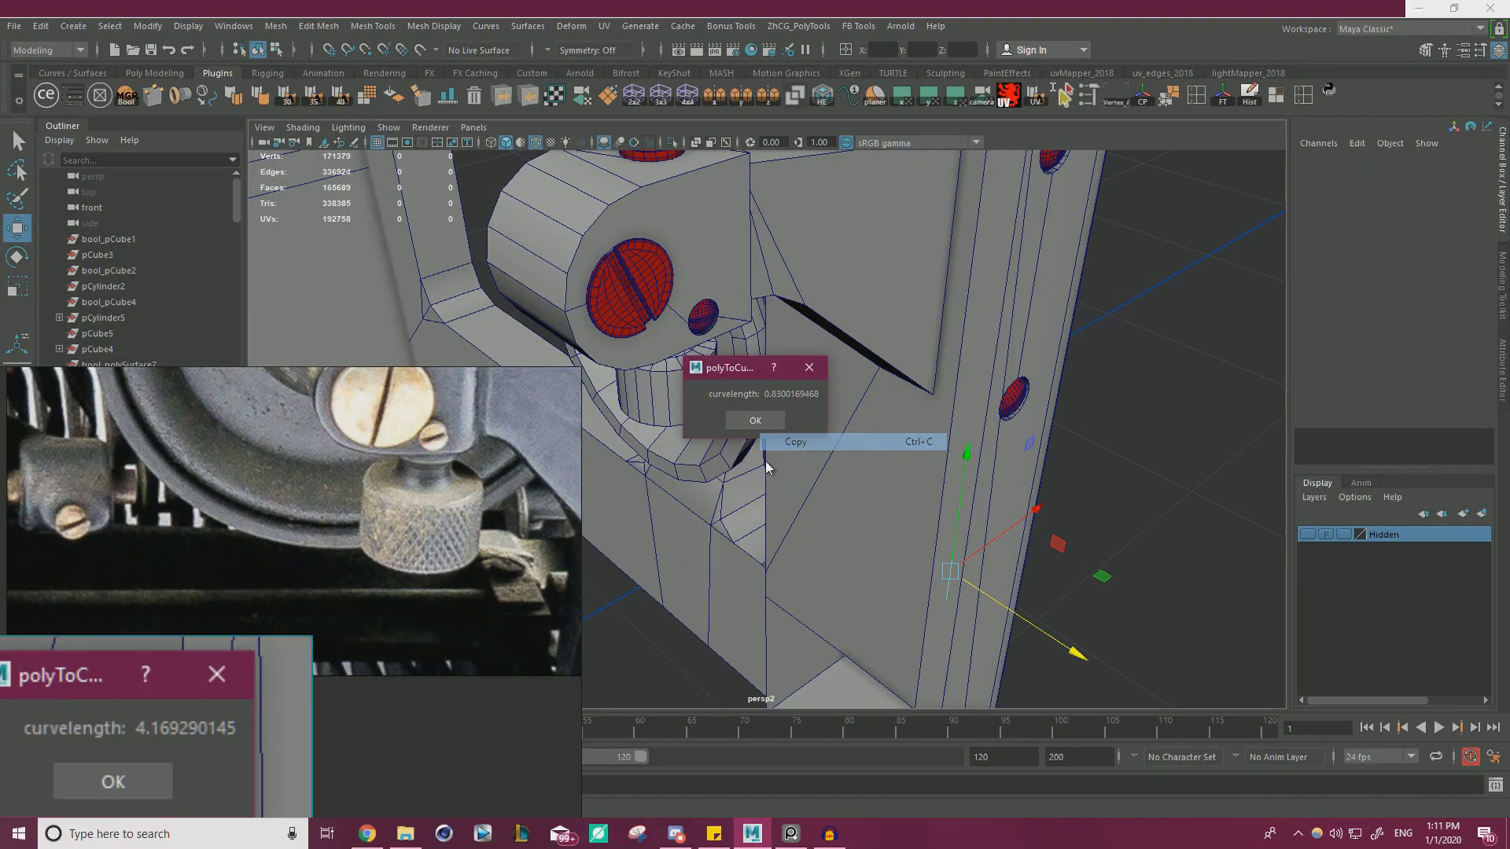
right_click_drag(392, 734, 431, 511)
left_click(443, 568)
key("ctrl+v")
left_click_drag(469, 573, 470, 514, "ctrl+alt")
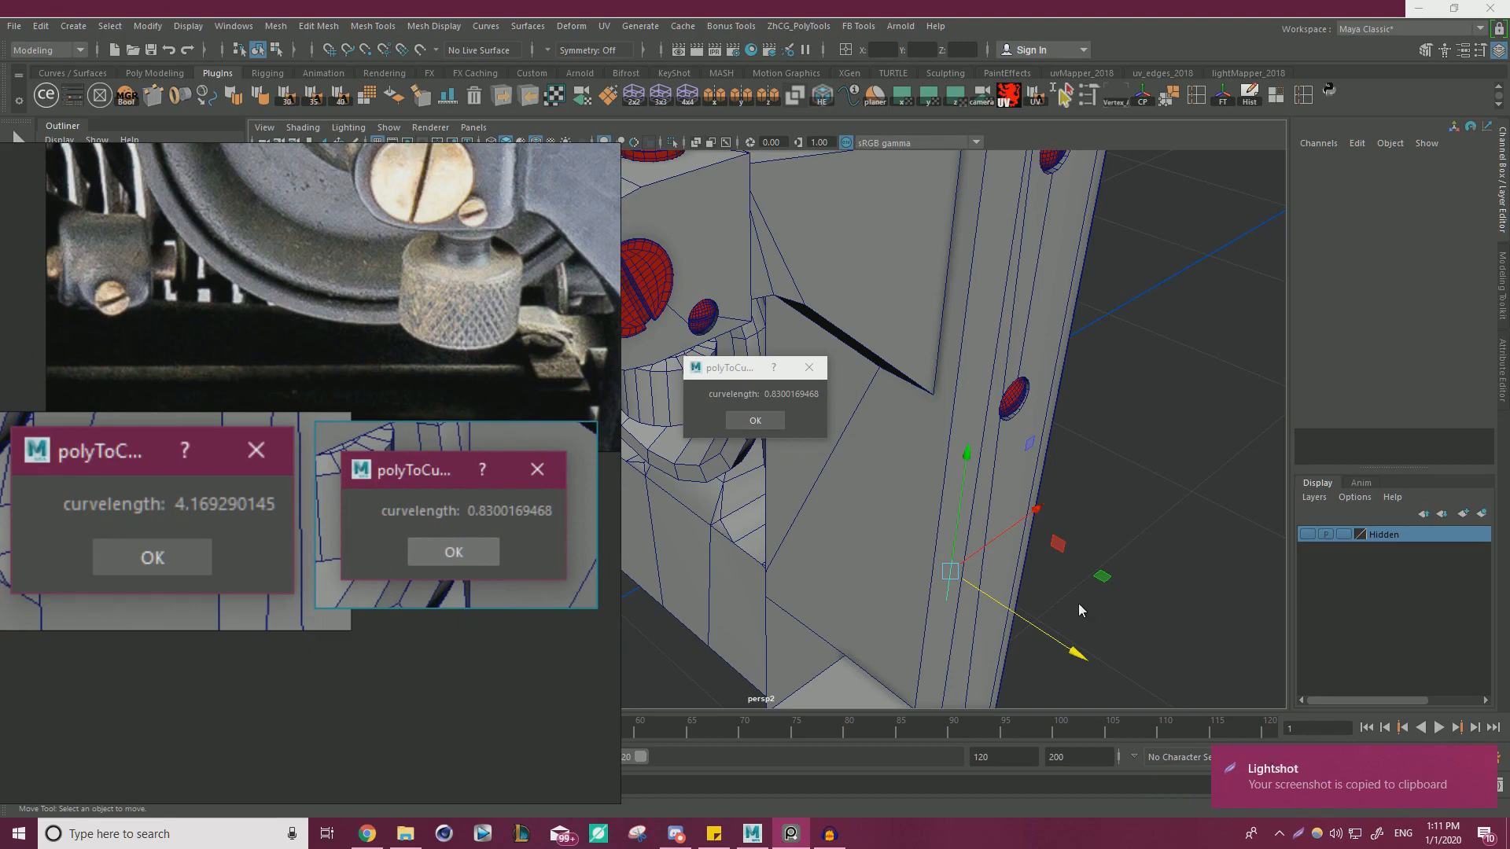
- Close the second curve length result and delete the vertical curve
left_click(755, 421)
left_click(981, 477)
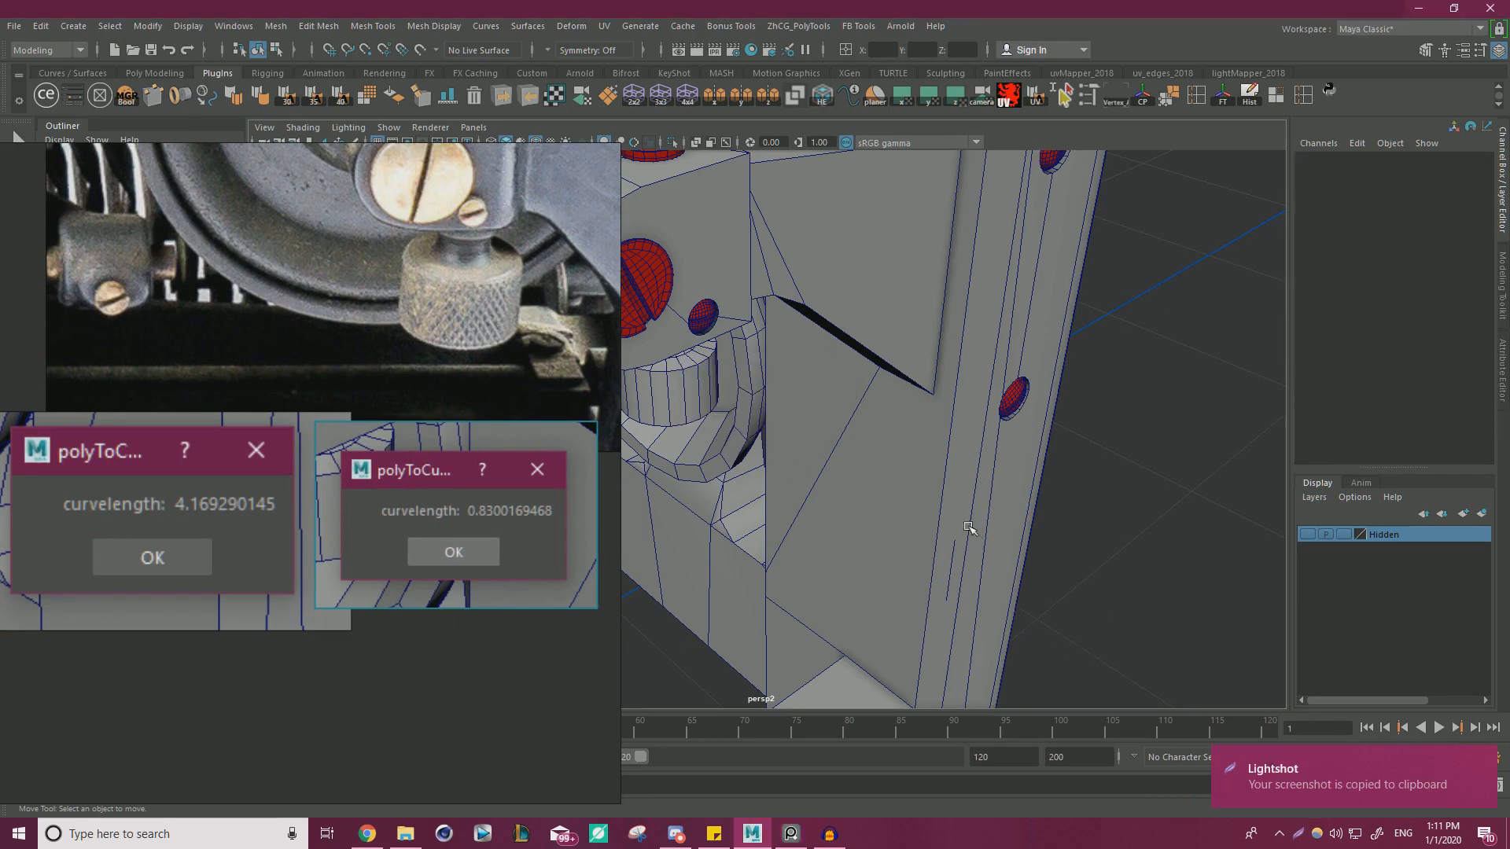
left_click_drag(439, 583, 897, 568)
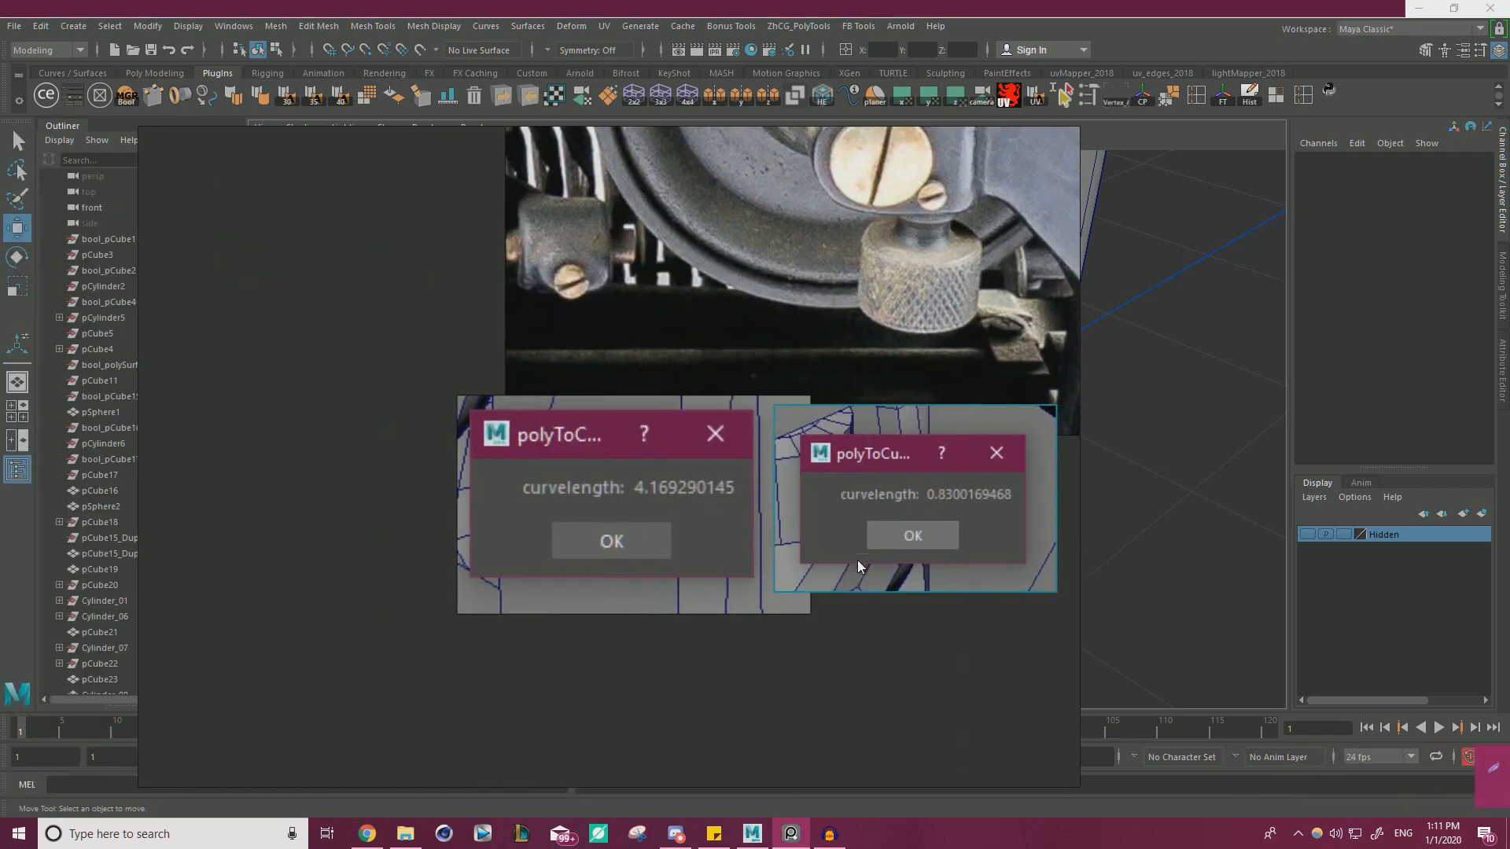
right_click_drag(810, 438, 247, 503)
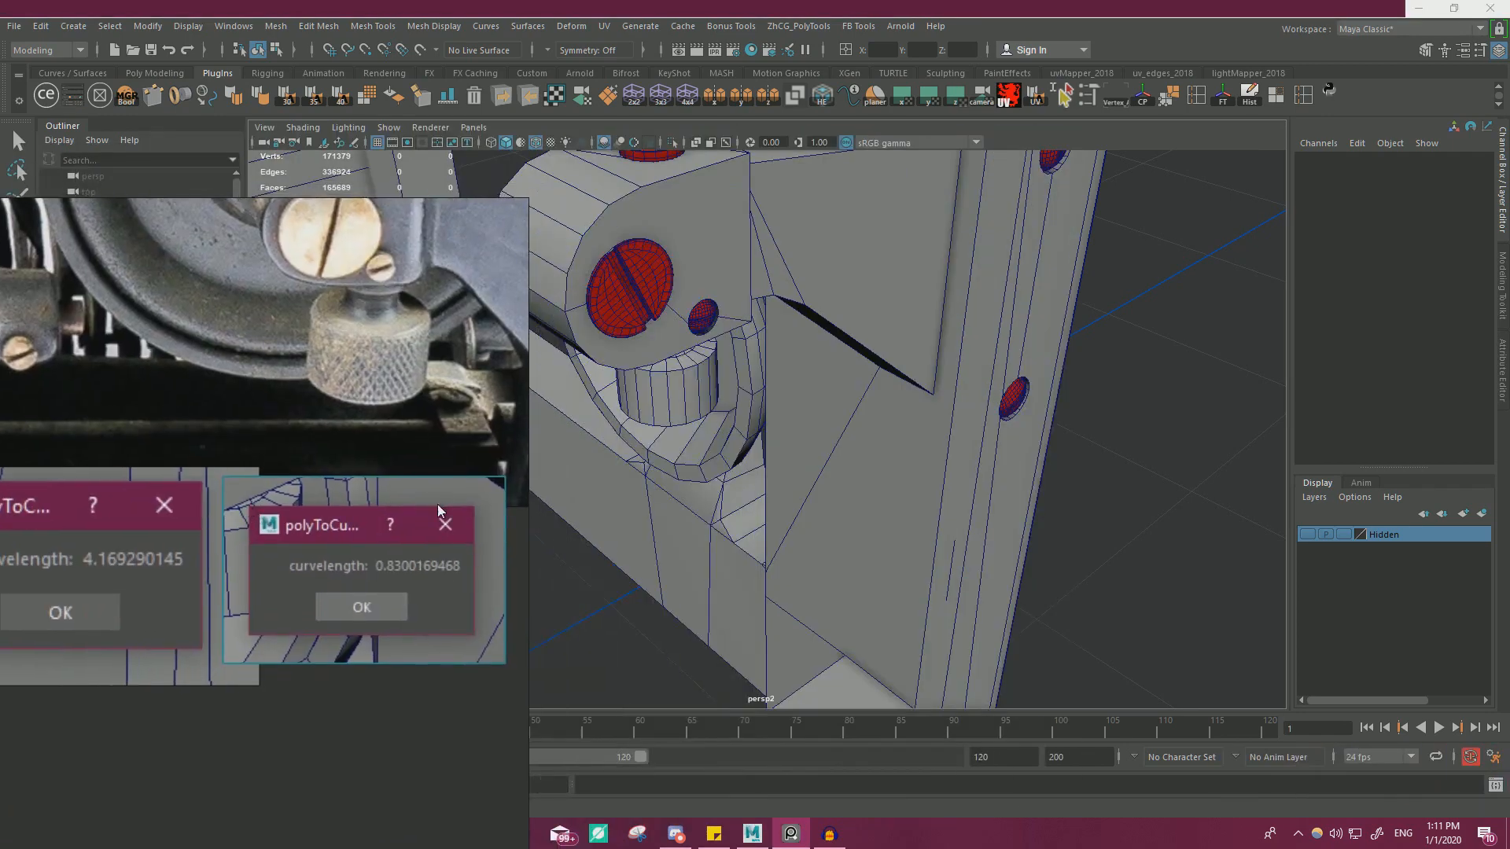
right_click_drag(437, 515, 461, 613)
left_click_drag(933, 536, 1090, 450, "alt")
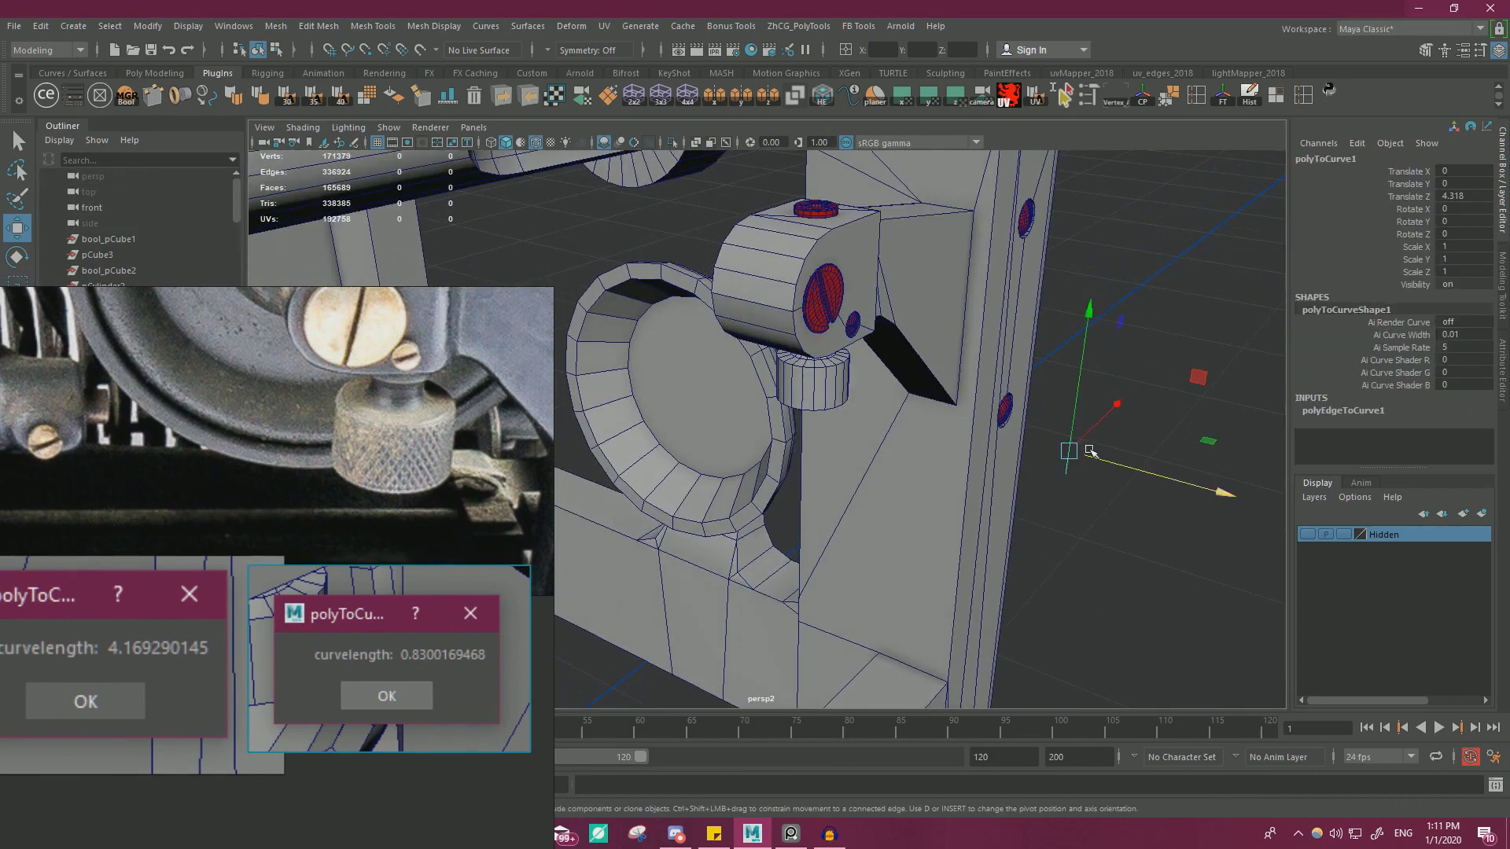
key("Delete")
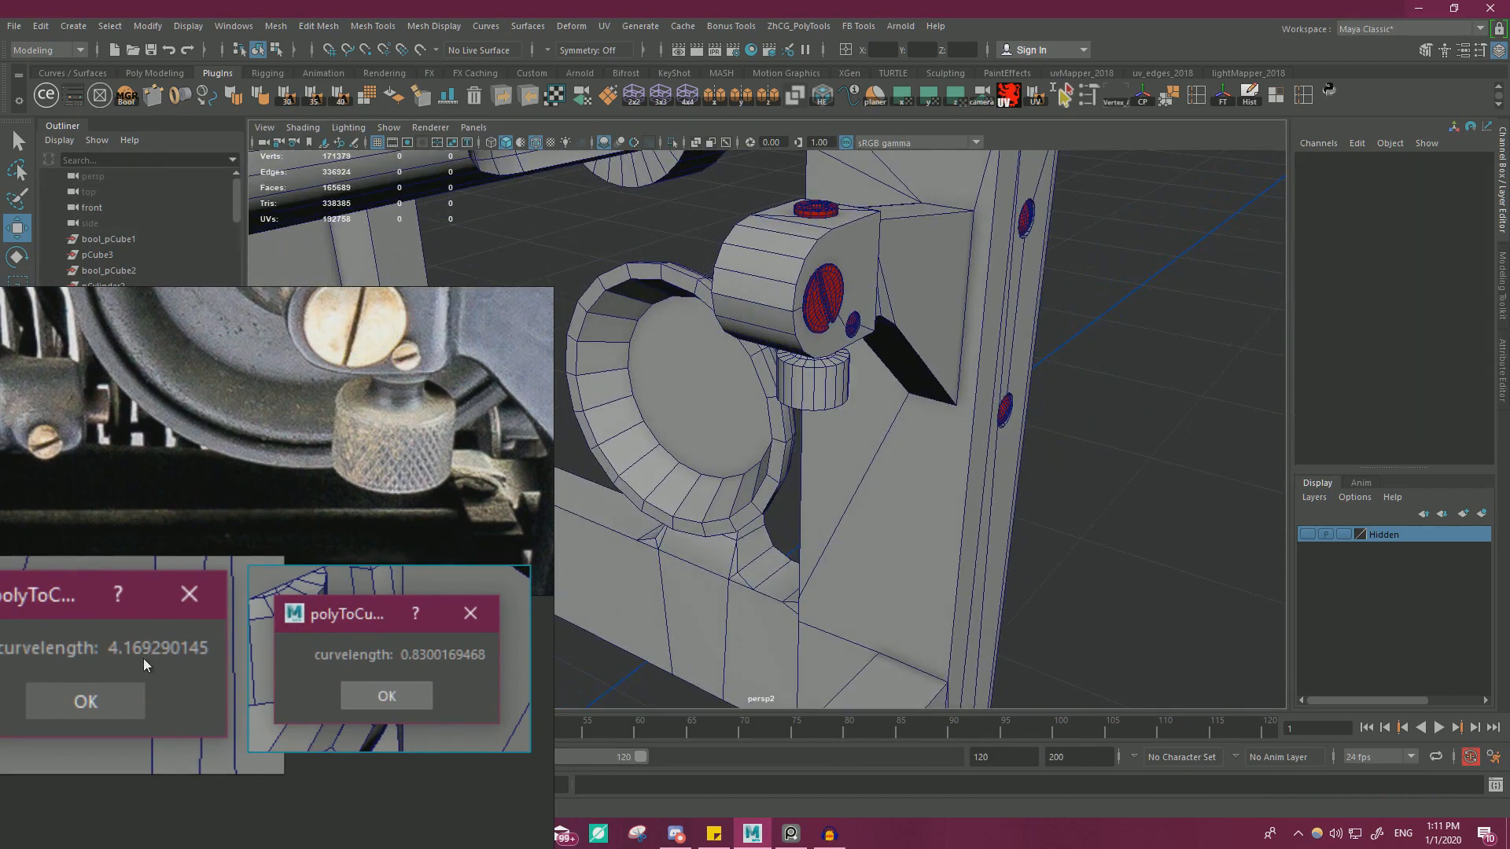
- Create a polygon plane at the origin as the base for the knob's knurl pattern
right_click_drag(904, 581, 745, 557, "alt")
middle_click_drag(744, 557, 782, 404, "alt")
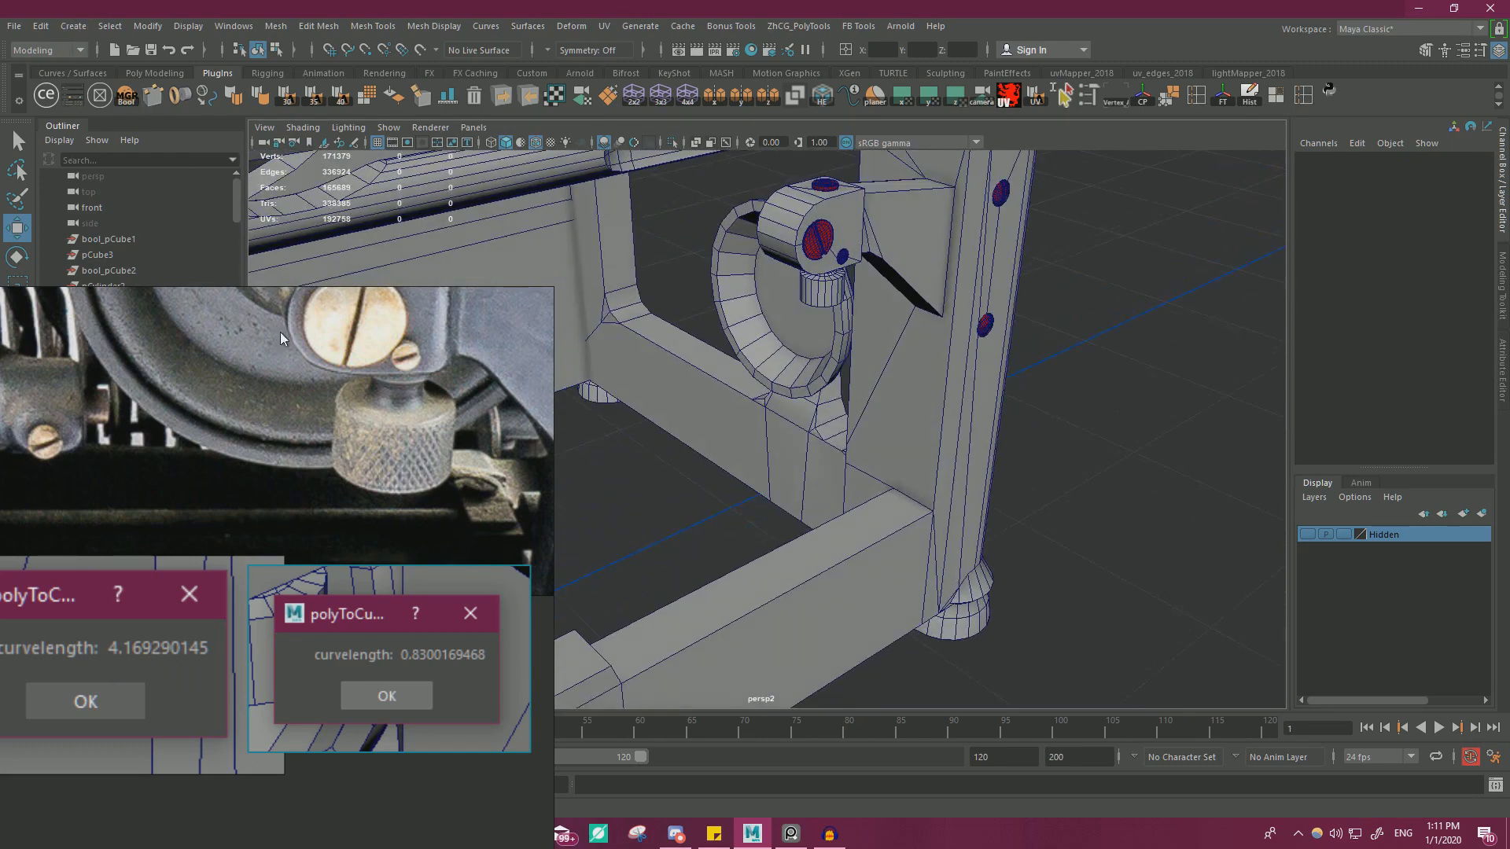
scroll(332, 501, "down", 5)
middle_click_drag(350, 469, 384, 424)
right_click_drag(391, 422, 182, 715)
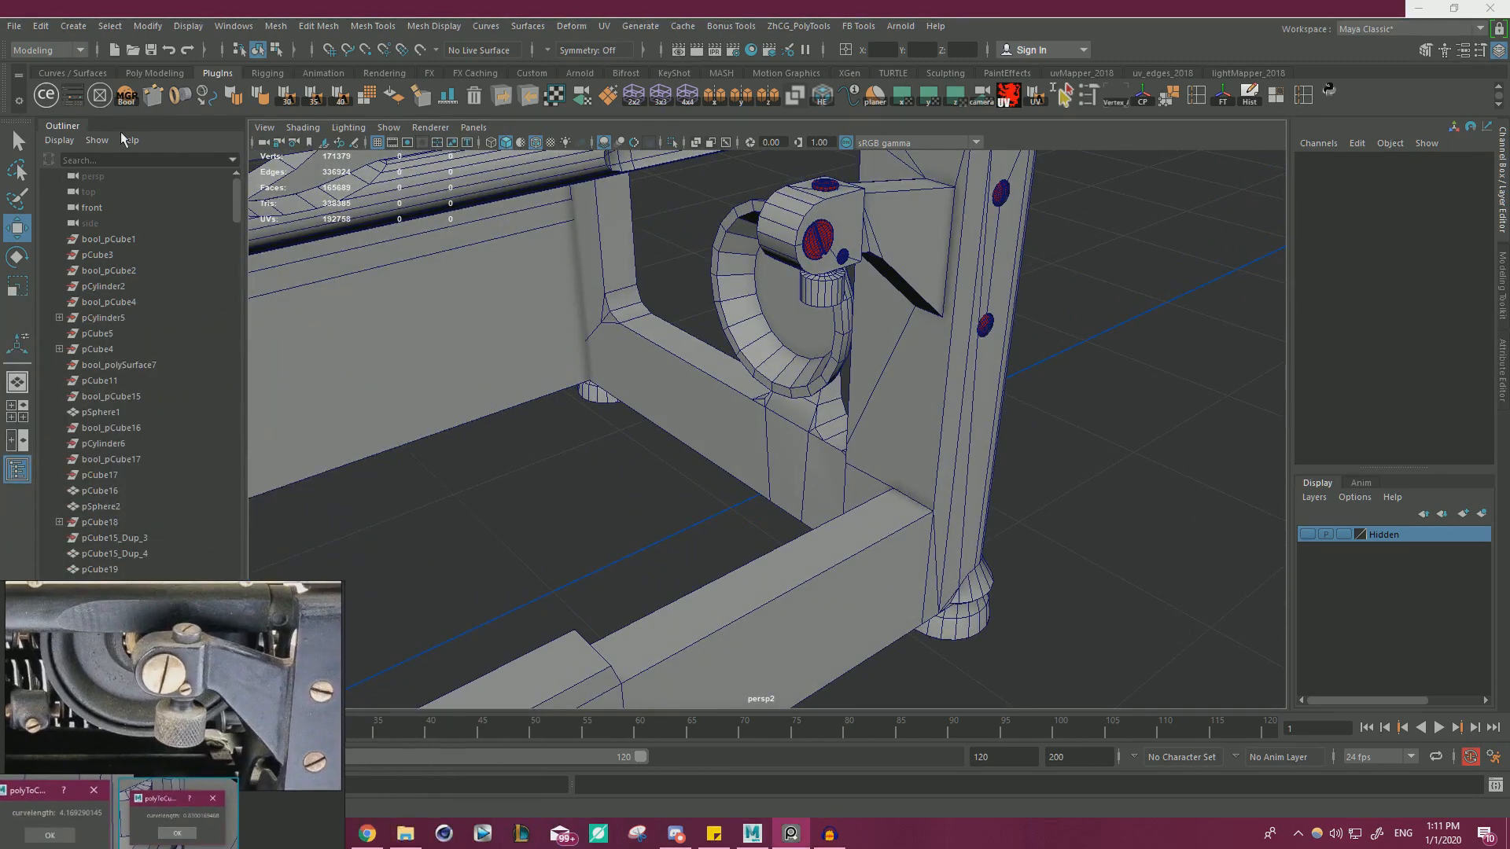
left_click(77, 26)
mouse_move(146, 83)
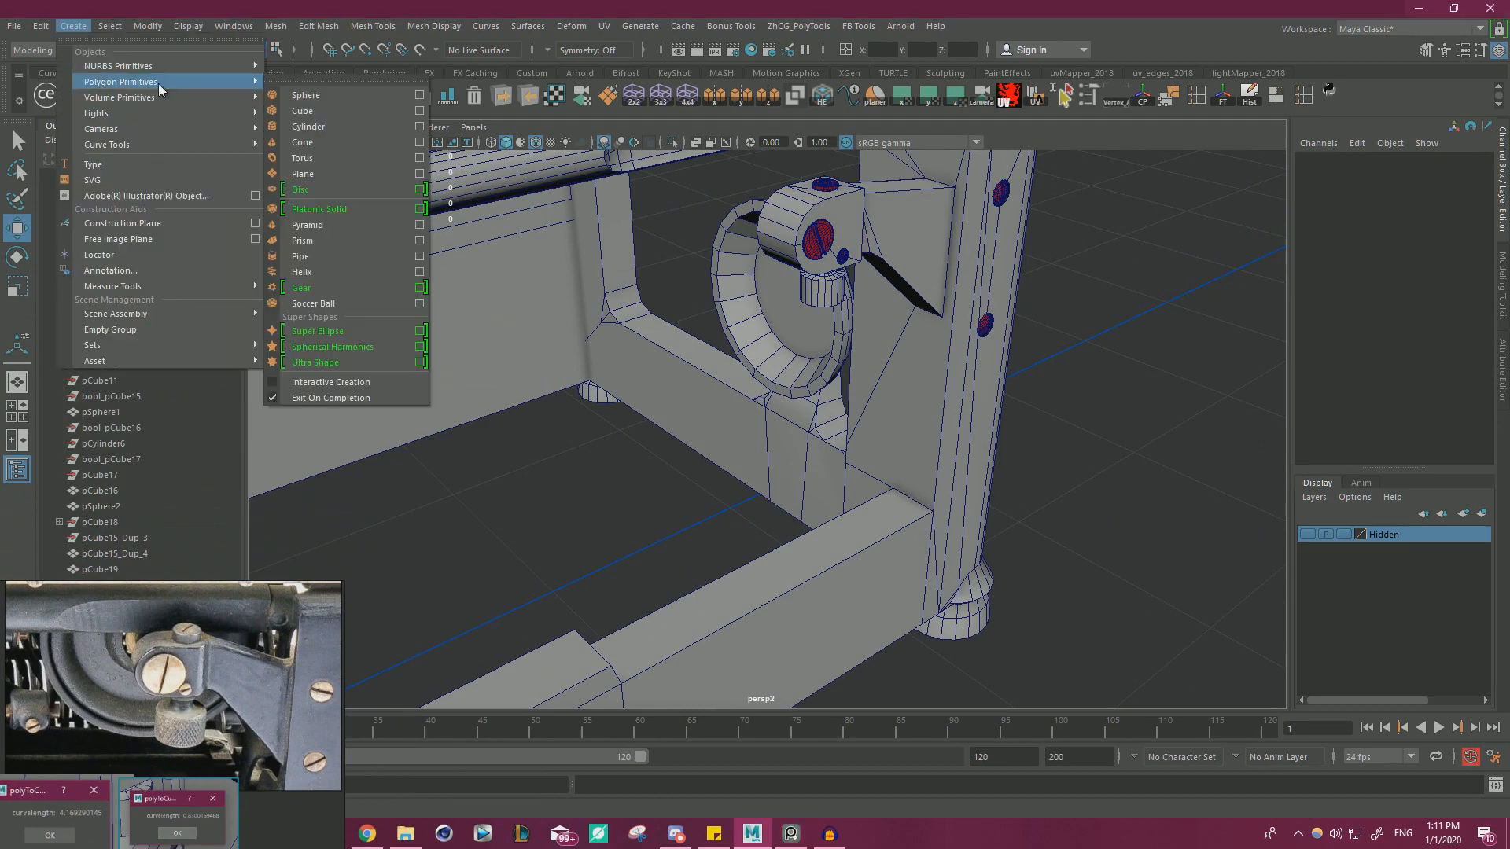
left_click(338, 172)
key("f")
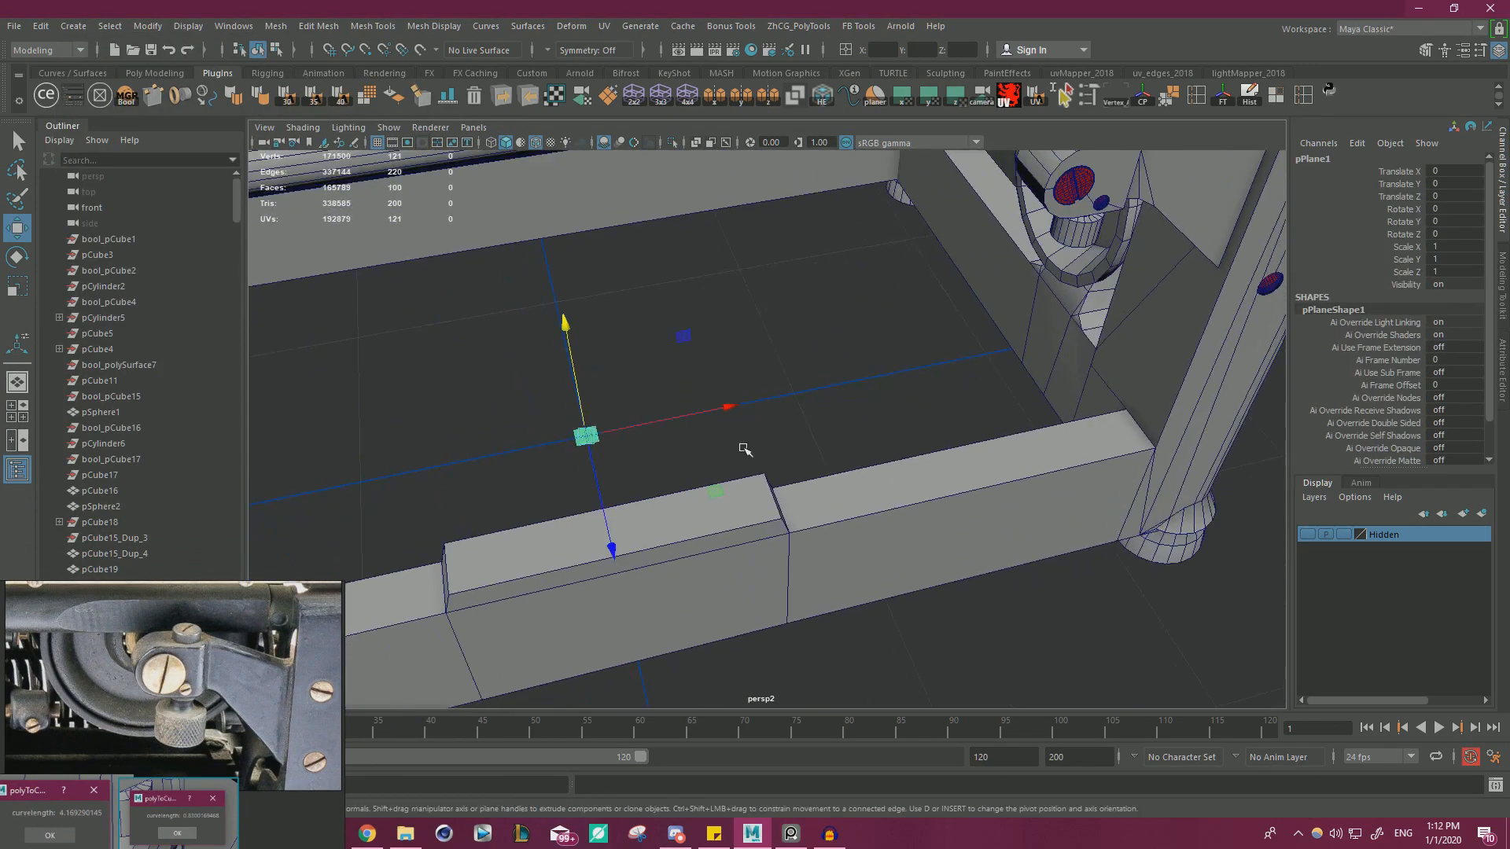
scroll(650, 482, "down", 3)
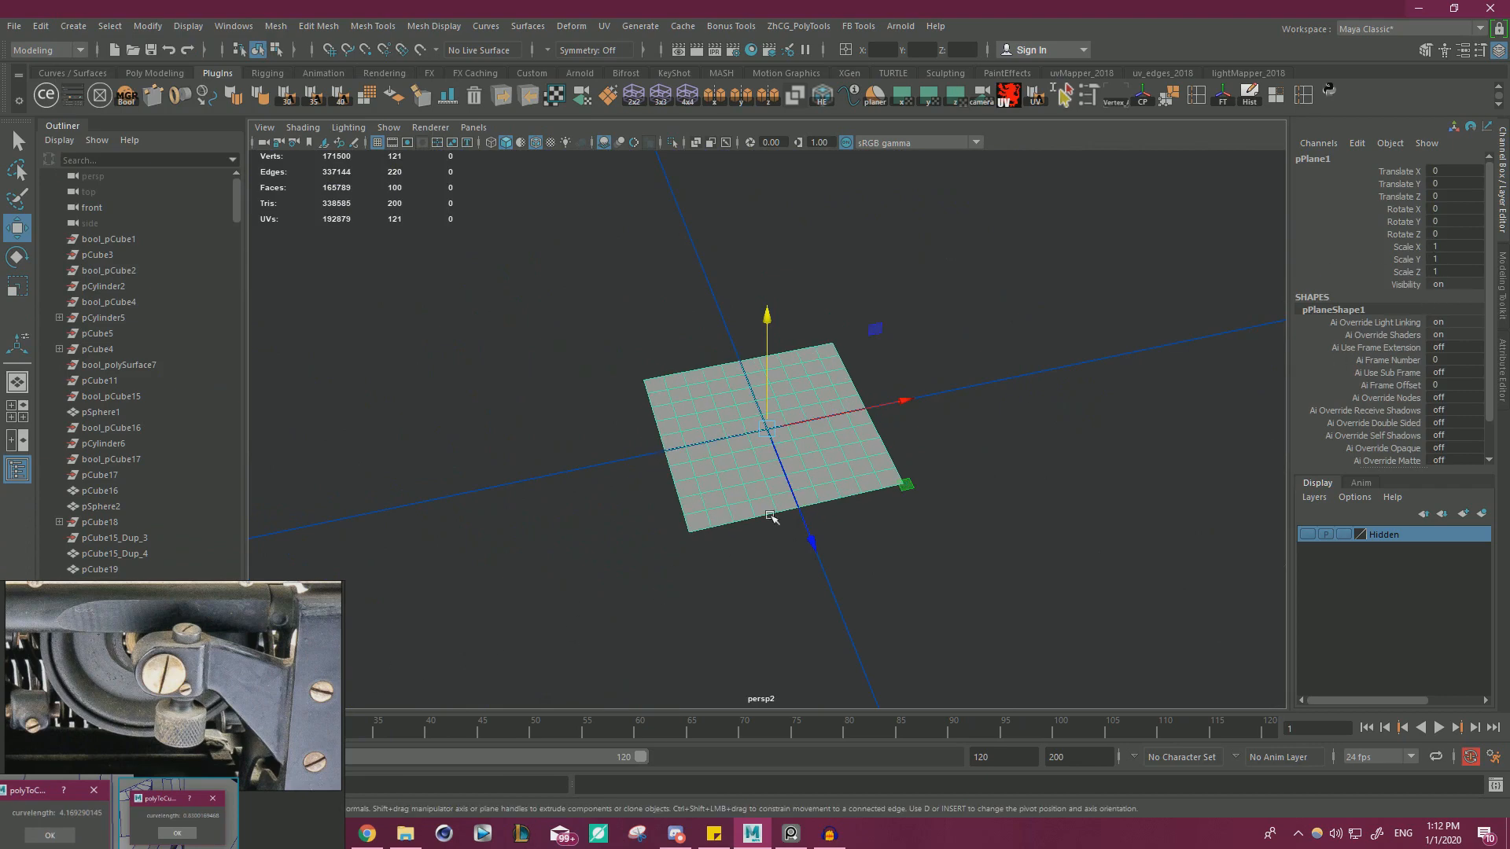
left_click_drag(770, 517, 818, 533, "alt")
scroll(1358, 382, "down", 1)
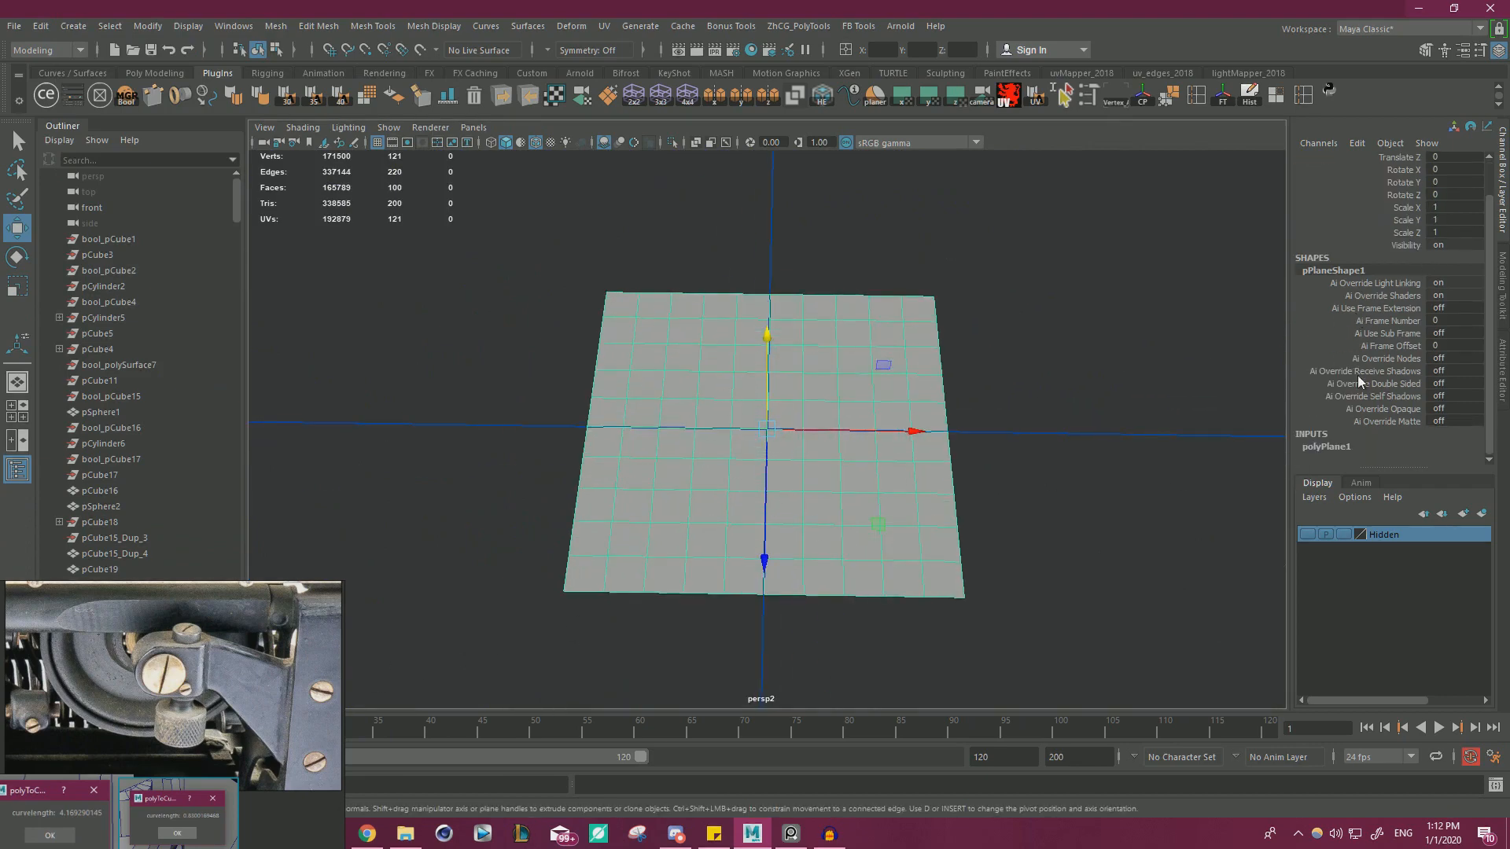
- Set the plane's Subdivisions Width and Subdivisions Height to 20
left_click(1329, 446)
scroll(1347, 411, "down", 1)
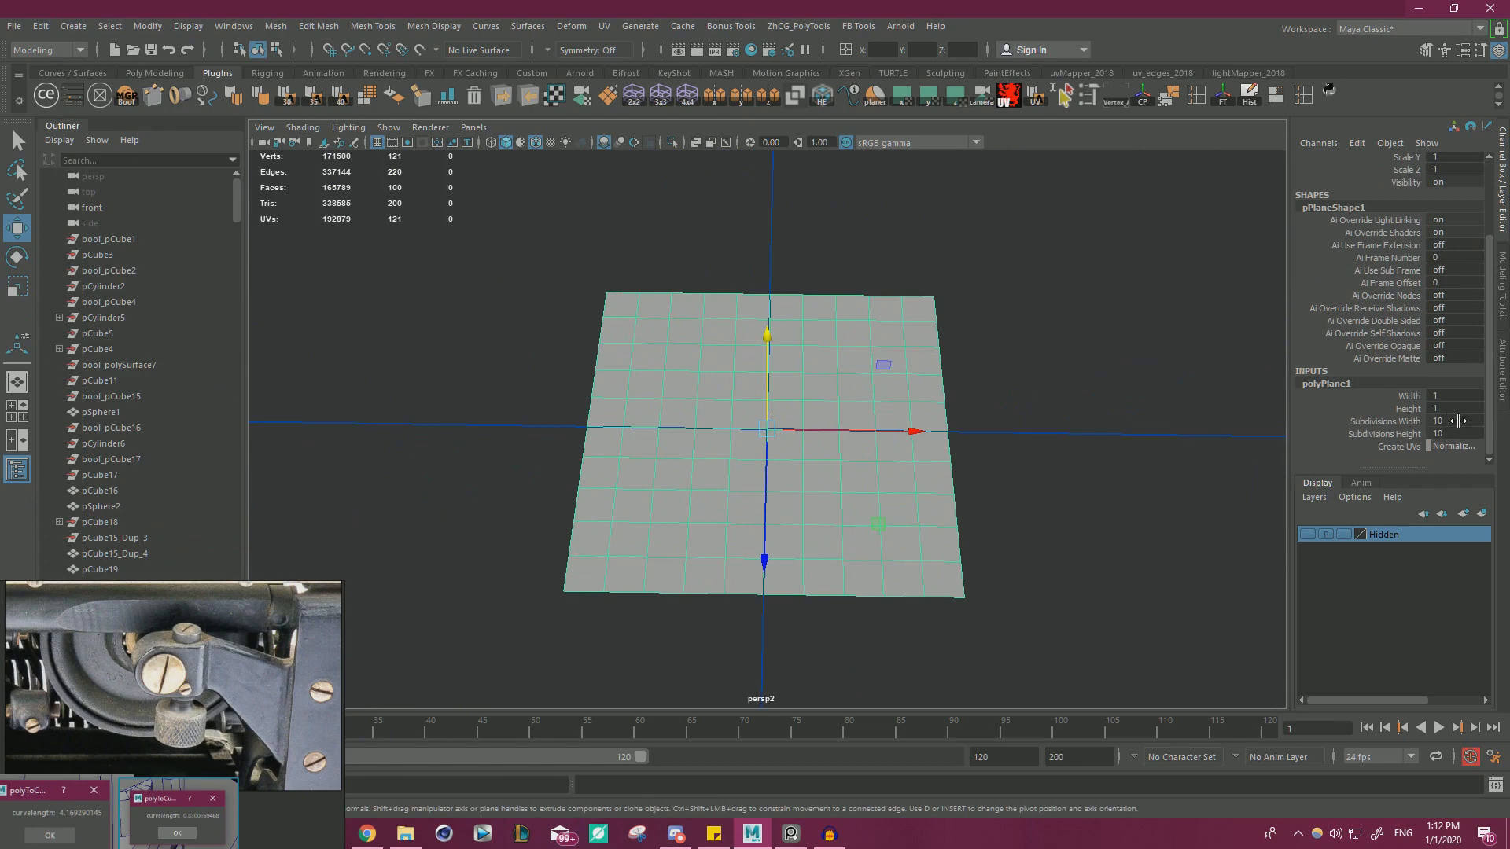
left_click_drag(1455, 421, 1459, 431)
type("20")
key("Return")
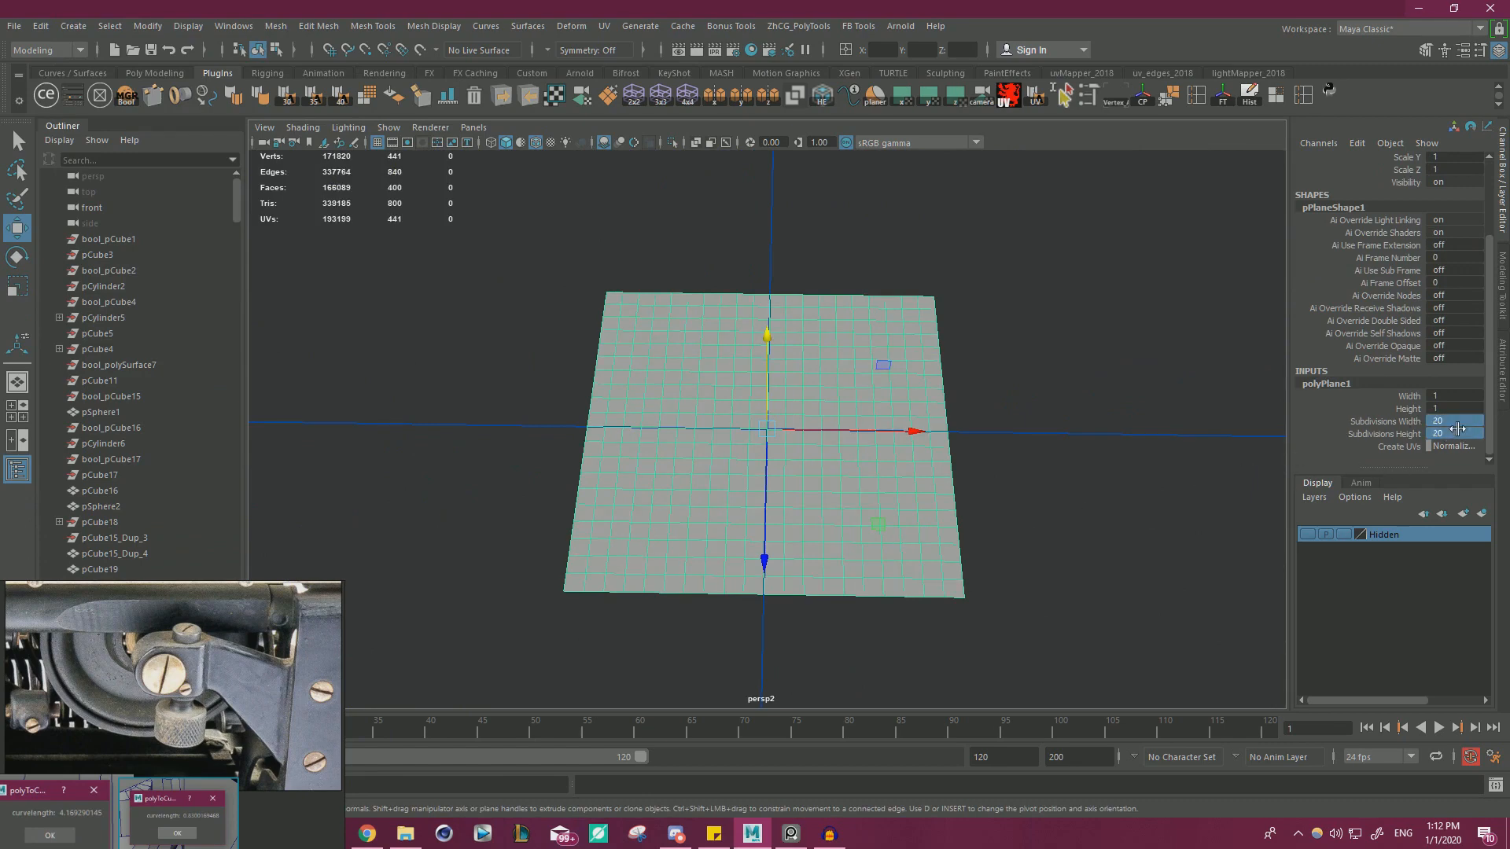
- Try raising every second vertex along the plane's second vertex column slightly
left_click_drag(765, 558, 806, 472, "alt")
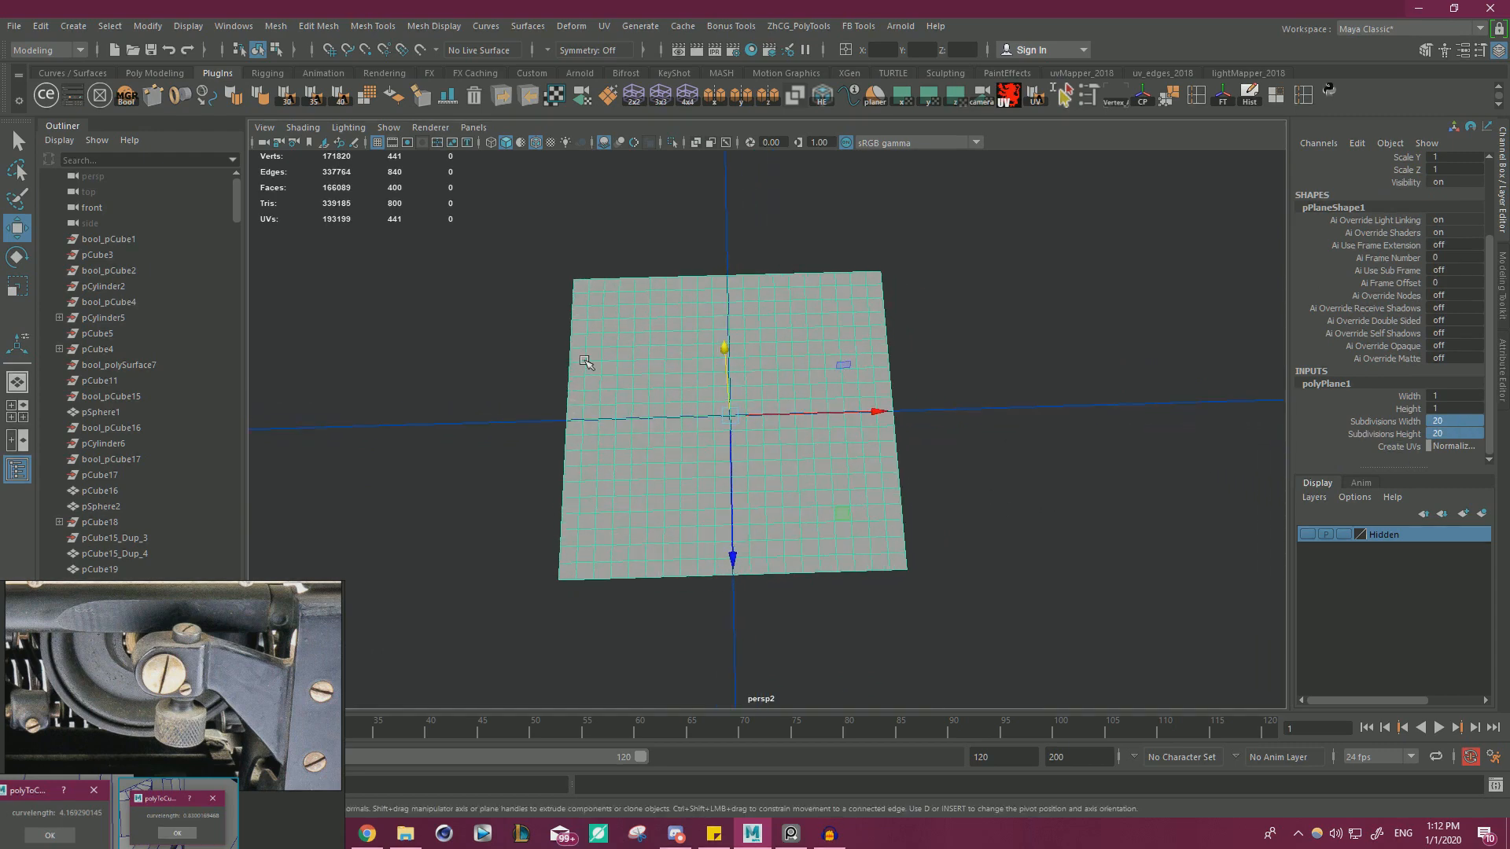
scroll(831, 547, "up", 3)
left_click_drag(832, 546, 617, 461, "alt")
right_click_drag(617, 417, 557, 382)
left_click(507, 554)
left_click(516, 497, "shift")
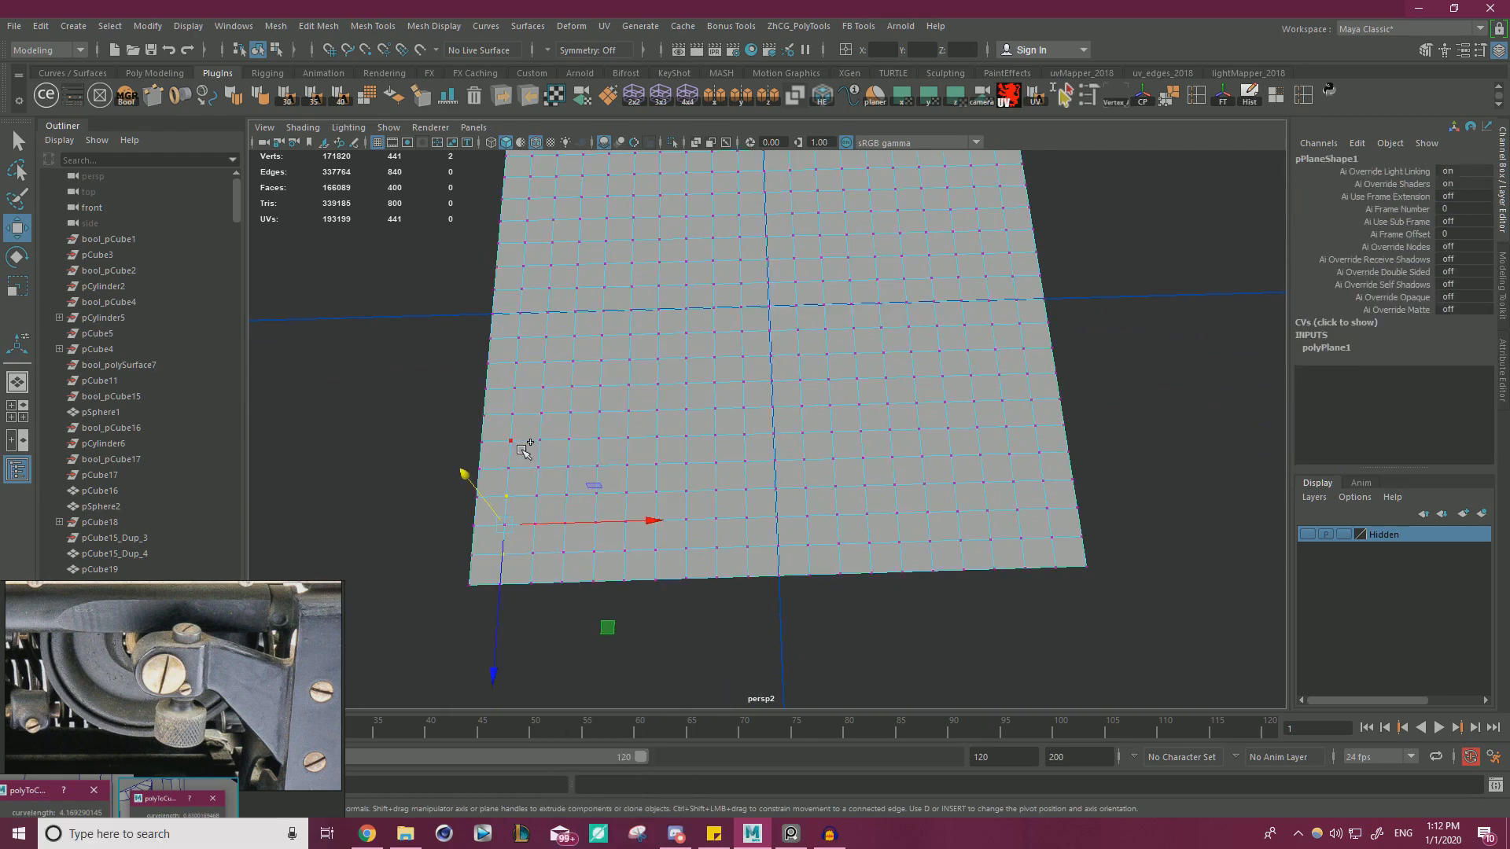
left_click(518, 440, "shift")
left_click(528, 393, "shift")
middle_click_drag(529, 390, 542, 423, "alt")
left_click(539, 366, "shift")
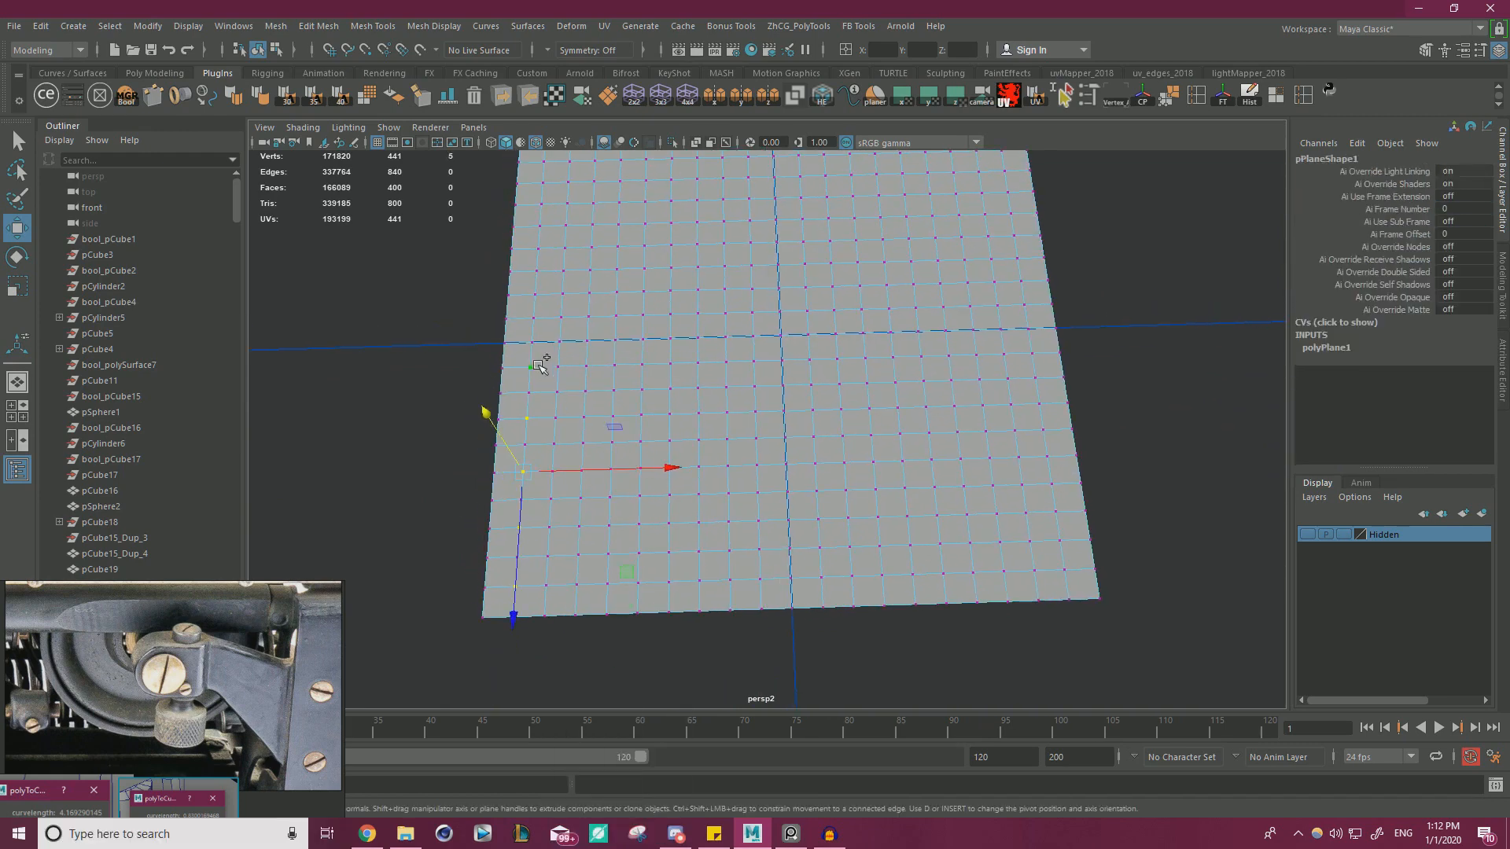
left_click(545, 320, "shift")
left_click(538, 272, "shift")
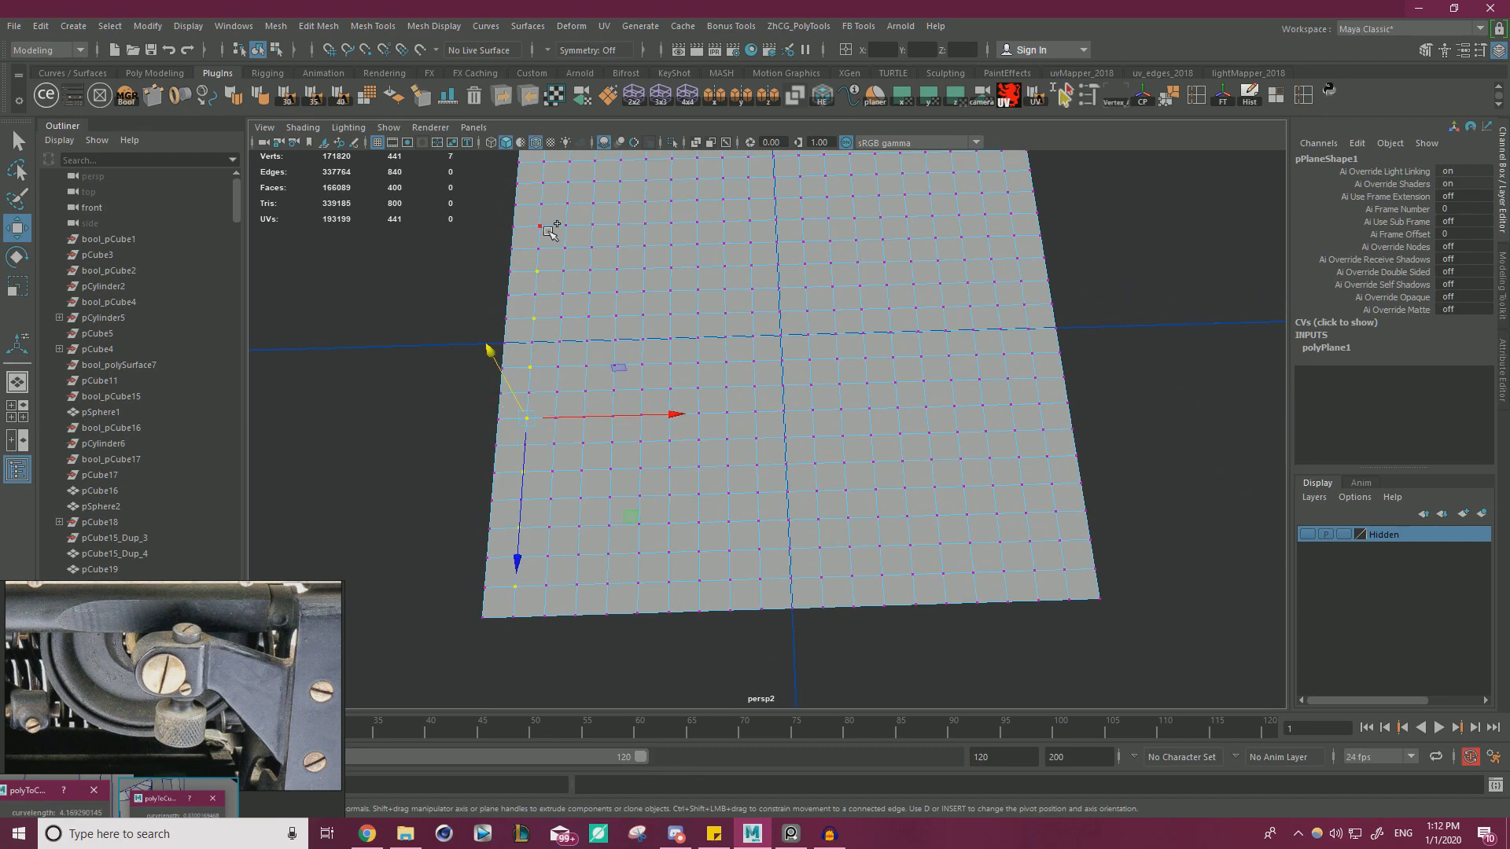
left_click(542, 224, "shift")
middle_click_drag(543, 224, 578, 274, "alt")
left_click(563, 261, "shift")
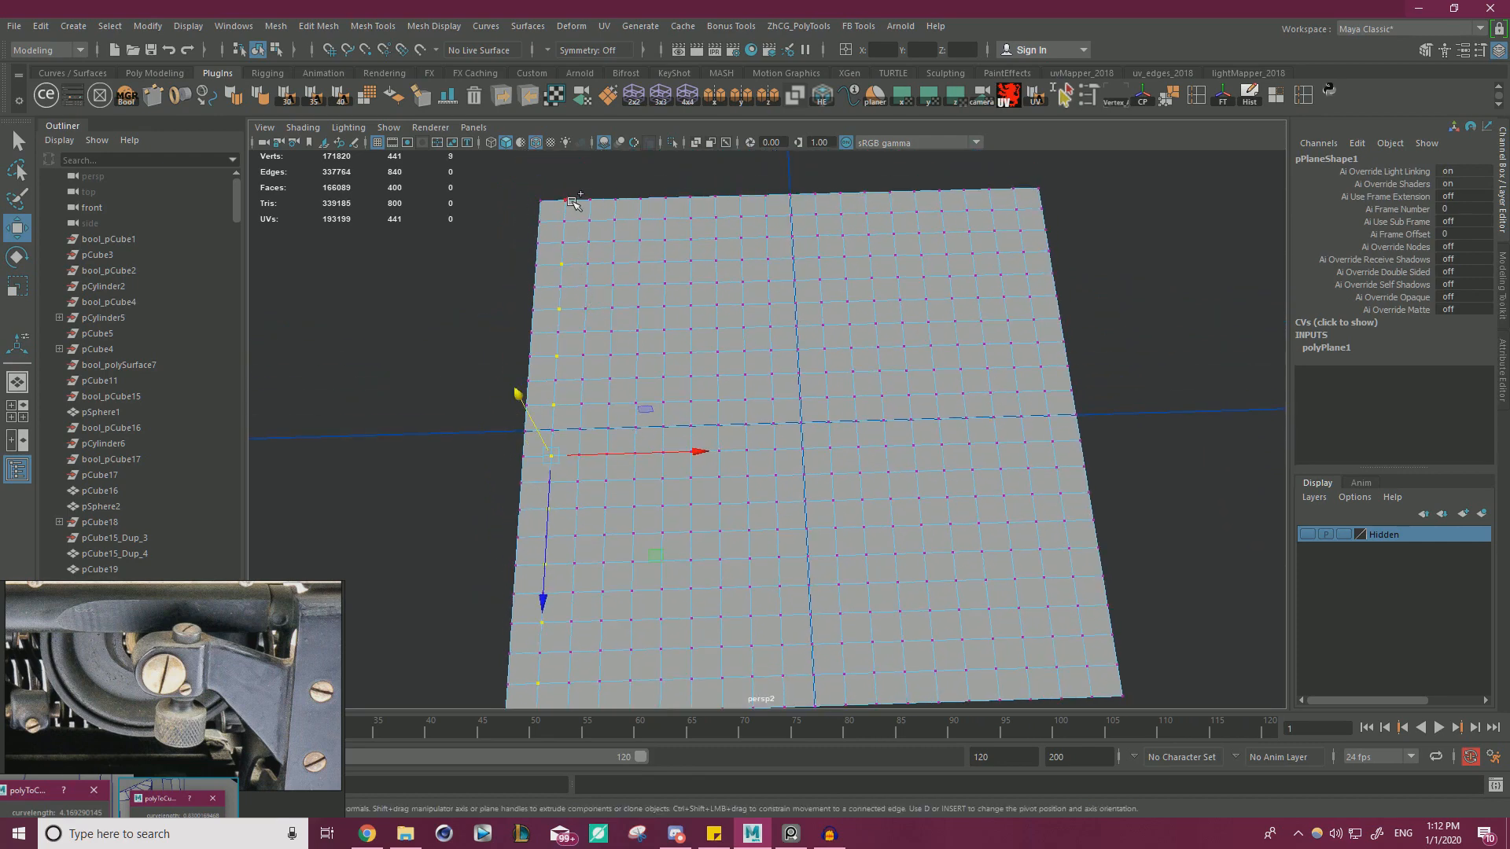
left_click(566, 214, "shift")
left_click_drag(606, 246, 671, 376, "alt")
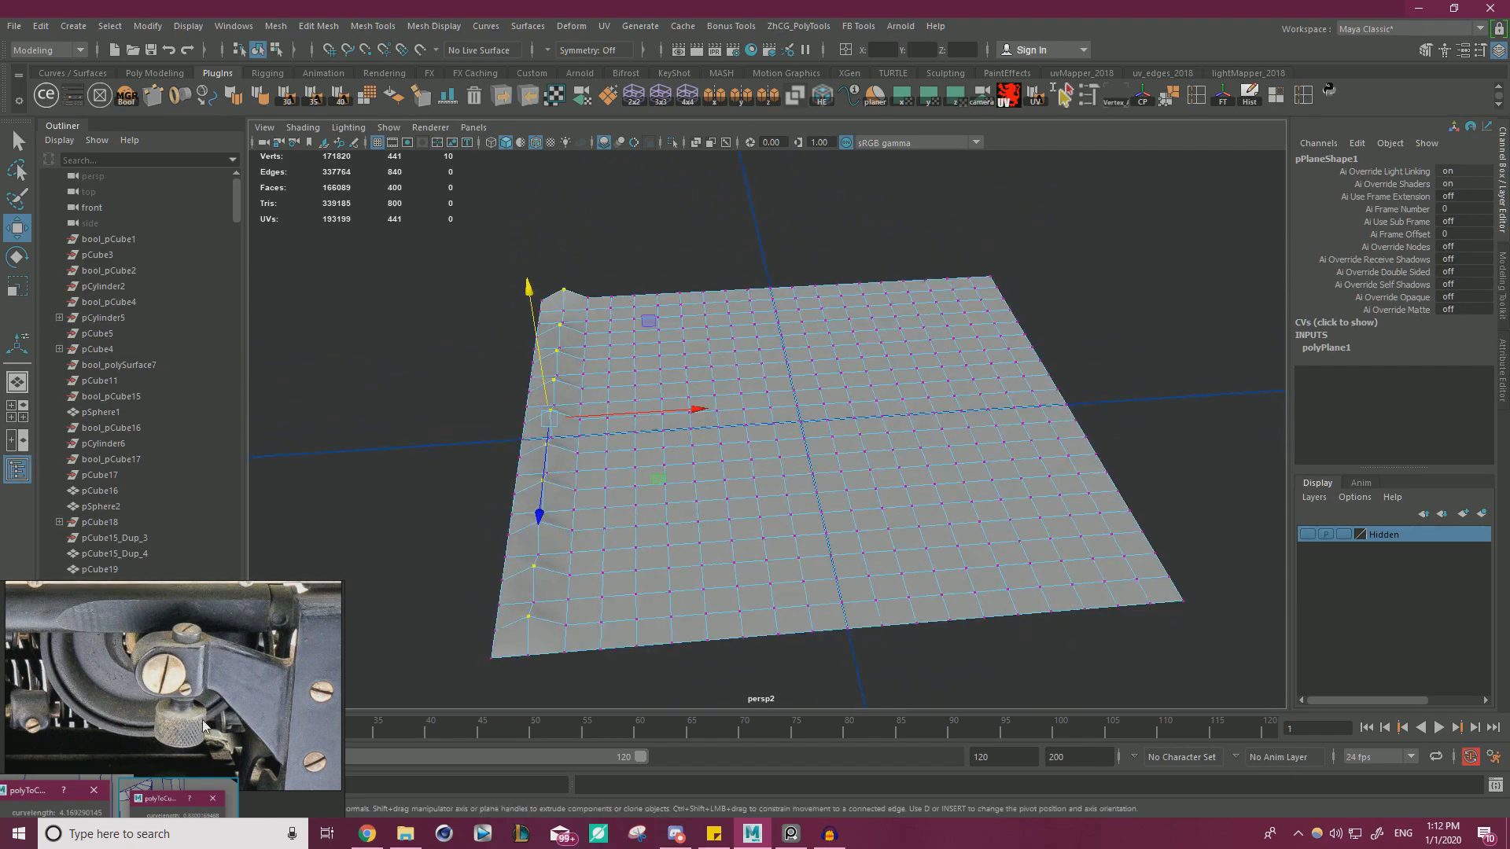
middle_click_drag(659, 506, 741, 475, "alt")
right_click_drag(742, 475, 781, 522, "alt")
key("ctrl+z")
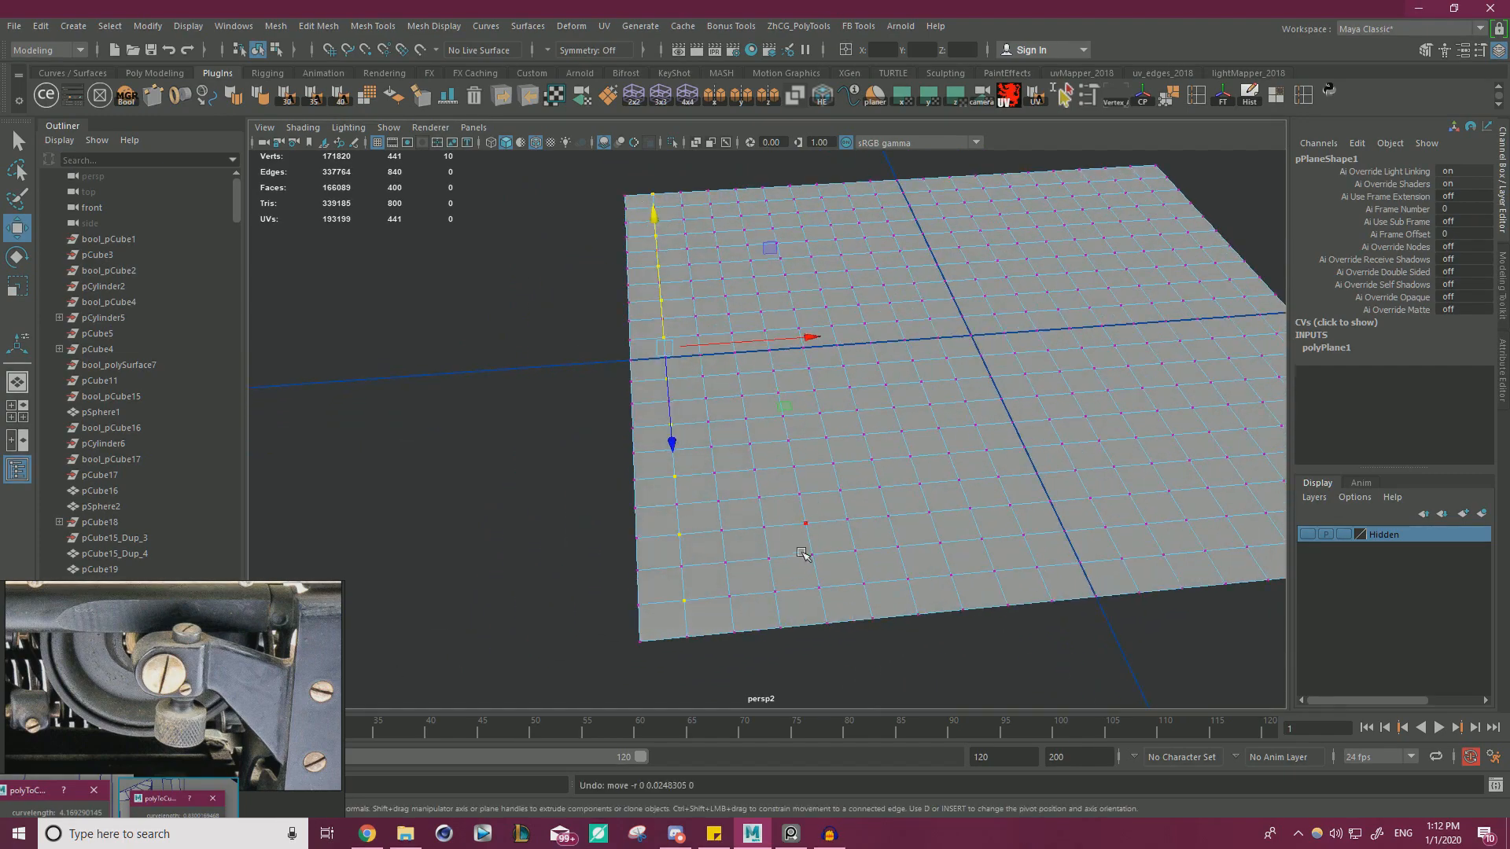
- Try adding every second vertex of the plane's fourth vertex column to the selection, and clear the selection
left_click_drag(805, 553, 756, 620, "alt")
left_click(735, 621, "shift")
left_click(735, 548, "shift")
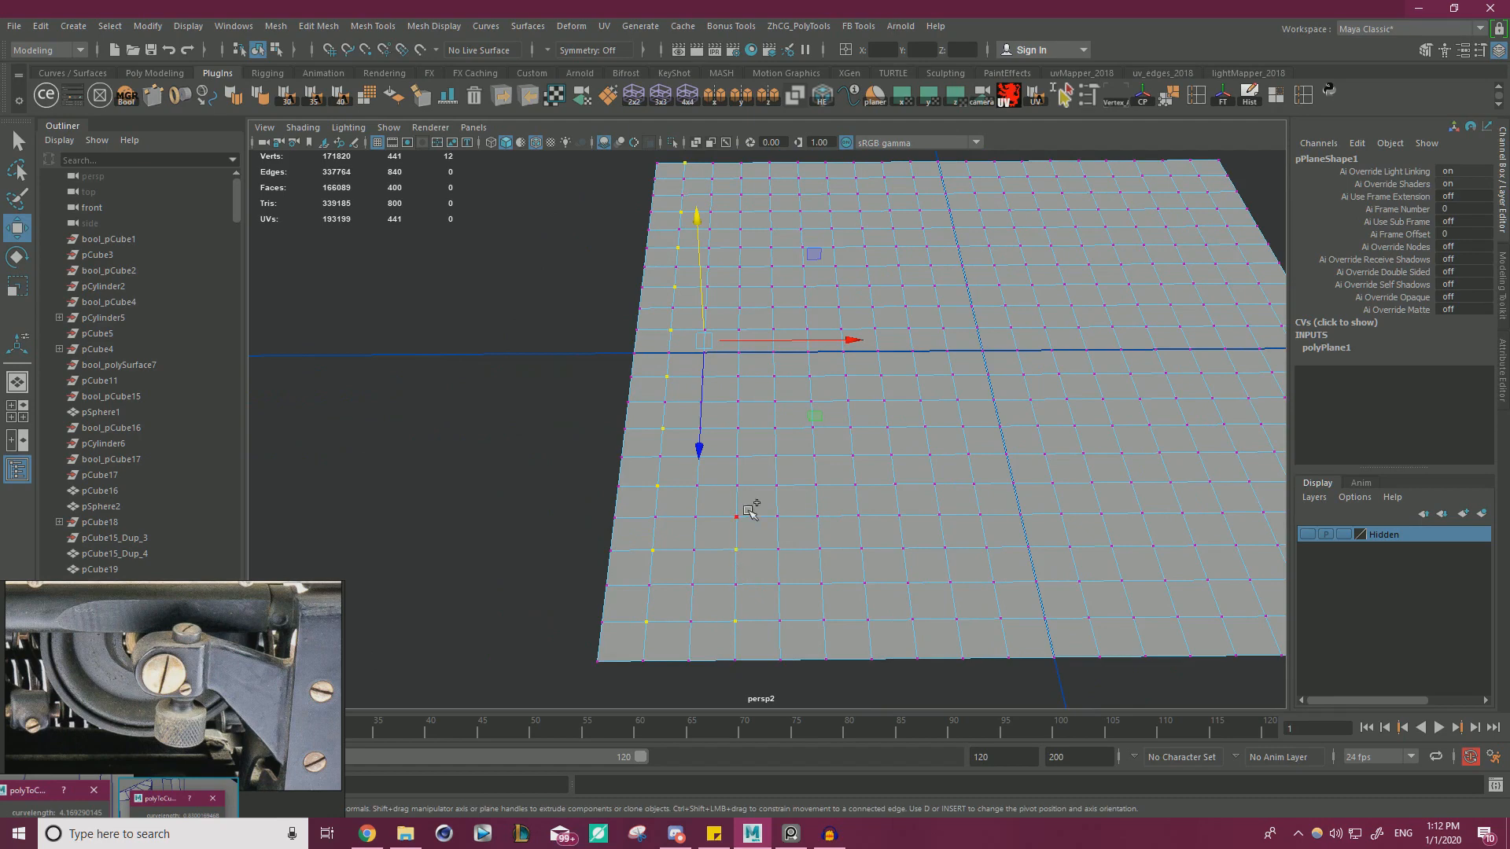
left_click(736, 485, "shift")
left_click(737, 429, "shift")
left_click(738, 376, "shift")
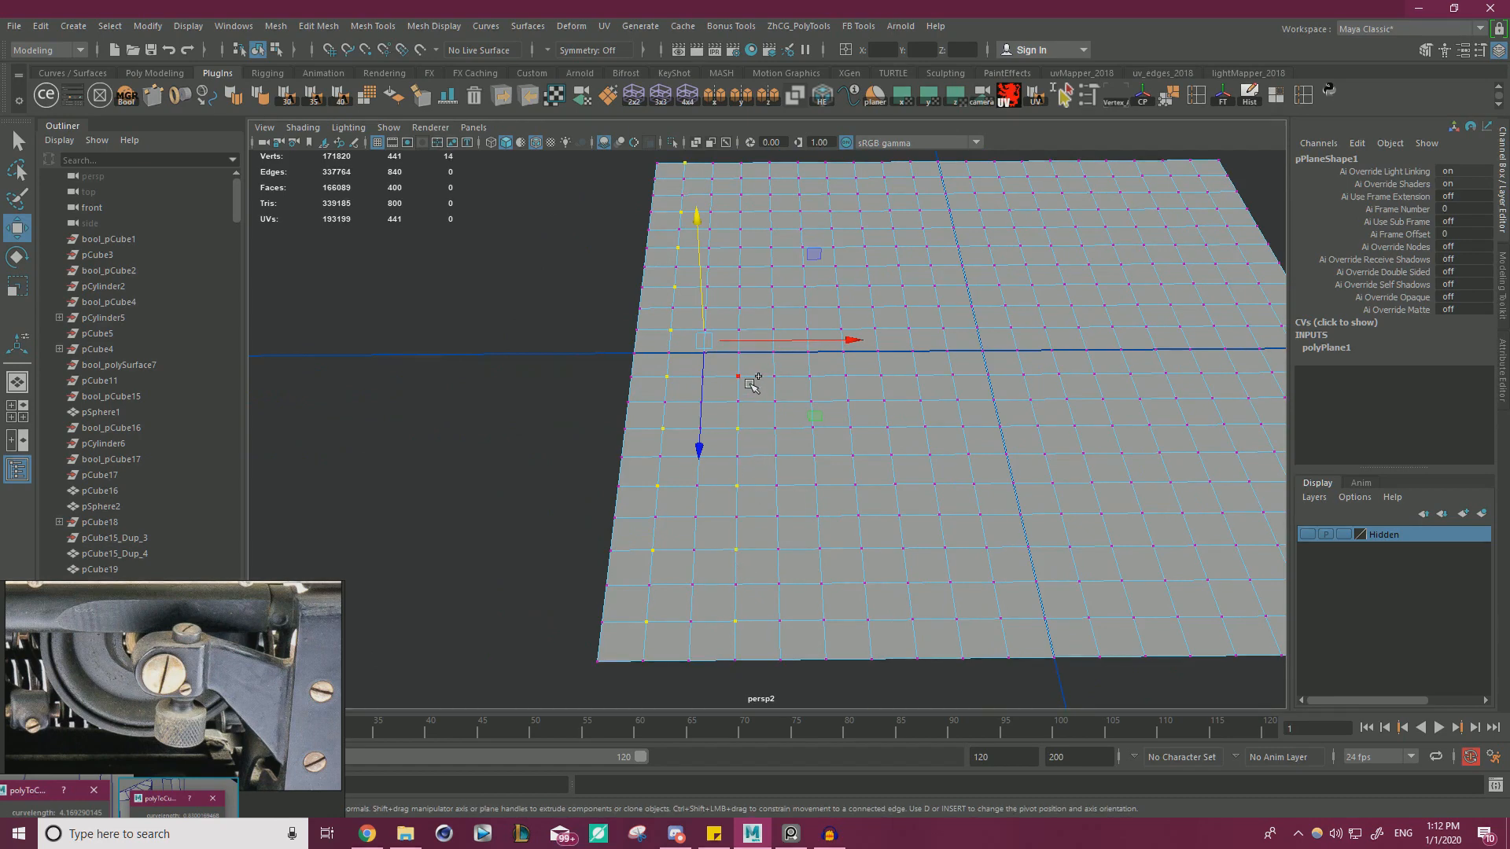
left_click(743, 327, "shift")
left_click(745, 276, "shift")
left_click(749, 250, "shift")
left_click(749, 210, "shift")
left_click_drag(752, 180, 728, 236, "alt")
left_click(485, 390)
- Select every second vertex along the plane's outer edge and the staggered alternate vertices of the adjacent column, and raise them slightly
left_click_drag(598, 393, 651, 614, "alt")
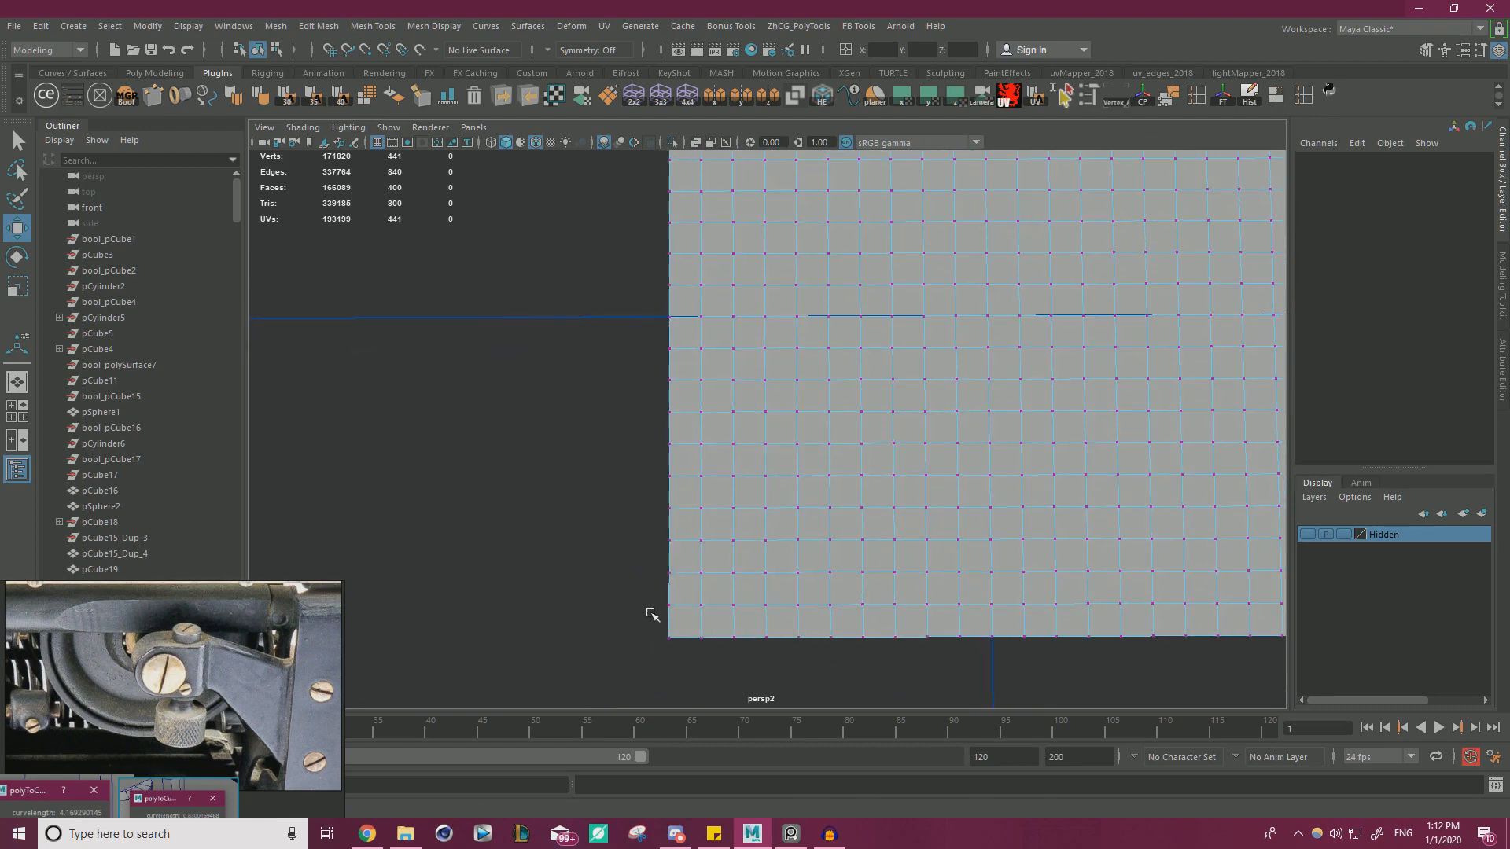
left_click(673, 607)
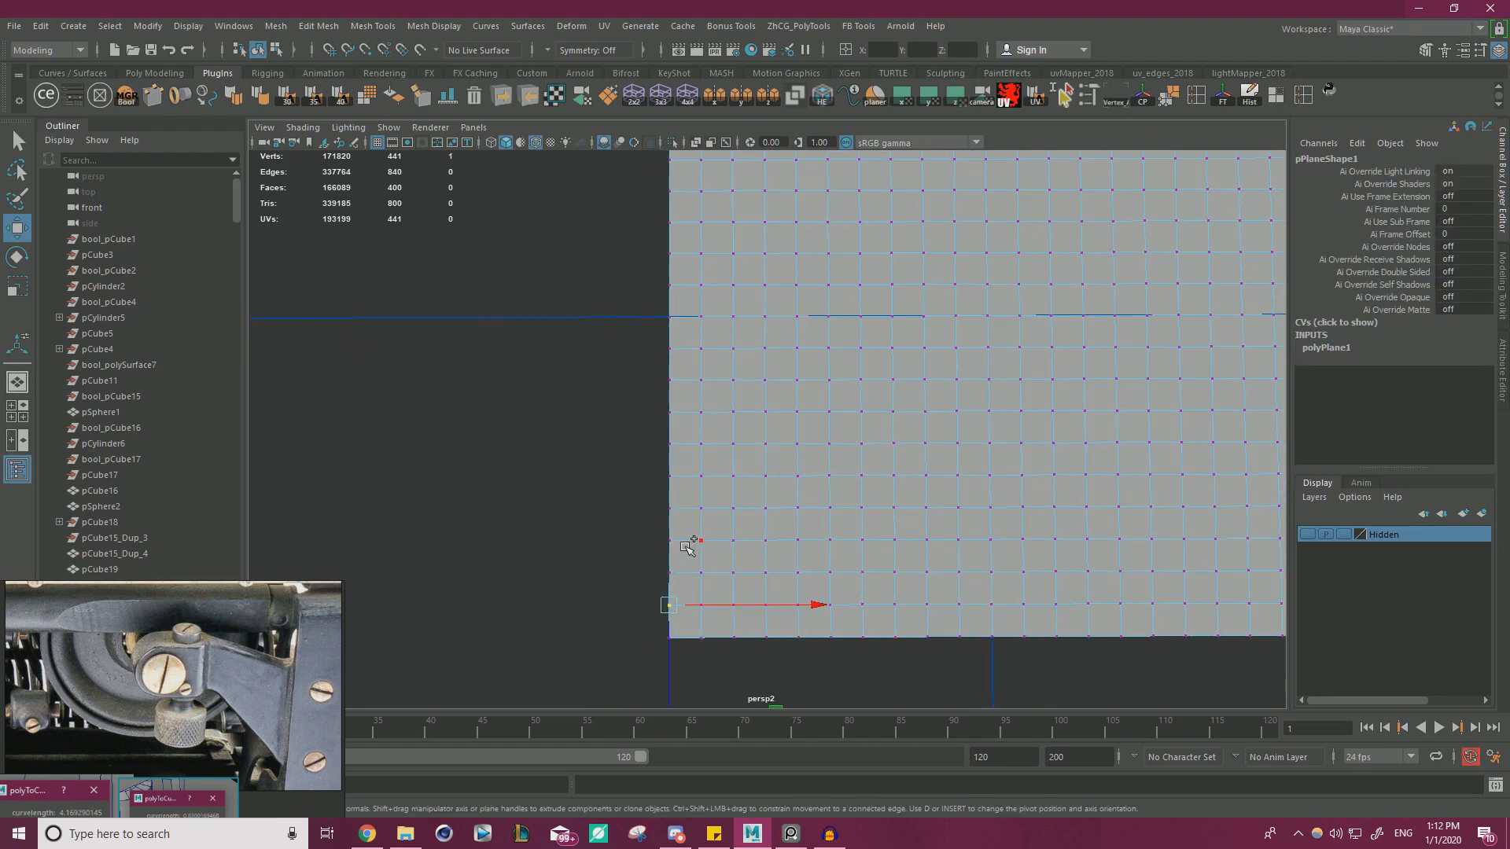
left_click(673, 541, "shift")
left_click(674, 476, "shift")
left_click(673, 412, "shift")
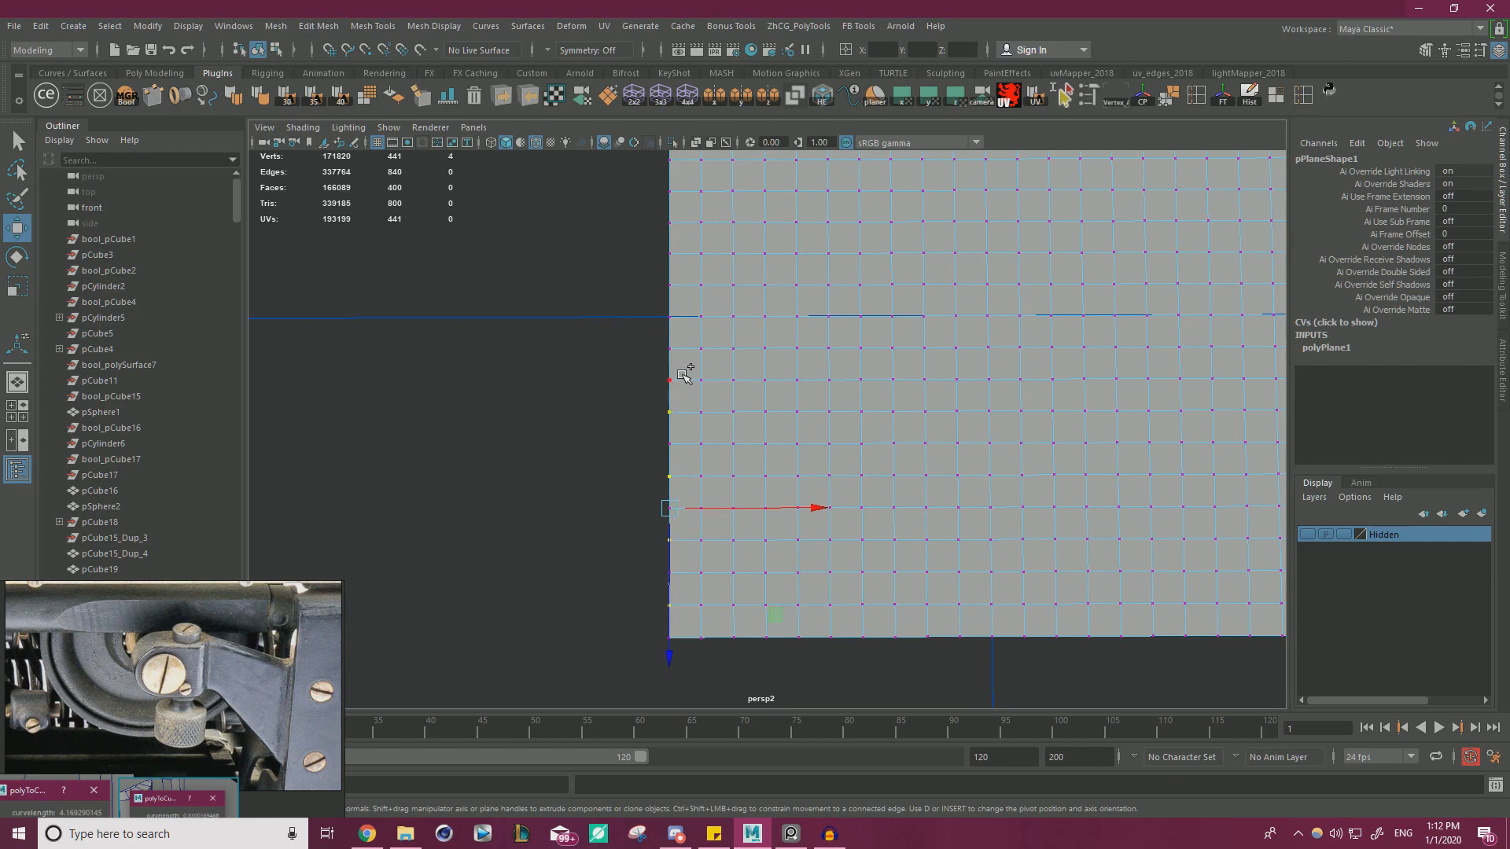
left_click(674, 348, "shift")
left_click(679, 286, "shift")
middle_click_drag(742, 283, 747, 341, "alt")
left_click(689, 280, "shift")
middle_click_drag(702, 229, 723, 295, "alt")
left_click(699, 244, "shift")
left_click(697, 242, "shift")
middle_click_drag(712, 239, 721, 311, "alt")
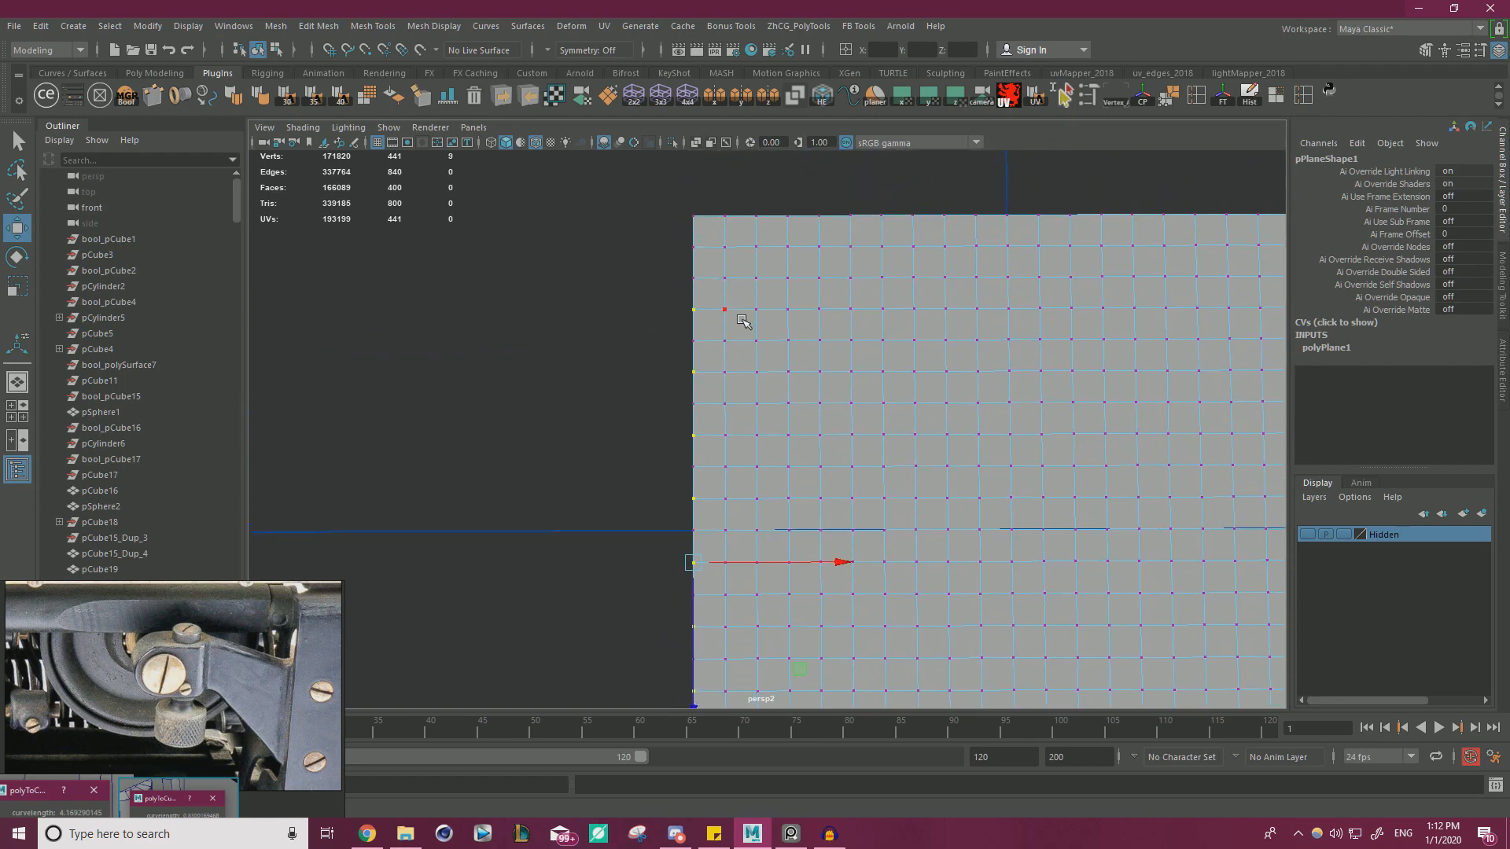
left_click(706, 241, "shift")
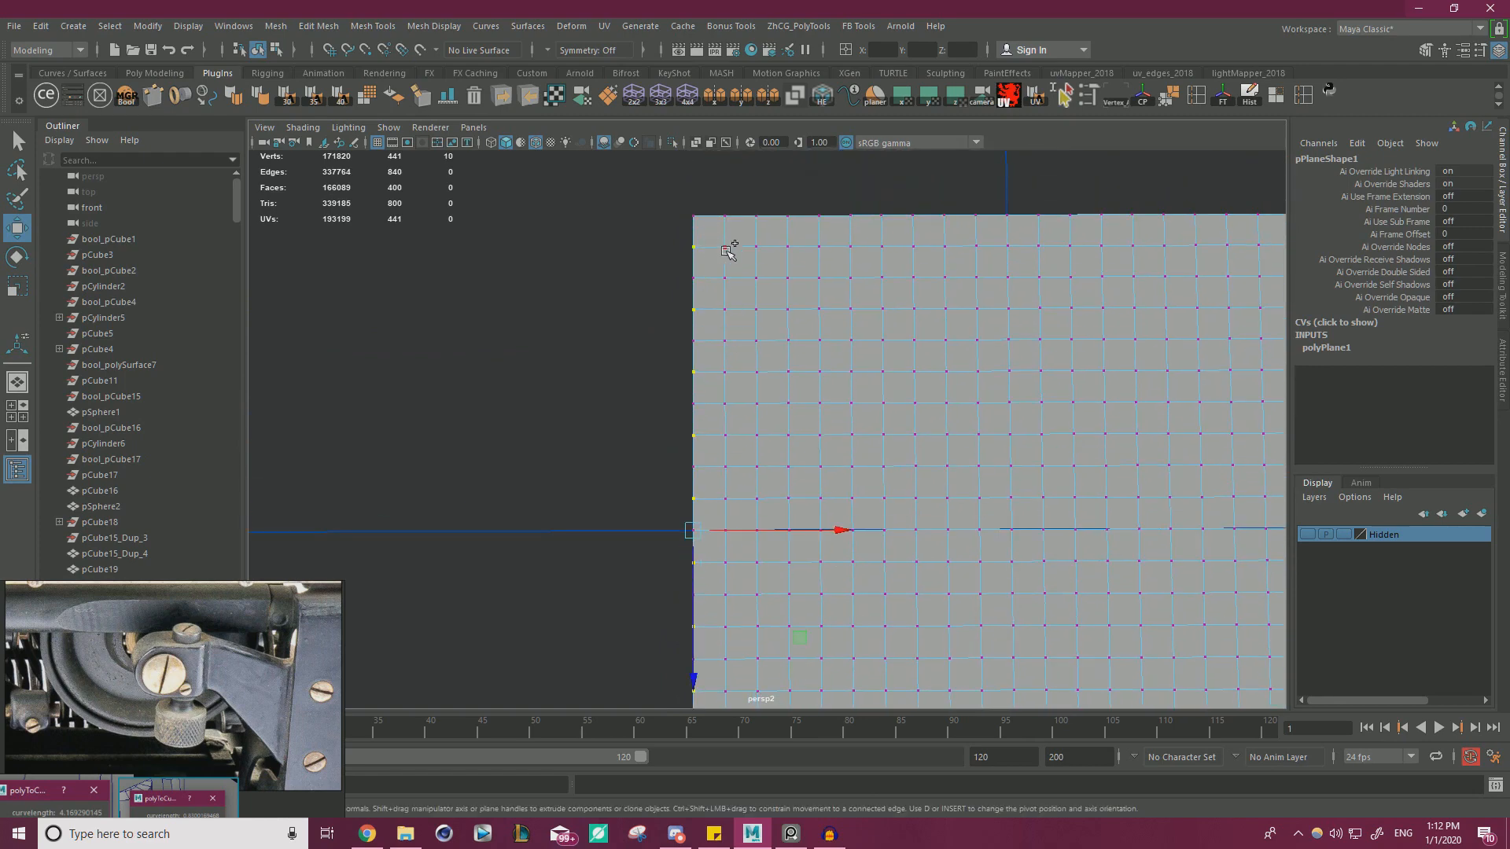
left_click(730, 222, "shift")
left_click(737, 279, "shift")
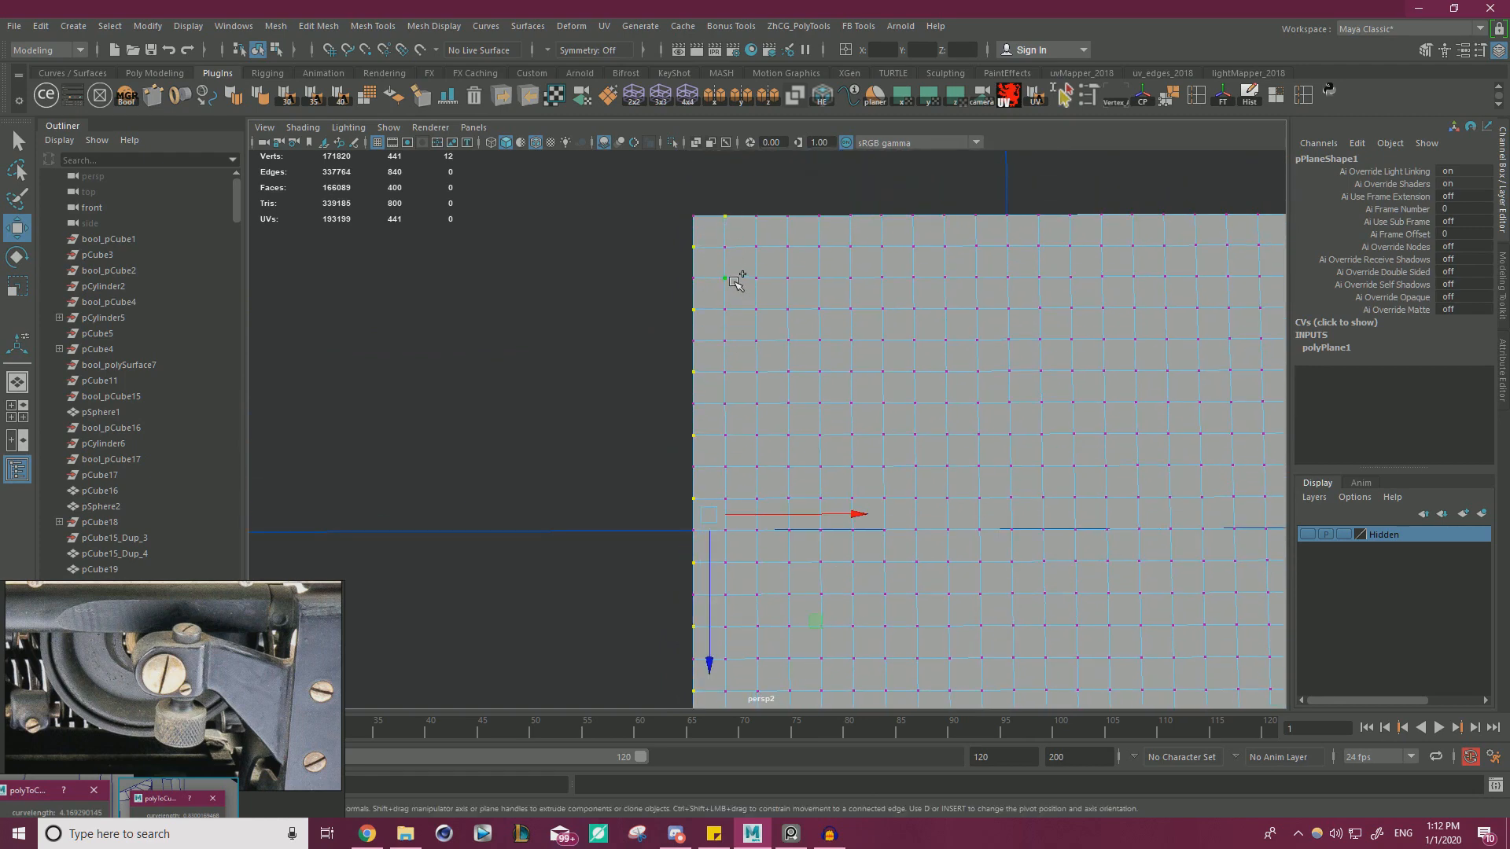
left_click(733, 346, "shift")
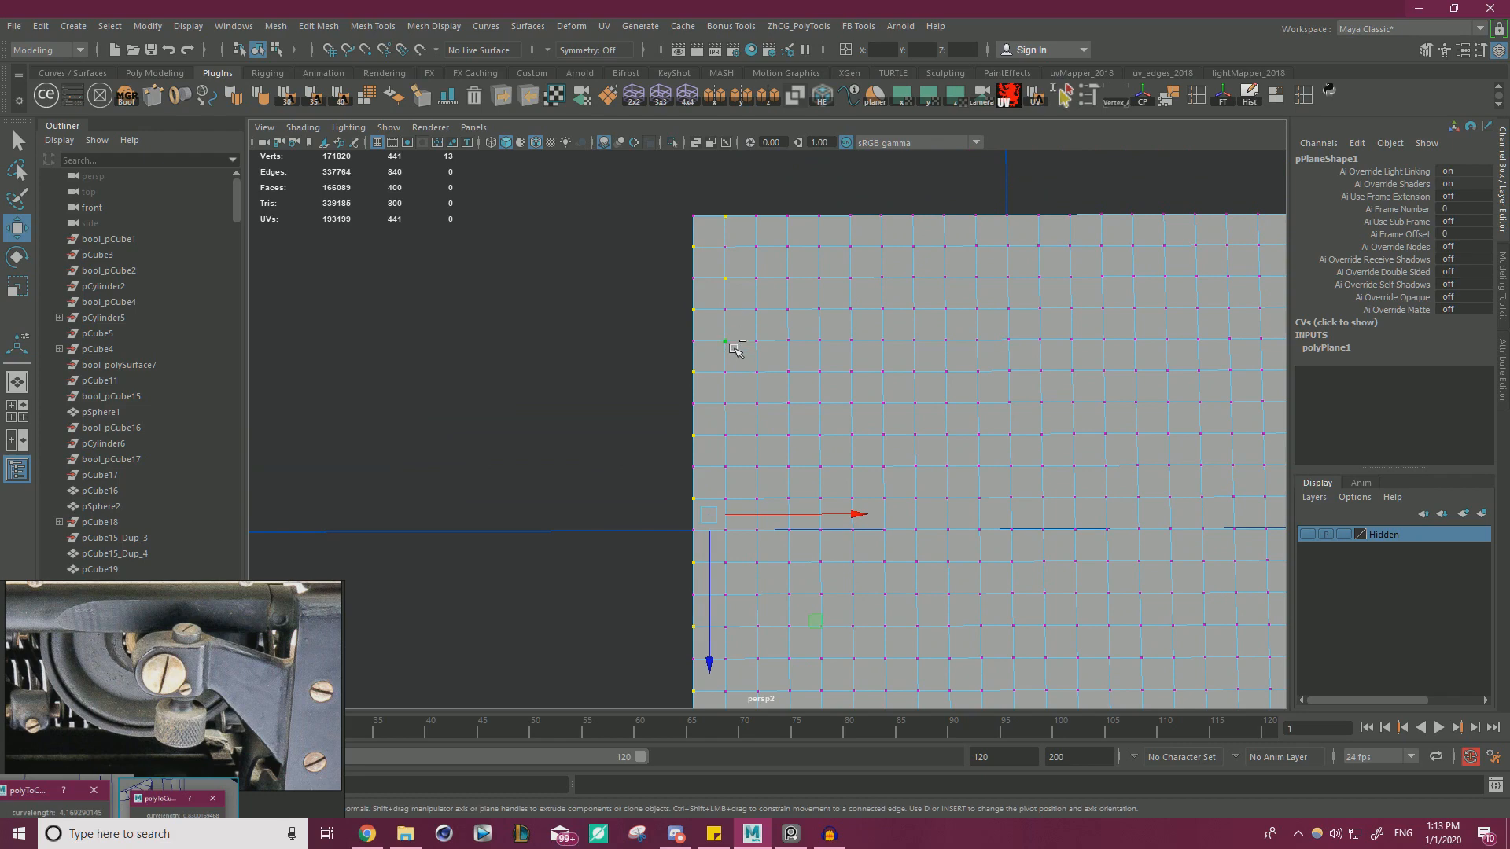
left_click(734, 466, "shift")
left_click(741, 535, "shift")
left_click(739, 538, "shift")
middle_click_drag(760, 556, 753, 414, "alt")
left_click(725, 450, "shift")
left_click(724, 580, "shift")
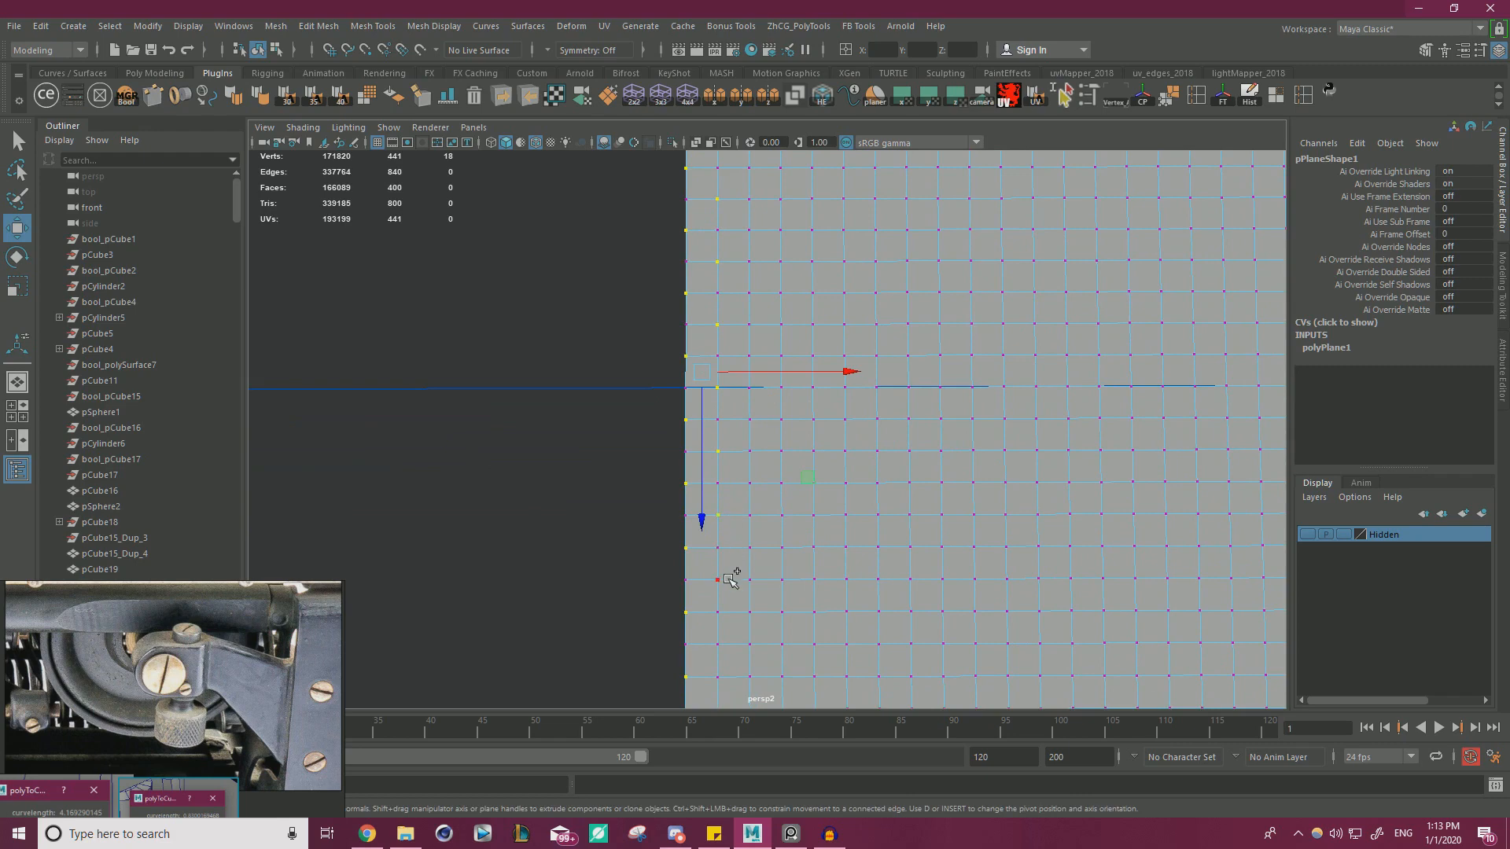
middle_click_drag(724, 579, 734, 519, "alt")
left_click(727, 533, "shift")
left_click(726, 533, "shift")
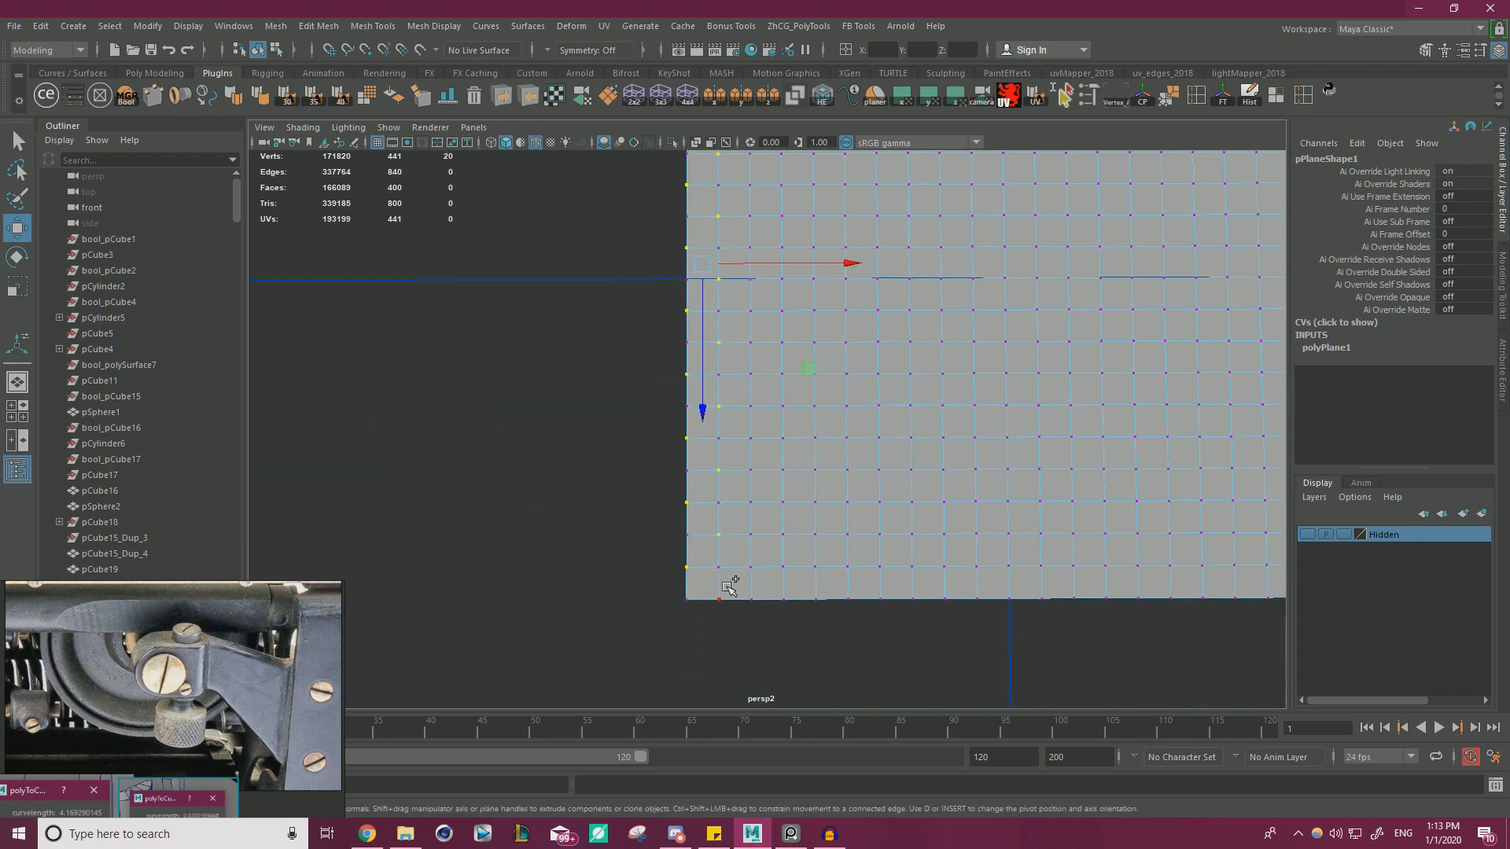
left_click(728, 588, "shift")
left_click_drag(778, 516, 748, 316, "alt")
middle_click_drag(748, 316, 741, 364, "alt")
left_click_drag(698, 285, 731, 316)
- Harden all edges of the plane to give the raised pattern a faceted look
right_click_drag(775, 327, 828, 285)
left_click_drag(612, 299, 725, 383)
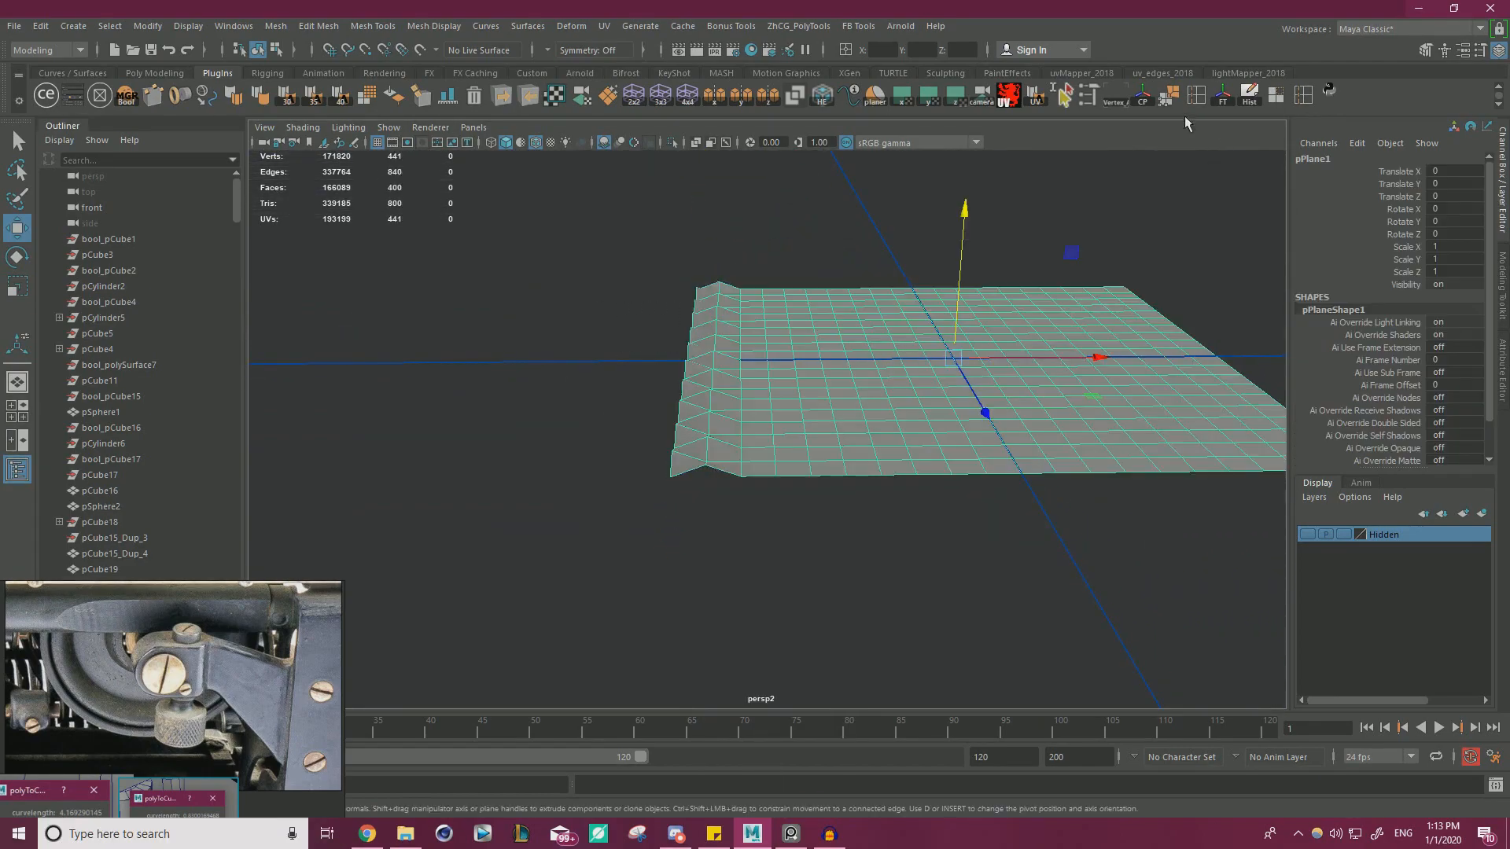
left_click(236, 98)
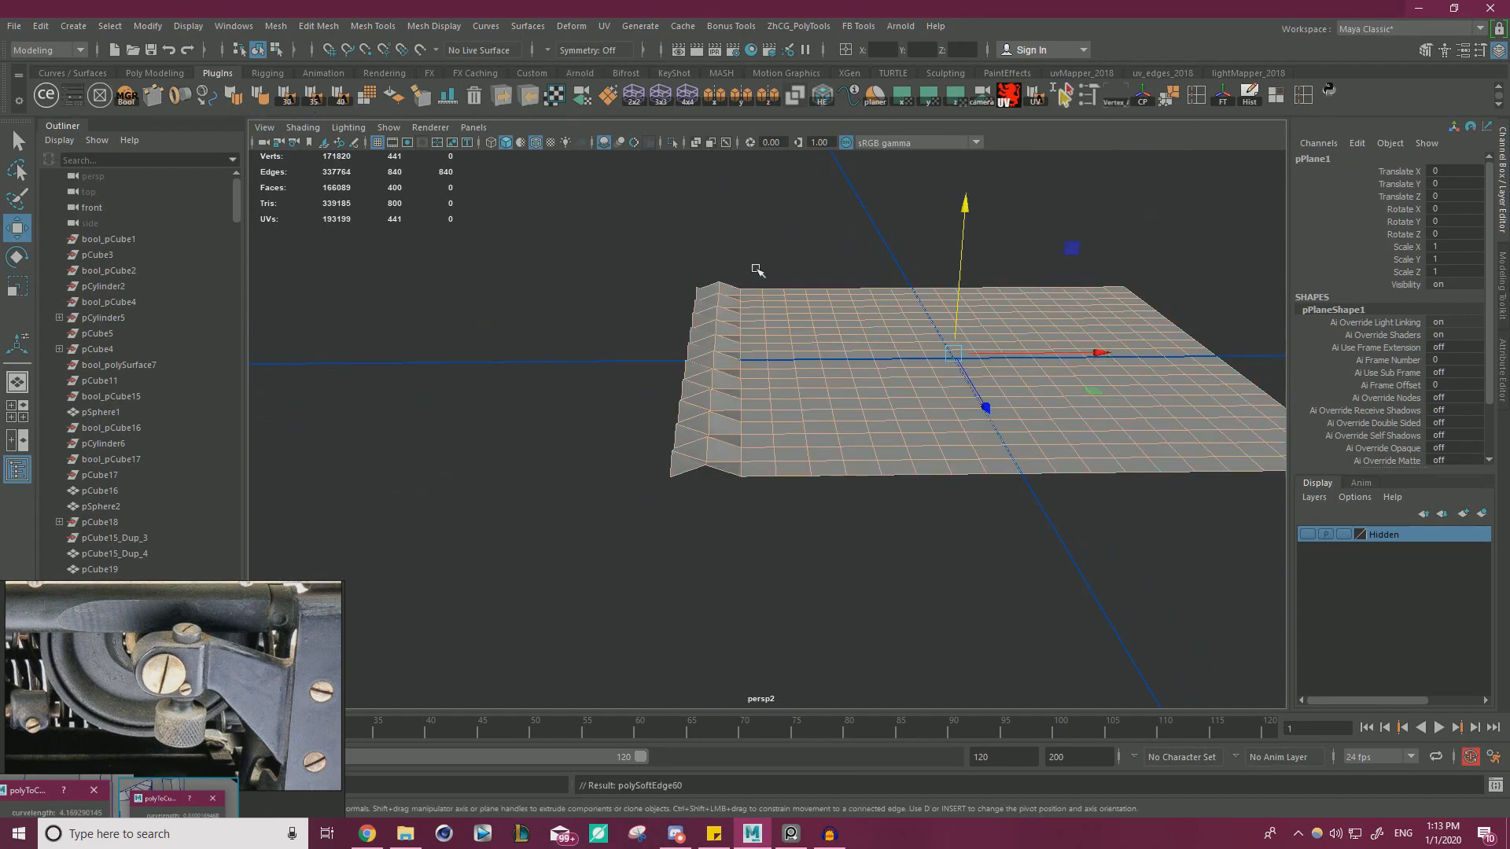
left_click(754, 268)
left_click_drag(753, 271, 771, 344, "alt")
left_click(802, 349)
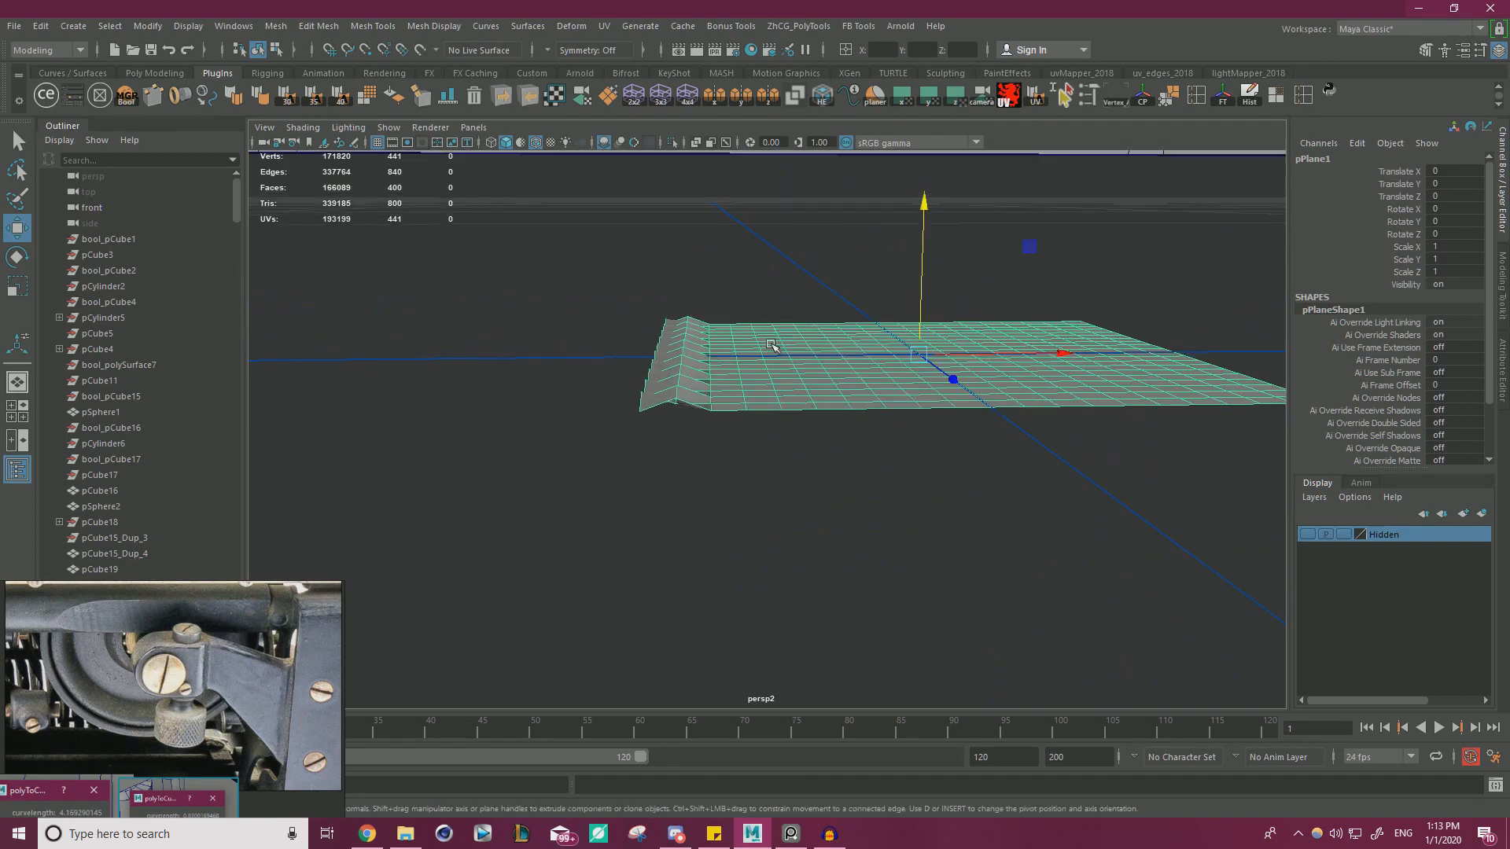
- Delete all flat faces of the plane, keeping only the two face columns with the raised pattern
right_click_drag(769, 354, 812, 370)
left_click_drag(812, 370, 878, 355, "alt")
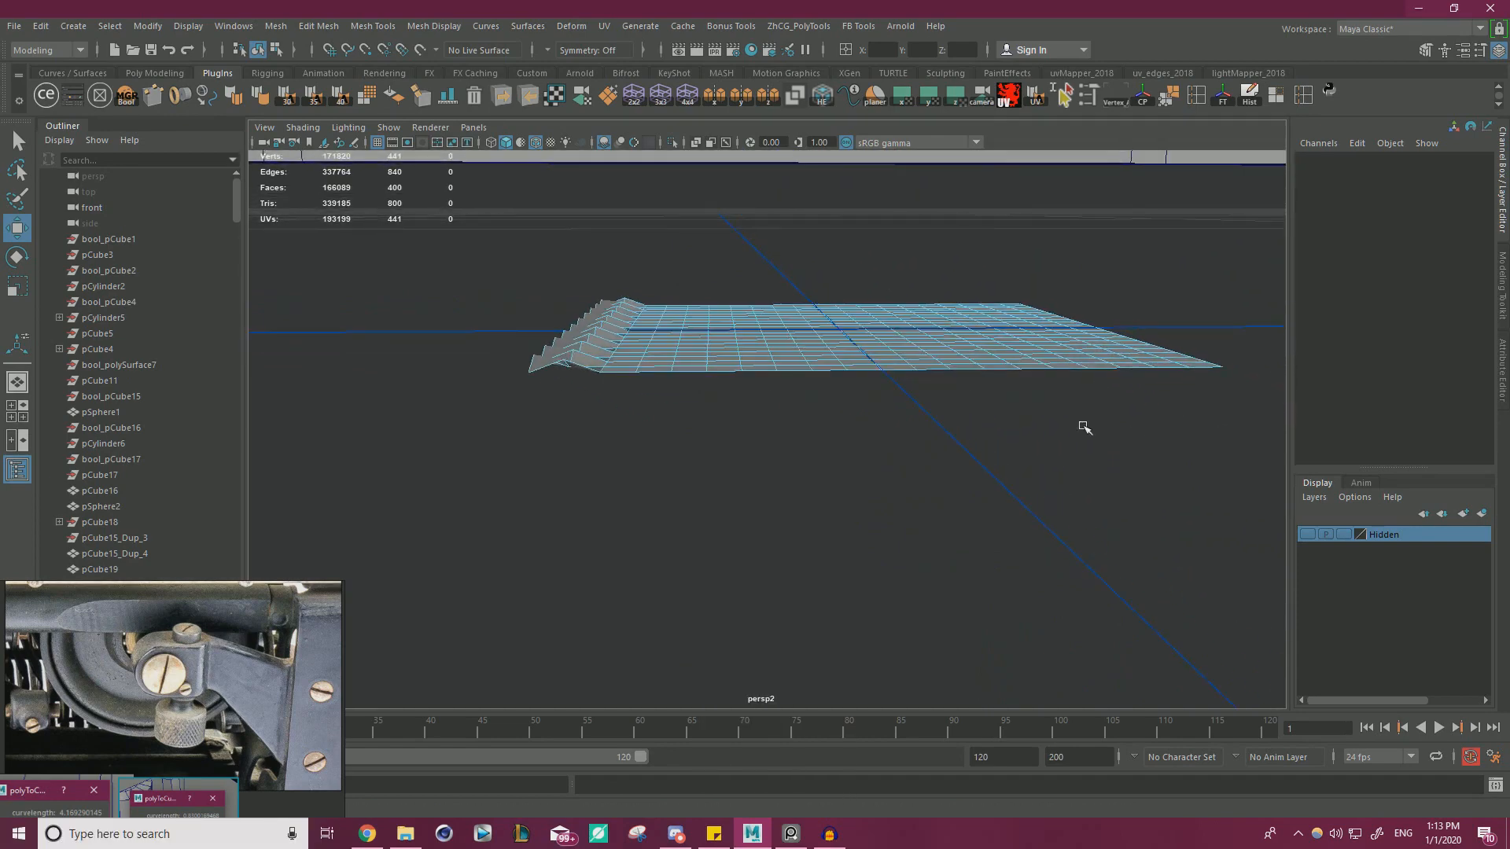
left_click_drag(1254, 448, 735, 210)
left_click_drag(865, 332, 786, 404, "alt")
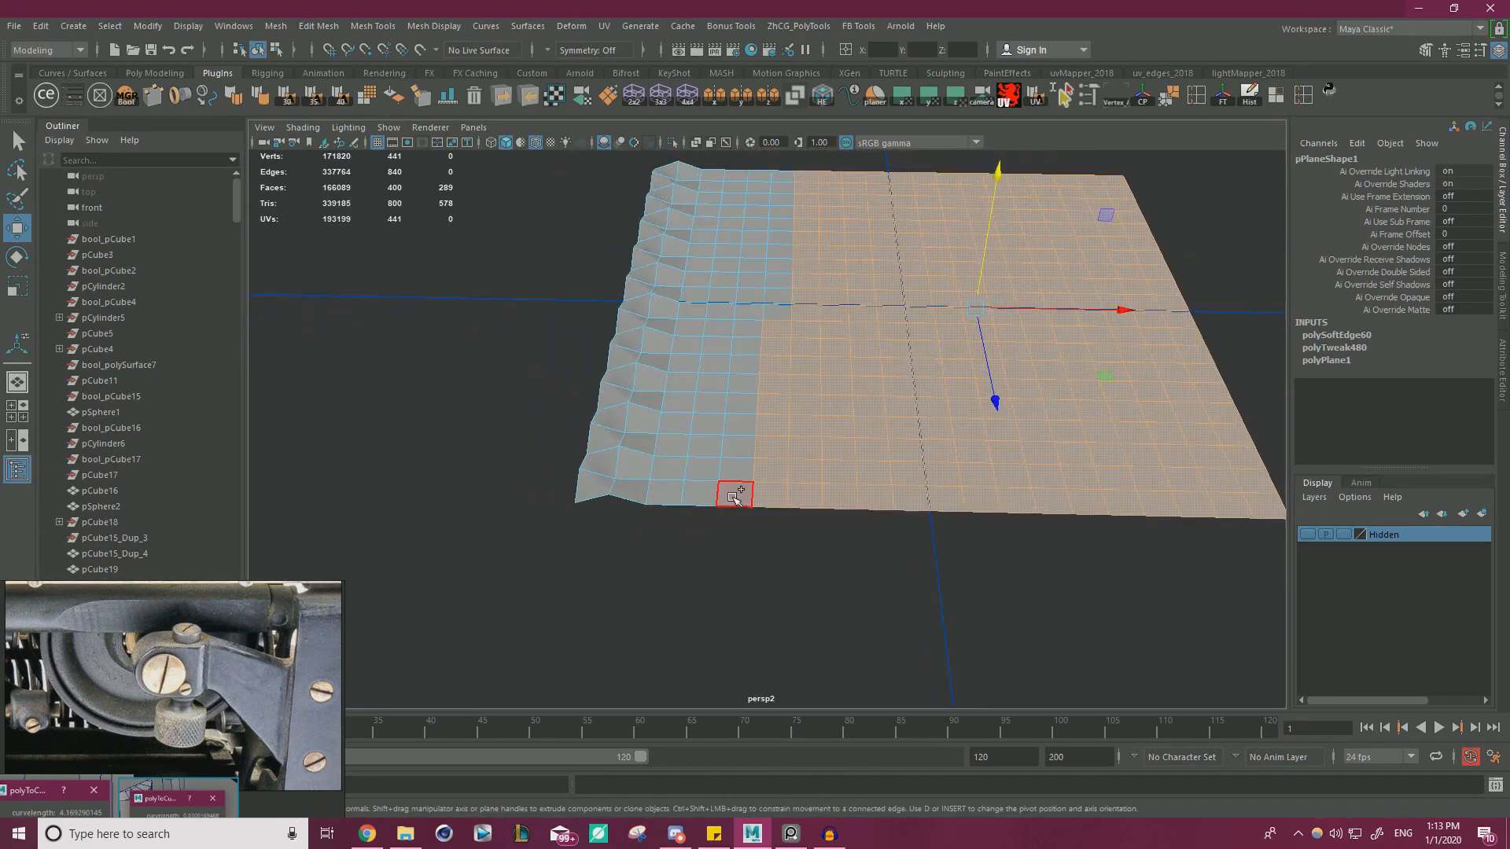
left_click(734, 497, "shift")
double_click(777, 310, "shift")
double_click(778, 293, "shift")
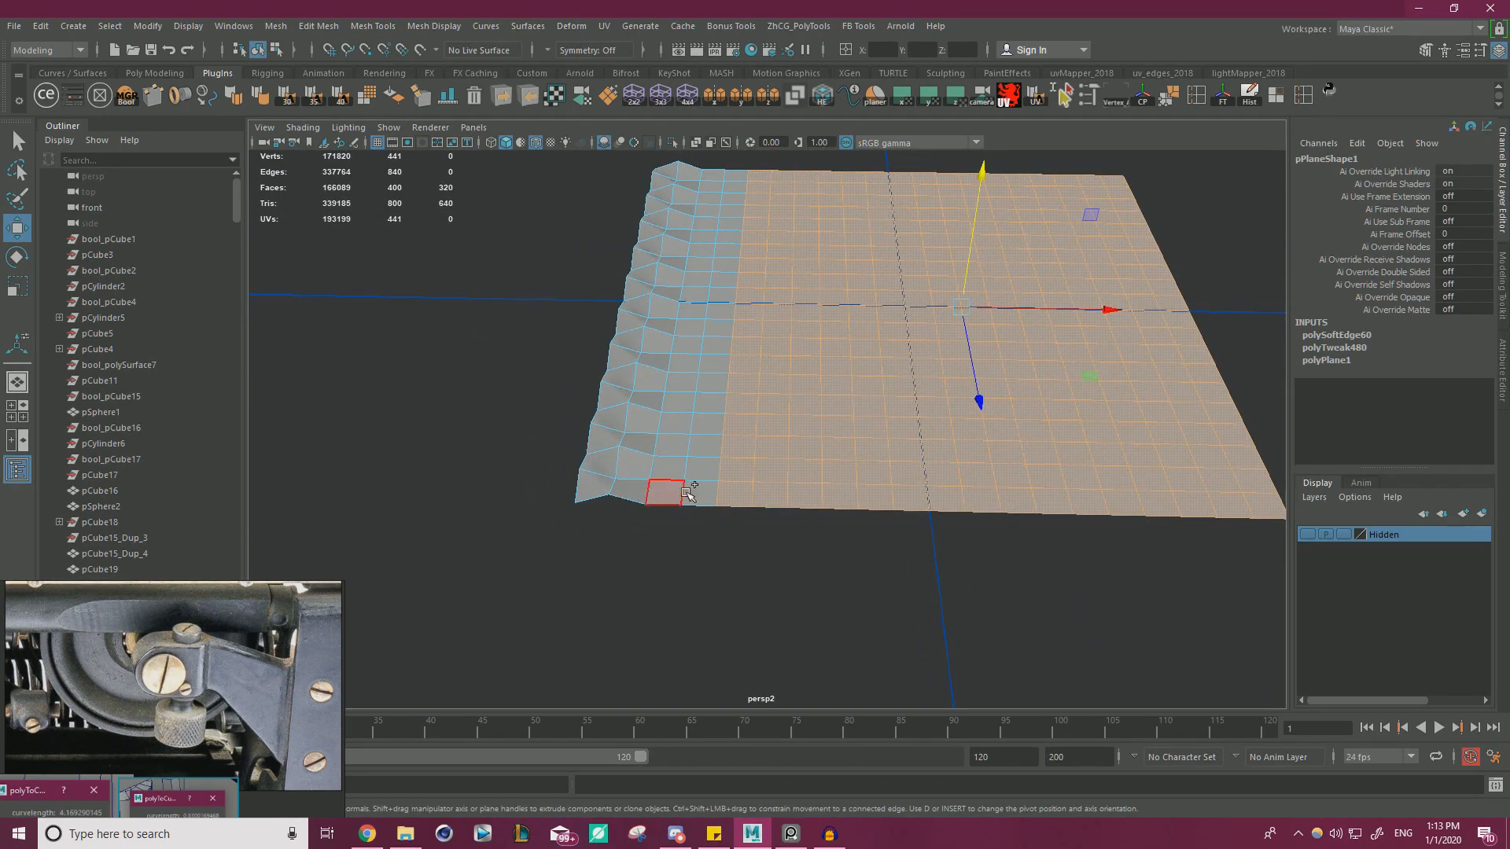
left_click(701, 490, "shift")
double_click(701, 469, "shift")
left_click(666, 491, "shift")
left_click(668, 471, "shift")
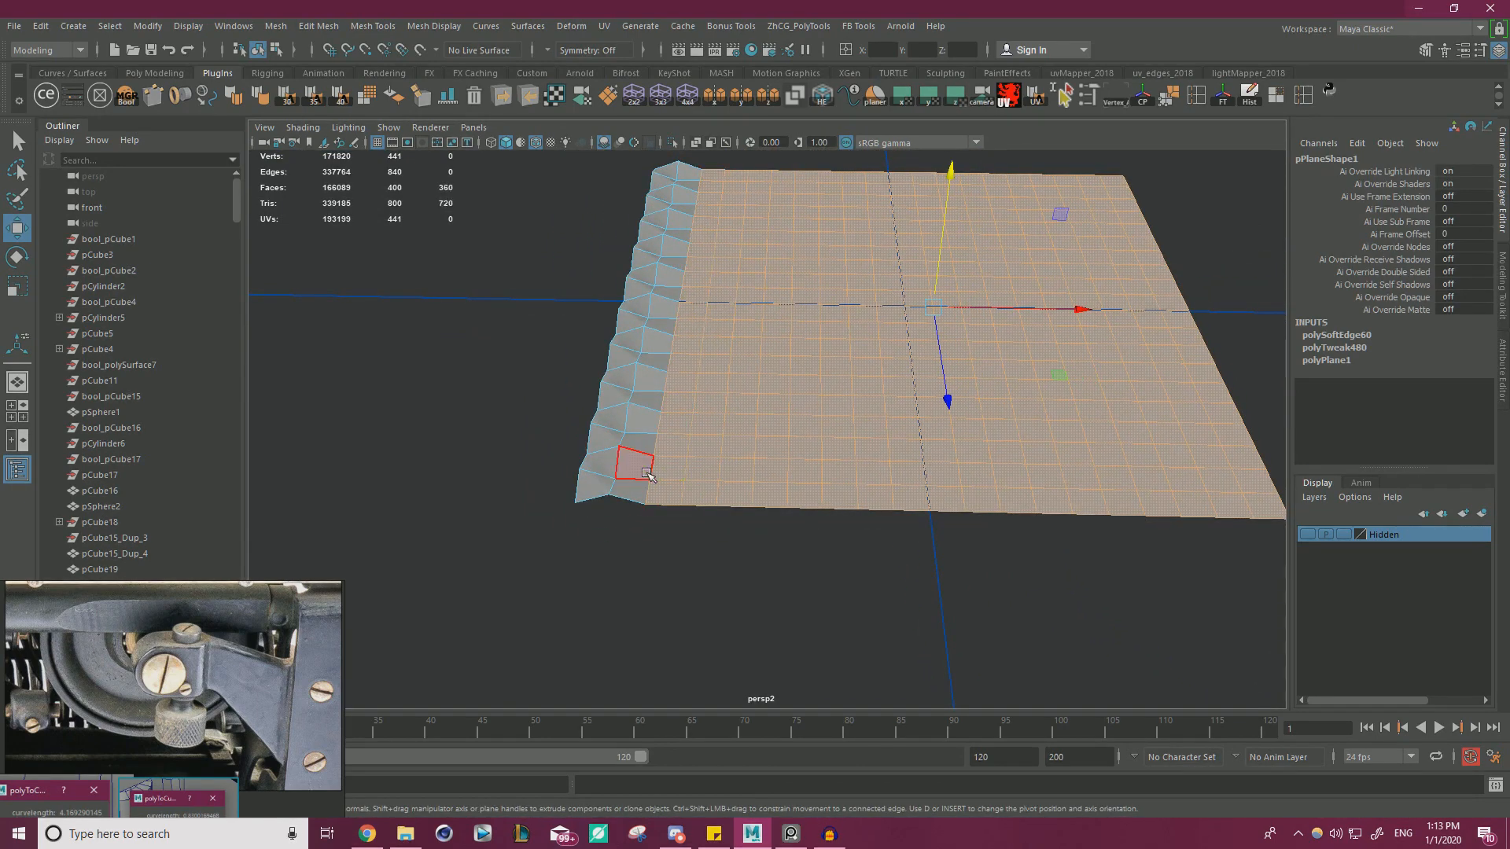
key("Delete")
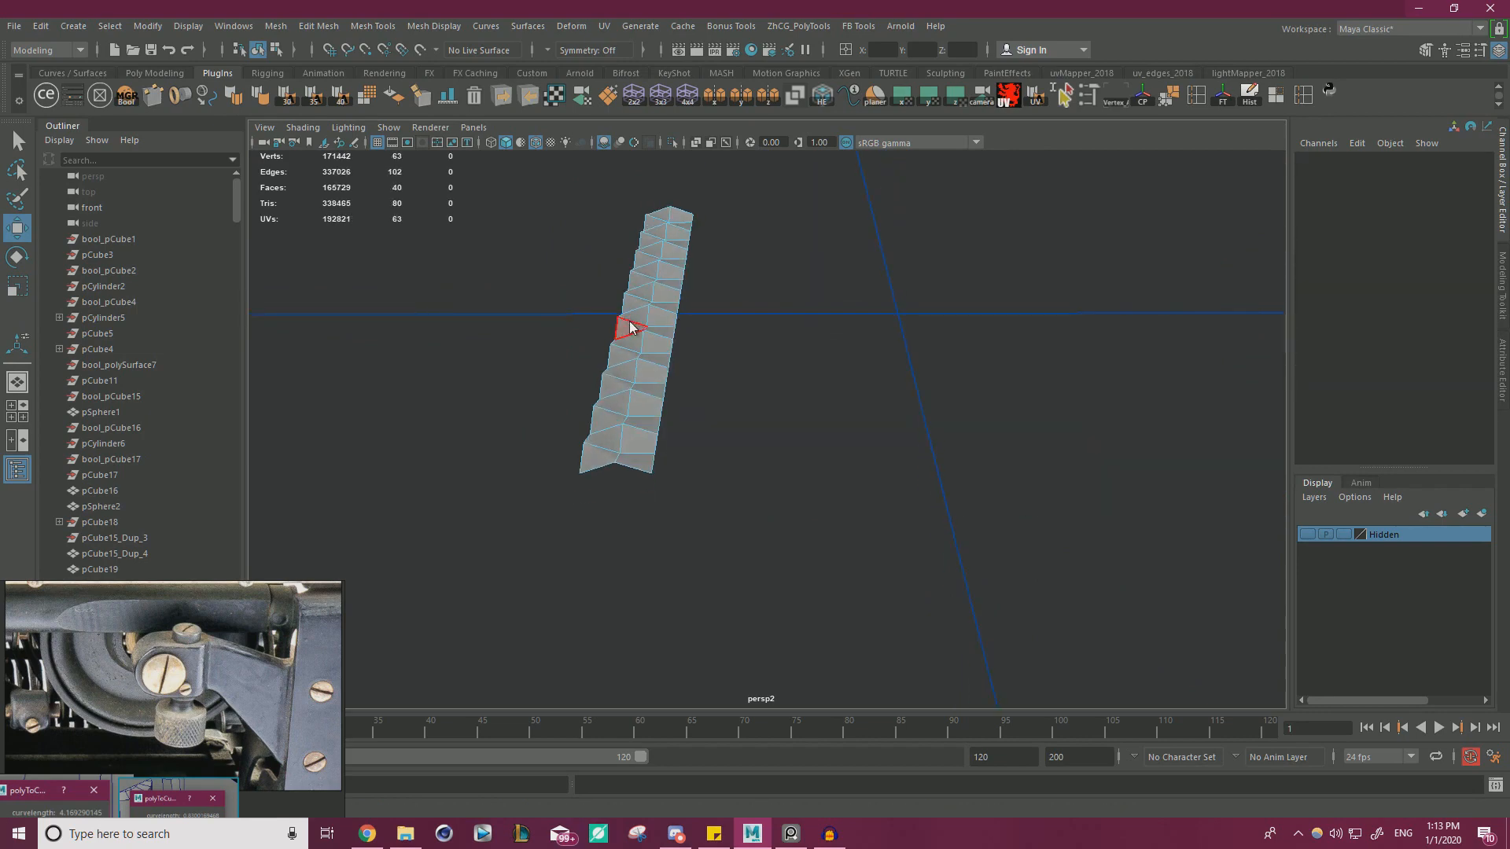
- Move the raised strip's pivot to its near corner vertex, duplicate the strip and snap the copy alongside it
left_click(840, 322)
left_click(659, 425)
left_click_drag(662, 427, 673, 433, "alt")
key("d")
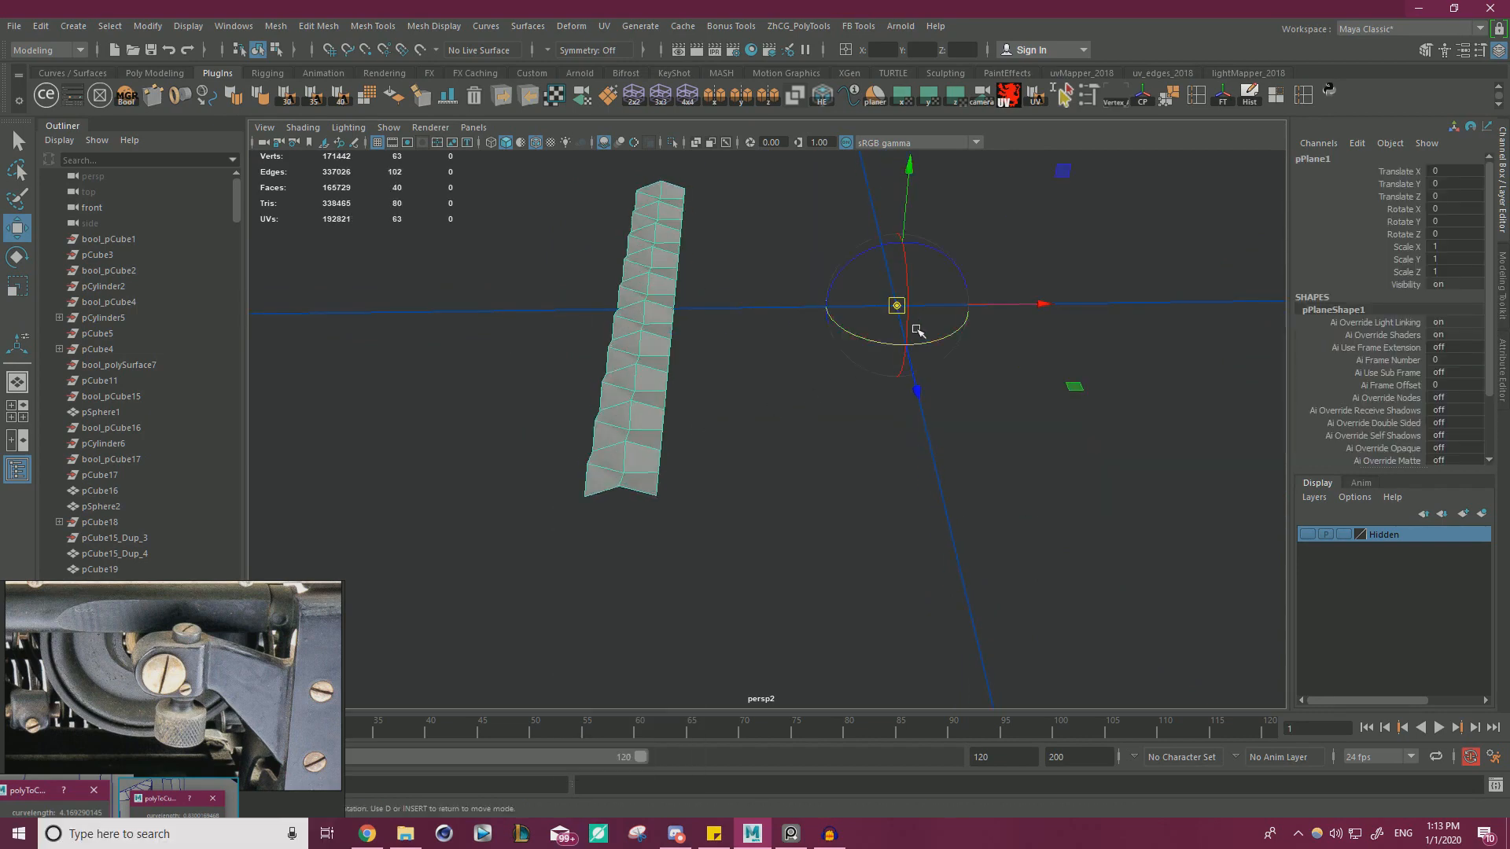
key("v")
middle_click(584, 497)
key("ctrl+d")
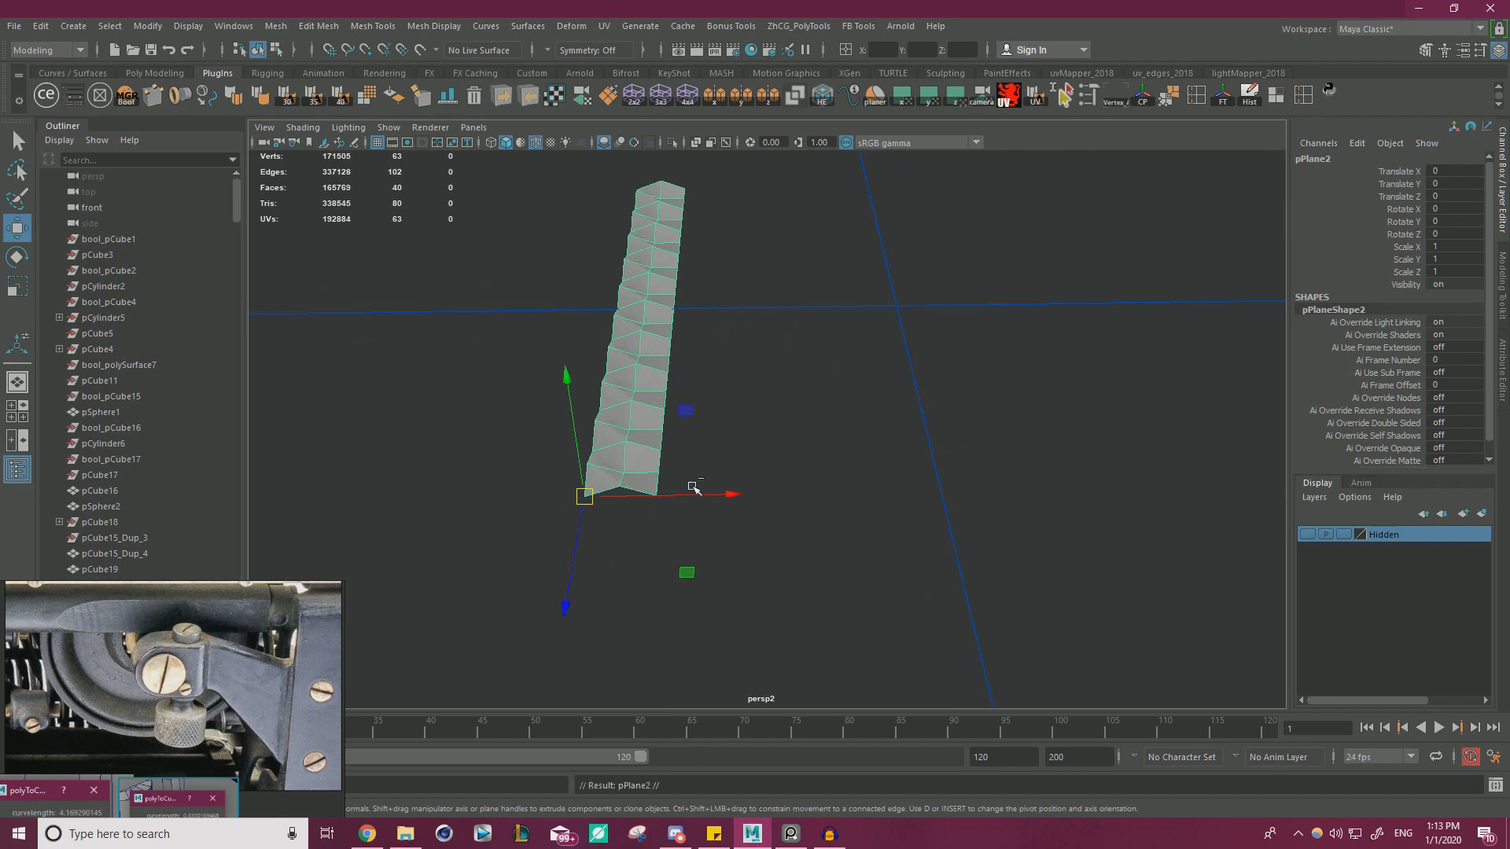
key("v")
left_click_drag(694, 496, 799, 498)
left_click(849, 398)
left_click_drag(849, 398, 738, 499, "alt")
- Undo the strip copy, pivot move and face deletion, and take the face column beside the raised strip out of the selection
key("ctrl+z")
key("ctrl+z")
key("ctrl+z")
key("ctrl+z")
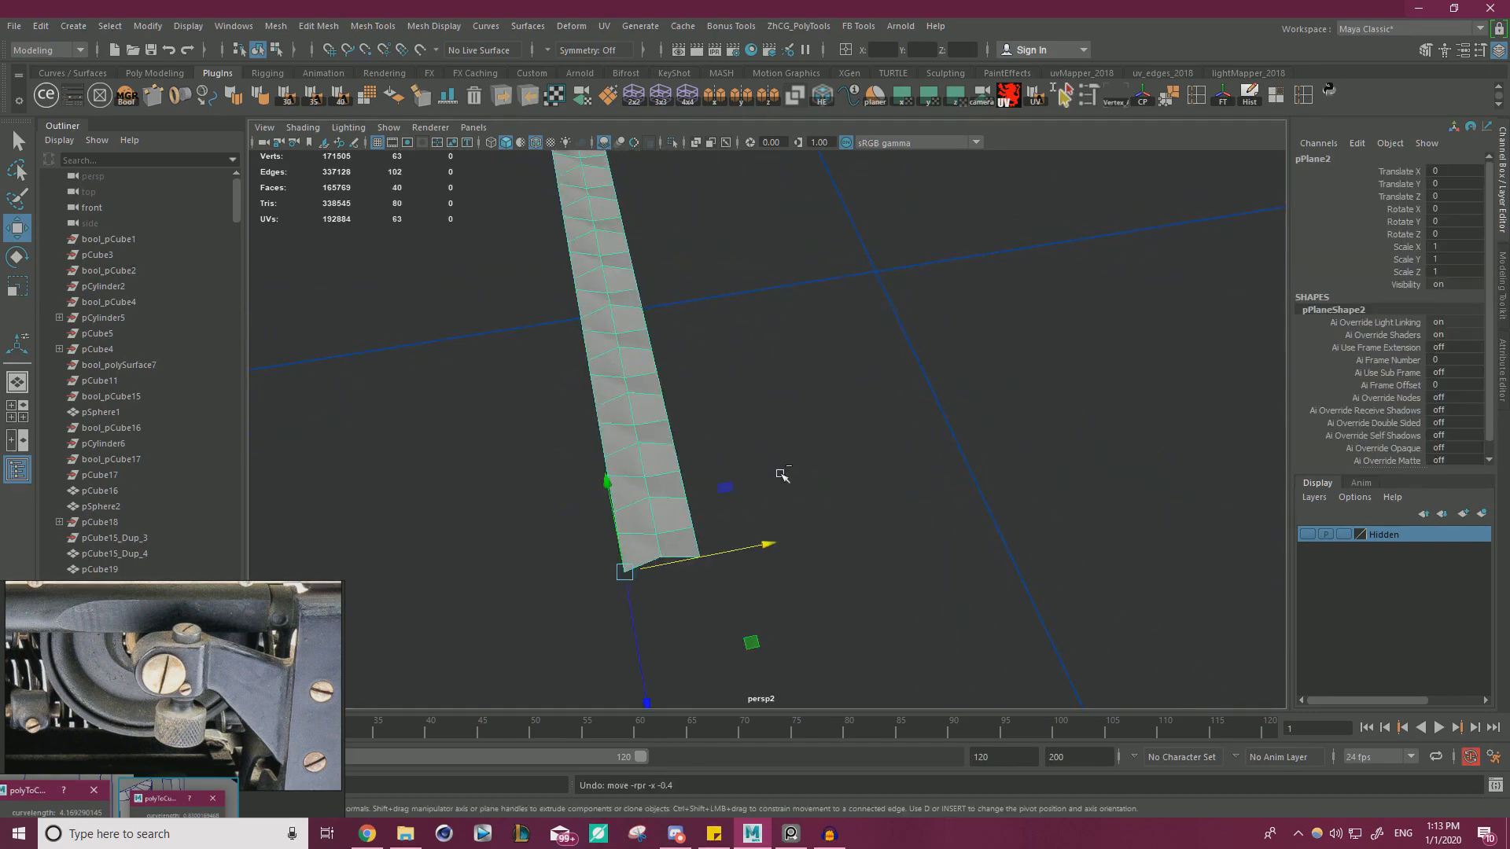
key("ctrl+z")
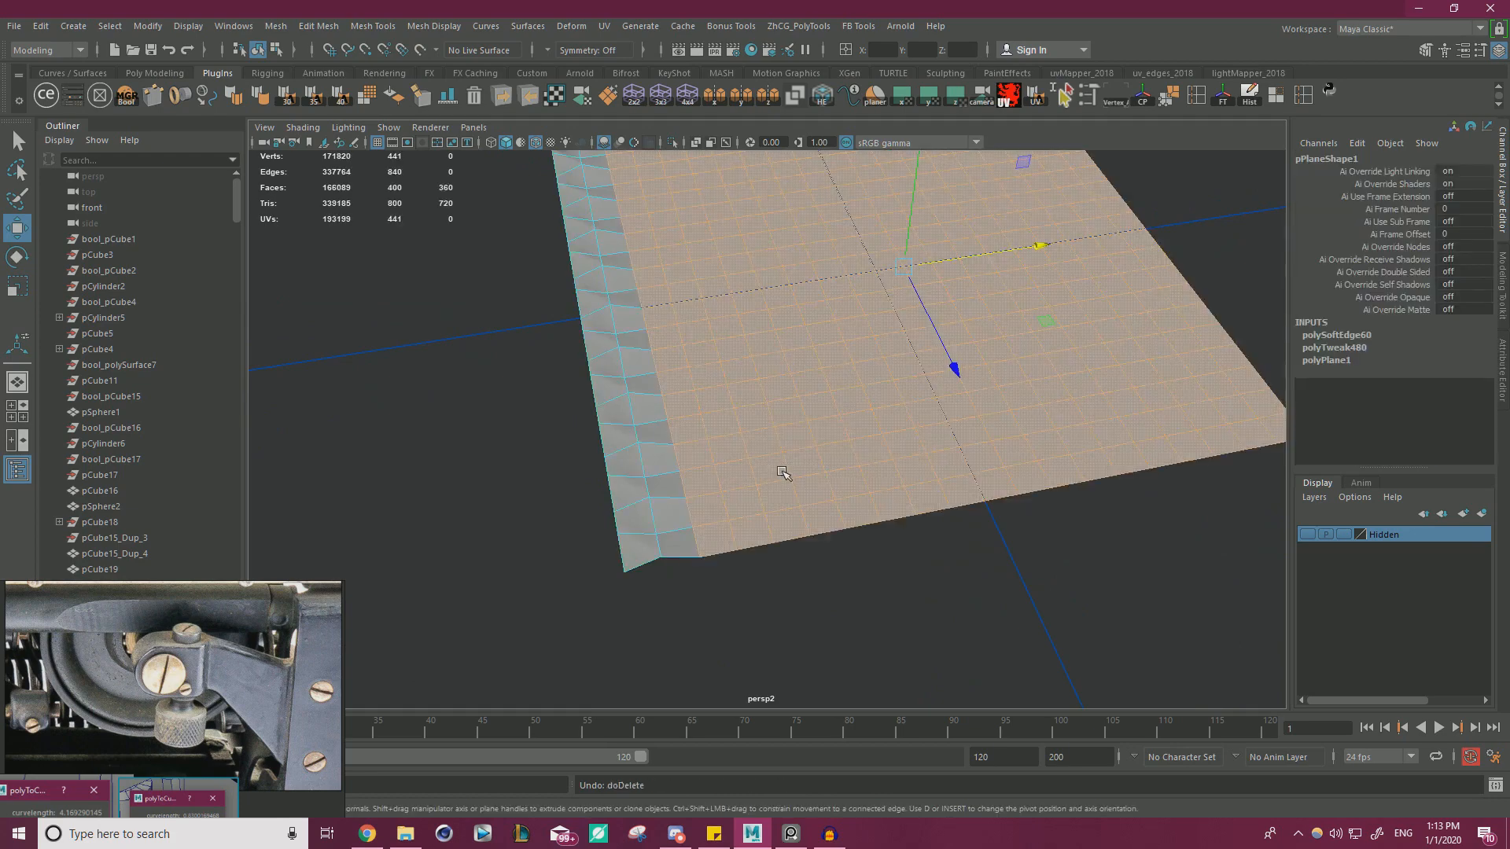
left_click_drag(784, 472, 774, 434, "alt")
left_click(684, 479, "ctrl")
double_click(682, 459, "ctrl")
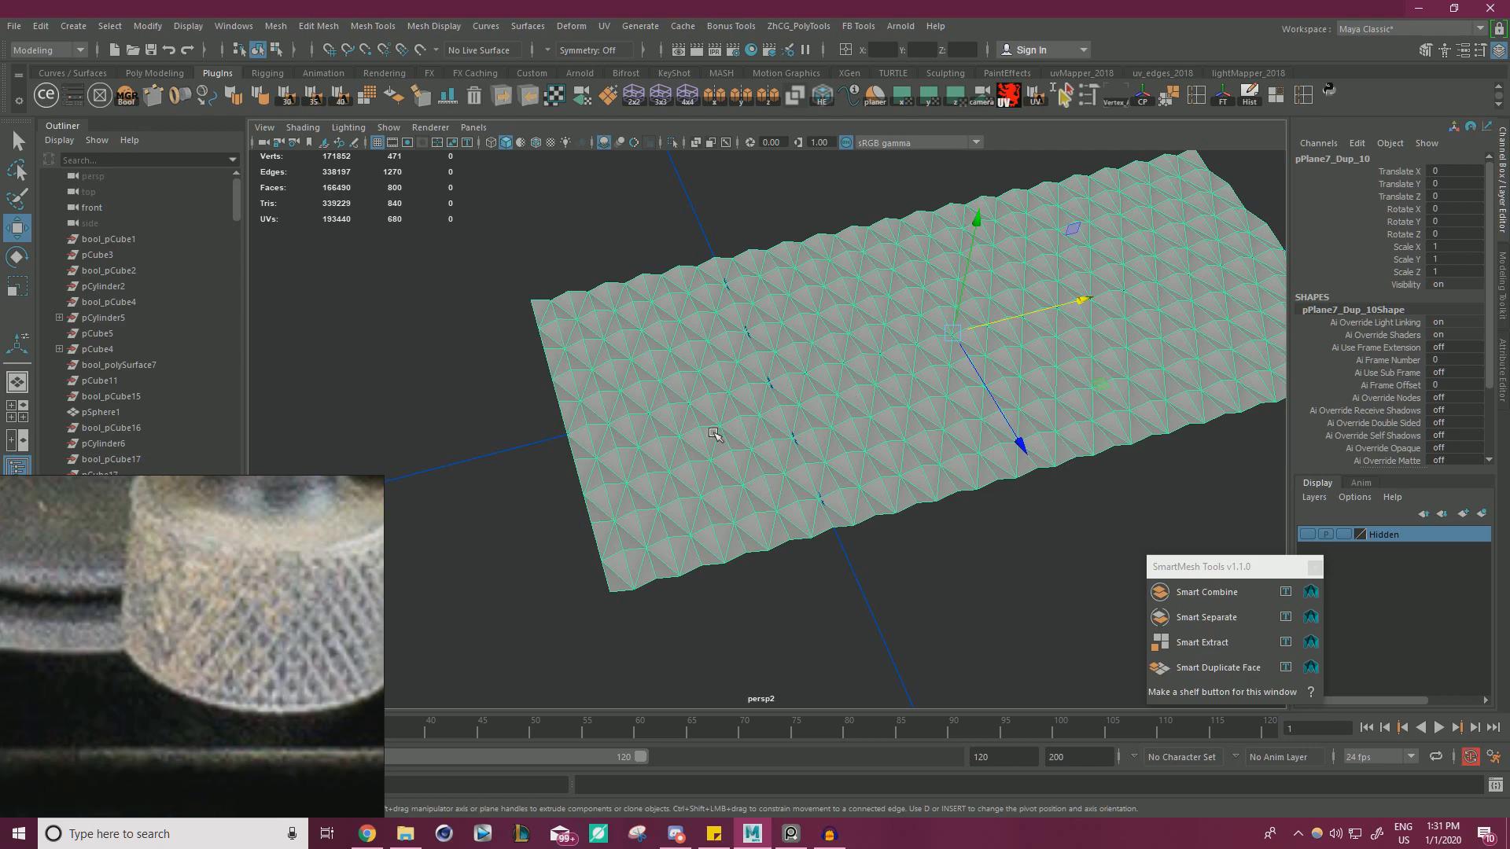
- Check the finished knurled sheet against the knob reference and delete it to clear the scene
left_click(425, 321)
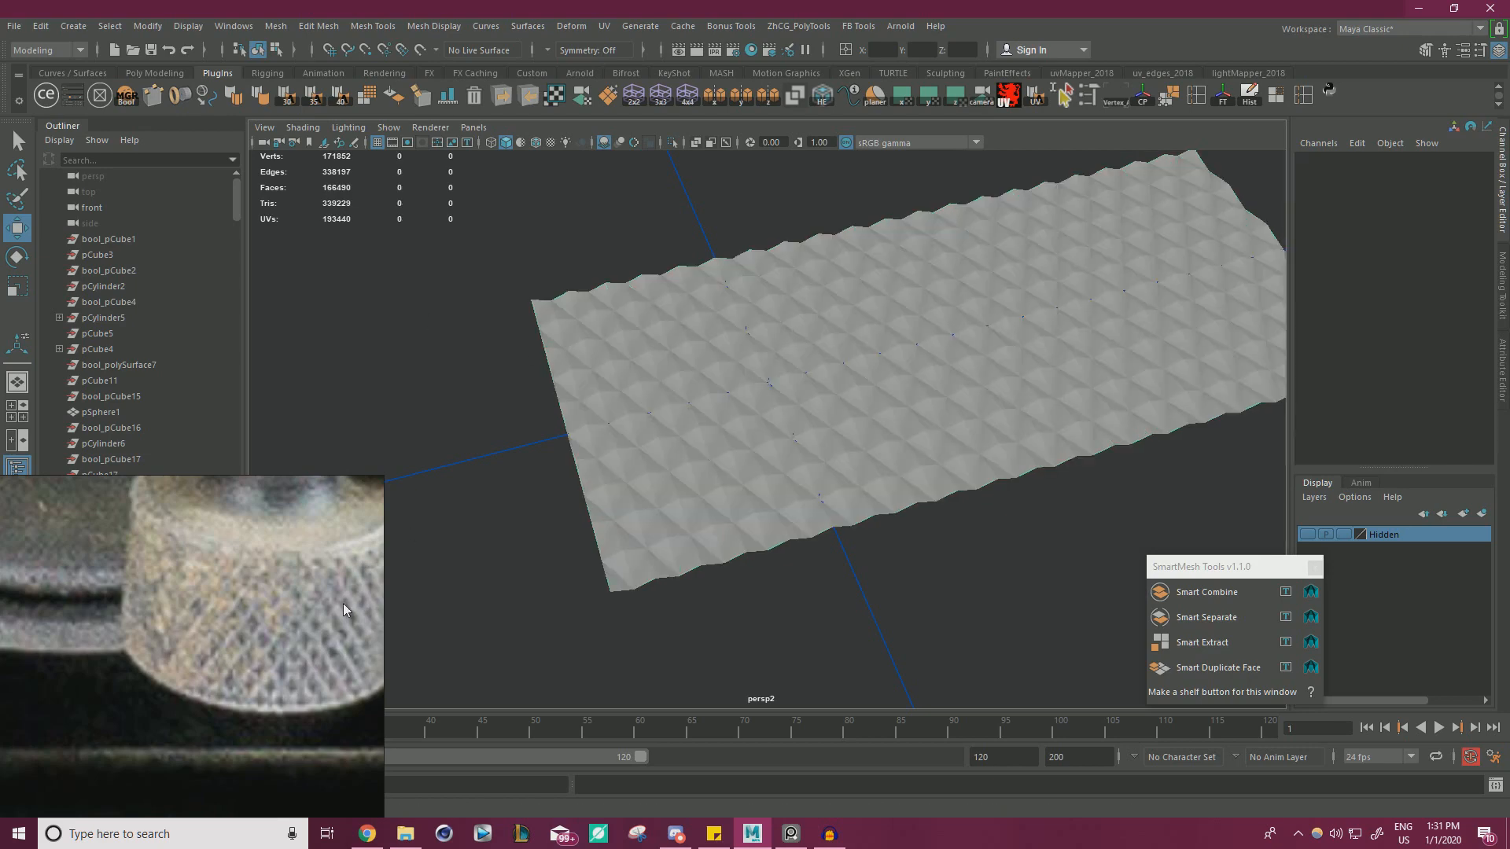
left_click(673, 462)
scroll(692, 472, "down", 3)
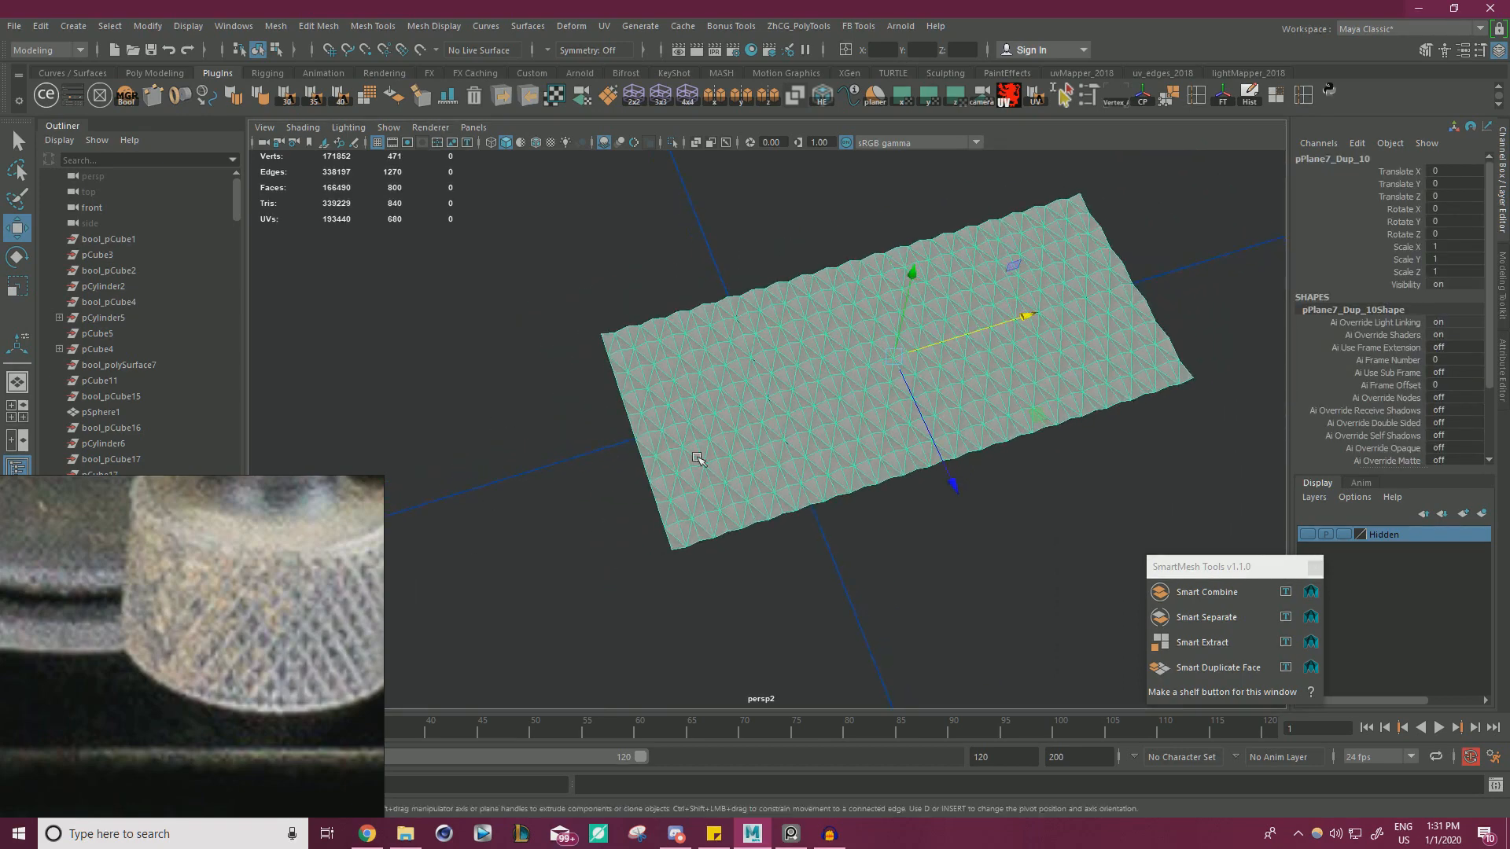
left_click_drag(735, 480, 957, 320, "alt")
scroll(709, 458, "up", 5)
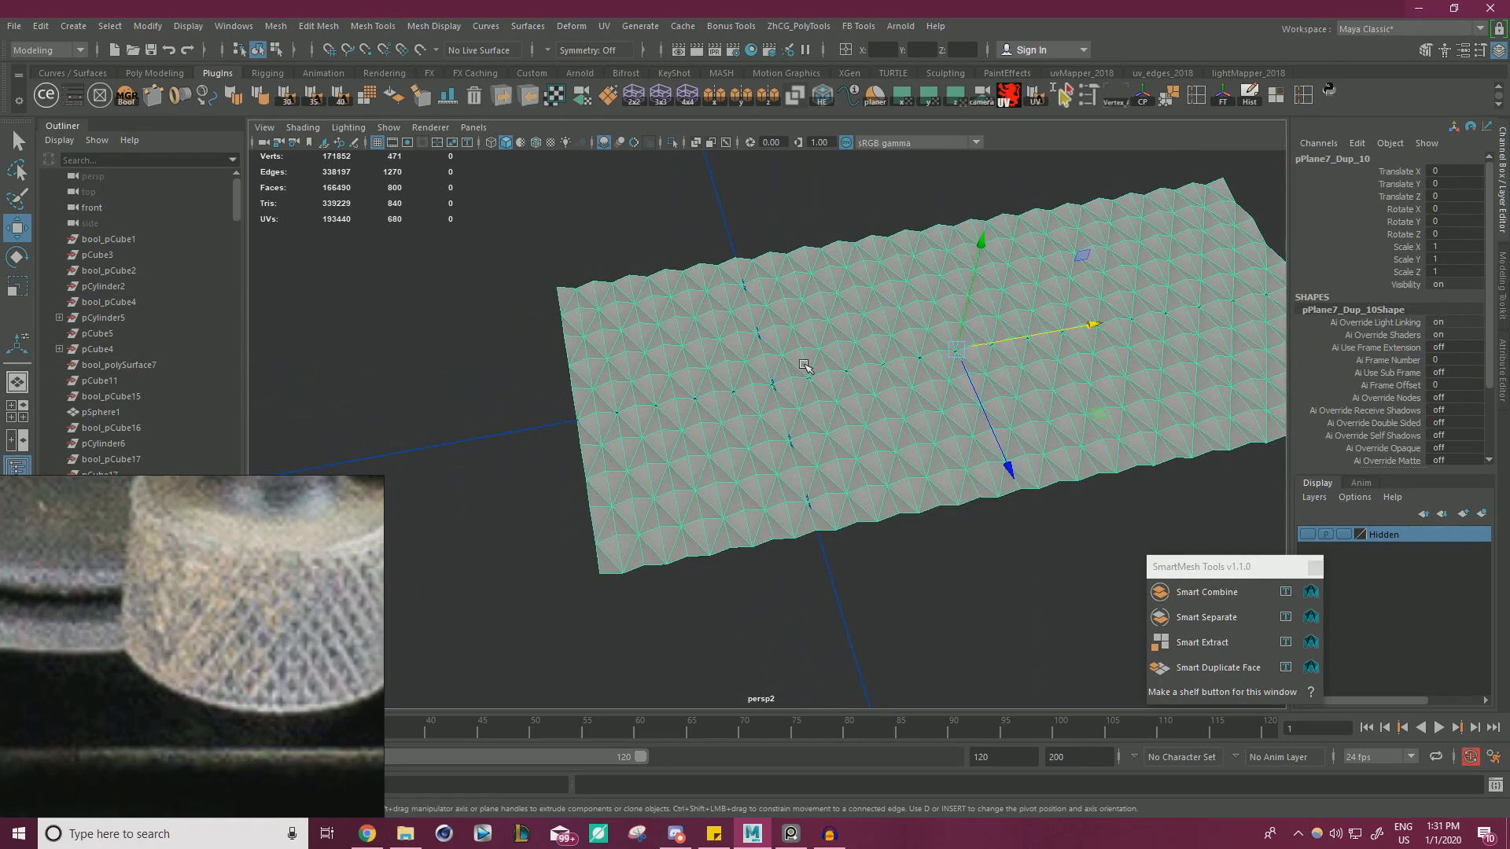
left_click(464, 330)
left_click(657, 455)
key("Delete")
- Create a new 1 by 1 polygon plane with 10 by 10 subdivisions
left_click(73, 26)
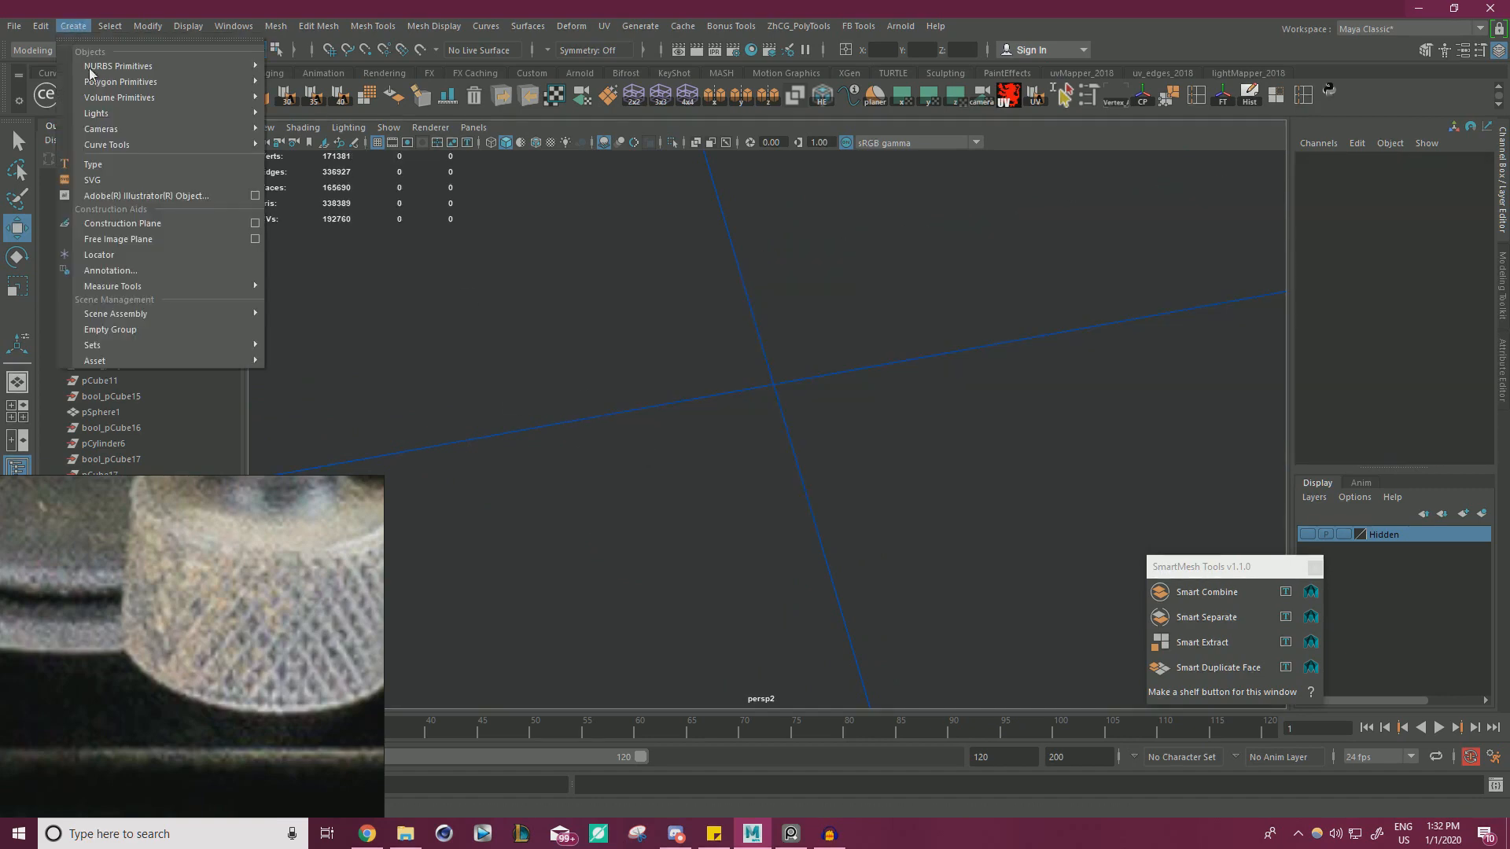
mouse_move(159, 82)
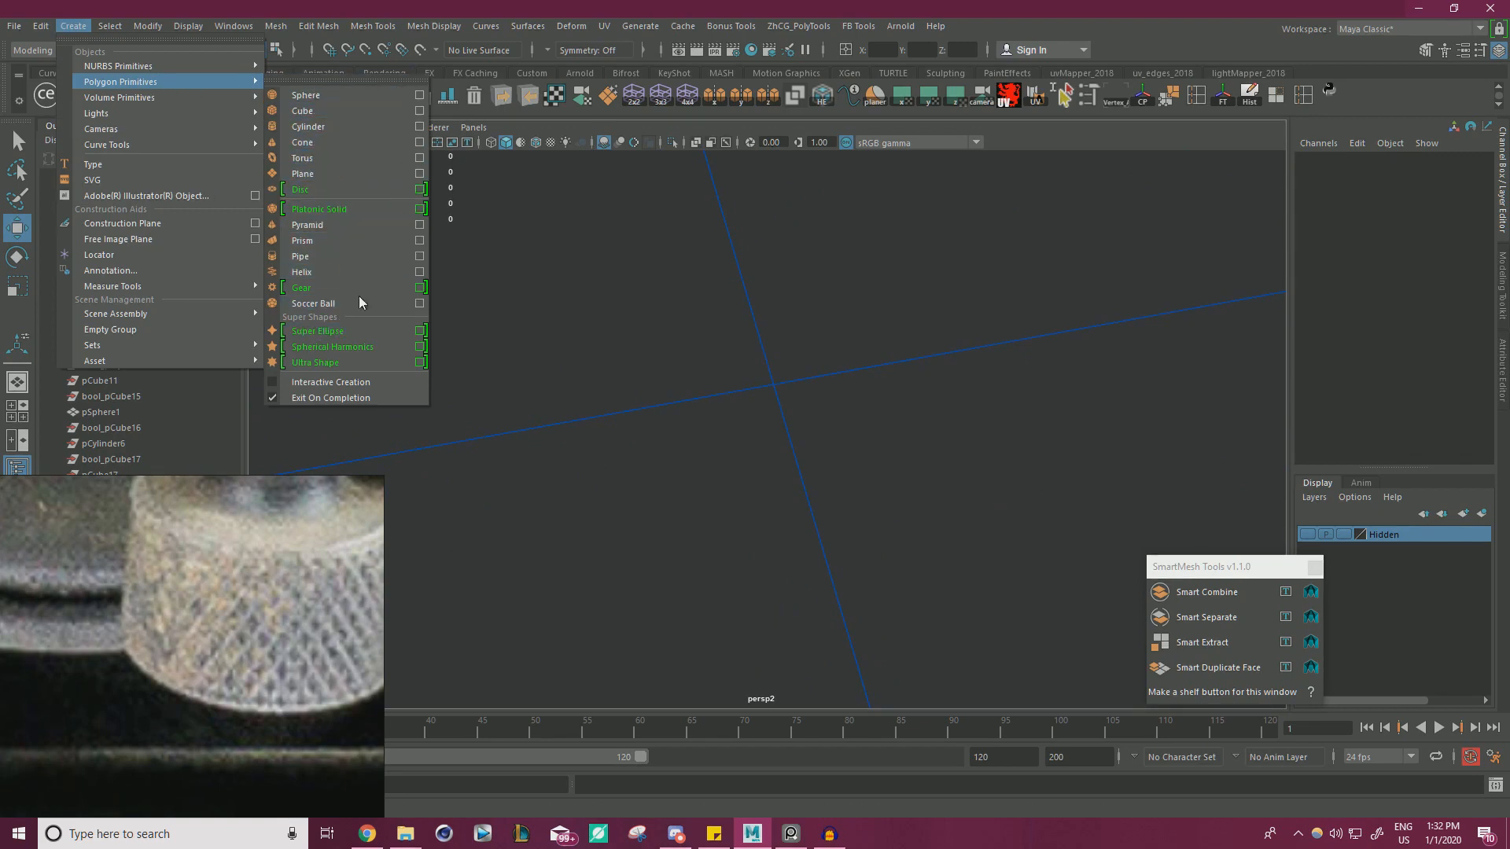
left_click(311, 173)
left_click_drag(965, 428, 964, 408, "alt")
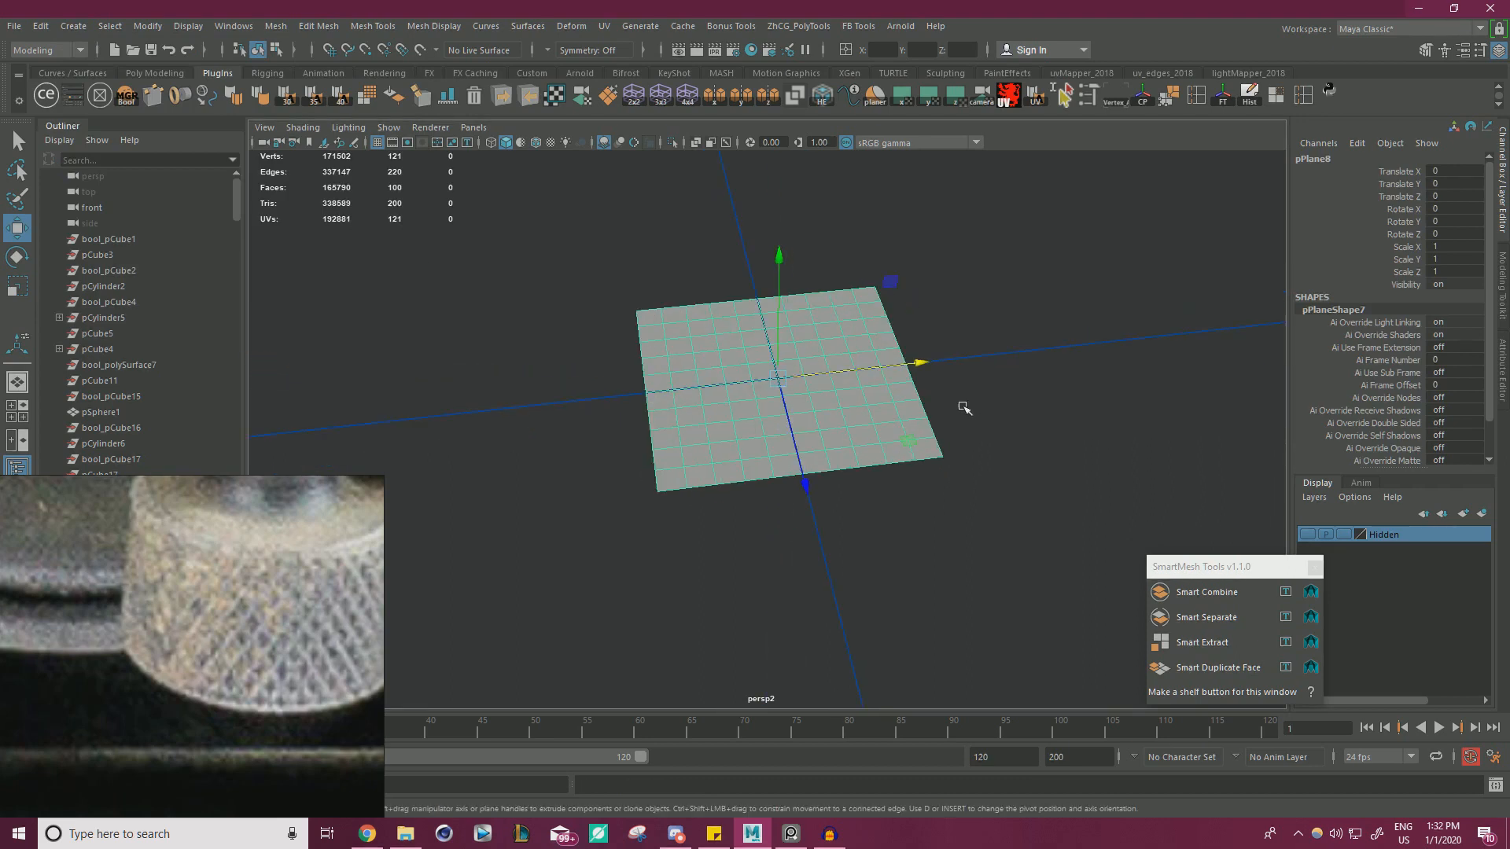
scroll(1365, 461, "down", 3)
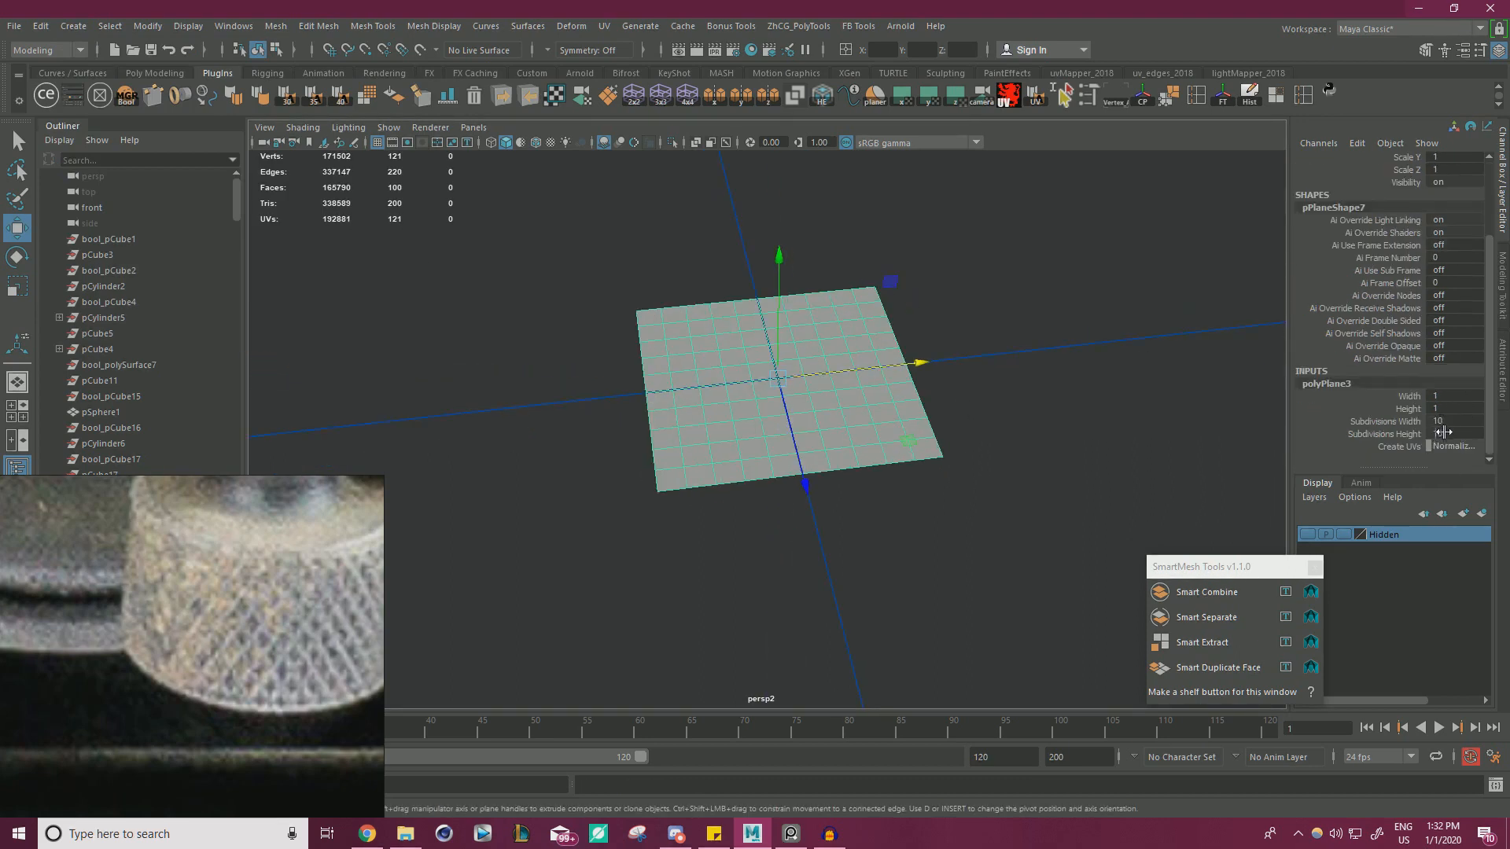
- Cut a diamond into the two-by-two face block at the plane's near corner with Multi-Cut, connecting the midpoints of the block's sides
left_click_drag(700, 458, 662, 476, "alt")
right_click_drag(662, 475, 721, 509, "alt")
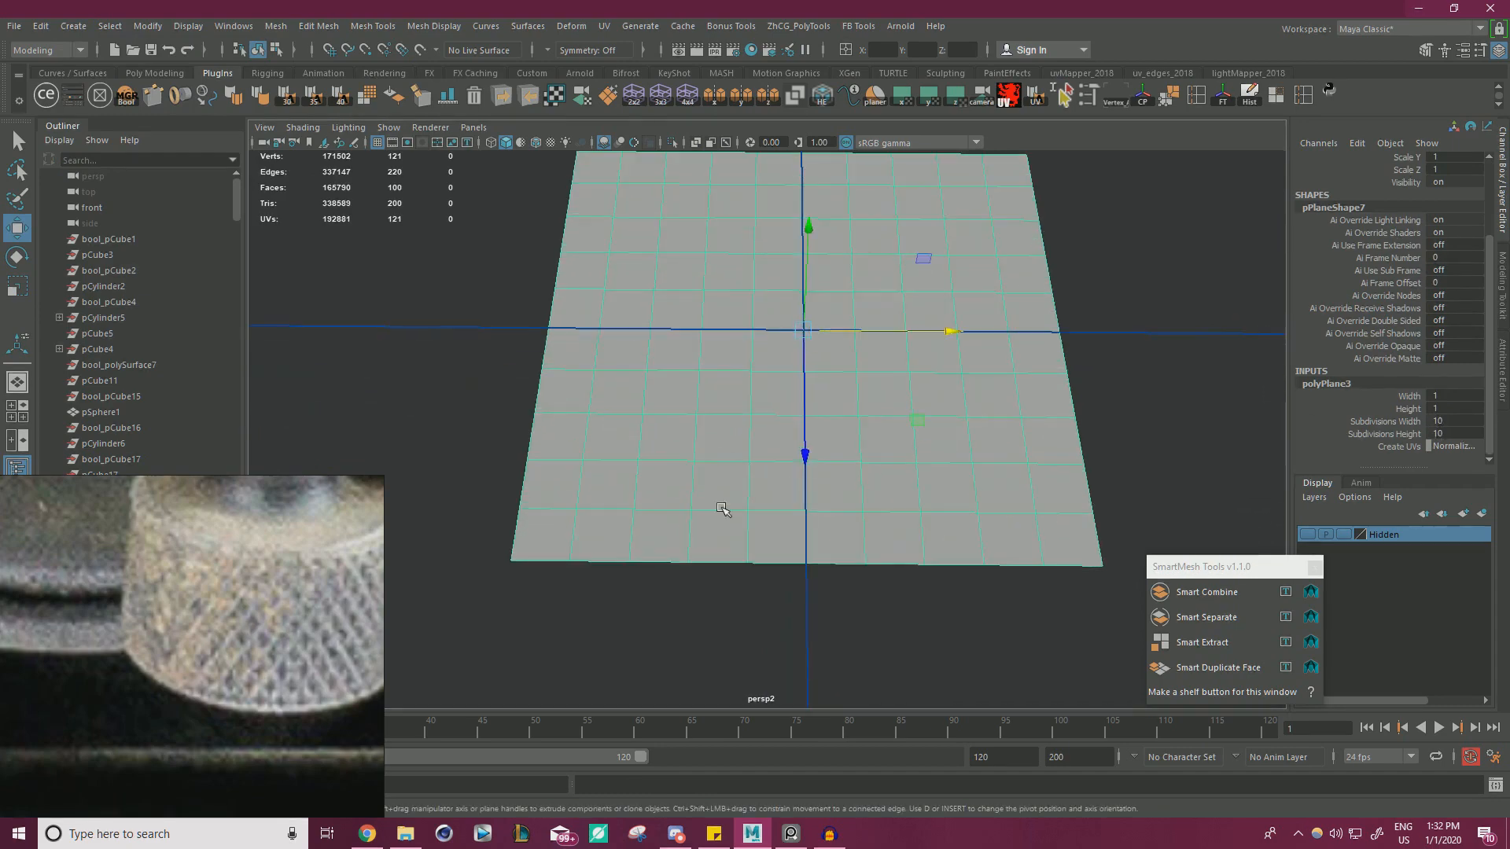
left_click_drag(721, 509, 770, 517, "alt")
middle_click_drag(771, 516, 897, 502, "alt")
left_click_drag(897, 503, 909, 525, "alt")
key("ctrl+shift+x")
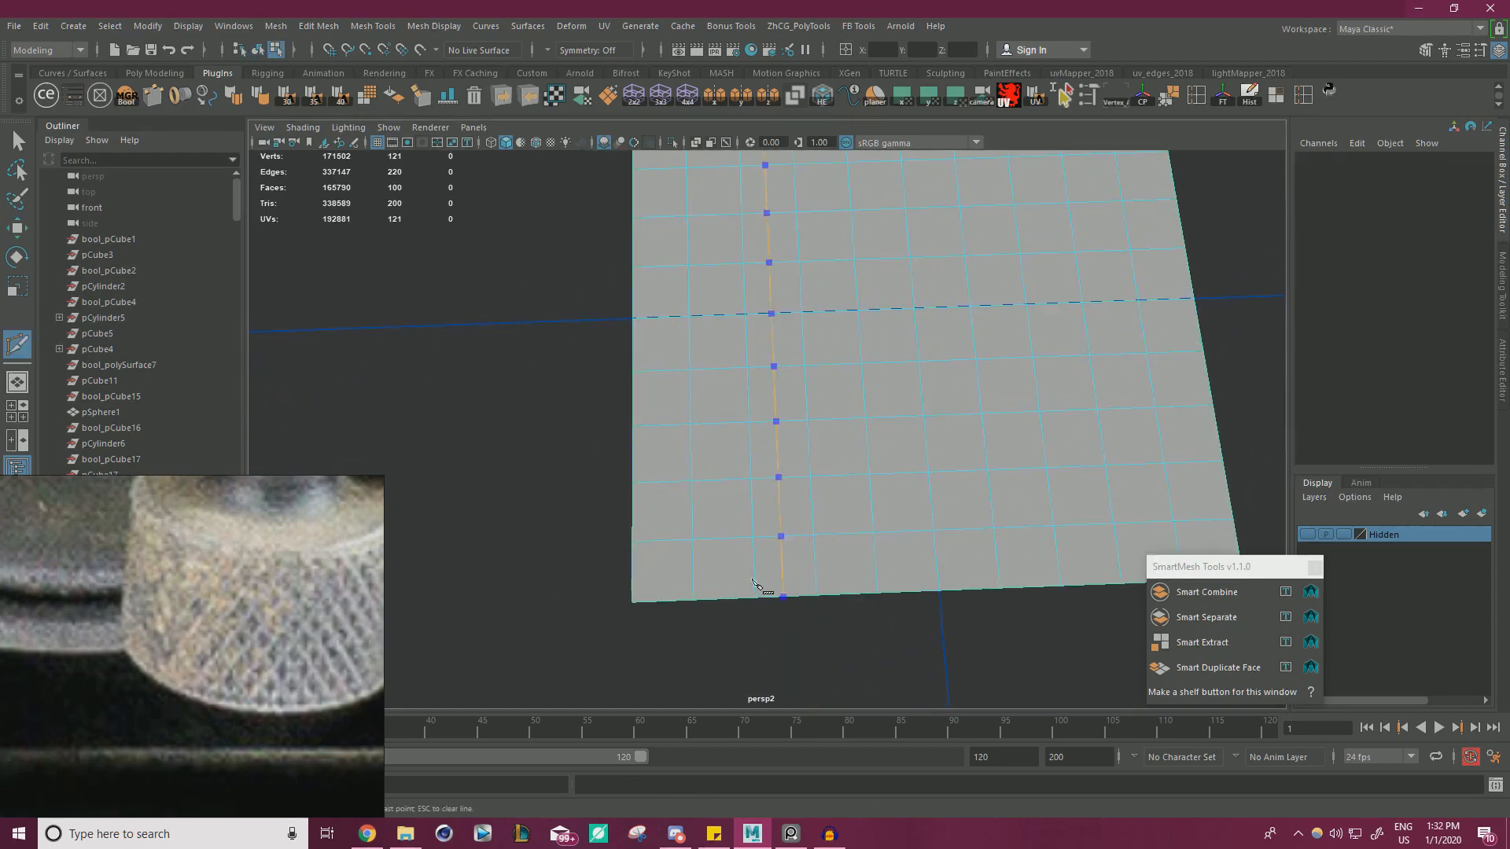
left_click(693, 600)
left_click(632, 542)
left_click(691, 480)
left_click(753, 537)
left_click(693, 600)
key("Return")
- Cut a second diamond in the next two-by-two face block along the same edge, sharing the first diamond's tip
left_click(691, 481)
left_click(632, 426)
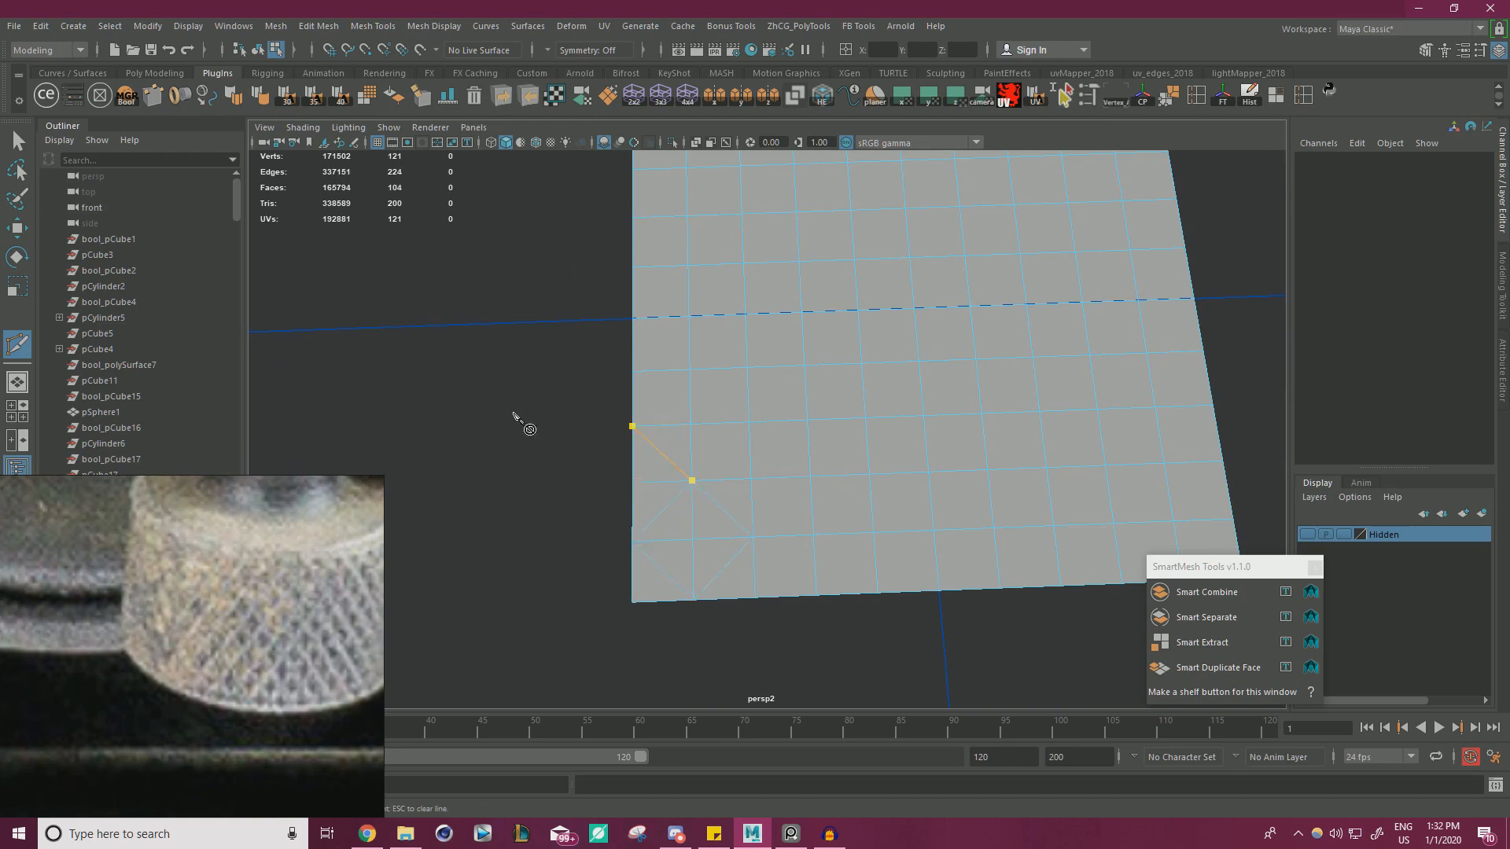
left_click(689, 369)
left_click(749, 423)
left_click(691, 479)
key("Return")
- Cut a third diamond in the middle two-by-two face block of the plane's first two columns
middle_click_drag(659, 409, 663, 493, "alt")
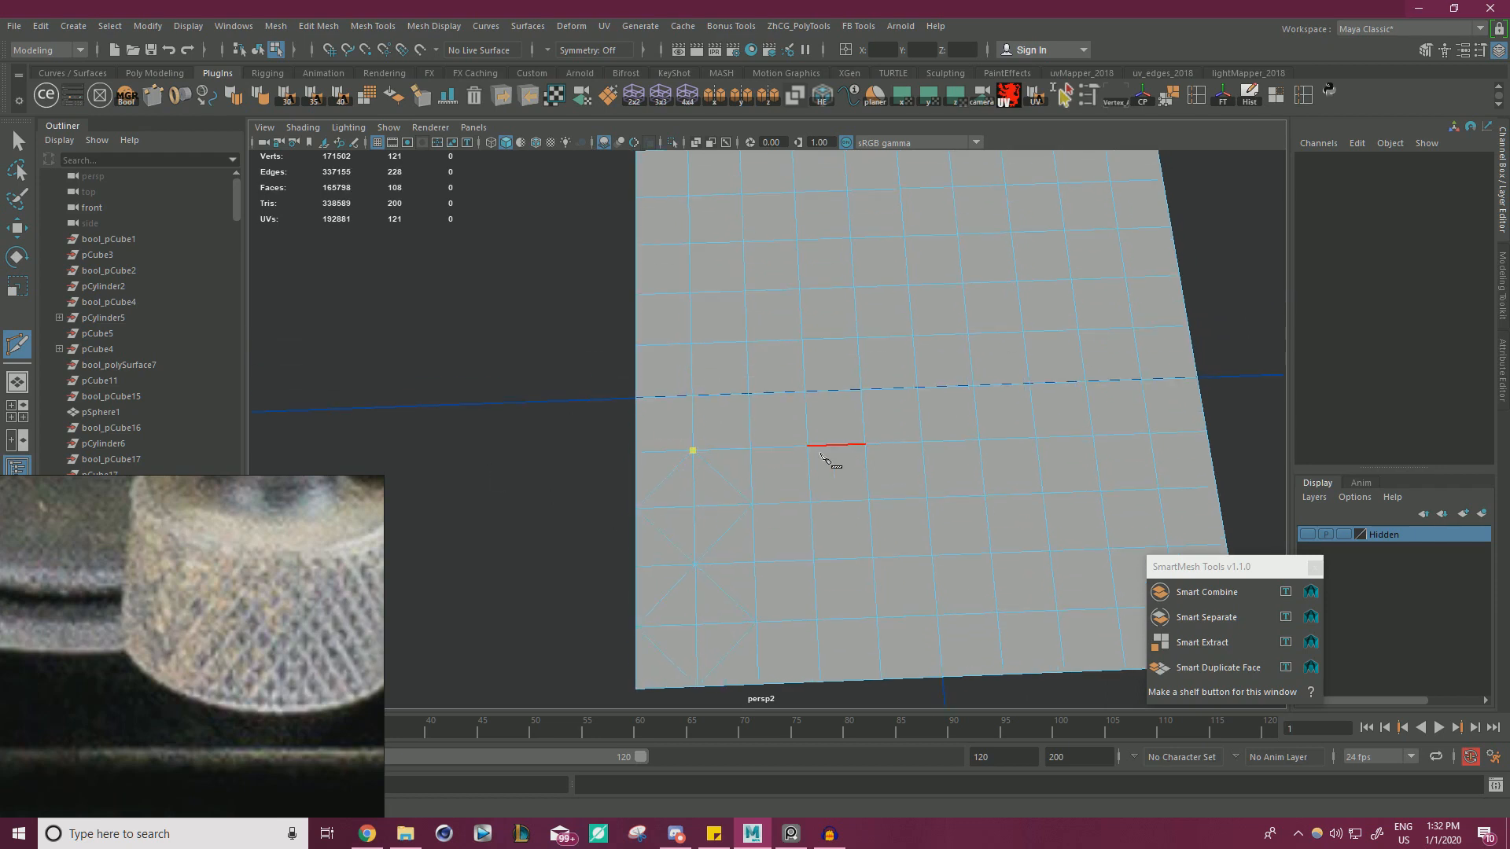
left_click(692, 450)
left_click(635, 397)
left_click(690, 346)
left_click(747, 394)
left_click(692, 451)
key("Return")
- Cut a fourth diamond in the following two-by-two face block, starting from the third diamond's tip
middle_click_drag(650, 349, 654, 440, "alt")
left_click(694, 439)
left_click(643, 389)
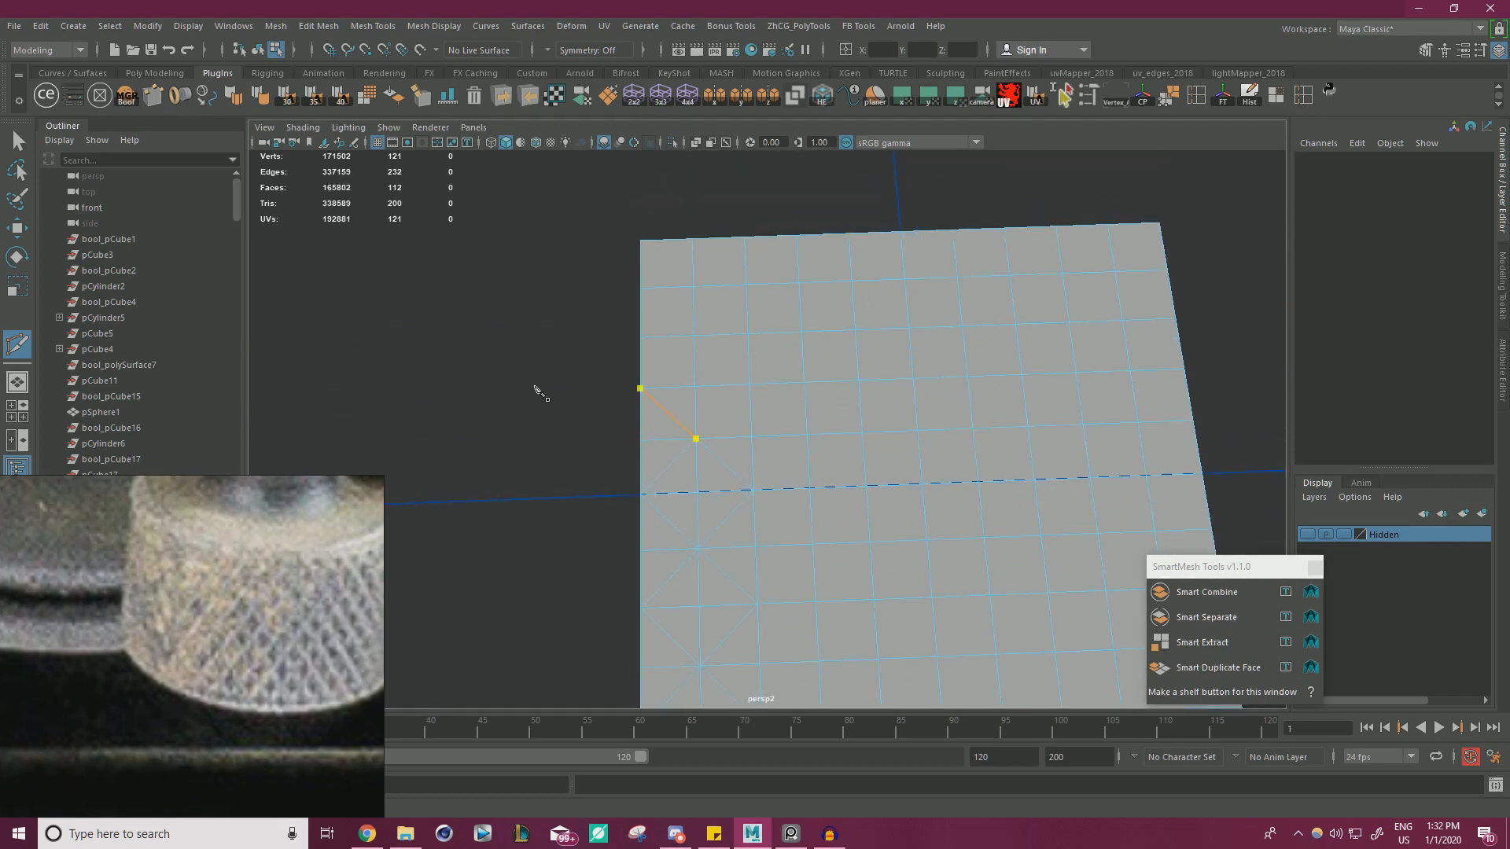
left_click(694, 335)
left_click(749, 385)
key("Return")
- Cut the fifth diamond in the last two-by-two face block at the plane's far end and leave the cutting tool
middle_click_drag(683, 346, 698, 425, "alt")
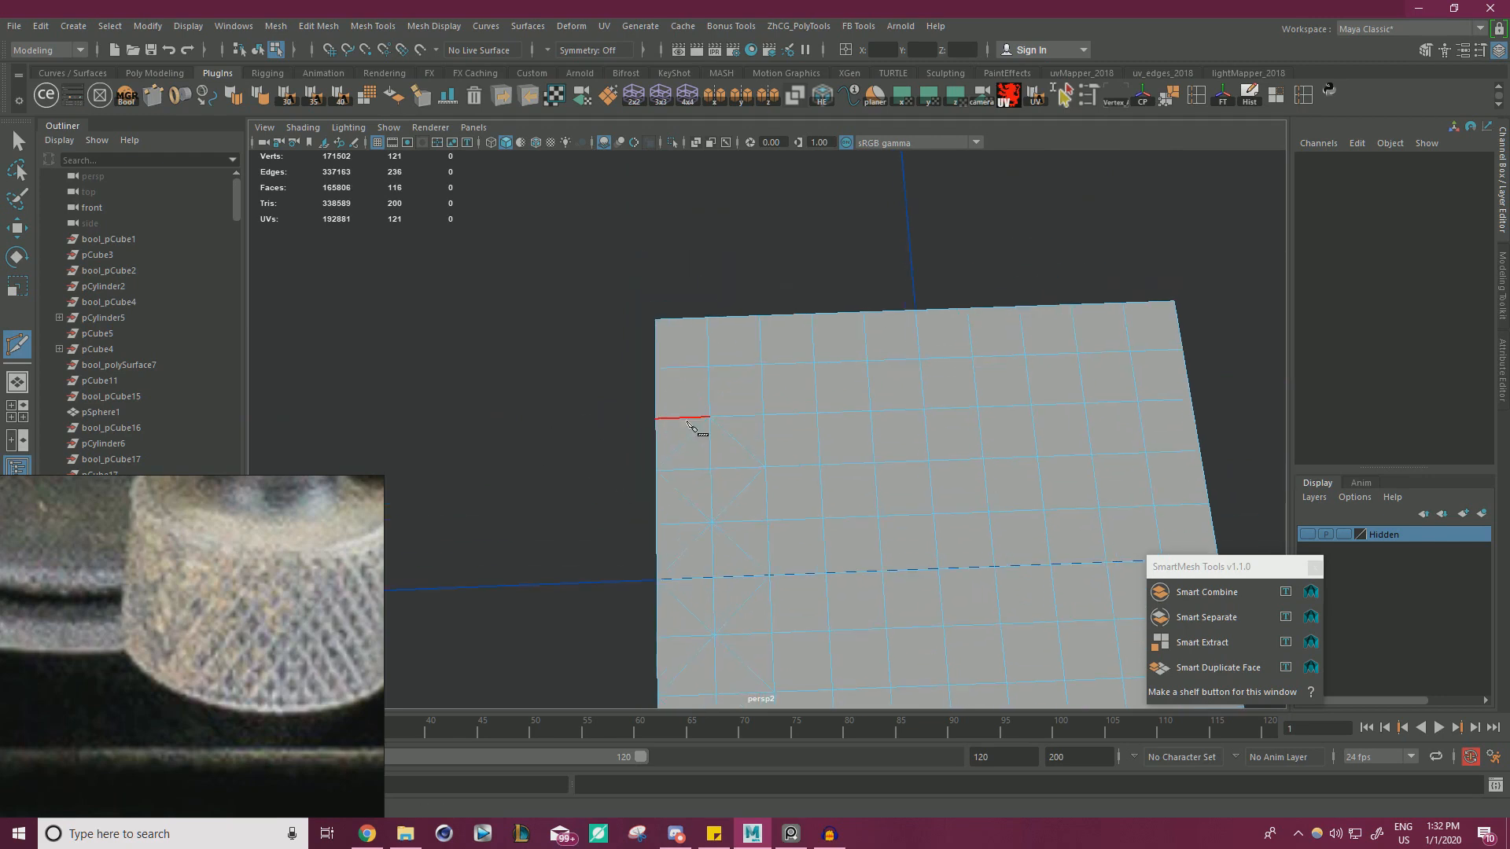
left_click(655, 368)
left_click(707, 317)
left_click(759, 365)
key("Return")
key("w")
- Select all faces of the two columns with the diamonds, and duplicate them as a separate strip with Smart Duplicate Face
right_click_drag(904, 541, 641, 541, "alt")
middle_click_drag(641, 541, 641, 472, "alt")
key("F9")
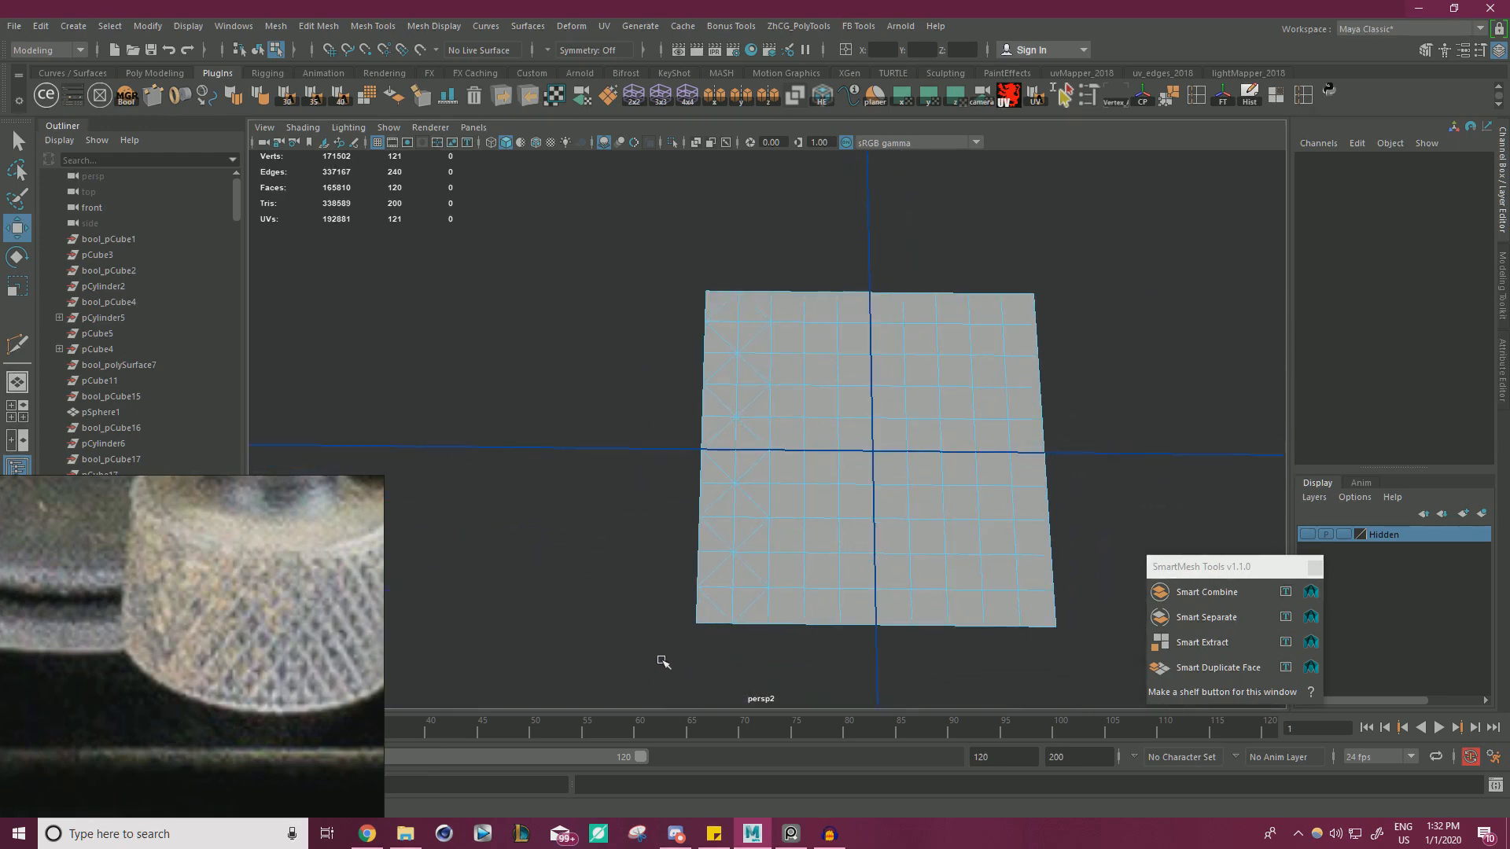
left_click_drag(664, 656, 757, 293)
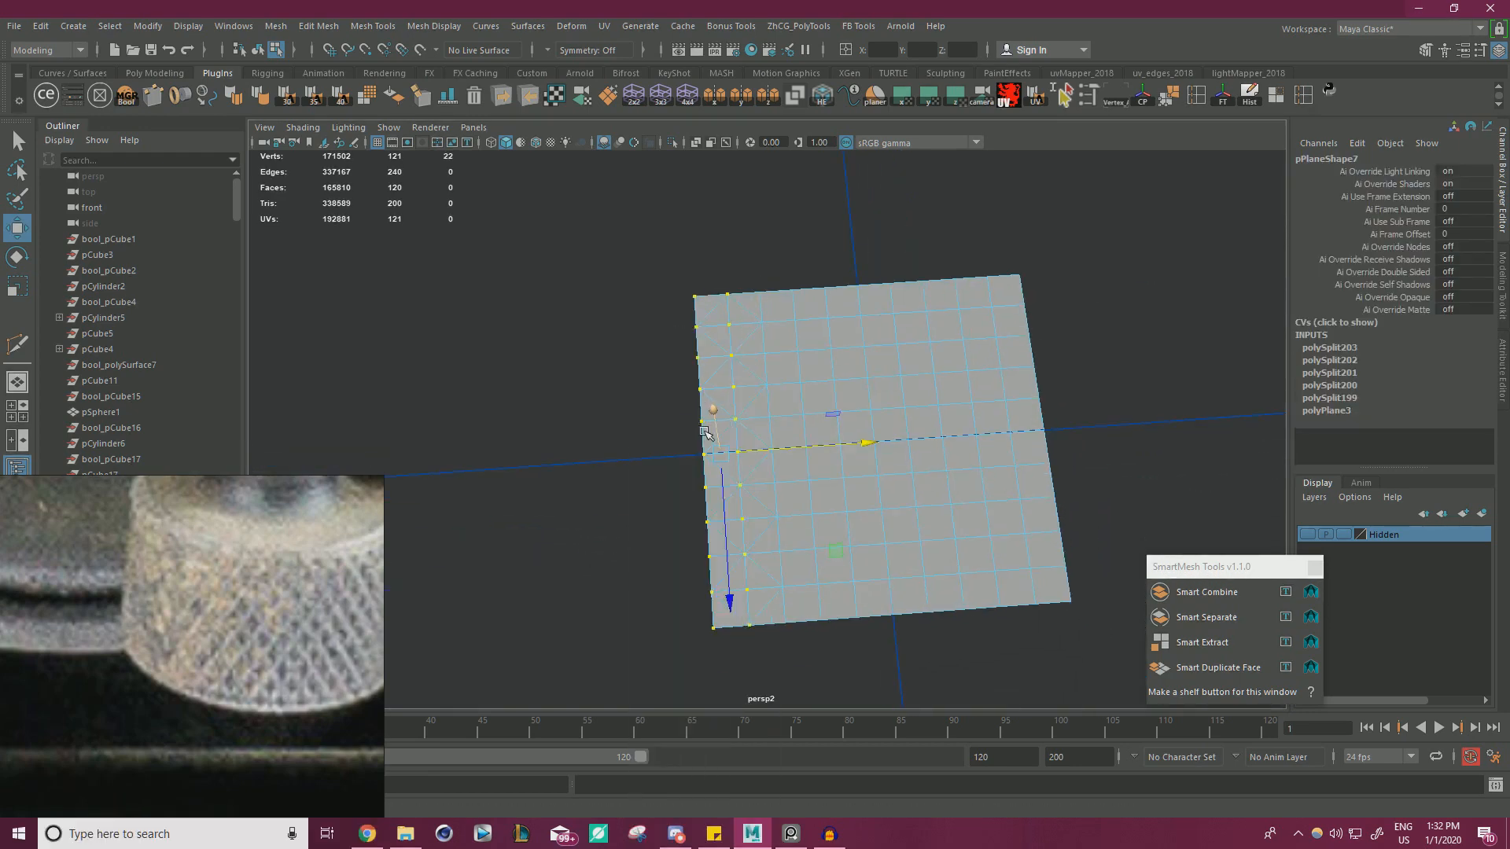
left_click(686, 617)
left_click_drag(681, 656, 751, 264)
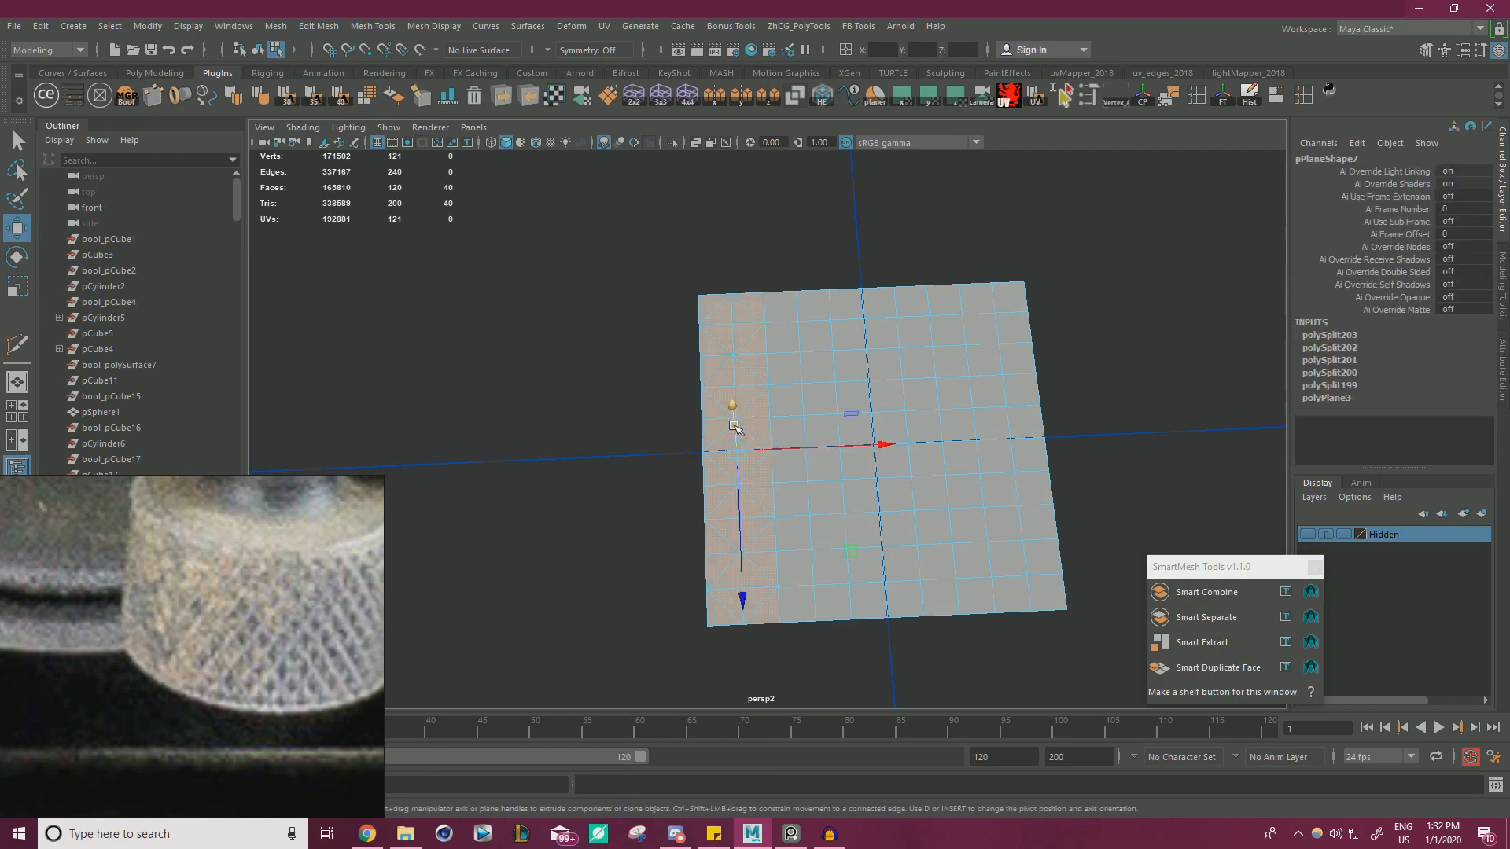
left_click(1225, 668)
right_click_drag(596, 382, 651, 359)
- Snap the strip's pivot to its near outer corner and place four copies side by side across the plane at 0.2 spacing
key("d")
key("v")
left_click_drag(872, 448, 663, 646)
middle_click_drag(854, 645, 834, 579, "alt")
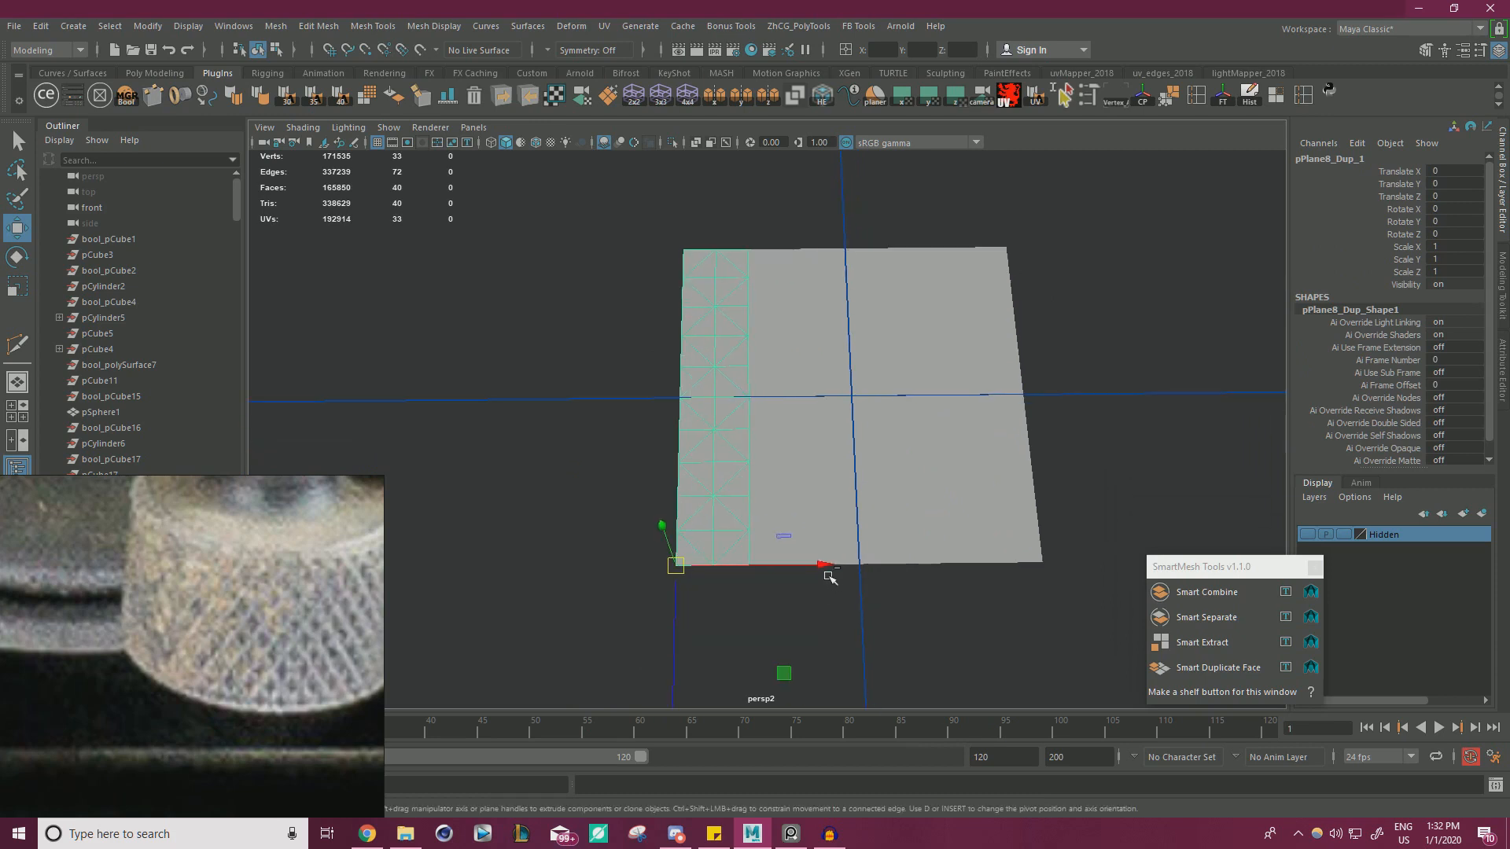
mouse_move(827, 574)
left_mouse_down("shift")
mouse_move(936, 566)
mouse_move(904, 566)
left_mouse_up("shift")
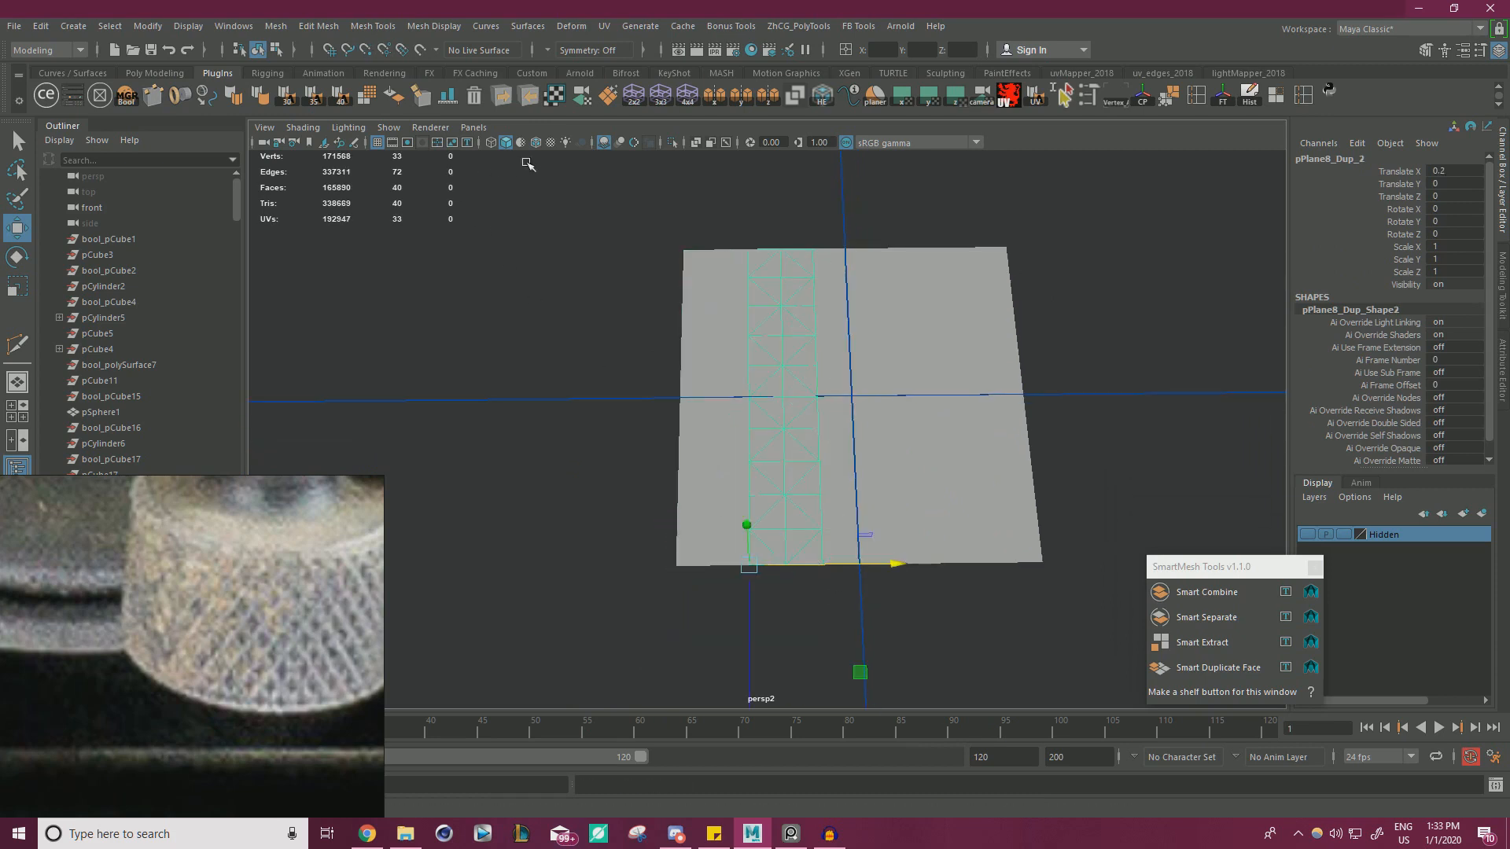
middle_click_drag(775, 453, 723, 427, "alt")
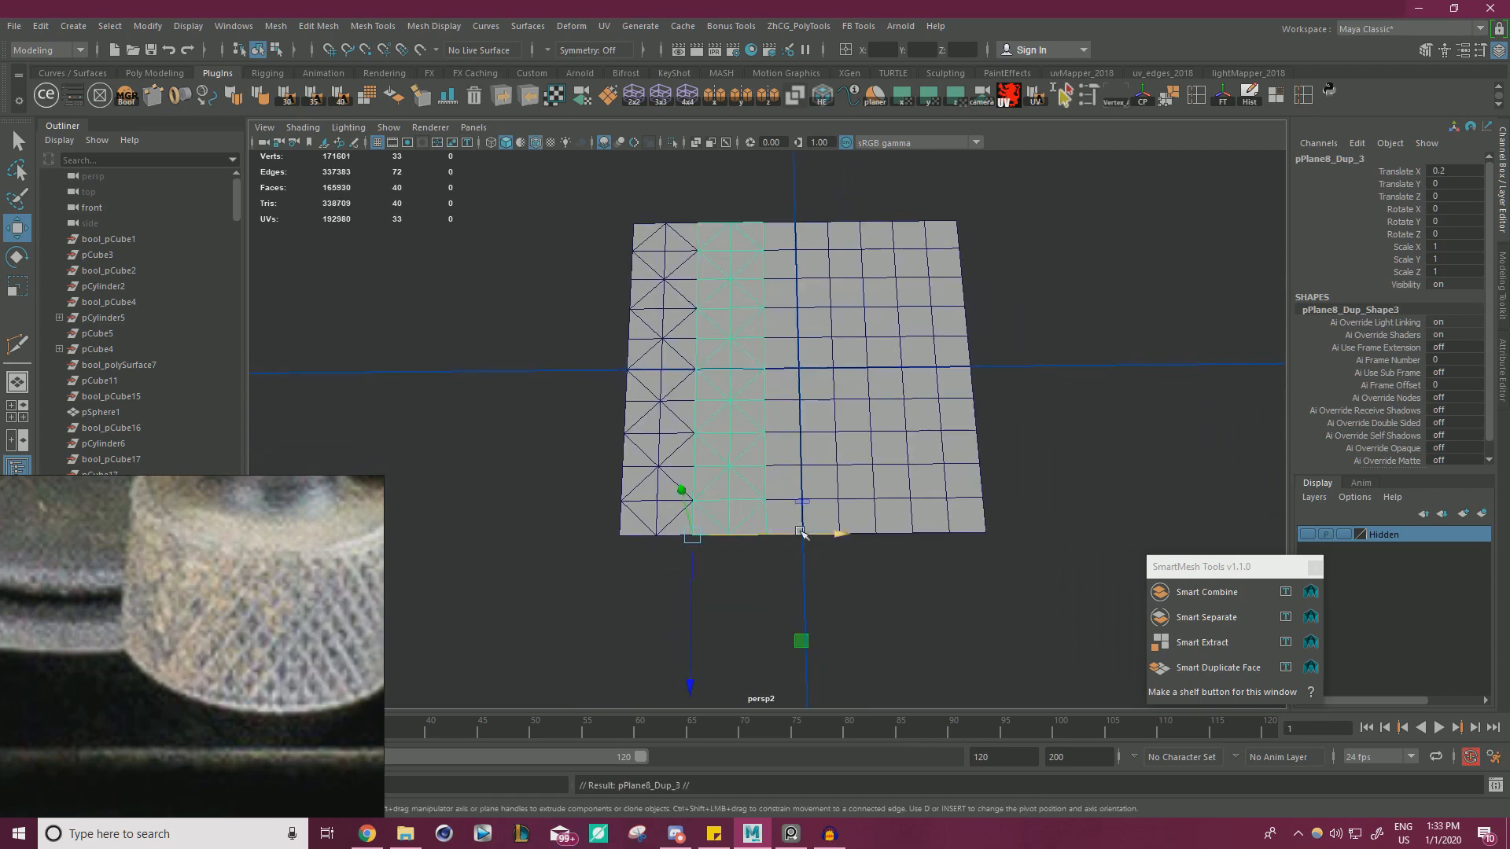
mouse_move(787, 535)
left_mouse_down("shift")
mouse_move(944, 529)
mouse_move(931, 533)
left_mouse_up("shift")
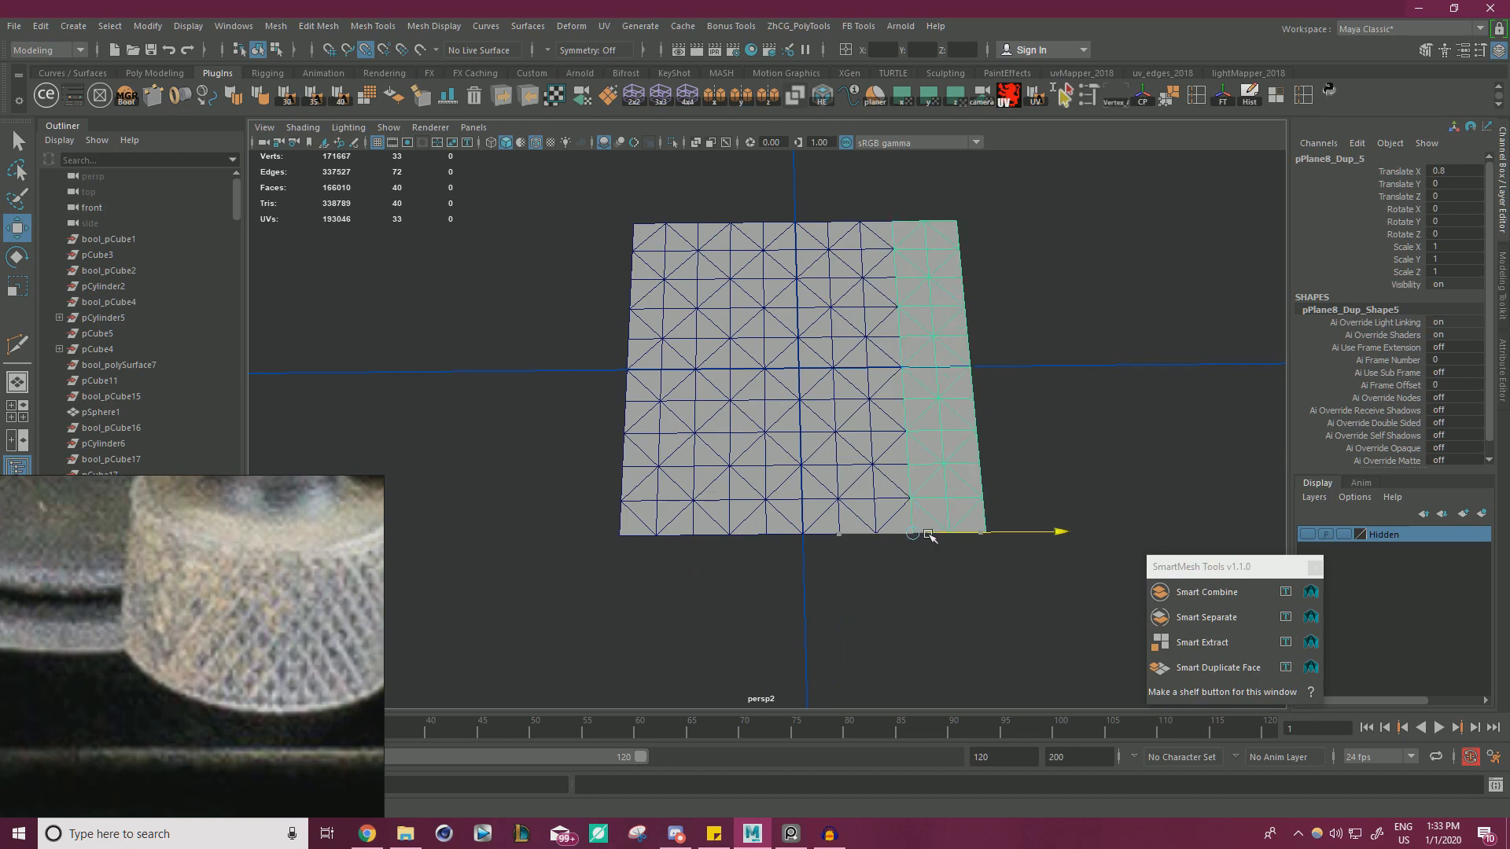
- Delete the original plane lying under the diamond strips
left_click(876, 401)
left_click(816, 369)
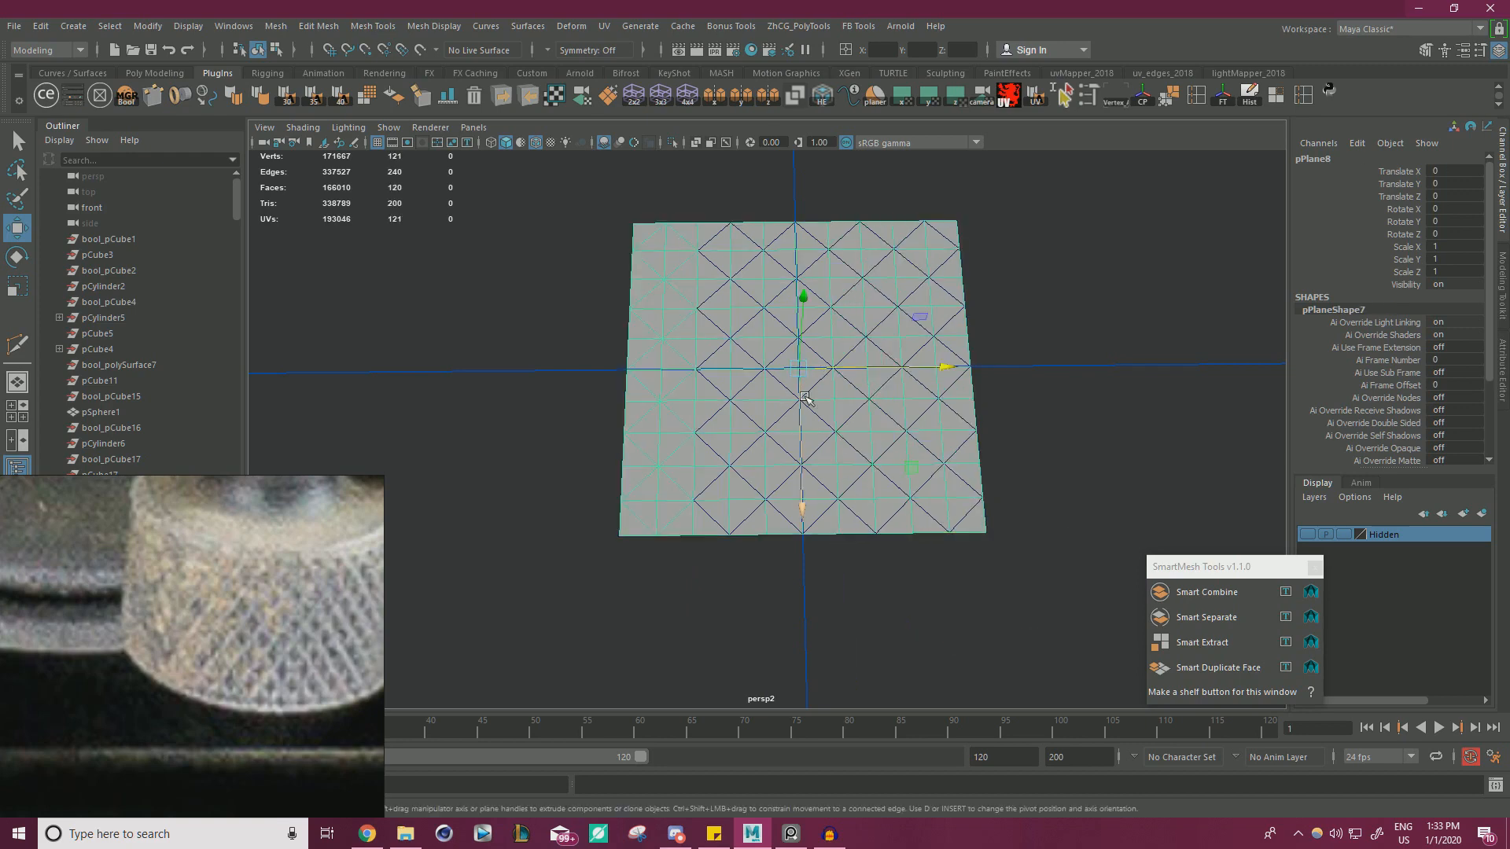
key("Delete")
- Combine the five diamond strips into one mesh and merge its overlapping vertices with a 0.0001 distance threshold
left_click_drag(592, 573, 1125, 153)
left_click(275, 26)
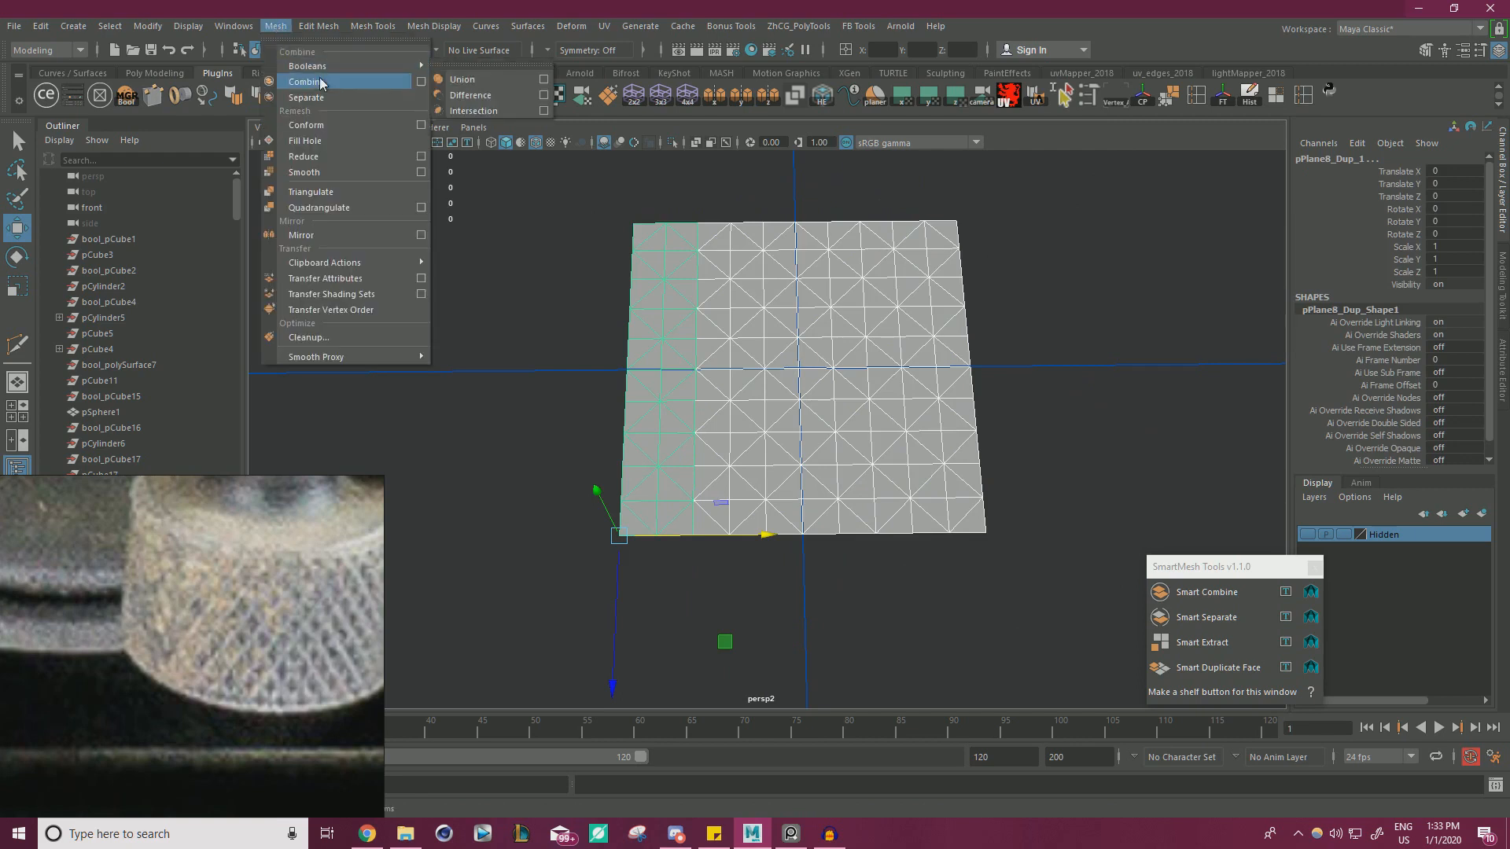
left_click(295, 79)
right_click_drag(713, 276, 641, 271)
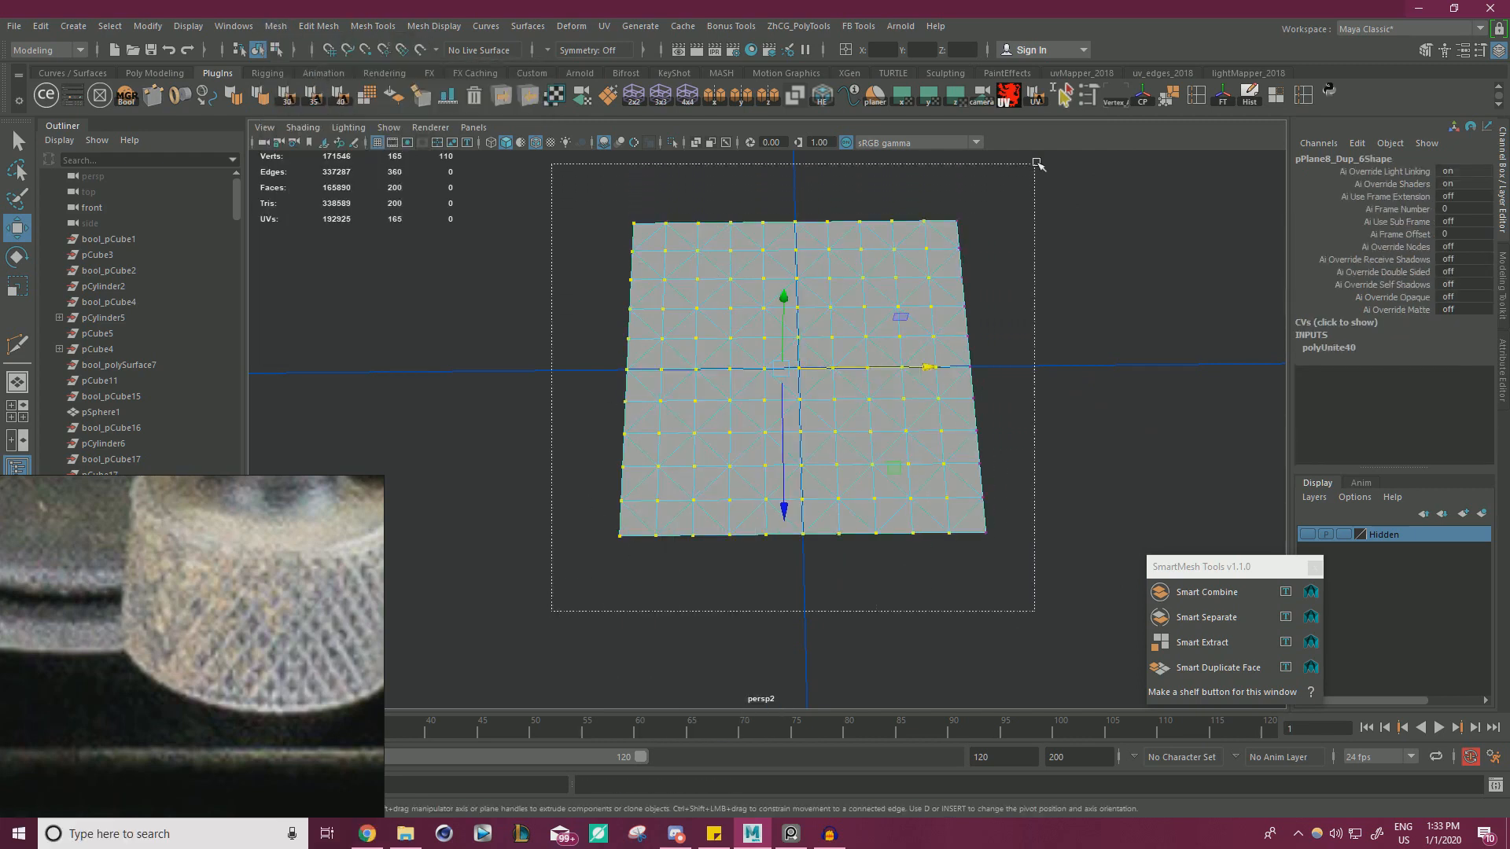
right_click_drag(846, 253, 915, 183, "shift")
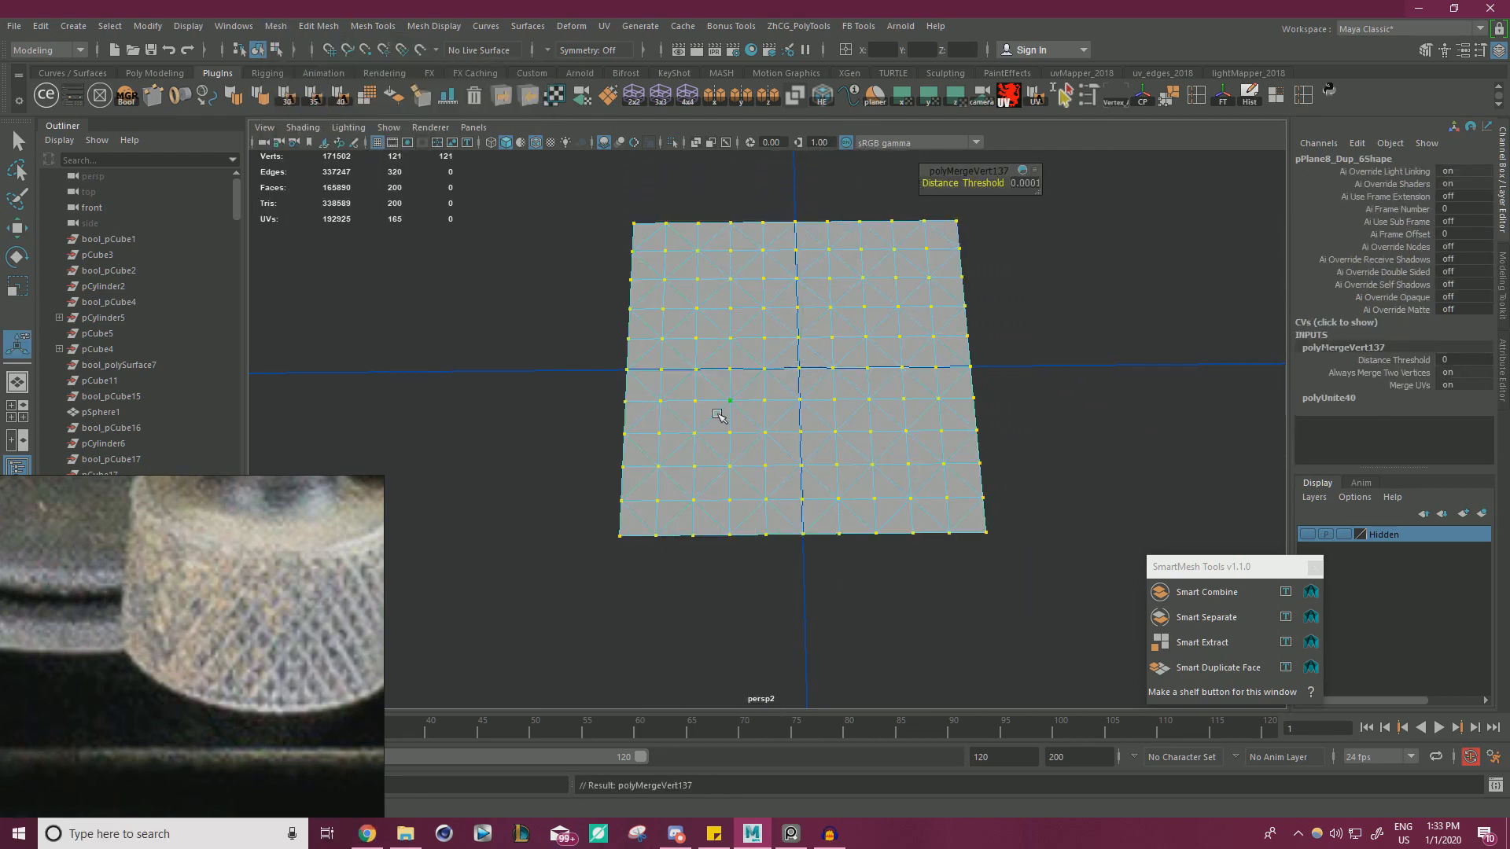
- Select every diamond centre and every corner between the diamonds in a checkerboard across the whole mesh, and raise these vertices slightly into knurl points
right_click_drag(657, 378, 695, 487, "alt")
middle_click_drag(695, 487, 654, 575, "alt")
left_click(692, 525)
left_click(658, 415, "shift")
left_click(659, 327, "shift")
left_click(657, 241, "shift")
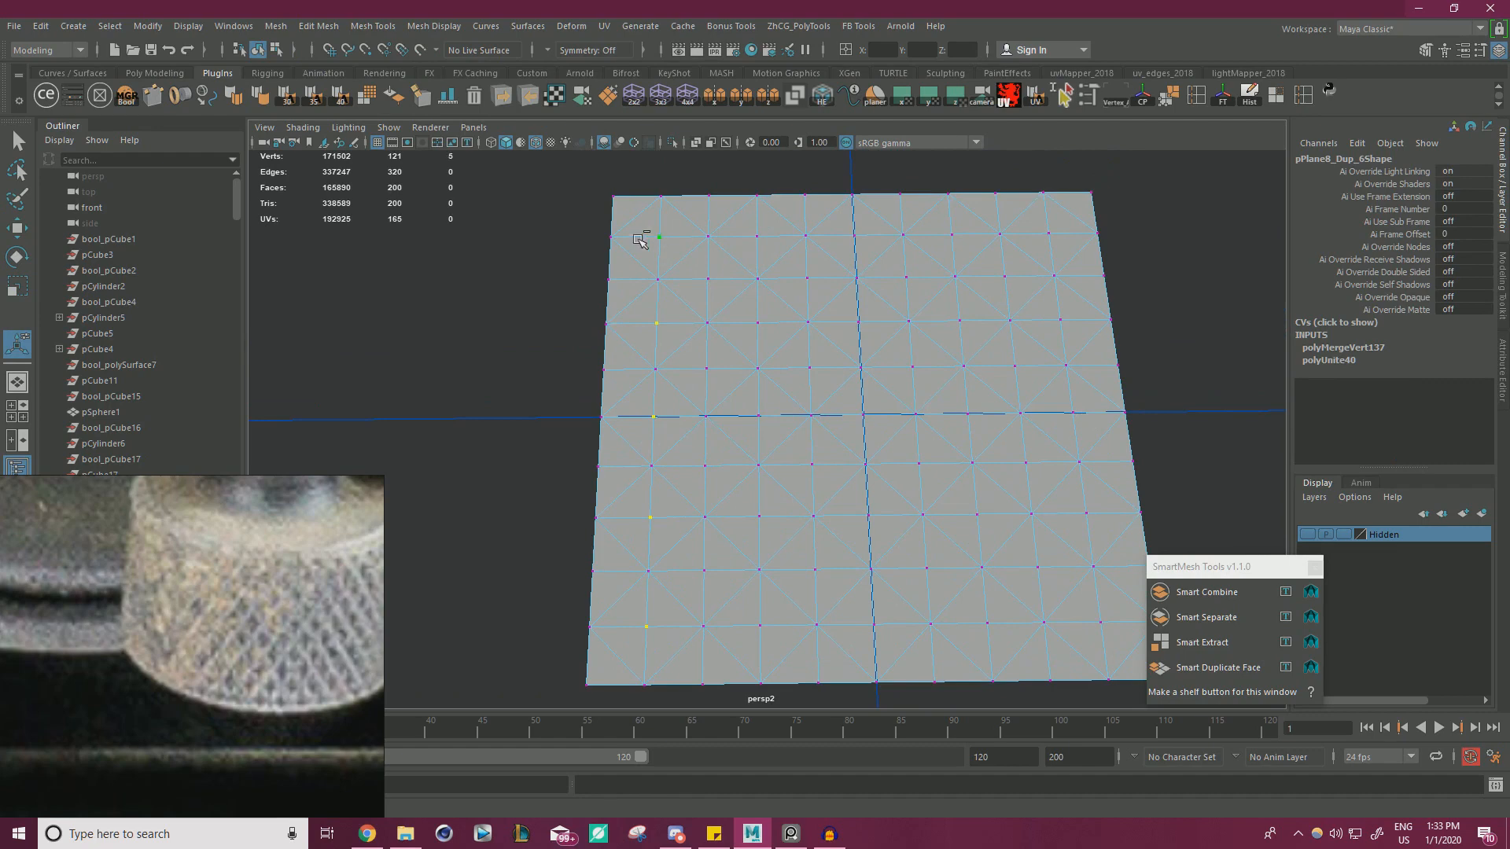
left_click(612, 197, "shift")
left_click(609, 280, "shift")
left_click(605, 369, "shift")
left_click(607, 462, "shift")
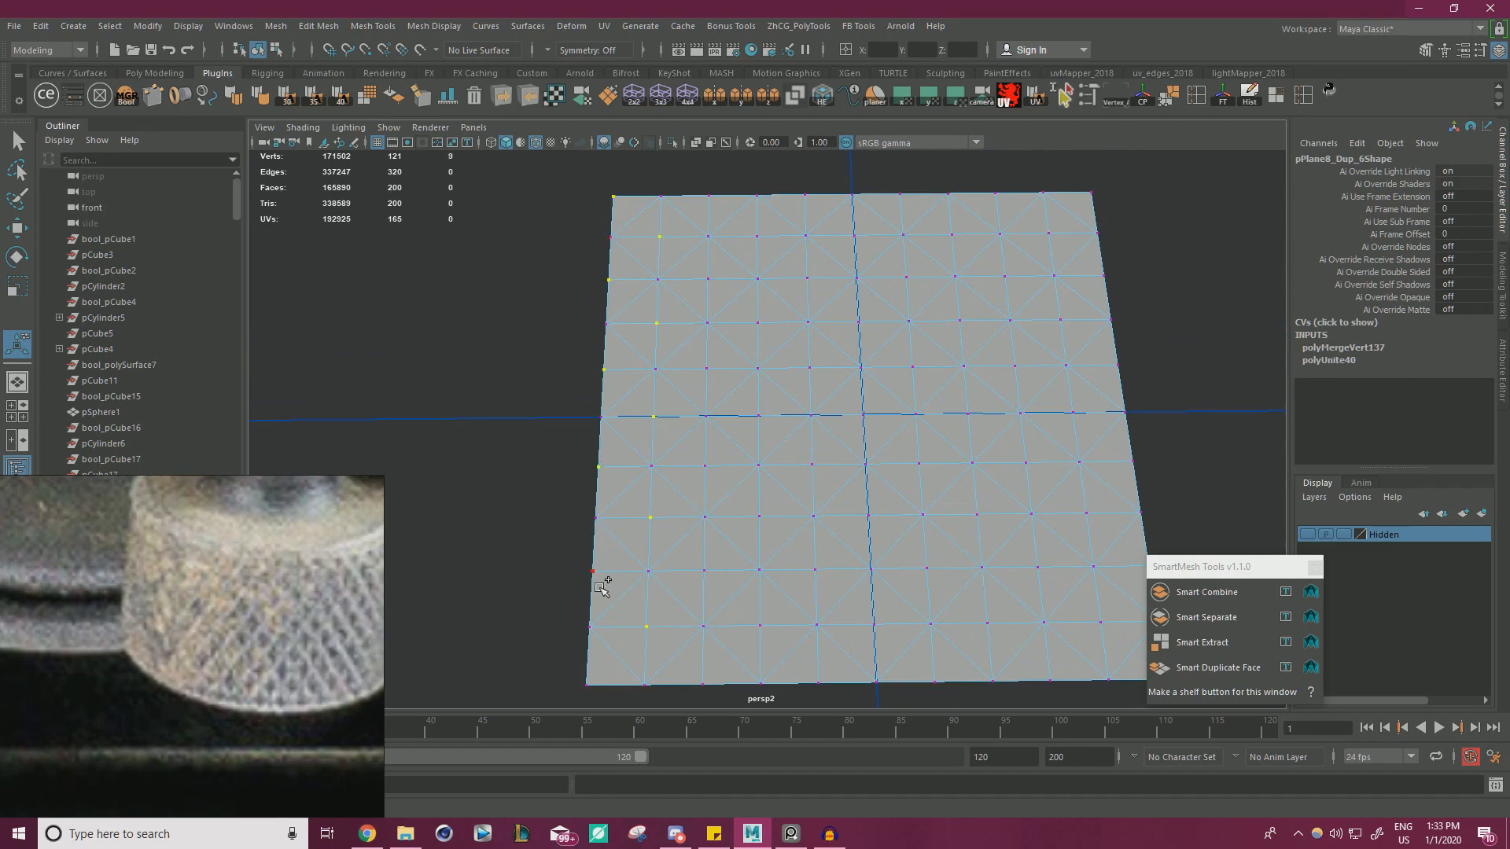
left_click(589, 681, "shift")
left_click(704, 574, "shift")
left_click(710, 462, "shift")
left_click(710, 373, "shift")
left_click(709, 277, "shift")
left_click(759, 233, "shift")
left_click(760, 315, "shift")
left_click(763, 410, "shift")
left_click(760, 467, "shift")
left_click(759, 516, "shift")
left_click(761, 627, "shift")
left_click(820, 682, "shift")
left_click(816, 569, "shift")
left_click(813, 464, "shift")
left_click(810, 367, "shift")
left_click(806, 279, "shift")
left_click(806, 196, "shift")
left_click(854, 235, "shift")
left_click(859, 320, "shift")
left_click(863, 414, "shift")
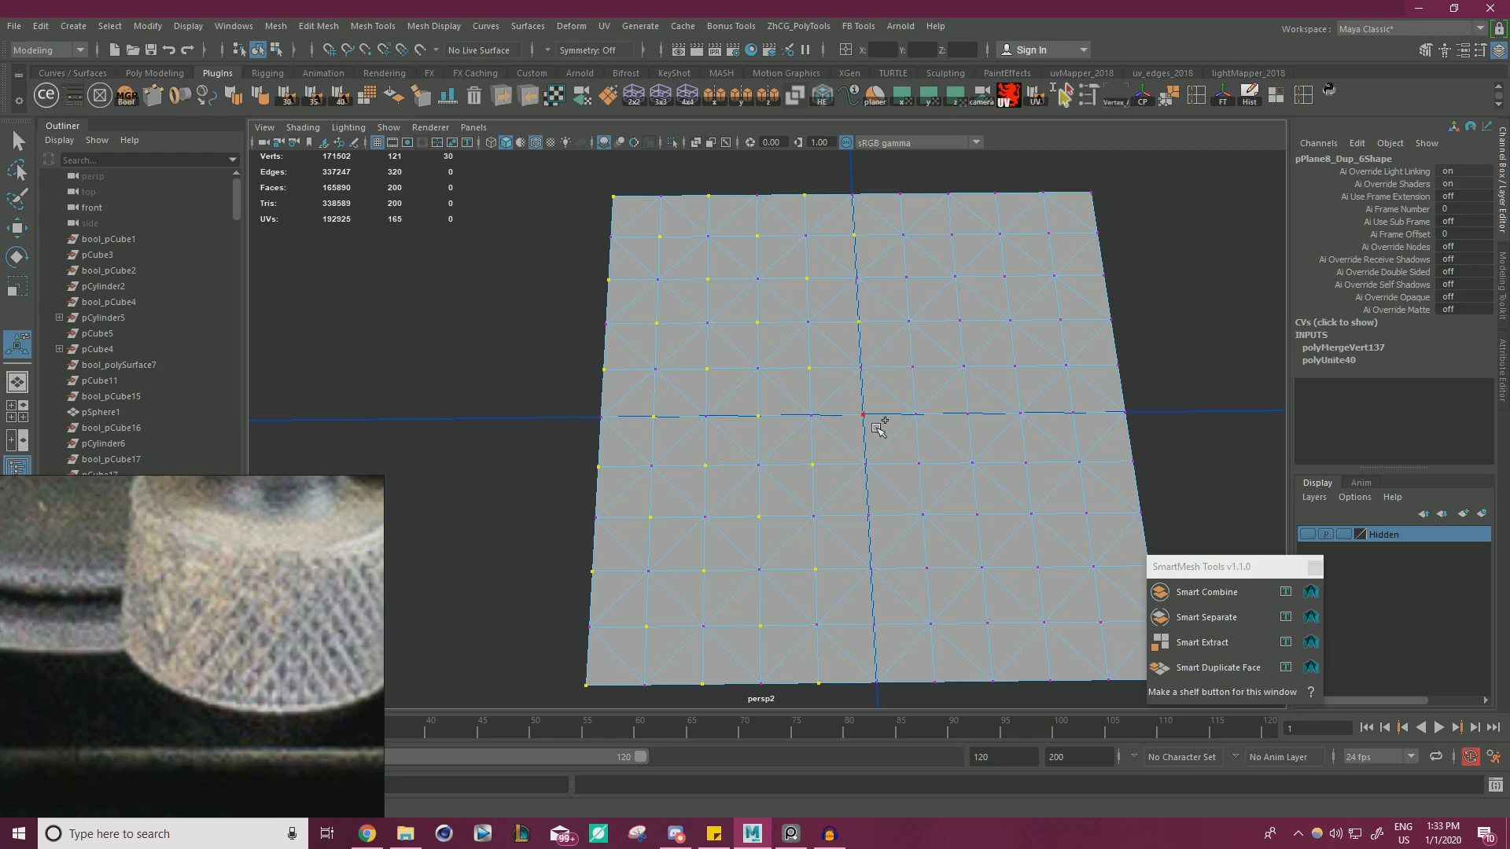
left_click(868, 515, "shift")
left_click(875, 625, "shift")
left_click(934, 681, "shift")
left_click(926, 569, "shift")
left_click(920, 463, "shift")
left_click(912, 367, "shift")
left_click(905, 278, "shift")
left_click(953, 234, "shift")
left_click(960, 320, "shift")
left_click(968, 412, "shift")
left_click(976, 514, "shift")
left_click(987, 623, "shift")
left_click_drag(967, 574, 938, 652, "alt")
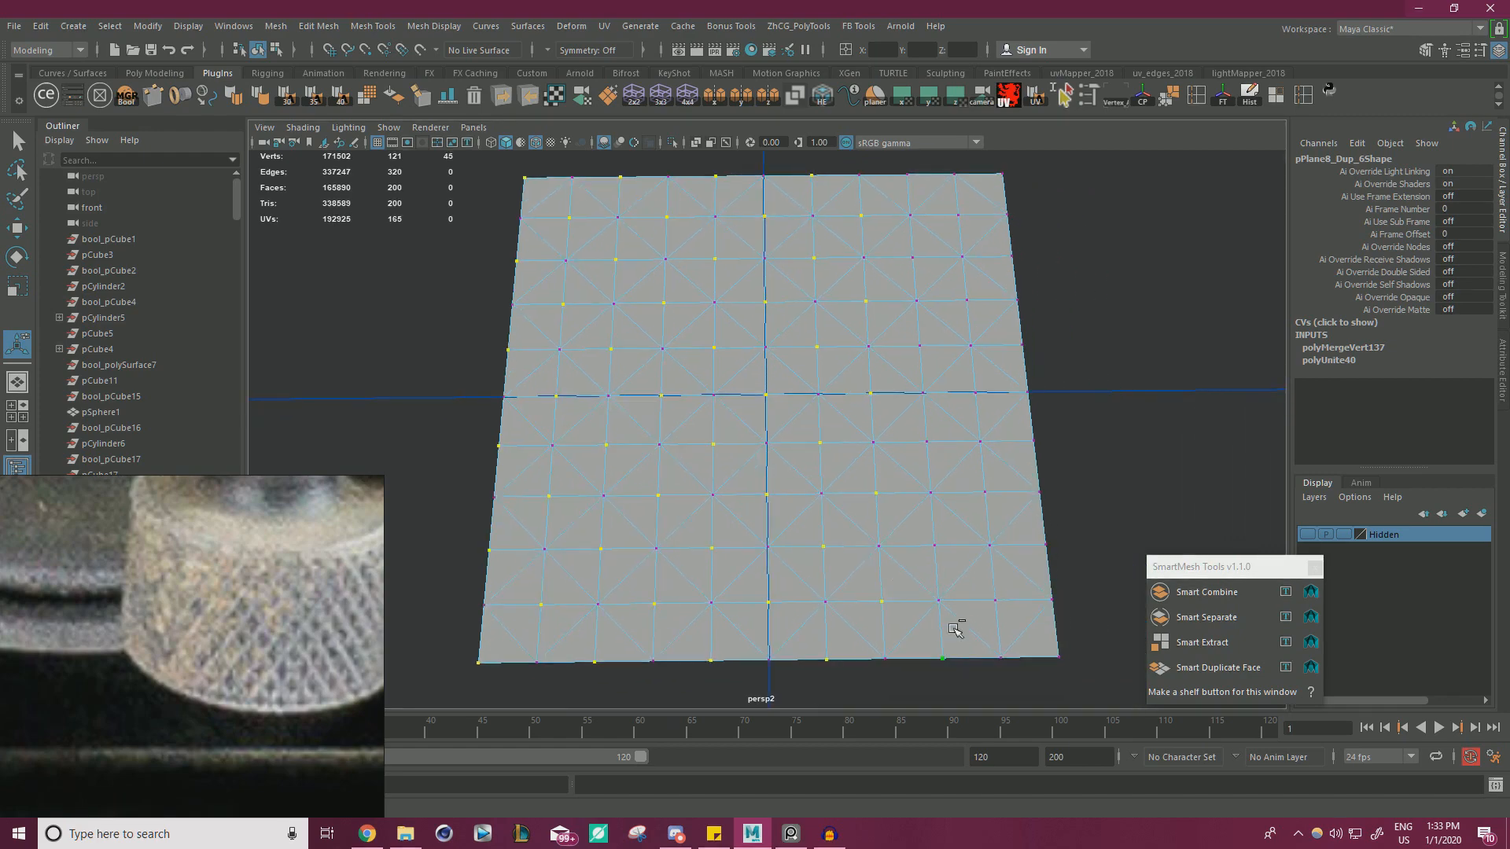
left_click(938, 547, "shift")
left_click(931, 444, "shift")
left_click(920, 346, "shift")
left_click(913, 260, "shift")
left_click(959, 213, "shift")
left_click(967, 301, "shift")
left_click(975, 392, "shift")
left_click(985, 492, "shift")
left_click(995, 601, "shift")
scroll(1014, 350, "down", 2)
left_click_drag(845, 421, 894, 368, "alt")
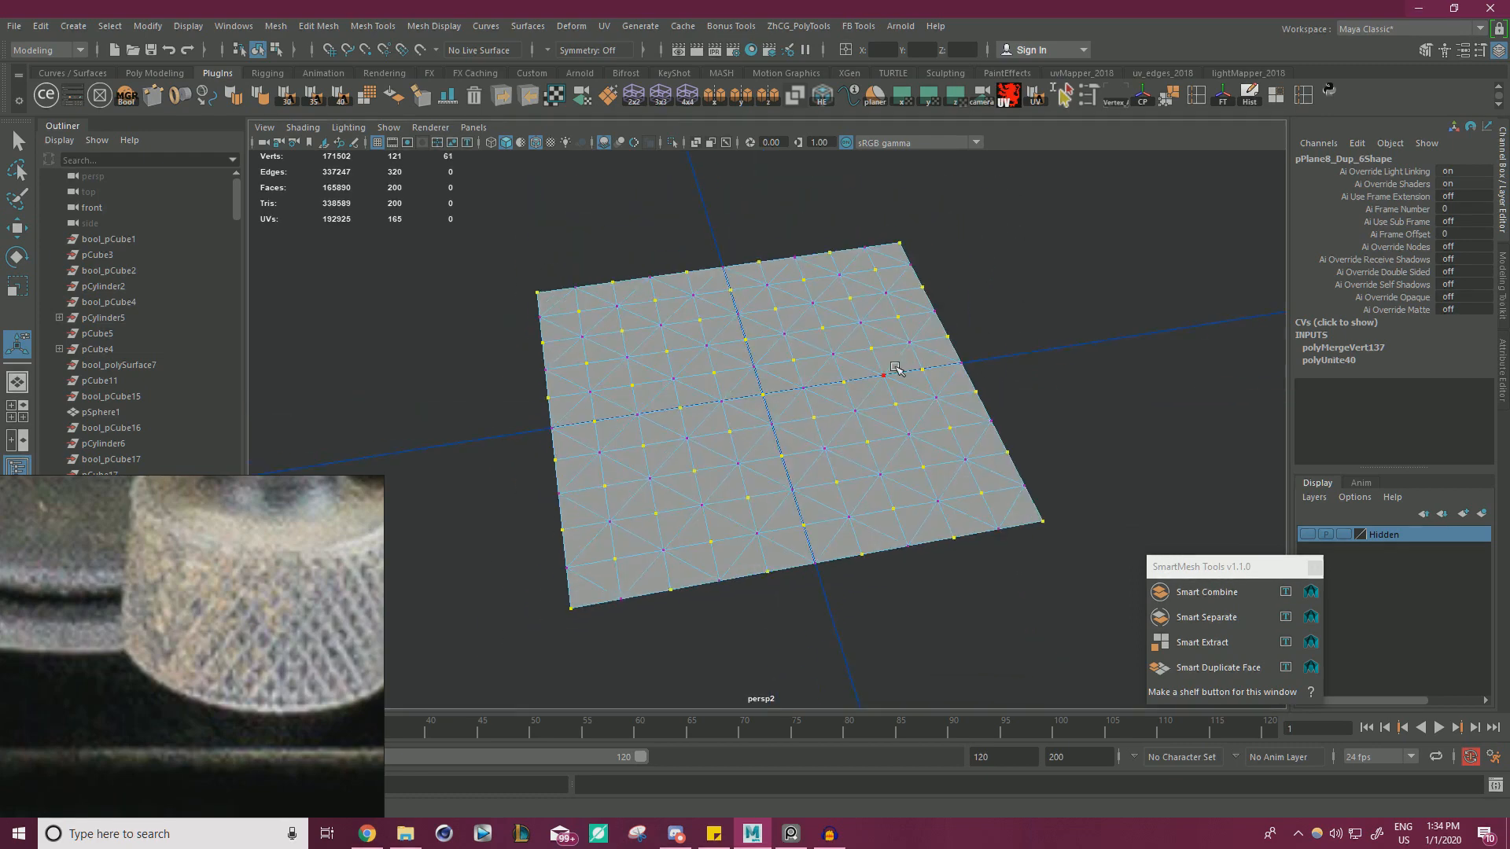
key("w")
scroll(800, 456, "up", 3)
mouse_move(722, 489)
left_mouse_down("alt")
mouse_move(800, 456)
mouse_move(815, 291)
mouse_move(835, 264)
mouse_move(674, 390)
mouse_move(766, 279)
mouse_move(816, 312)
left_mouse_up("alt")
scroll(833, 264, "down", 3)
- Return to object mode and select the whole knurled mesh to compare its pattern with the knob reference
right_click_drag(759, 353, 835, 327)
left_click(988, 286)
left_click(910, 354)
left_click_drag(910, 354, 806, 465, "alt")
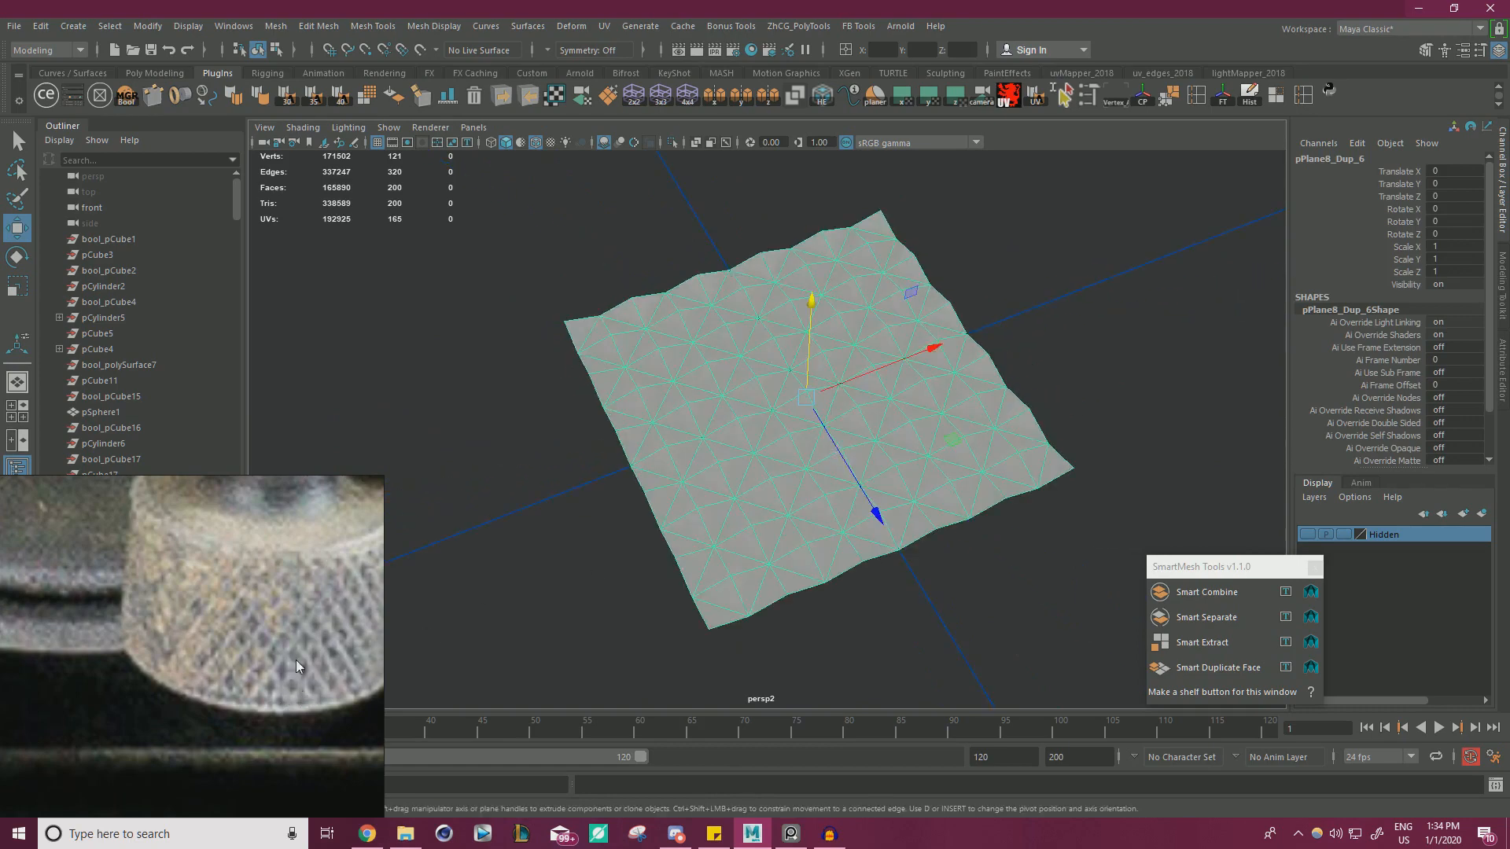
- Stretch the knurled mesh along its Z axis to elongate the diamonds, and return to object mode
key("r")
left_click_drag(872, 511, 893, 566)
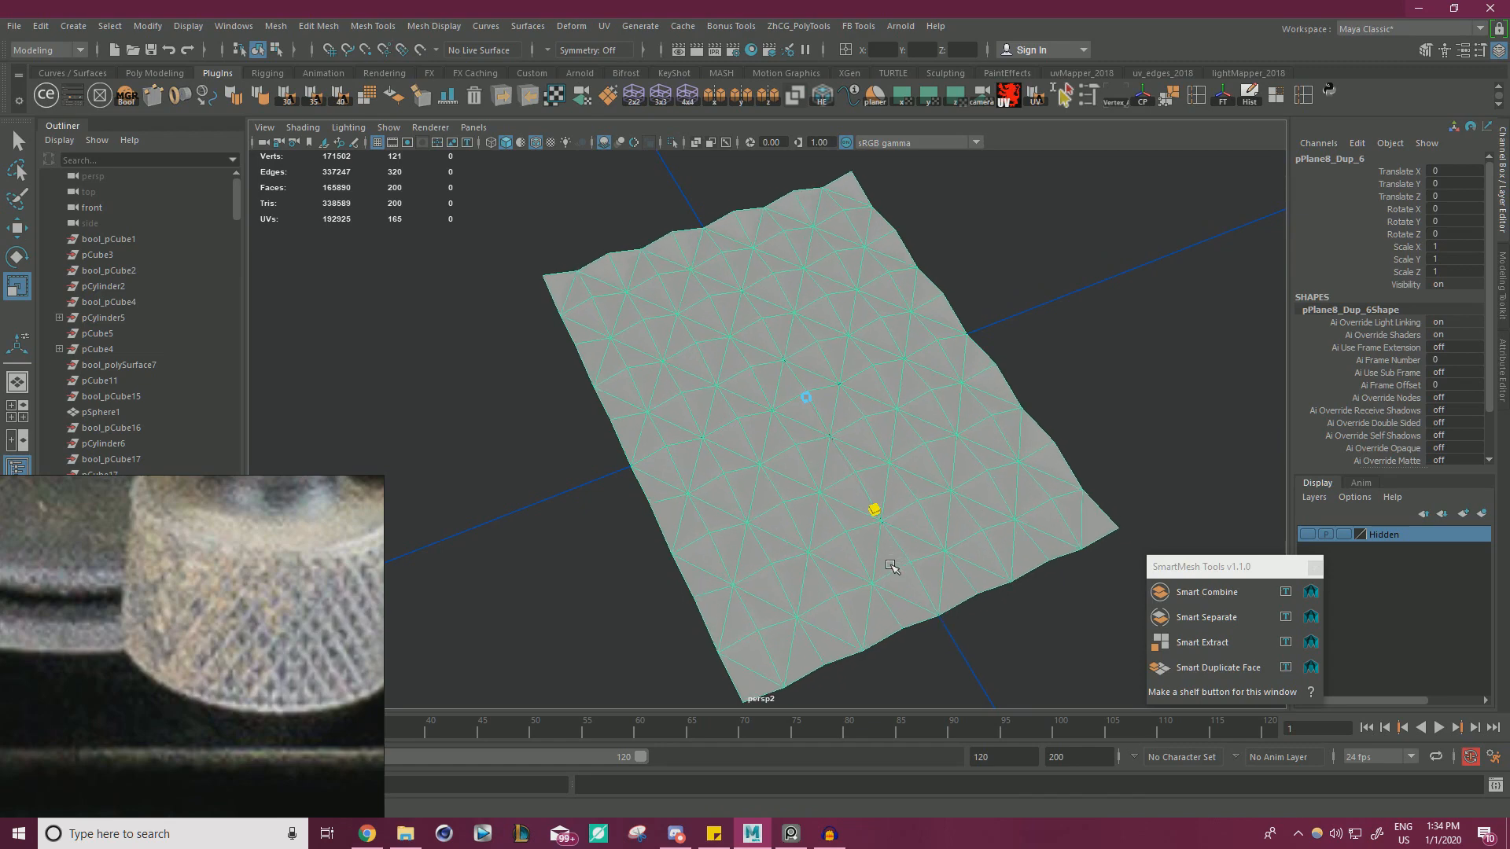
right_click_drag(718, 379, 800, 362)
left_click(571, 411)
scroll(571, 411, "down", 5)
left_click_drag(572, 411, 617, 365, "alt")
left_click(764, 411)
left_click_drag(826, 480, 823, 568, "alt")
- Snap the knurled mesh's pivot to its front-left corner and place a duplicate edge to edge beside it, 1 unit along X
key("w")
right_click_drag(739, 379, 830, 357)
left_click(930, 331)
left_click(861, 370)
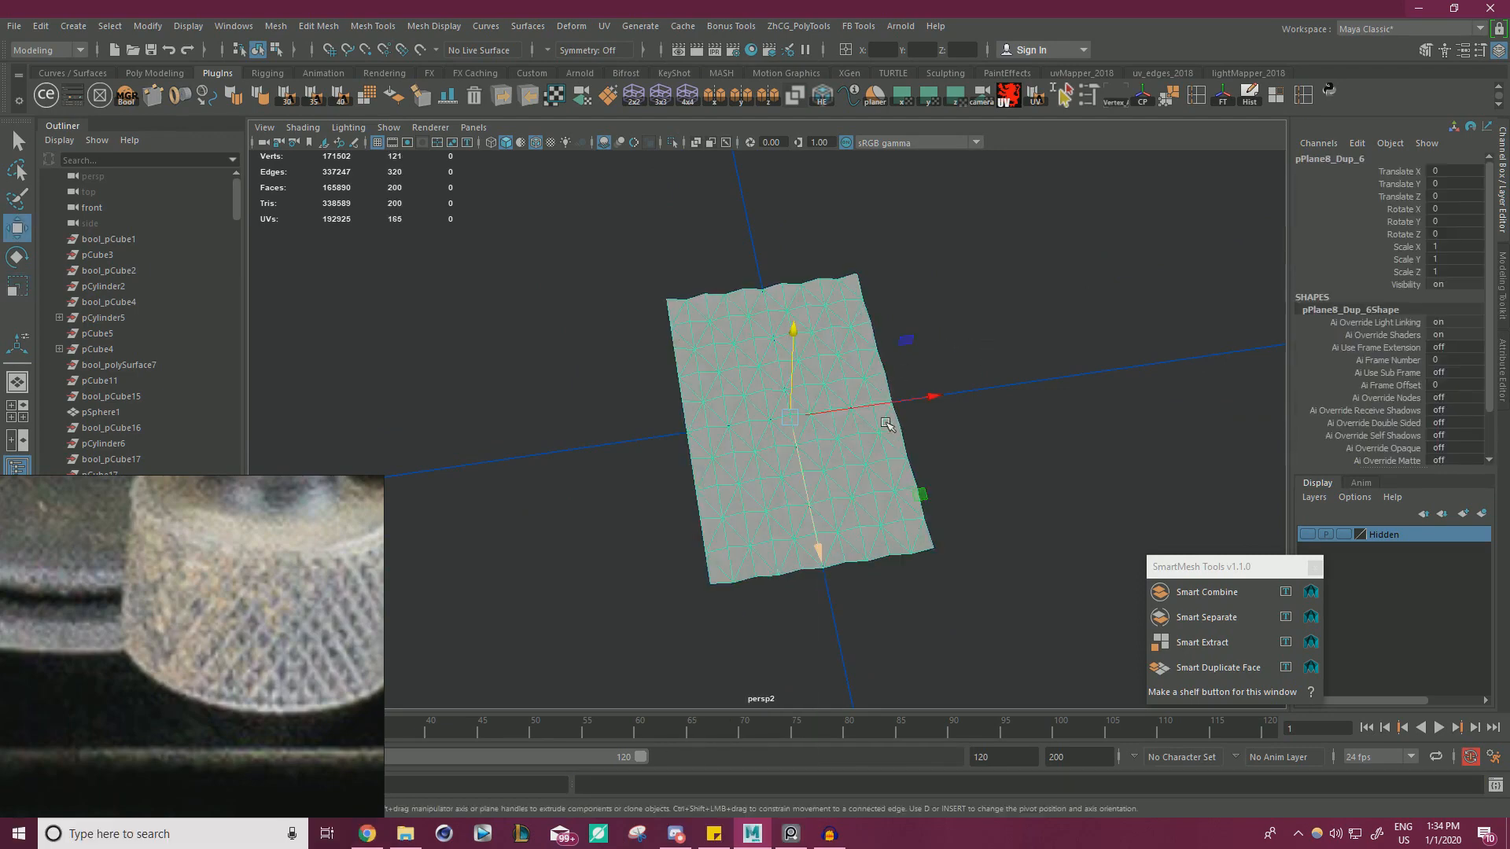
left_click_drag(861, 369, 834, 397, "alt")
key("d")
key("v")
left_click_drag(740, 364, 636, 520)
left_click_drag(730, 512, 900, 506)
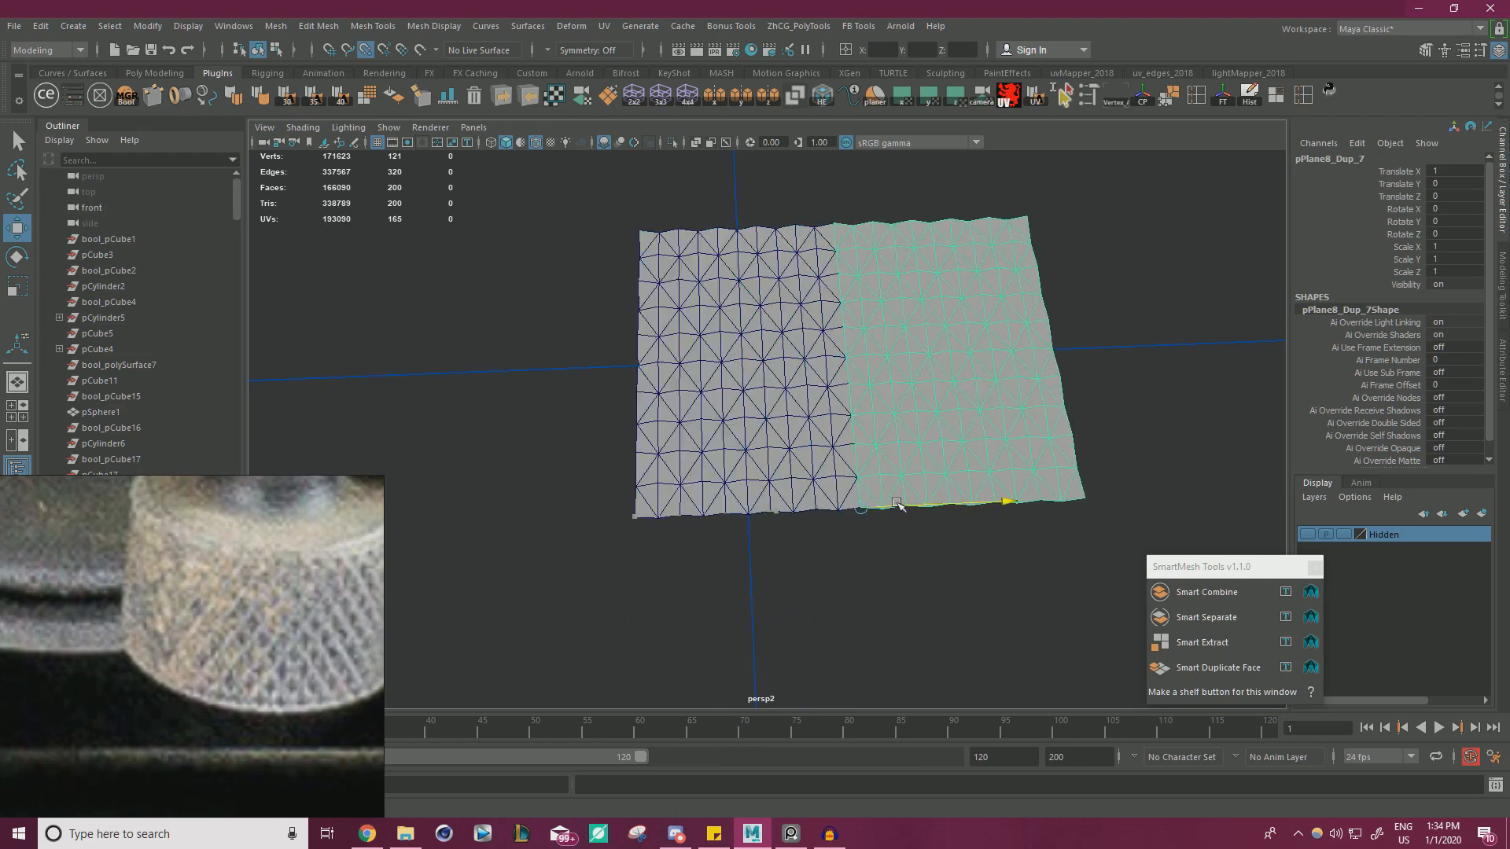
- Add three more duplicates of the knurled tile, snapped edge to edge along X, to make a row of five
left_click(977, 601)
middle_click_drag(960, 521, 825, 508, "alt")
left_click(862, 442)
key("ctrl+d")
key("ctrl+d")
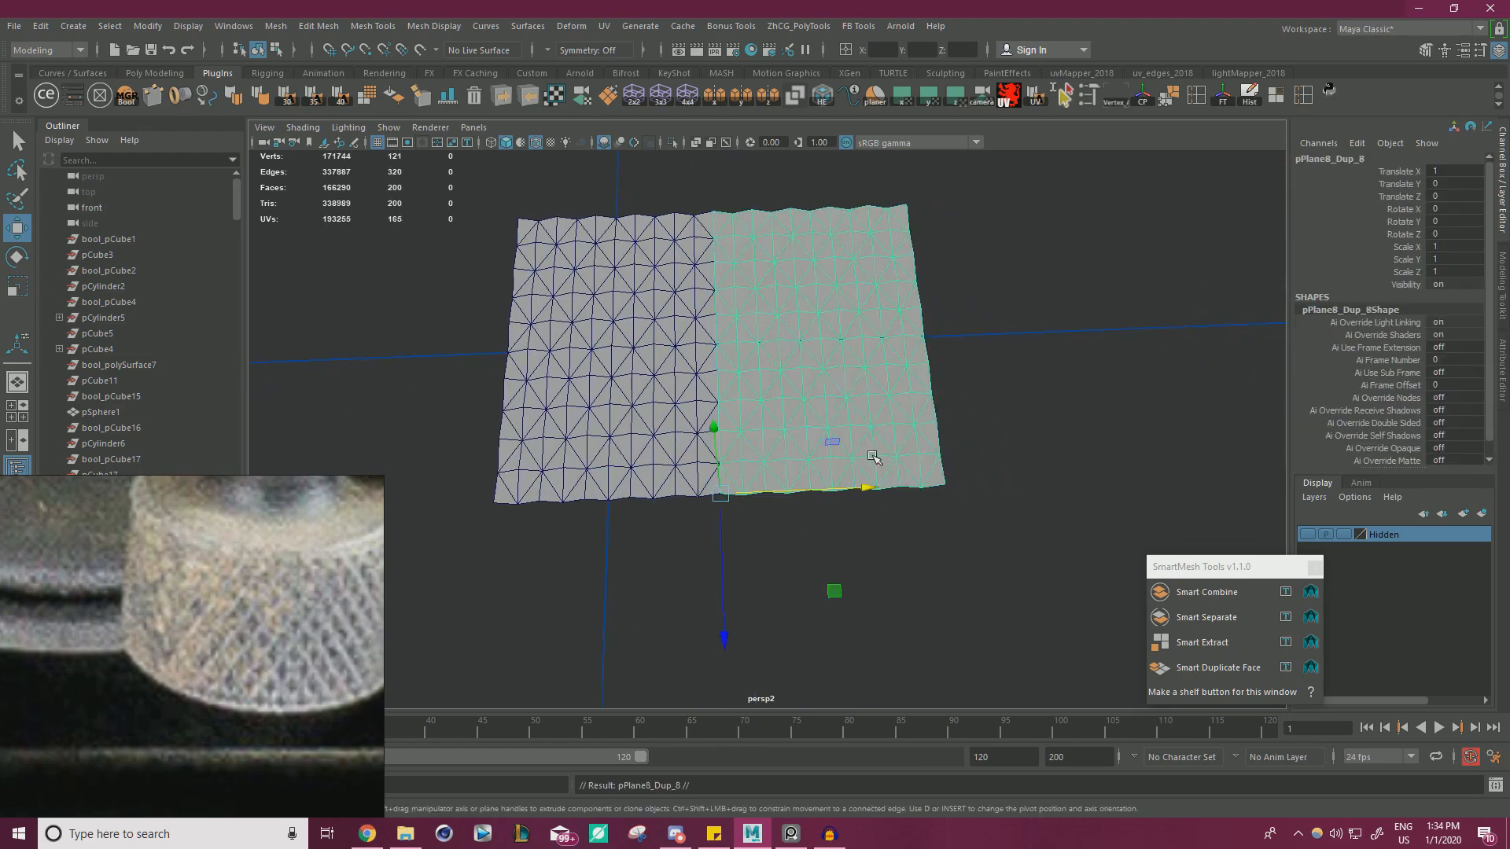
key("v")
left_click_drag(852, 487, 1206, 469)
key("v")
right_click_drag(1101, 464, 863, 452, "alt")
middle_click_drag(864, 452, 825, 473, "alt")
key("ctrl+d")
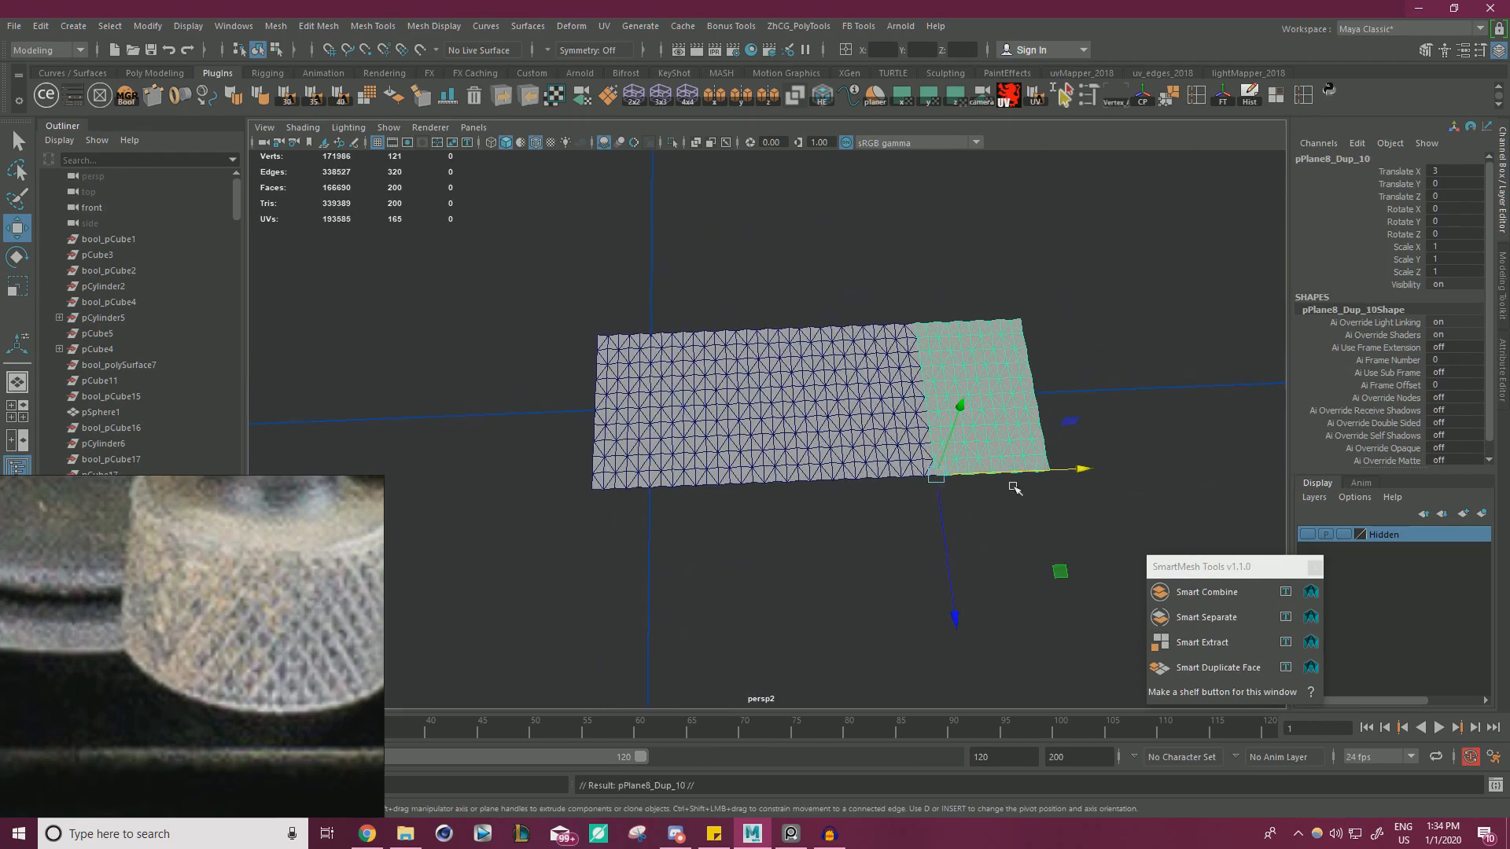
key("v")
left_click_drag(1016, 473, 1123, 473)
- Bring up the knob's saved curve-length measurements and create a polygon plane with width and height subdivisions of 1
left_click(855, 558)
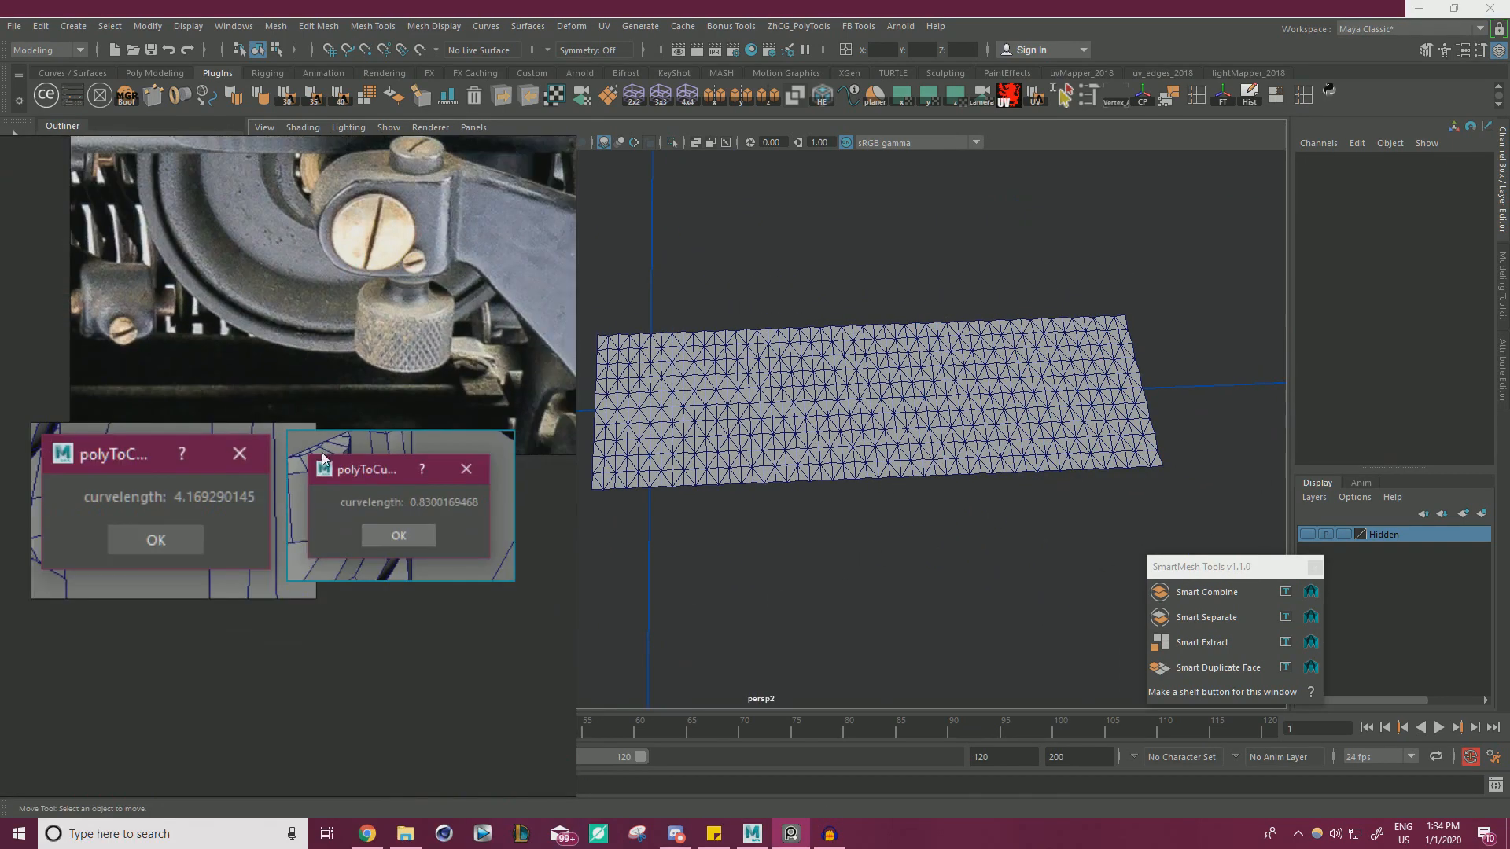
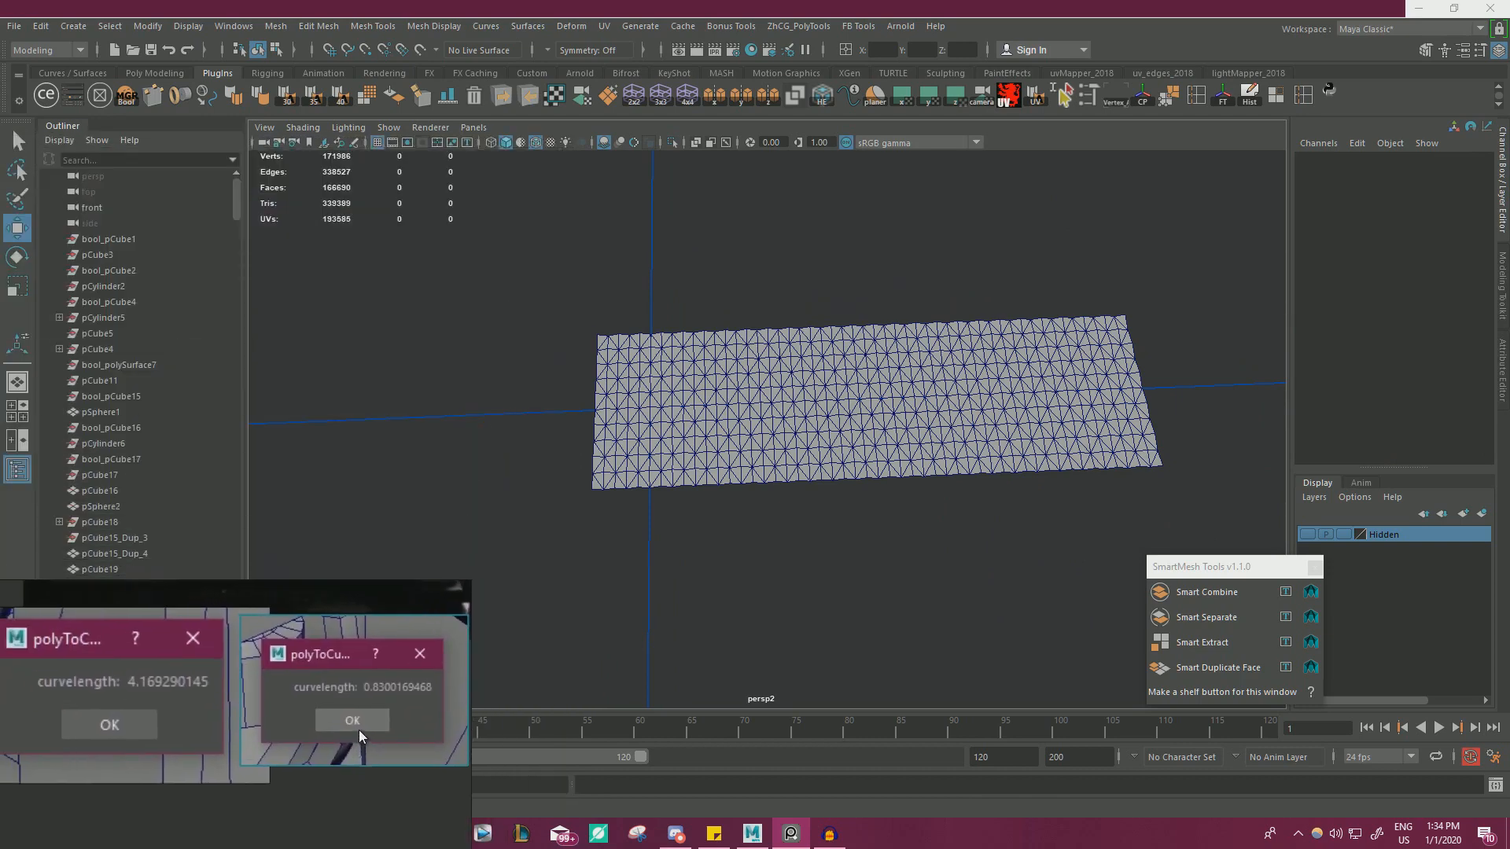
left_click(74, 26)
mouse_move(157, 82)
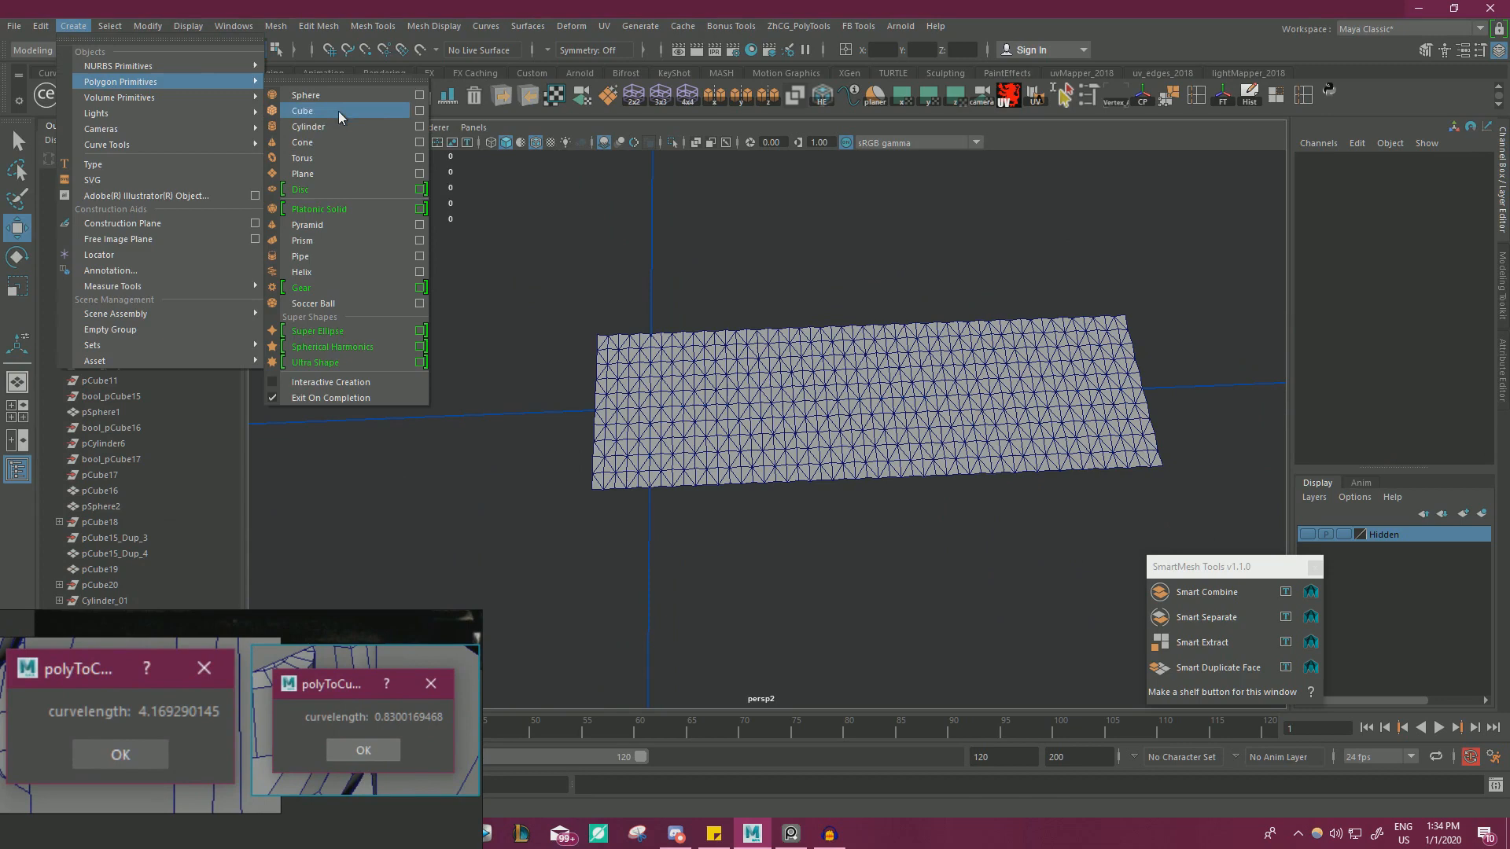
left_click(330, 173)
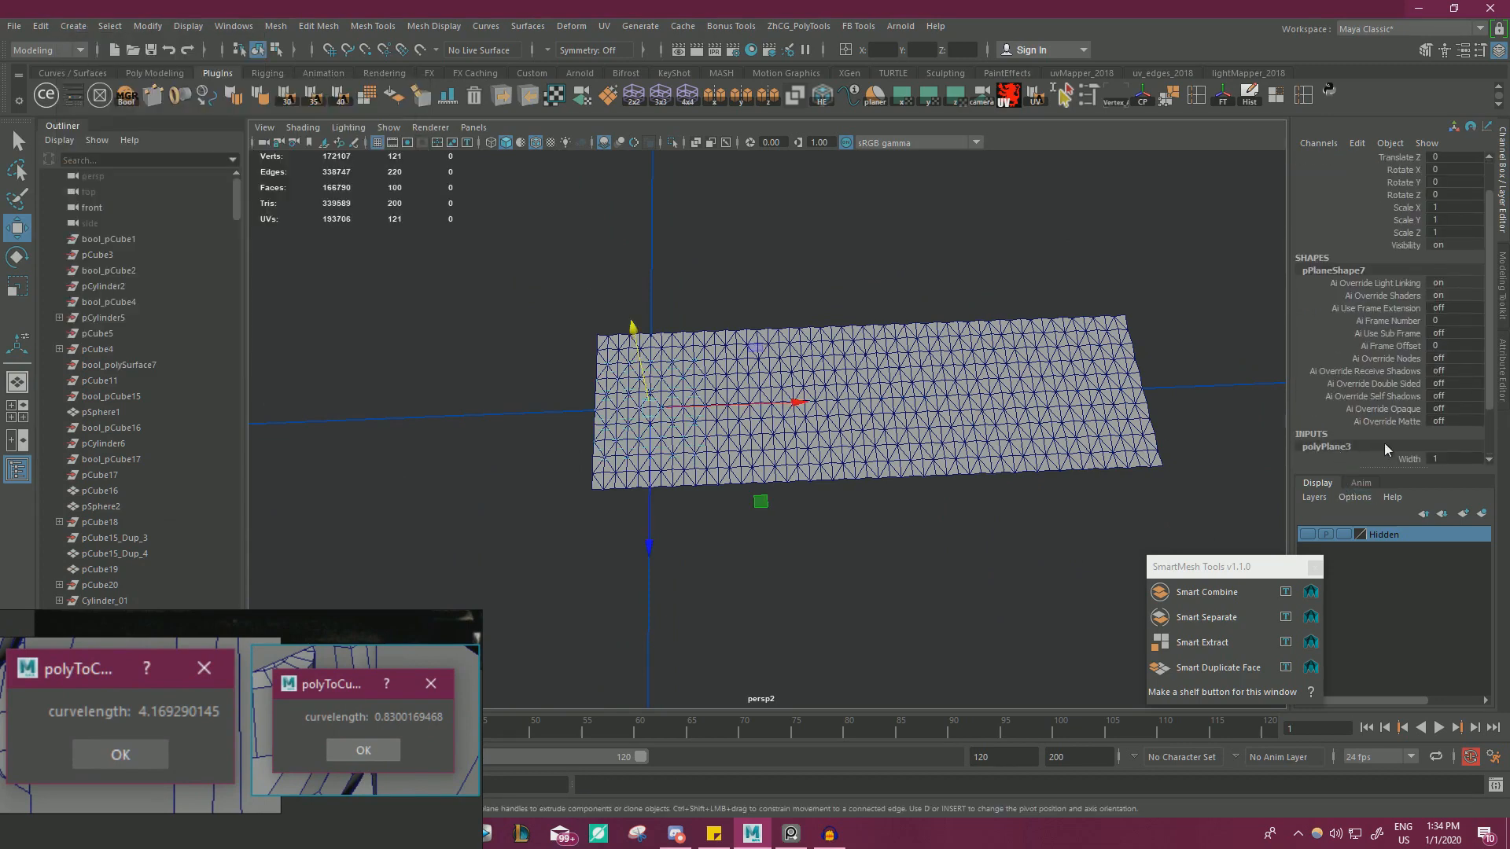
scroll(1384, 442, "down", 3)
left_click_drag(1453, 421, 1464, 434)
type("1")
key("Return")
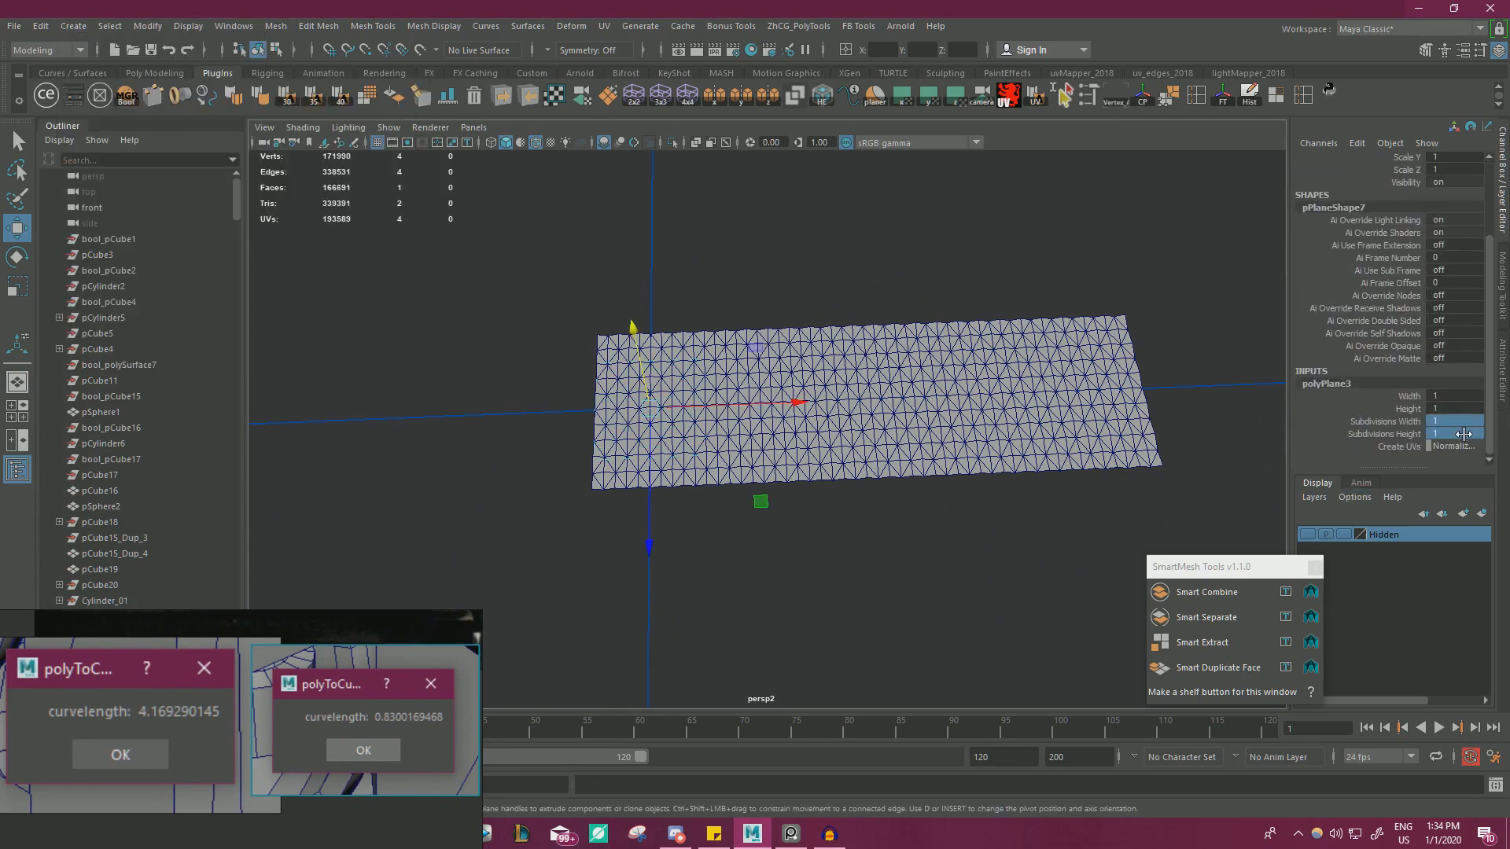
- Size the new plane to the measured knob surface, with a width of 4.169 and a height of 0.83
double_click(1451, 396)
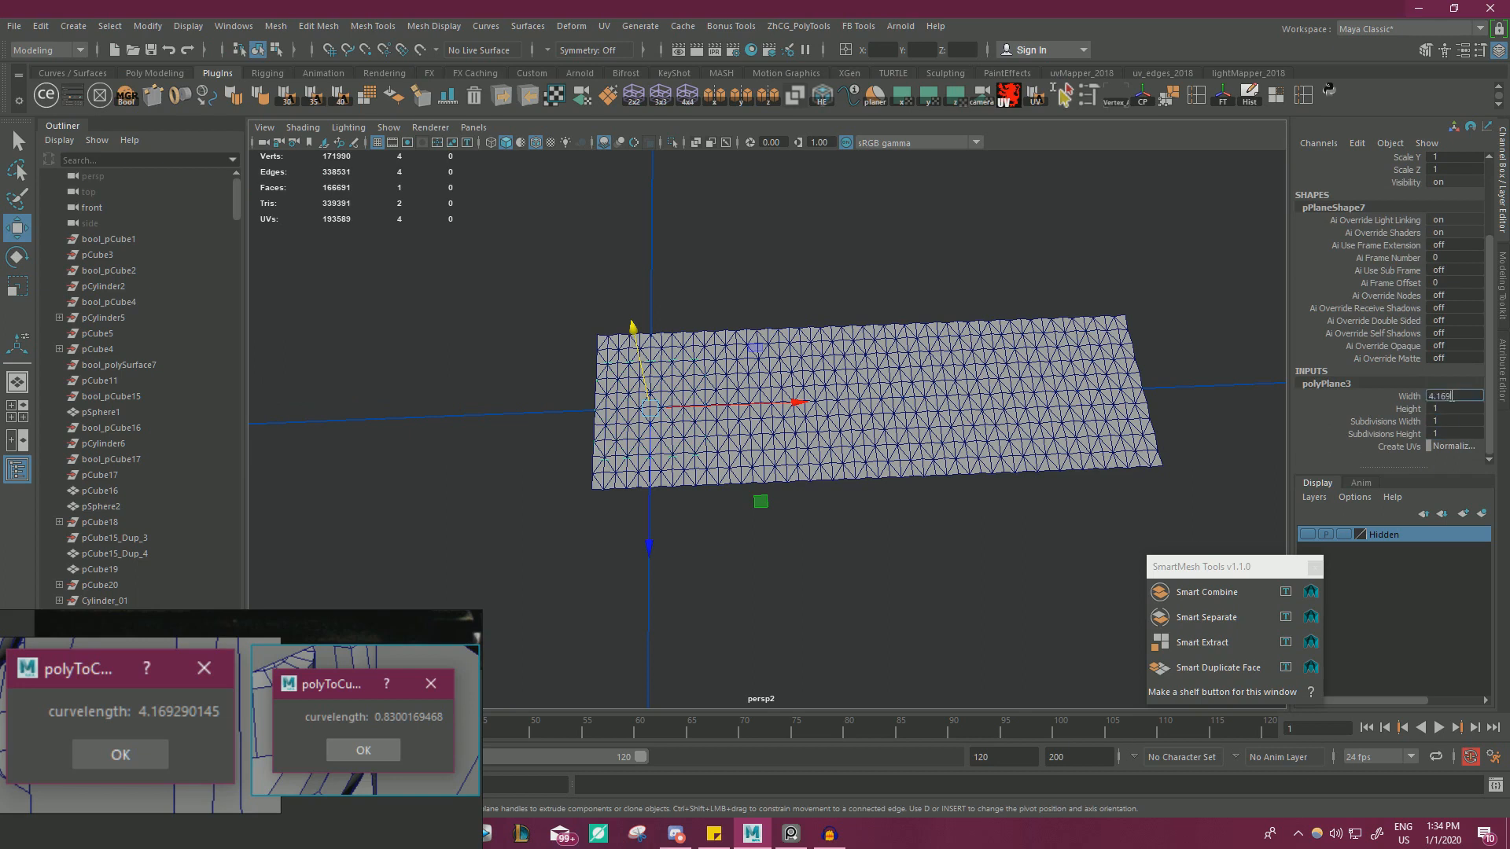
key("Return")
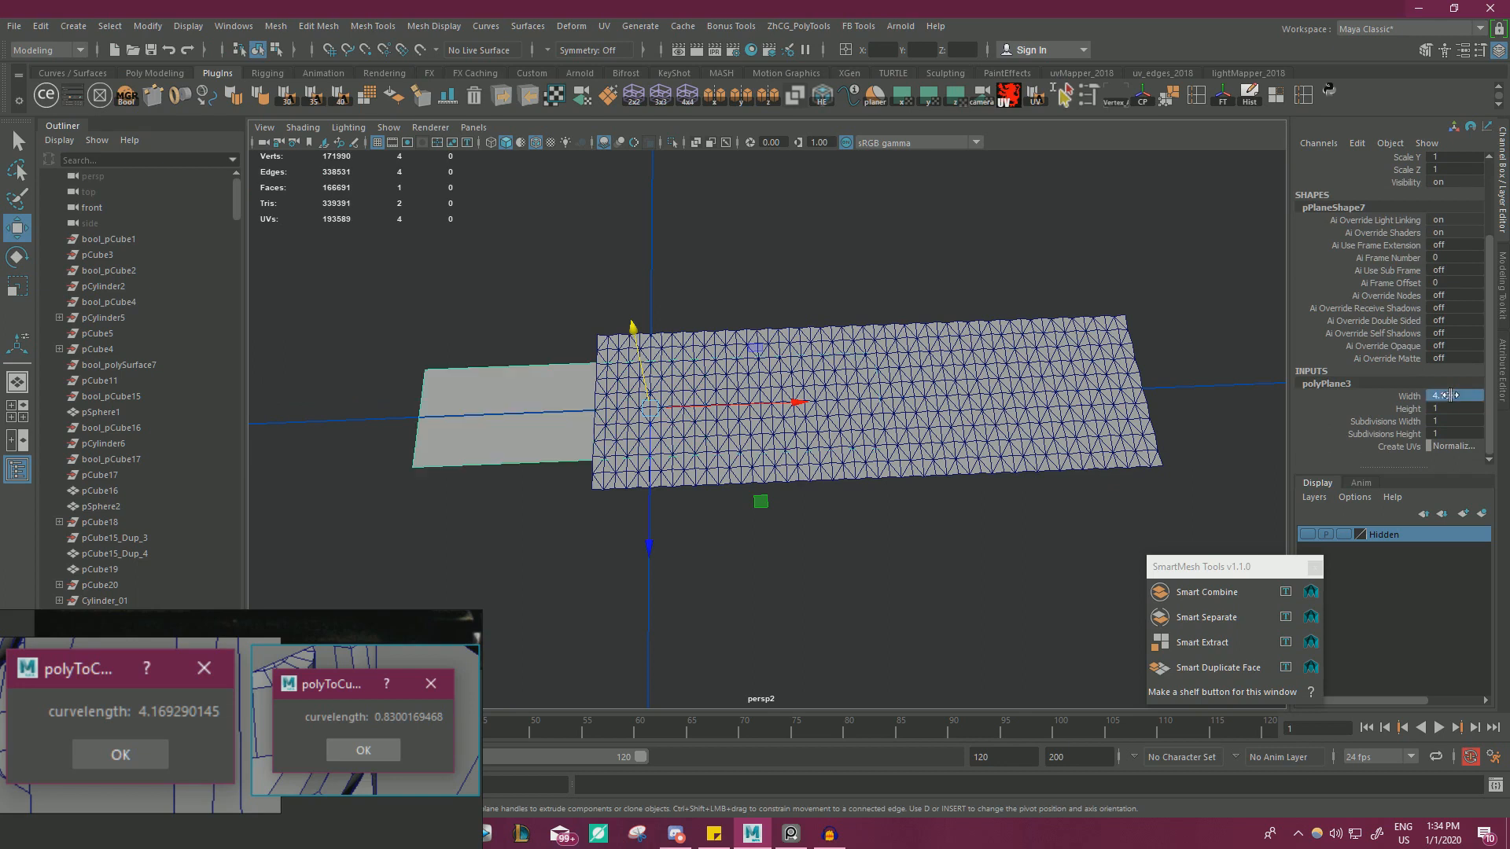
double_click(1453, 410)
type(".83")
key("Return")
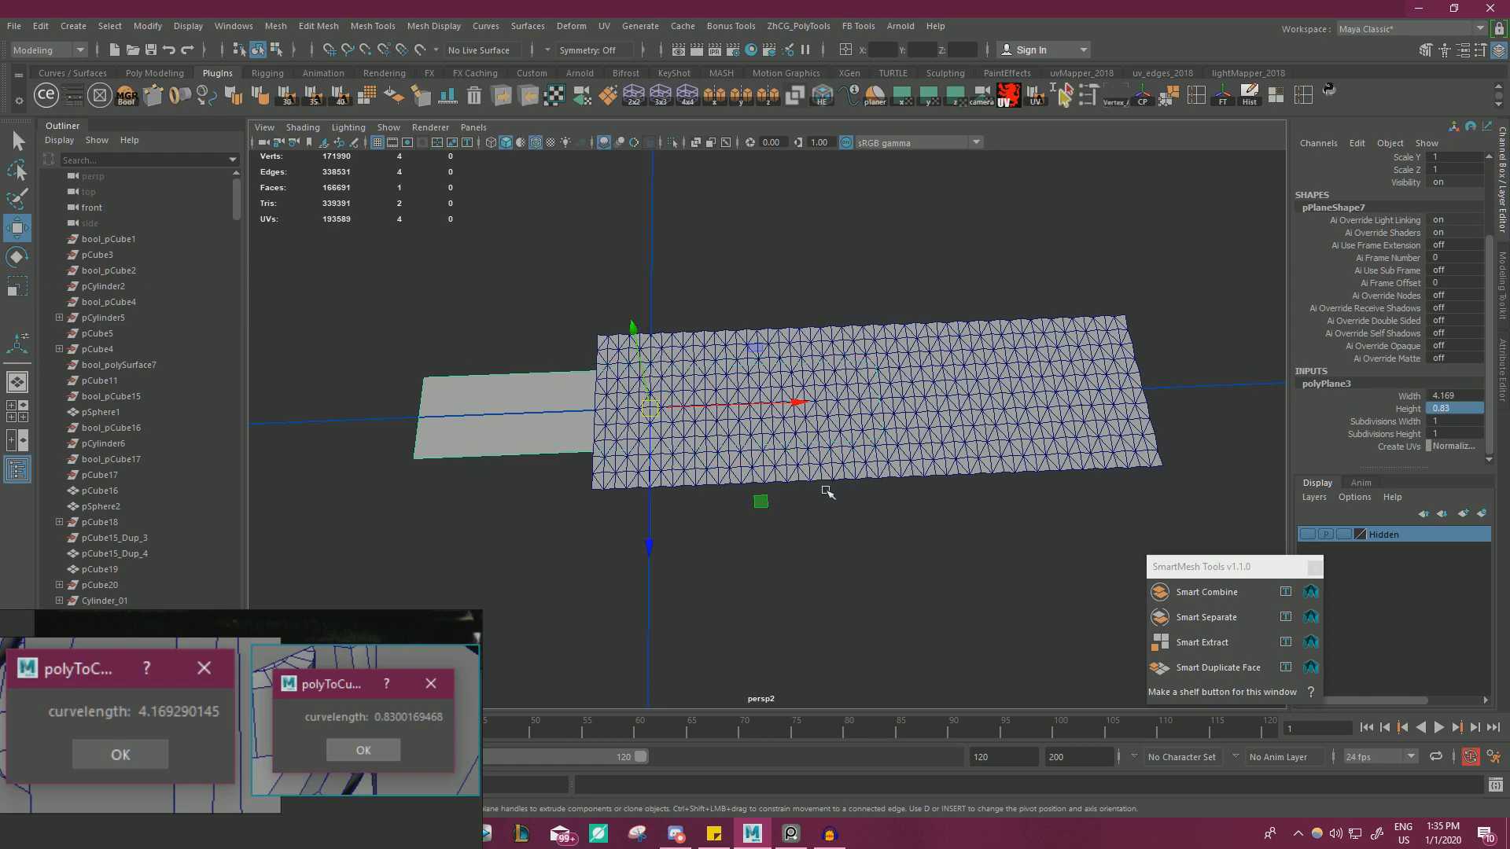
- Move the plane's pivot to its front-left corner and snap that corner onto the knurled row's front-left corner
left_click_drag(681, 467, 774, 464, "alt")
middle_click_drag(775, 464, 932, 444, "alt")
scroll(932, 443, "up", 2)
key("d")
key("v")
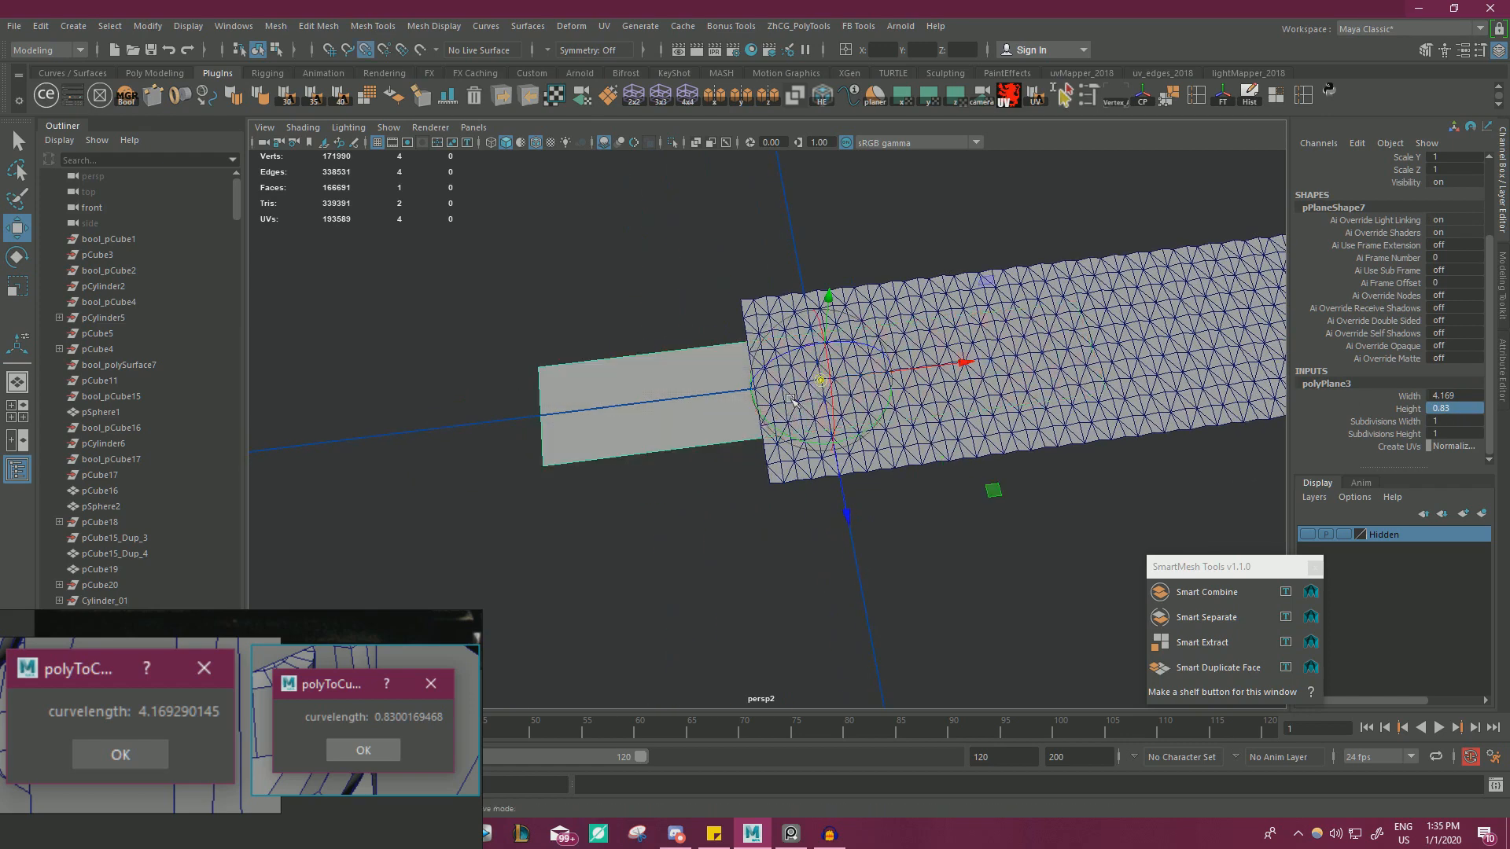
left_click_drag(791, 399, 765, 497)
key("v")
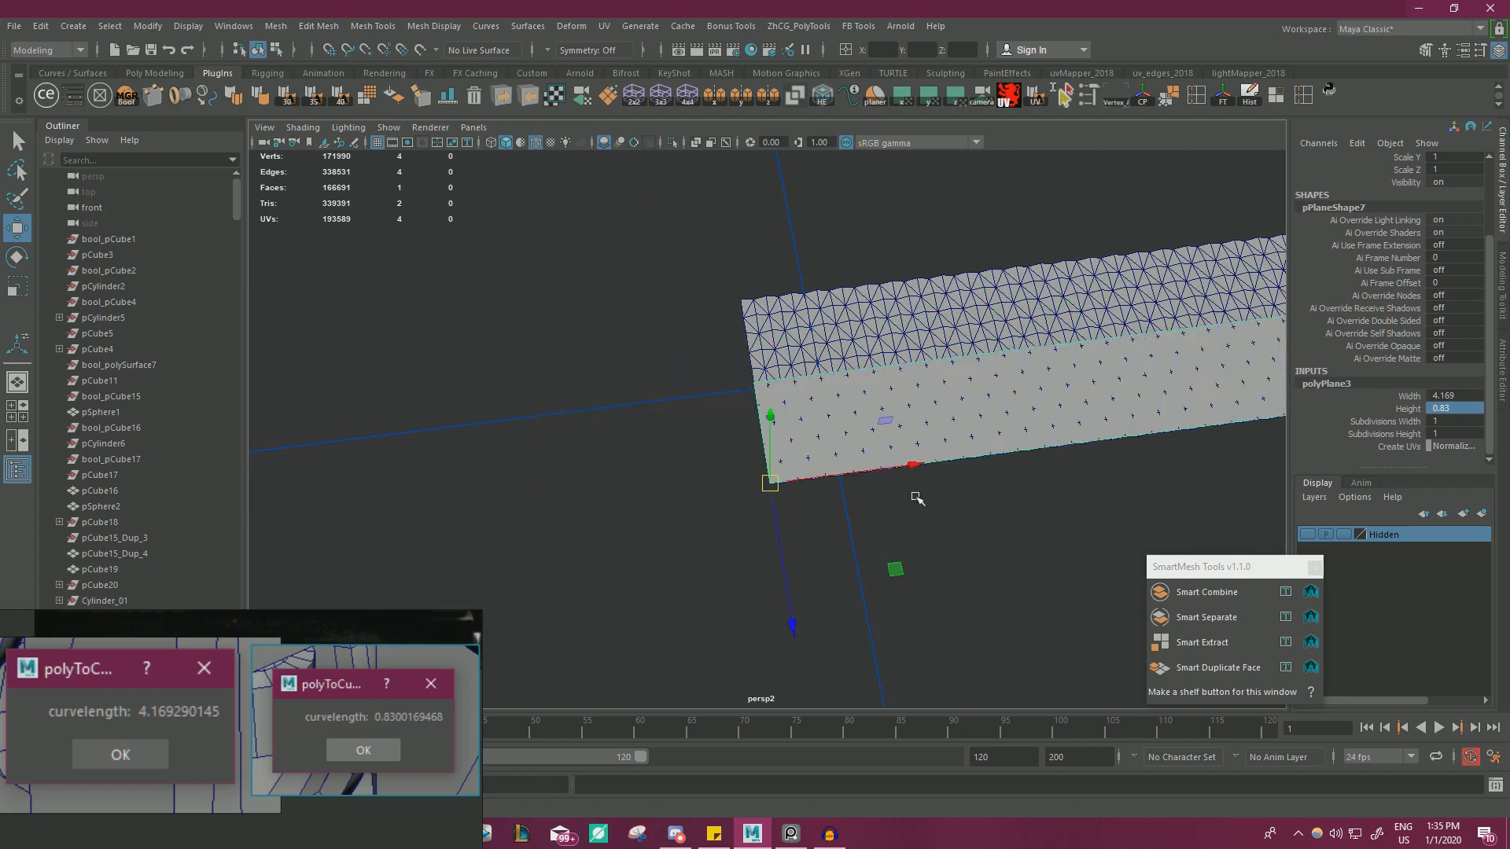
- Combine the five knurled tiles into one mesh and merge all of its overlapping vertices
left_click_drag(917, 498, 594, 456, "alt")
left_click_drag(604, 327, 1082, 395)
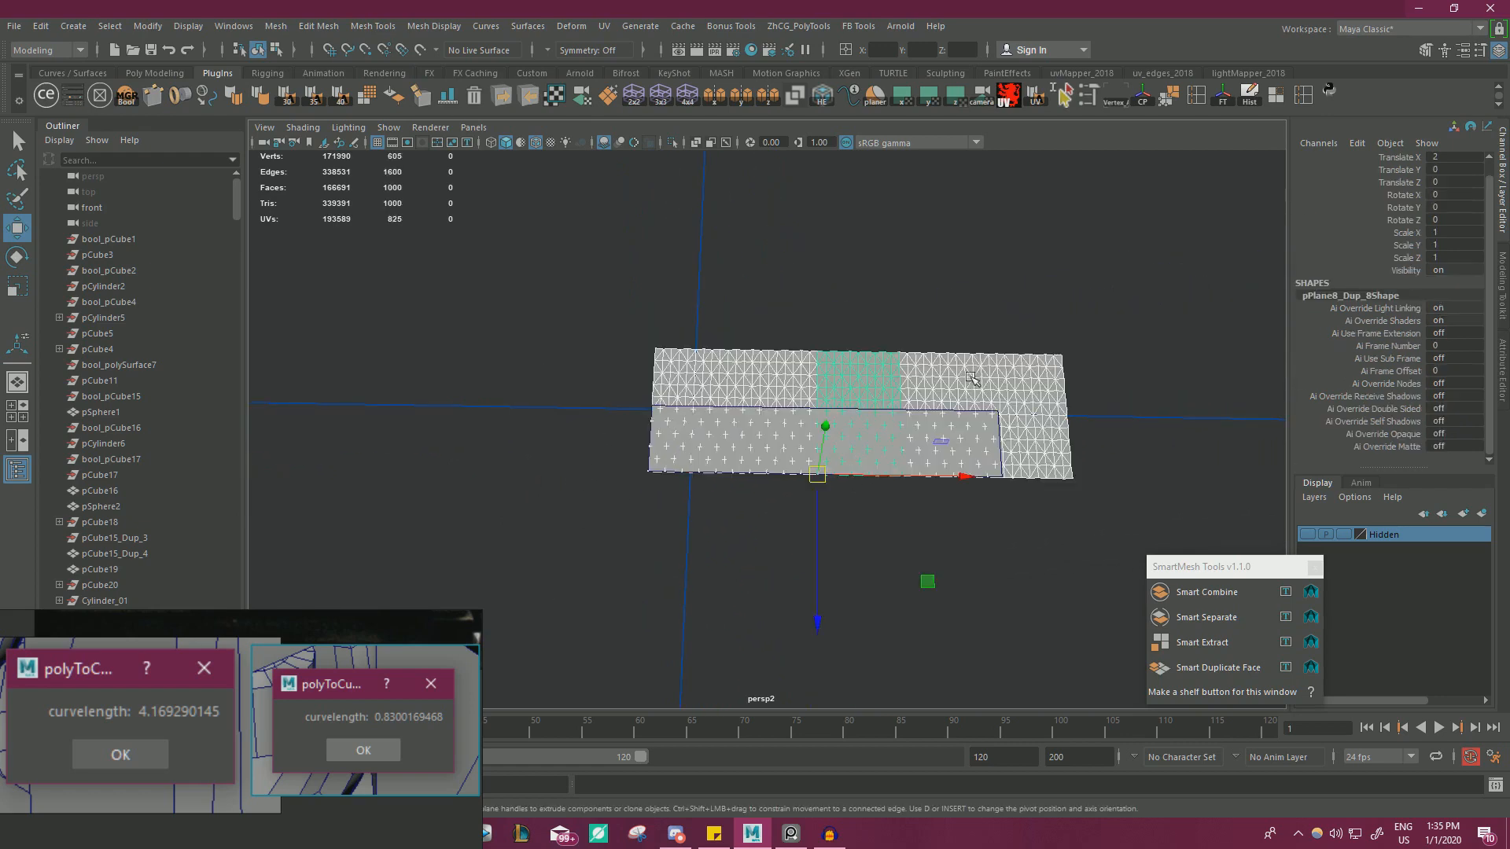
left_click(281, 29)
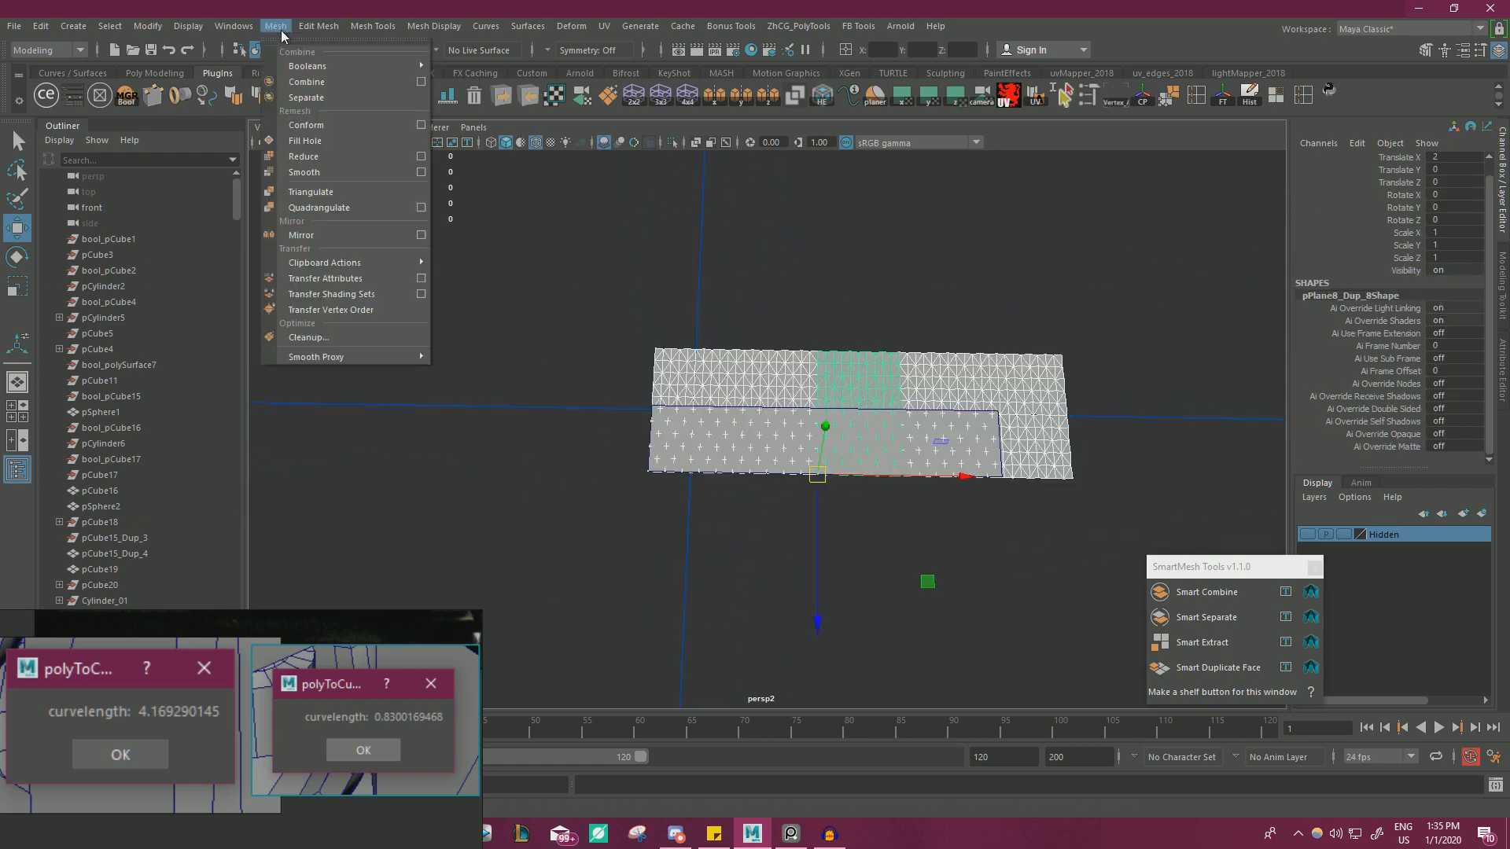
left_click(317, 84)
right_click_drag(550, 264, 503, 260)
left_click_drag(512, 229, 1101, 503)
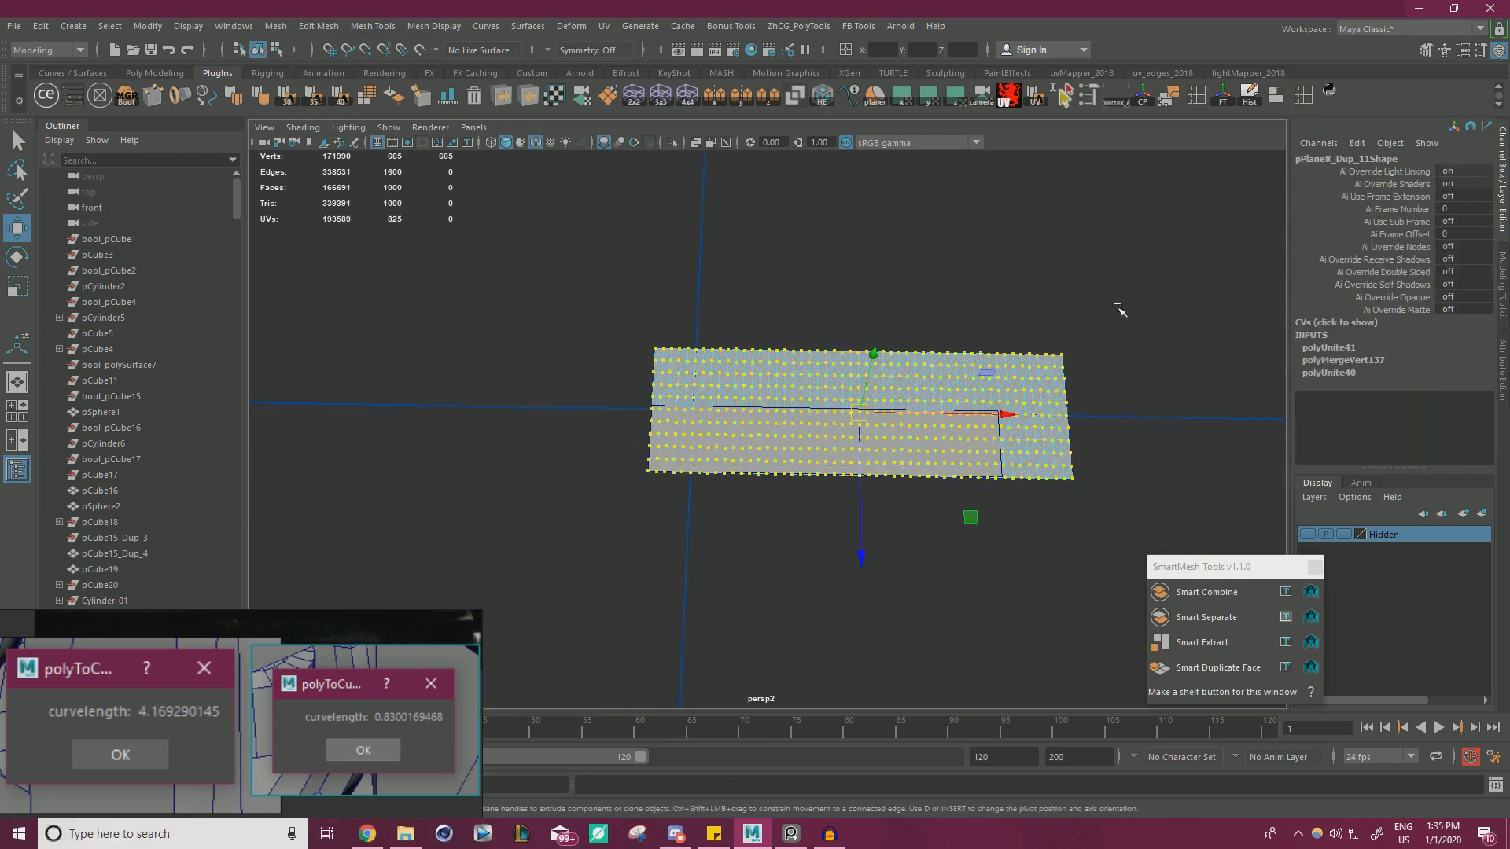
right_click_drag(1124, 301, 1189, 235, "shift")
right_click_drag(754, 253, 832, 212)
- Snap the knurled strip's pivot to its front-left corner and scale it down in X and Z towards the plane's length
key("q")
left_click(637, 272)
left_click_drag(637, 272, 761, 380)
scroll(766, 385, "up", 4)
key("r")
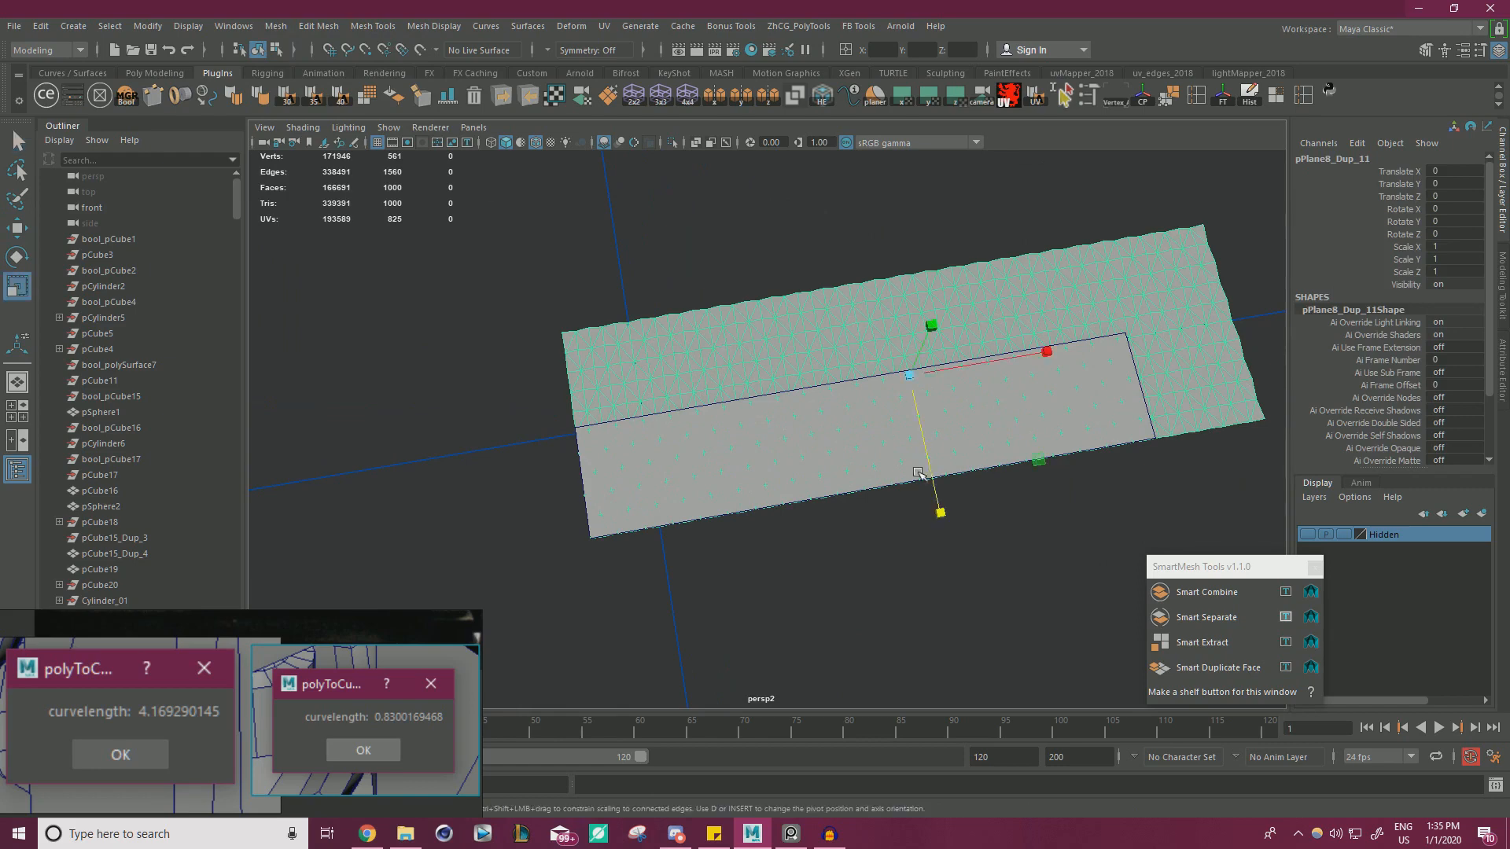
key("d")
key("v")
left_click_drag(909, 378, 573, 608)
left_click_drag(708, 632, 677, 654)
scroll(786, 618, "up", 3)
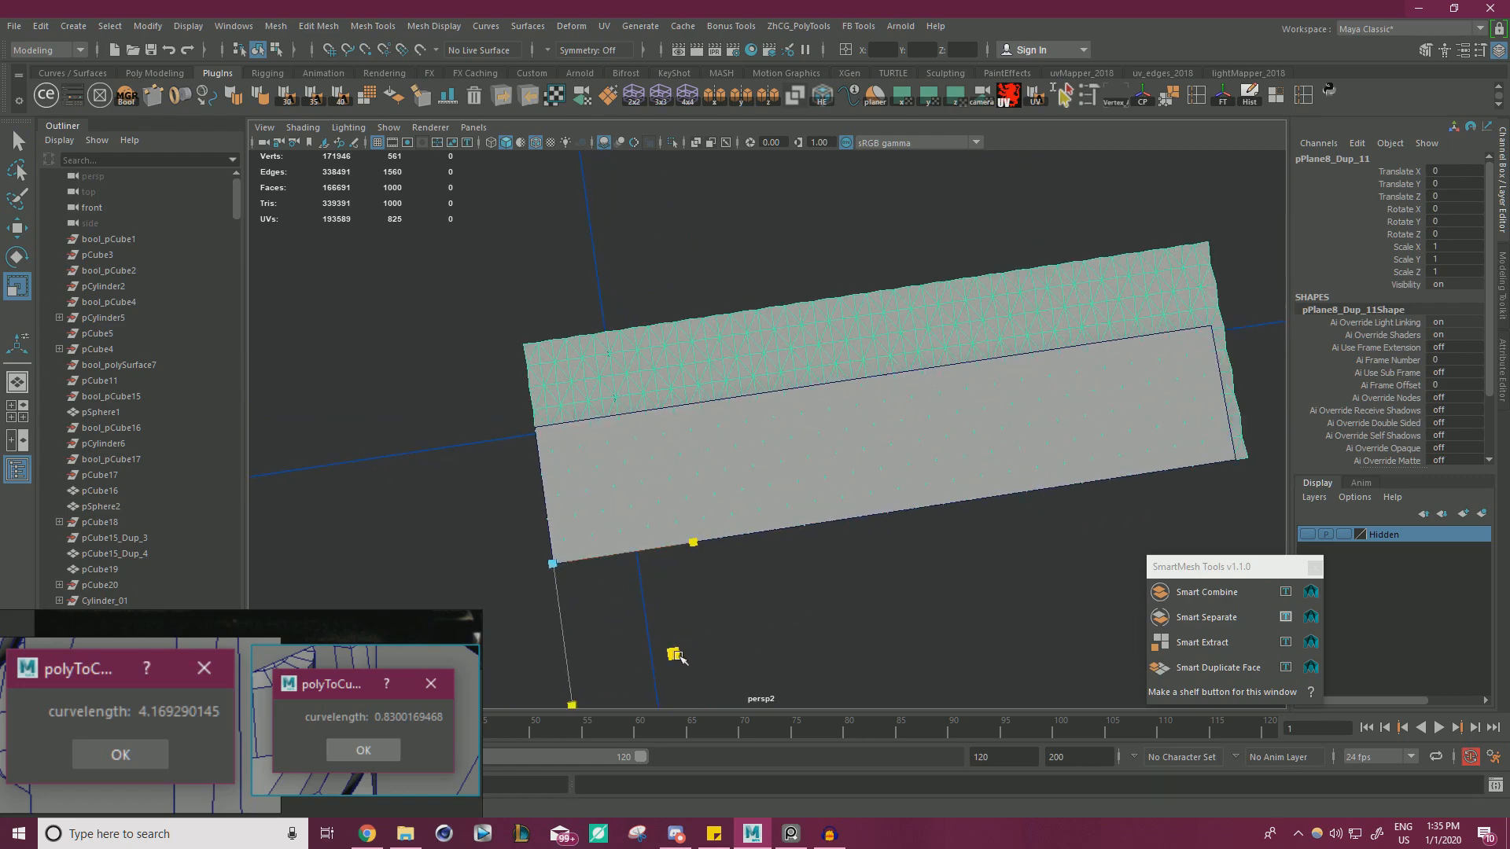
- Fine-tune the strip's X and Z scale to match the plane's length and align a diamond row with its far edge
middle_click_drag(763, 627, 683, 563, "alt")
left_click_drag(683, 563, 650, 495, "alt")
middle_click_drag(651, 495, 461, 438, "alt")
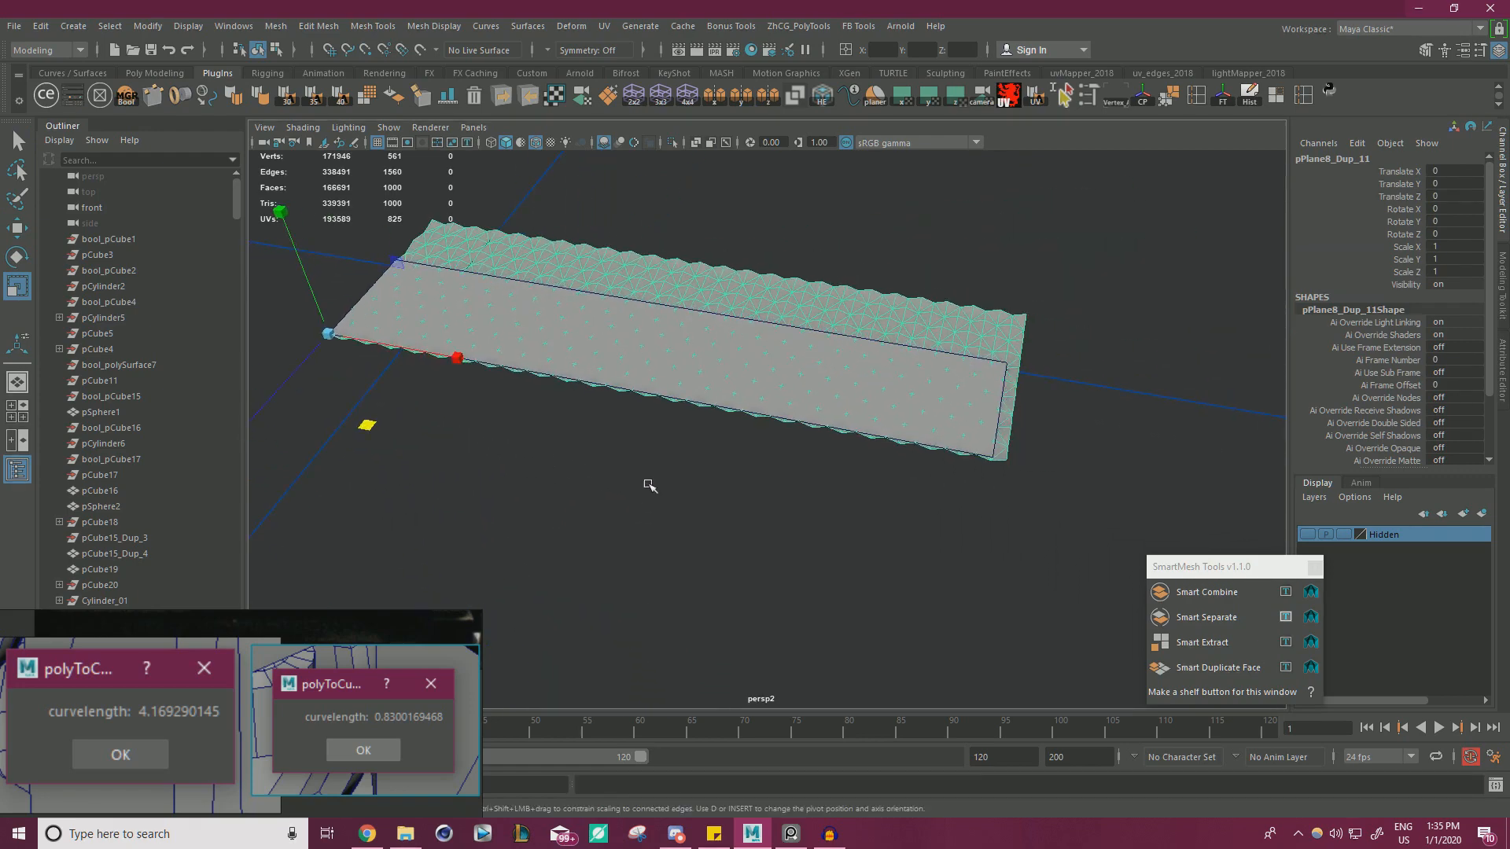
left_click_drag(650, 485, 638, 550, "alt")
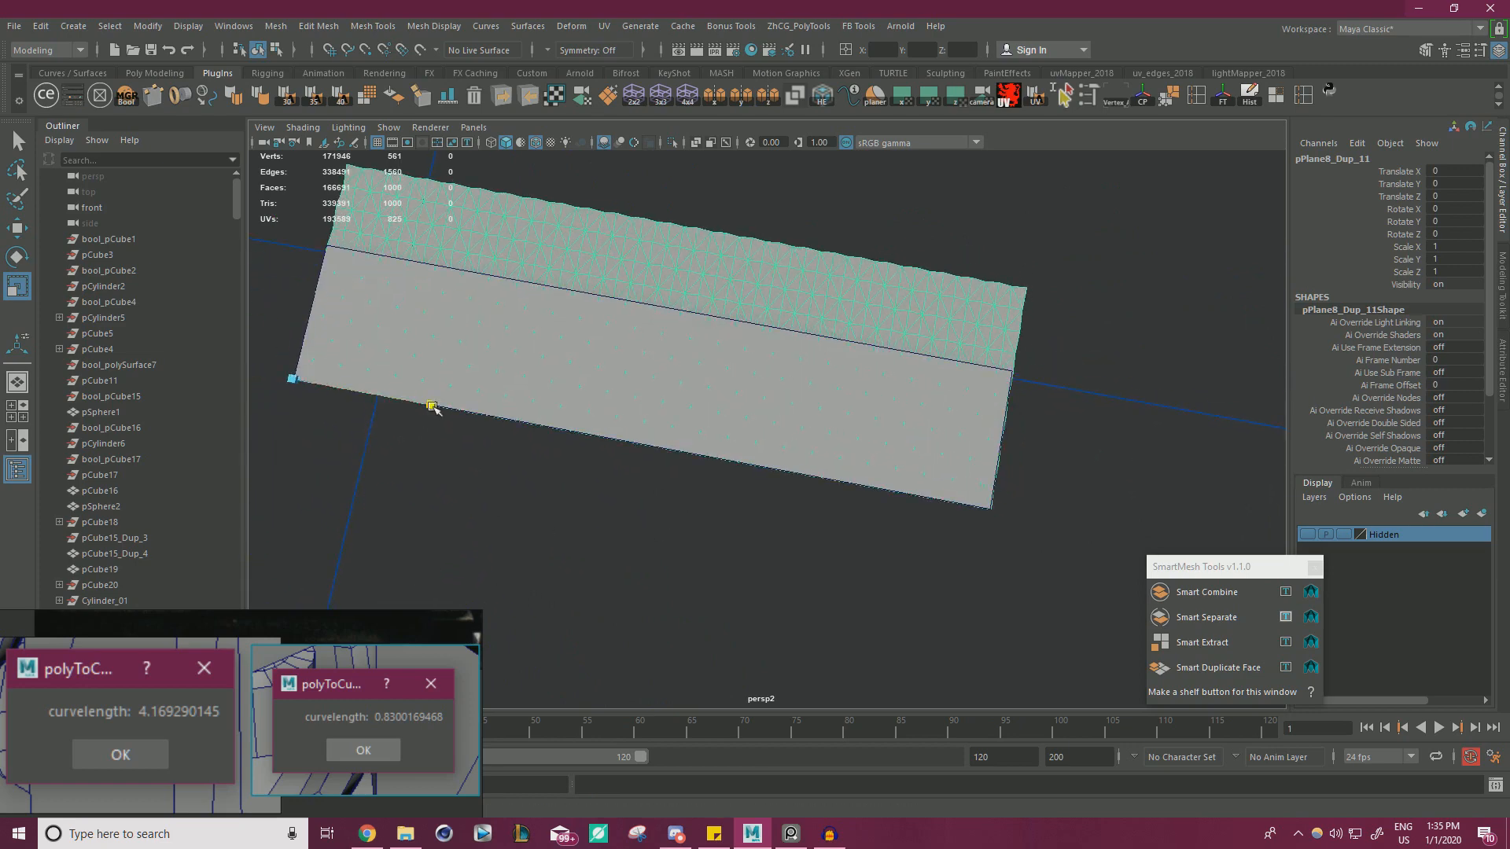
mouse_move(431, 409)
left_mouse_down("alt")
mouse_move(713, 438)
mouse_move(742, 554)
left_mouse_up("alt")
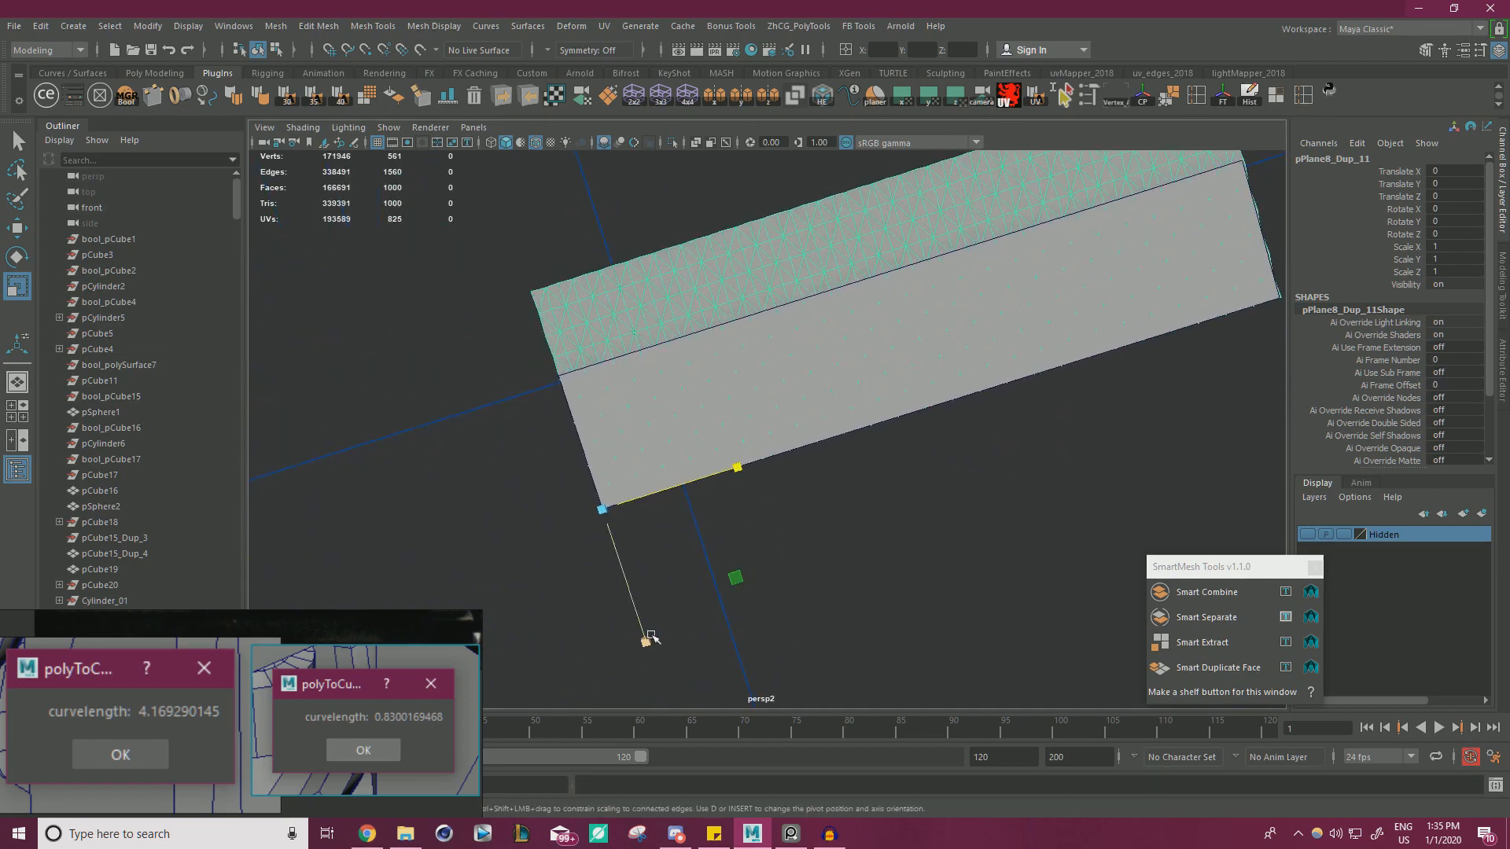
mouse_move(651, 637)
left_mouse_down()
mouse_move(653, 619)
mouse_move(669, 635)
left_mouse_up()
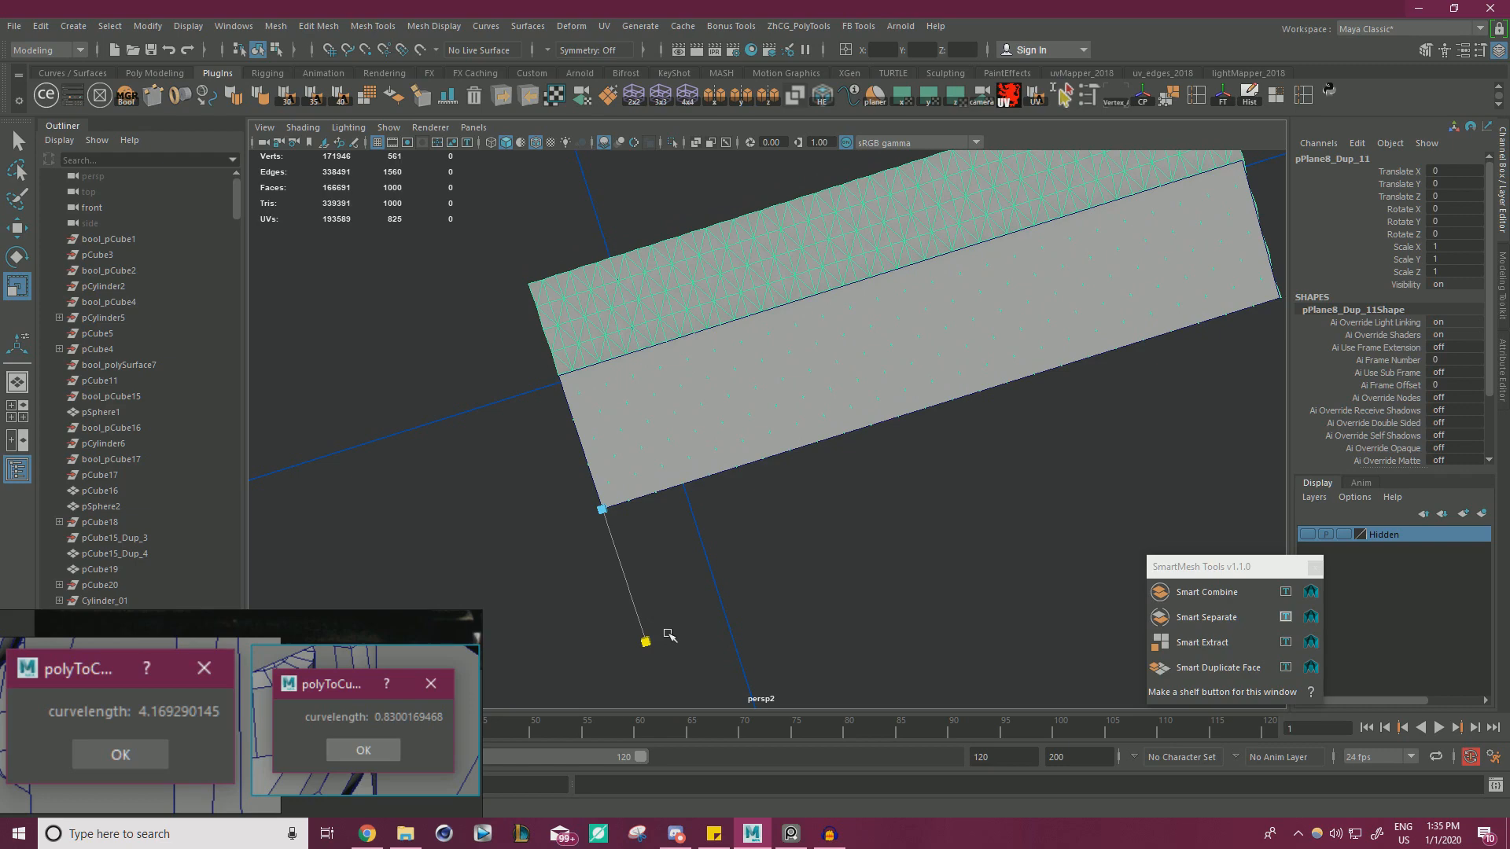
left_click_drag(667, 634, 668, 633)
right_click_drag(701, 606, 725, 503, "alt")
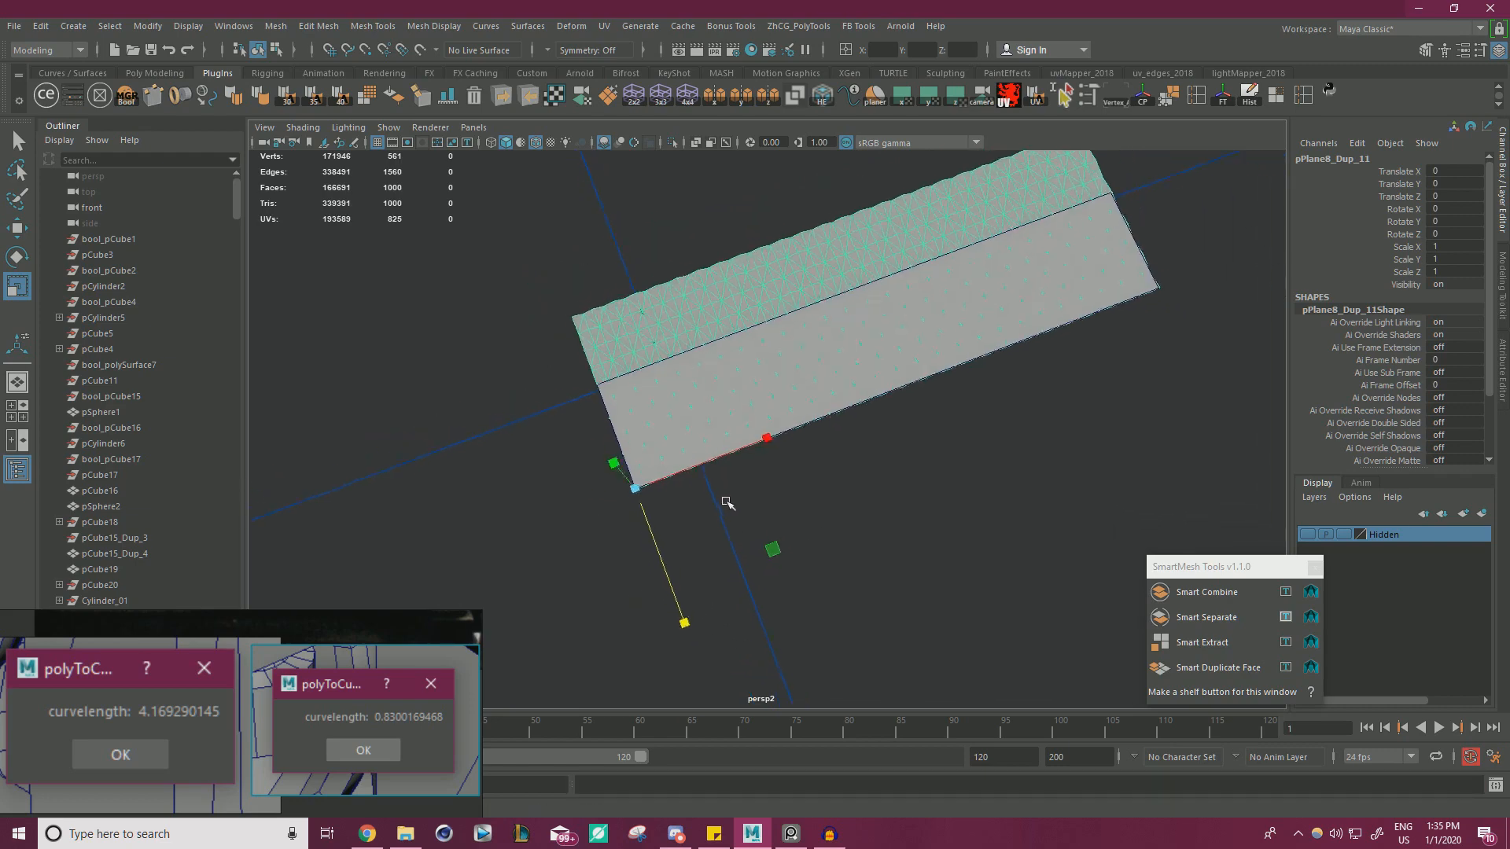
left_click_drag(724, 502, 741, 496, "alt")
- Try raising the knurled strip above the sizing plane, and undo the move
key("w")
left_click_drag(605, 436, 609, 399)
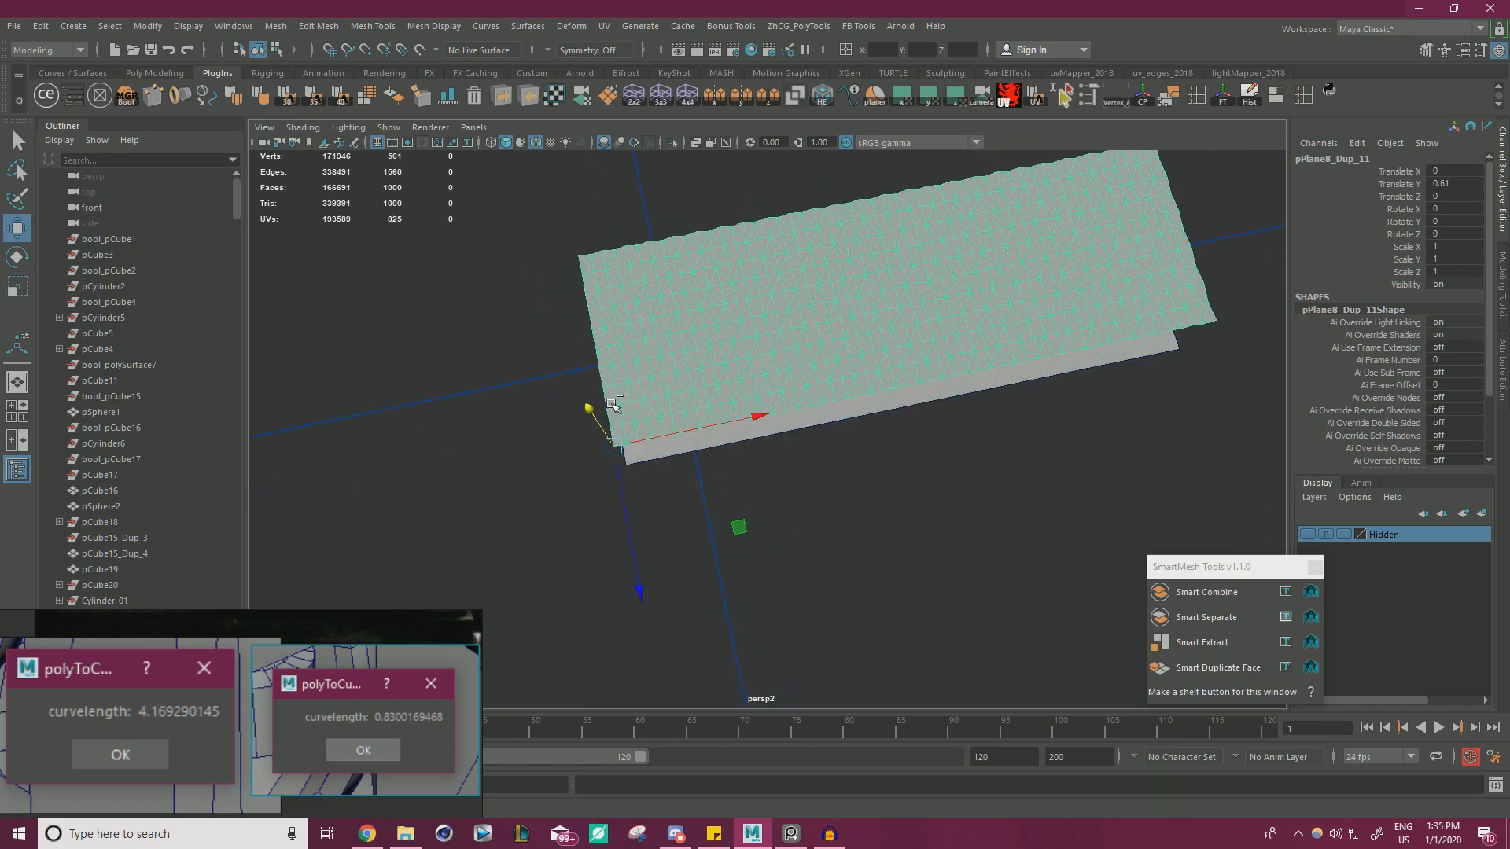
key("ctrl+z")
left_click_drag(710, 451, 708, 463, "alt")
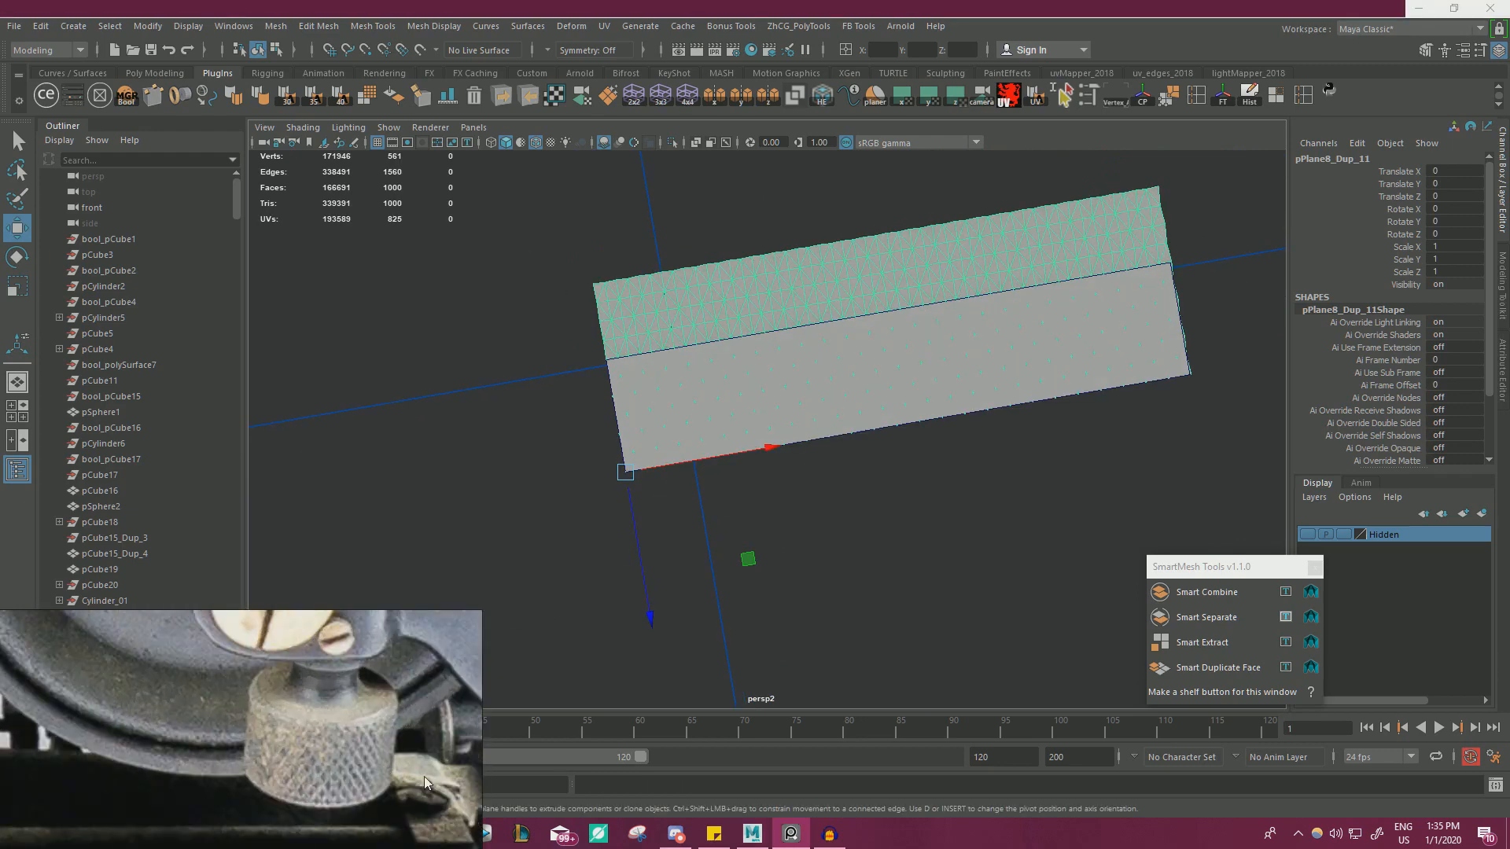
- Delete the knurled strip's faces that extend beyond the far long edge of the sizing plane
left_click_drag(906, 538, 870, 530, "alt")
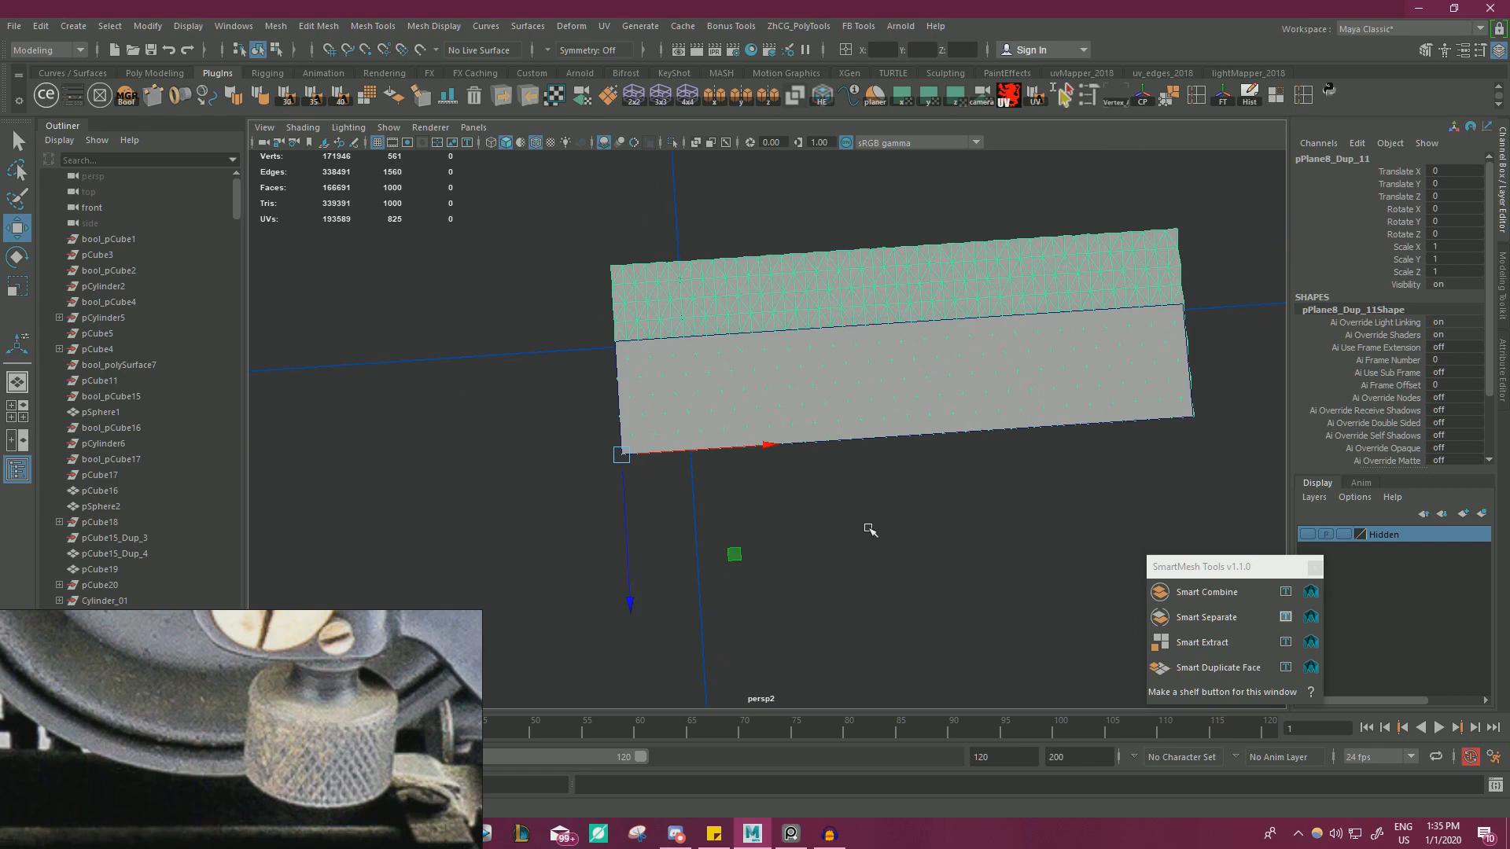
middle_click_drag(870, 529, 872, 560, "alt")
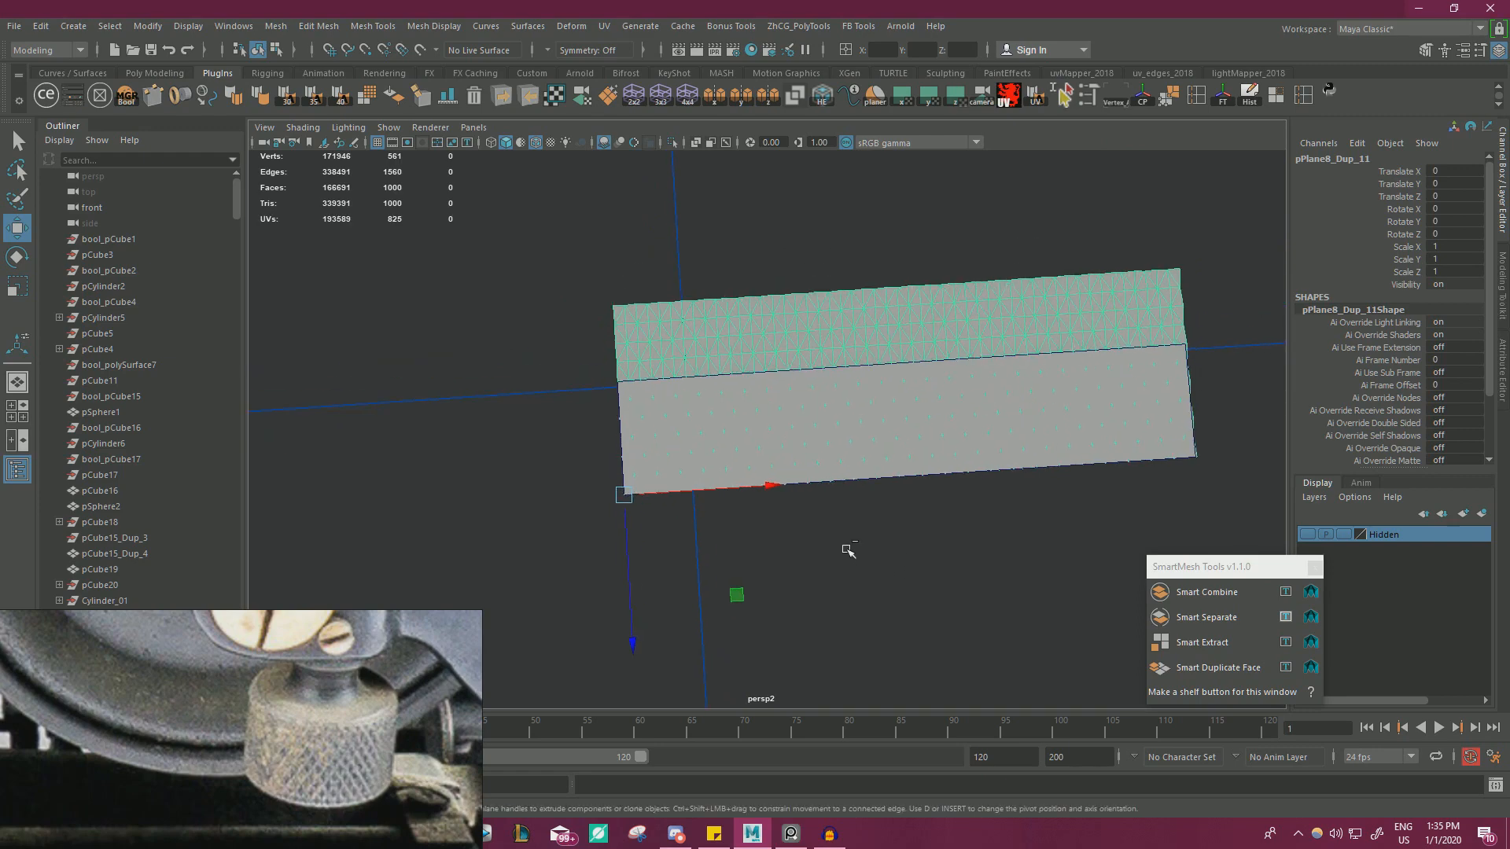
right_click_drag(531, 321, 516, 356)
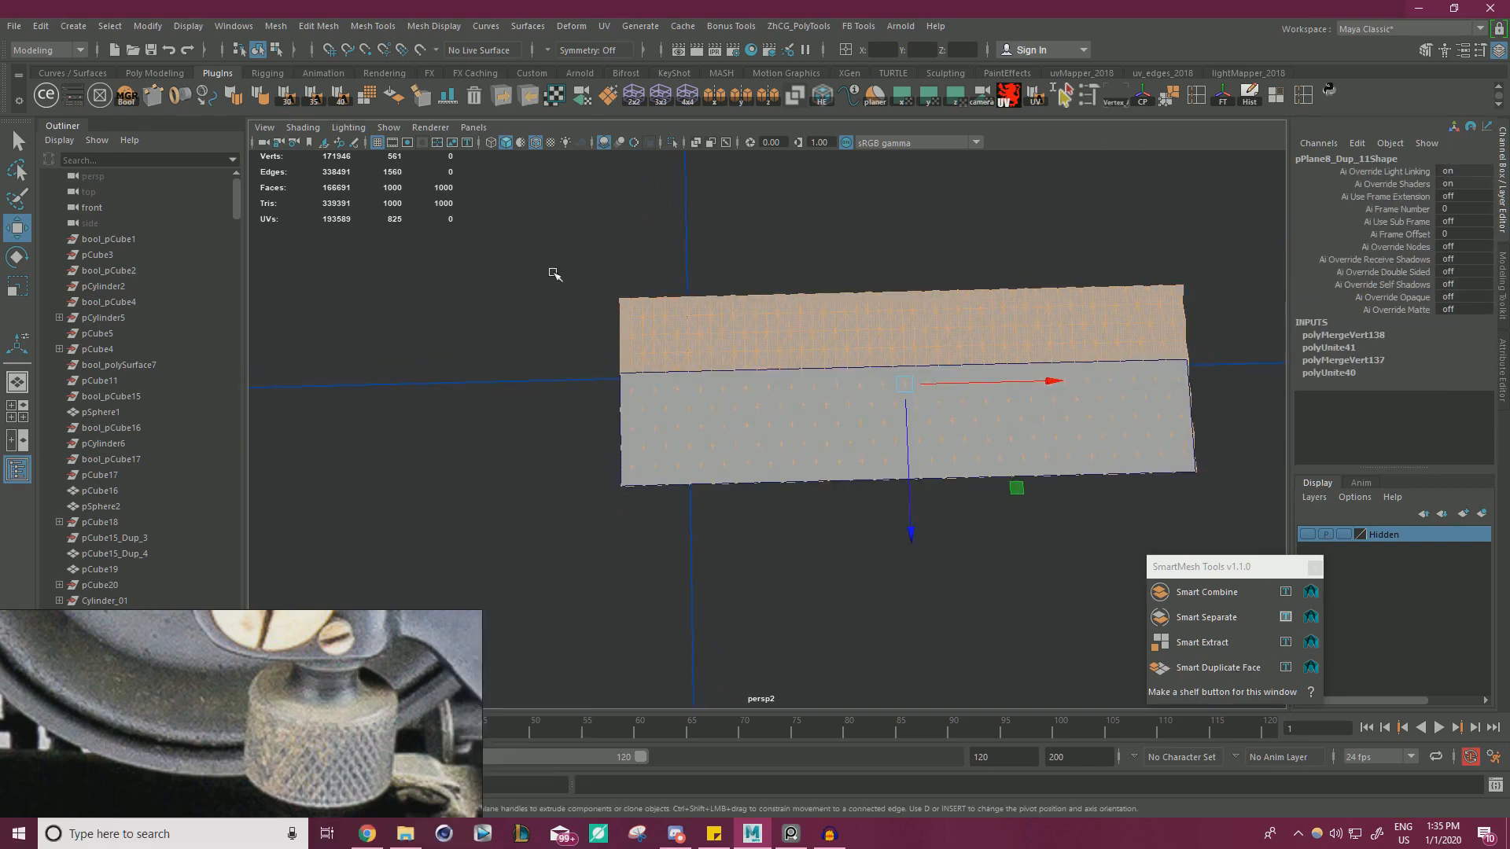
left_click_drag(553, 254, 1206, 352)
key("Delete")
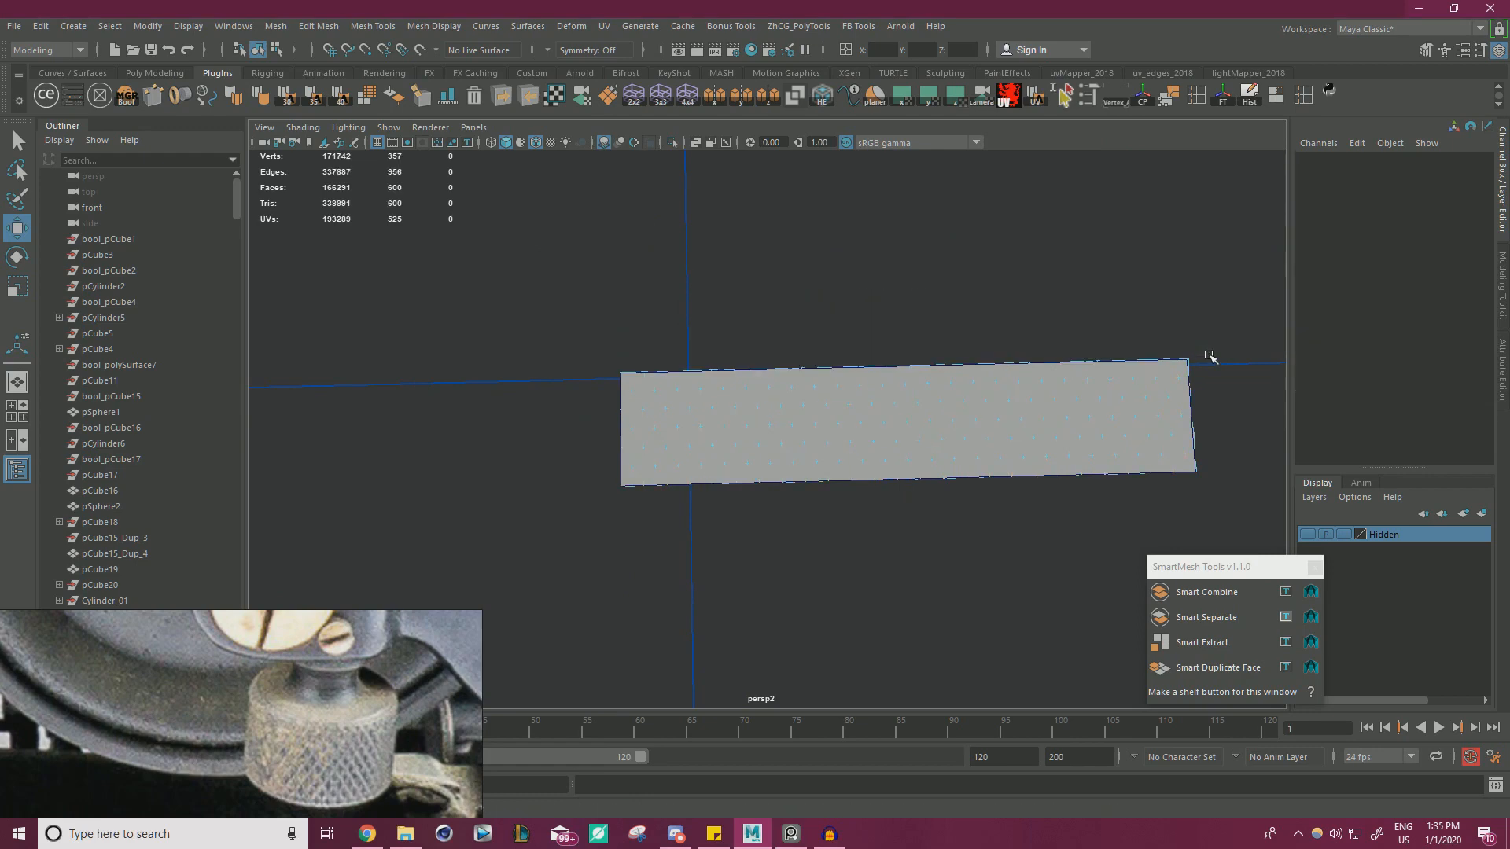
- Duplicate the trimmed strip by -0.836 in Z and copy both rows 4.18 along X, edge to edge, as a two-by-two block
right_click_drag(799, 276, 870, 257)
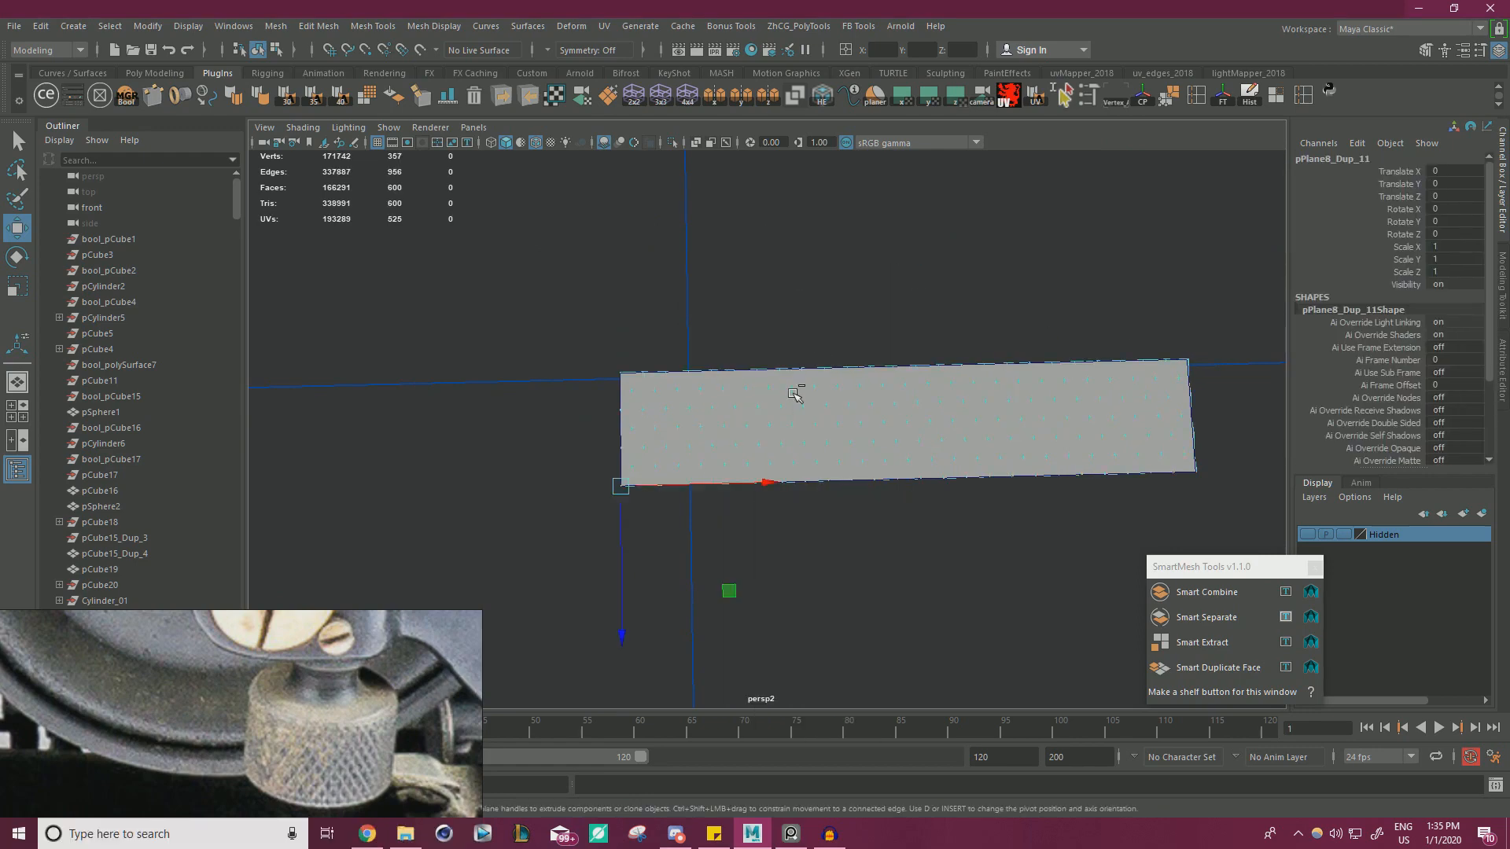
left_click_drag(621, 598, 621, 484, "shift")
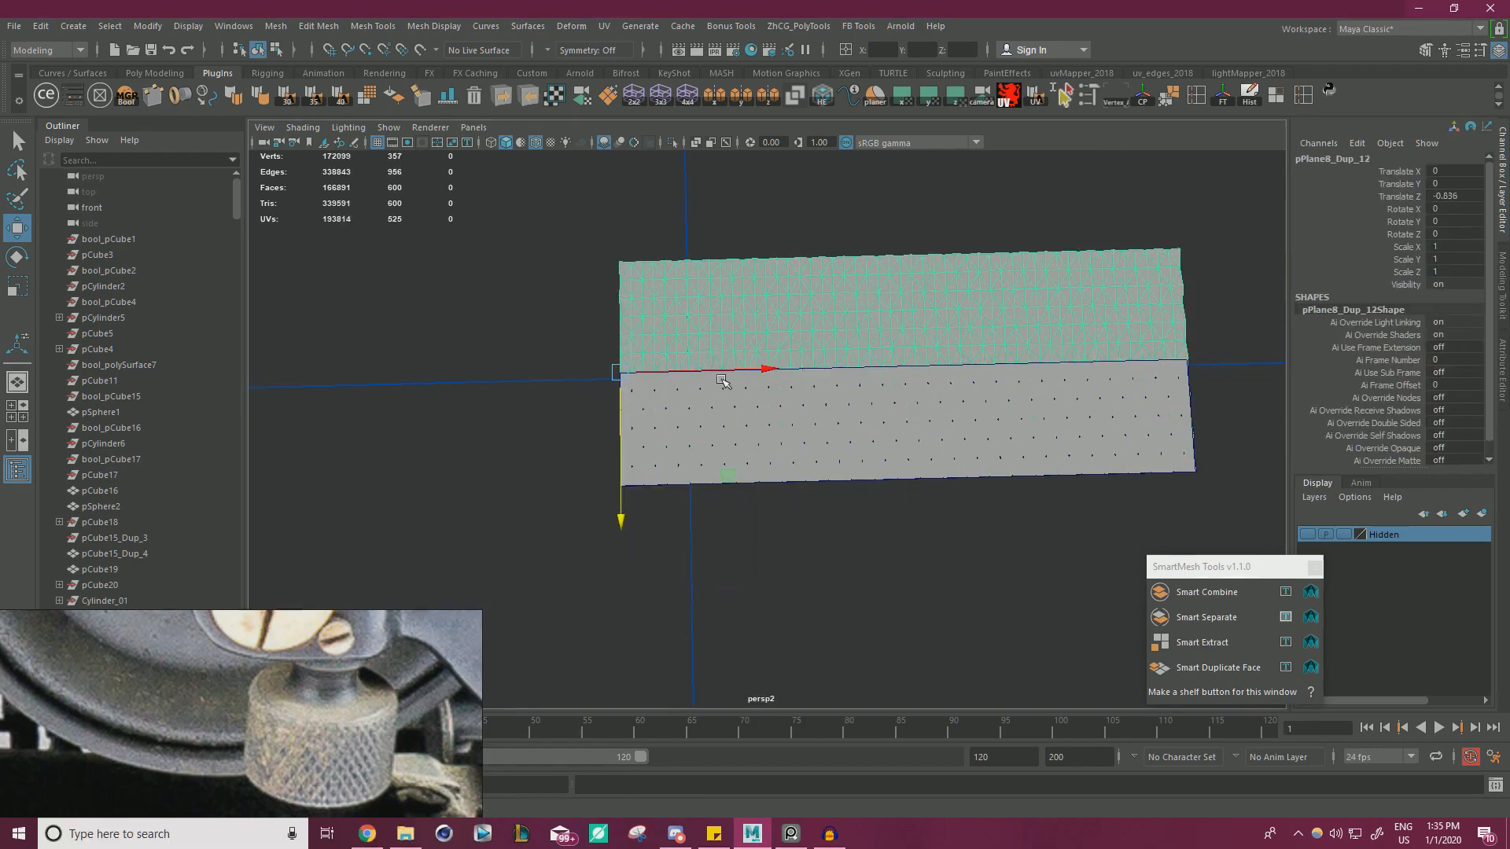
middle_click_drag(721, 380, 631, 376, "alt")
right_click_drag(632, 376, 584, 341, "alt")
left_click_drag(772, 386, 1056, 391, "shift")
key("v")
key("v")
left_click_drag(988, 507, 1003, 525, "shift")
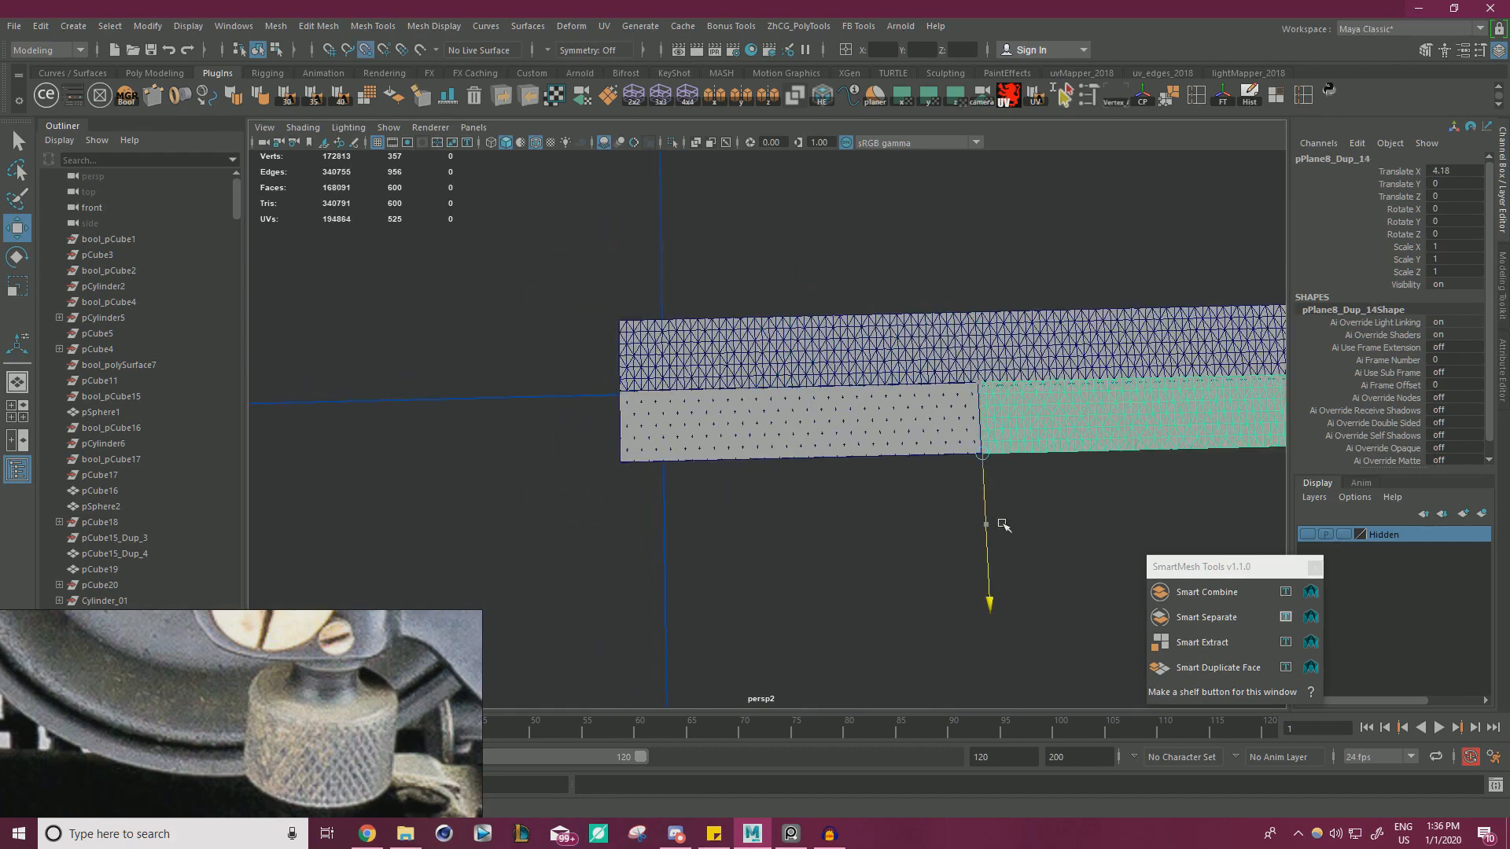
left_click_drag(1080, 489, 1087, 493, "shift")
left_click(926, 344)
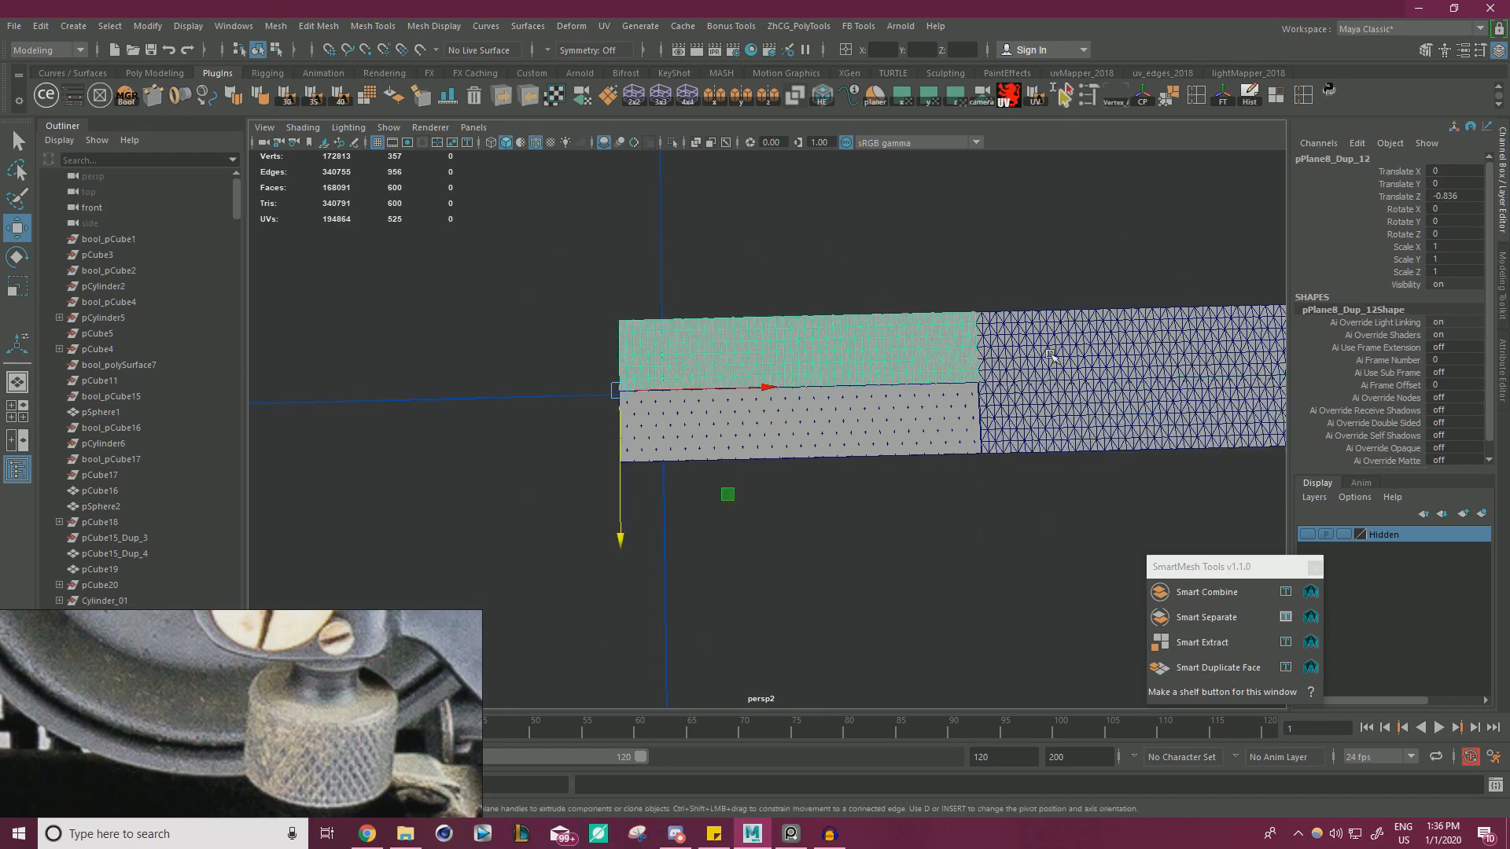
- Combine the four knurled strips of the two-by-two block into a single mesh
left_click(1029, 350, "shift")
left_click(1046, 425, "shift")
left_click(656, 447, "shift")
key("ctrl+z")
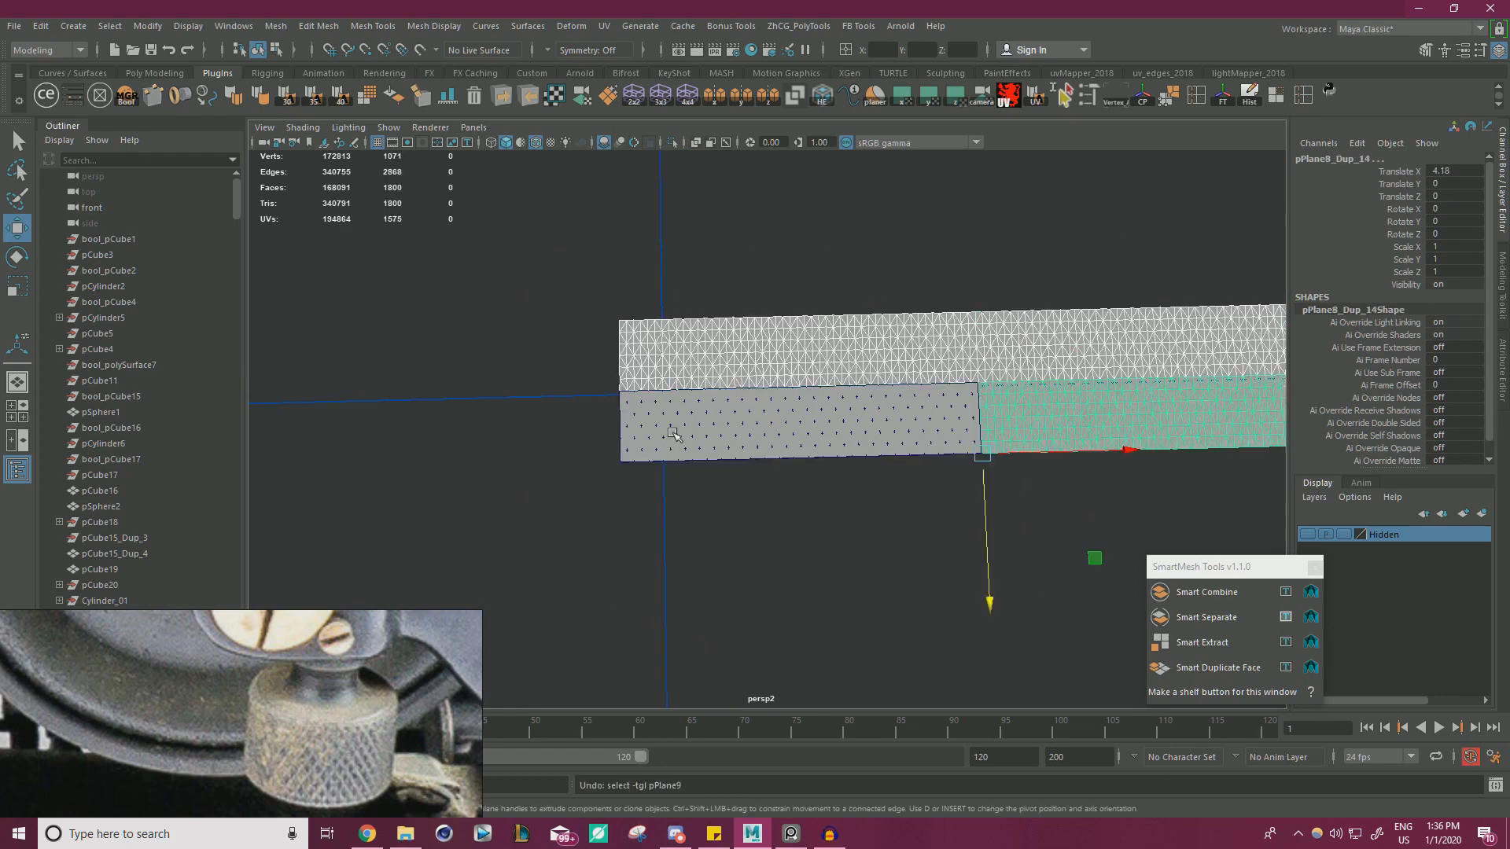
left_click(671, 424, "shift")
left_click(275, 26)
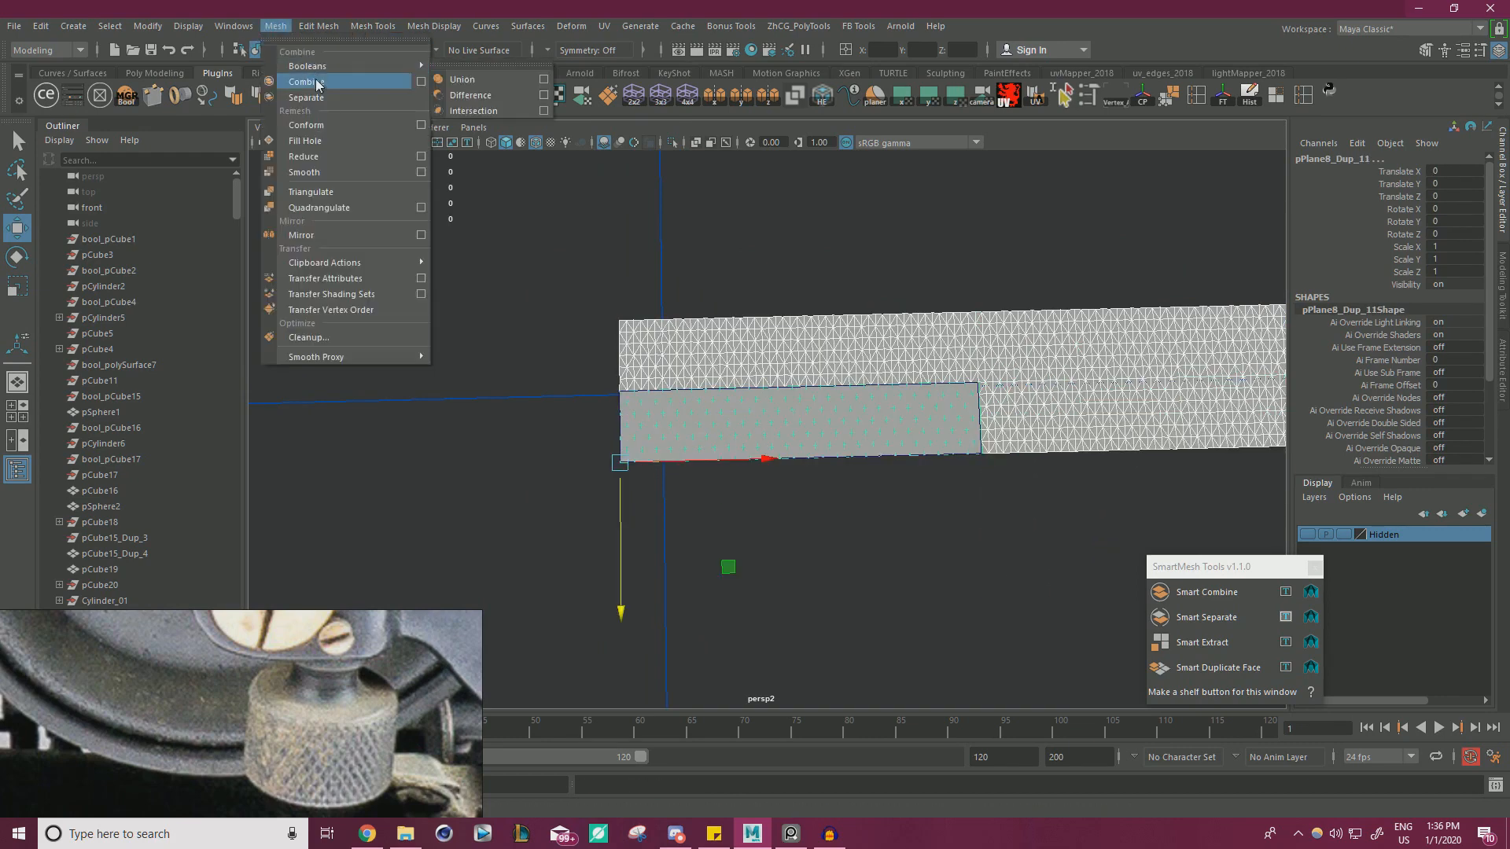
left_click(305, 70)
key("r")
key("w")
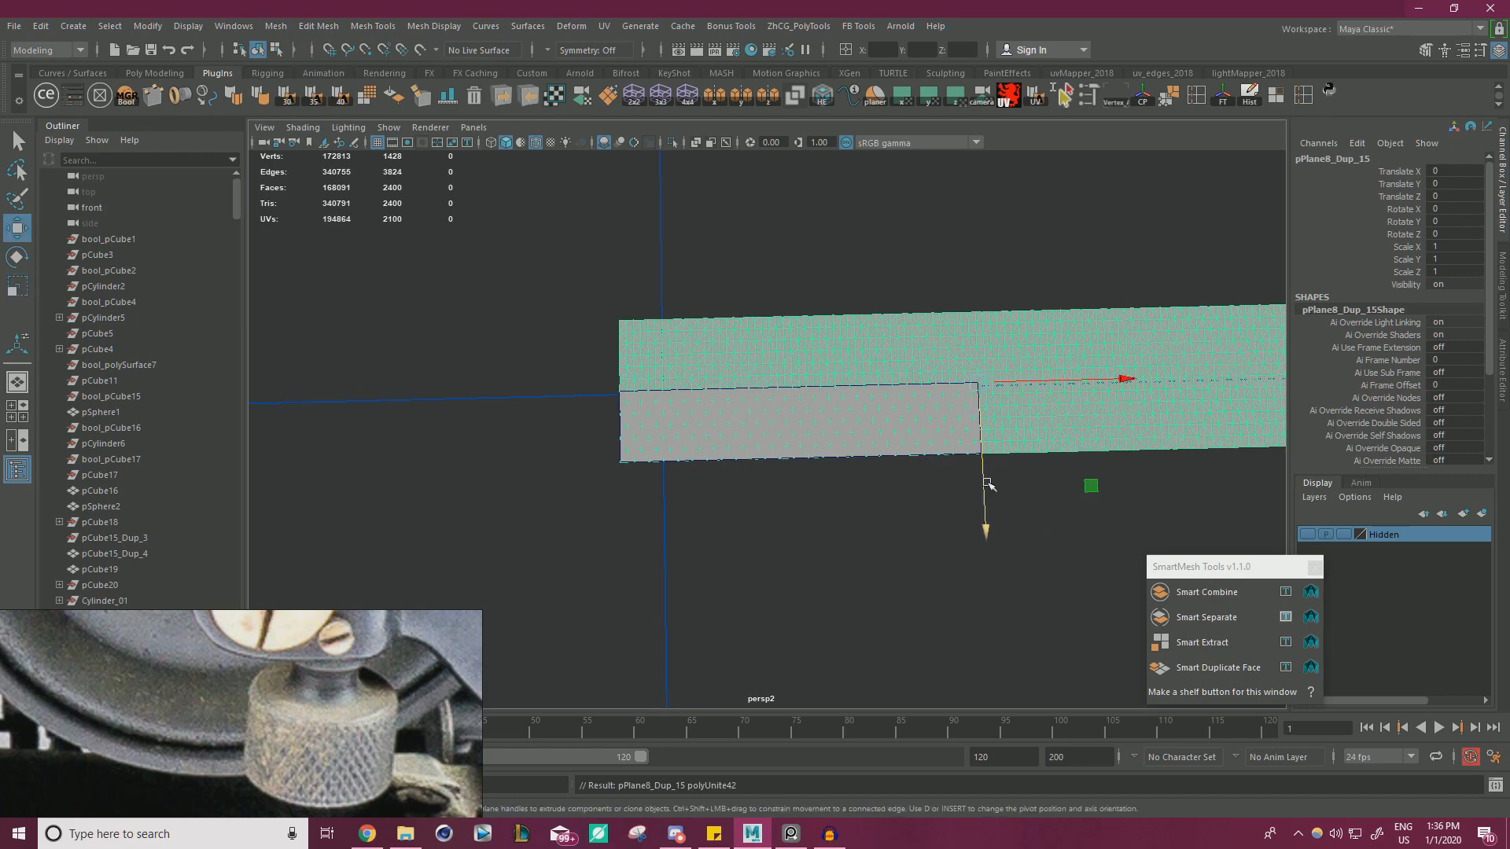
- Snap the combined mesh's pivot to the sizing plane's shared corner and set its X, Y and Z scale to 0.5
key("d")
left_click_drag(988, 447, 598, 491)
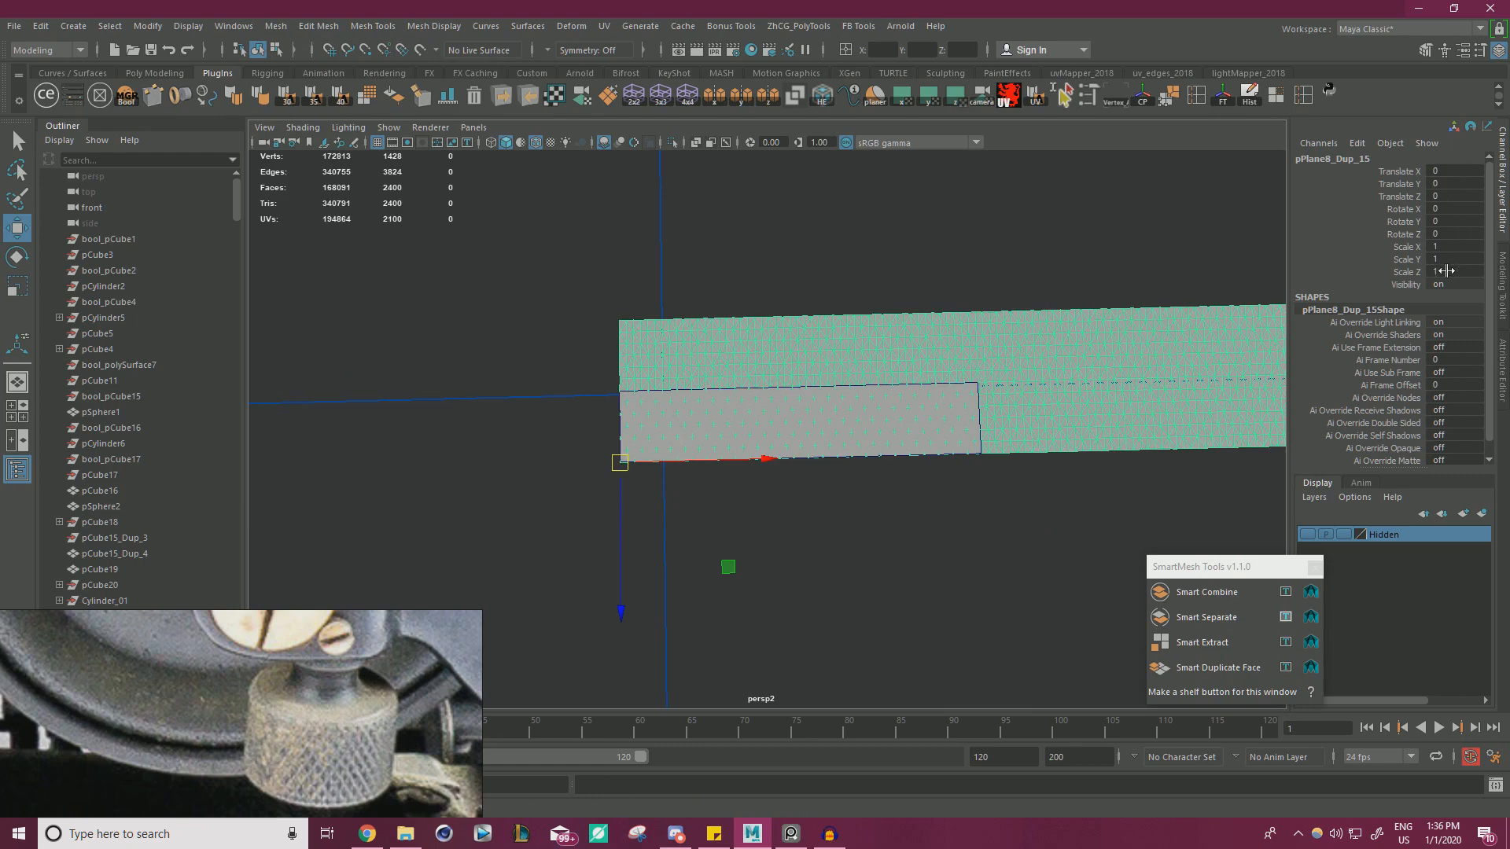
left_click_drag(1450, 242, 1449, 272)
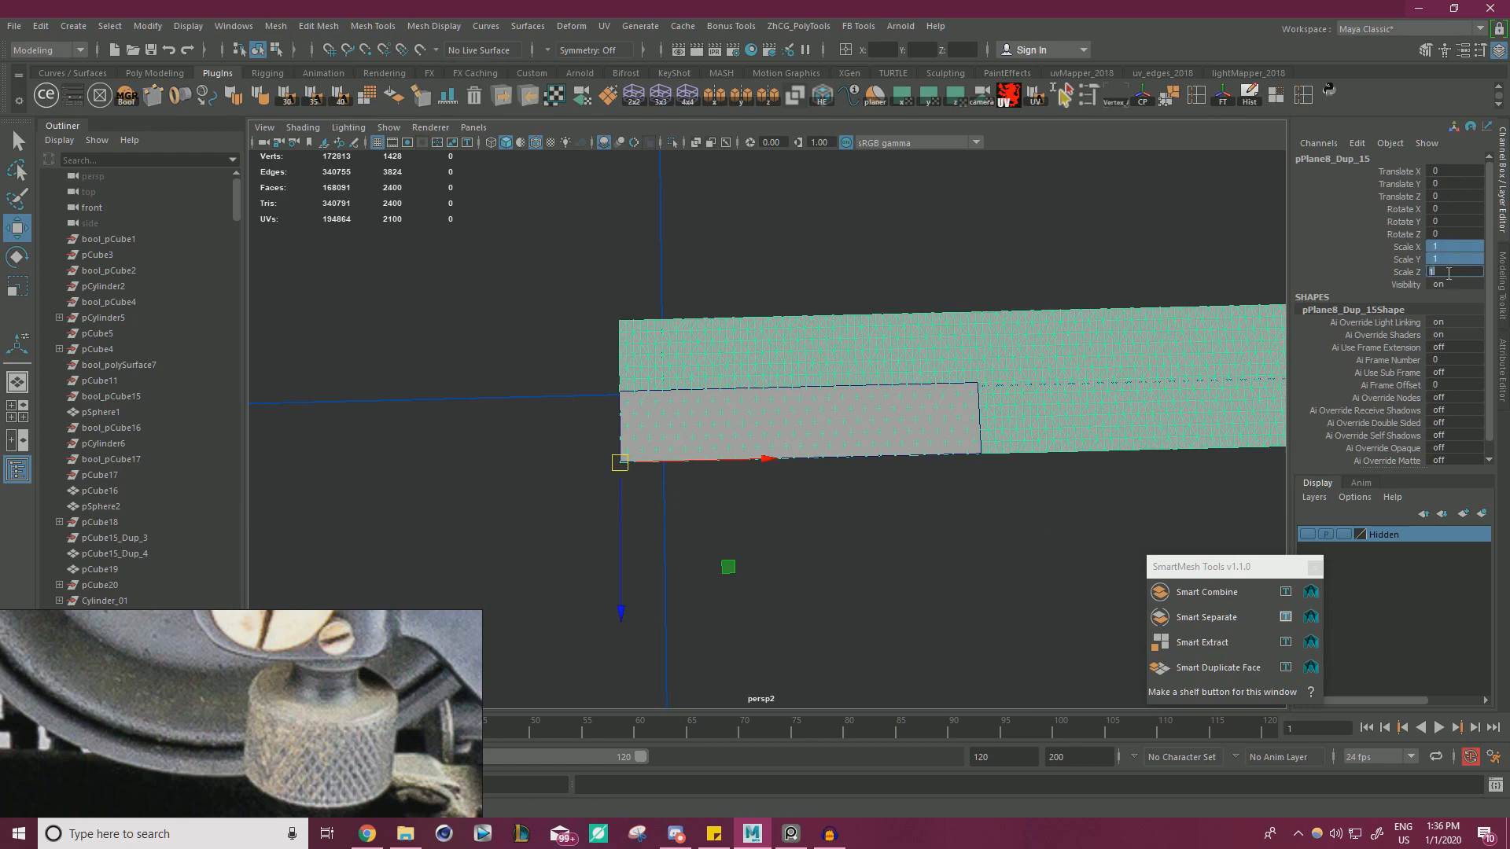
key("Return")
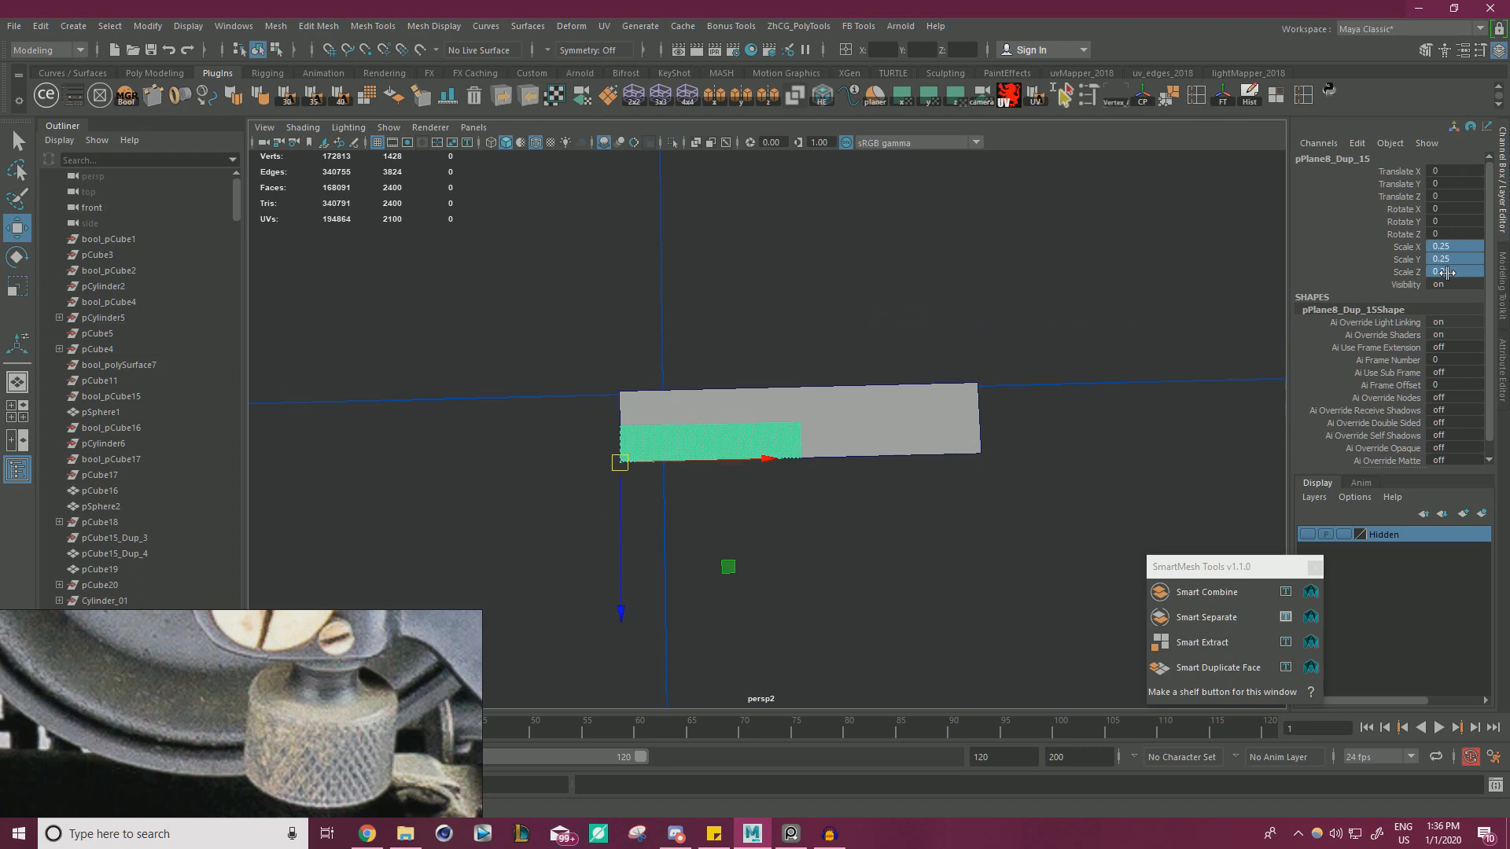
left_click_drag(1461, 271, 1465, 249)
type(".5")
key("Return")
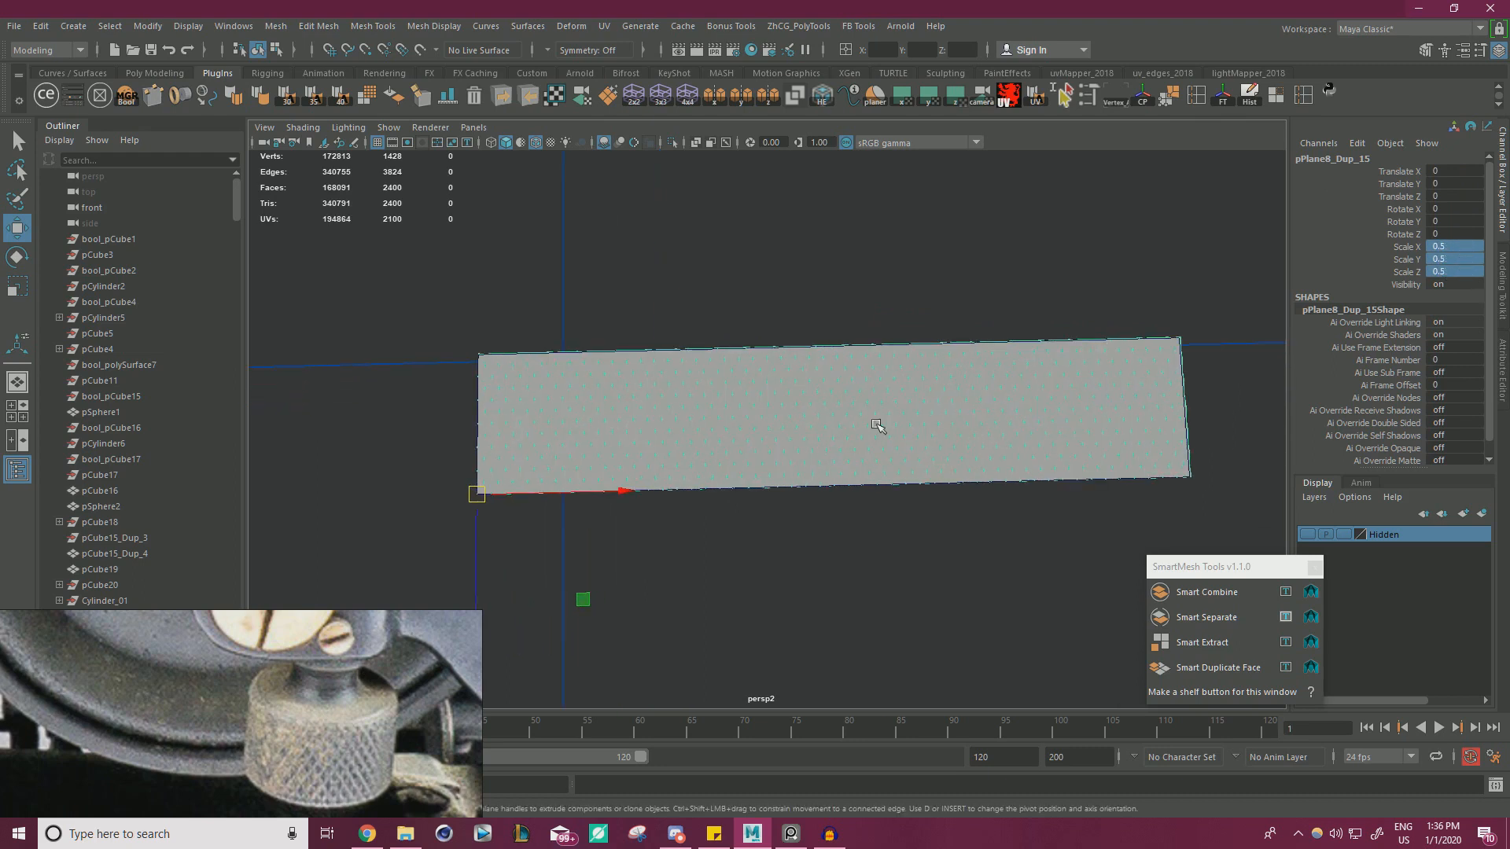
left_click_drag(443, 451, 464, 429, "shift")
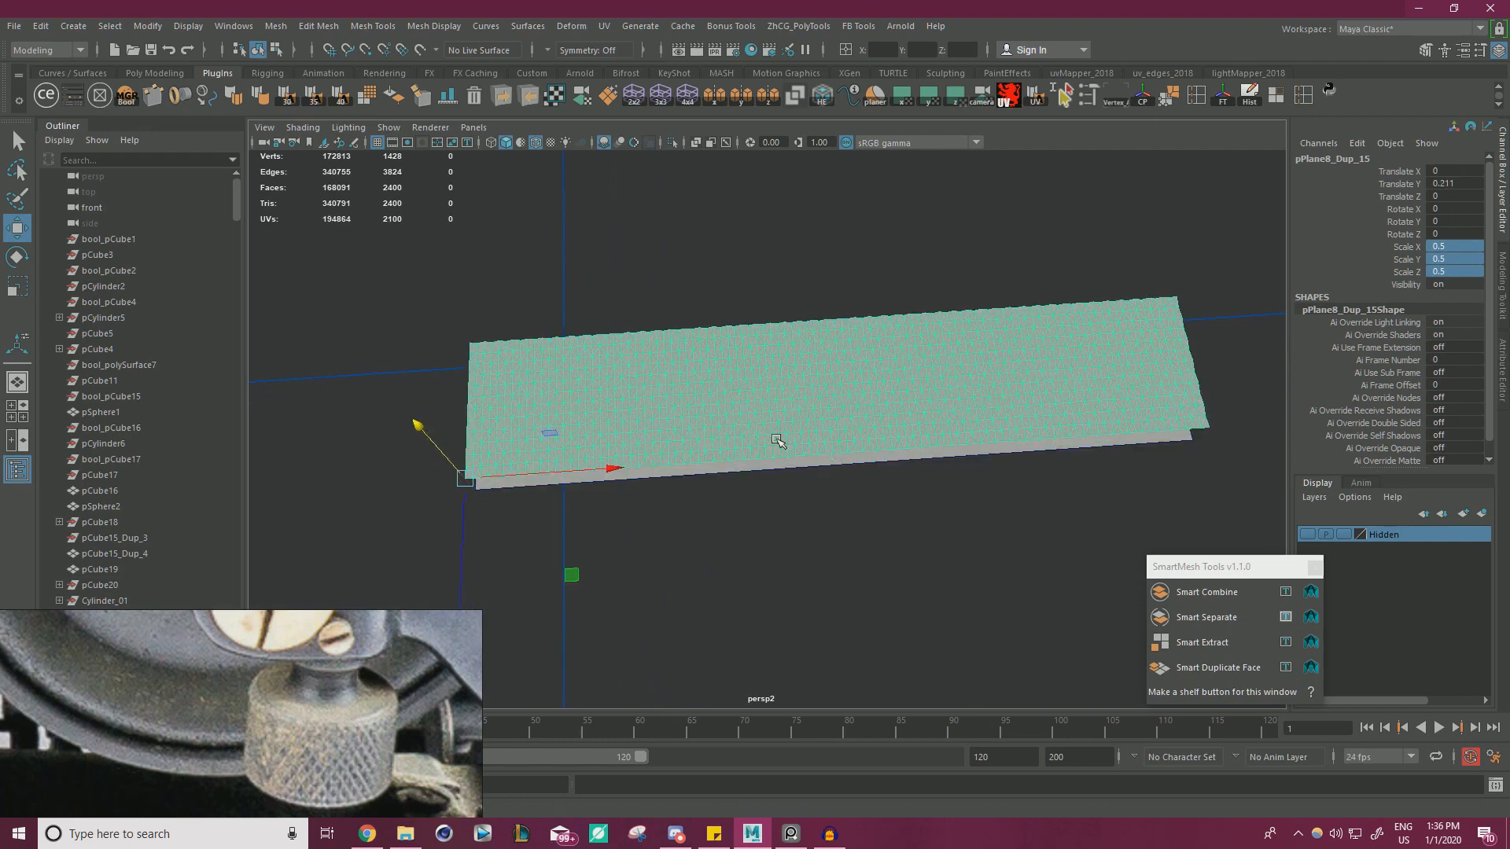
left_click_drag(778, 441, 901, 453, "alt")
key("ctrl+z")
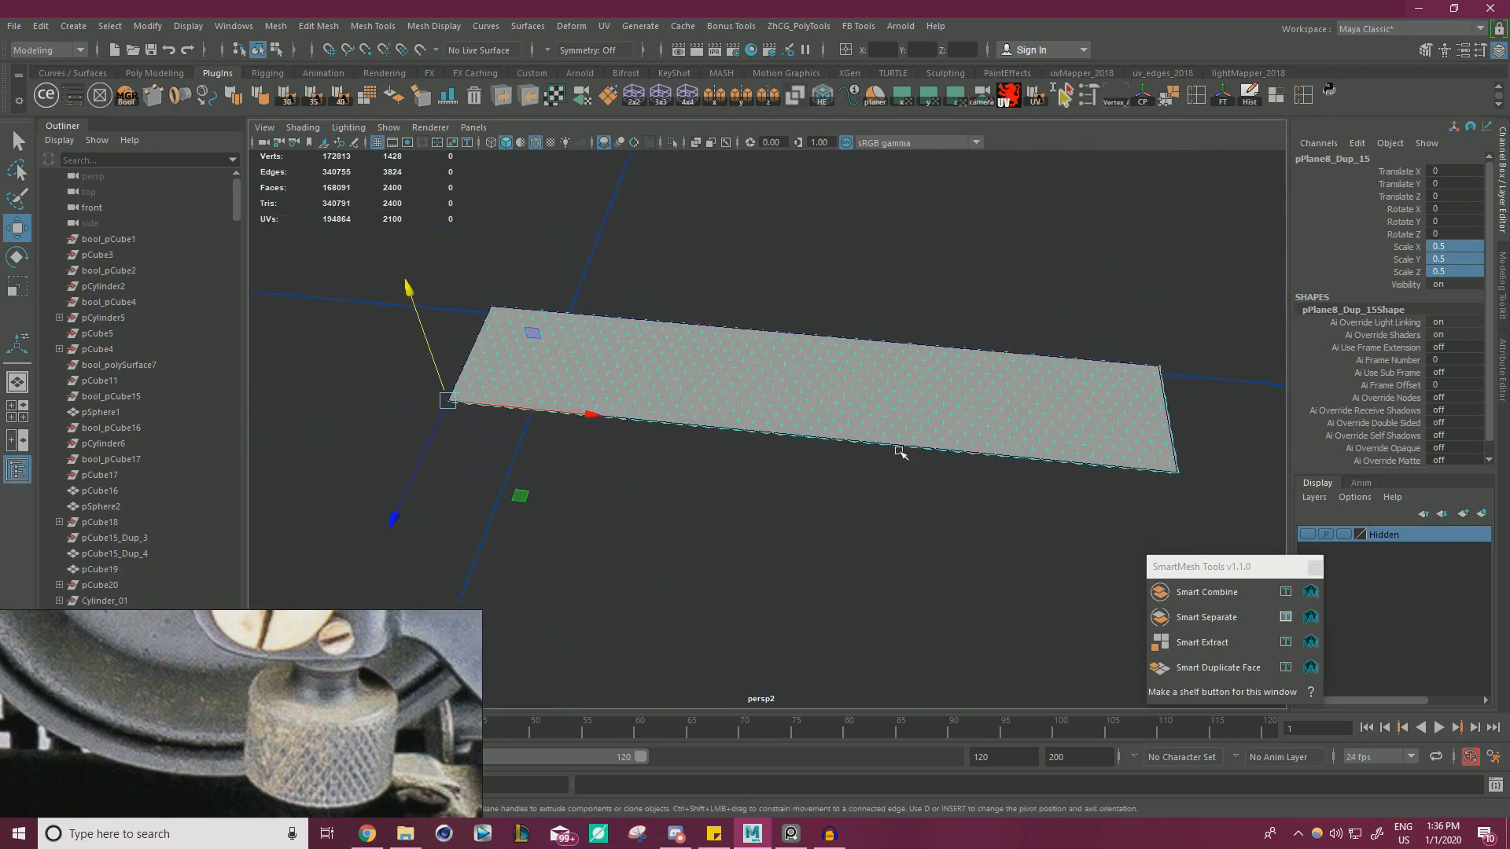
- Raise the combined strip 0.946 in Y and delete the sizing plane beneath it
left_click_drag(768, 393, 418, 224, "alt")
scroll(628, 376, "down", 2)
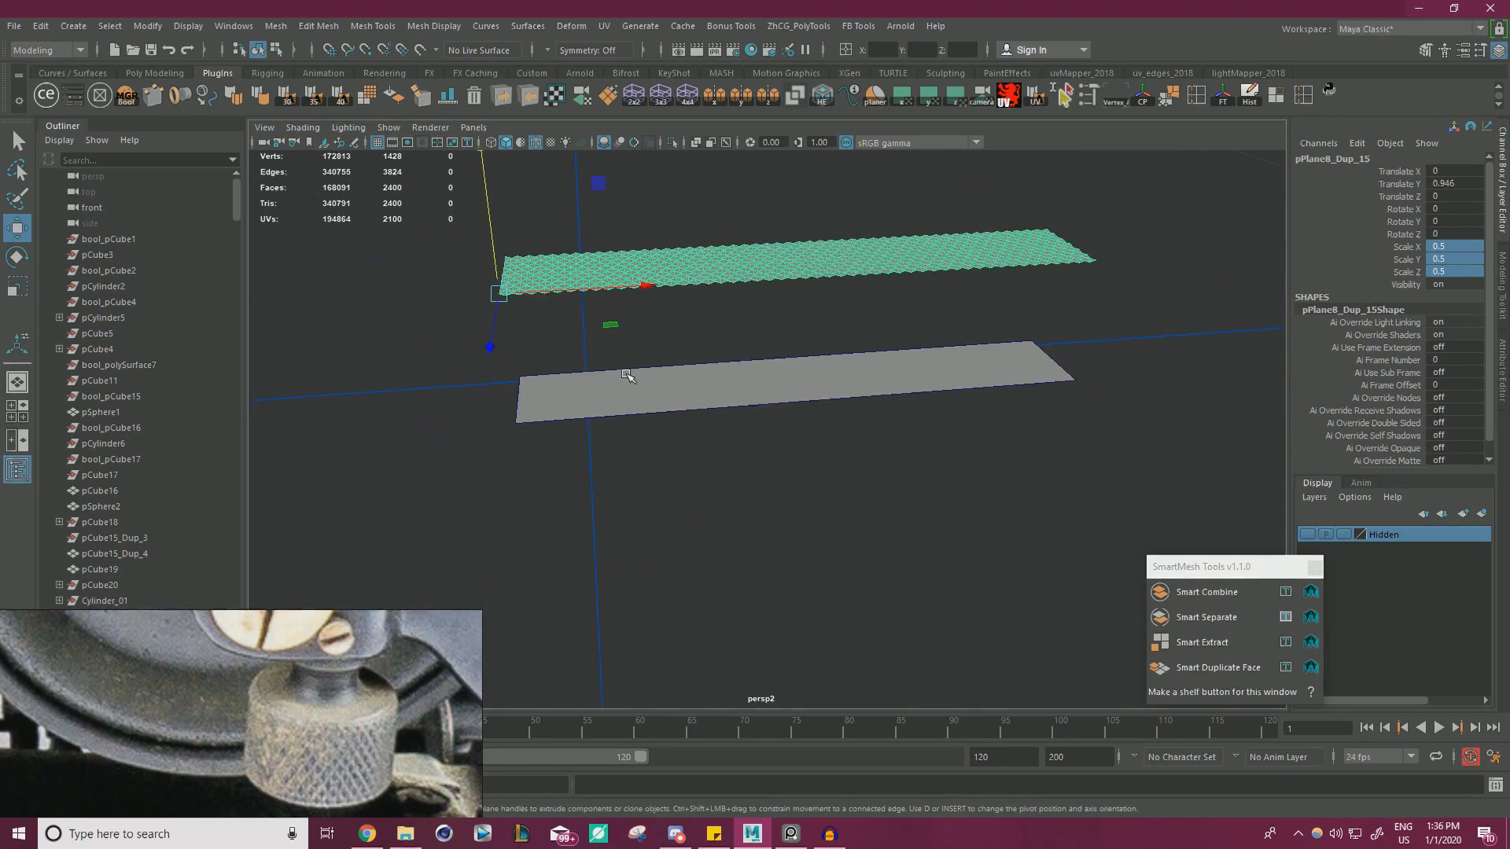
left_click_drag(653, 481, 782, 465)
key("Delete")
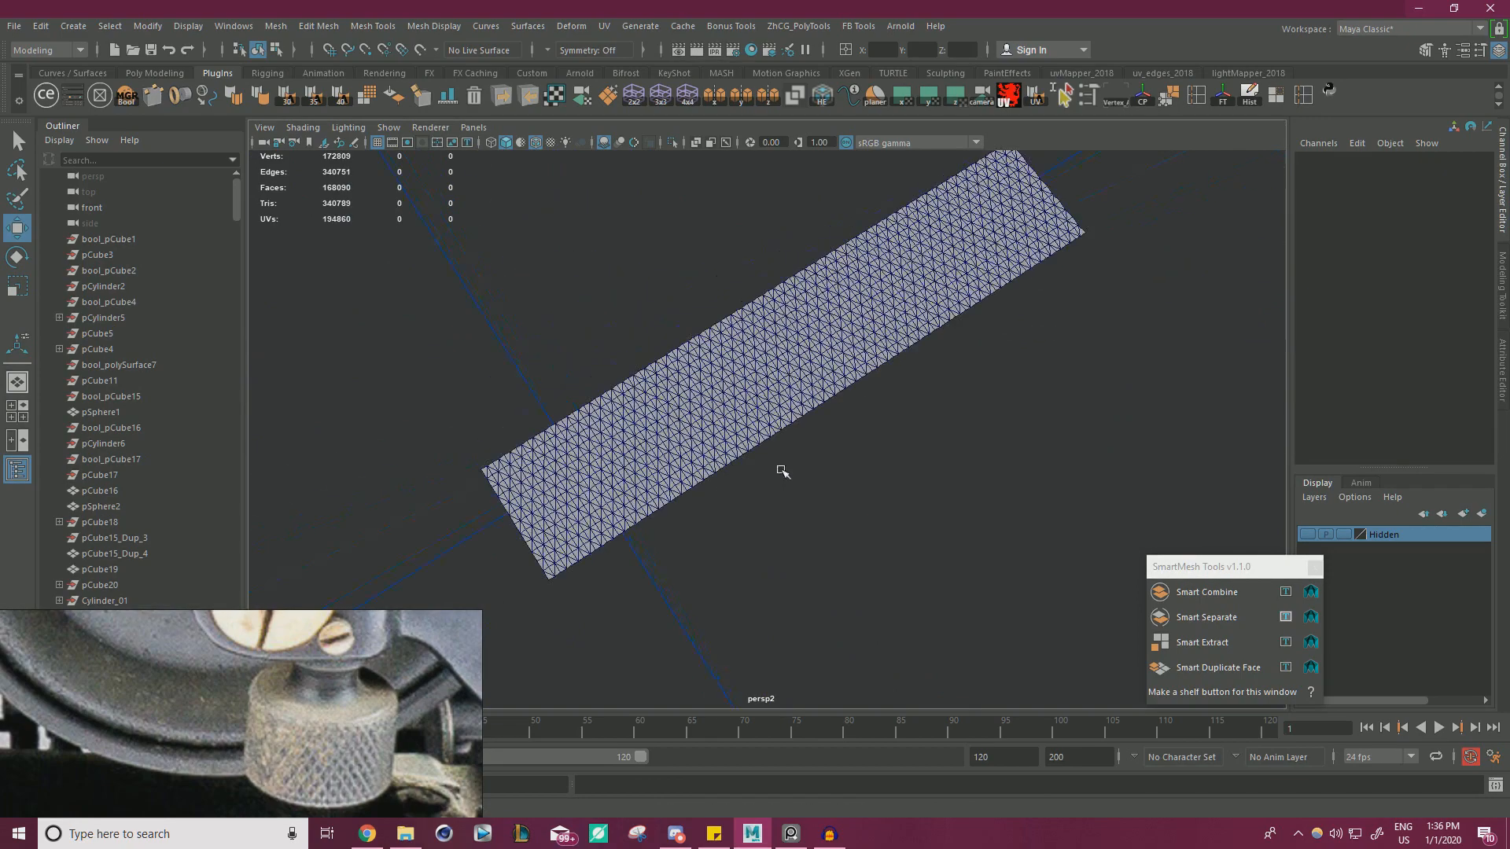
- Freeze the knurled strip's transforms and delete its history
left_click(698, 325)
left_click(1229, 101)
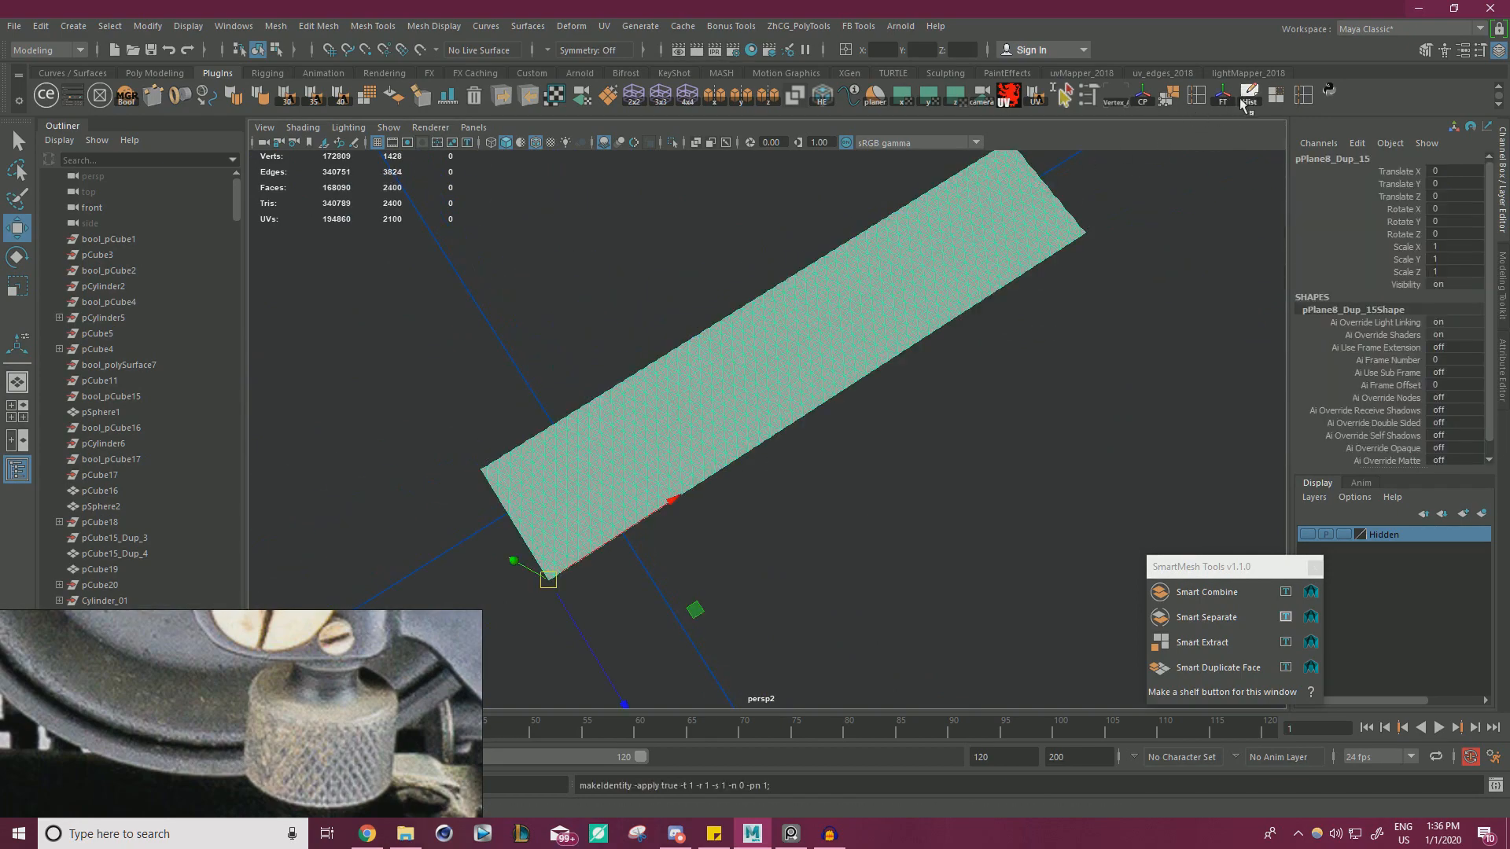
left_click(1245, 100)
- Show the whole machine again and move the knurled strip next to the plain knob cylinder
scroll(642, 410, "down", 5)
key("ctrl+1")
left_click_drag(642, 410, 592, 348, "alt")
scroll(595, 352, "down", 8)
left_click_drag(715, 357, 744, 389, "alt")
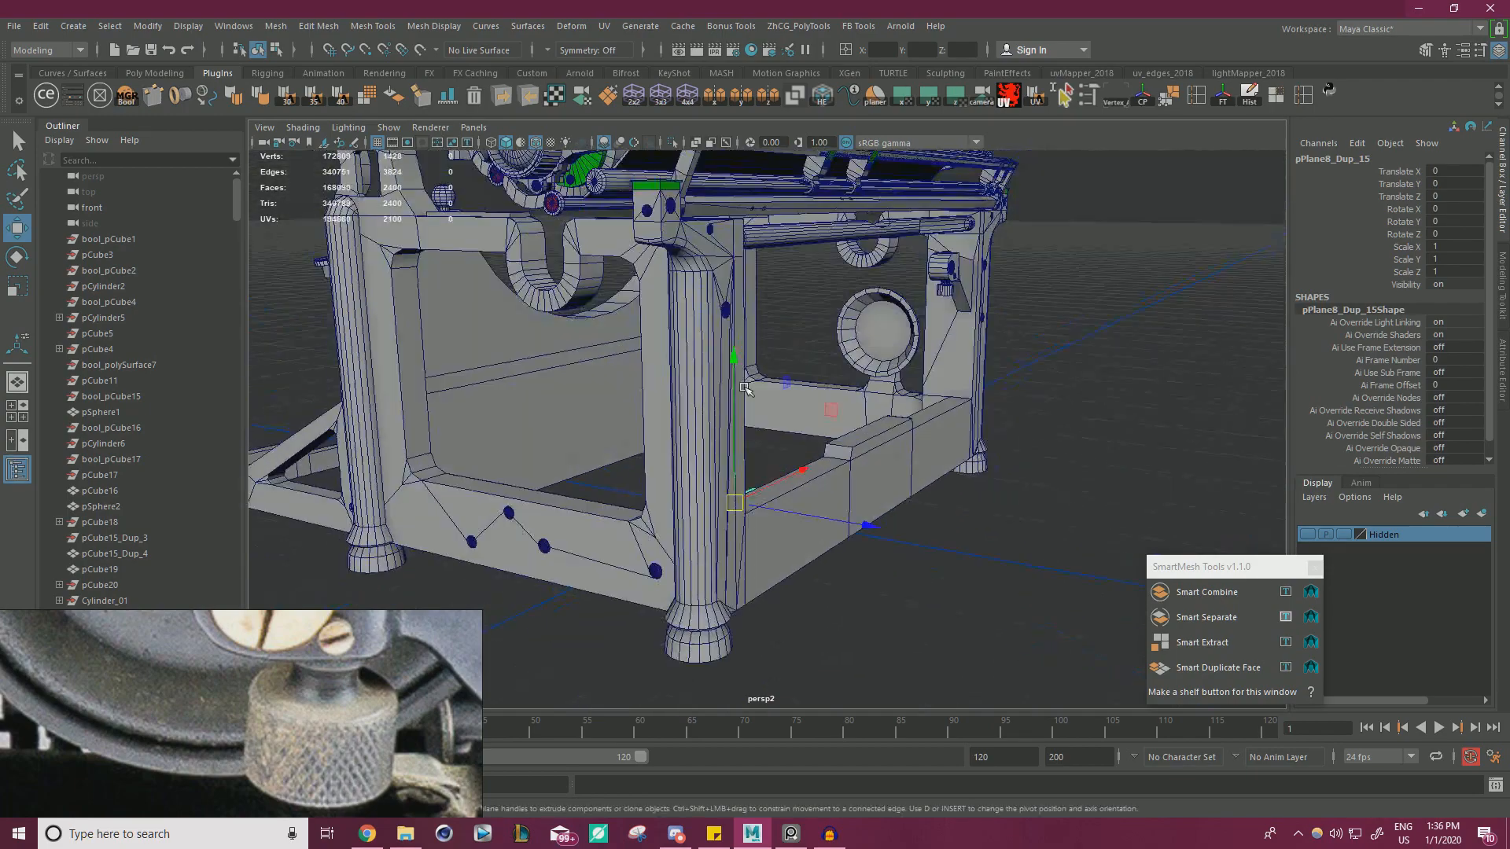
left_click_drag(827, 412, 1044, 447)
key("f")
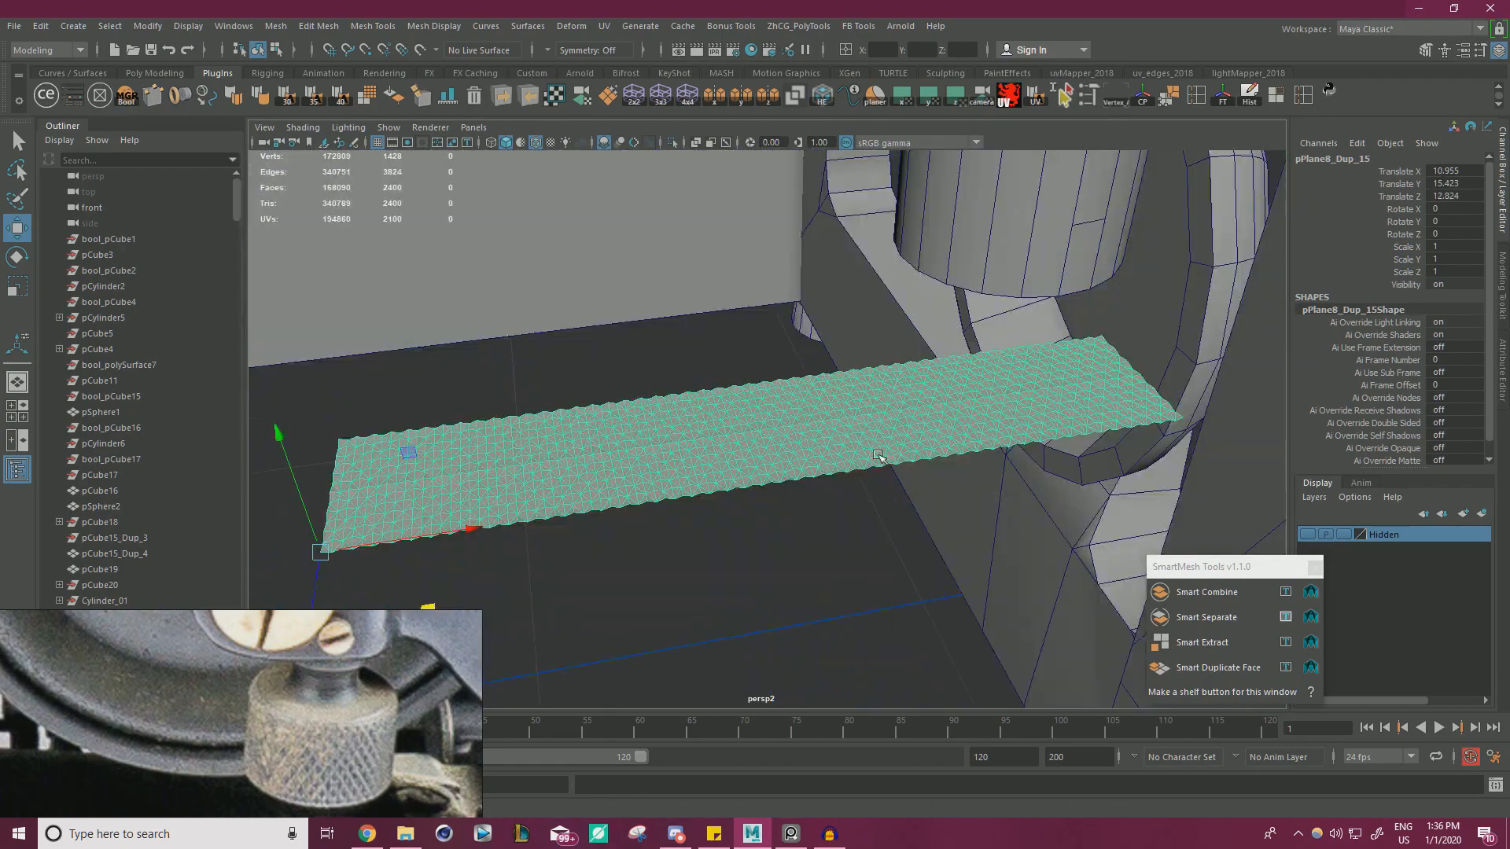
scroll(755, 409, "down", 5)
left_click_drag(735, 401, 869, 287, "alt")
left_click_drag(1101, 323, 818, 451, "alt")
scroll(774, 505, "down", 3)
left_click(741, 560)
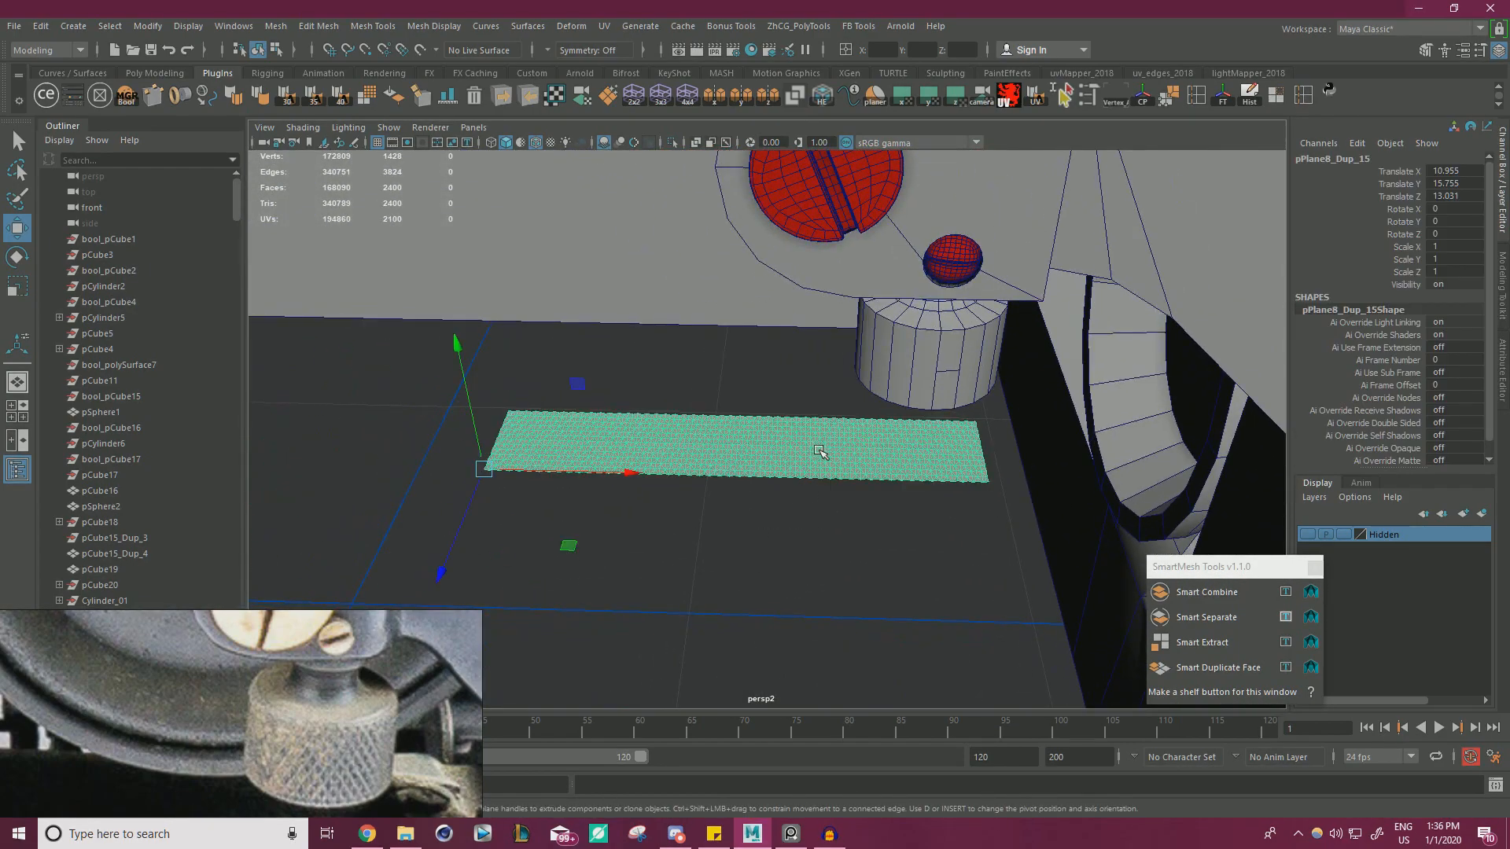
- Adjust the strip's placement beside the knob and freeze its transforms there
scroll(820, 451, "up", 4)
scroll(1022, 409, "down", 2)
left_click_drag(869, 359, 852, 563, "alt")
scroll(878, 517, "up", 2)
scroll(878, 517, "down", 3)
scroll(852, 563, "down", 2)
left_click(790, 562)
left_click_drag(758, 533, 825, 416)
left_click(1244, 106)
left_click_drag(954, 447, 904, 537, "alt")
left_click(900, 541)
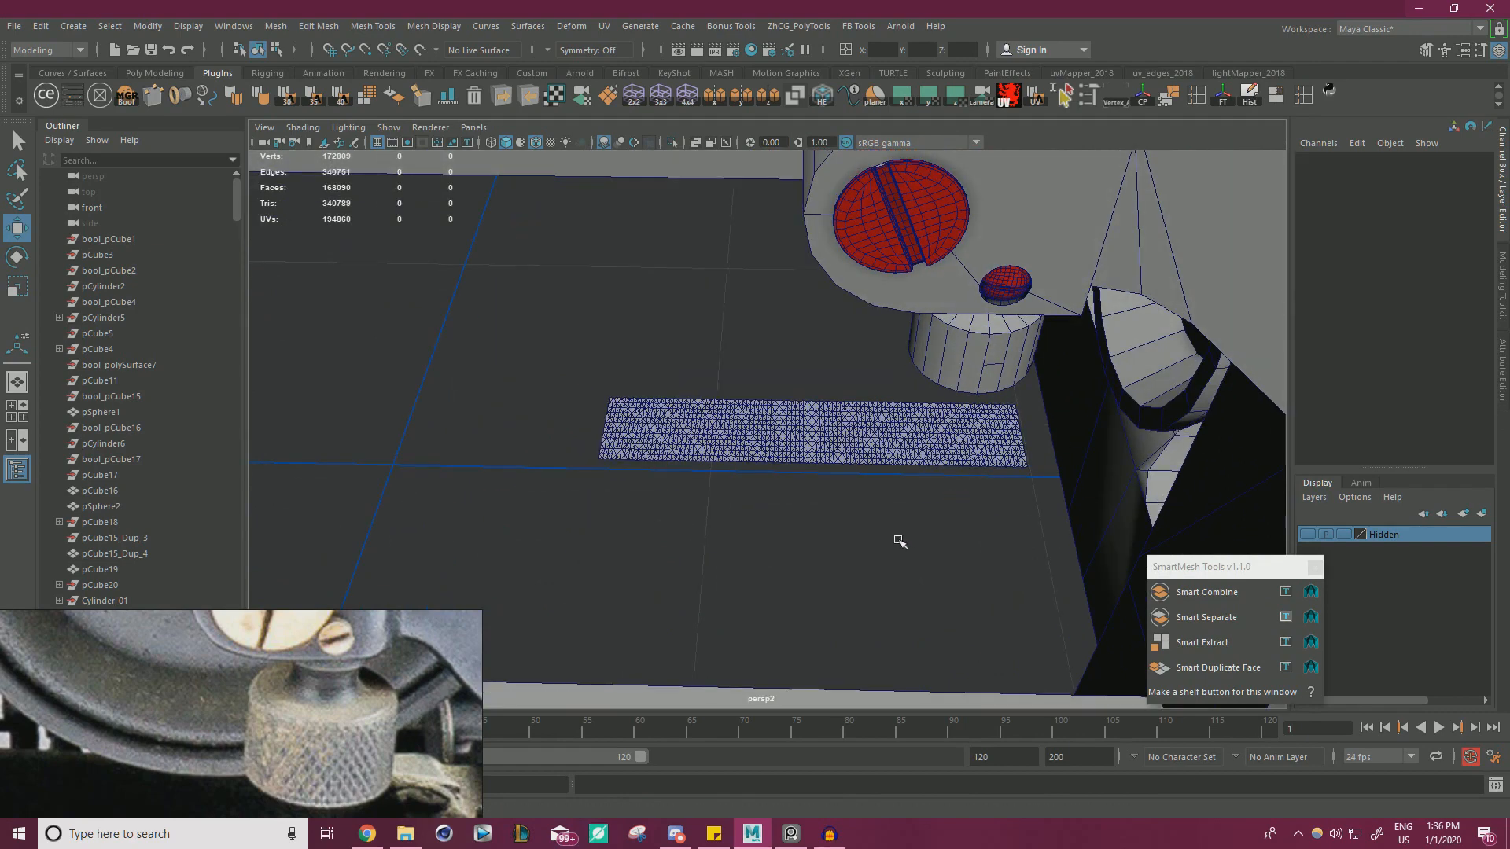
- Add a nonlinear Bend deformer to the knurled strip
left_click_drag(790, 530, 700, 372)
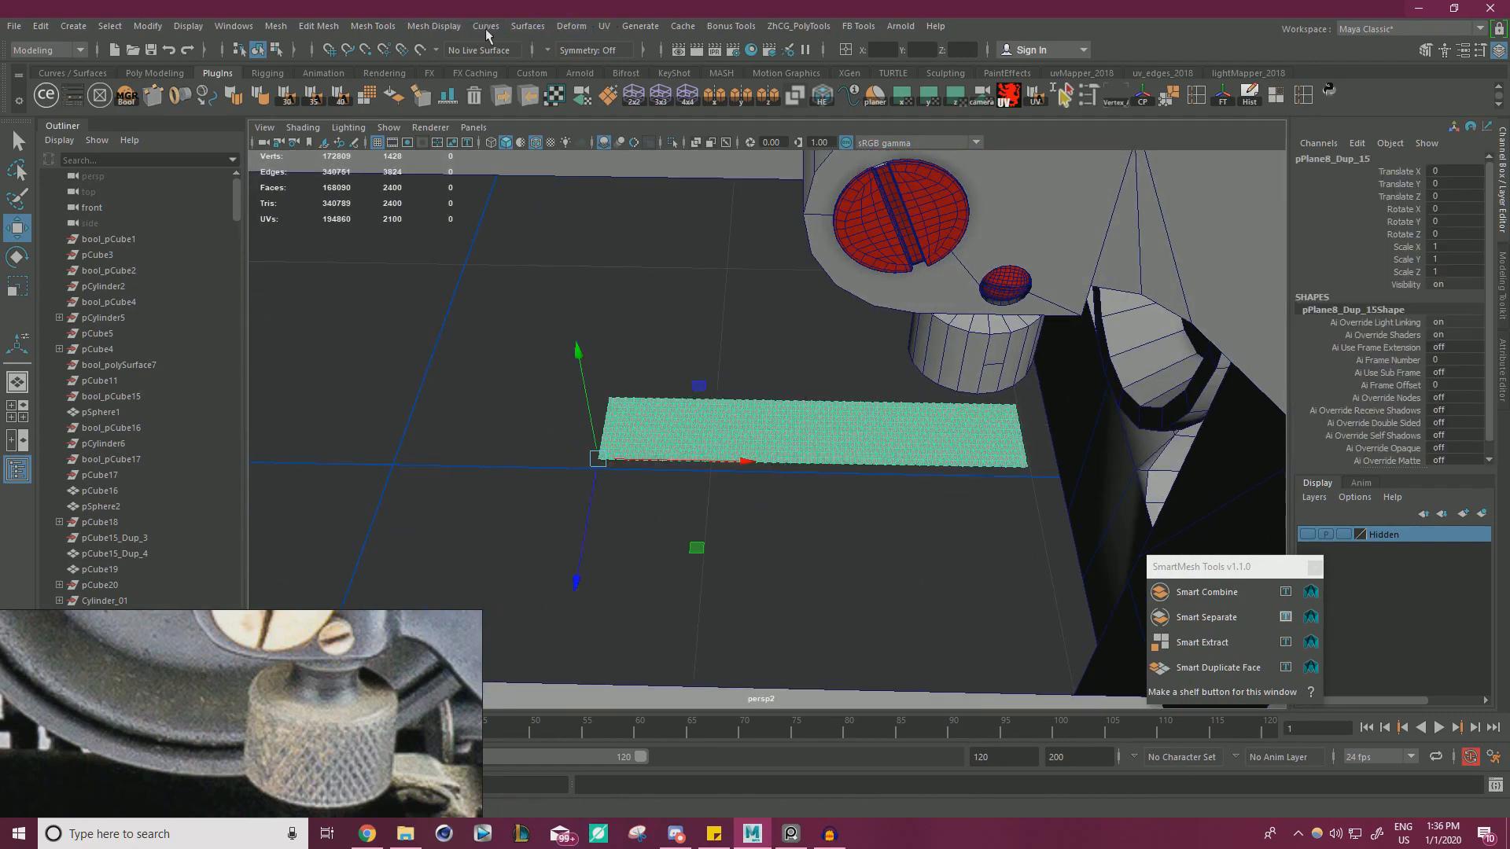
left_click(586, 27)
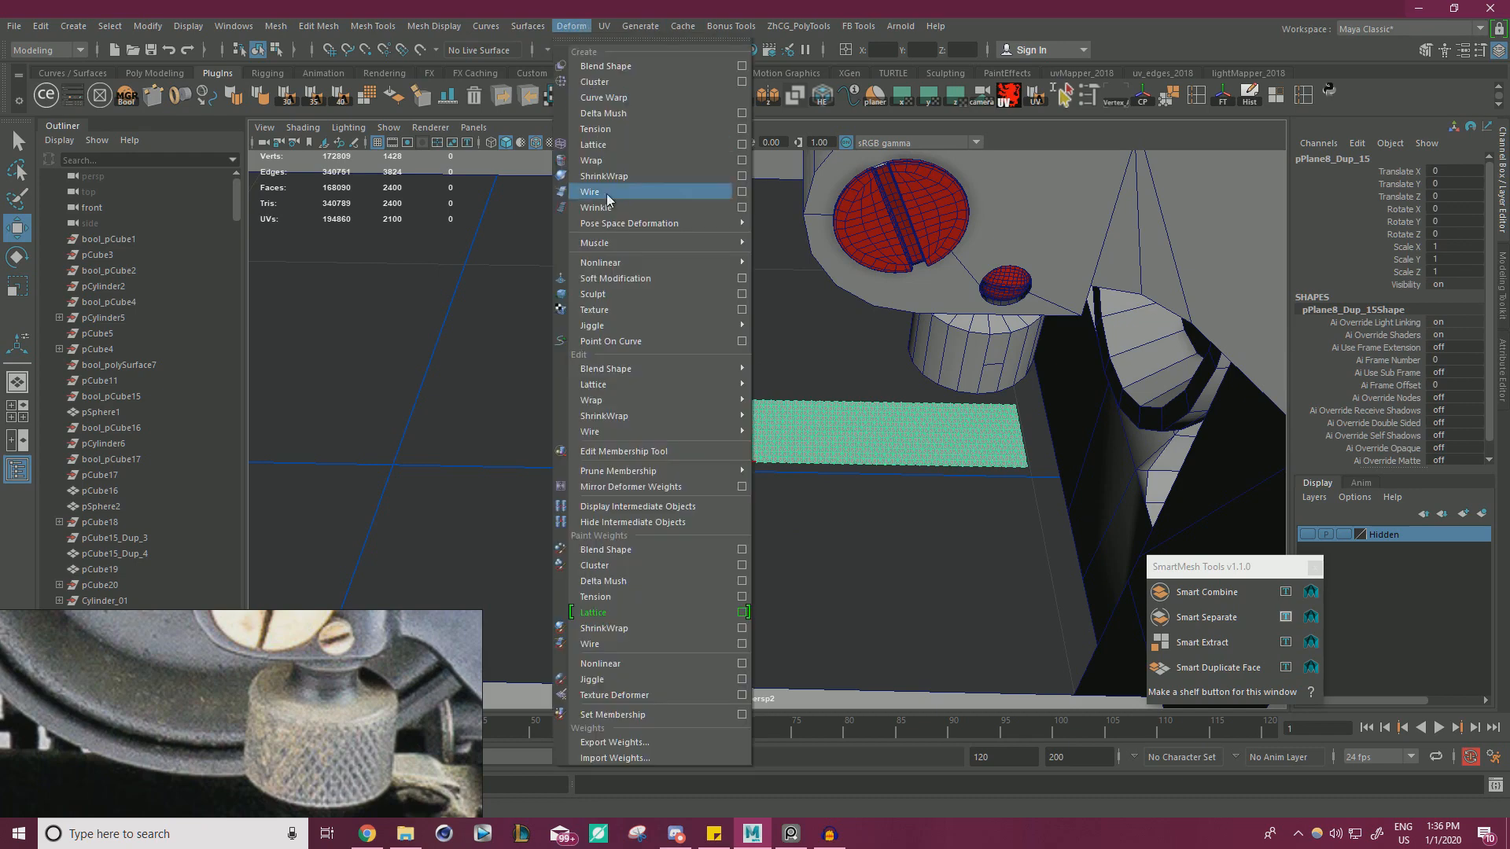
mouse_move(619, 262)
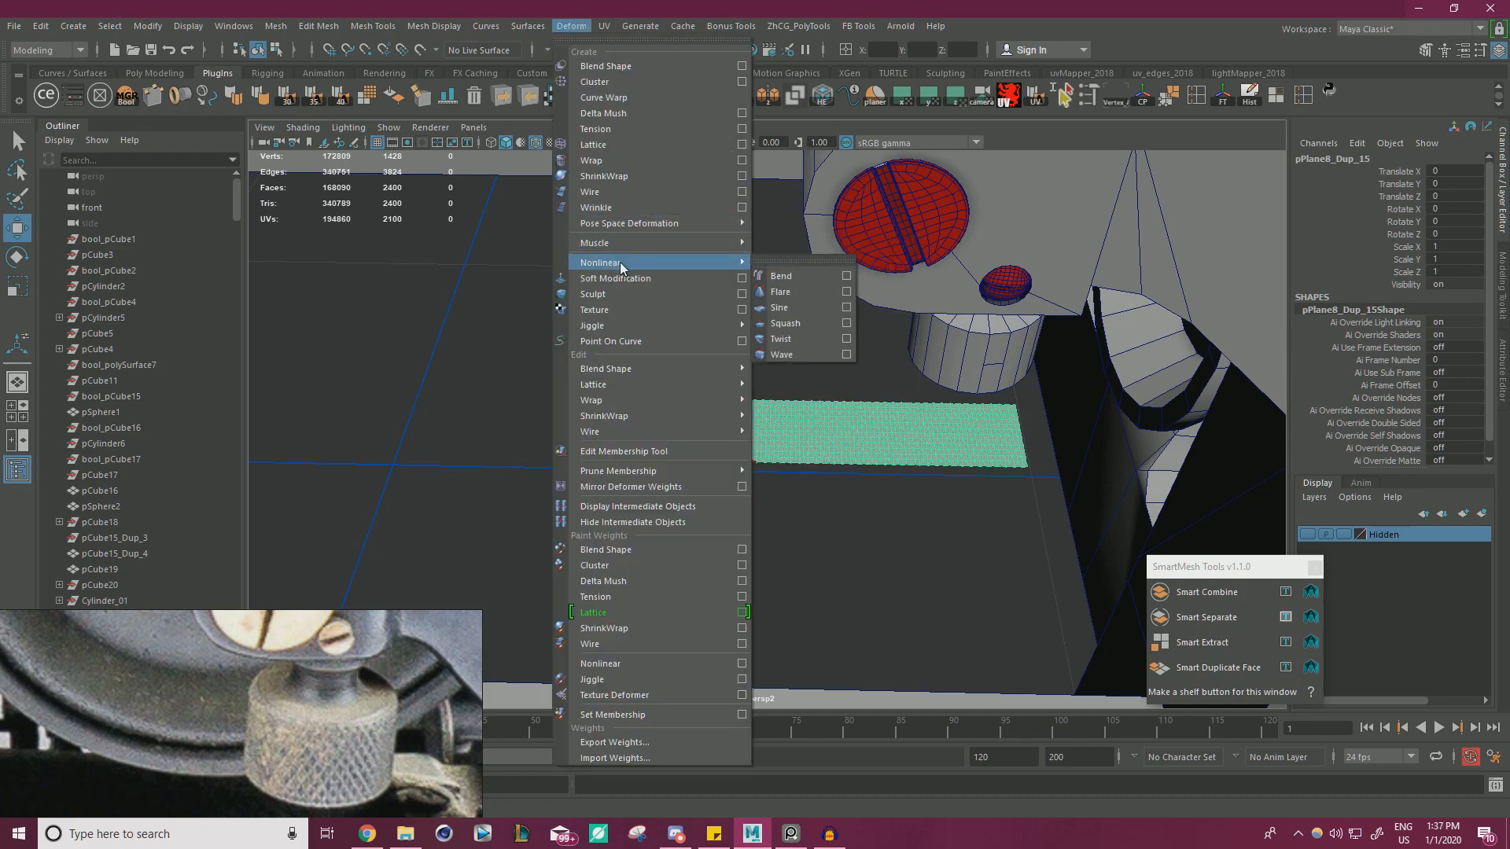
left_click(790, 276)
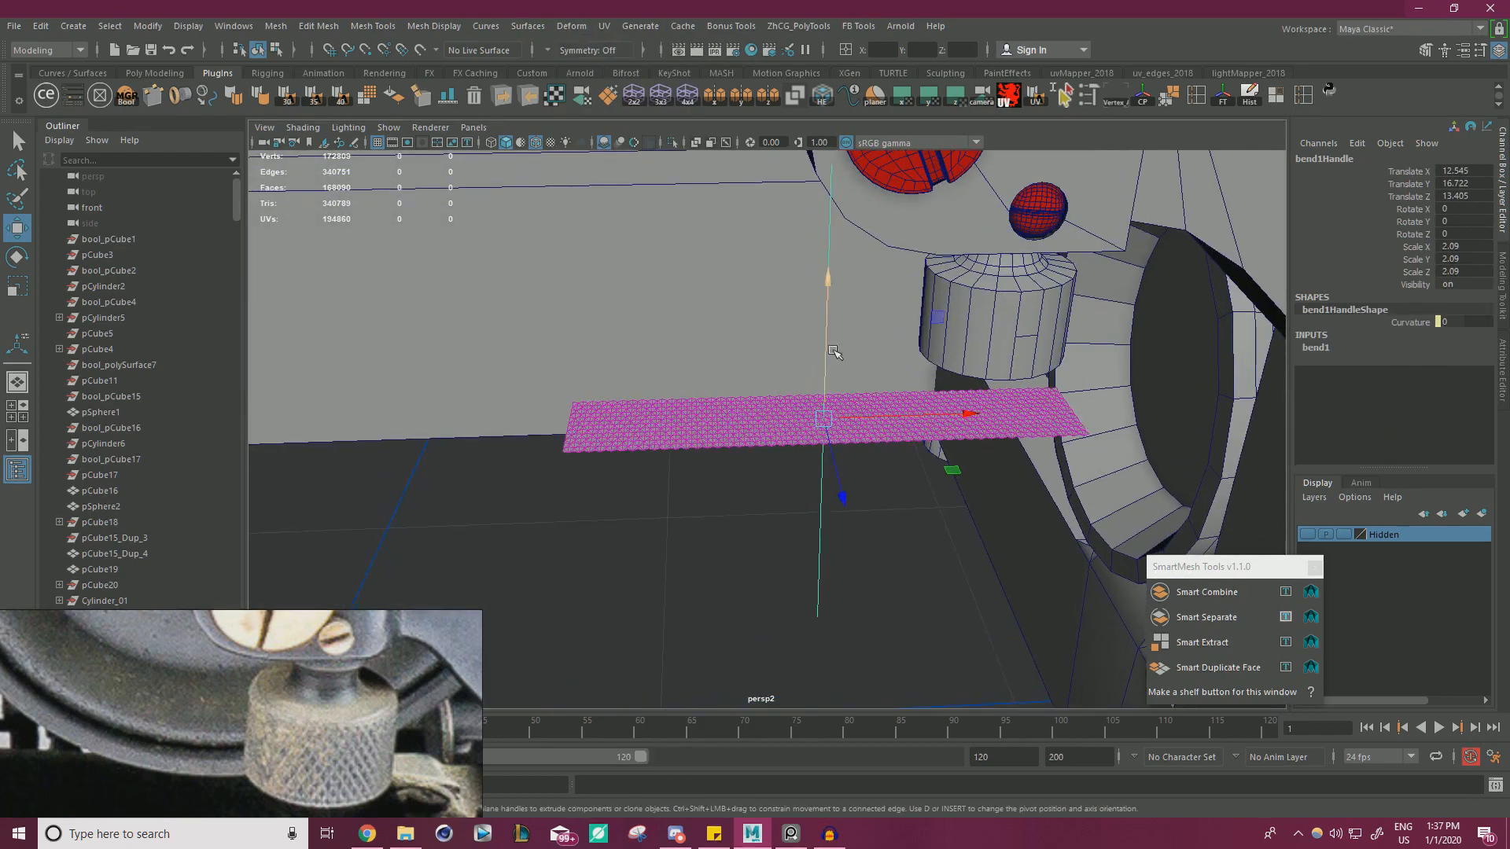
- Set the bend deformer's curvature to 180
left_click(1322, 346)
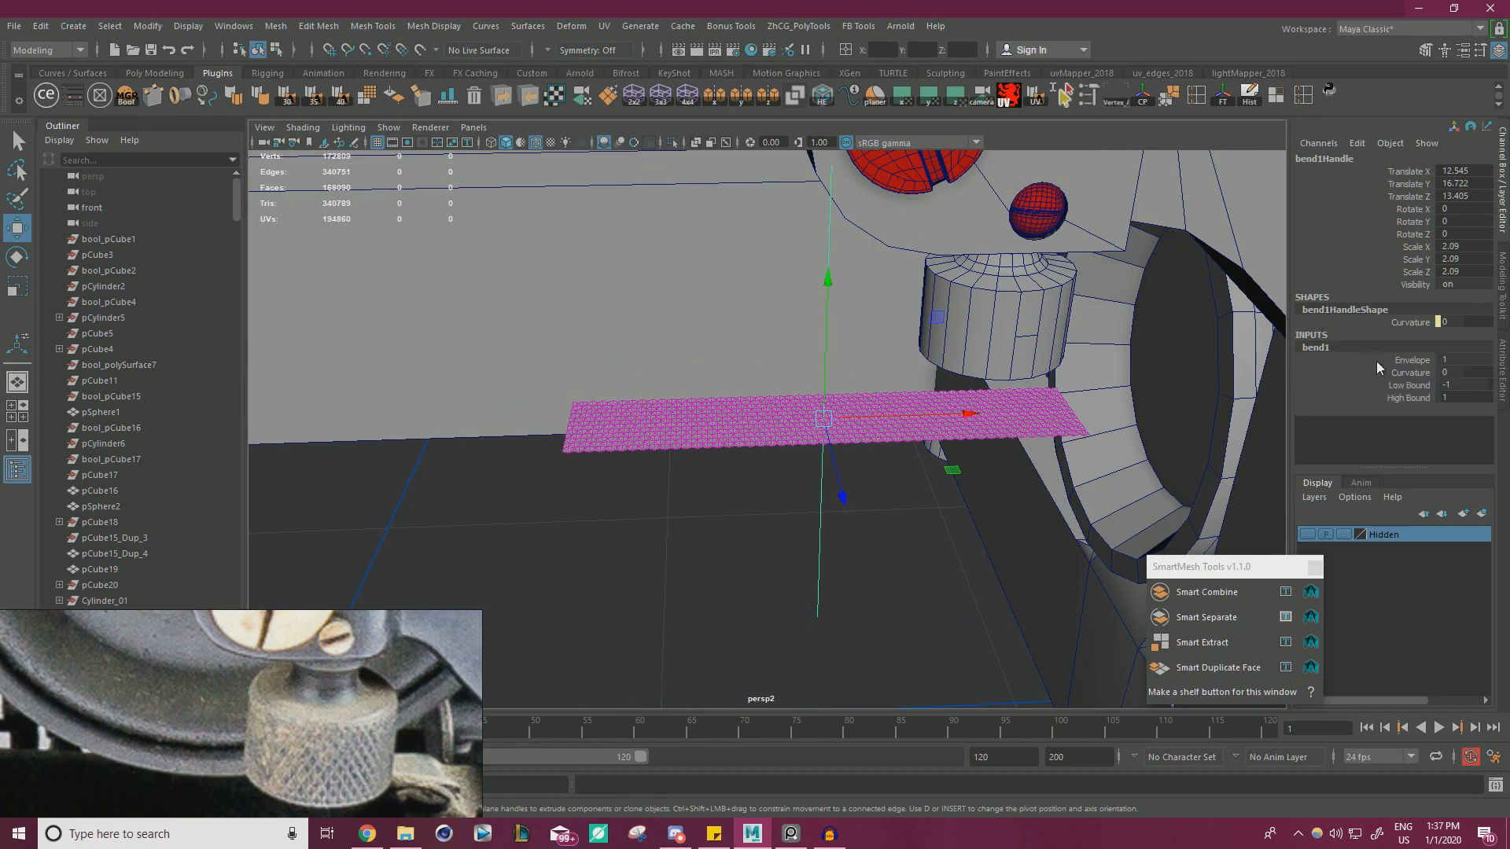
left_click(1412, 372)
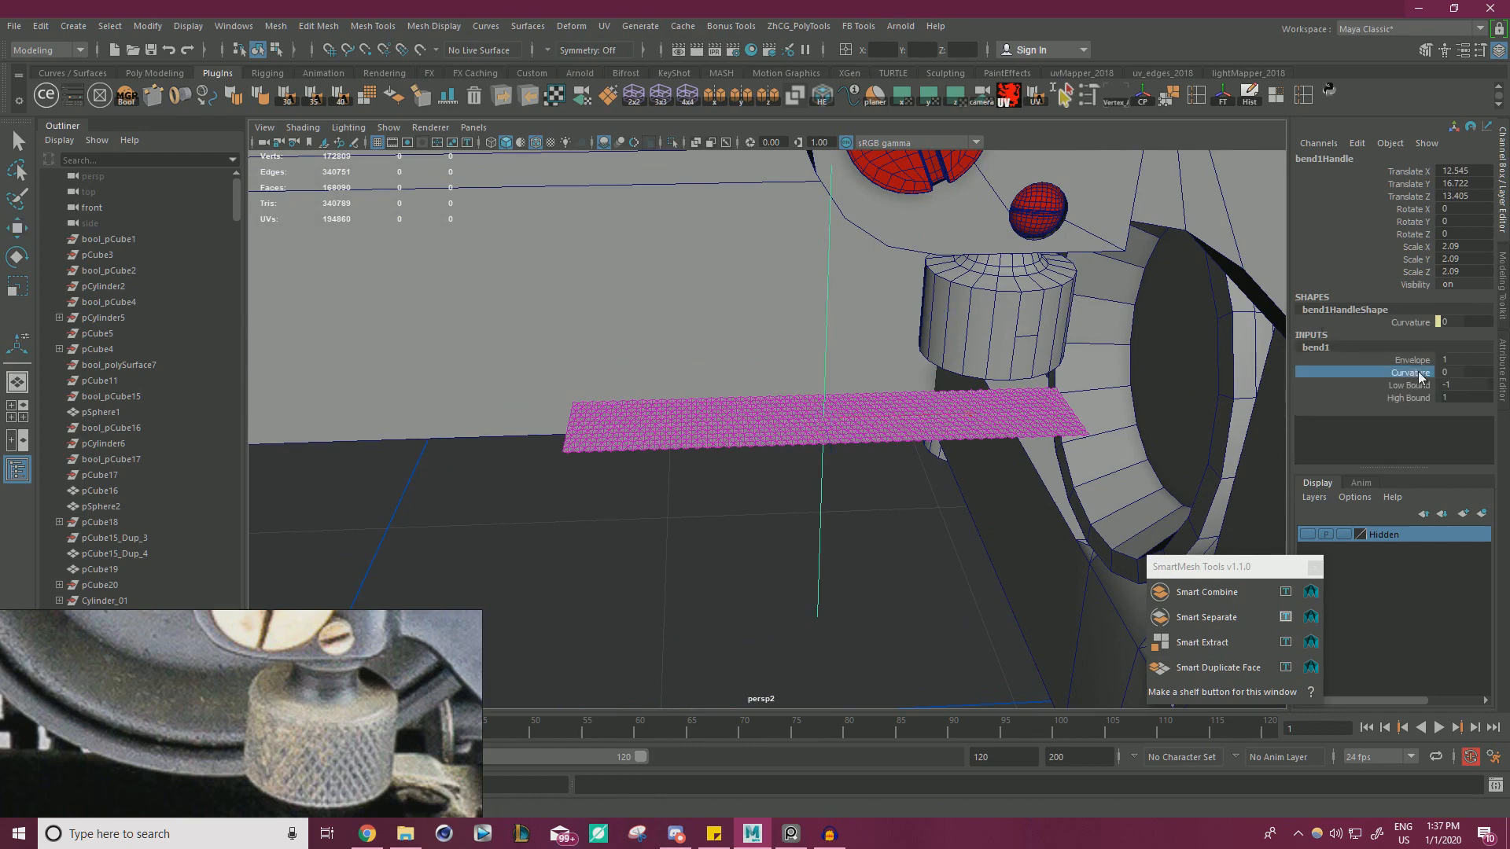
middle_click_drag(624, 506, 1151, 485)
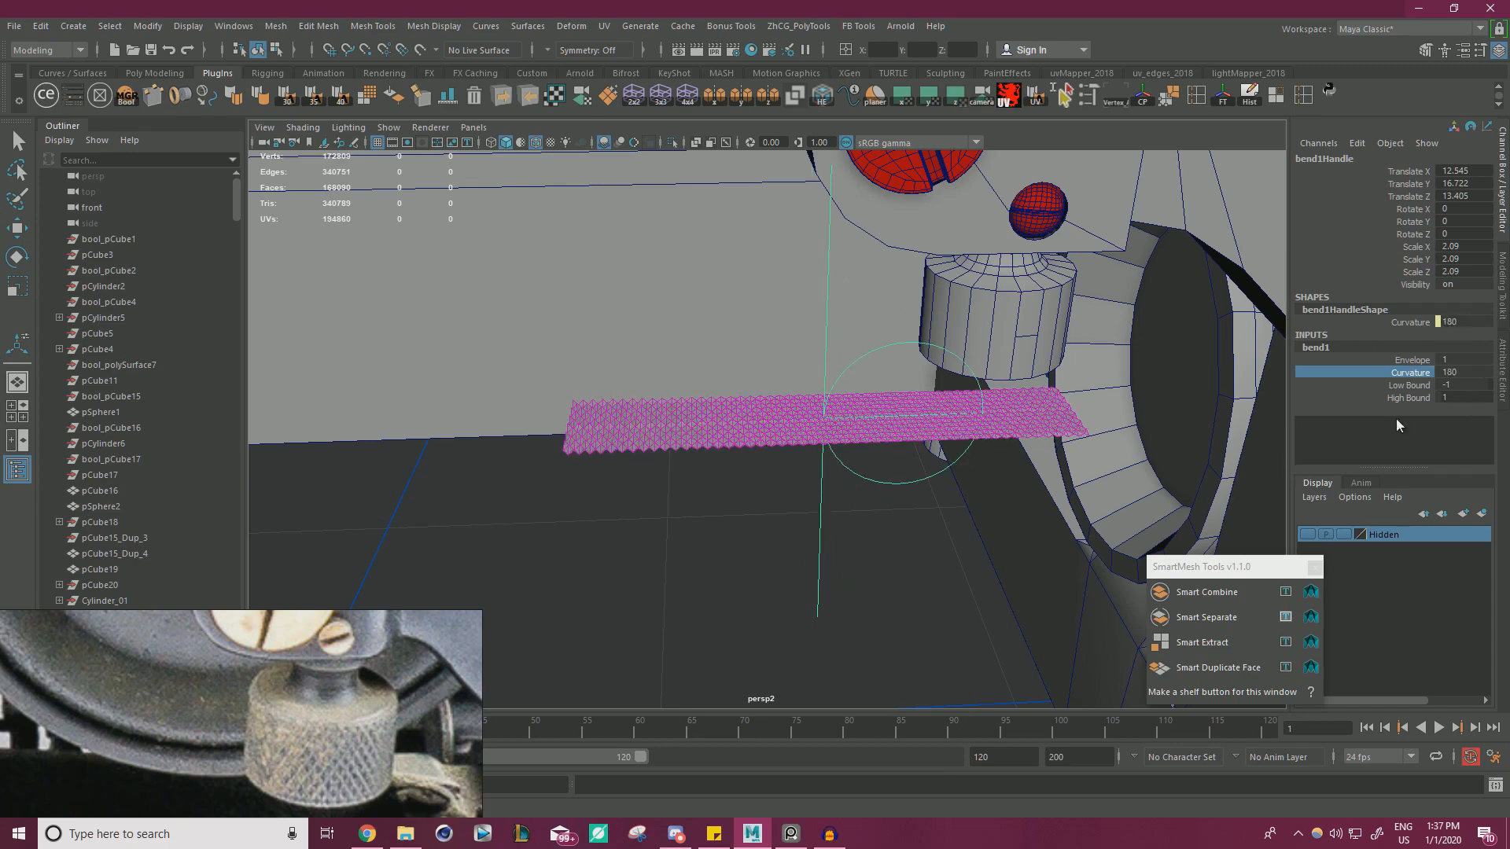
middle_click_drag(1025, 523, 1145, 500)
middle_click_drag(981, 513, 1052, 503)
- Rotate the bend handle to -90 degrees in Z so the strip curls into a closed ring
key("e")
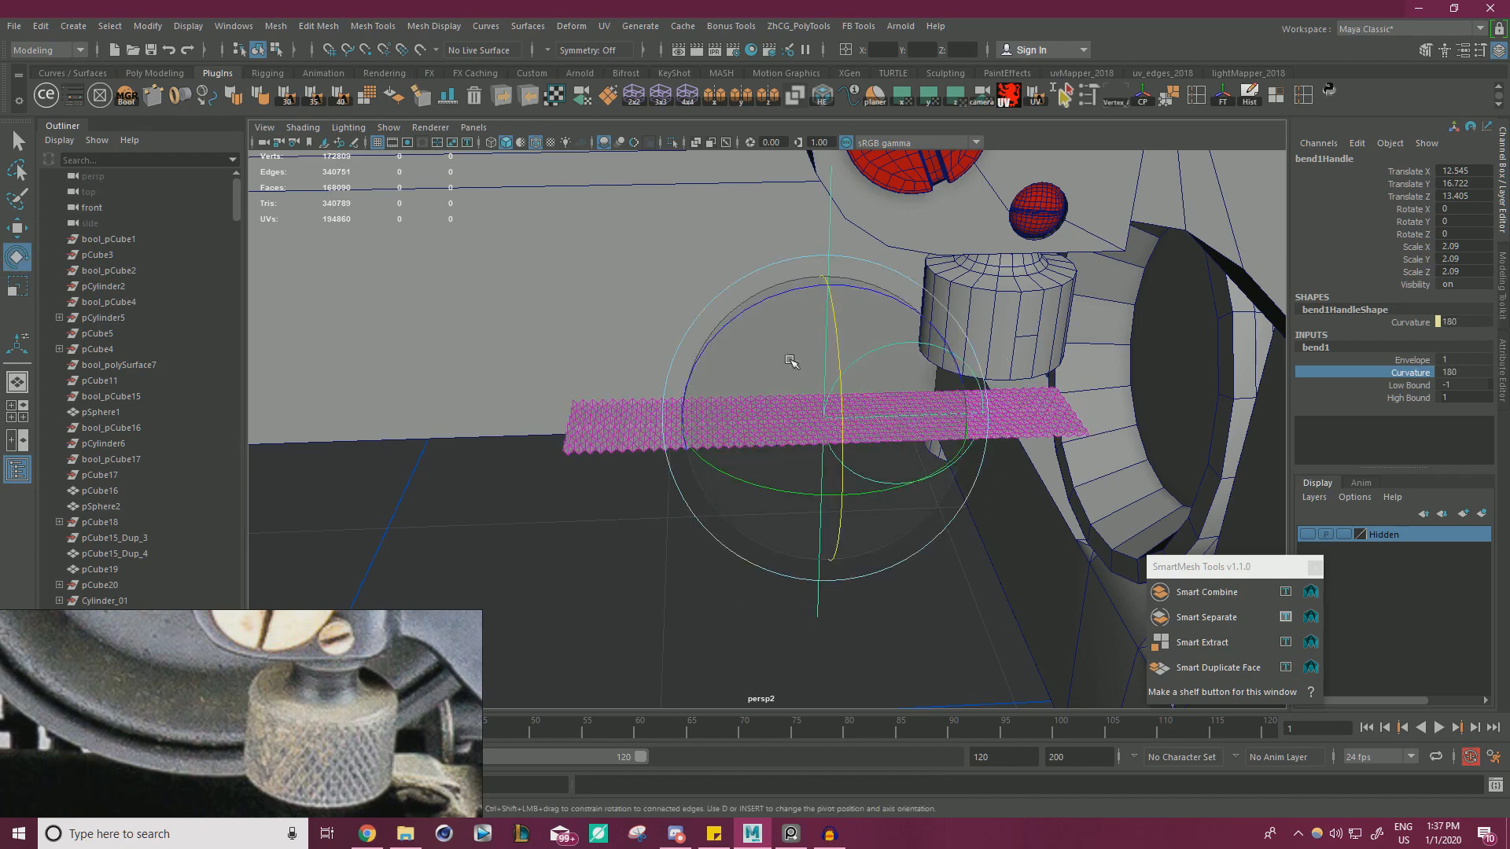
left_click_drag(739, 323, 835, 327)
middle_click_drag(539, 436, 627, 461)
key("ctrl+z")
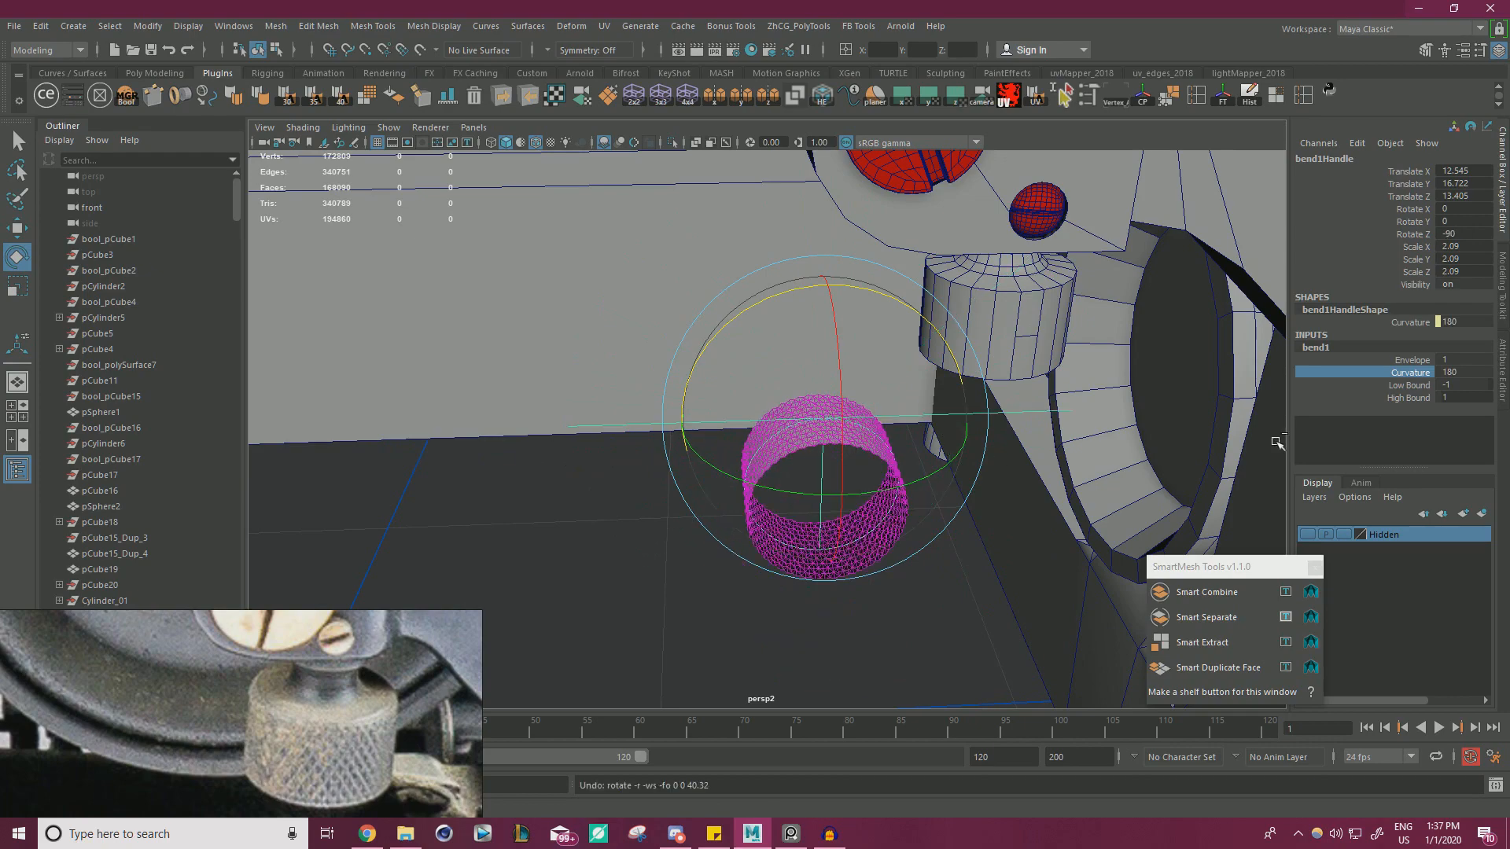
left_click(1414, 379)
middle_click_drag(742, 445, 971, 463)
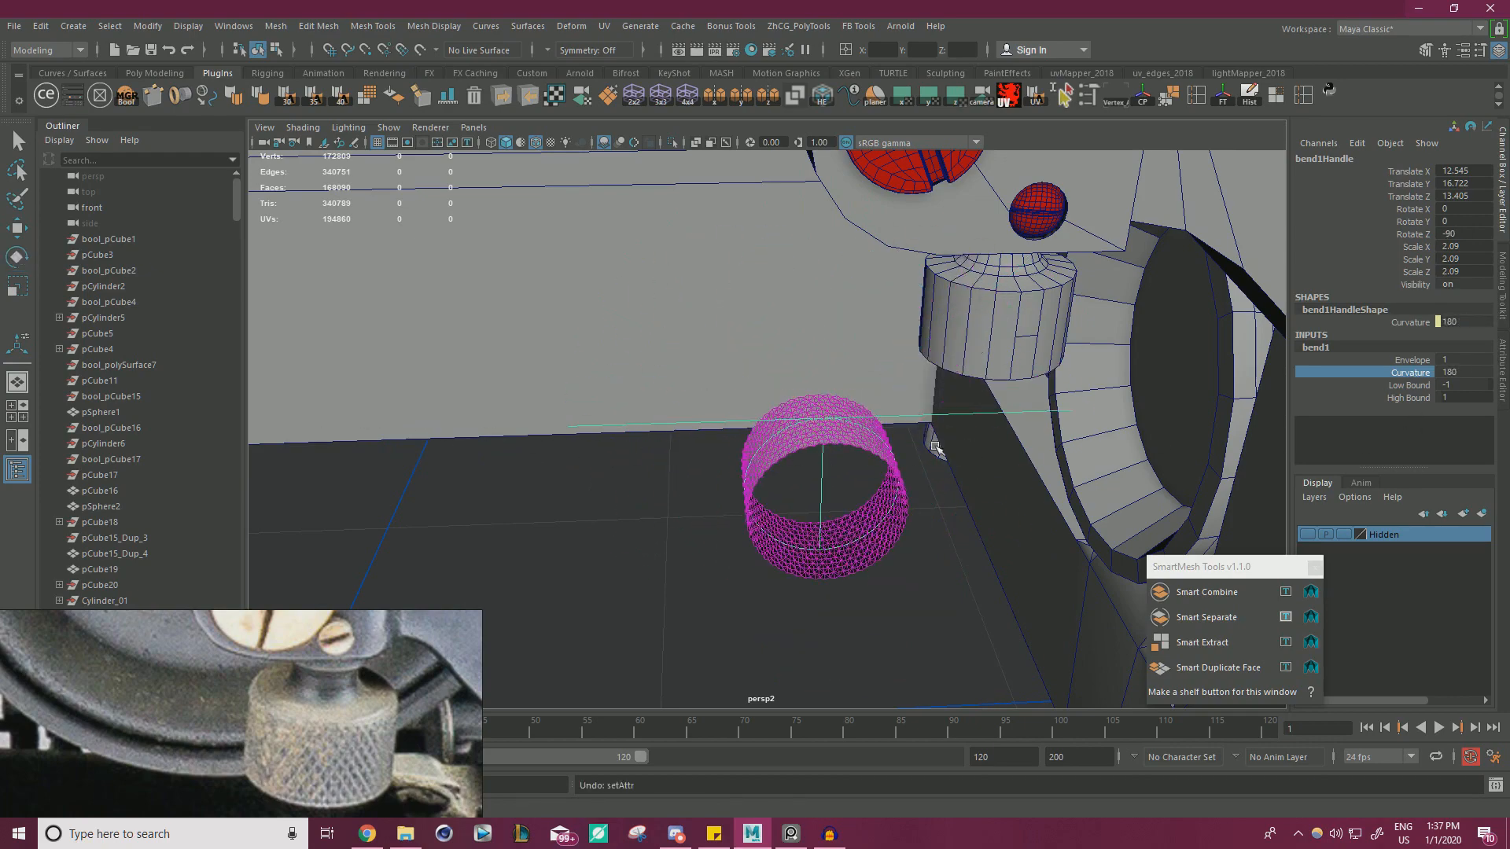
- Delete the bent ring's history to bake the deformation, and center its pivot
left_click_drag(935, 447, 721, 409, "alt")
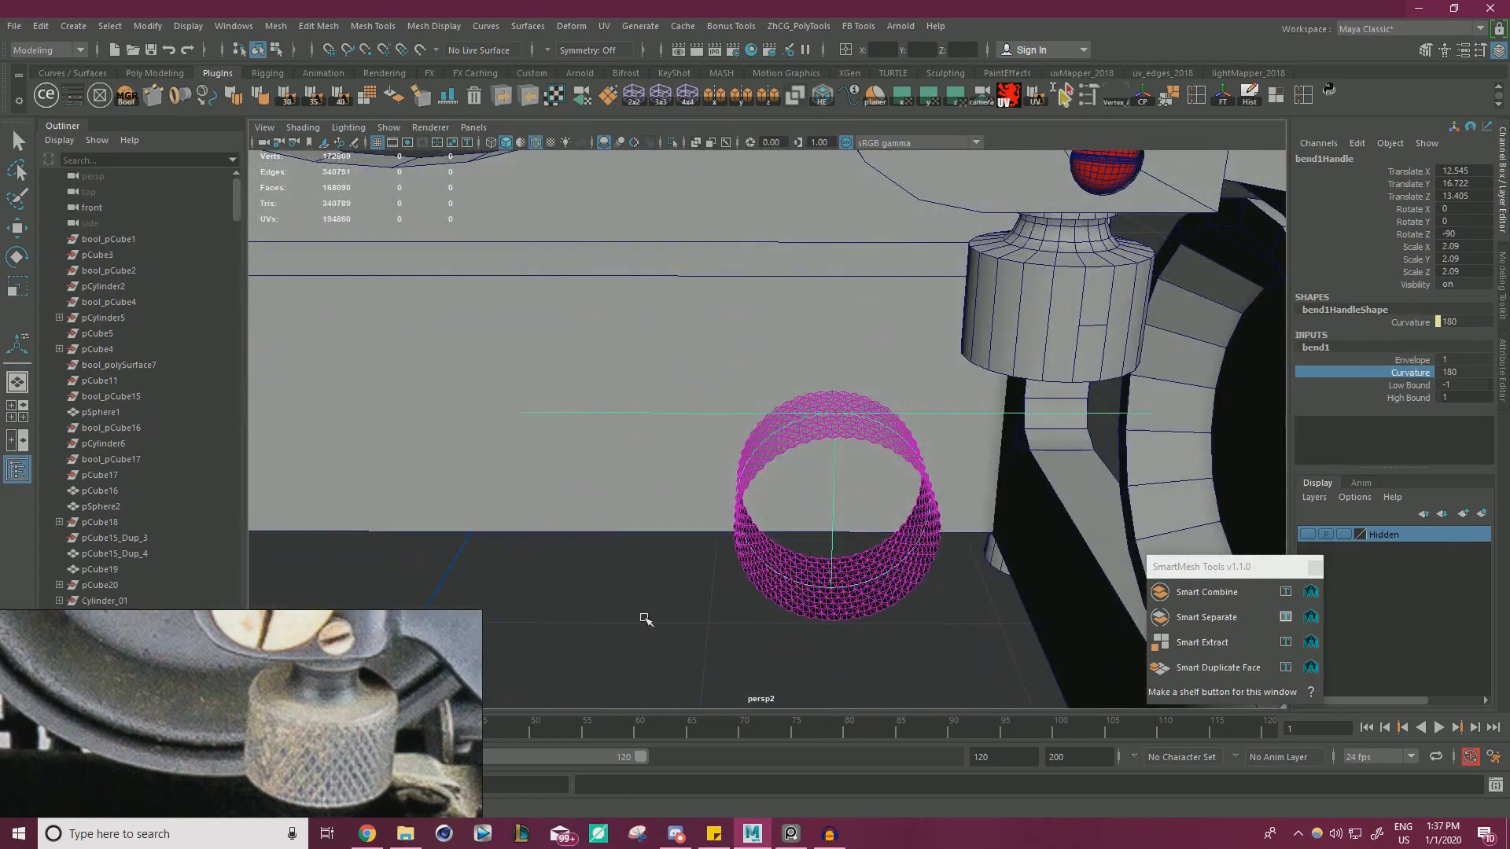
left_click_drag(645, 619, 721, 631, "alt")
left_click(798, 592)
key("e")
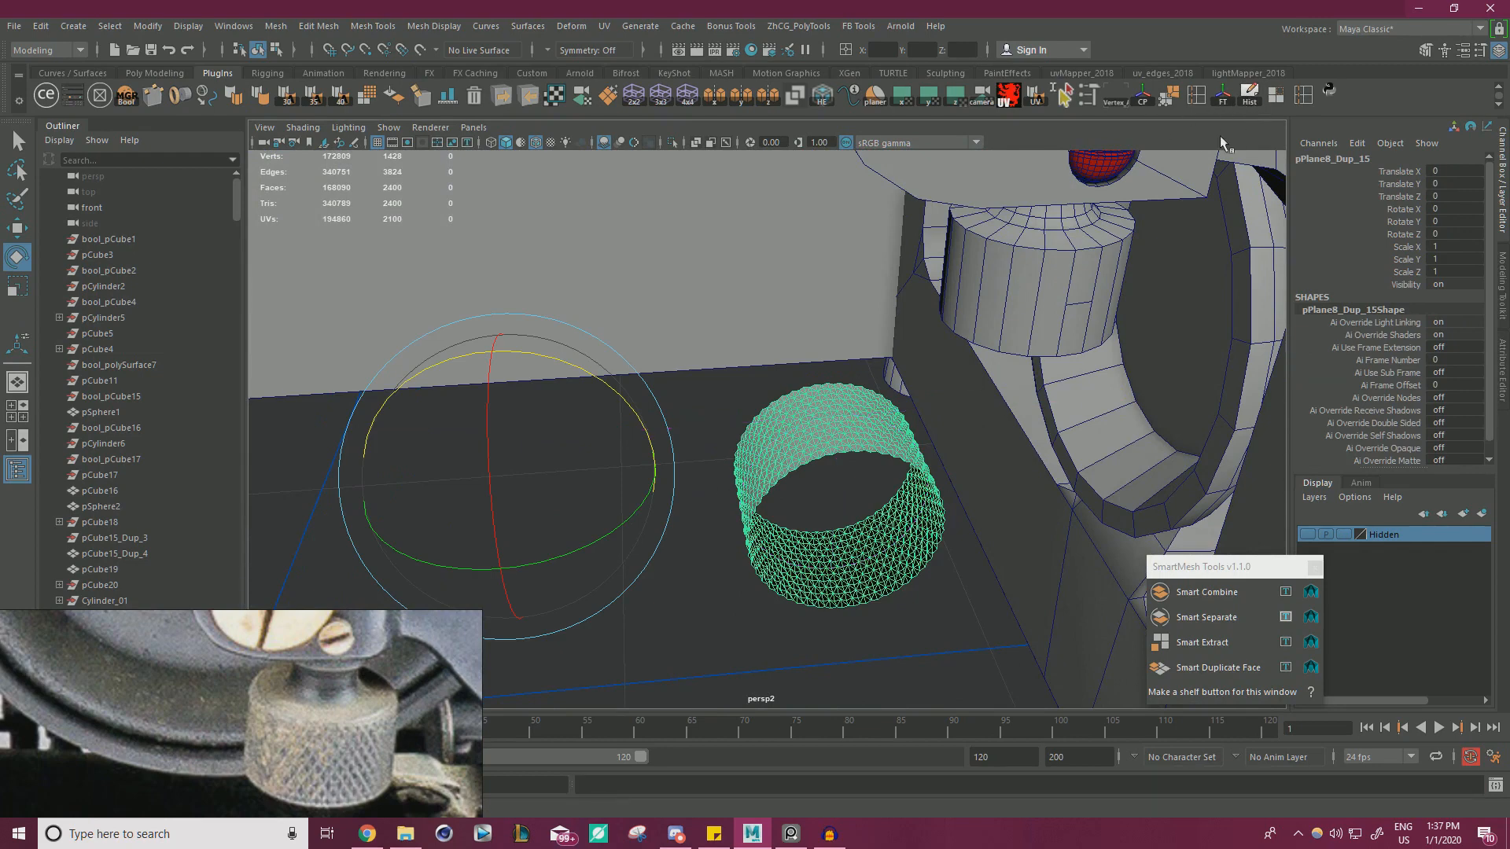
key("w")
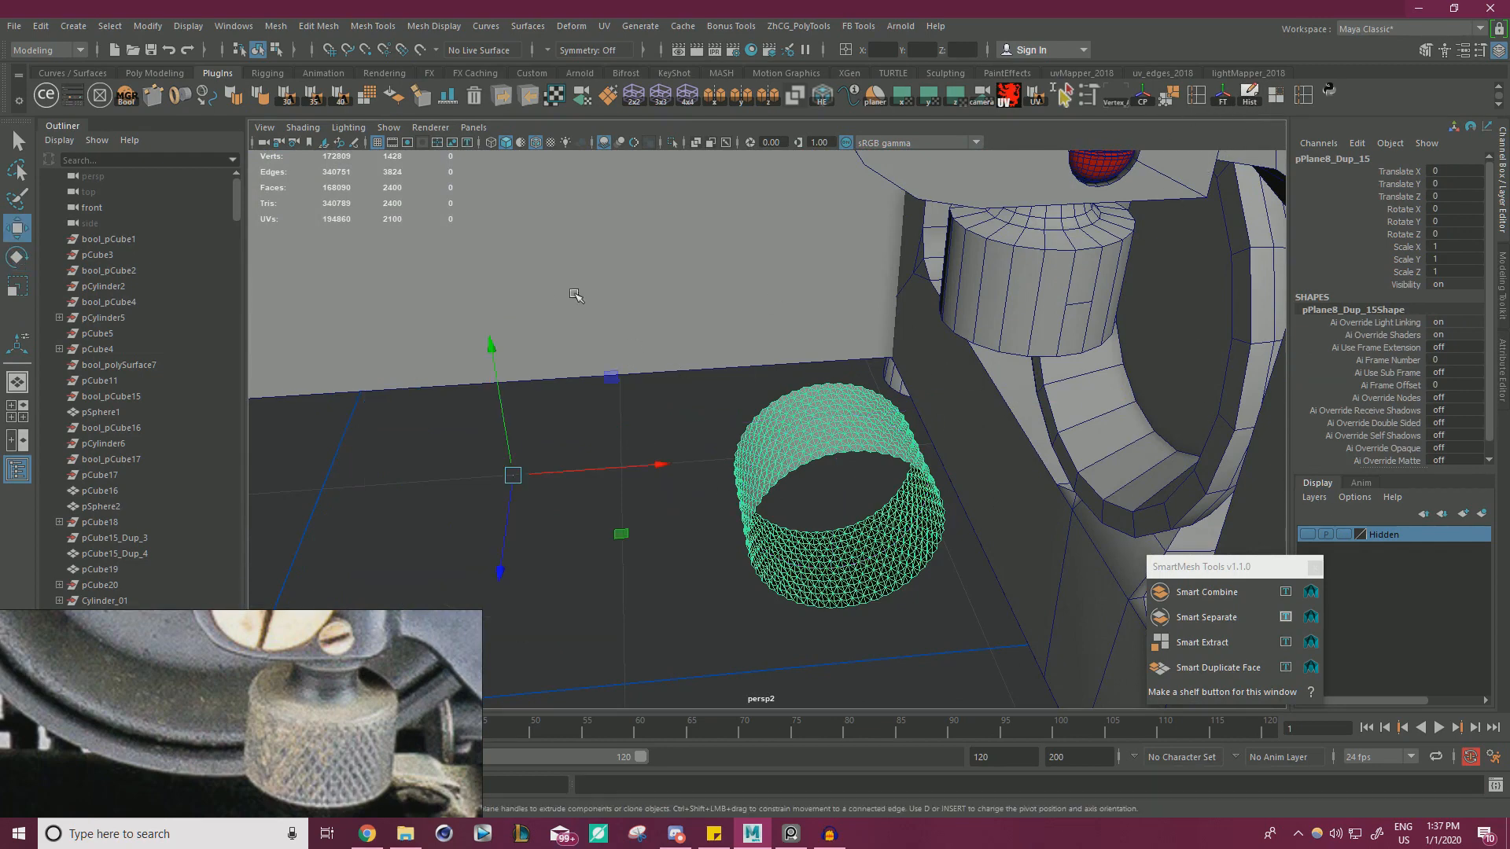
left_click(1144, 96)
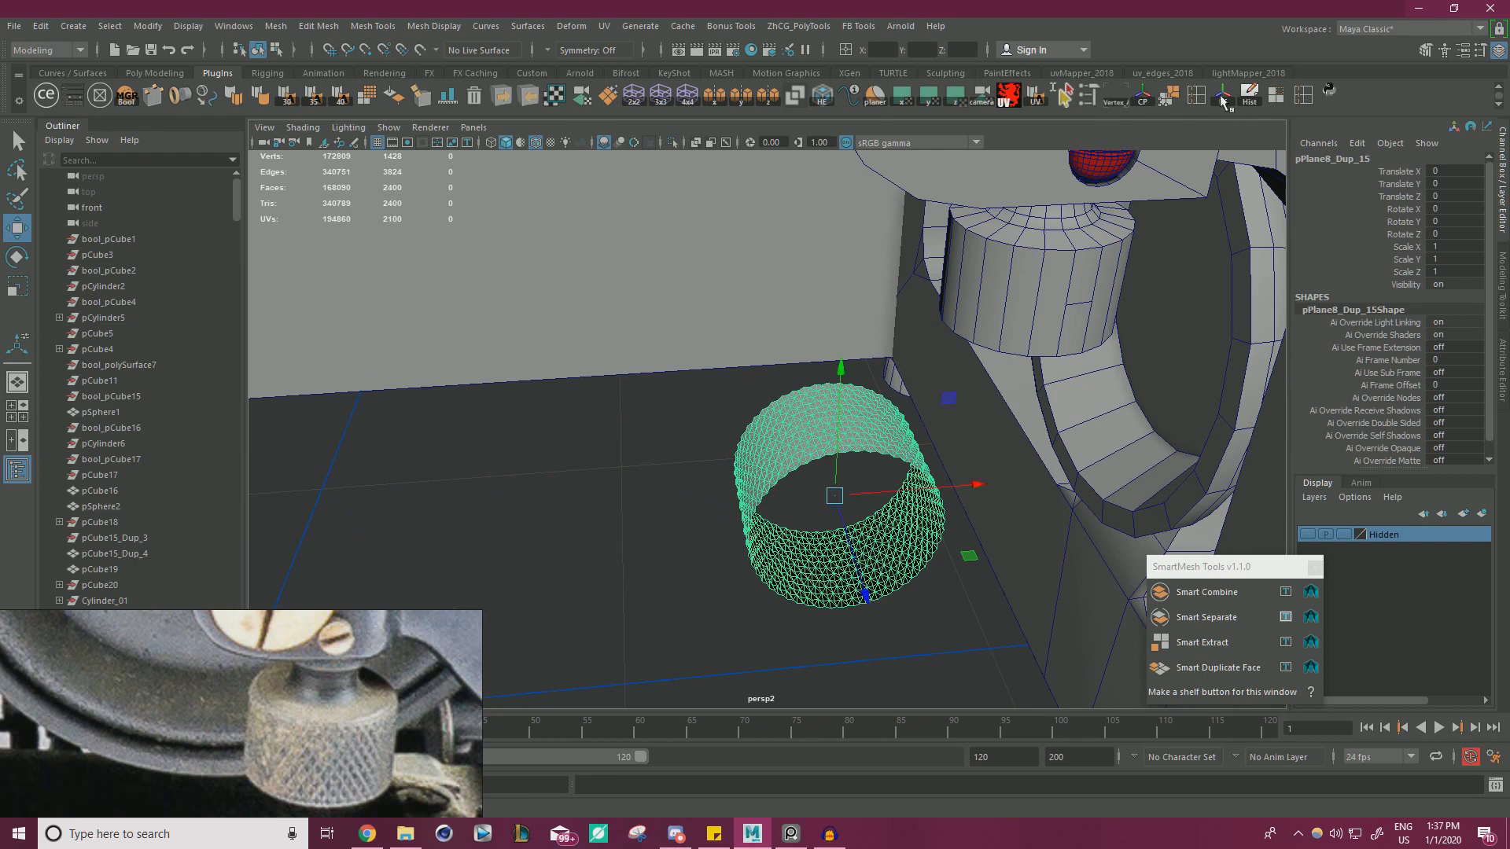
- Rotate the knurled ring 90 degrees in X and move it over the knob cylinder, snapping it to the knob's height
key("e")
left_click_drag(1042, 401, 949, 436, "alt")
key("w")
key("v")
left_click_drag(954, 425, 1074, 471, "alt")
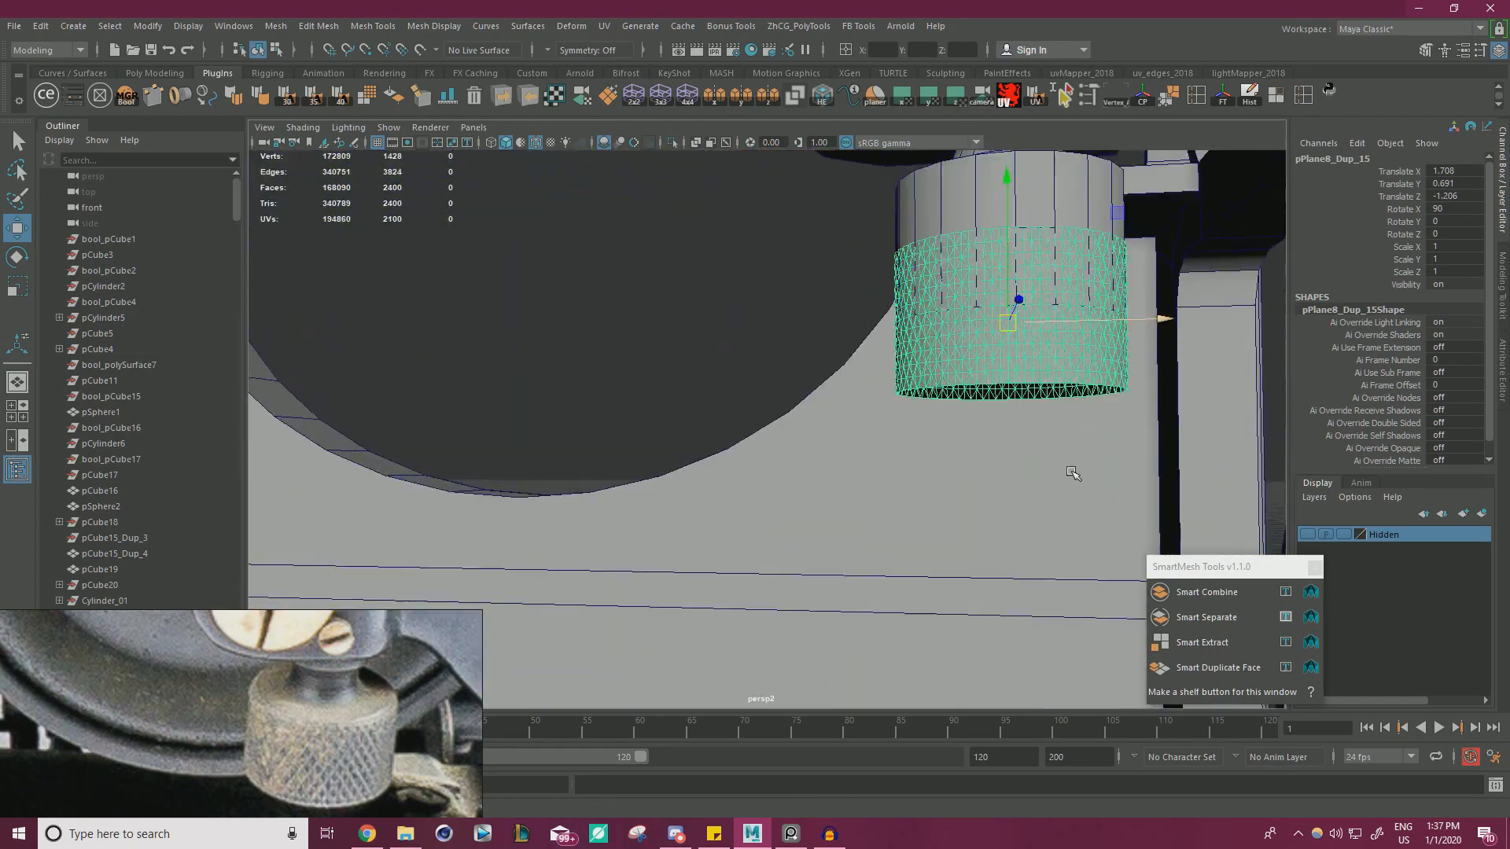
middle_click_drag(1075, 472, 976, 439, "alt")
left_click_drag(941, 332, 949, 362)
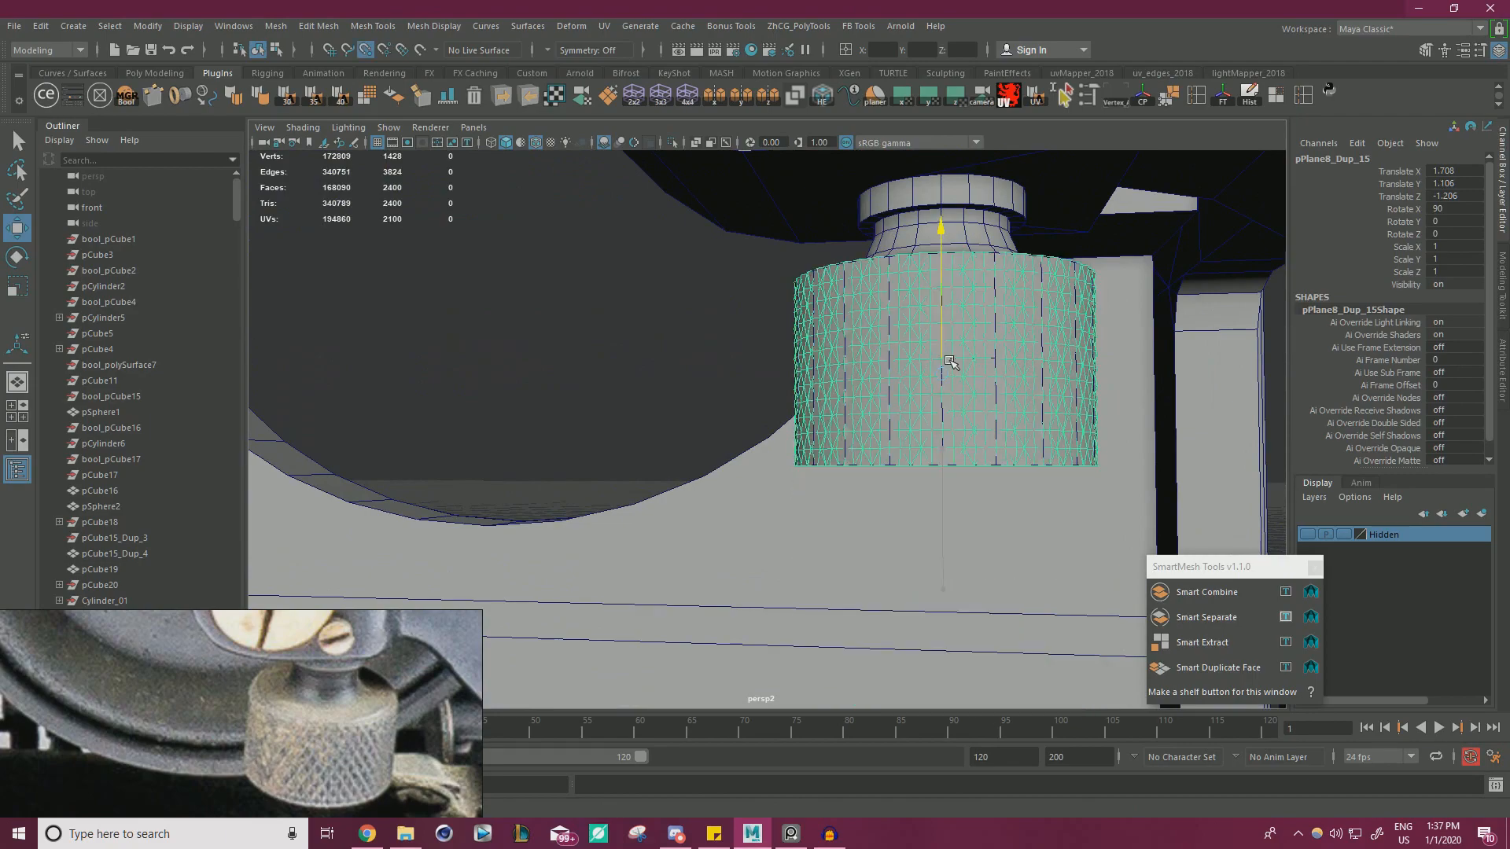
- Scale the knurled ring slightly outward so it wraps just outside the knob cylinder
left_click_drag(1036, 386, 1030, 464, "alt")
middle_click_drag(1030, 464, 943, 527, "alt")
left_click_drag(787, 535, 579, 445, "alt")
right_click_drag(580, 445, 830, 450, "alt")
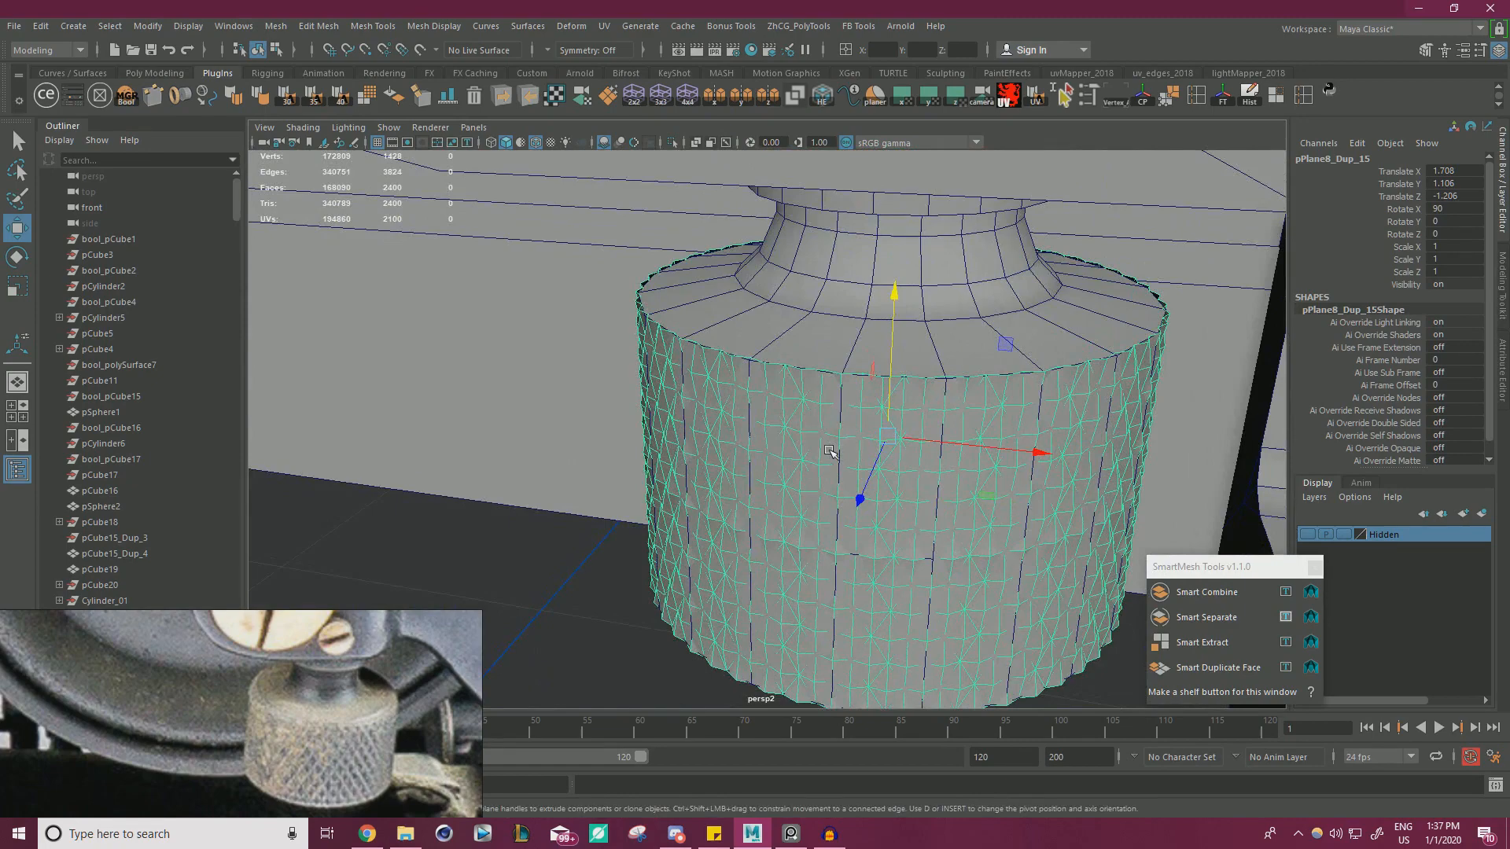
left_click_drag(829, 450, 936, 462, "alt")
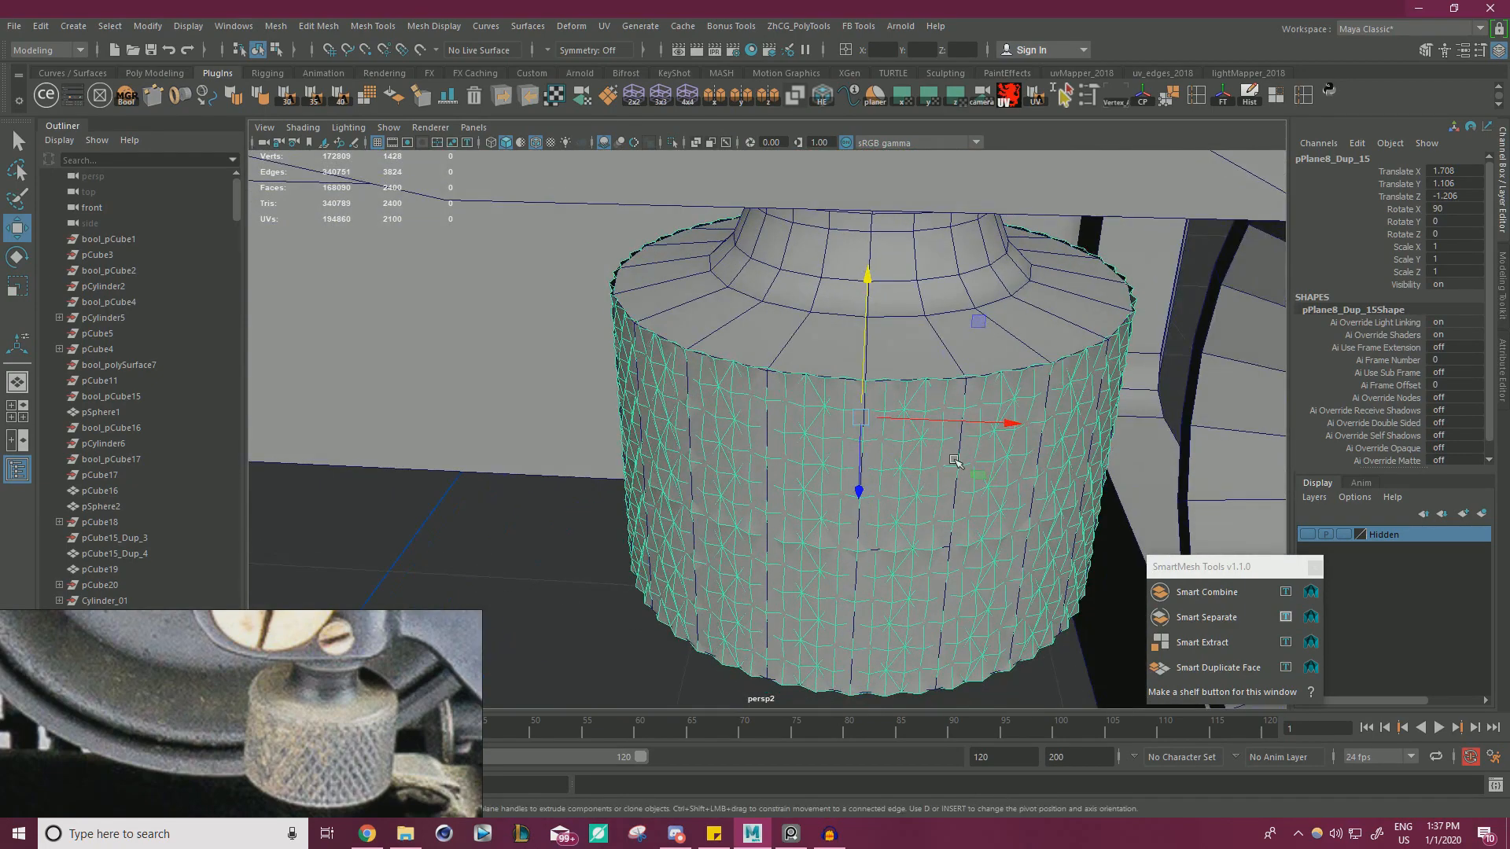
key("r")
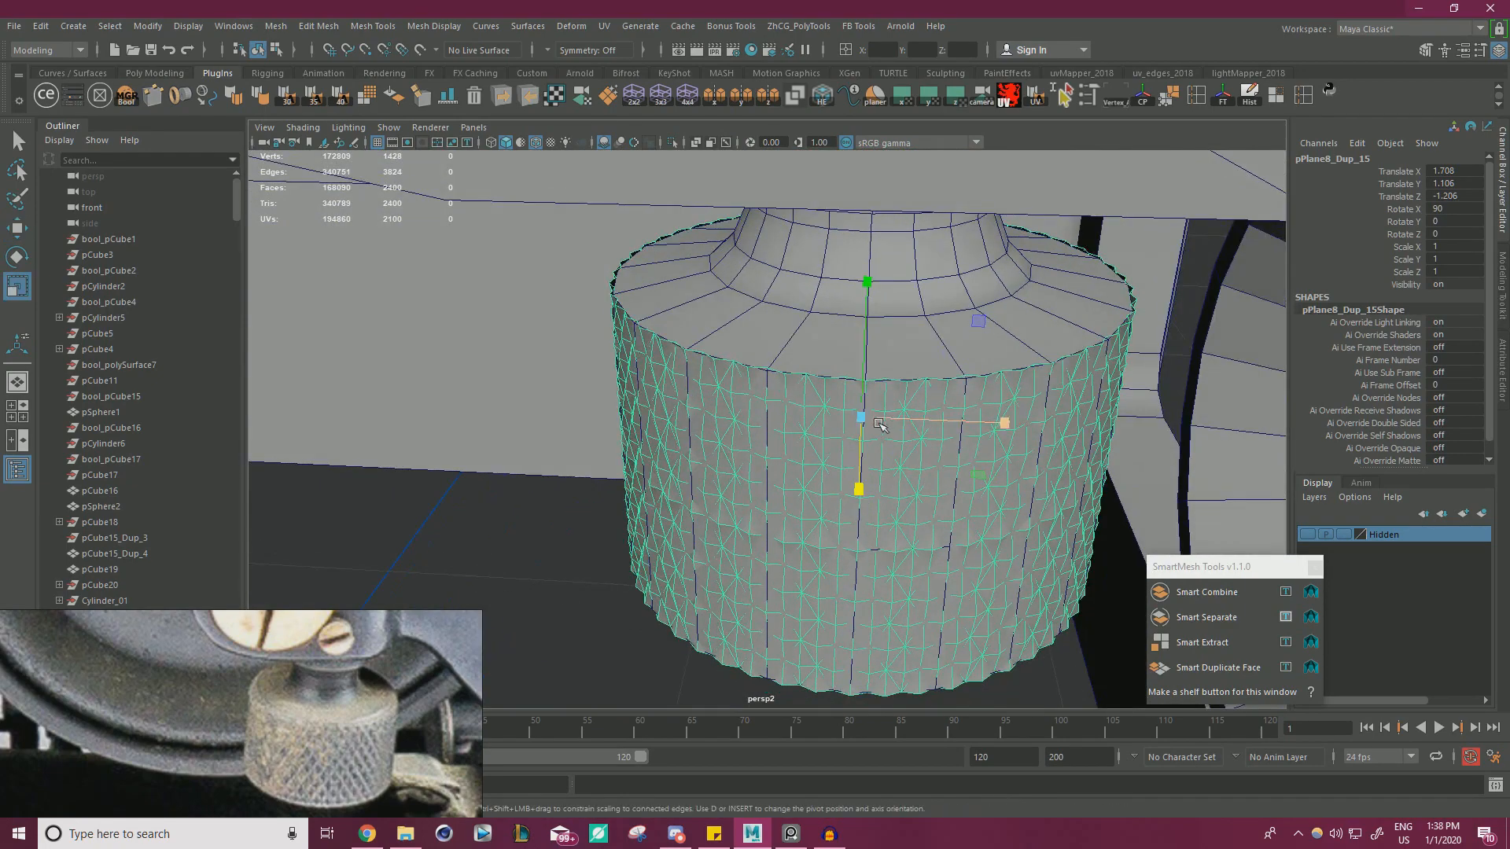
right_click_drag(879, 424, 931, 440, "alt")
left_click_drag(932, 440, 928, 461, "alt")
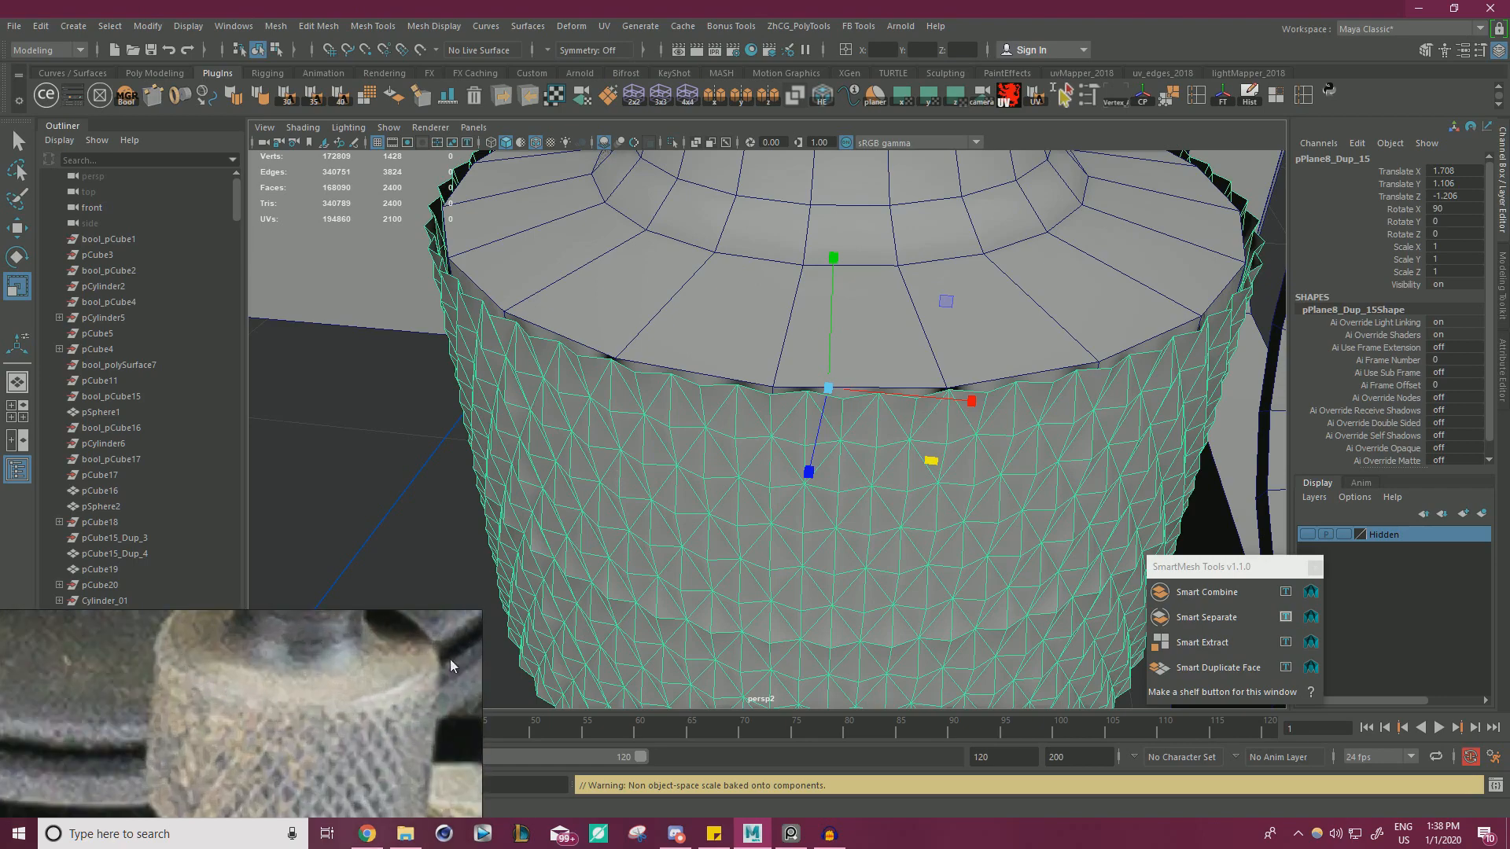
- Isolate the knurled ring and merge all its vertices with a 0.0001 distance threshold
left_click(672, 143)
key("f")
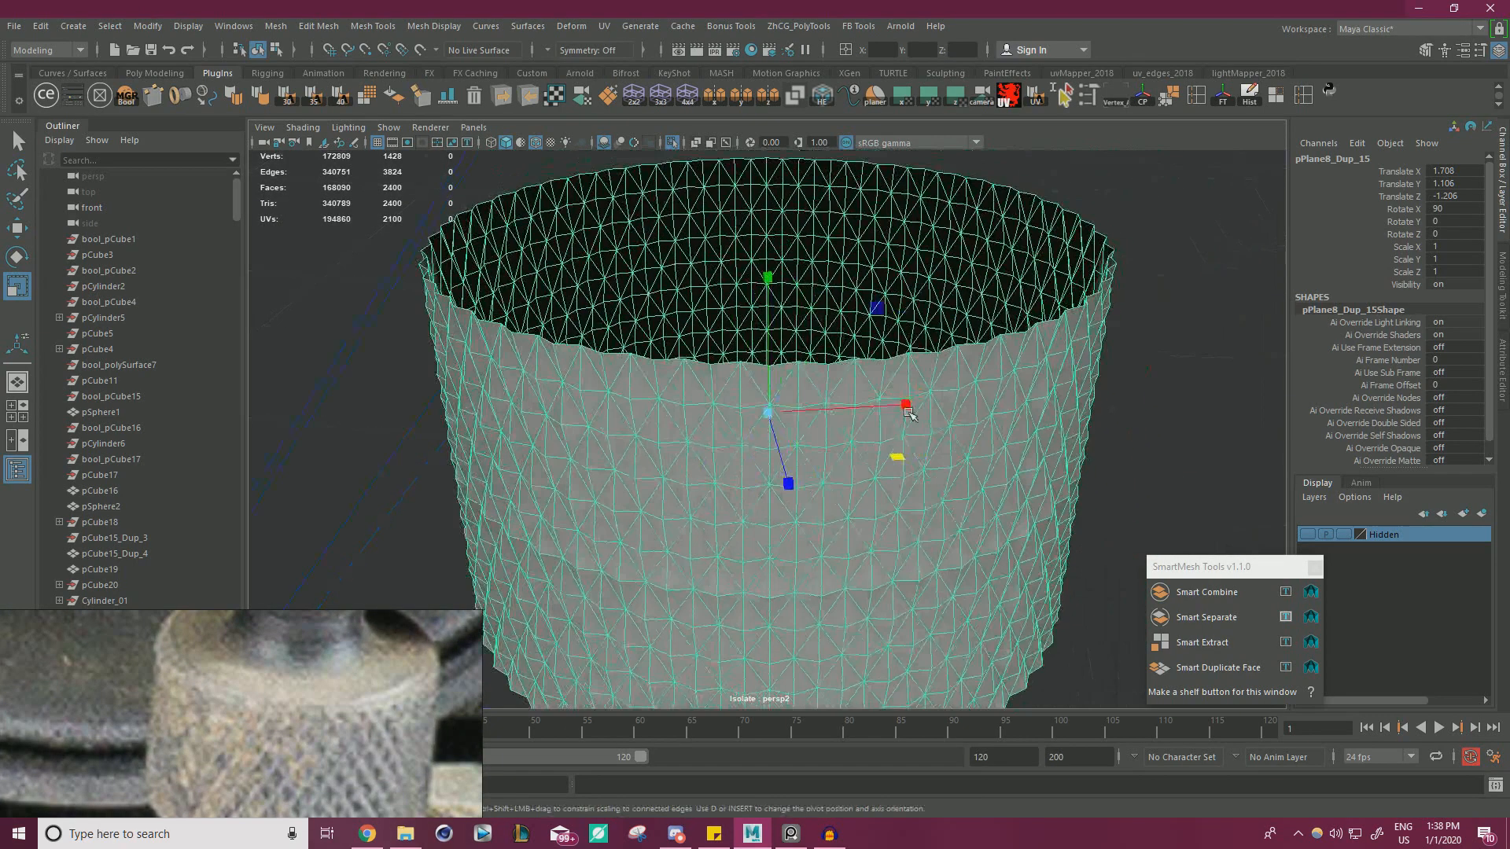
right_click_drag(909, 365, 904, 320)
double_click(894, 364)
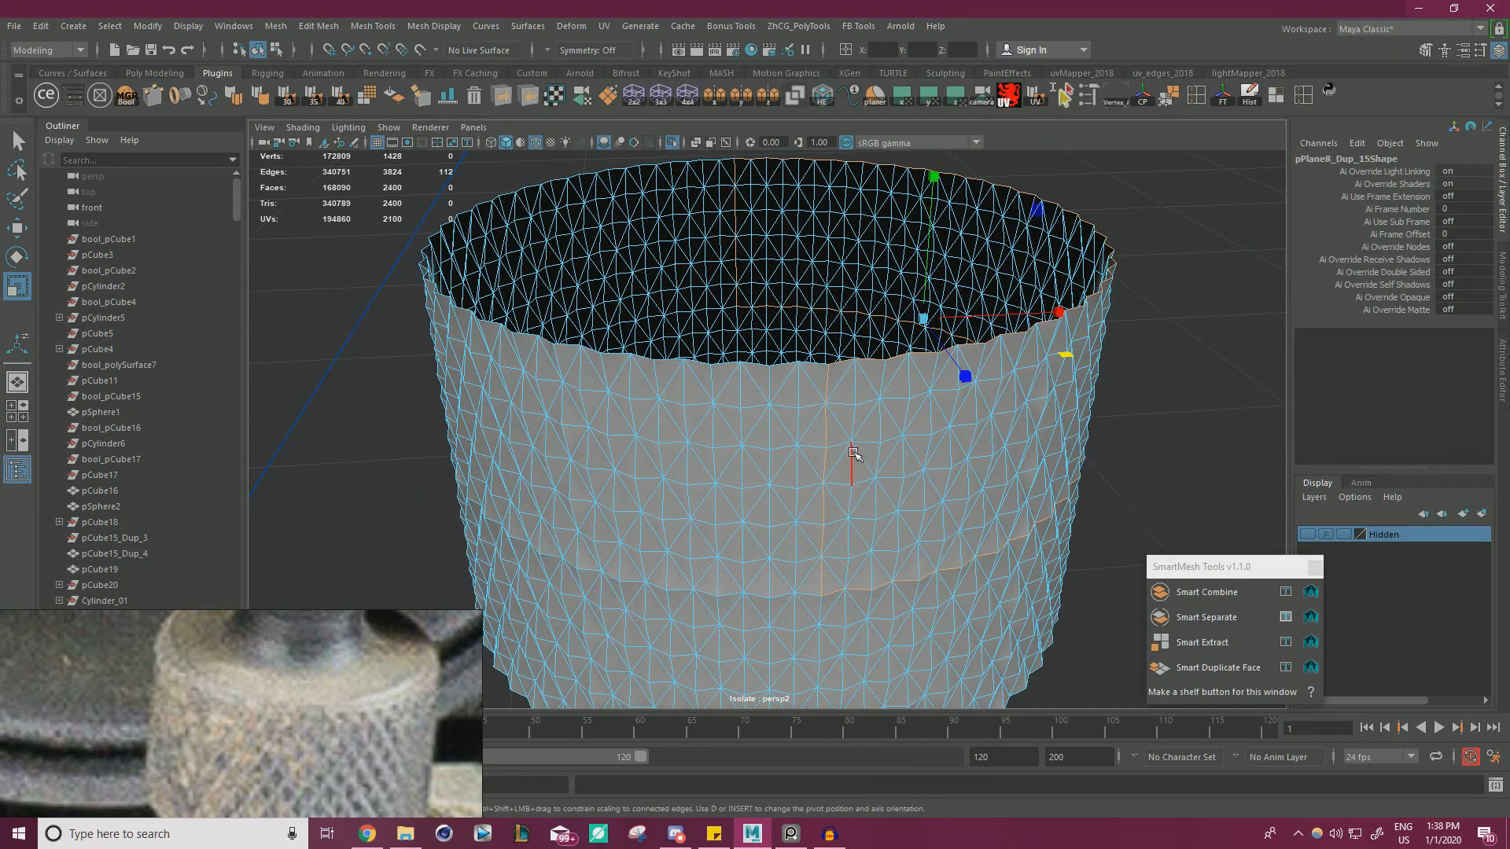
right_click_drag(853, 453, 437, 470)
left_click_drag(592, 613, 1044, 225)
right_click_drag(930, 330, 992, 253, "shift")
scroll(882, 496, "up", 3)
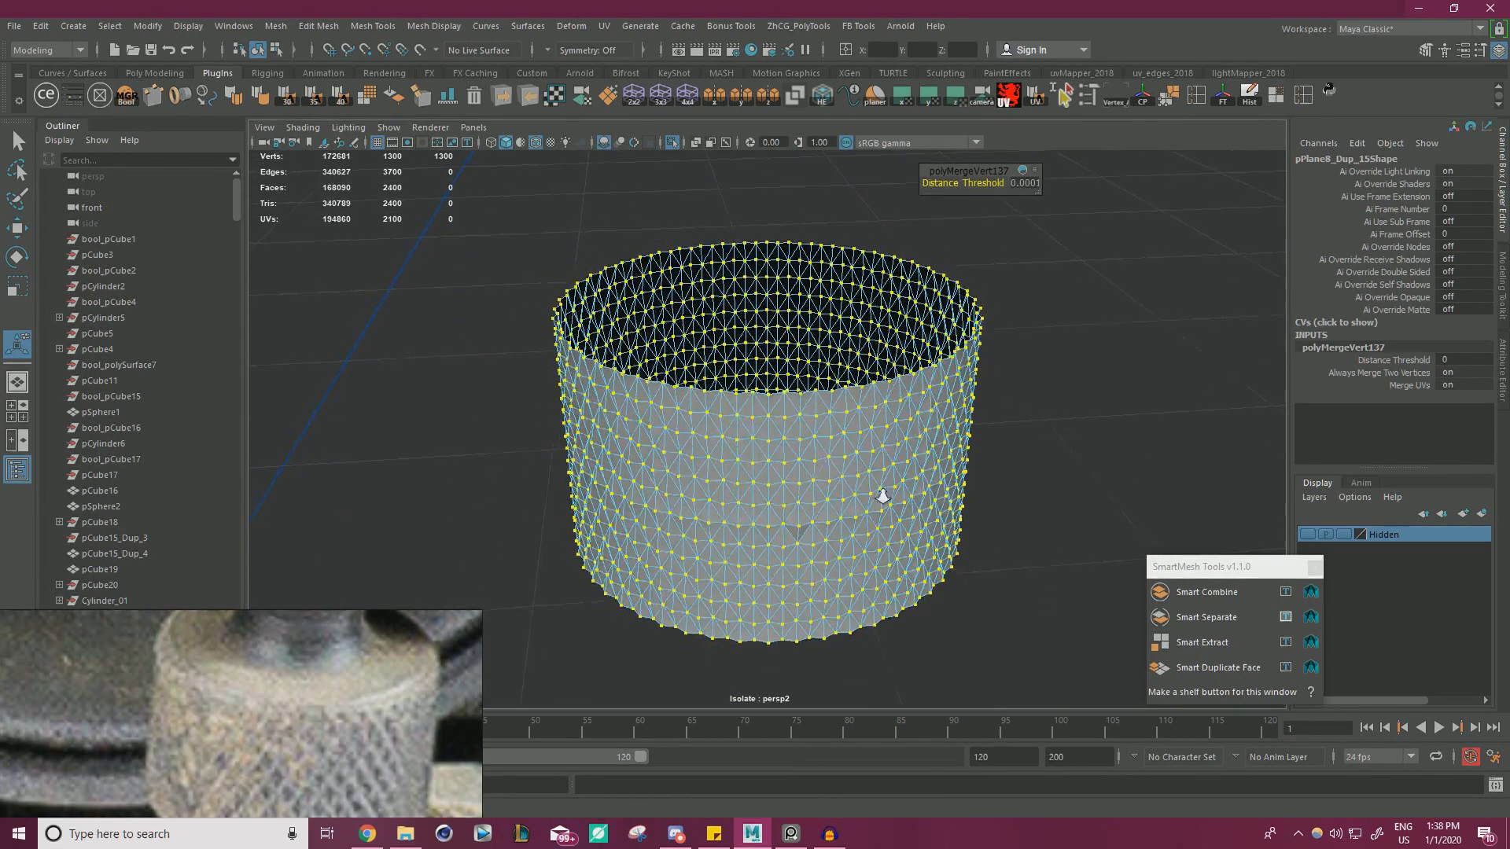
- Fill the open top and bottom borders of the knurled ring to close it into a solid cylinder
scroll(882, 497, "up", 5)
right_click_drag(800, 365, 803, 324)
double_click(791, 354)
key("w")
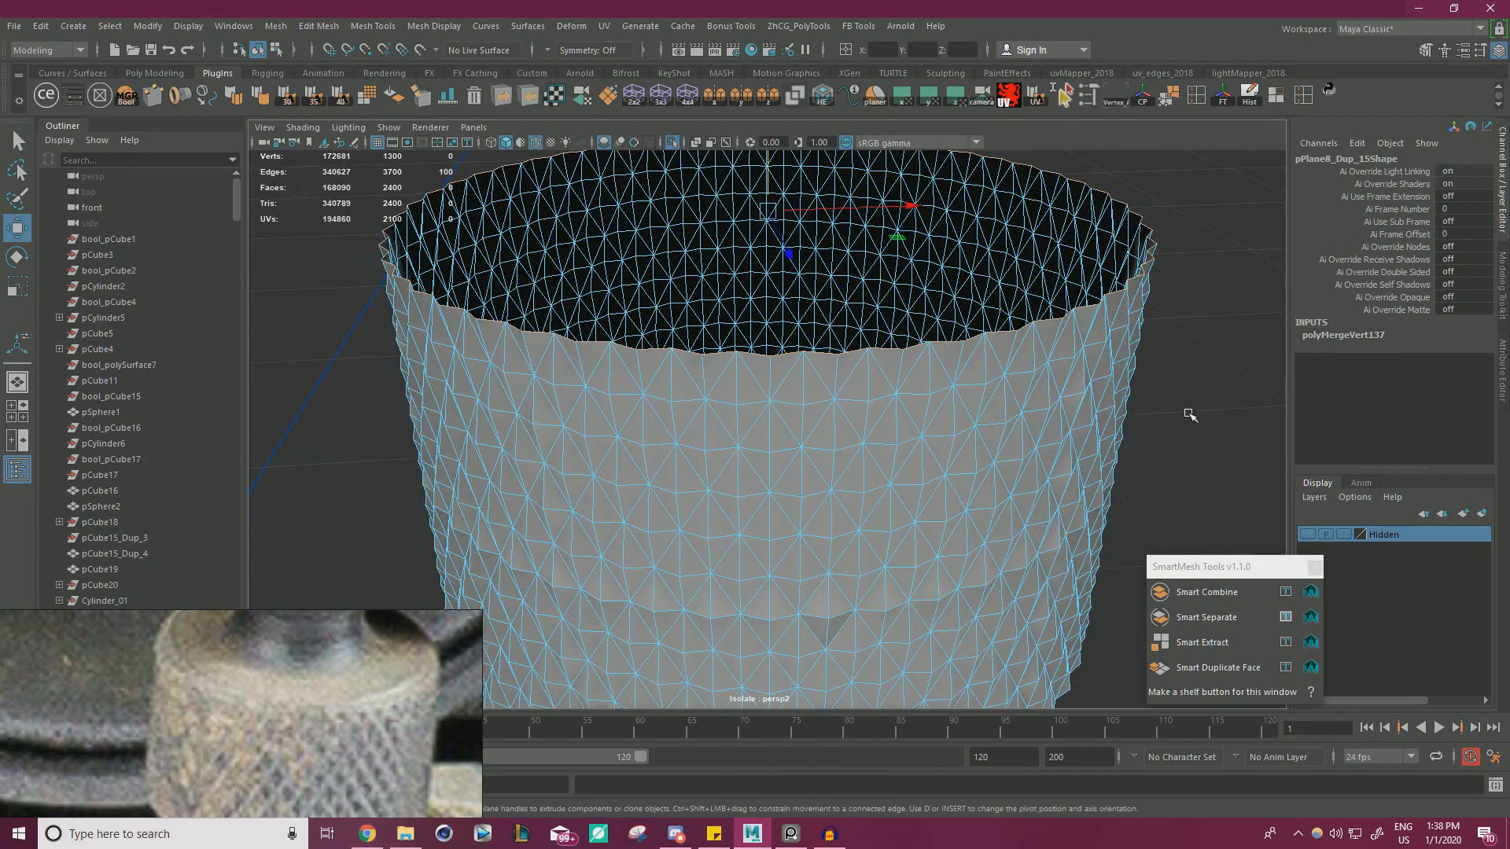
right_click_drag(1196, 375, 1184, 572, "shift")
scroll(1132, 462, "down", 5)
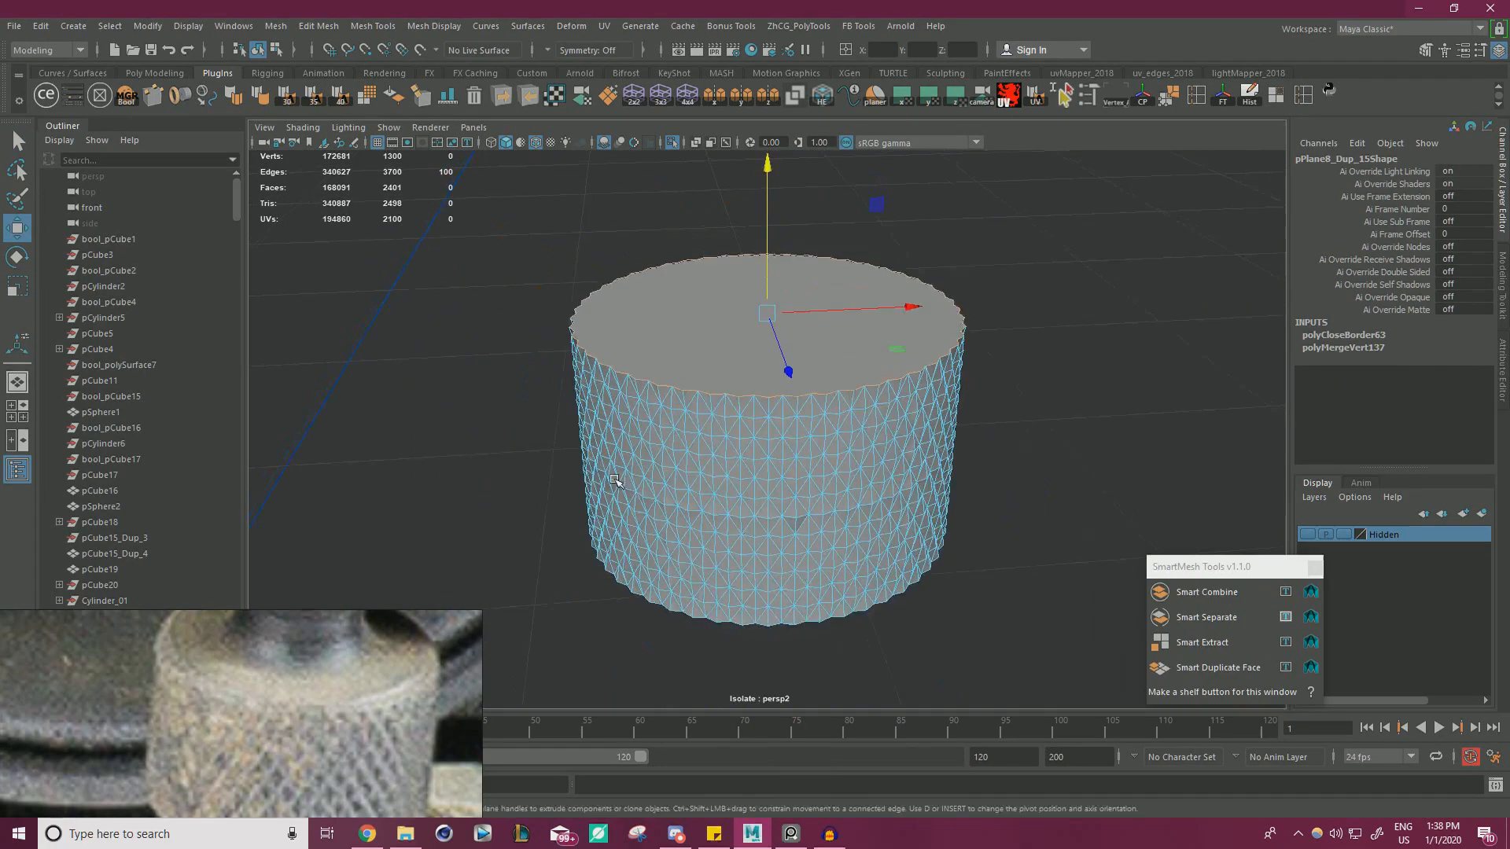
left_click_drag(616, 481, 789, 471, "alt")
left_click(795, 450)
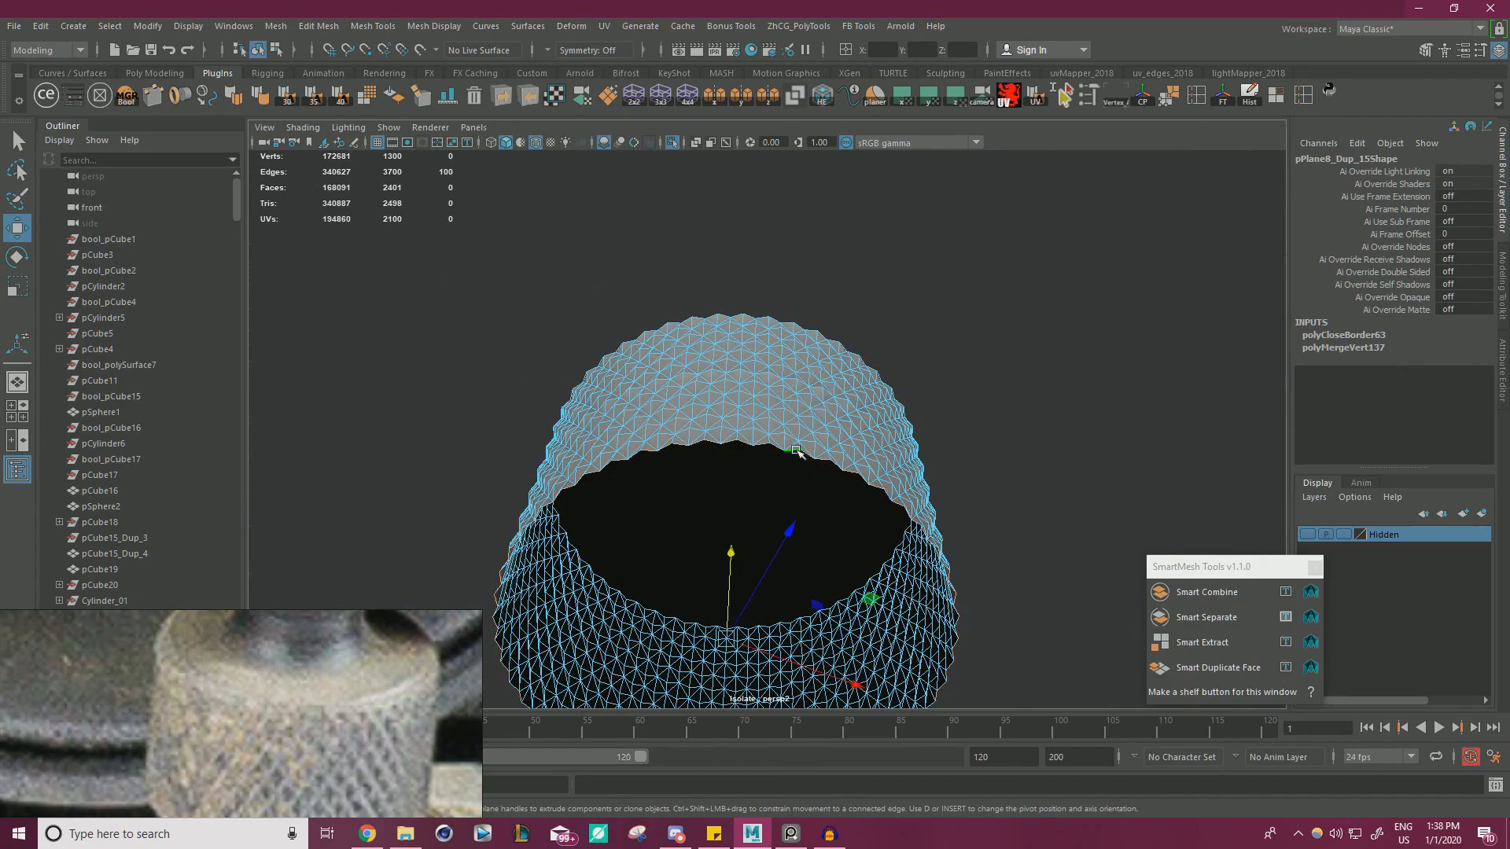
key("g")
- Poke both cap faces of the knurled cylinder into triangle fans and bring the rest of the model back into view
right_click_drag(748, 381, 751, 444)
double_click(643, 515)
left_click(643, 515)
left_click_drag(647, 511, 753, 629, "alt")
left_click(828, 347, "shift")
right_click_drag(1052, 351, 1101, 328, "shift")
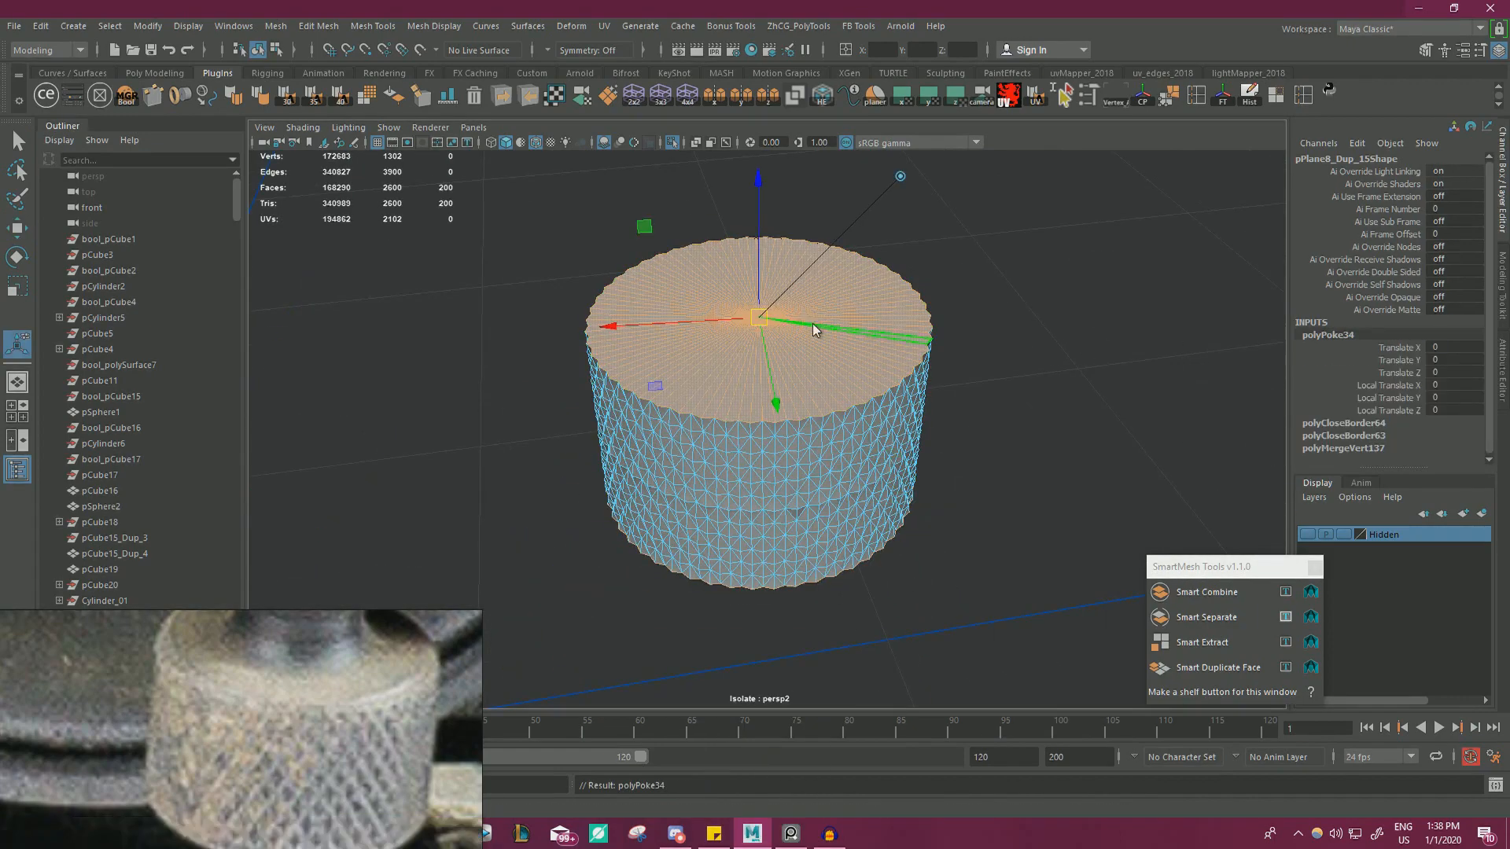
right_click_drag(814, 329, 885, 302)
key("q")
left_click(1036, 312)
left_click_drag(1023, 354, 755, 299, "alt")
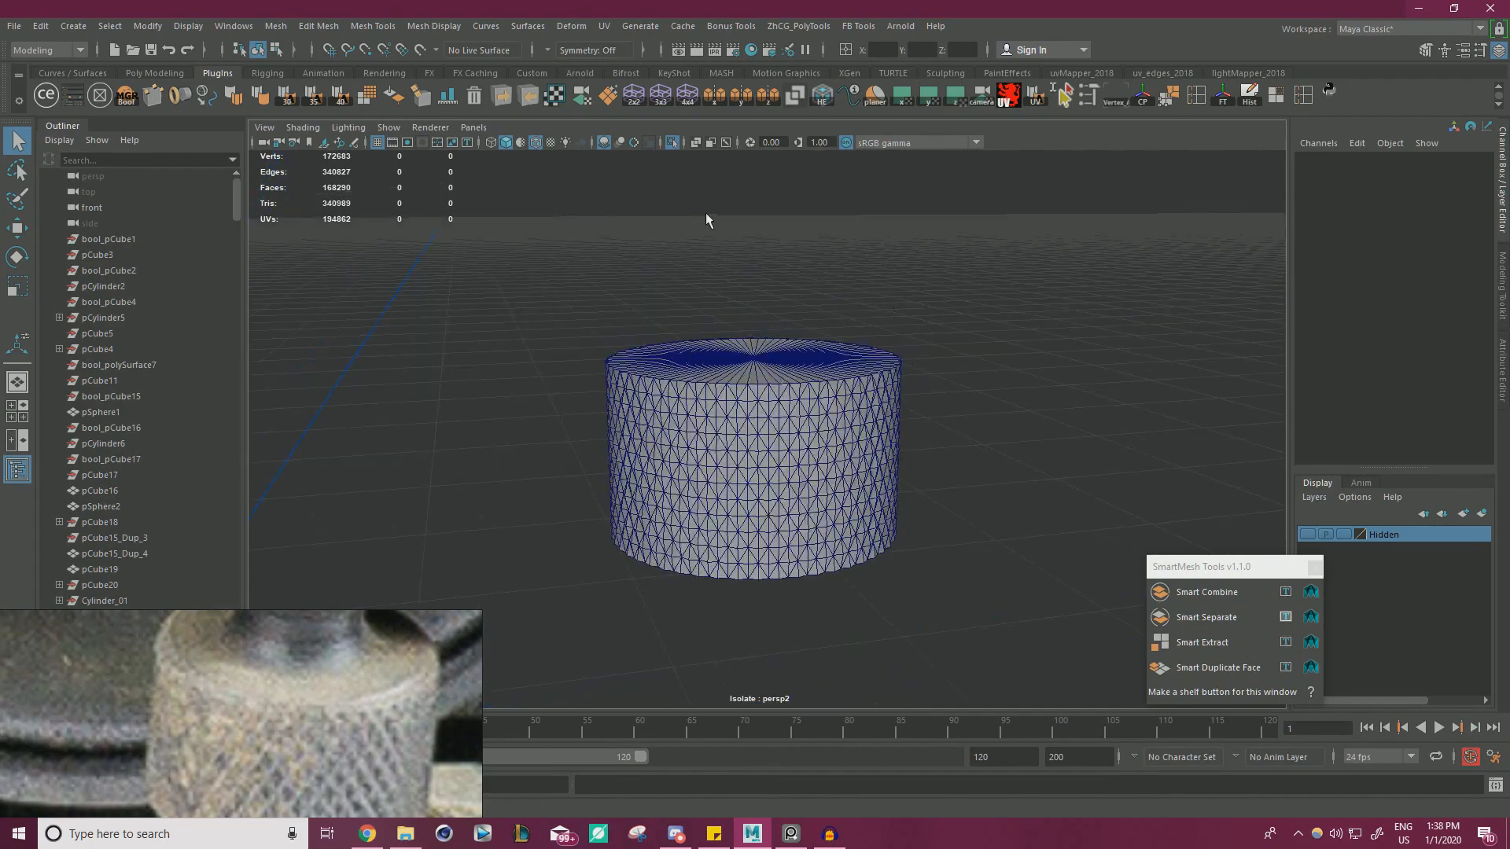
left_click(672, 143)
- Try to move the knurled cylinder down from the knob's shoulder
scroll(708, 315, "up", 3)
left_click(734, 370)
key("w")
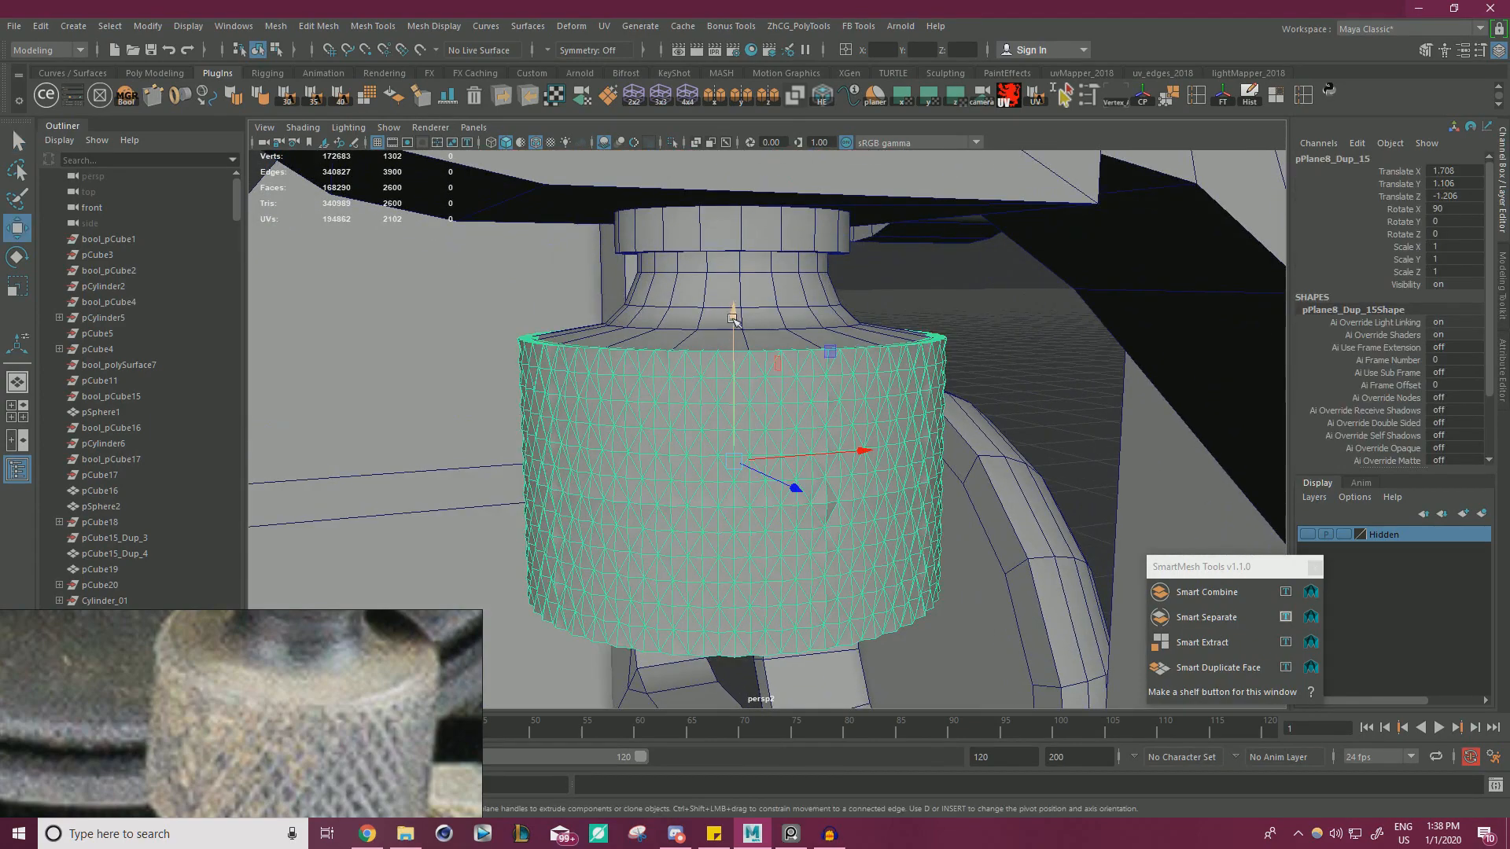
left_click_drag(733, 319, 735, 379)
left_click_drag(735, 379, 735, 554, "alt")
key("ctrl+z")
key("ctrl+z")
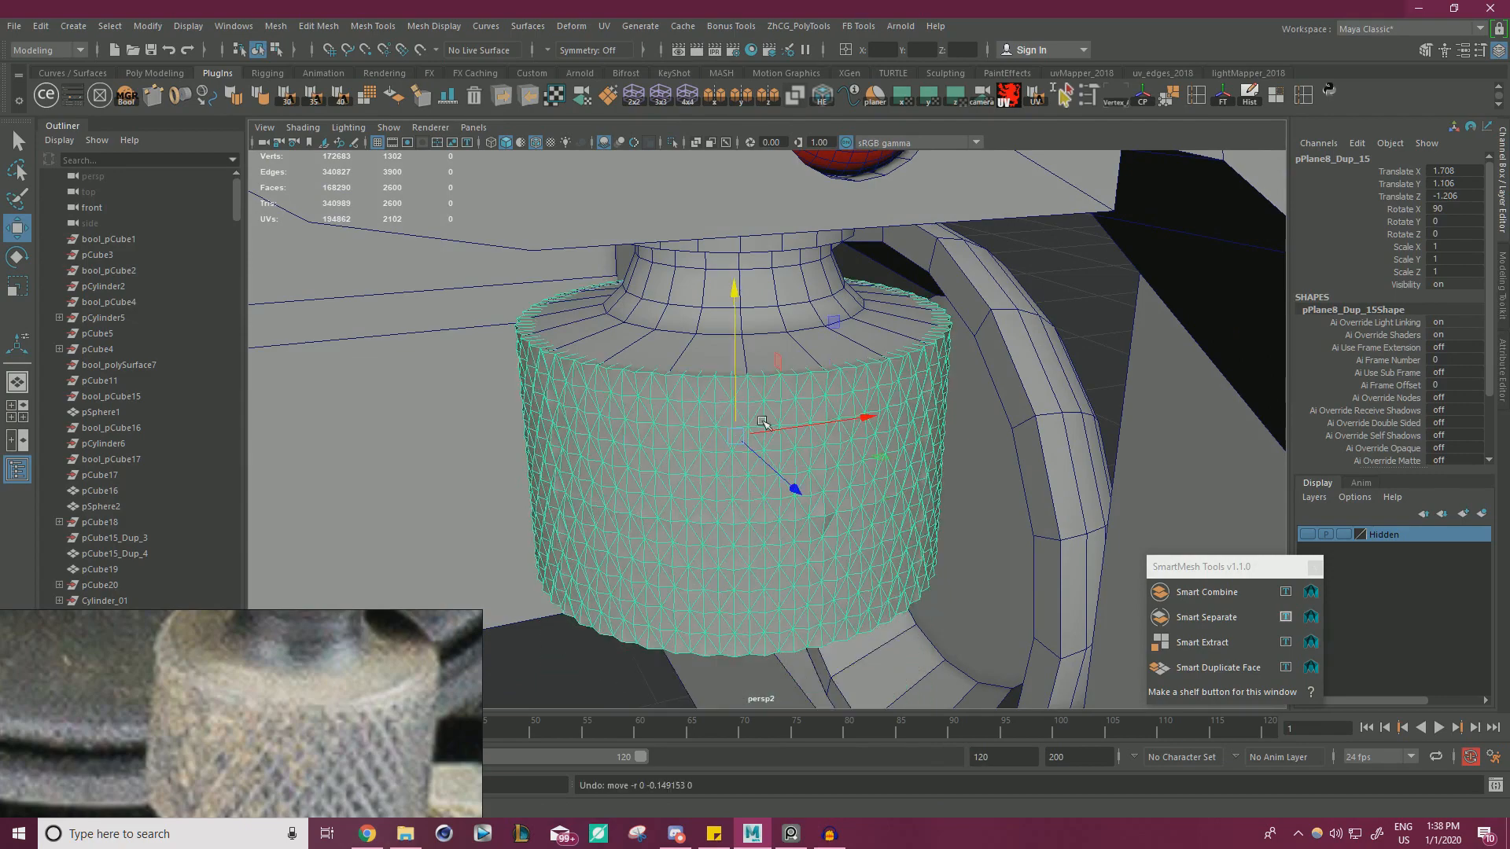
- Try to raise the inner knob's bottom vertices close to its shoulder
left_click(803, 355)
right_click_drag(825, 343, 740, 334)
right_click_drag(739, 334, 523, 384, "alt")
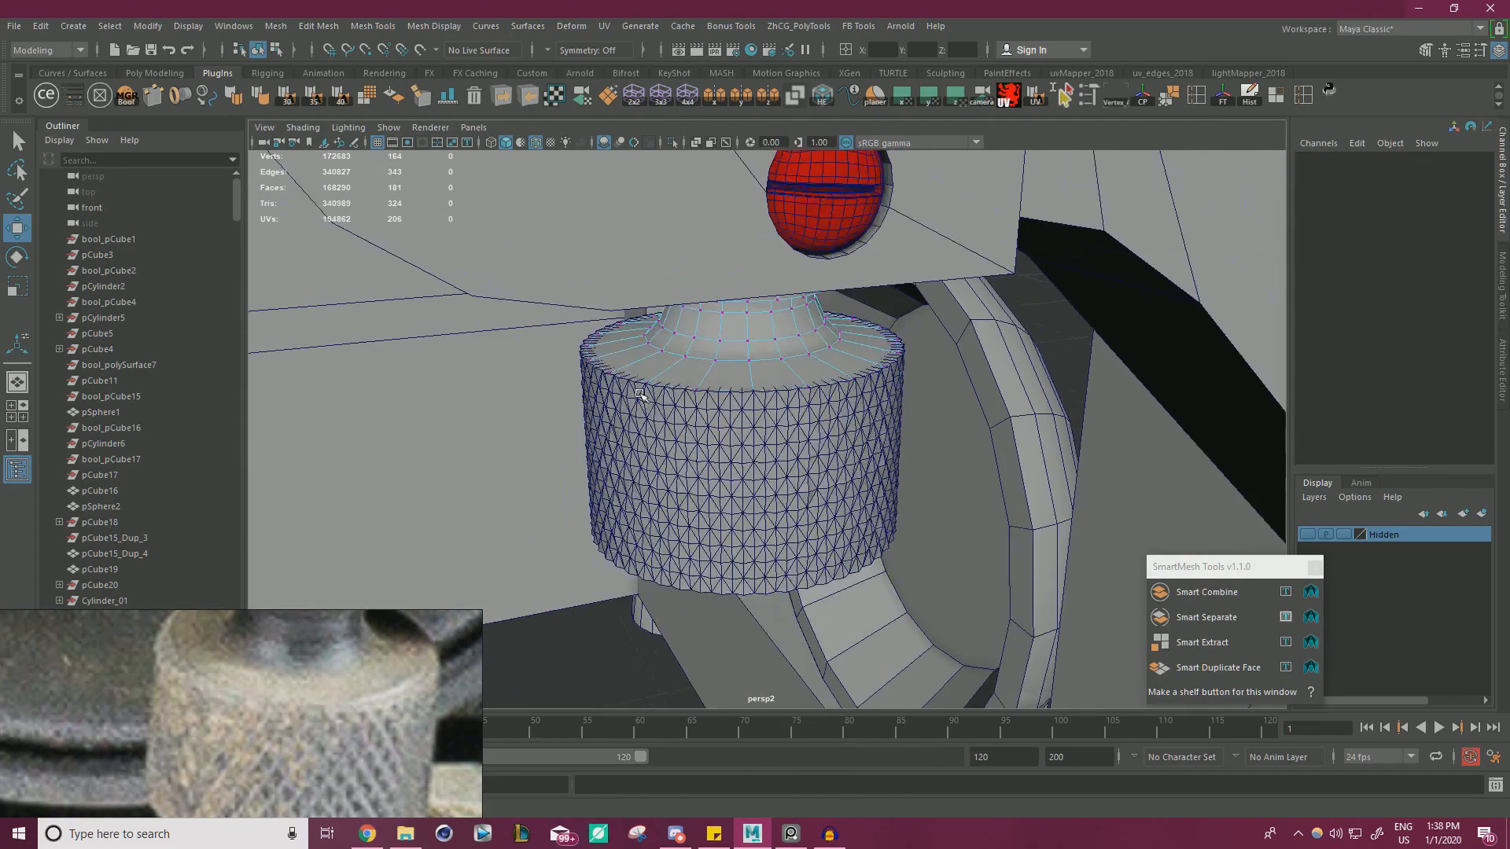
left_click_drag(523, 383, 595, 320, "alt")
left_click(494, 145)
left_click_drag(608, 493, 921, 598)
left_click_drag(784, 462, 784, 265)
right_click_drag(784, 265, 870, 385, "alt")
middle_click_drag(870, 385, 930, 475, "alt")
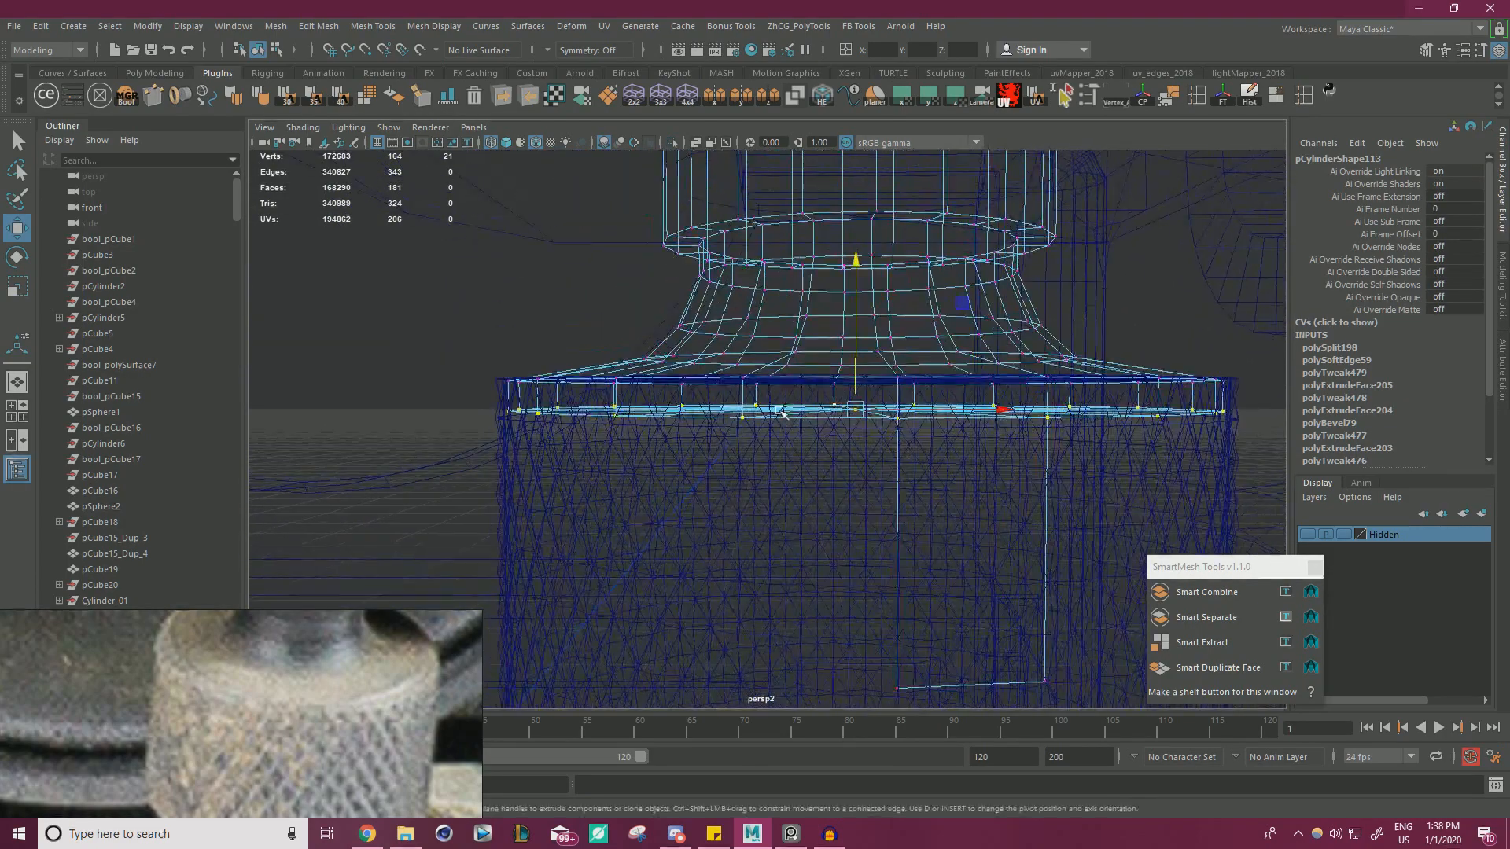
key("ctrl+z")
- Examine the inner knob's side wall in wireframe for stray vertices and edges
right_click_drag(931, 475, 738, 429, "alt")
middle_click_drag(738, 430, 728, 362, "alt")
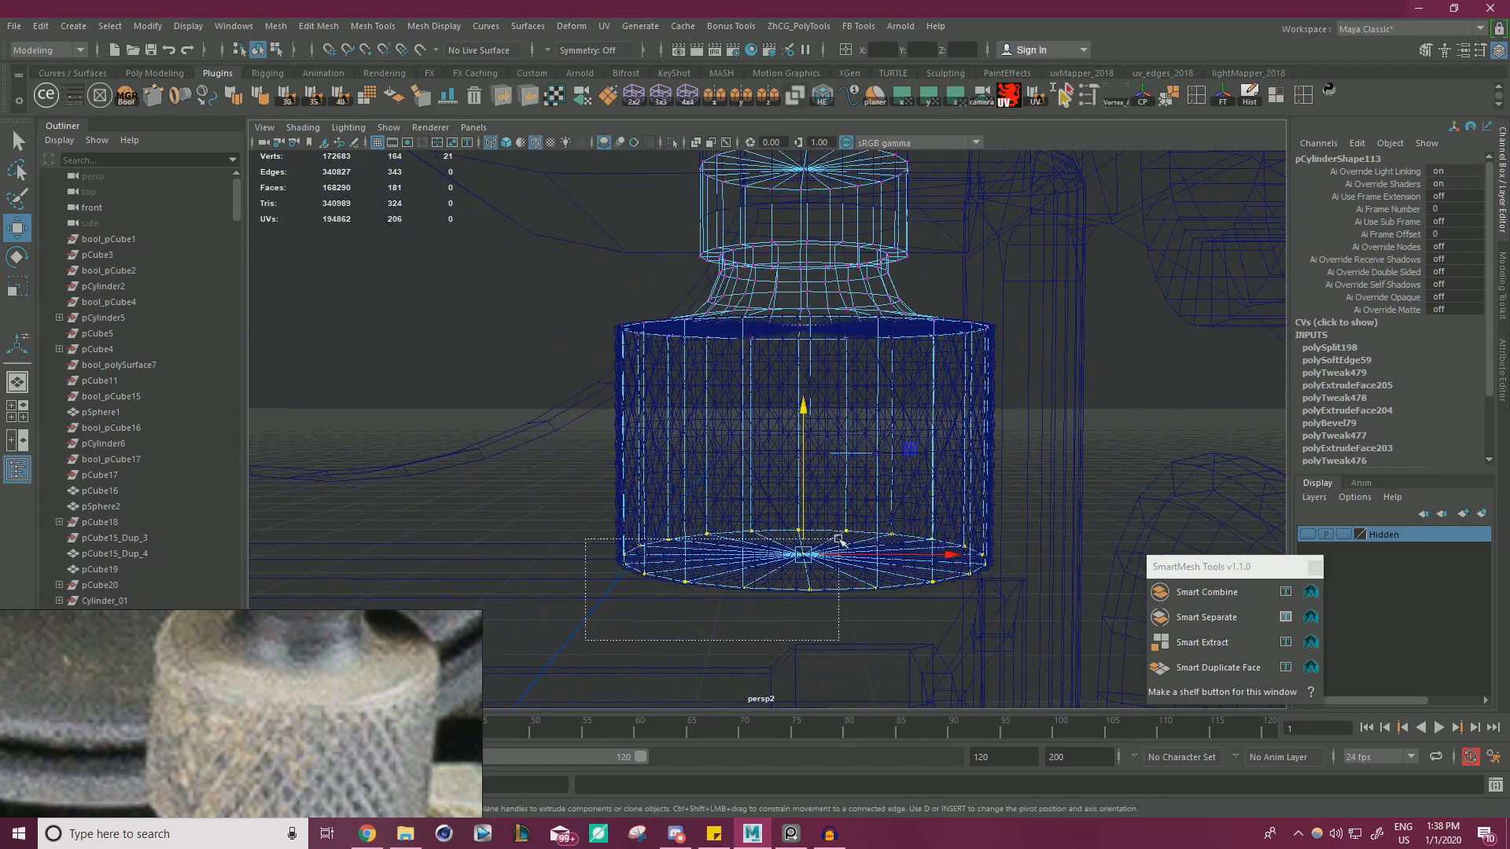
left_click_drag(816, 561, 814, 560)
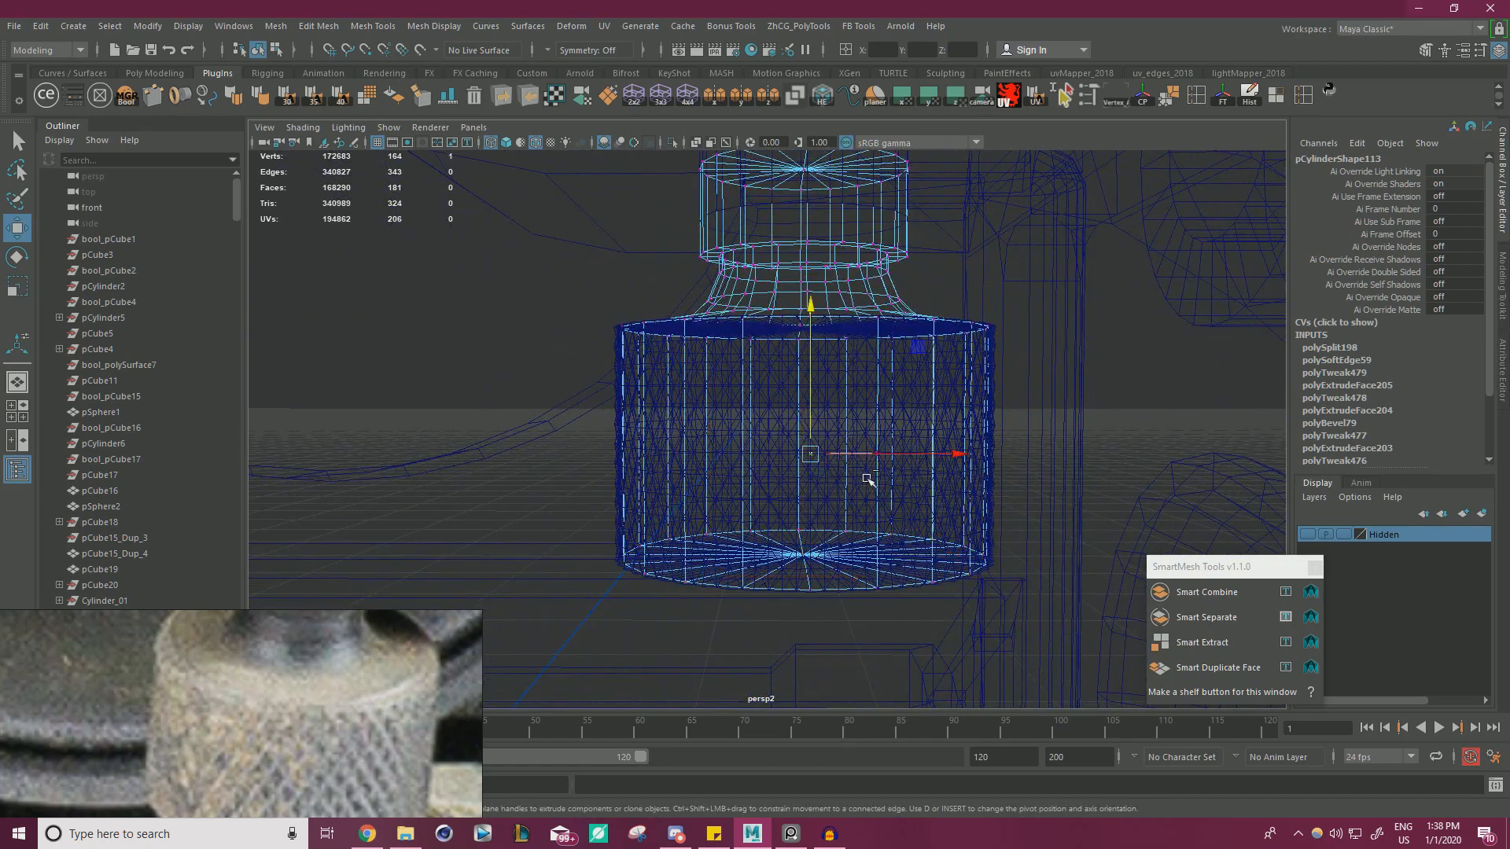
left_click_drag(869, 464, 868, 464, "shift")
left_click_drag(868, 464, 841, 472, "alt")
left_click(840, 473)
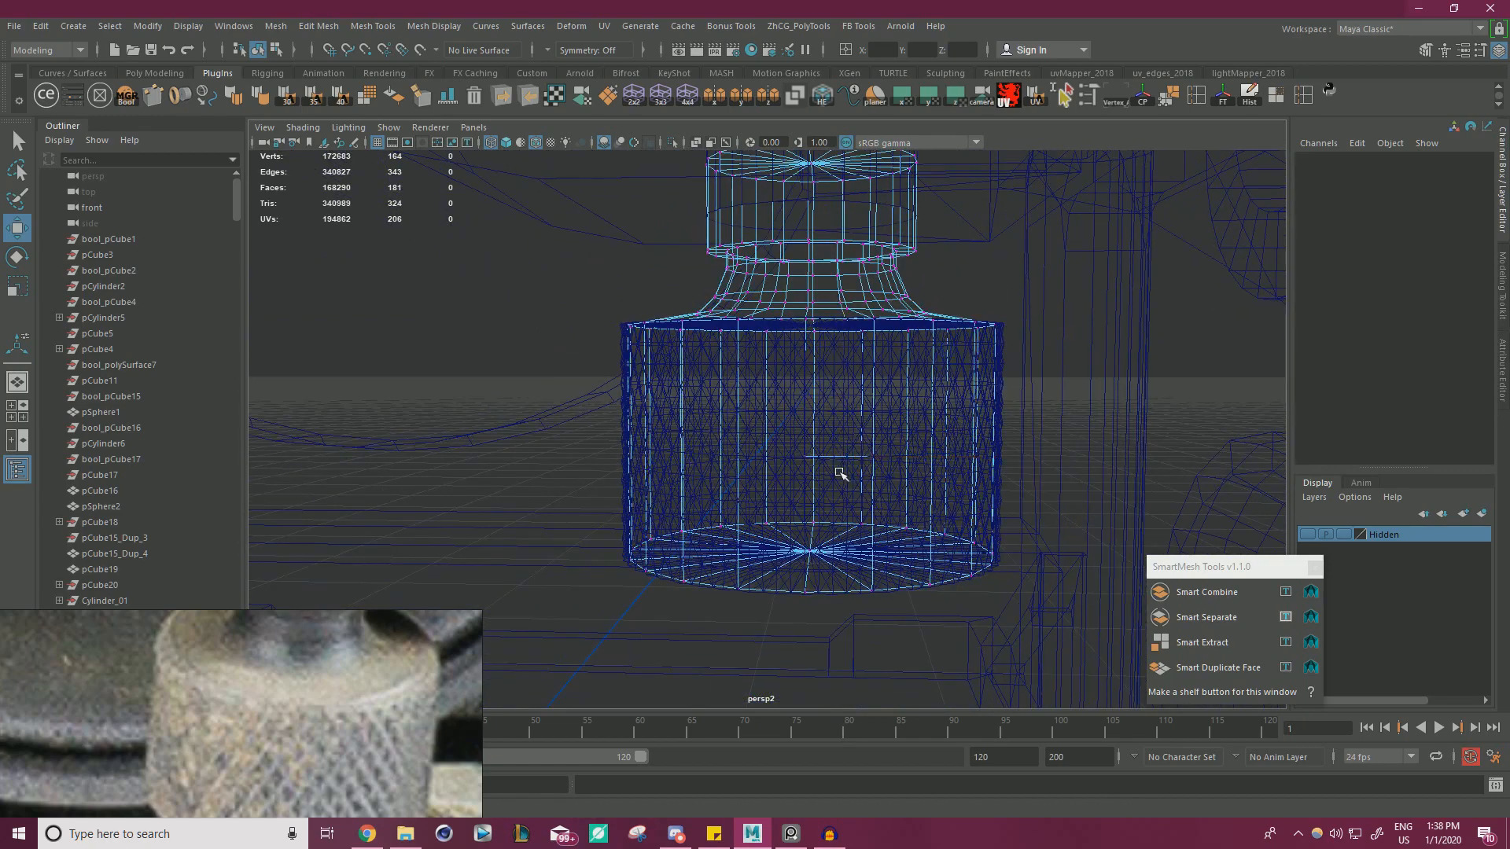
right_click_drag(837, 461, 861, 345)
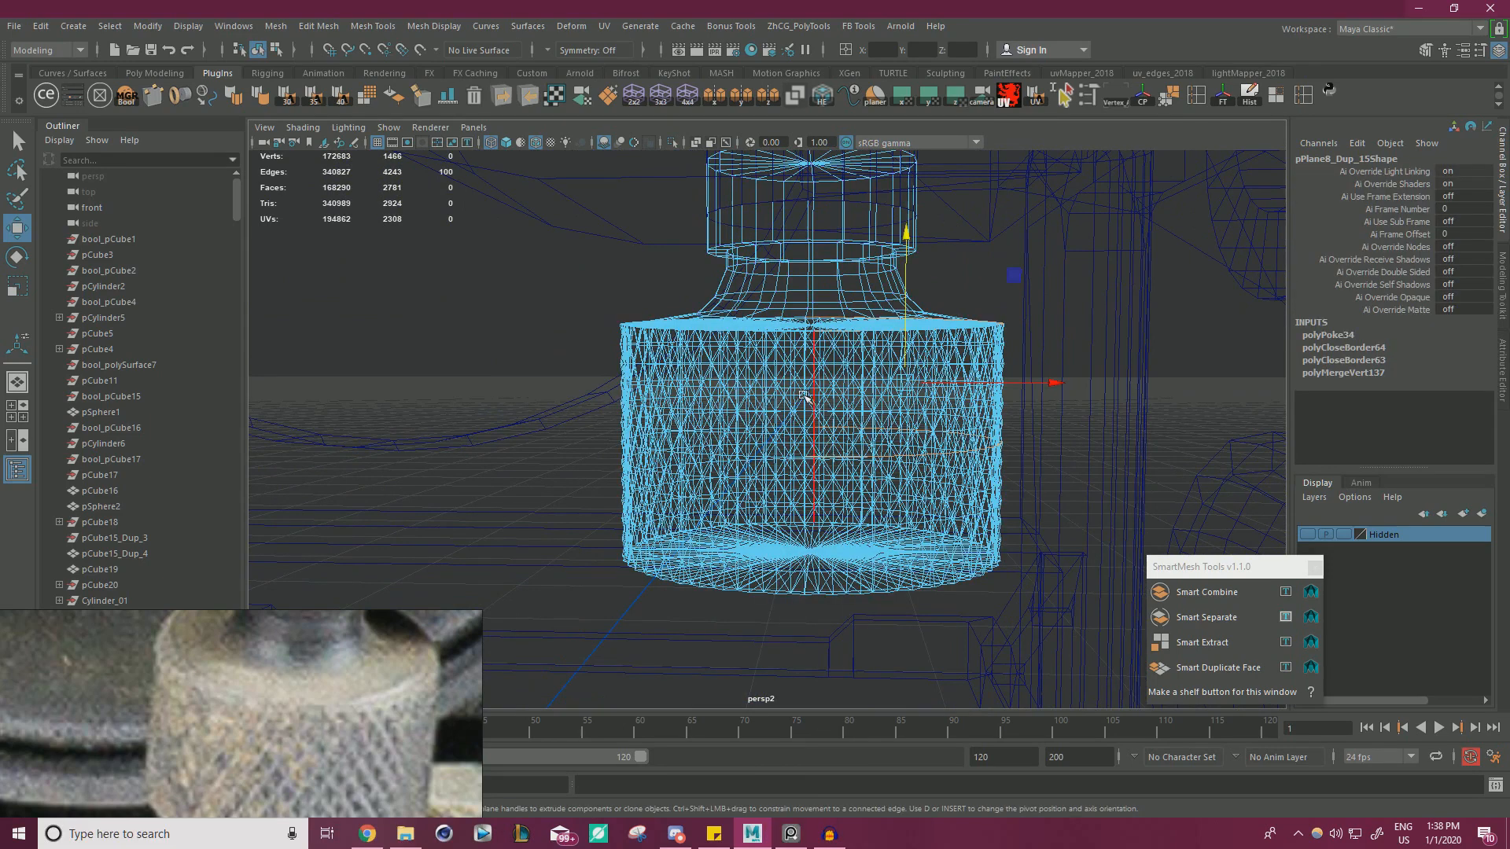
right_click_drag(779, 275, 820, 254)
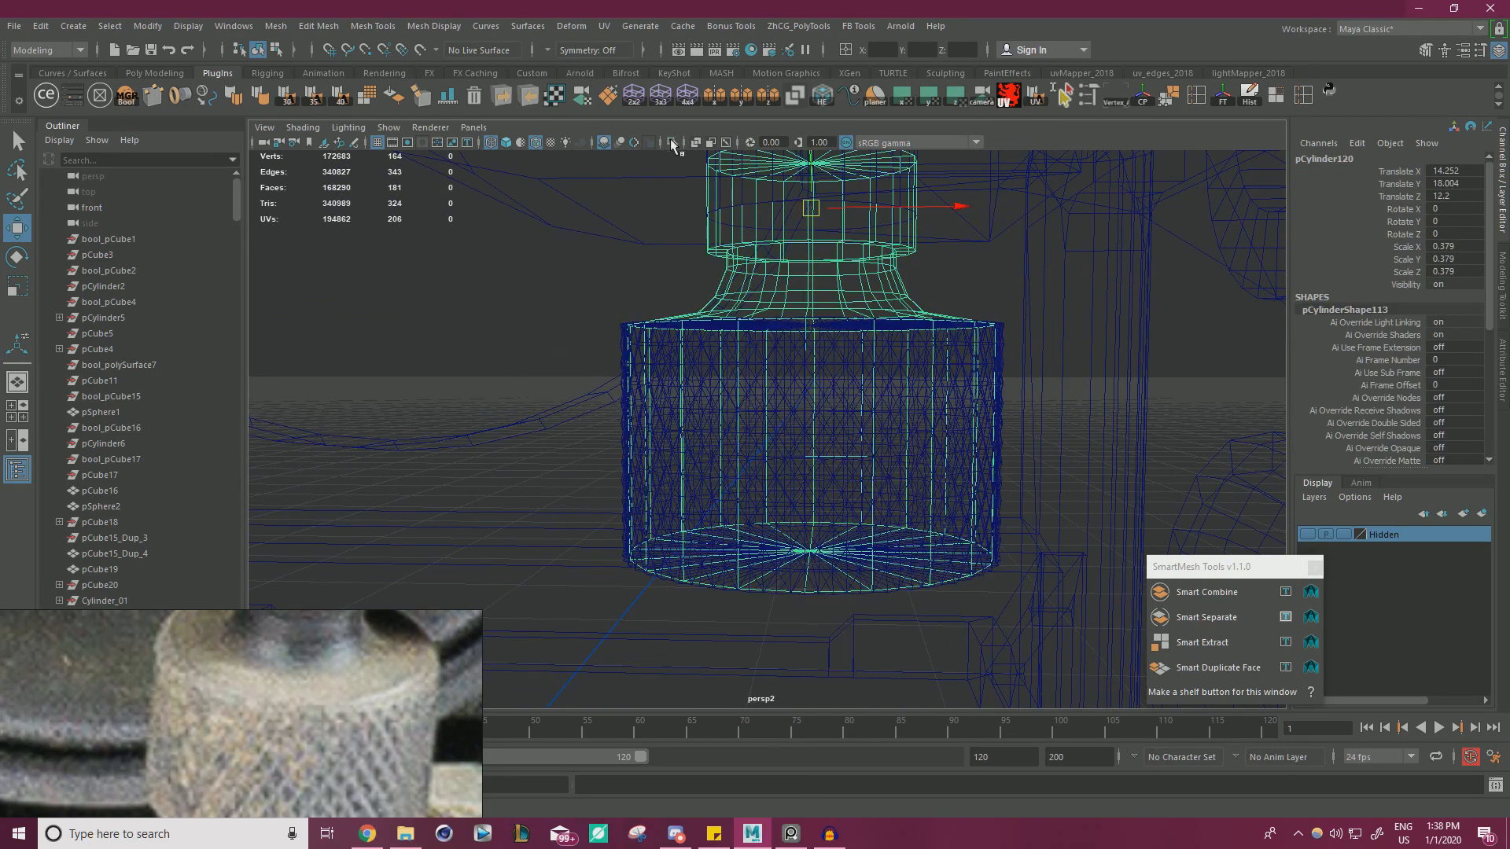
- Isolate the inner knob in shaded view and delete the stray vertices and edge on its side wall
left_click(671, 142)
key("5")
mouse_move(802, 380)
right_mouse_down()
mouse_move(813, 406)
mouse_move(803, 340)
mouse_move(792, 409)
mouse_move(713, 381)
right_mouse_up()
left_click(833, 455)
key("ctrl+Delete")
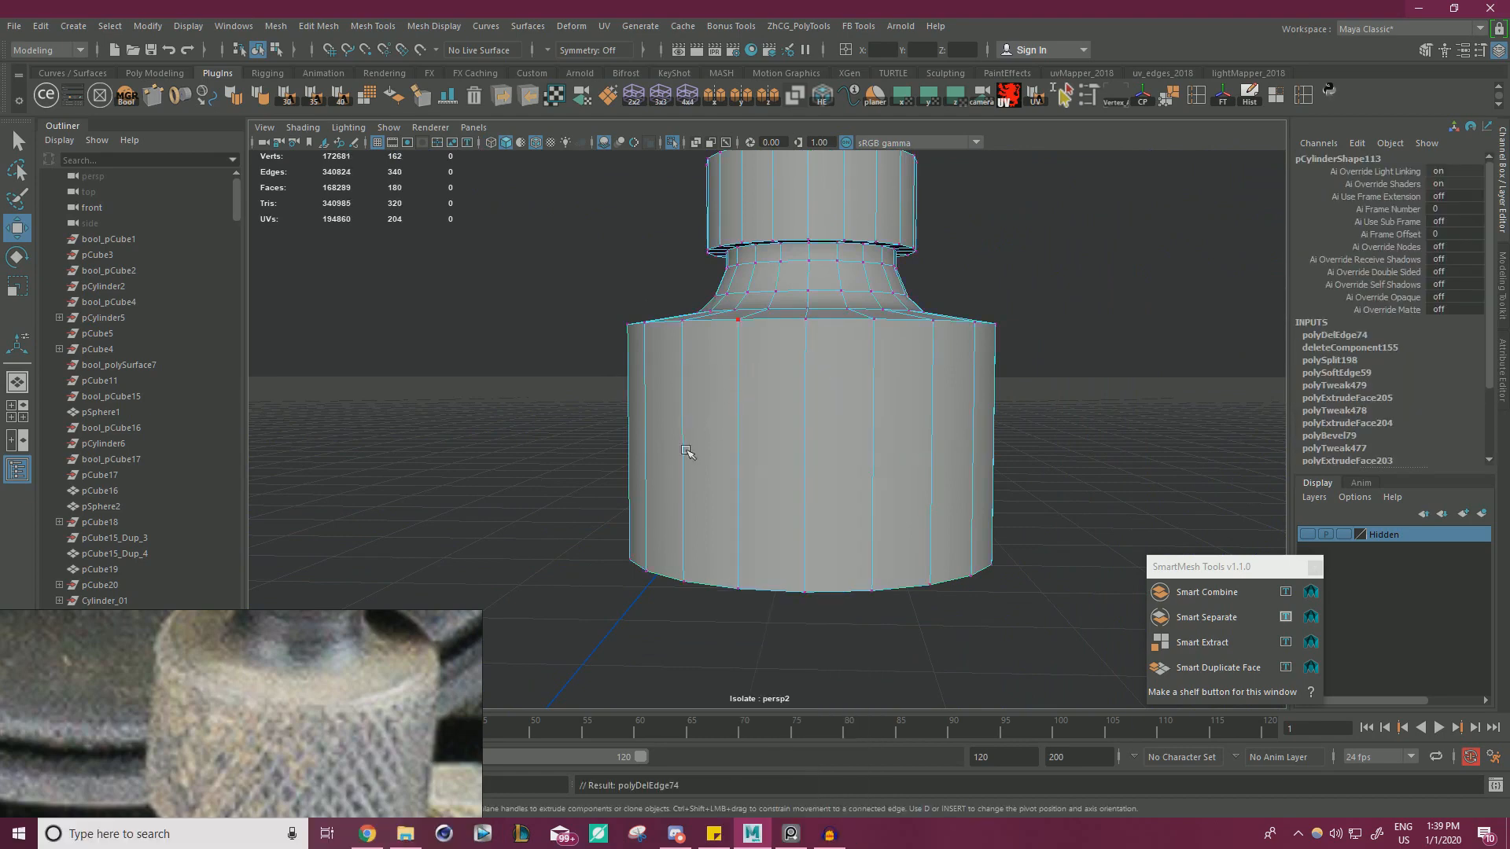
- Raise the inner knob's bottom vertices to leave only a thin rim below the shoulder, and end the isolation
left_click_drag(541, 432, 1033, 618)
left_click_drag(801, 437, 826, 225)
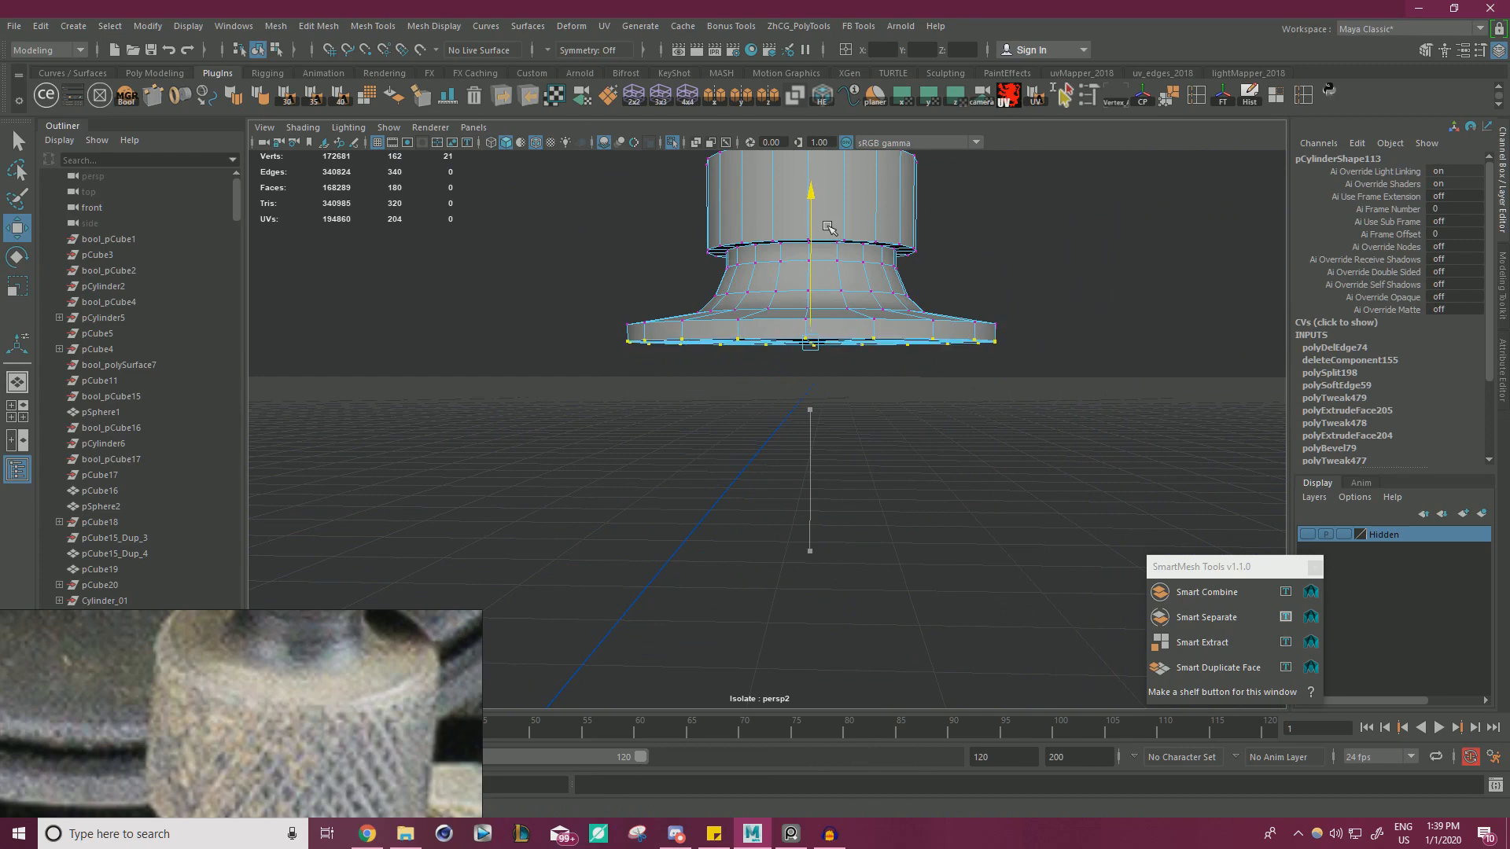
right_click_drag(786, 376, 858, 315)
left_click(671, 147)
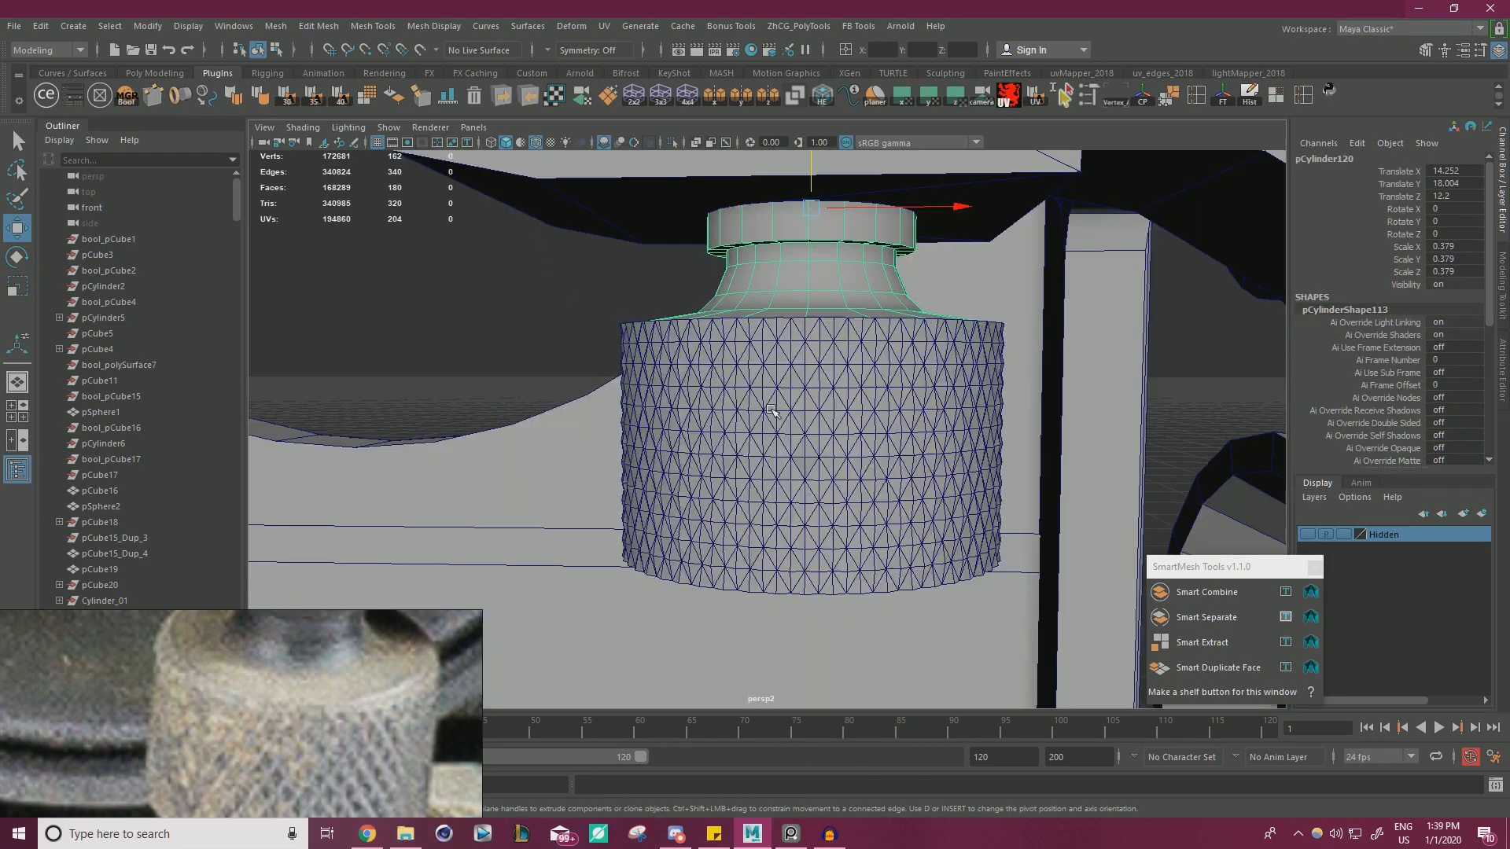
- Lower the knurled cylinder to 1.045 in Y, just beneath the knob's rim, and snap its pivot to its top center
left_click(772, 412)
left_click_drag(808, 338, 876, 425)
key("d")
key("v")
key("r")
middle_click_drag(876, 424, 880, 463, "alt")
right_click_drag(879, 462, 955, 452, "alt")
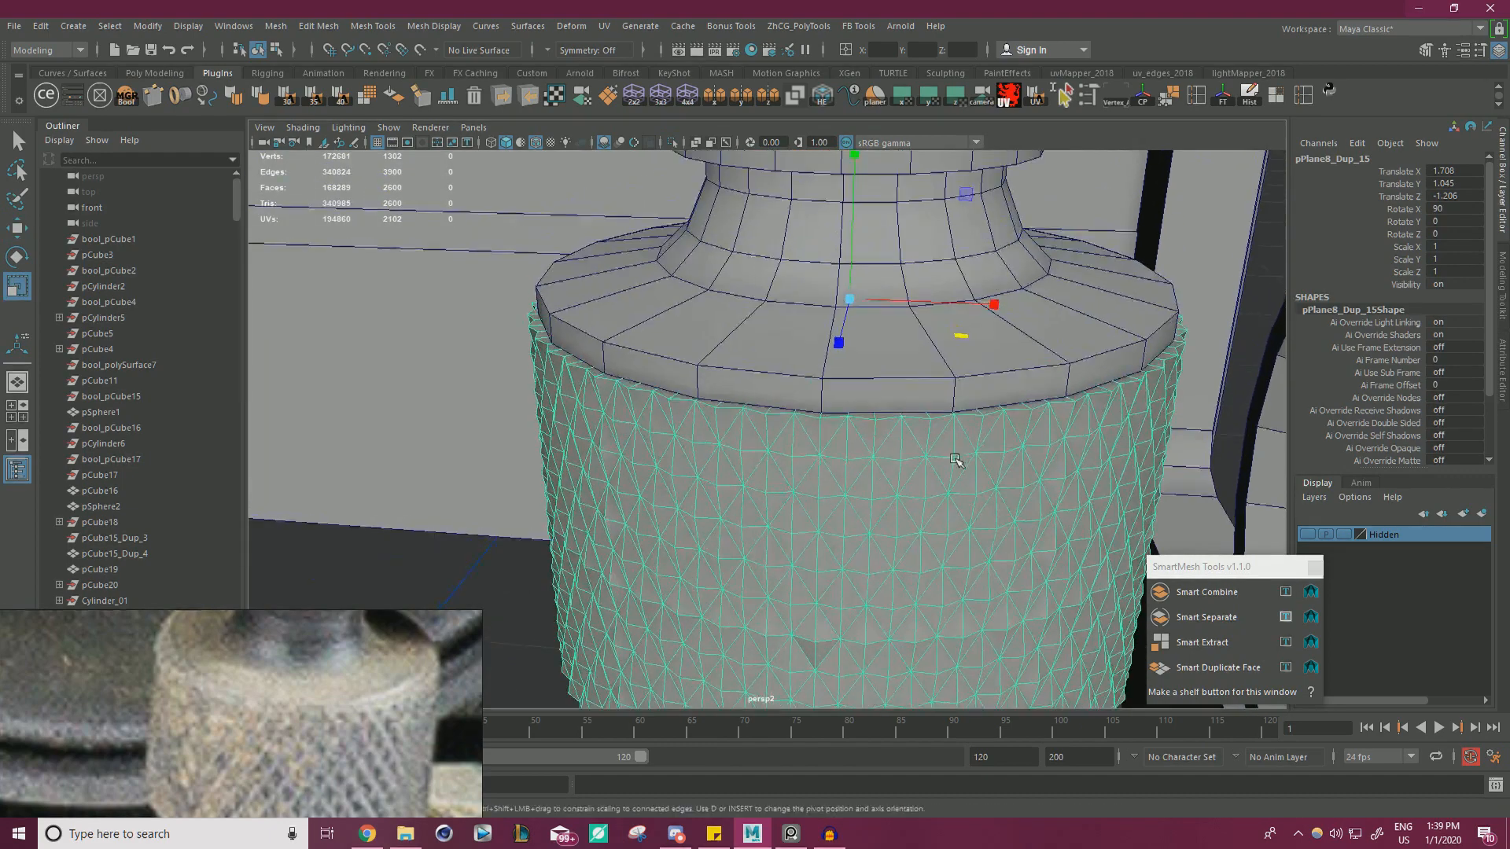
- Scale the face loop around the knob's thin rim slightly outward so it overhangs the knurled section
left_click(891, 392)
right_click_drag(889, 379, 888, 425)
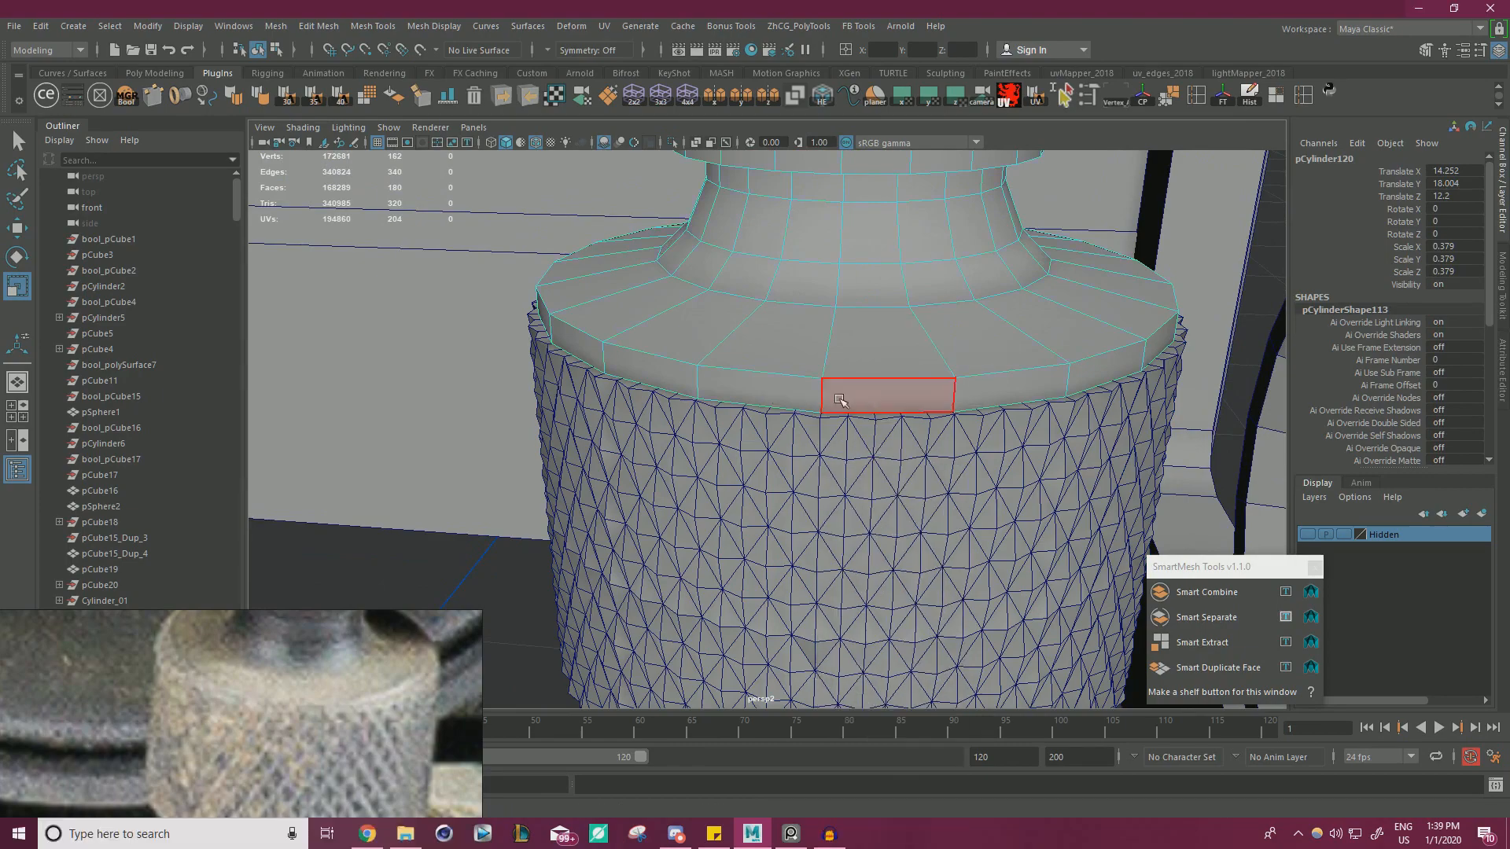
left_click(802, 397)
double_click(865, 406, "shift")
left_click_drag(932, 326, 969, 319, "alt")
left_click_drag(944, 409, 876, 286, "alt")
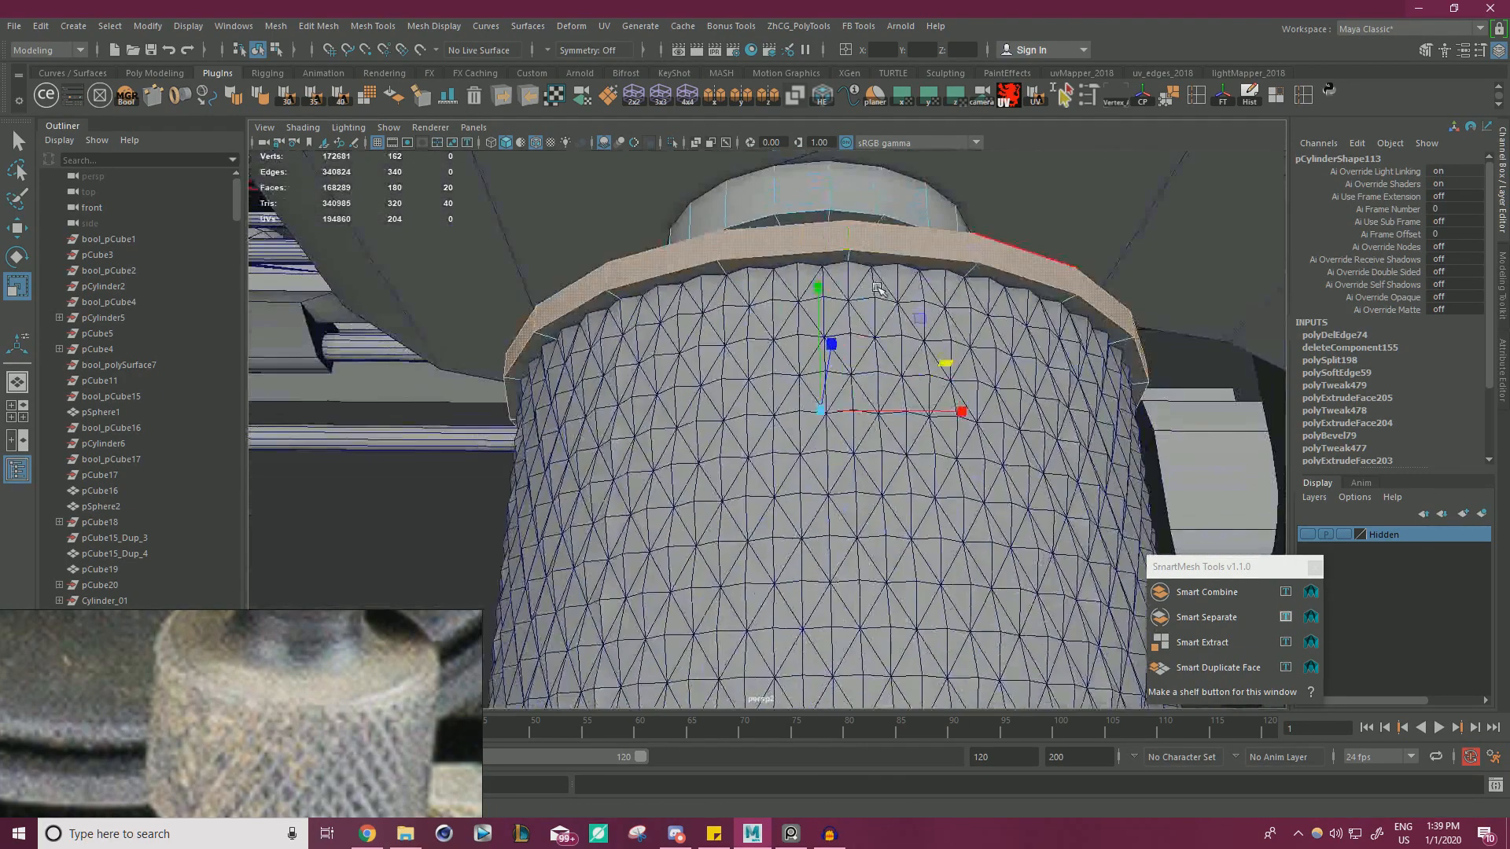
right_click_drag(876, 321, 649, 318, "alt")
left_click_drag(649, 318, 645, 452, "alt")
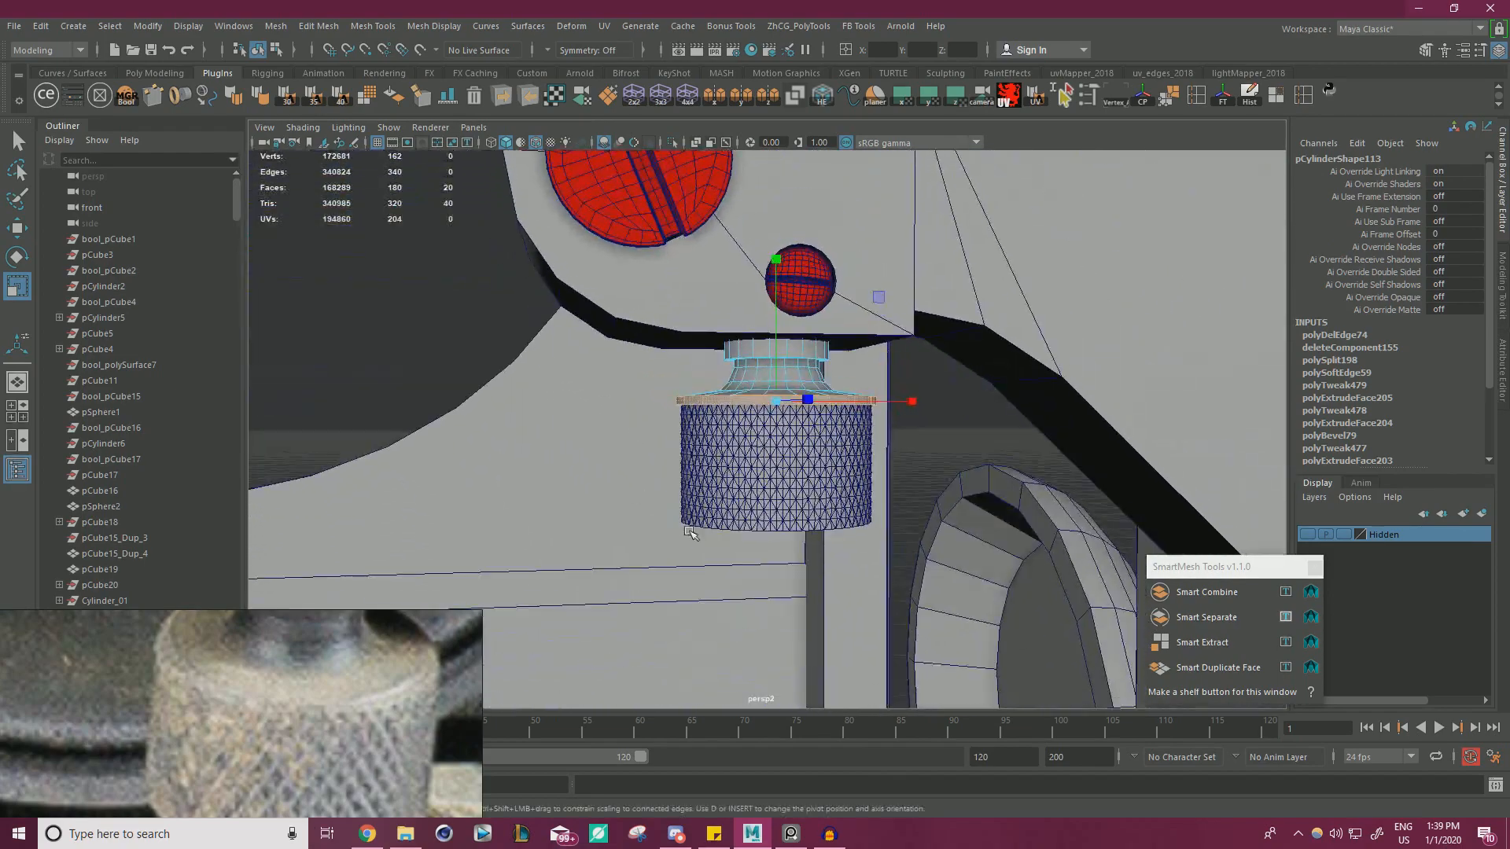
scroll(304, 697, "down", 4)
middle_click_drag(303, 697, 316, 664)
left_click_drag(820, 481, 869, 393, "alt")
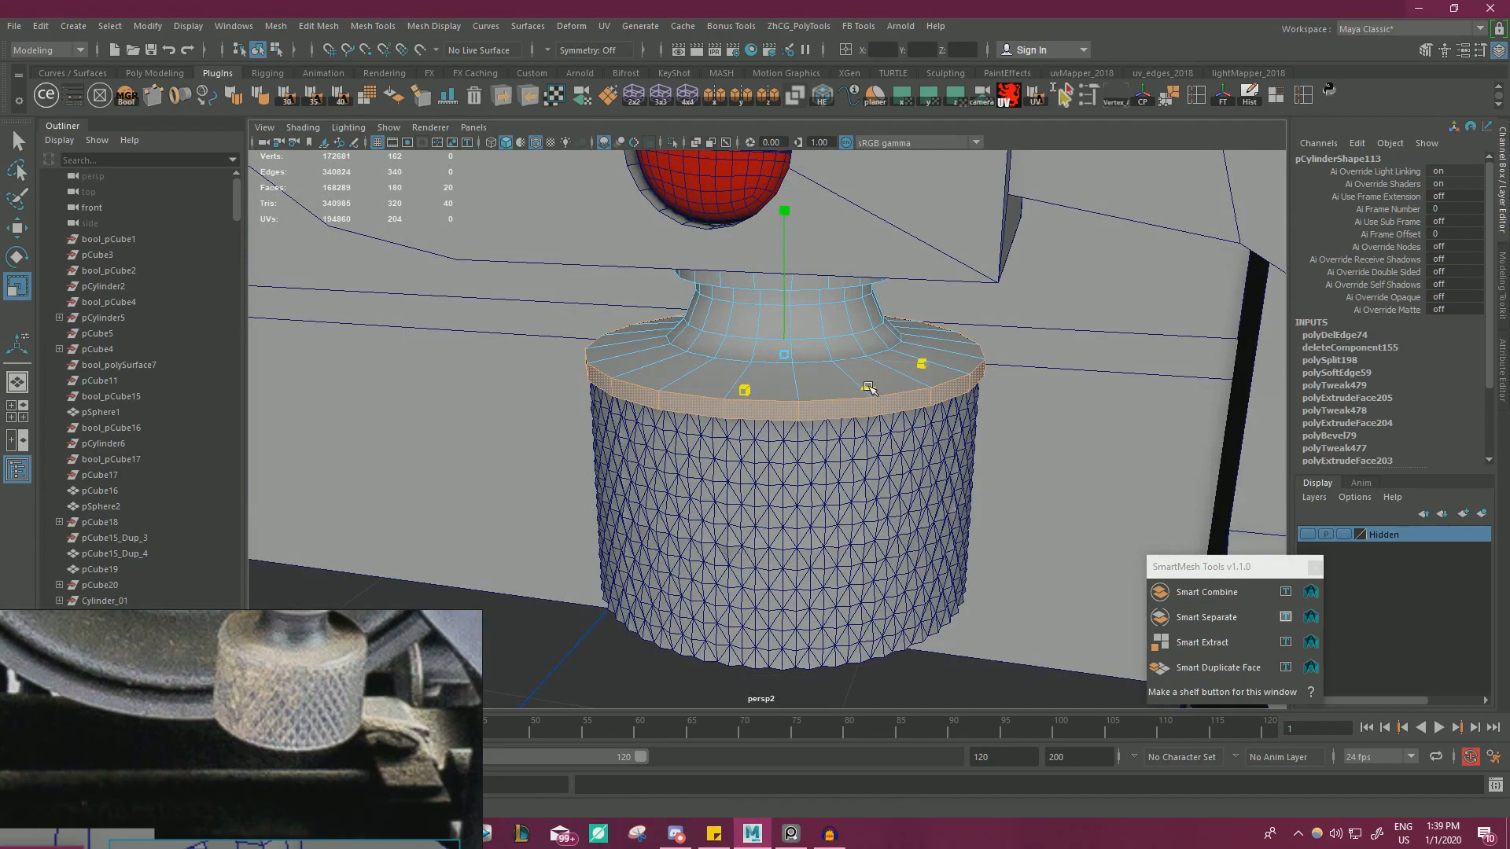
right_click_drag(828, 386, 432, 448, "alt")
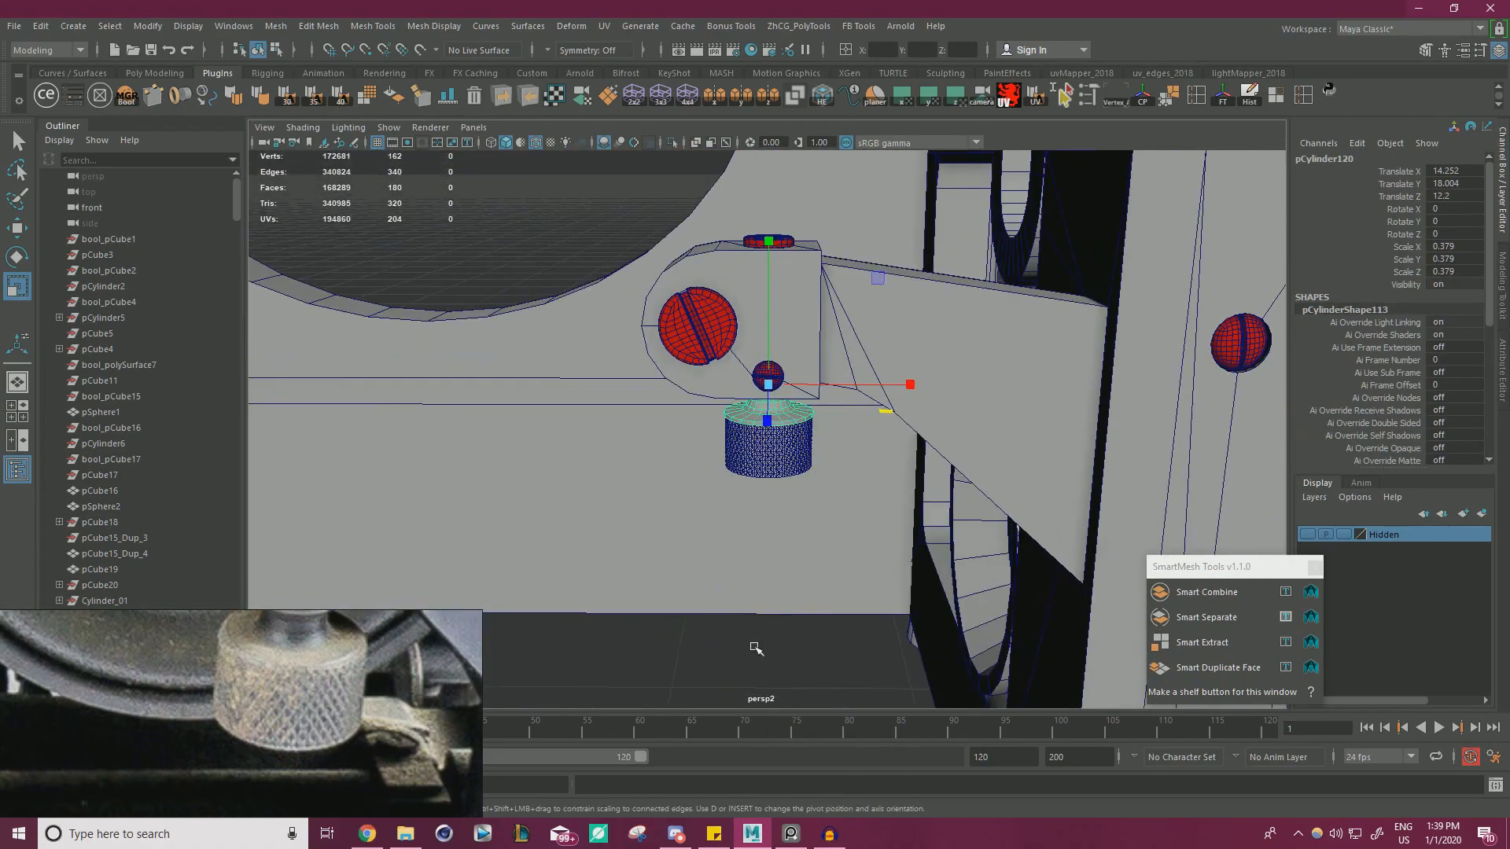
- Duplicate the rim's side face loop as a separate object and move it below the knurled section, to about 16.72 in Y
left_click(951, 508)
left_click_drag(951, 507, 676, 425, "alt")
left_click(674, 423)
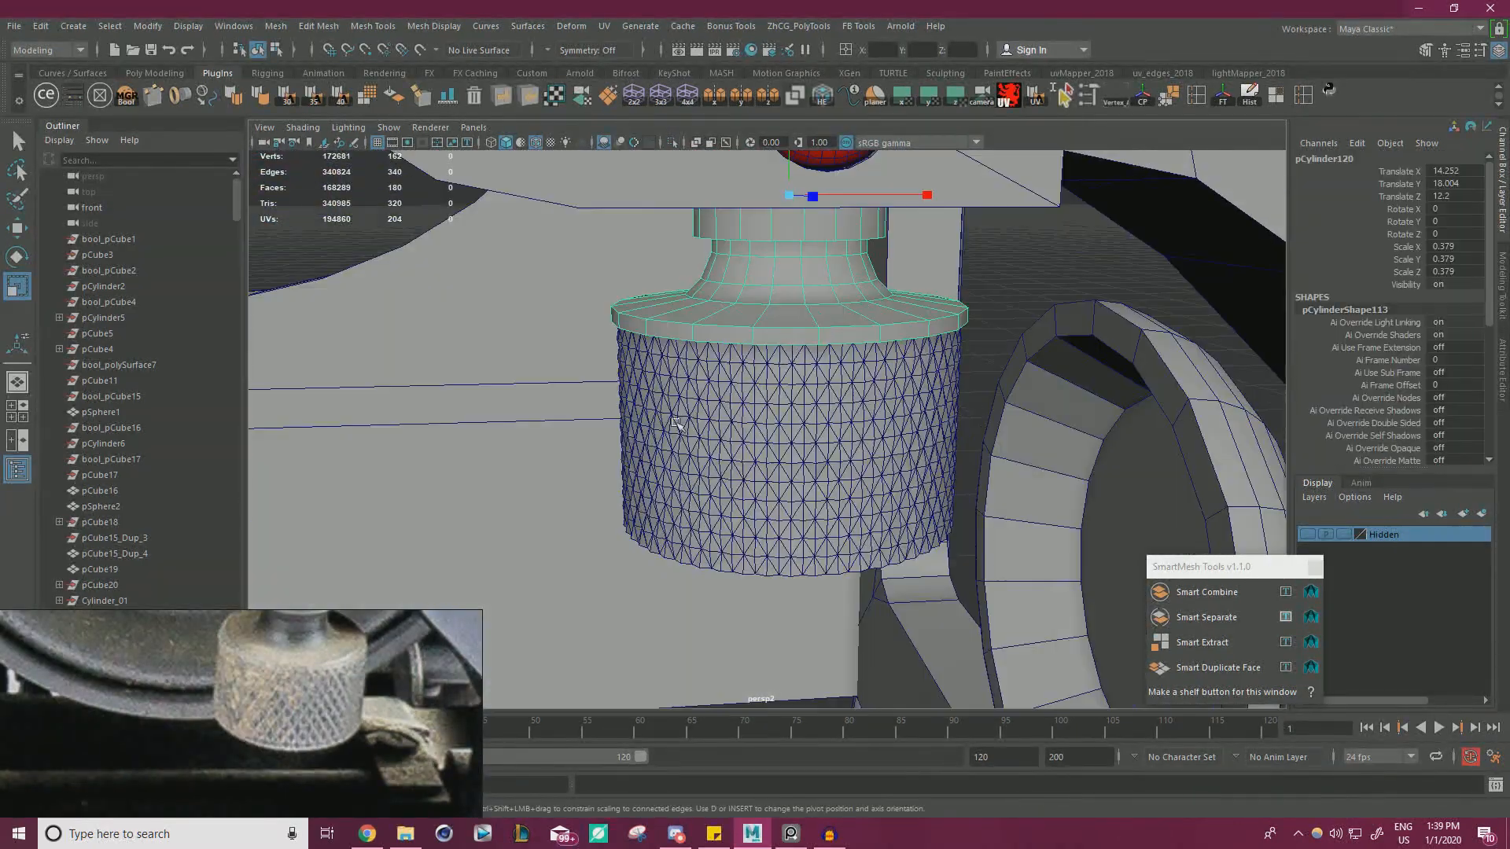
left_click_drag(835, 507, 808, 417, "alt")
right_click_drag(802, 382, 802, 417)
double_click(725, 393)
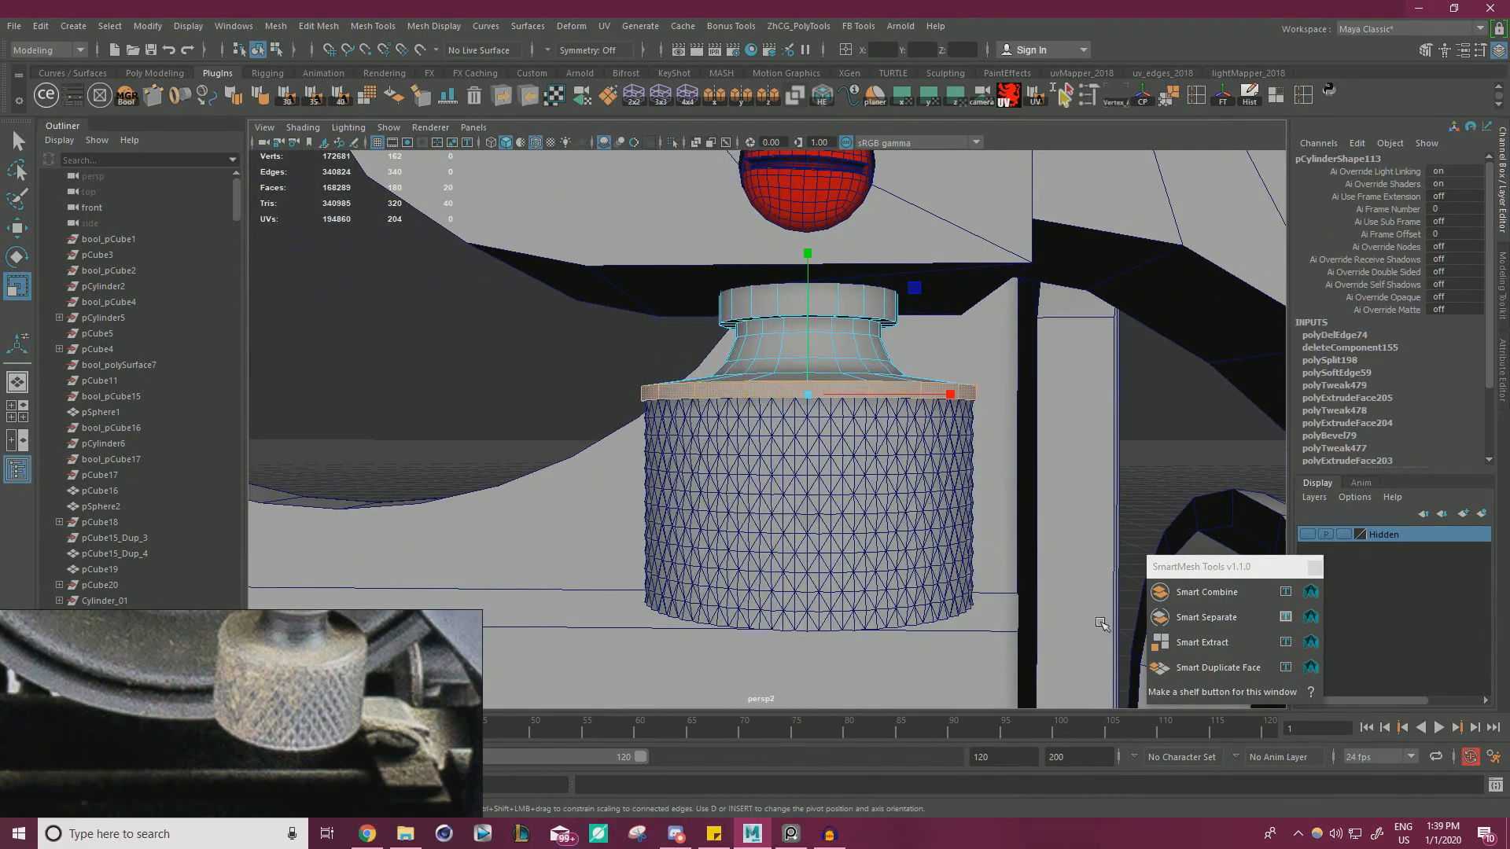
left_click(1223, 668)
key("w")
left_click_drag(808, 224, 808, 497)
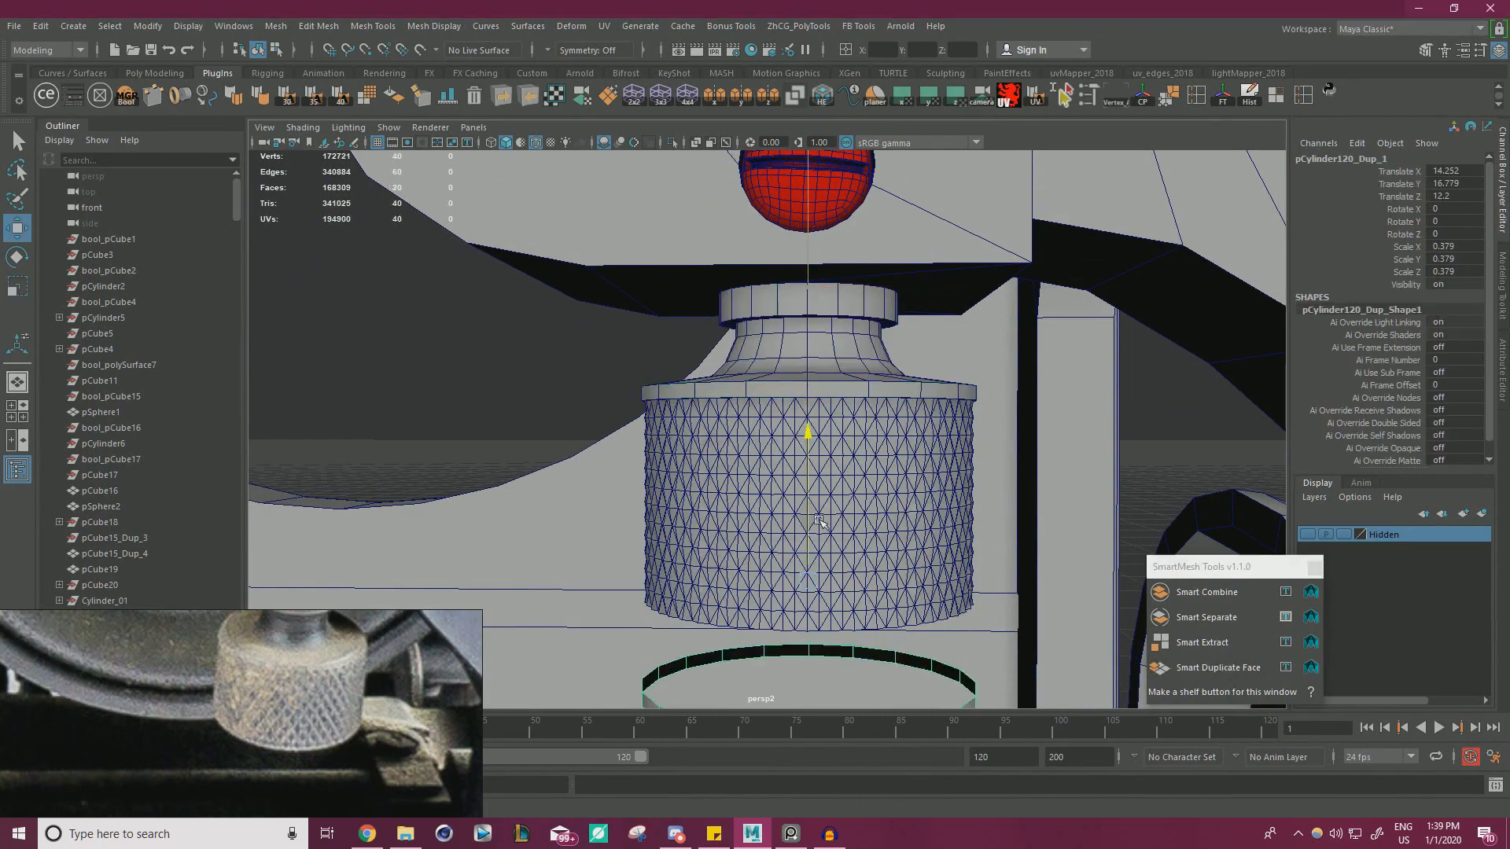
- Fill the open top and bottom borders of the duplicated rim to make a closed disc
middle_click_drag(809, 497, 804, 291, "alt")
left_click_drag(804, 291, 824, 354, "alt")
right_click_drag(824, 353, 950, 563, "alt")
middle_click_drag(950, 563, 935, 463, "alt")
right_click_drag(935, 461, 930, 354)
double_click(932, 448)
right_click_drag(938, 454, 923, 658, "shift")
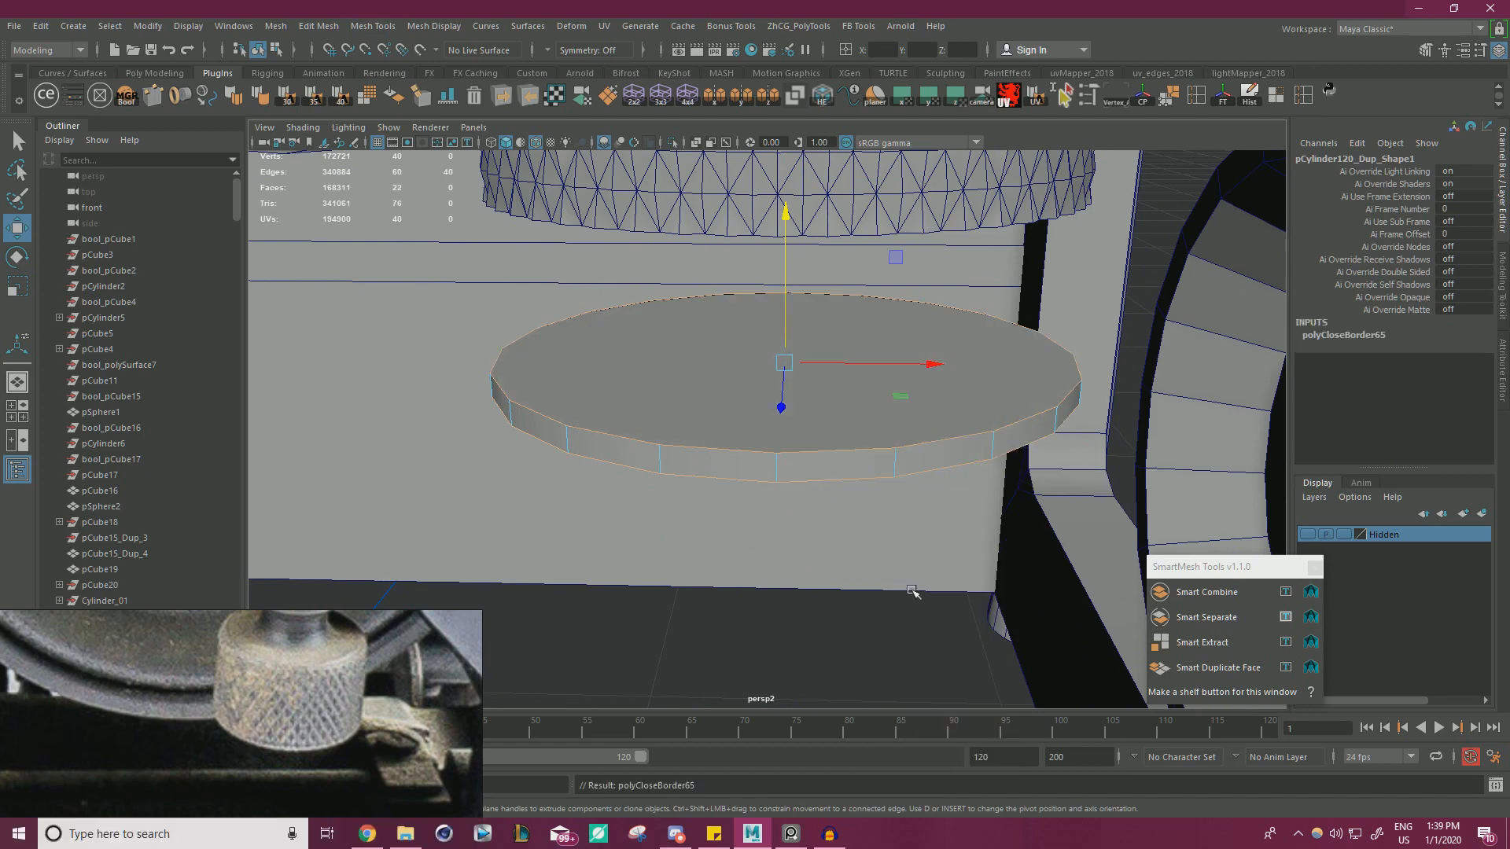
right_click_drag(865, 388, 927, 408)
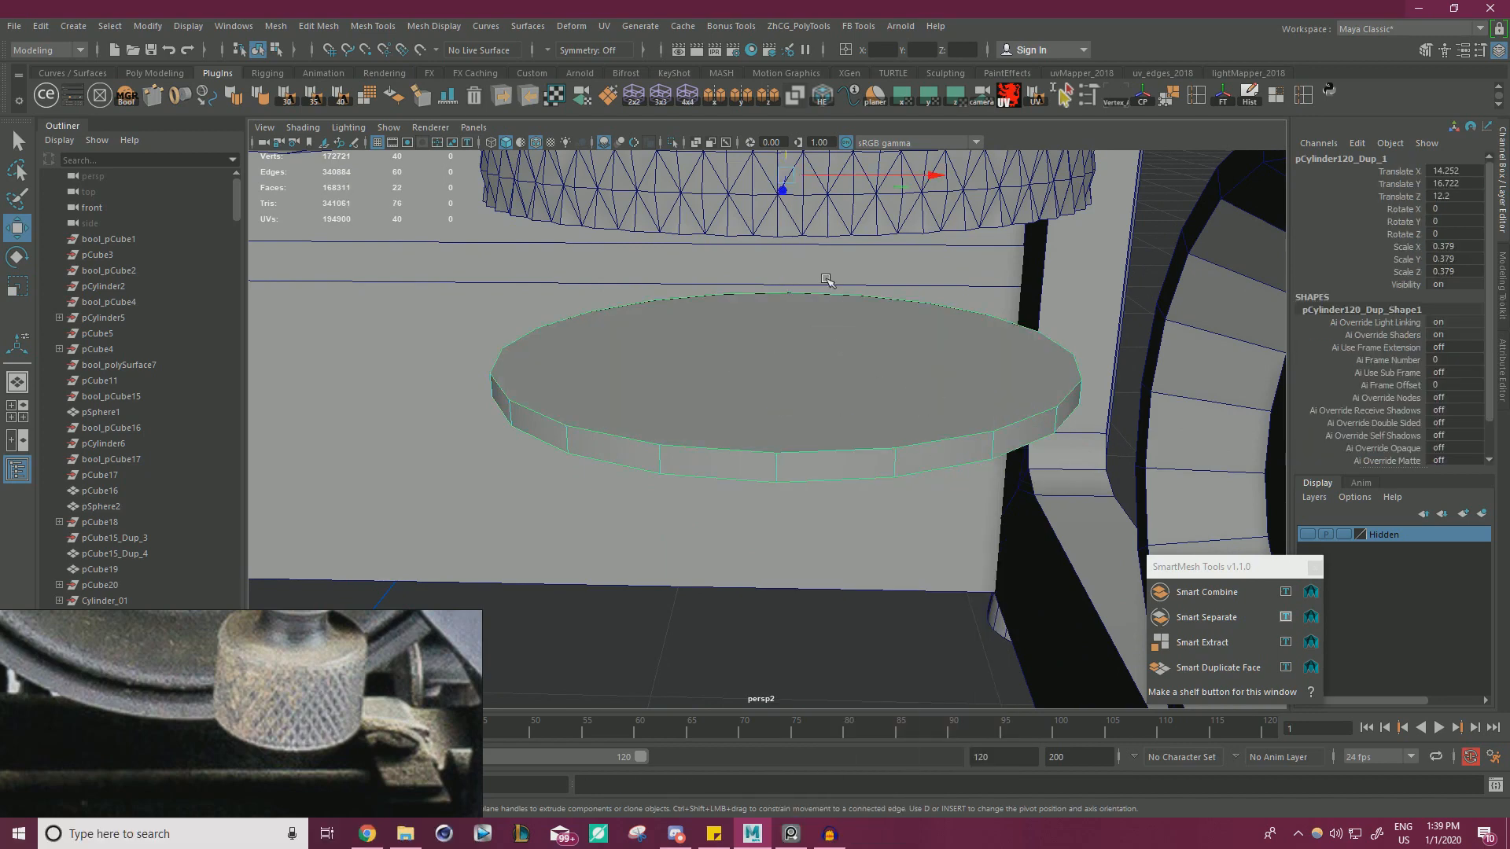
- Snap the lower disc's pivot to its upper edge and move it up against the underside of the knurled section, at 17.11 in Y
key("v")
left_click_drag(797, 338, 774, 425)
key("ctrl+z")
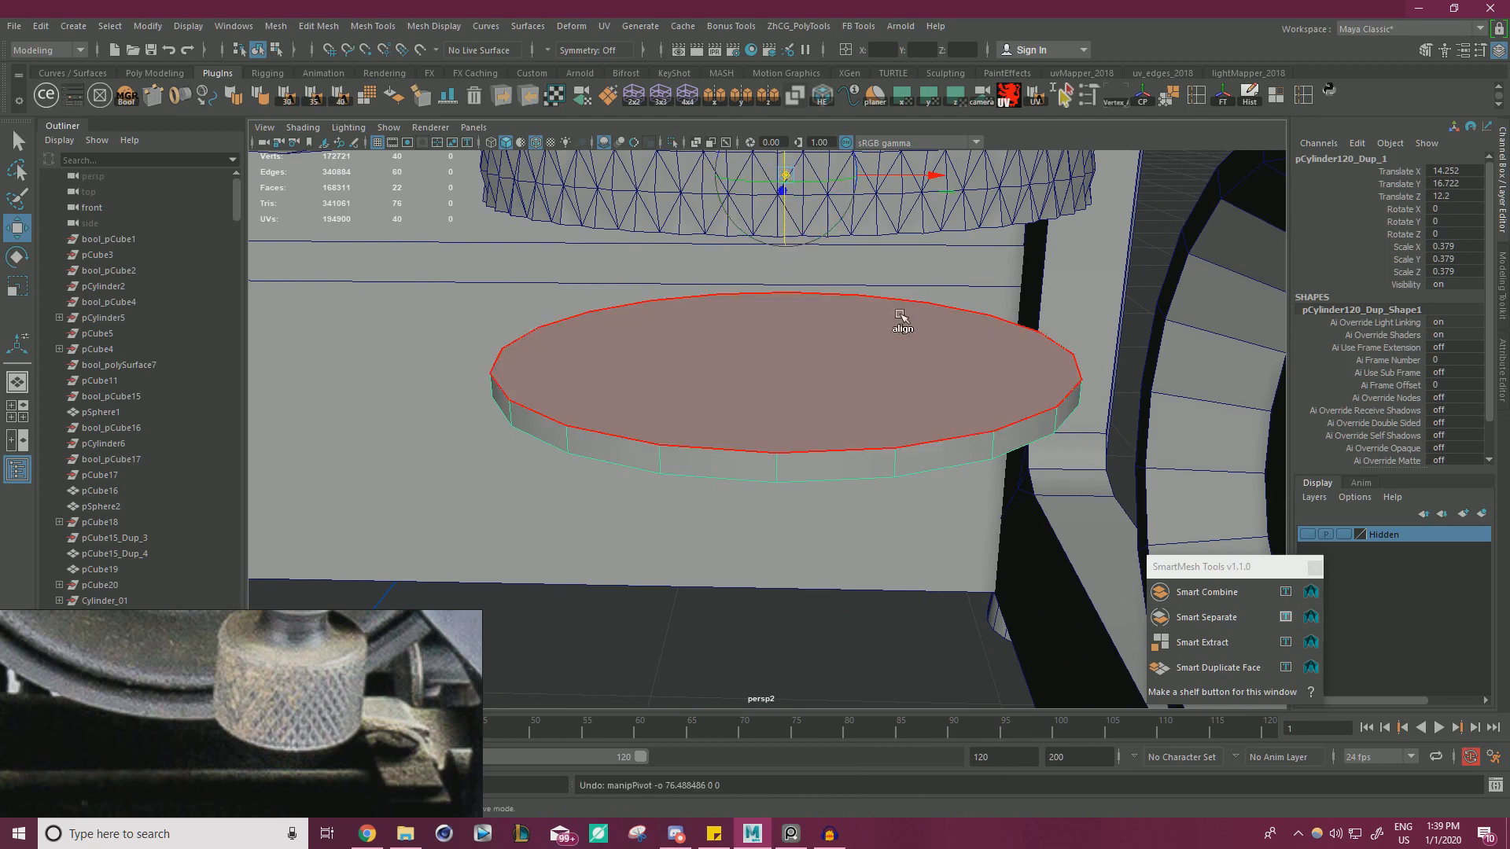
left_click_drag(868, 308, 866, 332, "alt")
left_click_drag(784, 230, 767, 524)
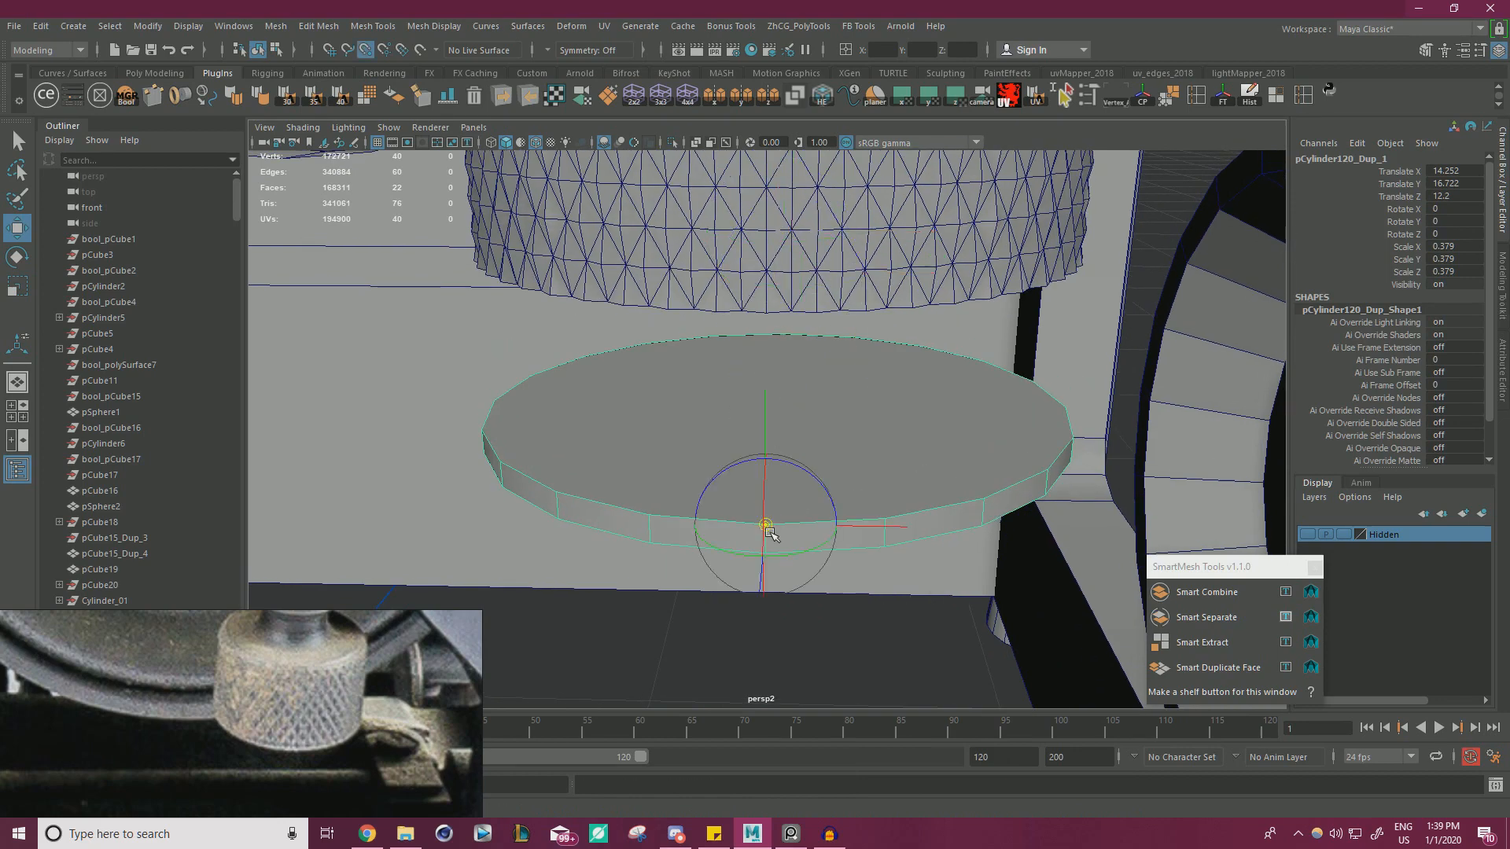
left_click_drag(768, 433, 779, 351)
- Center the lower disc's pivot, freeze its transformations and delete its construction history
key("r")
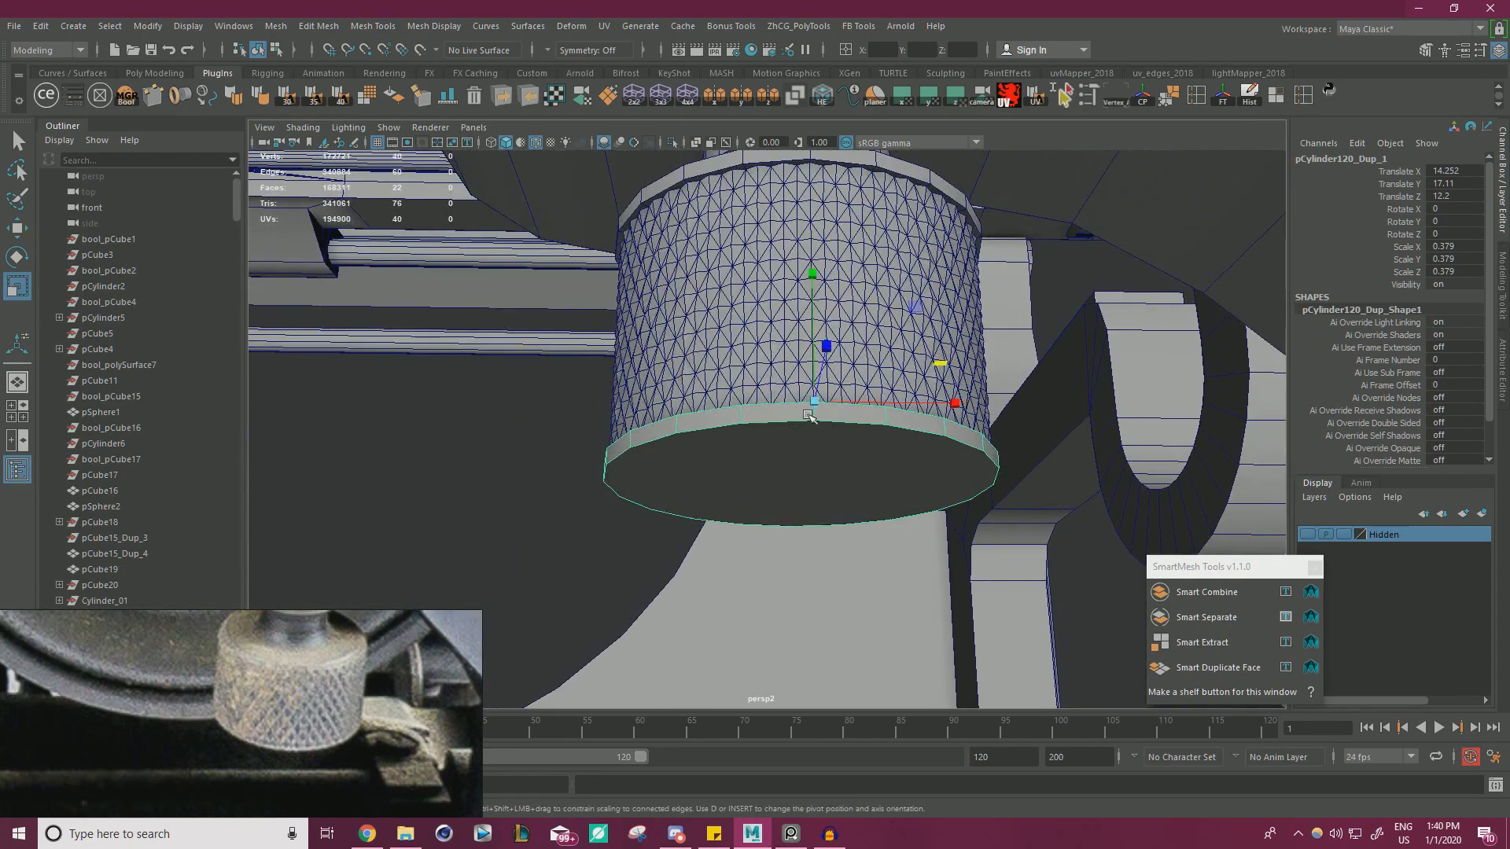
left_click_drag(810, 411, 948, 267, "alt")
key("ctrl+z")
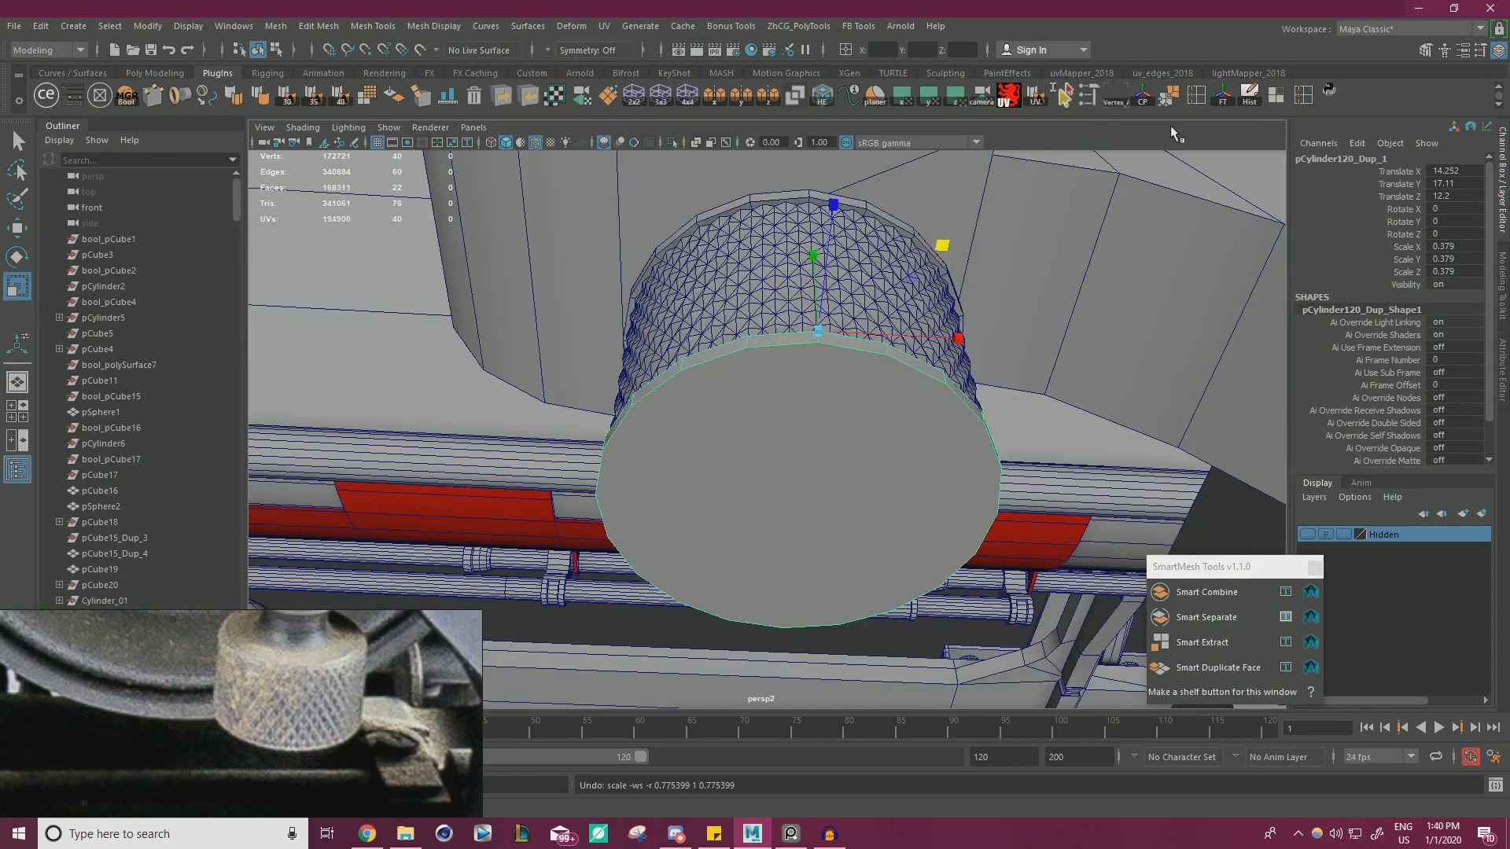
left_click(1144, 97)
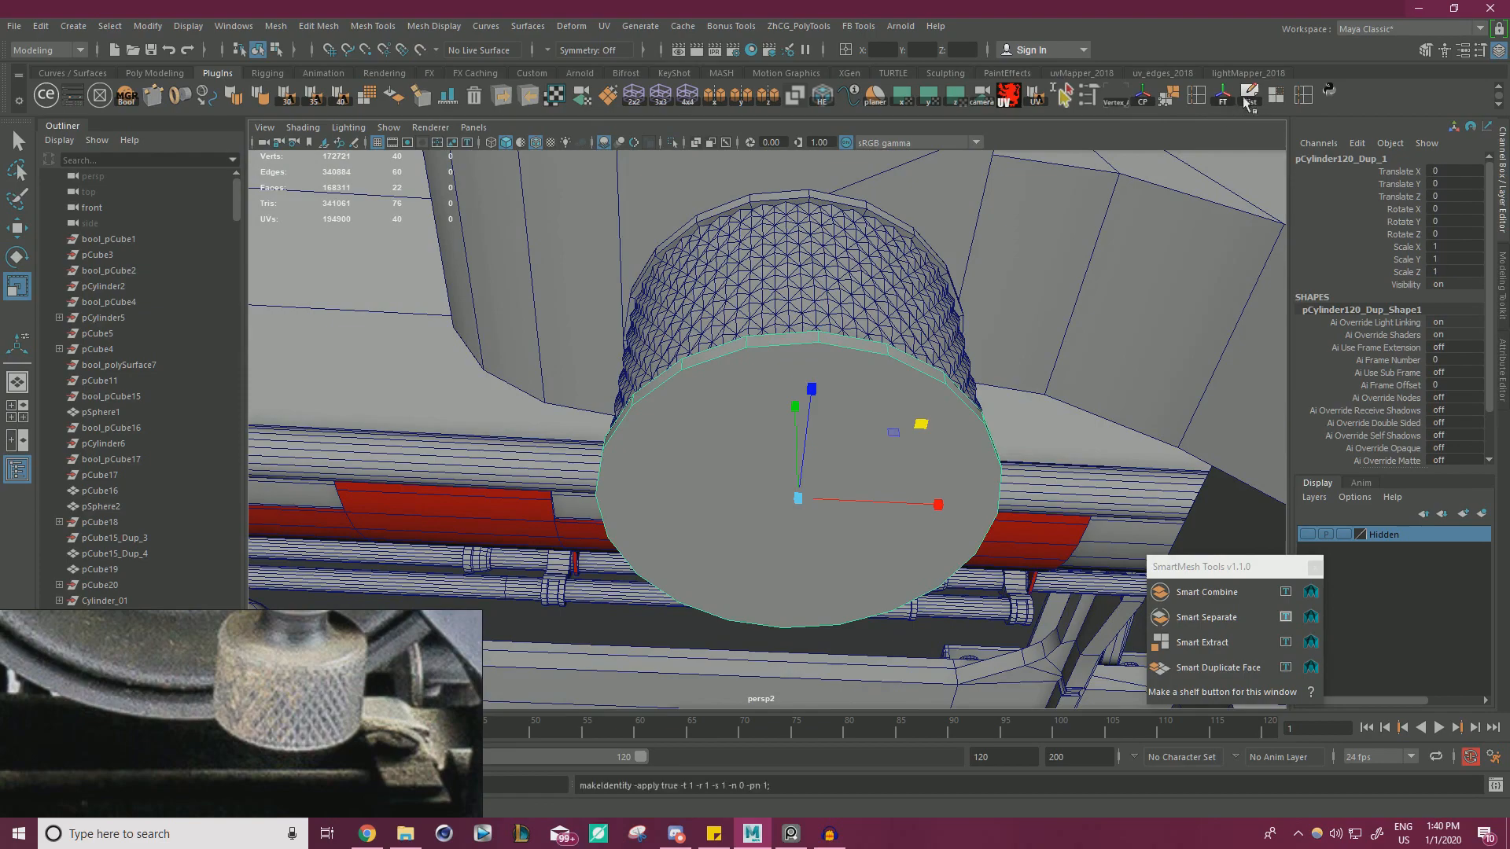
left_click(1245, 99)
- Scale the lower disc evenly in X and Z so it slightly overhangs the knurled section like the upper rim
left_click_drag(924, 423, 919, 430)
right_click_drag(919, 429, 574, 377, "alt")
left_click_drag(574, 378, 606, 489, "alt")
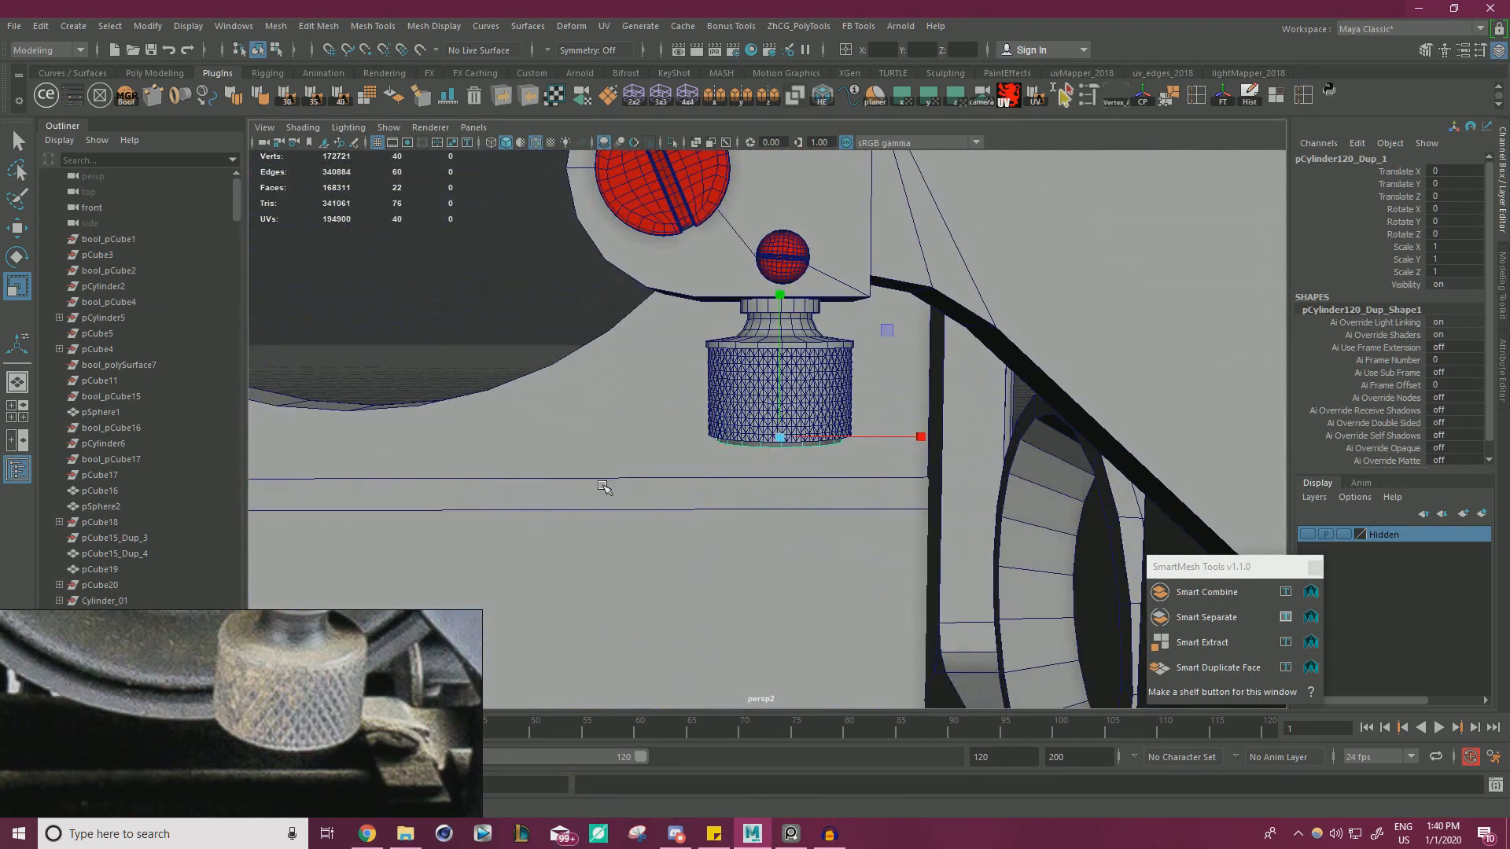
right_click_drag(606, 489, 845, 474, "alt")
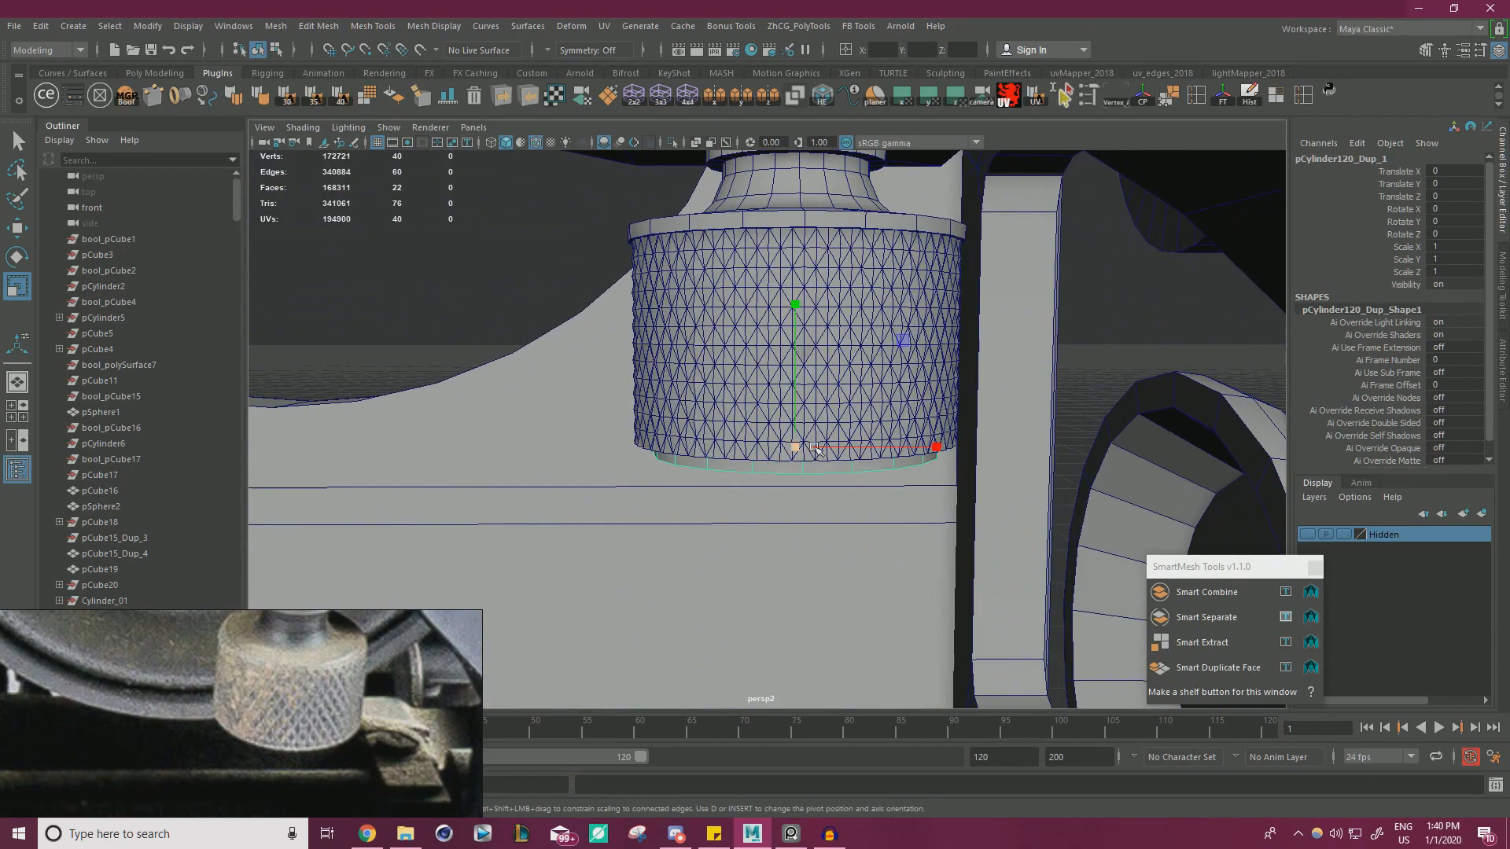
left_click_drag(816, 449, 916, 374, "alt")
left_click_drag(920, 437, 946, 438)
left_click_drag(940, 437, 871, 528, "alt")
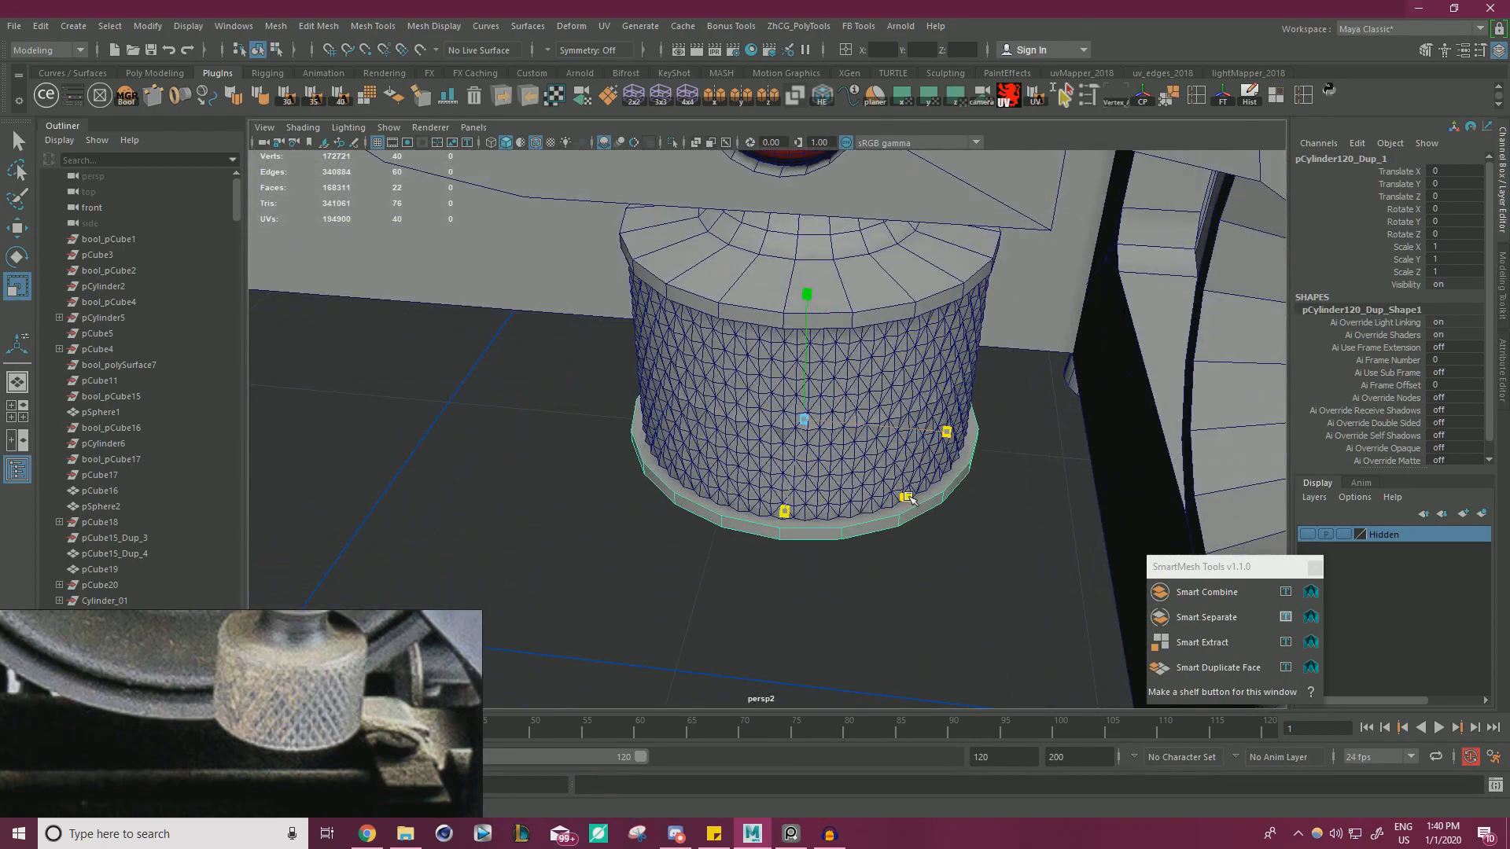
left_click_drag(970, 502, 951, 444, "alt")
right_click_drag(951, 444, 692, 448, "alt")
left_click_drag(692, 448, 778, 460, "alt")
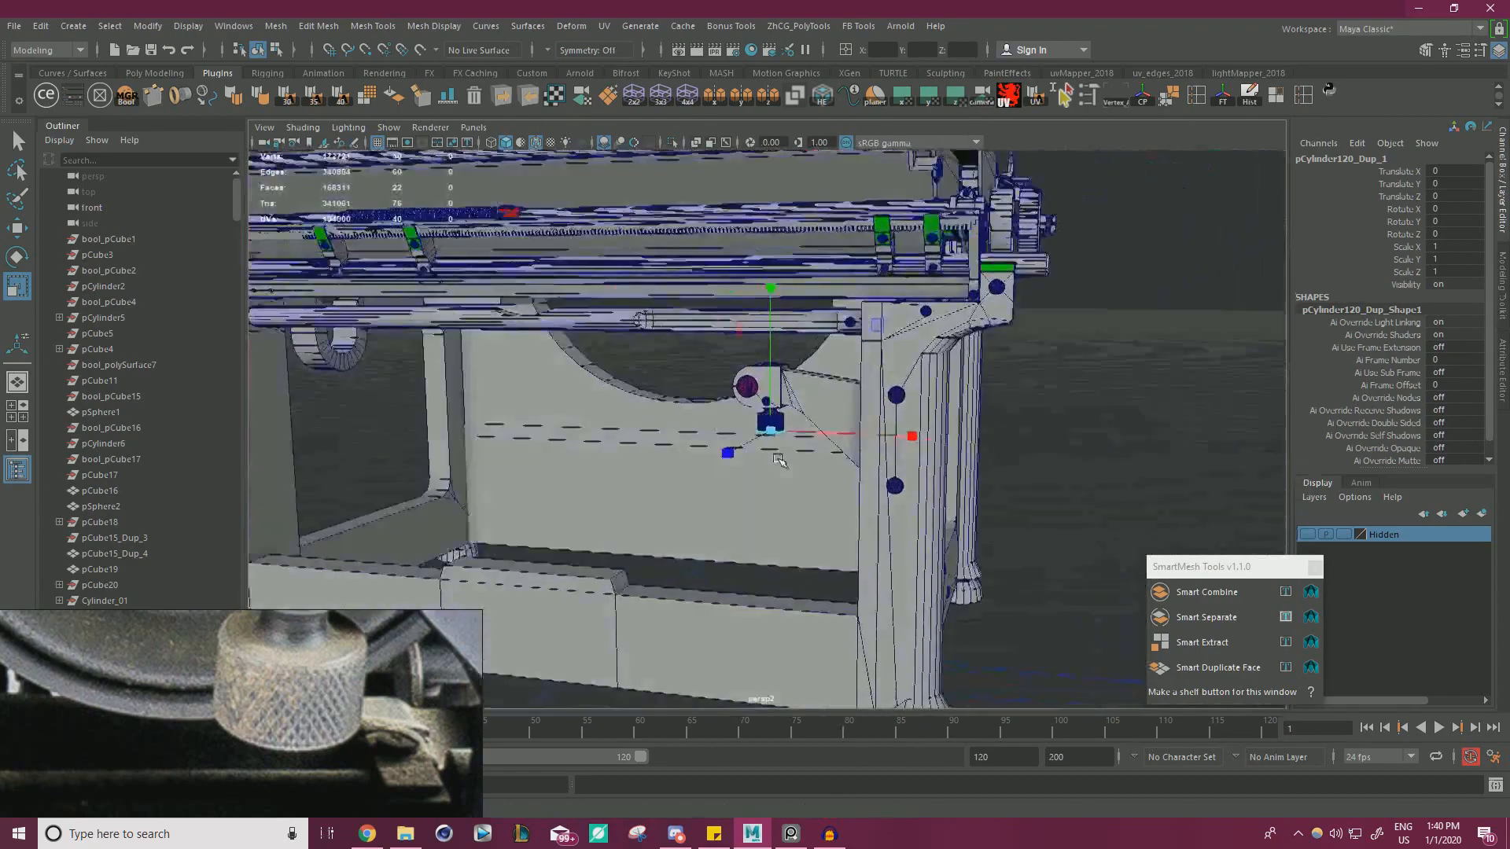
right_click_drag(778, 460, 1140, 480, "alt")
left_click(1140, 478)
- Combine the knob's upper neck and rim with the lower disc into one mesh
left_click_drag(906, 398, 815, 415, "alt")
right_click_drag(815, 414, 814, 435, "alt")
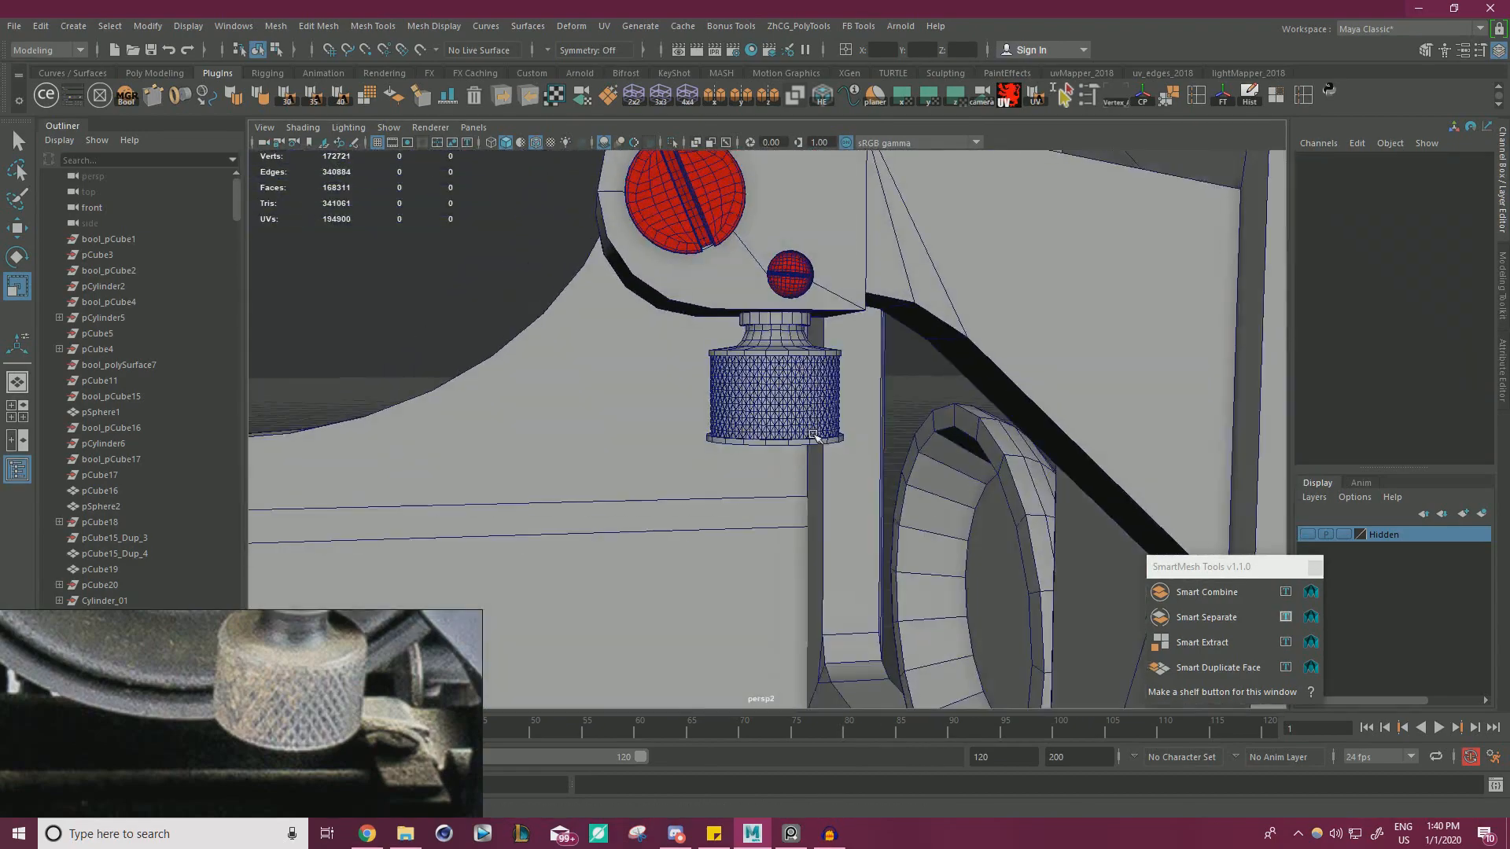
middle_click_drag(813, 435, 809, 475, "alt")
right_click_drag(809, 474, 889, 477, "alt")
left_click(810, 343)
left_click(769, 548)
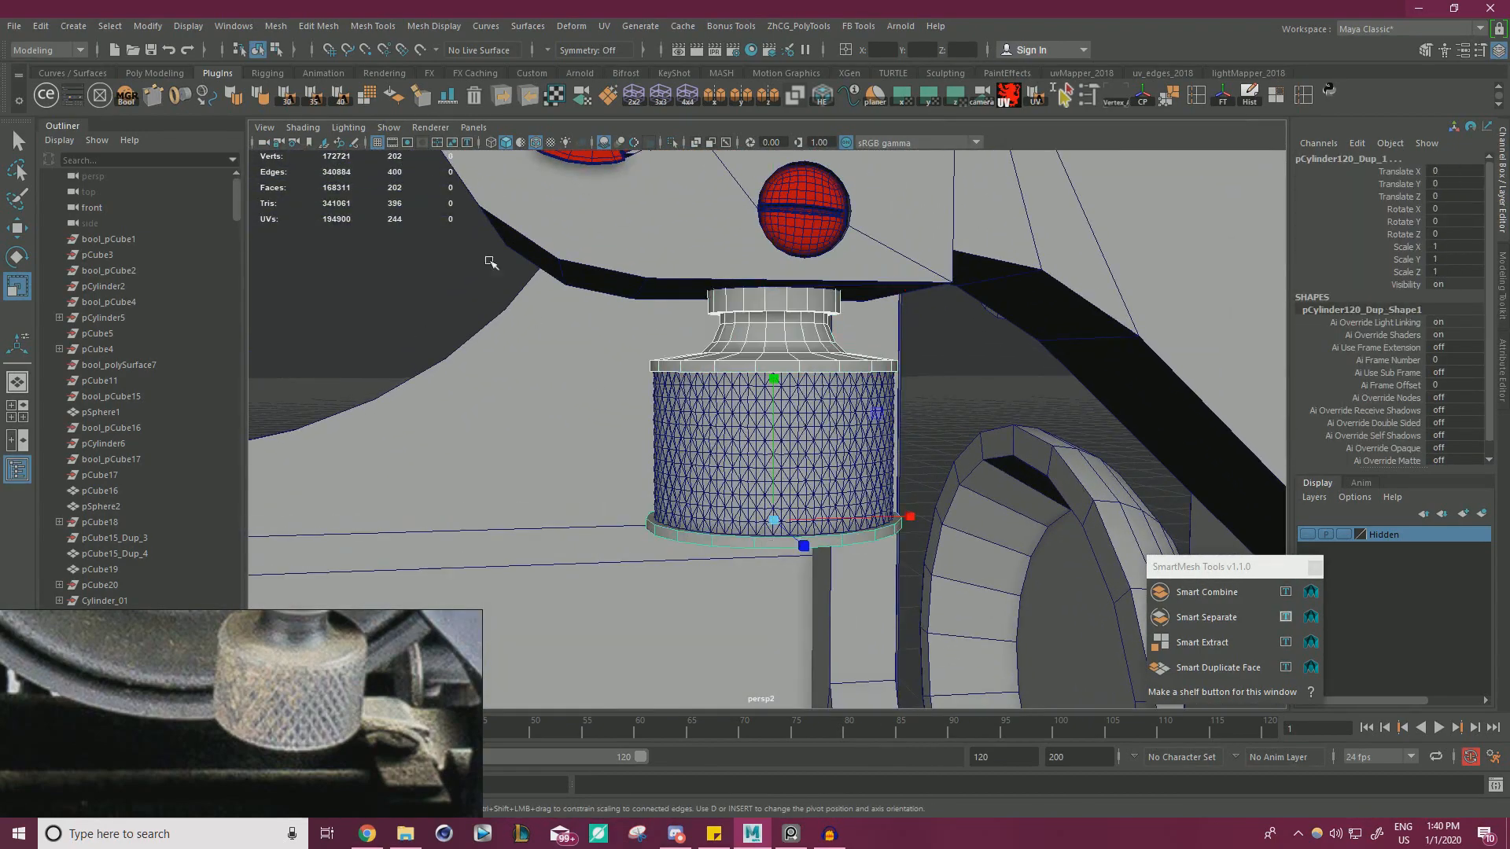
key("w")
left_click(278, 29)
left_click(316, 83)
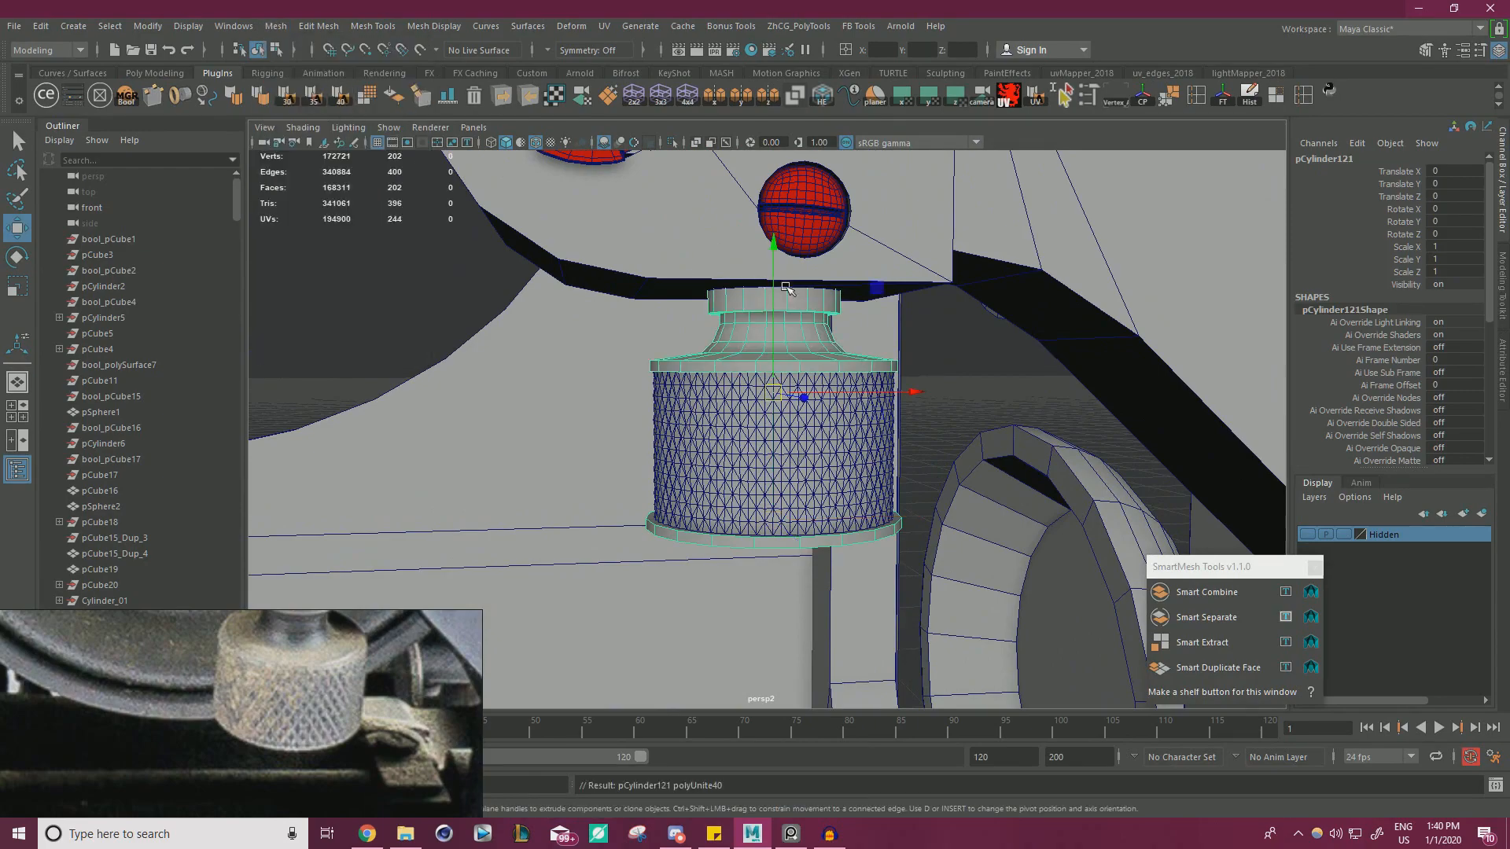
- Deselect the combined knob and save the scene
right_click_drag(817, 370, 596, 354, "alt")
left_click_drag(595, 354, 544, 365, "alt")
left_click(591, 596)
right_click_drag(789, 543, 711, 539, "alt")
left_click_drag(712, 539, 697, 467, "alt")
right_click_drag(698, 468, 769, 483, "alt")
key("ctrl+s")
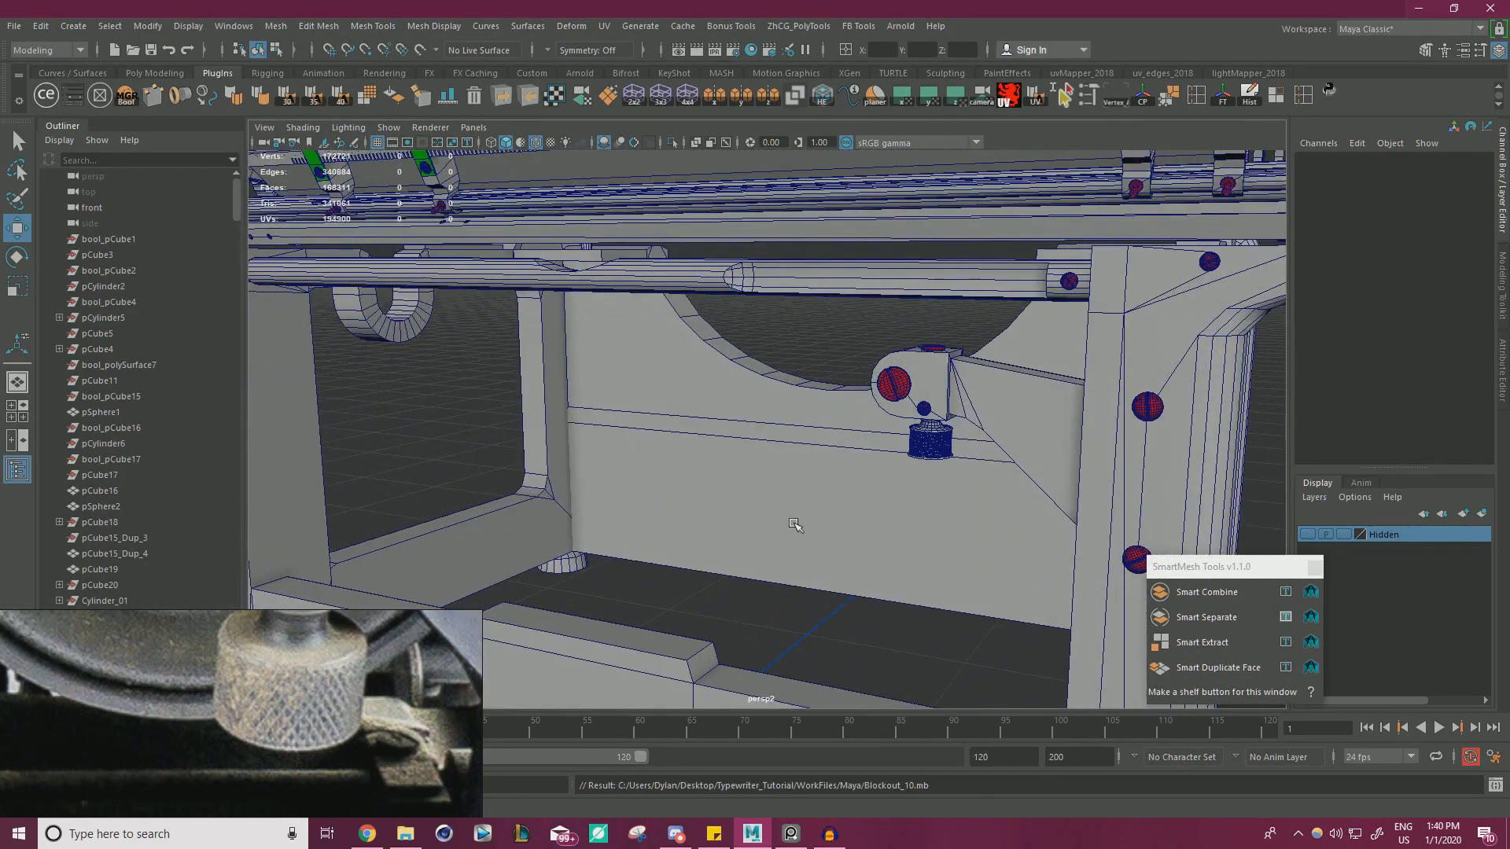
- Examine the reference photos of the bracket, knob and wheel behind them, and compare them with the model from several sides
scroll(318, 682, "down", 5)
middle_click_drag(317, 683, 274, 731)
right_click_drag(286, 717, 551, 520)
middle_click_drag(551, 519, 527, 604)
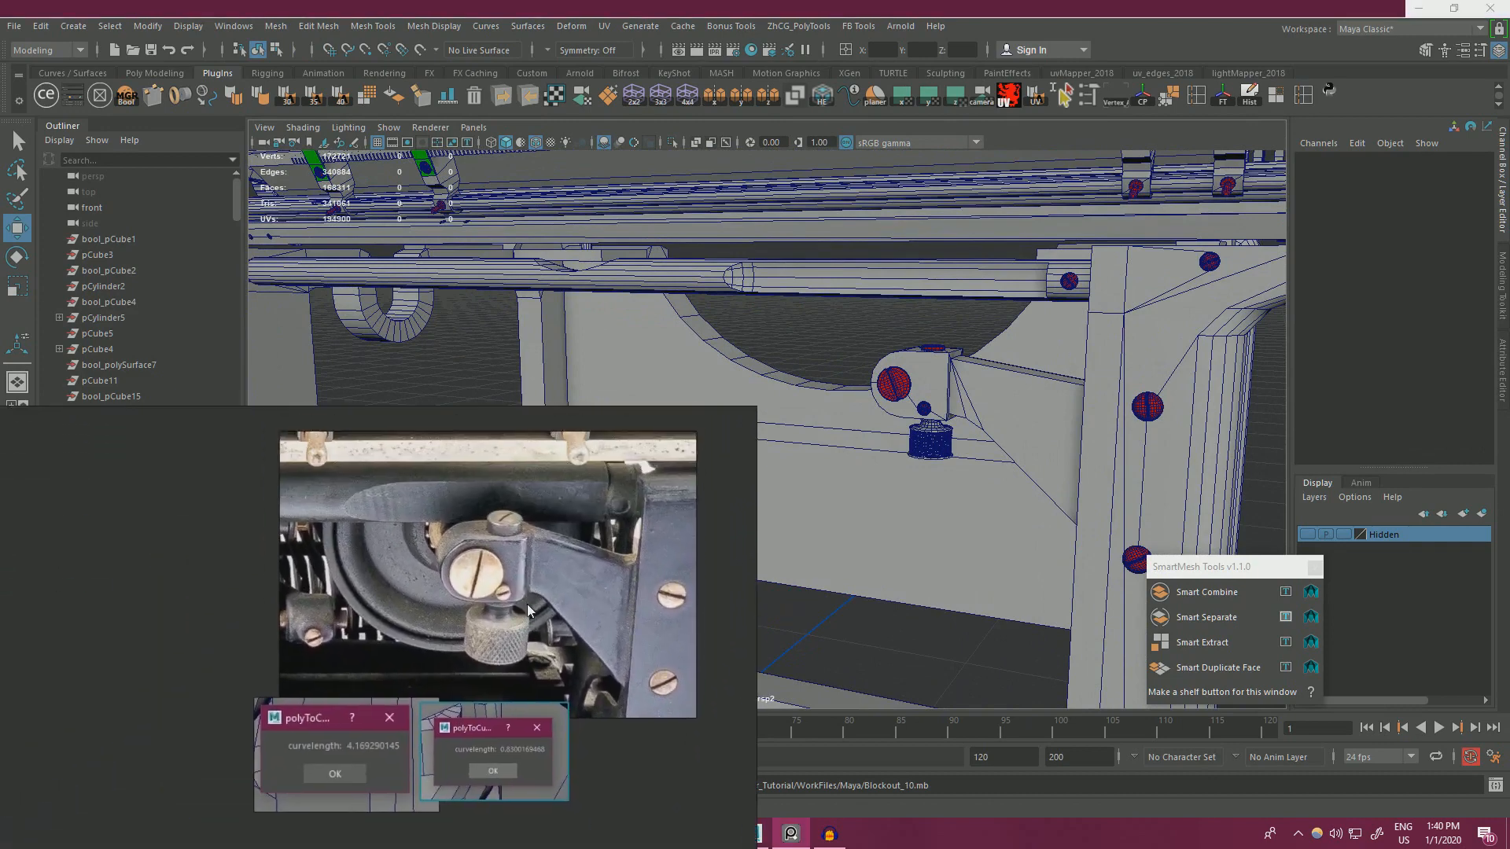
scroll(440, 597, "up", 3)
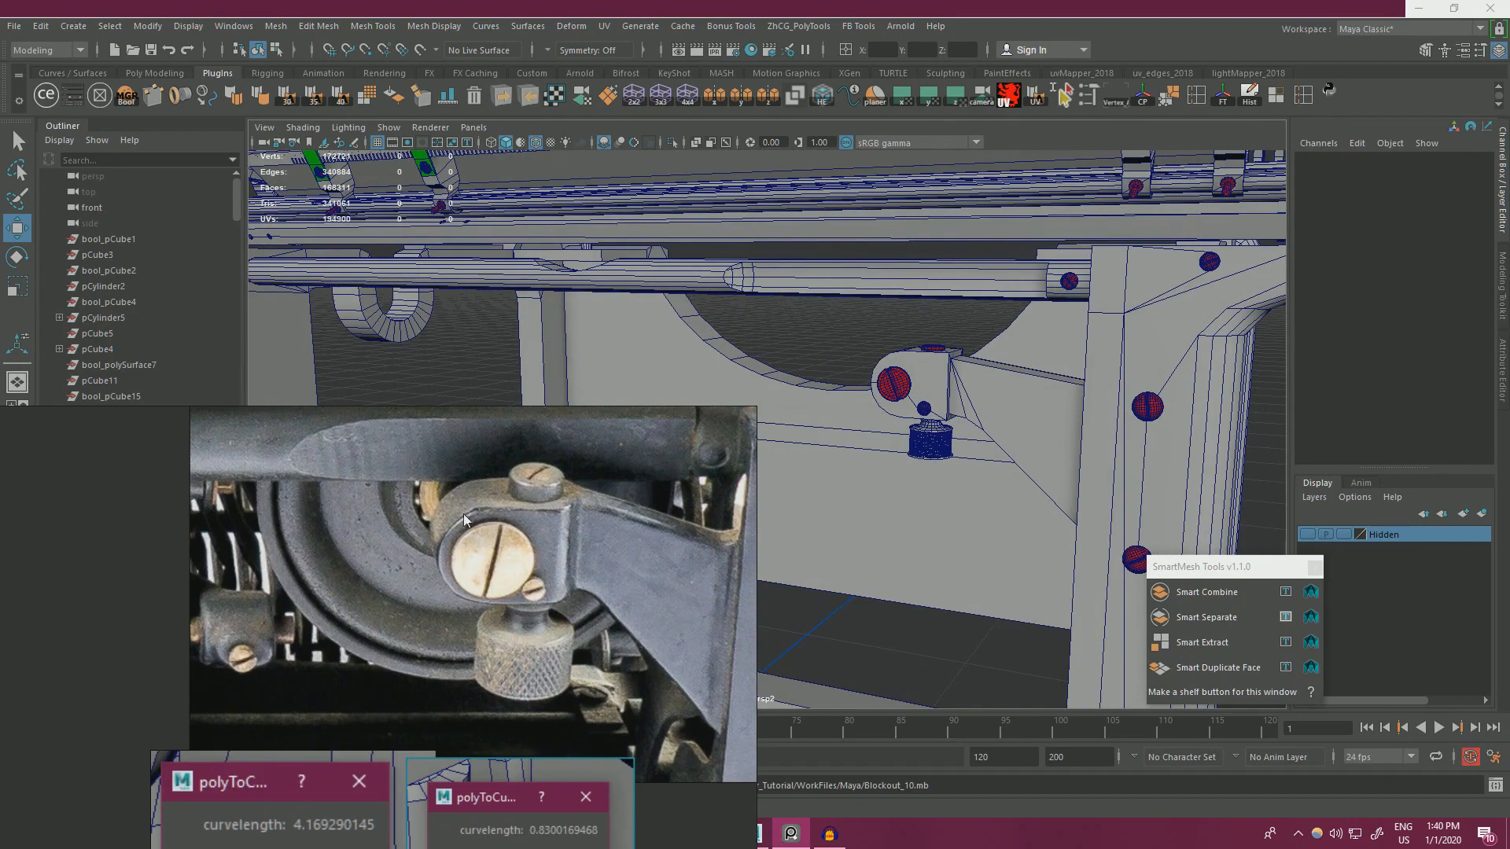
right_click_drag(464, 512, 478, 475)
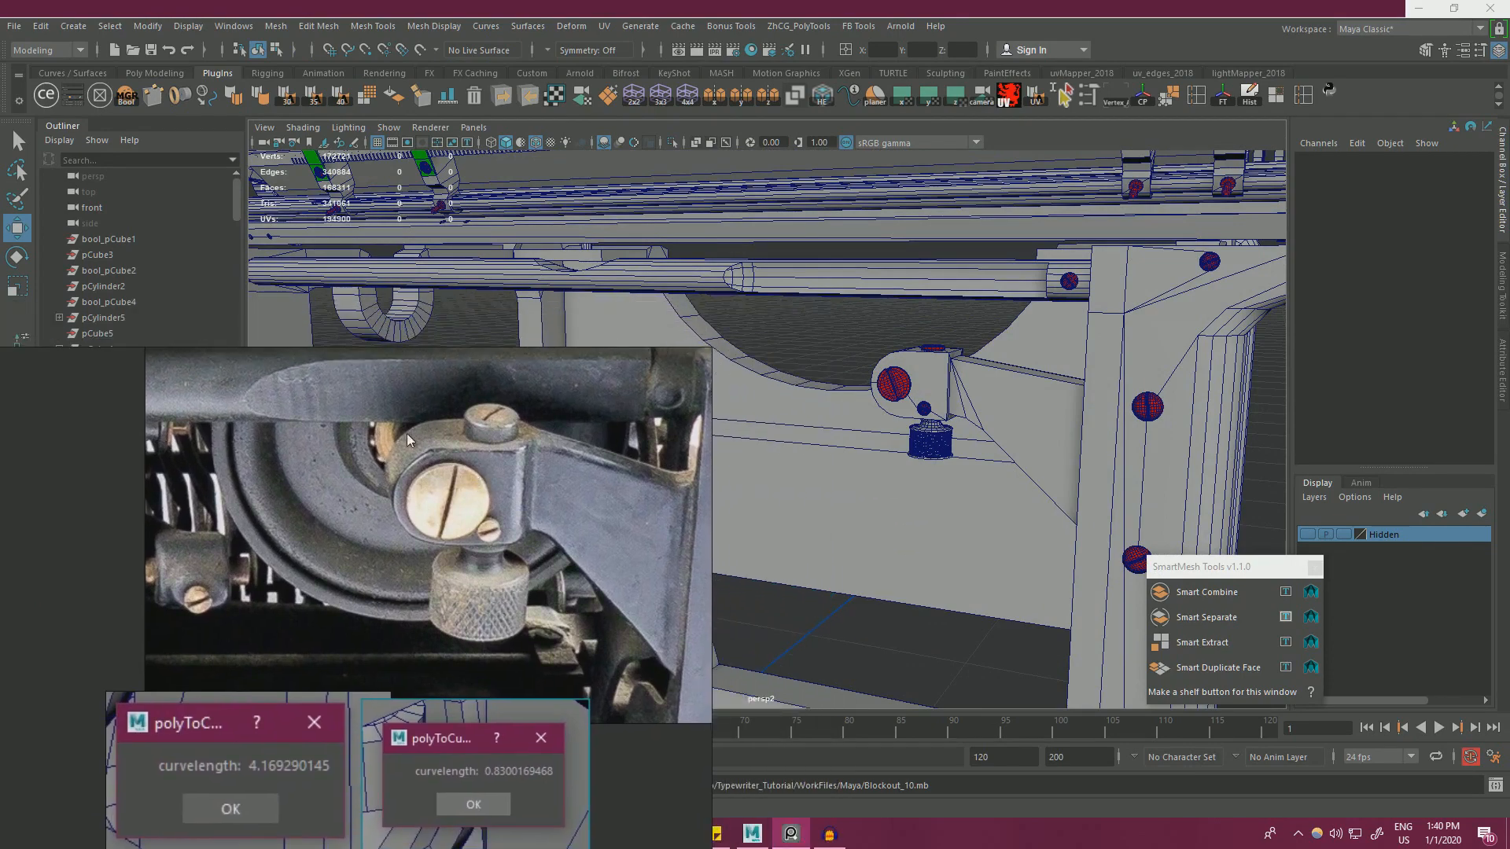
right_click_drag(1071, 488, 943, 456, "alt")
left_click_drag(944, 456, 827, 405, "alt")
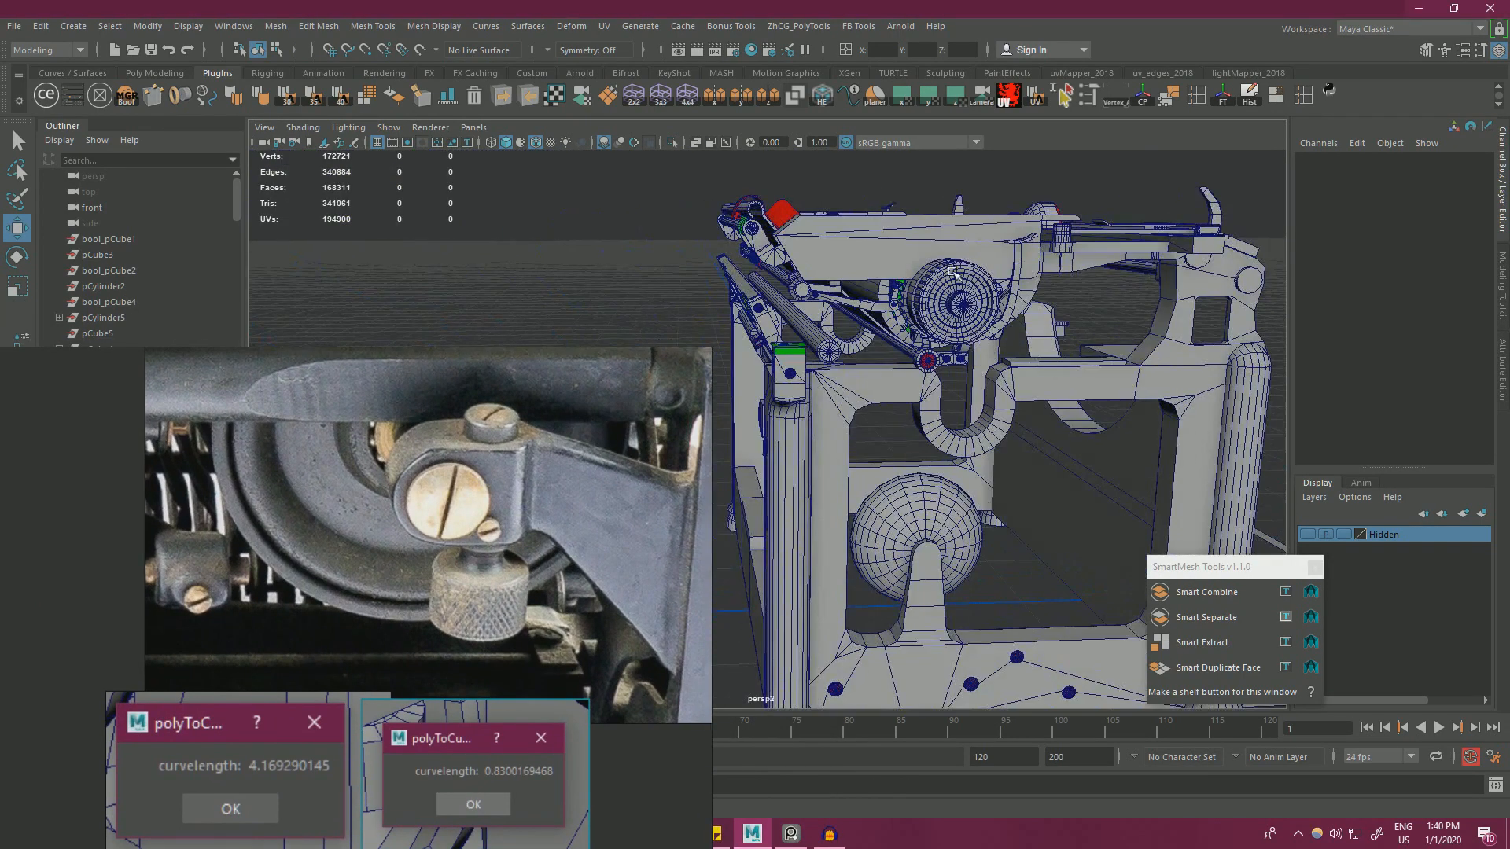
left_click_drag(936, 353, 1025, 344, "alt")
left_click_drag(770, 290, 1131, 409, "alt")
right_click_drag(1077, 418, 1011, 428, "alt")
right_click_drag(533, 493, 353, 647)
scroll(353, 647, "down", 6)
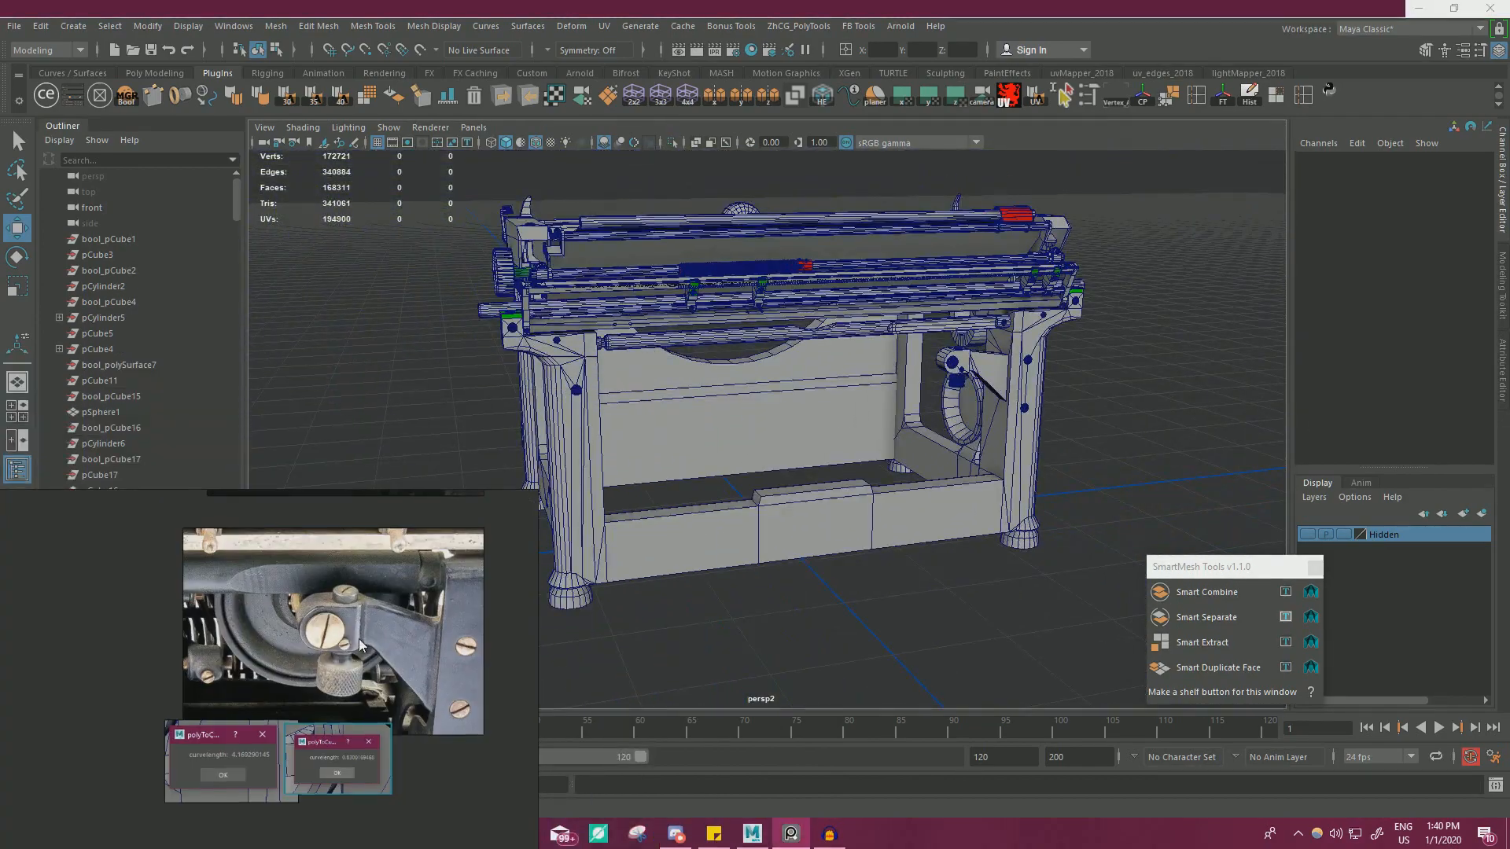
scroll(397, 655, "up", 4)
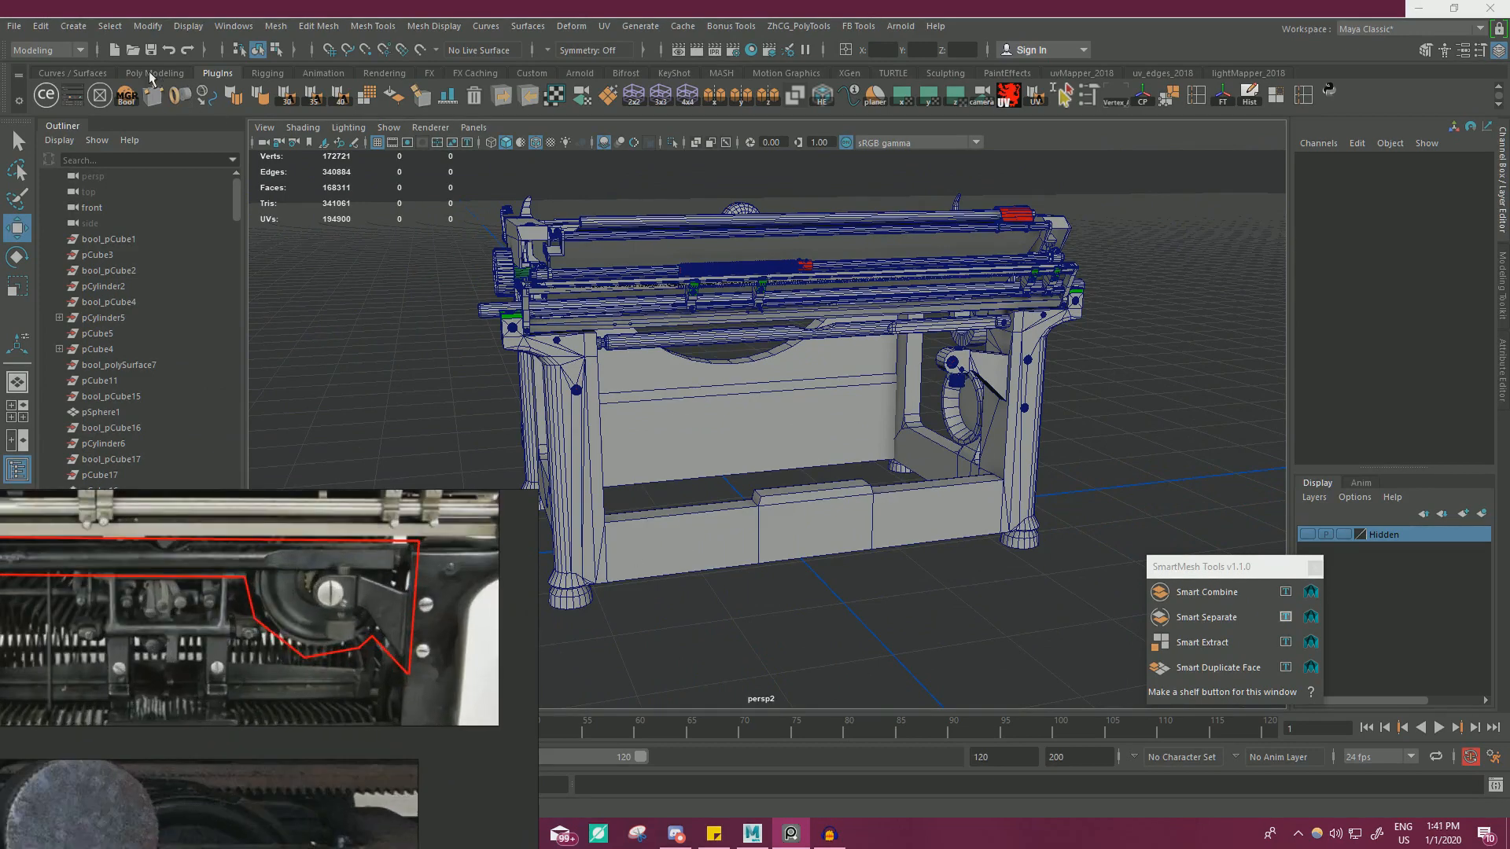
- Create a polygon cylinder and raise it to 14.816 in Y
left_click(79, 26)
mouse_move(118, 85)
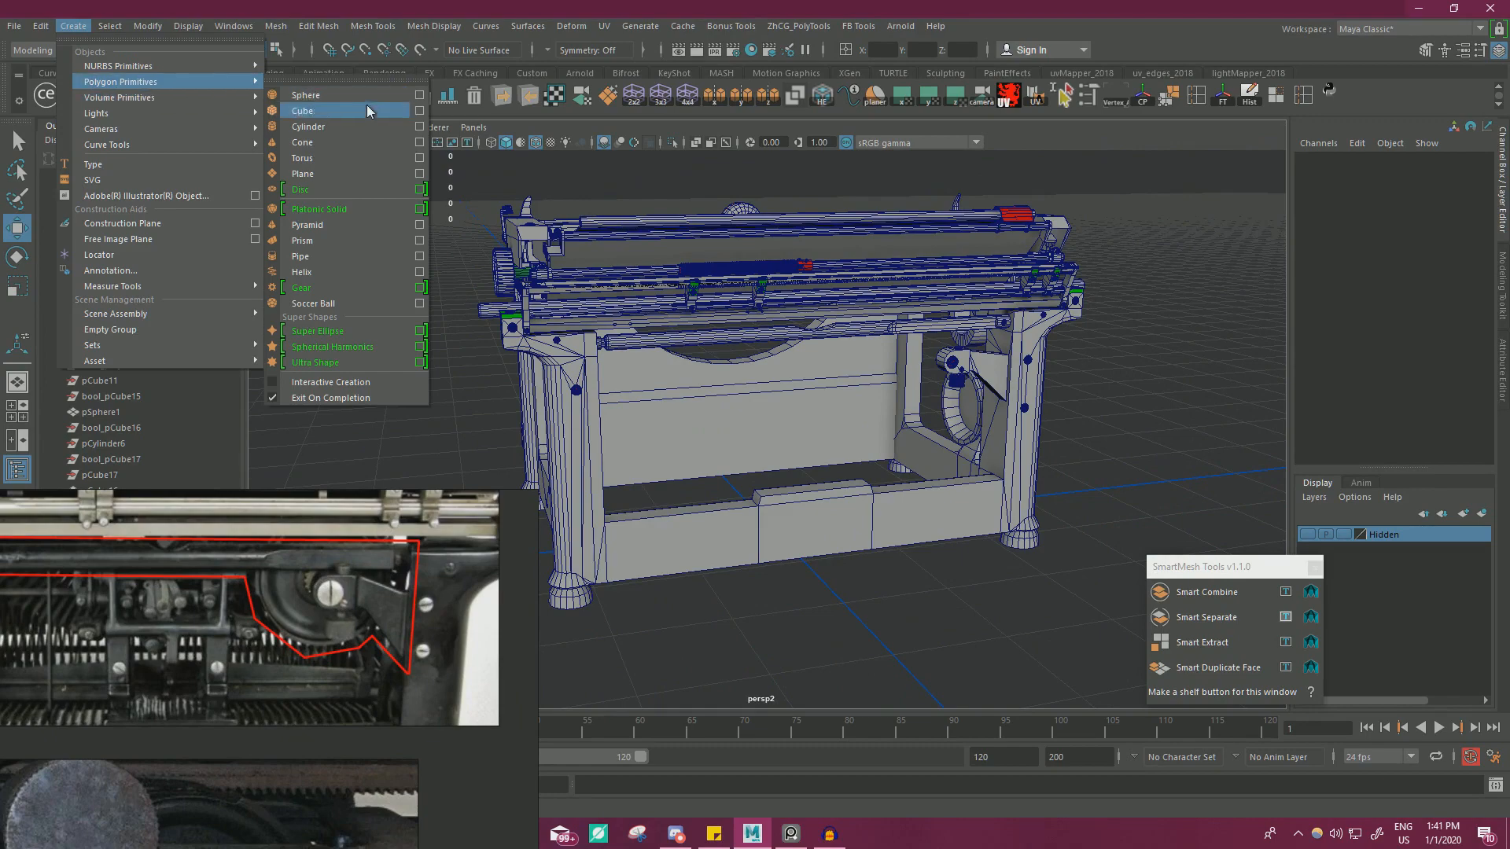
left_click(324, 127)
scroll(762, 452, "up", 3)
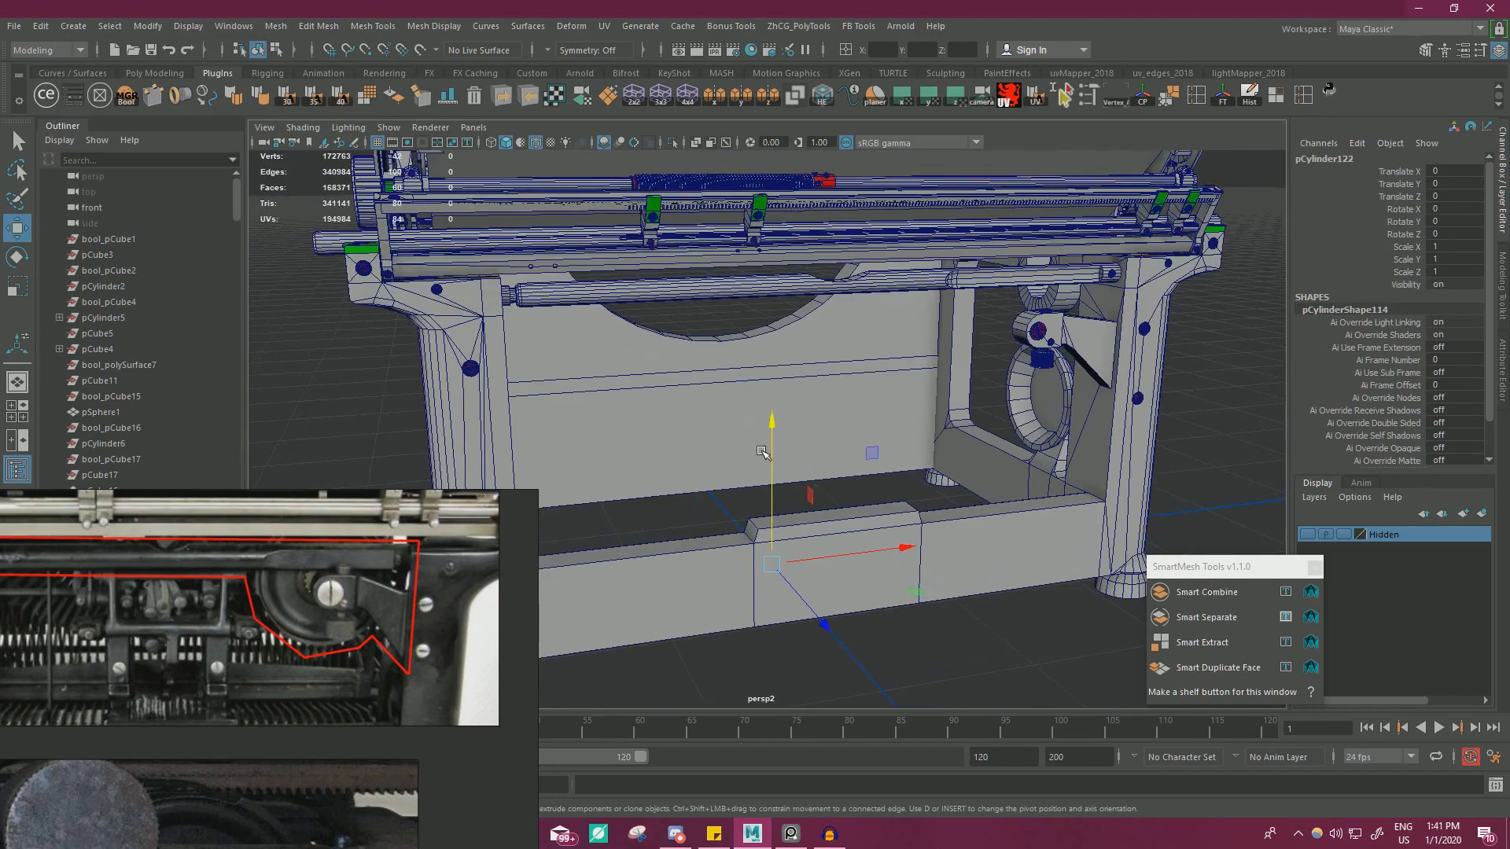
left_click_drag(769, 446, 918, 417)
- Set the new cylinder's axis subdivisions to 32 and rotate it so its caps face the front and back
key("e")
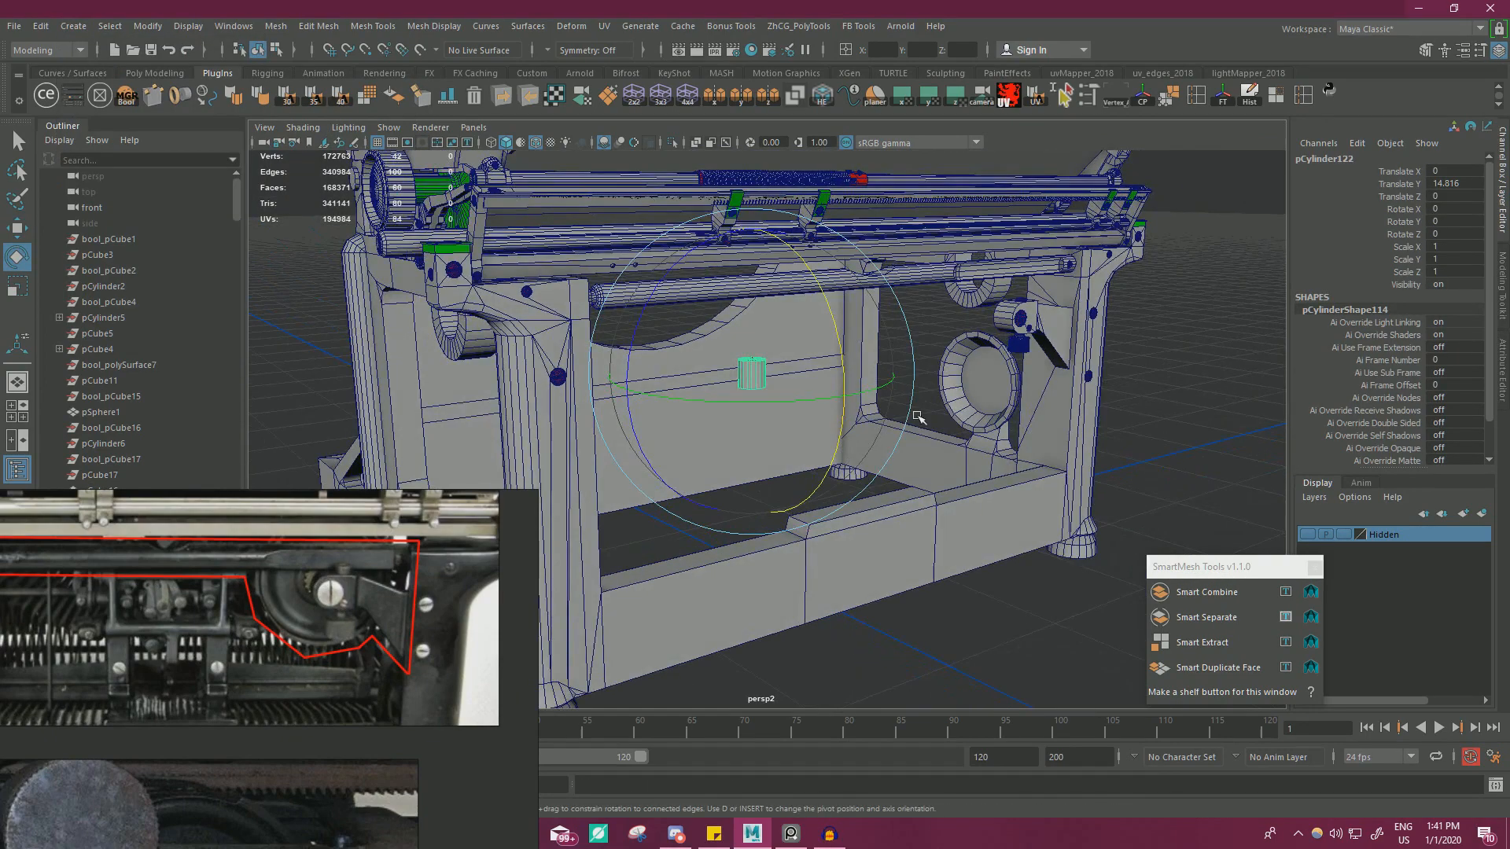
scroll(1335, 398, "down", 4)
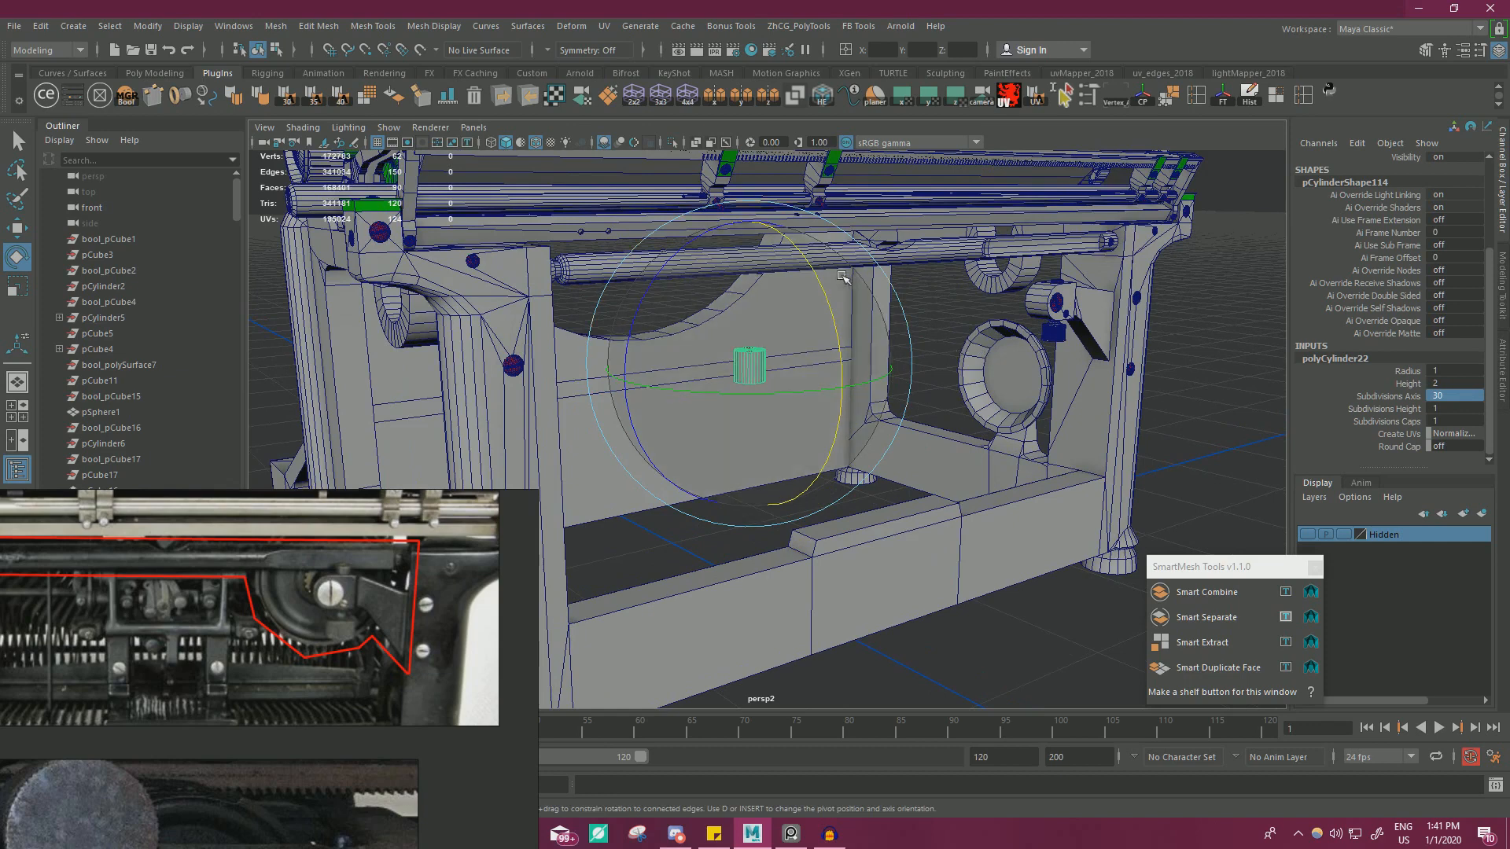
left_click_drag(826, 298, 848, 399)
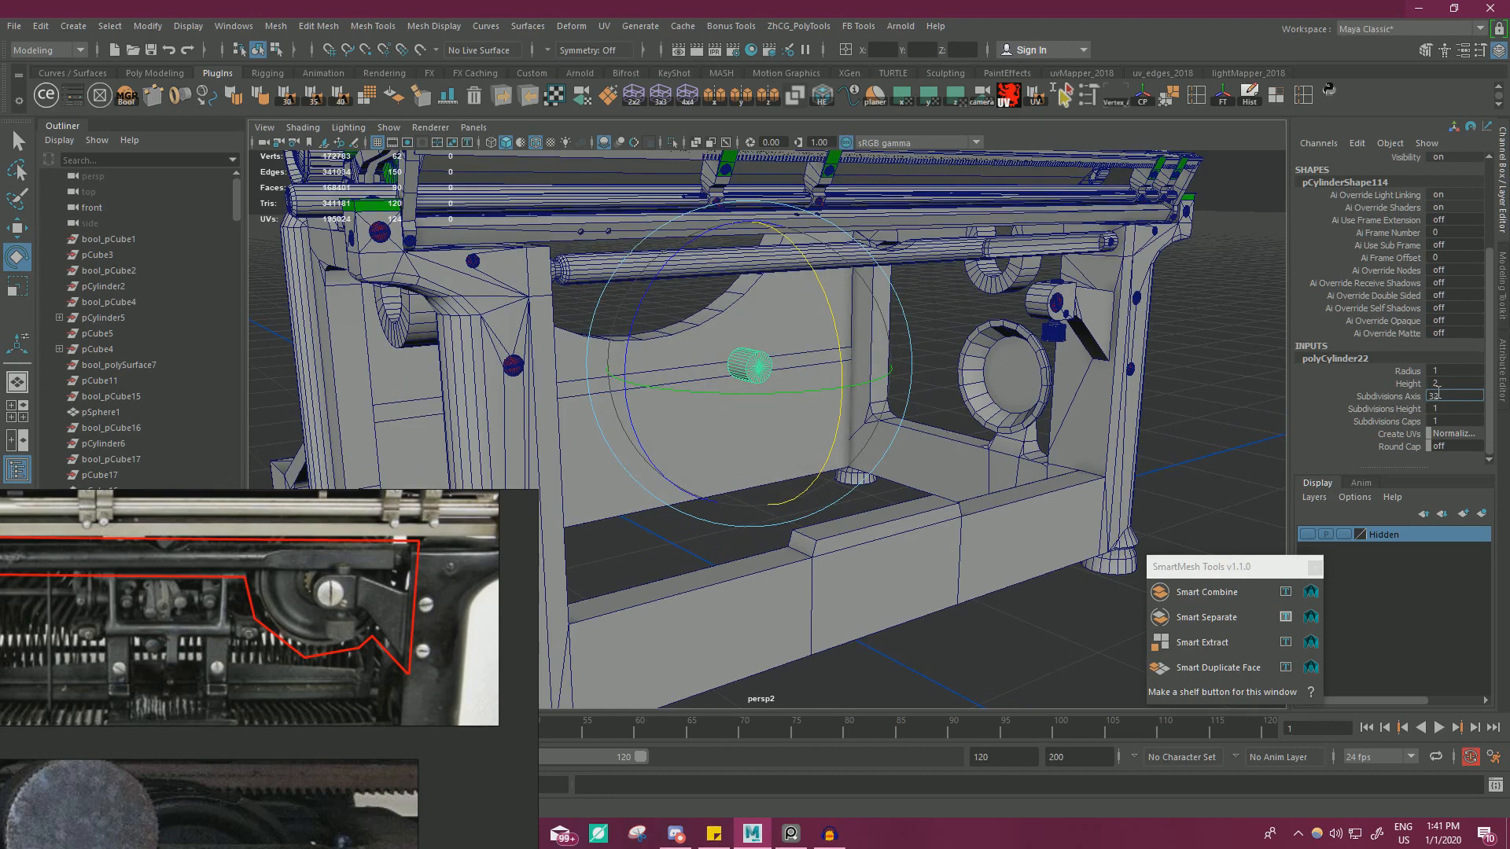
- Move the cylinder across toward the knob's bracket and scale it toward a flat disc
key("w")
key("f")
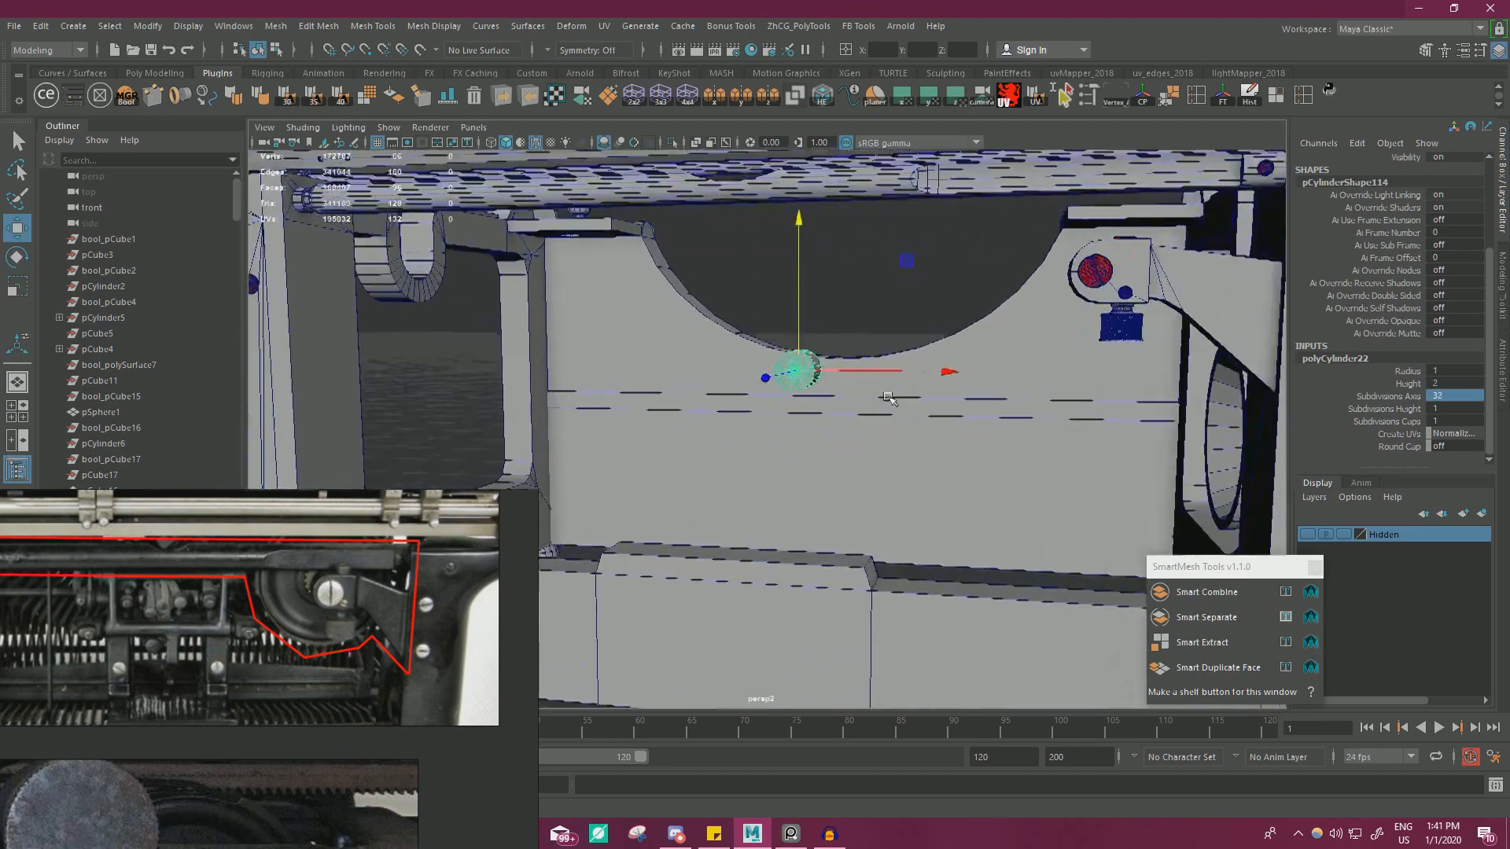
left_click_drag(924, 423, 1081, 426)
left_click_drag(1081, 426, 715, 439, "alt")
key("r")
left_click_drag(645, 502, 1054, 230)
- Position the flat disc at the back of the bracket's rounded end
key("w")
key("f")
scroll(918, 352, "down", 4)
left_click_drag(919, 352, 845, 365, "alt")
middle_click_drag(845, 364, 711, 353, "alt")
left_click_drag(712, 353, 842, 337, "alt")
right_click_drag(842, 336, 936, 359, "alt")
left_click_drag(935, 358, 943, 421, "alt")
left_click_drag(911, 372, 818, 354)
right_click_drag(817, 354, 833, 357, "alt")
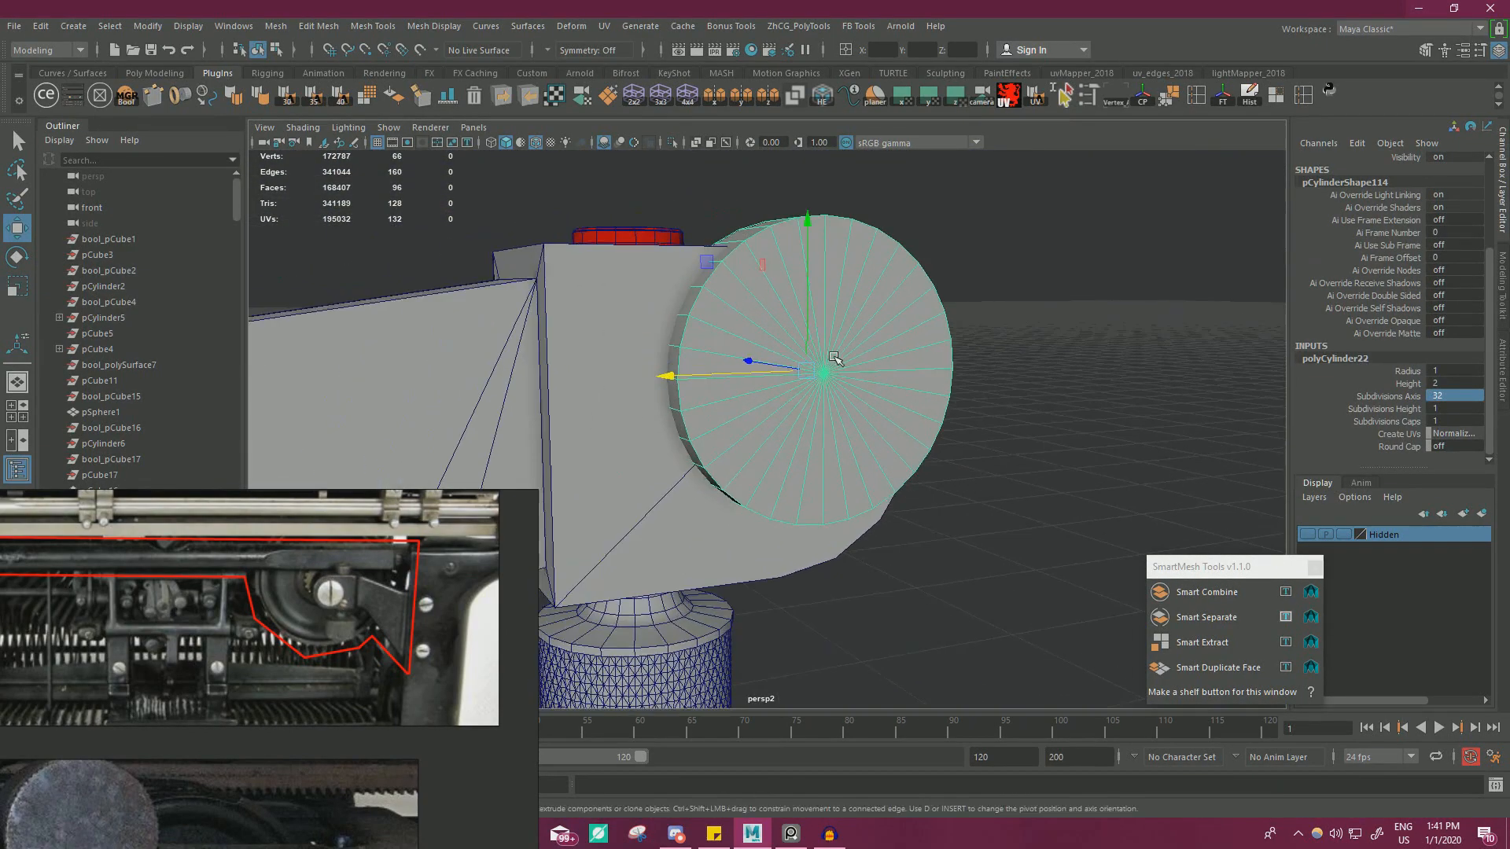
- Align the disc with the curve of the bracket's rounded end by snapping it in wireframe display, and return to shaded display
right_click_drag(581, 252, 647, 258, "alt")
left_click(490, 142)
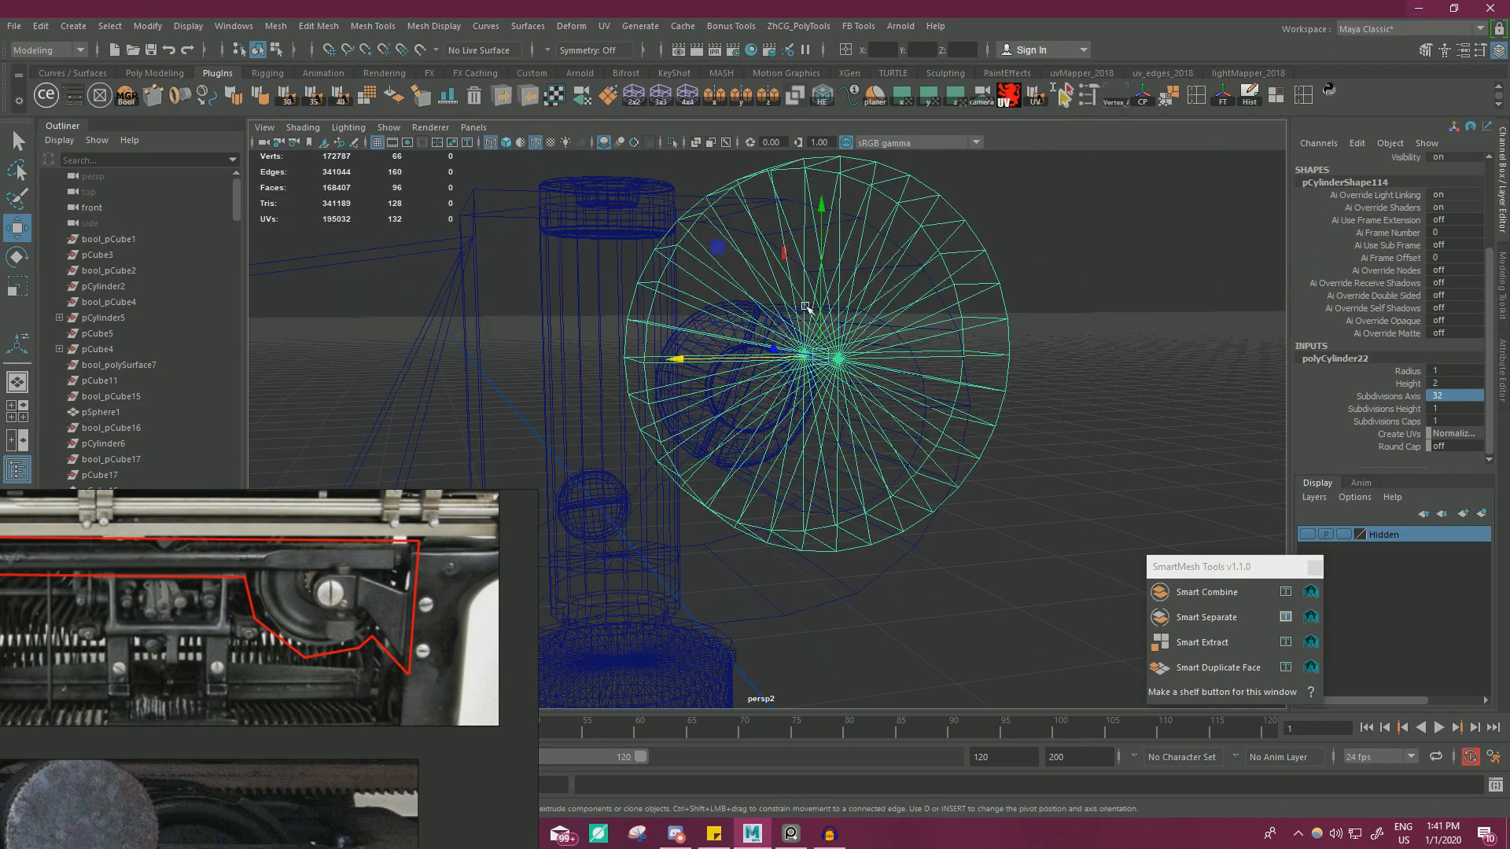
mouse_move(767, 318)
left_mouse_down("alt")
mouse_move(820, 305)
mouse_move(746, 416)
left_mouse_up("alt")
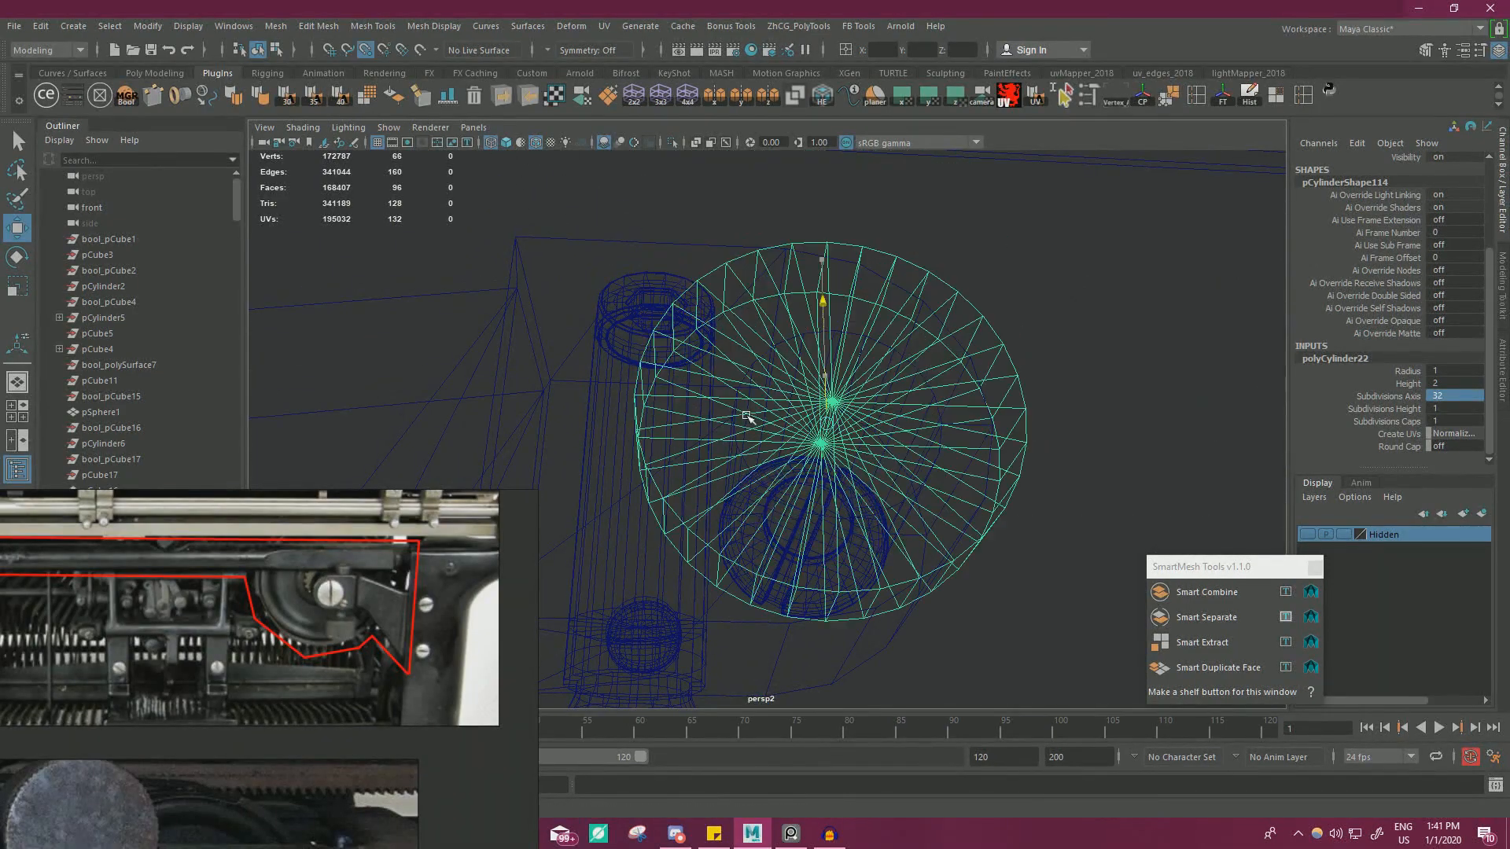
left_click_drag(865, 366, 578, 163, "alt")
left_click(493, 145)
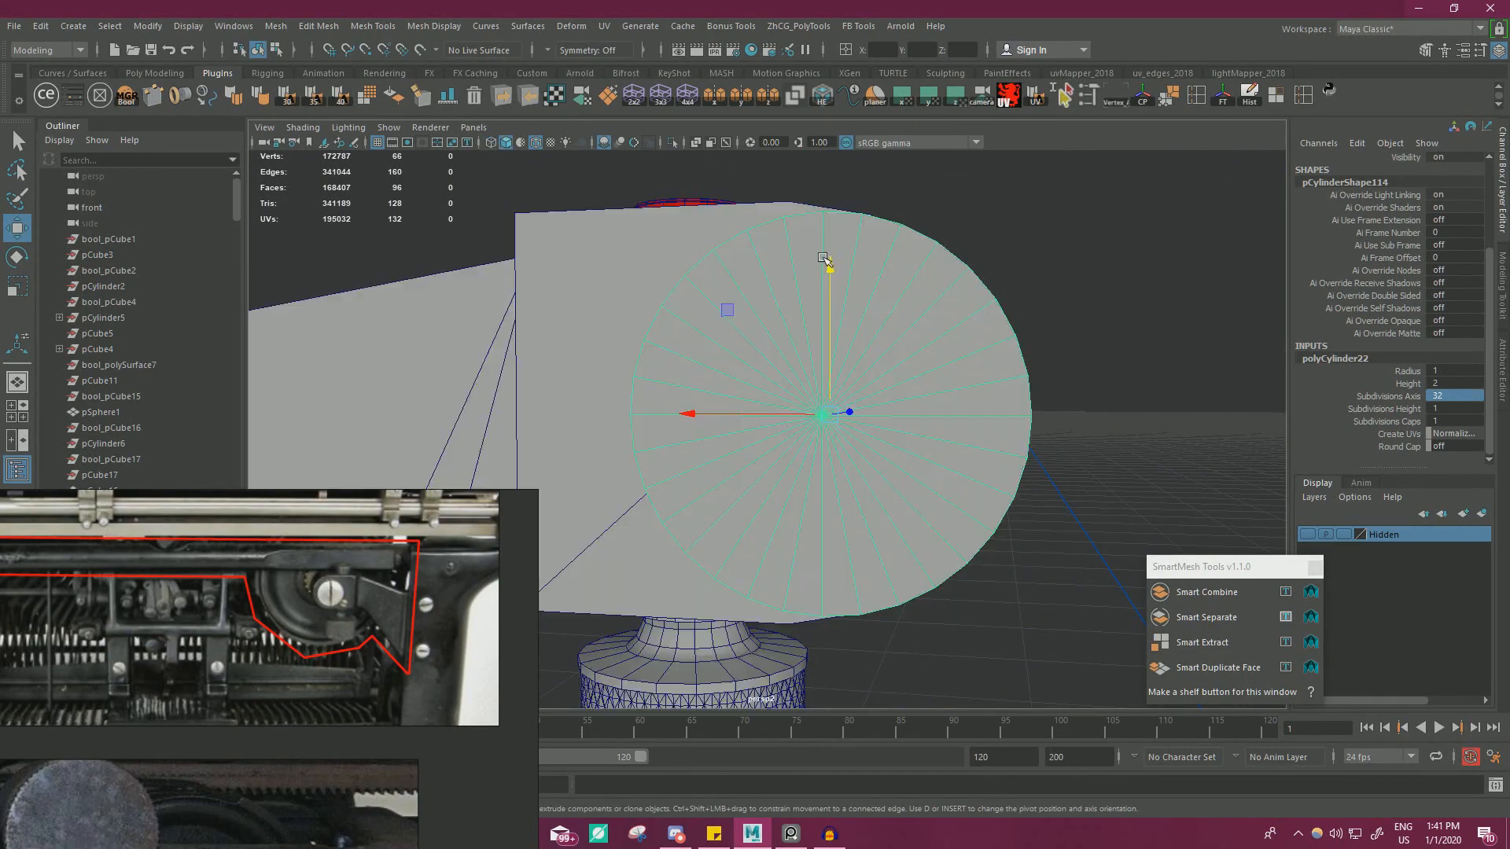
- Slide the disc behind the bracket, snap its pivot to its front face and place it flush against the bracket's back
mouse_move(554, 235)
left_mouse_down("alt")
mouse_move(715, 277)
mouse_move(780, 316)
left_mouse_up("alt")
left_click_drag(895, 445, 825, 437)
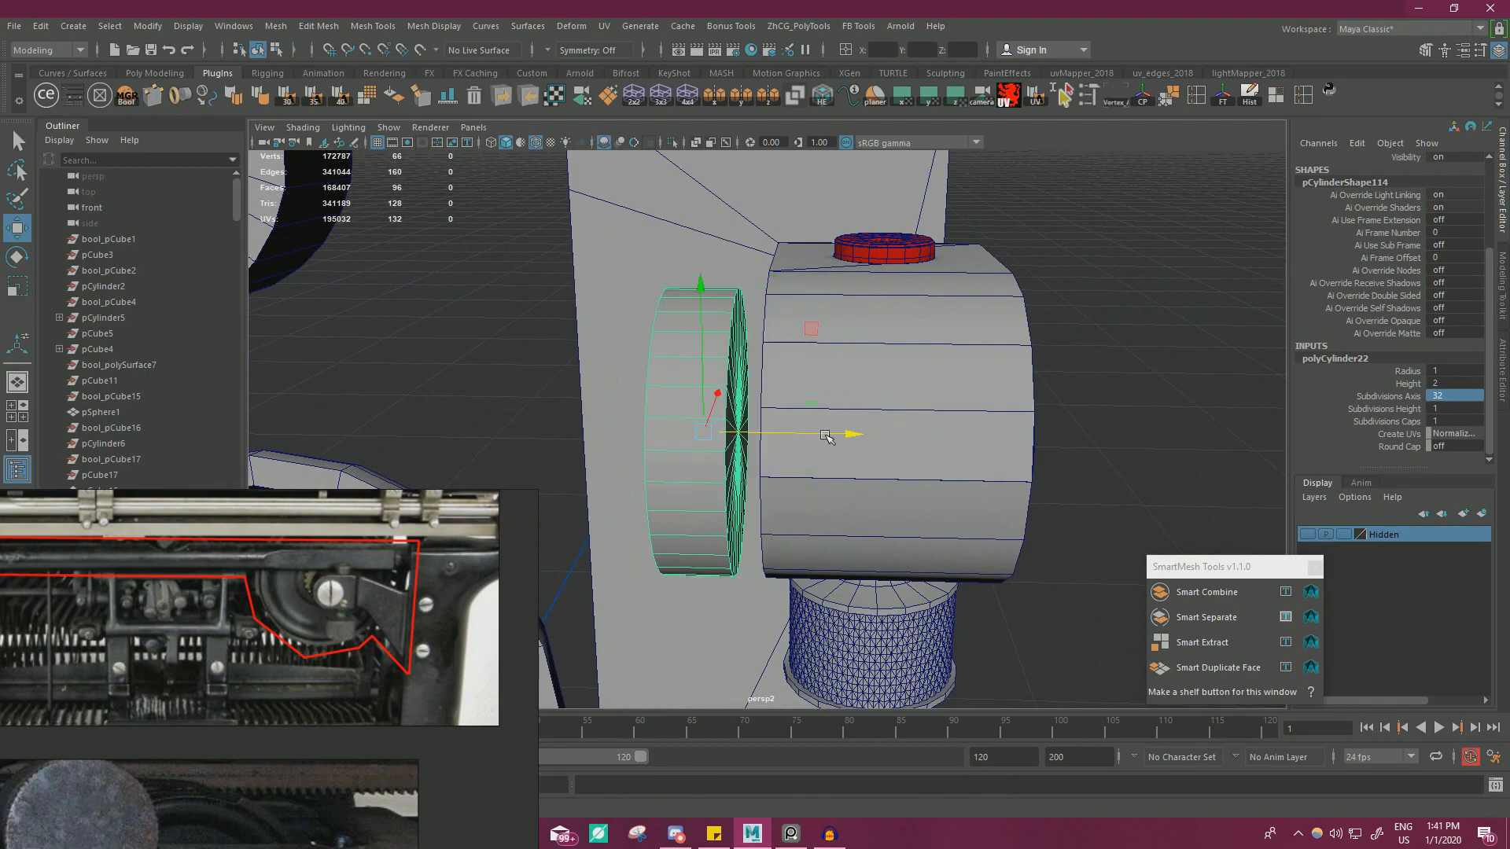
key("d")
key("v")
left_click_drag(705, 431, 747, 413)
key("v")
- Center the disc's pivot, freeze its transformations and scale its diameter up until it nearly reaches the horizontal rod above the bracket
left_click_drag(834, 465, 823, 348, "alt")
key("r")
left_click_drag(798, 297, 946, 234)
key("ctrl+z")
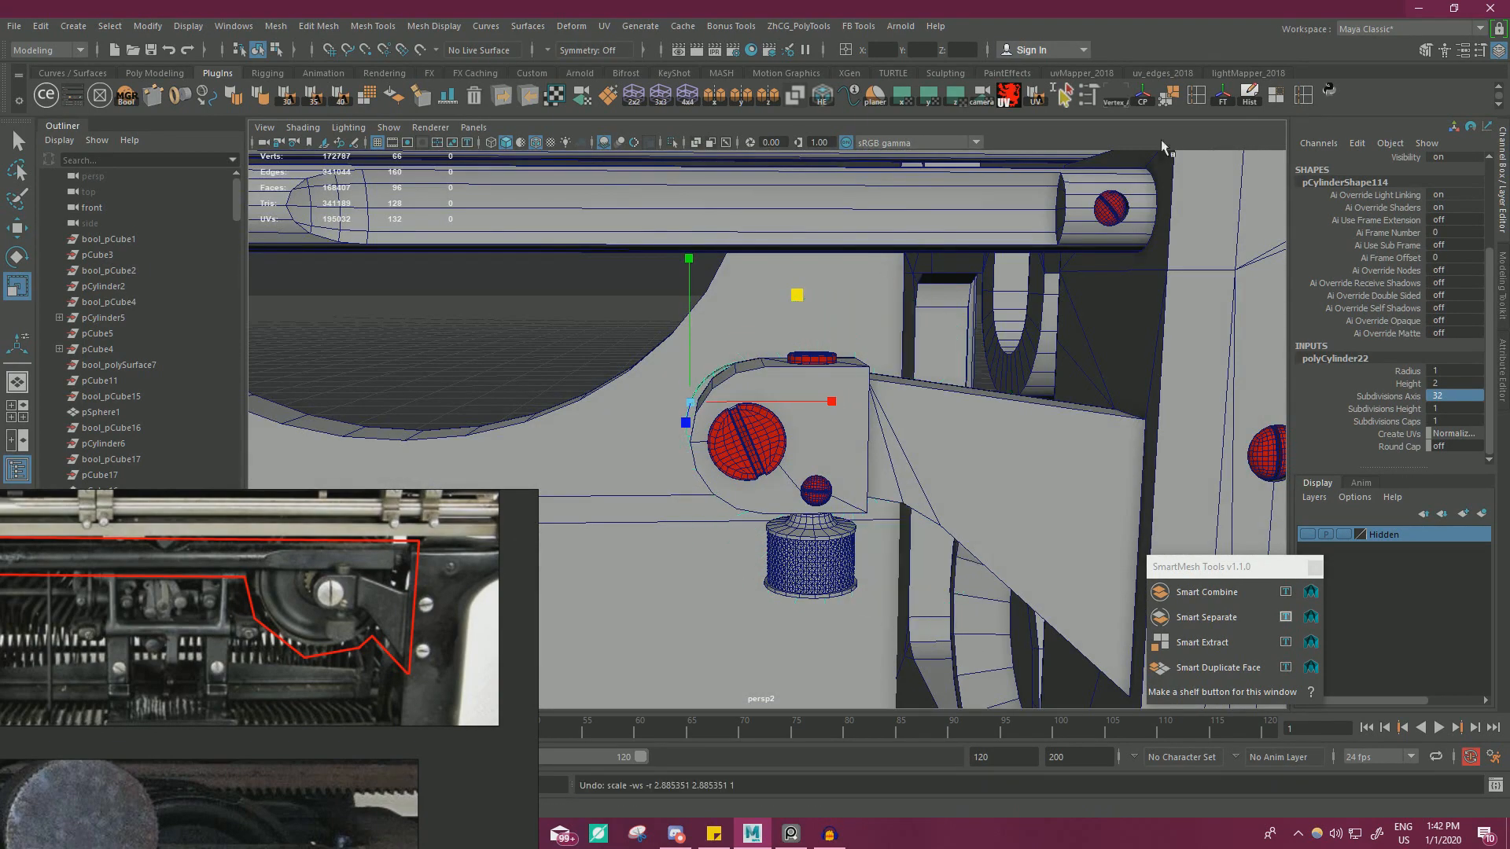
left_click(1143, 102)
left_click_drag(855, 316, 997, 277)
left_click_drag(995, 282, 901, 361, "alt")
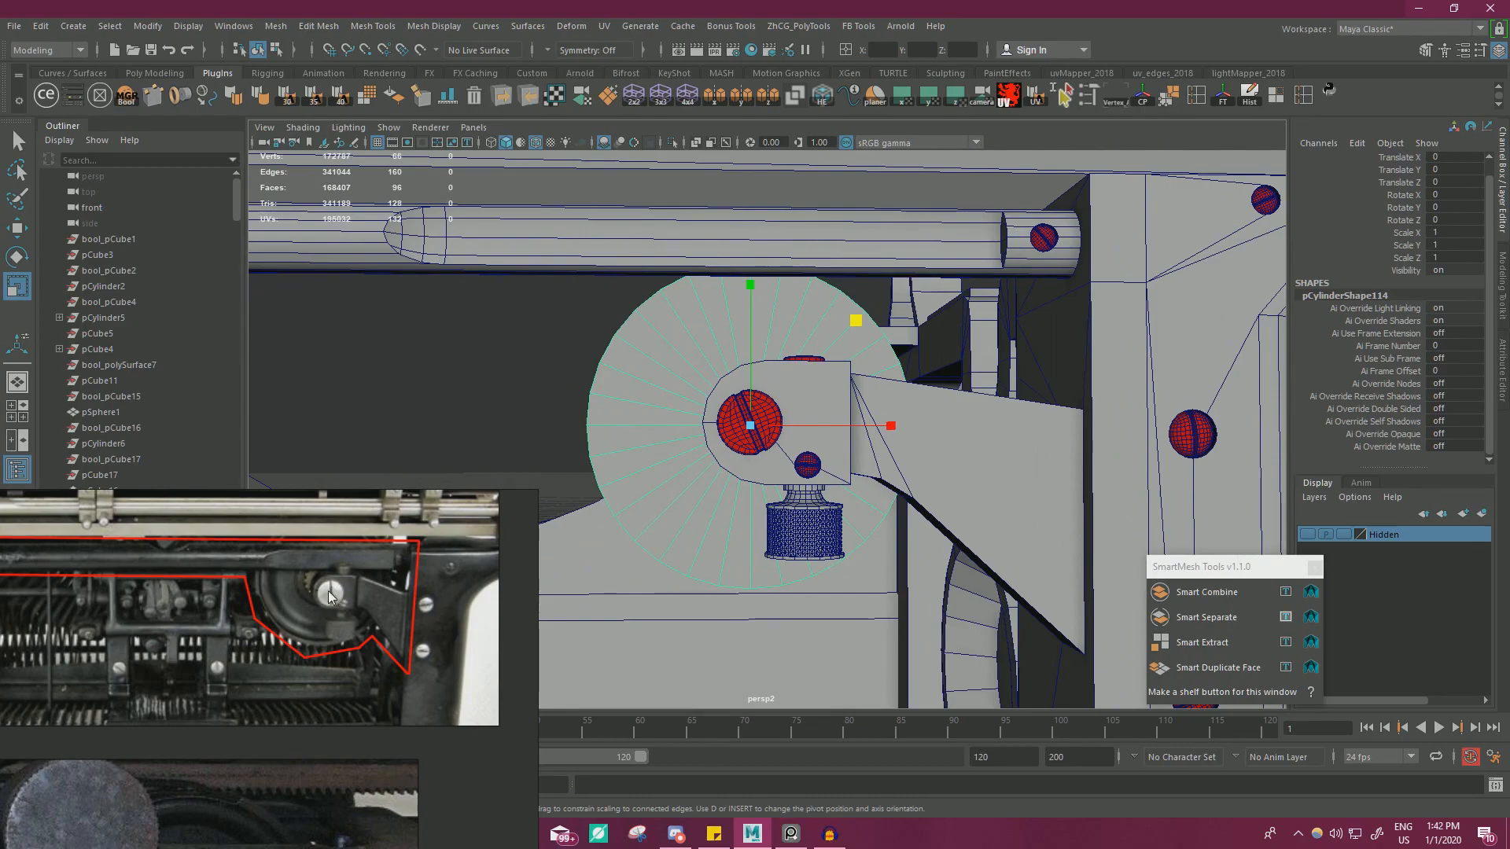
left_click_drag(678, 522, 708, 511, "alt")
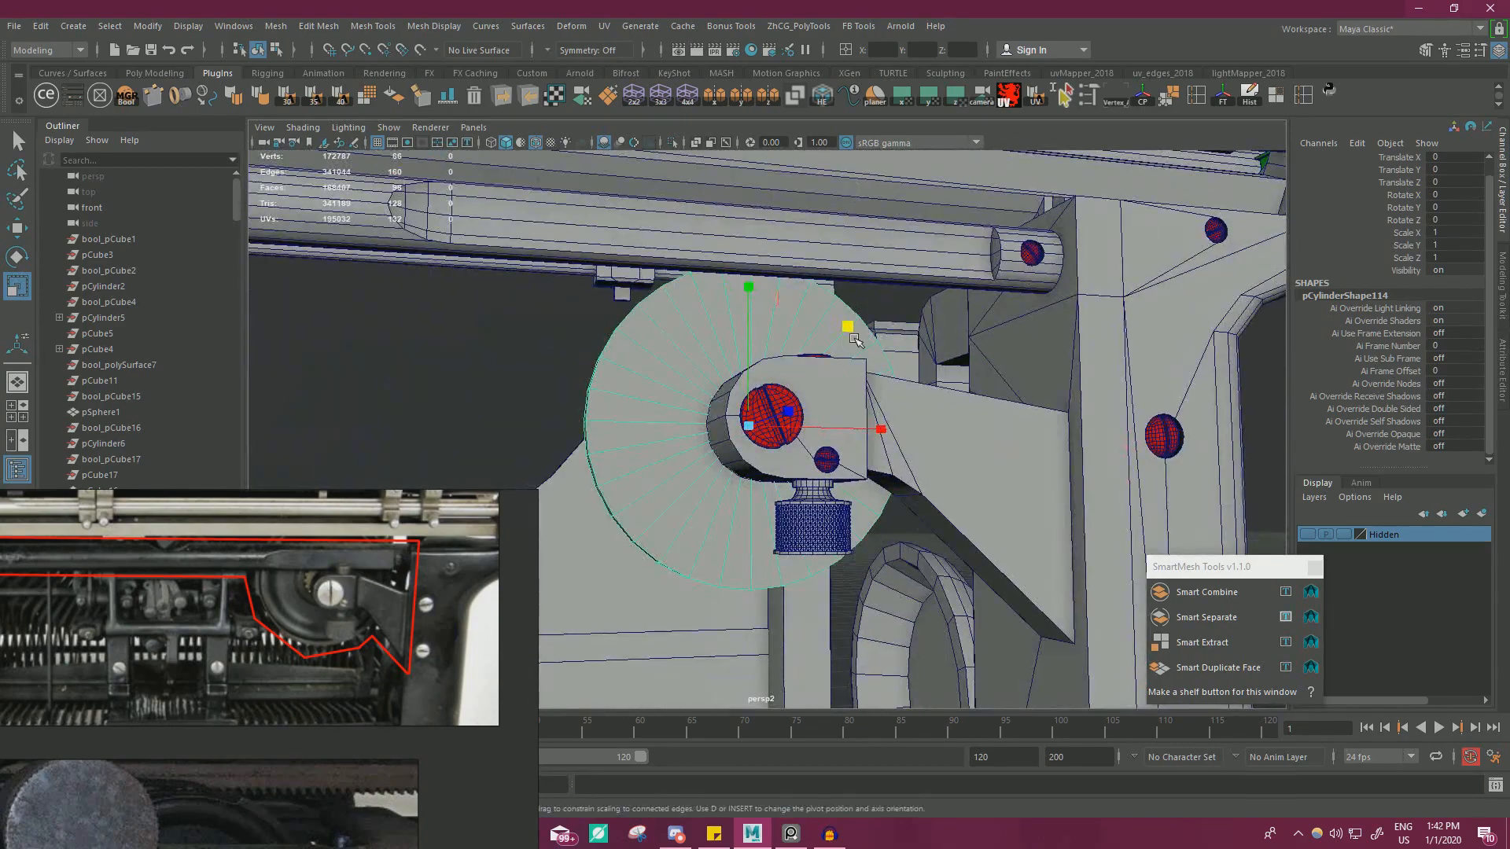
left_click_drag(855, 338, 721, 352, "alt")
- Isolate the disc to examine its rim and cap geometry, and bring the rest of the model back into view
key("w")
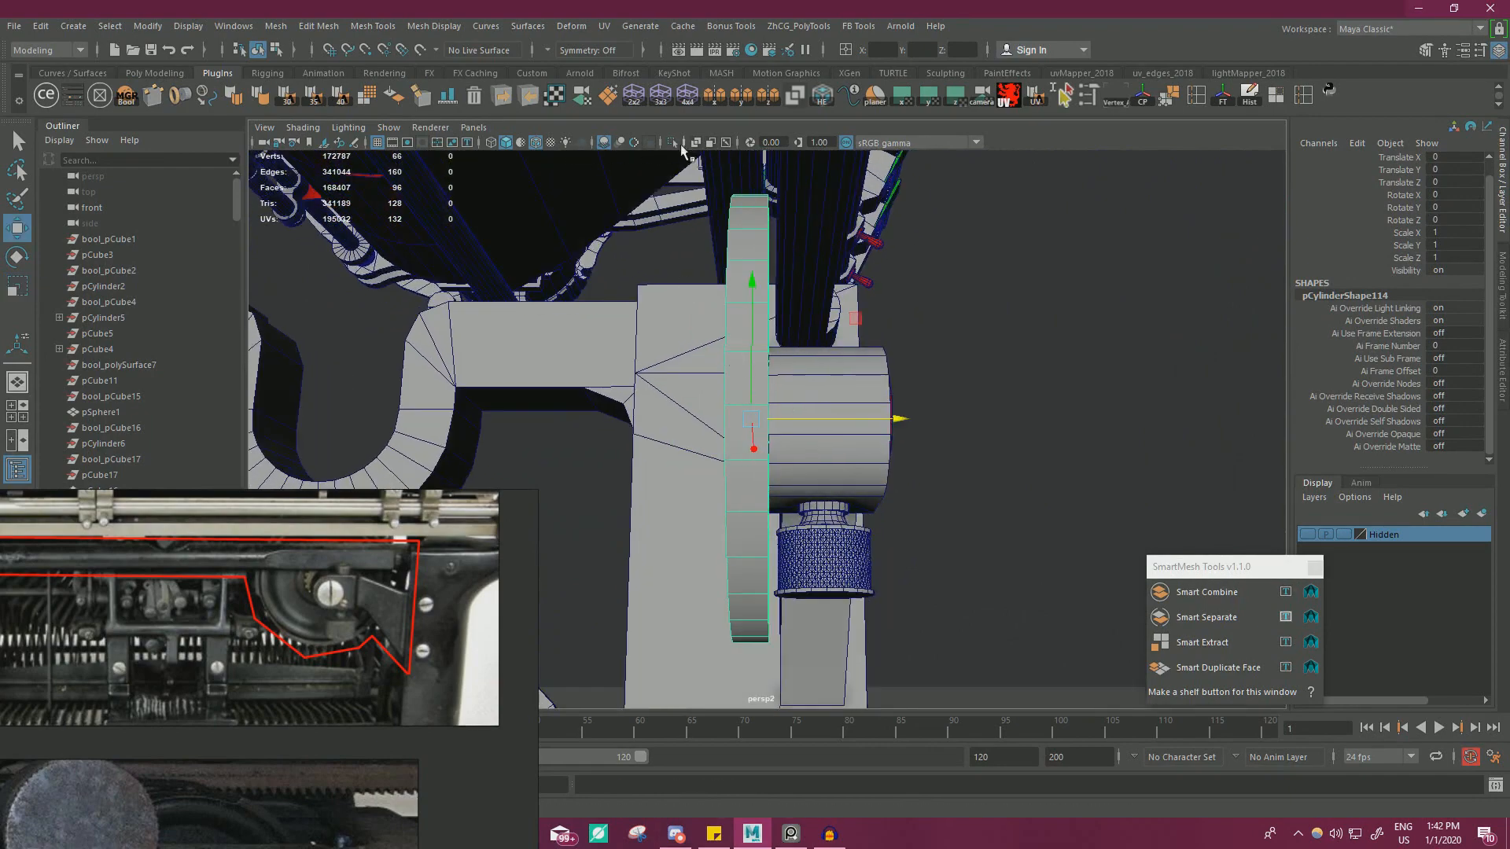
left_click(672, 142)
key("f")
left_click_drag(854, 381, 740, 468, "alt")
right_click_drag(758, 382, 686, 382)
left_click(757, 431)
left_click_drag(761, 444, 704, 451, "alt")
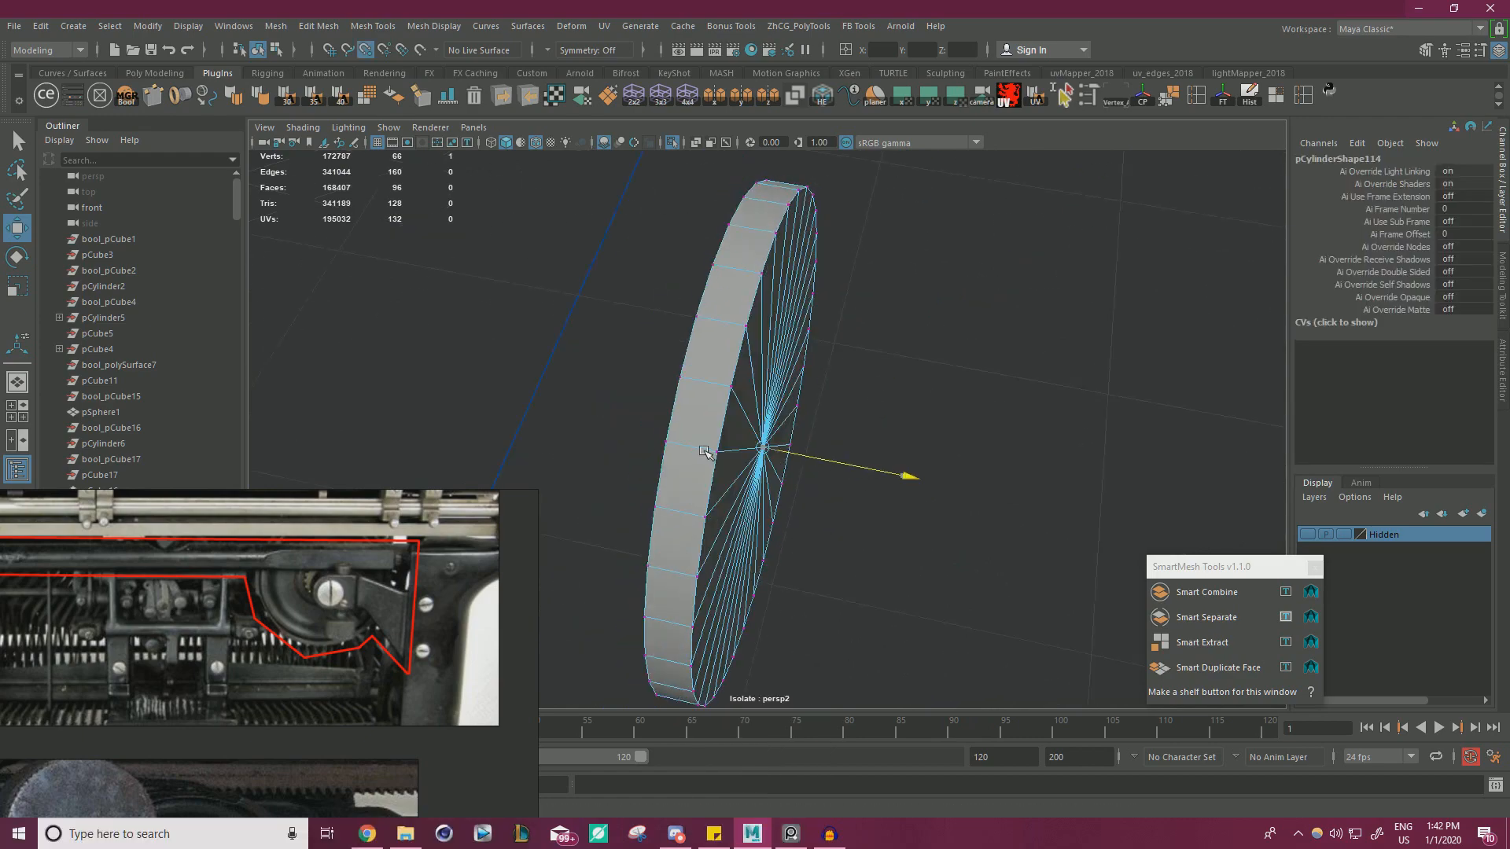
right_click_drag(728, 412, 762, 346)
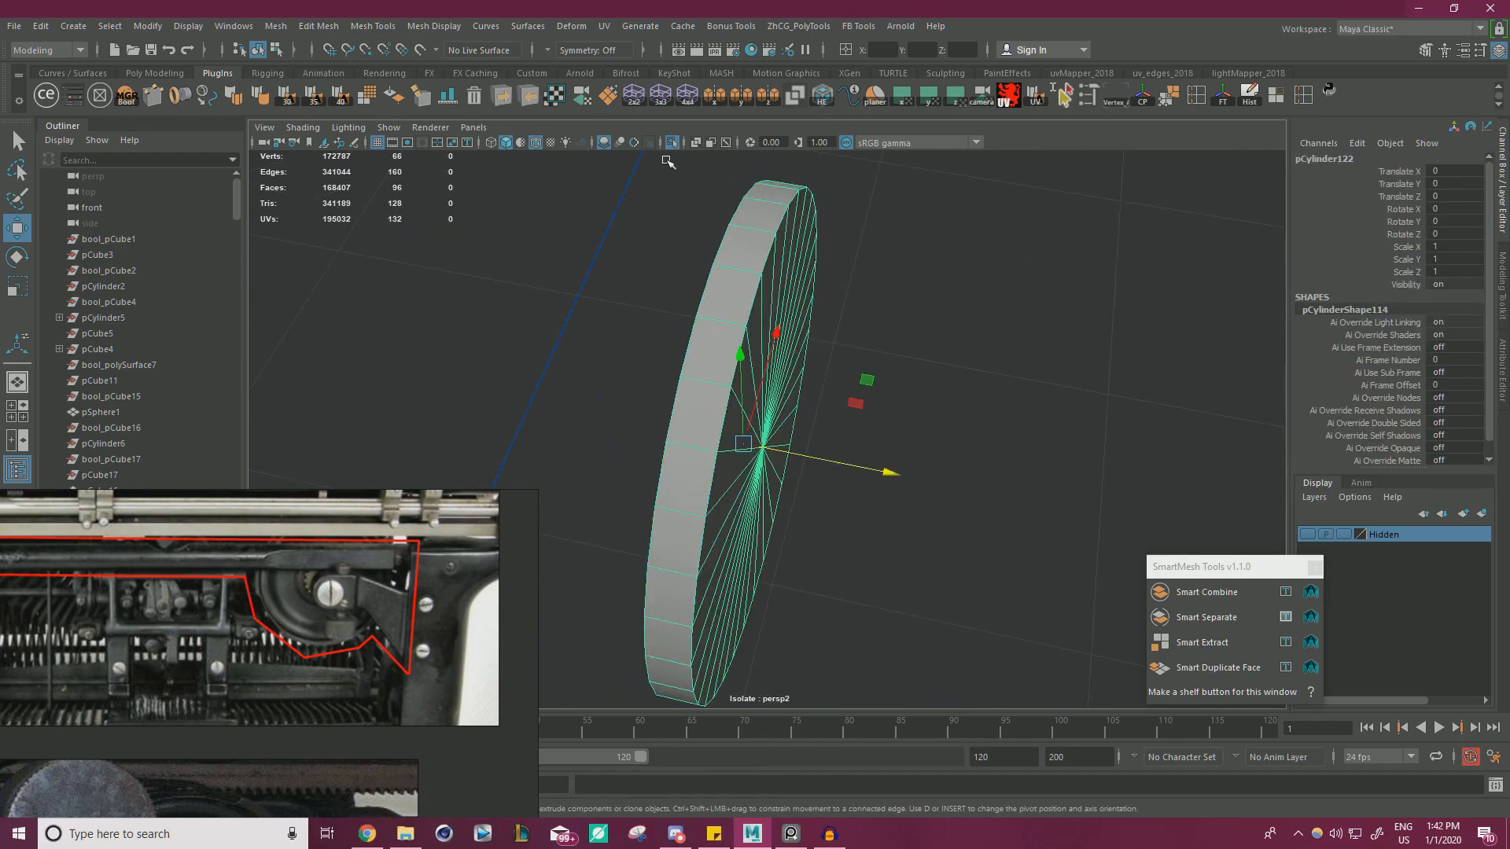
left_click(673, 142)
mouse_move(692, 267)
left_mouse_down("alt")
mouse_move(747, 196)
mouse_move(809, 189)
mouse_move(838, 204)
mouse_move(689, 286)
left_mouse_up("alt")
right_click_drag(690, 286, 602, 346, "alt")
left_click_drag(601, 346, 582, 387, "alt")
right_click_drag(583, 388, 691, 426, "alt")
middle_click_drag(690, 425, 723, 415, "alt")
left_click_drag(726, 415, 901, 431, "alt")
right_click_drag(791, 305, 797, 344)
left_click(816, 331)
left_click(830, 363, "shift")
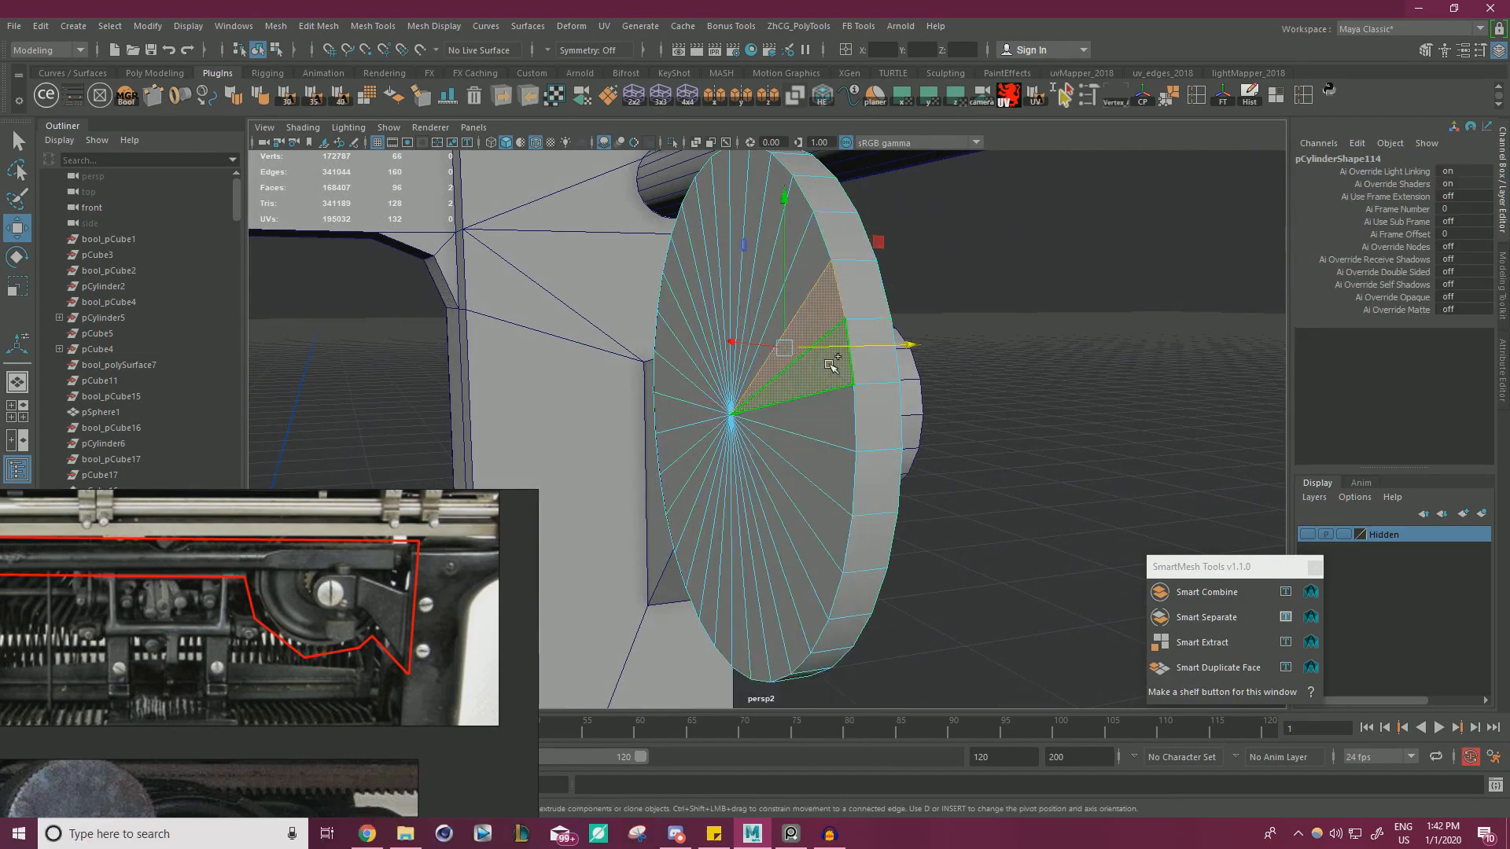
key("shift+period")
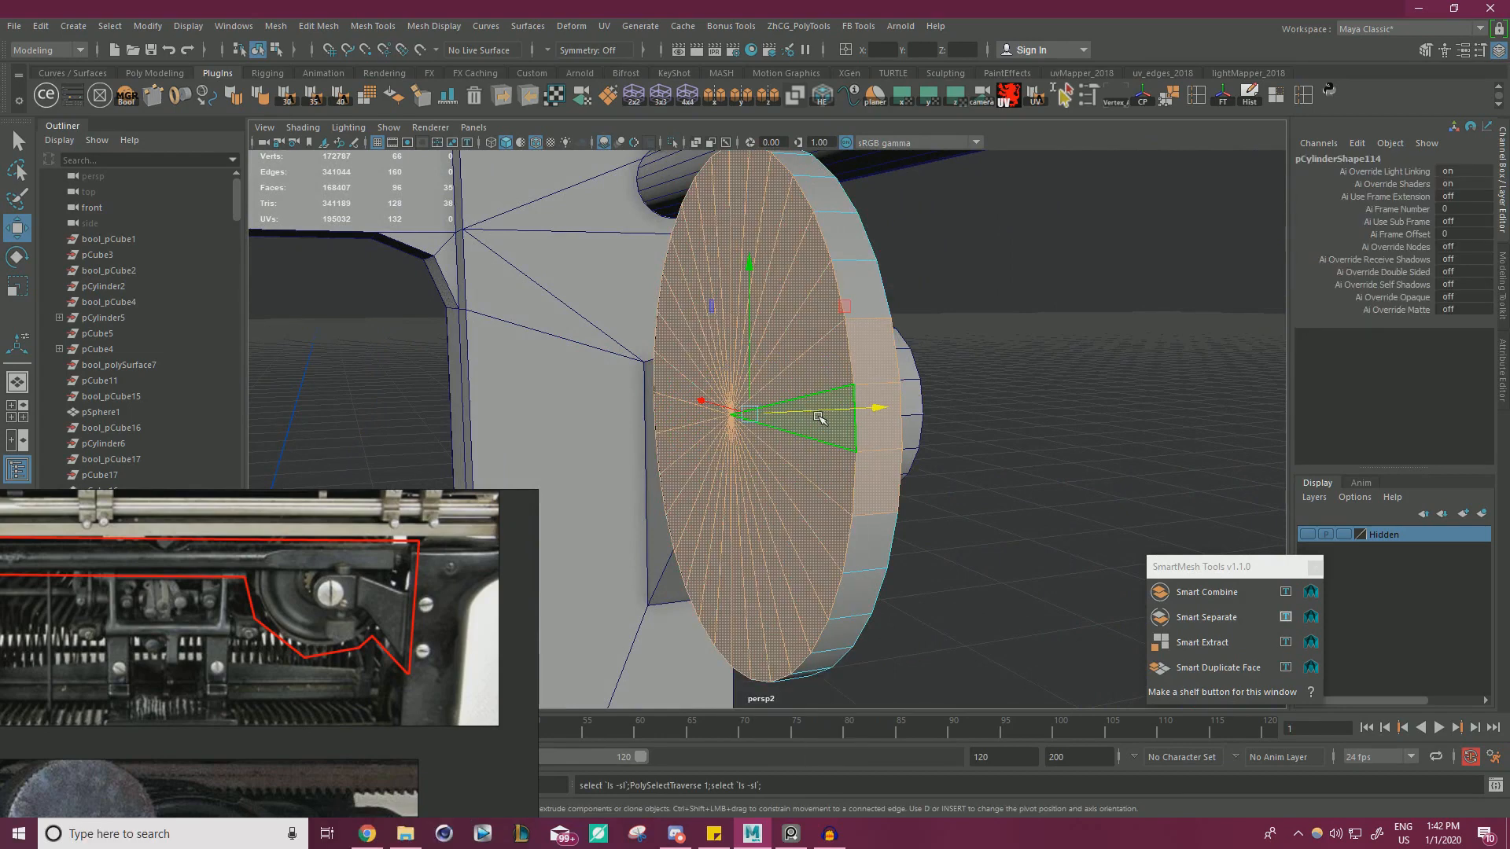
left_click(877, 358, "ctrl")
left_click(879, 425, "ctrl")
left_click(879, 470, "ctrl")
left_click_drag(879, 467, 852, 415, "alt")
left_click(1015, 323)
- Scale the disc up to match the wheel's proportions relative to the bracket in the reference photo
left_click_drag(1015, 323, 723, 363, "alt")
scroll(723, 363, "down", 4)
scroll(307, 612, "up", 4)
scroll(300, 604, "down", 2)
middle_click_drag(308, 588, 298, 617)
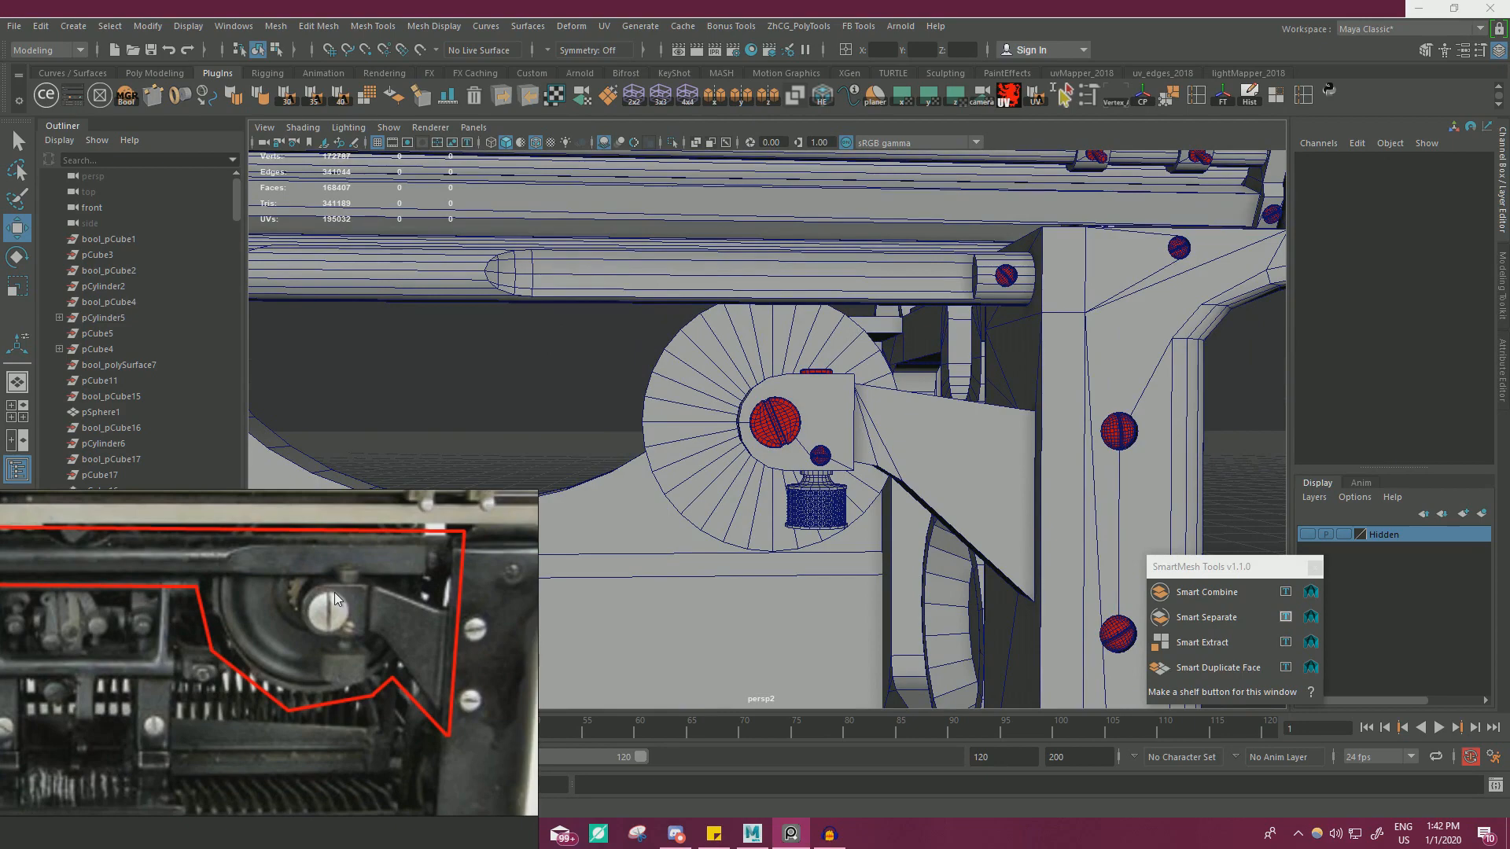
scroll(704, 480, "down", 6)
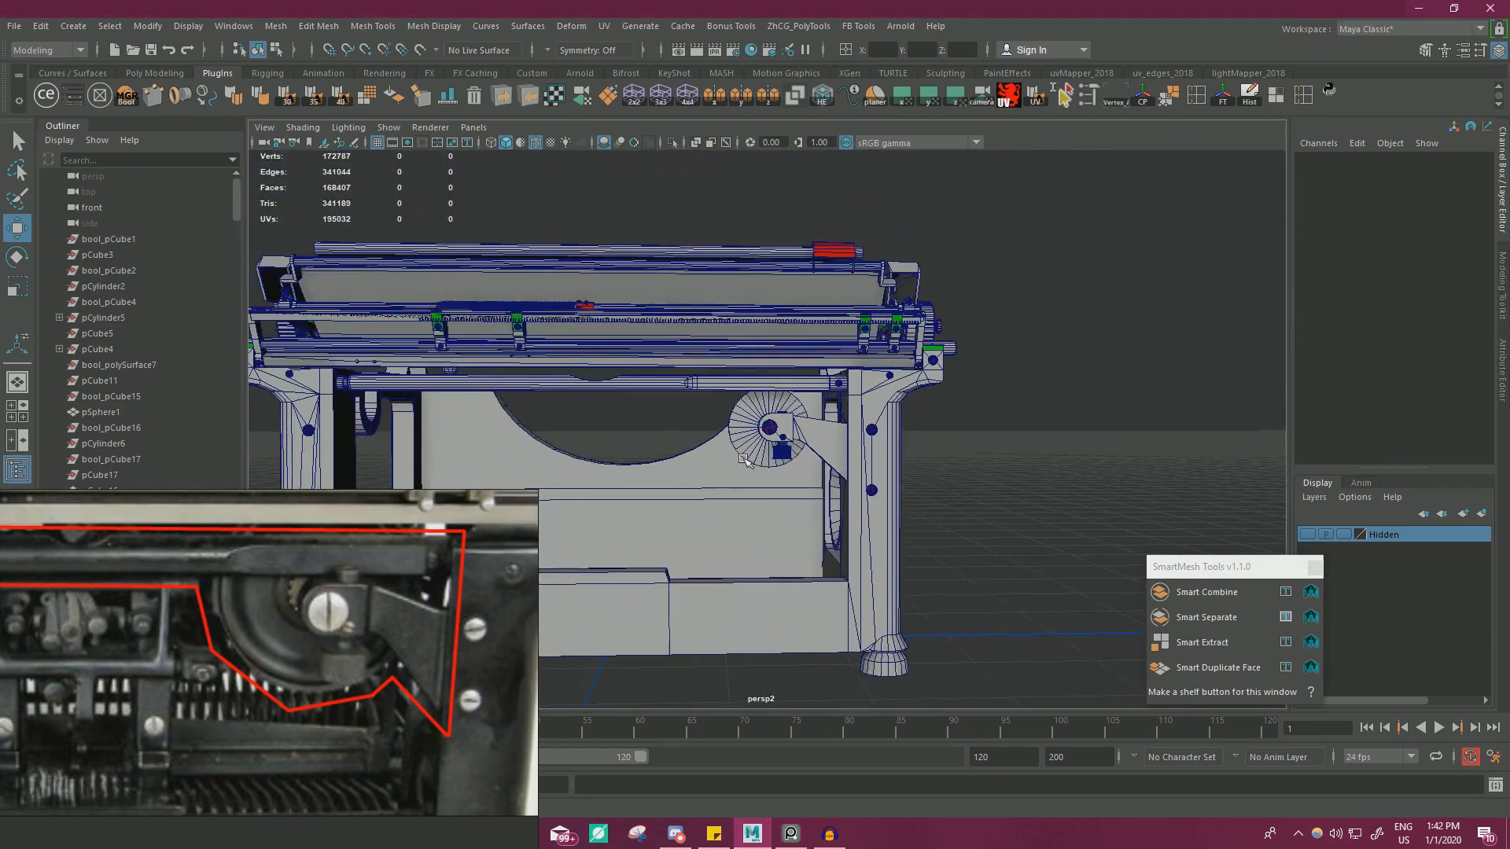
scroll(744, 460, "down", 2)
left_click(750, 439)
key("r")
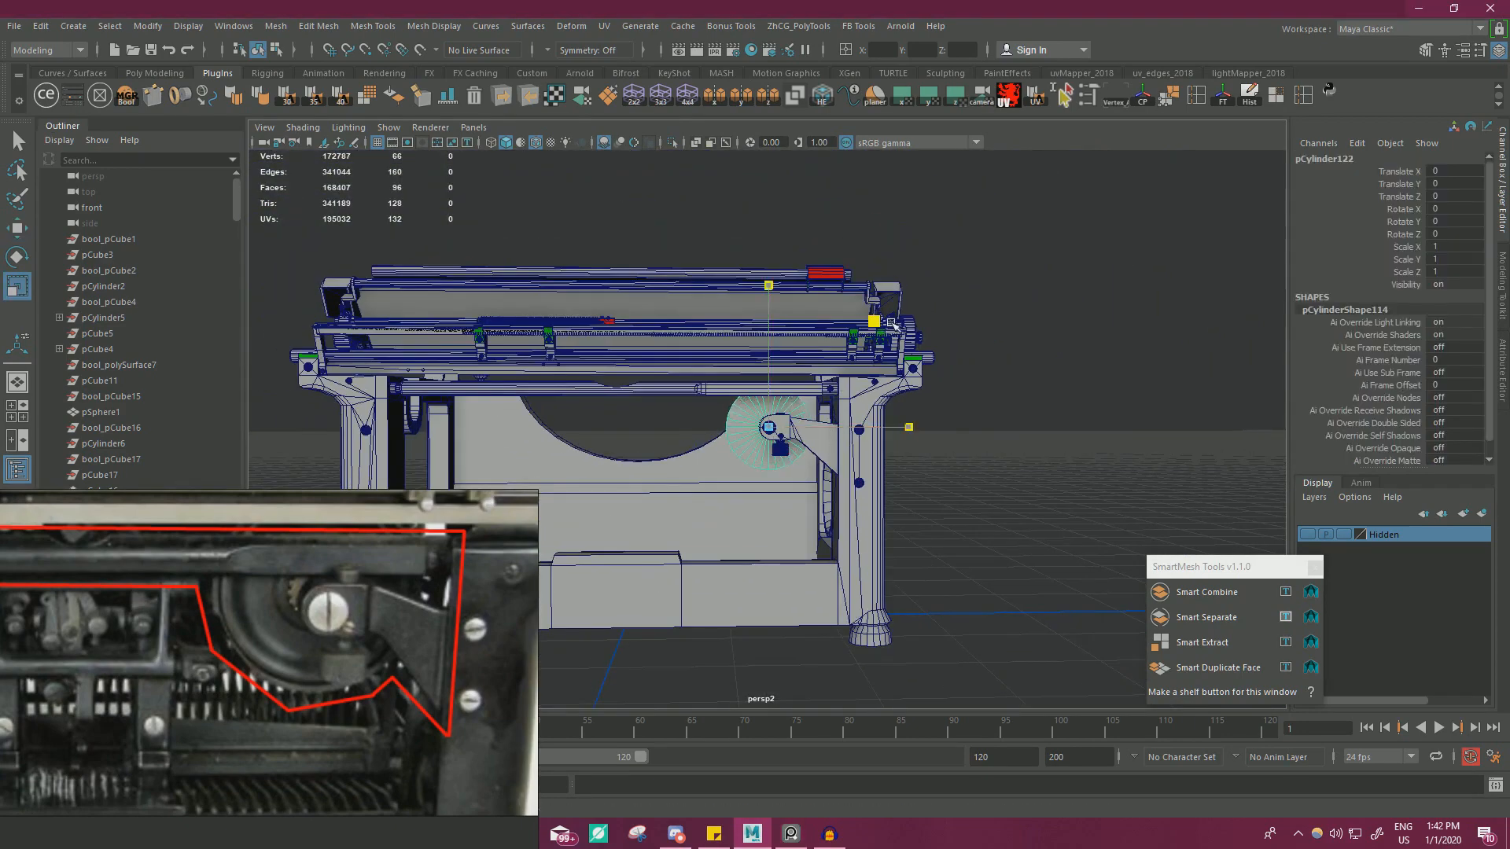
left_click_drag(897, 323, 897, 323)
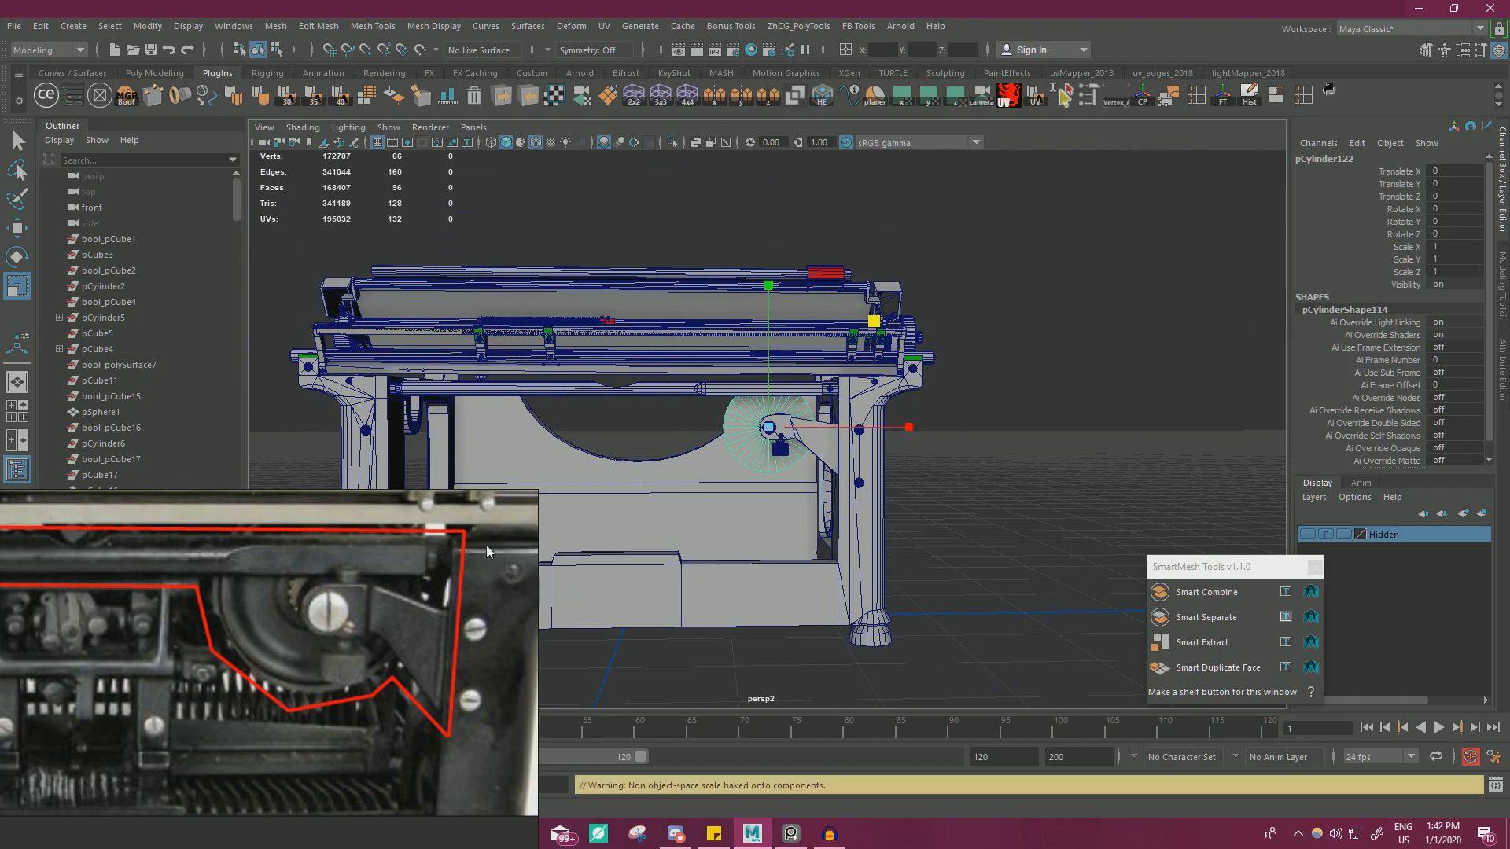
scroll(245, 544, "down", 2)
middle_click_drag(244, 544, 246, 595)
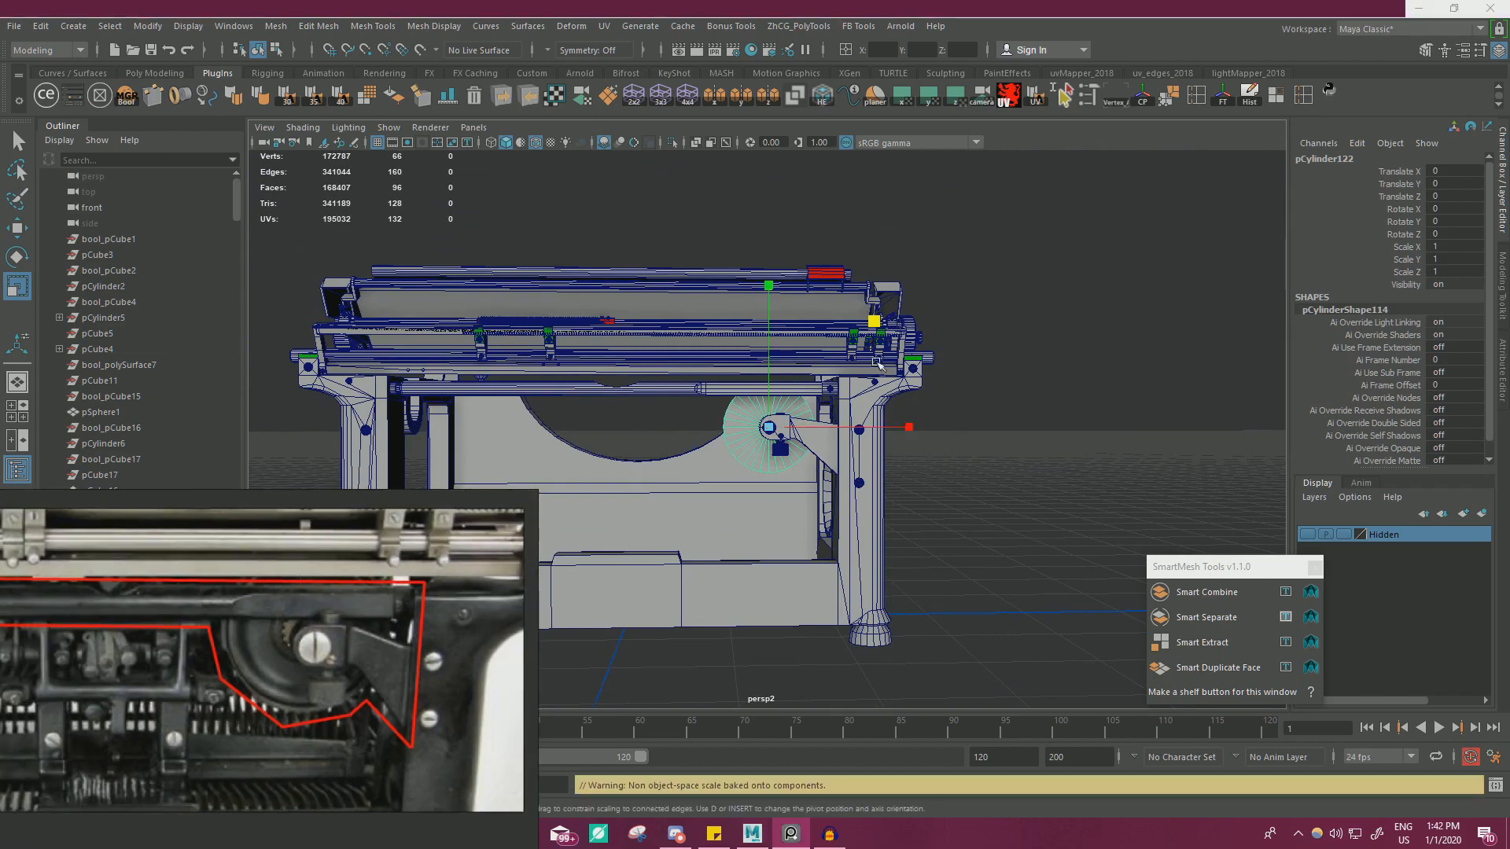
left_click_drag(873, 322, 889, 324)
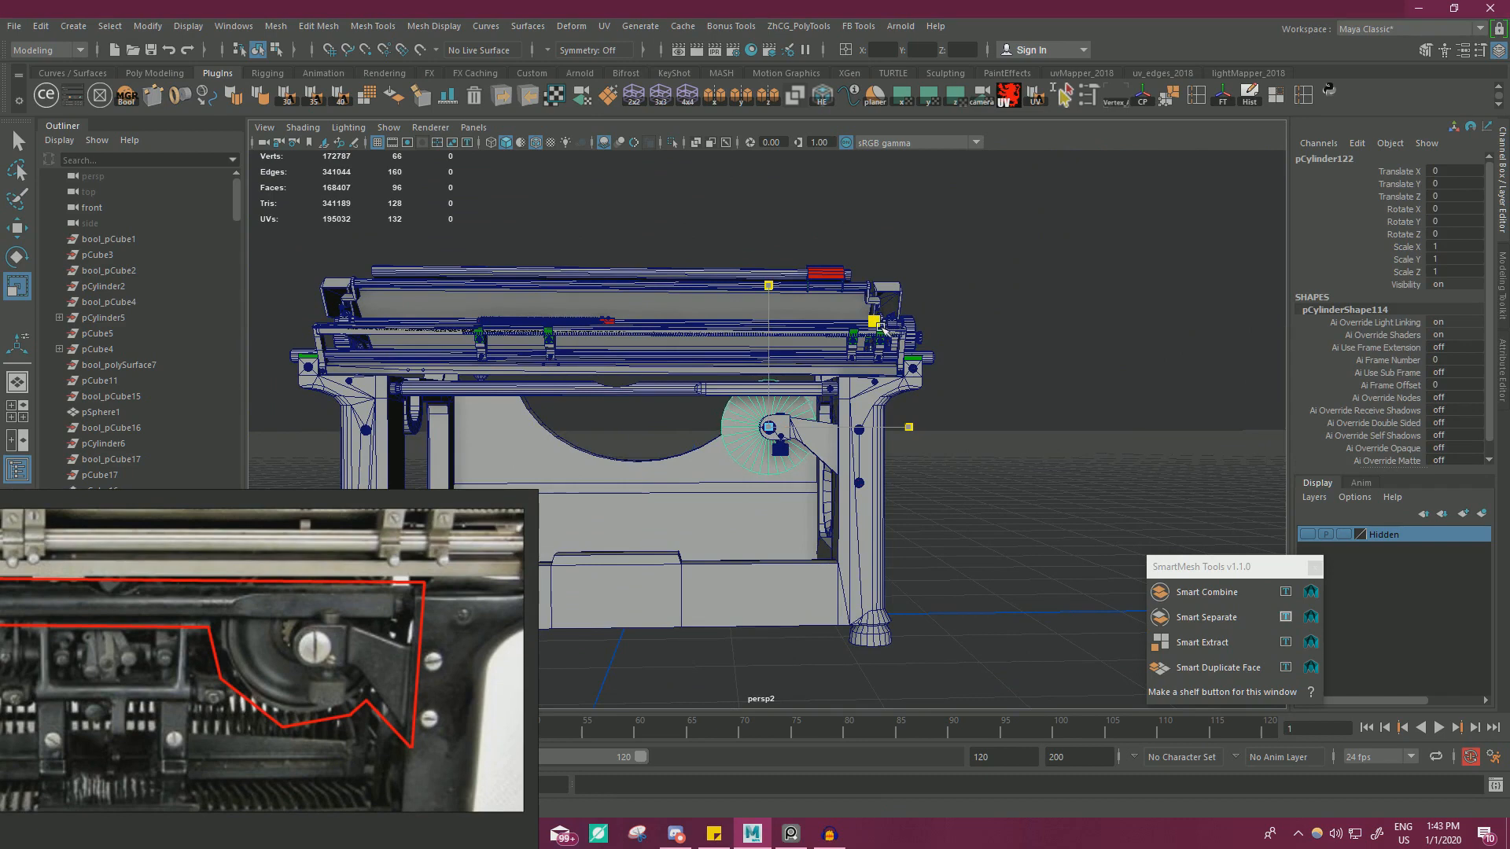
left_click_drag(880, 326, 881, 326)
scroll(799, 504, "up", 5)
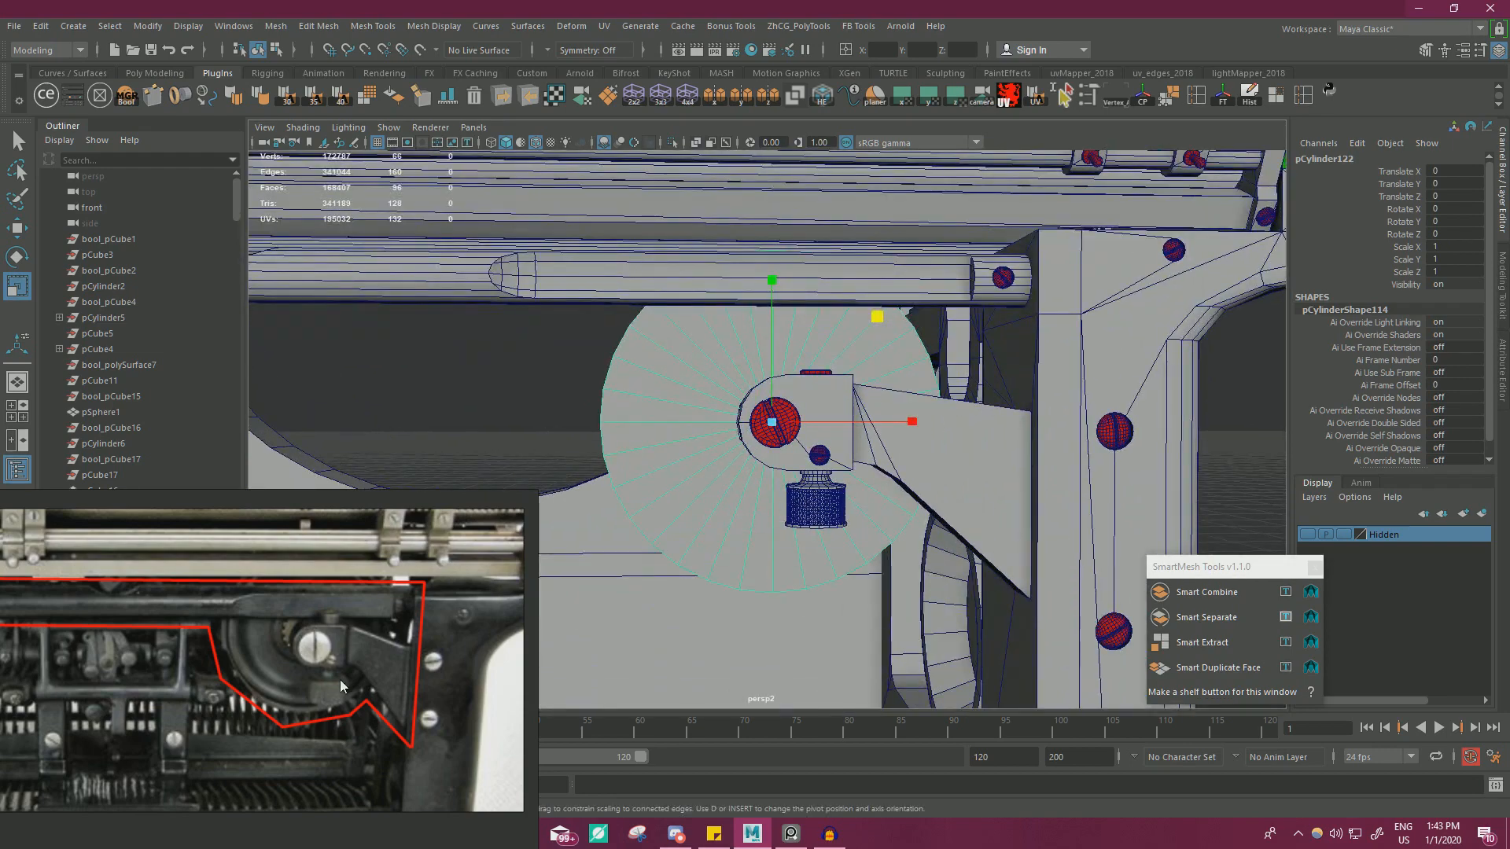
- Move the knurled knob together with its neck and rims slightly down from the bracket
scroll(800, 493, "up", 8)
left_click(863, 589)
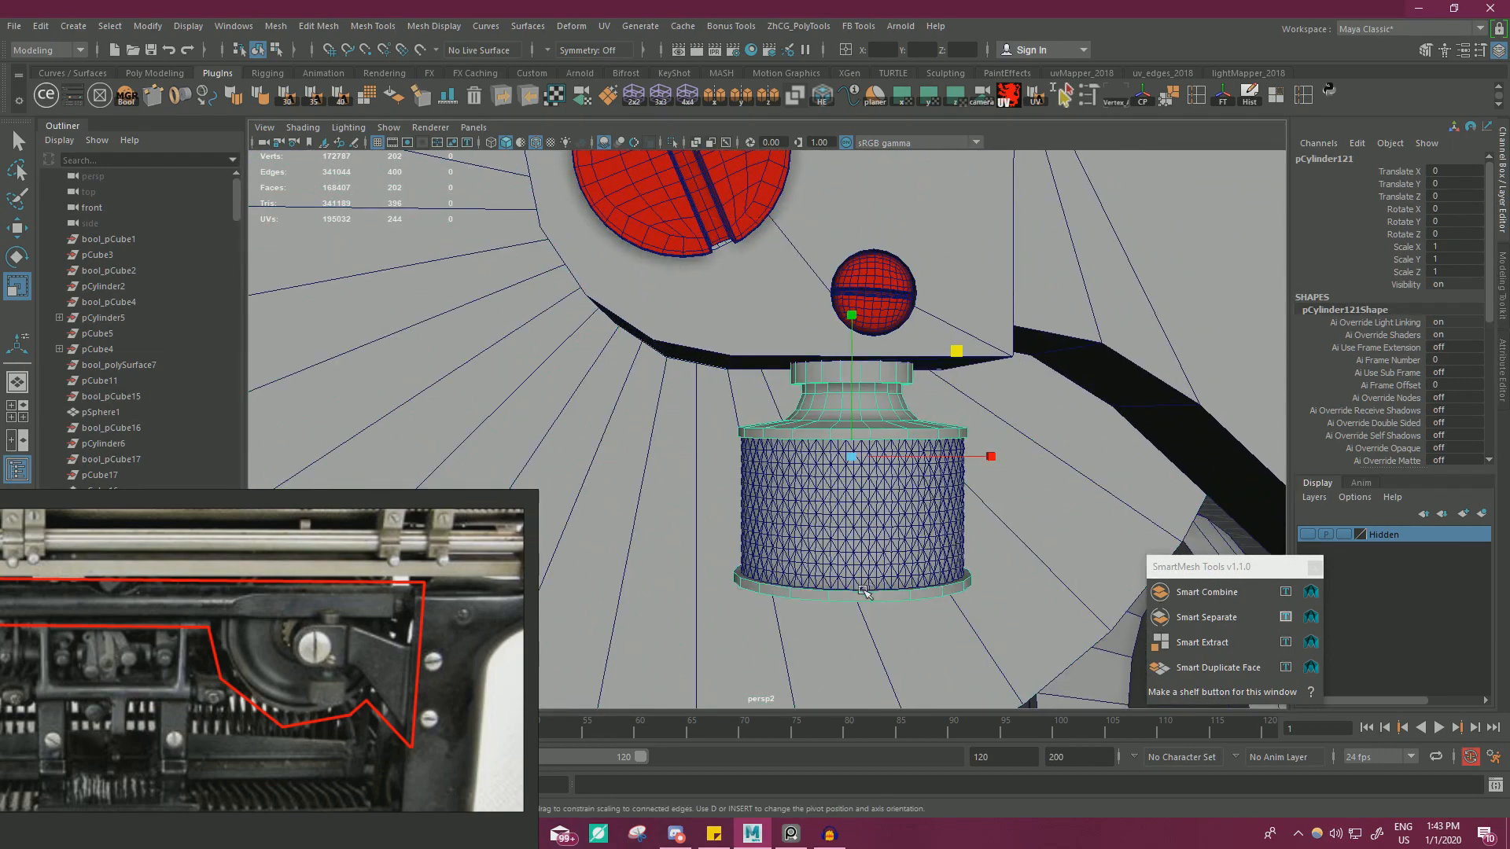
left_click(822, 511)
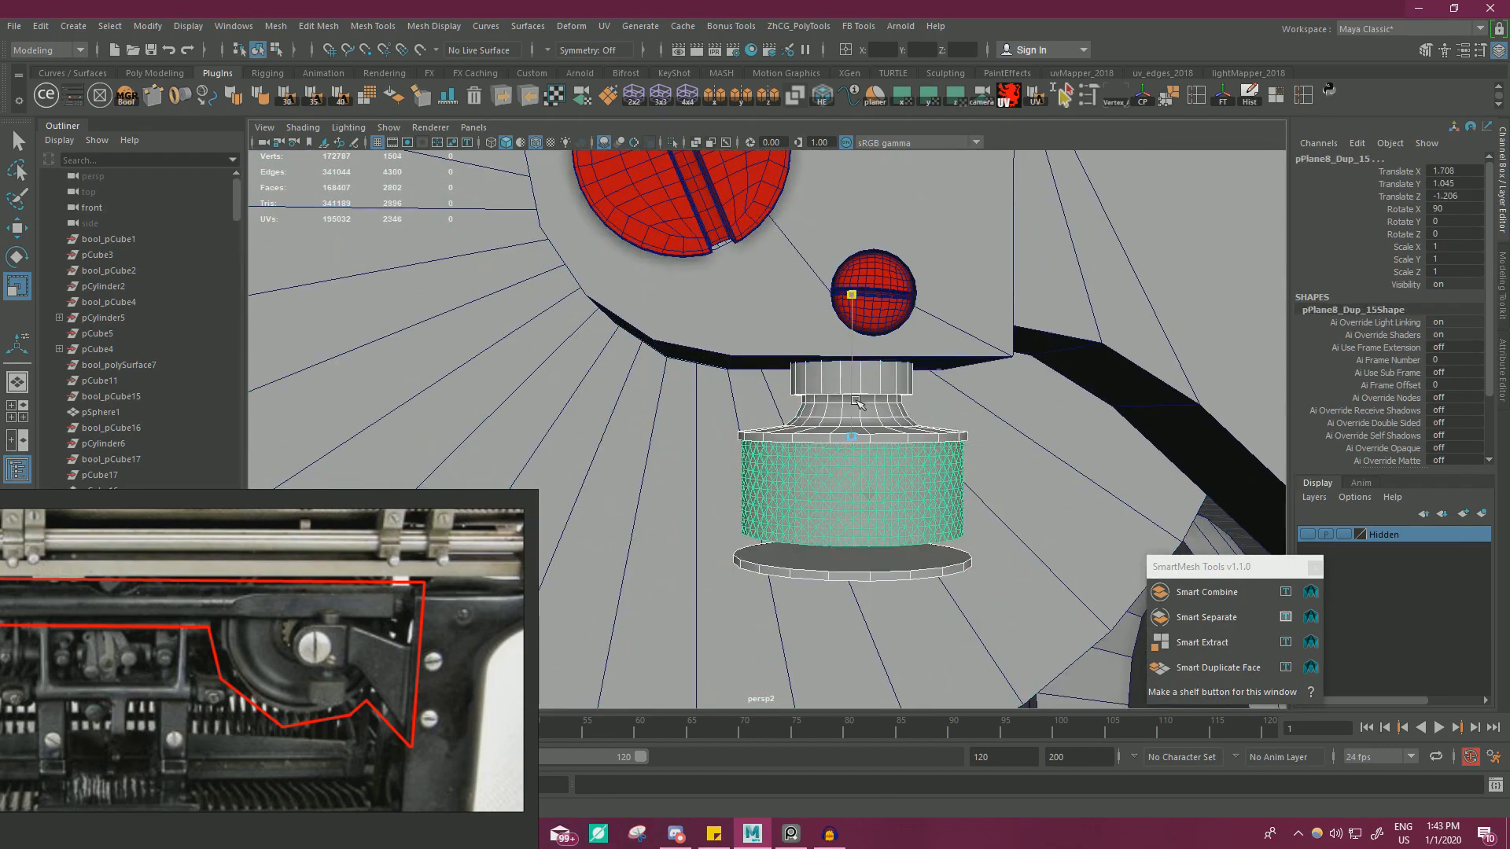
key("w")
left_click_drag(850, 381, 856, 404)
- Raise the top vertices of the knob's neck to extend it up to the bracket's underside
right_click_drag(823, 389, 756, 394)
left_click_drag(810, 379, 984, 312)
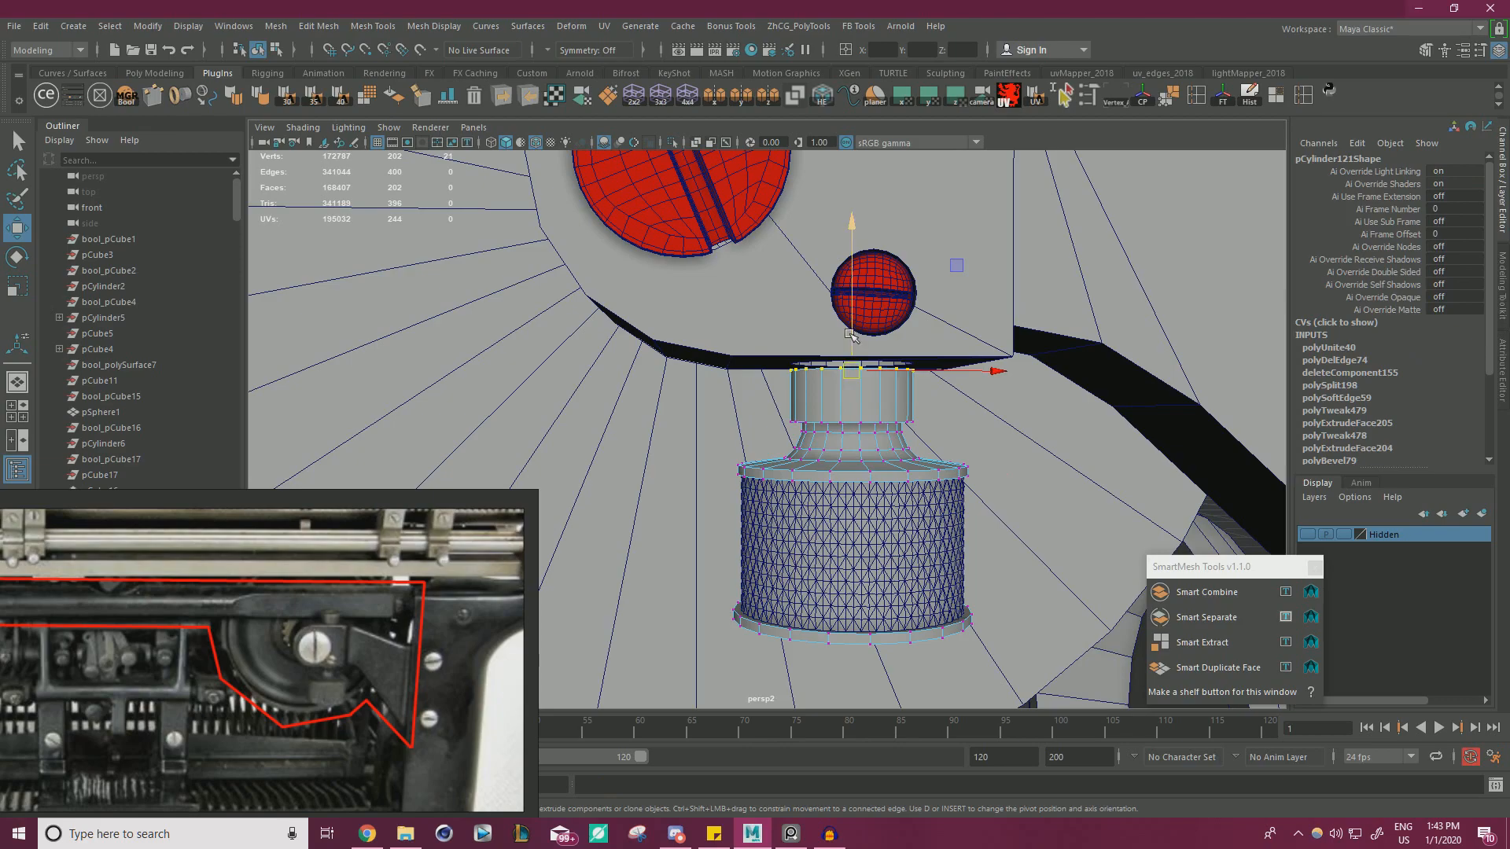
left_click_drag(849, 335, 854, 317)
right_click_drag(841, 381, 904, 352)
right_click_drag(904, 377, 1038, 440, "alt")
middle_click_drag(941, 437, 863, 423, "alt")
right_click_drag(863, 423, 644, 401, "alt")
left_click_drag(708, 409, 865, 409, "alt")
left_click(1180, 427)
- Fine-tune the disc's diameter by scaling it slightly against the surrounding frame and horizontal rod
left_click_drag(1179, 427, 1069, 432, "alt")
right_click_drag(1069, 433, 865, 425, "alt")
right_click_drag(773, 423, 818, 424, "alt")
middle_click_drag(786, 409, 798, 447, "alt")
right_click_drag(797, 446, 872, 453, "alt")
left_click(709, 465)
key("r")
left_click_drag(879, 341, 874, 338)
right_click_drag(865, 370, 739, 442, "alt")
left_click_drag(739, 442, 790, 448, "alt")
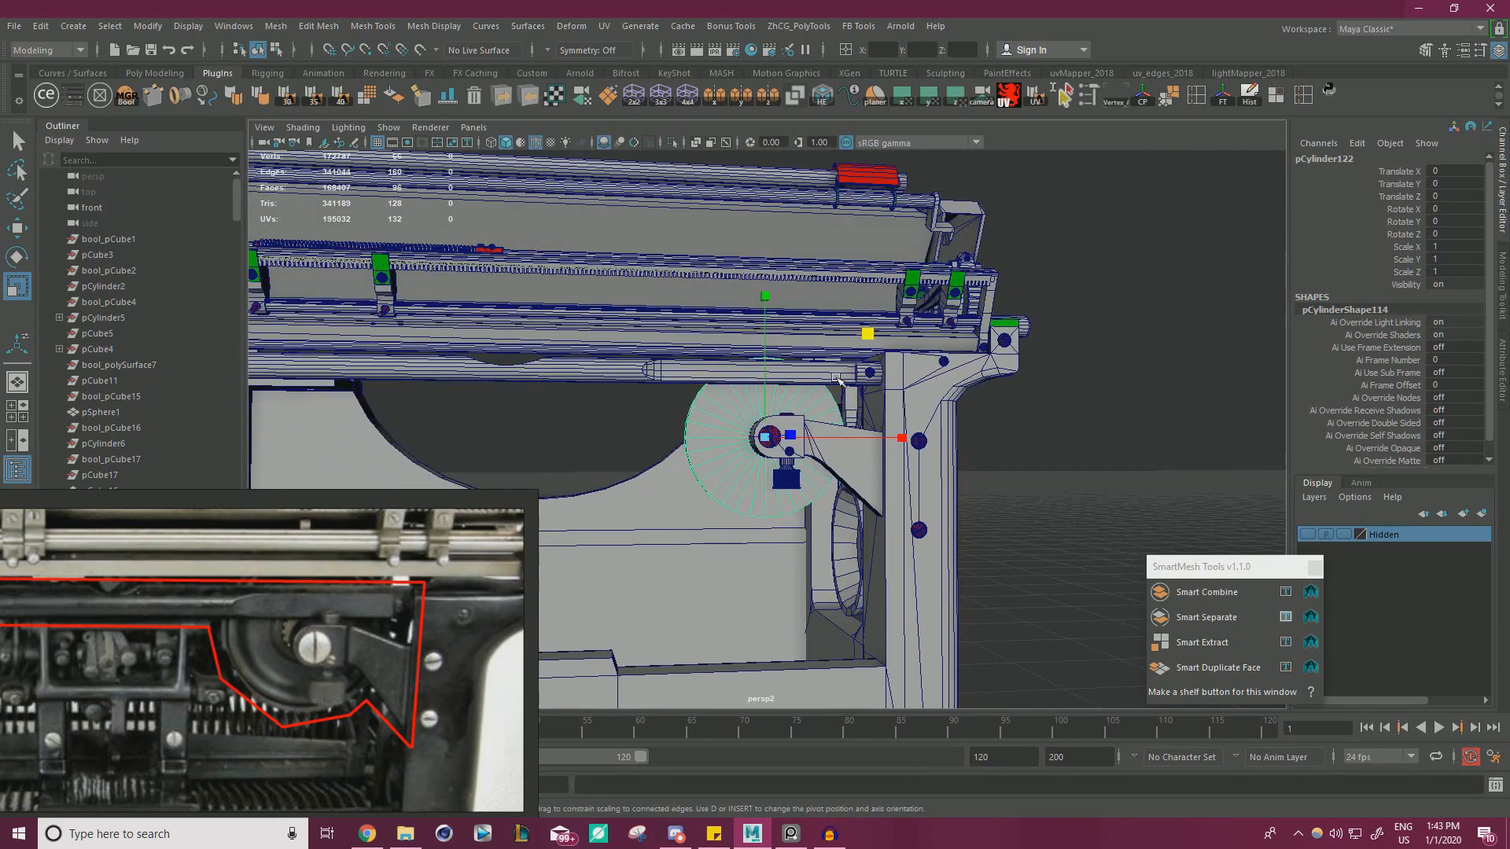
left_click_drag(867, 336, 870, 335)
left_click(1085, 449)
right_click_drag(1084, 449, 708, 440, "alt")
left_click_drag(708, 441, 967, 486, "alt")
right_click_drag(967, 486, 1101, 519, "alt")
middle_click_drag(1006, 550, 940, 496, "alt")
left_click_drag(940, 495, 853, 385, "alt")
left_click(810, 355)
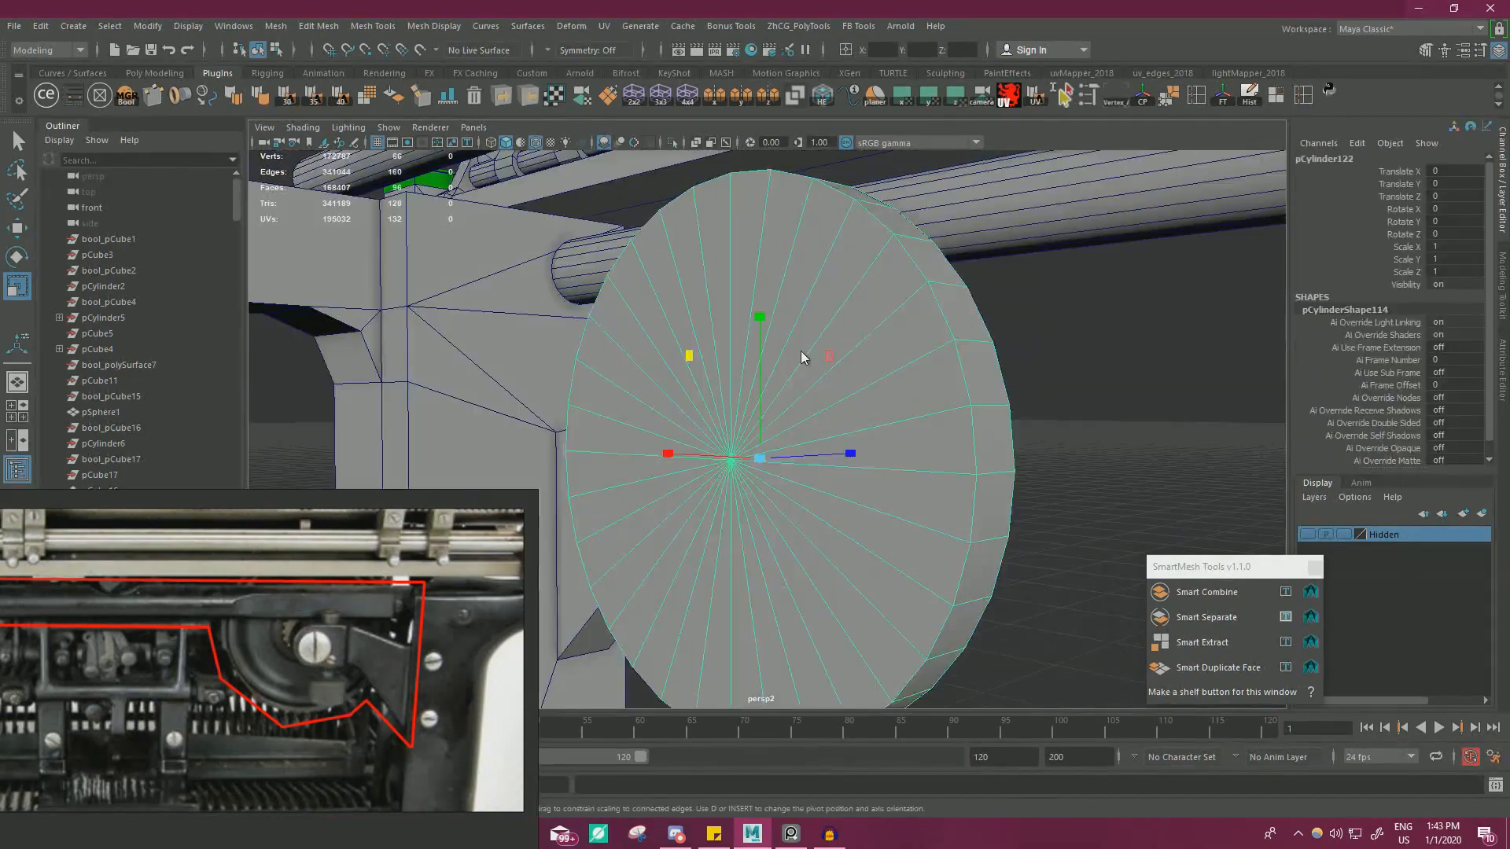
right_click_drag(801, 351, 803, 399)
left_click(829, 393)
double_click(842, 395, "shift")
left_click_drag(841, 395, 821, 453, "alt")
key("w")
- Select all the front cap faces of the disc, leaving out the faces along its outer edge
left_click_drag(877, 369, 668, 397, "alt")
right_click_drag(669, 398, 768, 411, "alt")
left_click(587, 392)
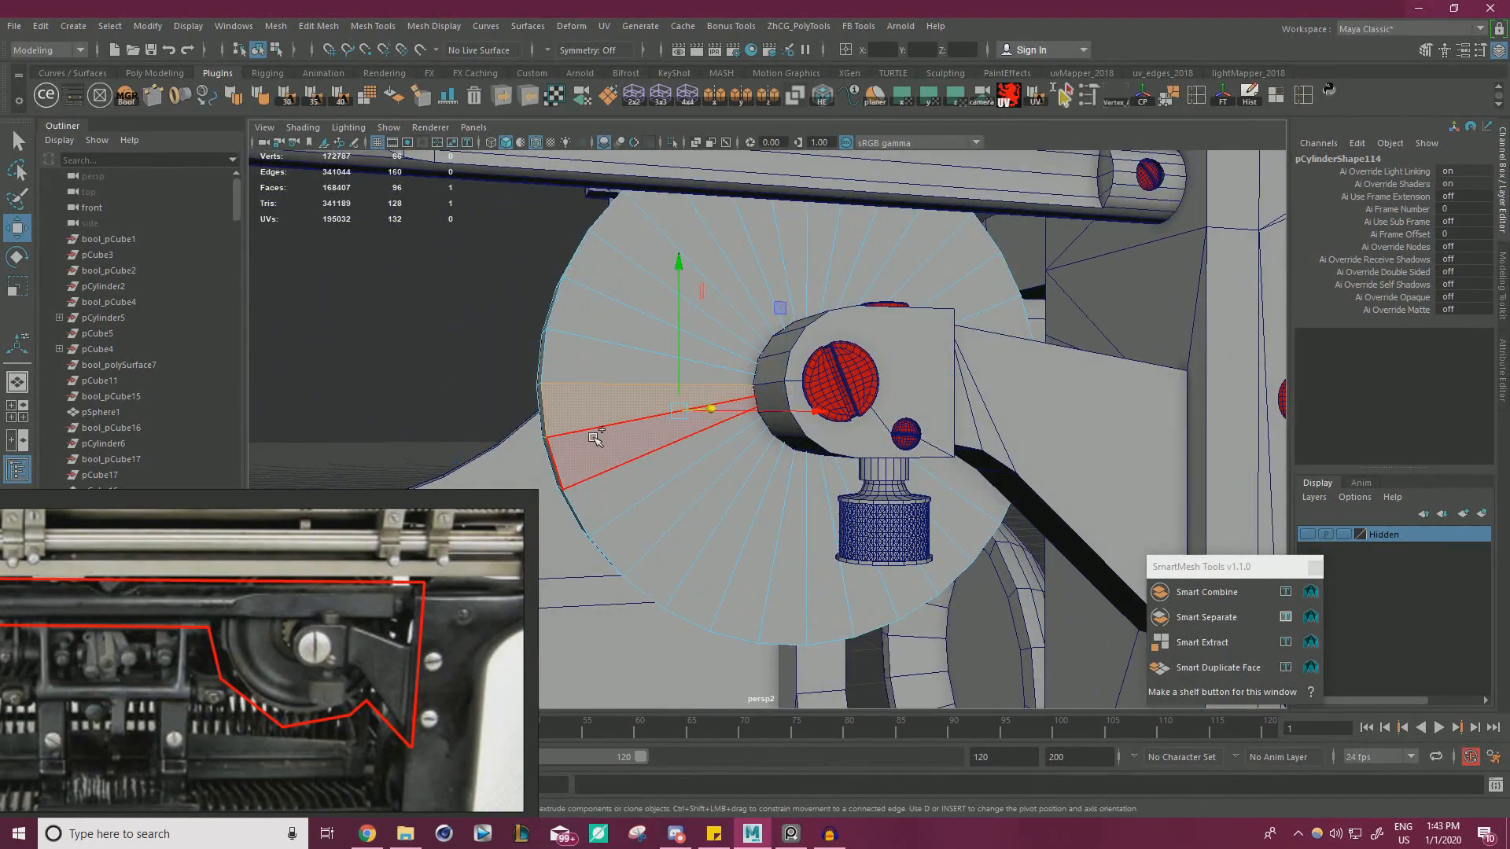
double_click(593, 438, "shift")
left_click_drag(598, 421, 682, 413, "alt")
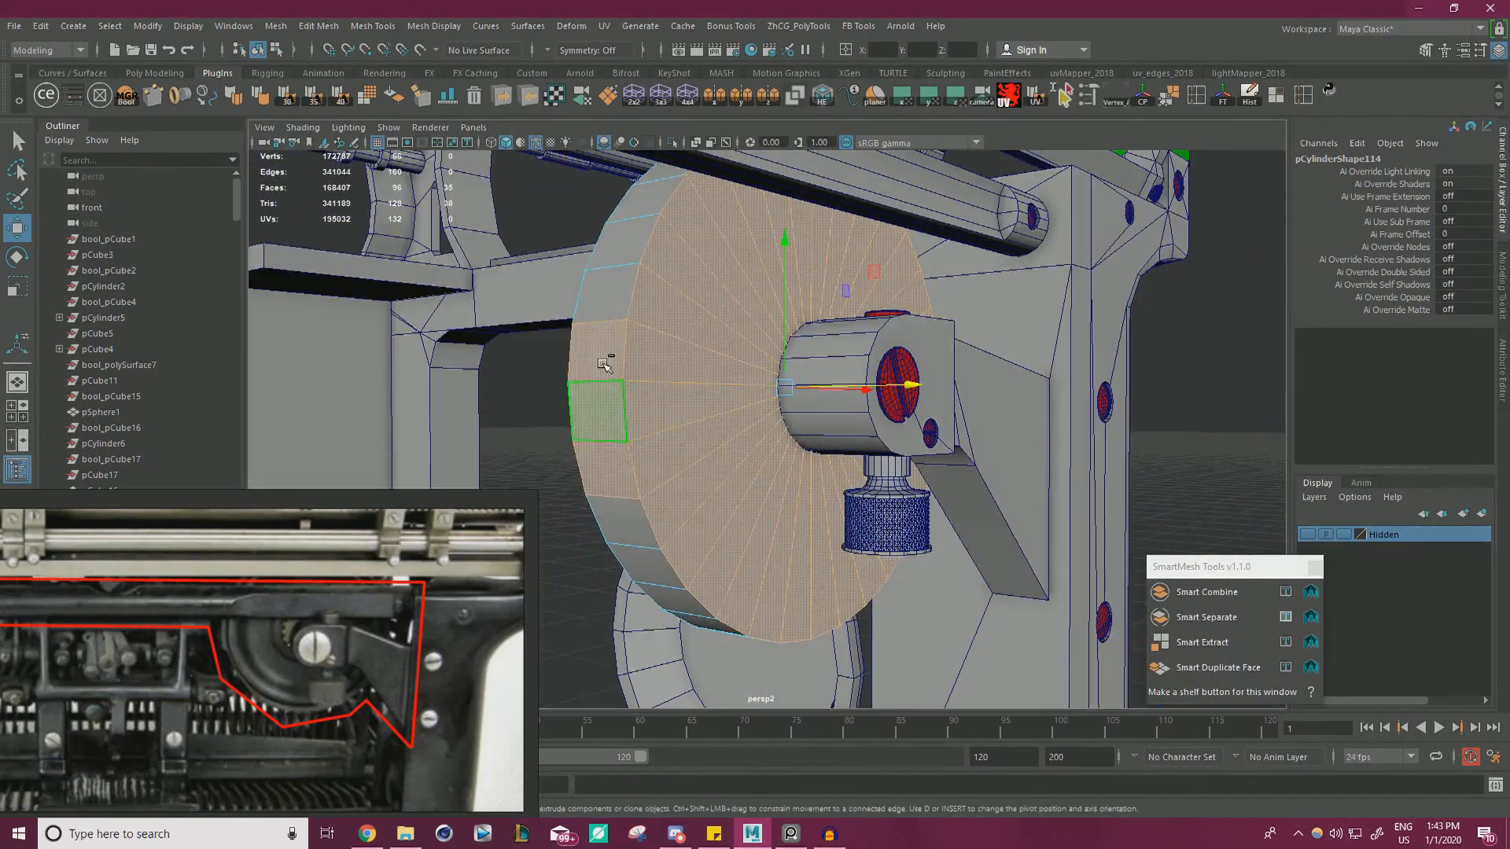
double_click(605, 411, "ctrl")
- Inset the disc's front faces with an offset extrusion, leaving a narrow outer rim like the wheel in the close-up reference
scroll(363, 667, "down", 10)
middle_click_drag(343, 783, 337, 687)
scroll(337, 687, "up", 4)
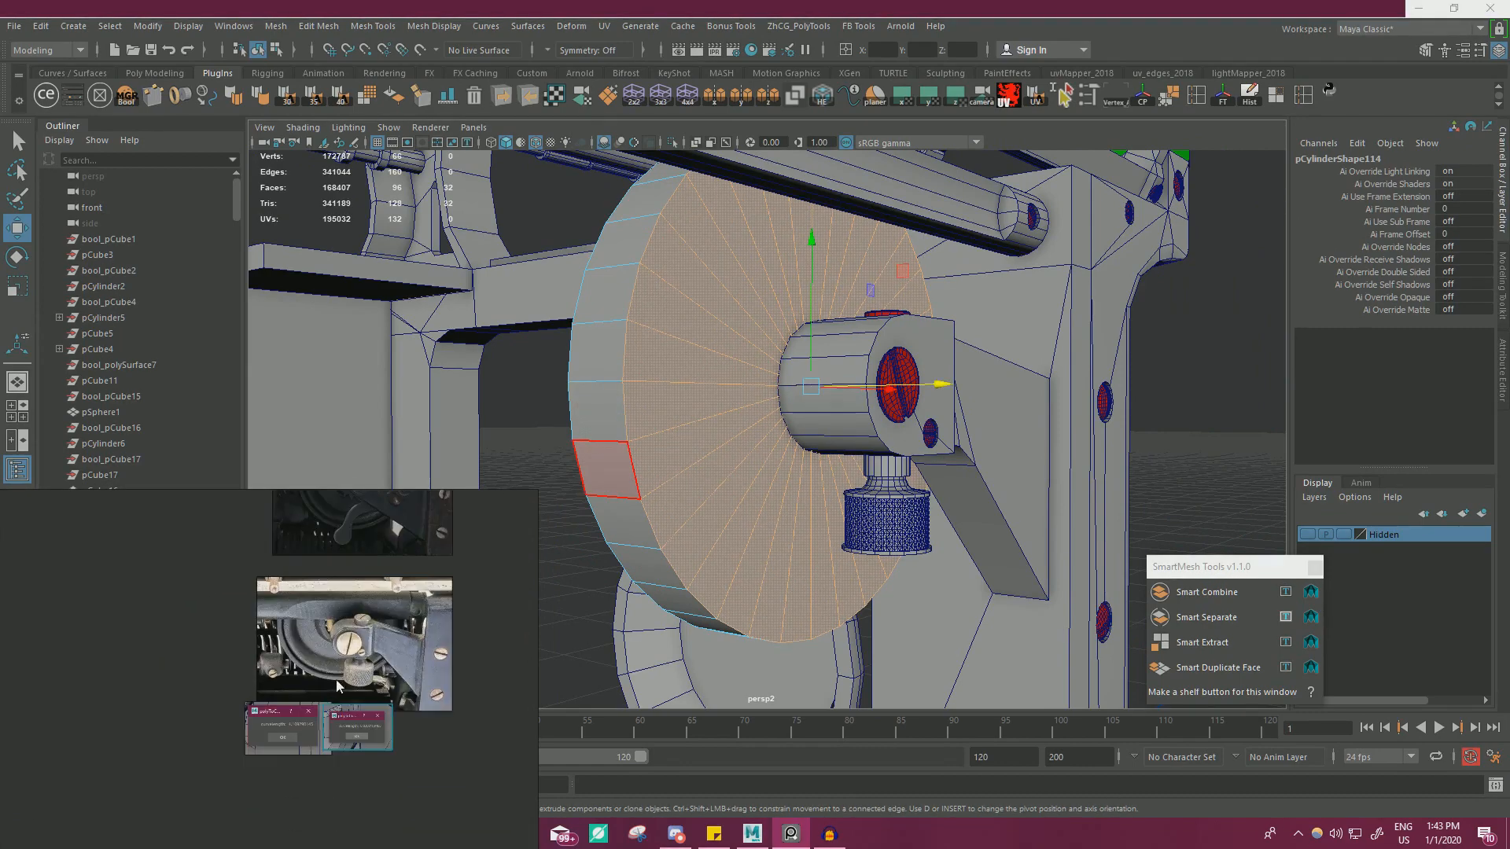
scroll(336, 682, "up", 6)
middle_click_drag(334, 632, 313, 683)
left_click_drag(700, 499, 627, 523, "alt")
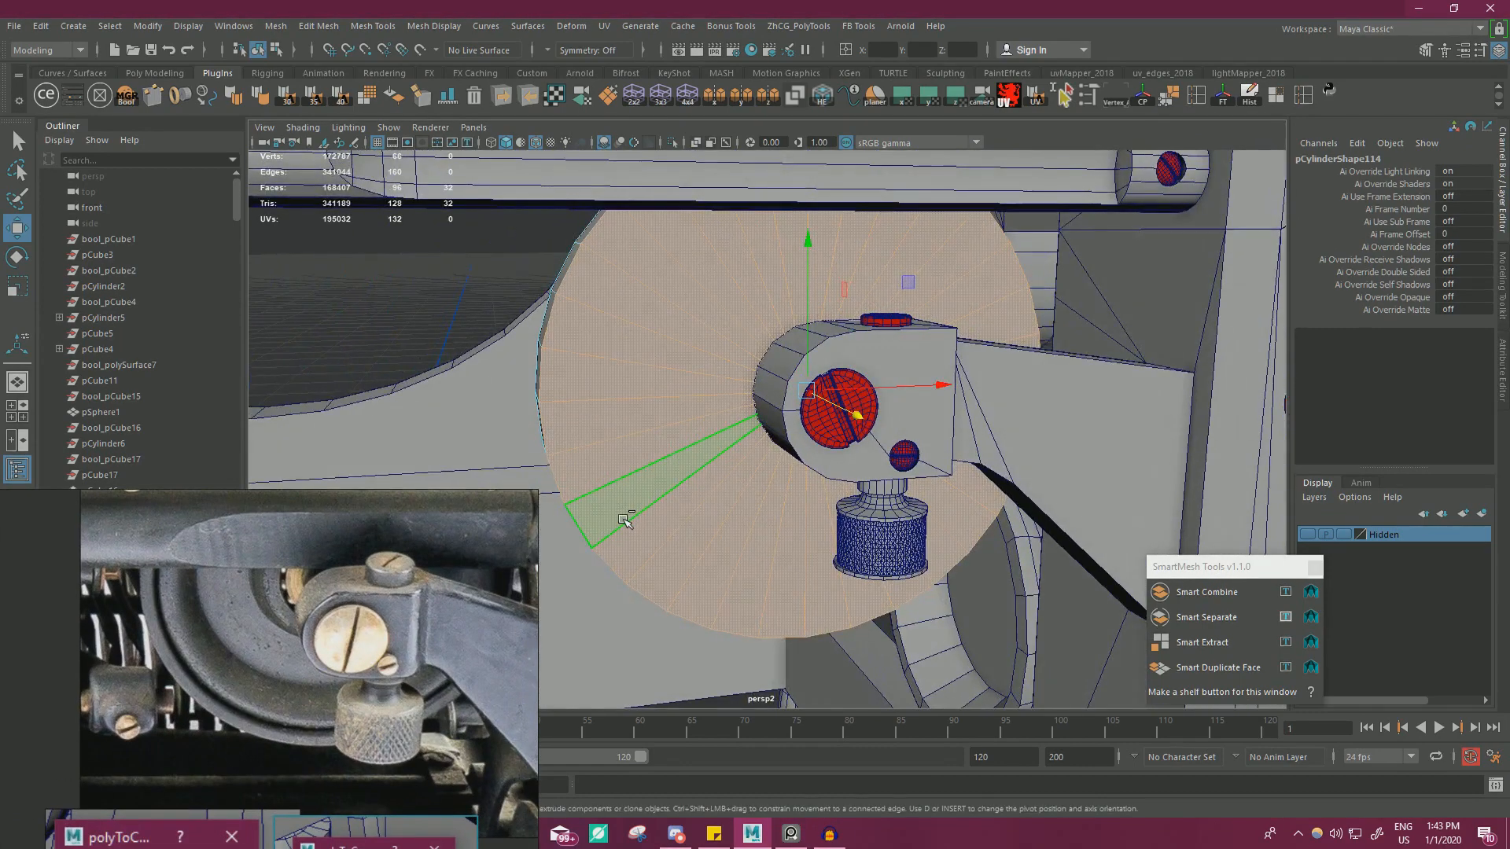
key("ctrl+e")
left_click_drag(957, 206, 944, 207)
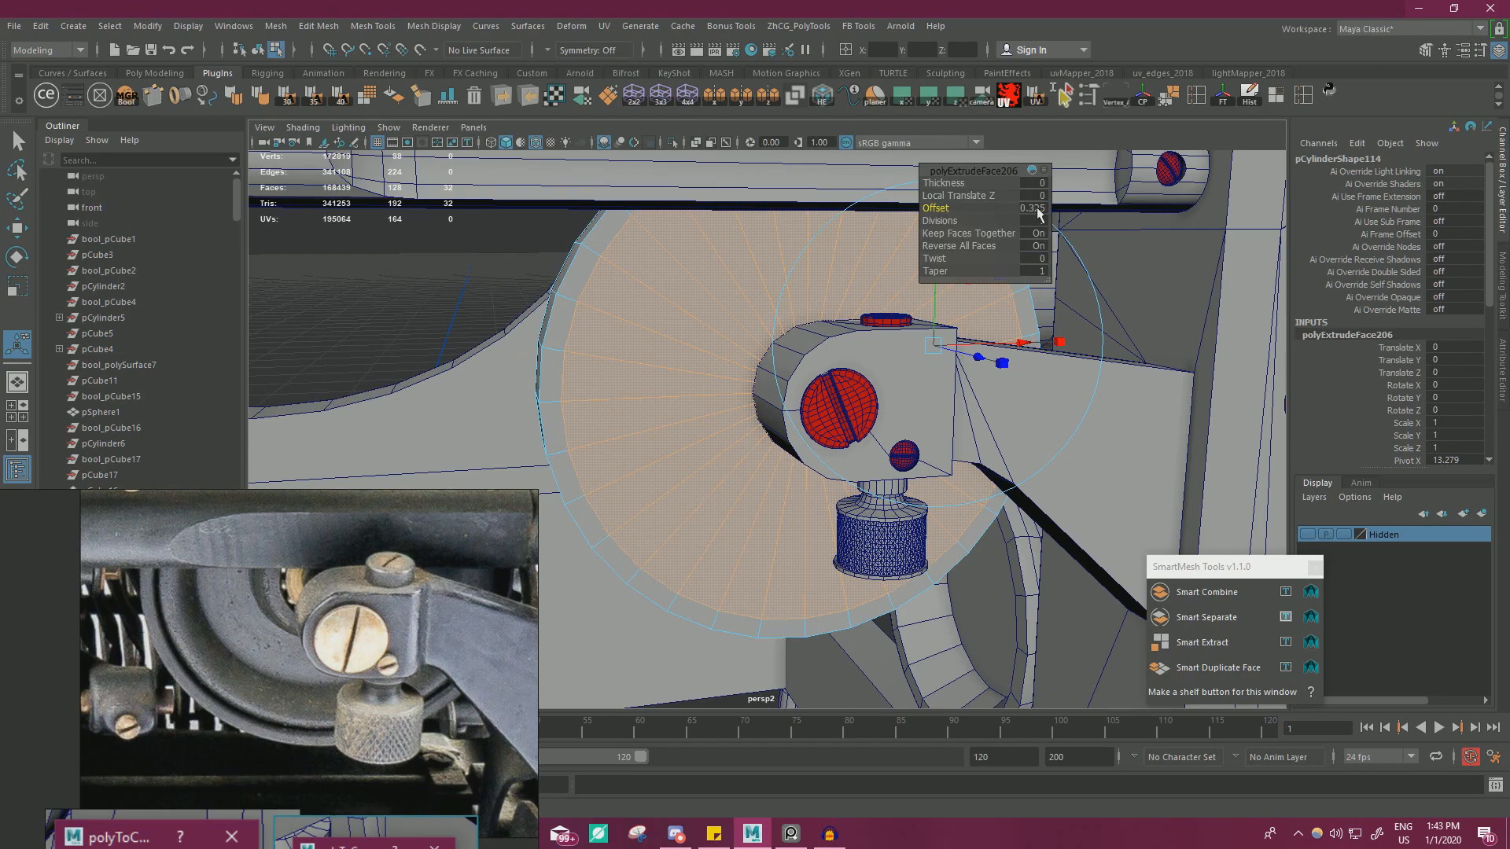
left_click_drag(696, 395, 631, 405, "alt")
- Extrude the inset front faces slightly inward to recess them behind the outer rim
key("w")
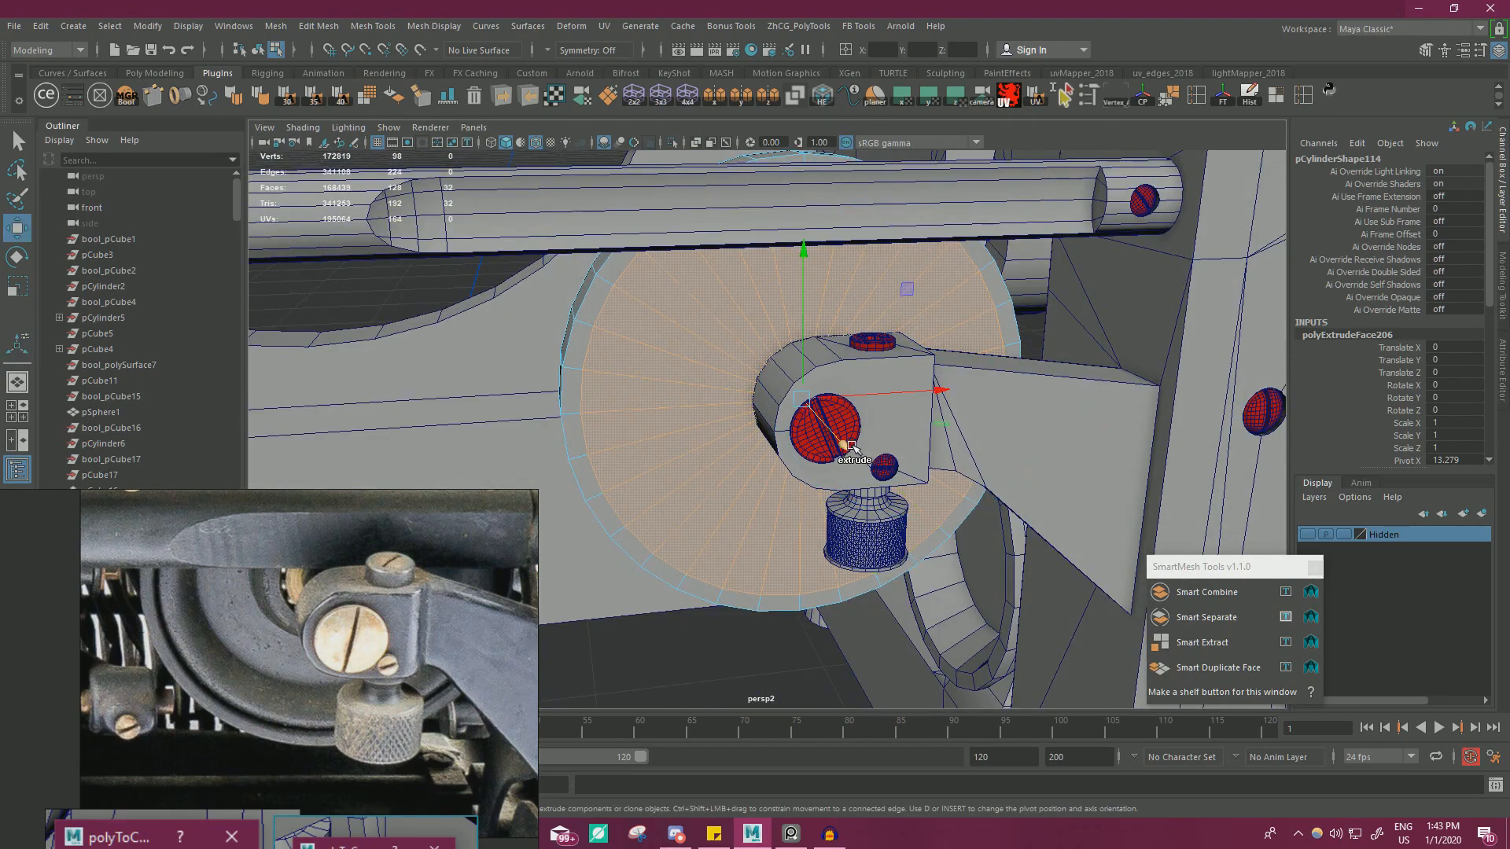
left_click_drag(850, 445, 847, 437, "shift")
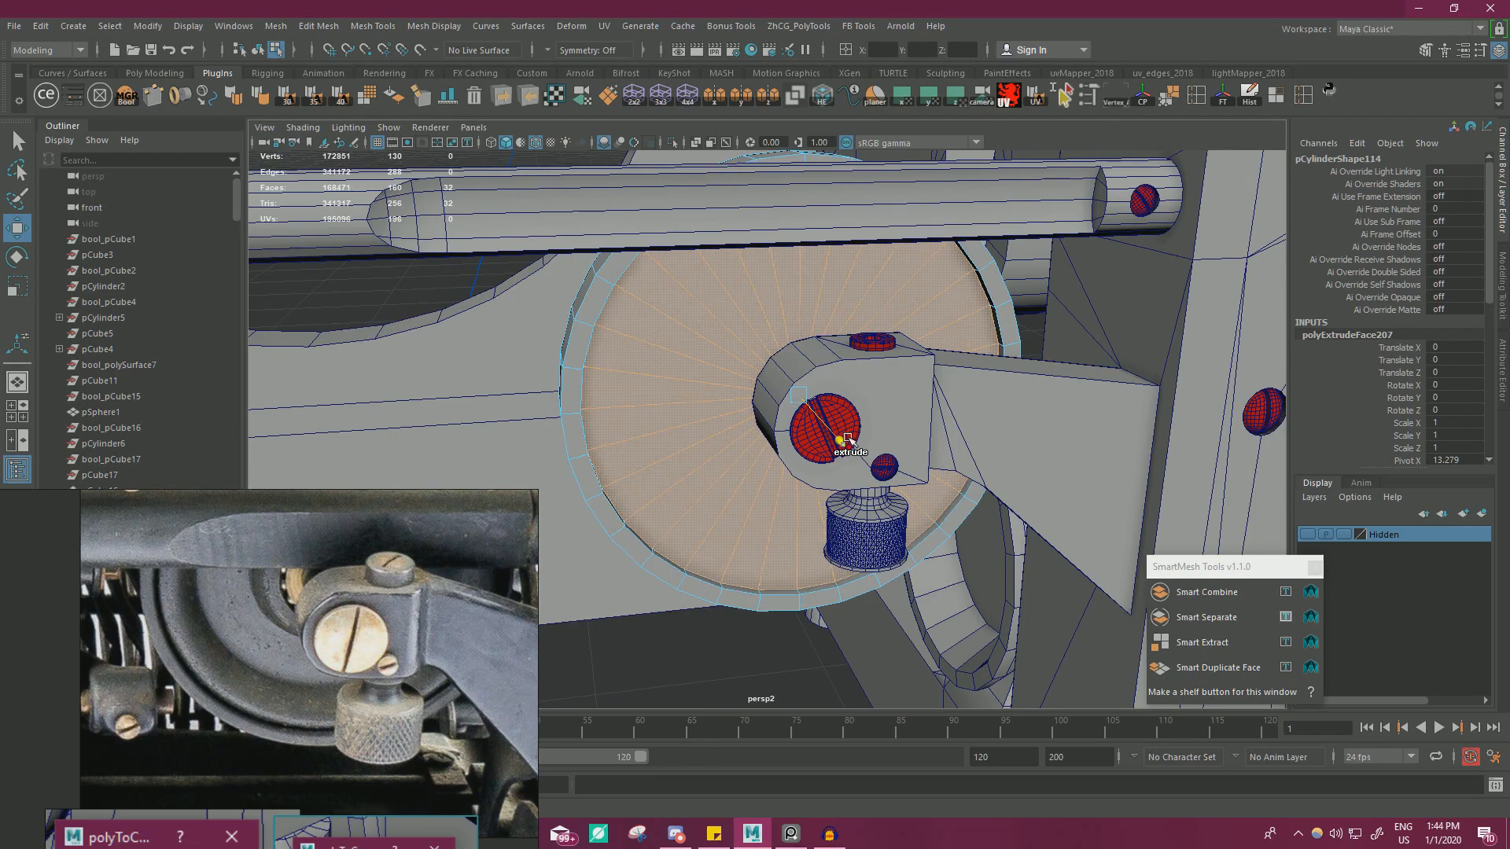
left_click_drag(847, 440, 792, 480, "alt")
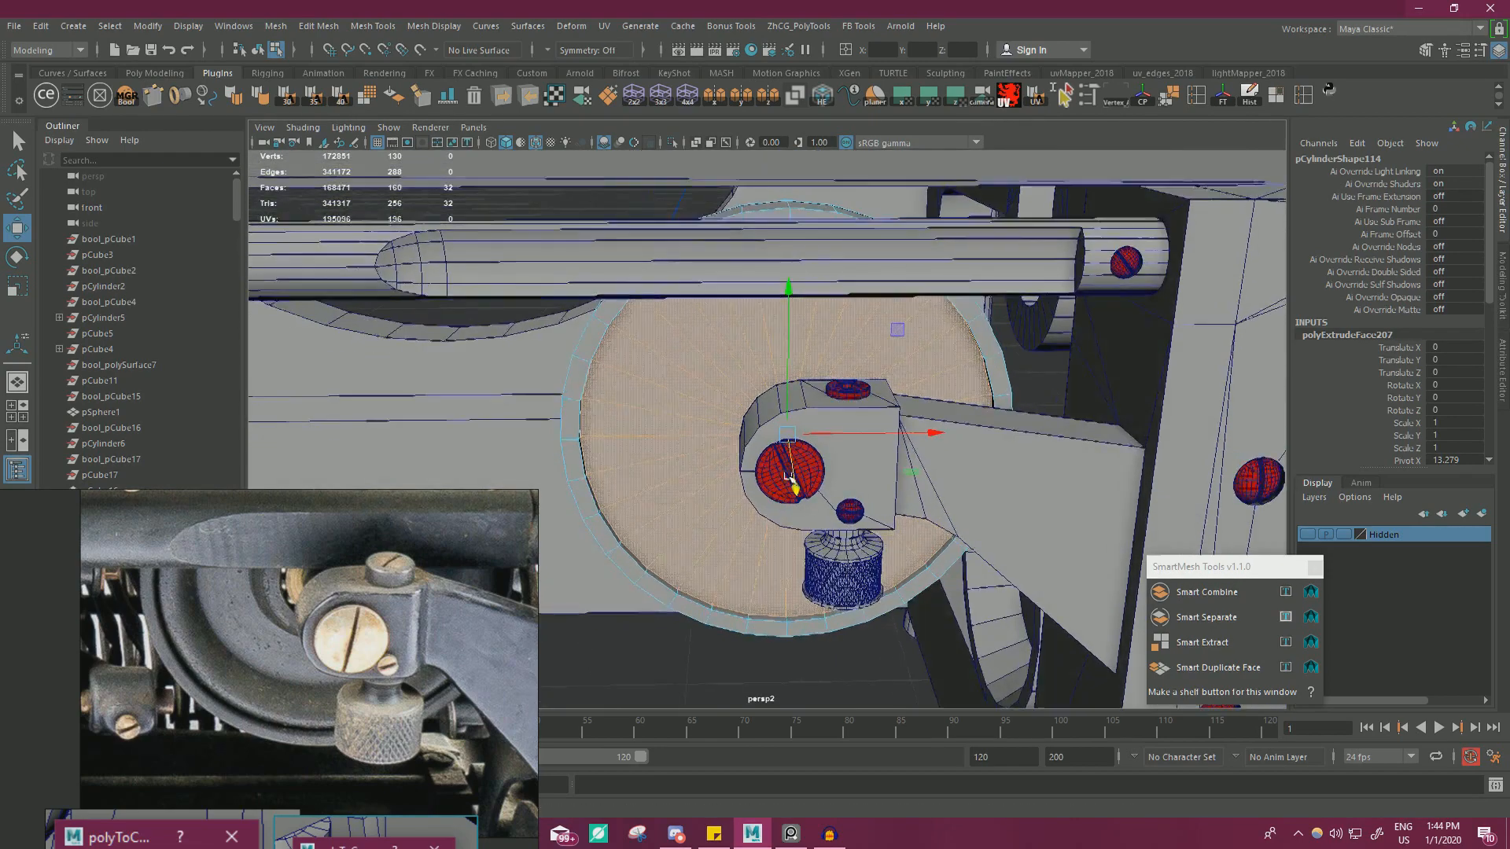
- Inset the recessed faces with an extrusion offset of 0.8 and push the inner faces deeper into the wheel
scroll(801, 491, "up", 3)
key("ctrl+e")
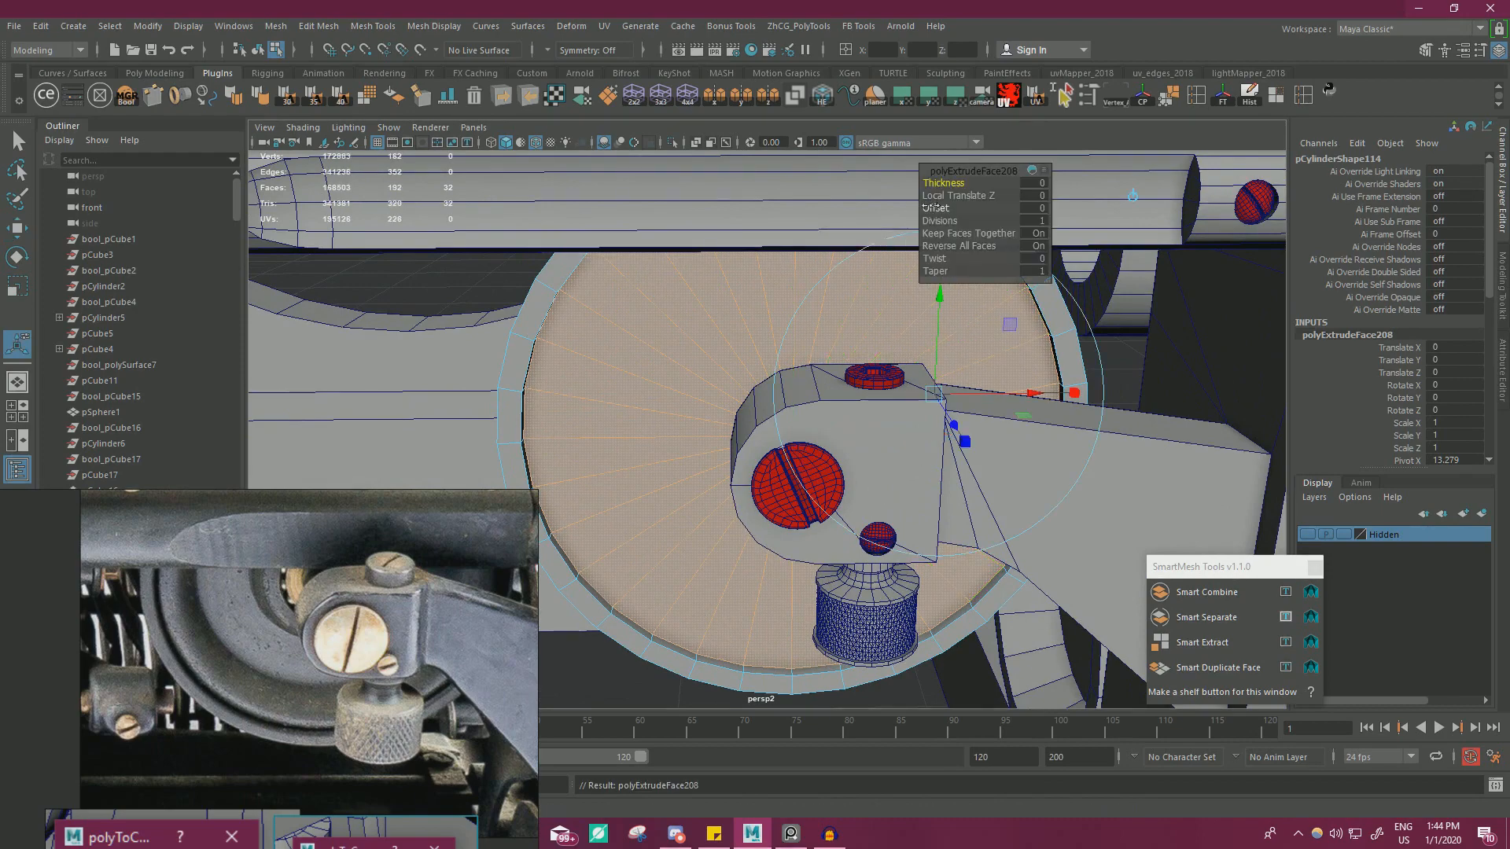
left_click_drag(929, 207, 940, 208)
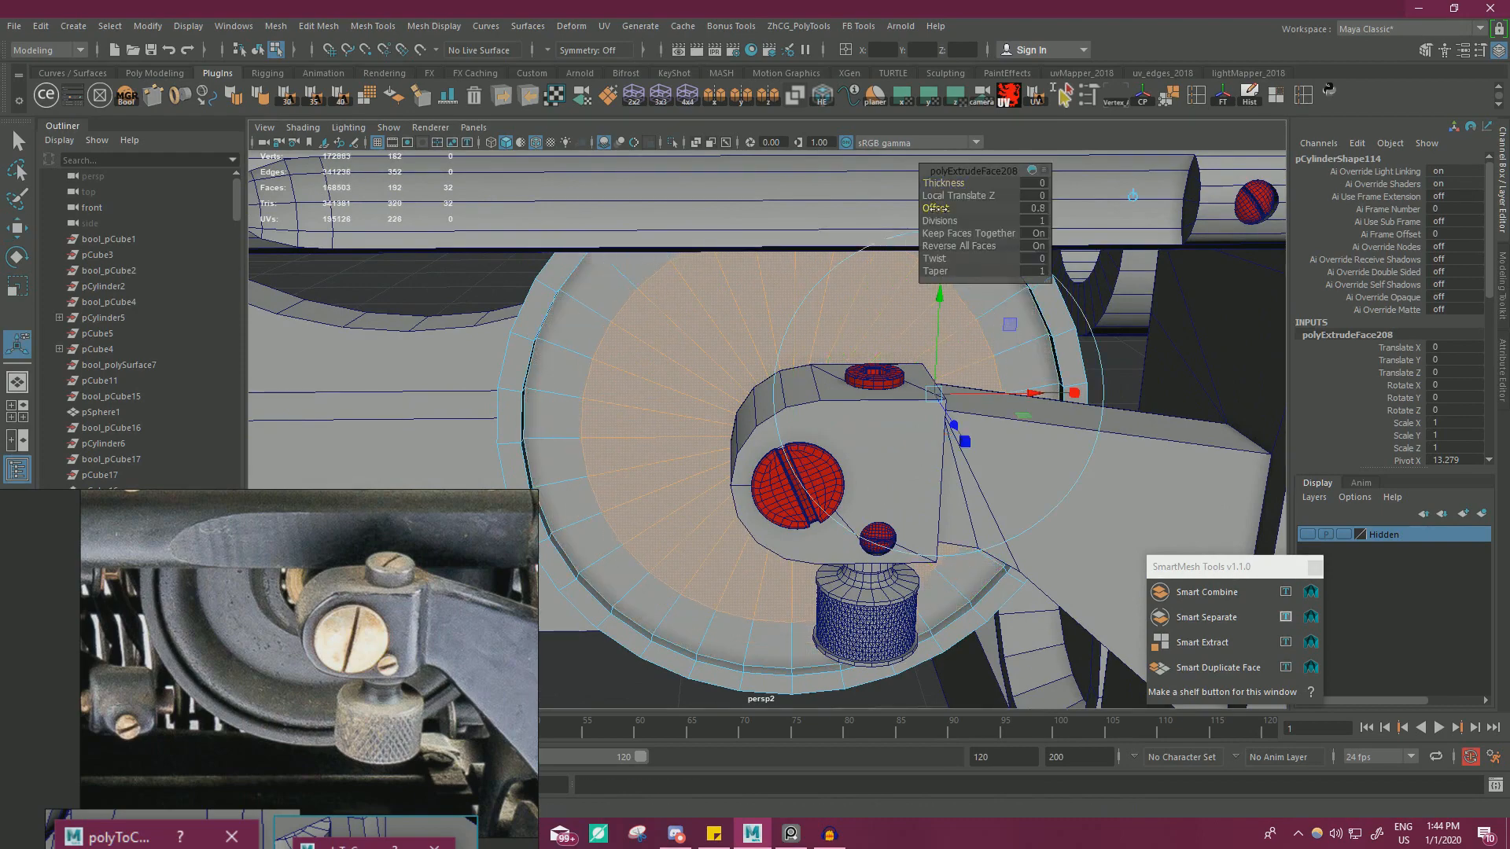
key("w")
left_click_drag(881, 464, 813, 485, "alt")
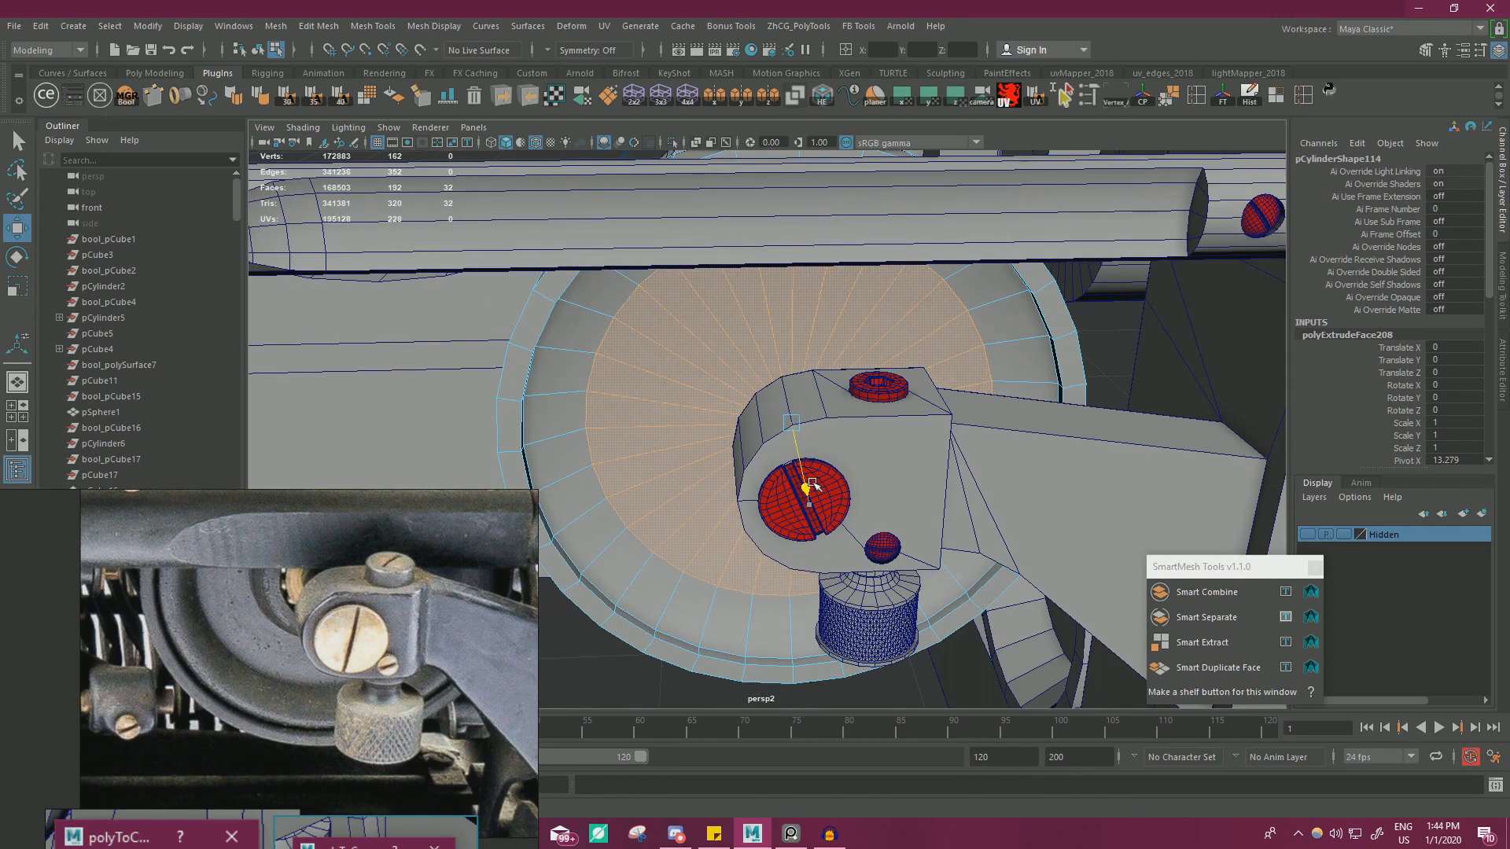
left_click_drag(812, 482, 810, 474)
- Insert an edge loop around the sloped ring of the wheel's front and fine-tune the loop's scale
key("ctrl+shift+x")
left_click(583, 520, "ctrl")
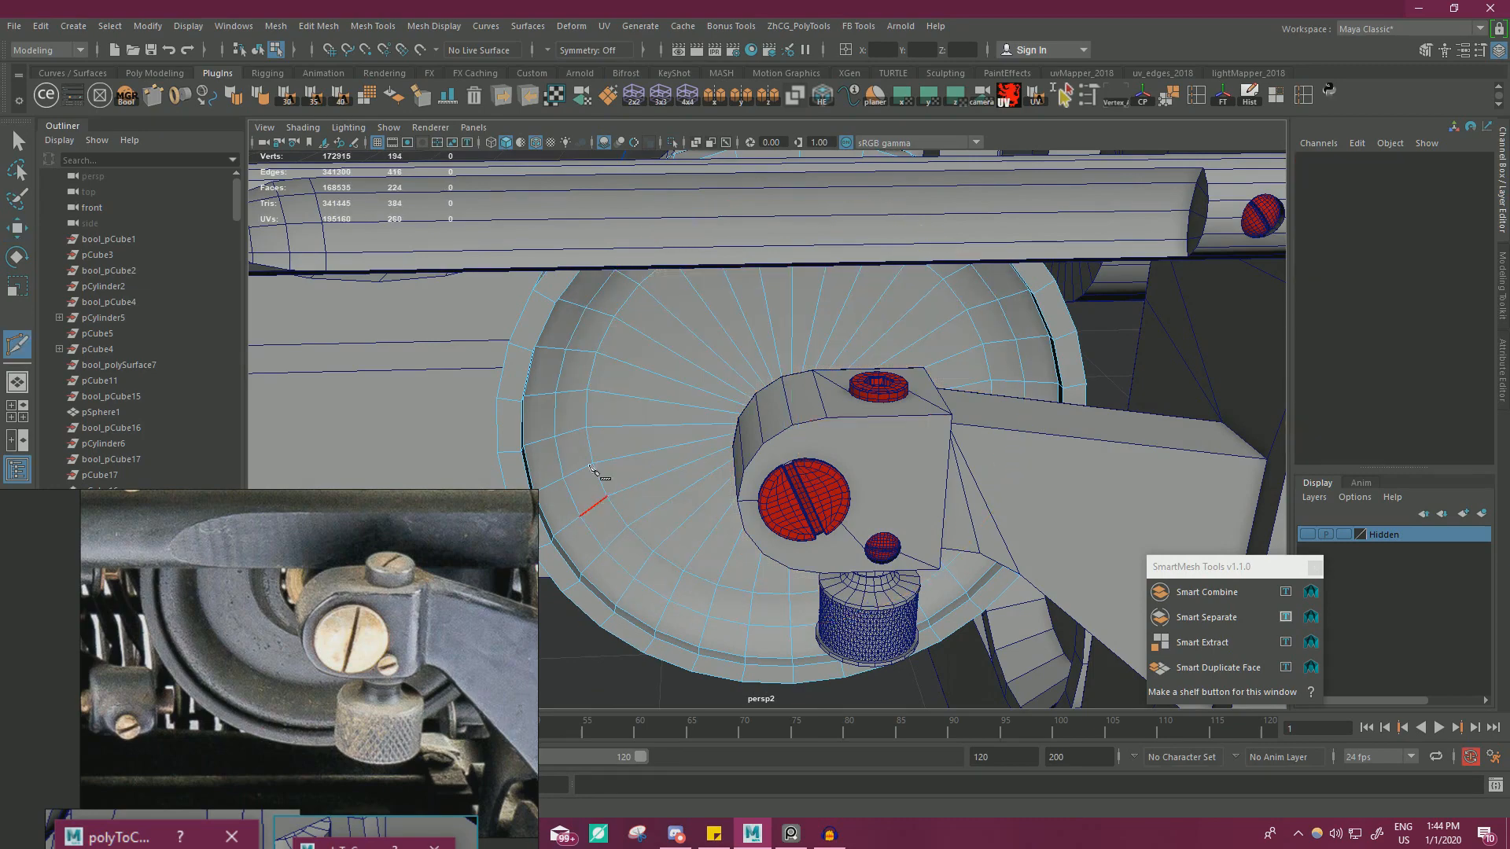
key("w")
right_click_drag(590, 379, 586, 333)
double_click(560, 460)
left_click_drag(716, 489, 801, 432, "alt")
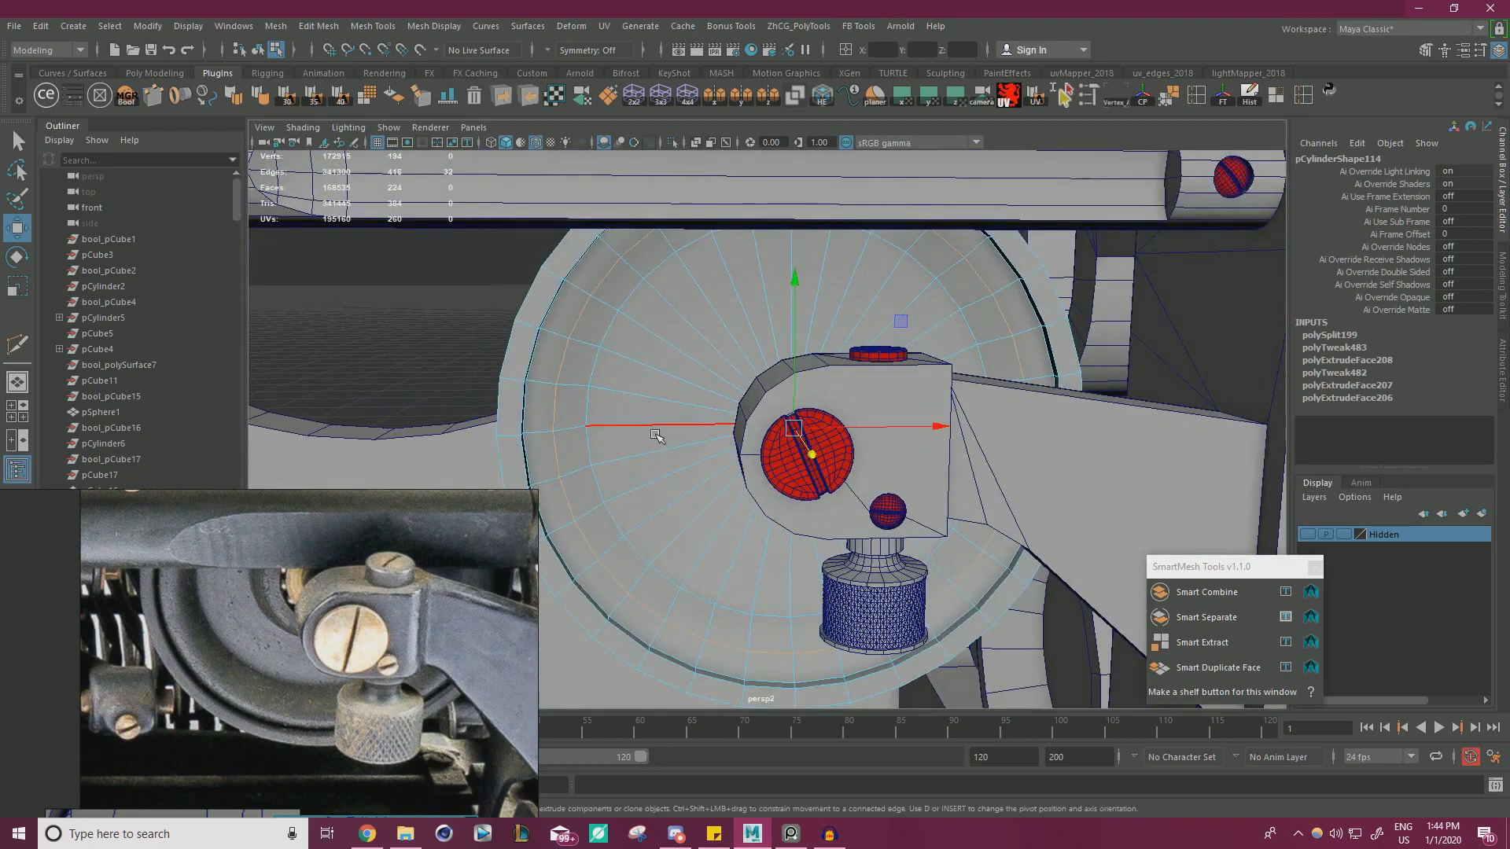
key("r")
left_click_drag(791, 429, 790, 428)
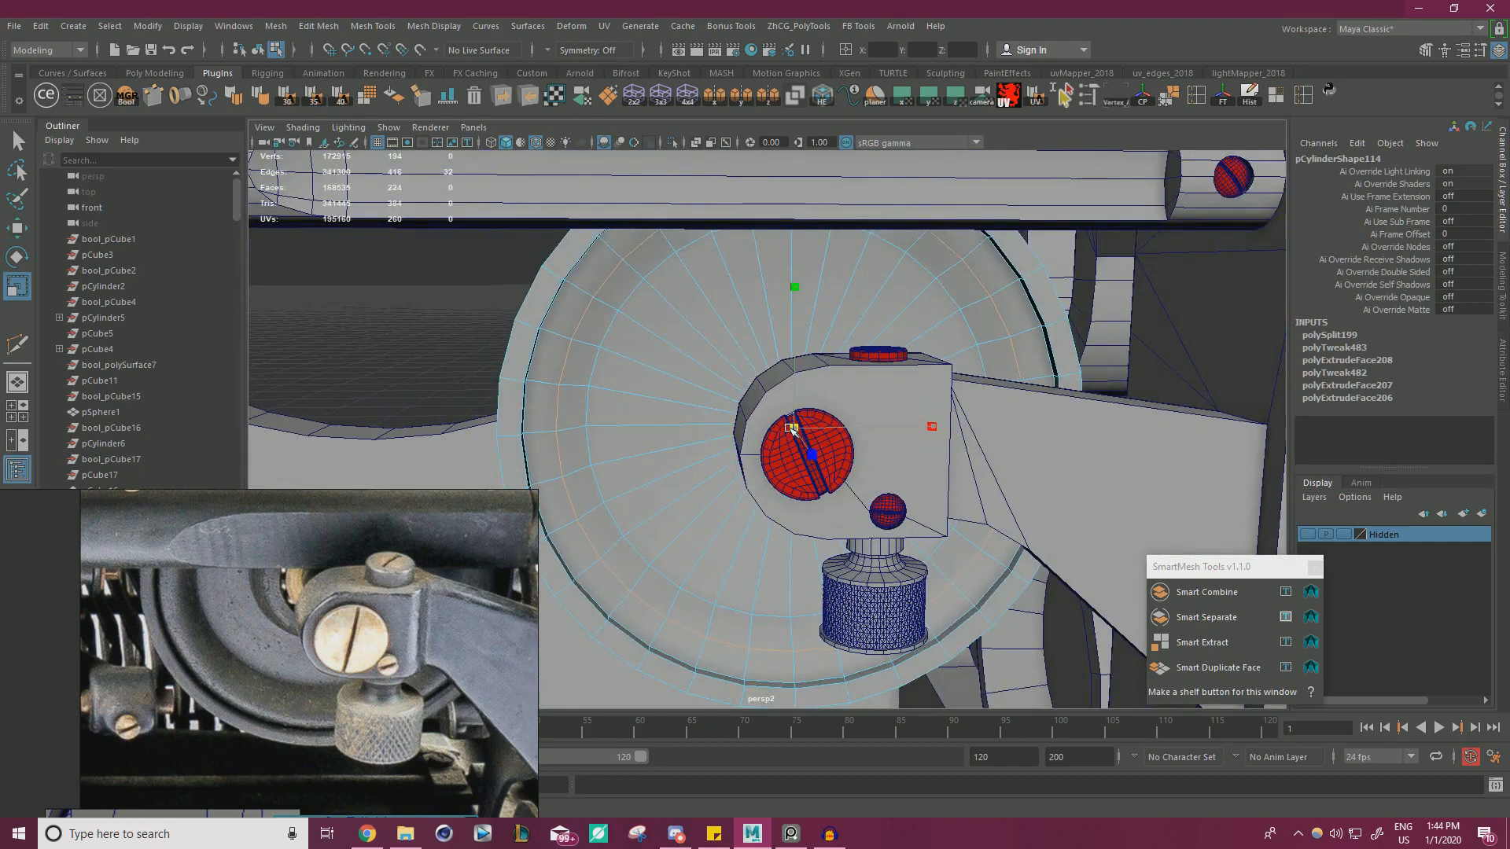
key("w")
mouse_move(650, 421)
left_mouse_down("alt")
mouse_move(587, 432)
mouse_move(648, 432)
left_mouse_up("alt")
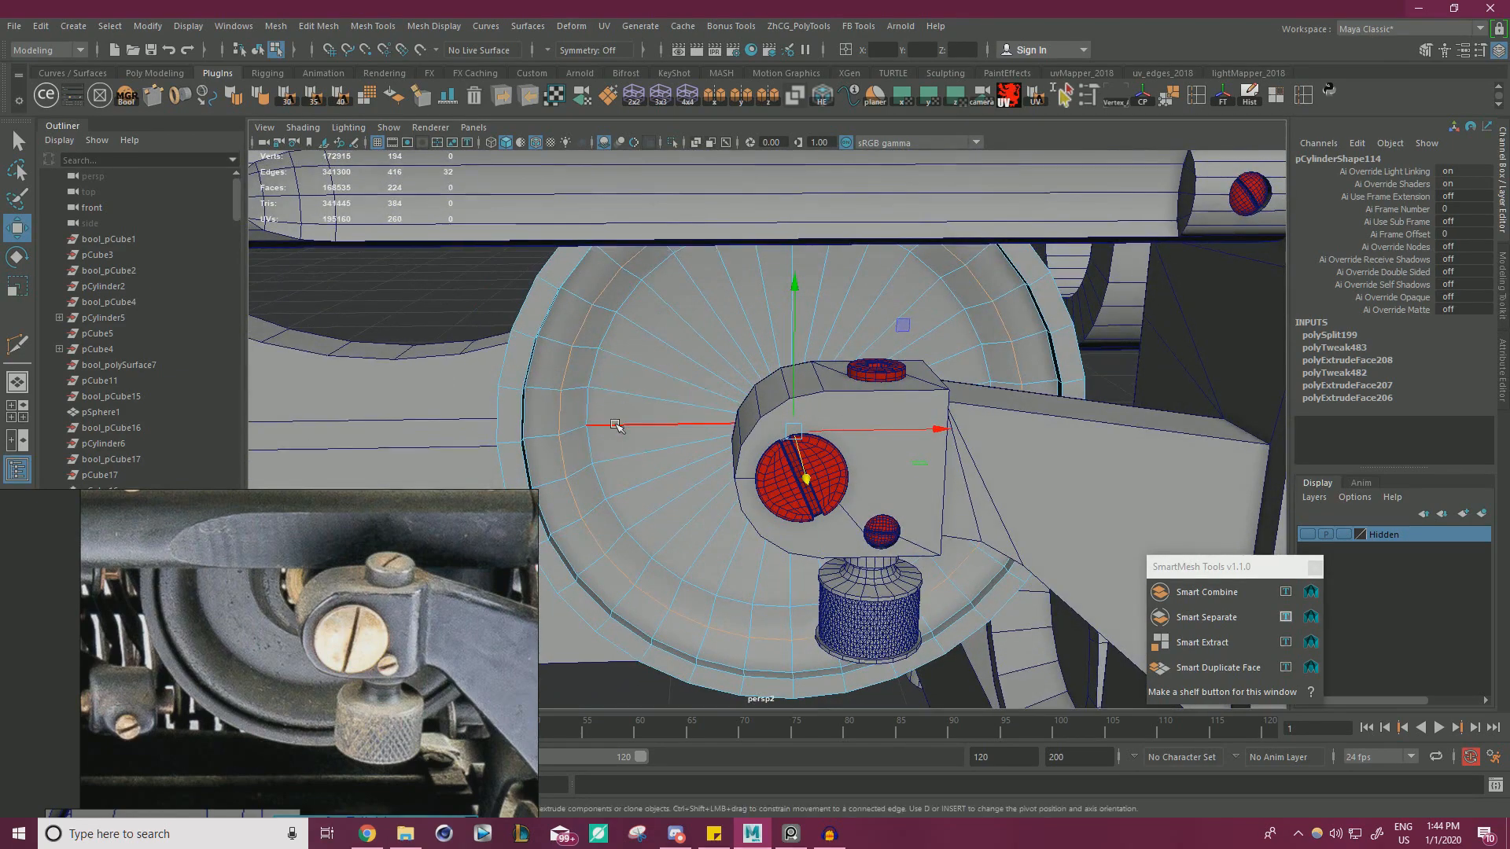
- Select the wheel's central front faces, leaving out the sloped ring, and inset them with an extrusion offset of about 1.2
key("F11")
left_click(656, 398)
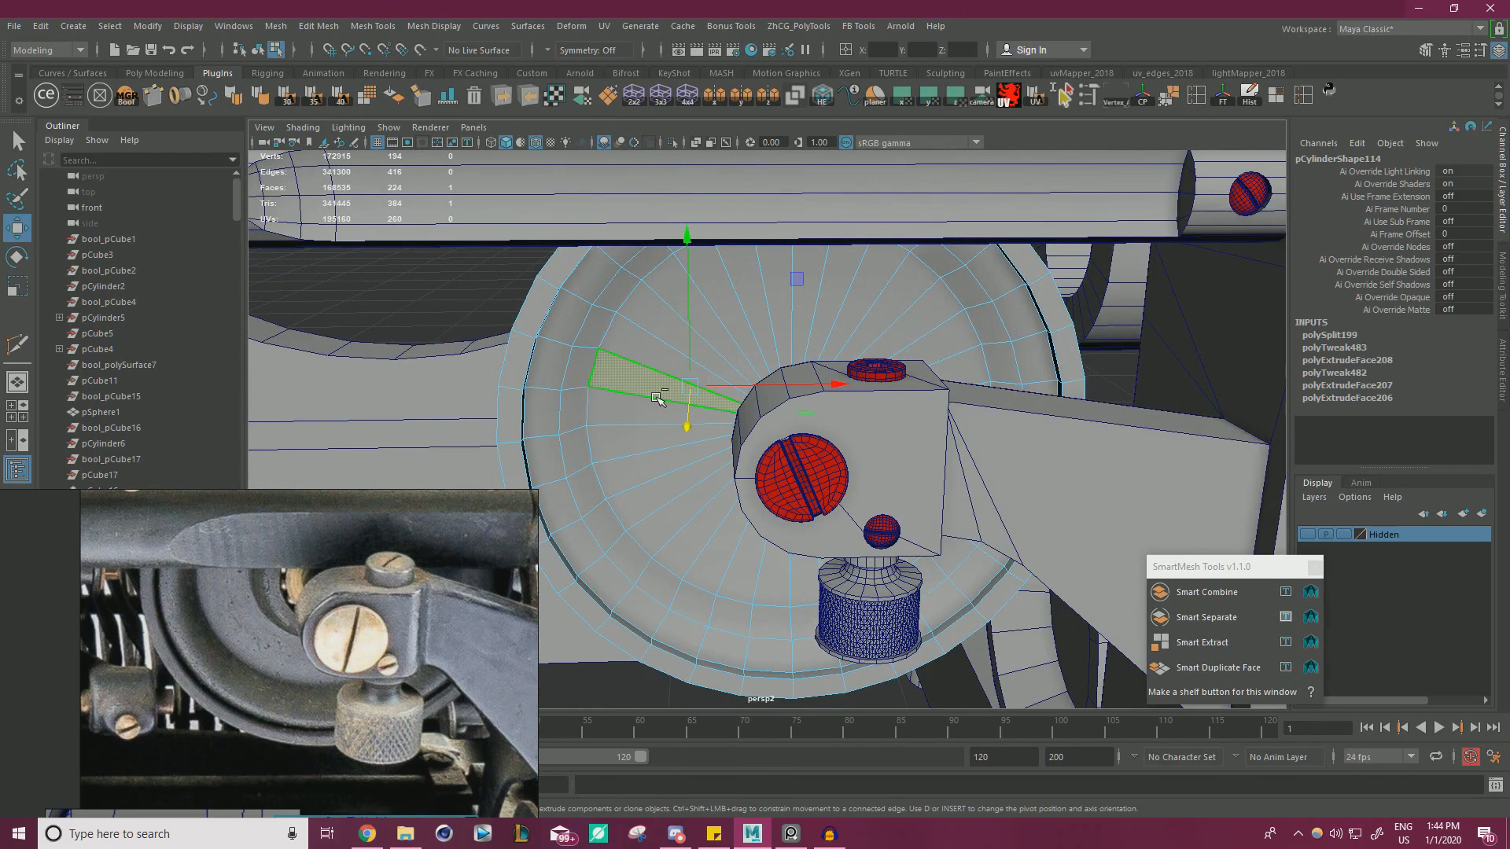
key("shift+period")
left_click(581, 366, "ctrl")
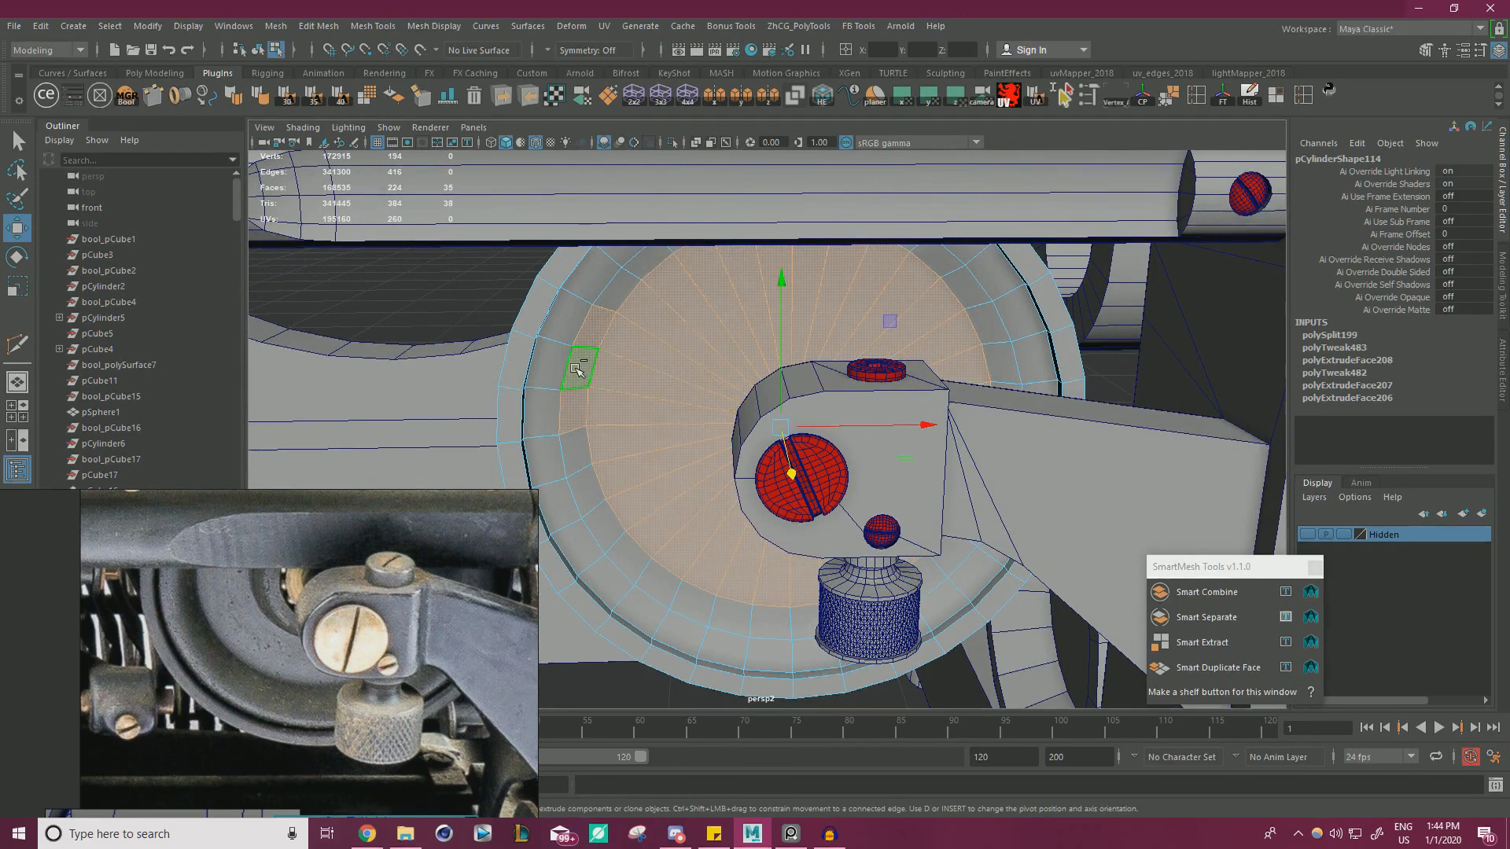
double_click(575, 408, "ctrl")
key("ctrl+e")
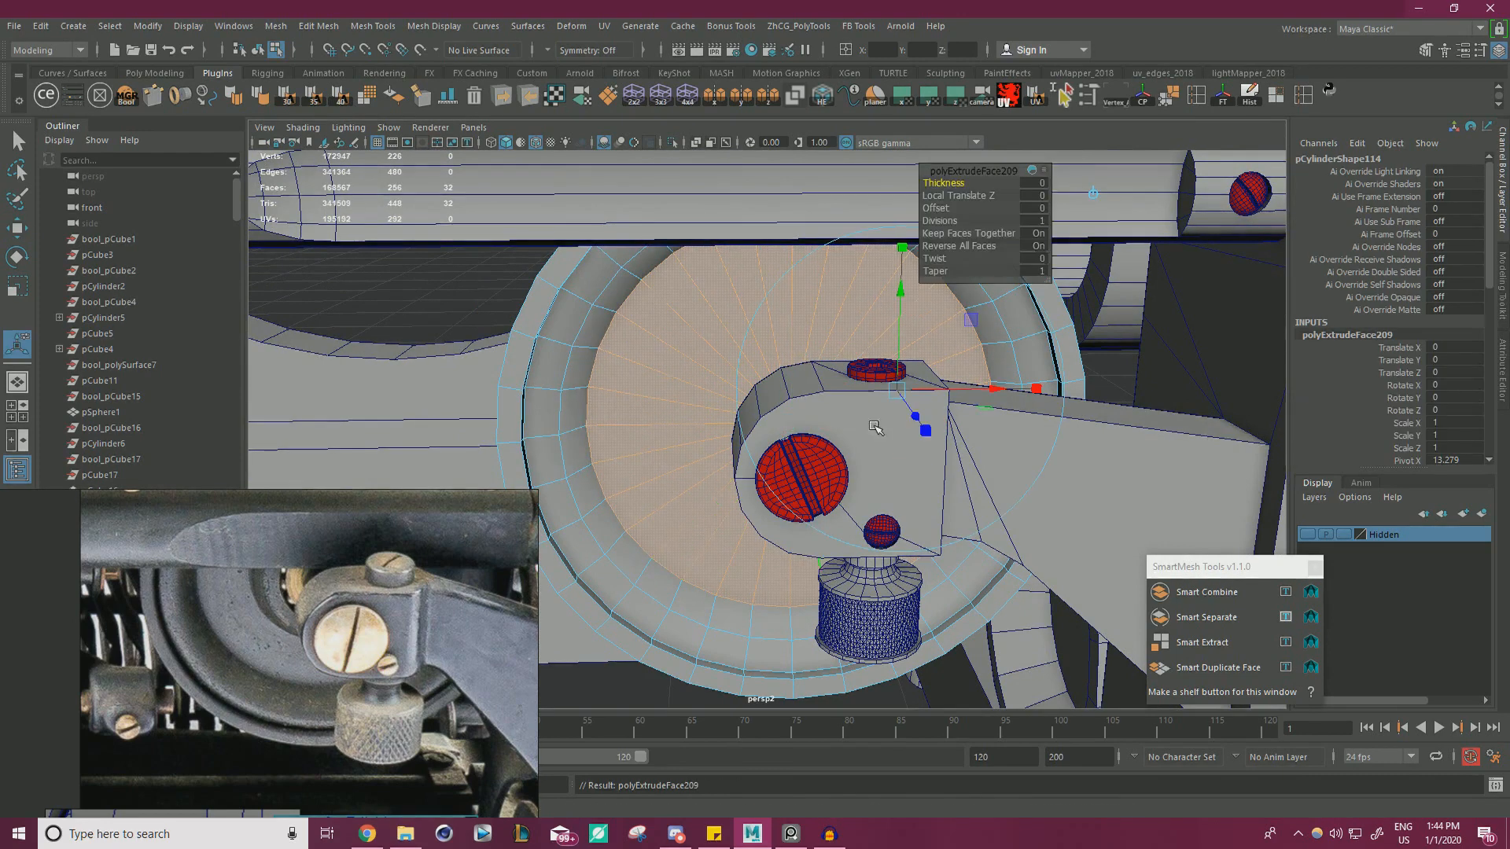
left_click_drag(935, 208, 946, 227)
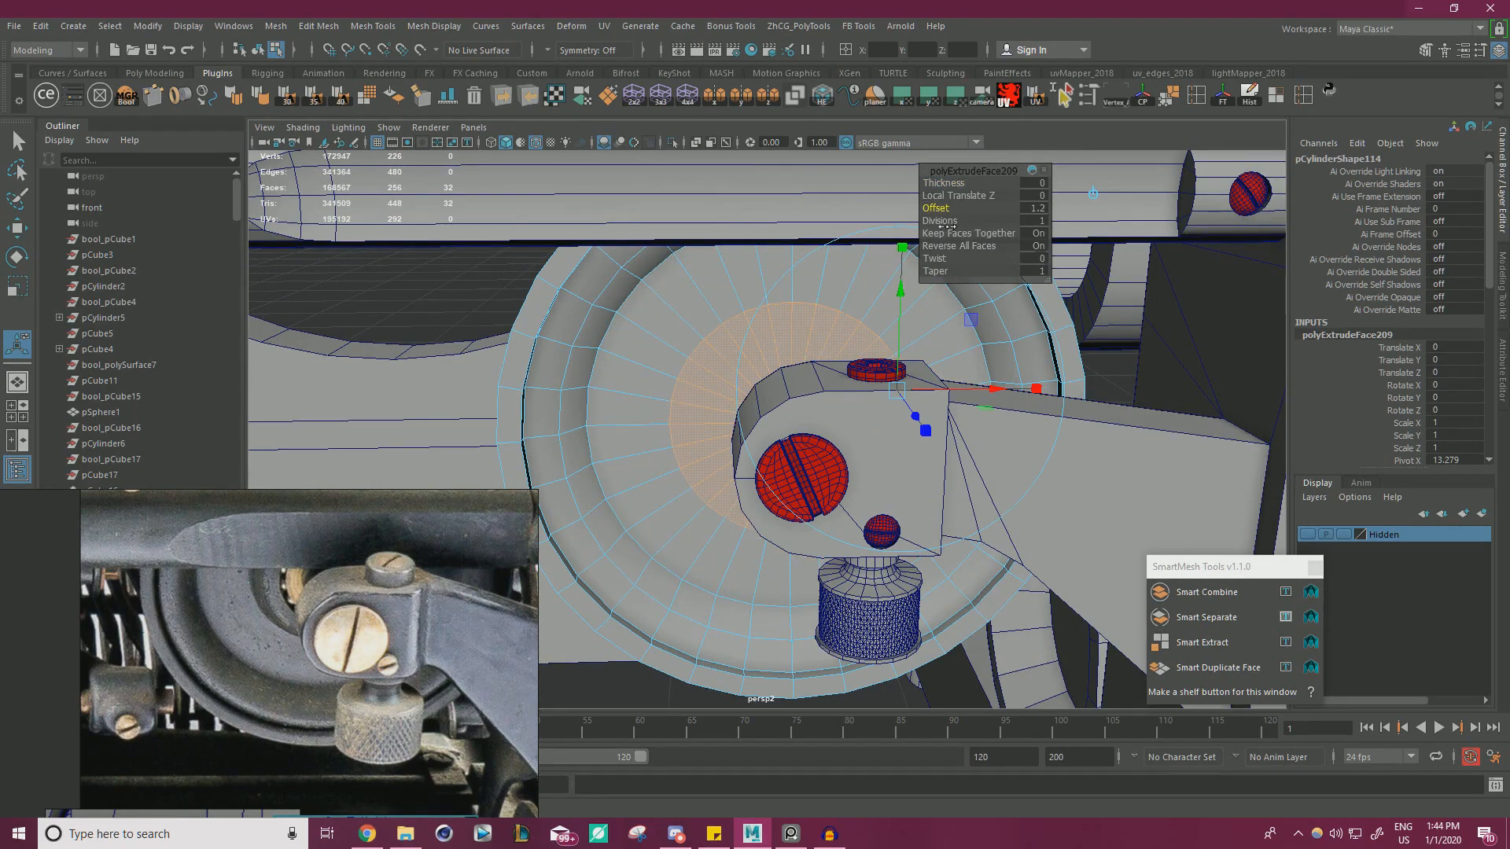
left_click_drag(889, 324, 928, 247, "alt")
middle_click_drag(928, 247, 890, 289, "alt")
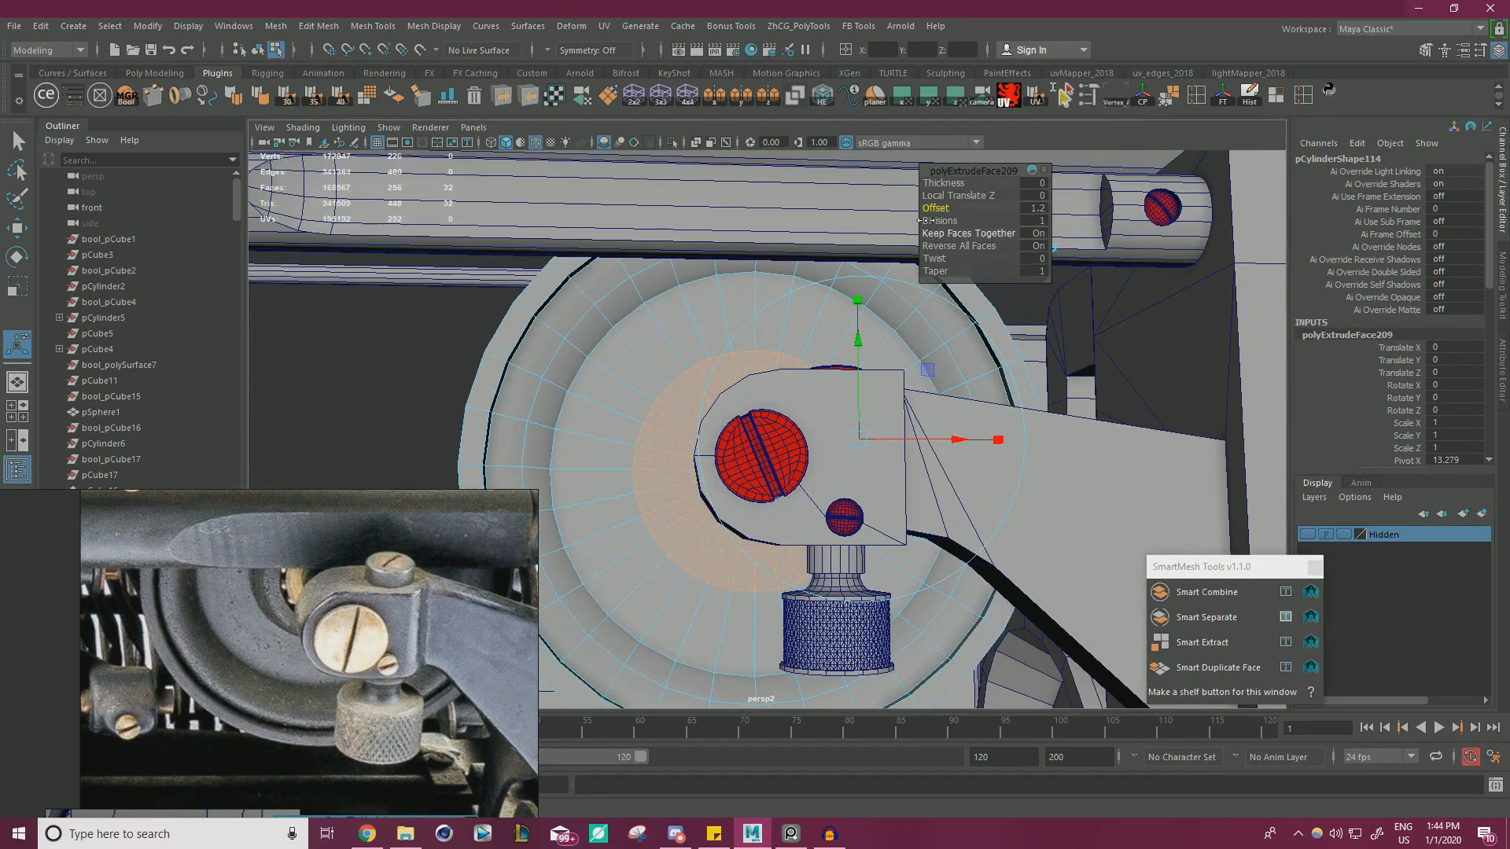
left_click_drag(941, 210, 938, 208)
- Inset the wheel's central faces again by a small extrusion offset and push them slightly into the wheel
left_click_drag(735, 367, 740, 405, "alt")
key("ctrl+e")
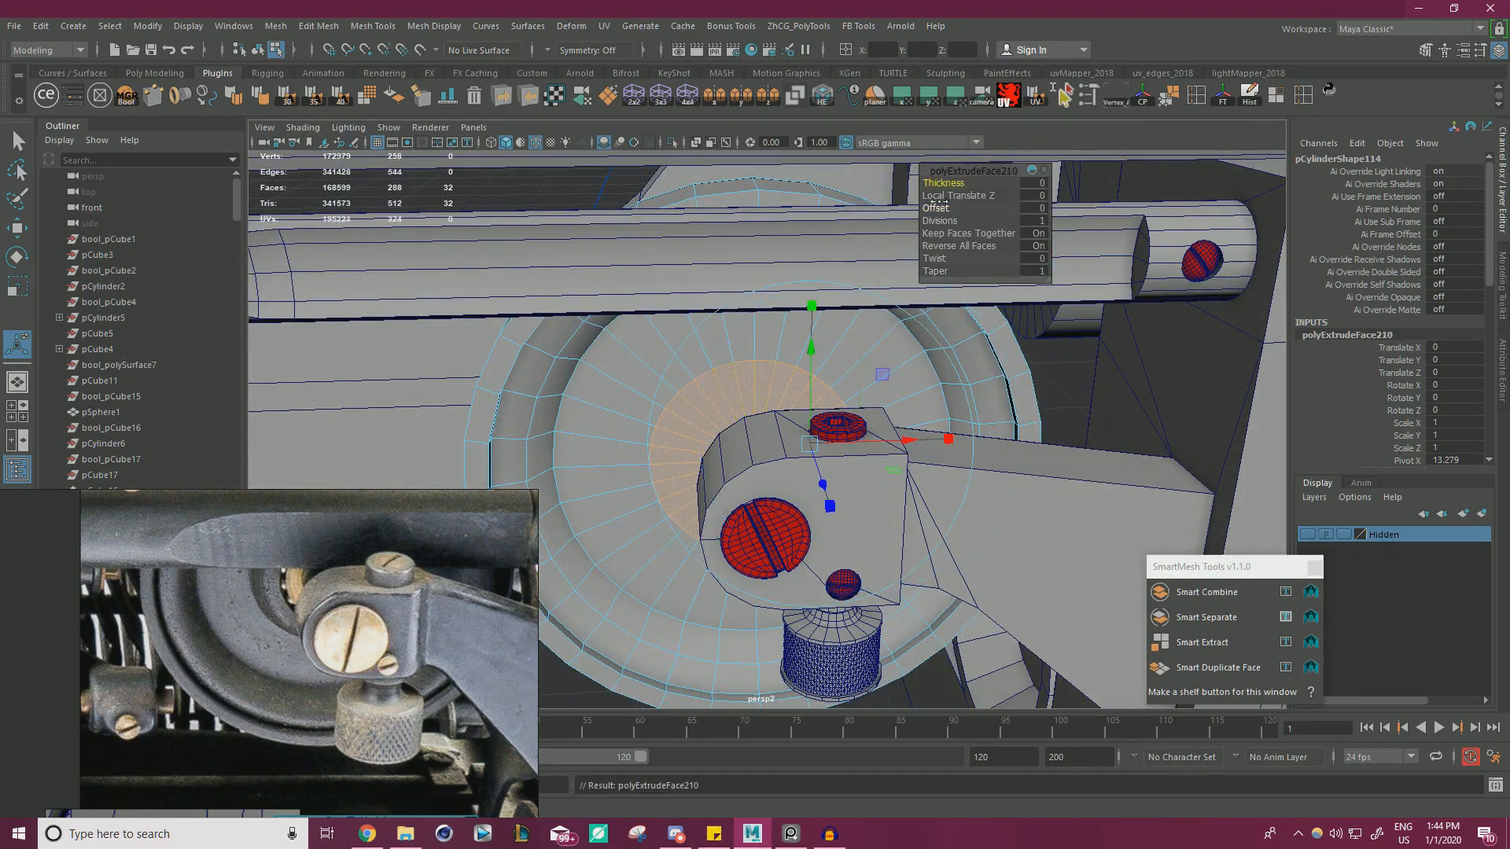
left_click_drag(941, 202, 940, 208)
key("w")
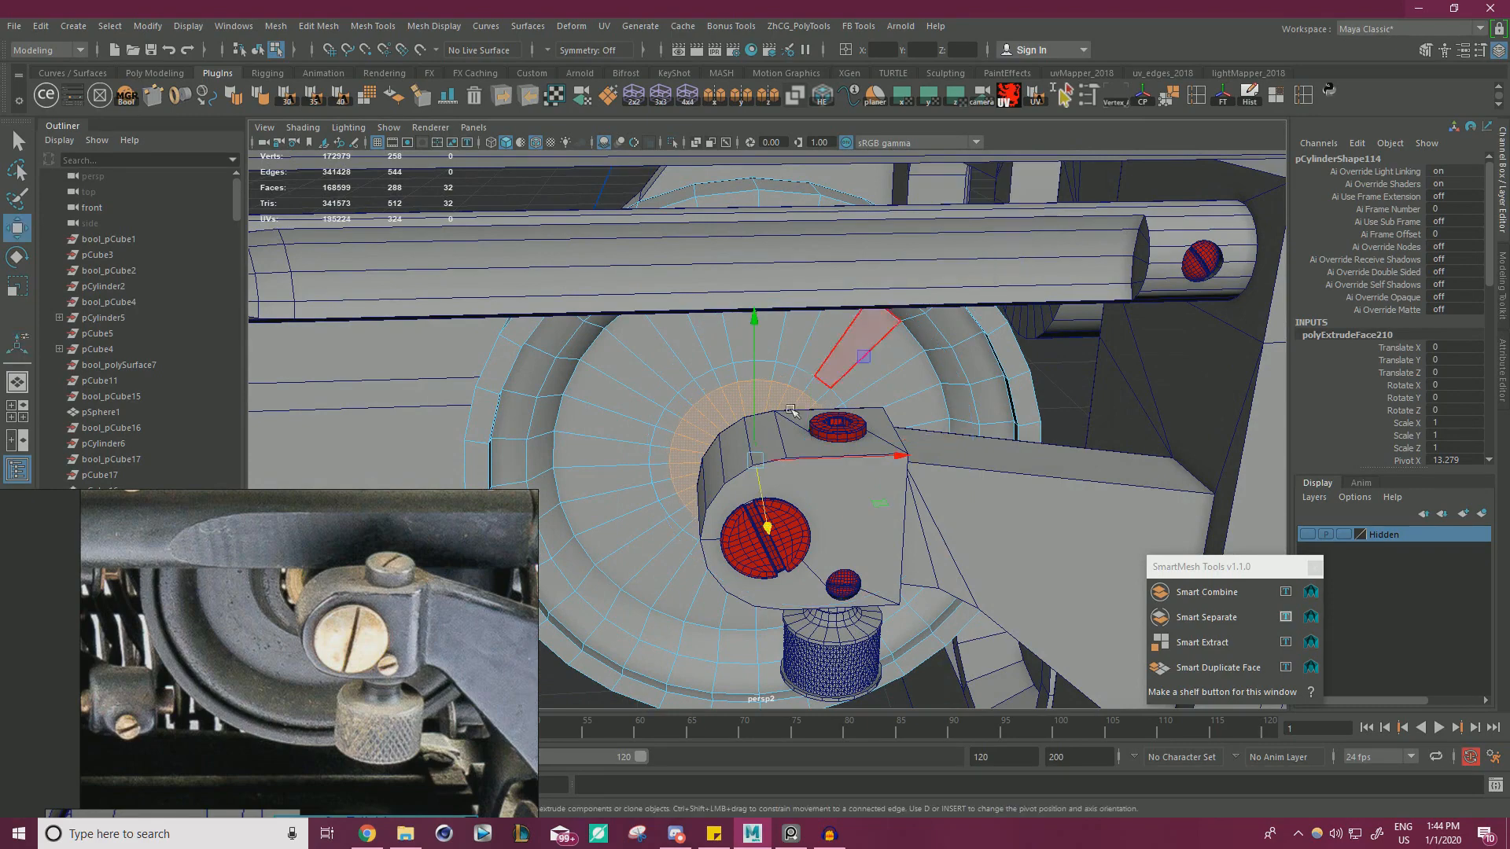
left_click_drag(768, 522, 765, 507)
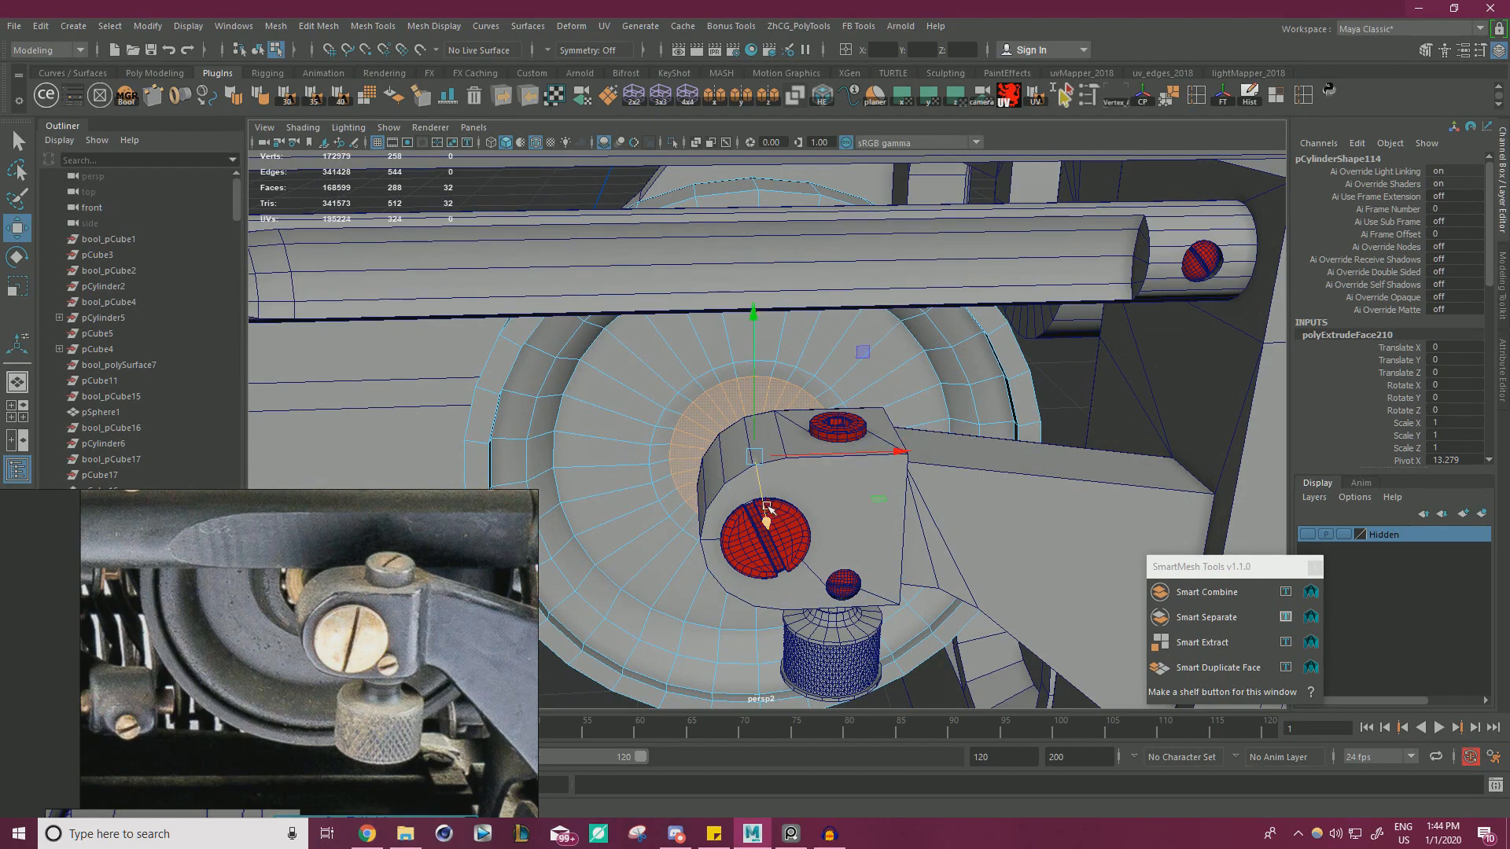
- Inset the hub faces with an extrusion offset of 0.2 and extrude them once more into the wheel
right_click_drag(765, 507, 796, 464, "alt")
middle_click_drag(795, 464, 799, 486, "alt")
left_click_drag(799, 486, 810, 484, "alt")
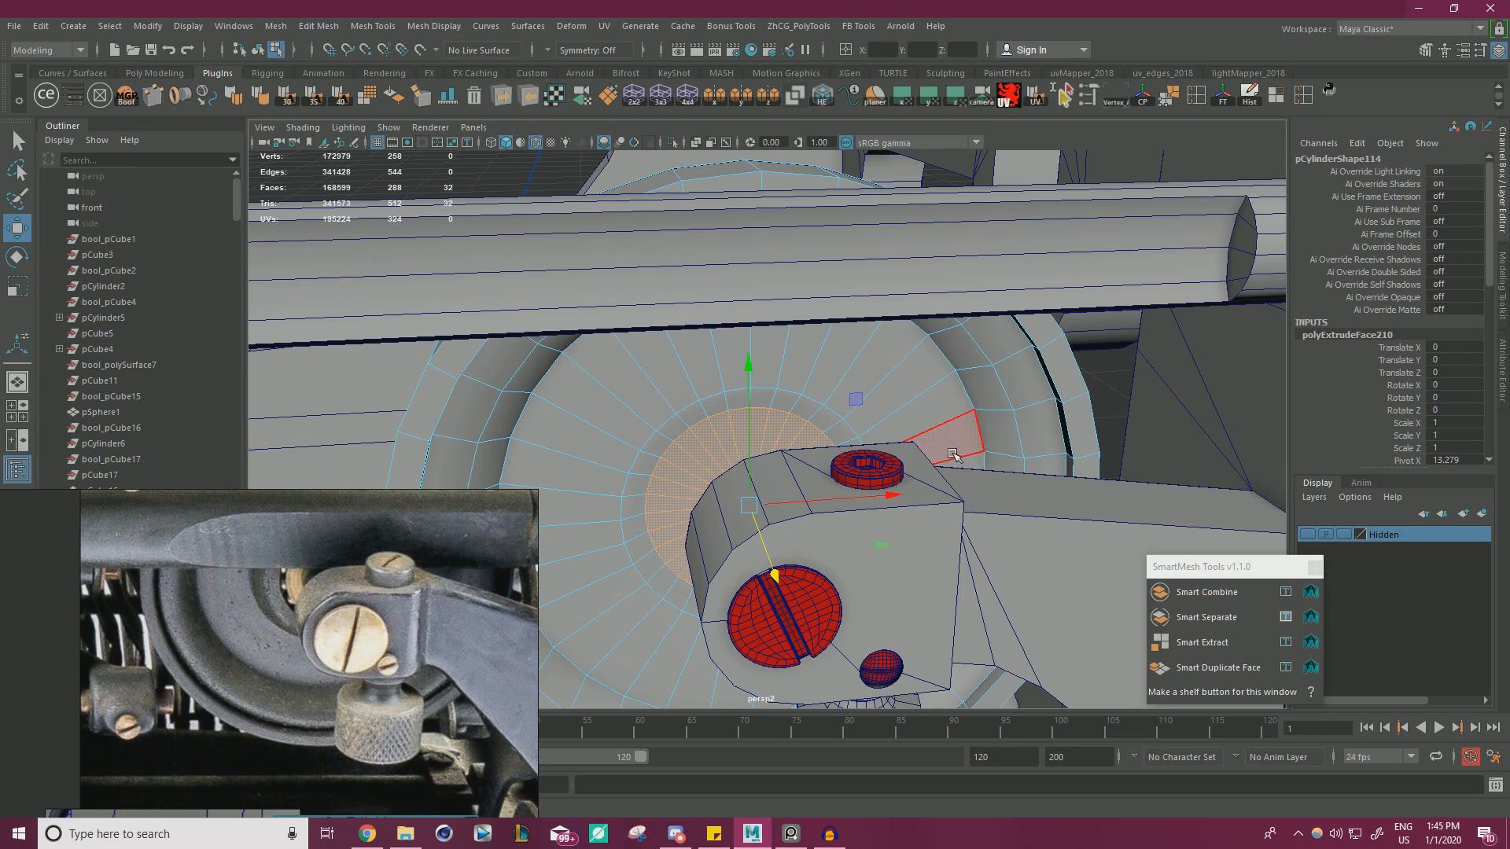
left_click_drag(884, 416, 871, 406, "alt")
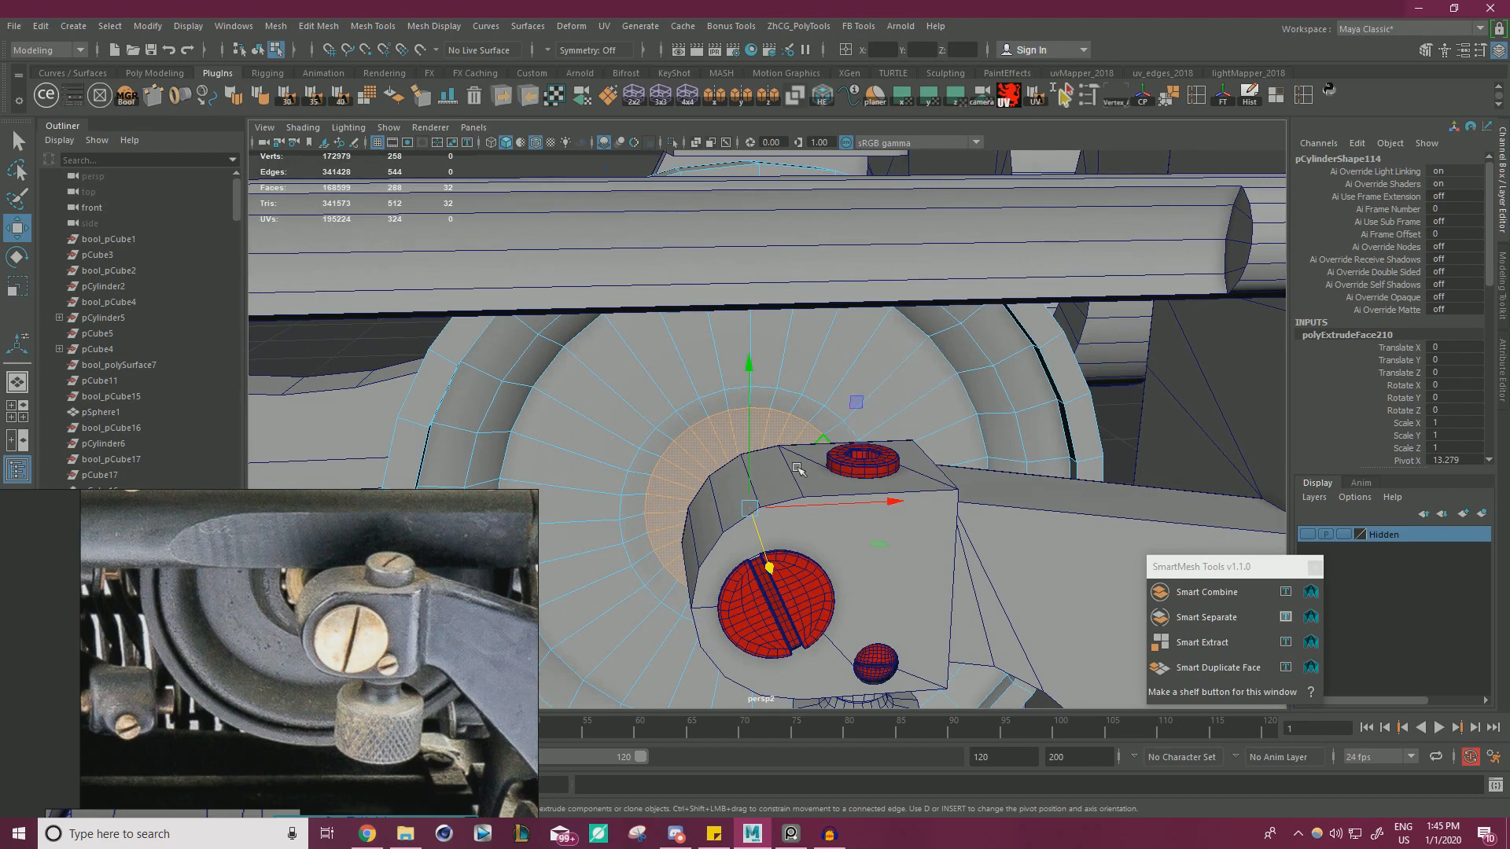
key("ctrl+e")
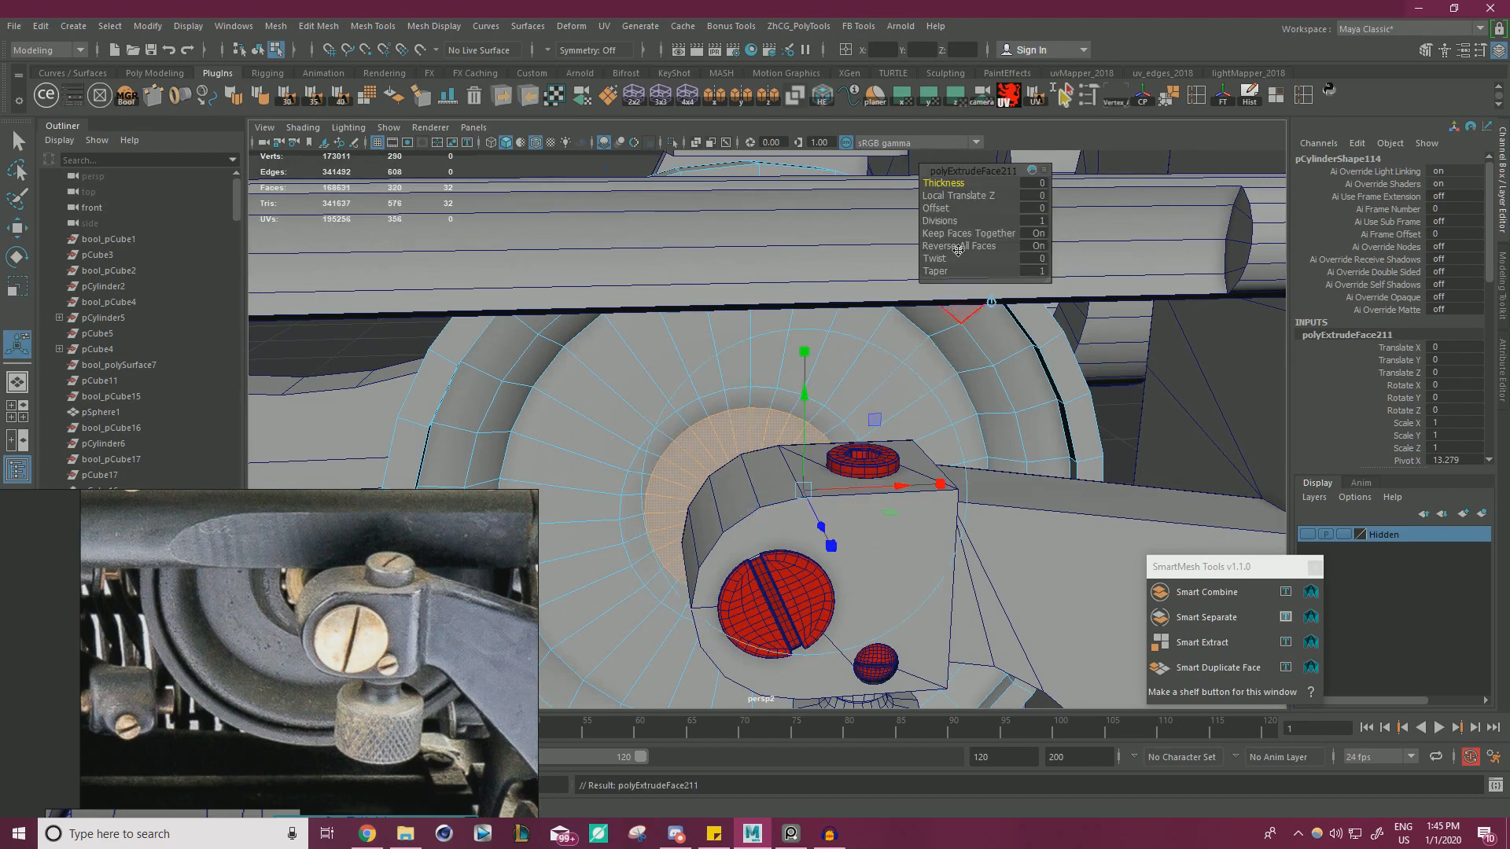
left_click_drag(943, 207, 942, 205)
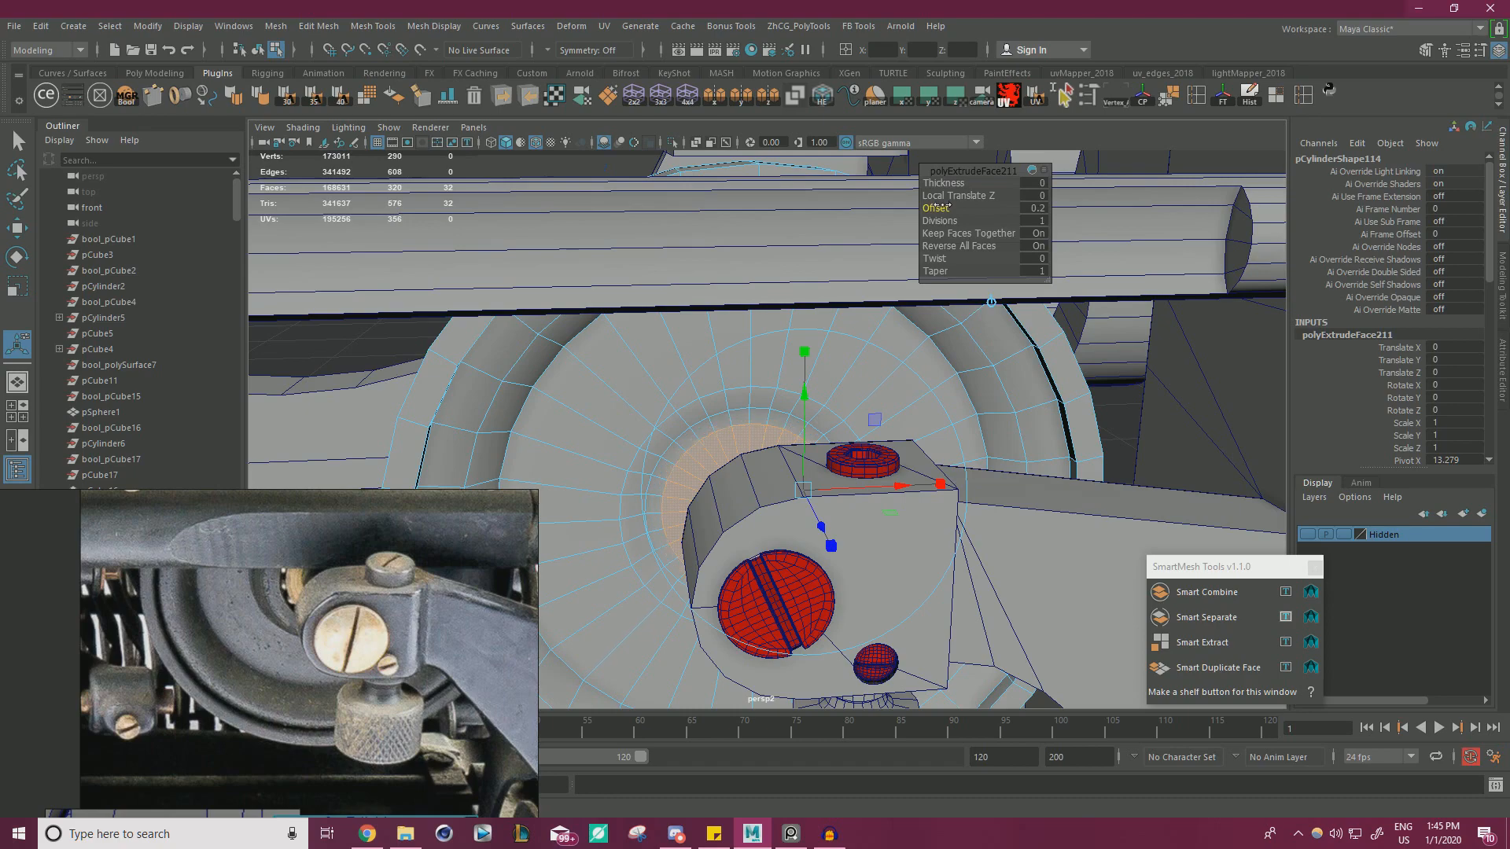
key("w")
- Select the wheel's flat back faces without the side wall and move them backward to thicken the wheel
left_click_drag(736, 401, 1015, 507, "alt")
left_click(897, 480)
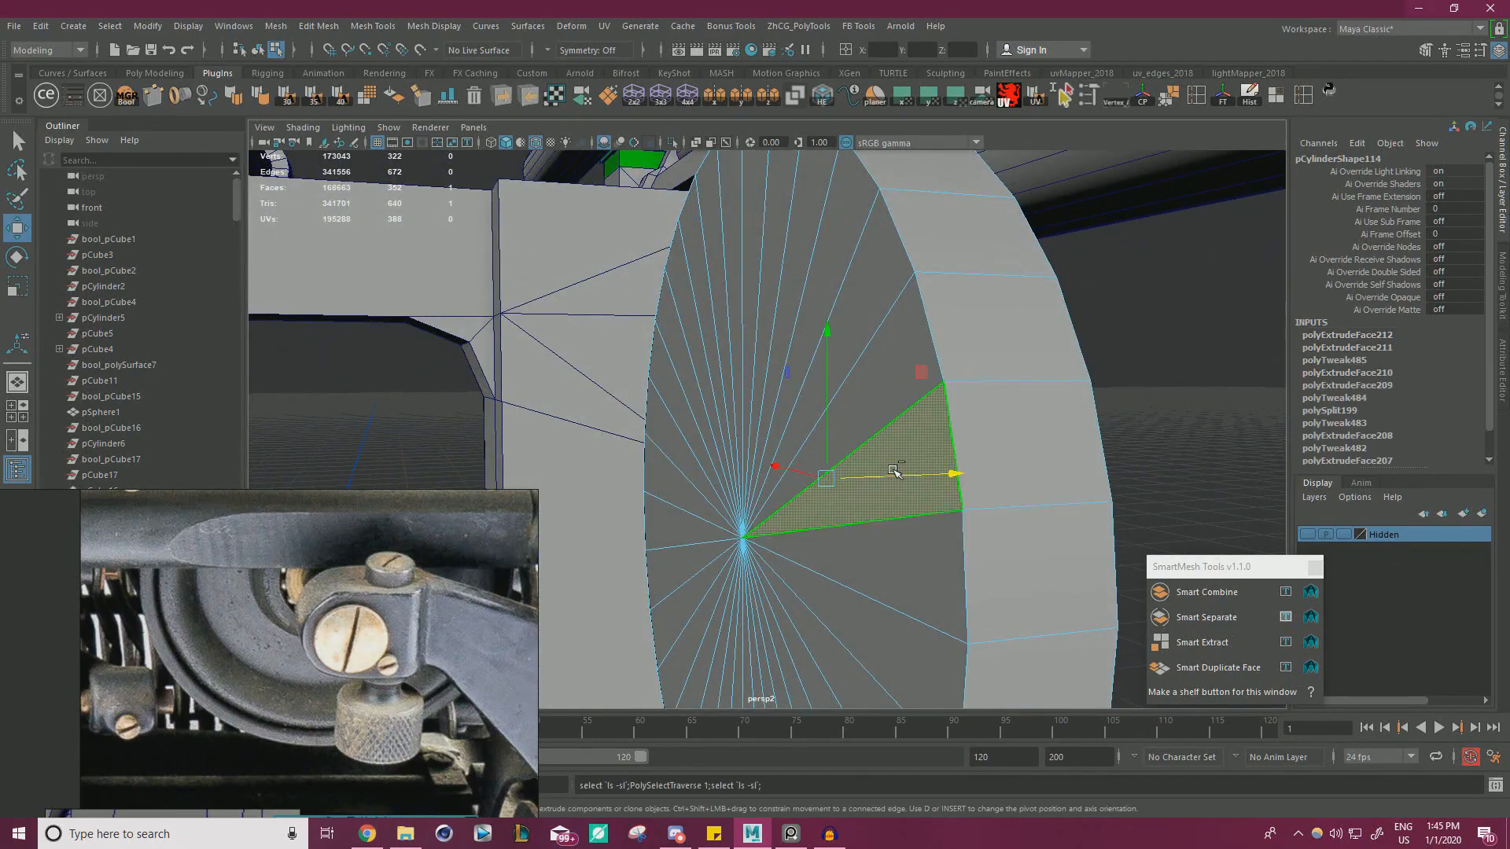
key("shift+period")
double_click(1030, 422, "ctrl")
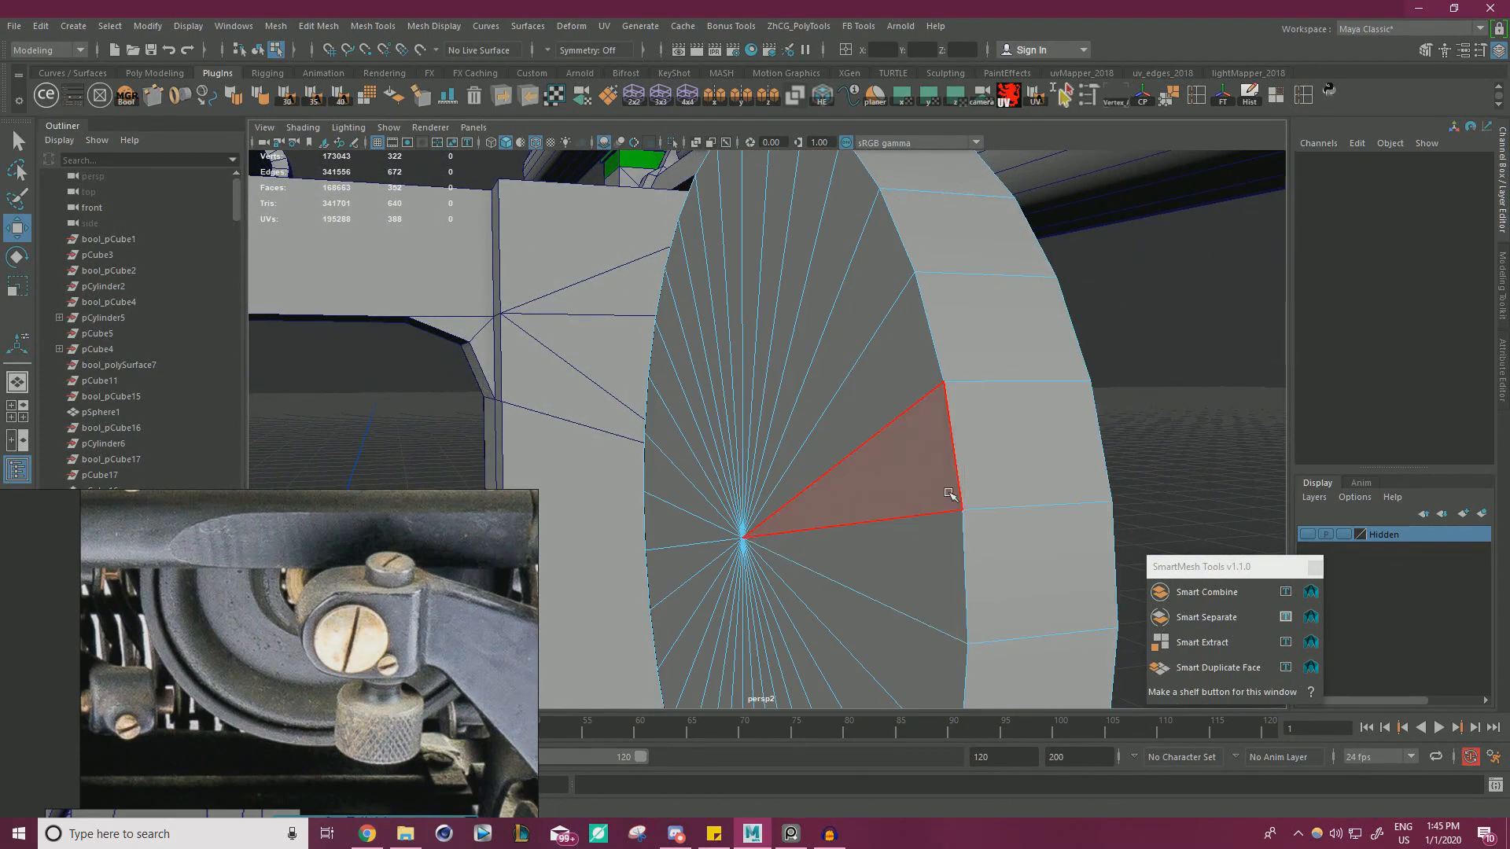
key("ctrl+z")
key("ctrl+z")
left_click(1032, 456, "ctrl")
left_click(1031, 542, "ctrl")
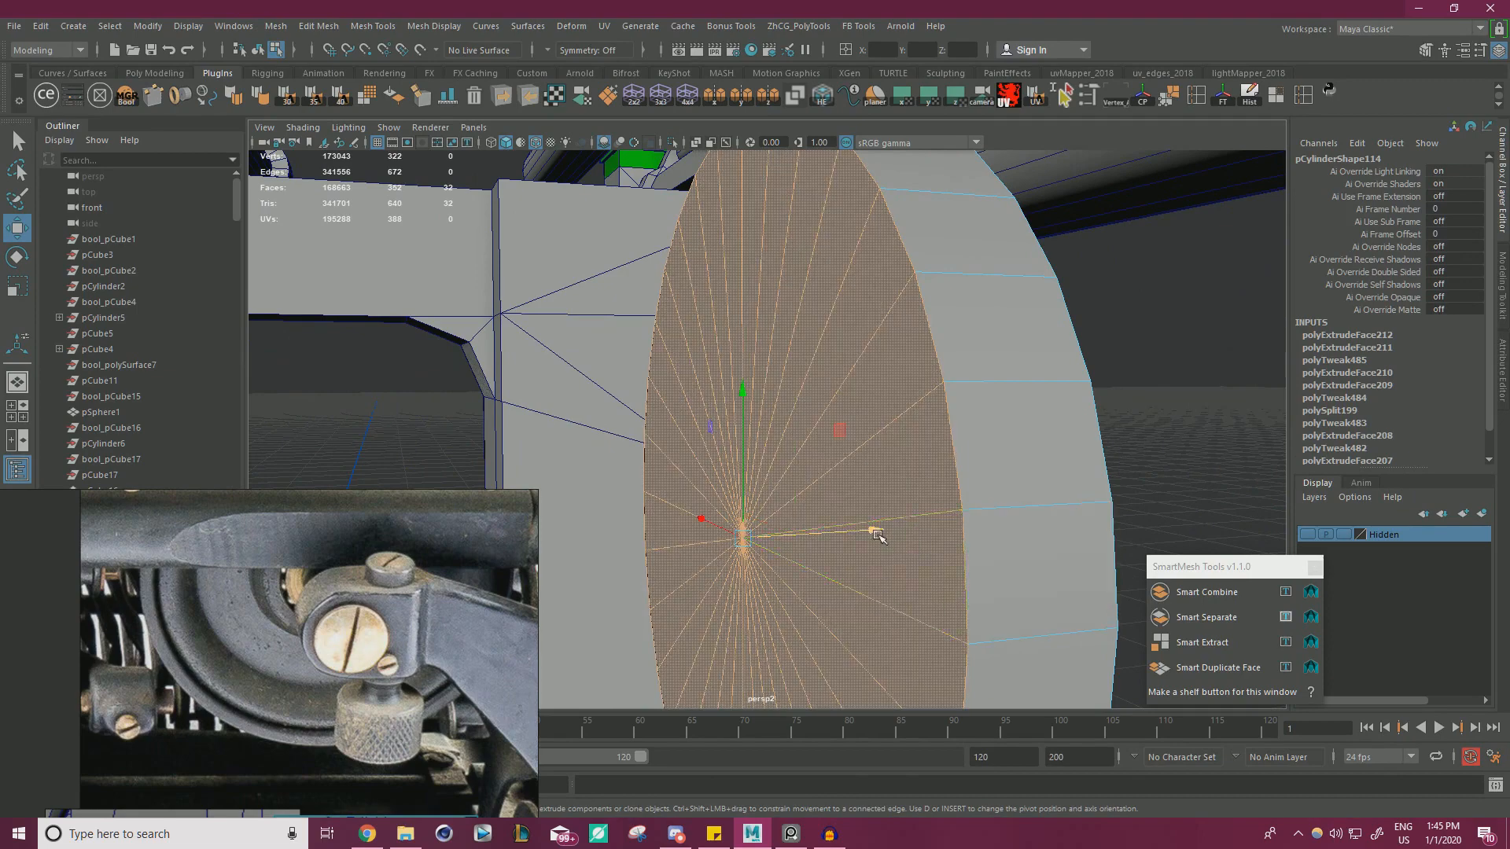
left_click_drag(876, 529, 837, 536)
left_click_drag(836, 536, 692, 586, "alt")
right_click_drag(692, 586, 732, 535, "alt")
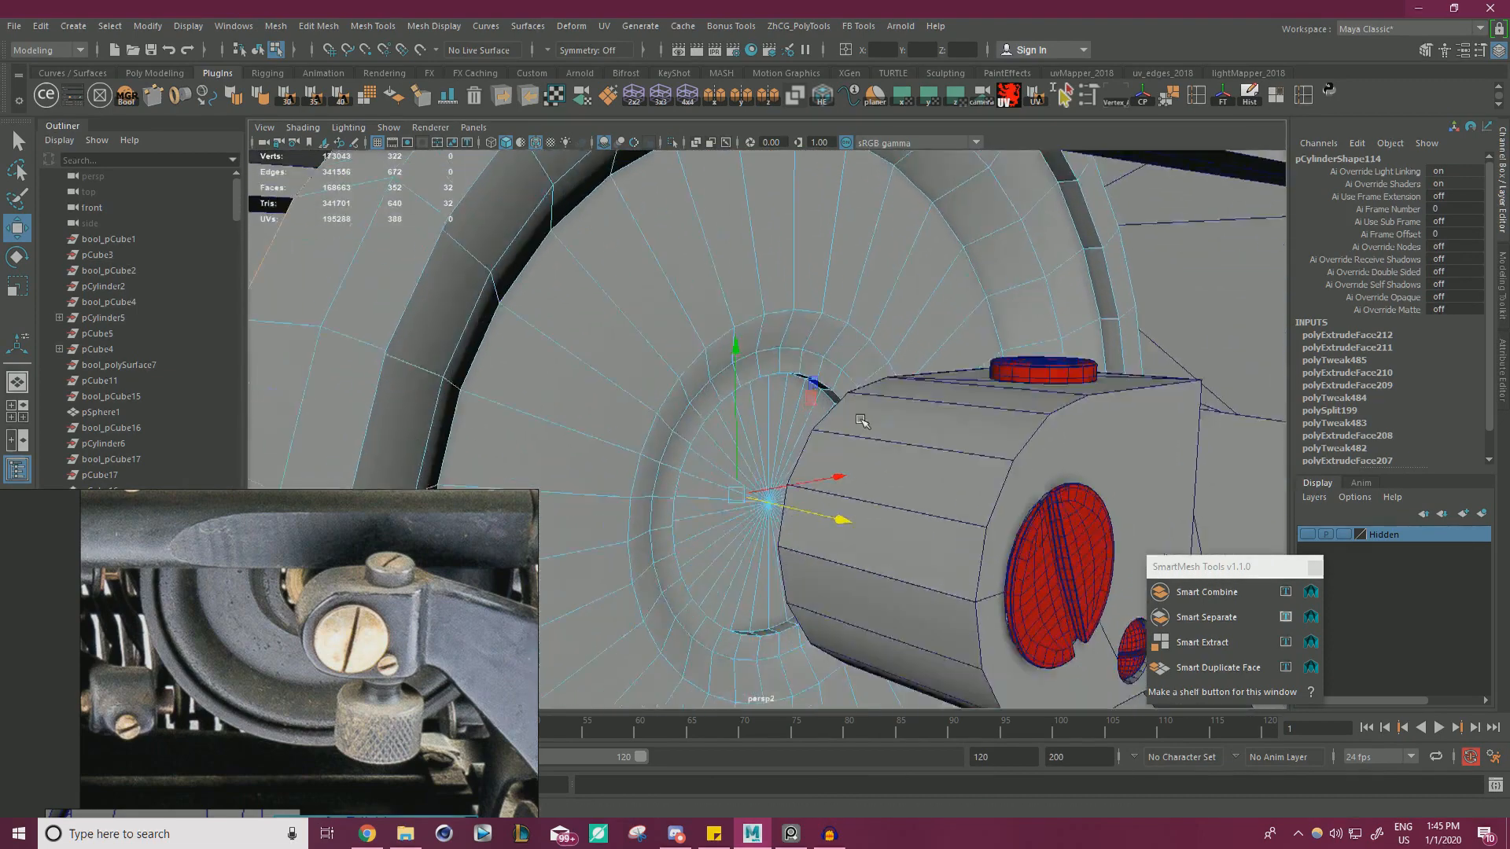
- Select the innermost hub faces on the wheel's front and move them deeper into the wheel
left_click_drag(731, 535, 756, 469, "alt")
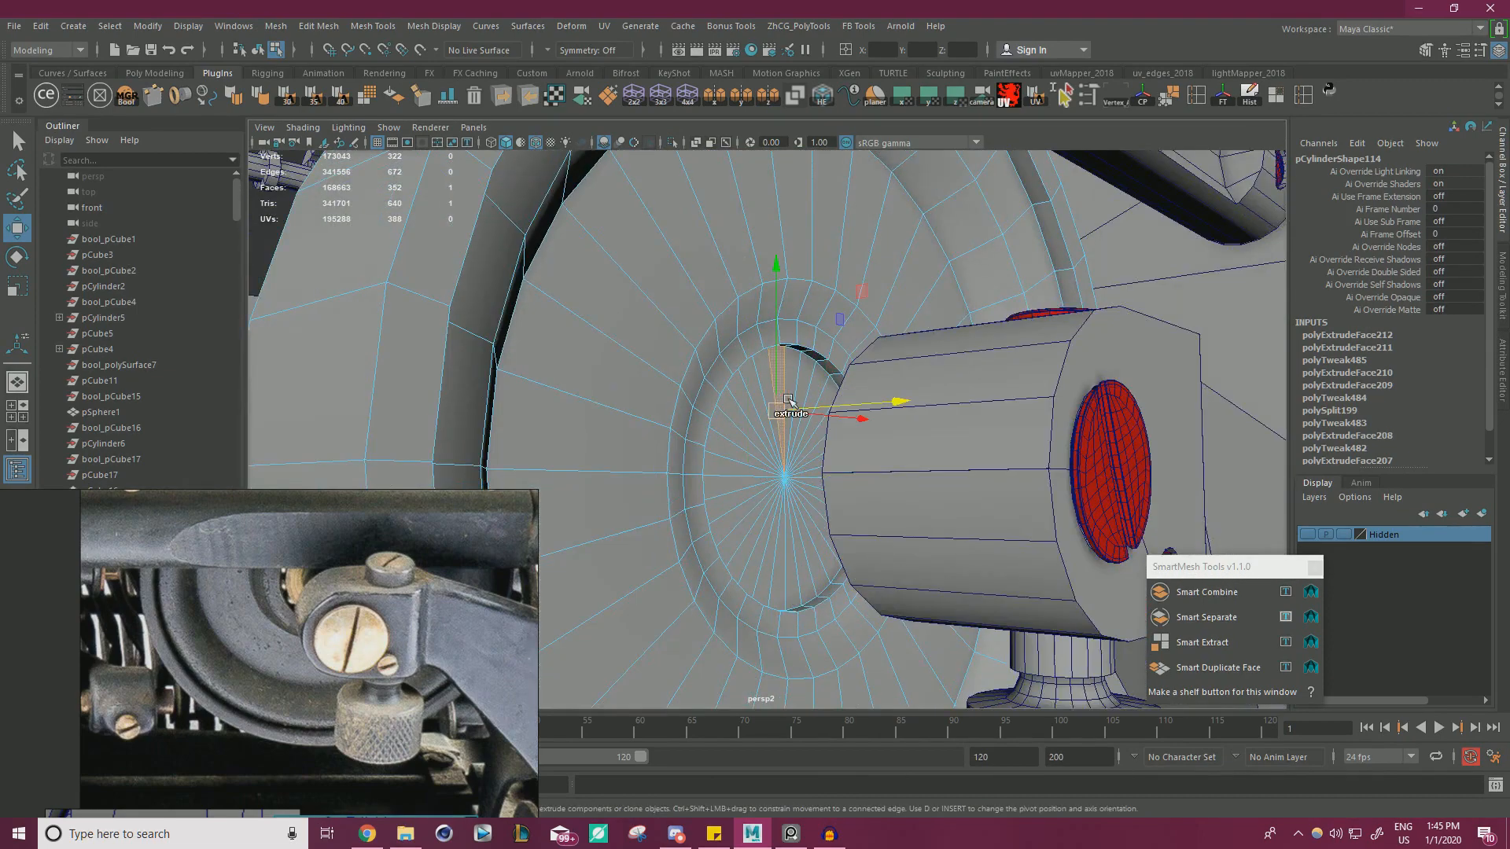
double_click(788, 401, "shift")
left_click_drag(796, 401, 814, 346, "alt")
right_click_drag(814, 346, 848, 375, "alt")
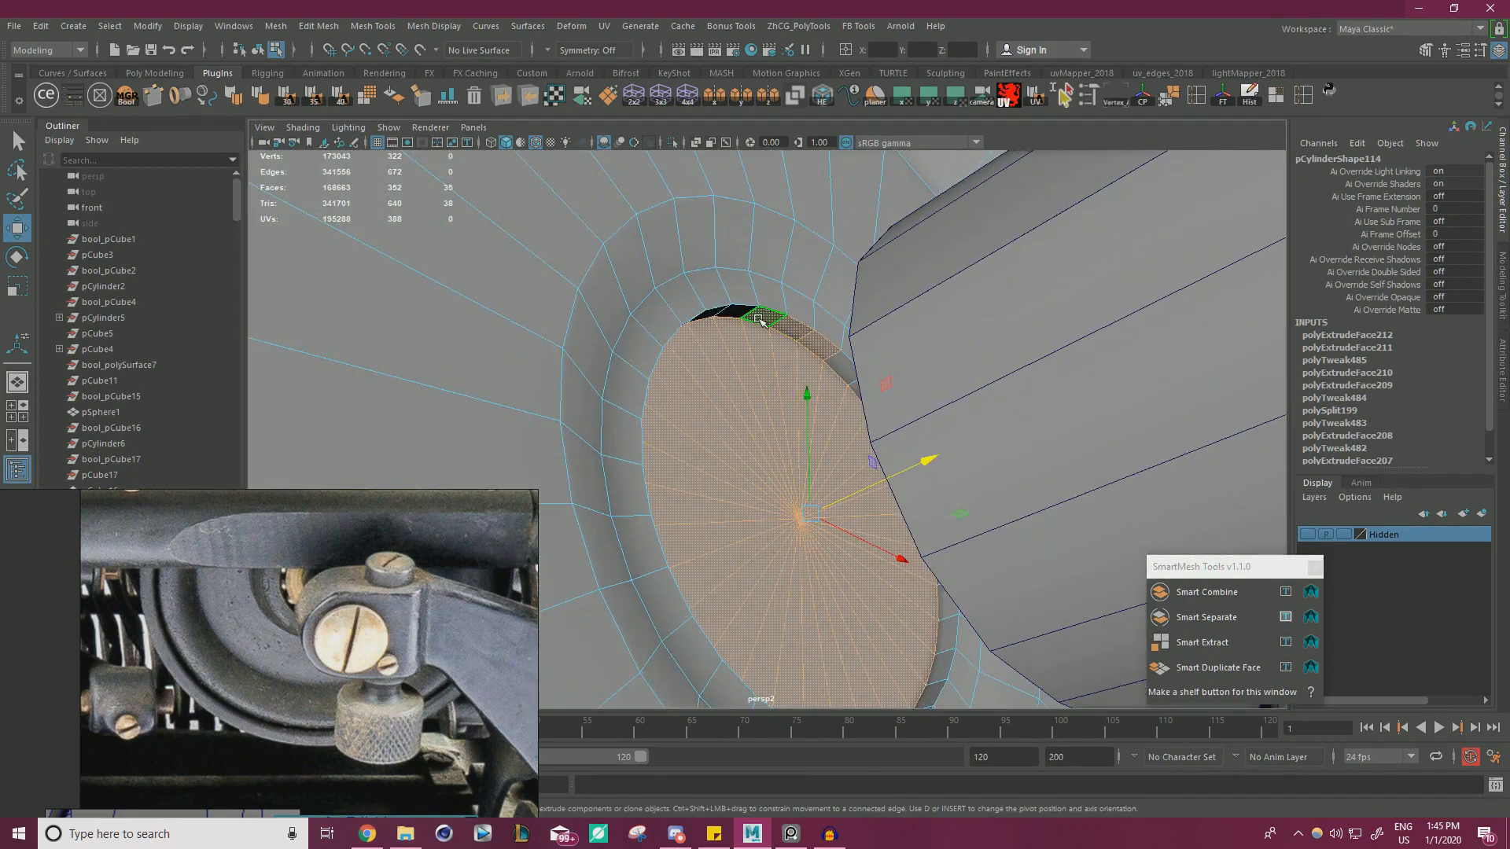
left_click_drag(904, 485, 868, 507)
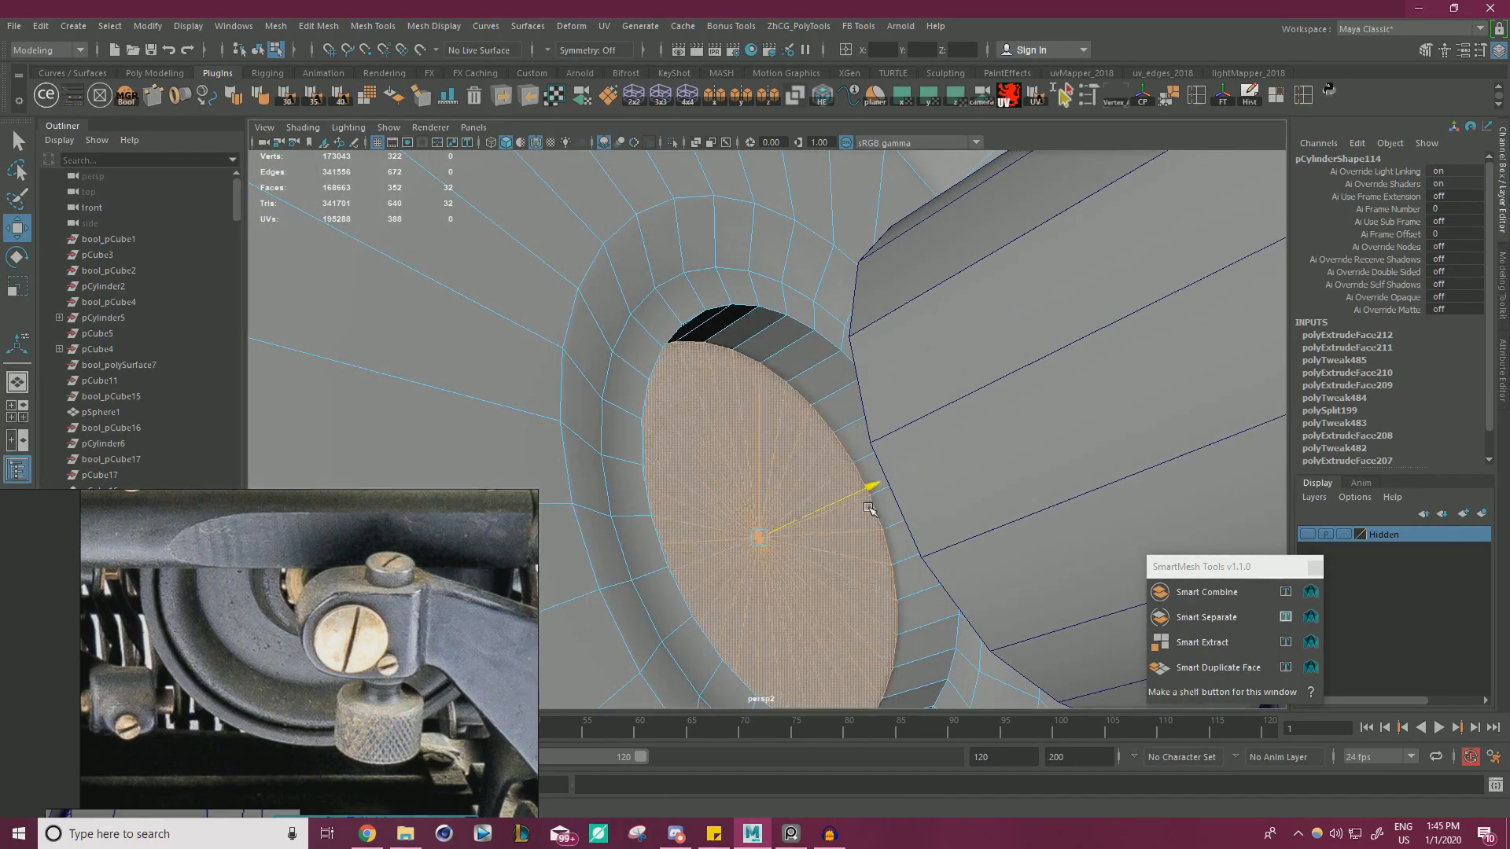
- Examine the whole wheel and its recessed hub from several angles and distances
right_click_drag(725, 335, 800, 313)
right_click_drag(754, 323, 414, 313, "alt")
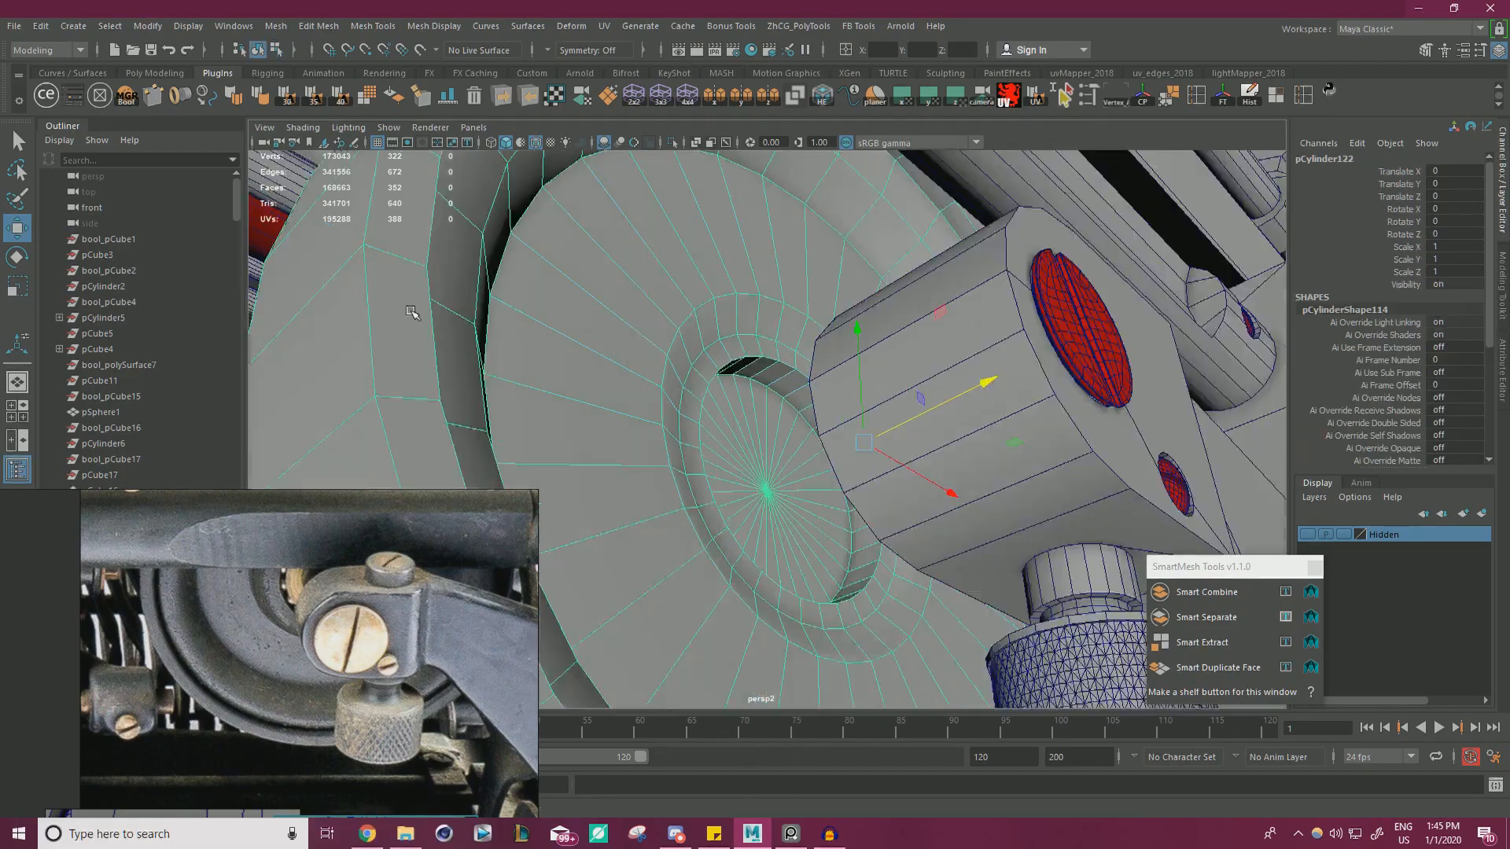
left_click_drag(414, 313, 322, 346, "alt")
right_click_drag(613, 370, 761, 386, "alt")
right_click_drag(912, 387, 684, 395, "alt")
left_click_drag(684, 396, 1035, 422, "alt")
right_click_drag(1077, 450, 1197, 508, "alt")
right_click_drag(598, 442, 673, 454, "alt")
left_click_drag(672, 455, 568, 434, "alt")
middle_click_drag(568, 434, 645, 381, "alt")
left_click_drag(645, 382, 600, 370, "alt")
- Bevel the edge loop running around the middle of the wheel's outer sloped ring with a fraction of 0.5
right_click_drag(596, 371, 594, 399)
left_click(594, 393)
double_click(592, 433, "shift")
left_click_drag(594, 434, 629, 439, "alt")
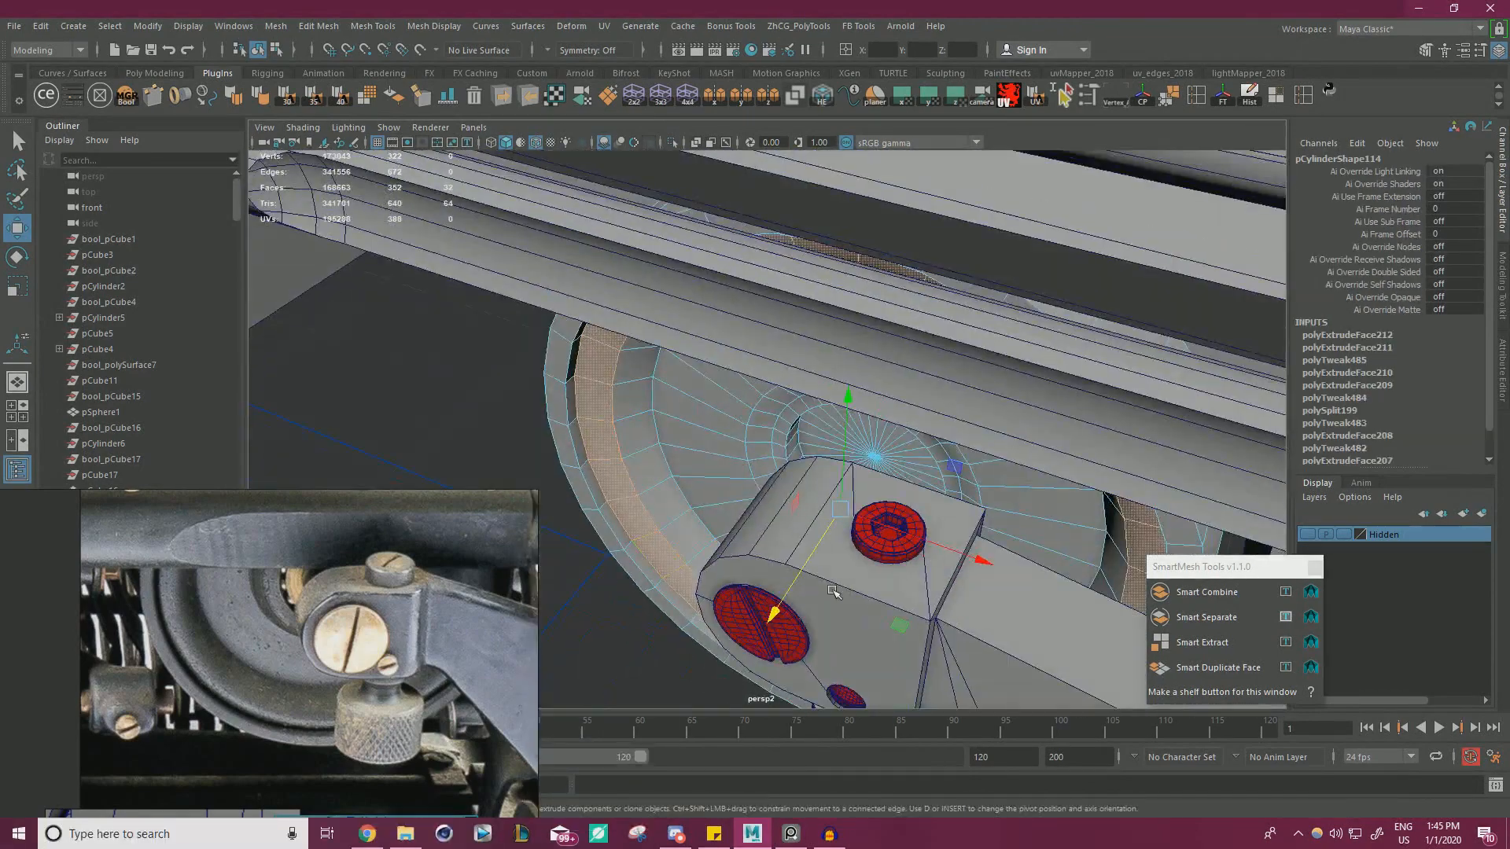
left_click_drag(687, 504, 743, 440, "alt")
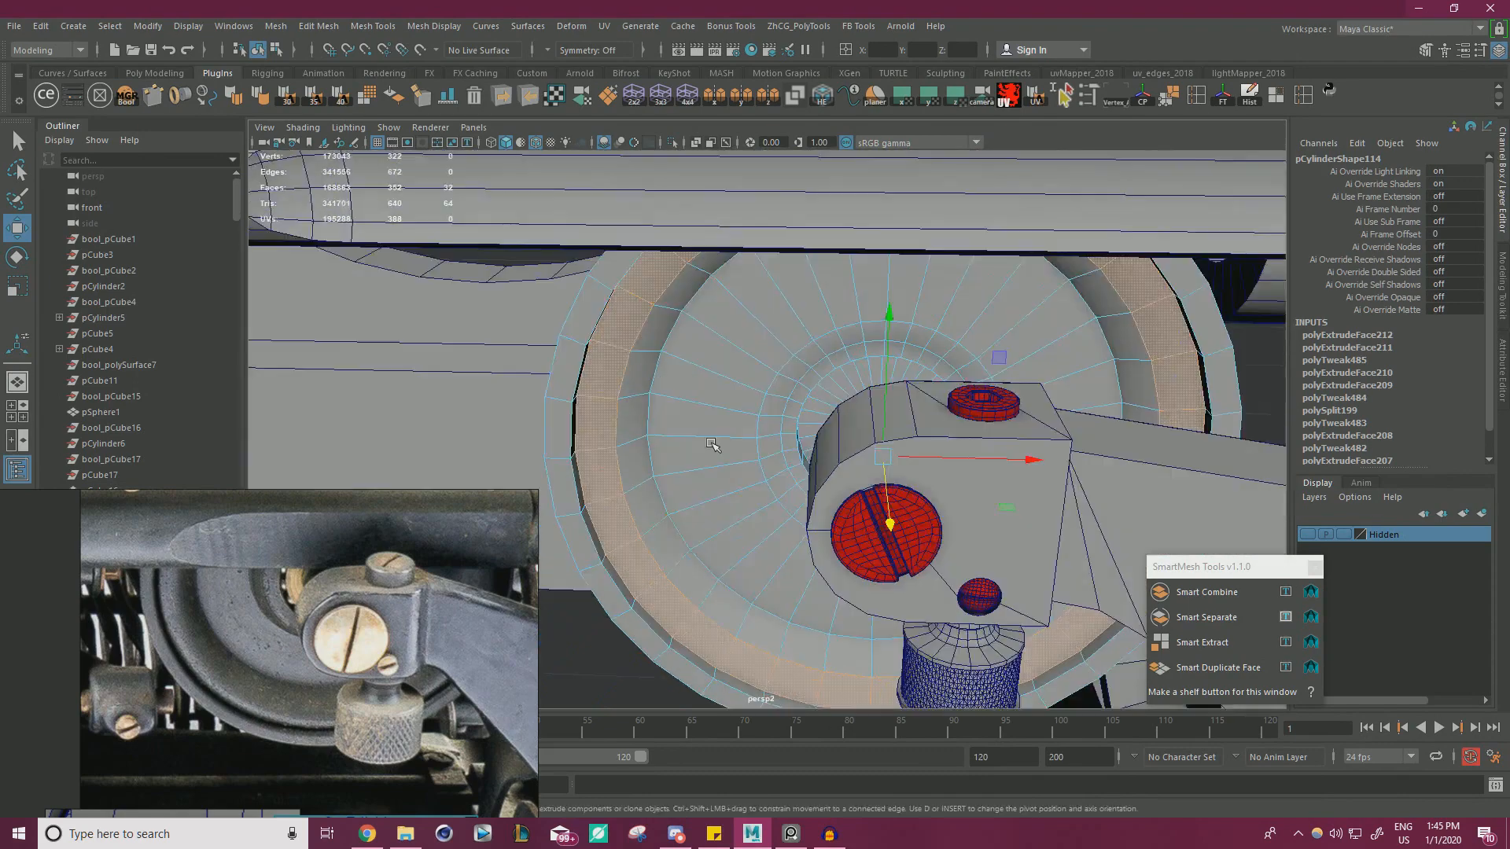
right_click_drag(743, 440, 633, 389, "alt")
double_click(633, 388)
key("ctrl+b")
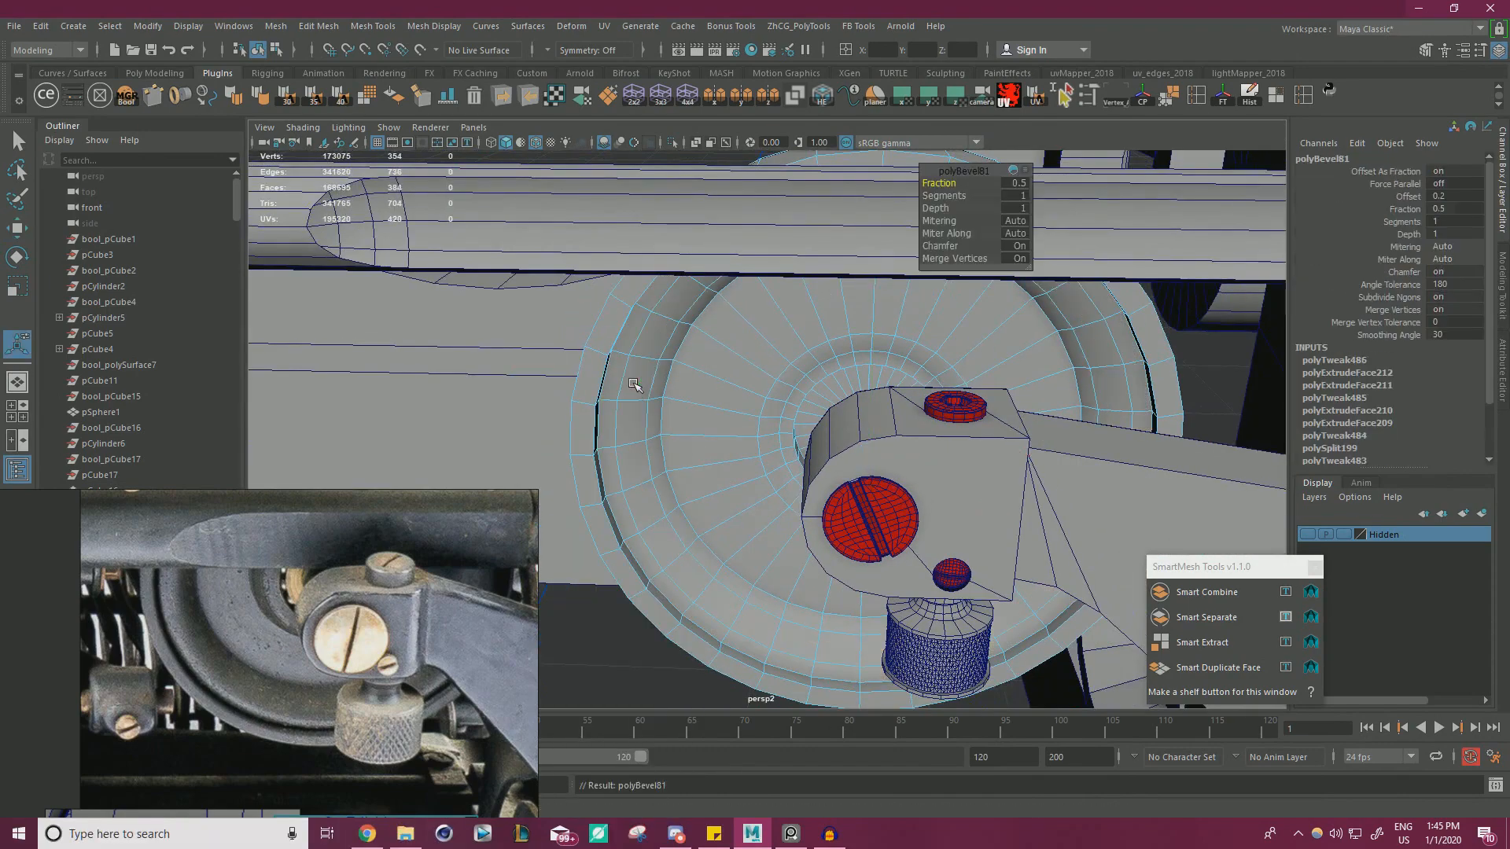
left_click_drag(792, 374, 250, 604, "alt")
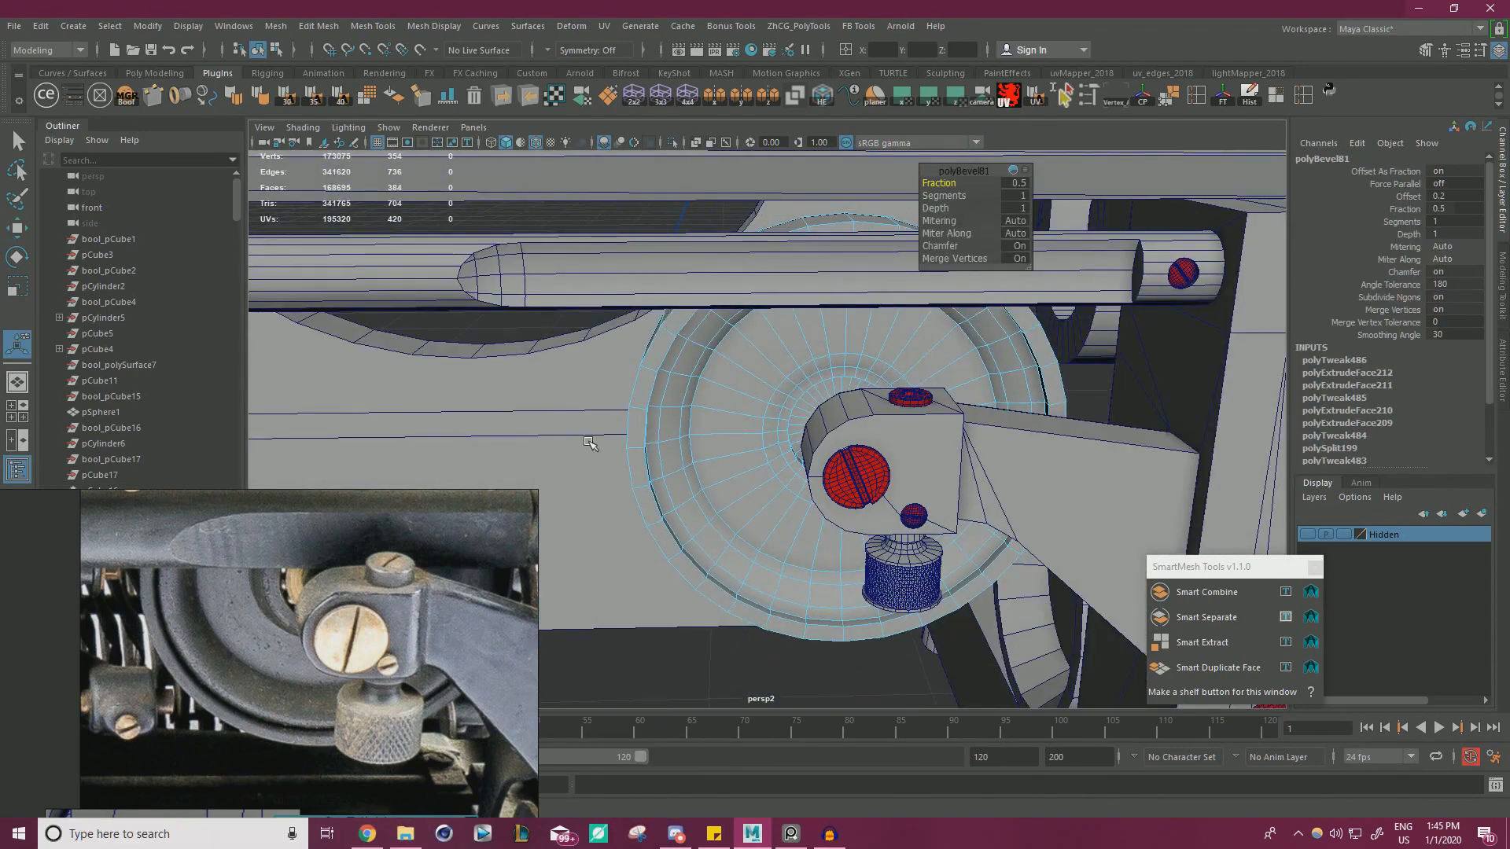
left_click_drag(590, 443, 789, 401, "alt")
right_click_drag(788, 401, 772, 346, "alt")
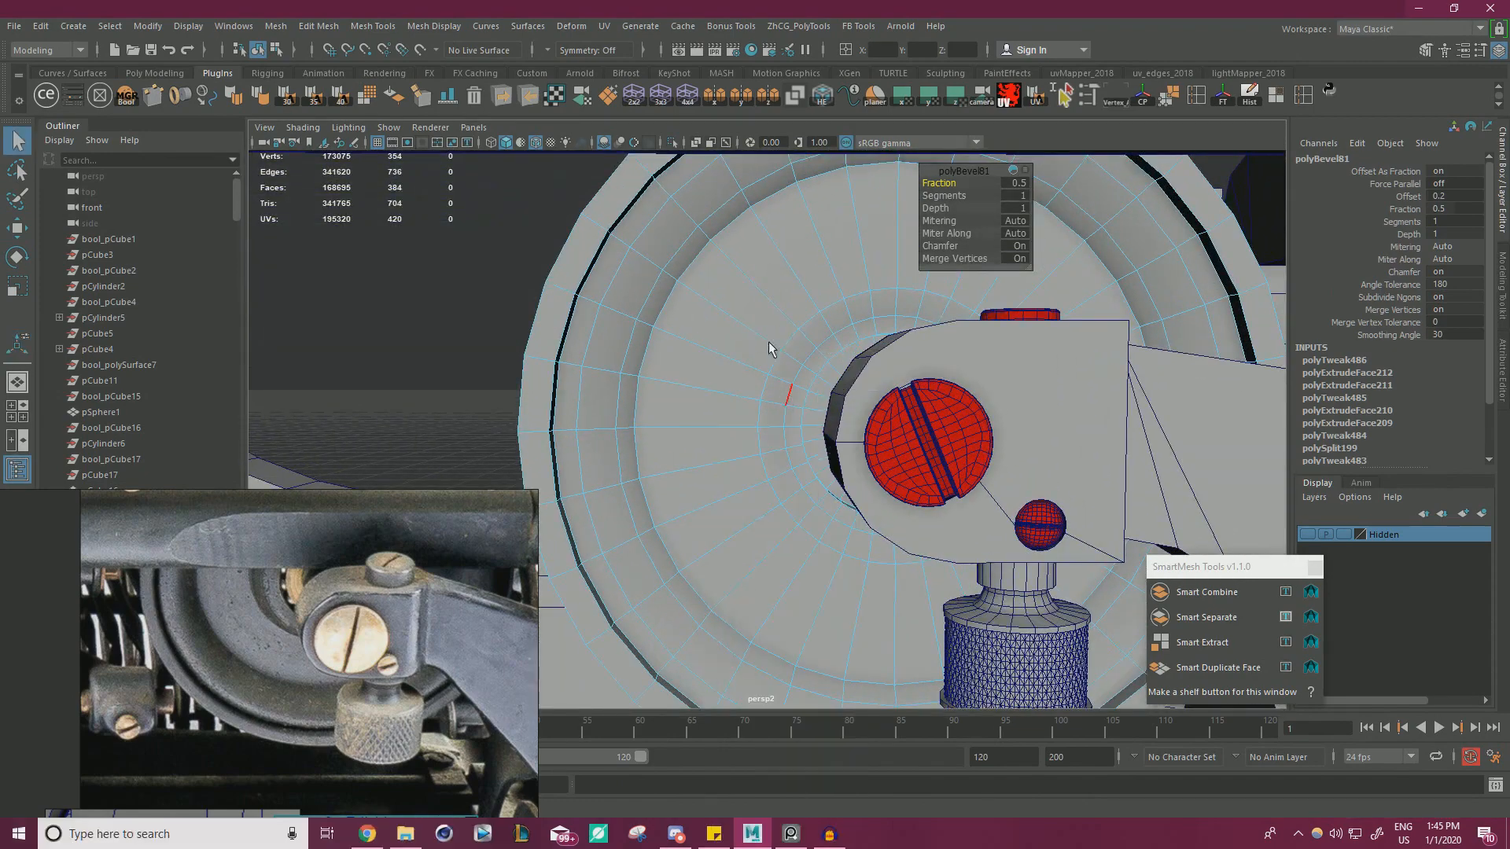
- Select the two edge loops bounding the sloped ring around the hub and harden them
double_click(775, 363)
key("r")
left_click_drag(986, 411, 1011, 311, "alt")
left_click_drag(908, 356, 785, 364, "alt")
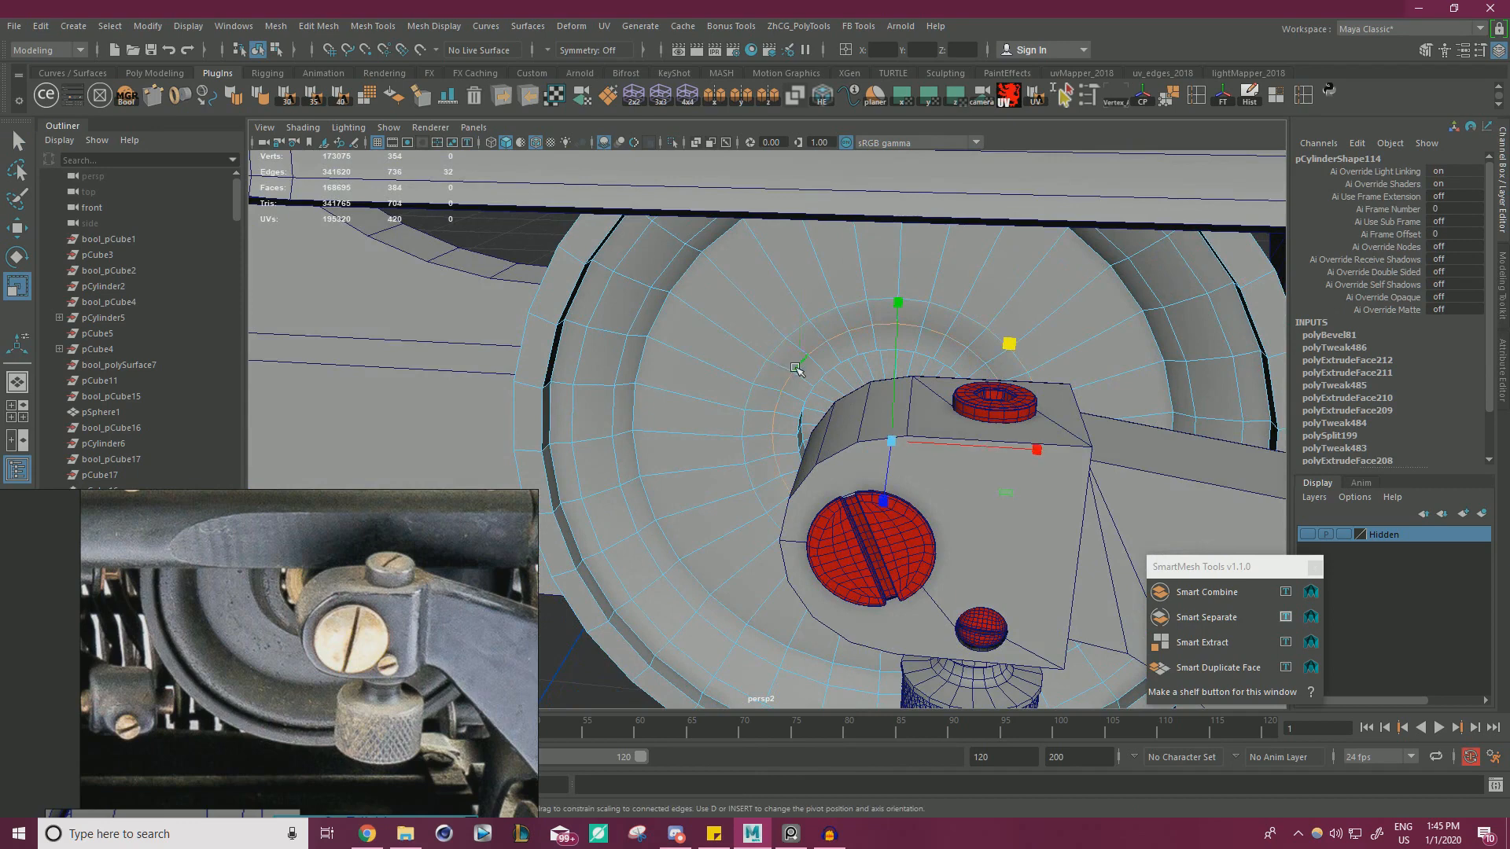
right_click_drag(789, 350, 787, 310)
double_click(775, 348, "shift")
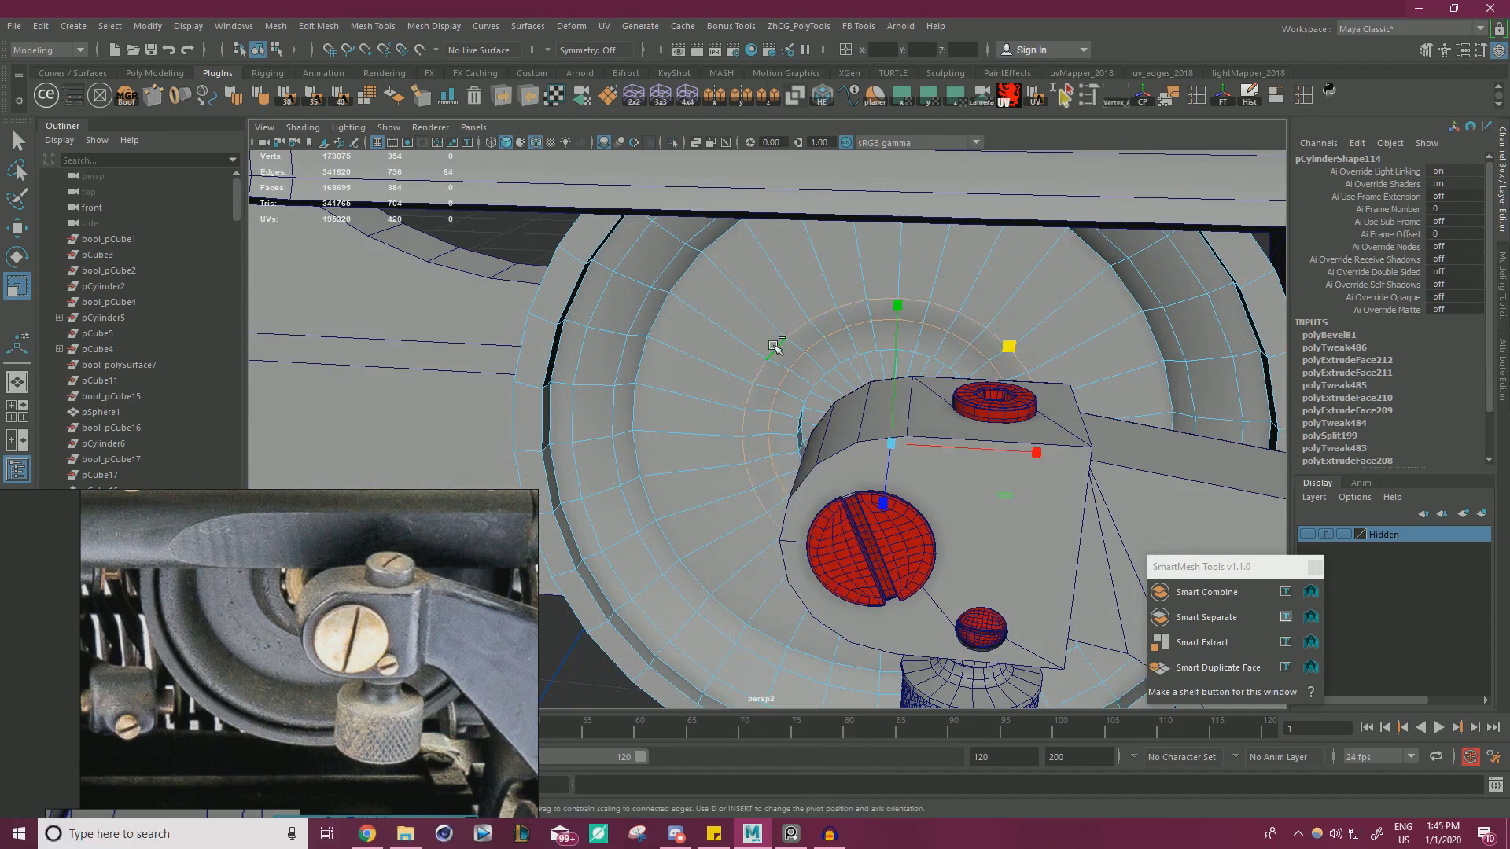
left_click(235, 97)
right_click_drag(812, 295, 853, 264)
- Isolate the wheel in the viewport and delete its construction history
right_click_drag(833, 283, 553, 310, "alt")
left_click_drag(553, 310, 742, 327, "alt")
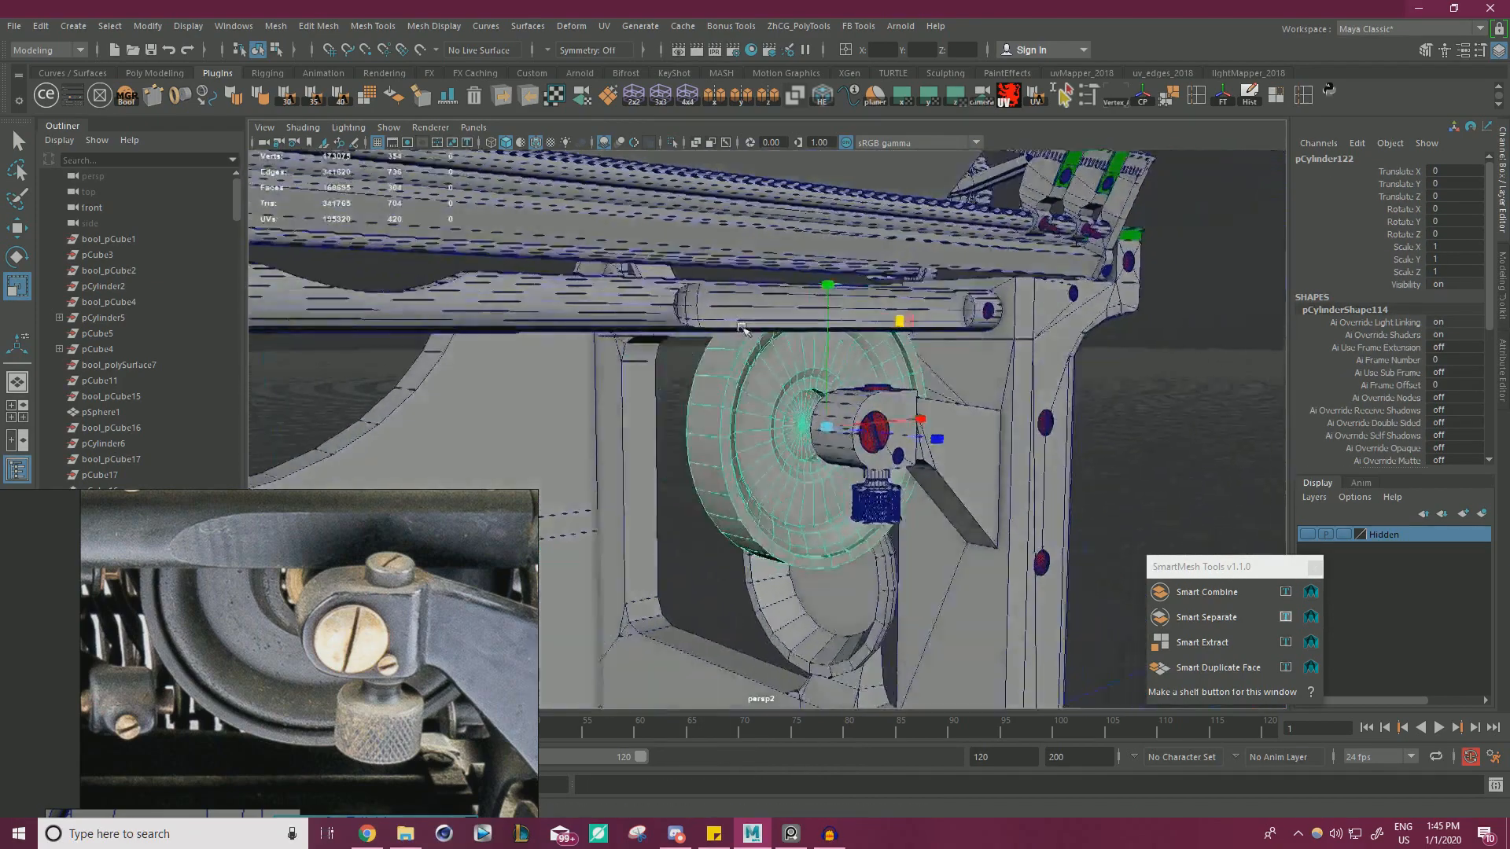
right_click_drag(742, 327, 978, 435, "alt")
left_click_drag(977, 435, 1108, 459, "alt")
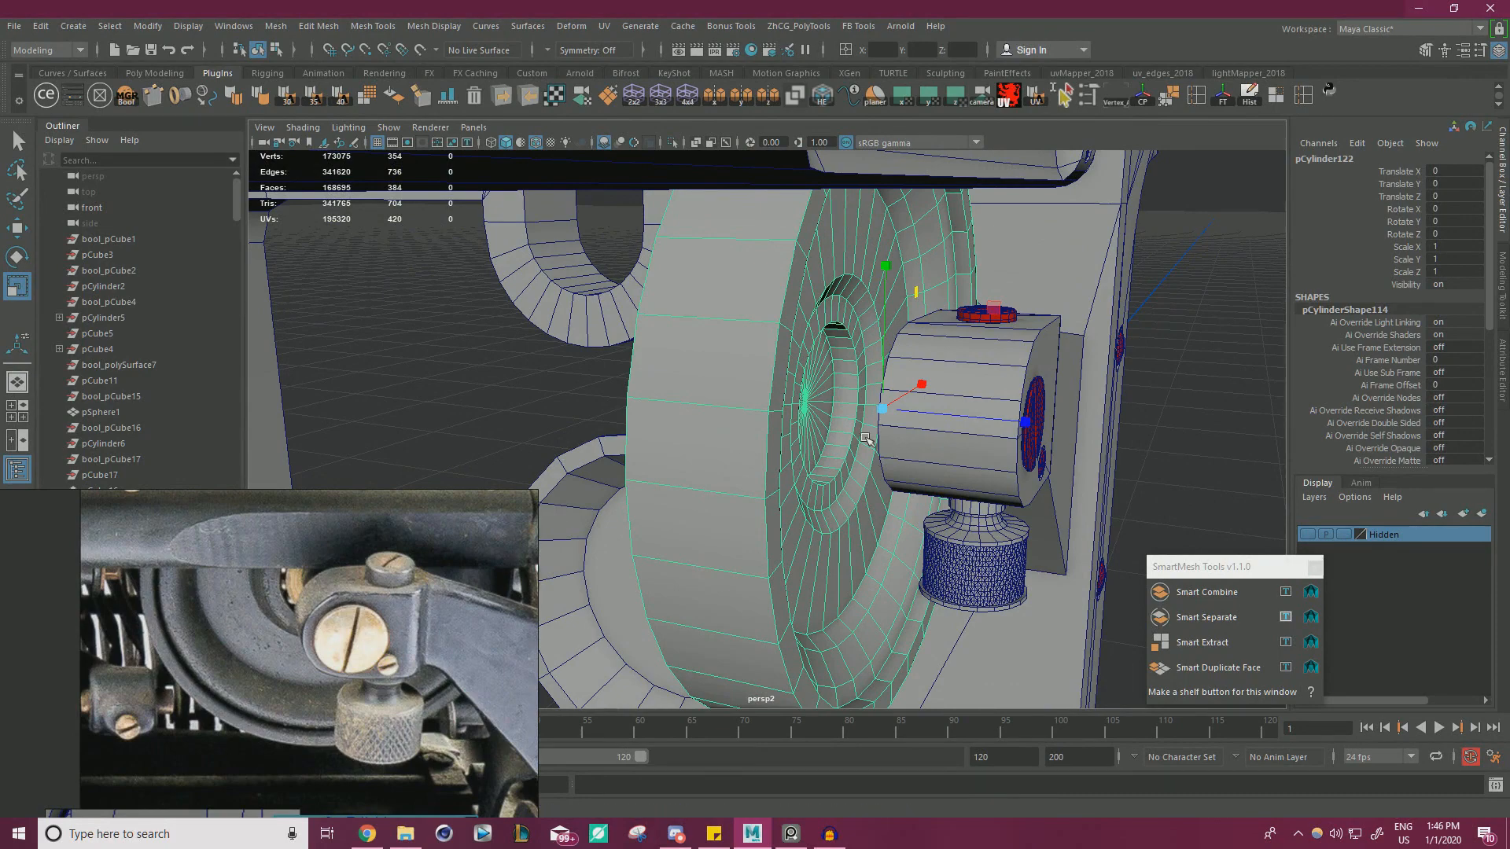
left_click_drag(893, 466, 785, 442, "alt")
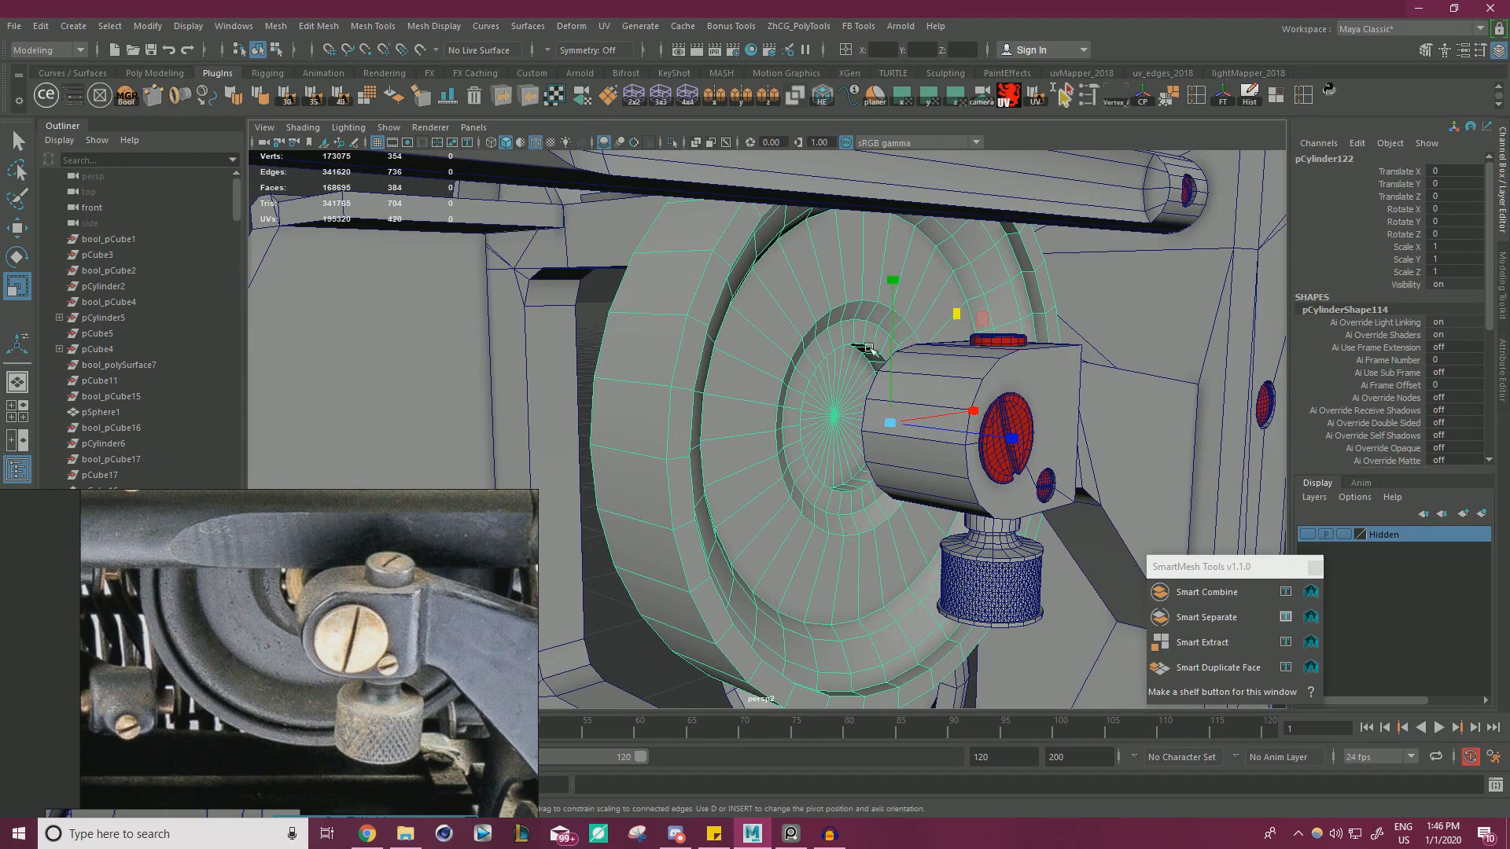
key("w")
left_click(673, 144)
right_click_drag(936, 331, 723, 362, "alt")
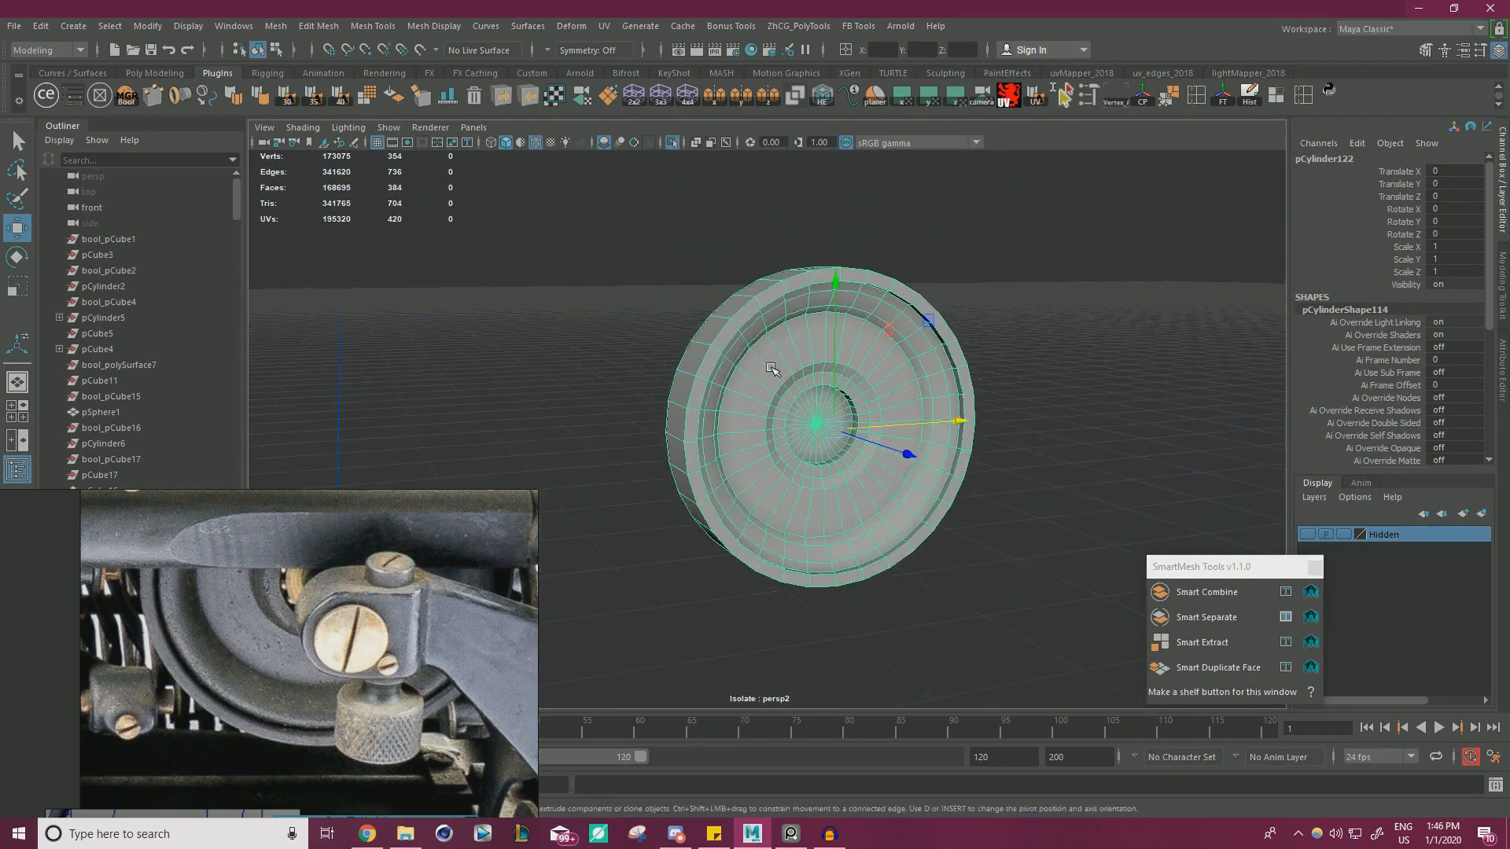
left_click_drag(723, 362, 610, 593, "alt")
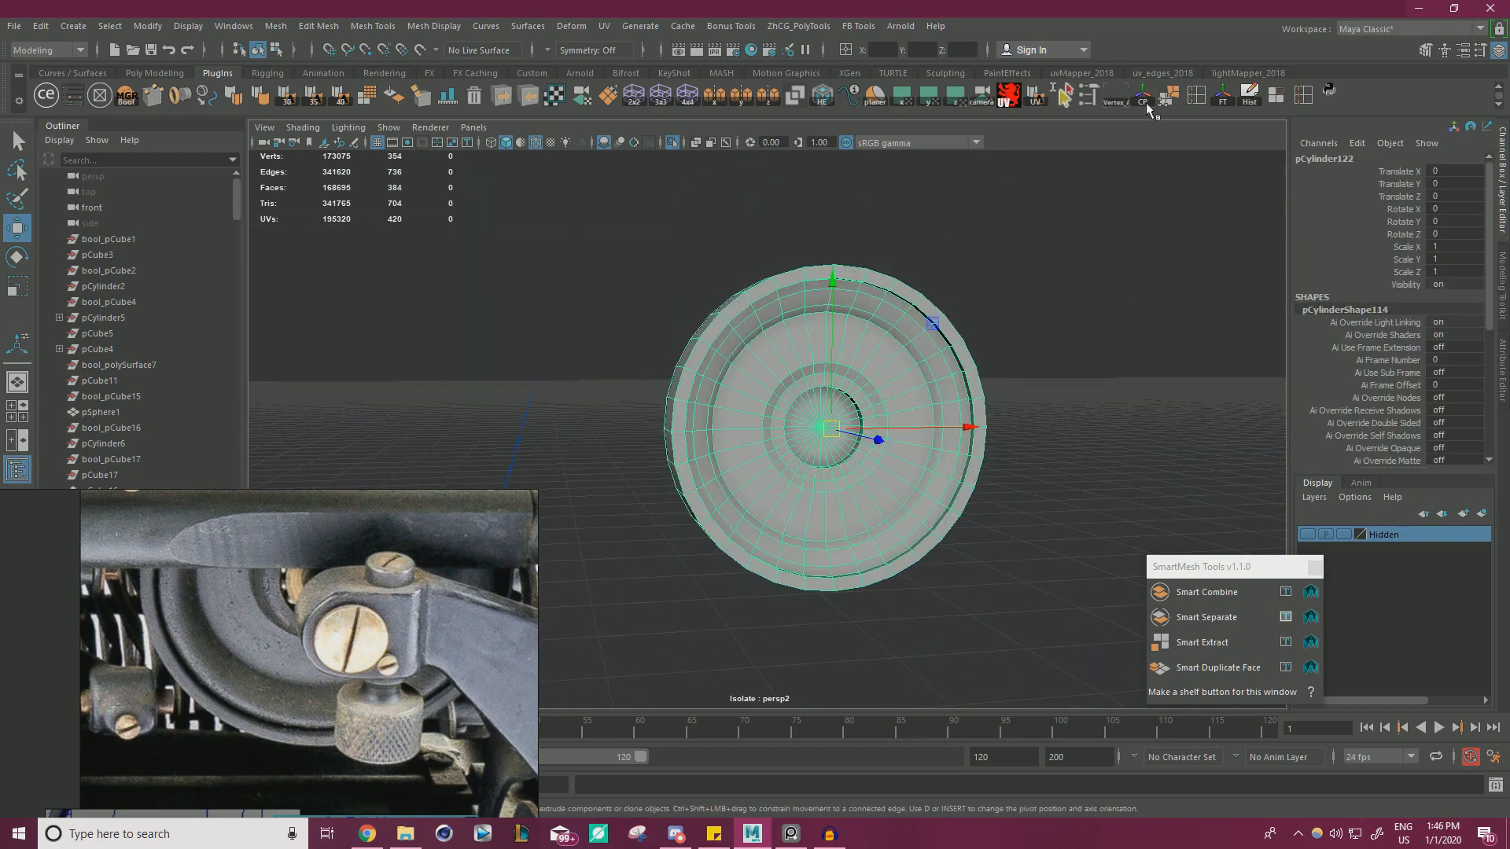
left_click(1249, 97)
left_click_drag(633, 235, 567, 260, "alt")
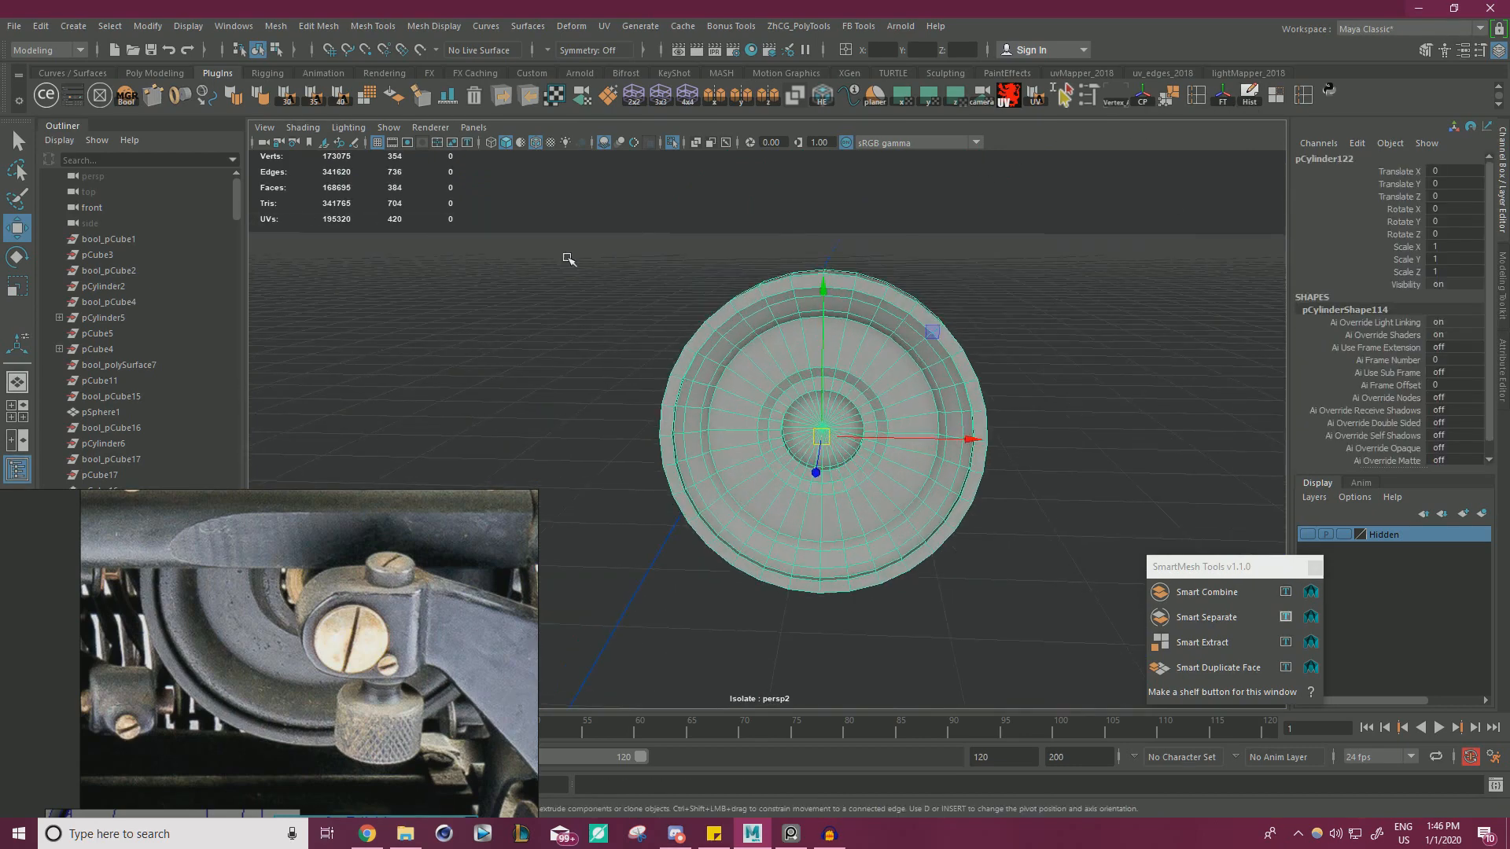
- Create a polygon sphere and snap it to the centre vertex of the wheel's recessed hub
left_click(84, 30)
mouse_move(136, 84)
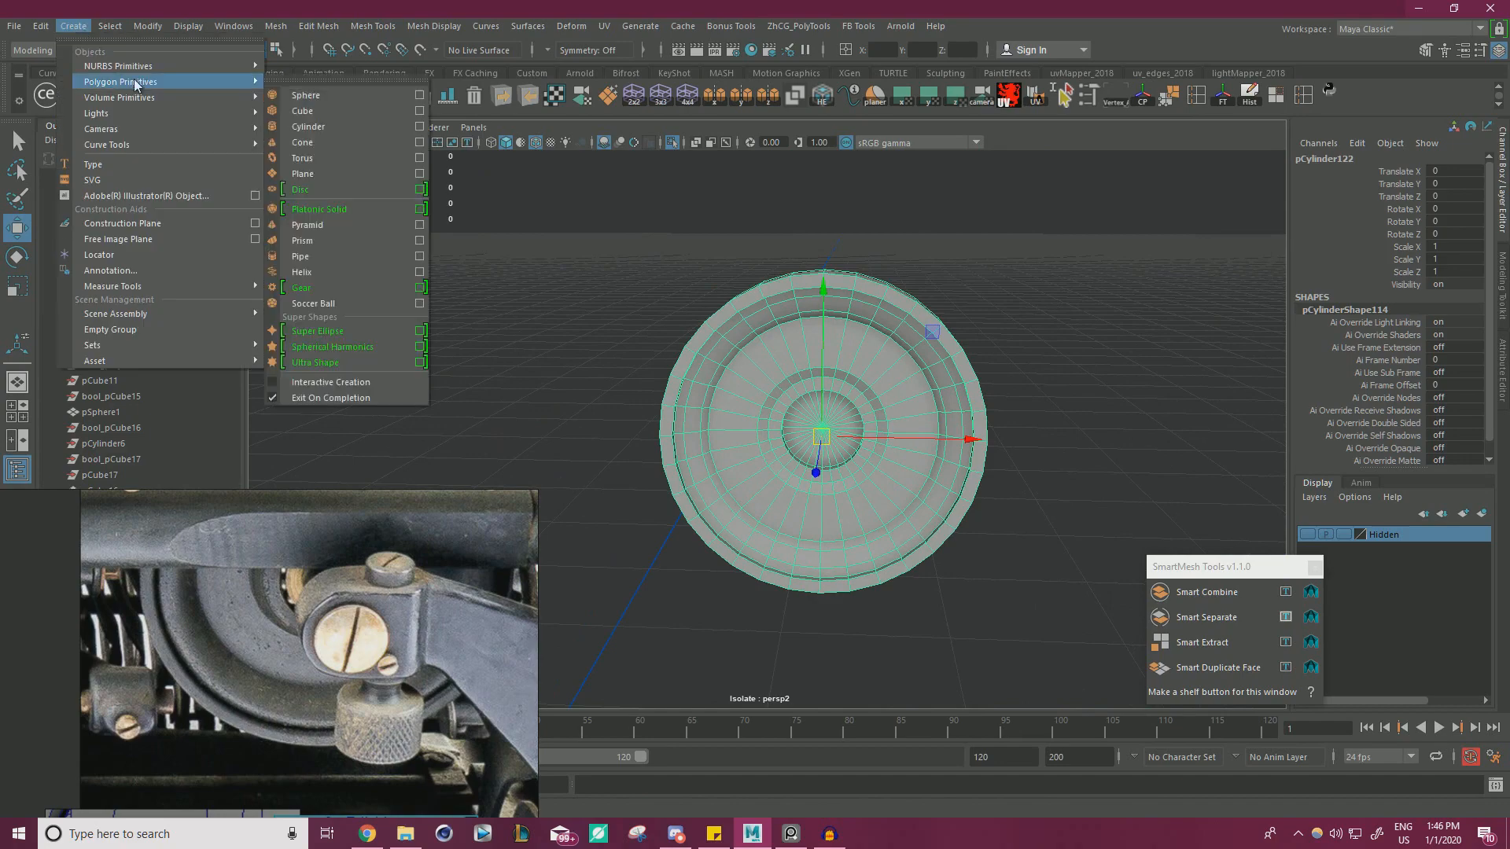
left_click(306, 95)
scroll(727, 523, "down", 3)
middle_click_drag(673, 612, 742, 535, "alt")
key("v")
left_click_drag(666, 611, 871, 346)
key("f")
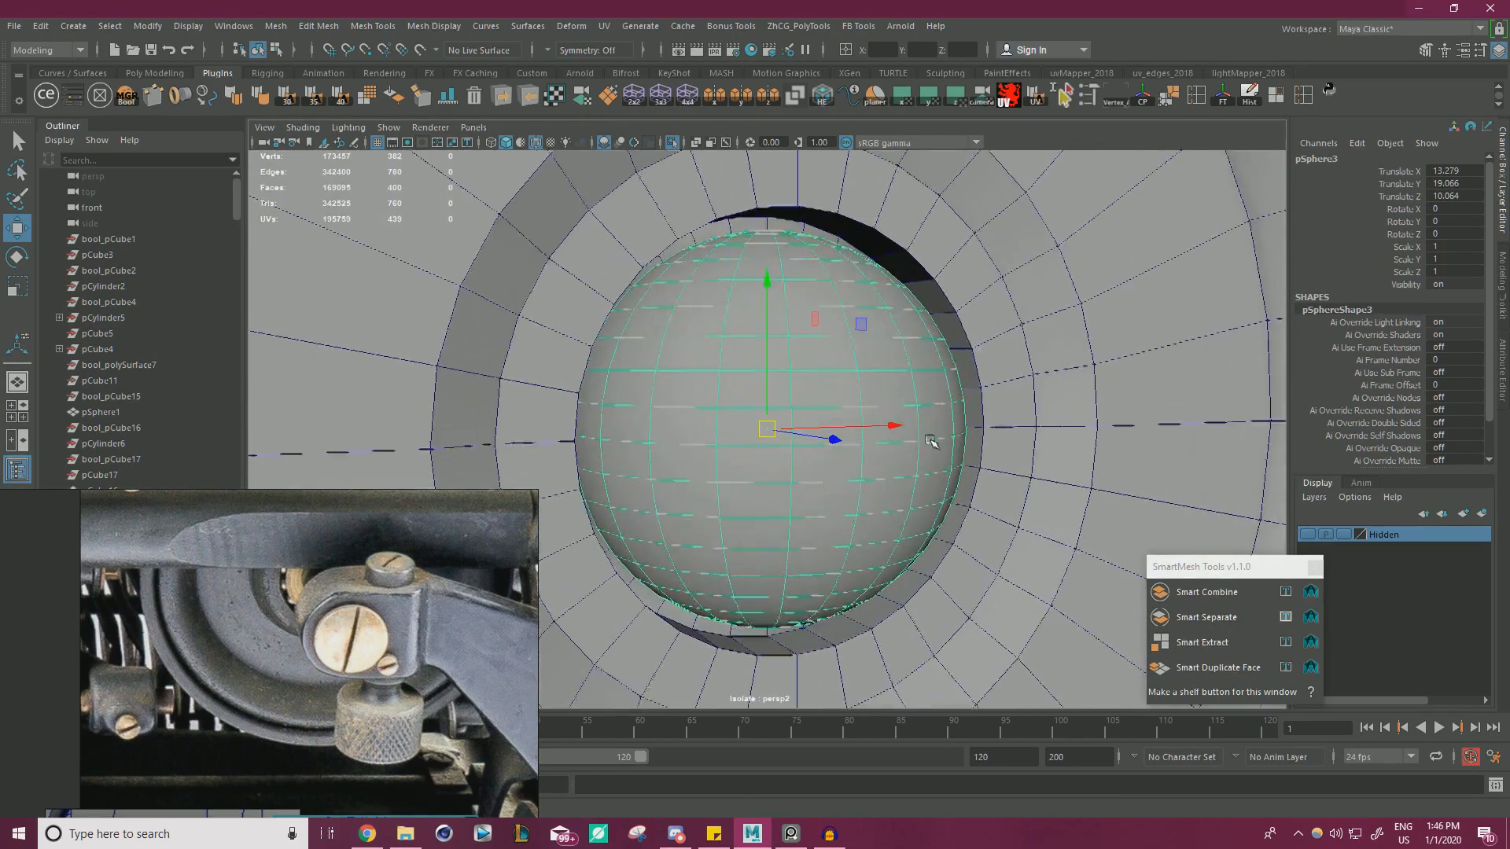
- Scale the sphere down uniformly to about 0.12 and rotate it 90° around X
key("r")
left_click_drag(767, 429, 536, 465)
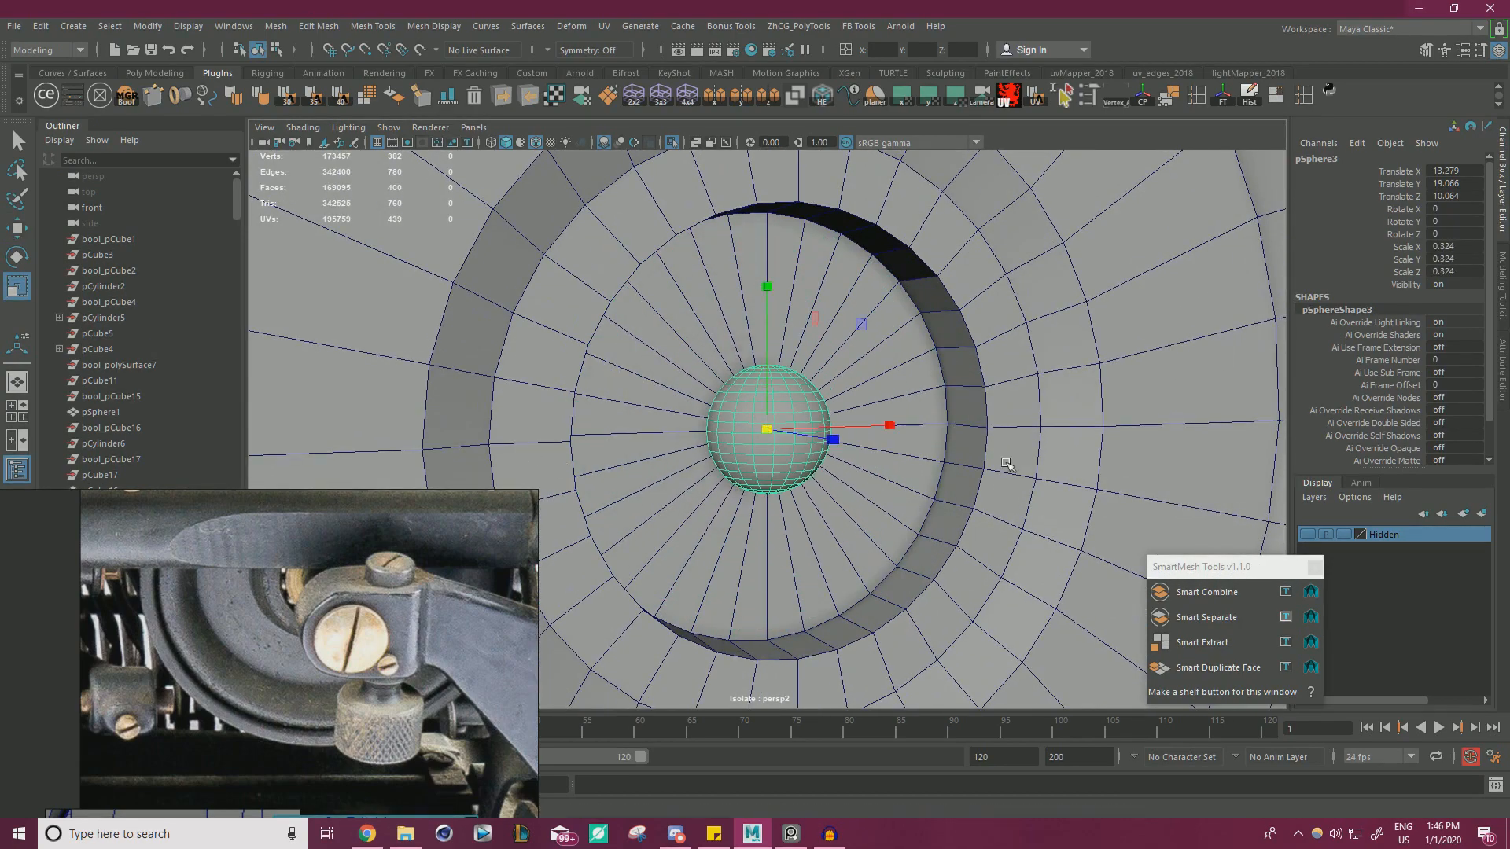
key("w")
scroll(769, 427, "up", 3)
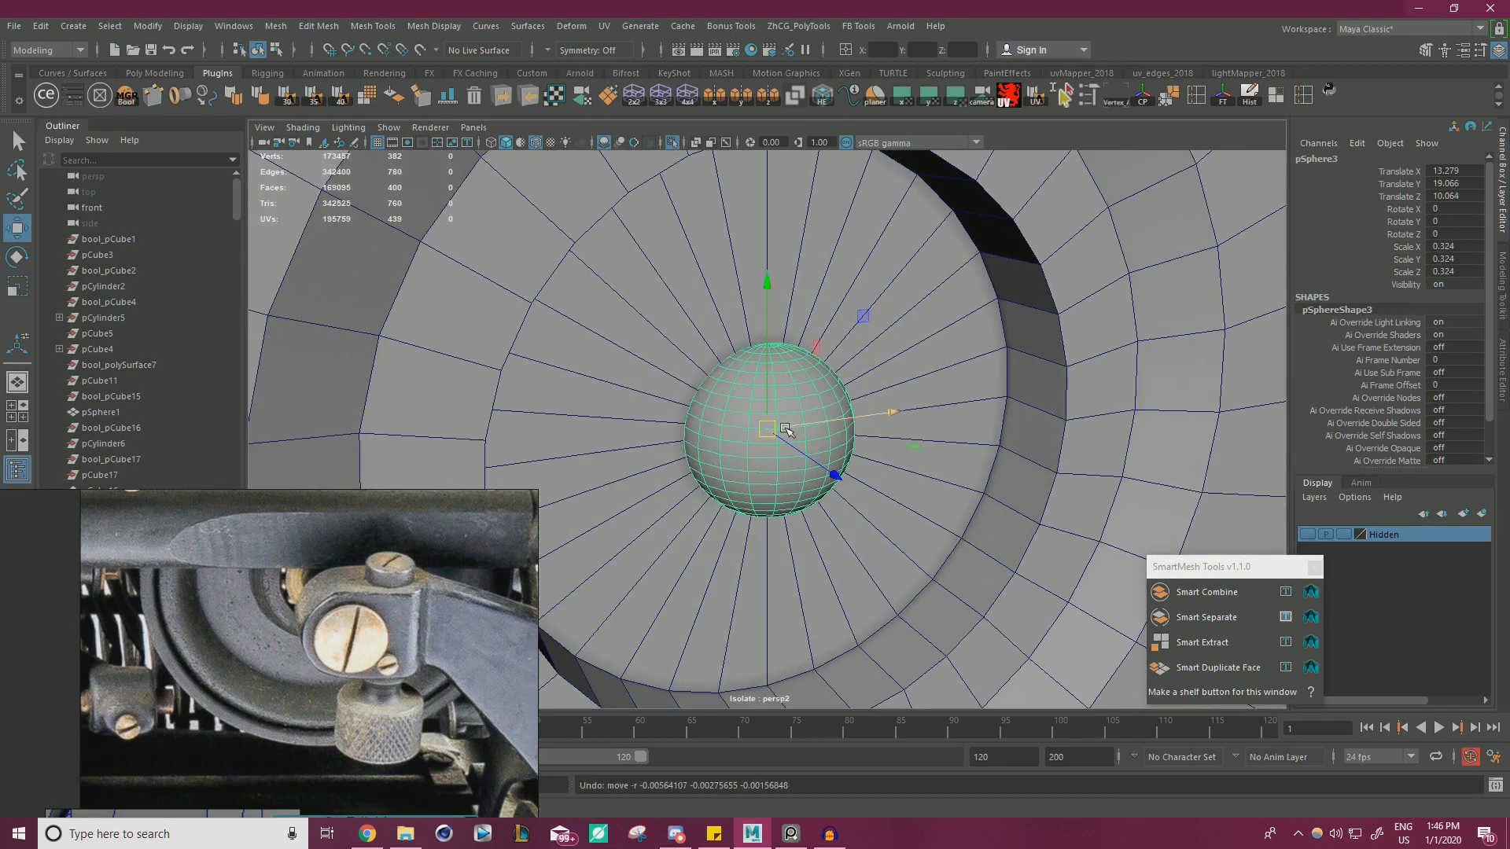
key("r")
left_click_drag(769, 429, 875, 430)
key("e")
key("w")
left_click_drag(815, 485, 931, 541, "alt")
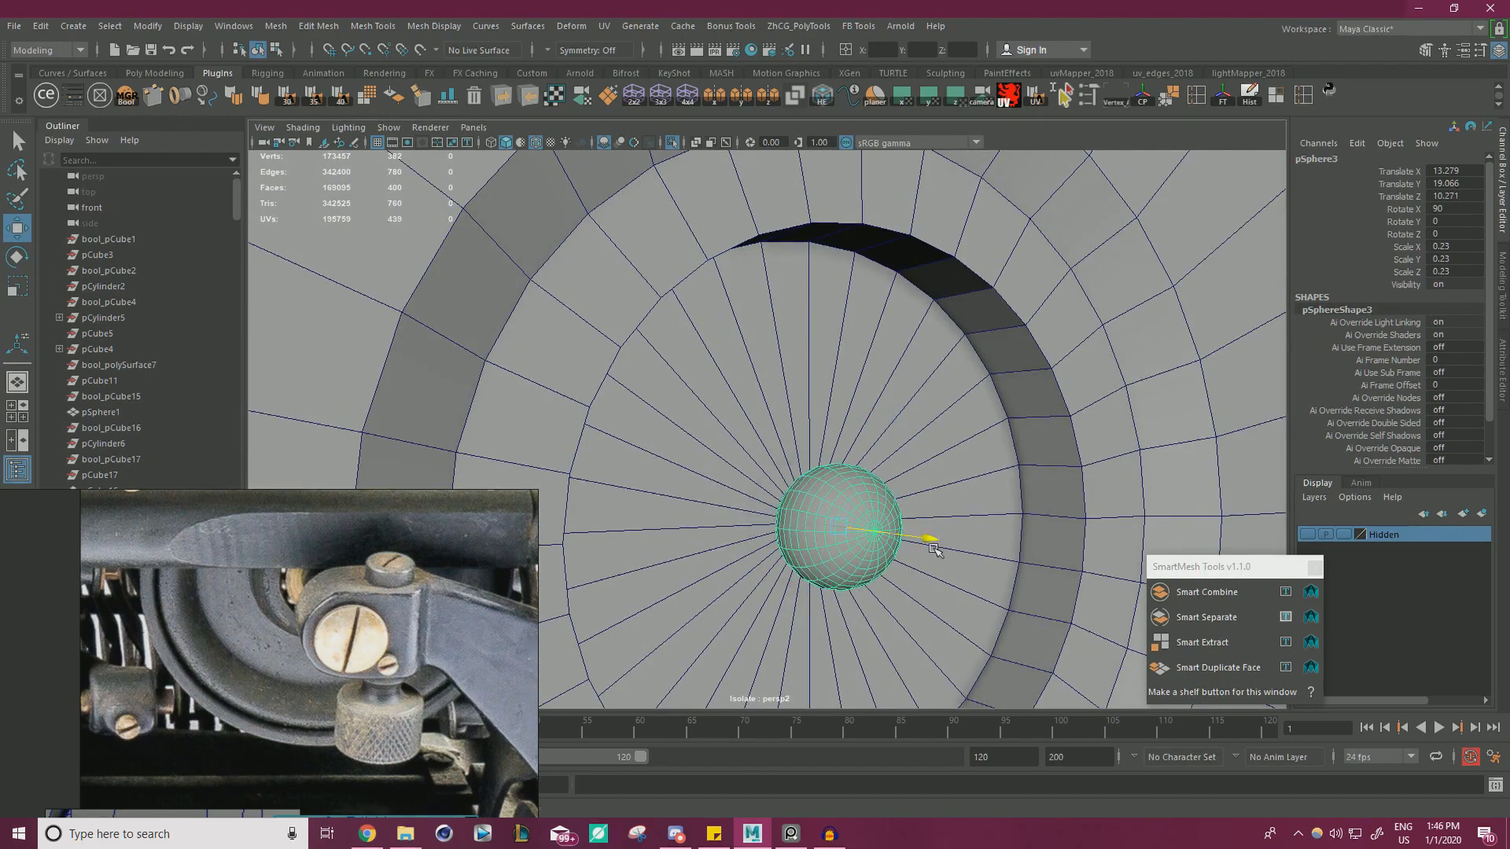
key("ctrl+z")
key("r")
left_click_drag(811, 522, 778, 525)
key("w")
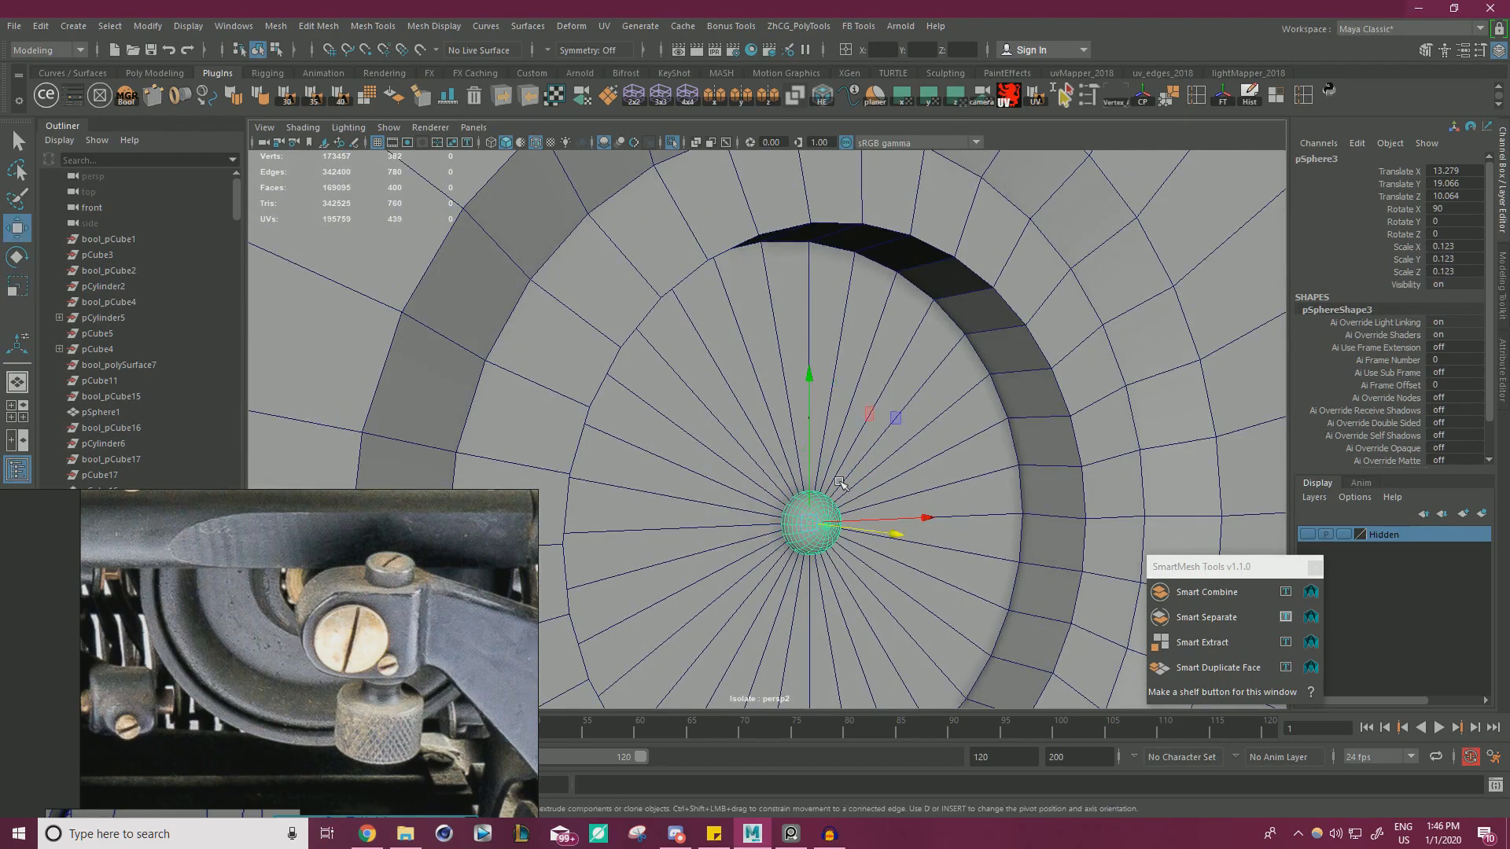
- Move the sphere to the upper rim of the hub recess, about Y 20.09 and Z 10.27, and scale it to about 0.14
left_click_drag(833, 472, 936, 209, "alt")
key("r")
left_click_drag(832, 303, 757, 332)
key("w")
key("r")
right_click_drag(678, 539, 586, 528, "alt")
left_click_drag(759, 476, 694, 511, "alt")
right_click_drag(694, 512, 718, 508, "alt")
right_click_drag(908, 489, 943, 417, "alt")
left_click_drag(834, 315, 813, 244, "alt")
key("r")
left_click_drag(805, 316, 848, 329)
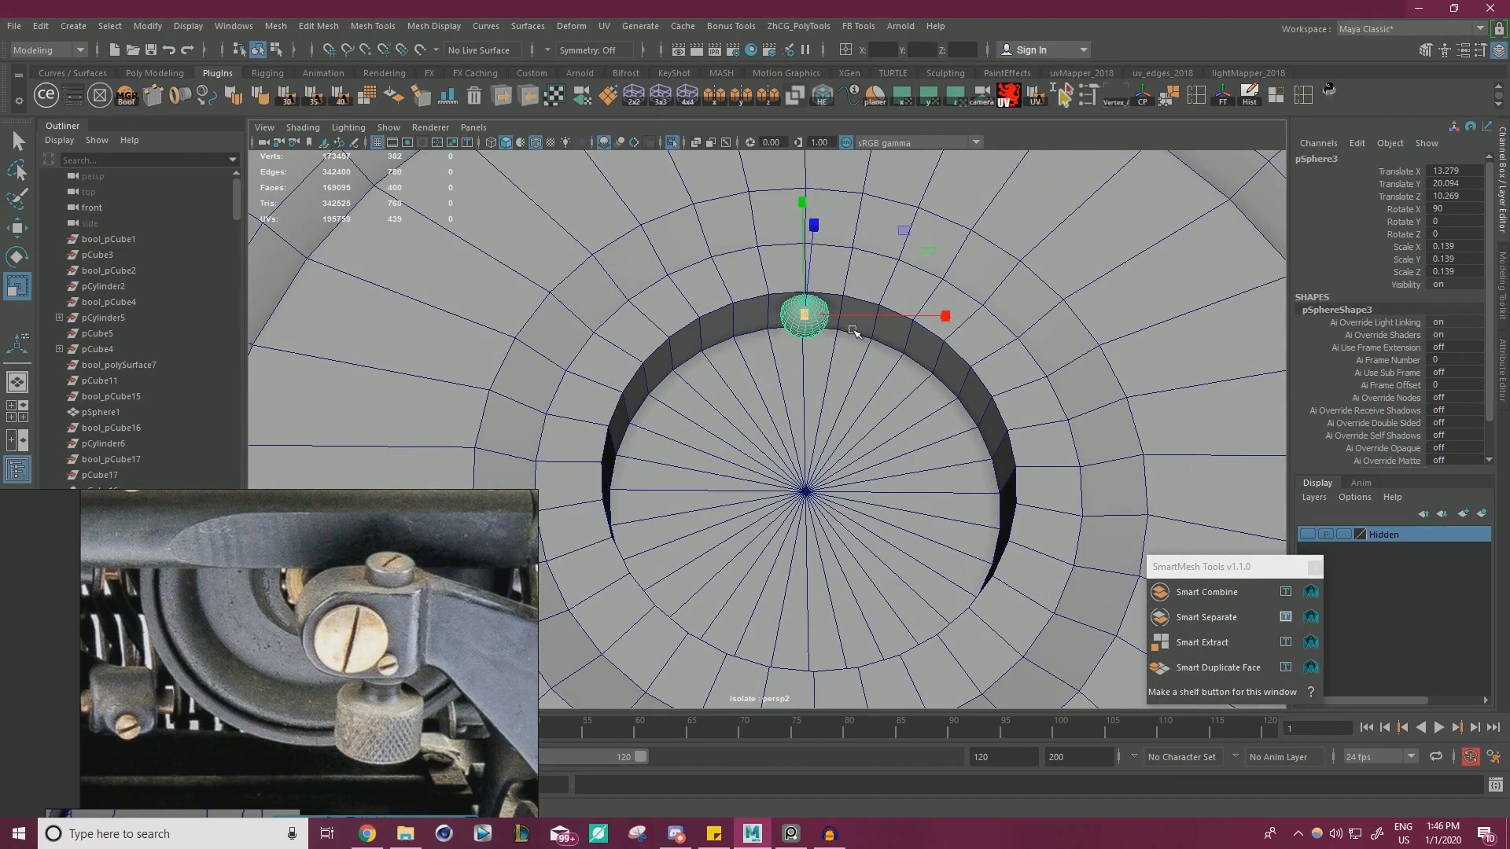
- Lower the sphere to about Y 20.0 so it sits just inside the rim of the hub recess
key("w")
right_click_drag(889, 334, 739, 346, "alt")
left_click_drag(751, 374, 796, 417, "alt")
right_click_drag(964, 444, 1105, 499, "alt")
left_click_drag(1104, 499, 1120, 459, "alt")
right_click_drag(1118, 457, 1149, 464, "alt")
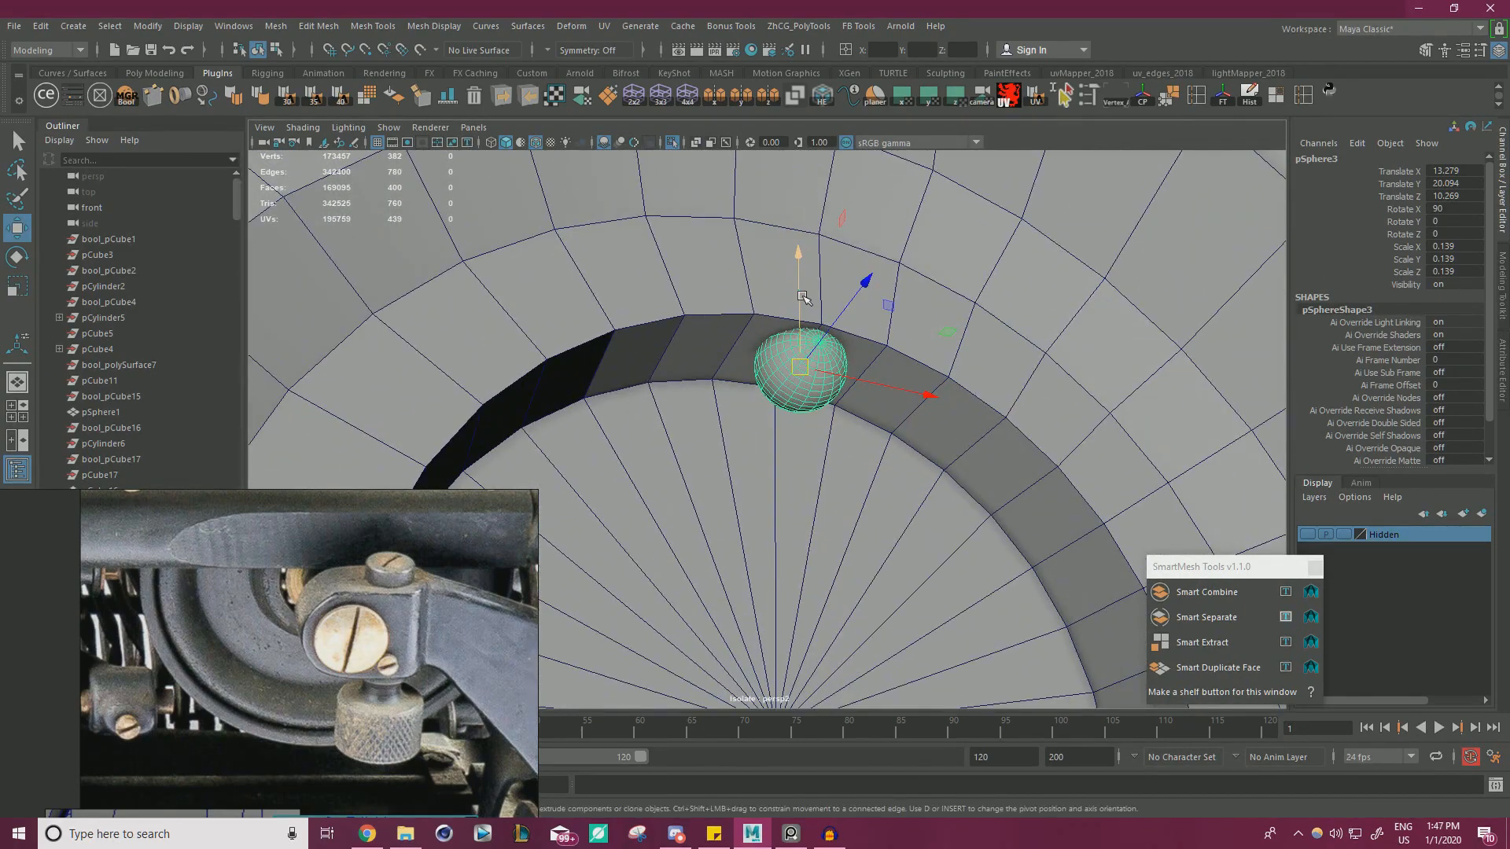
left_click_drag(802, 298, 786, 345)
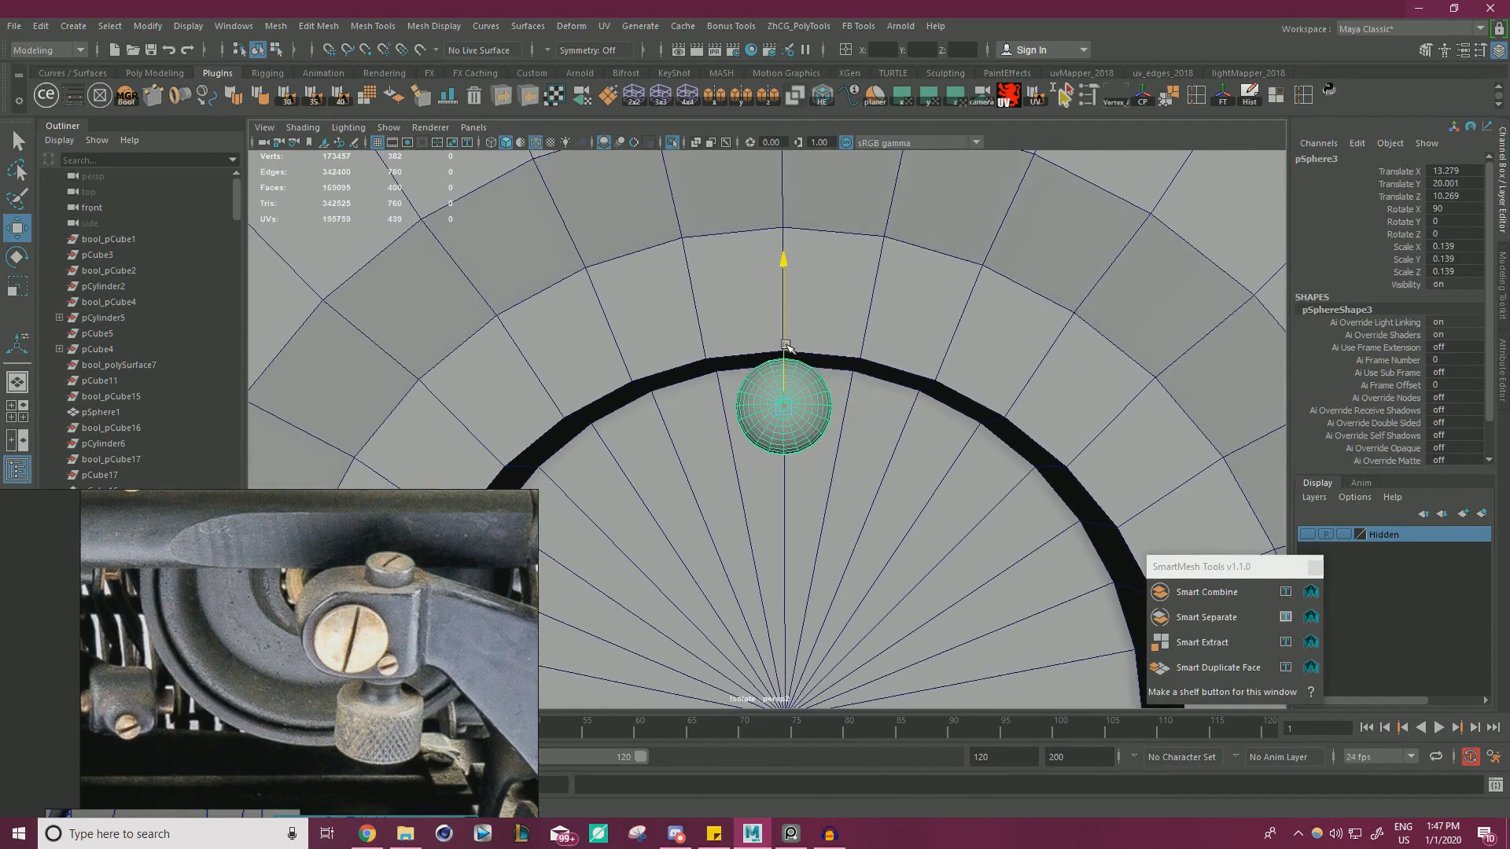
- Discard the extra sphere copy and snap the original sphere's pivot to the centre vertex of the hub
right_click_drag(785, 345, 684, 454, "alt")
middle_click_drag(685, 455, 767, 318, "alt")
left_click_drag(767, 318, 798, 326, "alt")
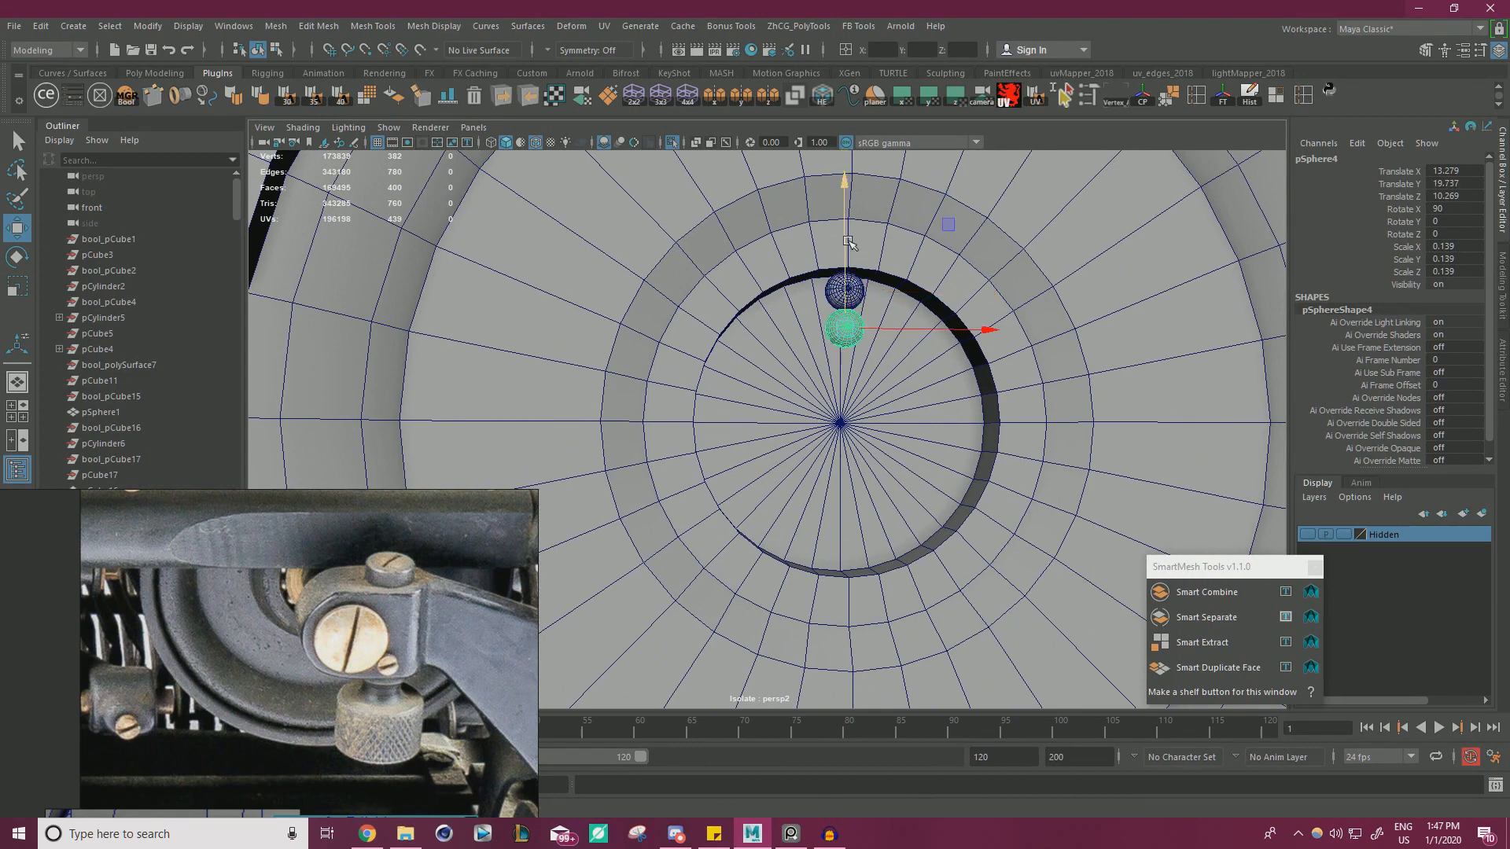
key("Delete")
left_click(842, 291)
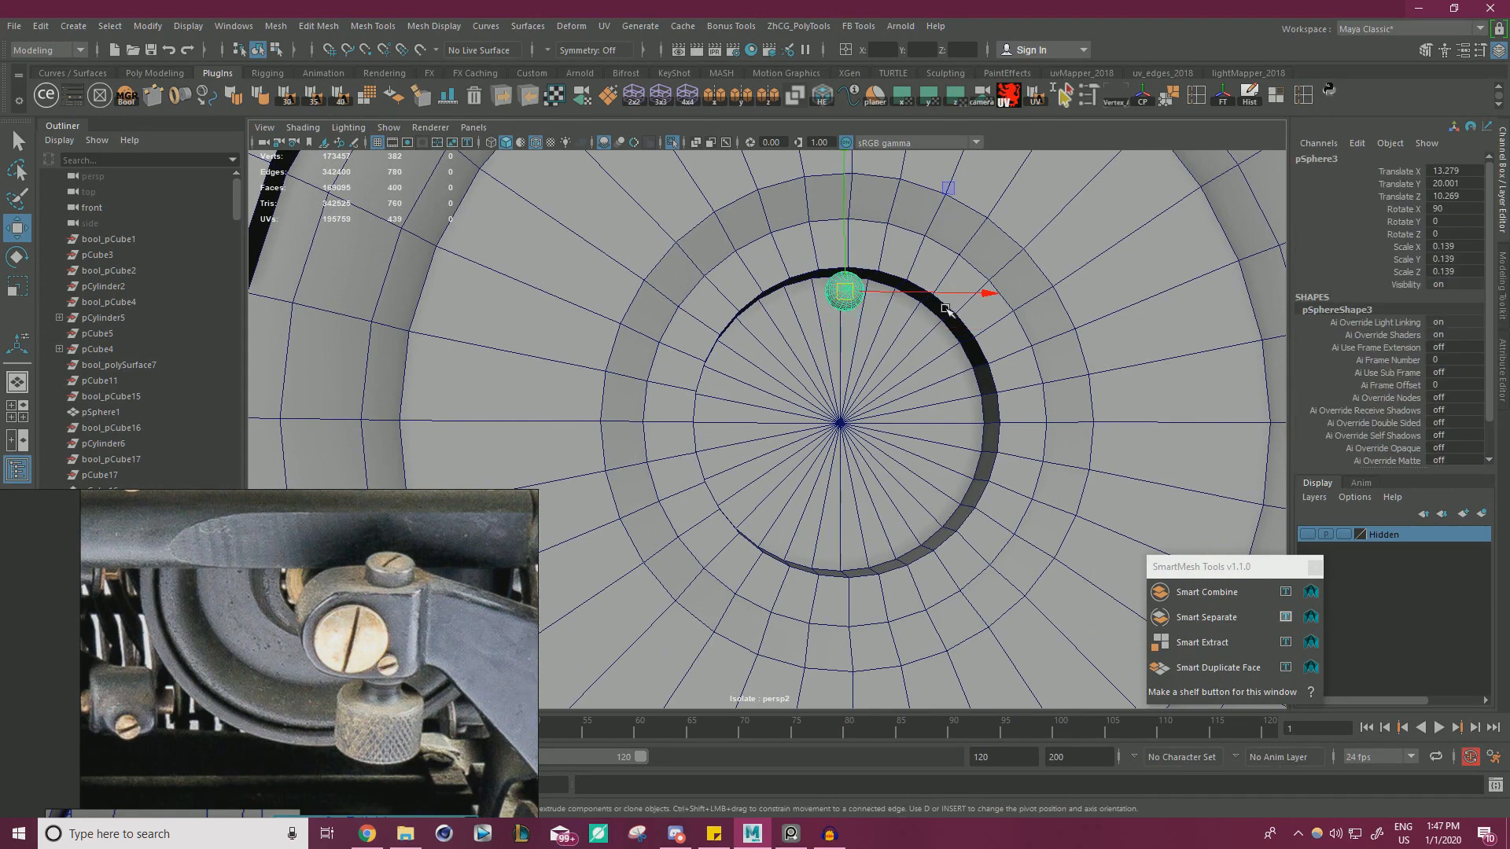
key("d")
key("v")
left_click_drag(848, 295, 847, 431)
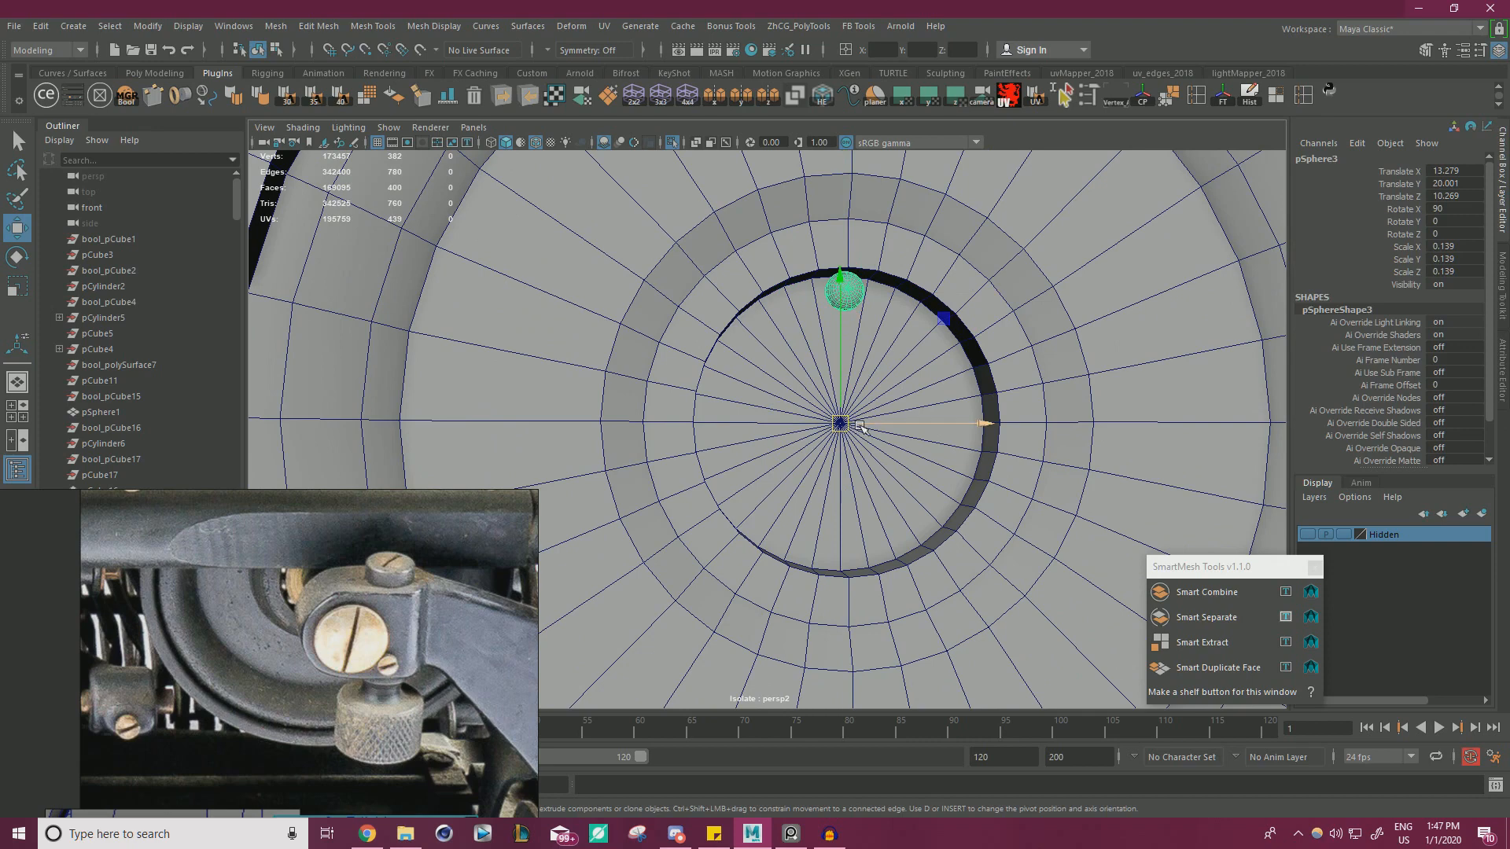
- Duplicate the sphere, rotate the copy -180° around Z to the opposite side of the recess, and combine both spheres
key("ctrl+d")
key("e")
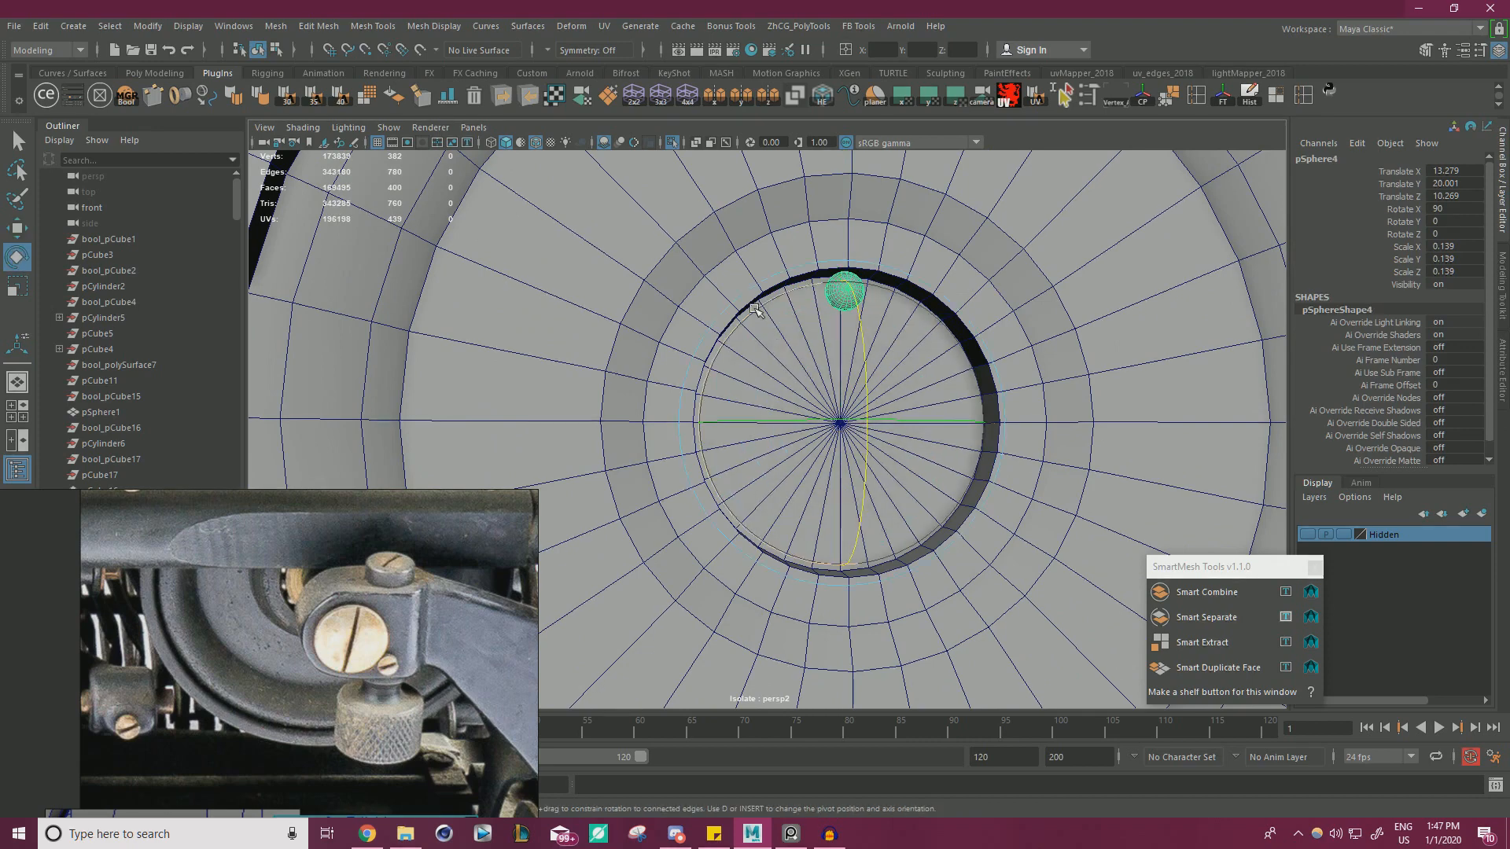
left_click_drag(760, 312, 954, 320)
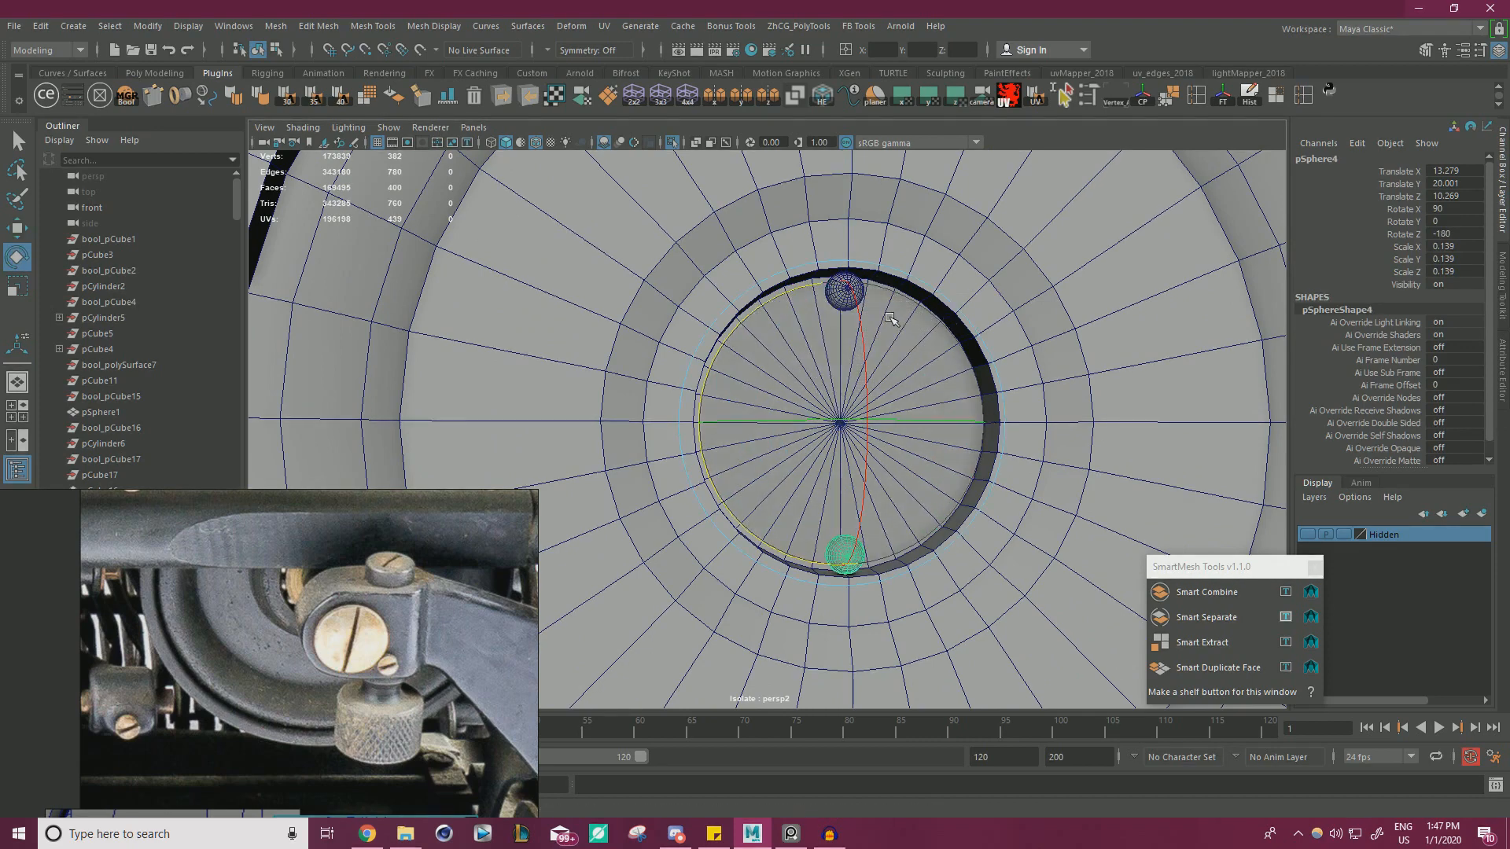
key("w")
left_click(847, 293, "shift")
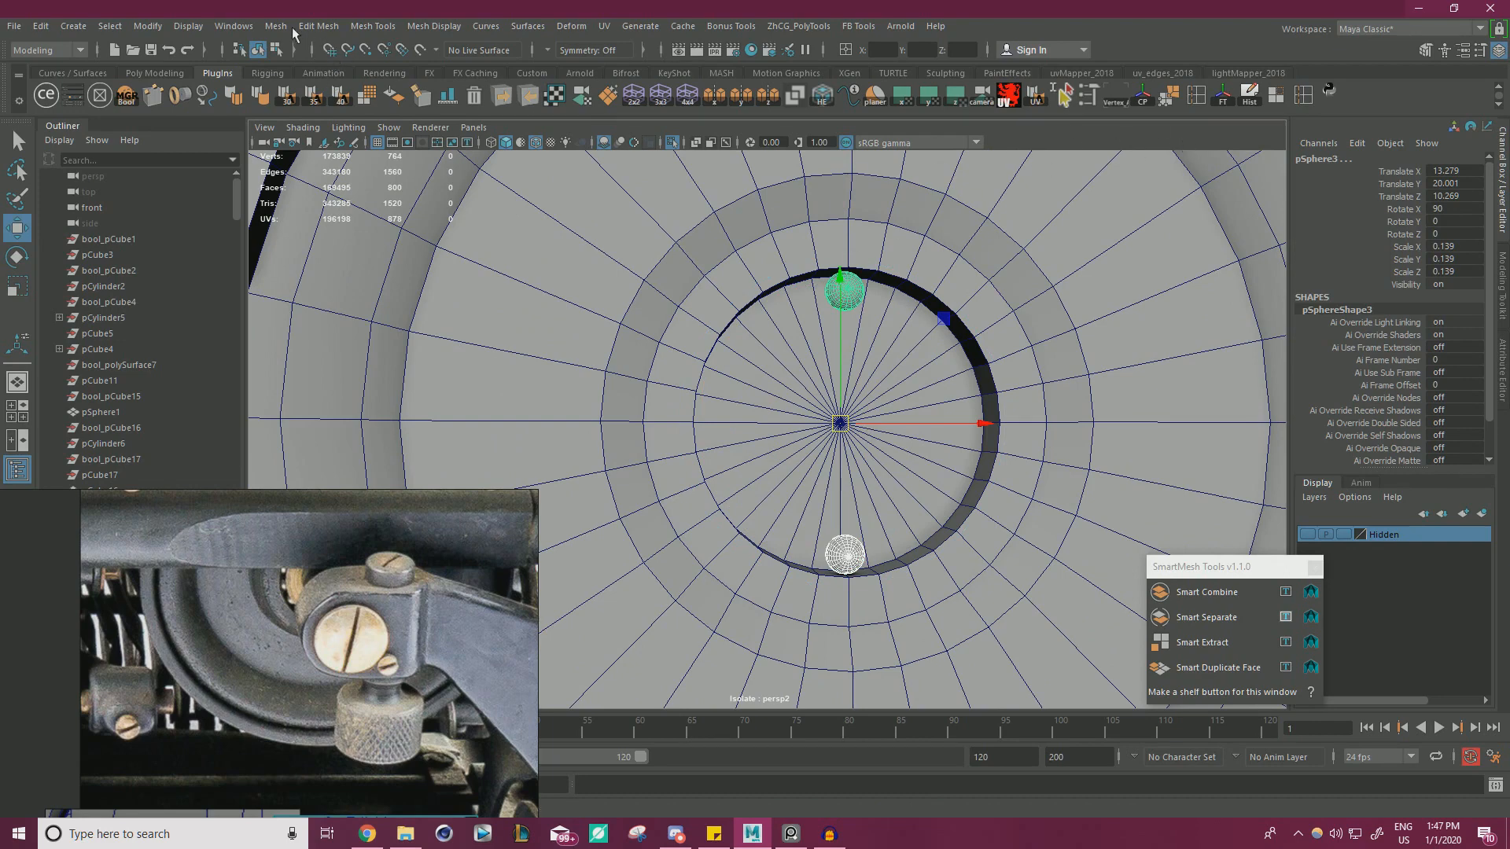
left_click(277, 26)
left_click(314, 79)
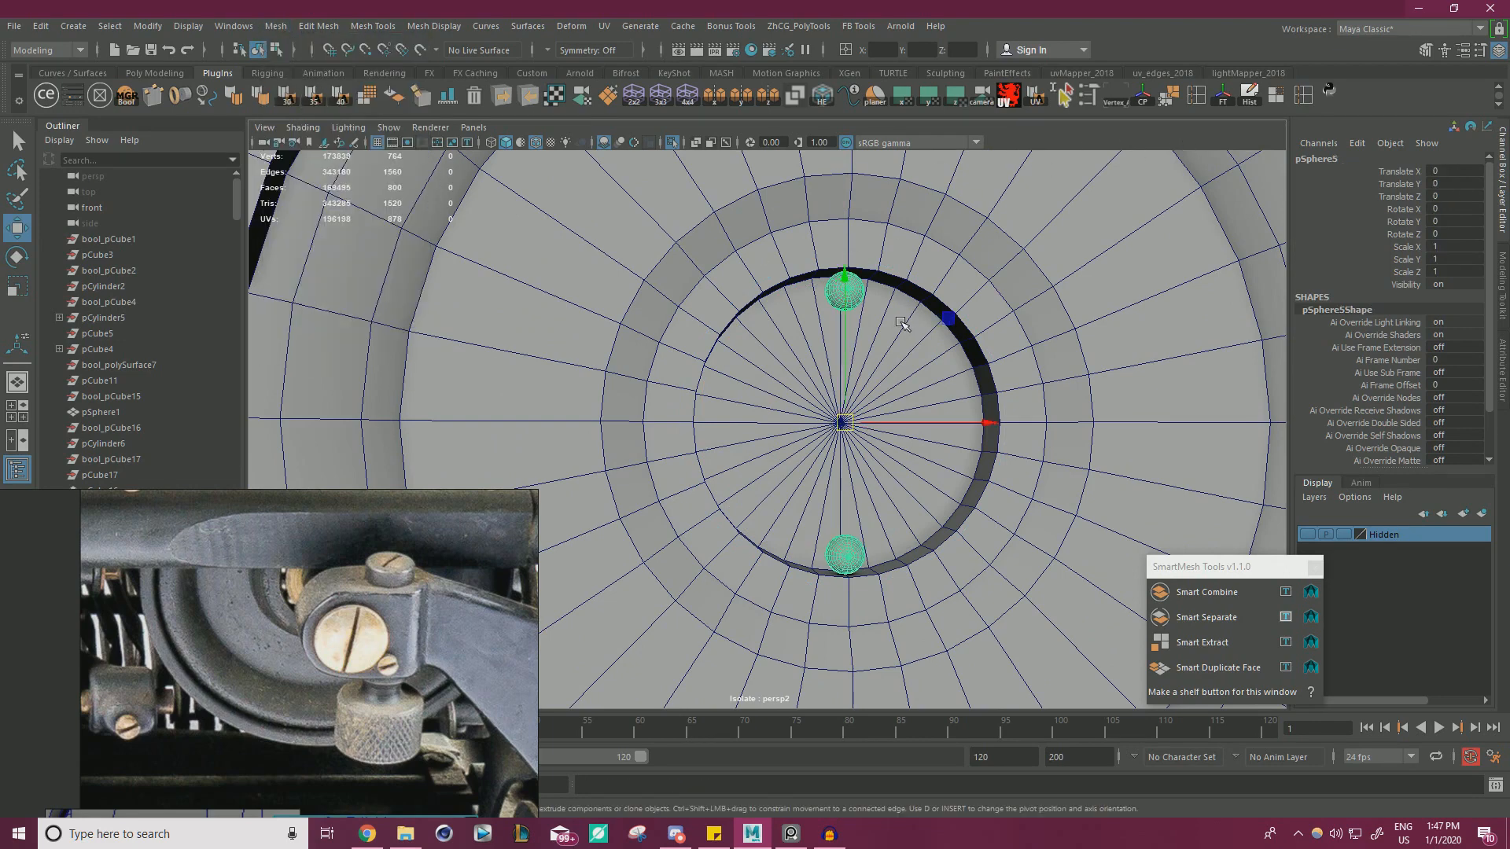
- Duplicate the sphere pair, rotate the copy a quarter turn around the hub centre, and combine all four spheres
key("ctrl+d")
key("e")
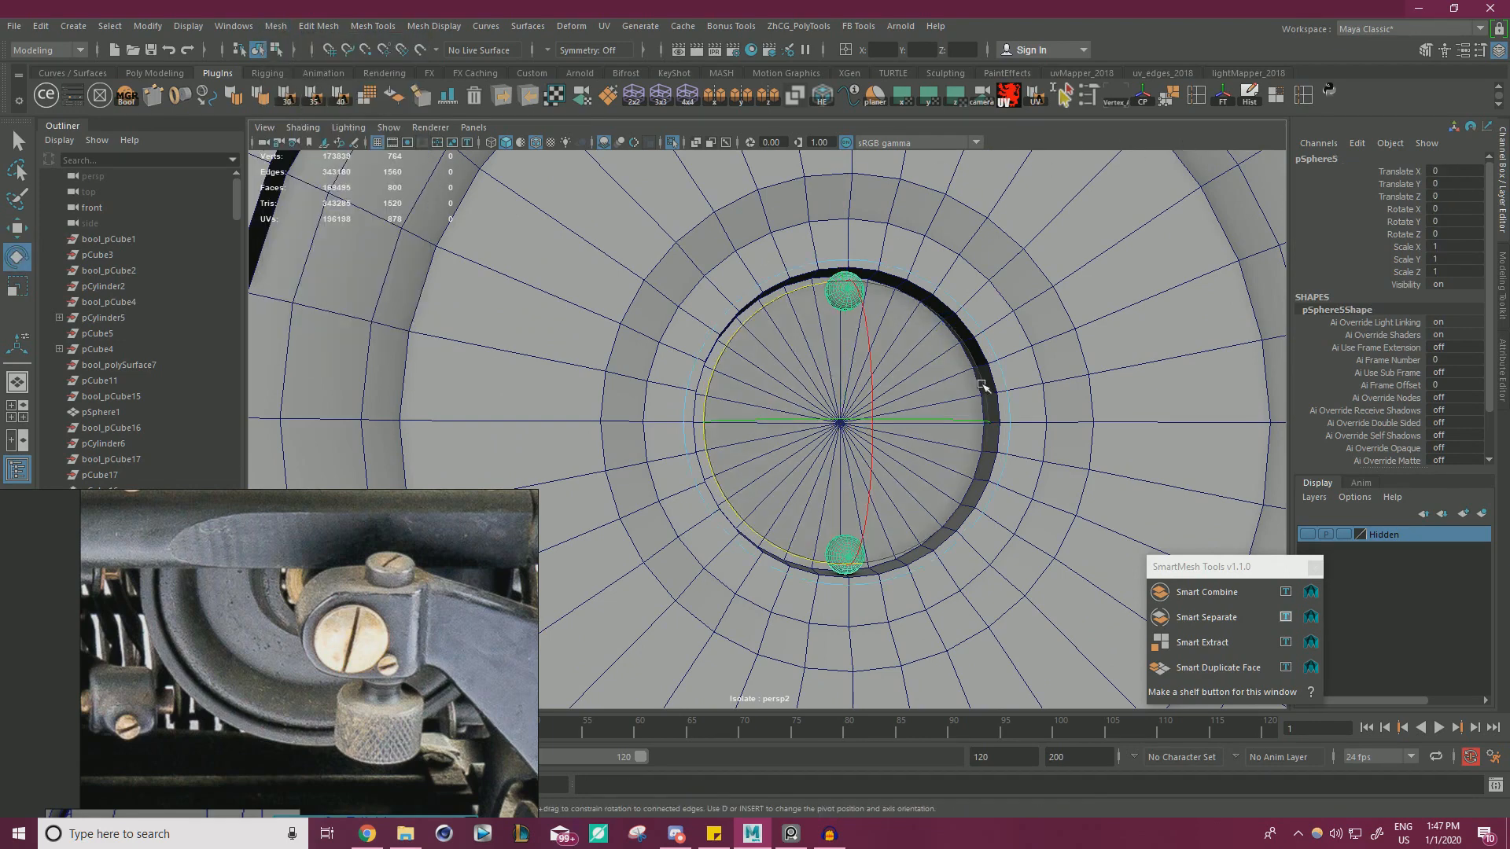
left_click_drag(722, 370, 859, 314)
key("w")
left_click(849, 297, "shift")
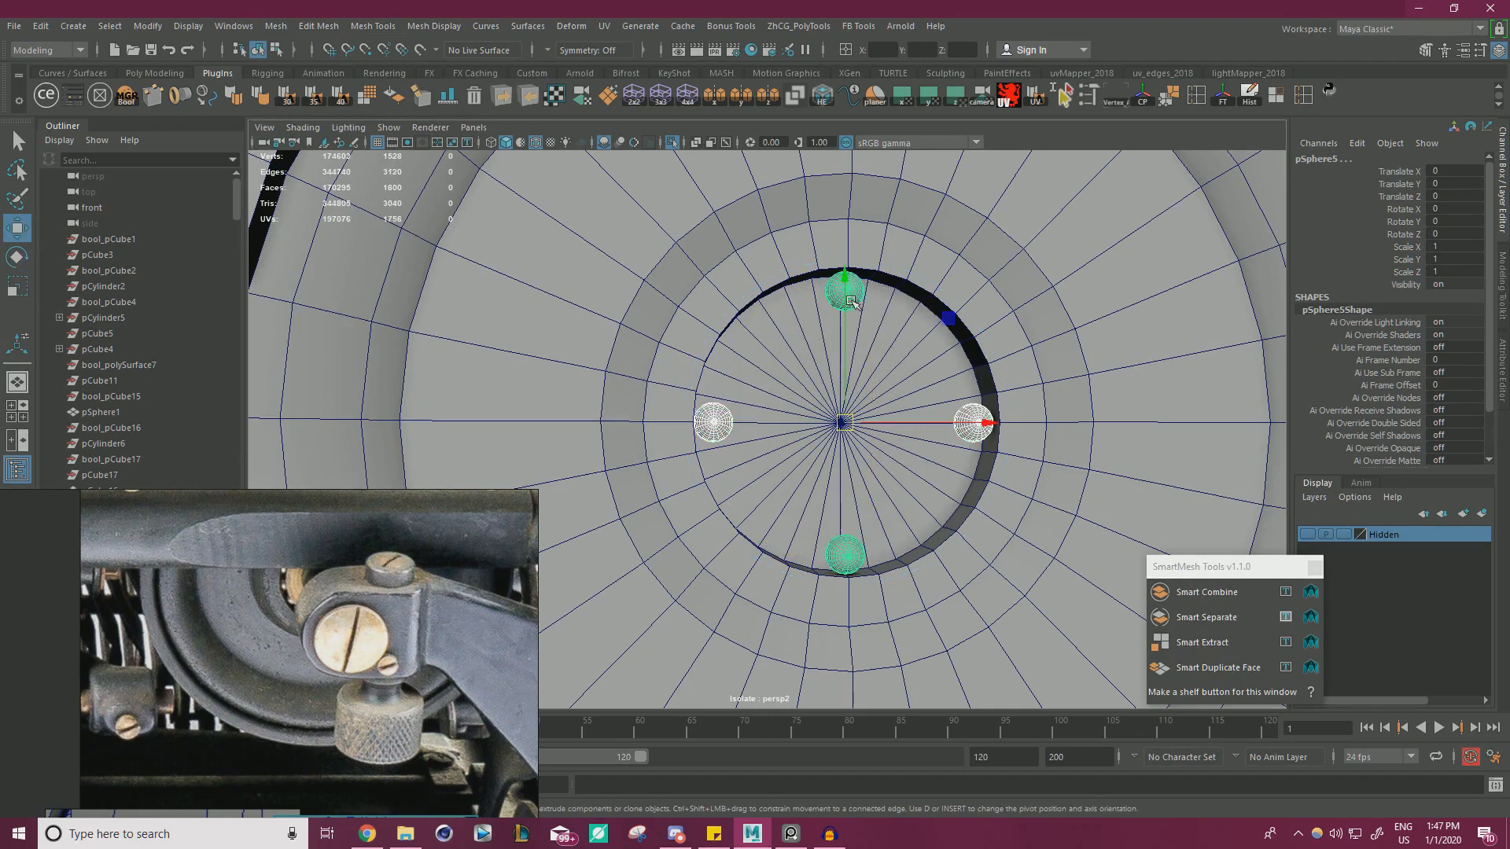
left_click(276, 26)
left_click(308, 84)
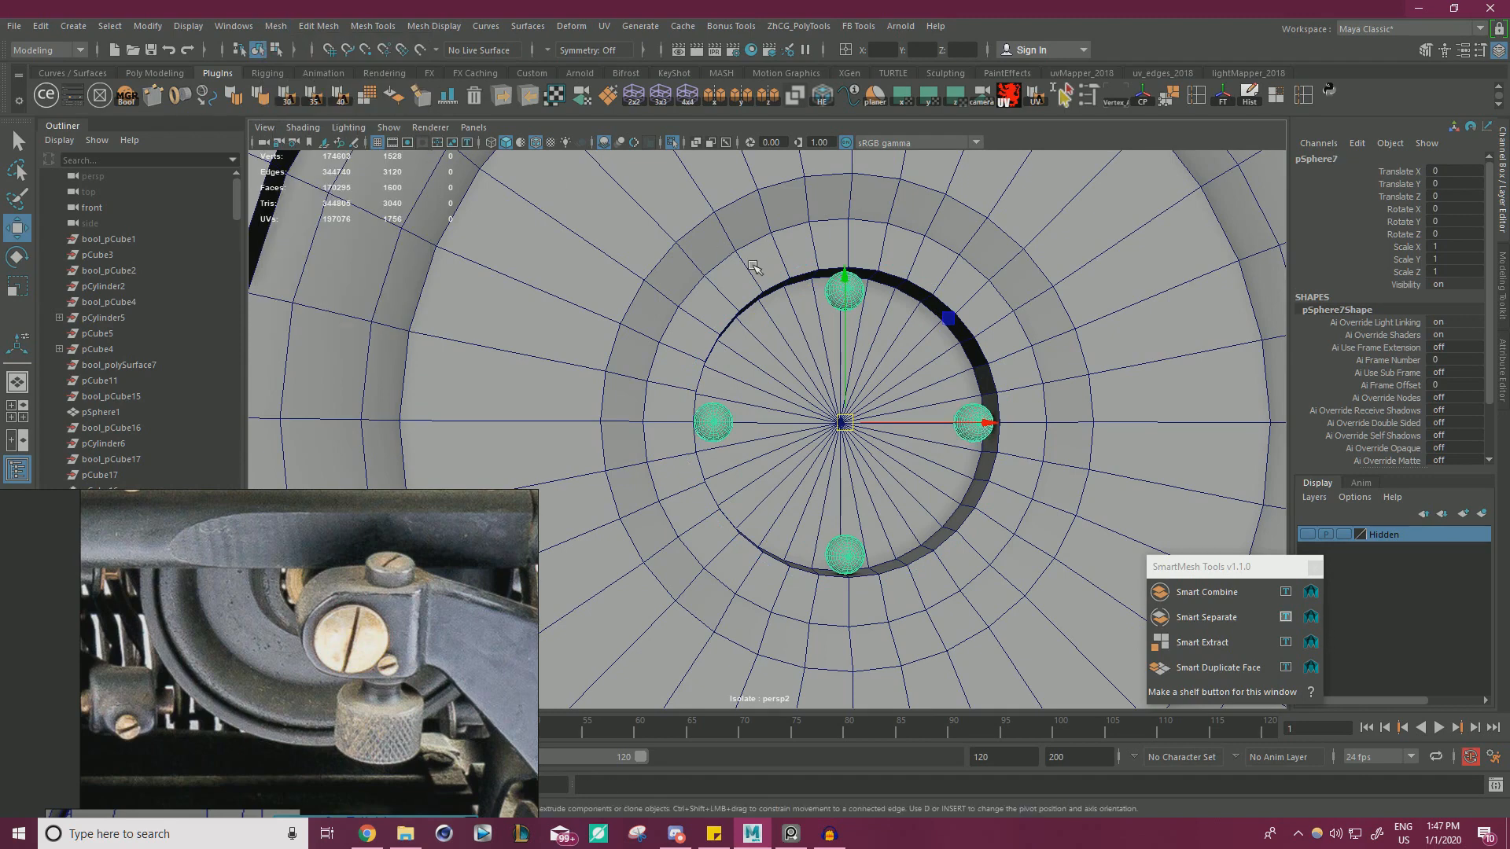
- Fill the ring with five rotated duplicates of the four-sphere set around Z, including copies at -45, -120, -150 and -195
key("e")
key("ctrl+d")
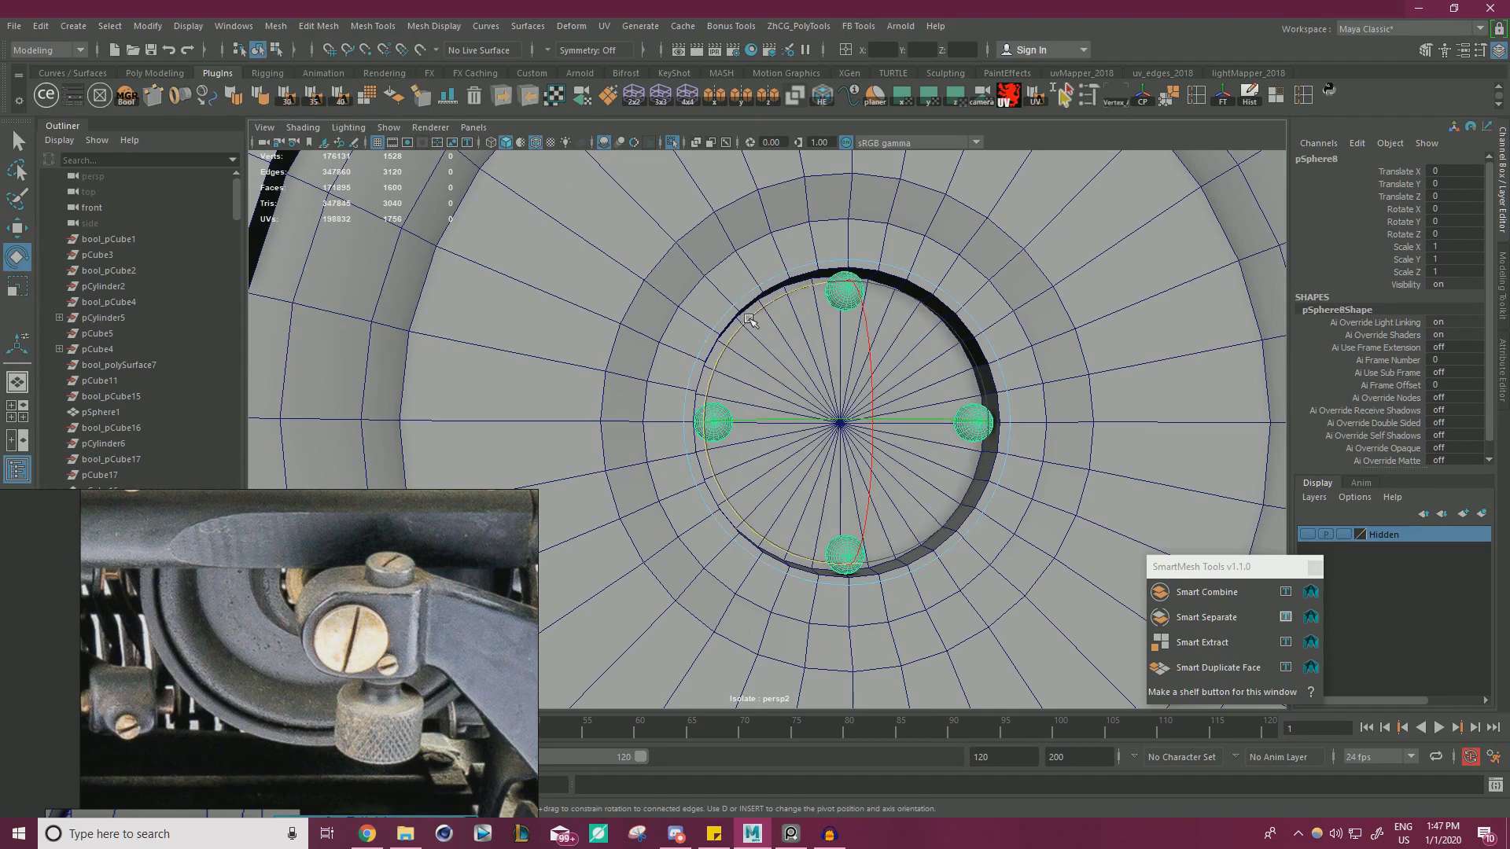
left_click_drag(746, 323, 800, 289)
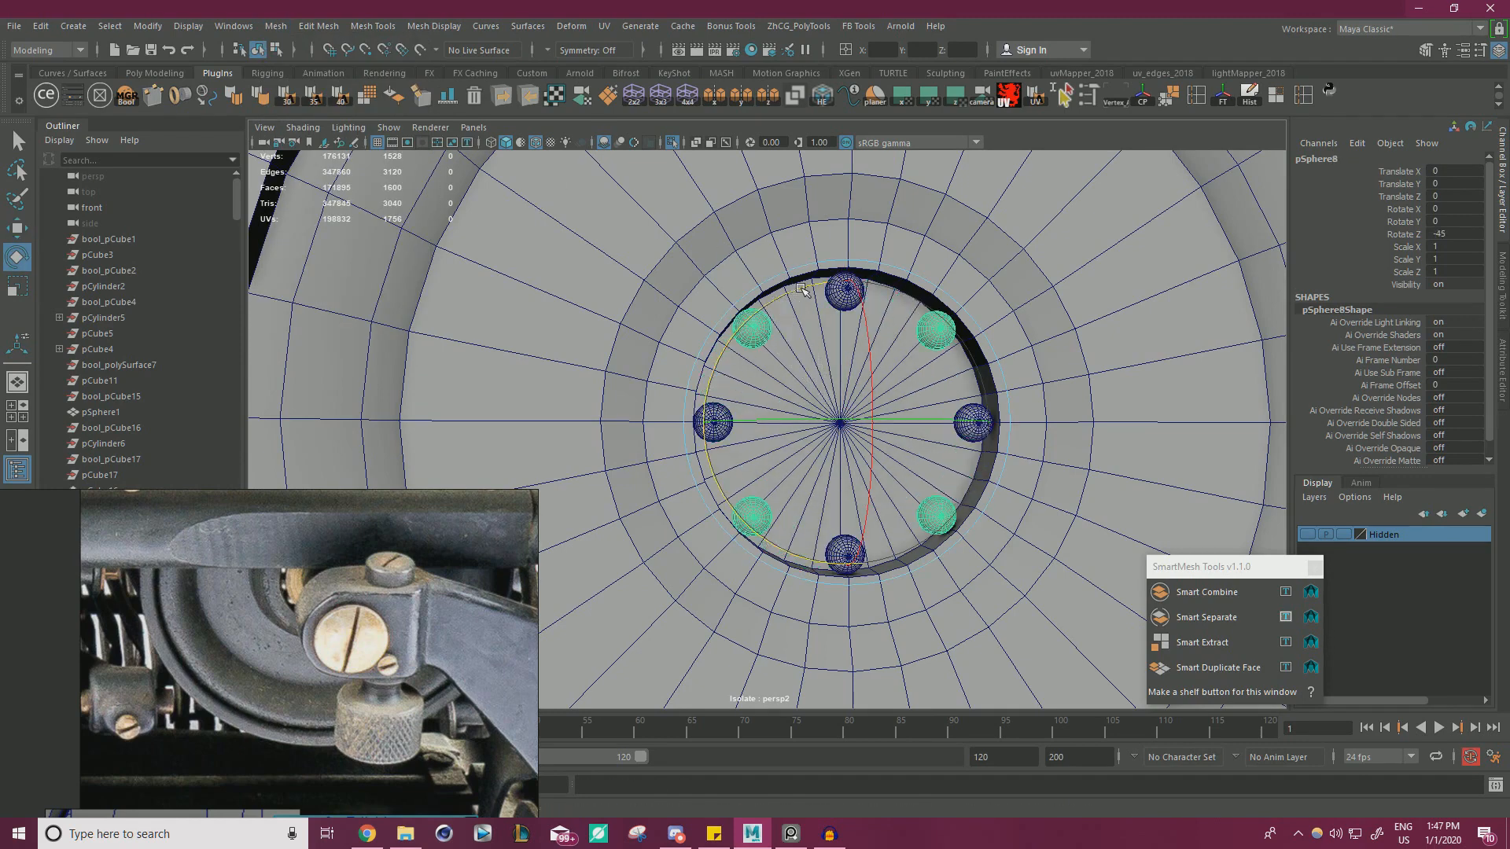
key("ctrl+d")
left_click_drag(796, 280, 849, 294)
key("ctrl+d")
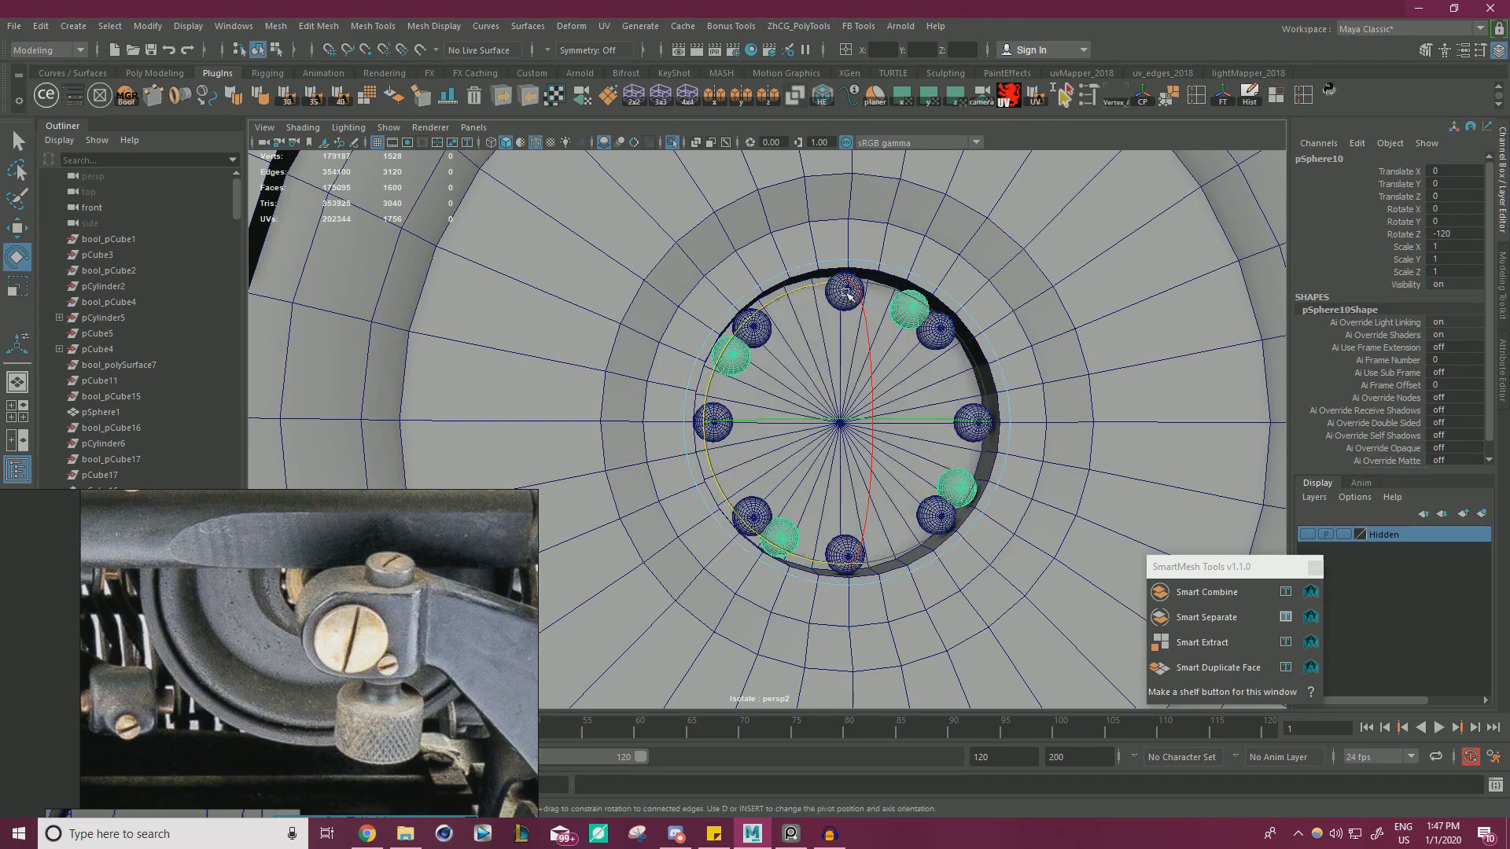
left_click_drag(774, 302, 803, 292)
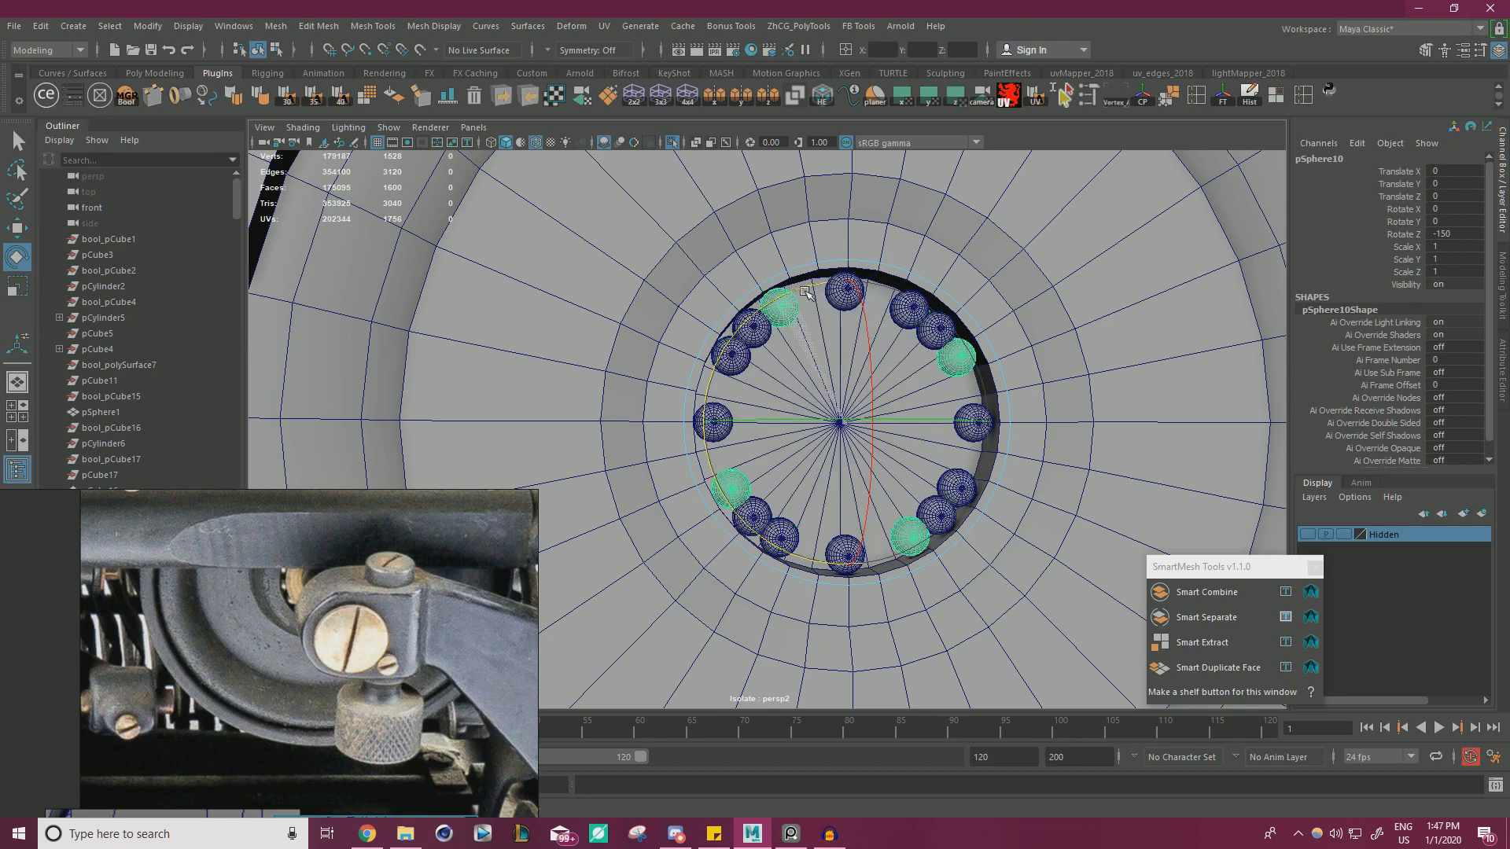
key("ctrl+d")
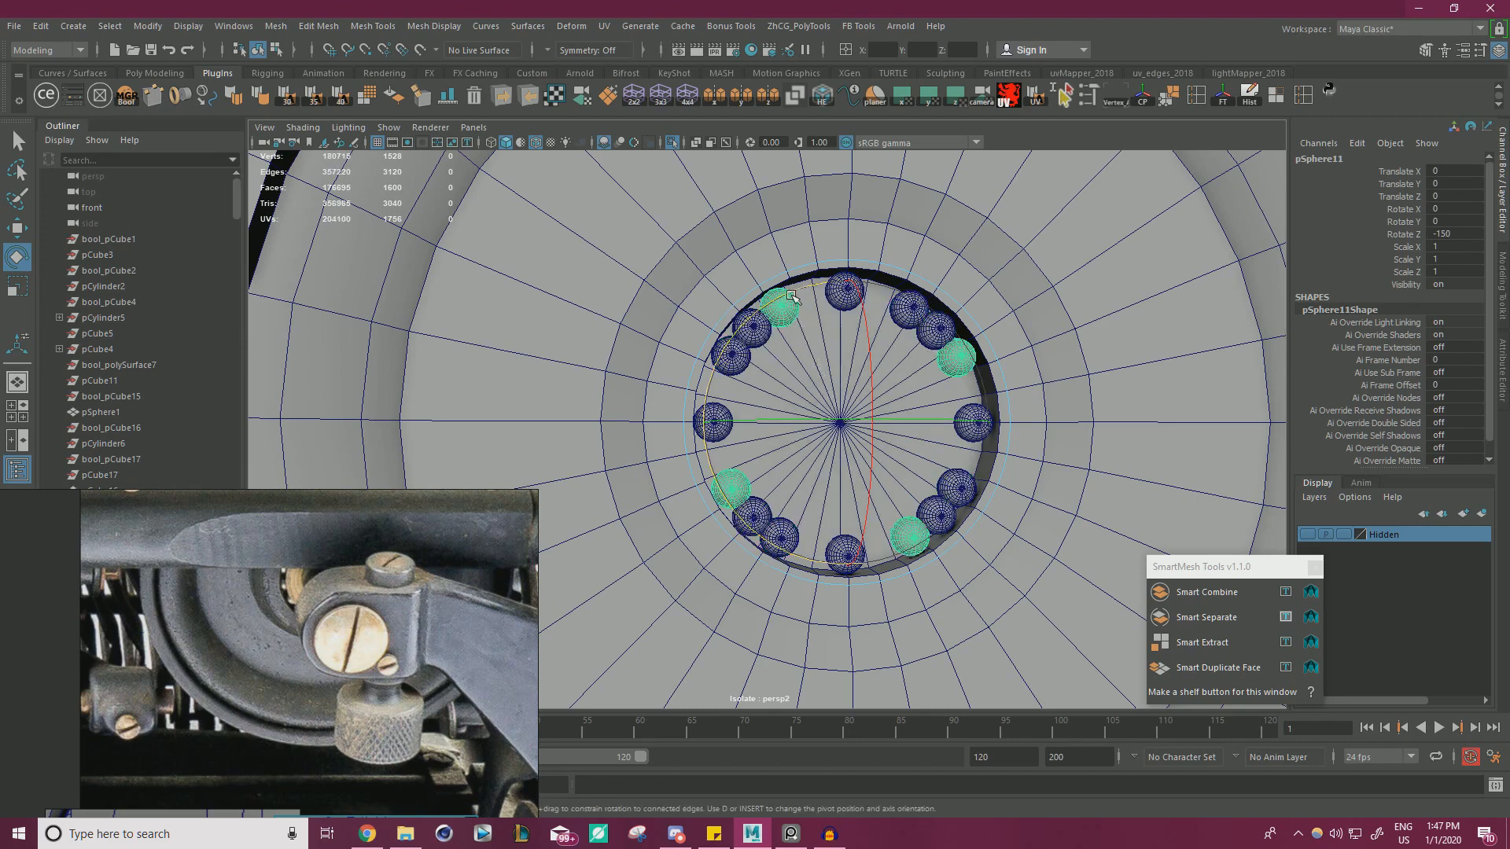
left_click_drag(791, 296, 819, 296)
key("ctrl+d")
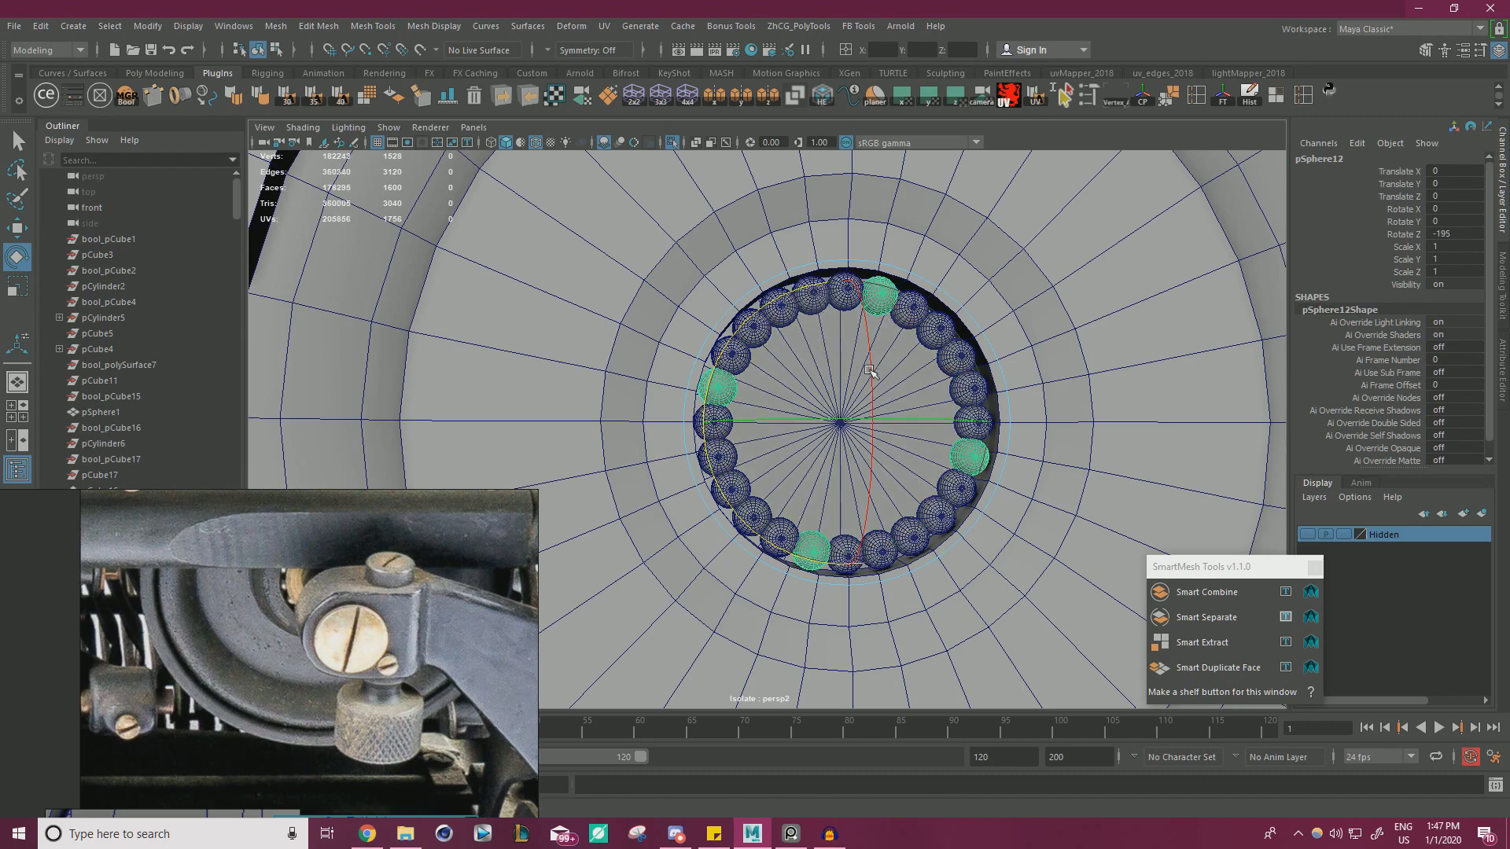
- Select all the sphere sets around the hub recess and combine them into a single mesh
right_click_drag(929, 370, 845, 363, "alt")
scroll(846, 363, "up", 1)
key("w")
left_click(727, 473)
right_click_drag(732, 338, 756, 321, "alt")
left_click(739, 332, "shift")
left_click(704, 371, "shift")
left_click(691, 418, "shift")
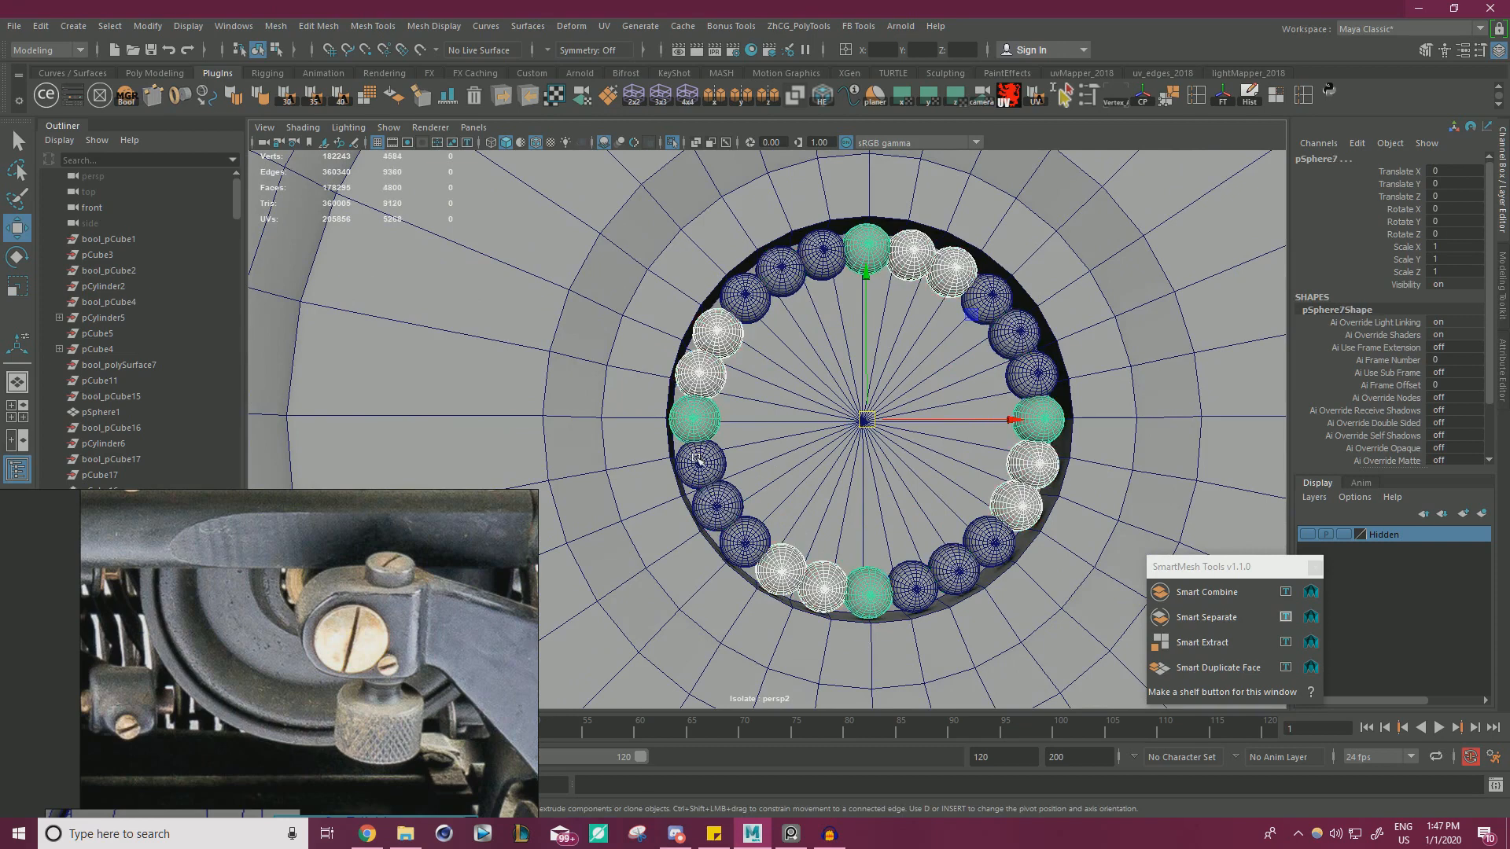
left_click(699, 464, "shift")
left_click(722, 505, "shift")
left_click(747, 548, "shift")
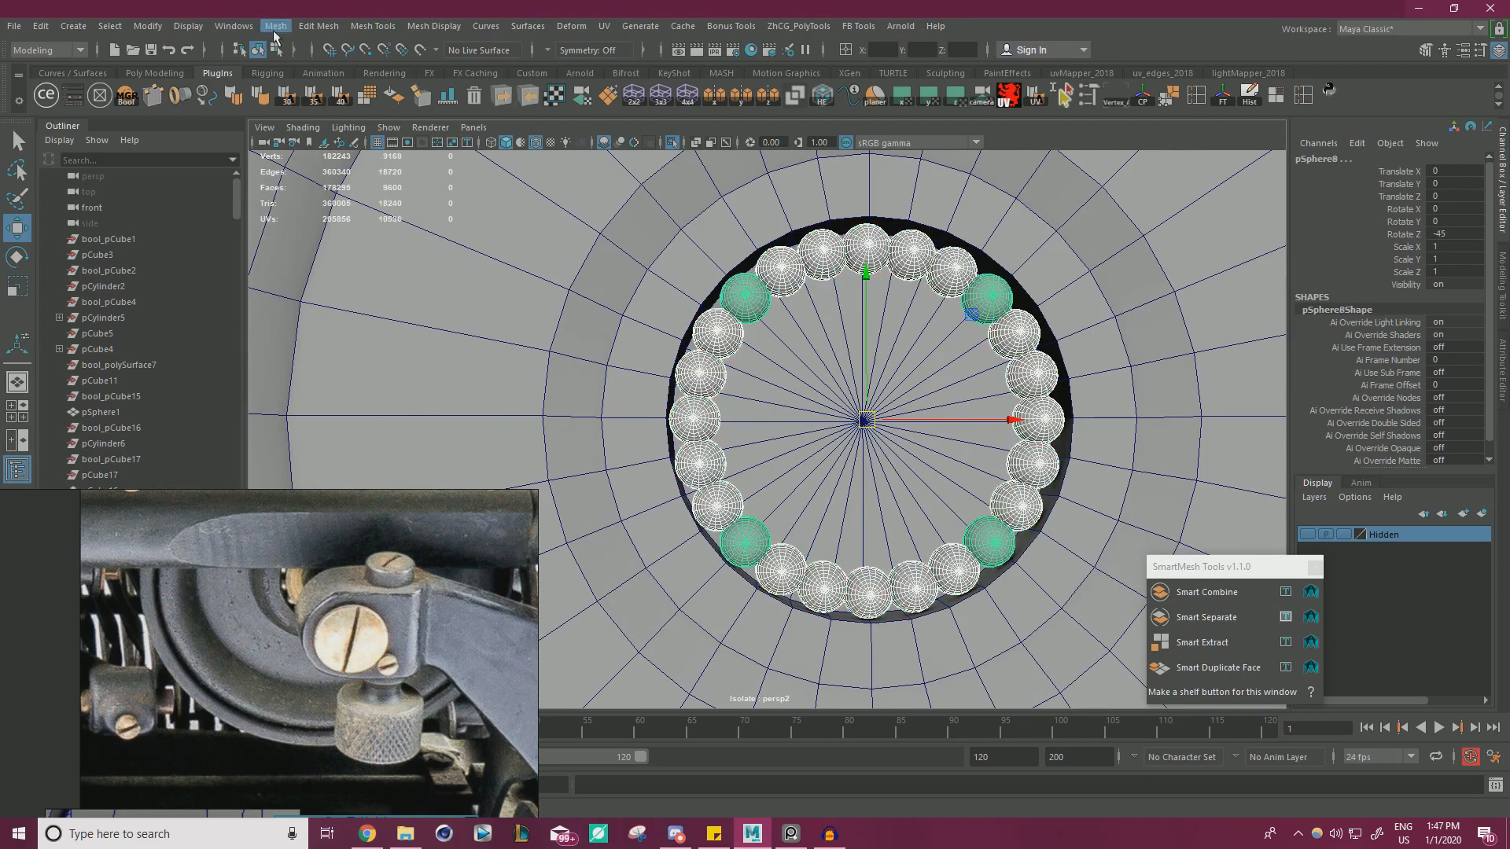
left_click(275, 30)
left_click(306, 78)
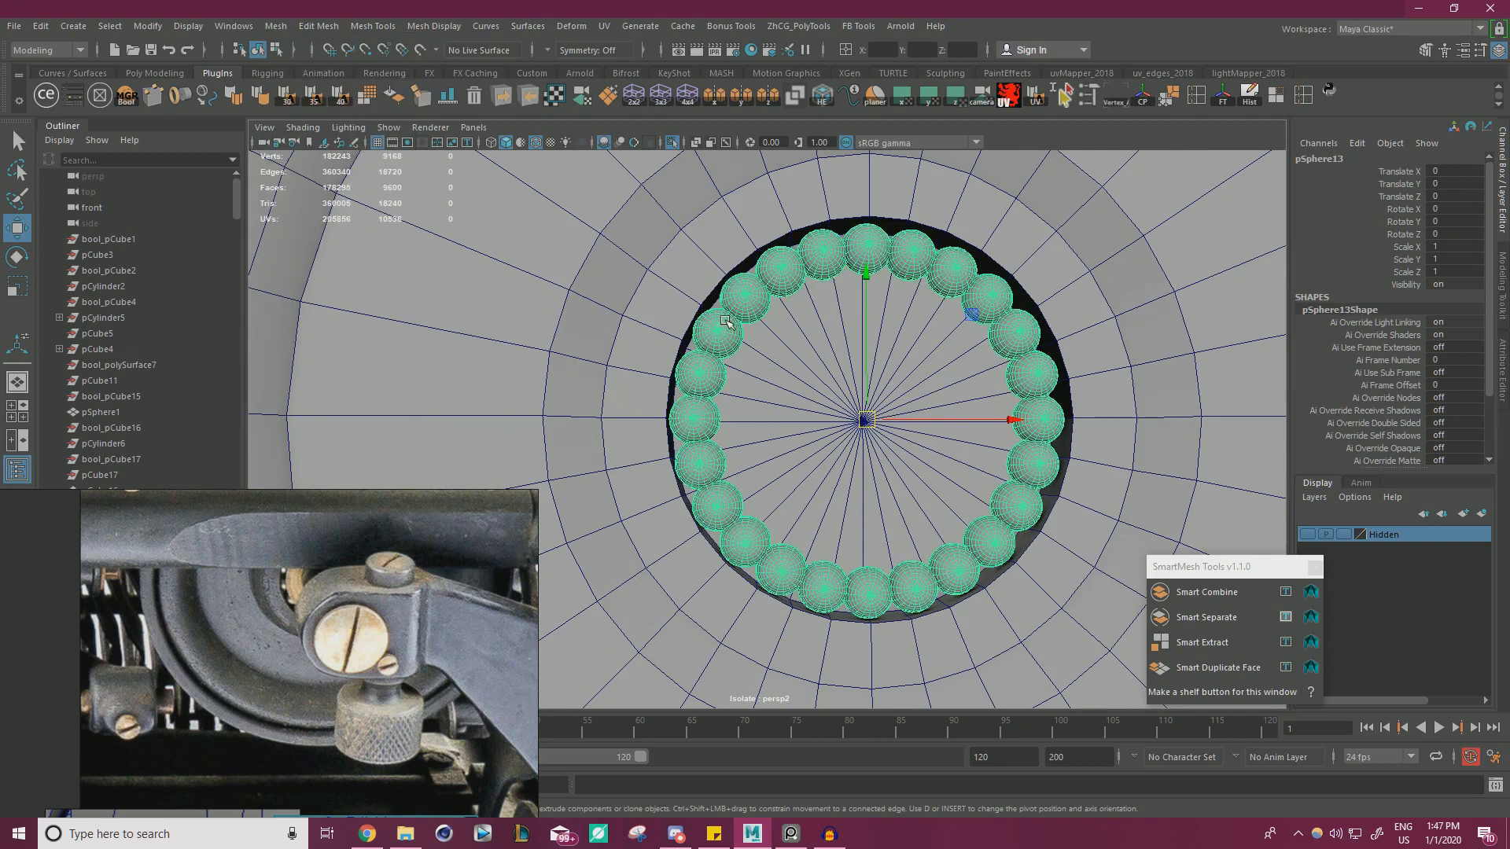
- Select every vertex of the combined sphere ring and set the Move tool's axis orientation to Normal
right_click_drag(725, 322, 661, 317)
scroll(972, 309, "down", 5)
left_click_drag(975, 308, 1073, 205, "alt")
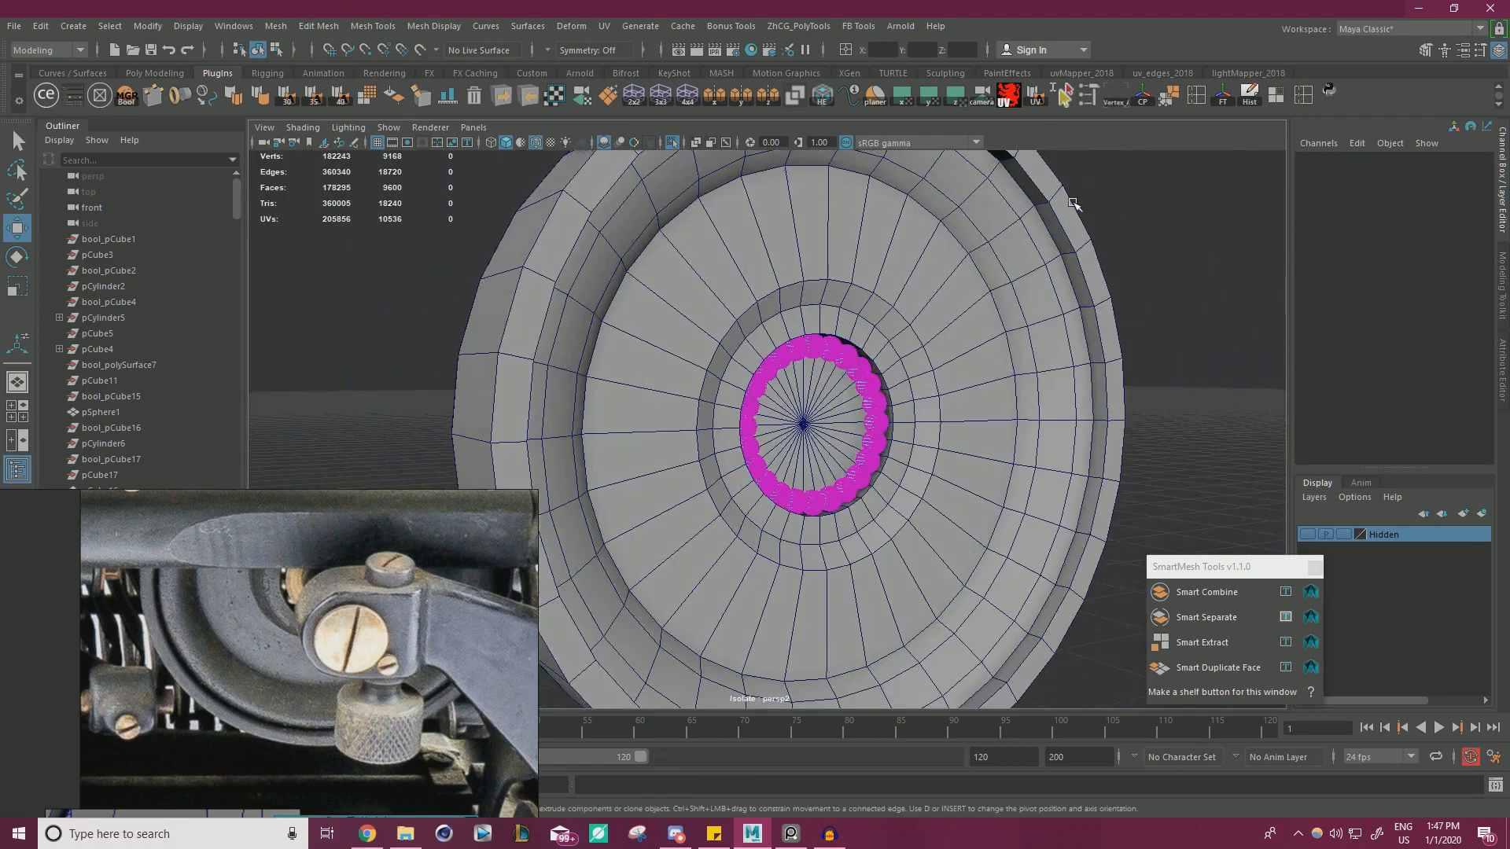
key("ctrl+shift+a")
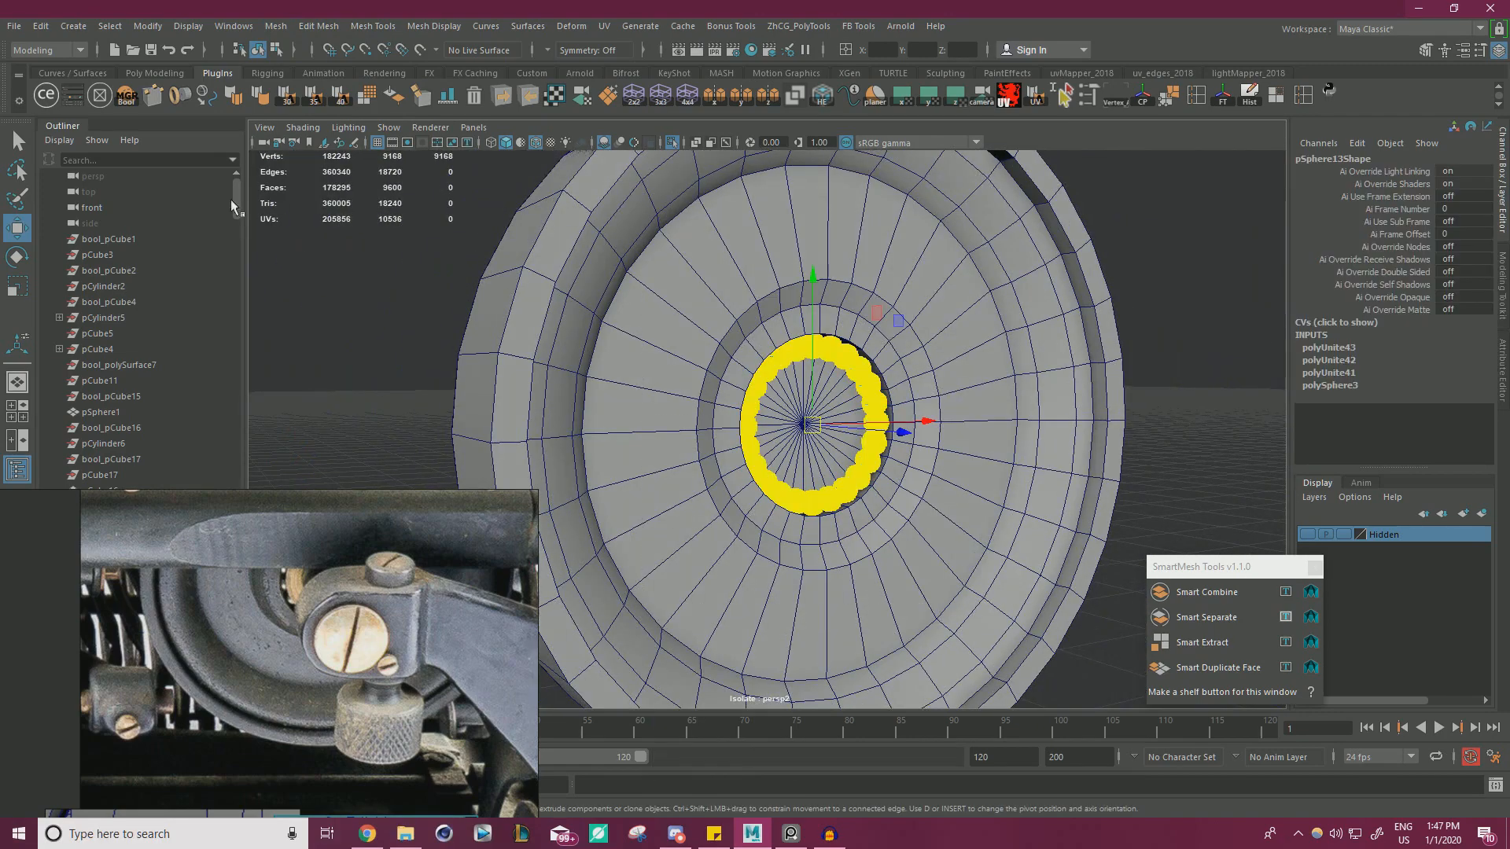
double_click(22, 228)
left_click_drag(266, 307, 1059, 265)
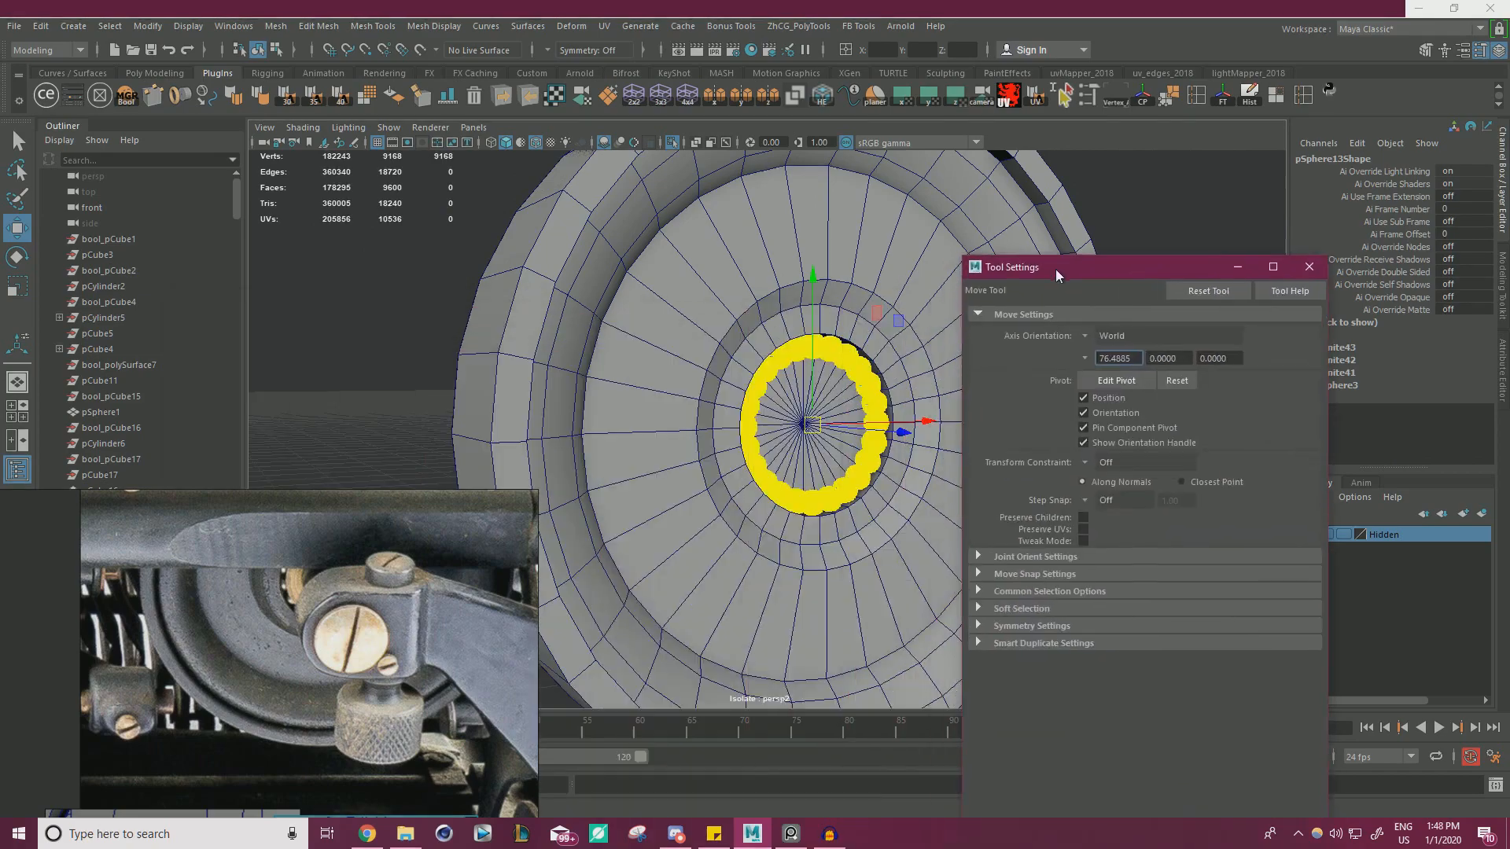
left_click(1097, 333)
left_click(1130, 406)
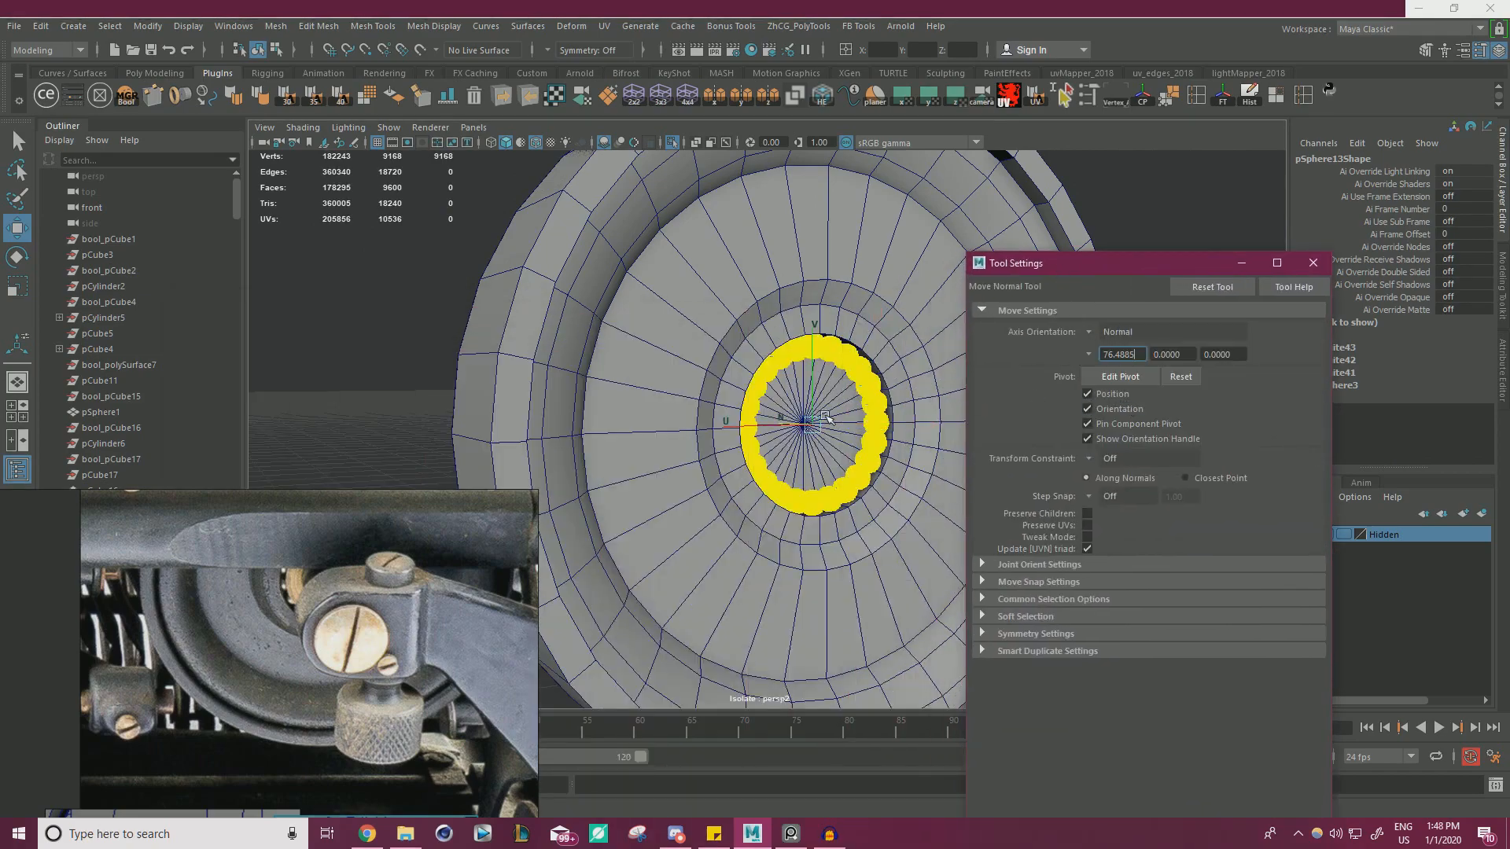
- Move the ring's vertices slightly inward along their normals to shrink each sphere and separate it from its neighbours
key("f")
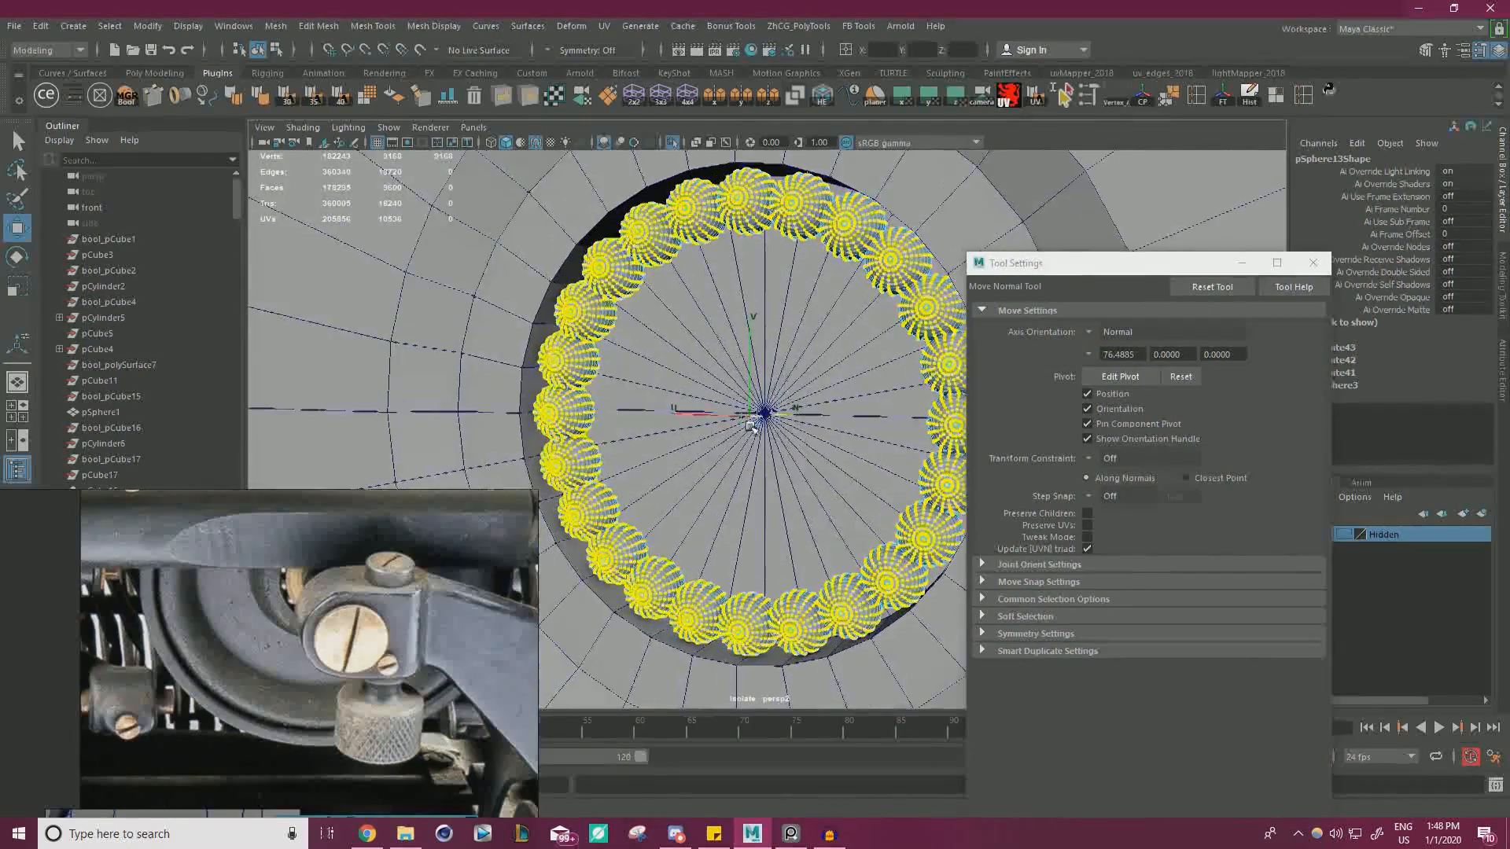
scroll(789, 411, "up", 2)
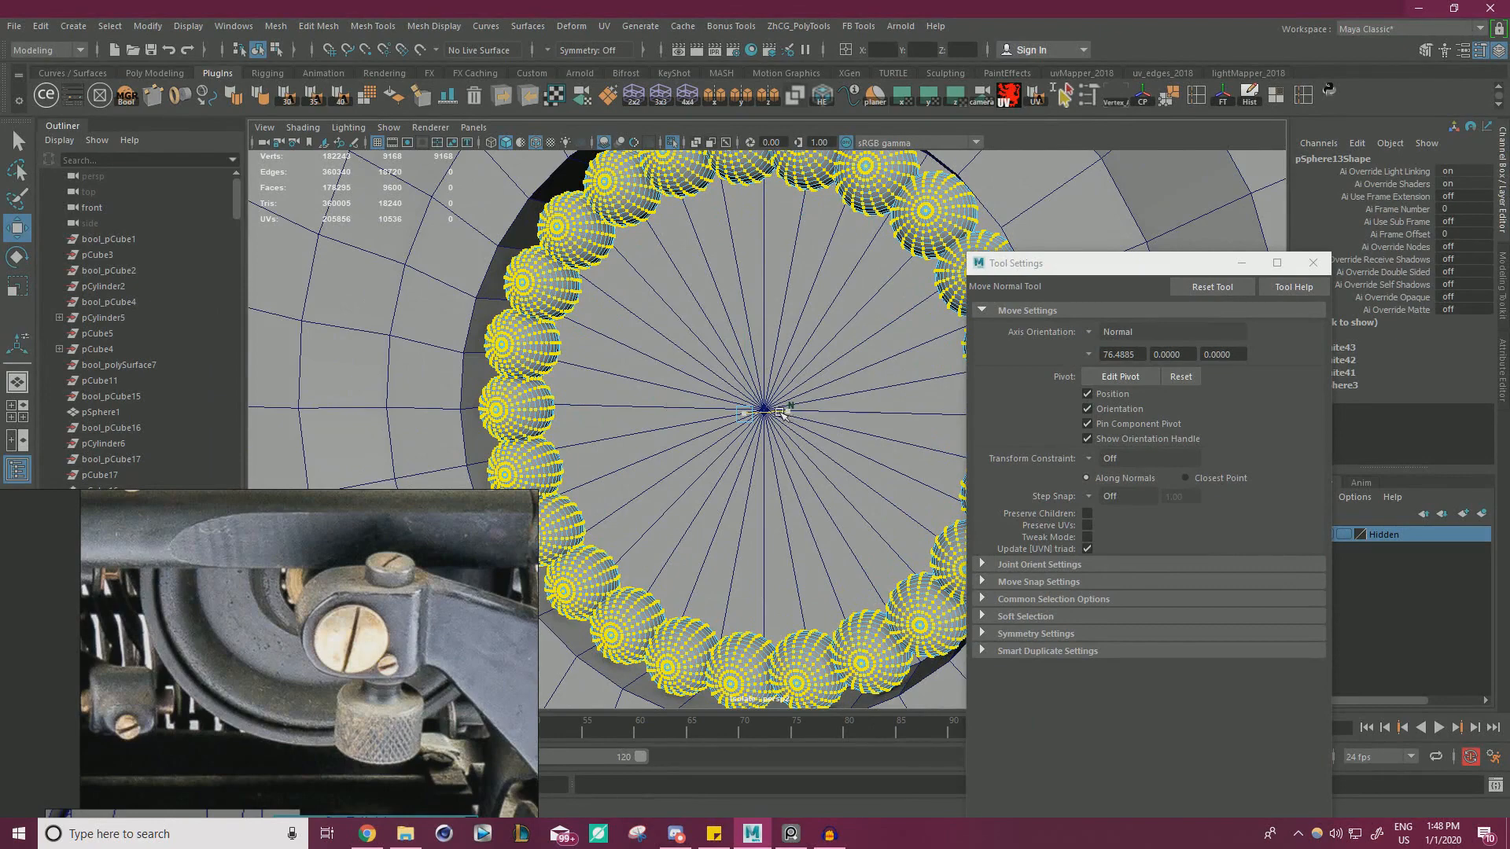
left_click_drag(783, 413, 771, 426)
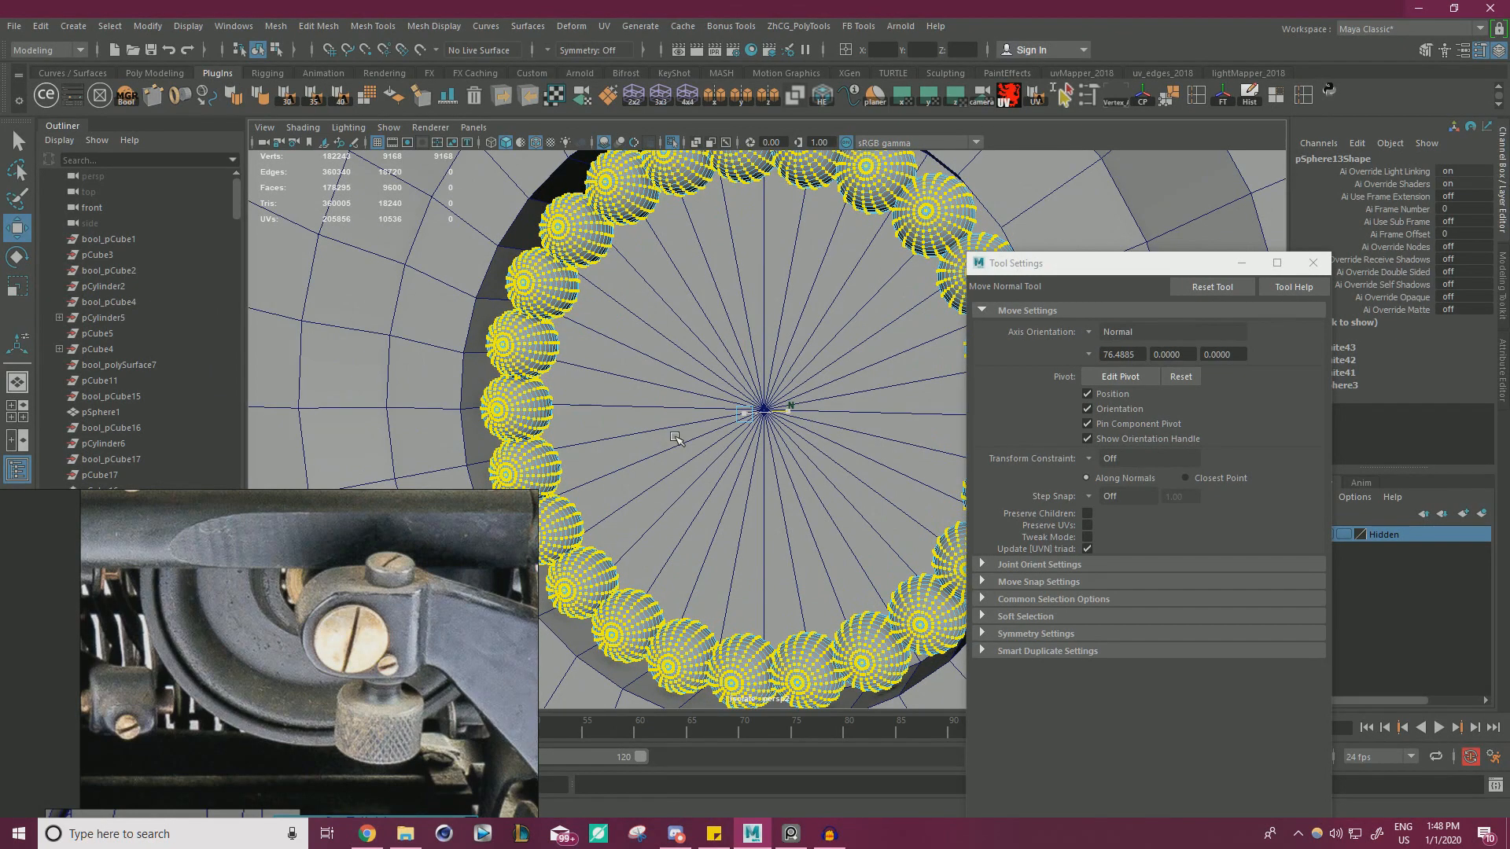
key("ctrl+z")
key("ctrl+z")
left_click_drag(718, 422, 707, 428, "alt")
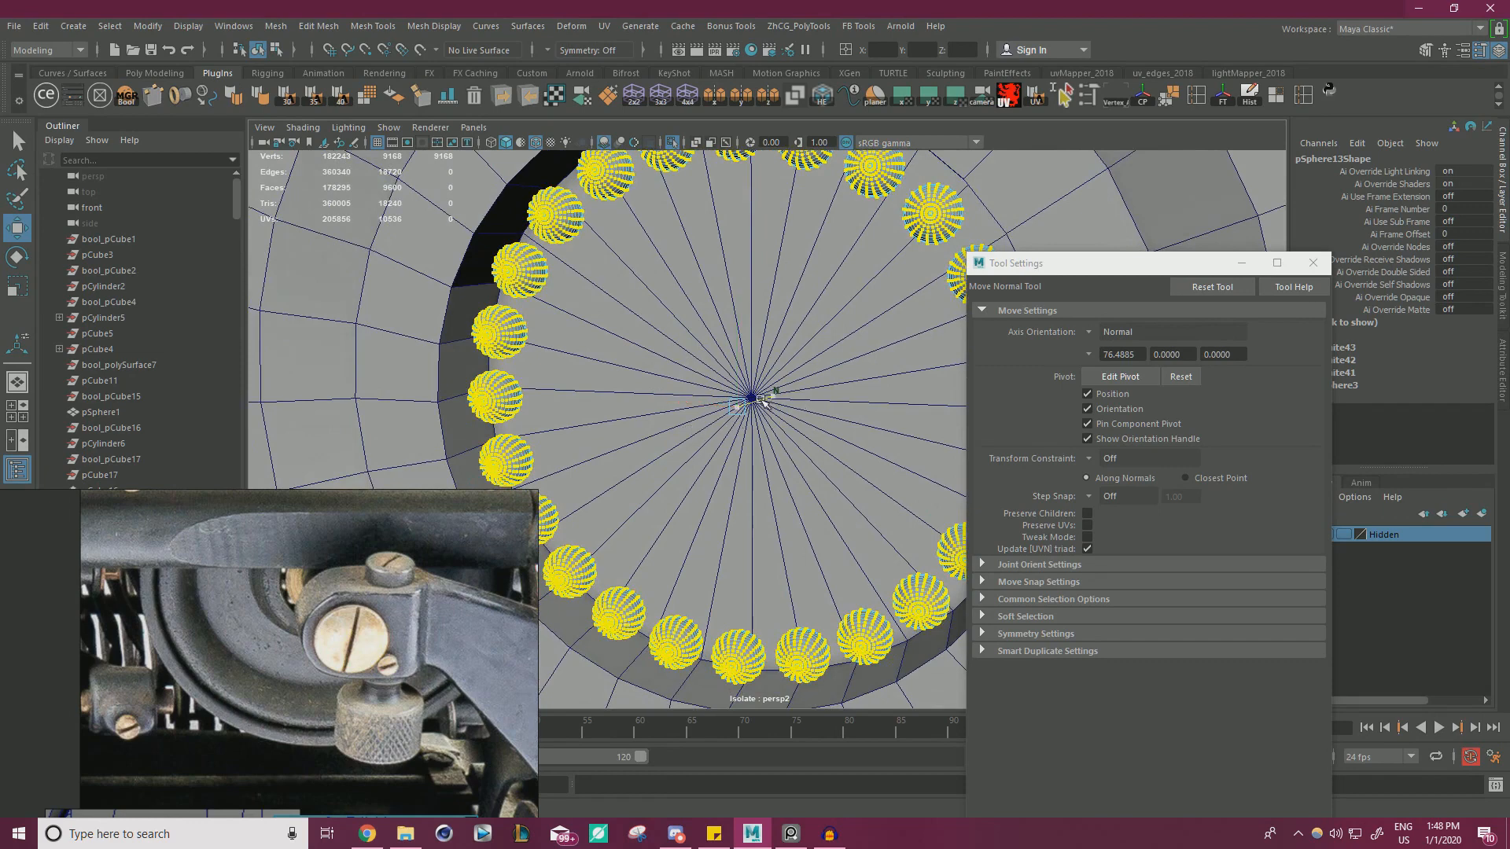
left_click_drag(762, 400, 764, 402)
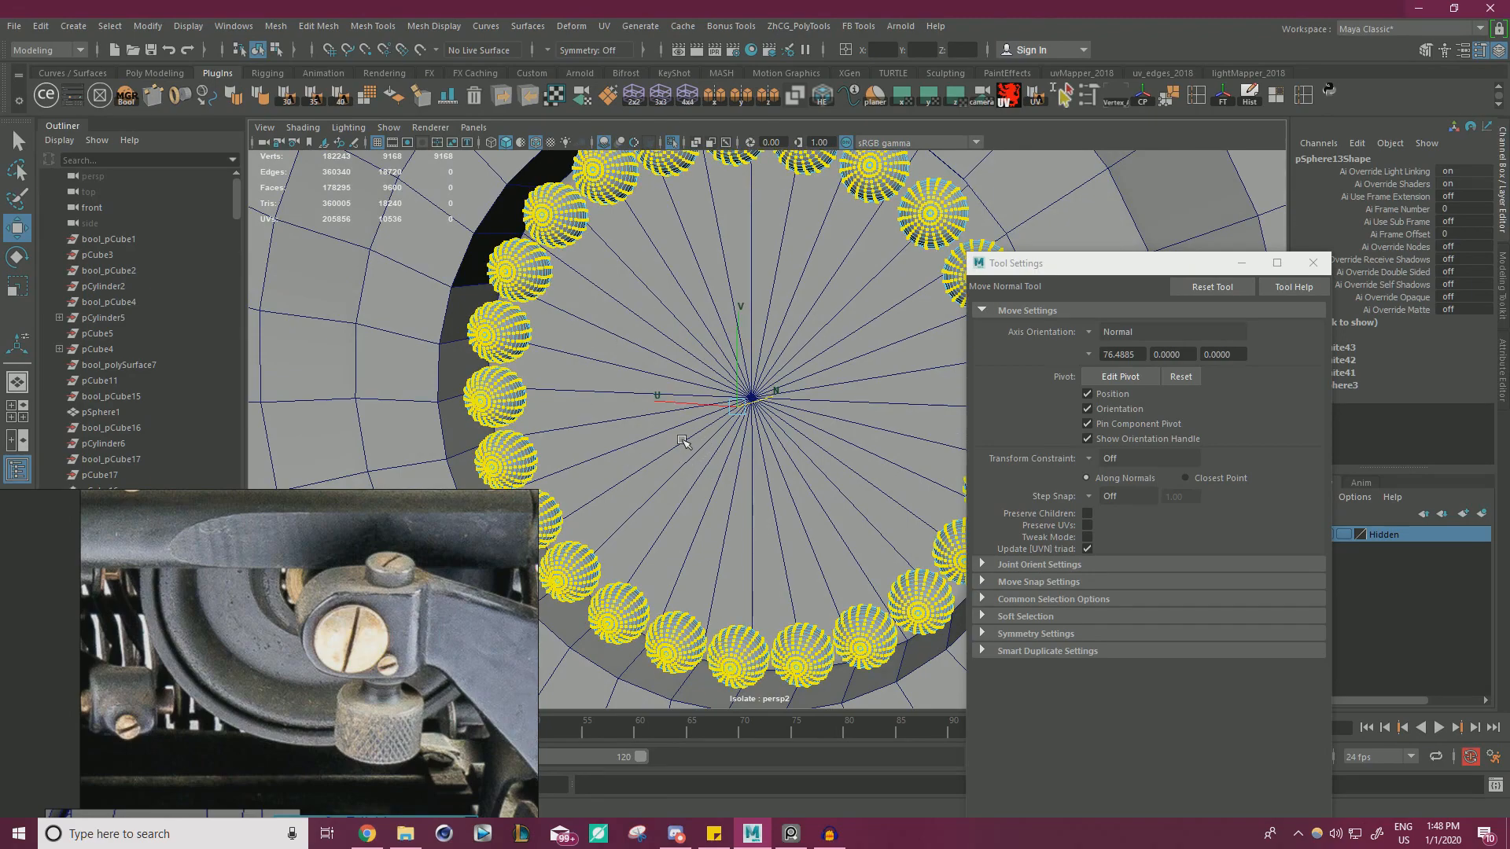
- Close the Move tool settings and leave vertex editing on the sphere ring
left_click_drag(668, 458, 758, 417, "alt")
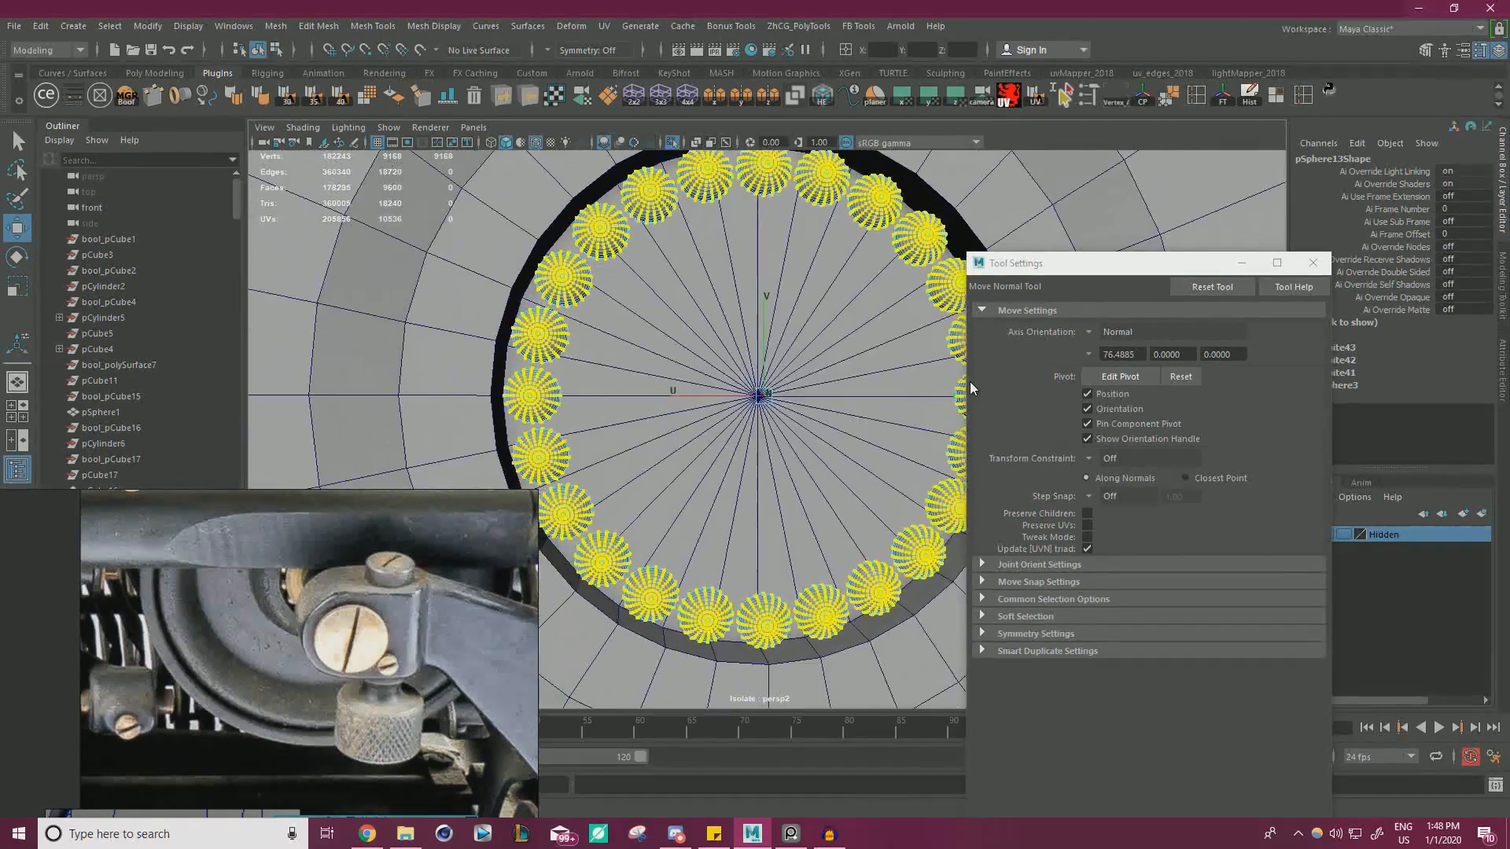
left_click(1091, 333)
left_click(1139, 336)
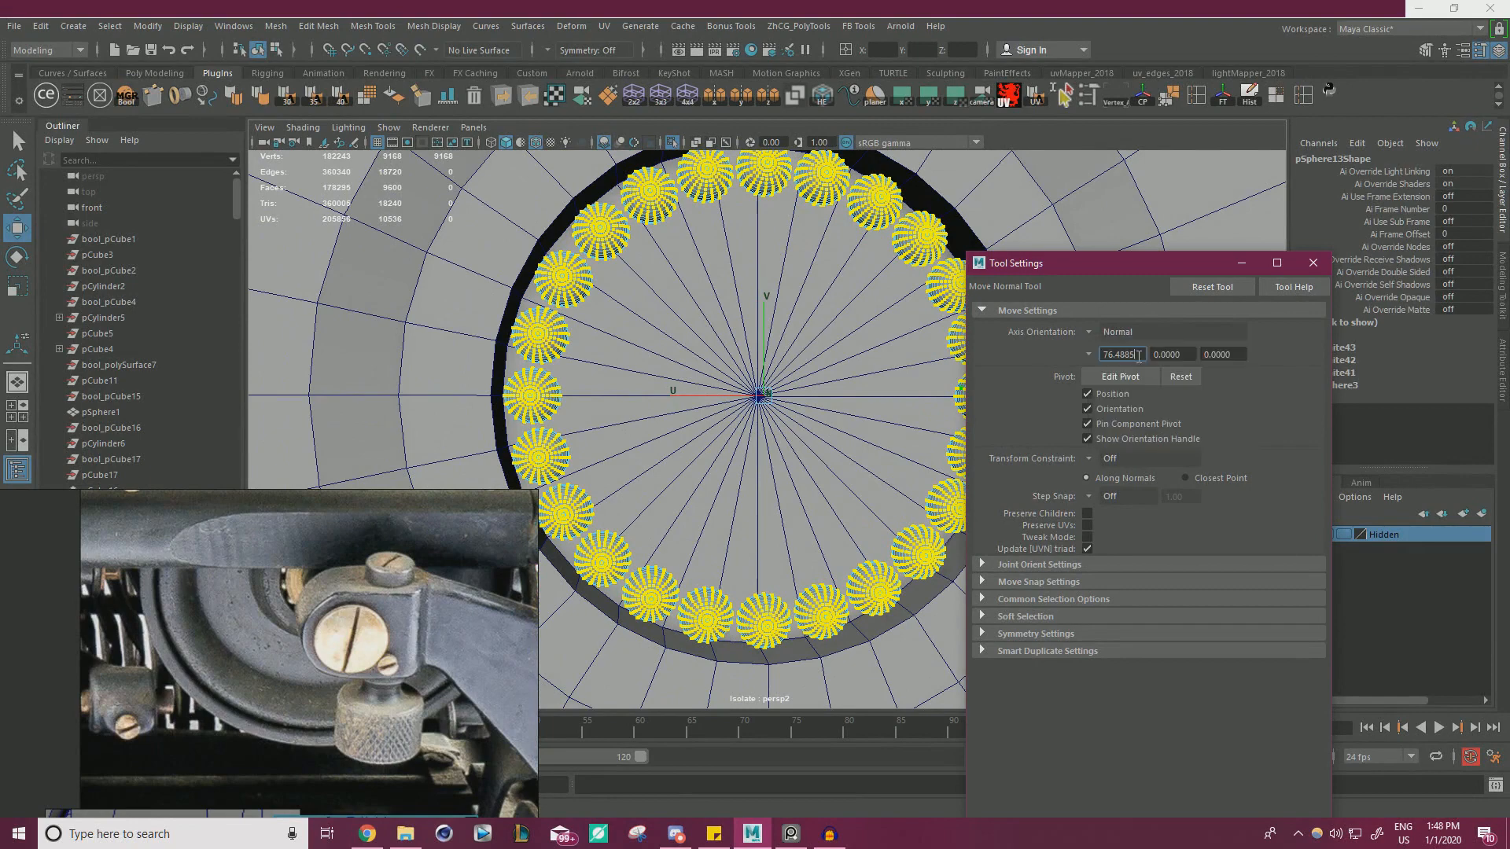
left_click(1314, 265)
right_click_drag(862, 191, 927, 168)
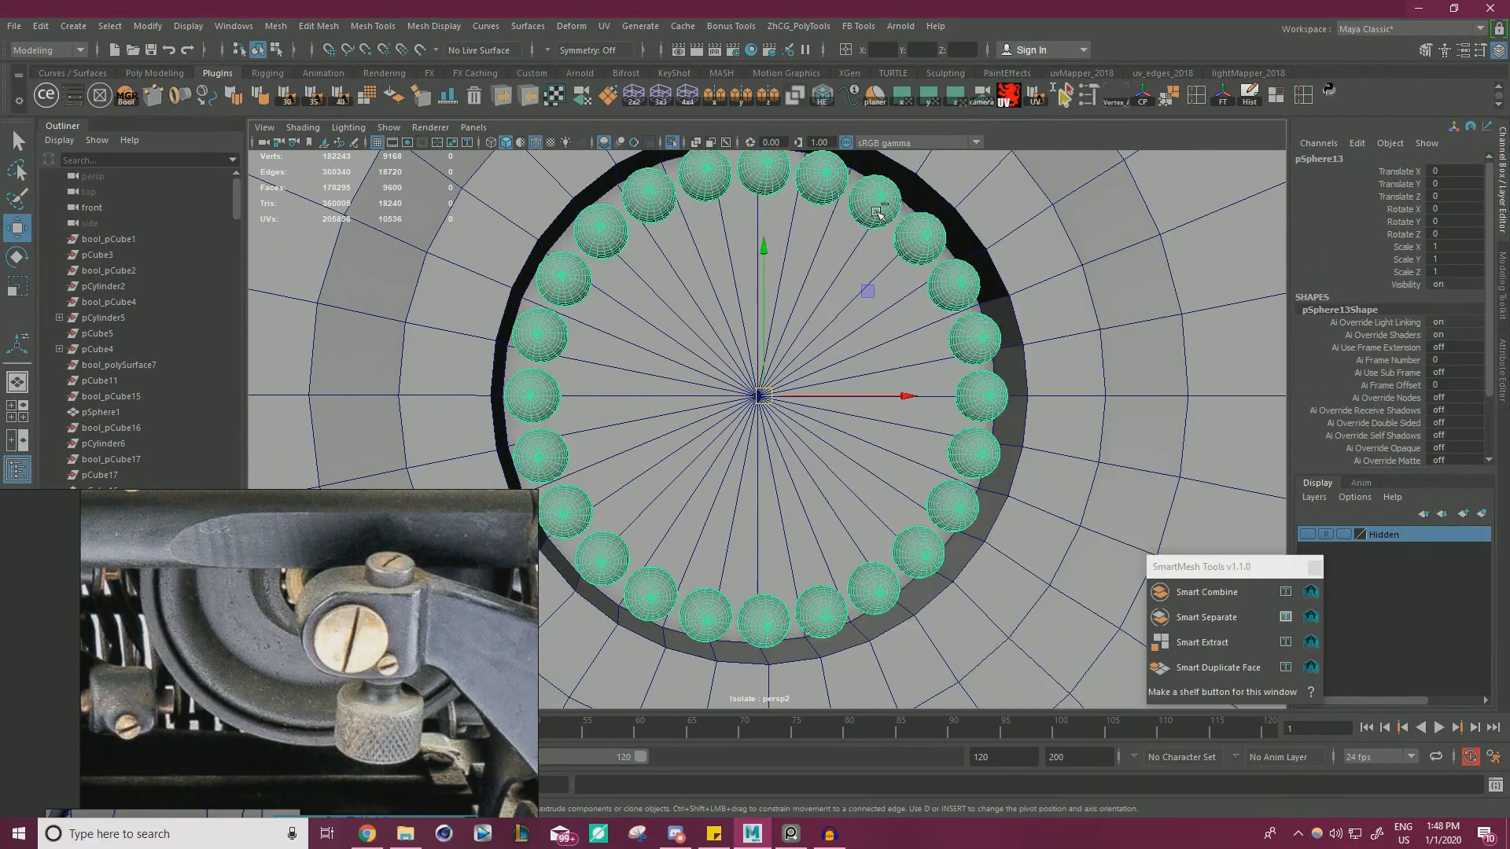
left_click(859, 253)
scroll(681, 356, "down", 5)
scroll(665, 379, "down", 2)
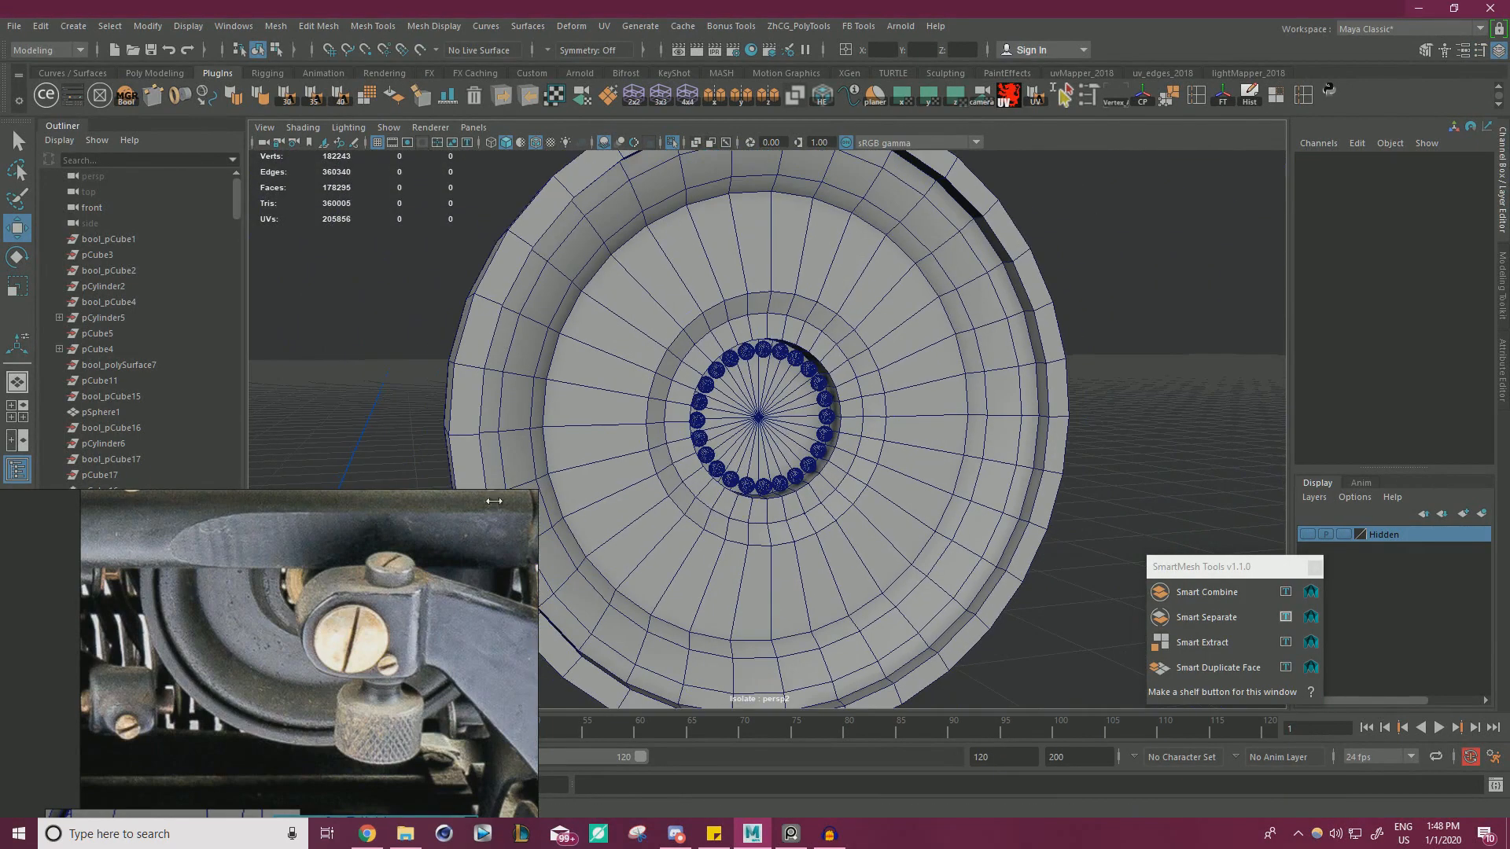
scroll(732, 442, "up", 2)
scroll(732, 442, "down", 3)
scroll(732, 442, "up", 4)
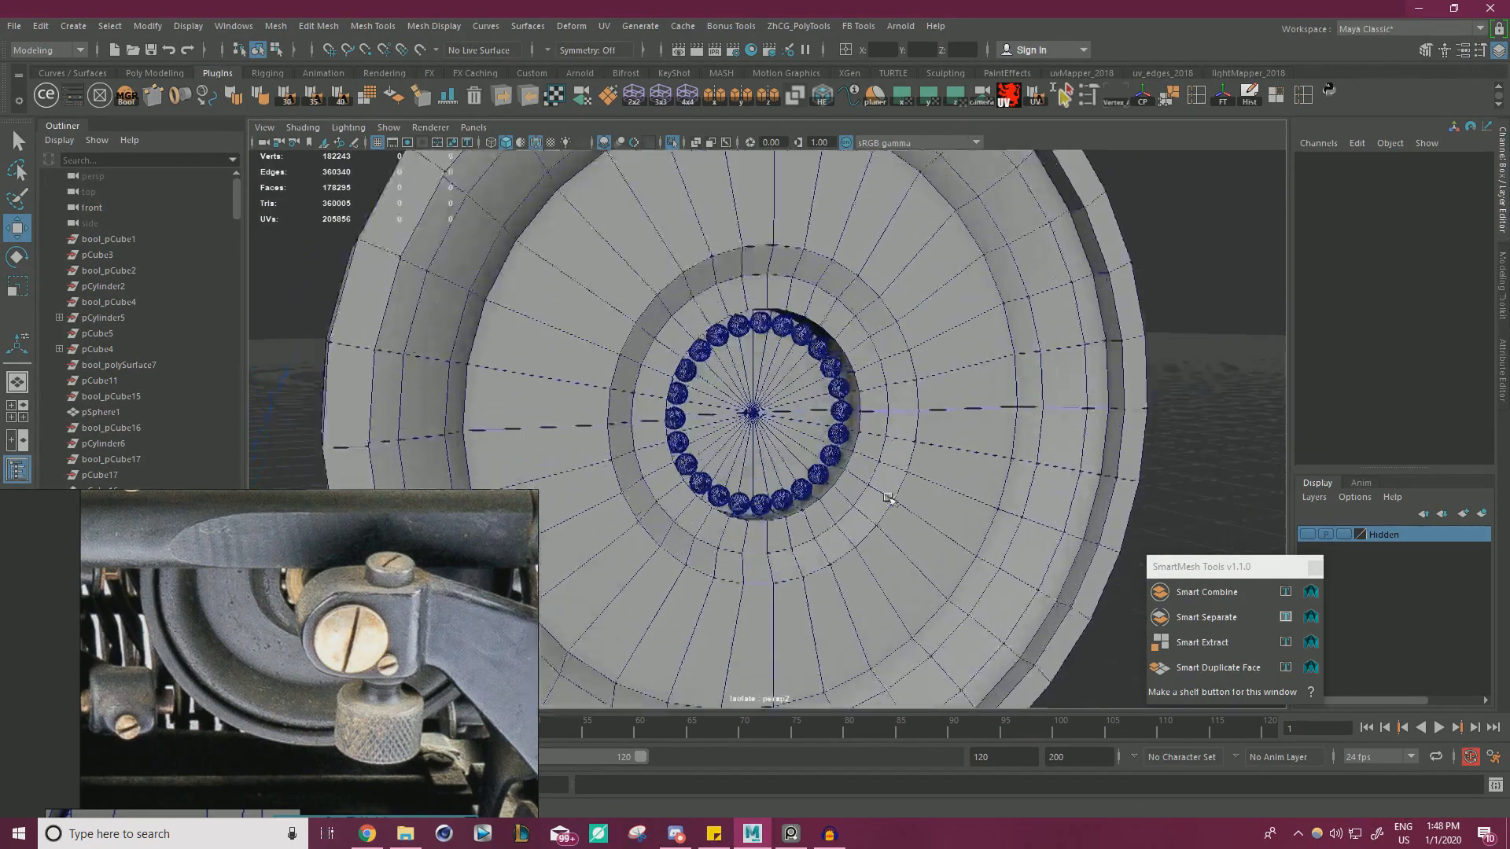
- Duplicate the face loop around the wheel's outer rim as a separate mesh
left_click(749, 431)
right_click_drag(750, 431, 749, 422)
scroll(752, 423, "up", 4)
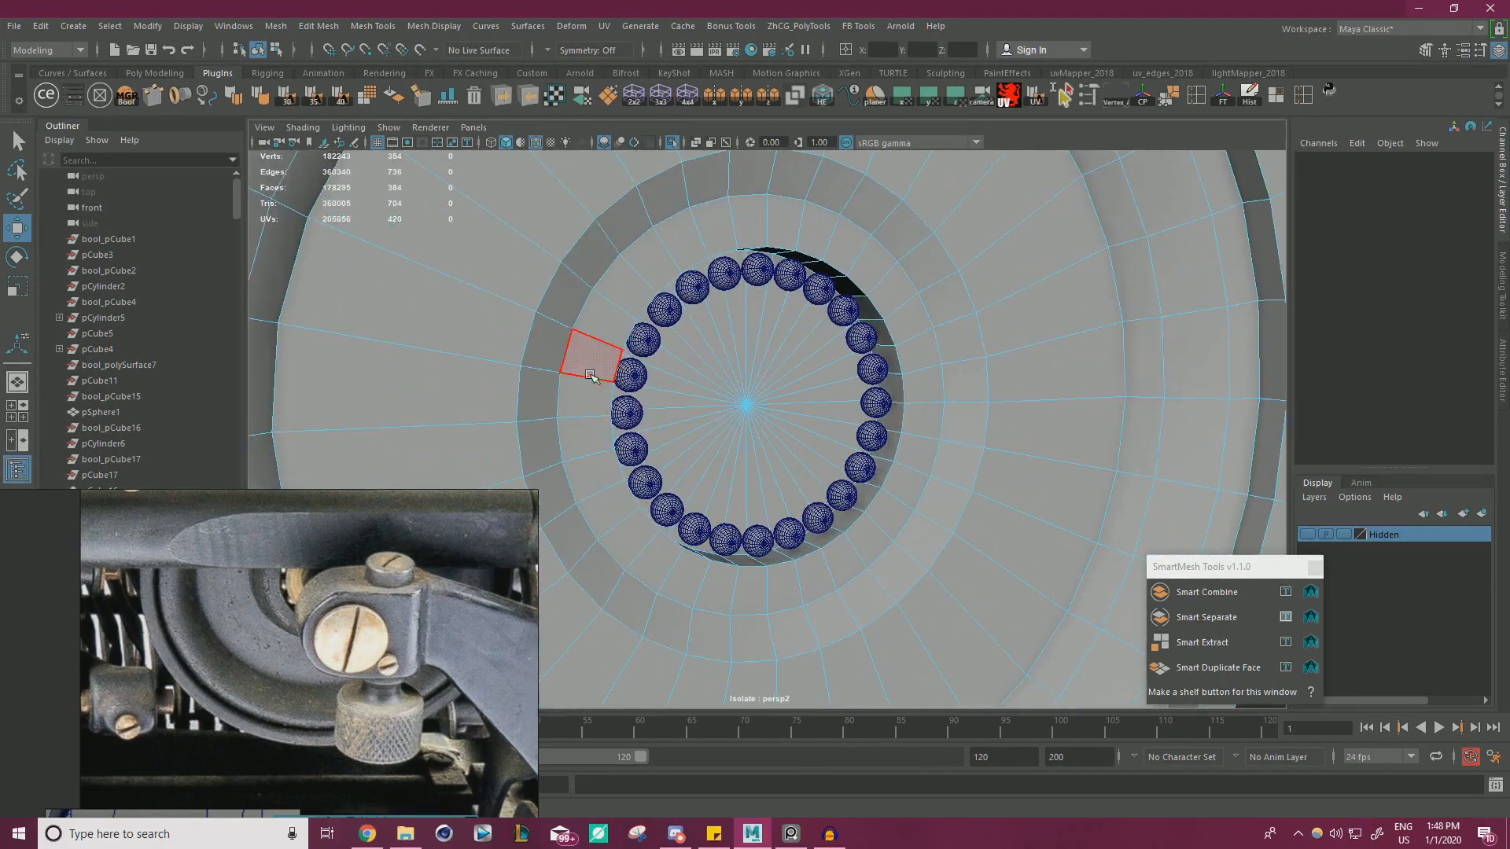
left_click(593, 372)
mouse_move(592, 399)
left_mouse_down("alt")
mouse_move(549, 421)
mouse_move(644, 417)
mouse_move(589, 402)
left_mouse_up("alt")
scroll(555, 422, "down", 4)
left_click(1211, 667)
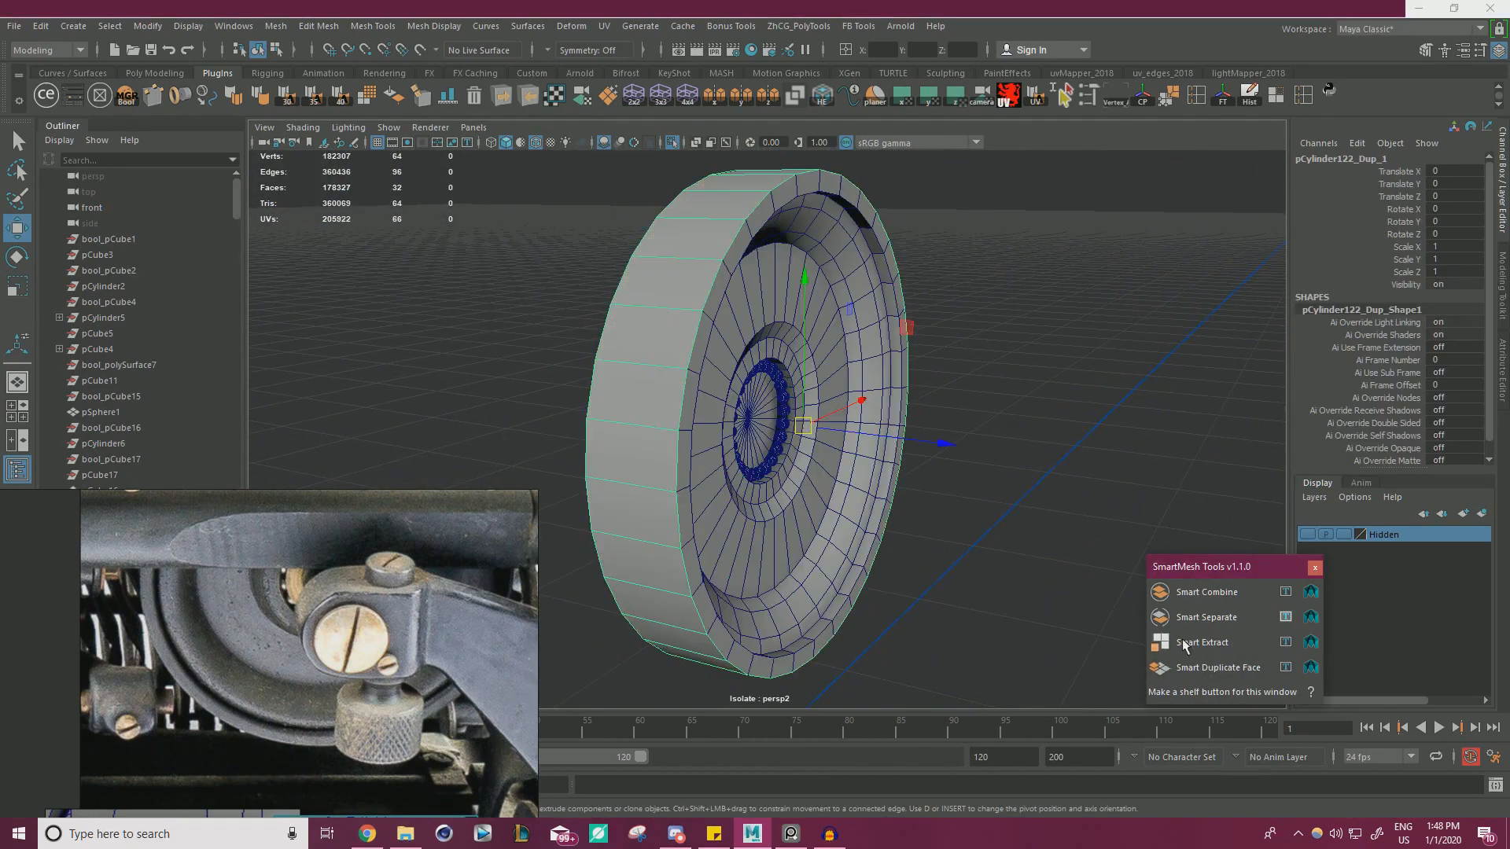
- Move the duplicated rim band away from the wheel along Z and fill both of its open ends
left_click_drag(884, 436, 1093, 448)
right_click_drag(896, 354, 897, 316)
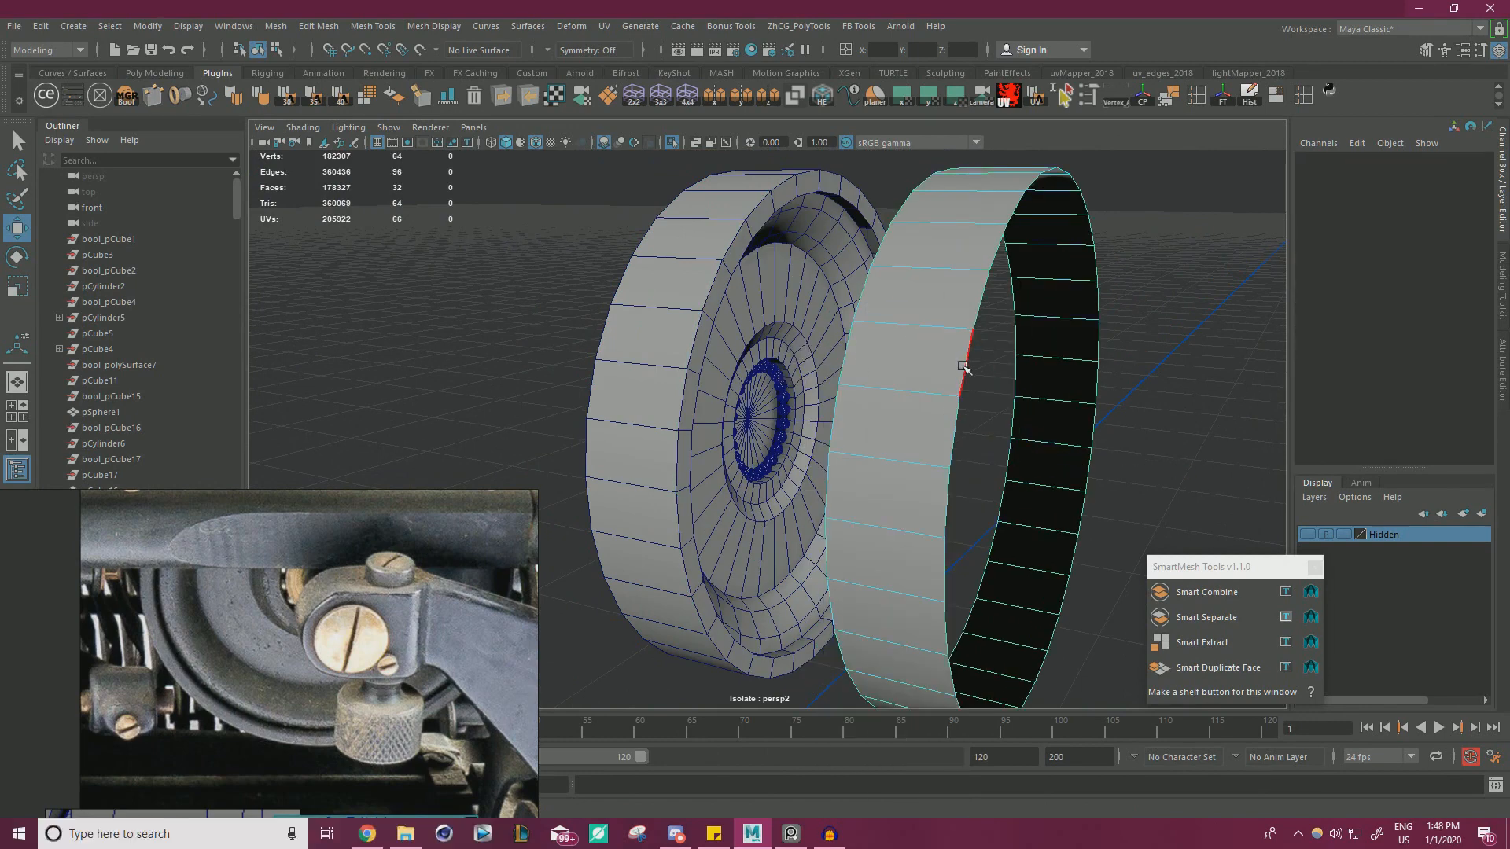
double_click(968, 366)
double_click(1011, 443, "shift")
right_click_drag(1012, 402, 1015, 607, "shift")
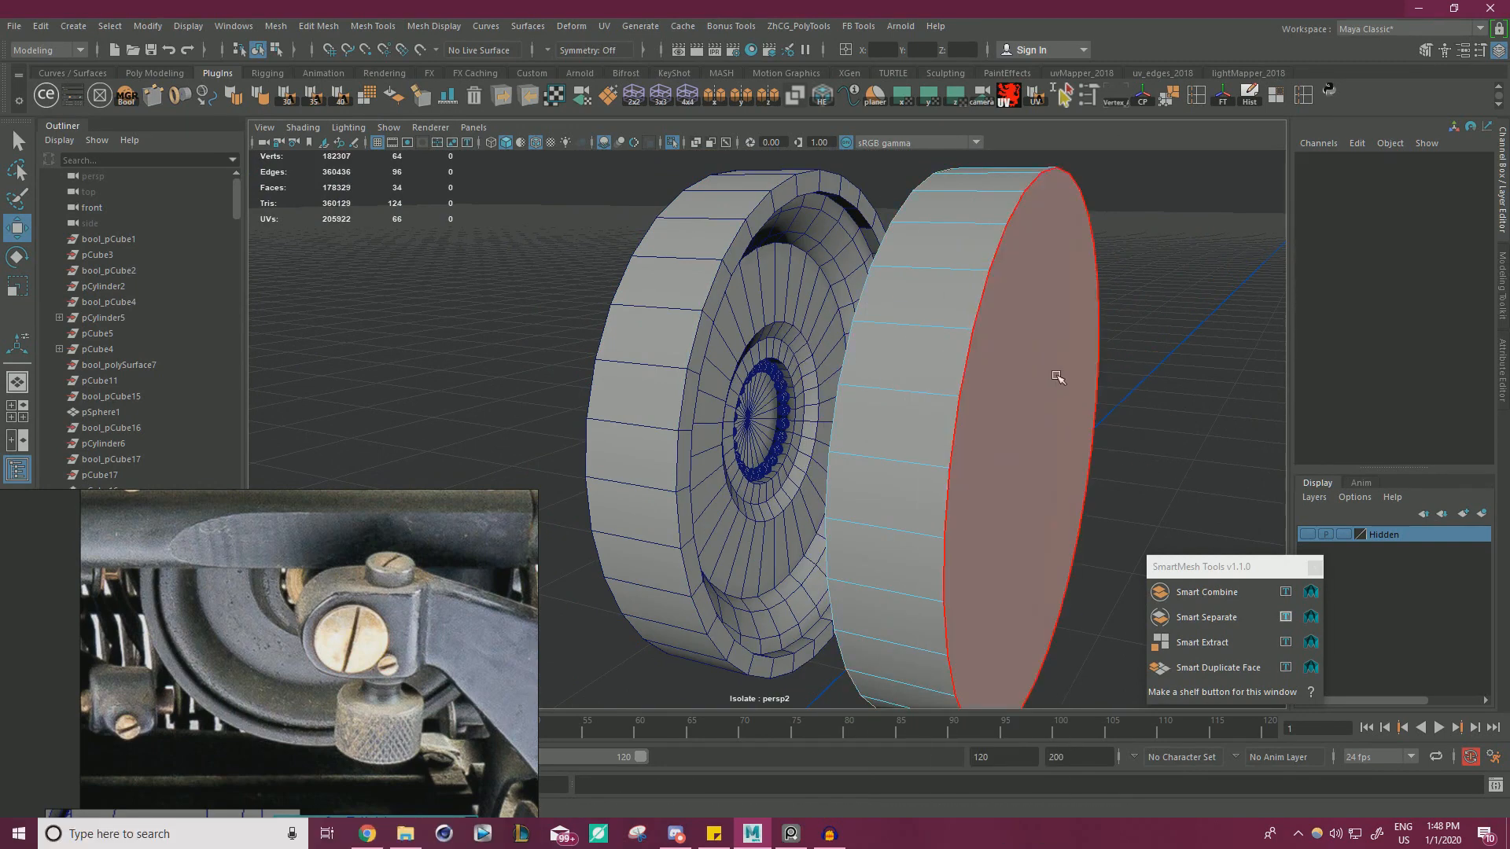
- Scale the capped cylinder uniformly to about 0.193 and move it back into the wheel's hub at Translate Z about -0.613
left_click_drag(1055, 370, 931, 408, "alt")
right_click_drag(959, 362, 1035, 341)
key("r")
left_click_drag(1027, 526, 833, 459)
key("ctrl+z")
key("w")
left_click_drag(1054, 538, 493, 464)
key("r")
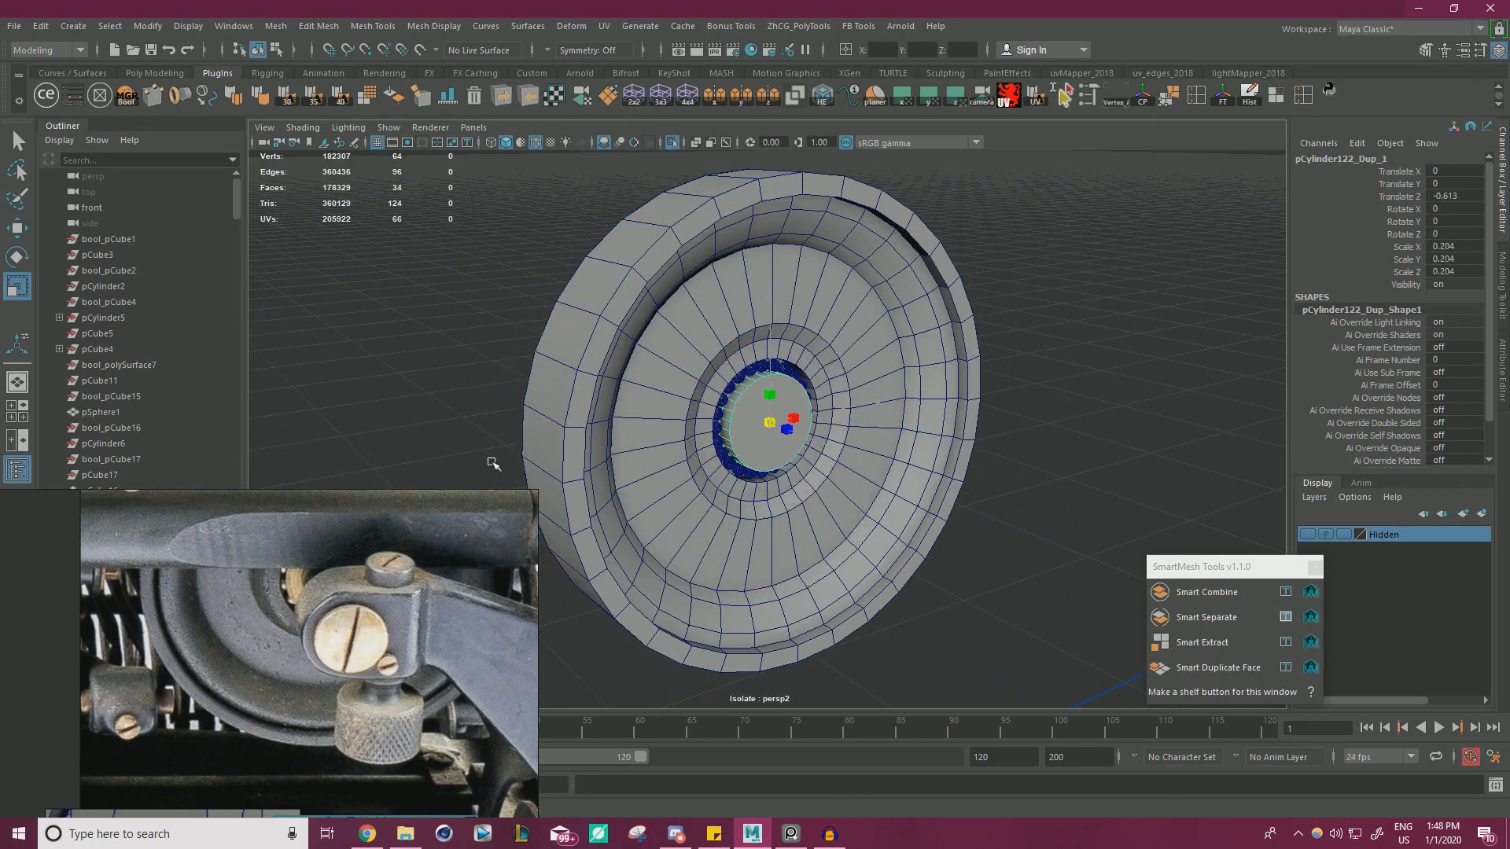
right_click_drag(682, 422, 814, 442, "alt")
- Seat the cylinder inside the ring of ball bearings by moving it along Z to about -0.826
key("w")
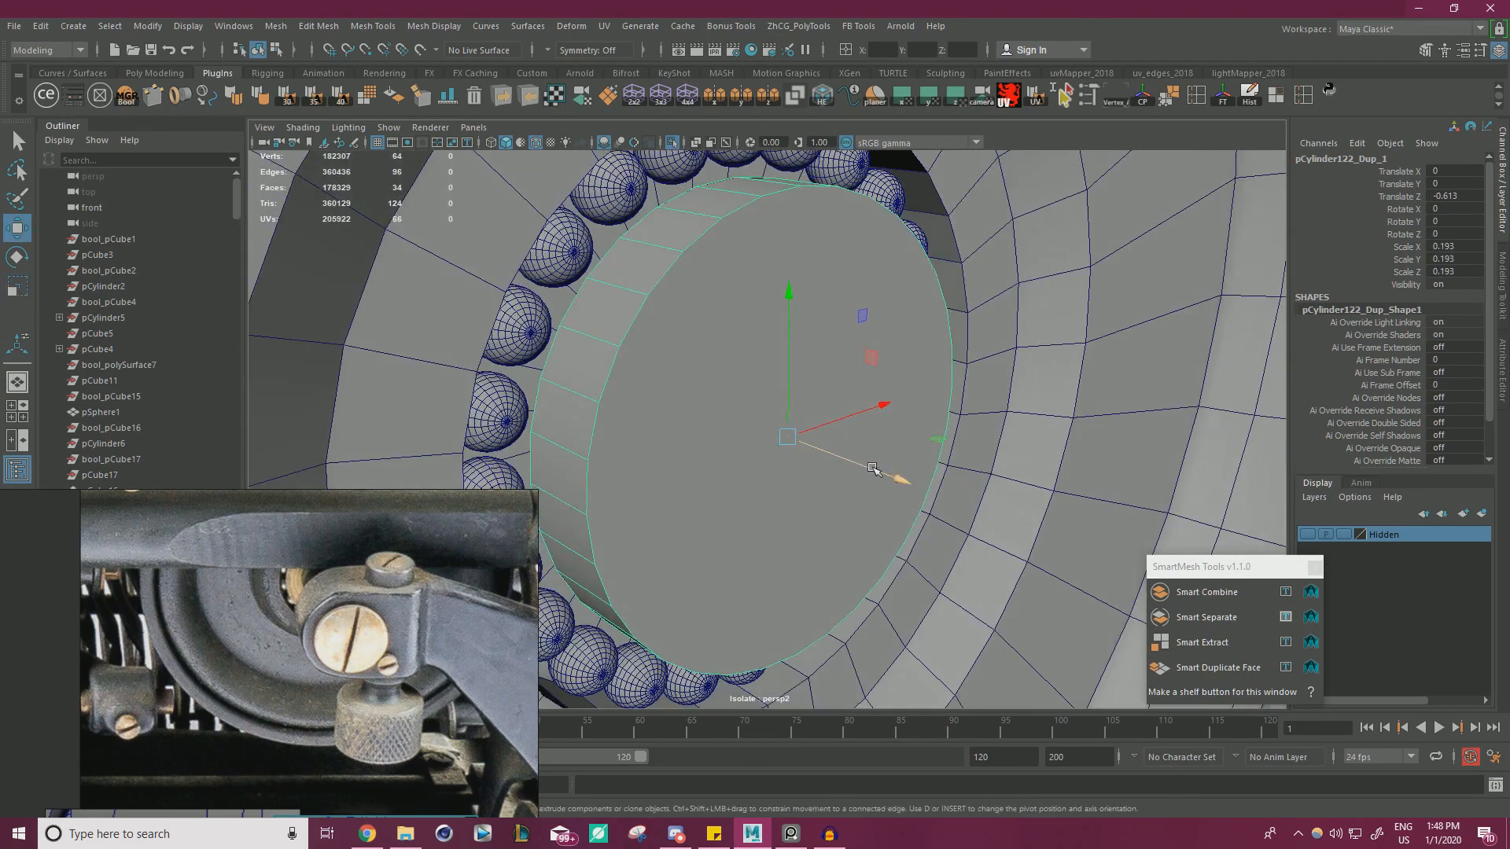
left_click_drag(889, 470, 959, 491)
key("e")
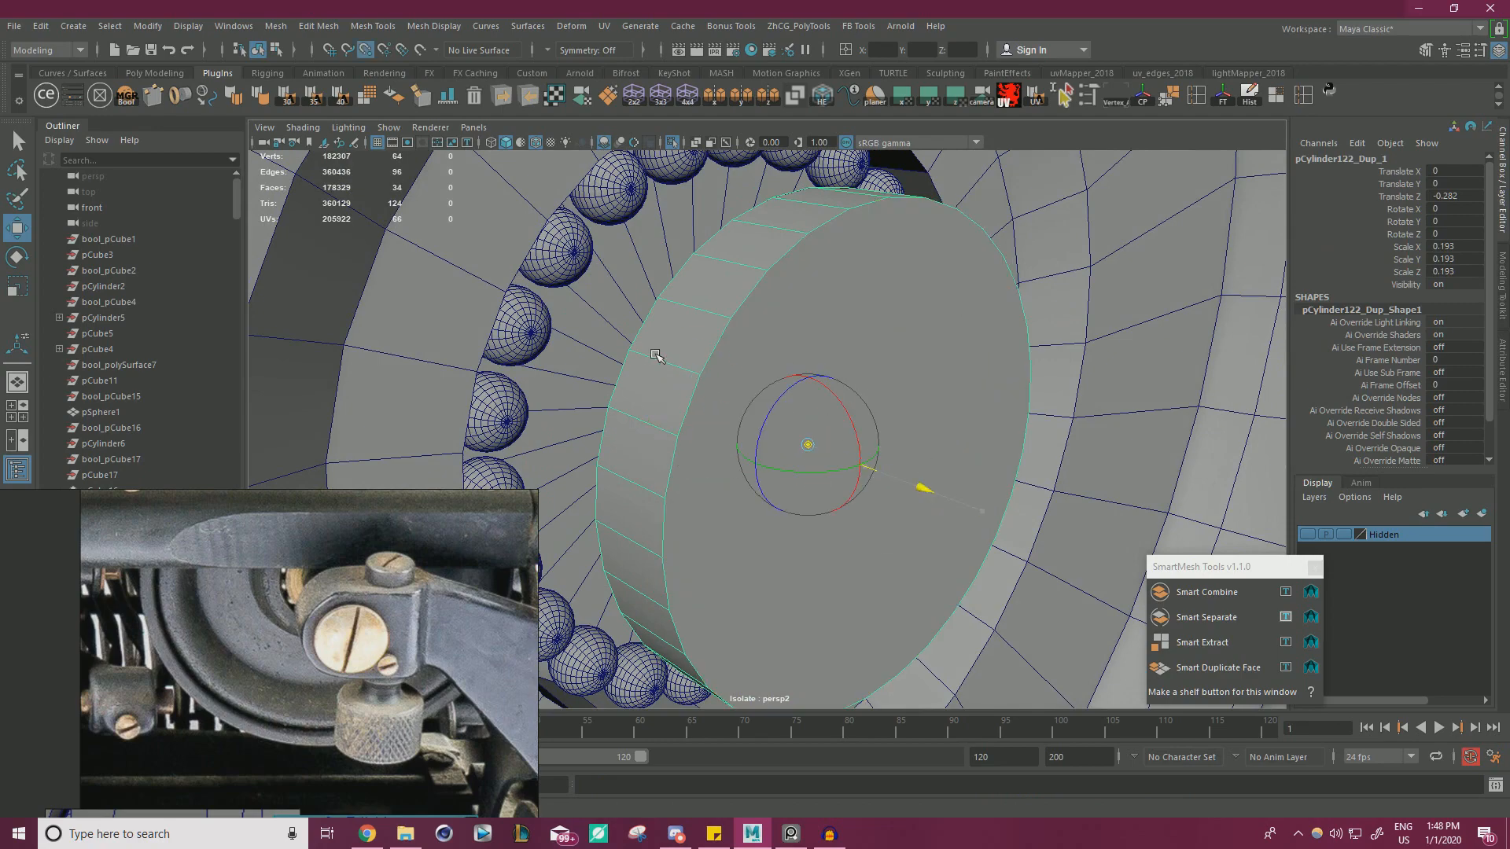
key("w")
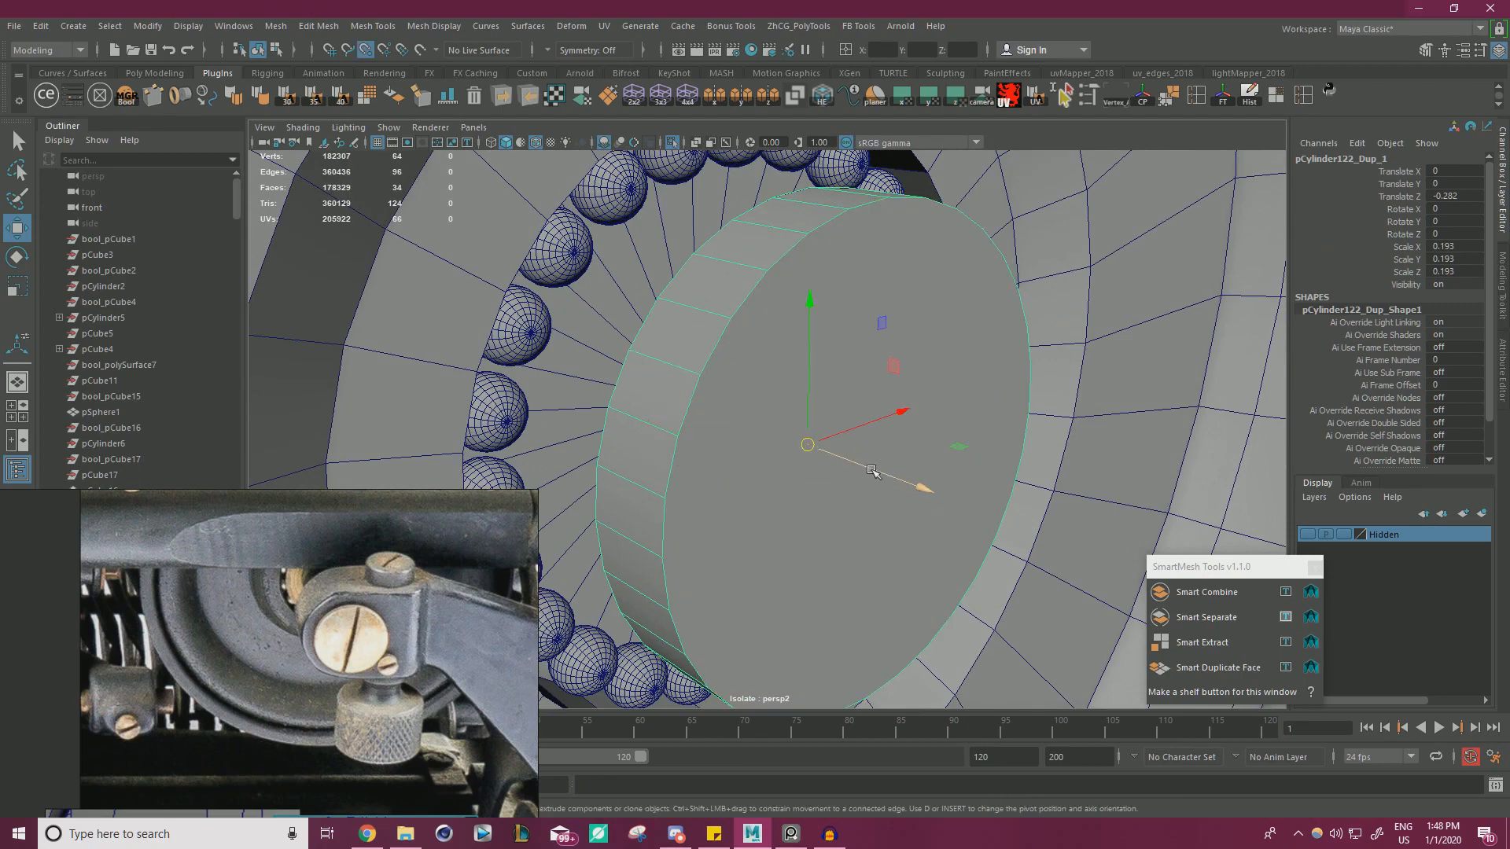
left_click_drag(872, 470, 604, 413)
left_click_drag(767, 435, 543, 453)
left_click_drag(717, 451, 871, 428, "alt")
key("r")
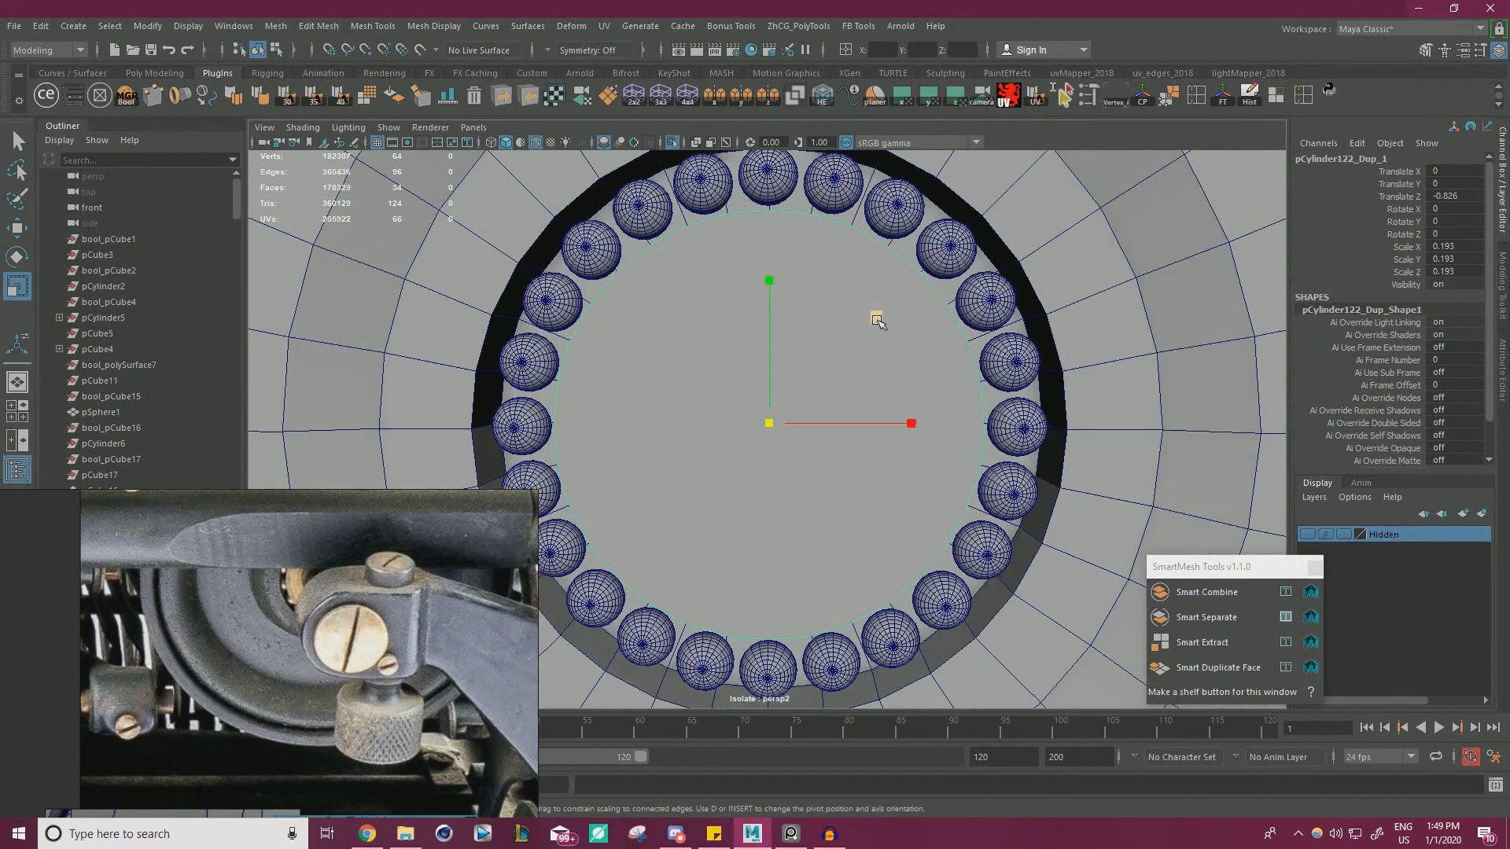
left_click_drag(876, 319, 879, 312)
mouse_move(813, 353)
left_mouse_down("alt")
mouse_move(799, 357)
mouse_move(819, 358)
left_mouse_up("alt")
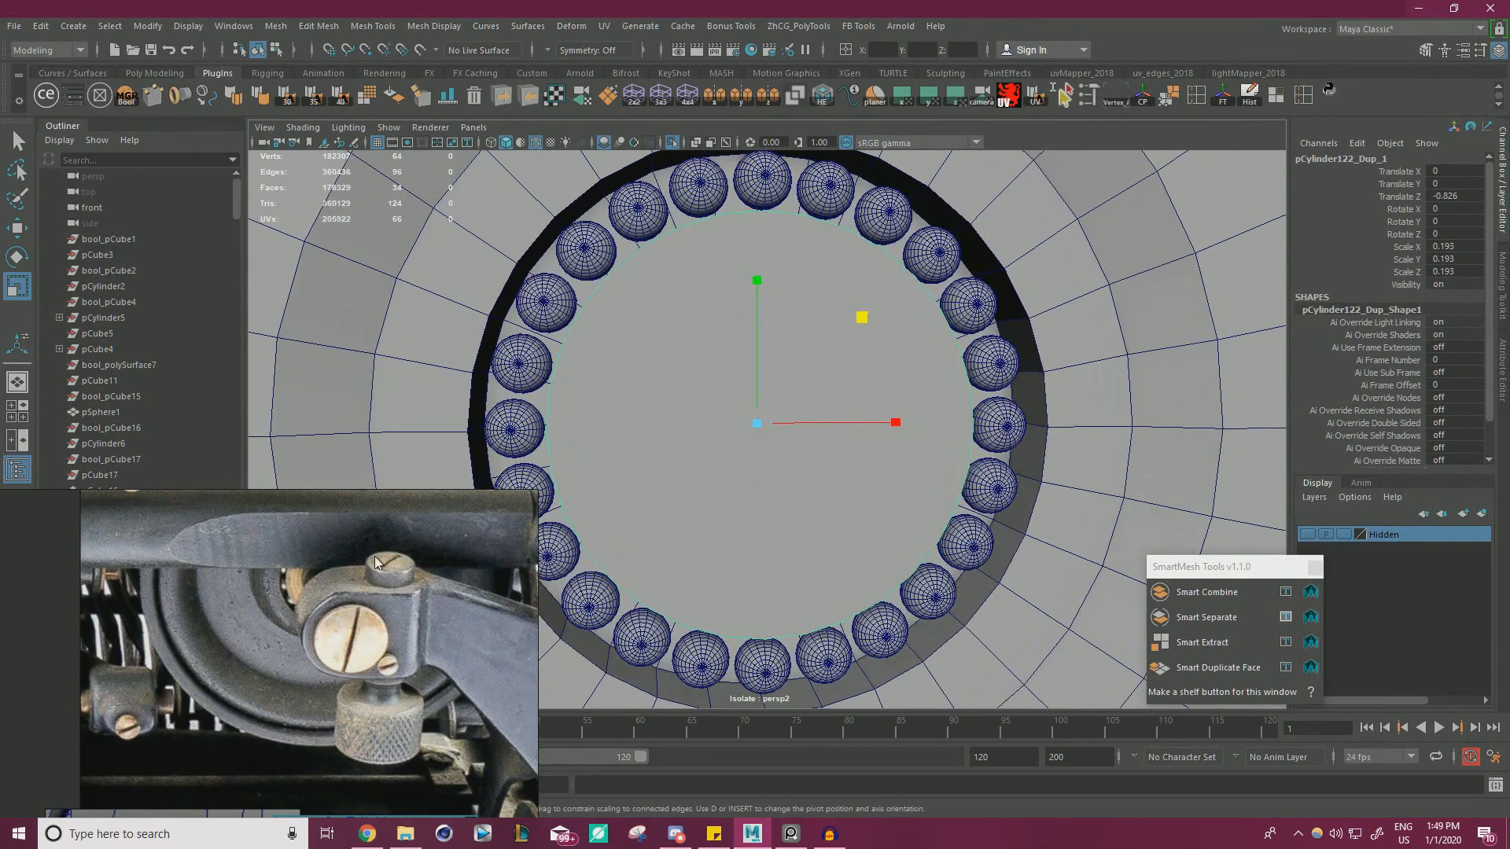
- Inset the cylinder's front face three times into concentric rings and extrude the centre face inward as a recess
right_click_drag(674, 396, 908, 295, "shift")
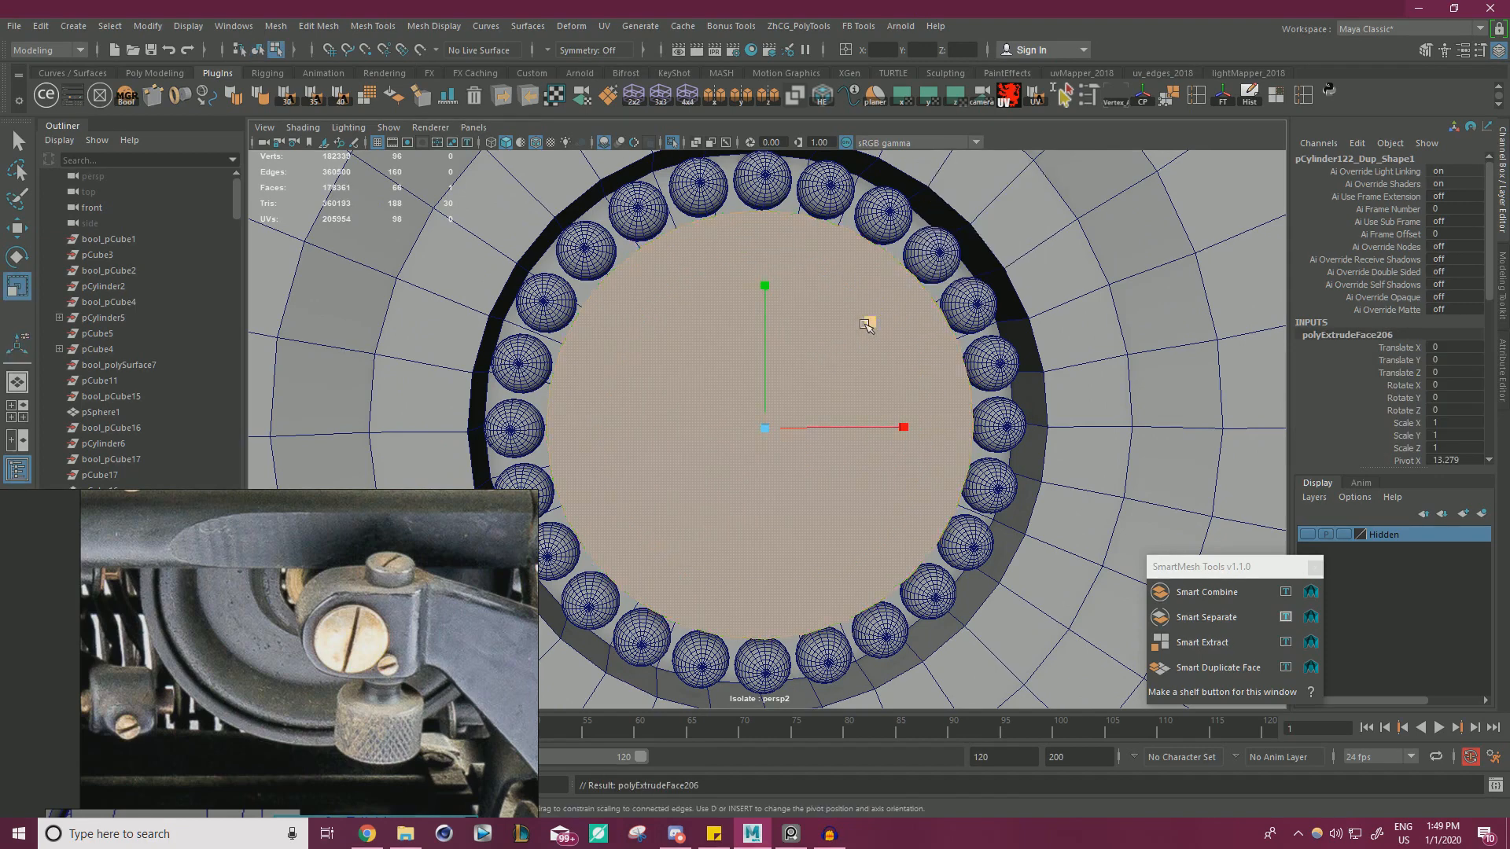
left_click_drag(866, 325, 853, 330)
key("ctrl+e")
key("ctrl+e")
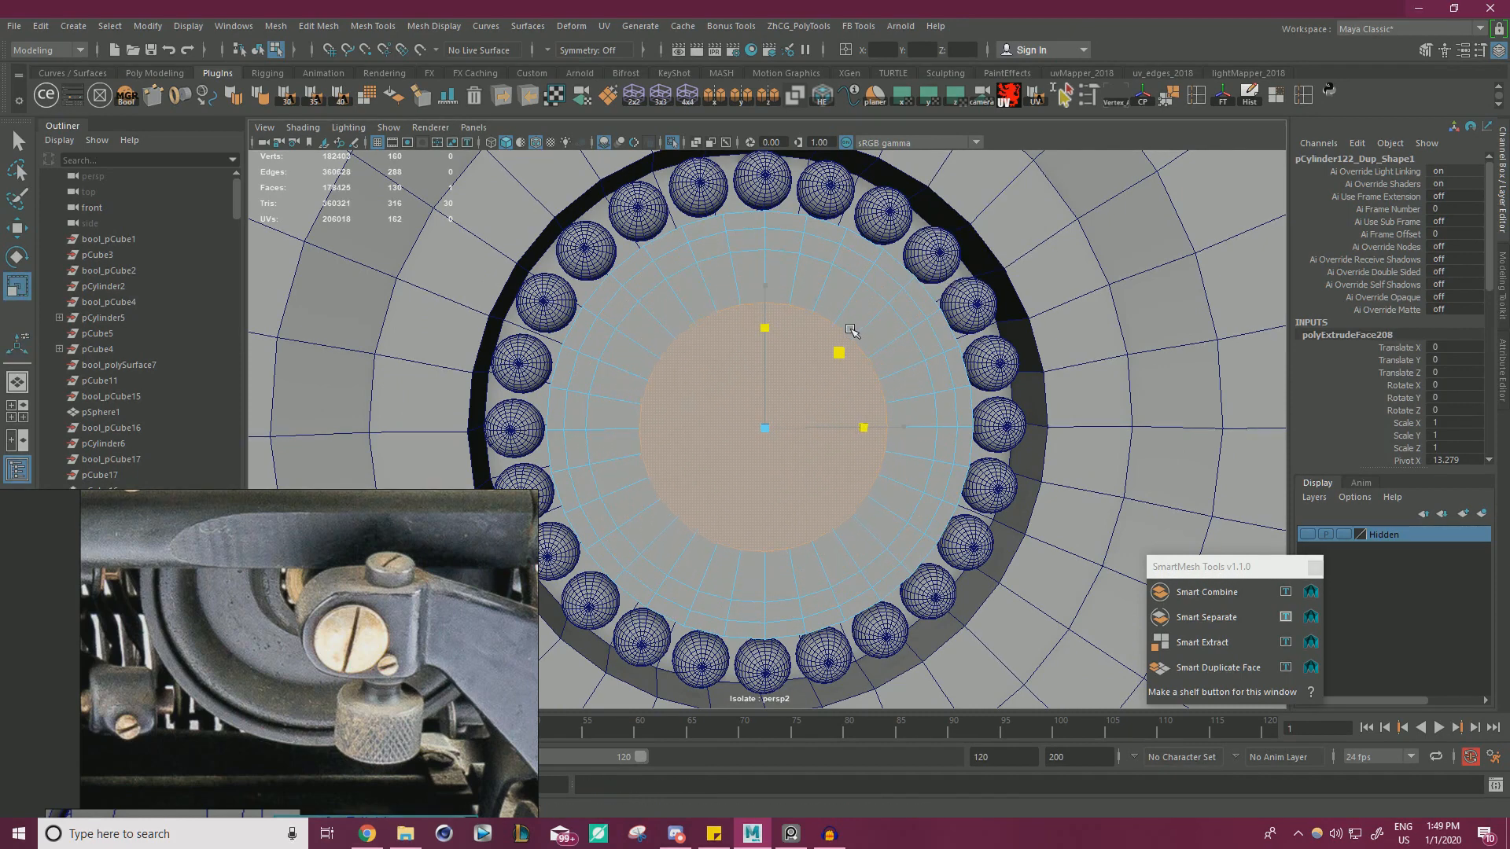
key("w")
left_click_drag(849, 367, 869, 441, "alt")
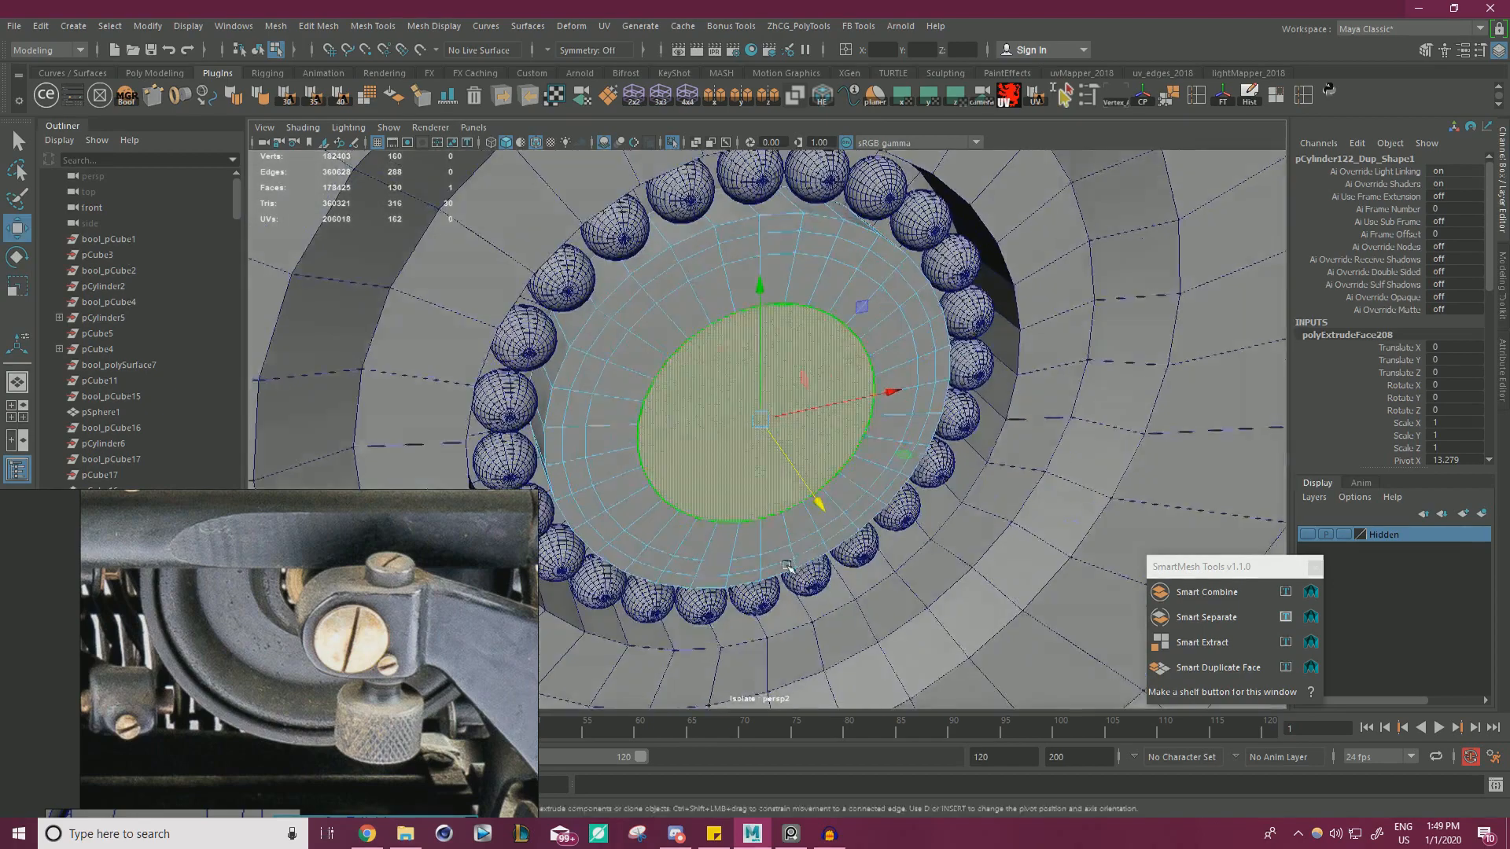
left_click_drag(816, 505, 583, 378, "shift")
- Select the narrow face ring near the front's outer edge and extrude it outward as a raised lip
scroll(581, 374, "up", 2)
left_click(556, 323)
double_click(544, 364, "shift")
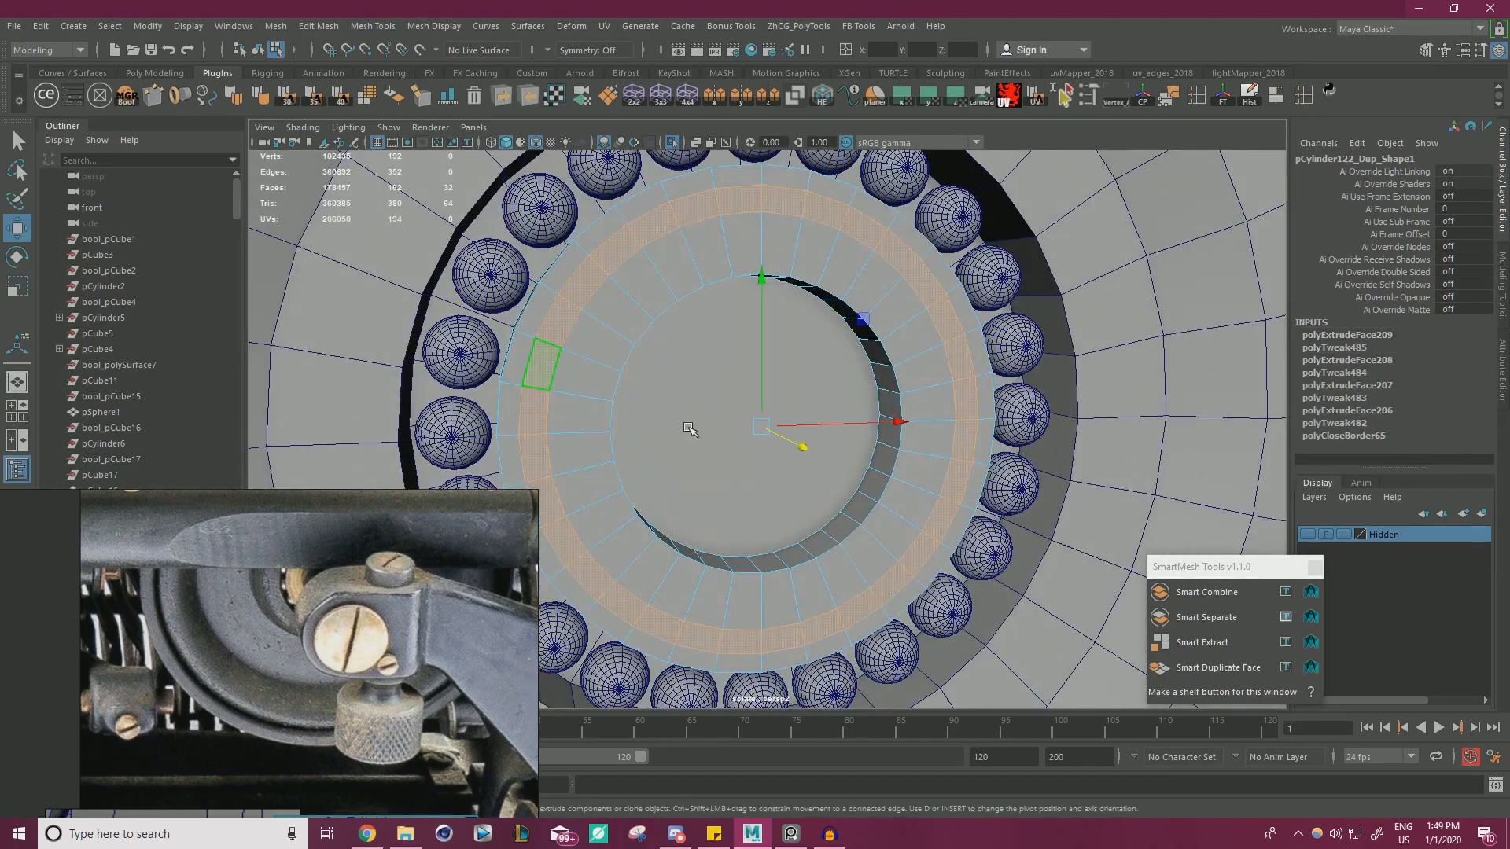
left_click_drag(691, 429, 849, 494, "alt")
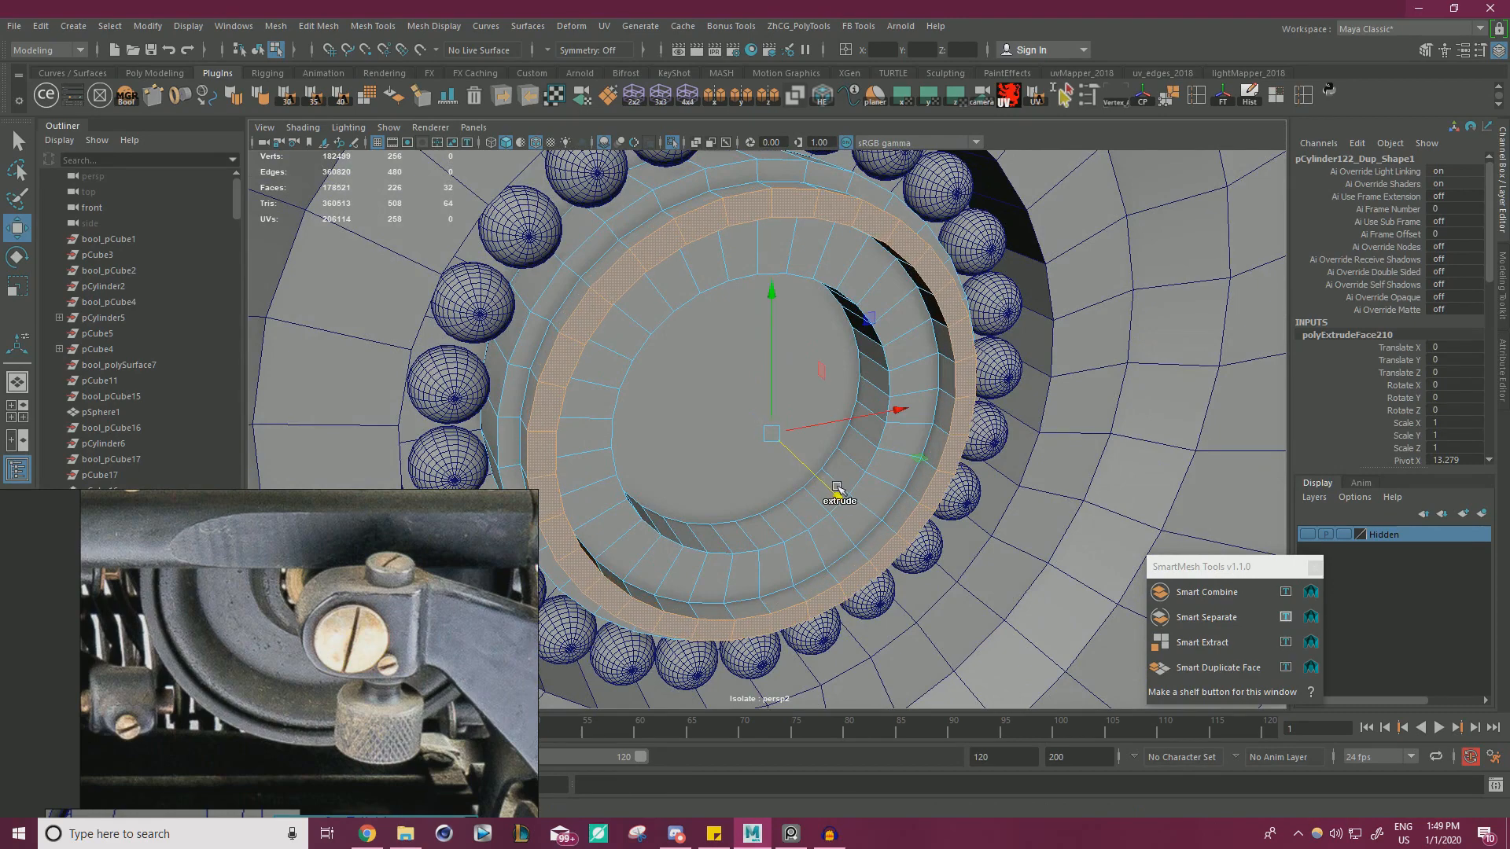
- Check the hub insert in smooth preview and return it to the unsmoothed display
right_click_drag(620, 308, 685, 282)
scroll(691, 346, "down", 2)
left_click_drag(692, 371, 613, 332, "alt")
key("3")
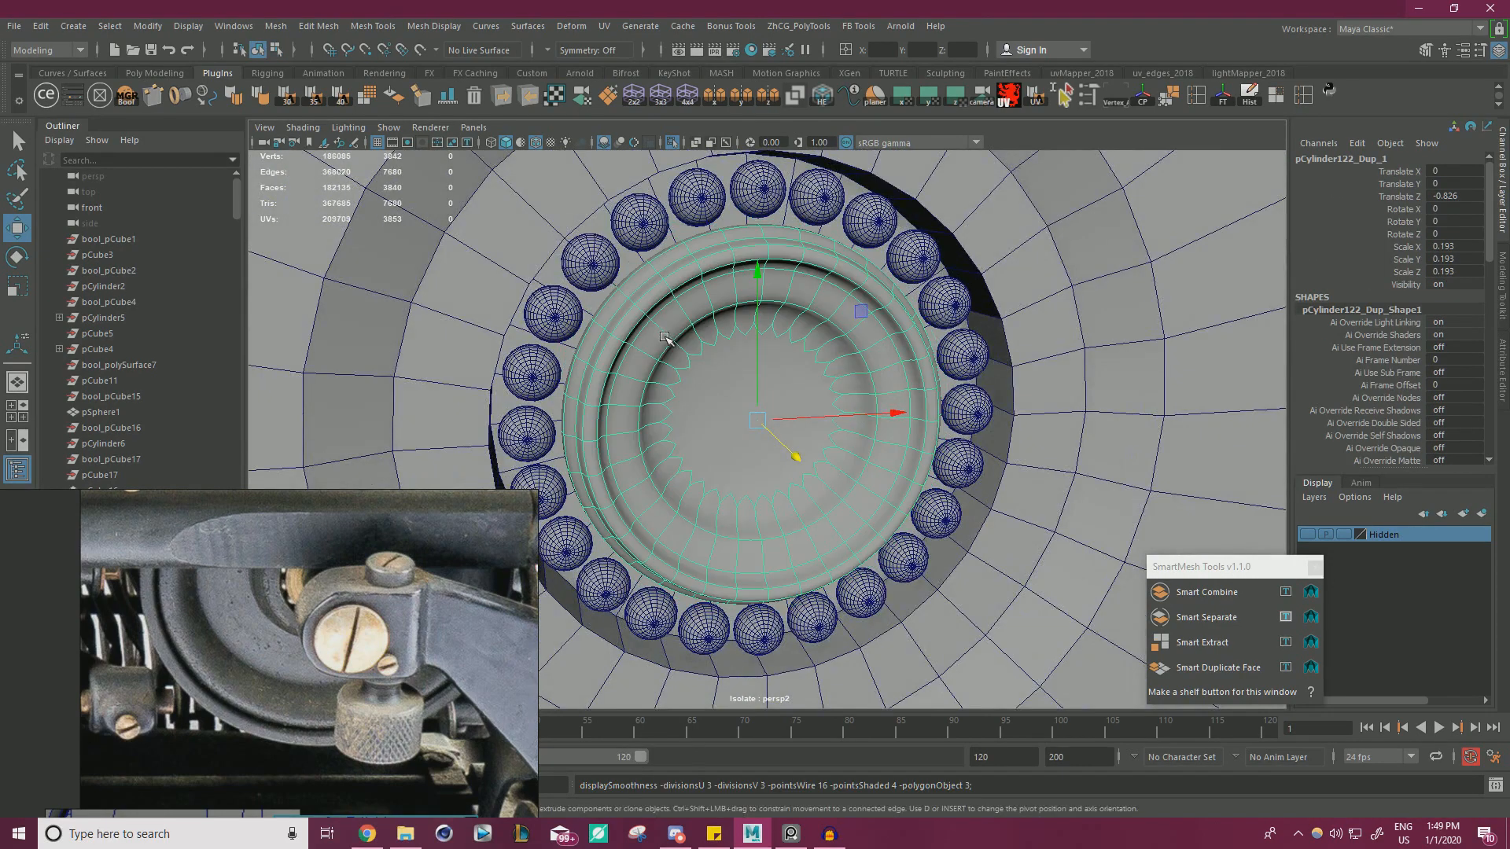
left_click(662, 323, "ctrl")
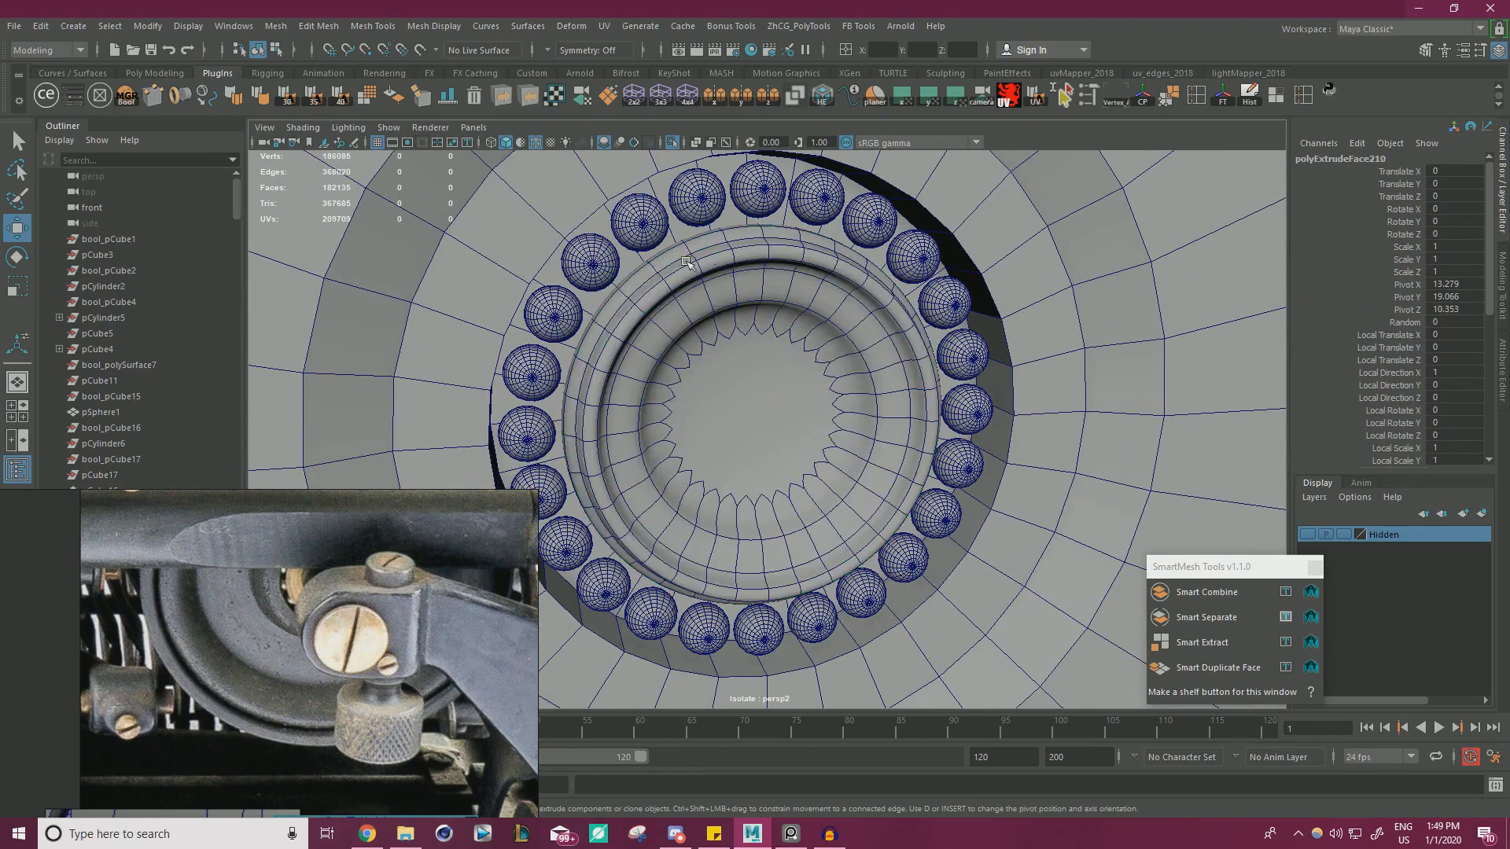
left_click(612, 328)
key("1")
- Deselect the hub insert and exit the isolated view to show the whole typewriter
scroll(613, 330, "down", 5)
left_click_drag(612, 334, 1133, 394, "alt")
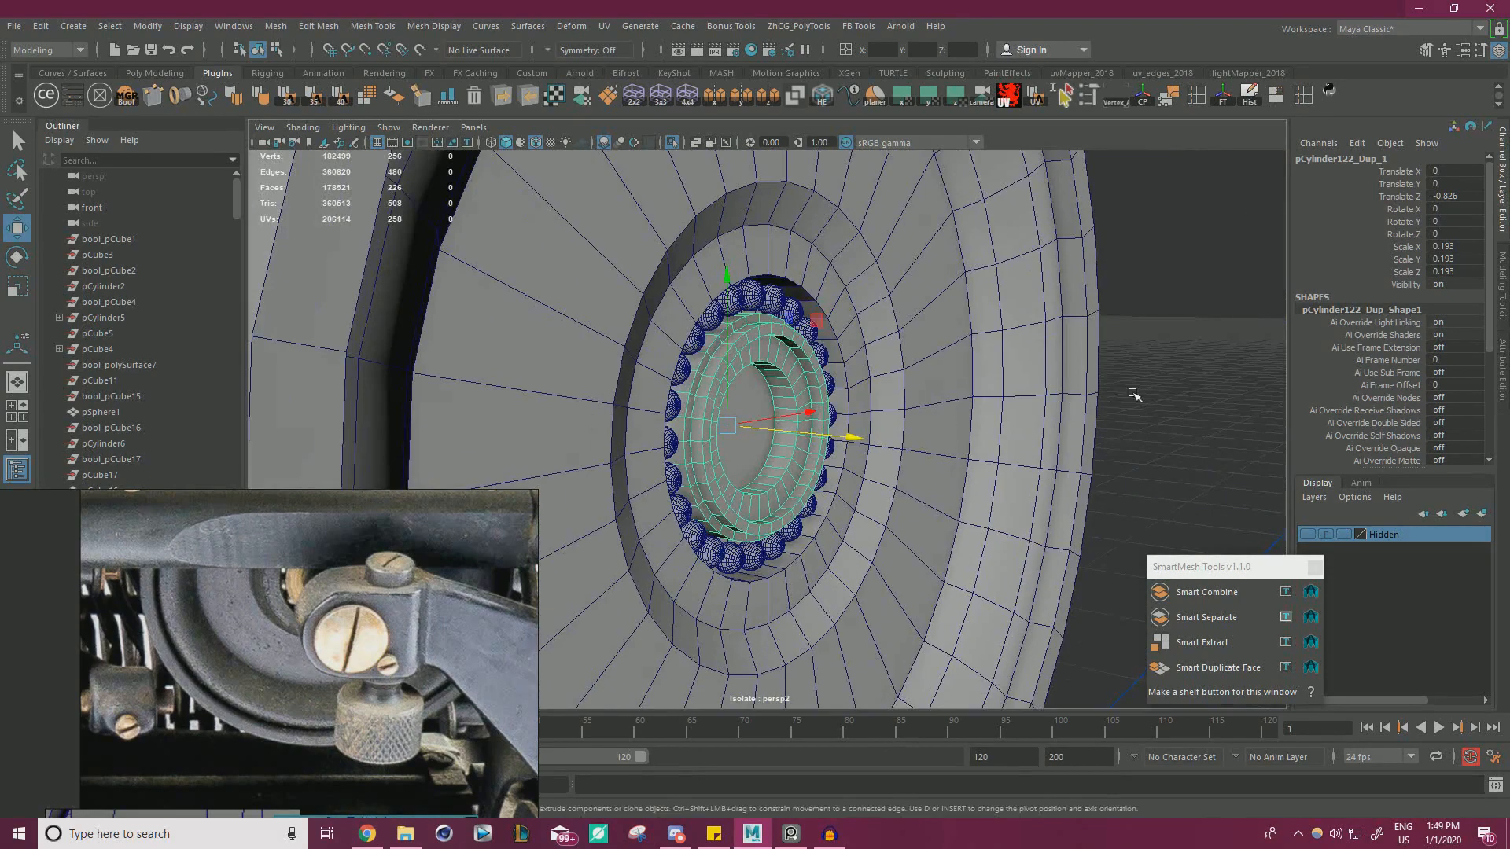
left_click(1201, 355)
left_click_drag(1202, 355, 788, 462, "alt")
scroll(788, 461, "up", 3)
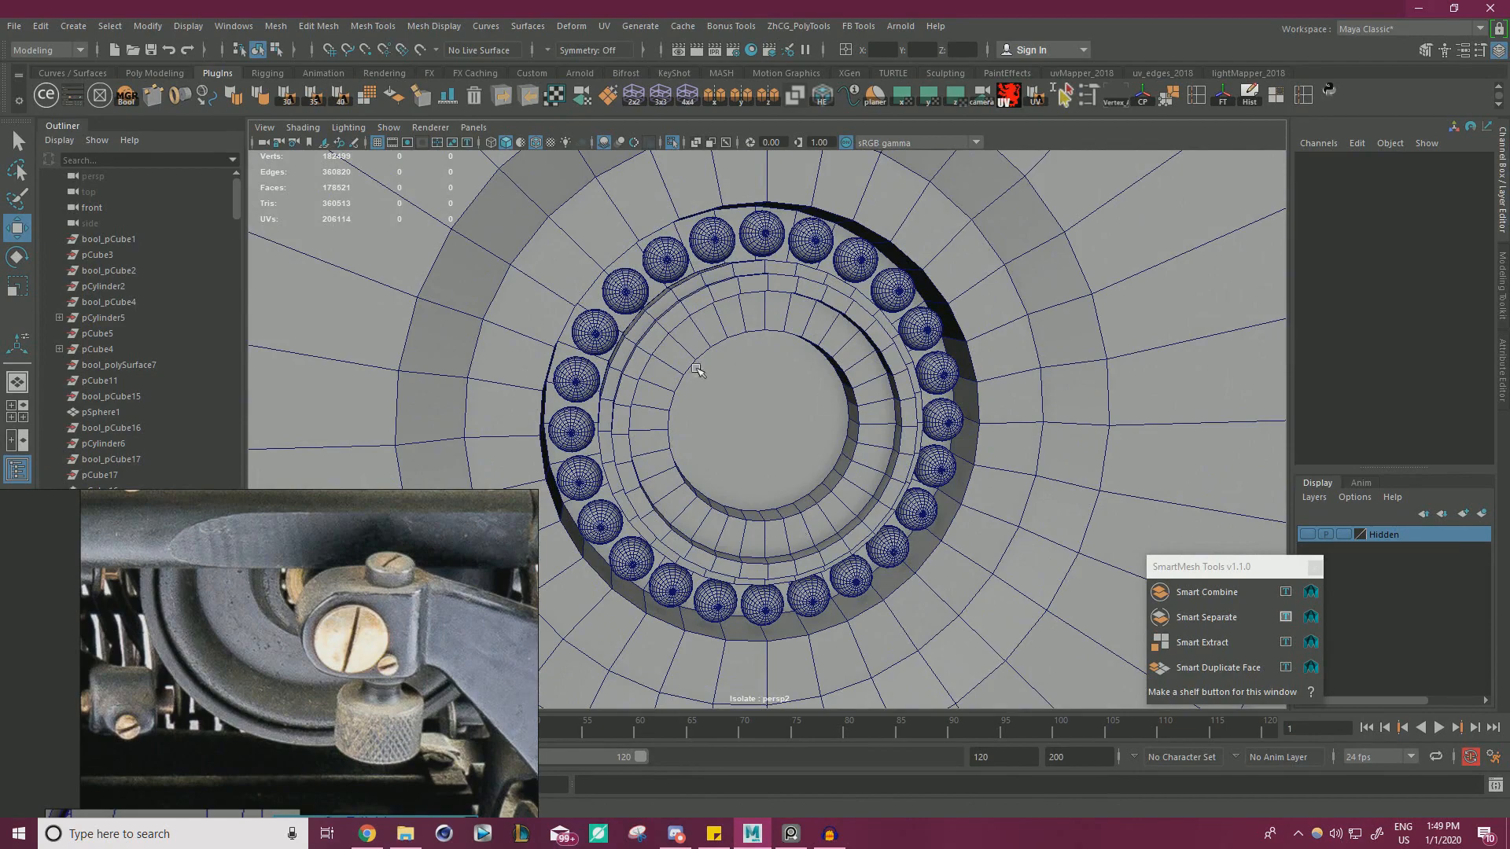
scroll(698, 370, "down", 4)
left_click_drag(698, 370, 681, 460, "alt")
scroll(598, 456, "down", 4)
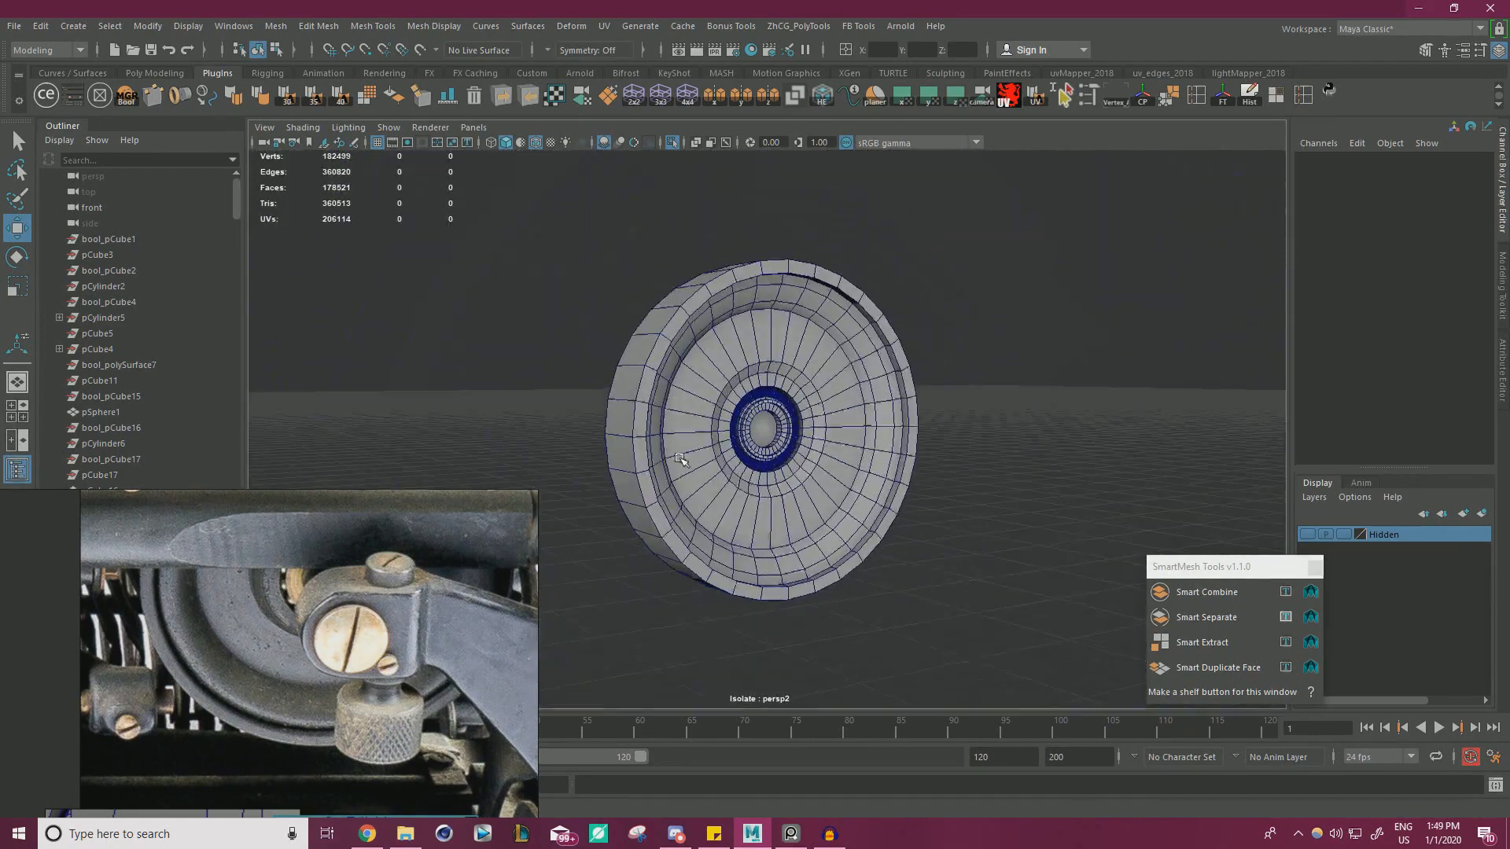
left_click(673, 142)
- Examine how the arm bracket's cylindrical boss lines up with the wheel's hub and ball bearings
left_click_drag(786, 393, 949, 484, "alt")
scroll(950, 484, "up", 3)
left_click_drag(627, 420, 864, 486, "alt")
scroll(841, 500, "up", 8)
left_click(684, 259)
right_click_drag(684, 259, 686, 308)
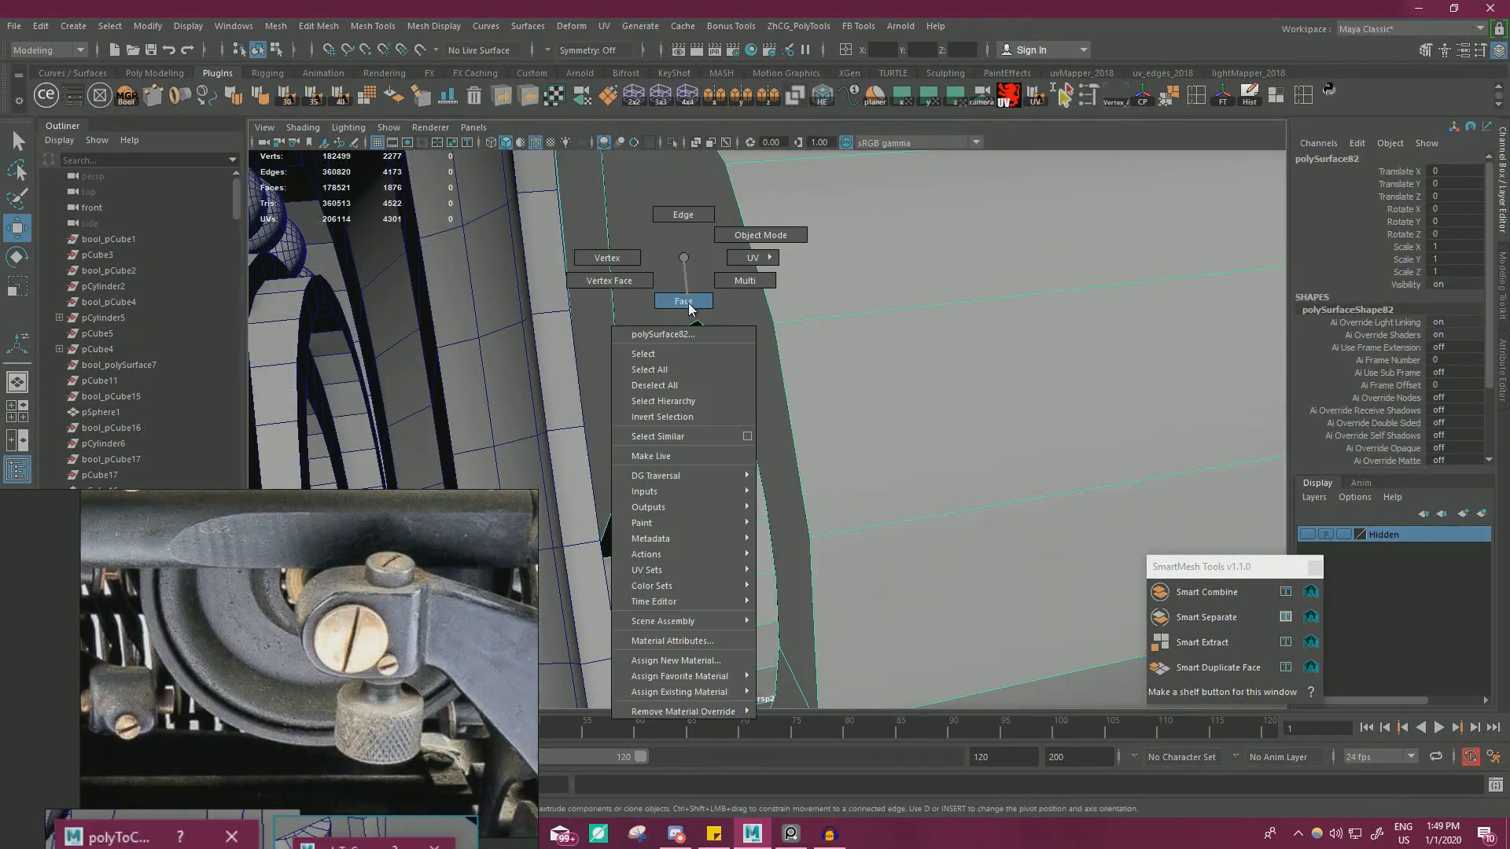
left_click(659, 385)
left_click(715, 503, "shift")
key("f")
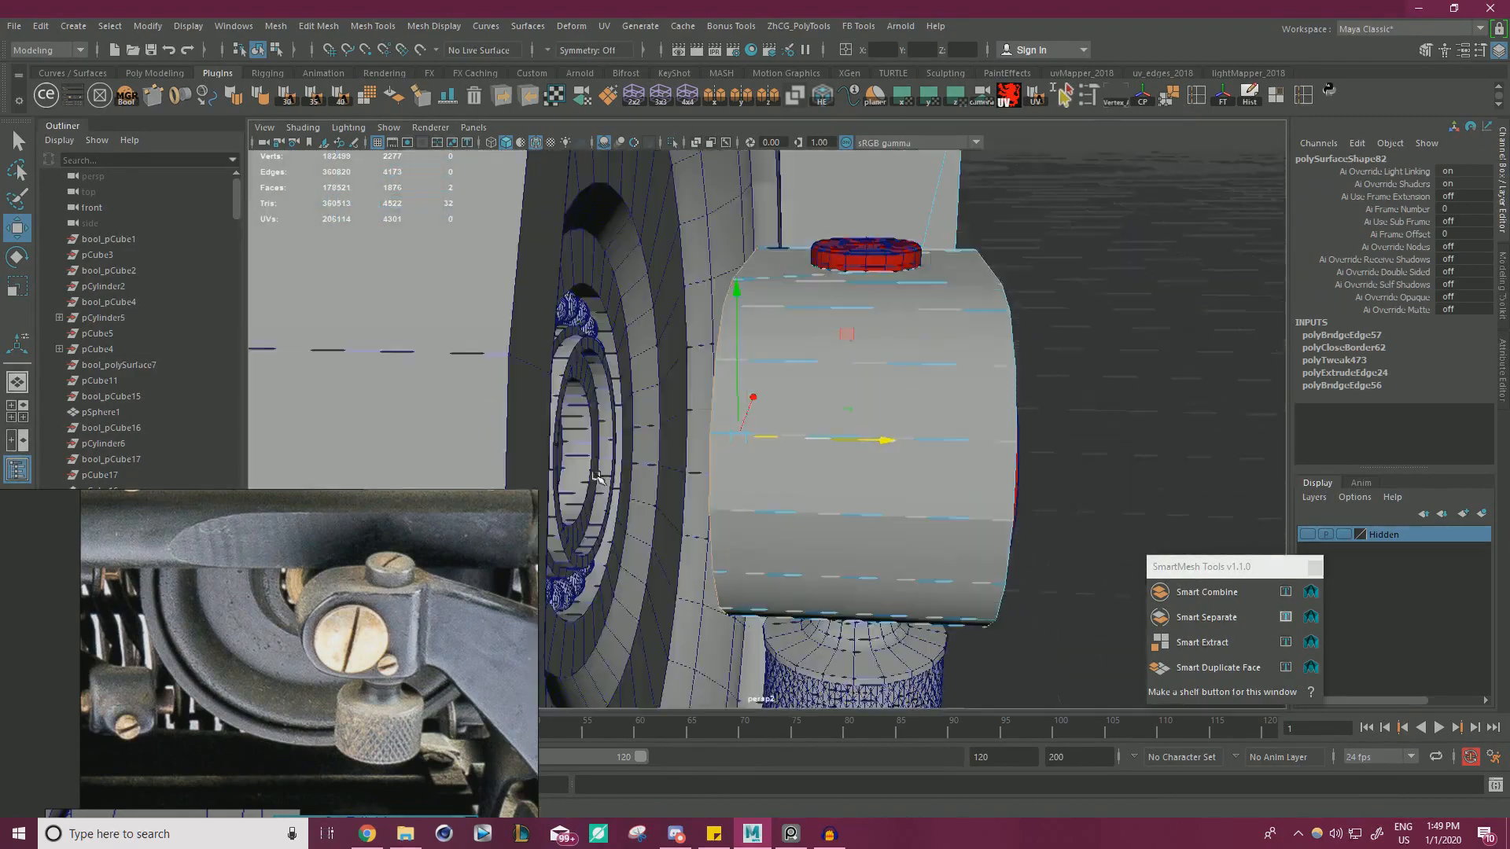
left_click_drag(865, 435, 608, 442, "alt")
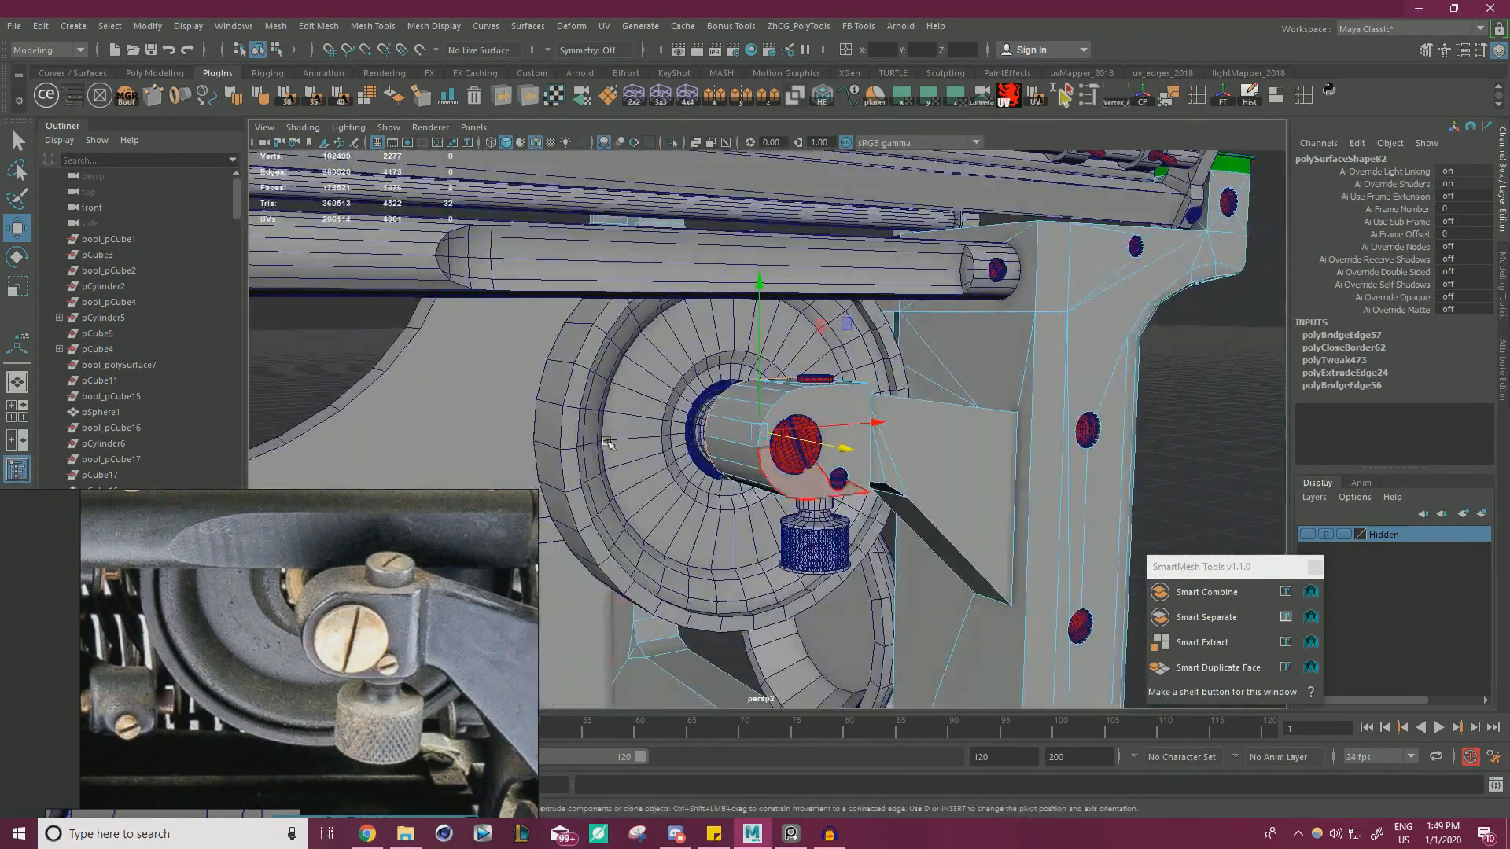
left_click_drag(799, 445, 944, 492, "alt")
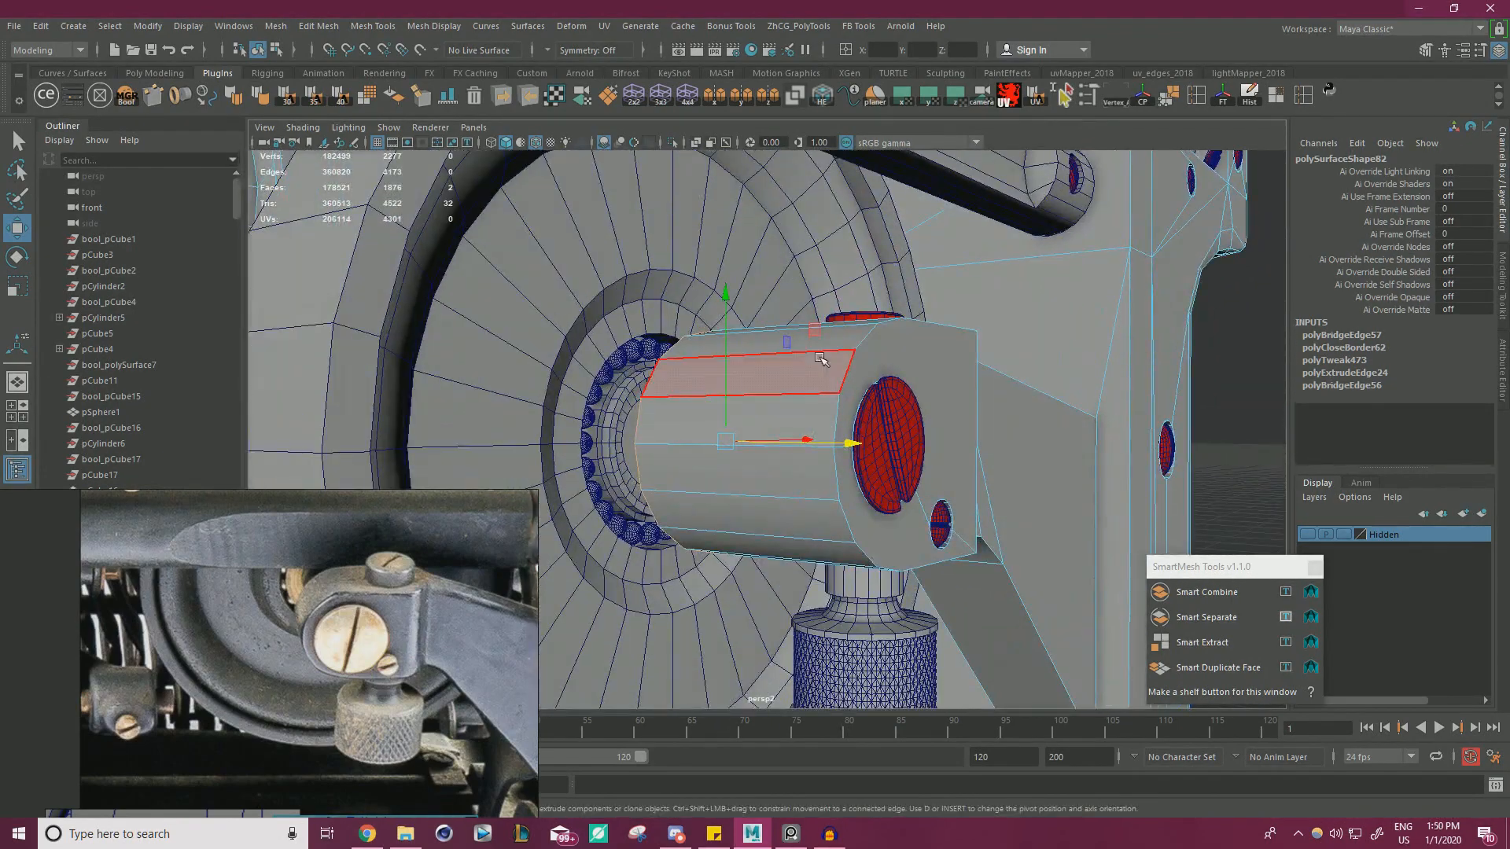
left_click_drag(769, 418, 757, 353, "alt")
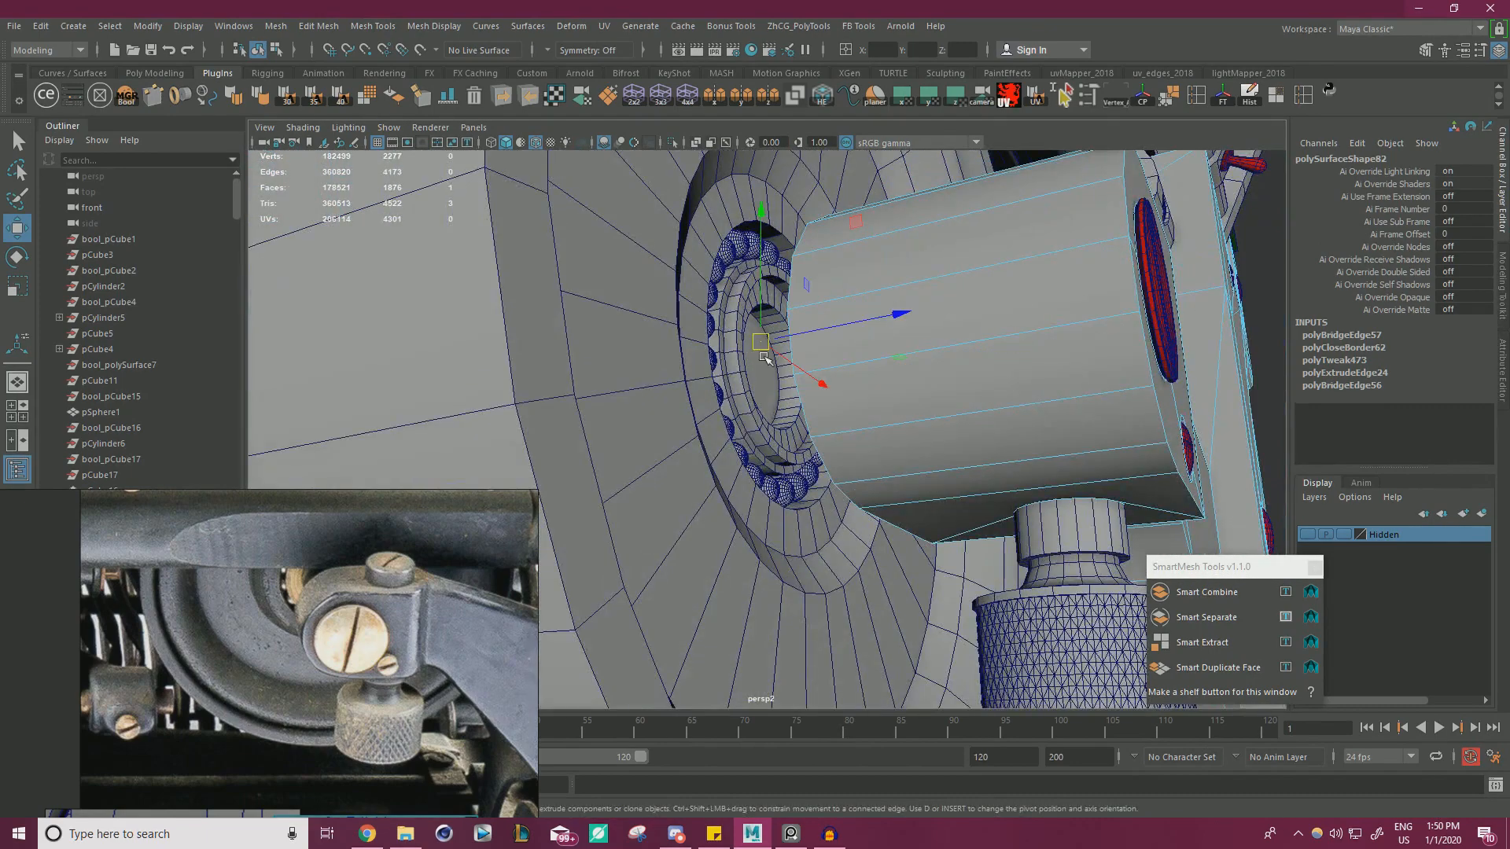
- Duplicate the hub insert's recessed centre face as a separate disc and move it out past the bracket to Translate Z about 4.406
right_click_drag(763, 358, 759, 397)
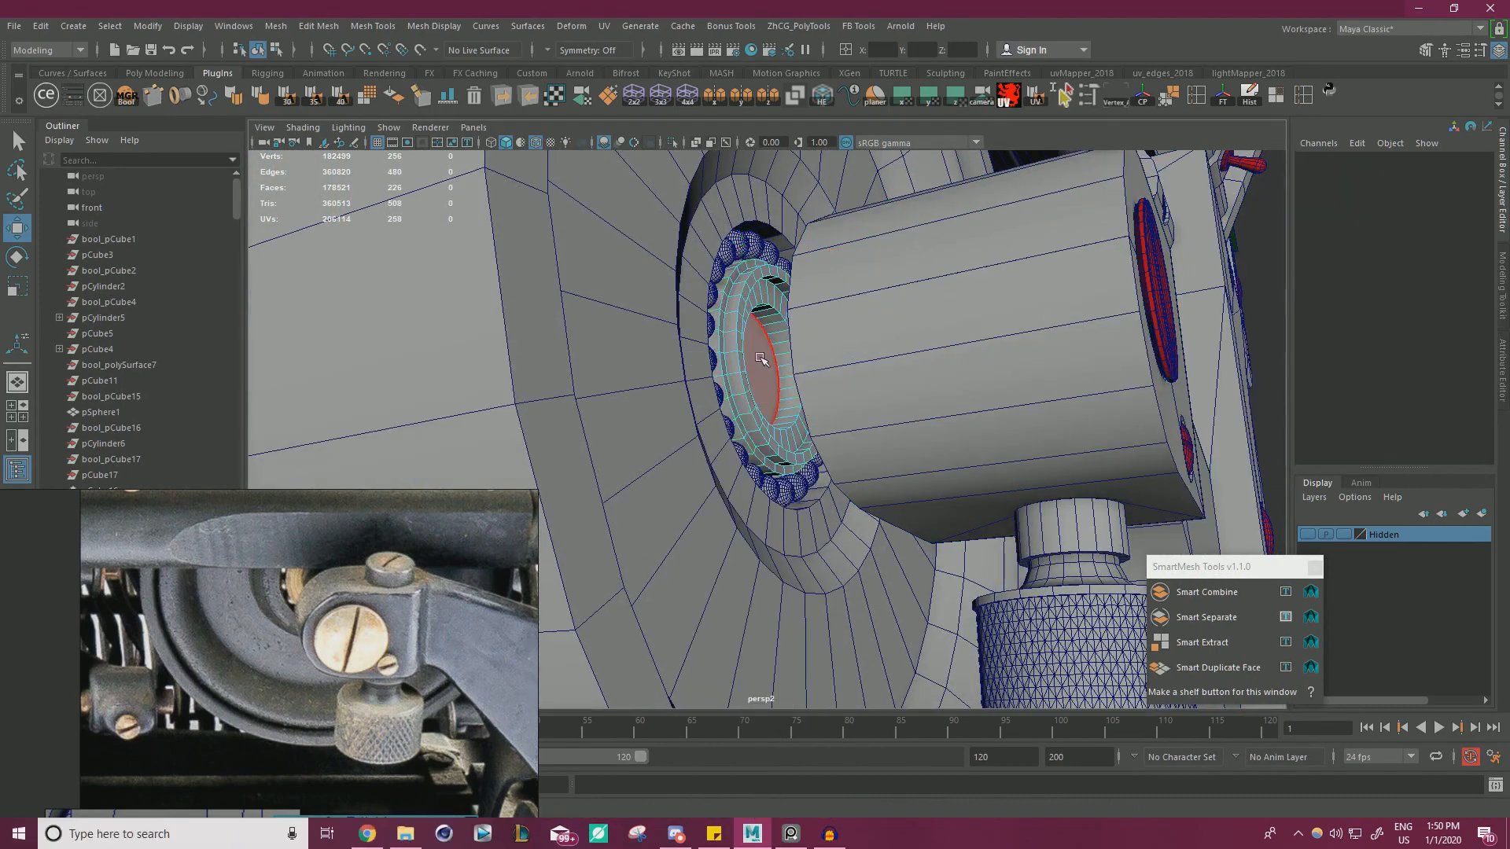
left_click(762, 358)
left_click(1211, 676)
right_click_drag(973, 474, 742, 467, "alt")
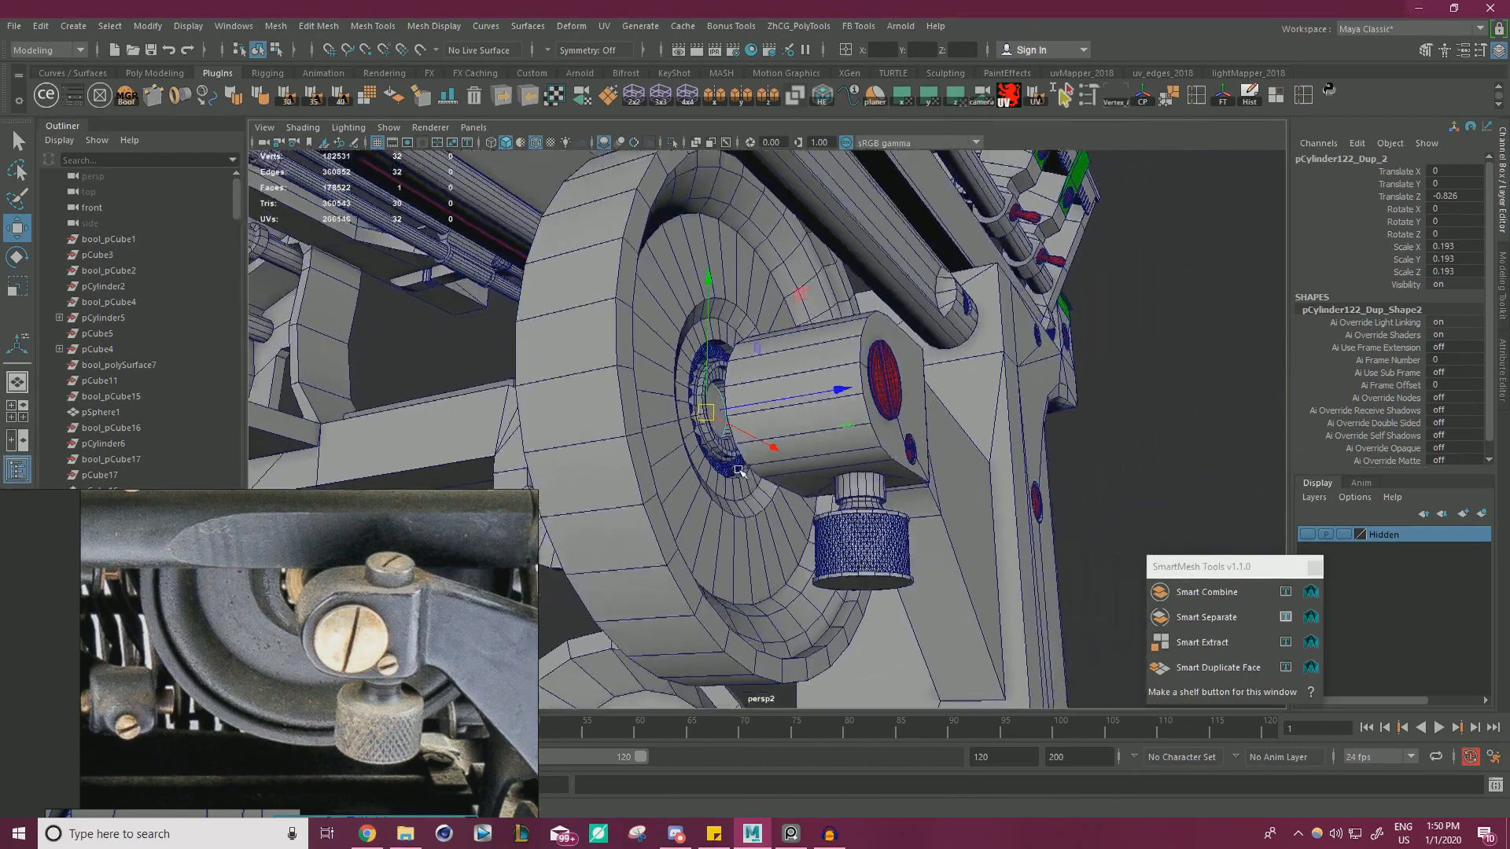
left_click_drag(742, 467, 733, 455, "alt")
left_click_drag(824, 399, 1149, 504)
middle_click_drag(1149, 503, 1001, 503, "alt")
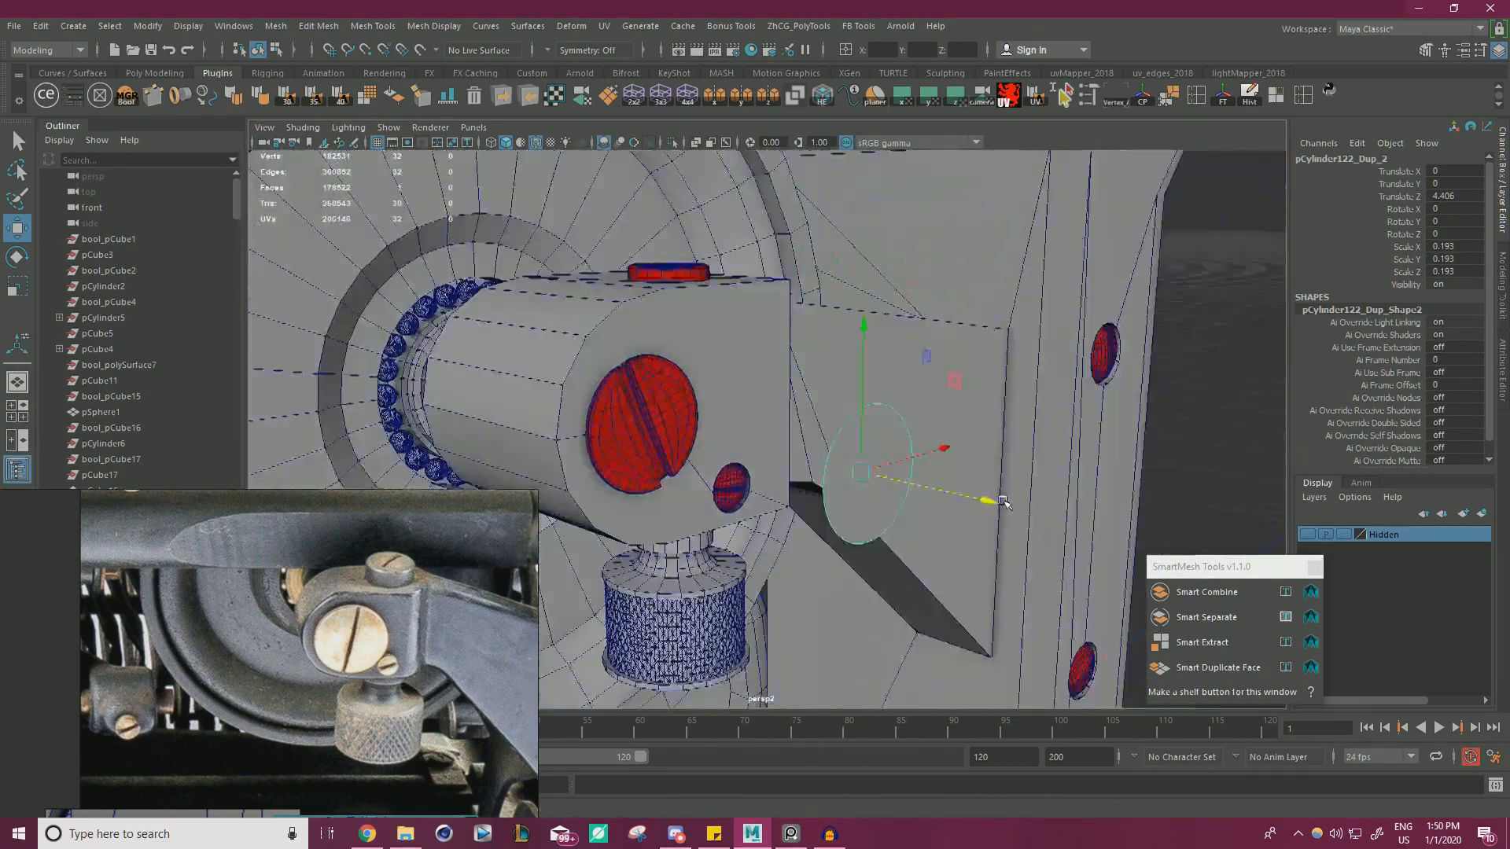
- Extrude the duplicated disc's face along Z into a short cylinder and select its end face nearest the bracket
left_click_drag(1001, 504, 862, 470, "alt")
right_click_drag(918, 381, 927, 441)
left_click(935, 511)
middle_click_drag(979, 525, 916, 453, "alt")
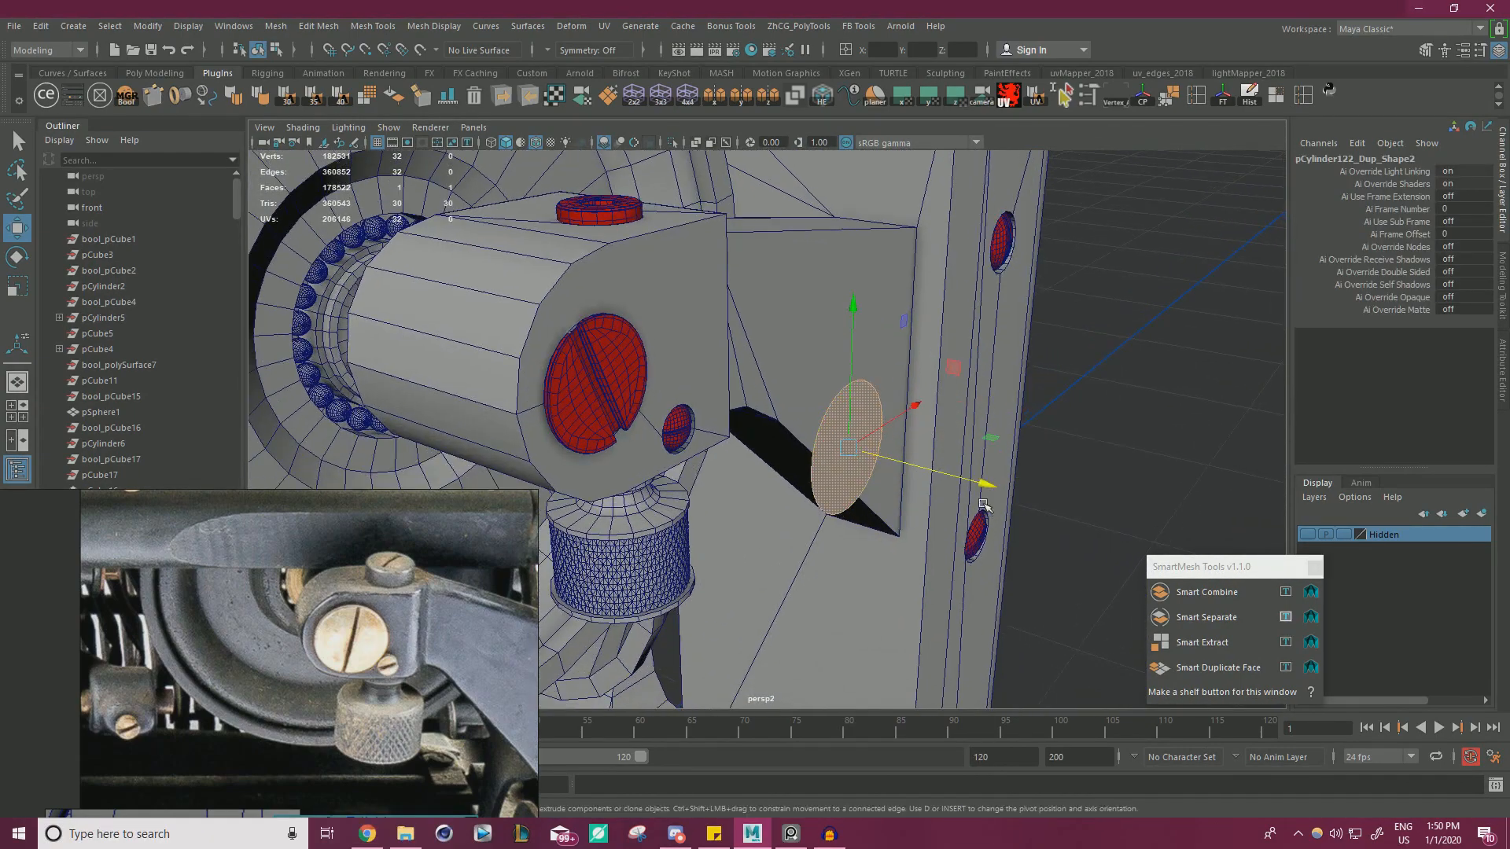
left_click_drag(993, 486, 1113, 448, "shift")
left_click(998, 387)
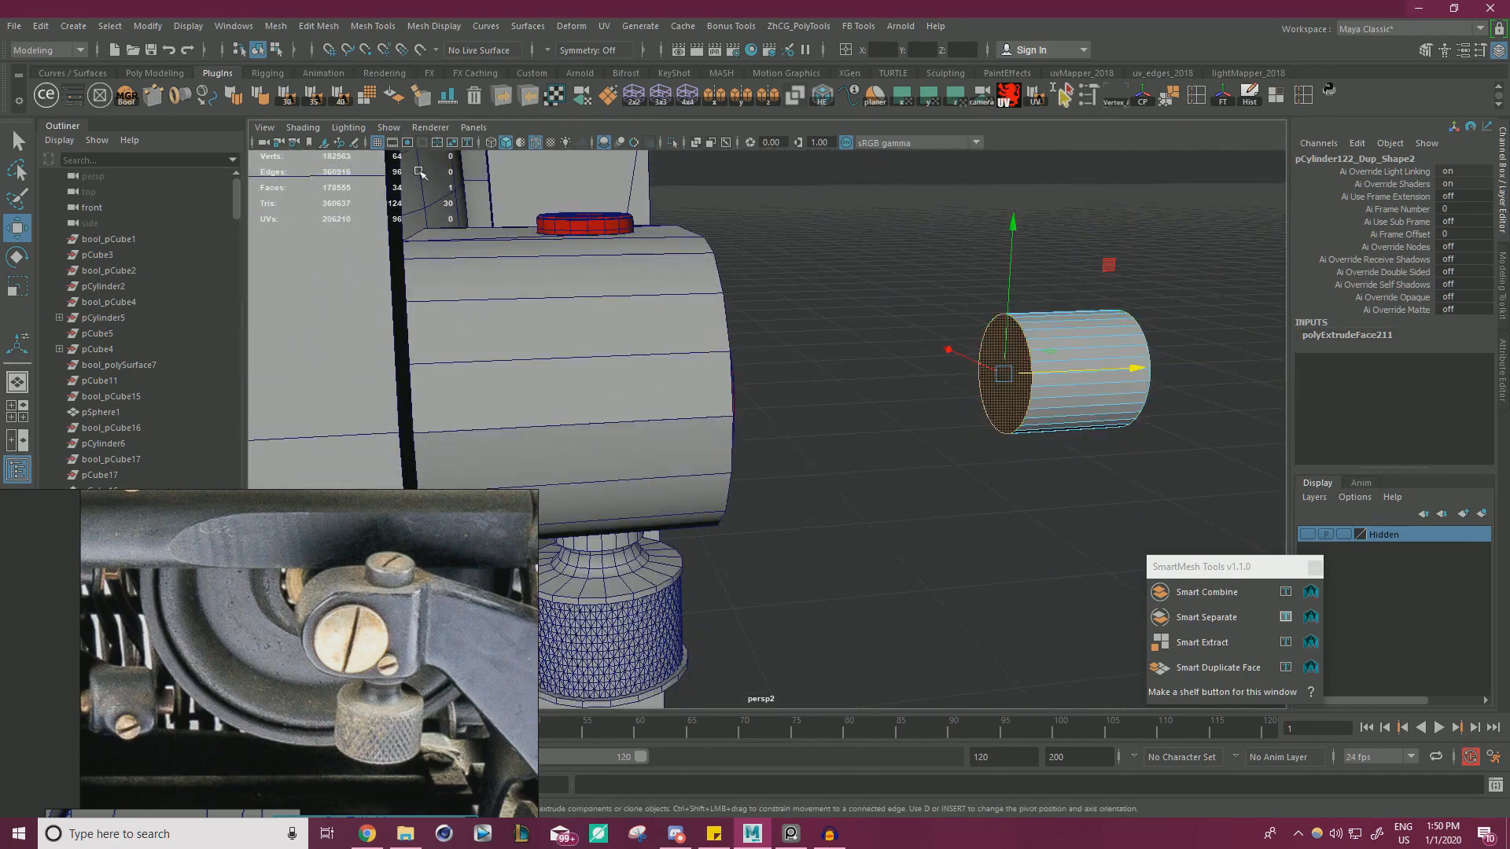
- Select the whole short cylinder as an object and assign it the green colour material from ModIt
left_click(419, 97)
key("r")
left_click(988, 512)
left_click_drag(1037, 503, 984, 496, "alt")
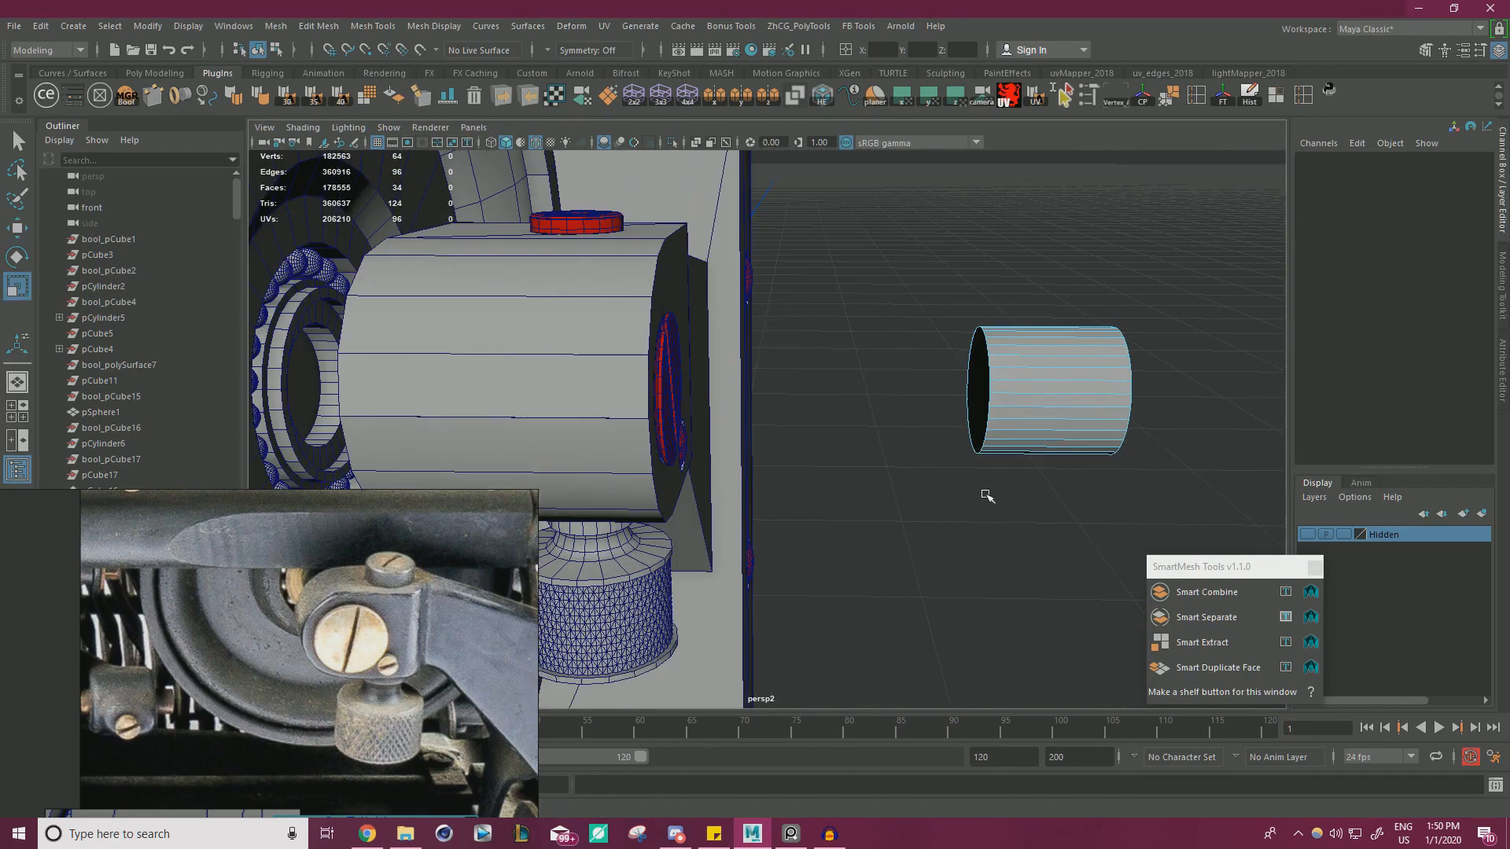
right_click_drag(1017, 381, 1089, 357)
left_click(1062, 277)
left_click_drag(1062, 277, 1088, 439)
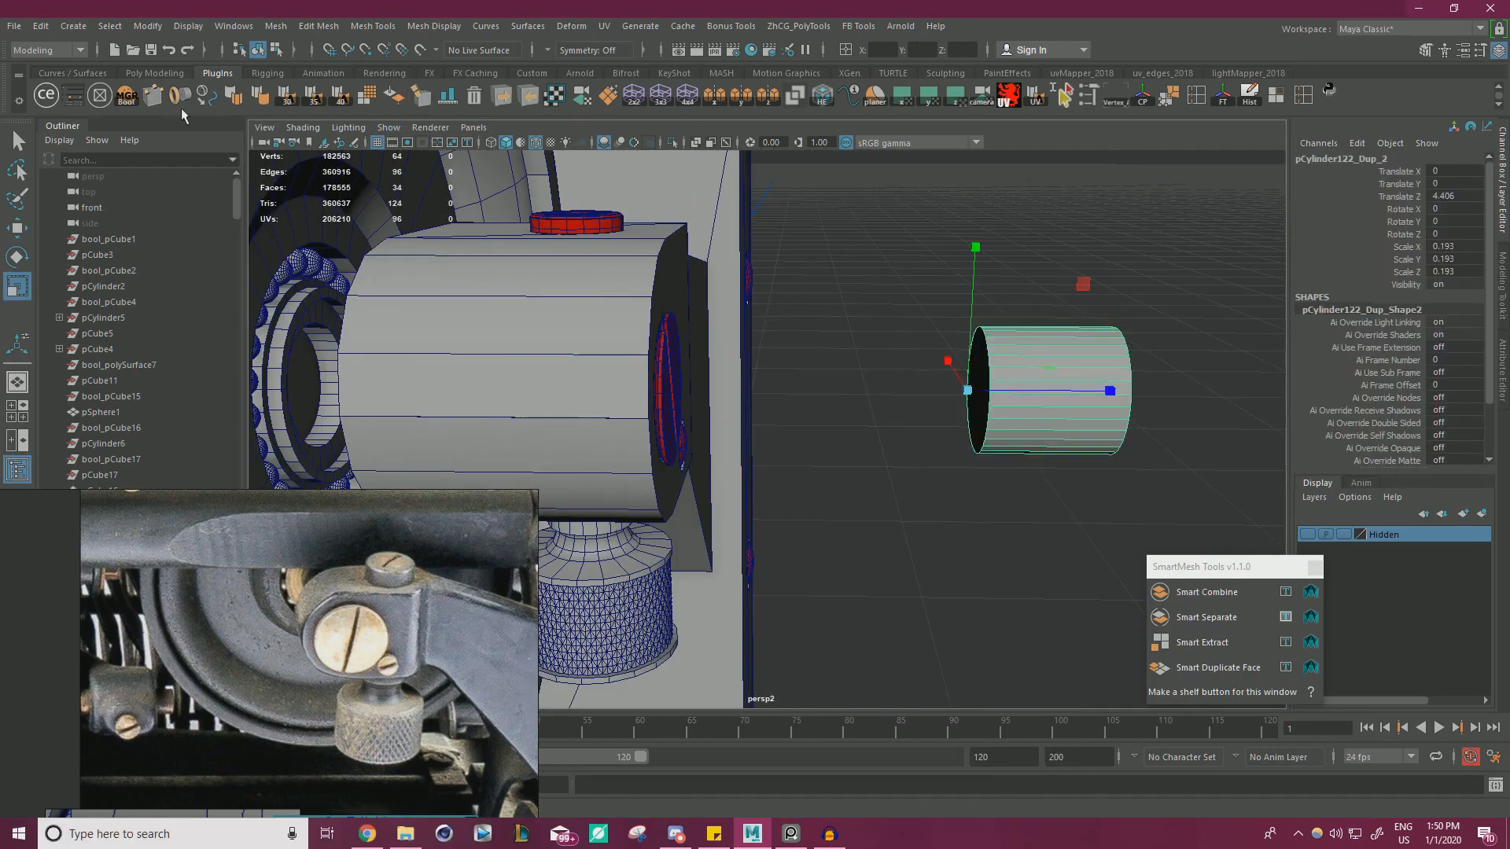
left_click(78, 102)
left_click(1138, 464)
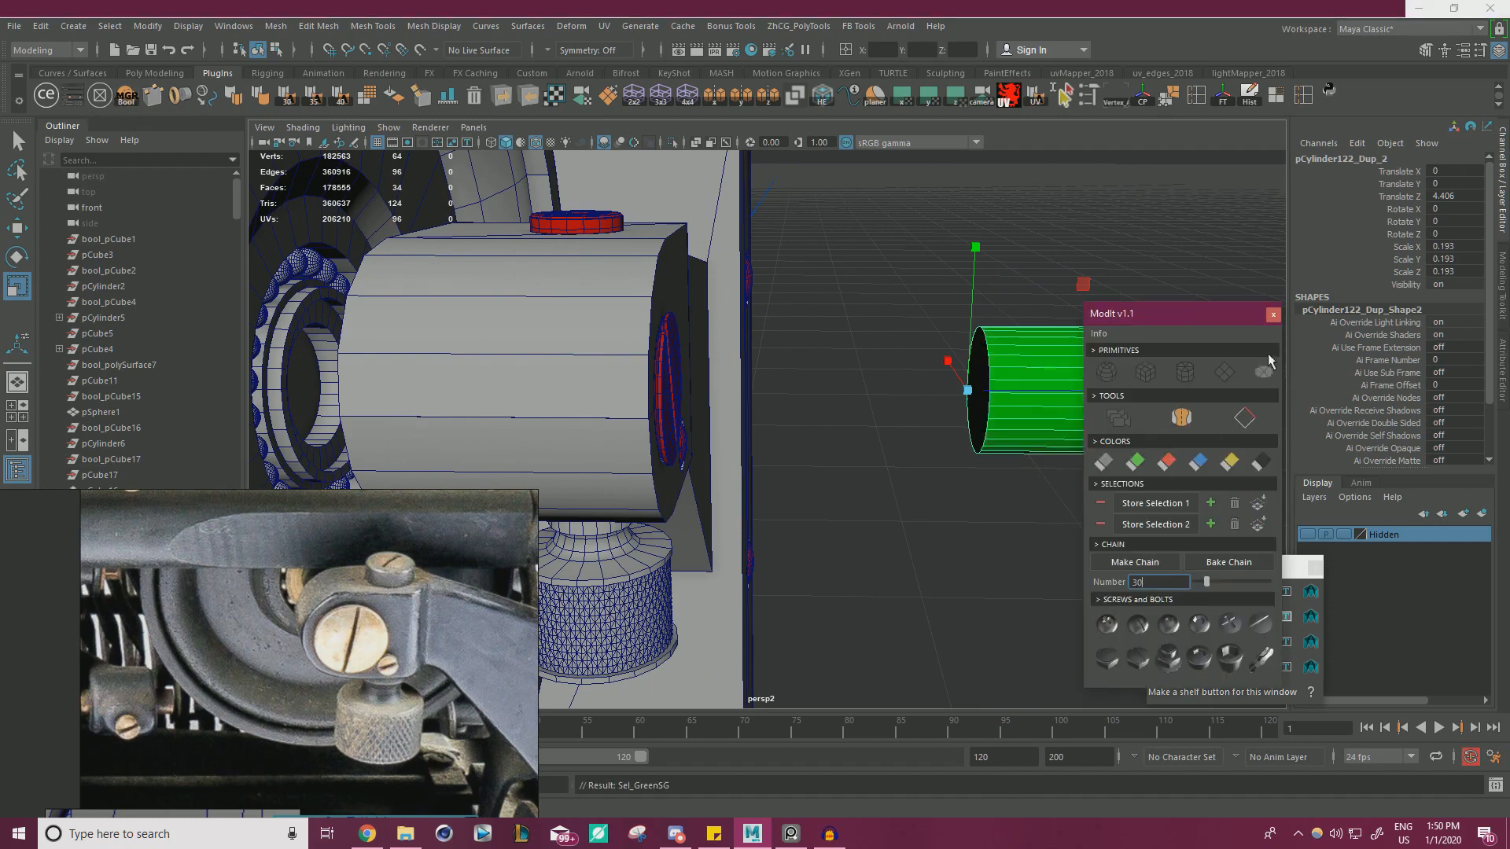
left_click(1273, 315)
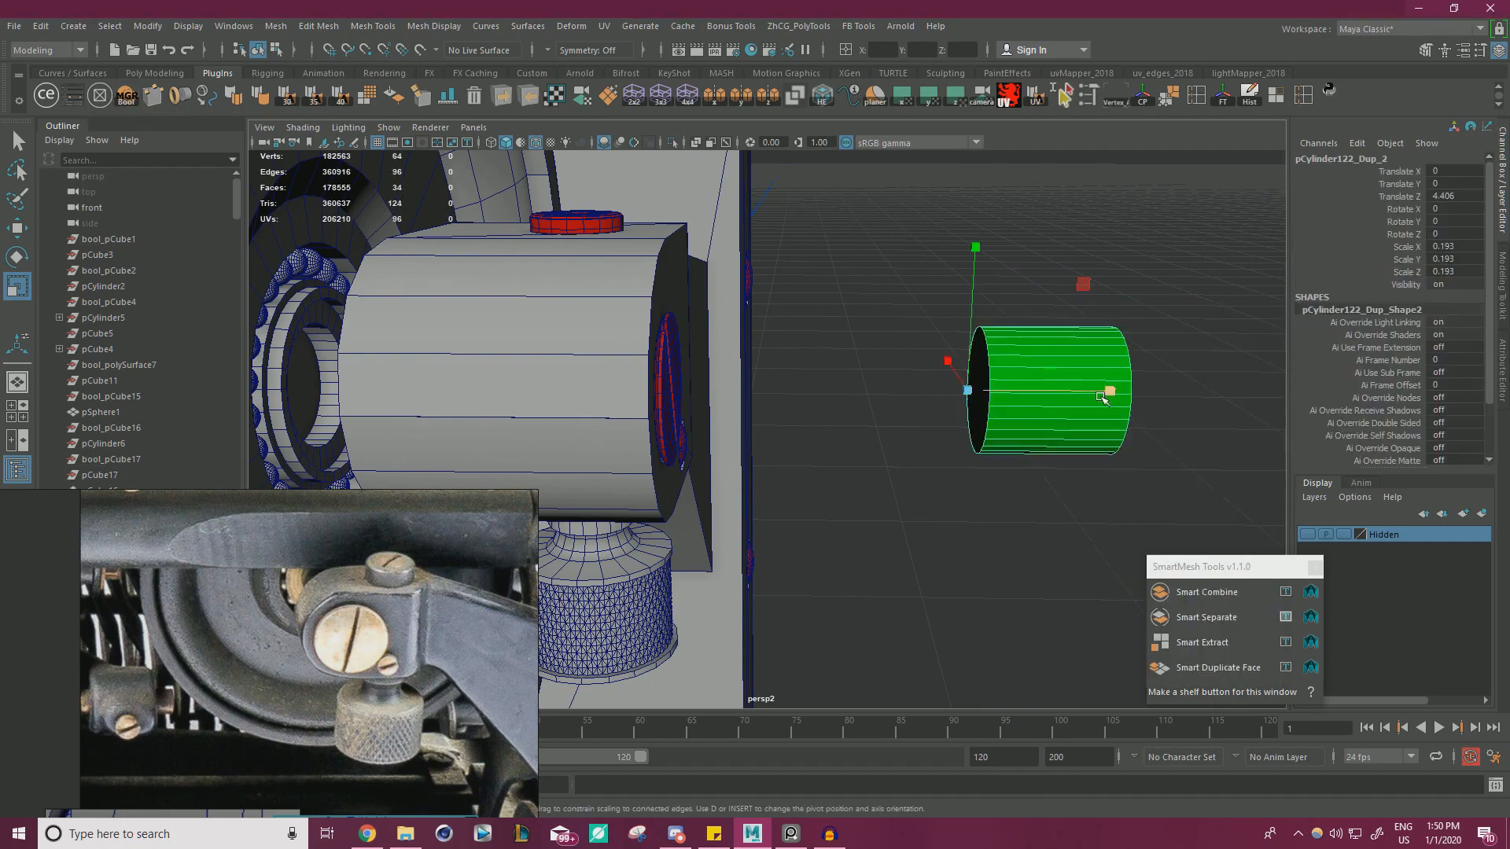
- Move the green cylinder along Z to about -0.932, into the wheel's hub, and scale it down slightly in X and Y
key("w")
left_click_drag(1123, 398, 408, 340)
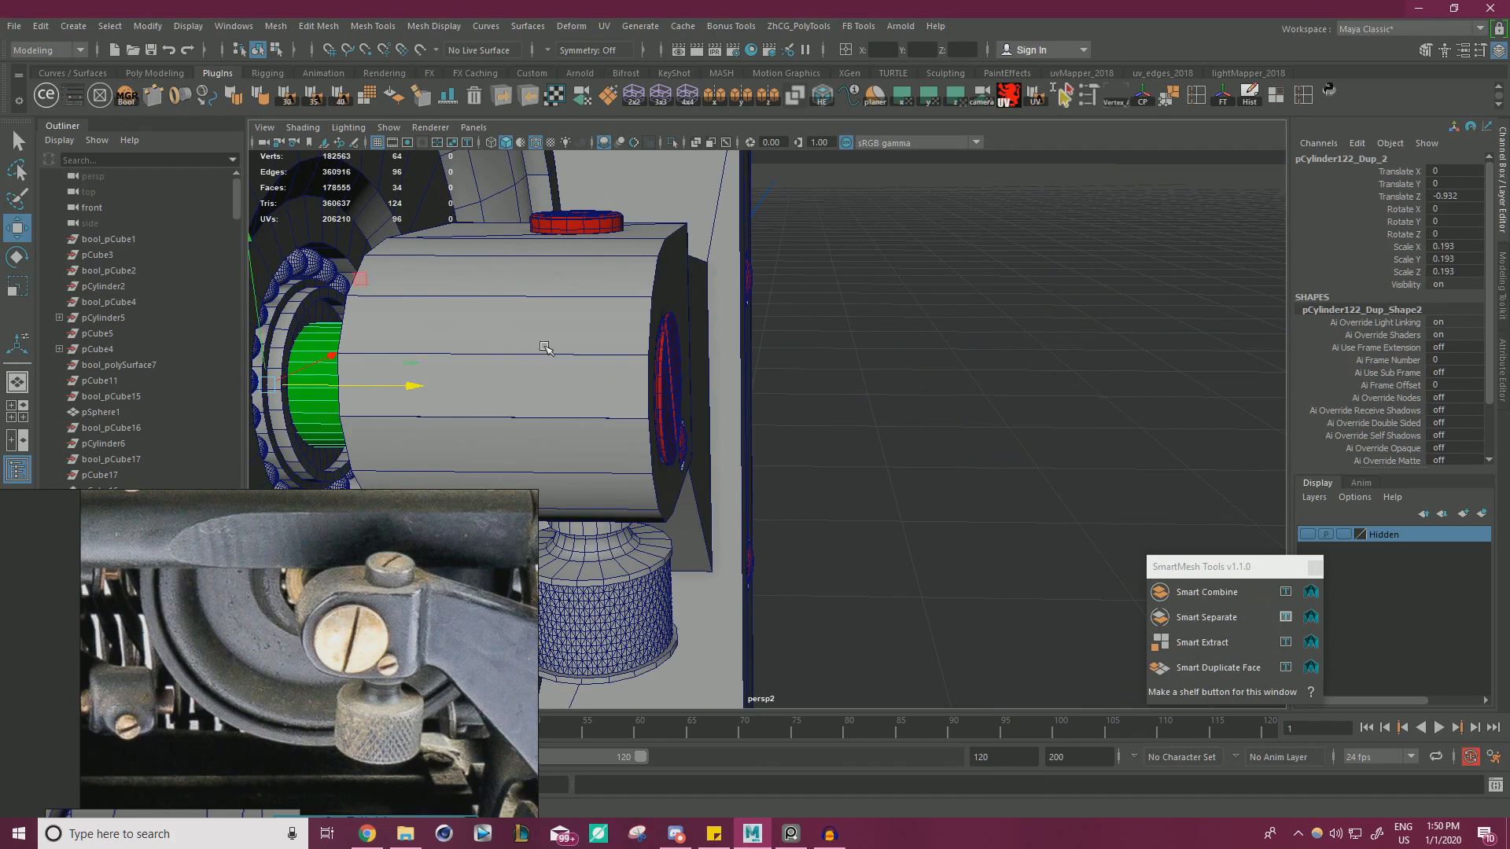
key("f")
scroll(857, 346, "down", 1)
left_click_drag(853, 351, 785, 356, "alt")
key("r")
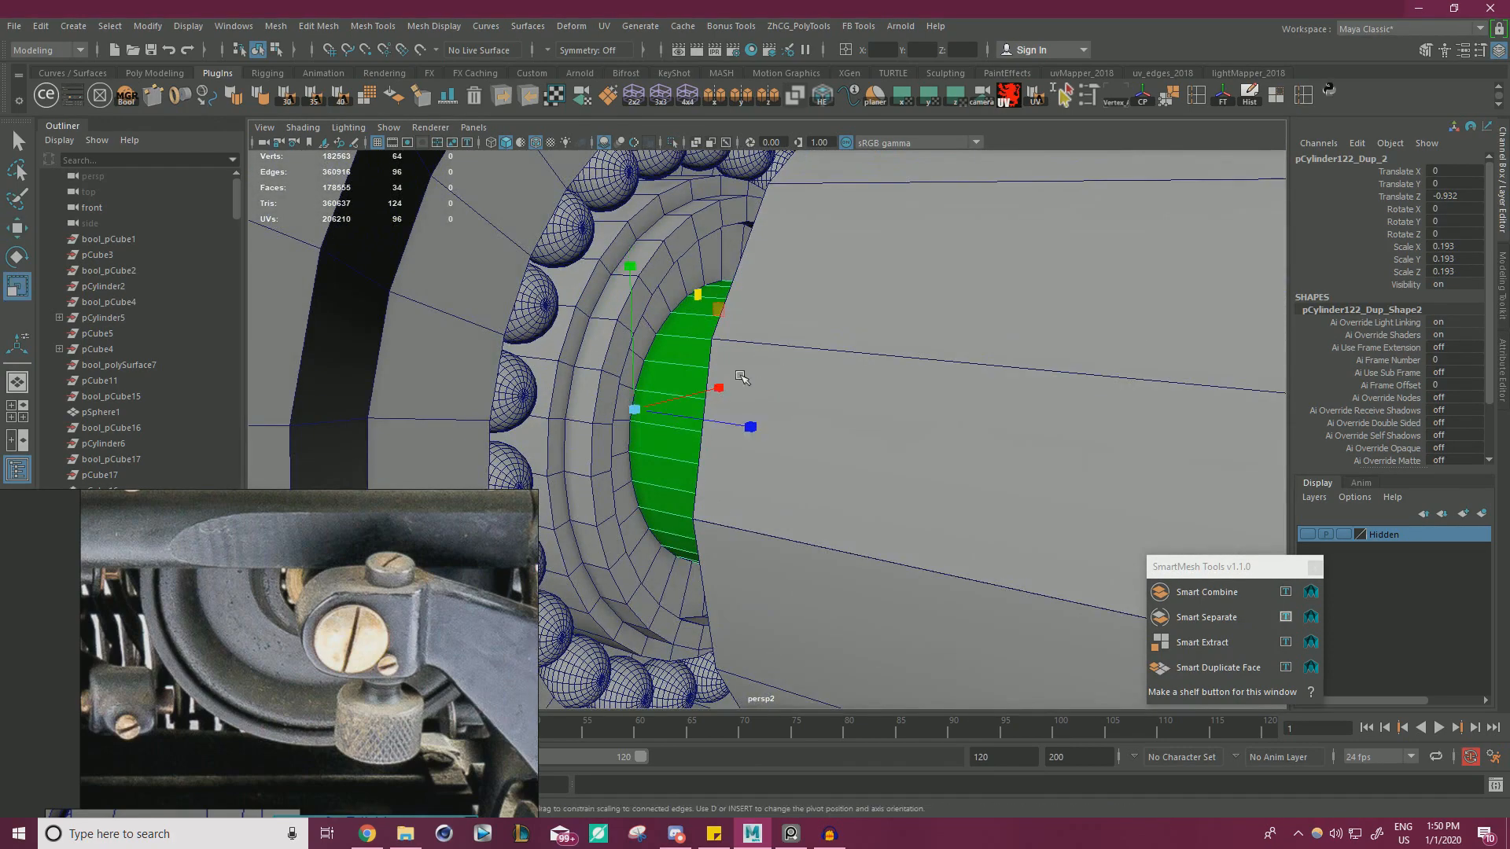
left_click_drag(718, 313, 697, 297)
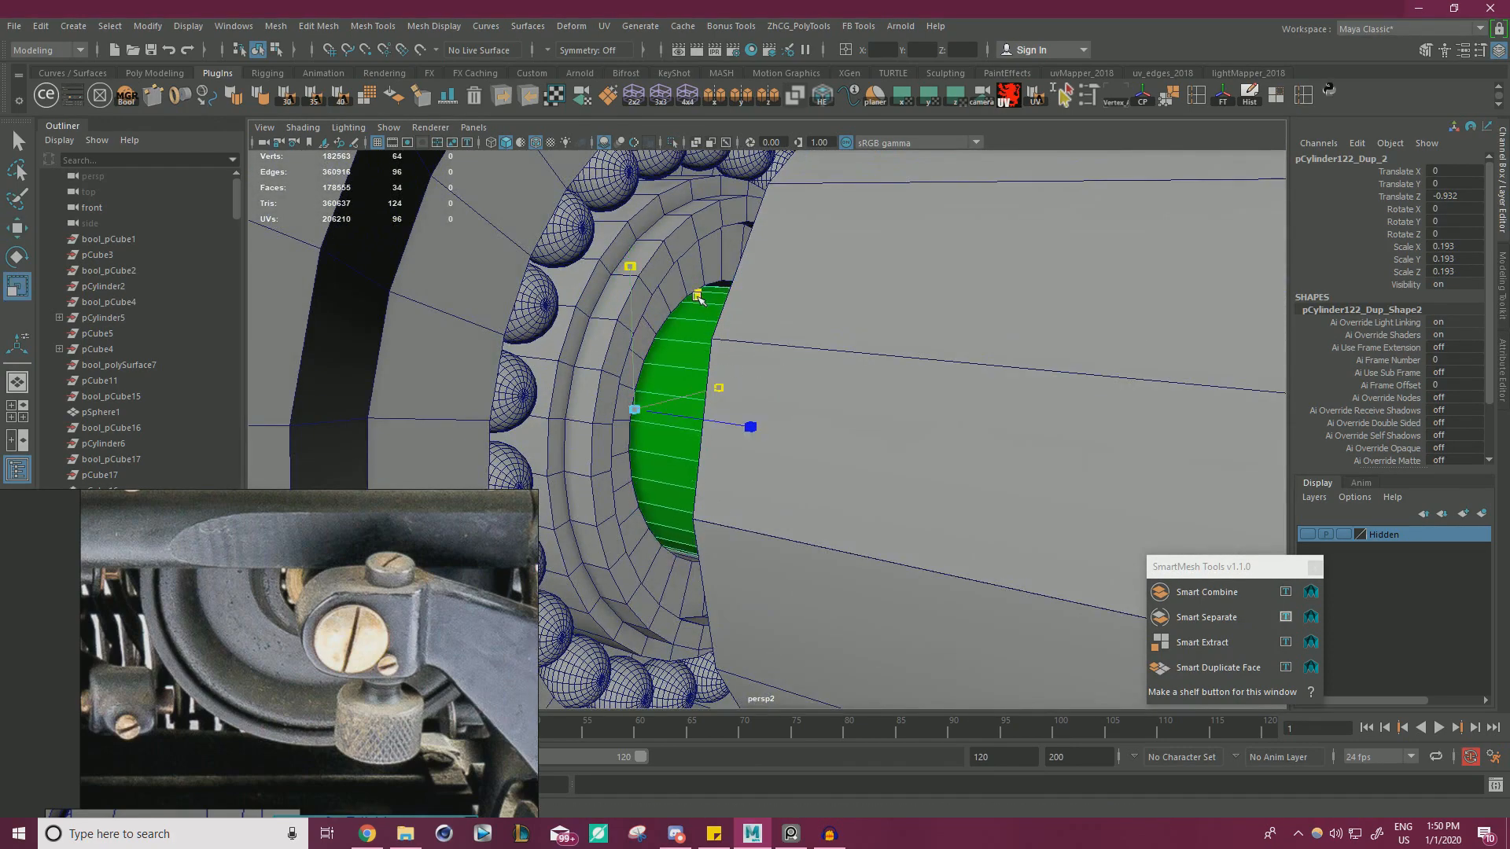
- Slide the green cylinder along Z to Translate Z about -0.826 between the hub and the arm bracket, and deselect it
key("w")
left_click_drag(755, 432, 888, 456)
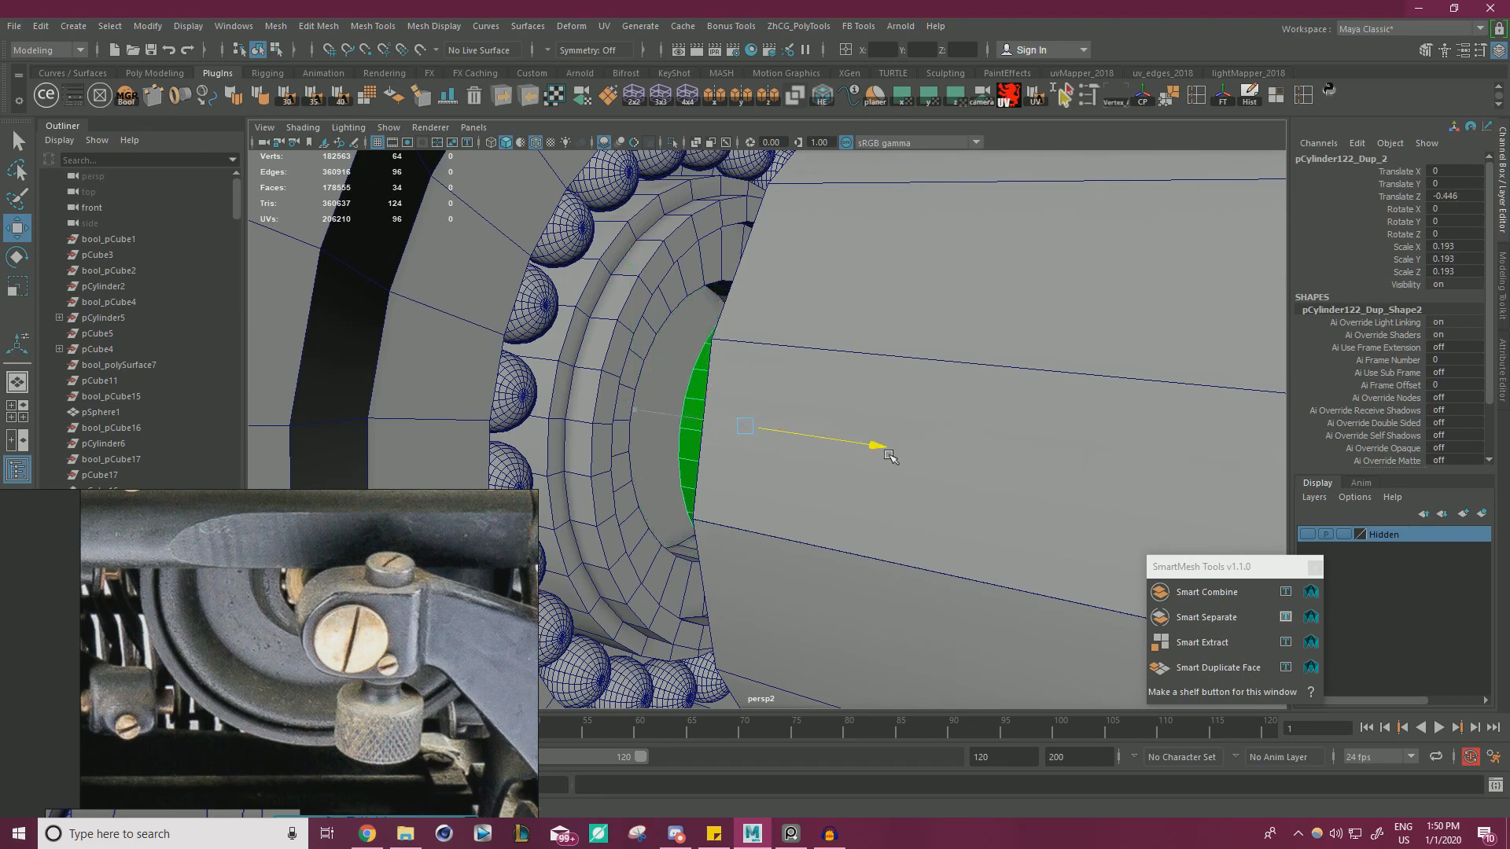
key("d")
key("v")
left_click_drag(739, 432, 846, 344)
right_click_drag(846, 343, 421, 345, "alt")
left_click_drag(916, 354, 859, 402, "alt")
right_click_drag(860, 402, 644, 397, "alt")
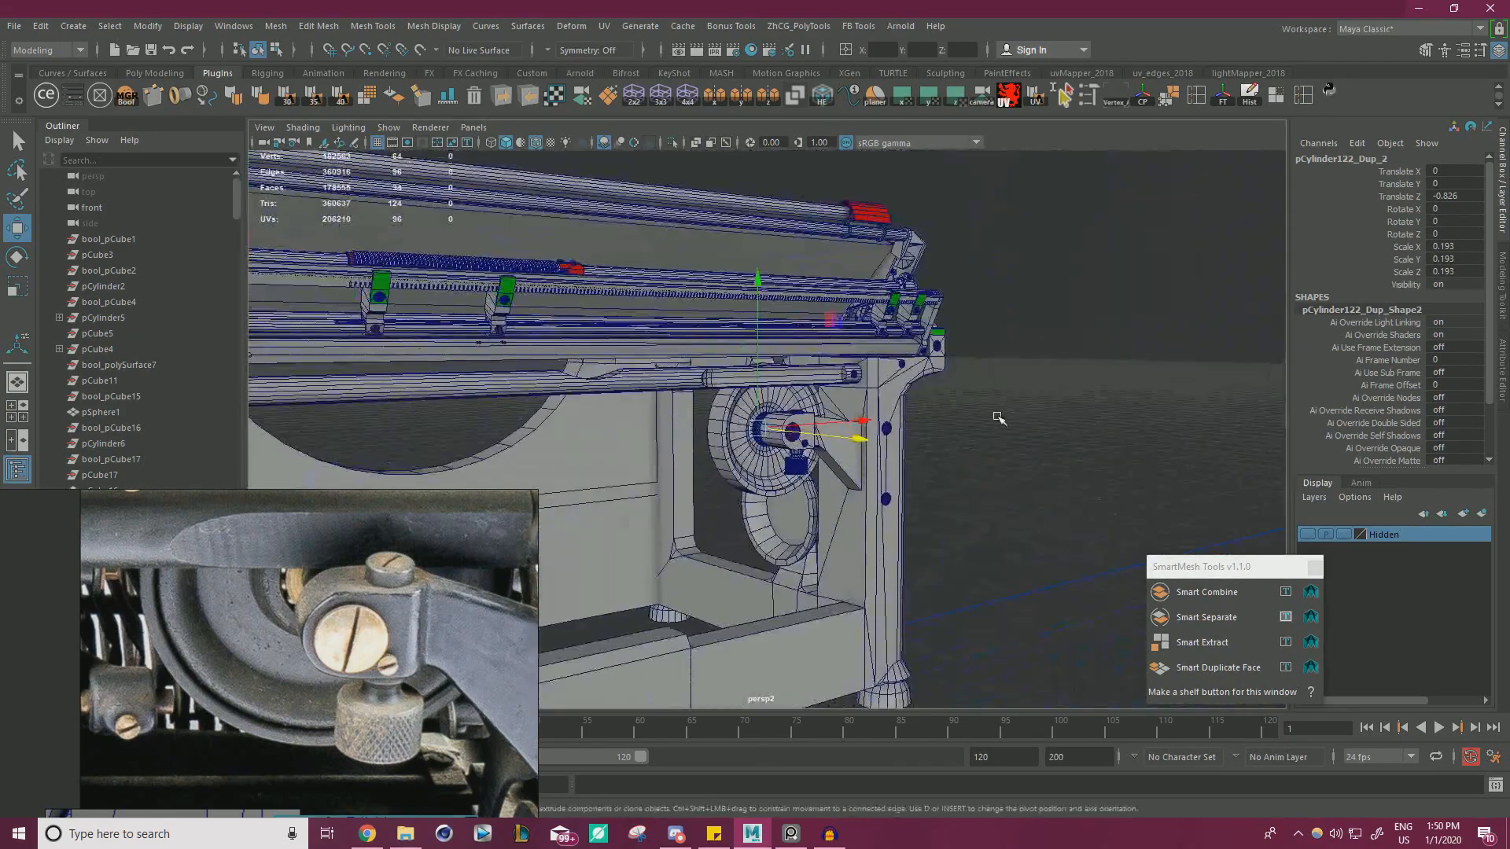
left_click(1022, 412)
- Bevel the outer edge loop on the flat back face of the large round wheel, adjust the bevel fraction, and return to object mode
right_click_drag(1032, 411, 888, 393, "alt")
left_click_drag(889, 393, 805, 347, "alt")
right_click_drag(805, 347, 1050, 417, "alt")
middle_click_drag(1049, 417, 927, 496, "alt")
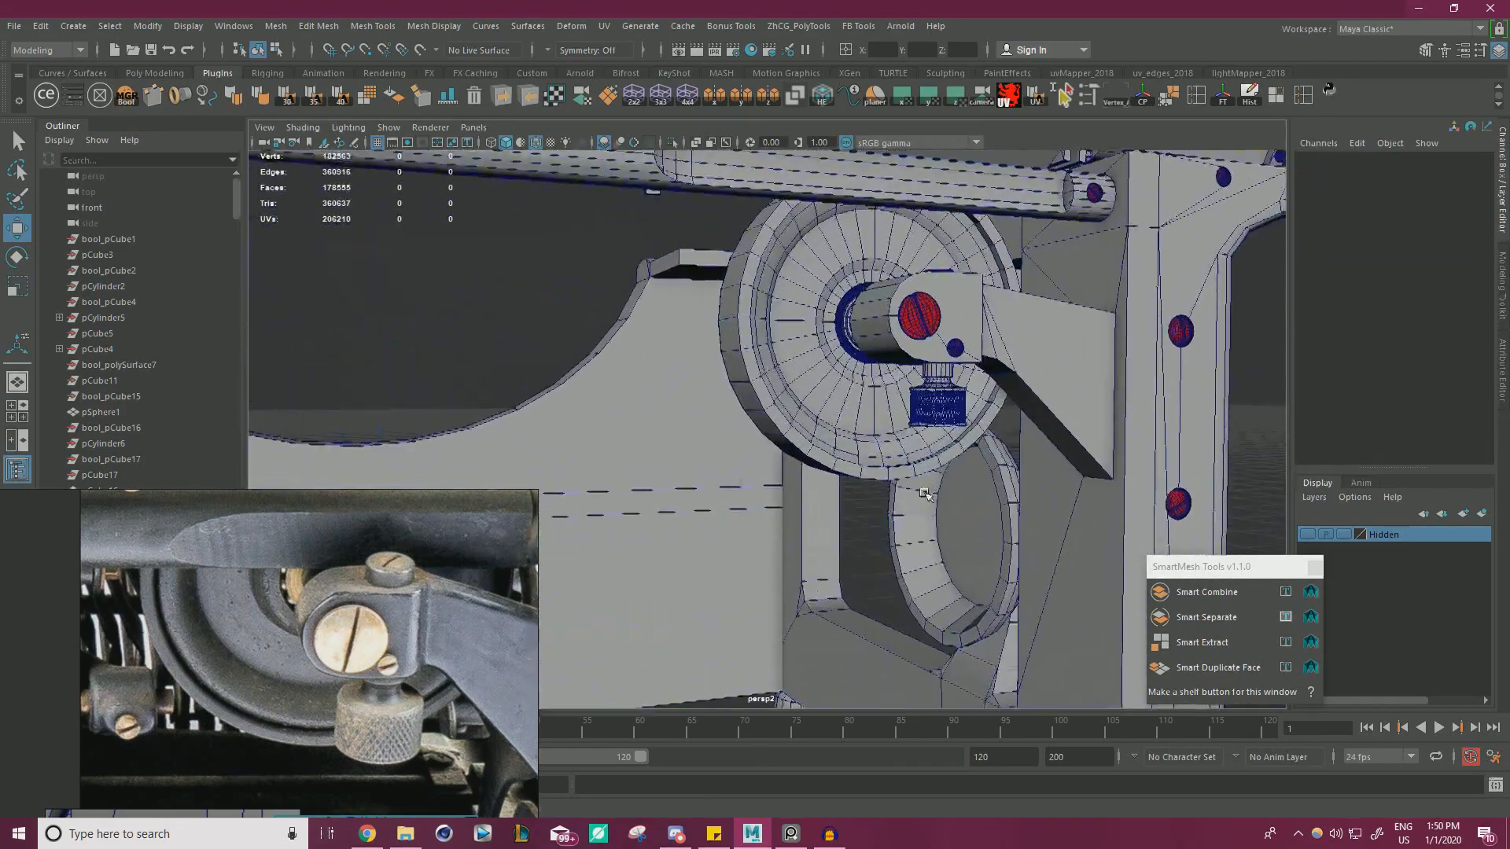
left_click_drag(629, 353, 708, 351, "alt")
right_click_drag(708, 351, 941, 394, "alt")
left_click_drag(629, 421, 743, 364, "alt")
left_click(743, 363)
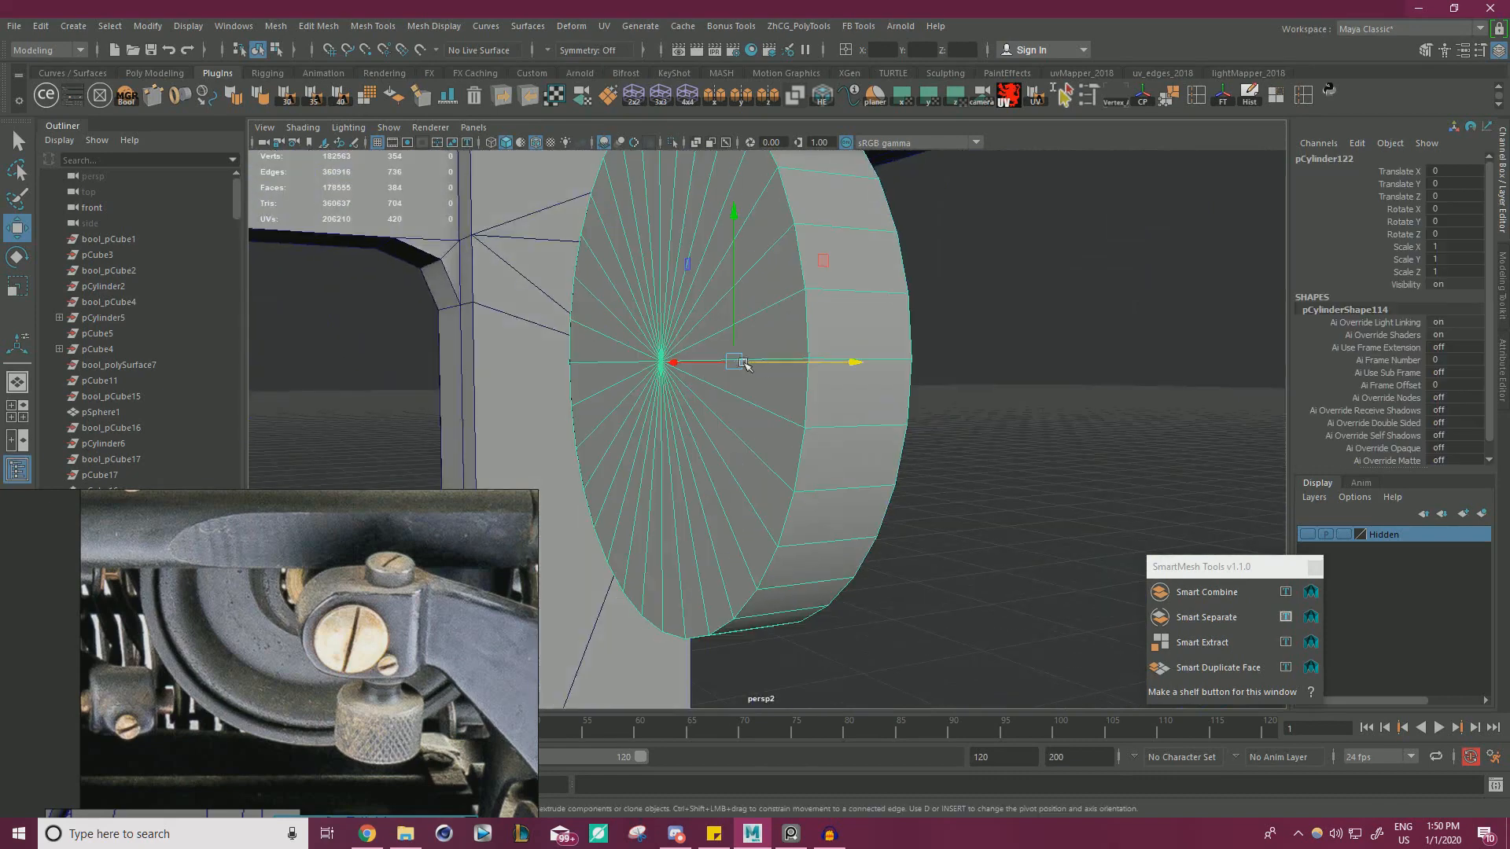
left_click_drag(761, 299, 804, 326, "alt")
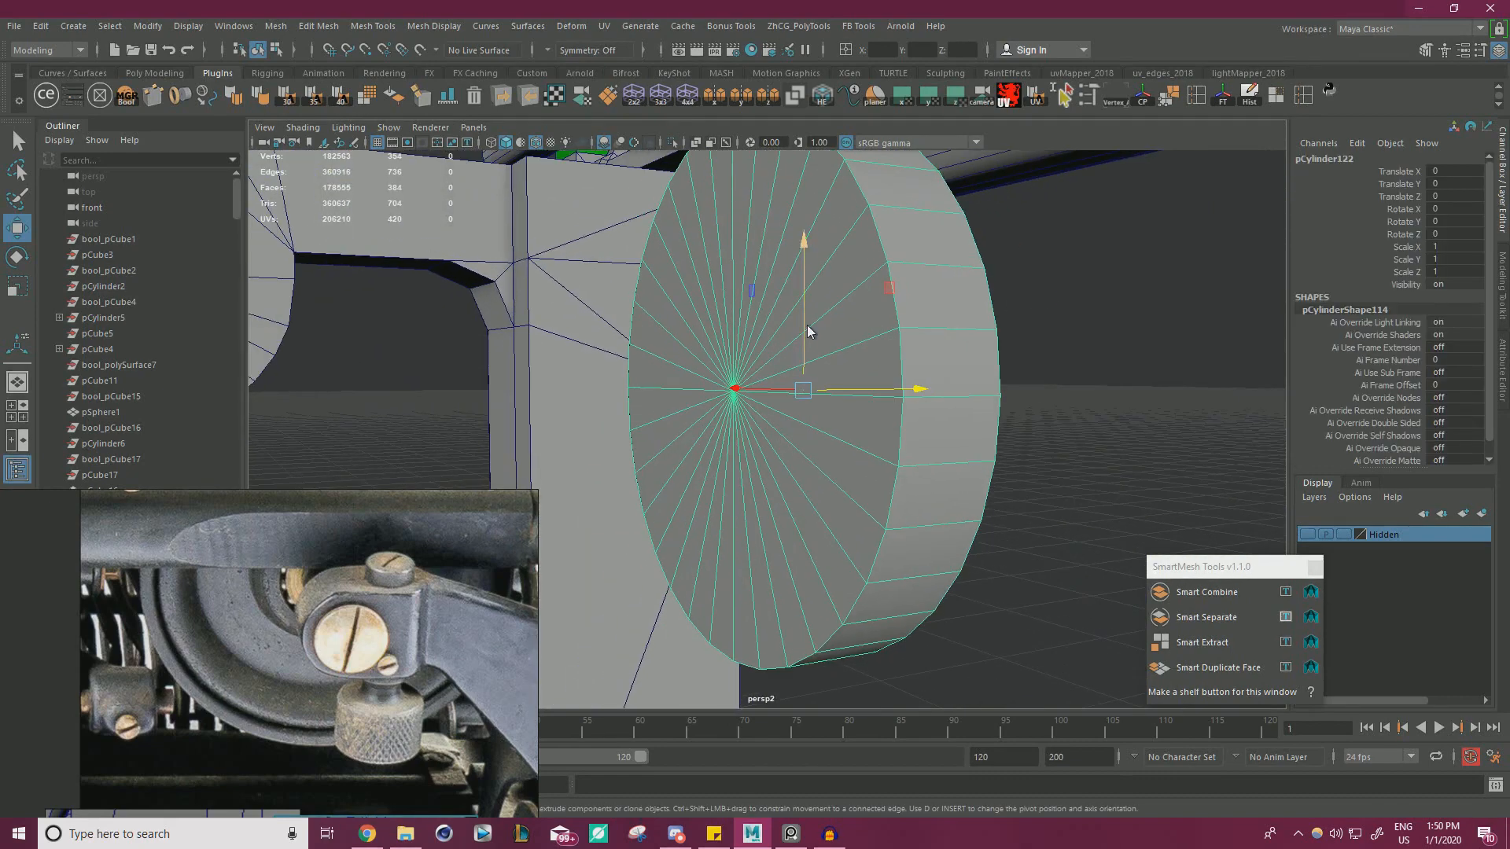
right_click_drag(807, 329, 812, 275)
left_click(899, 303)
double_click(899, 304)
key("ctrl+b")
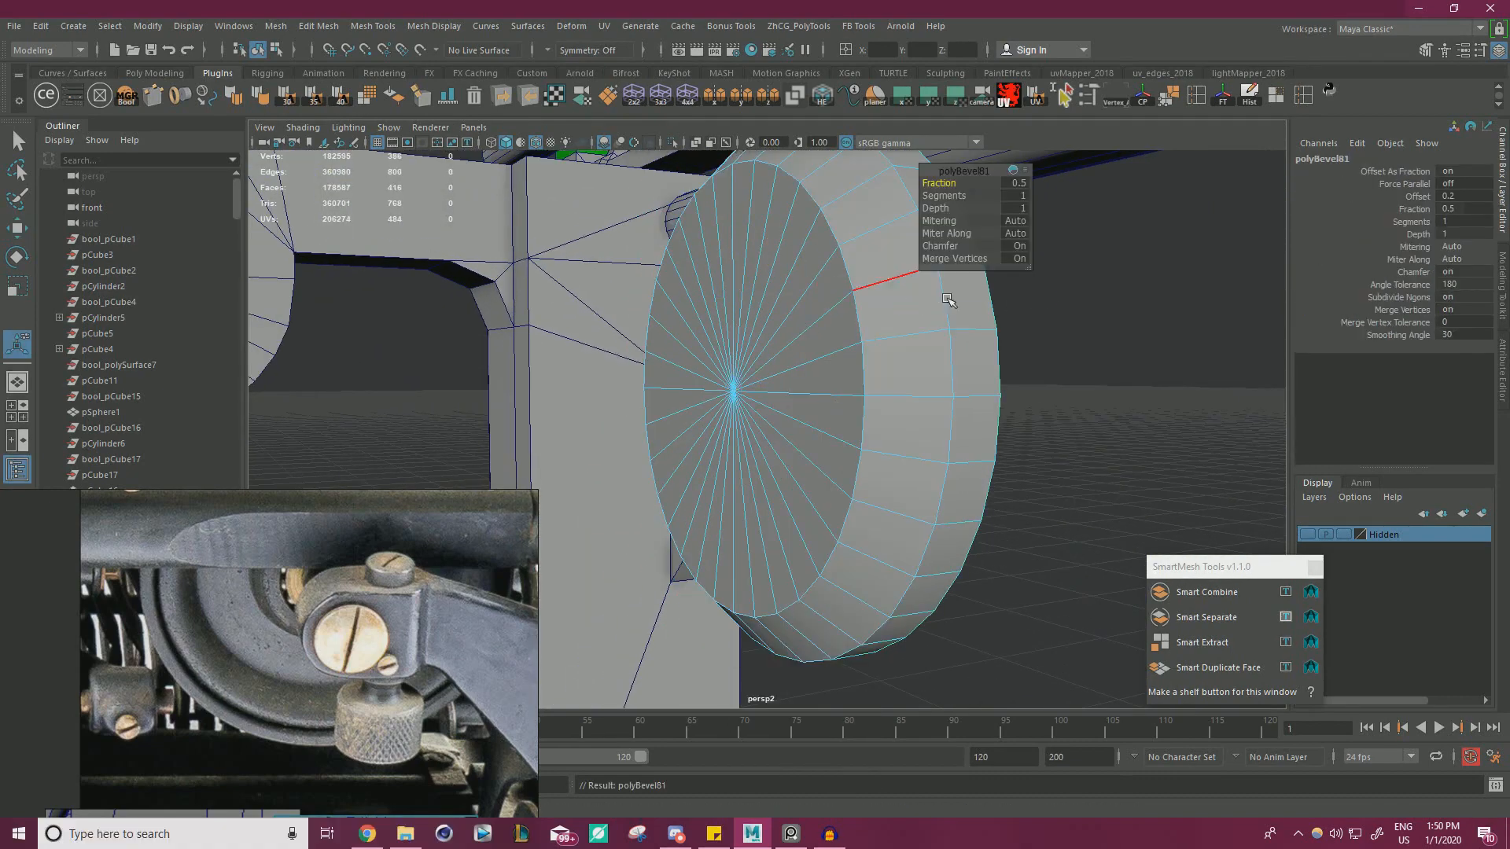
left_click_drag(938, 186, 938, 183)
left_click_drag(857, 291, 935, 186, "alt")
left_click_drag(868, 343, 597, 373, "alt")
right_click_drag(597, 374, 567, 384, "alt")
left_click_drag(566, 385, 731, 393, "alt")
right_click_drag(1078, 367, 1130, 351)
key("q")
left_click(1117, 358)
- Examine the wheel, arm bracket and knurled knob together from the front of the assembly
left_click_drag(691, 445, 818, 425, "alt")
right_click_drag(818, 424, 945, 492, "alt")
left_click_drag(944, 492, 943, 505, "alt")
left_click_drag(835, 456, 802, 538, "alt")
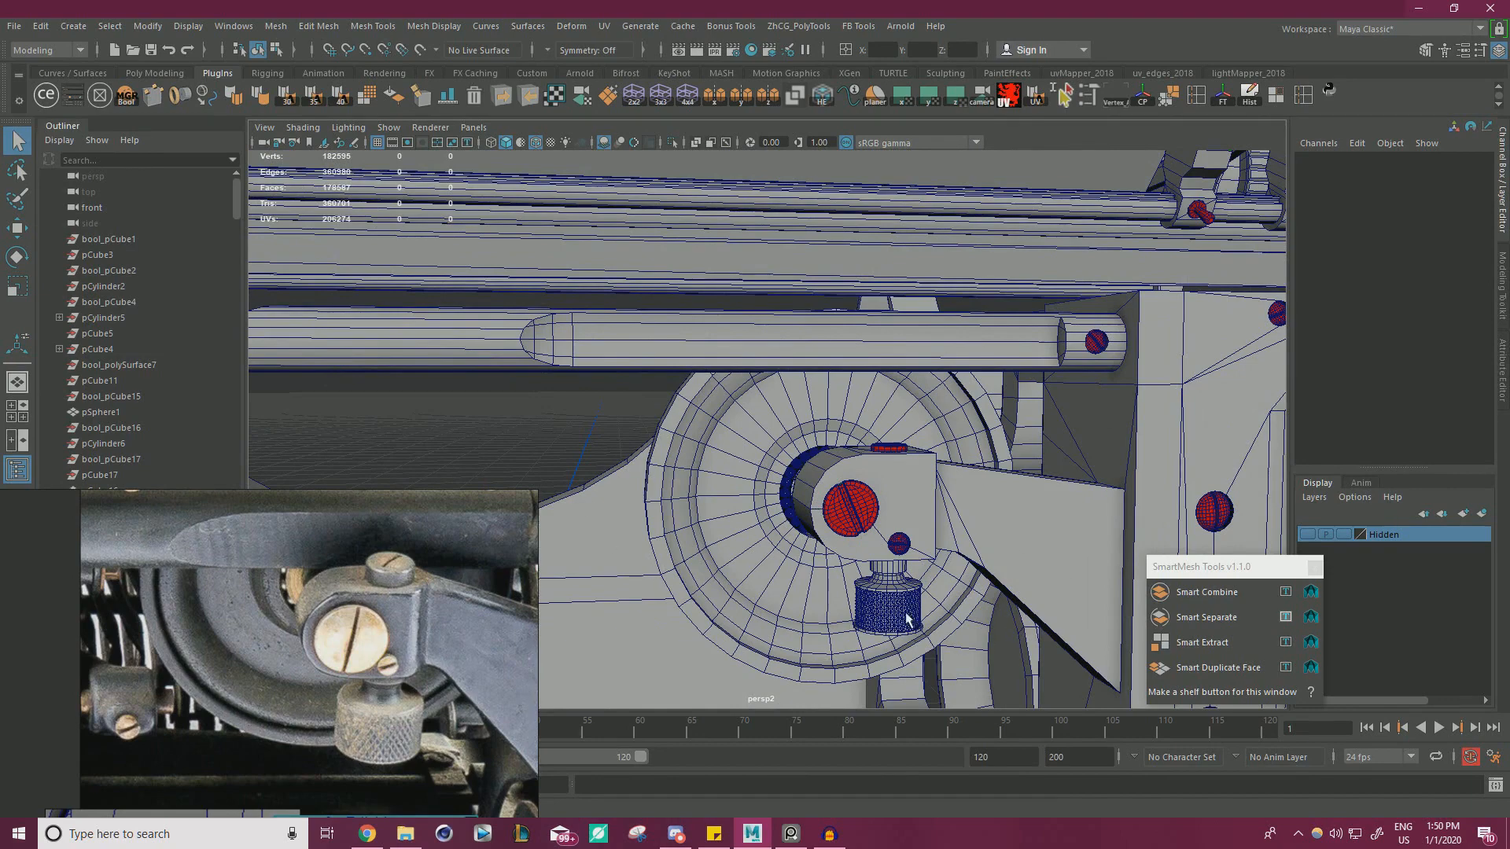
left_click_drag(907, 527, 939, 525, "alt")
right_click_drag(940, 525, 849, 524, "alt")
scroll(303, 661, "down", 4)
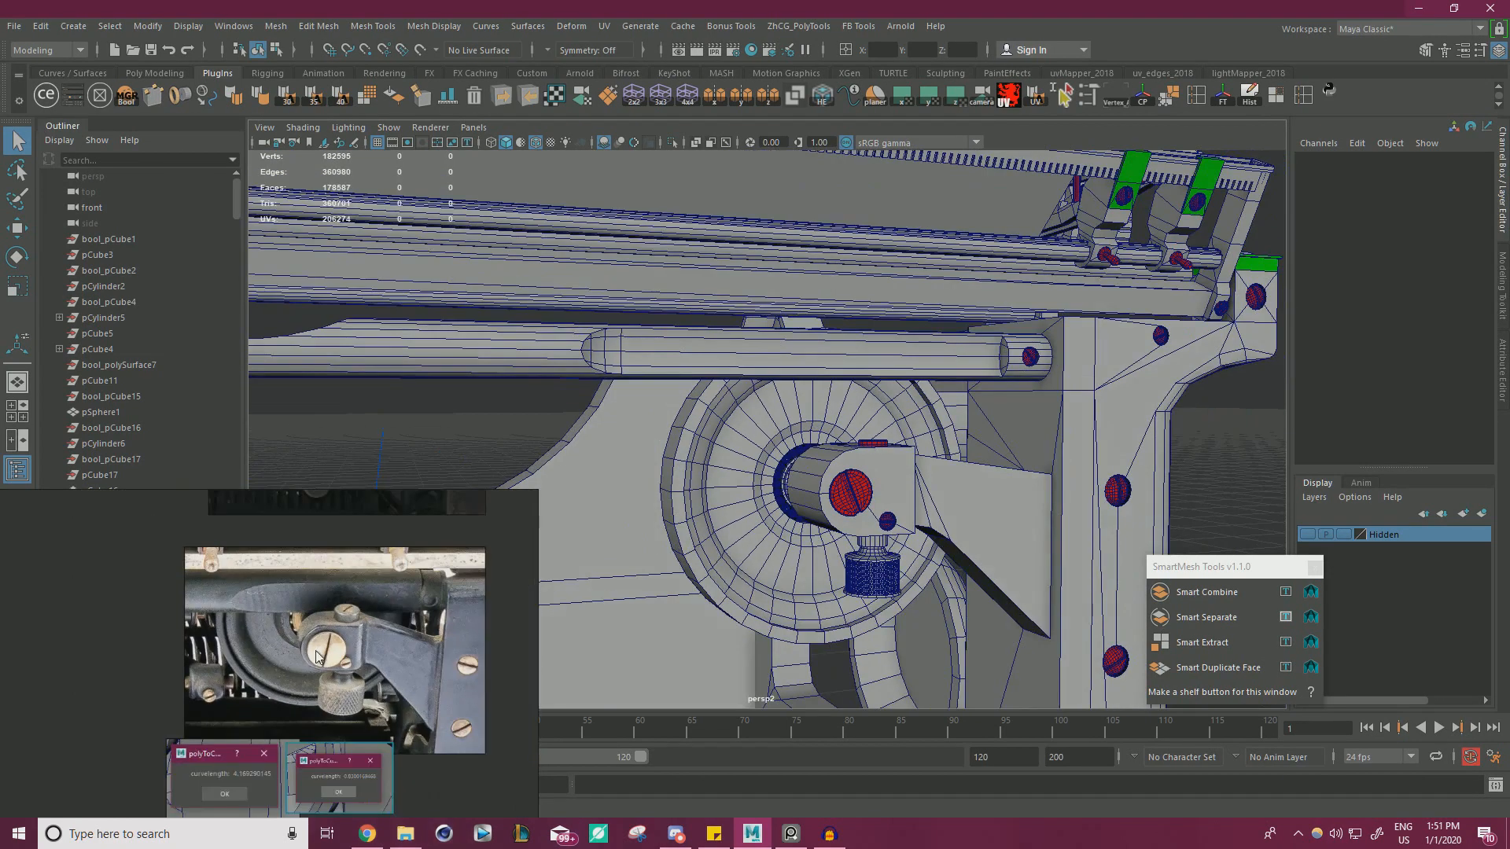
- Enlarge the reference board, select the close-up wheel photos and the curve-length screenshots, and delete them
right_click_drag(199, 712, 487, 586)
scroll(488, 585, "up", 4)
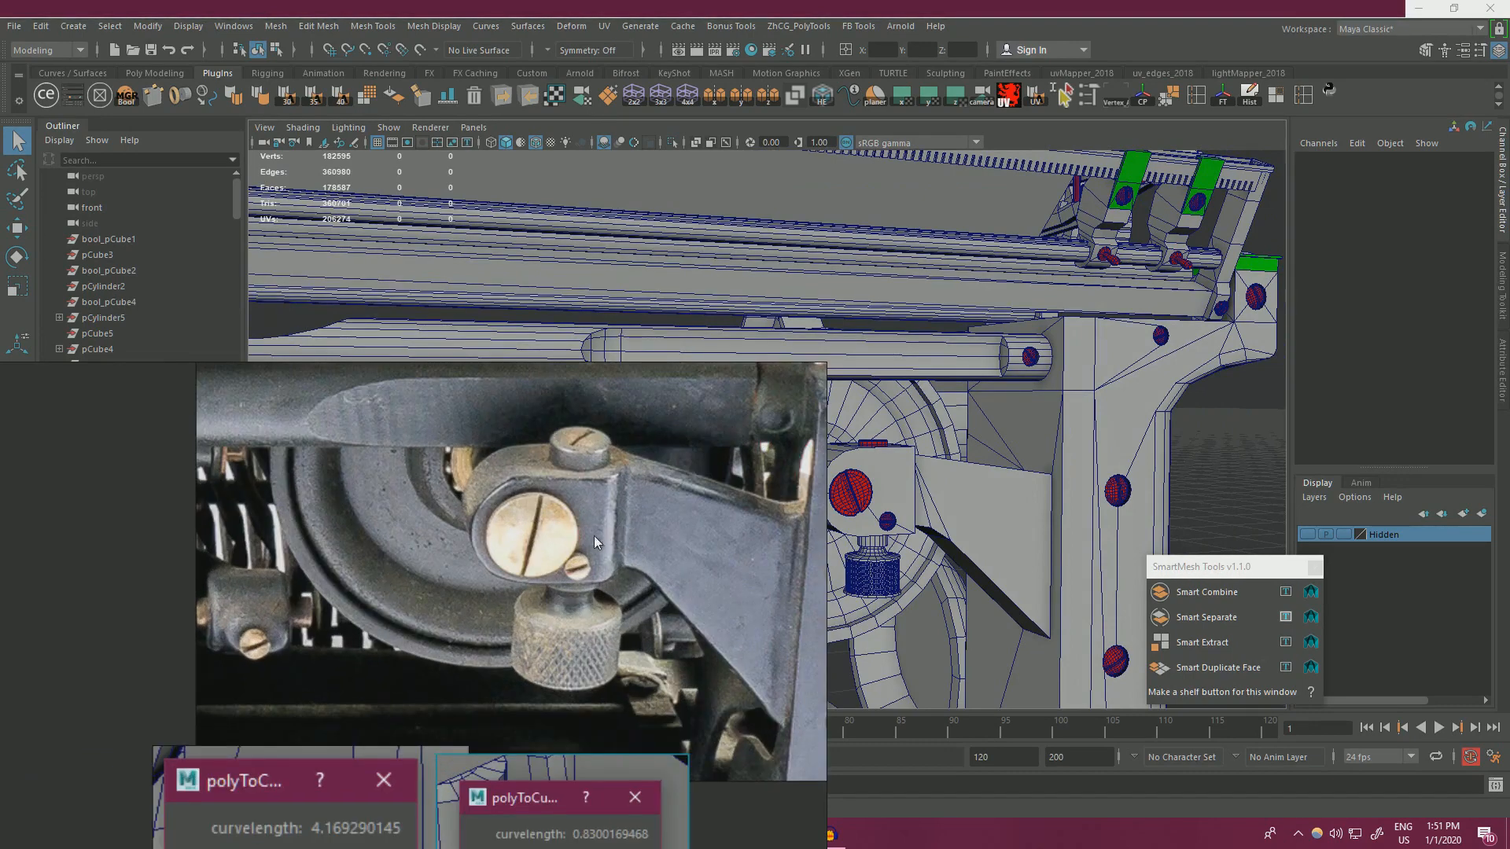
right_click_drag(594, 536, 932, 356)
scroll(723, 535, "down", 9)
left_click_drag(593, 610, 774, 328)
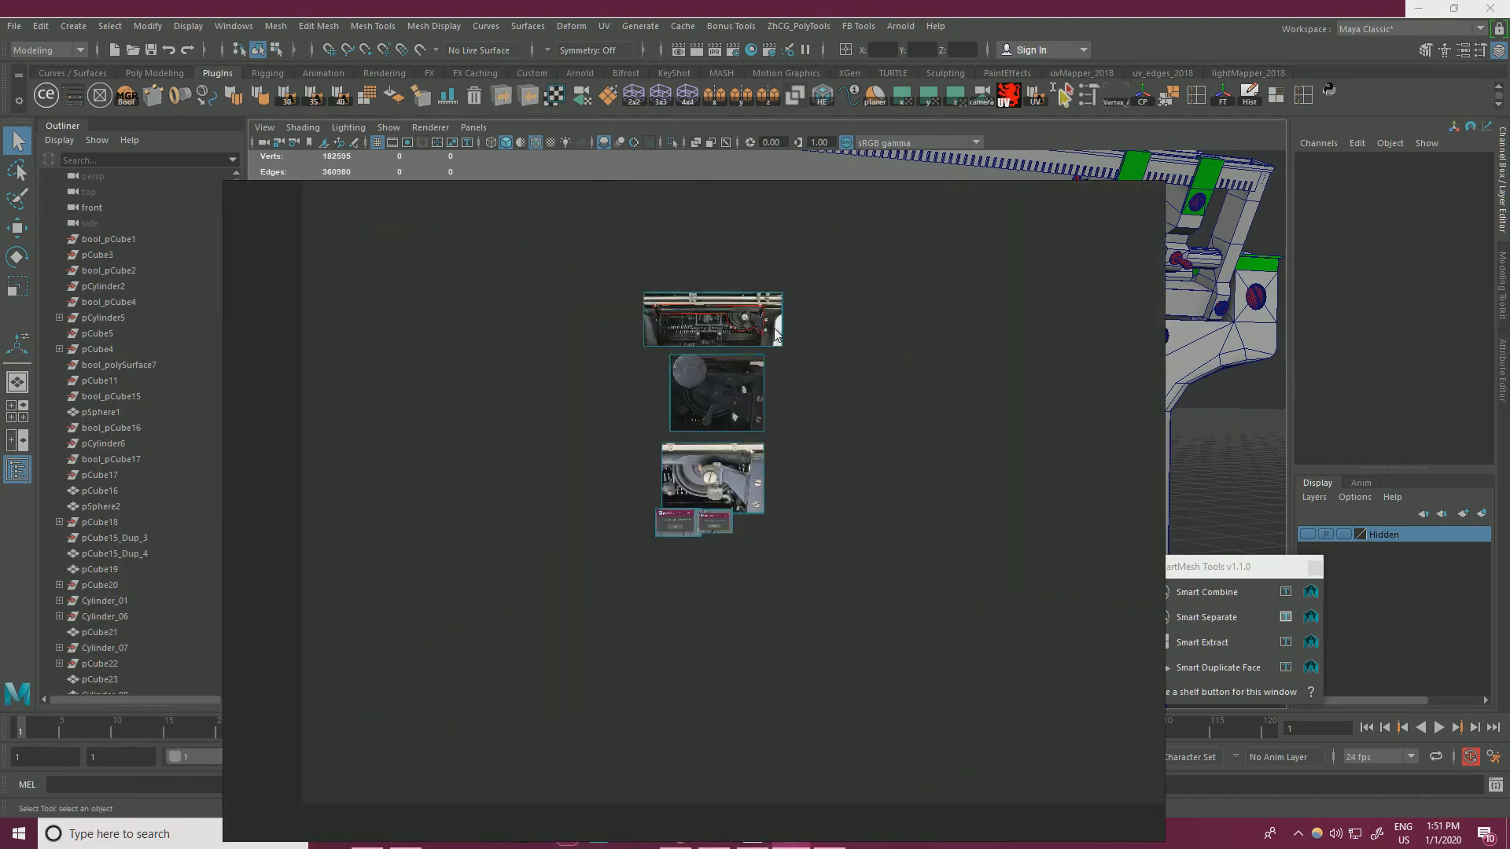
key("Delete")
- Bring the photos of the complete typewriter into view on the reference board and study them close up
scroll(775, 328, "down", 9)
middle_click_drag(909, 335, 796, 554)
scroll(696, 488, "up", 7)
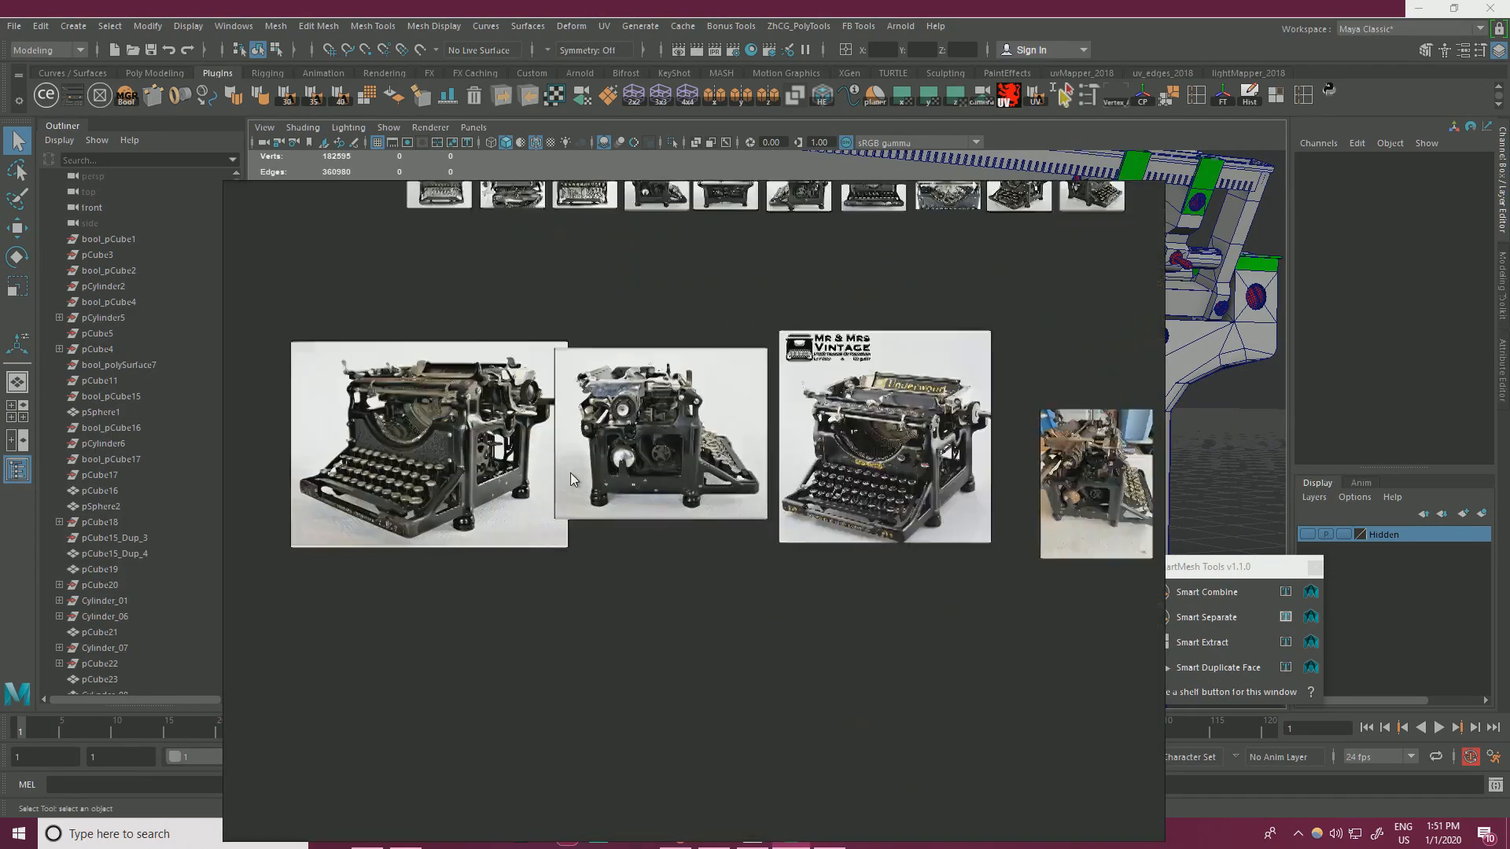
scroll(569, 473, "up", 4)
middle_click_drag(536, 484, 721, 475)
scroll(720, 475, "up", 3)
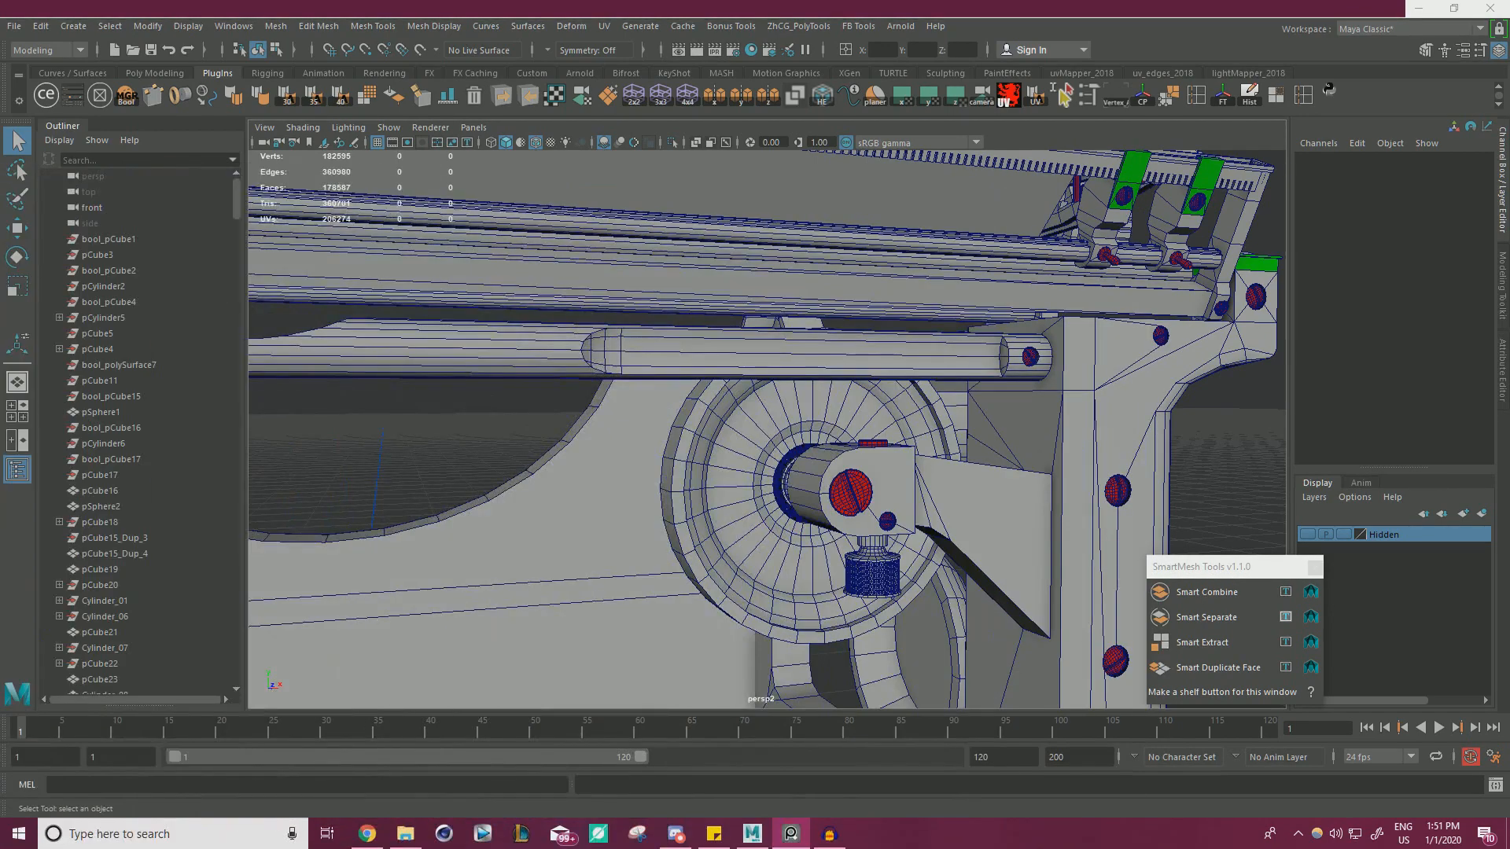
- Examine the whole typewriter model from the front, side and back to review the parts built so far
right_click_drag(1029, 424, 786, 463, "alt")
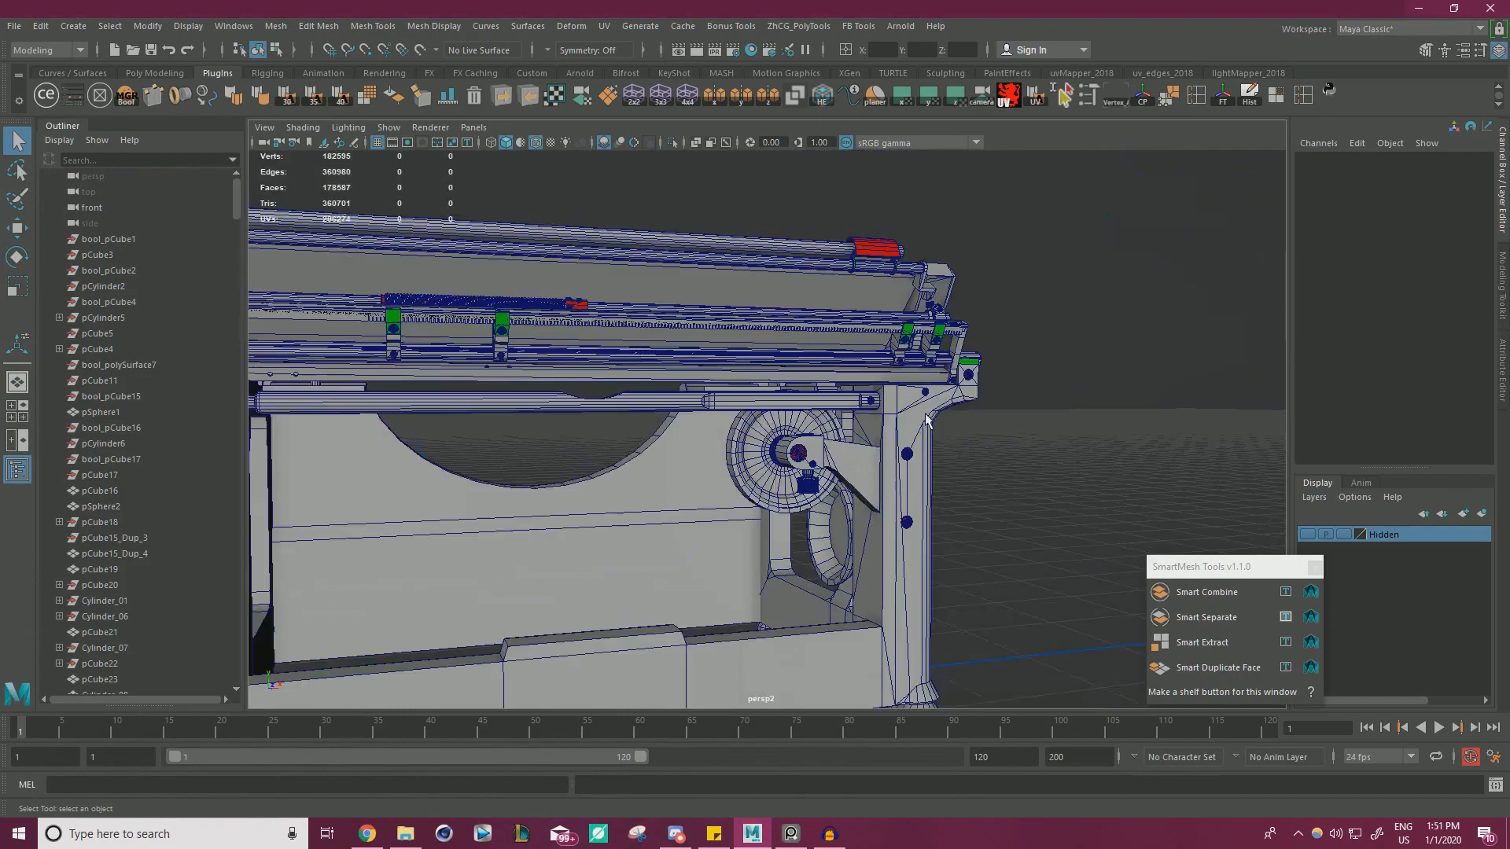
left_click_drag(668, 487, 873, 491, "alt")
right_click_drag(873, 492, 868, 495, "alt")
left_click_drag(868, 494, 930, 469, "alt")
right_click_drag(930, 469, 964, 465, "alt")
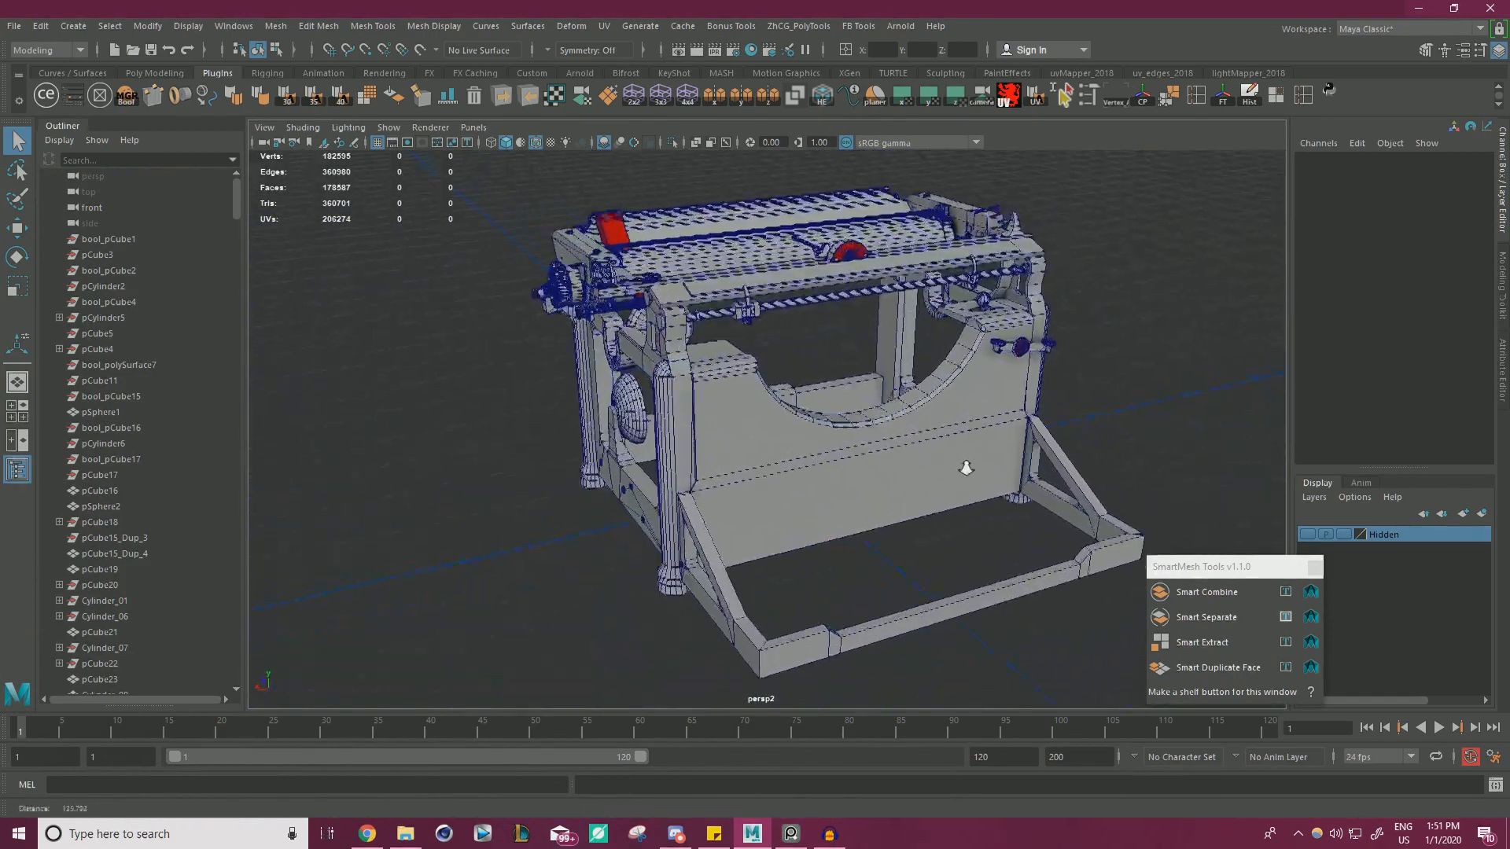
left_click_drag(964, 464, 984, 454, "alt")
middle_click_drag(984, 454, 895, 465, "alt")
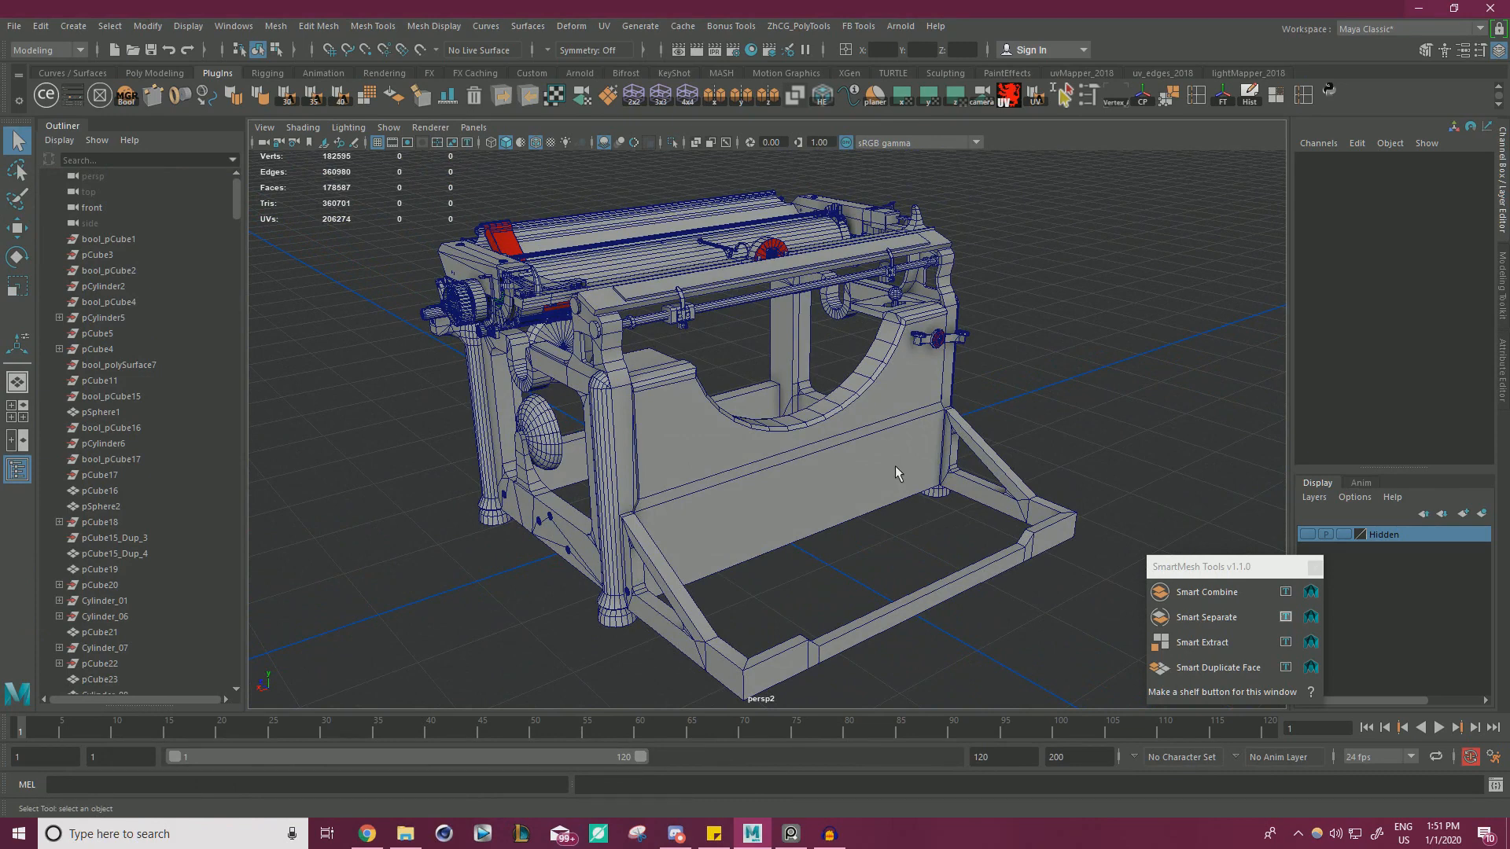
left_click_drag(895, 465, 1054, 405, "alt")
right_click_drag(1054, 404, 1149, 441, "alt")
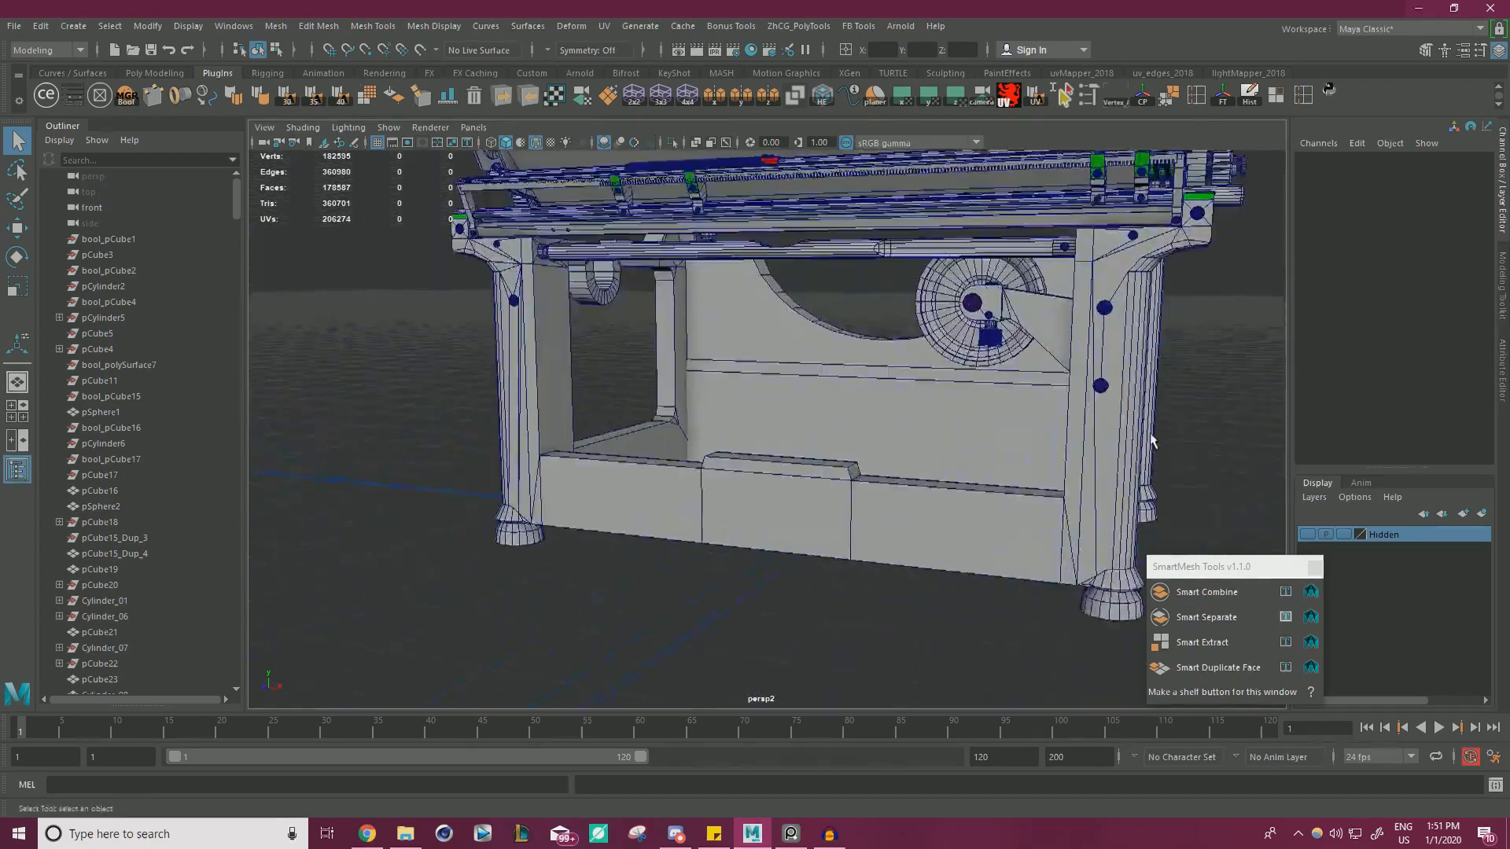
left_click_drag(1152, 441, 1196, 421, "alt")
middle_click_drag(992, 343, 864, 431, "alt")
right_click_drag(865, 431, 586, 478, "alt")
left_click_drag(607, 469, 958, 513, "alt")
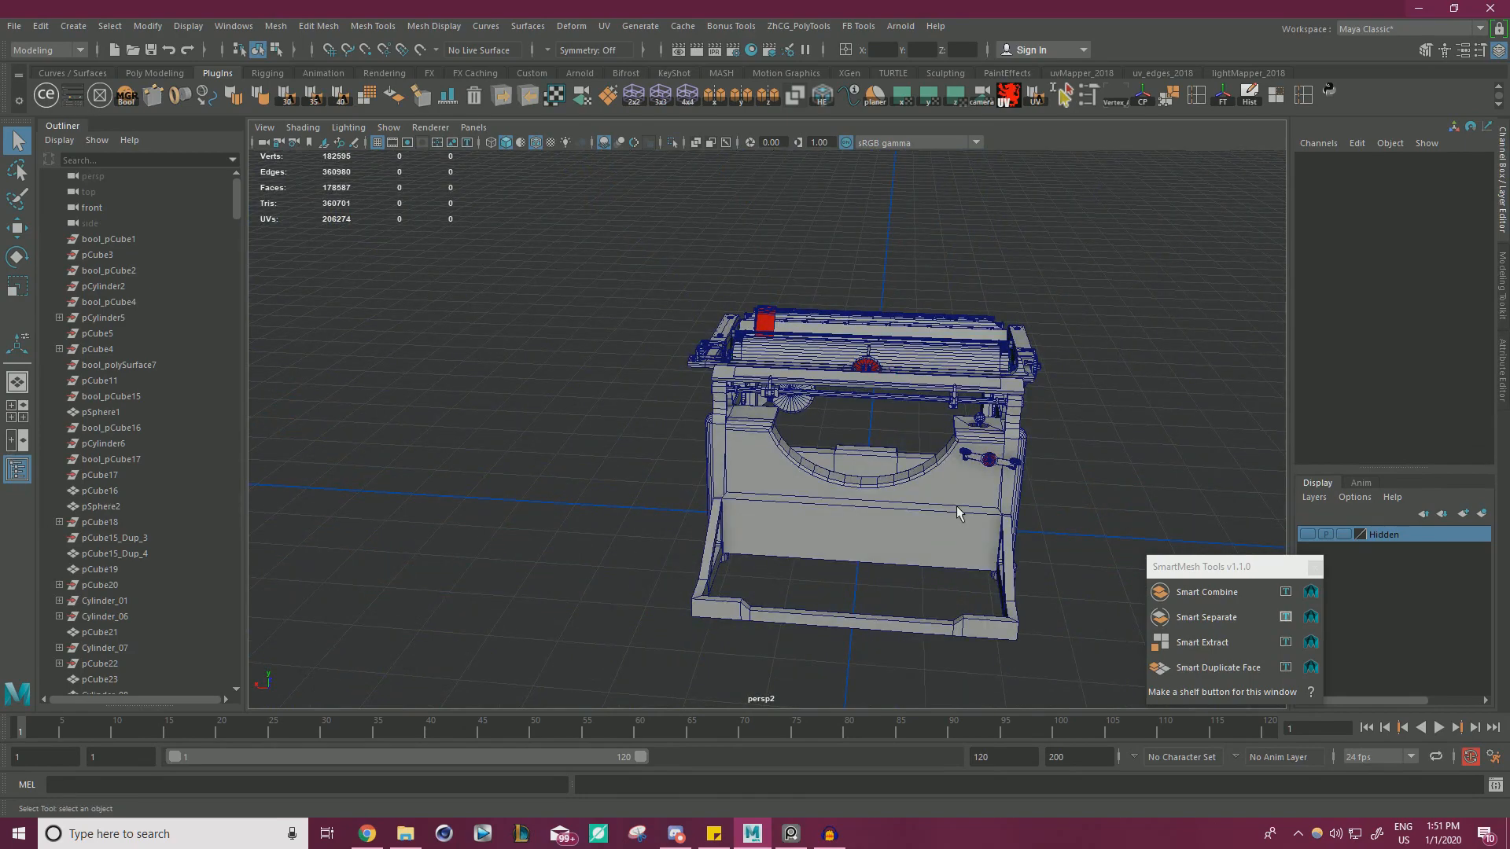